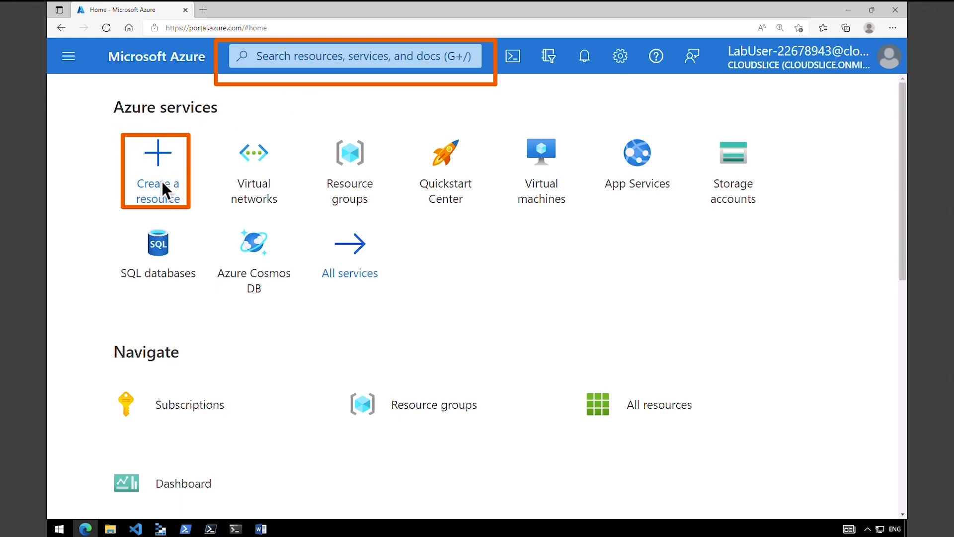
- From the Contoso resource group, start creating a new virtual network
left_click(351, 168)
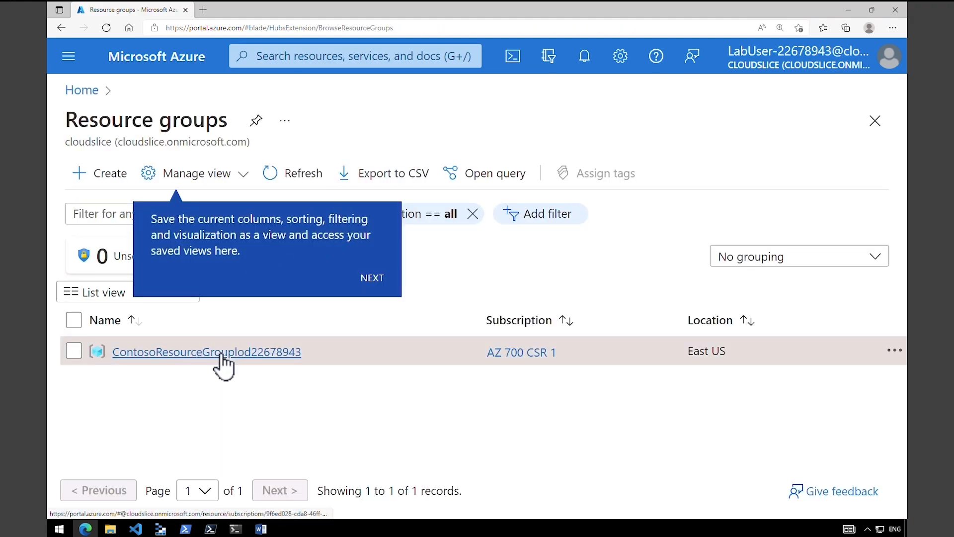
left_click(221, 354)
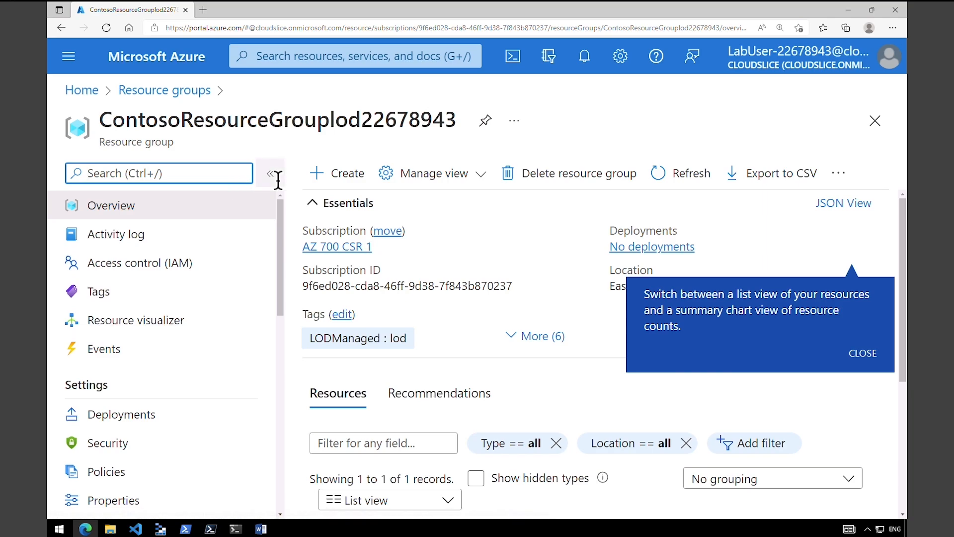
left_click(338, 179)
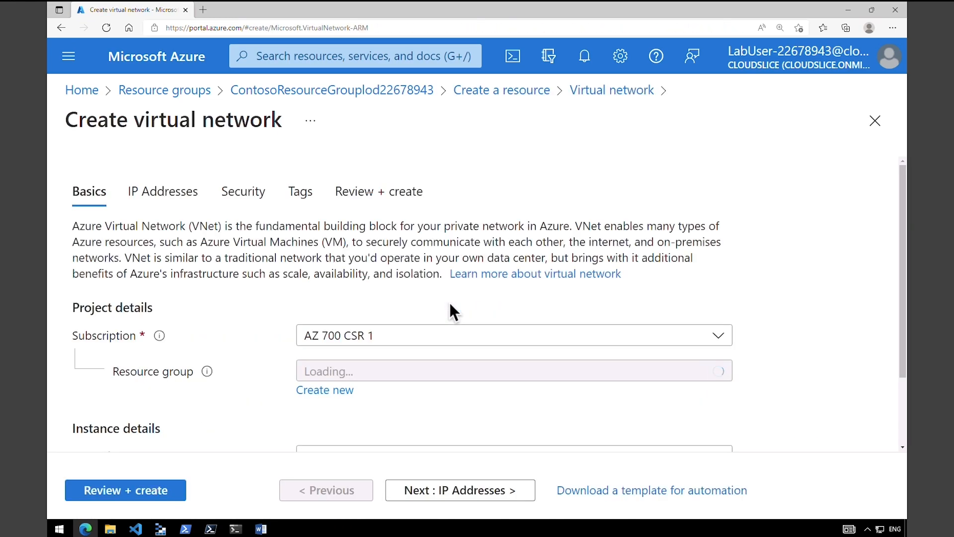
- Keep the existing Contoso resource group and enter CoreServicesVnet as the network name
scroll(456, 299, "down", 1)
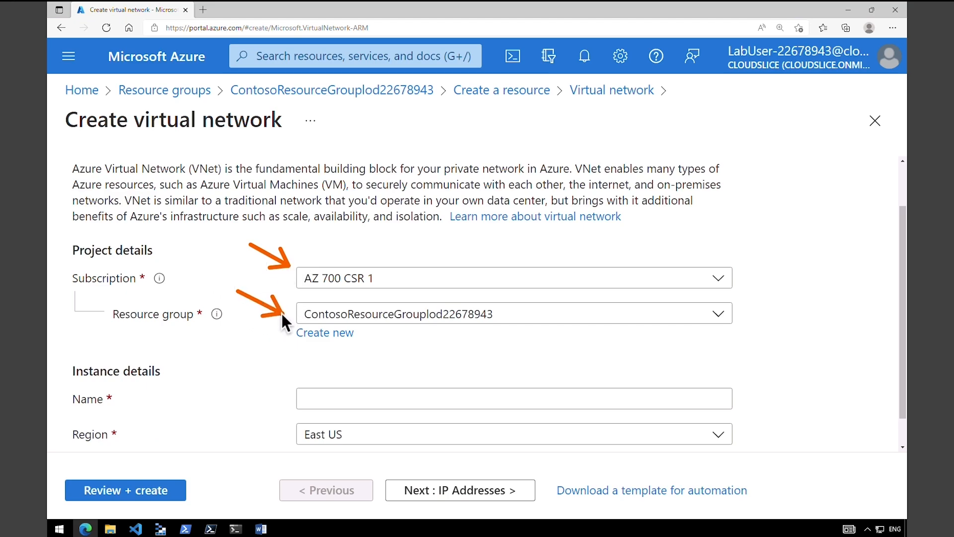
left_click(314, 335)
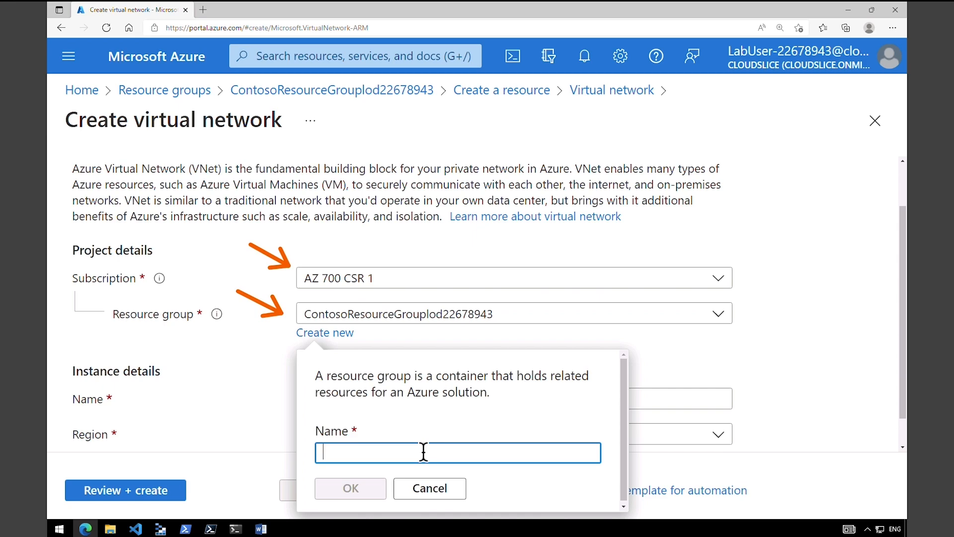
left_click(430, 488)
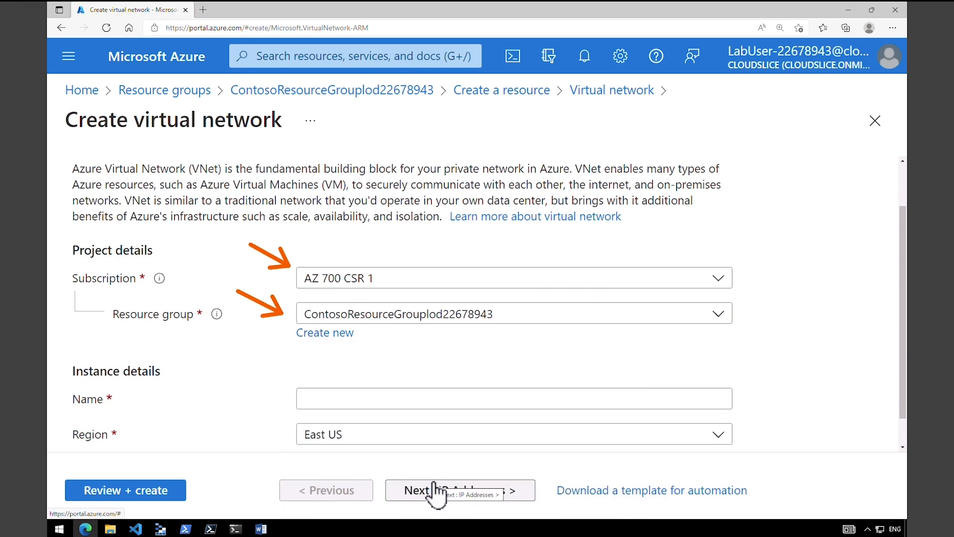
left_click(451, 364)
type("CoreServicesVnet")
left_click_drag(452, 365, 302, 362)
mouse_move(118, 60)
left_mouse_down()
mouse_move(500, 207)
mouse_move(867, 261)
left_mouse_up()
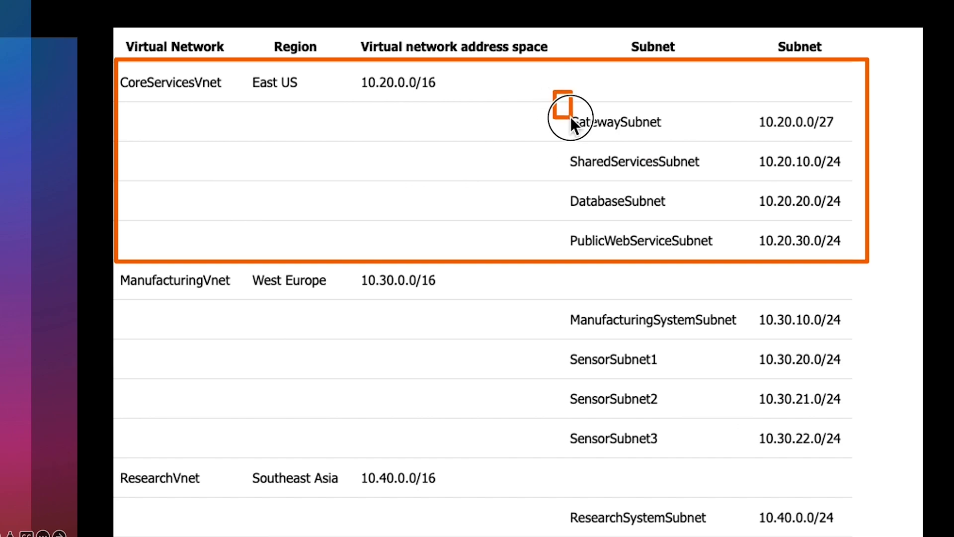
mouse_move(570, 117)
left_mouse_down()
mouse_move(734, 231)
mouse_move(866, 262)
left_mouse_up()
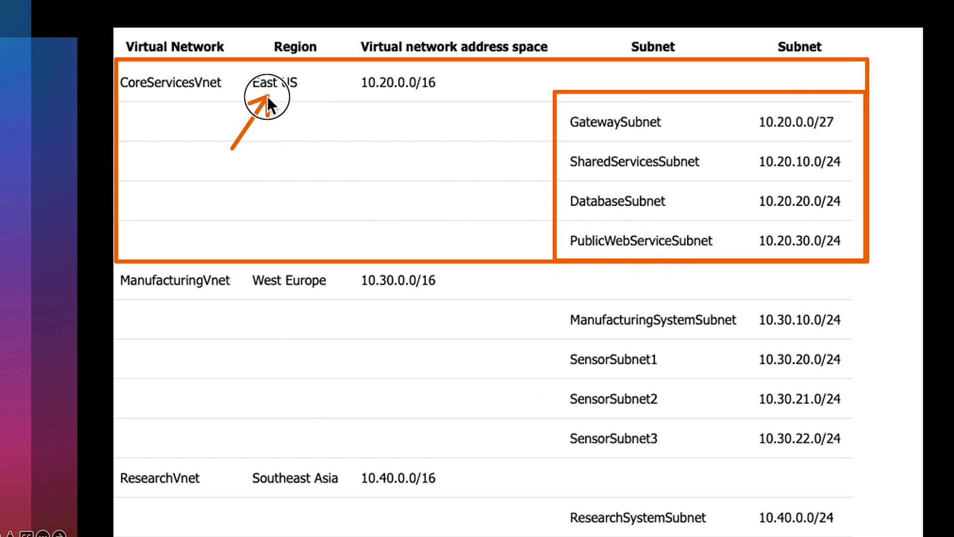
left_click_drag(370, 152, 391, 113)
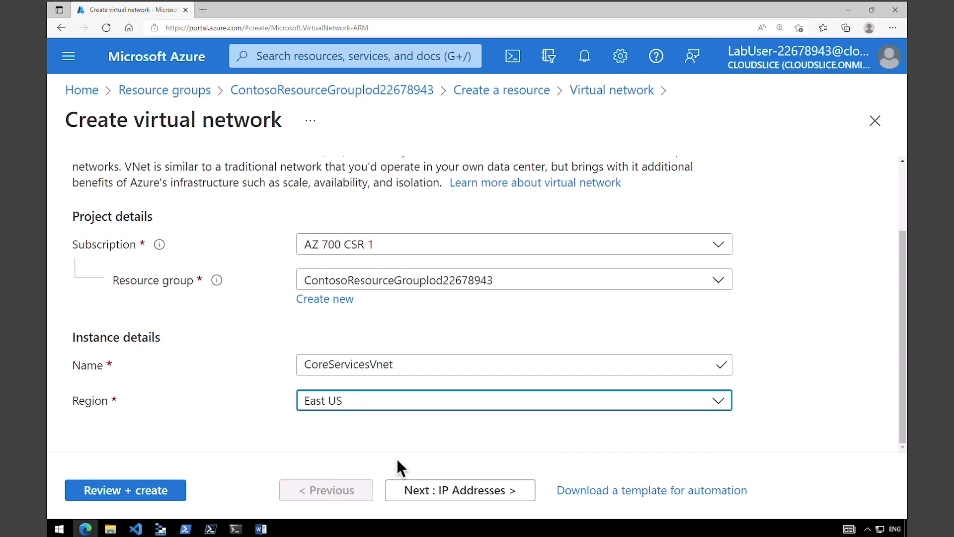
- Change the IPv4 address space from 10.0.0.0/16 to 10.20.0.0/16
left_click(426, 488)
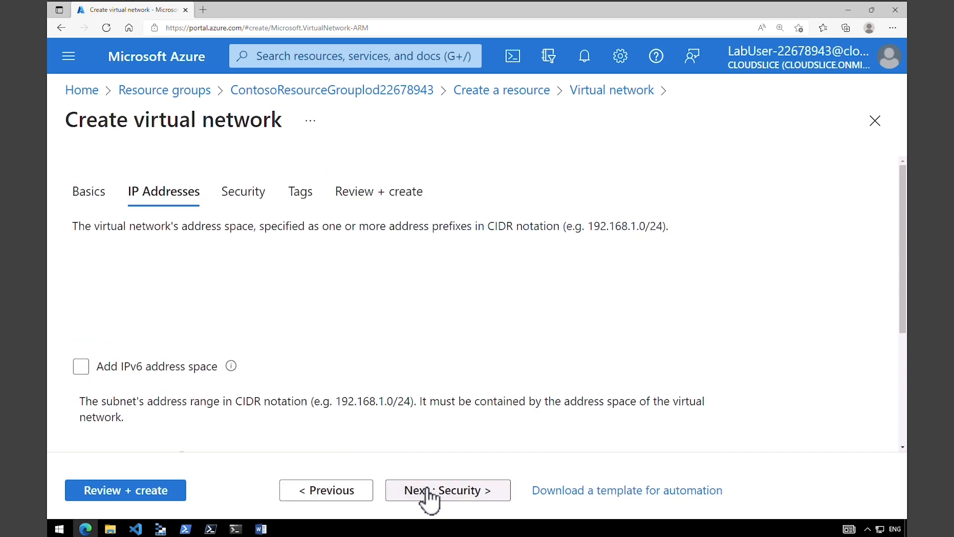
scroll(908, 320, "down", 1)
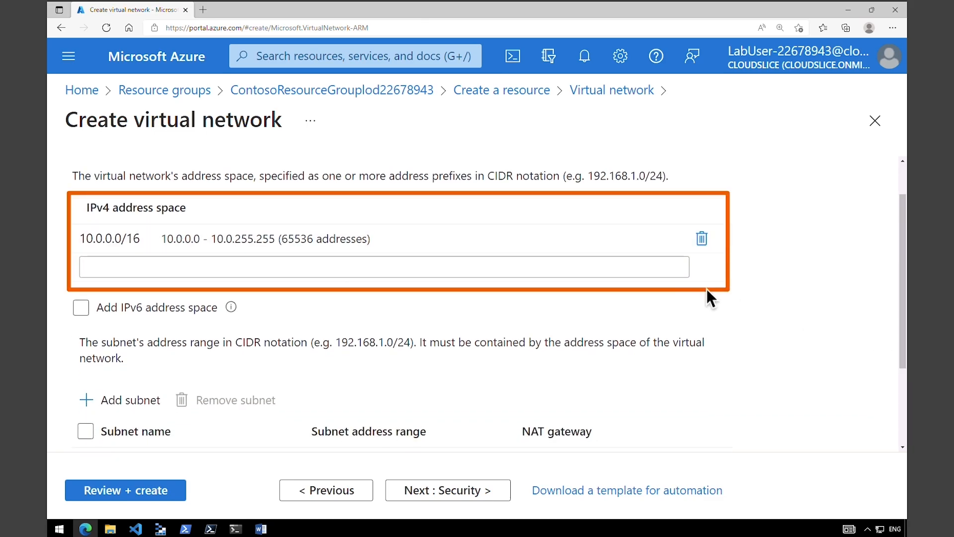
left_click(127, 243)
type("2")
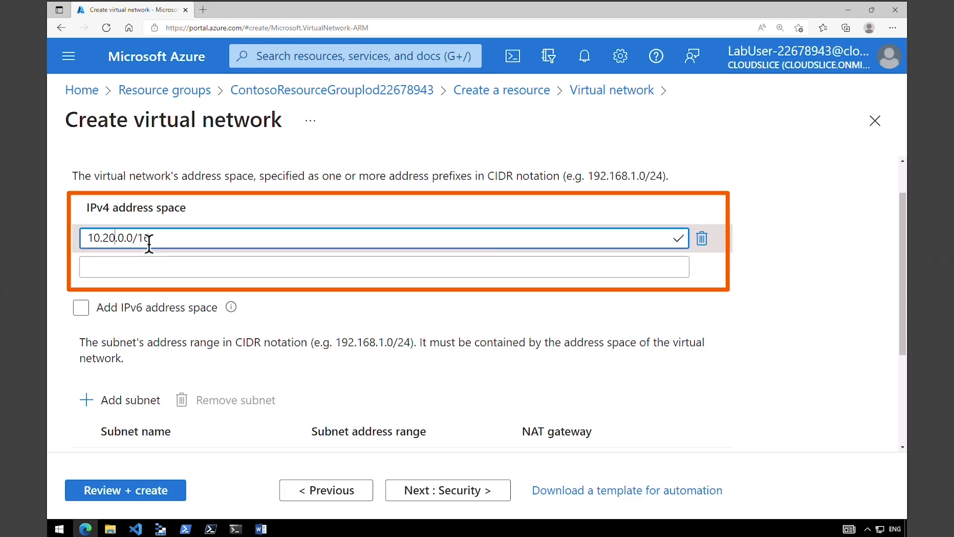
left_click(763, 263)
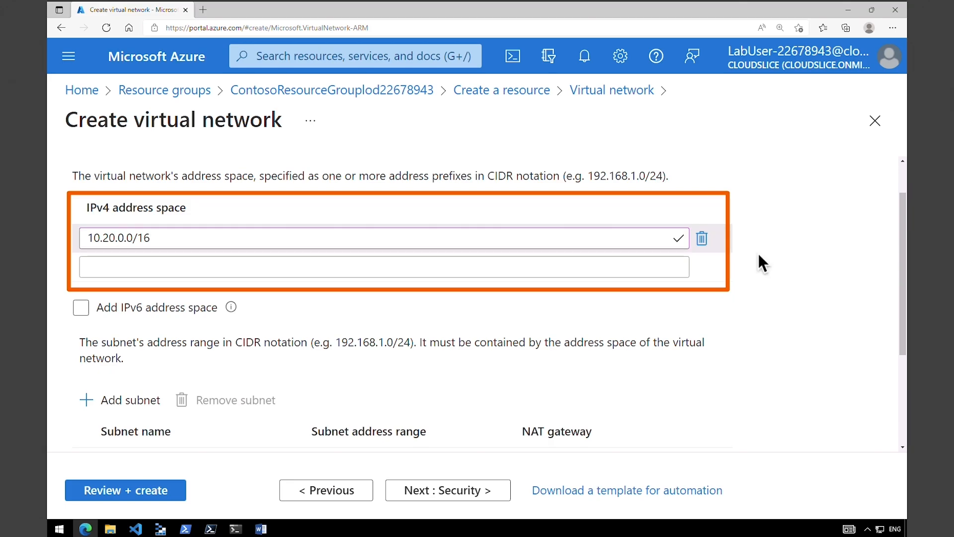
scroll(758, 252, "down", 1)
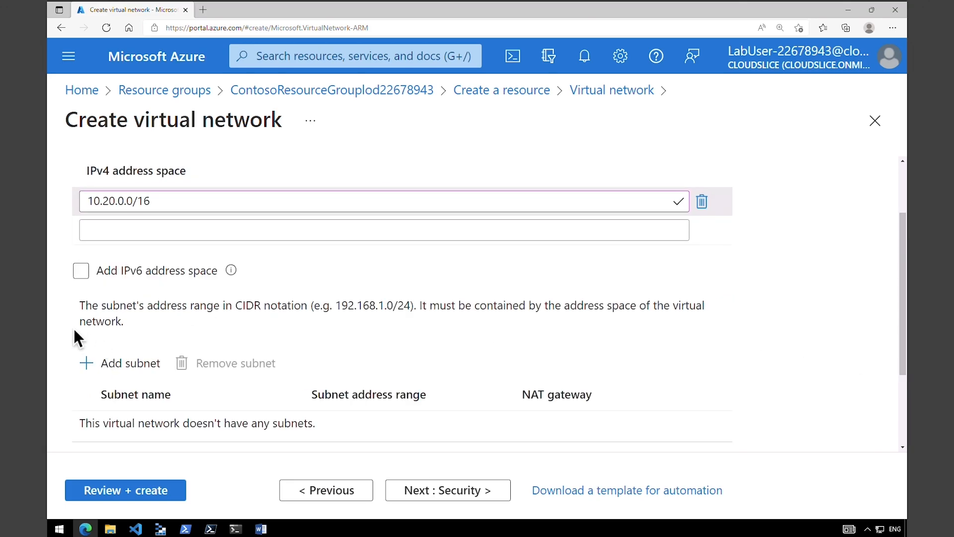
- Create a subnet named GatewaySubnet using address range 10.20.0.0/27
left_click(116, 374)
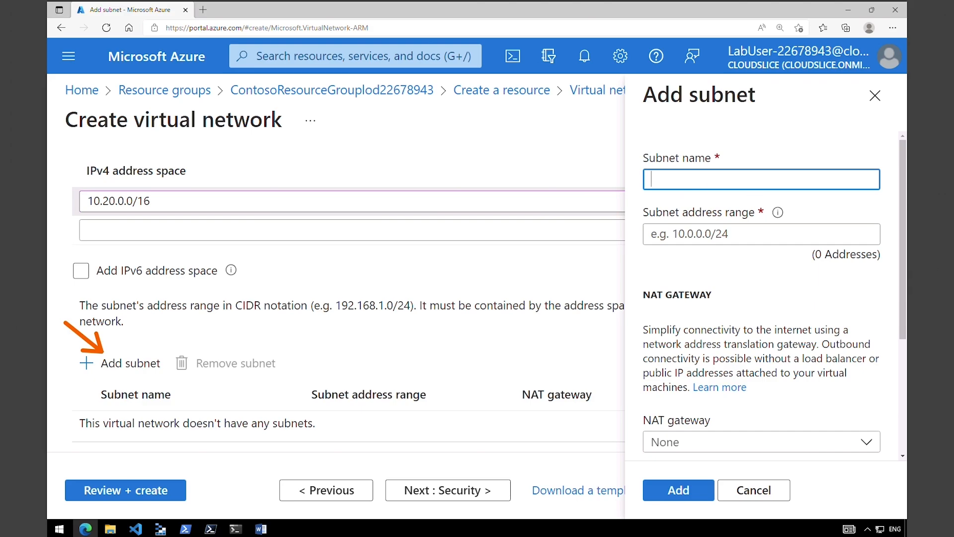
type("GatewaySubnet")
left_click(682, 234)
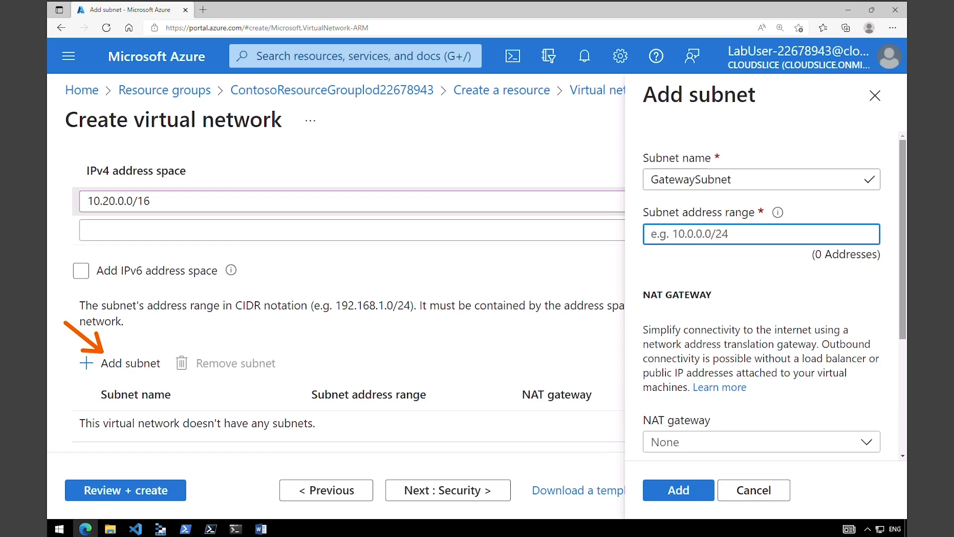
type("10.20.0.0/27")
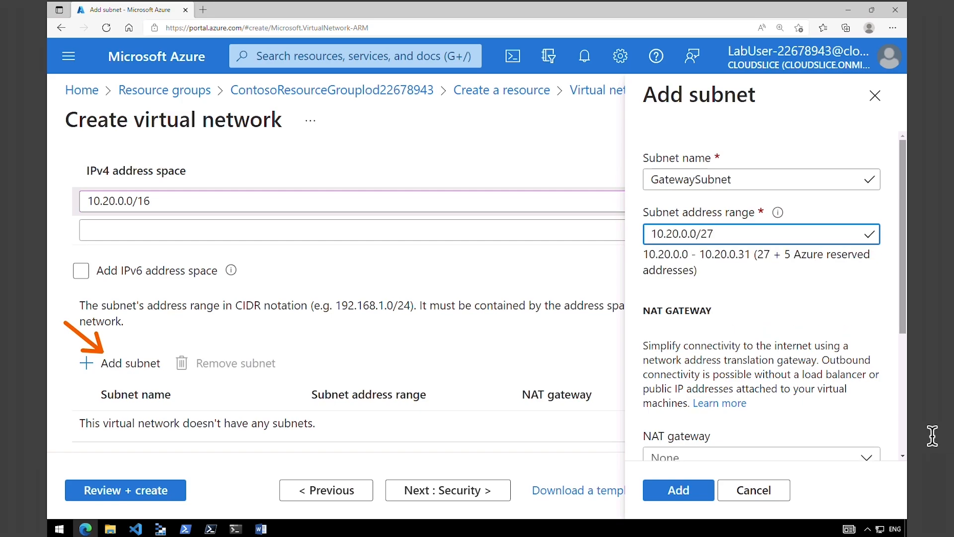
left_click_drag(902, 331, 910, 425)
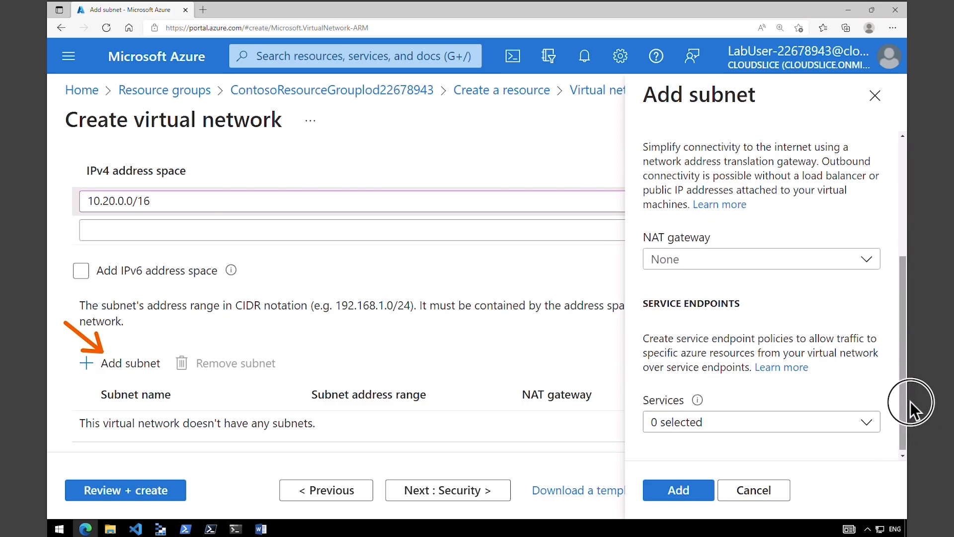
left_click_drag(905, 401, 905, 344)
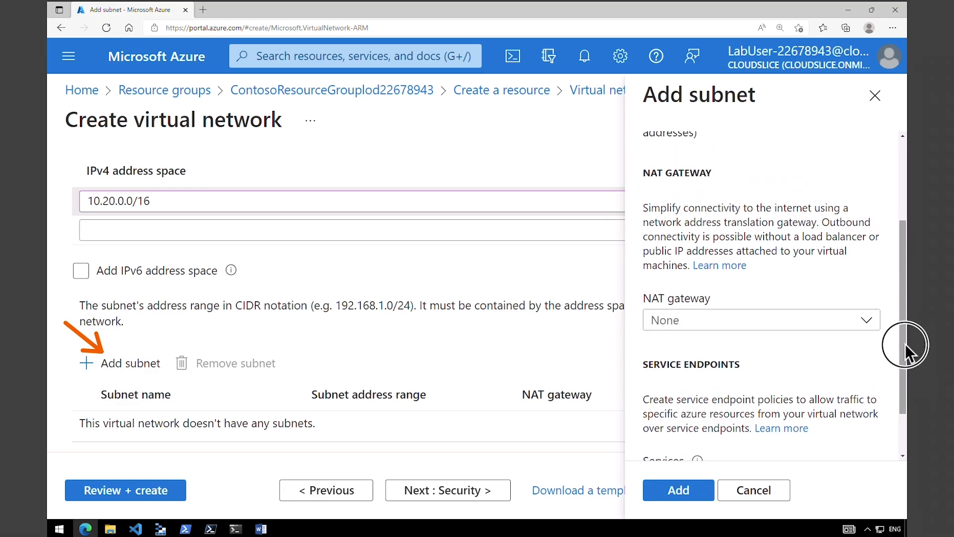
left_click_drag(901, 311, 902, 229)
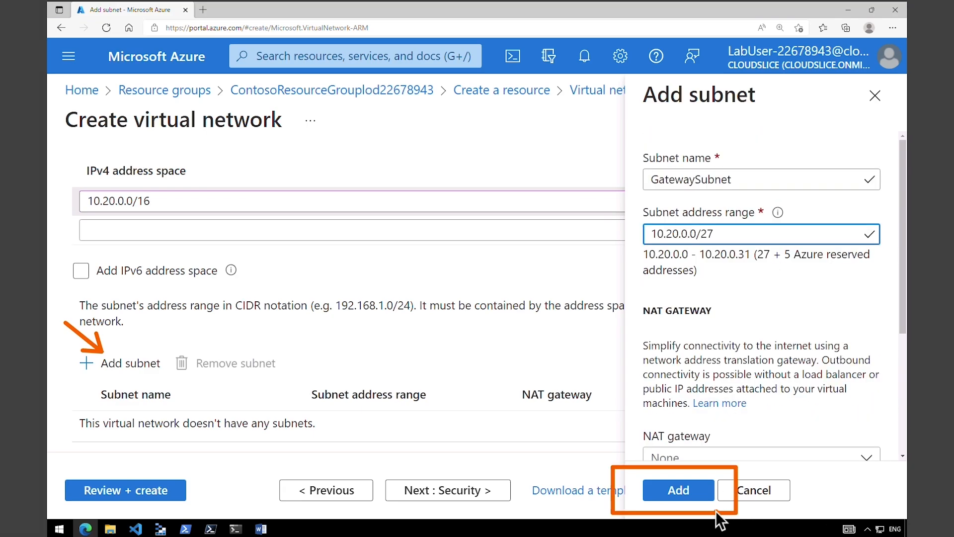
left_click(674, 500)
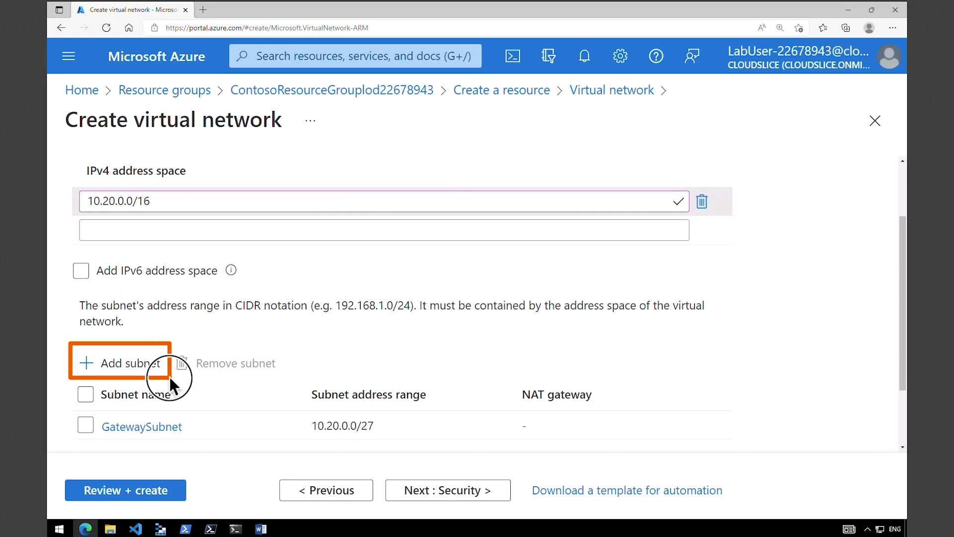
- Create a subnet named SharedServicesSubnet using address range 10.20.10.0/24
left_click(135, 364)
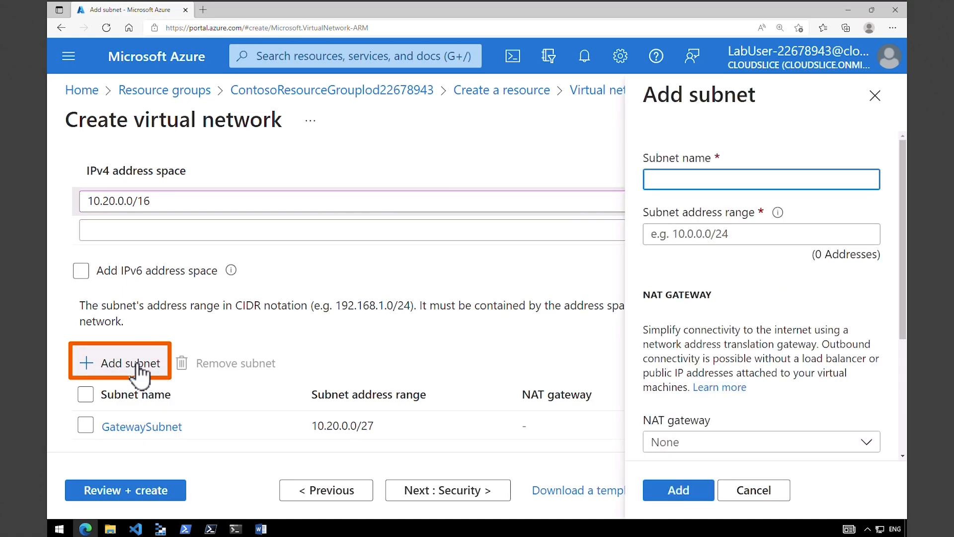
left_click(719, 179)
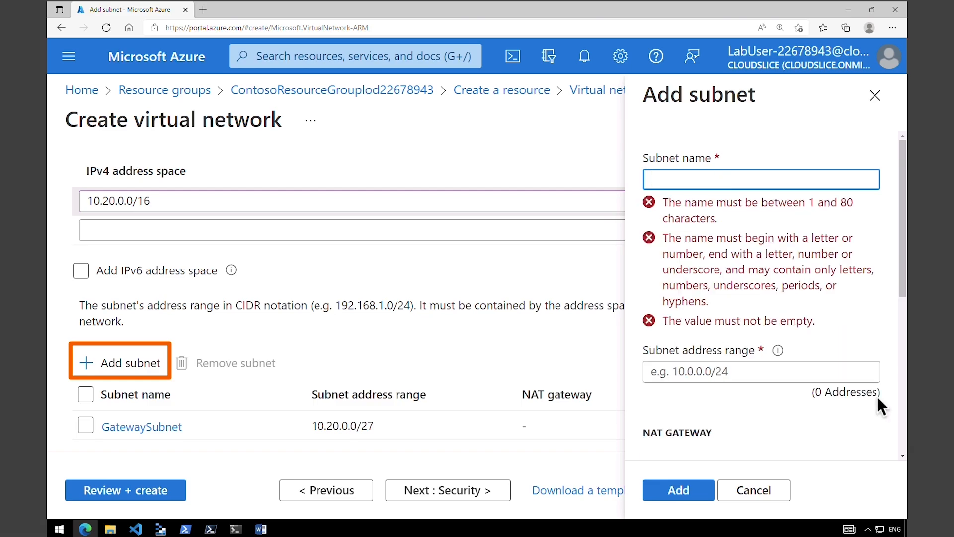
type("SharedServicesSubnet")
key("Tab")
type("10.20.10.0/24")
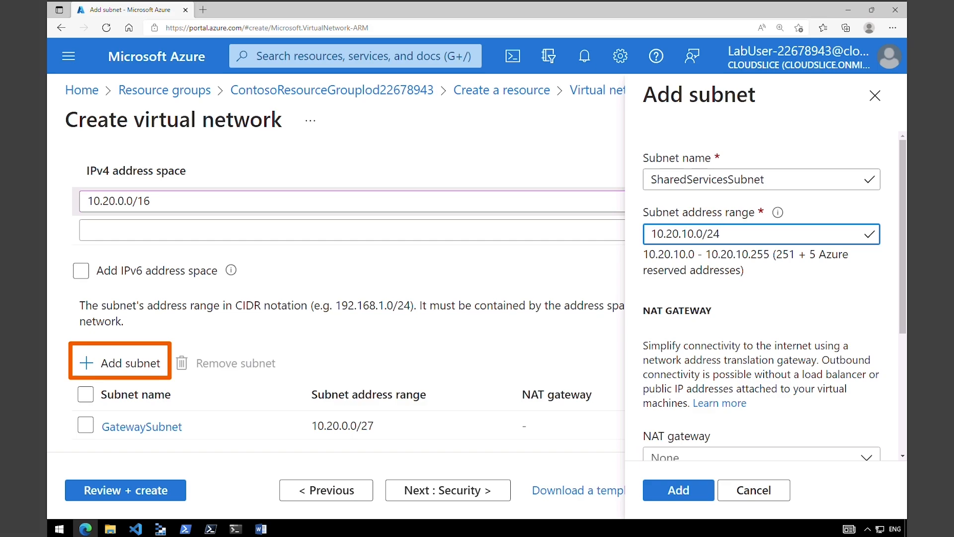
left_click(699, 494)
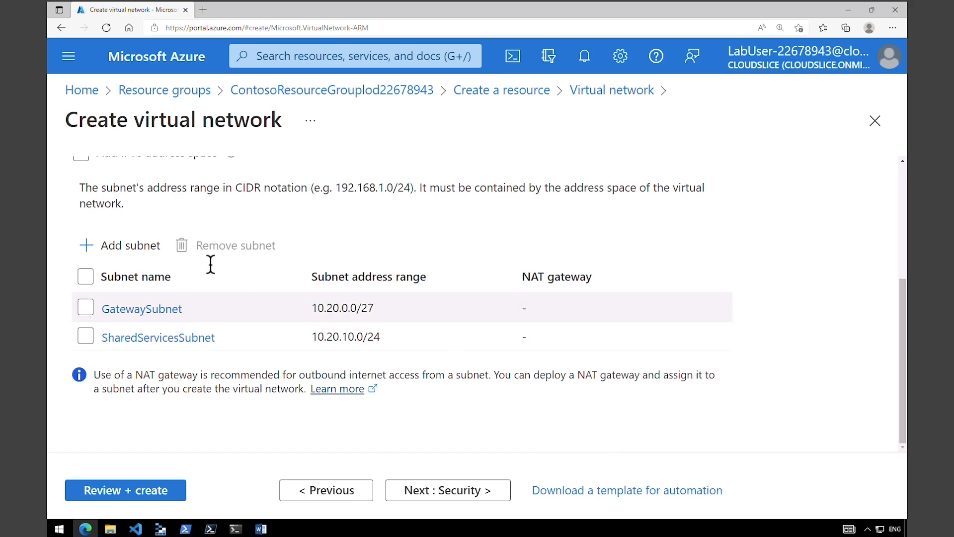
- Create two more subnets: DatabaseSubnet at 10.20.20.0/24 and PublicWebServiceSubnet at 10.20.30.0/24
left_click(121, 244)
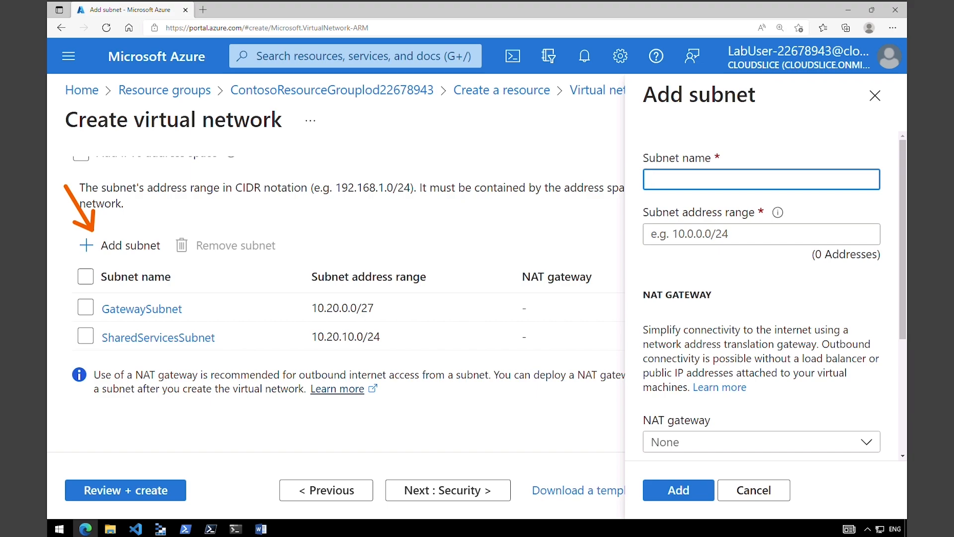
type("DatabaseSubnet")
key("Tab")
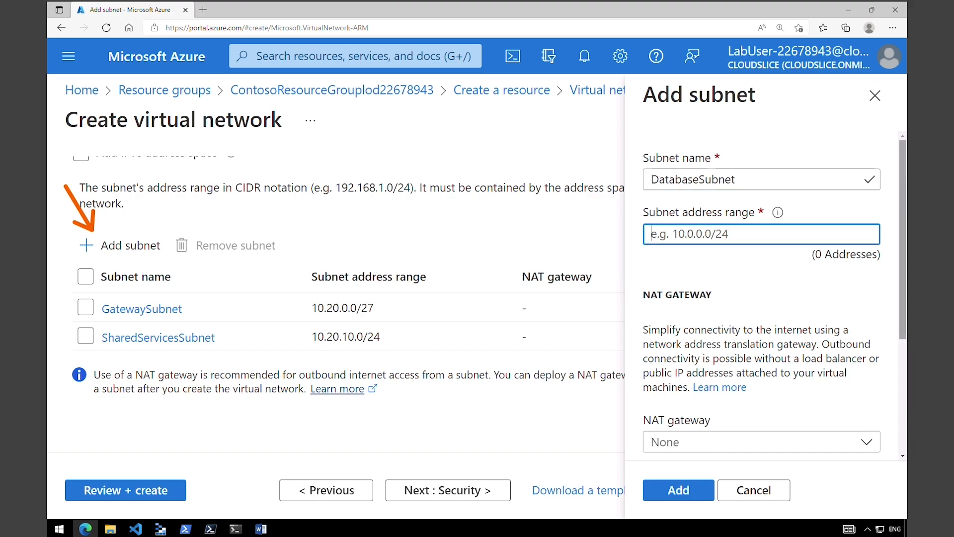
type("10.20.20.0/24")
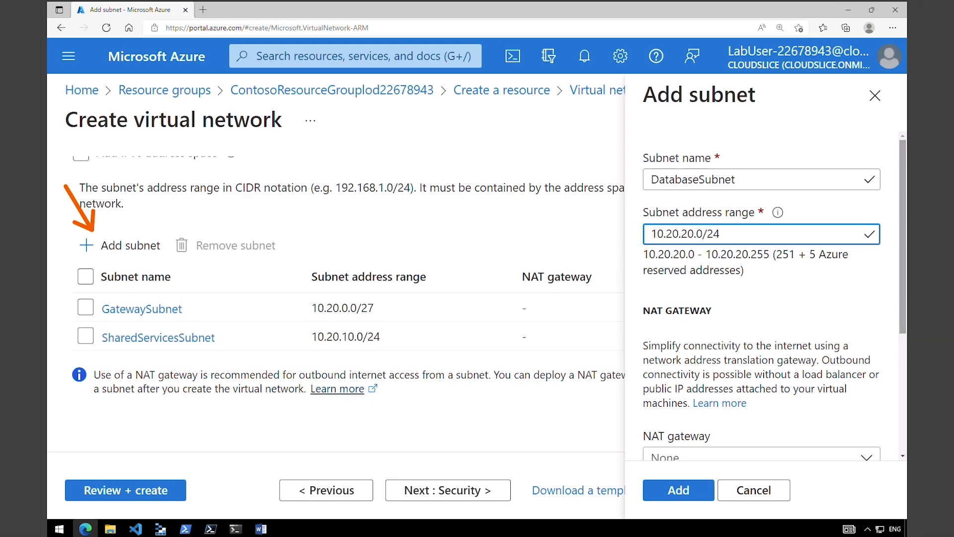
left_click(699, 493)
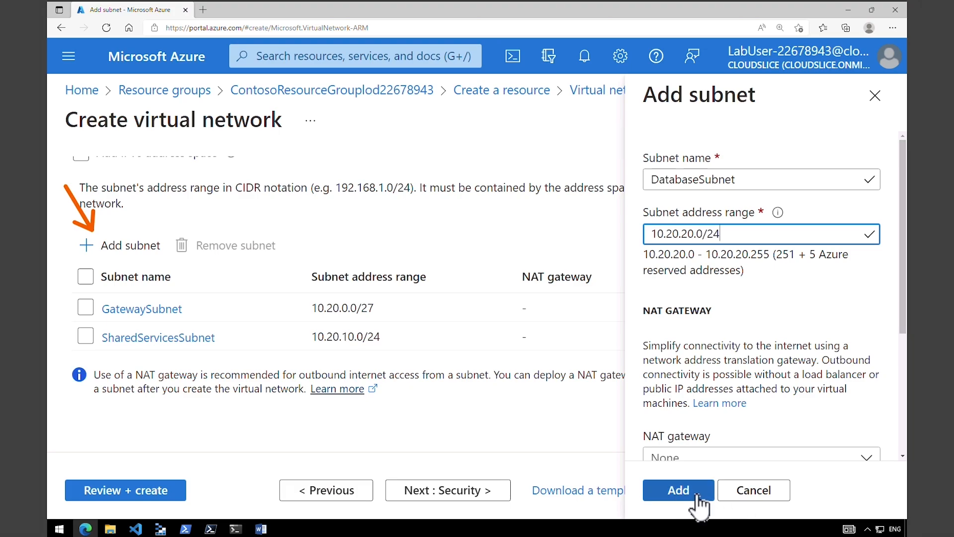
left_click(139, 251)
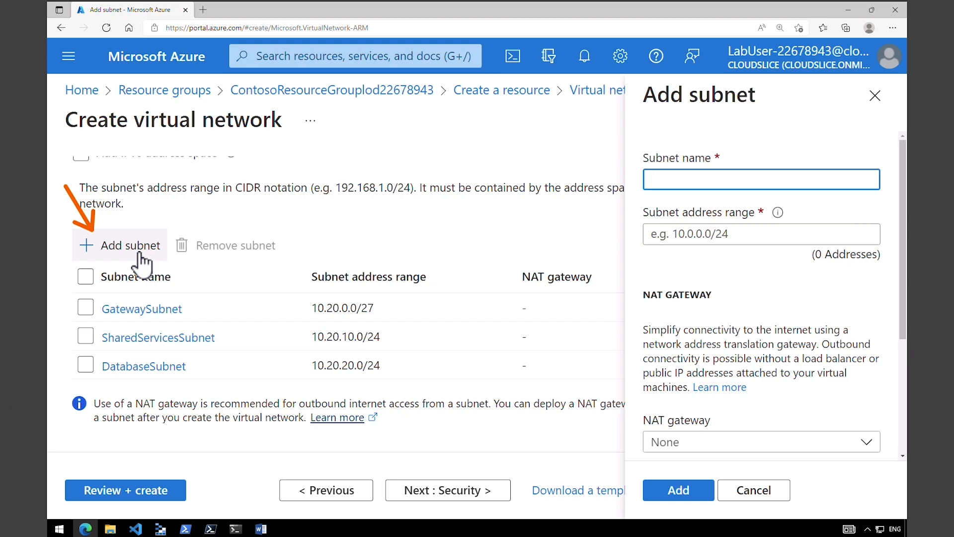
type("PublicWebServiceSubnet")
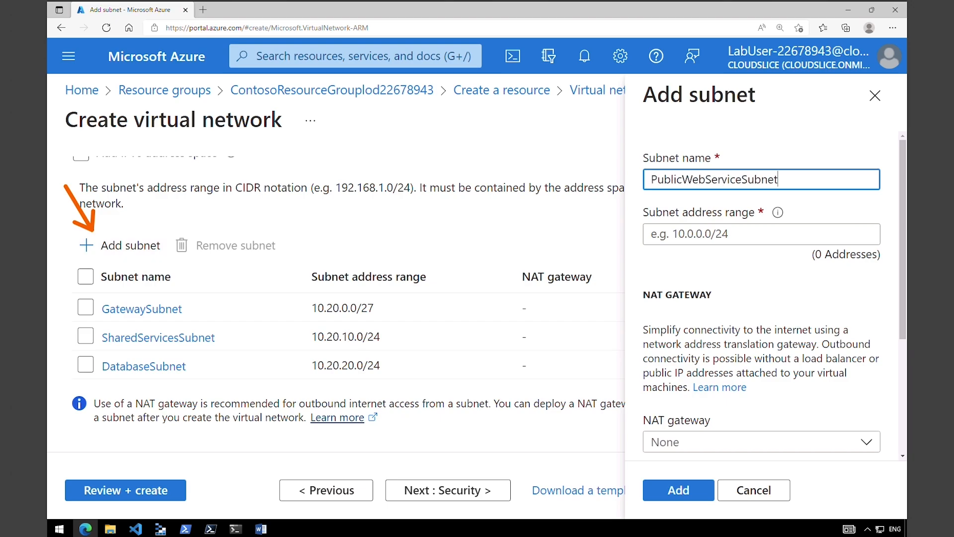
key("Tab")
type("10.20.30.0/24")
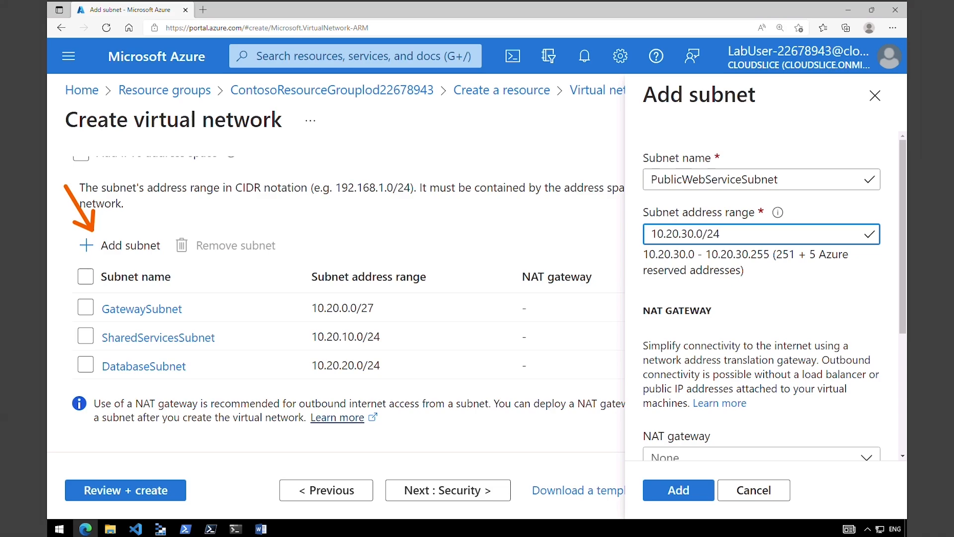
left_click(693, 493)
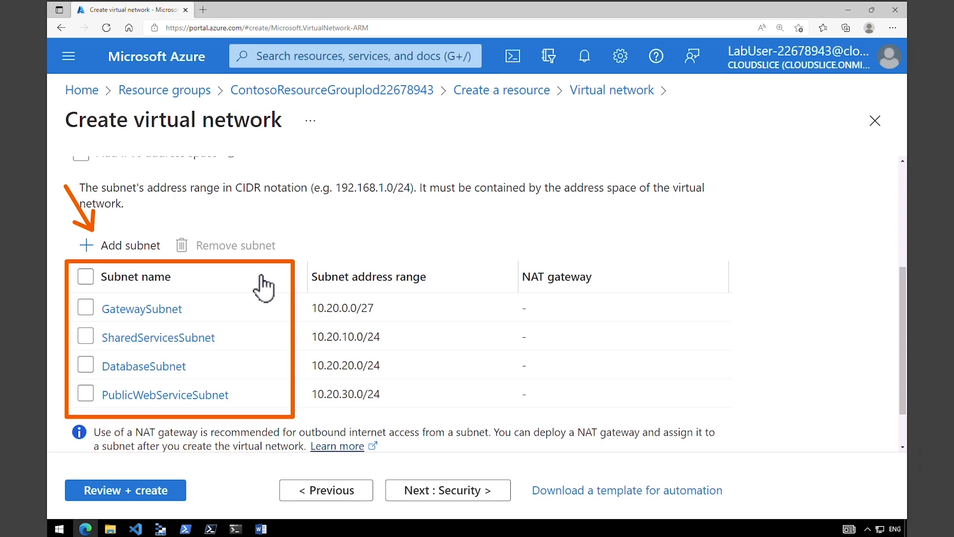
- Validate CoreServicesVnet with Review + create and create it
left_click(181, 497)
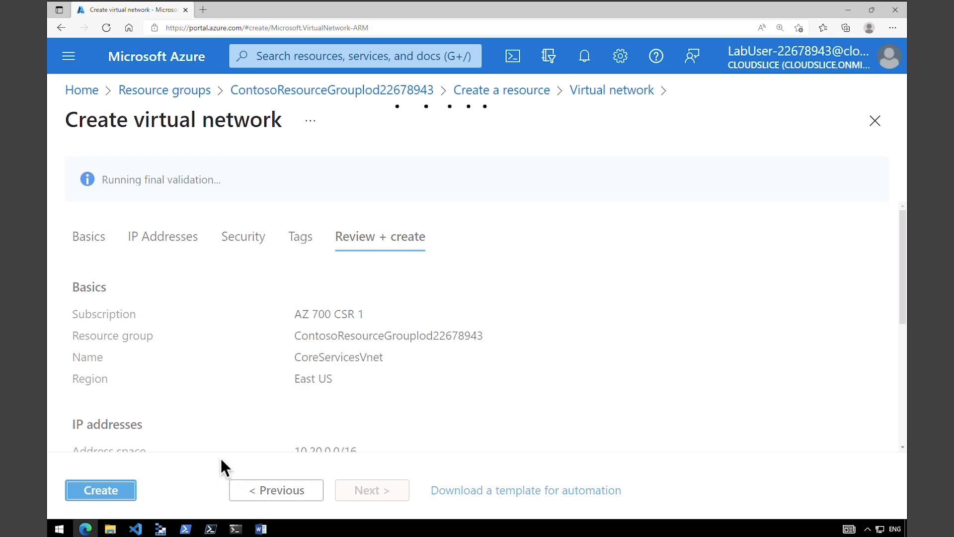
left_click(108, 495)
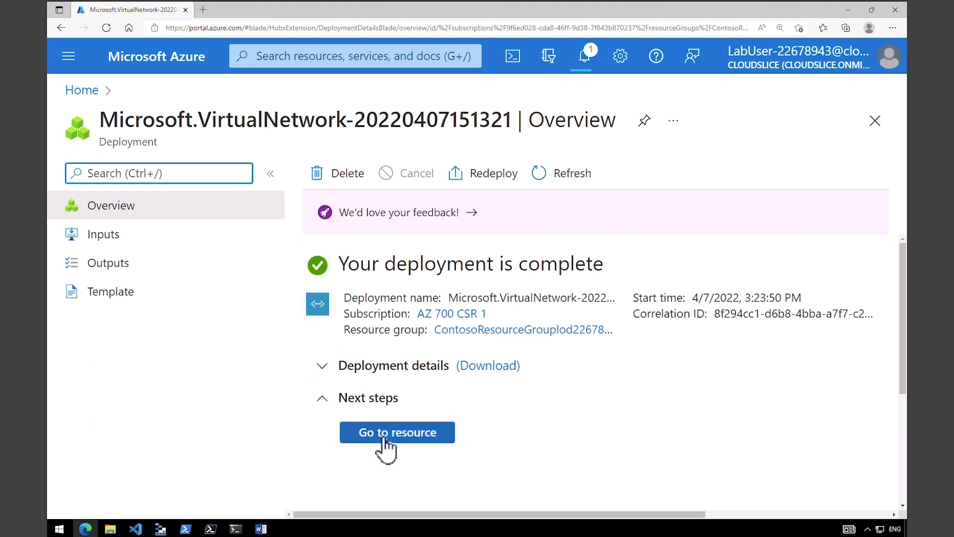
- Open CoreServicesVnet and review its Address space and Subnets pages
left_click(385, 439)
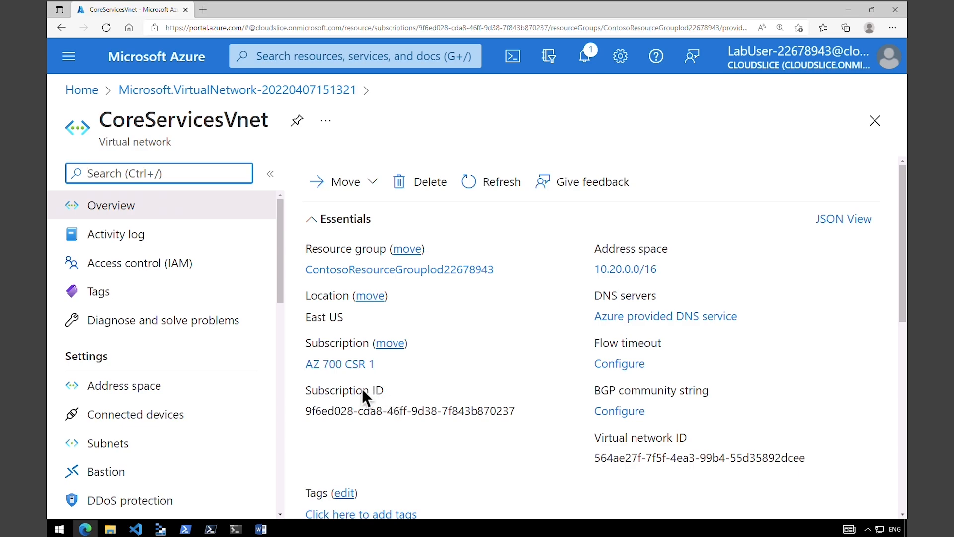
left_click_drag(279, 285, 279, 317)
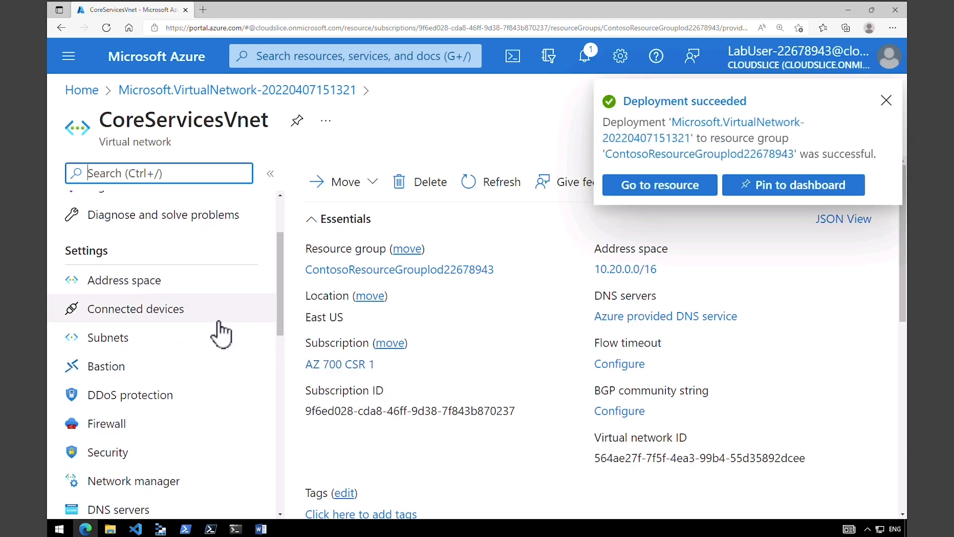
left_click(152, 286)
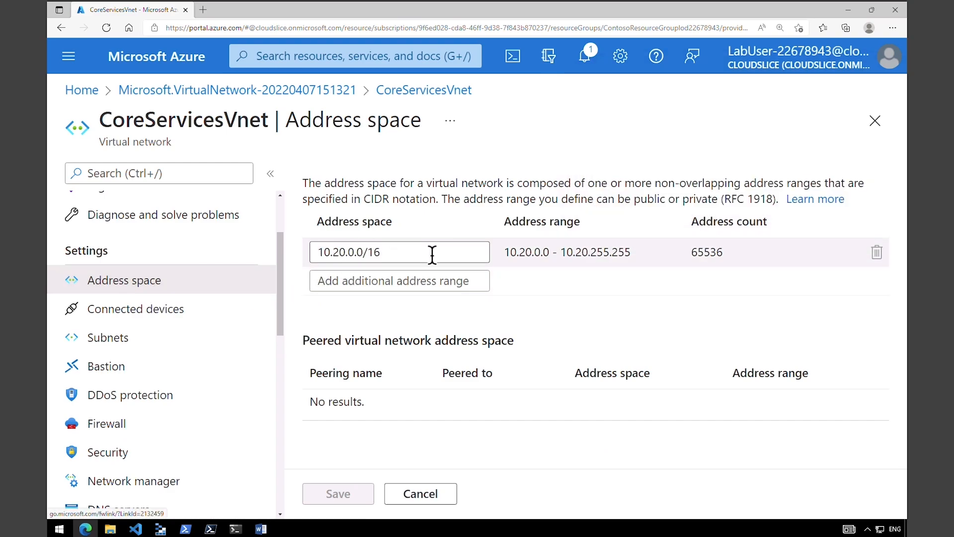
left_click(152, 343)
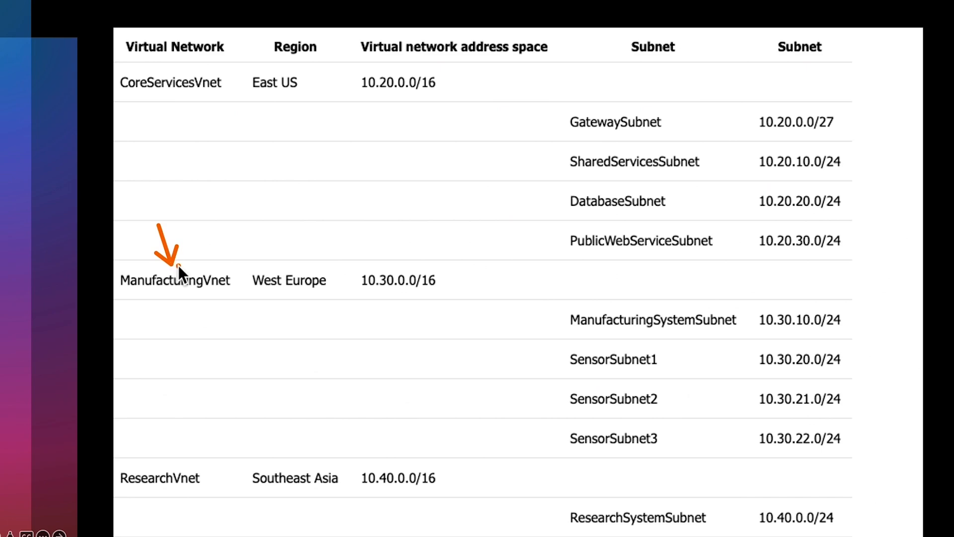
- Go back to the Azure portal Home page via the breadcrumb
mouse_move(240, 259)
left_mouse_down()
mouse_move(279, 287)
mouse_move(452, 299)
left_mouse_up()
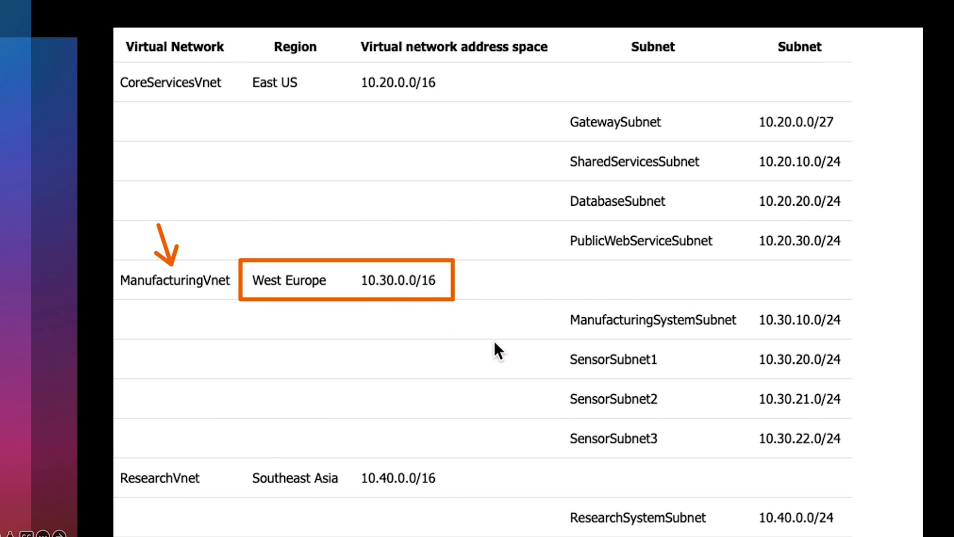
mouse_move(544, 287)
left_mouse_down()
mouse_move(699, 428)
mouse_move(887, 470)
left_mouse_up()
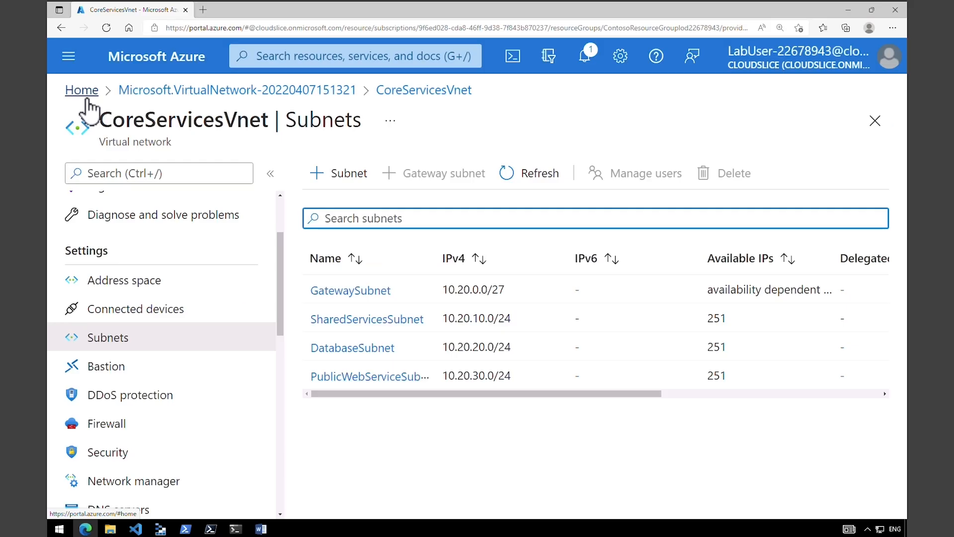
left_click(83, 95)
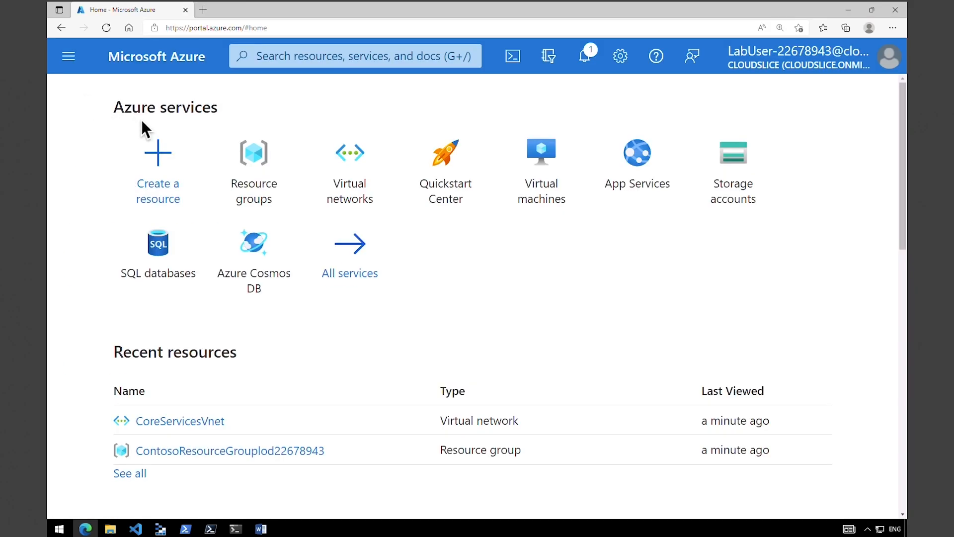
- Start creating another virtual network from Create a resource
left_click(156, 165)
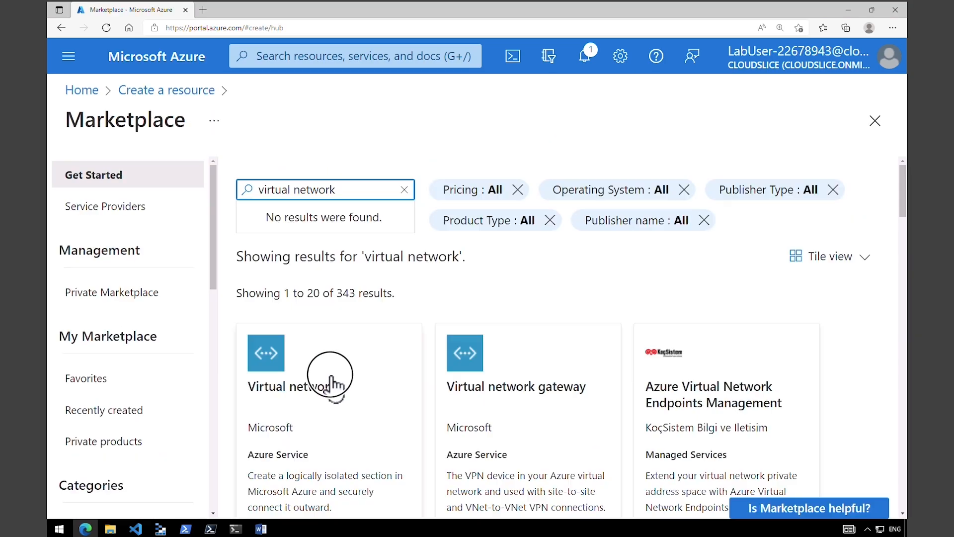
left_click(330, 379)
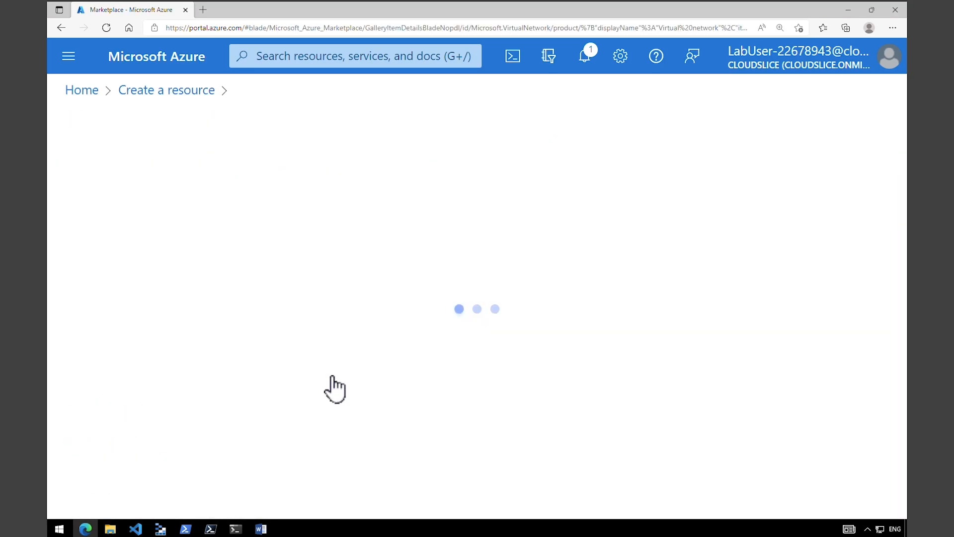
left_click(416, 306)
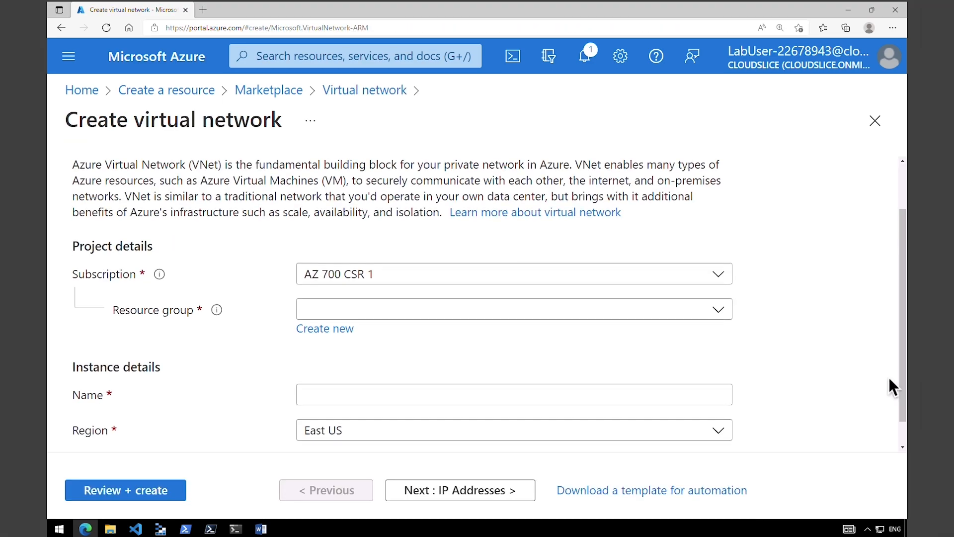
- Put ManufacturingVnet in the Contoso resource group in West Europe, then continue to IP Addresses
left_click(463, 315)
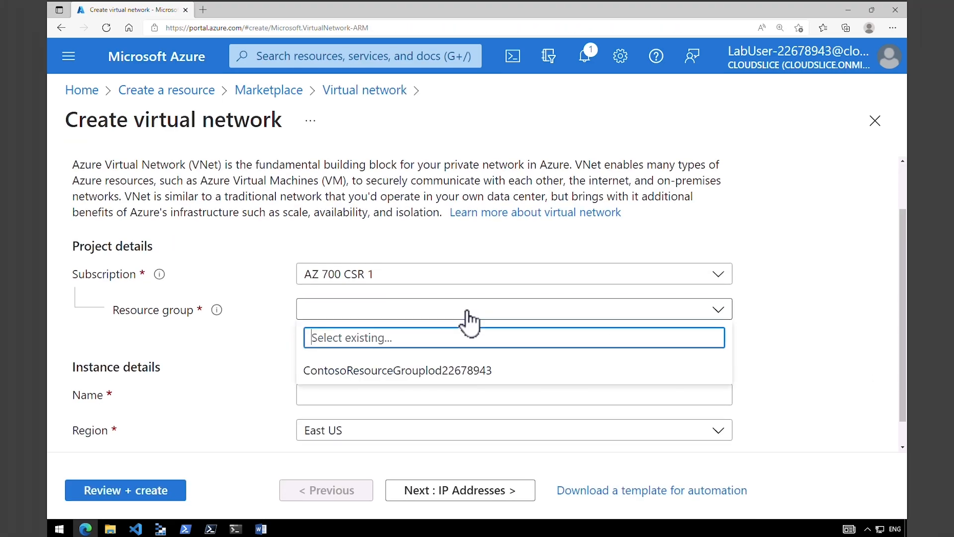
left_click(422, 372)
left_click(396, 393)
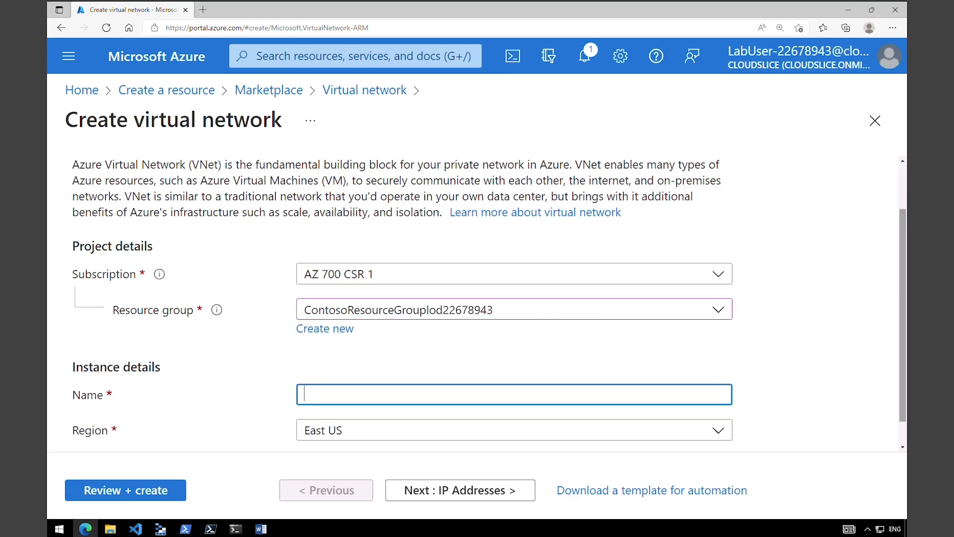
type("ManufacturingVnet")
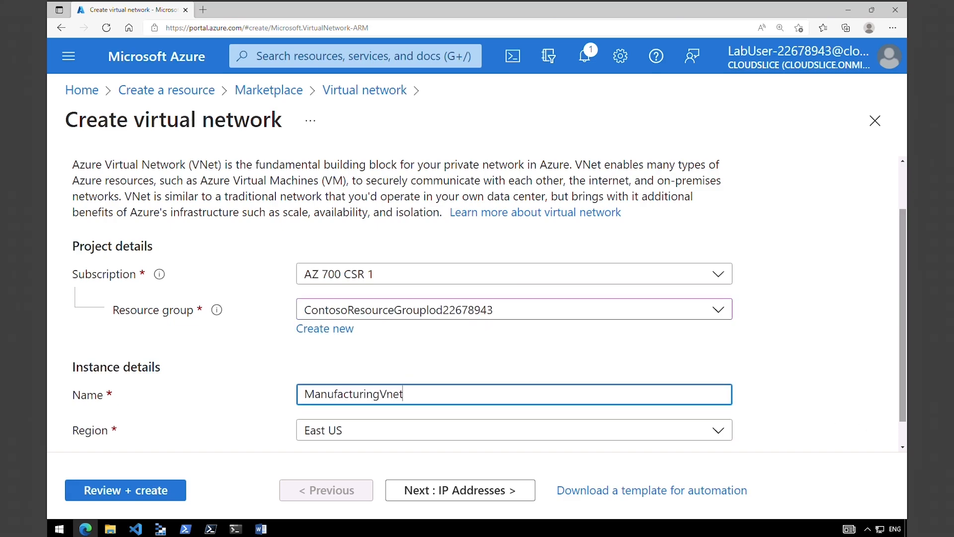
left_click(341, 431)
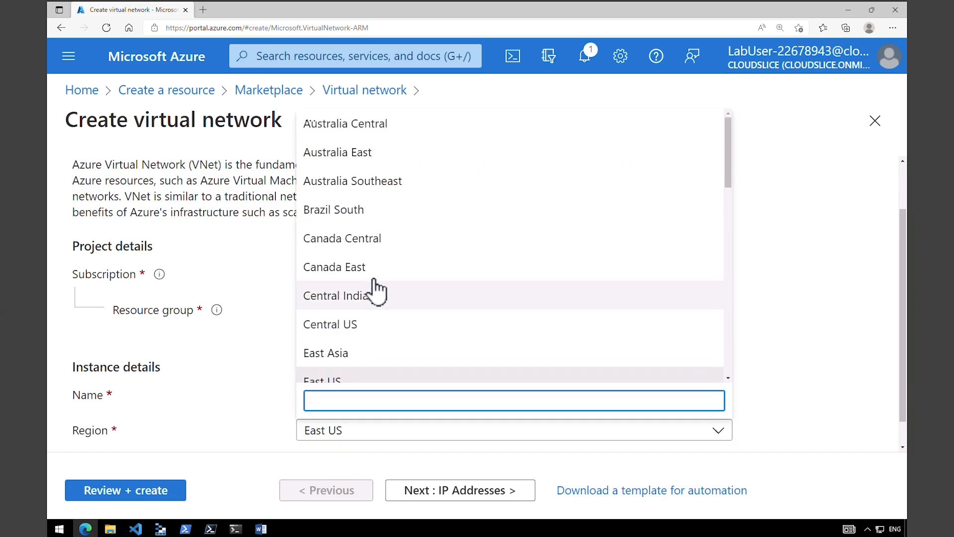
scroll(376, 293, "down", 10)
left_click(392, 263)
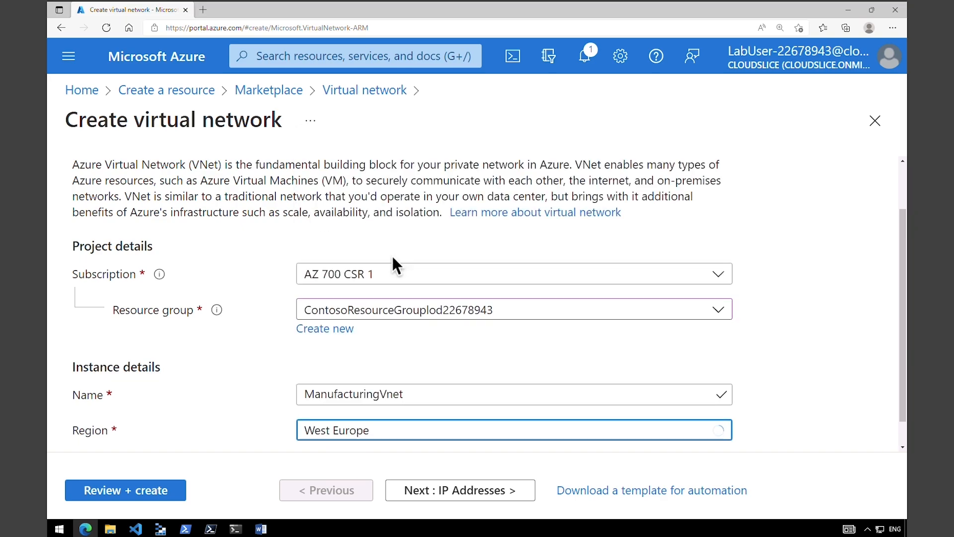
left_click(441, 497)
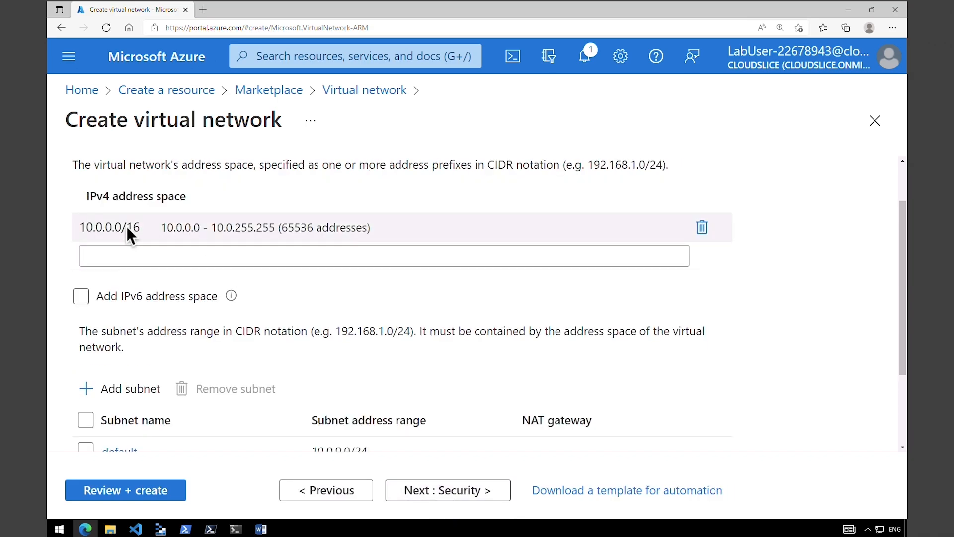
- Change ManufacturingVnet's address space second octet to 30, making it 10.30.0.0/16
left_click(104, 229)
double_click(103, 227)
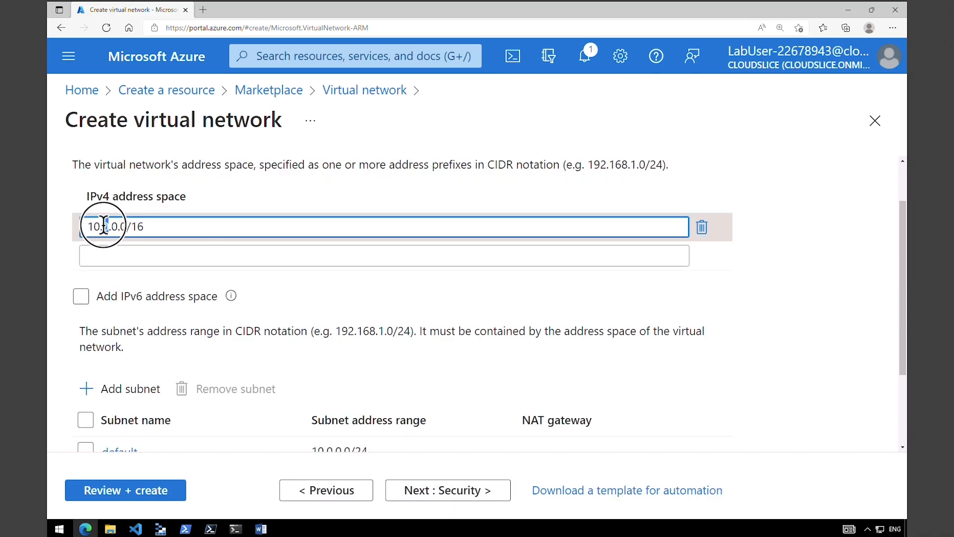
type("30")
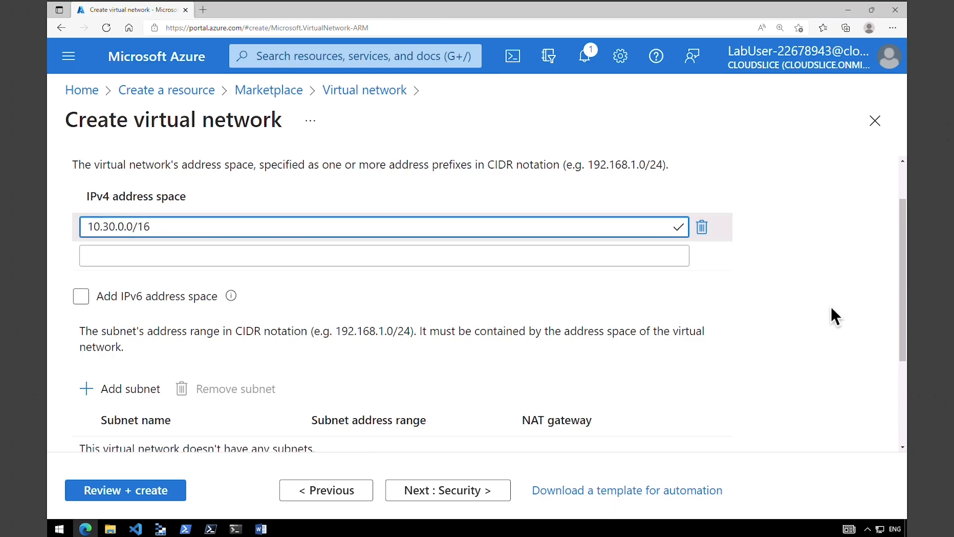
scroll(845, 308, "down", 2)
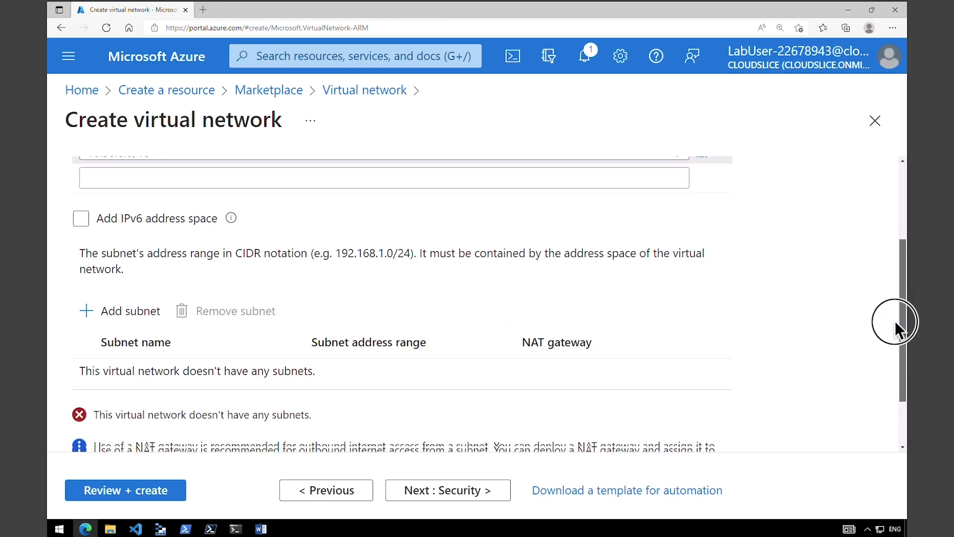
- Add subnets ManufacturingSystemSubnet at 10.30.10.0/24 and SensorSubnet1 at 10.30.20.0/24
left_click(120, 305)
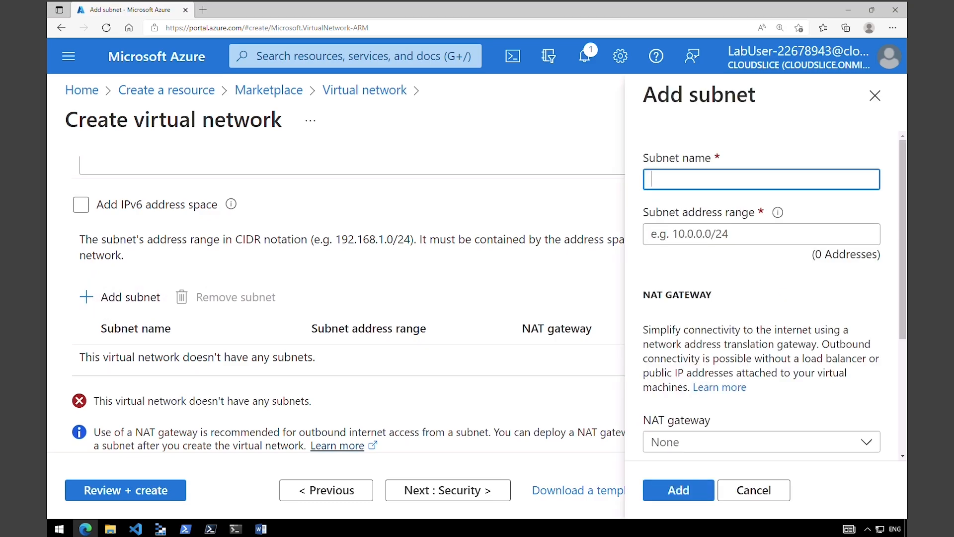
type("ManufacturingSystemSubnet")
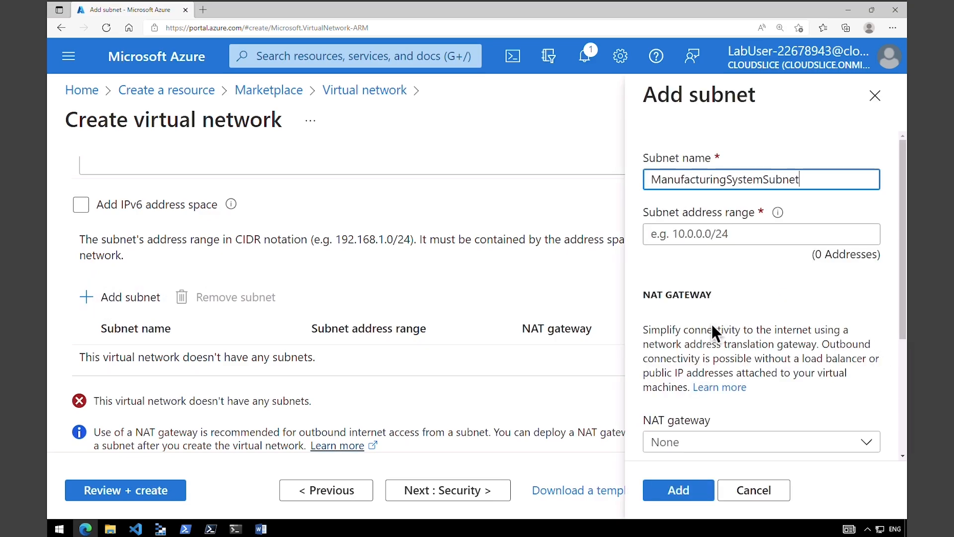
key("Tab")
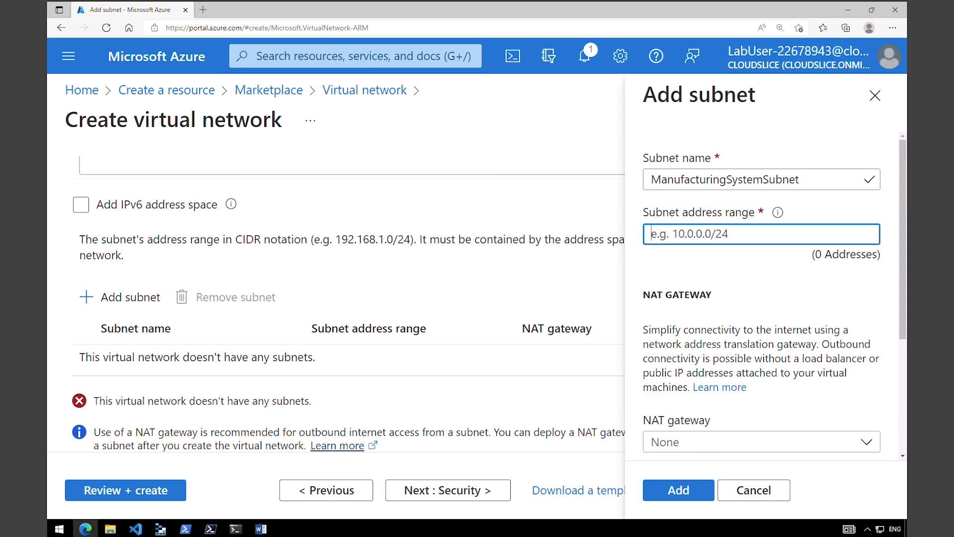
type("10.30.10.0/24")
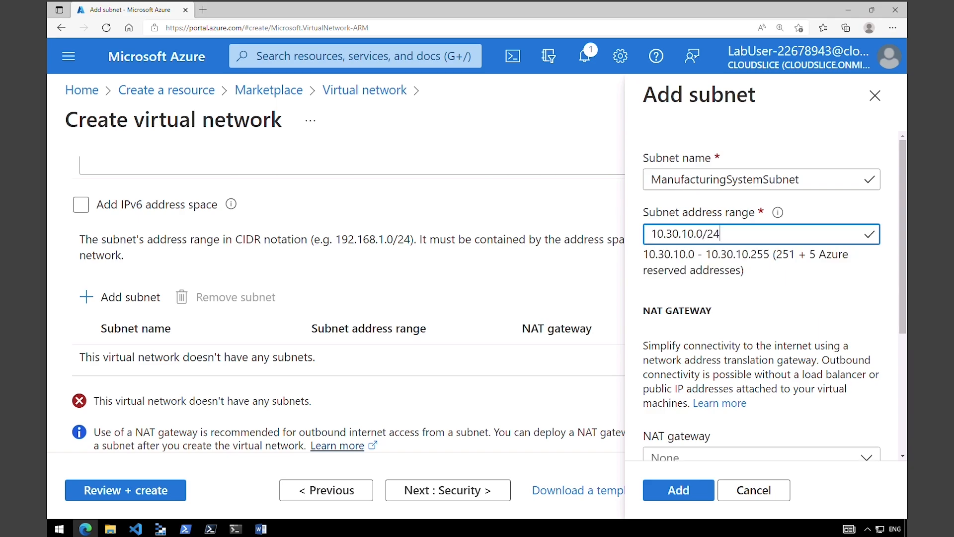
left_click(694, 490)
left_click(131, 297)
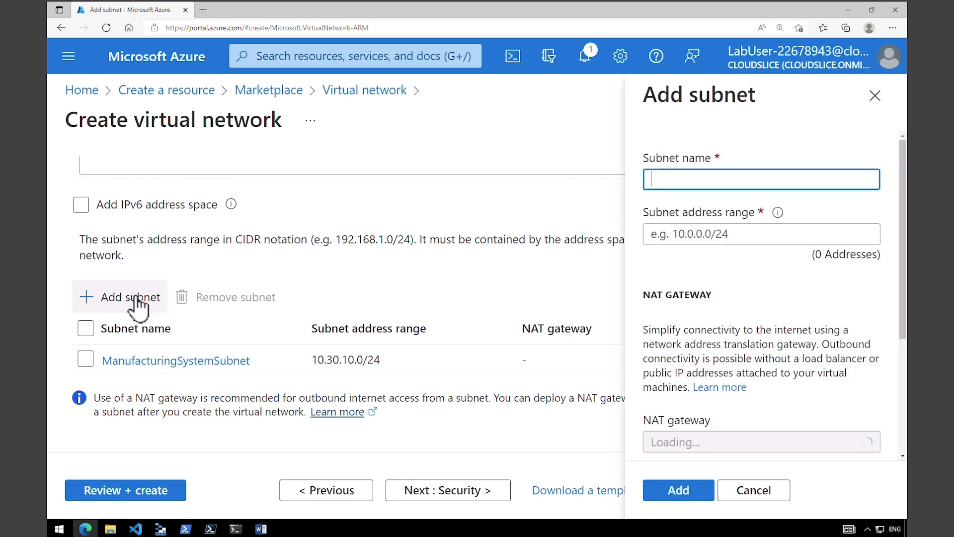
type("SensorSubnet1")
key("Tab")
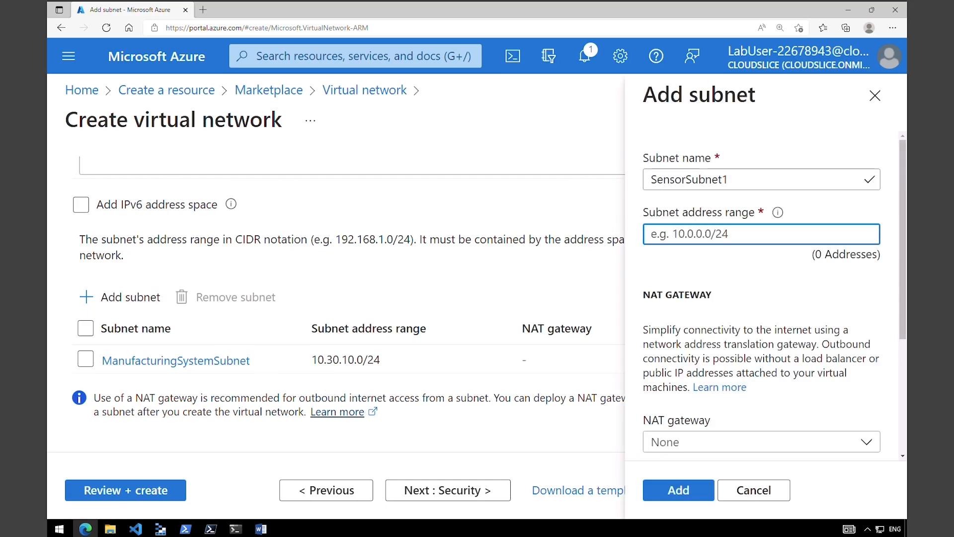
type("10.30.20.0/24")
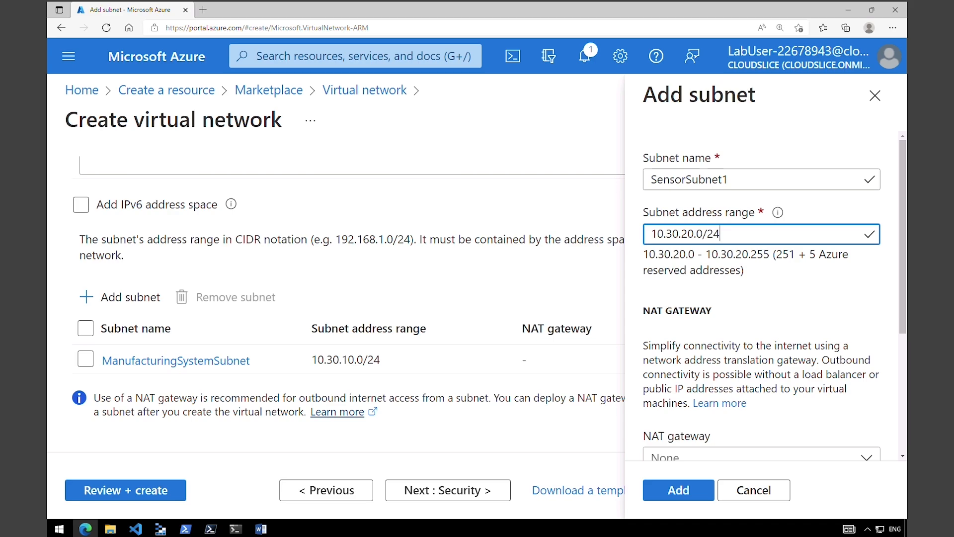
left_click(681, 490)
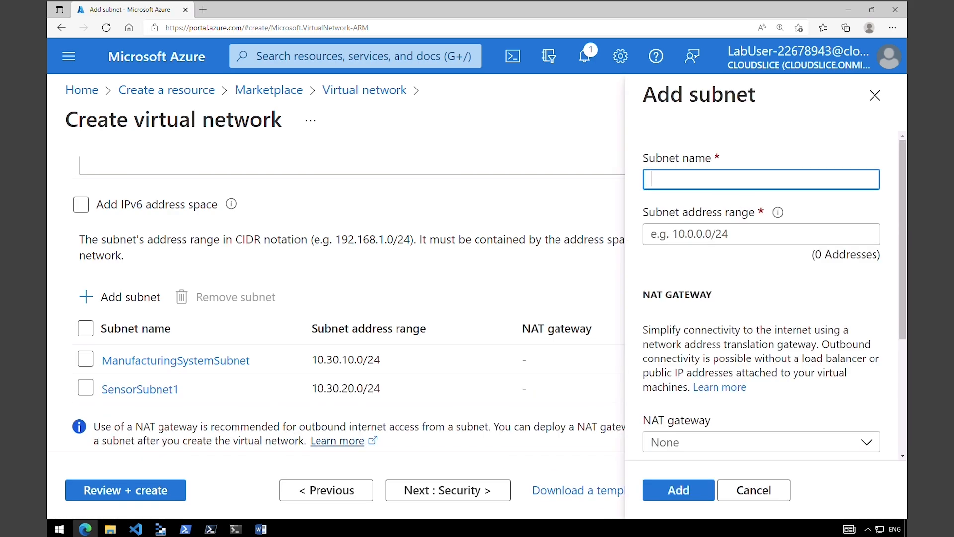
- Add subnets SensorSubnet2 at 10.30.21.0/24 and SensorSubnet3 at 10.30.22.0/24
type("SensorSubnet2")
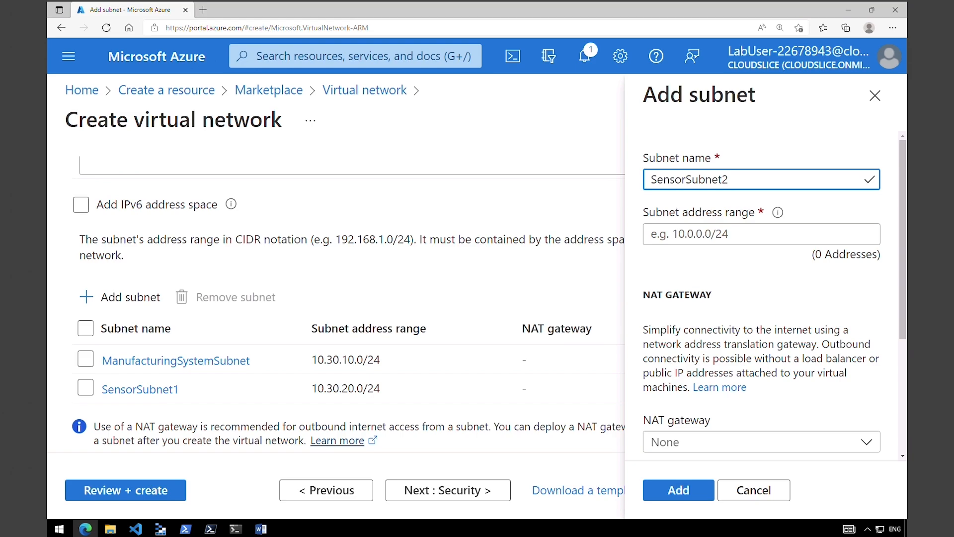
left_click(651, 234)
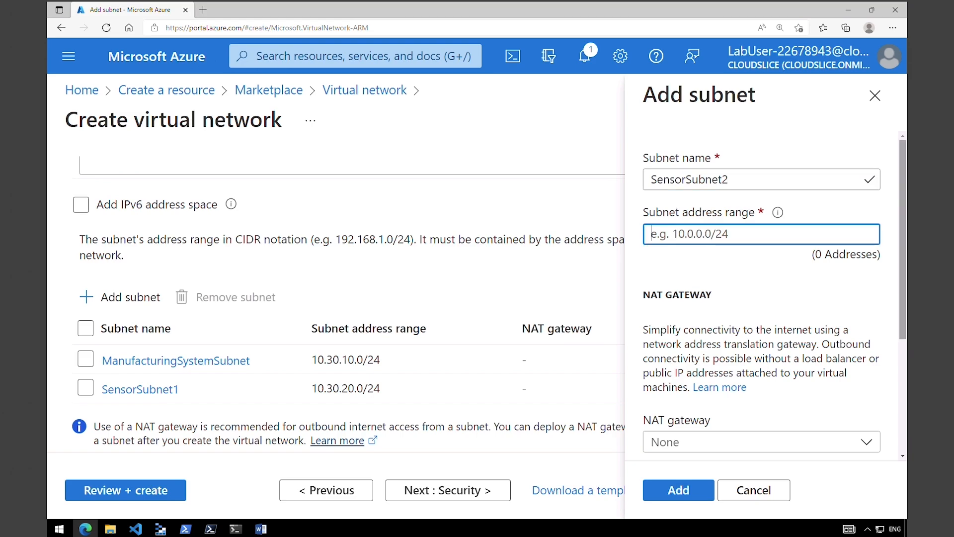
type("10.30.21.0/24")
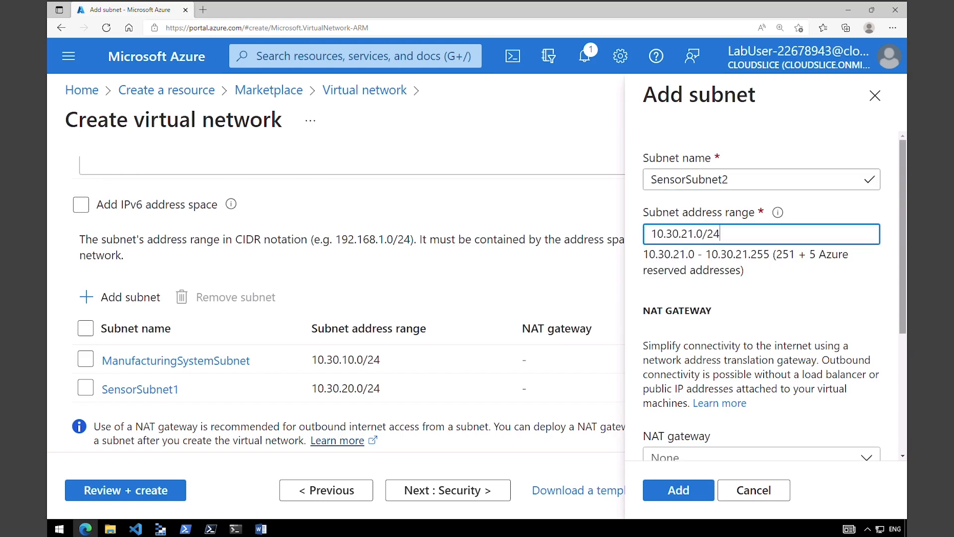
left_click(681, 492)
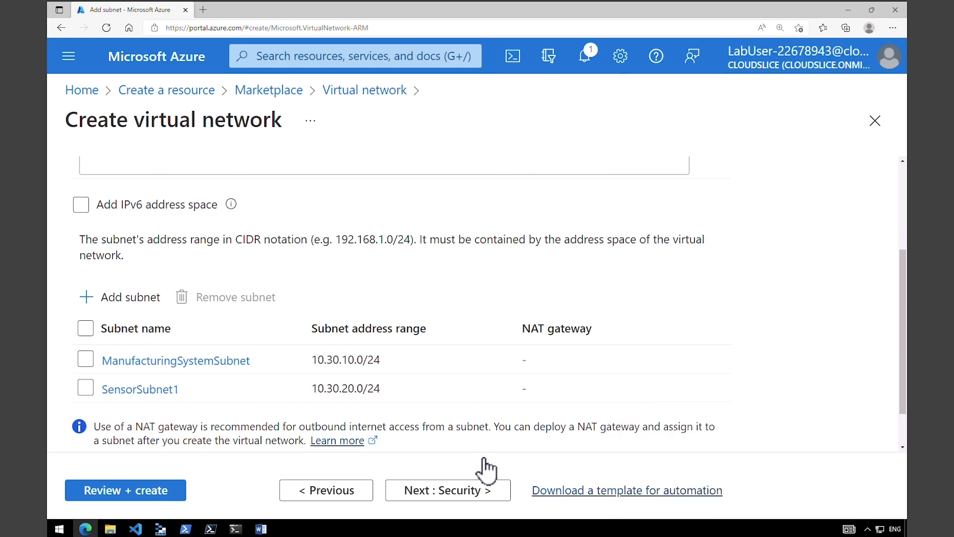
left_click(136, 298)
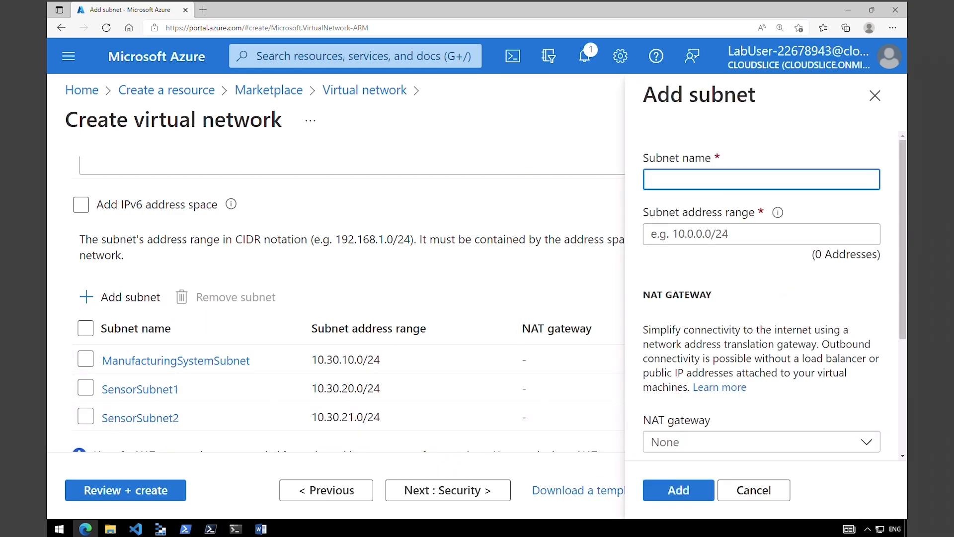
type("SensorSubnet3")
key("Tab")
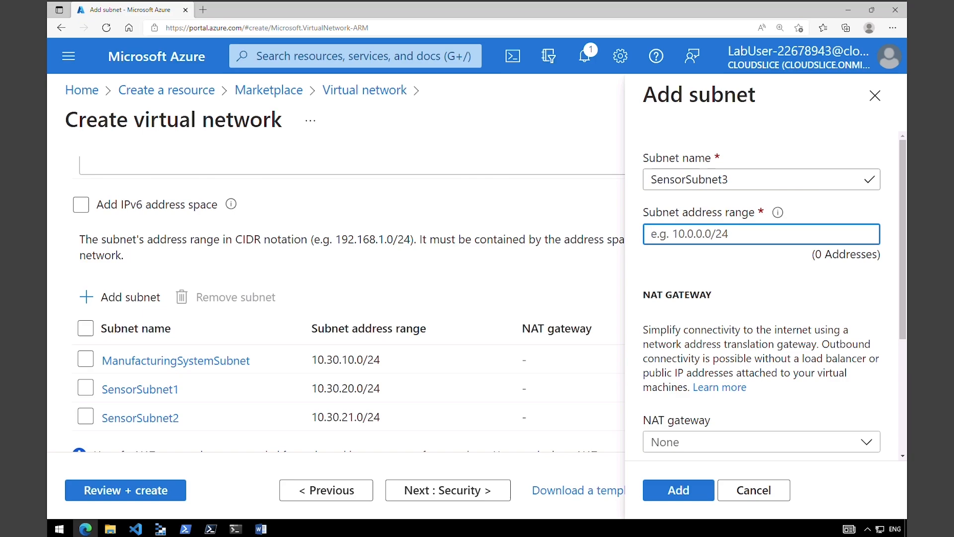
type("10.30.22.0/24")
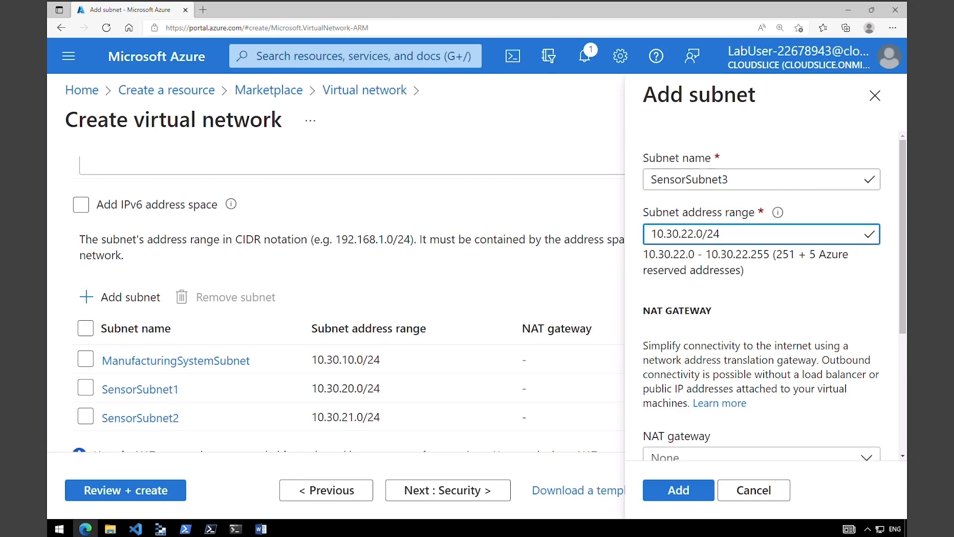
left_click(681, 490)
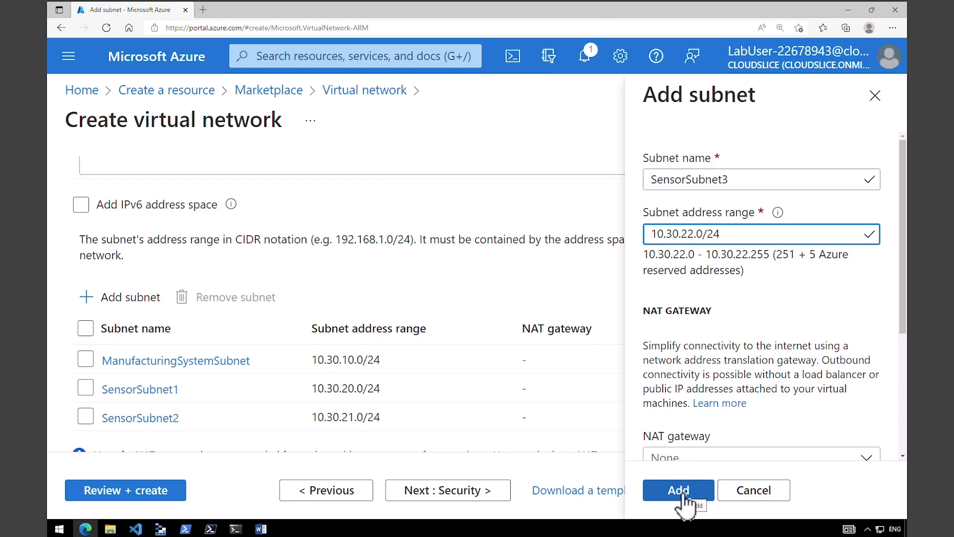
mouse_move(124, 312)
left_mouse_down()
mouse_move(344, 363)
mouse_move(491, 368)
left_mouse_up()
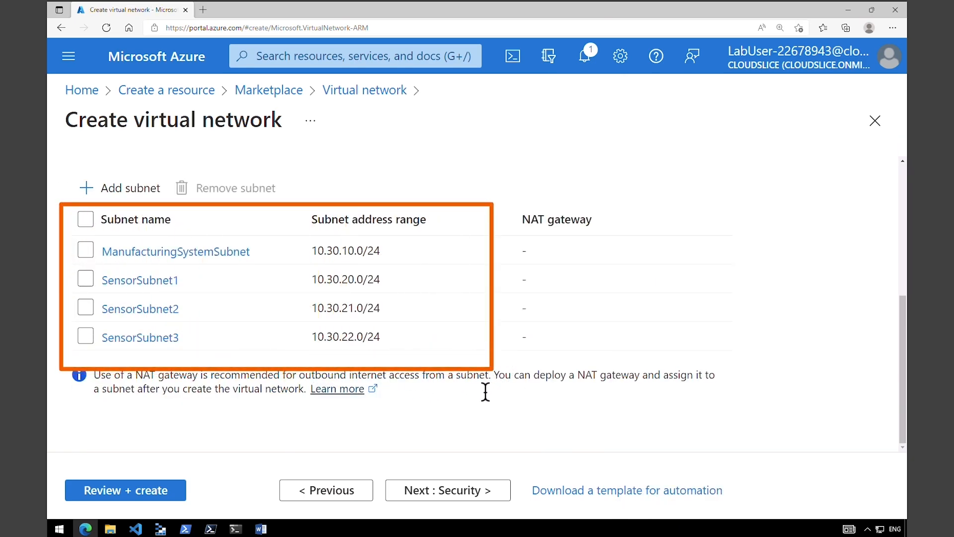
- Run Review + create on ManufacturingVnet and start its deployment with Create
left_click(171, 493)
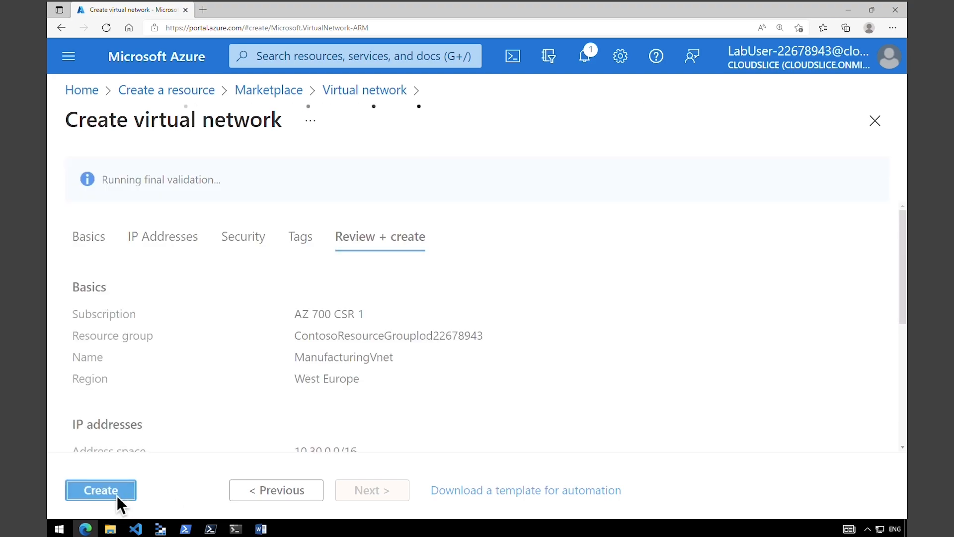
left_click(117, 496)
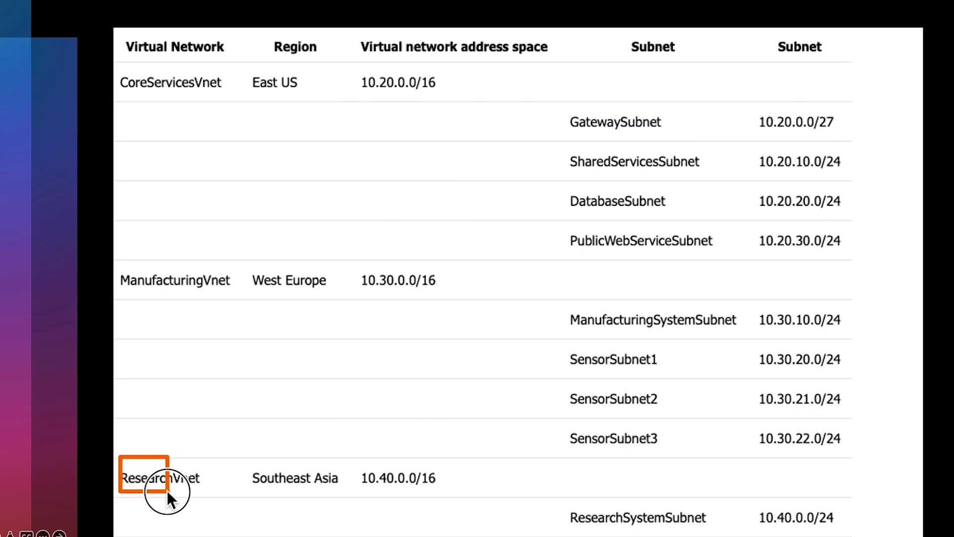
- Read the ResearchVnet row: Southeast Asia, 10.40.0.0/16, subnet 10.40.0.0/24. Return to the portal
left_click_drag(167, 490, 488, 500)
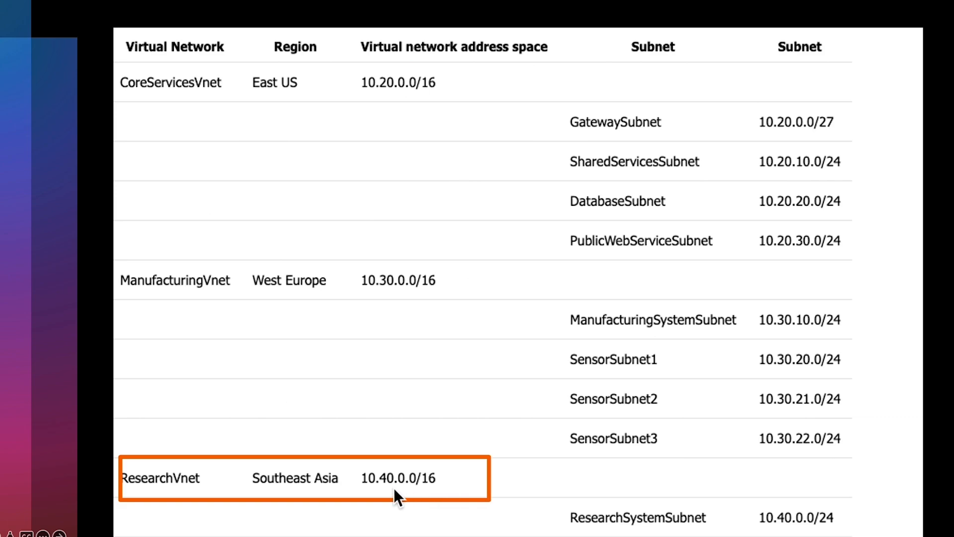
left_click_drag(542, 480, 854, 533)
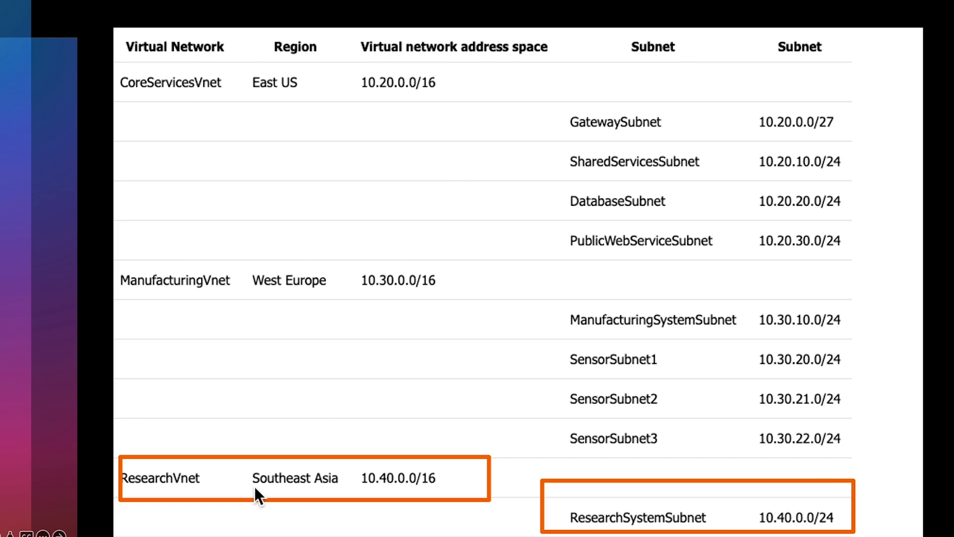
key("ctrl+Right")
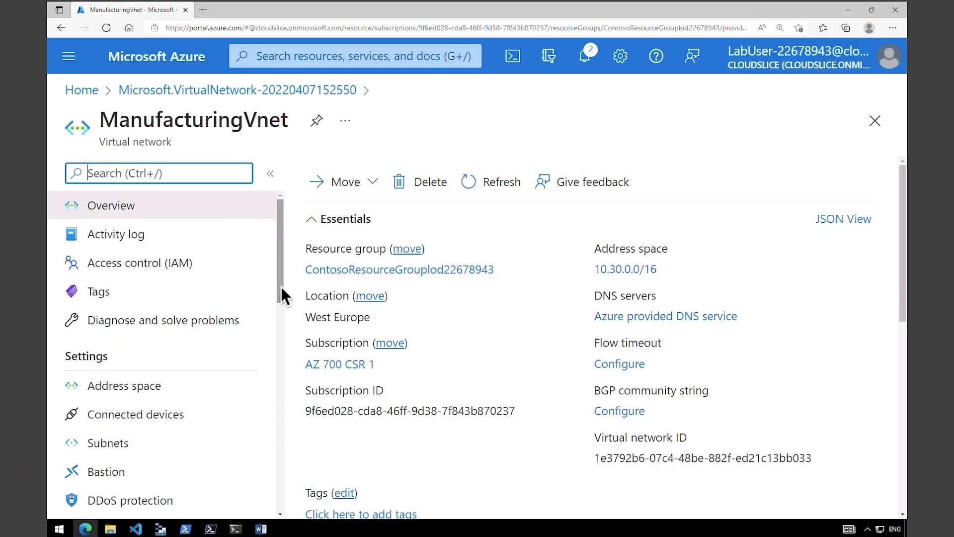
- Check the four subnets on ManufacturingVnet's Subnets page, then return to Azure Home
left_click_drag(282, 288, 278, 328)
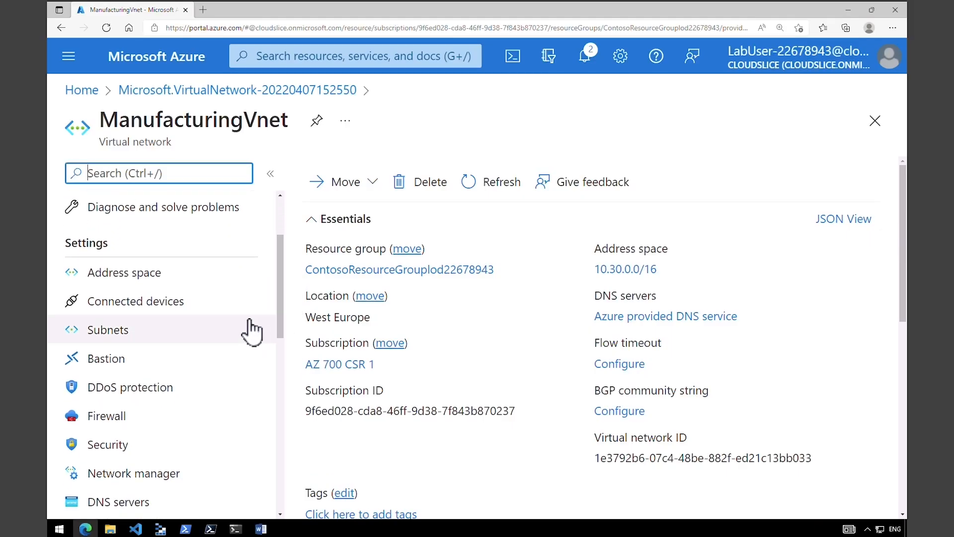
left_click(165, 331)
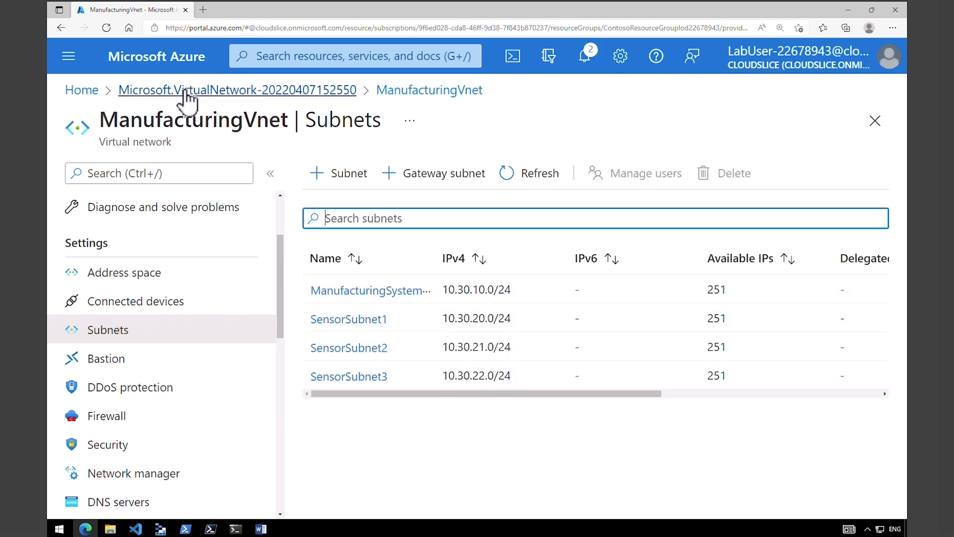
left_click(84, 91)
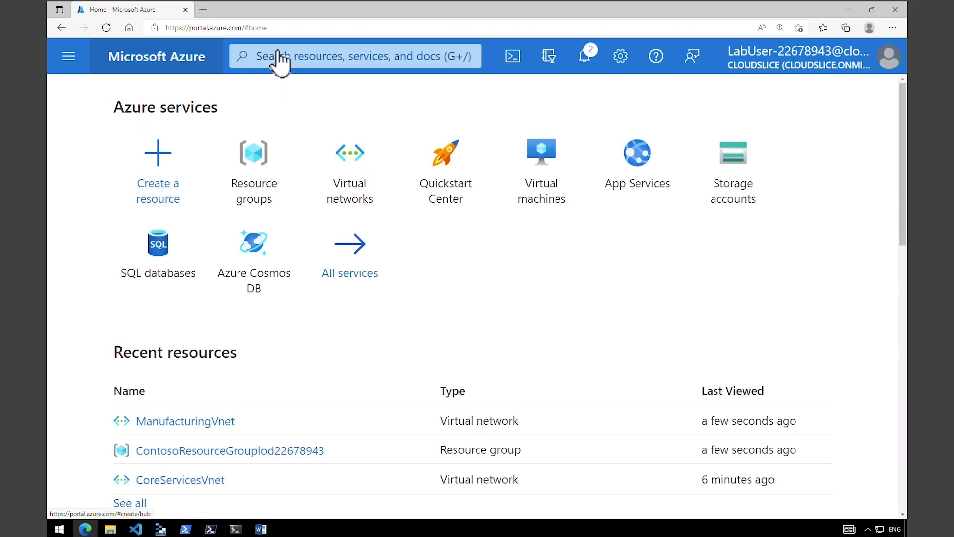
- Begin creating a new virtual network in the Contoso resource group
left_click(280, 55)
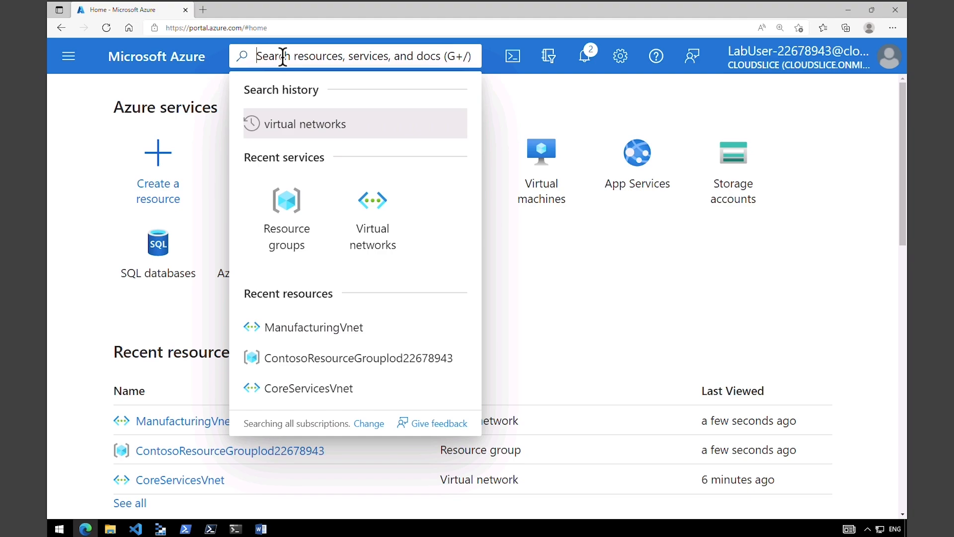
left_click(371, 198)
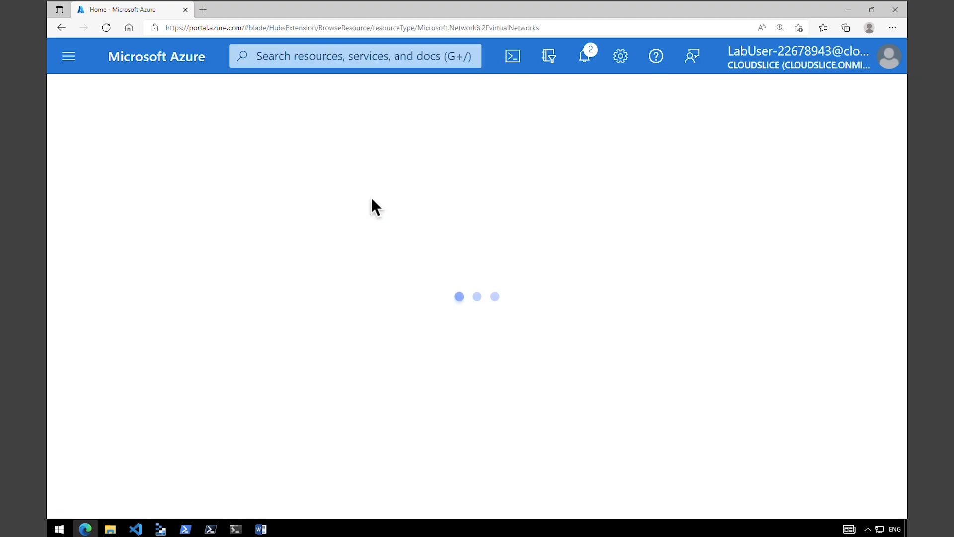
left_click(372, 277)
left_click(112, 174)
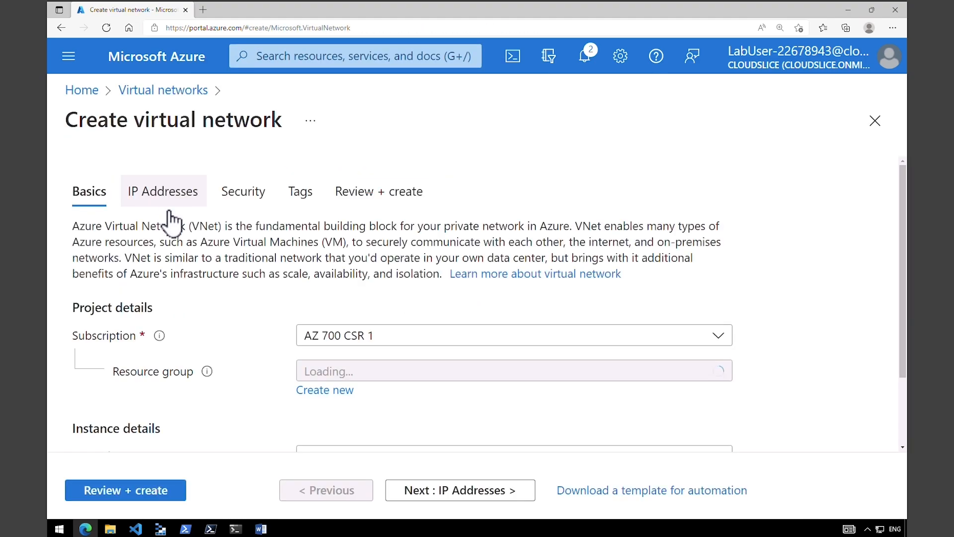
left_click(373, 374)
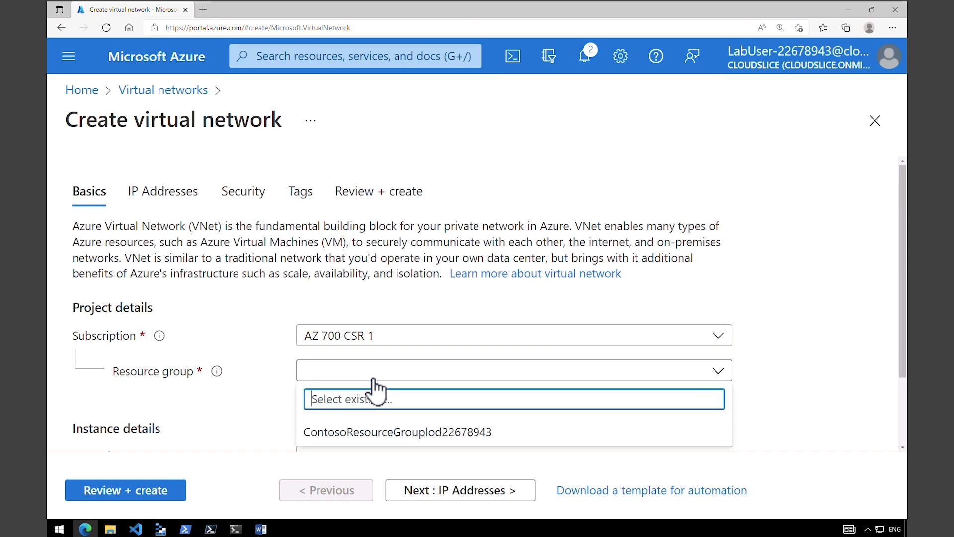
left_click(719, 378)
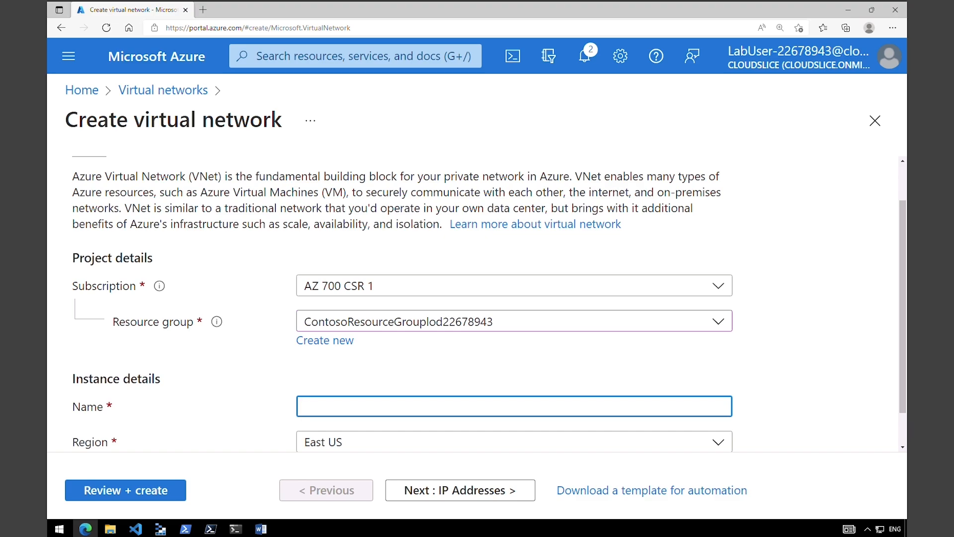
- Name the network ResearchVnet, set the region to Southeast Asia, and continue to IP Addresses
type("ResearchVnet")
scroll(904, 326, "down", 1)
left_click(380, 407)
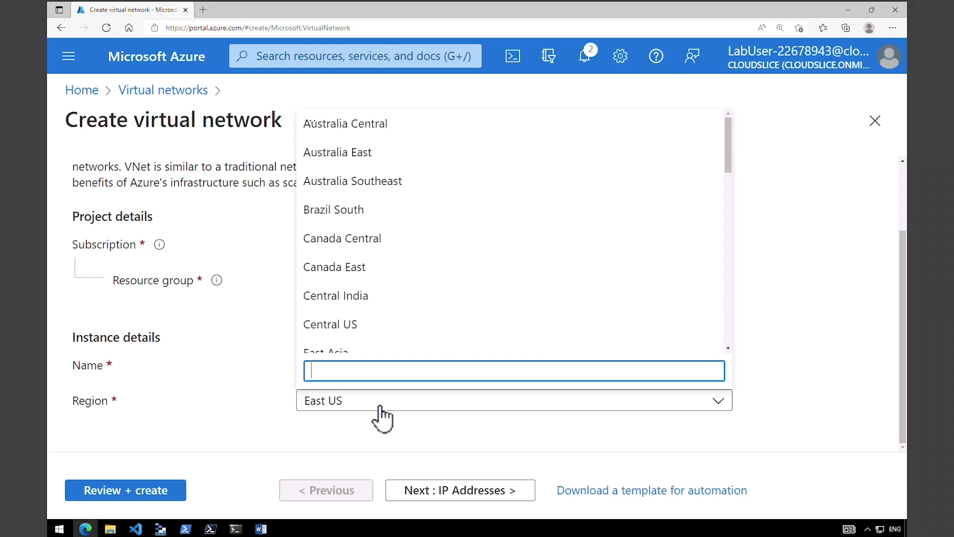
type("south")
left_click(377, 322)
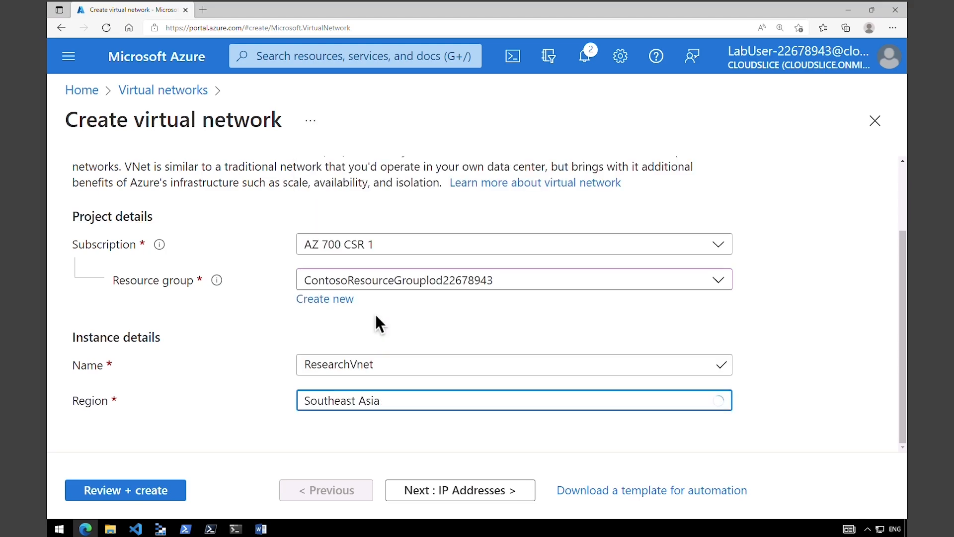
left_click(443, 498)
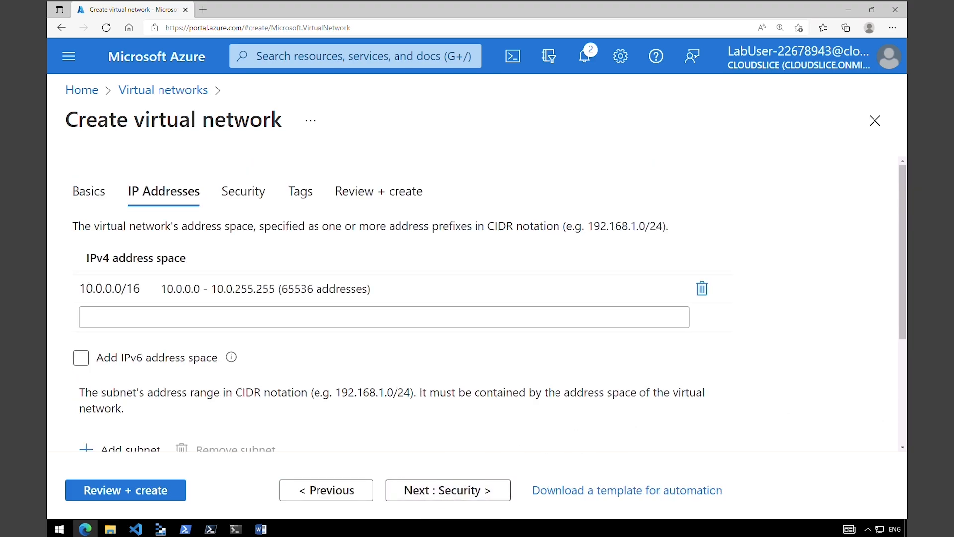
- Change the IPv4 address space from 10.0.0.0/16 to 10.40.0.0/16
left_click(97, 287)
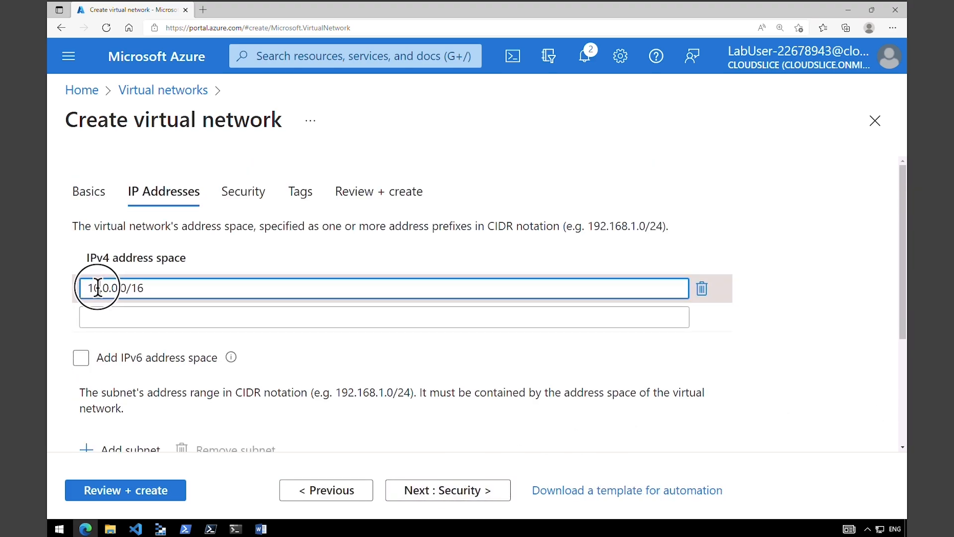
left_click(99, 287)
type("4")
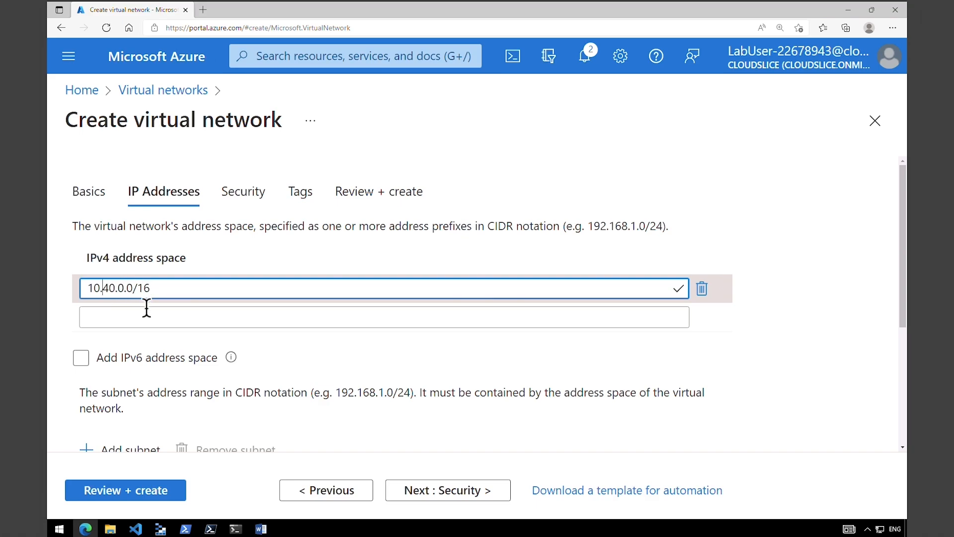
left_click_drag(905, 311, 897, 389)
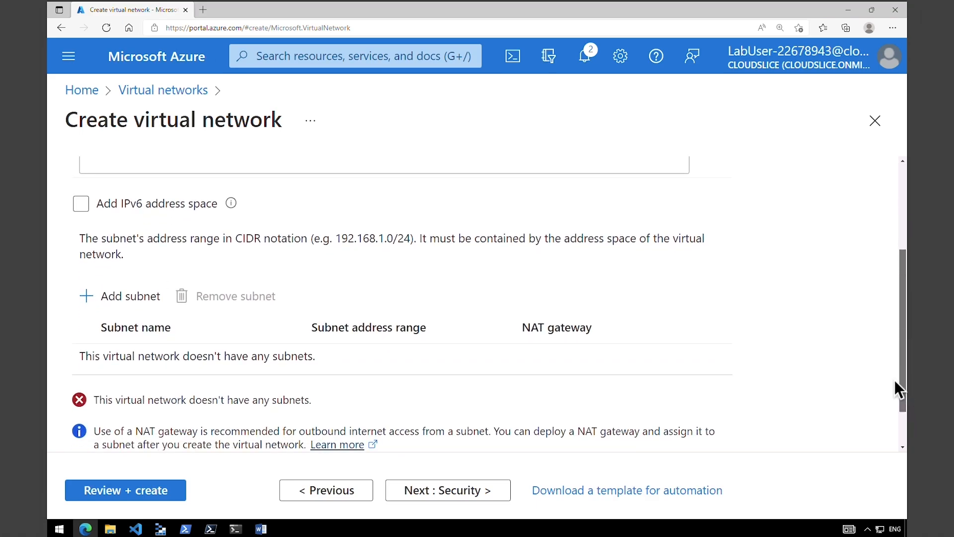
- Add ResearchSystemSubnet at 10.40.0.0/24 and submit ResearchVnet for review and creation
left_click(141, 304)
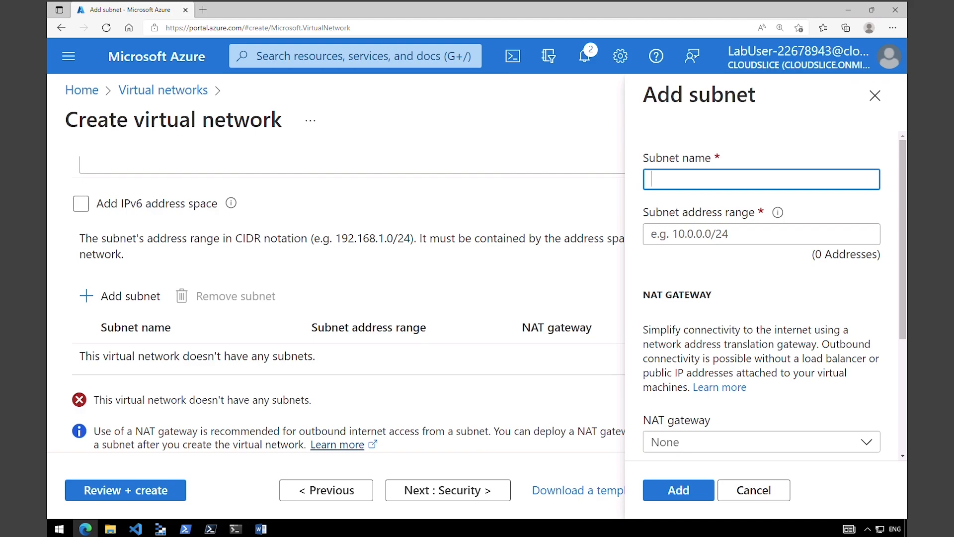
type("ResearchSystemSubnet")
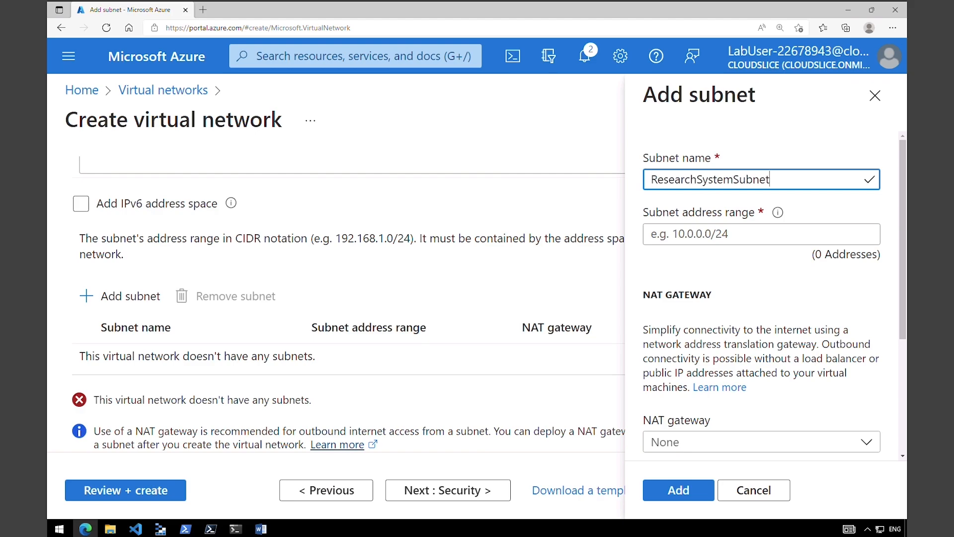
left_click(716, 233)
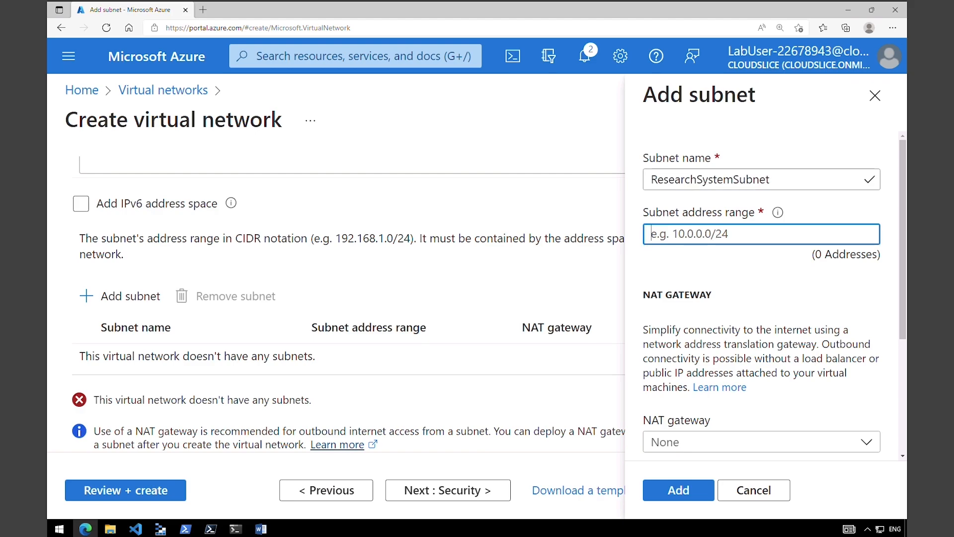
type("10.40.0.0/24")
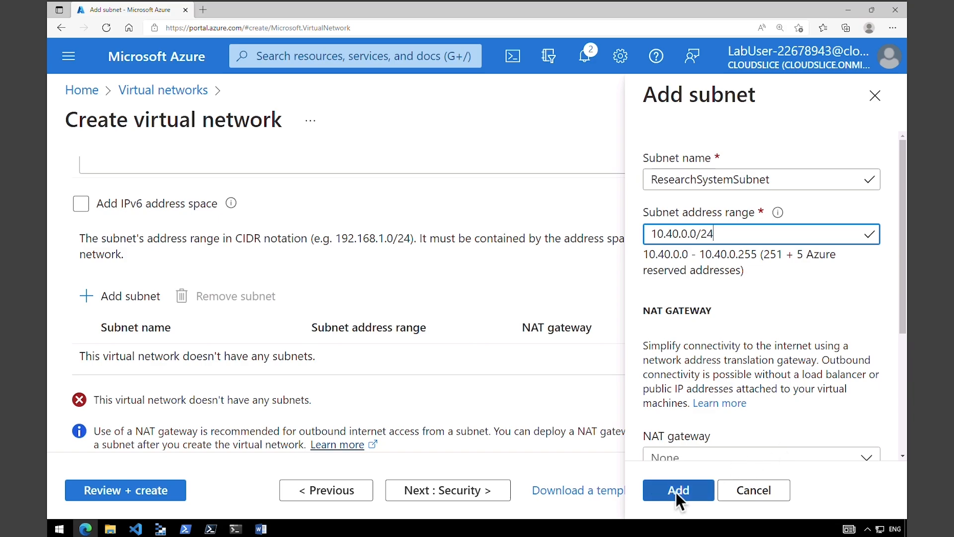
left_click(678, 492)
left_click(162, 491)
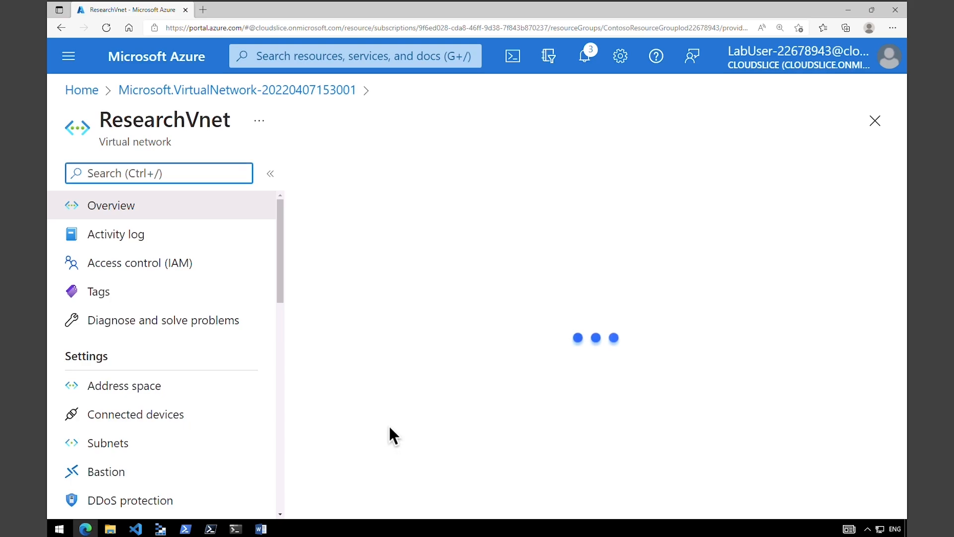
- Check ResearchVnet's 10.40.0.0/16 address space, then list ResearchSystemSubnet at 10.40.0.0/24
left_click(135, 391)
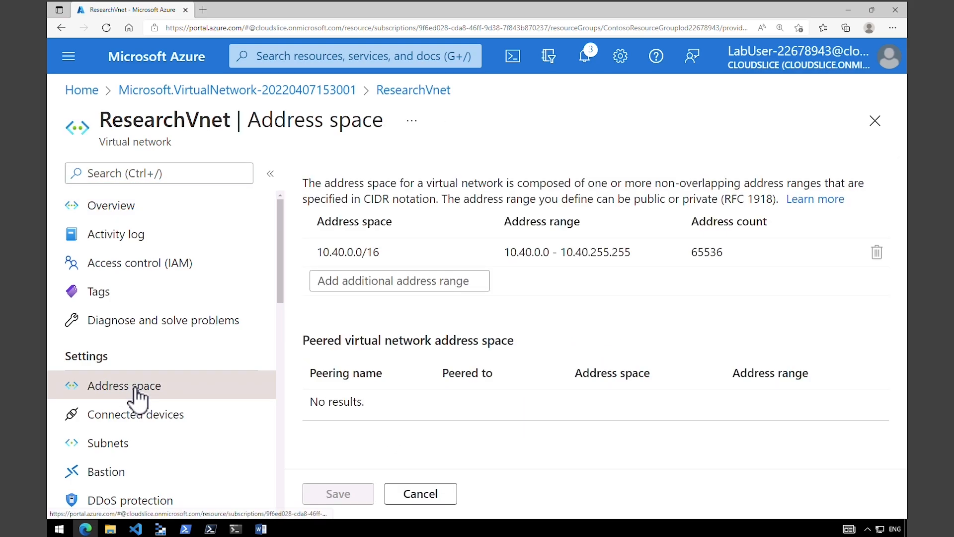
left_click(177, 449)
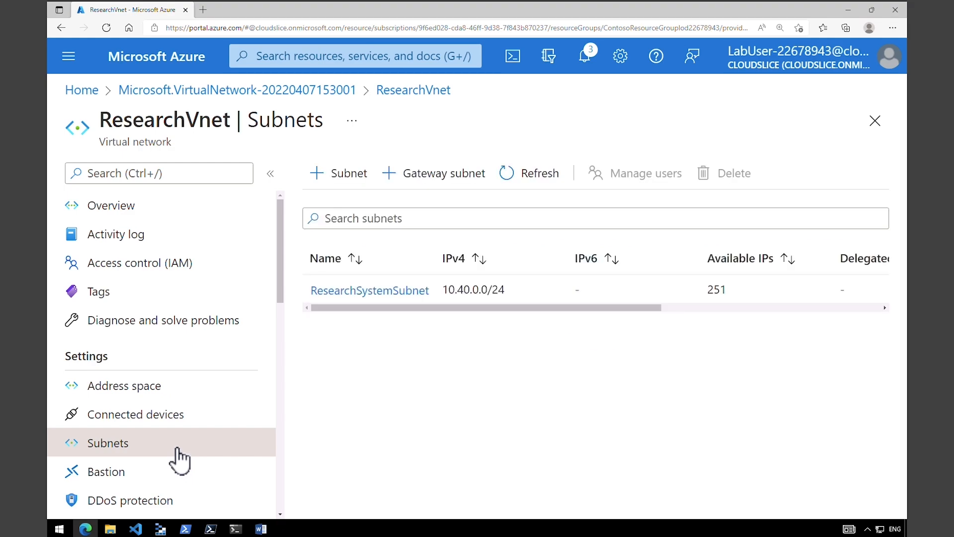
left_click_drag(346, 307, 309, 311)
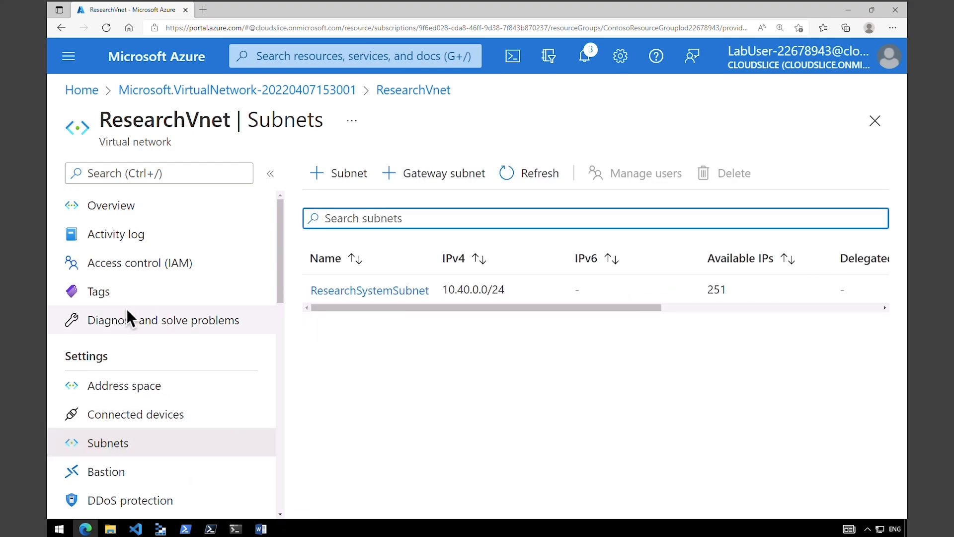
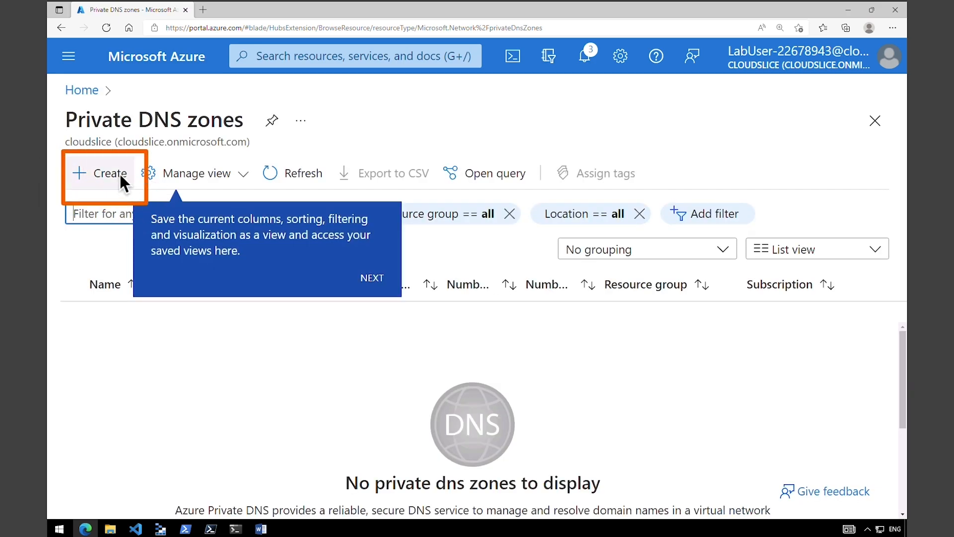
- Create private DNS zone Contoso.com in subscription AZ 700 CSR 1, resource group Contoso
left_click(119, 178)
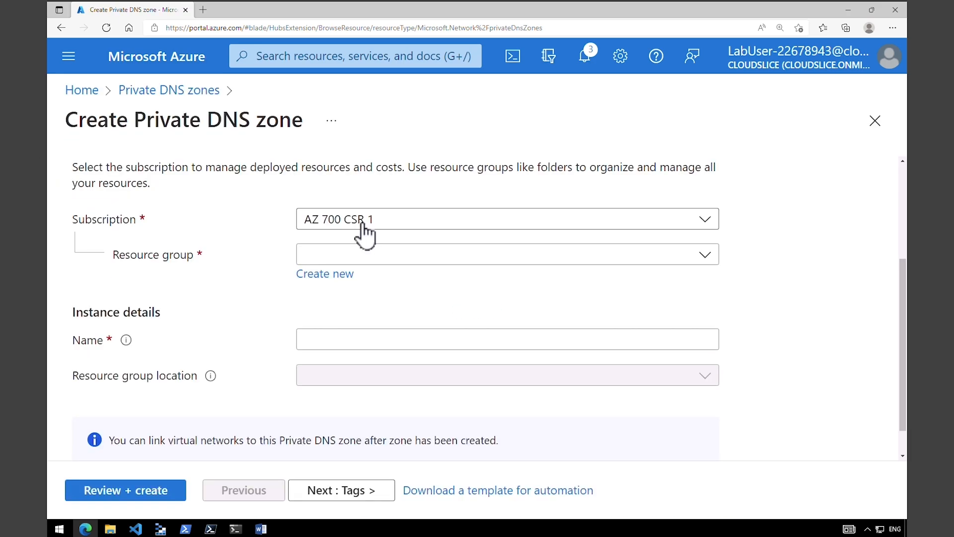
left_click(364, 227)
left_click(366, 226)
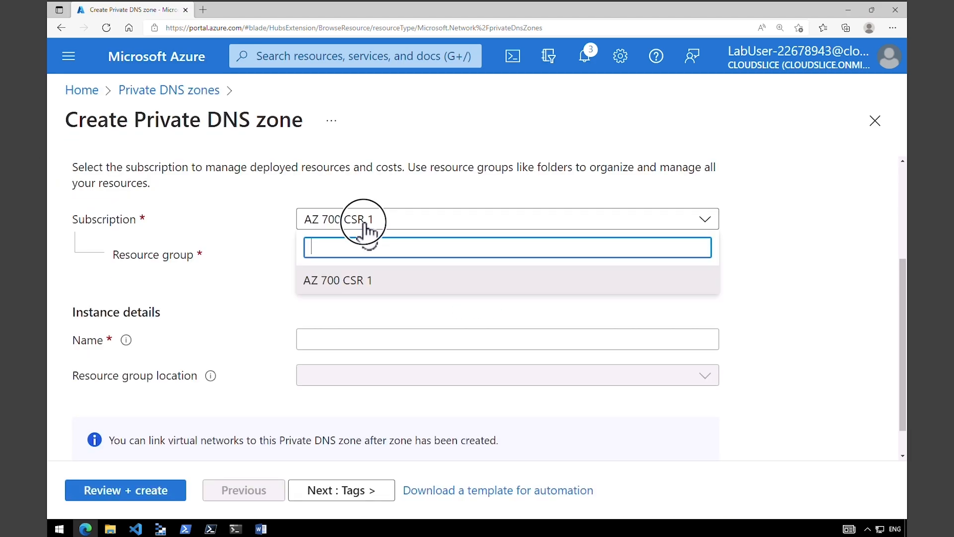
left_click(371, 257)
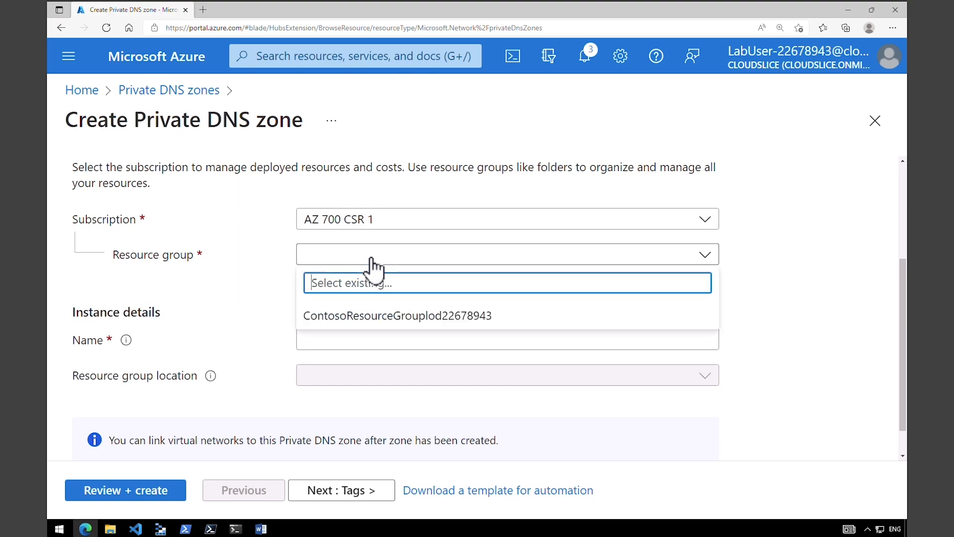
left_click(384, 320)
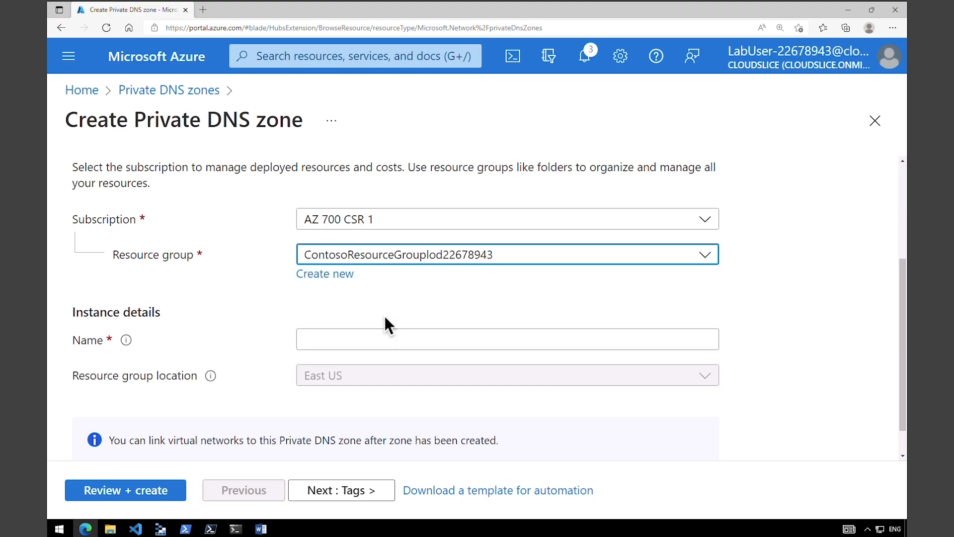
left_click(387, 338)
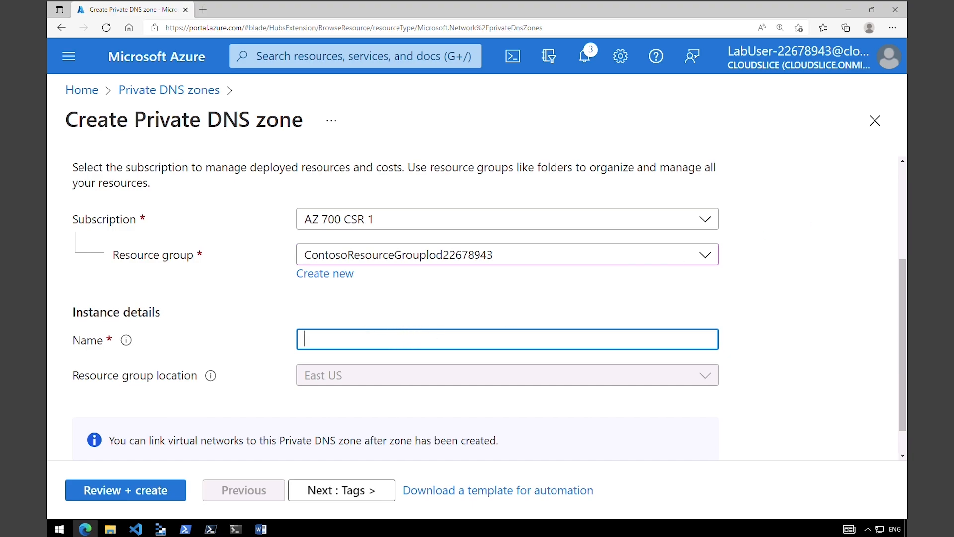
type("Contoso.com")
left_click(130, 496)
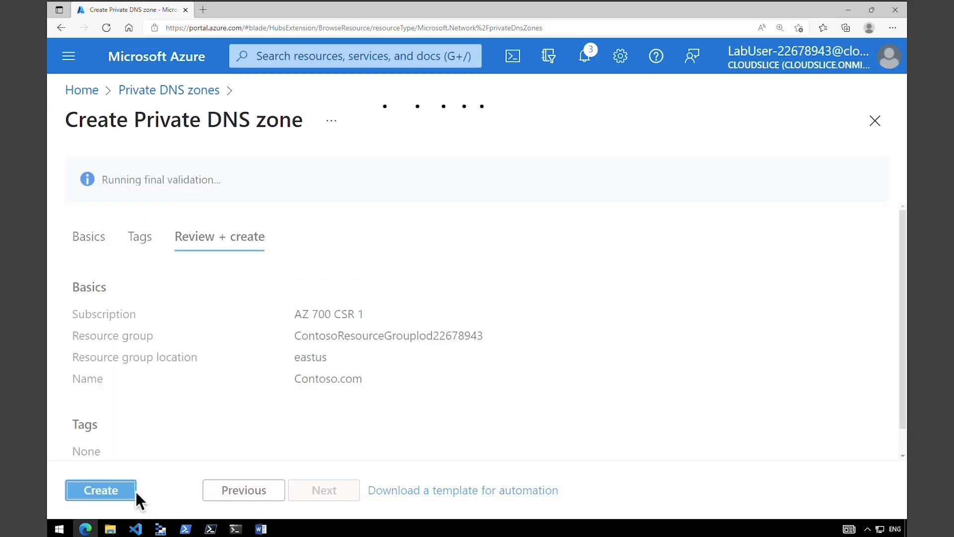
left_click(132, 492)
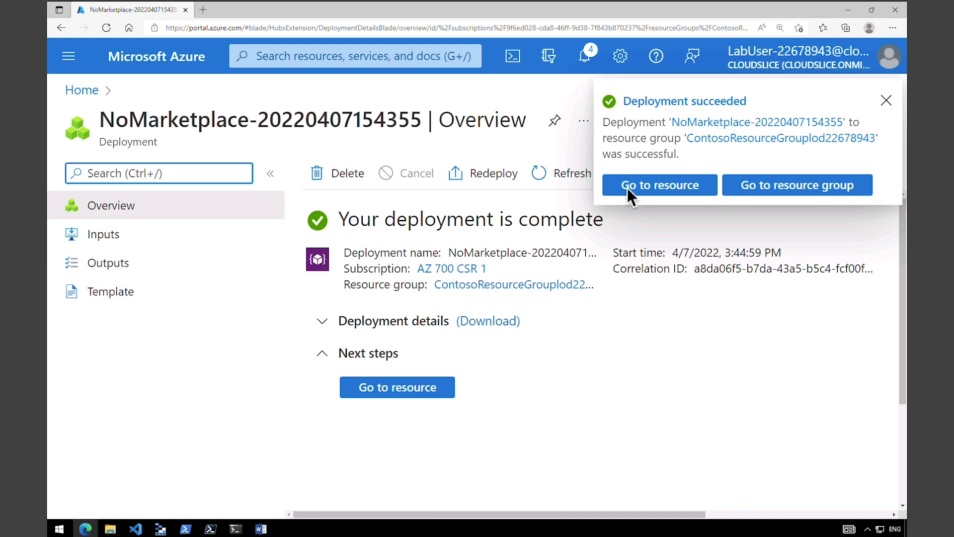
- Open Contoso.com from the deployment notification and review its private DNS zone overview
left_click(630, 186)
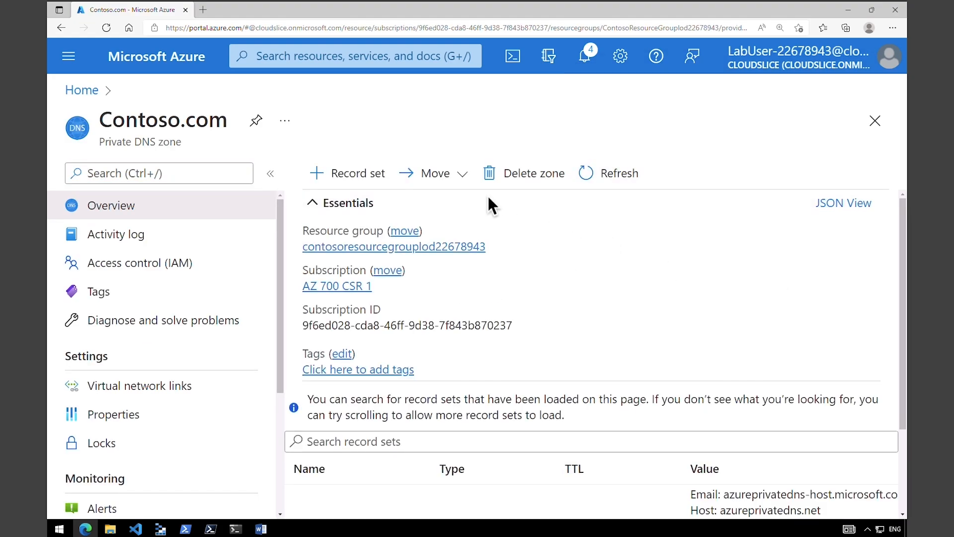
left_click_drag(113, 120, 213, 131)
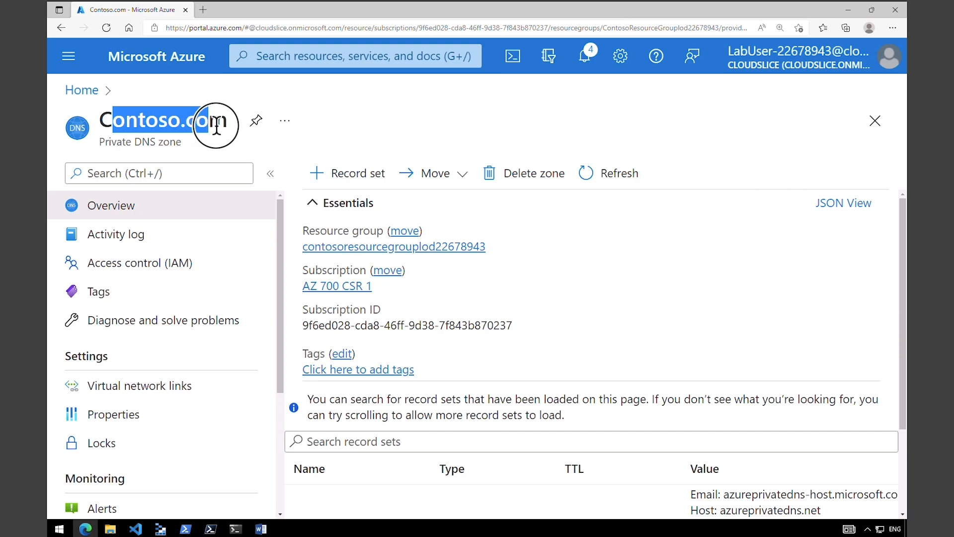
left_click_drag(118, 142, 170, 142)
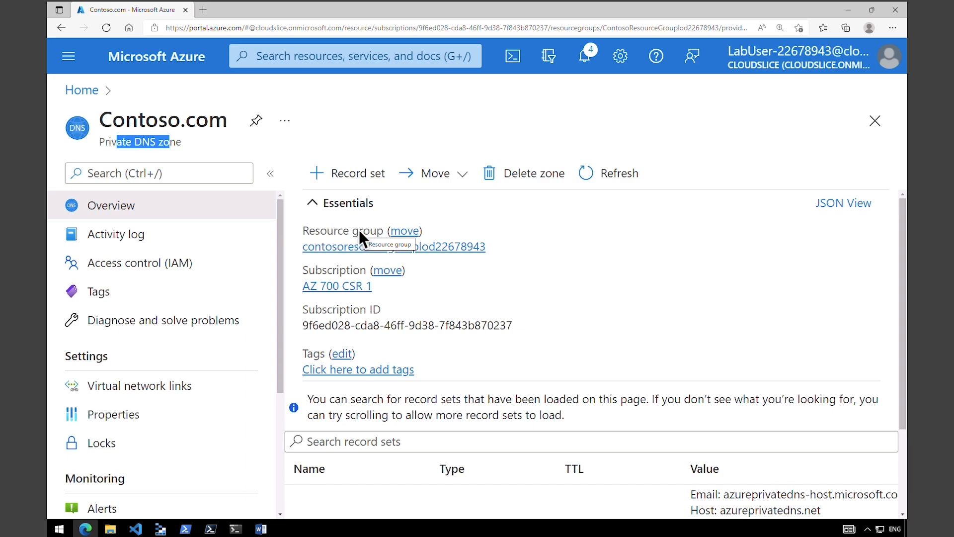
mouse_move(62, 343)
left_mouse_down()
mouse_move(92, 372)
mouse_move(131, 369)
left_mouse_up()
mouse_move(226, 338)
left_mouse_down()
mouse_move(183, 378)
mouse_move(168, 377)
left_mouse_up()
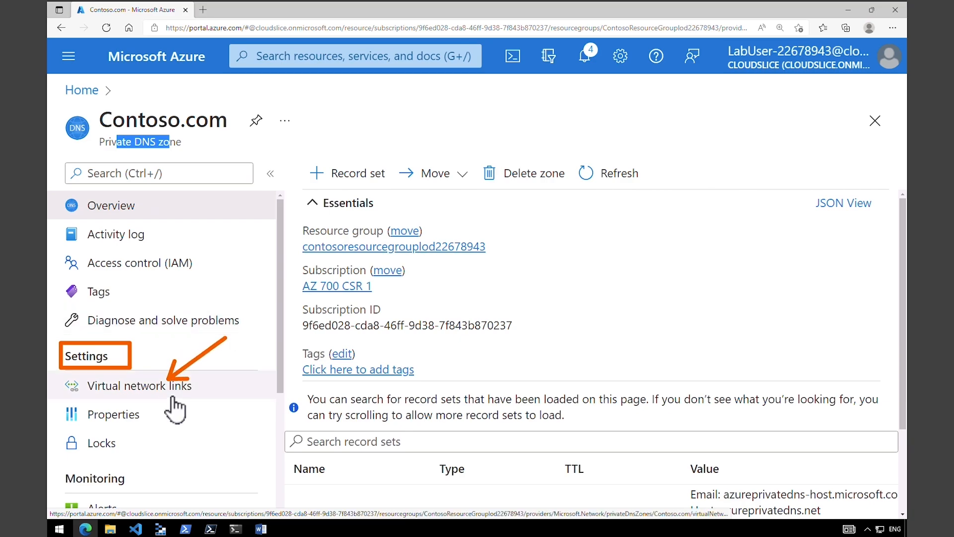
- Start a new virtual network link to CoreServicesVnet with auto registration enabled
left_click(174, 395)
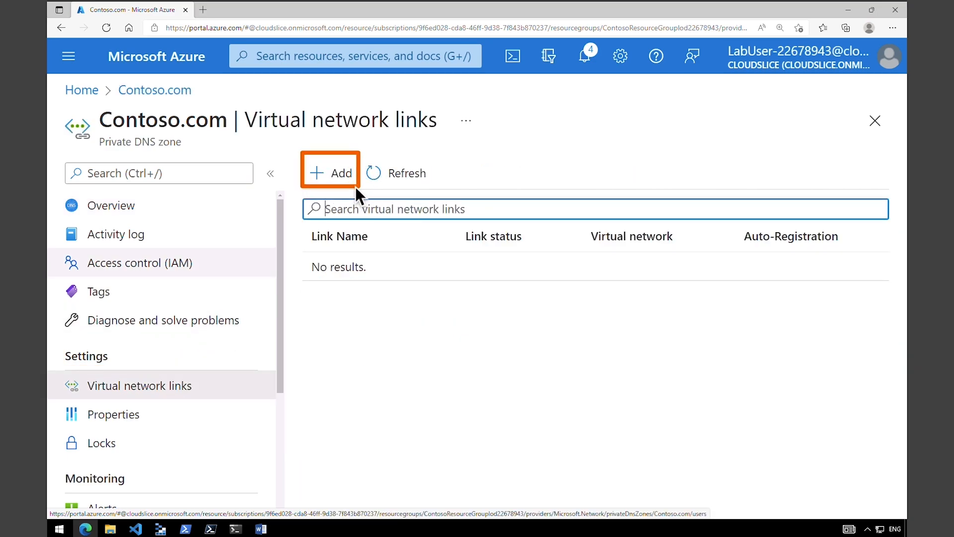
left_click(342, 175)
scroll(102, 351, "down", 2)
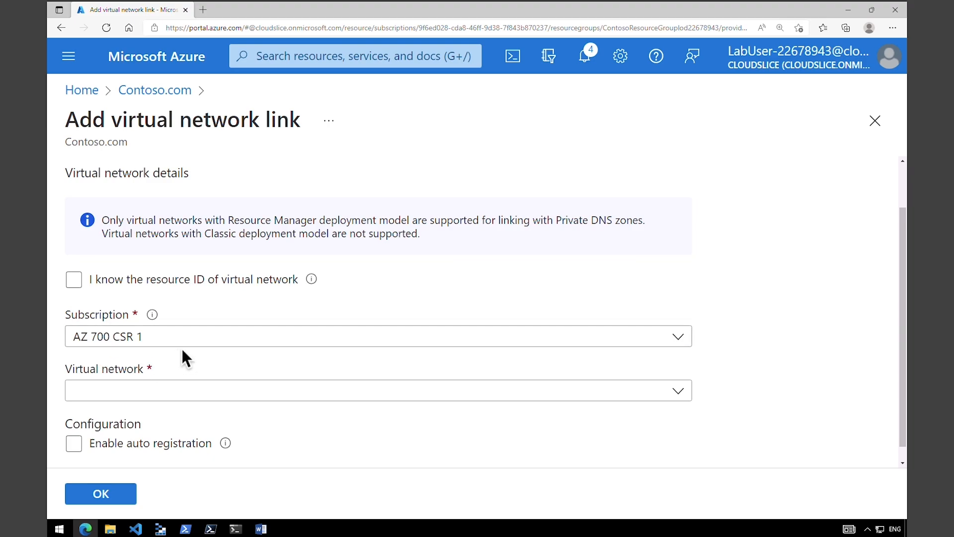
left_click(179, 399)
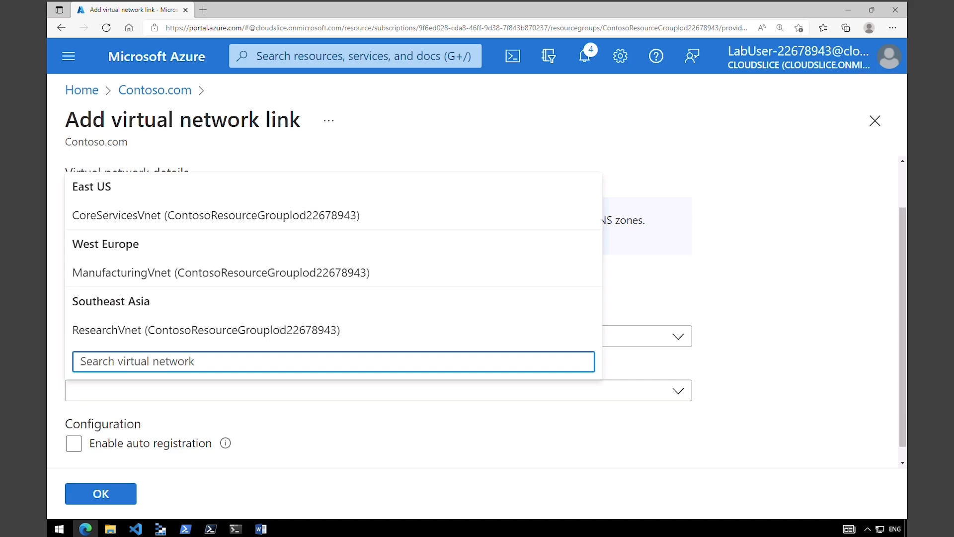
left_click(151, 218)
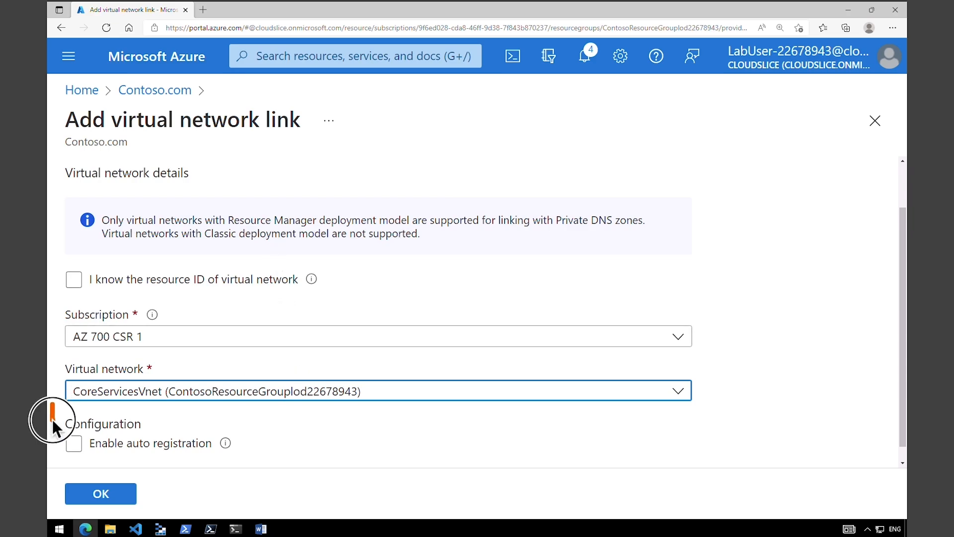
left_click(74, 444)
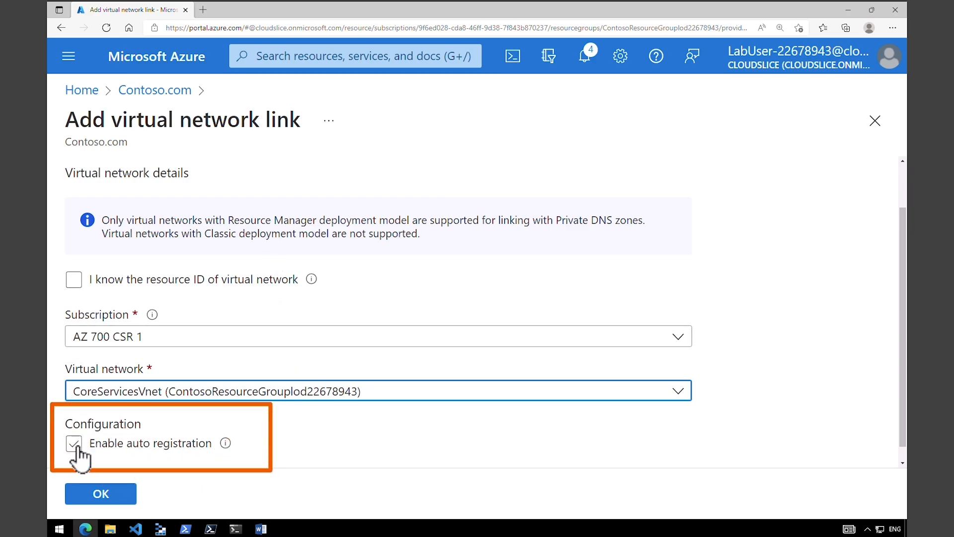
left_click(76, 445)
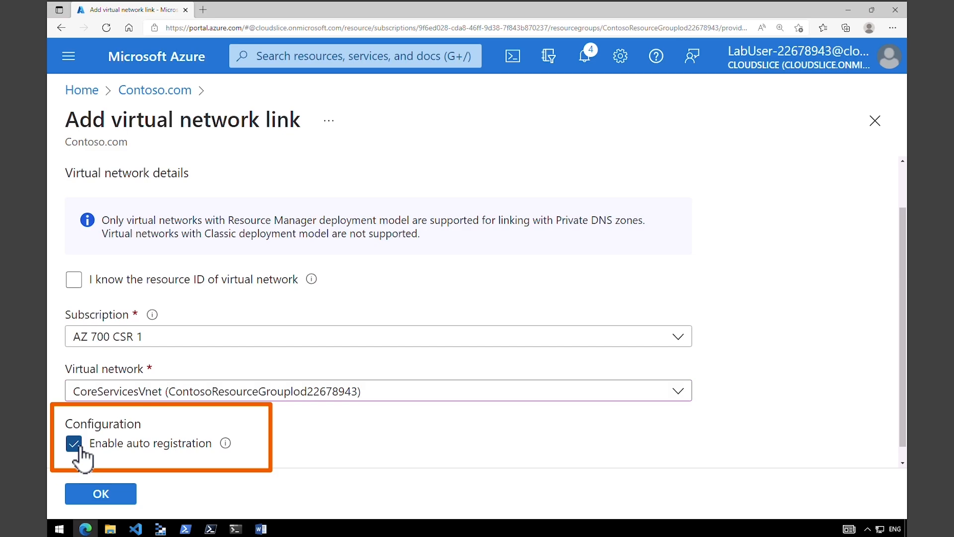
- Name the link CoreServicesVnetLink and create it
left_click(97, 500)
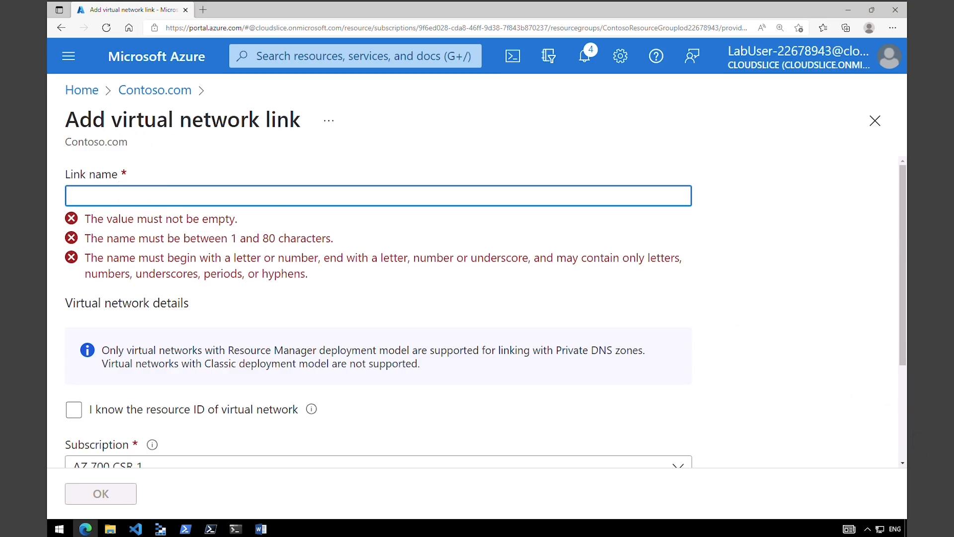
type("CoreServicesVnetLink")
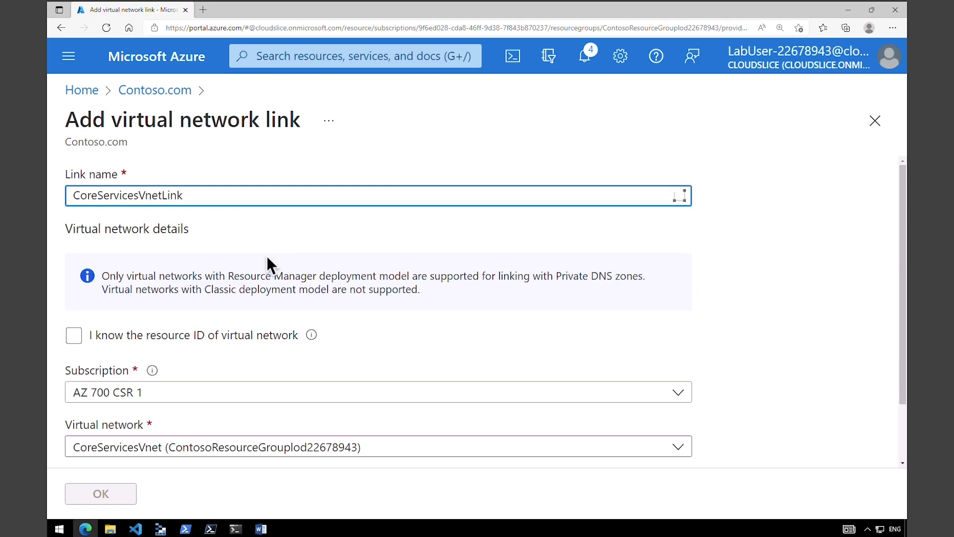
scroll(903, 442, "down", 2)
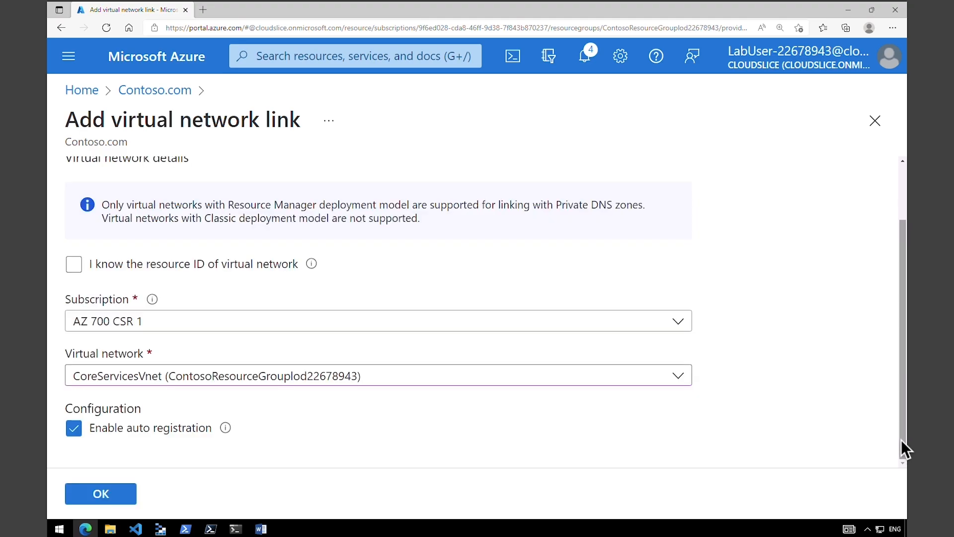
left_click(120, 504)
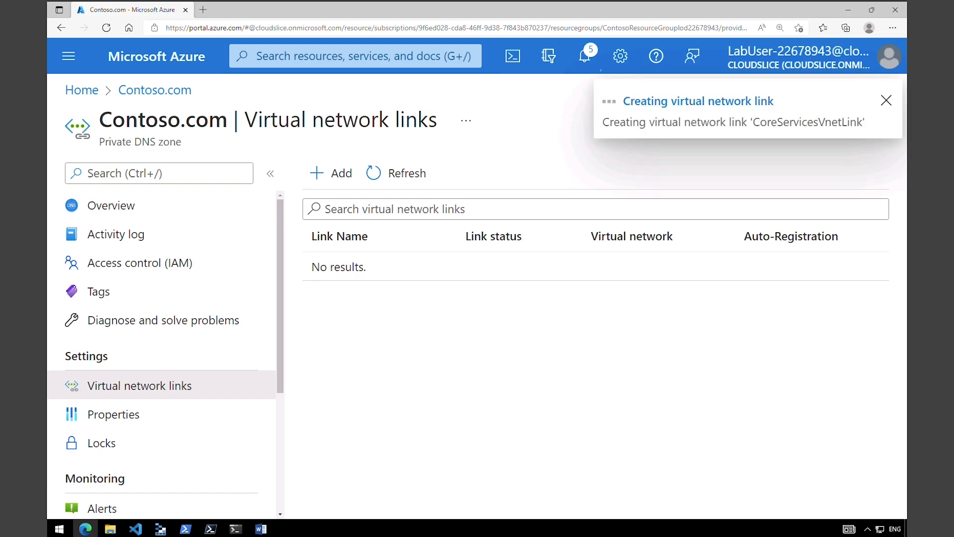
left_click(342, 186)
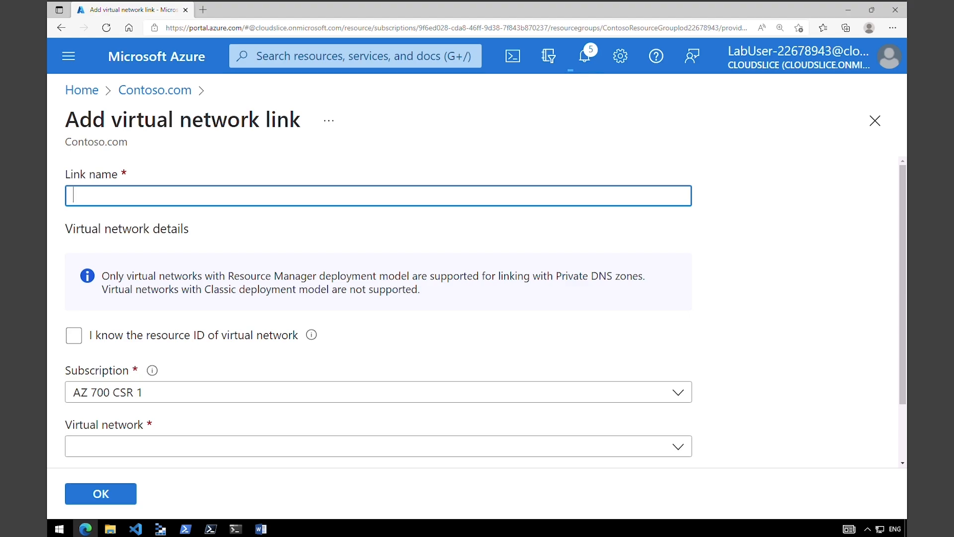
- Create ManufacturingVnetLink targeting ManufacturingVnet, with auto registration turned on
type("ManufacturingVnetLink")
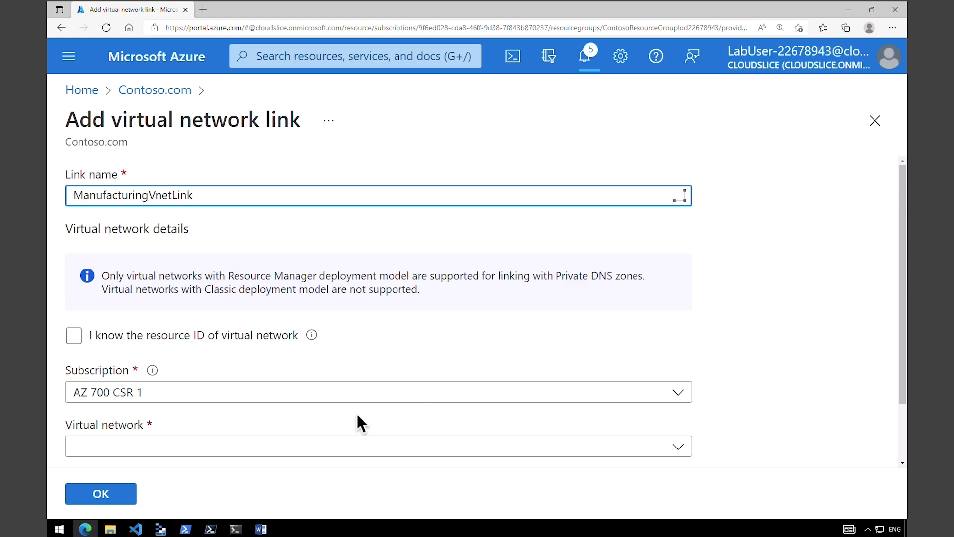
left_click(186, 451)
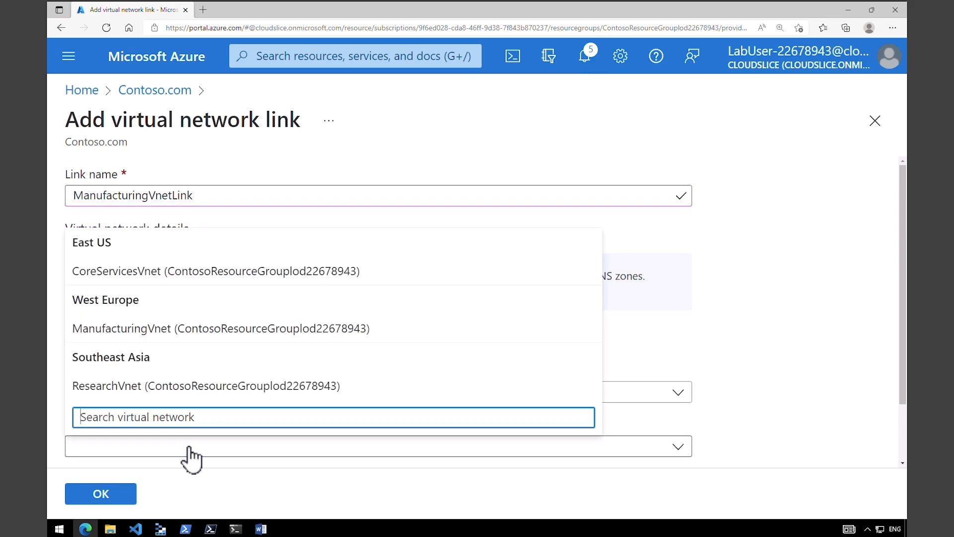
left_click(218, 332)
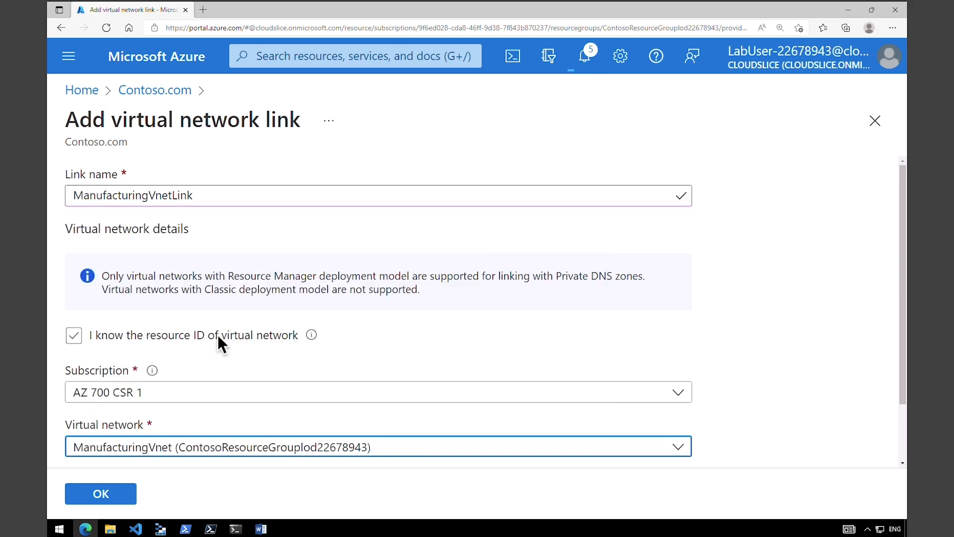
scroll(894, 413, "down", 2)
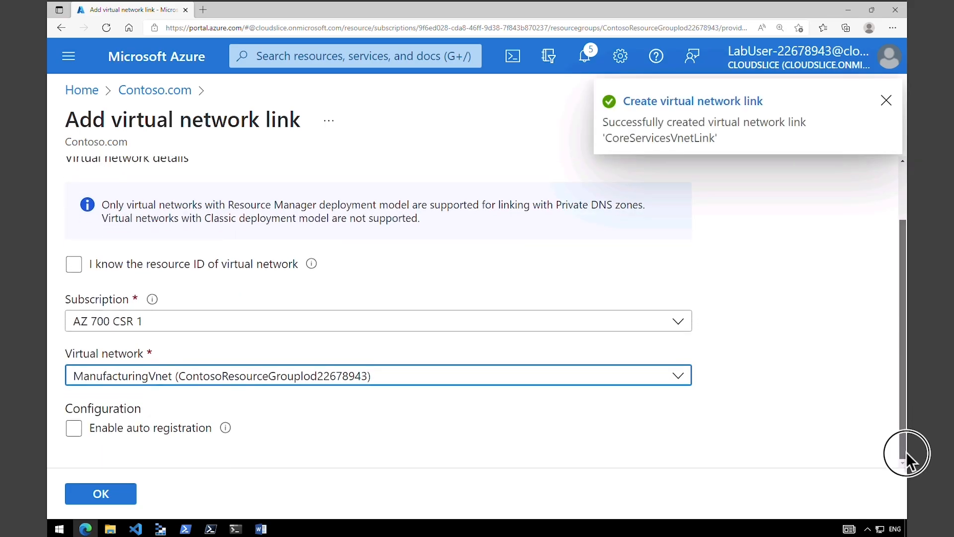
left_click(73, 429)
left_click(74, 429)
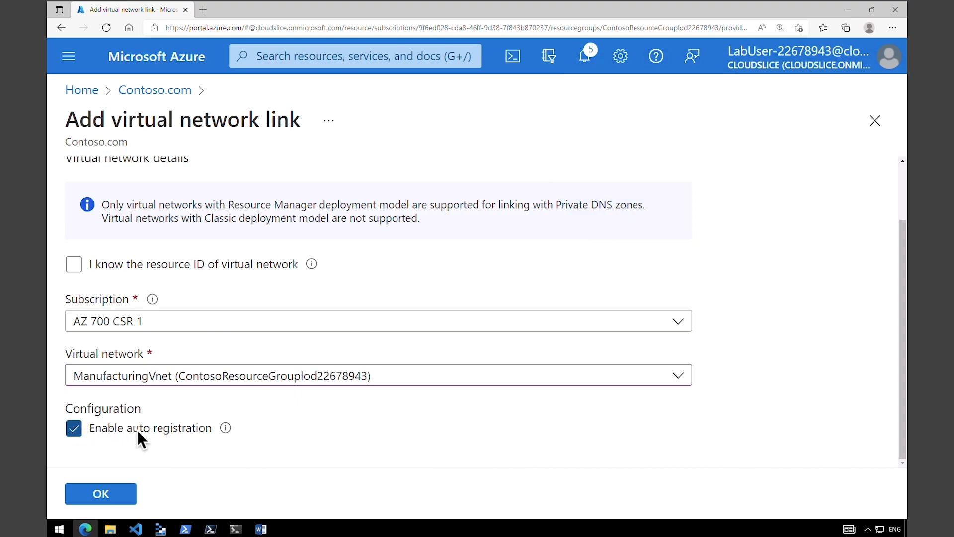
left_click(114, 496)
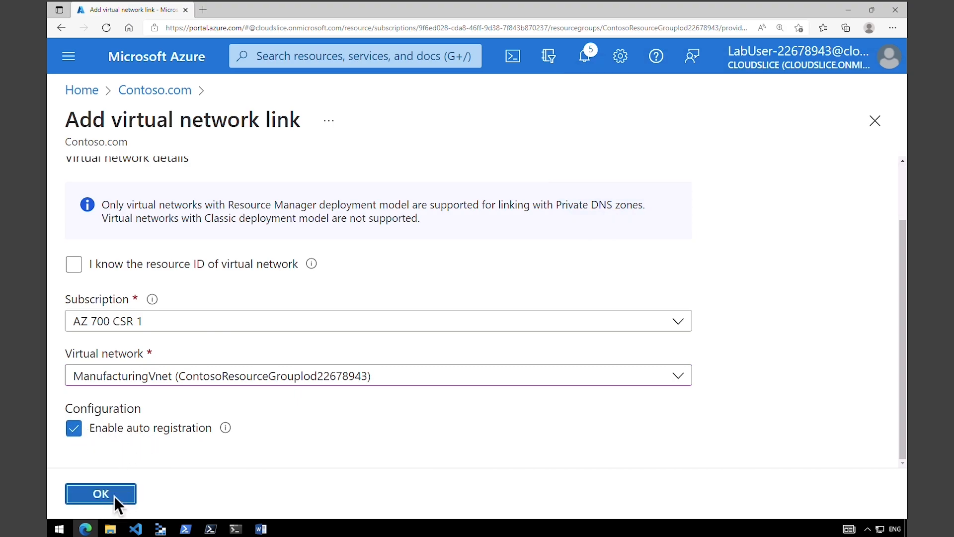
- Add ResearchVnetLink for ResearchVnet with auto registration enabled and create it
left_click(333, 179)
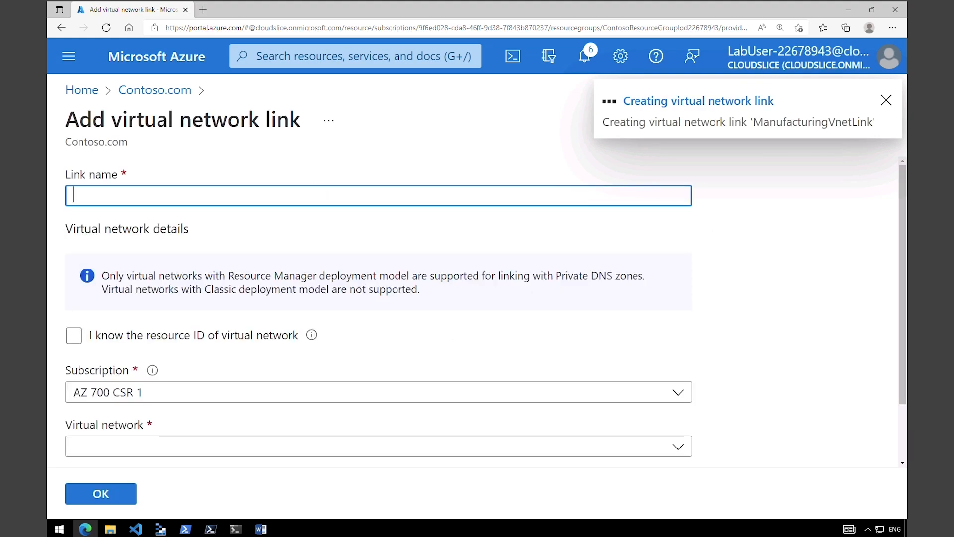
type("ResearchVnetLink")
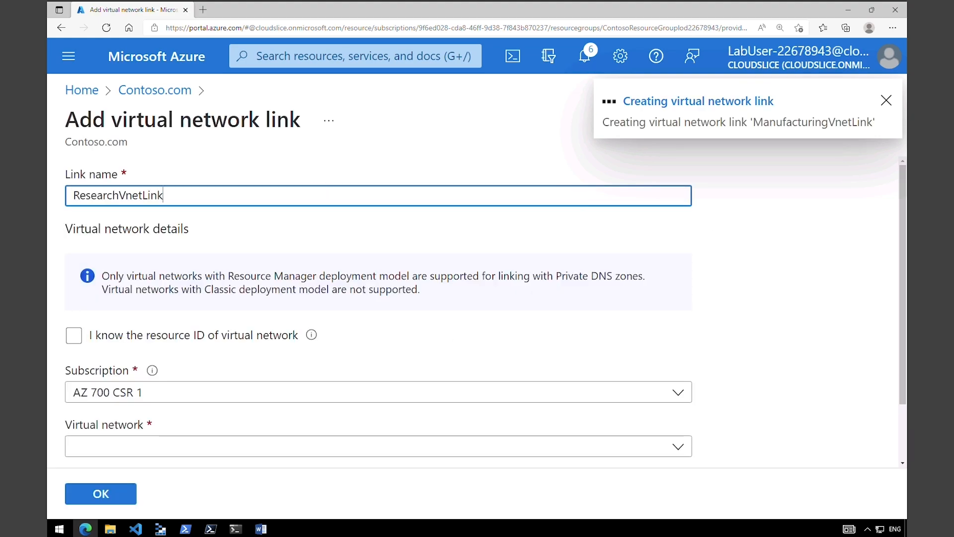
left_click(334, 449)
left_click(306, 386)
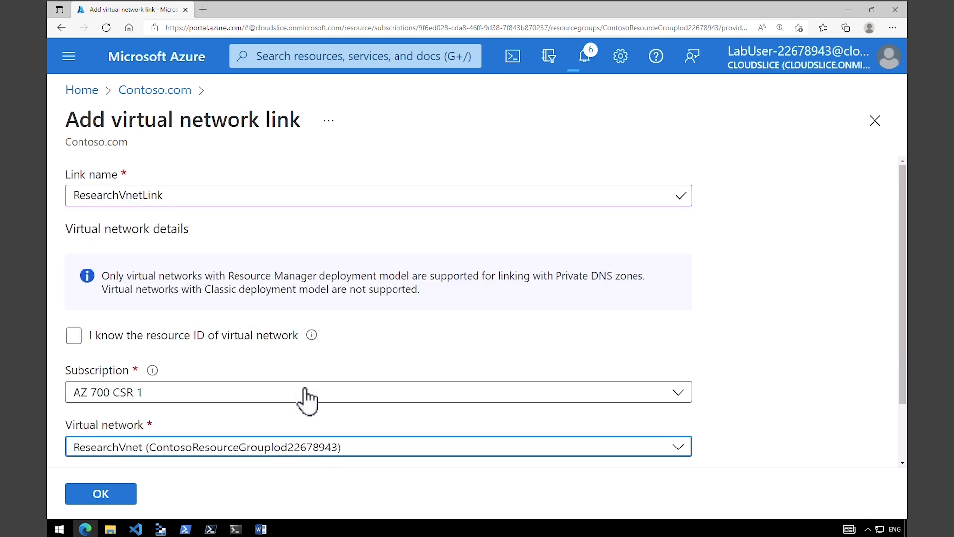
scroll(240, 459, "down", 3)
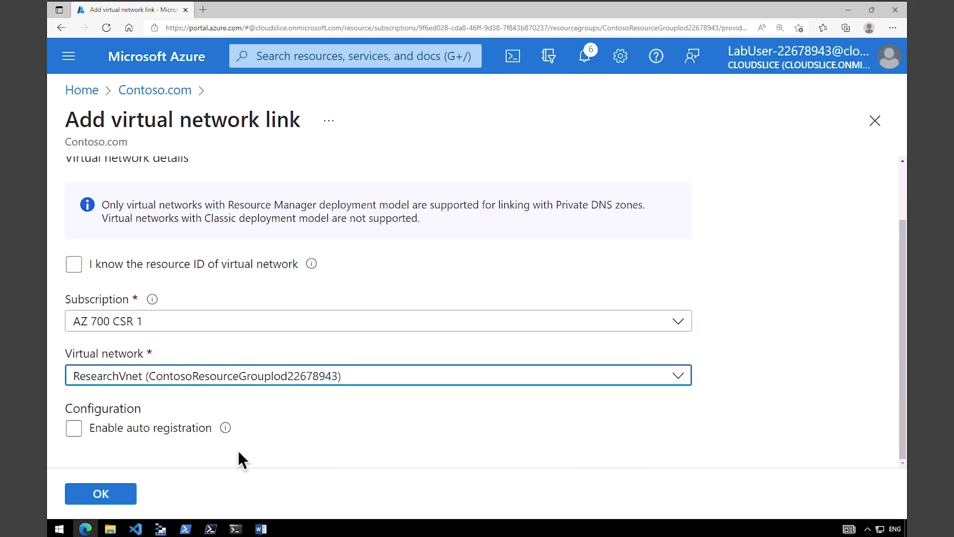
left_click(83, 434)
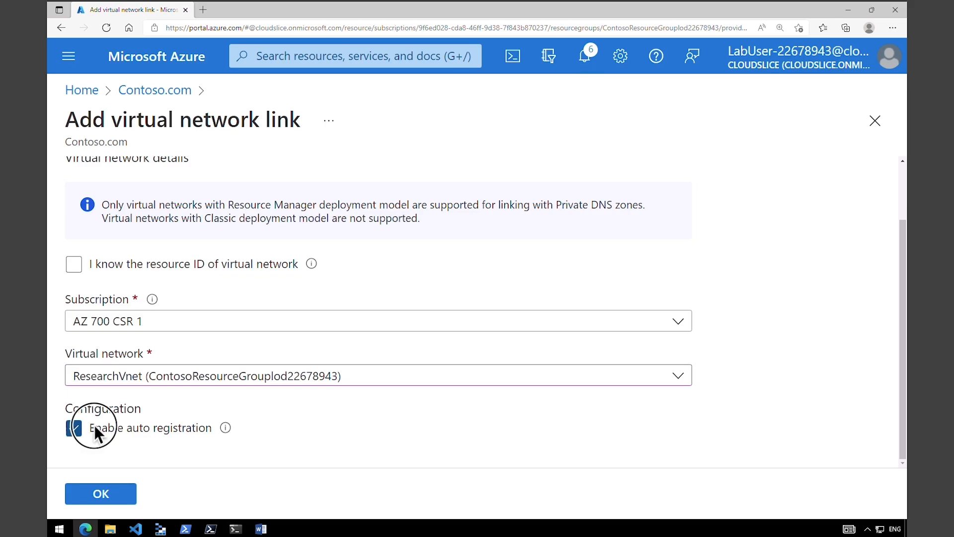
left_click_drag(94, 424, 178, 424)
left_click(118, 495)
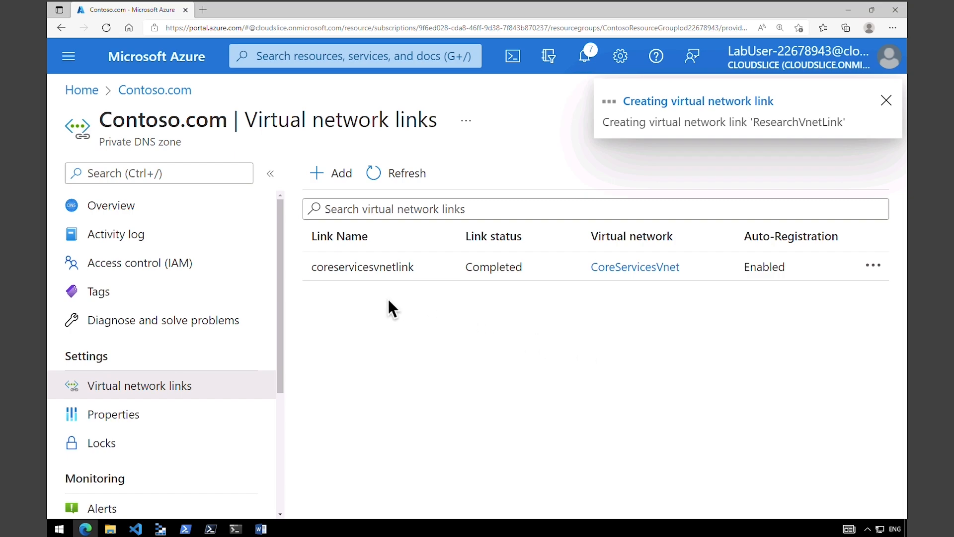
double_click(416, 271)
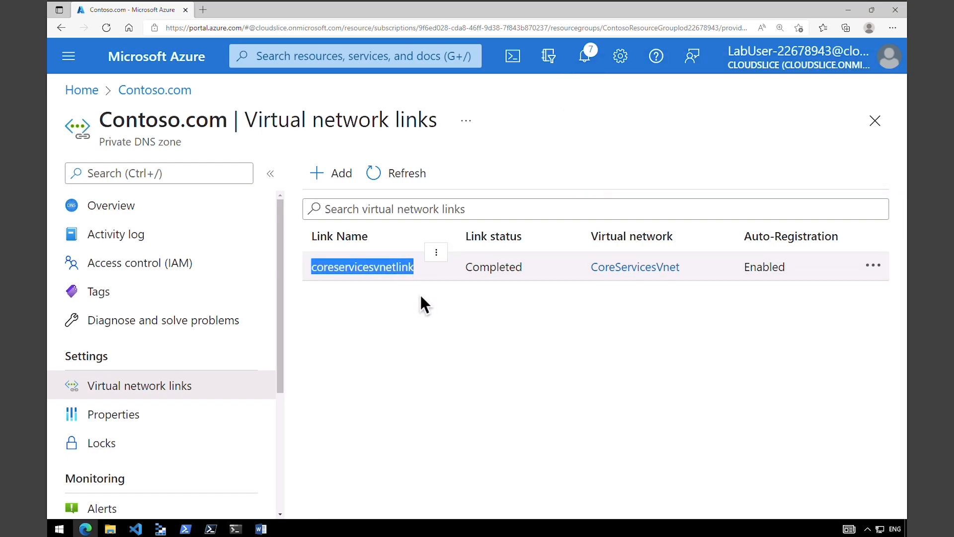
left_click_drag(757, 243, 812, 238)
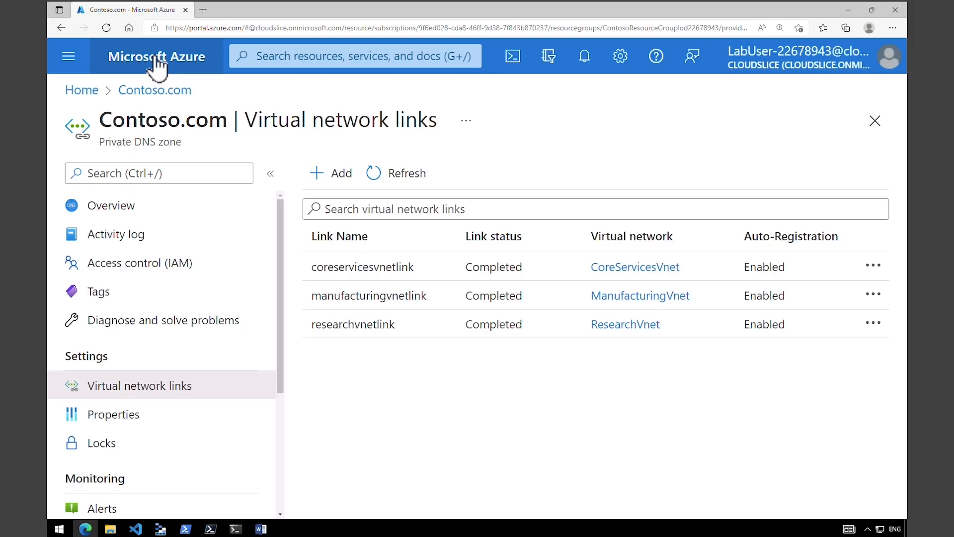
- Return to the portal Home page, opening Cloud Shell and then minimizing it
left_click(155, 64)
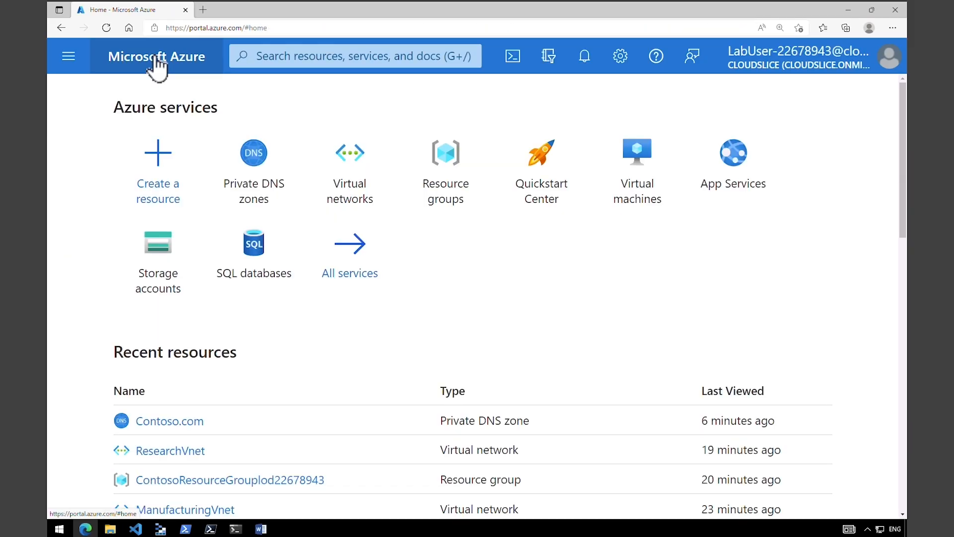
left_click(512, 64)
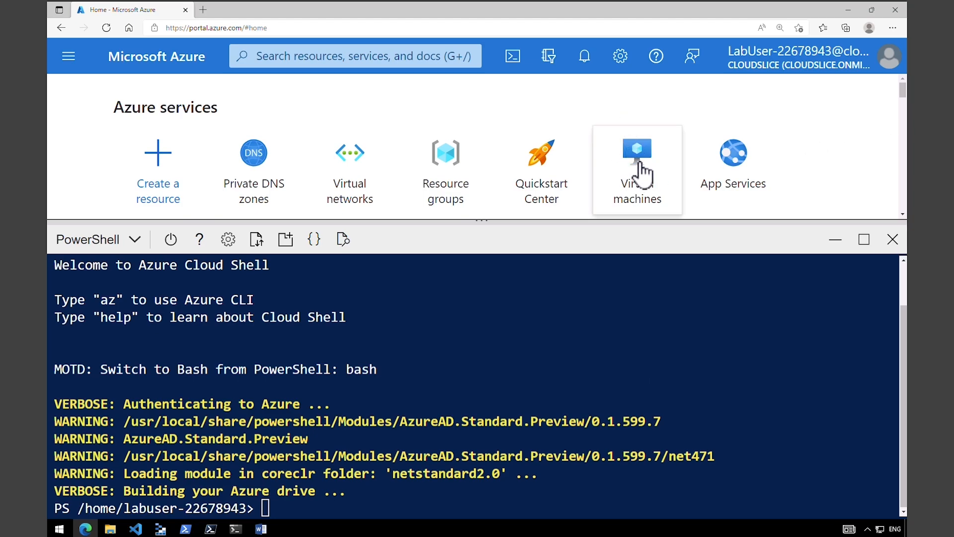
mouse_move(643, 177)
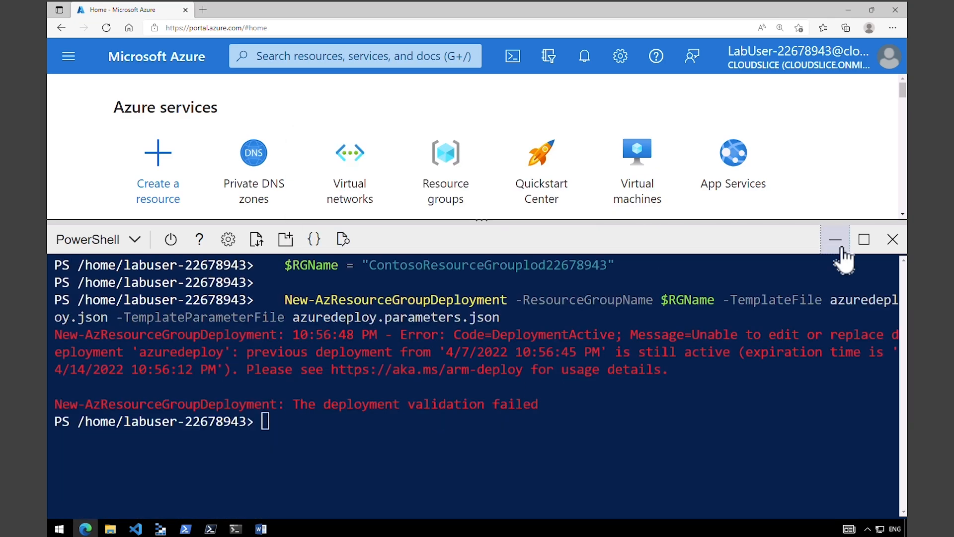
left_click(836, 241)
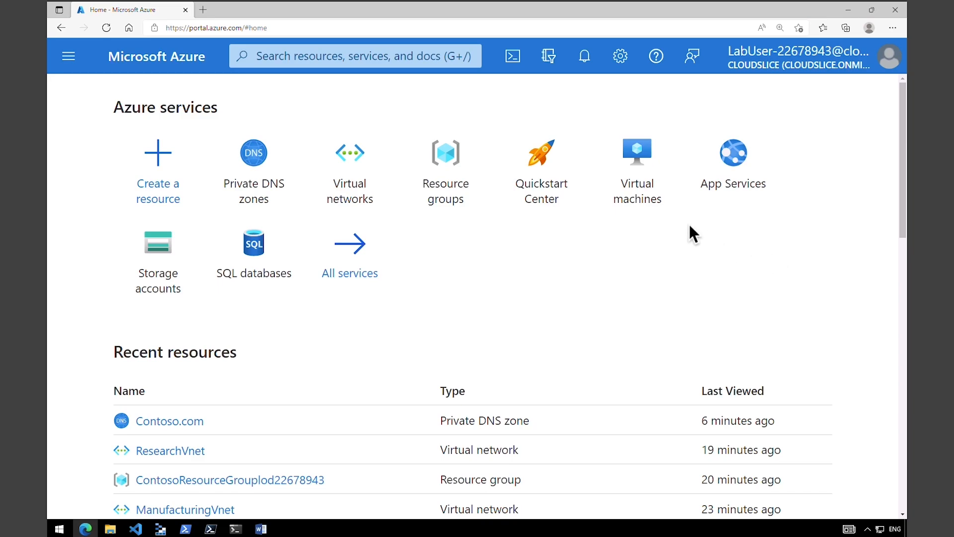
- Open the Virtual machines list showing testvm1 and testvm2, widening the Resource group column
left_click(652, 204)
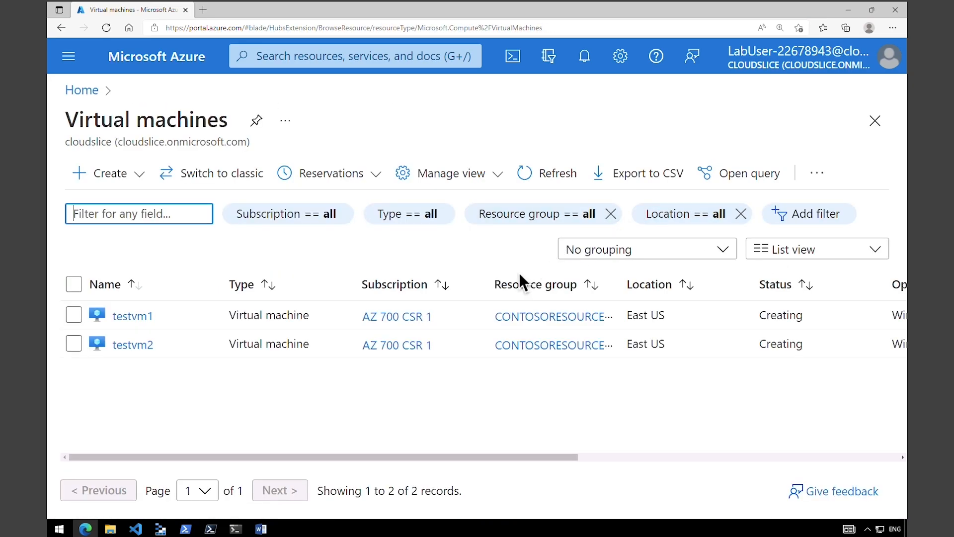
left_click_drag(435, 457, 383, 460)
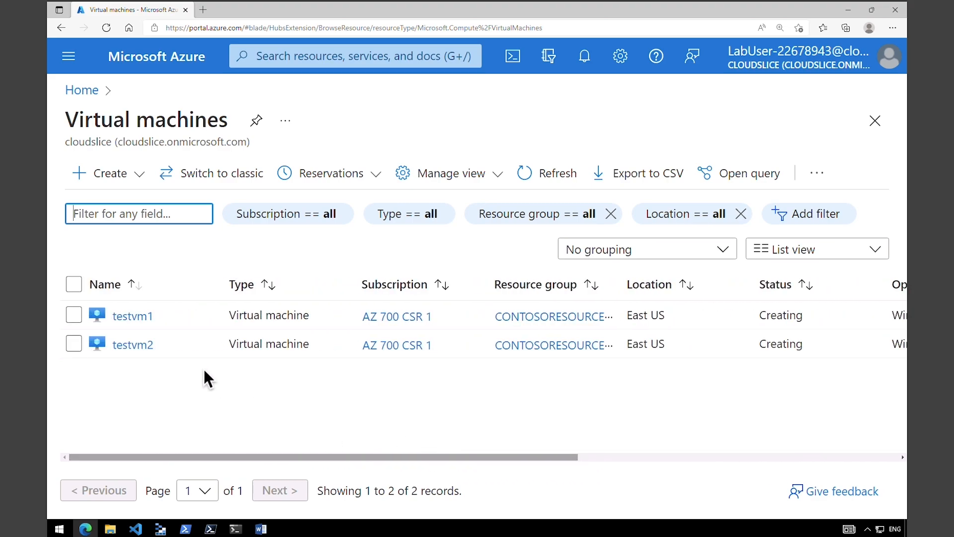
double_click(125, 316)
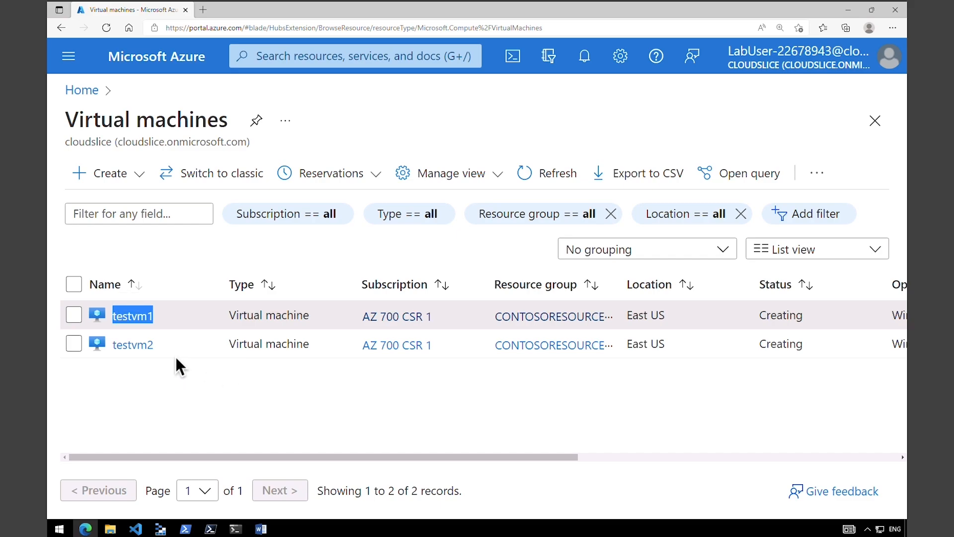
left_click_drag(118, 345, 152, 345)
mouse_move(134, 345)
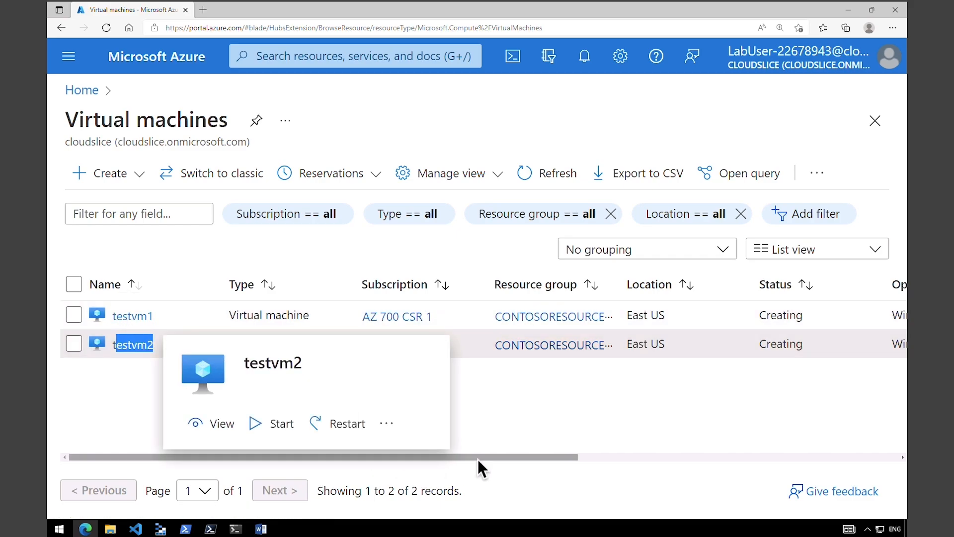
left_click_drag(478, 459, 525, 458)
left_click_drag(547, 281, 591, 285)
- Scroll the table to the Status column and confirm both VMs show Running
left_click_drag(592, 458, 630, 458)
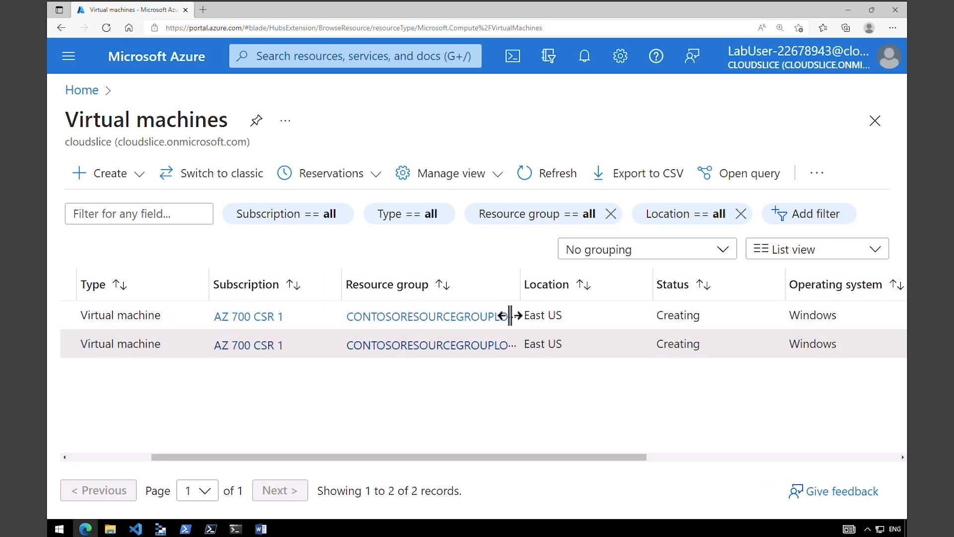
scroll(602, 459, "right", 3)
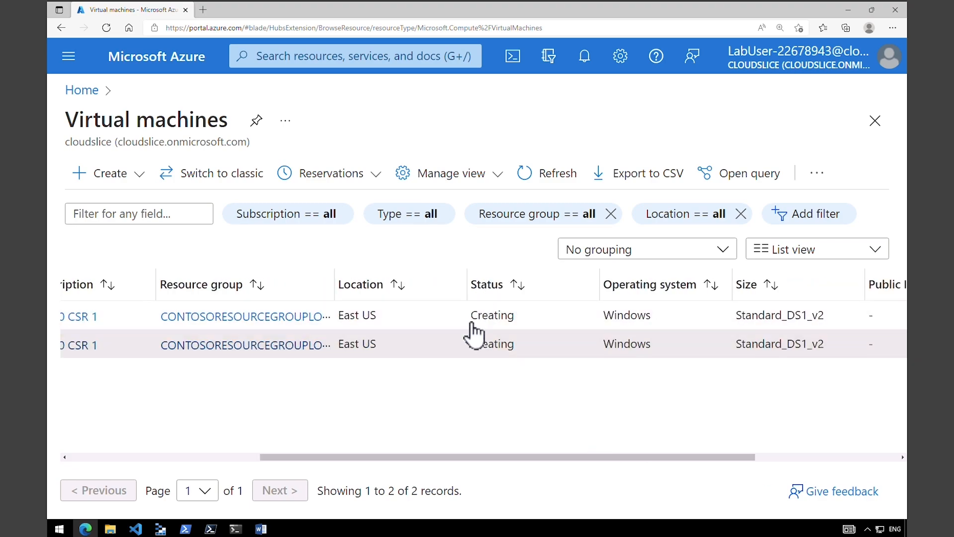
left_click_drag(668, 461, 745, 460)
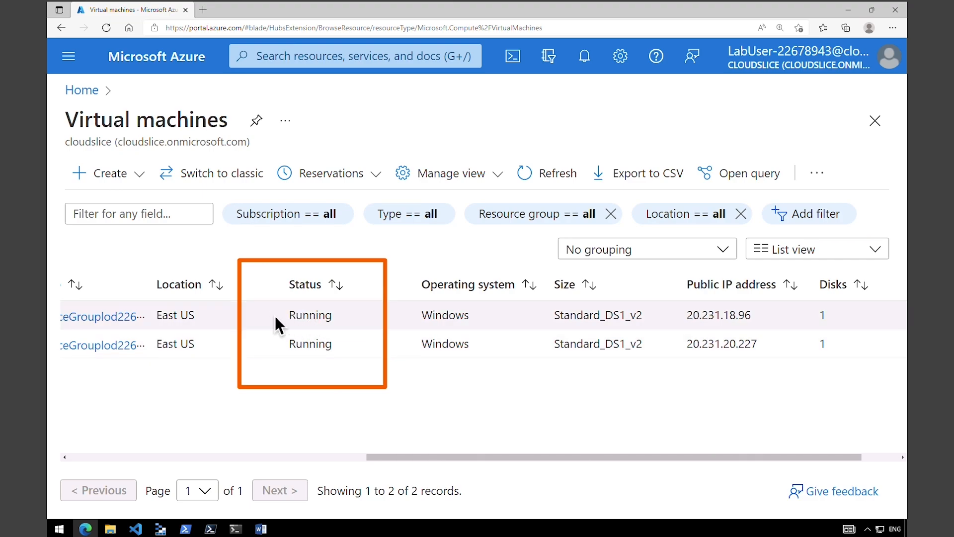
double_click(335, 319)
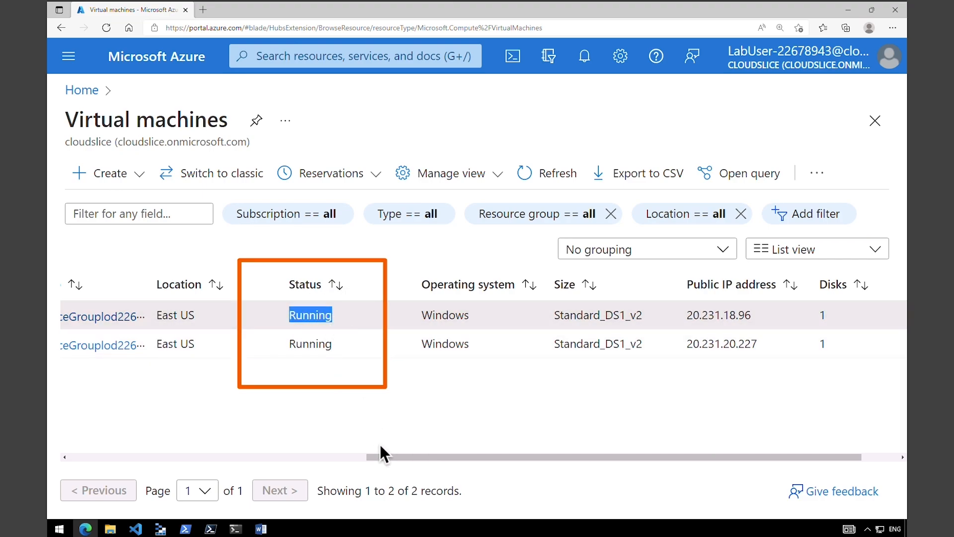
left_click(385, 455)
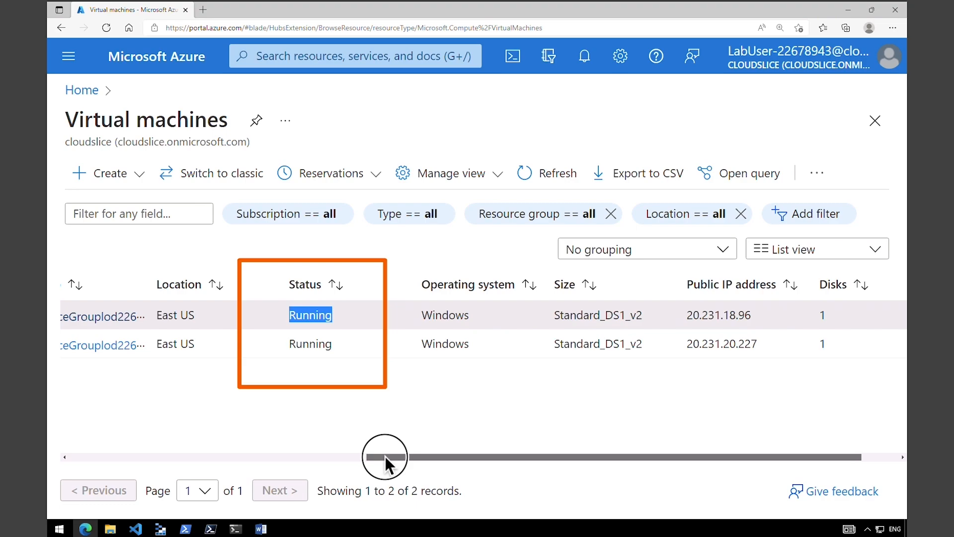
left_click_drag(386, 455, 87, 455)
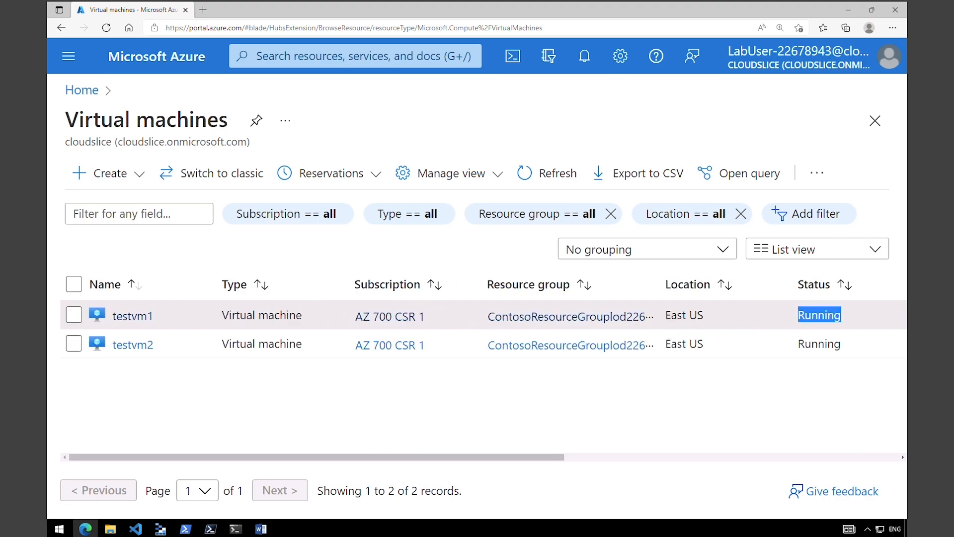
left_click(313, 56)
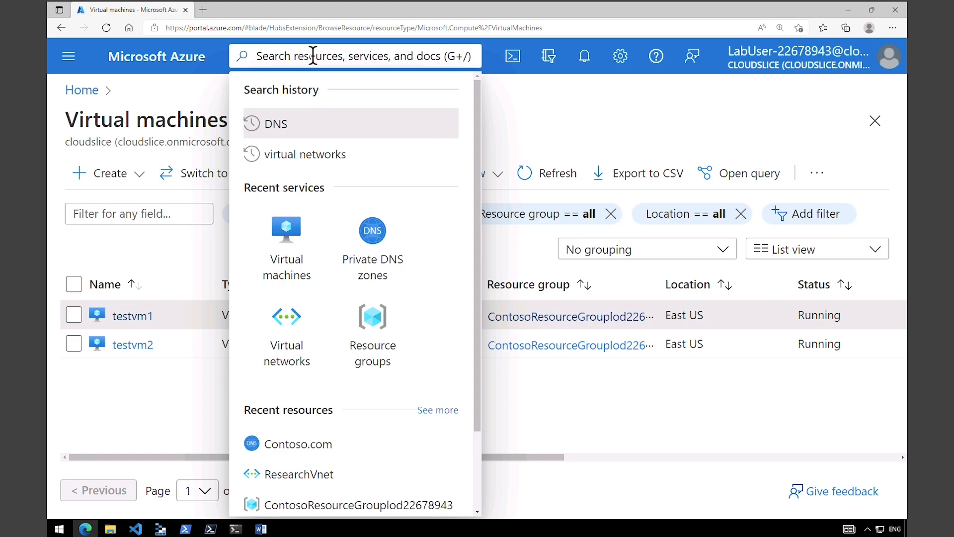
- Open Contoso.com from Private DNS zones and verify A records testvm1 (10.20.20.4) and testvm2 (10.20.20.5)
left_click(371, 263)
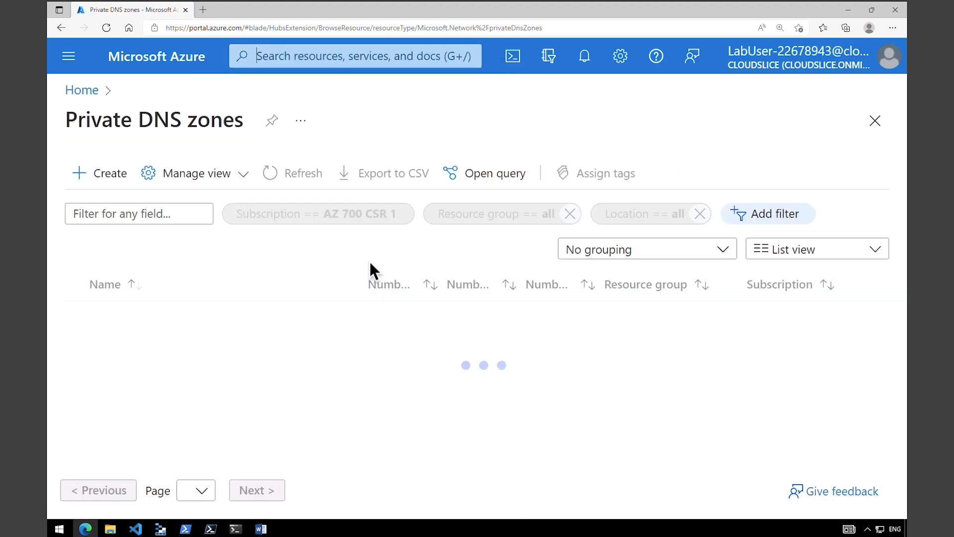
left_click(168, 316)
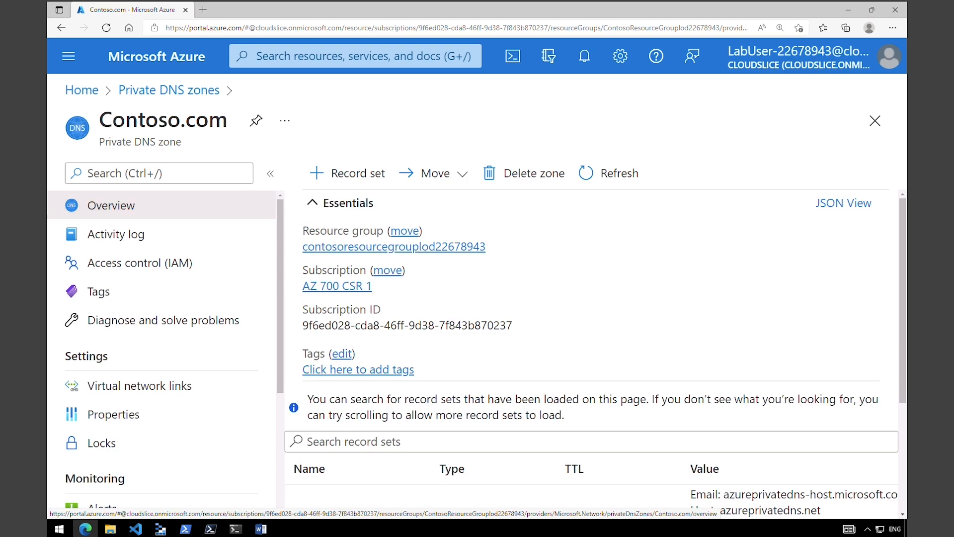
left_click_drag(905, 311, 901, 433)
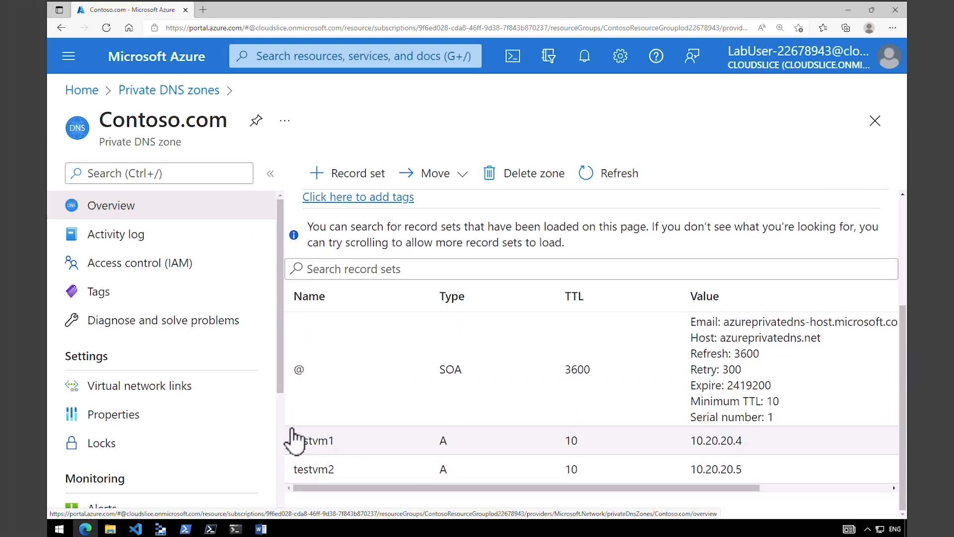
mouse_move(286, 423)
left_mouse_down()
mouse_move(622, 497)
mouse_move(825, 494)
left_mouse_up()
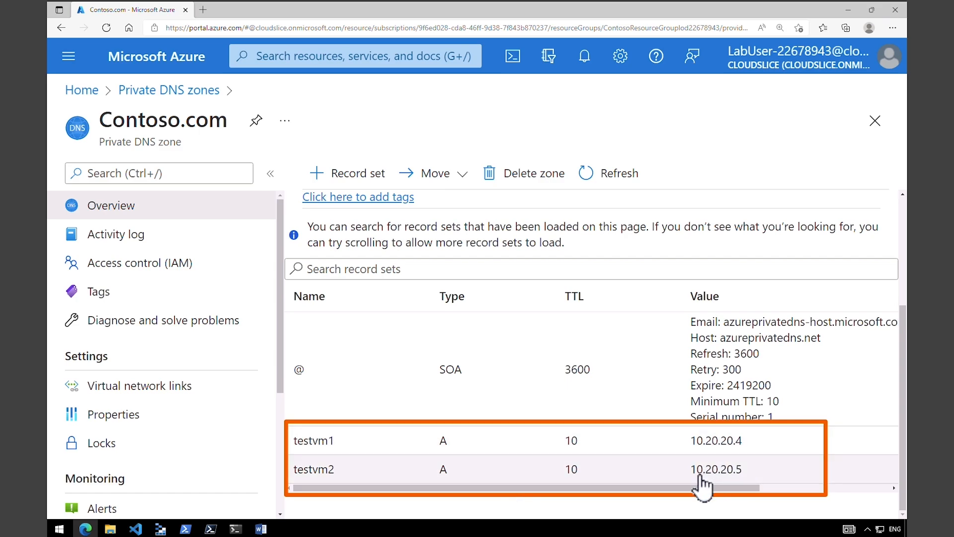
left_click(164, 56)
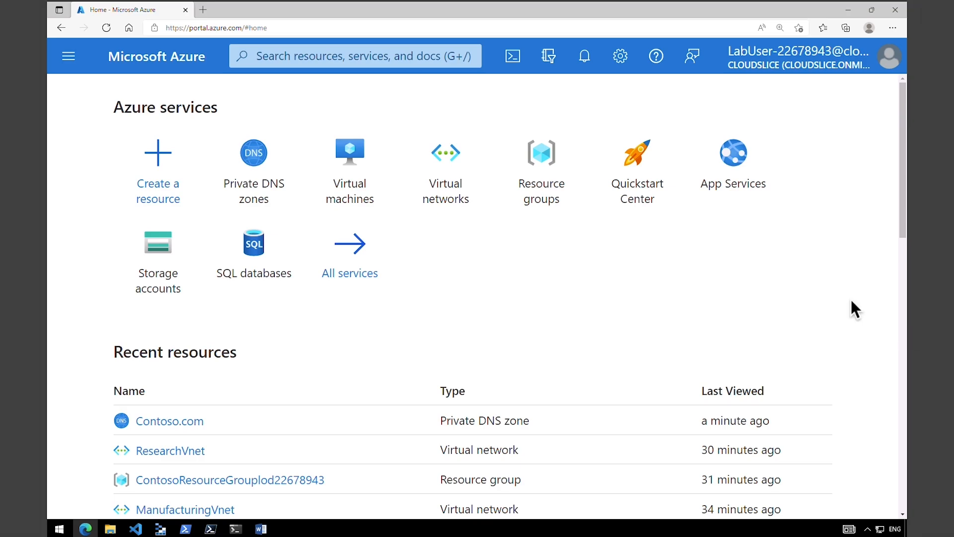
- Download testvm1's RDP file using its public IP address
left_click(337, 172)
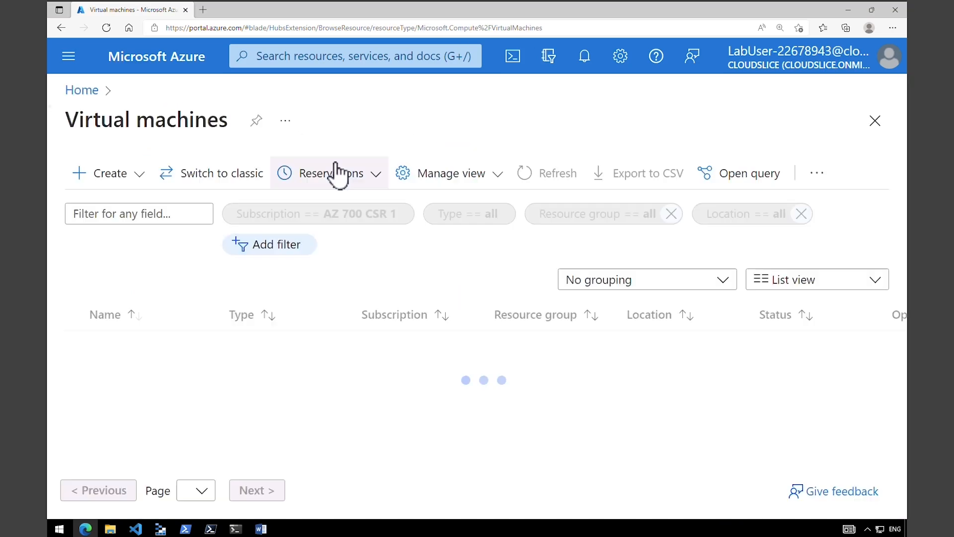
left_click(133, 318)
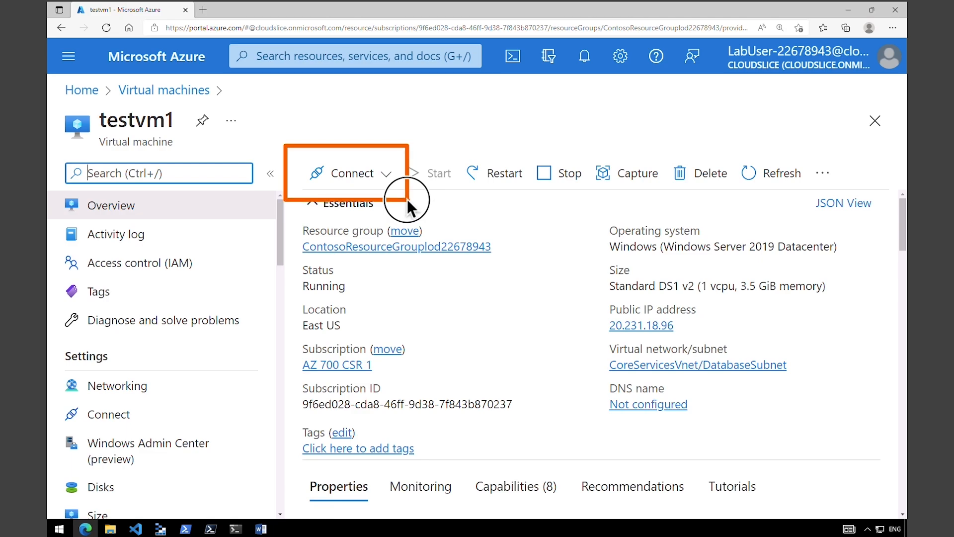
left_click(386, 188)
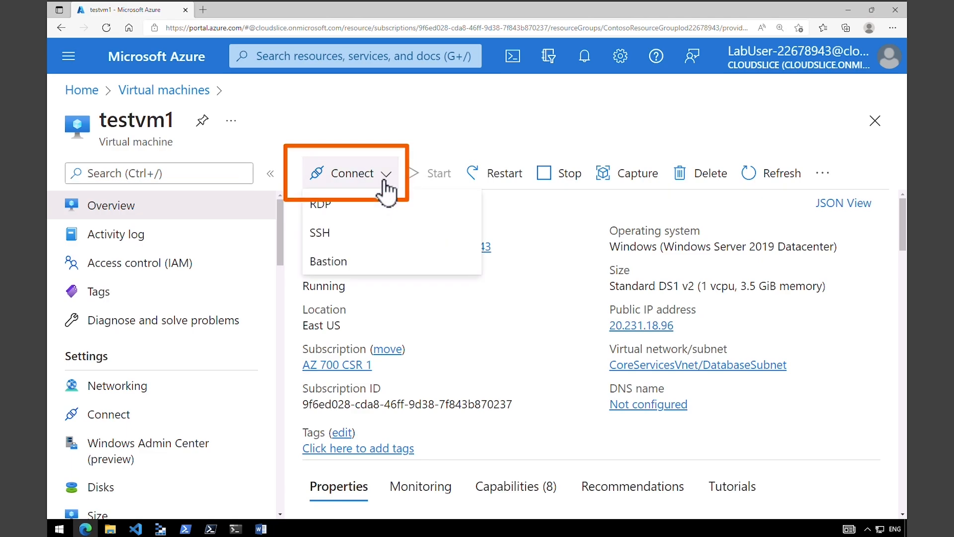
left_click(358, 207)
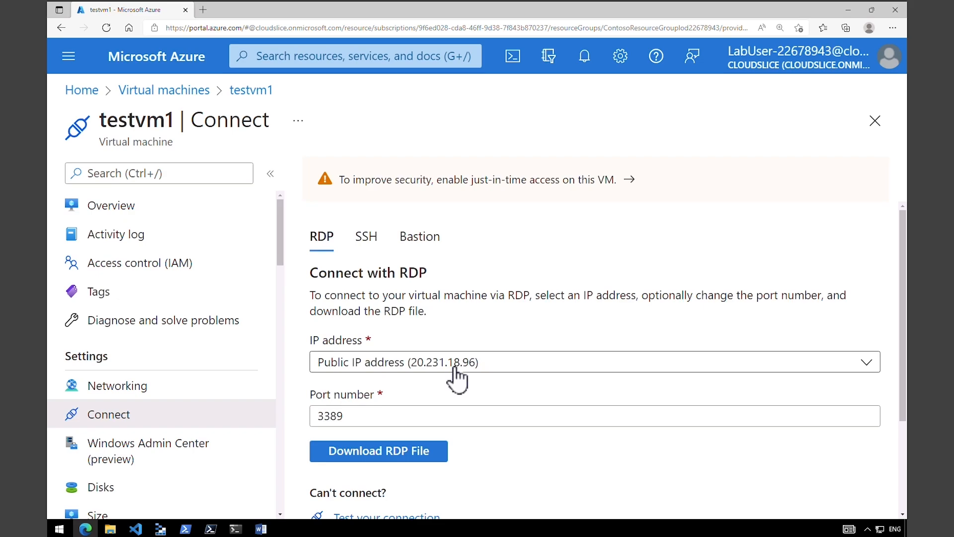
left_click(453, 369)
left_click(456, 377)
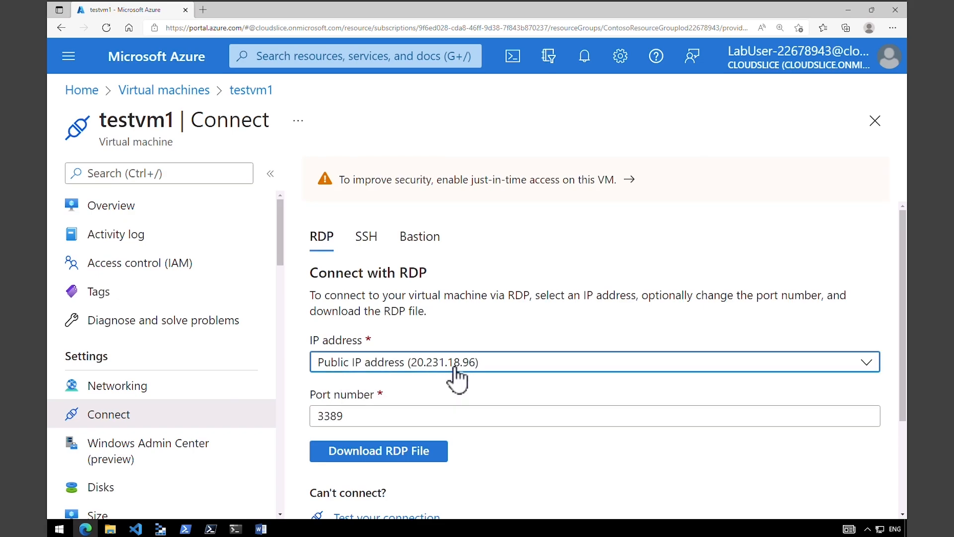
left_click(417, 451)
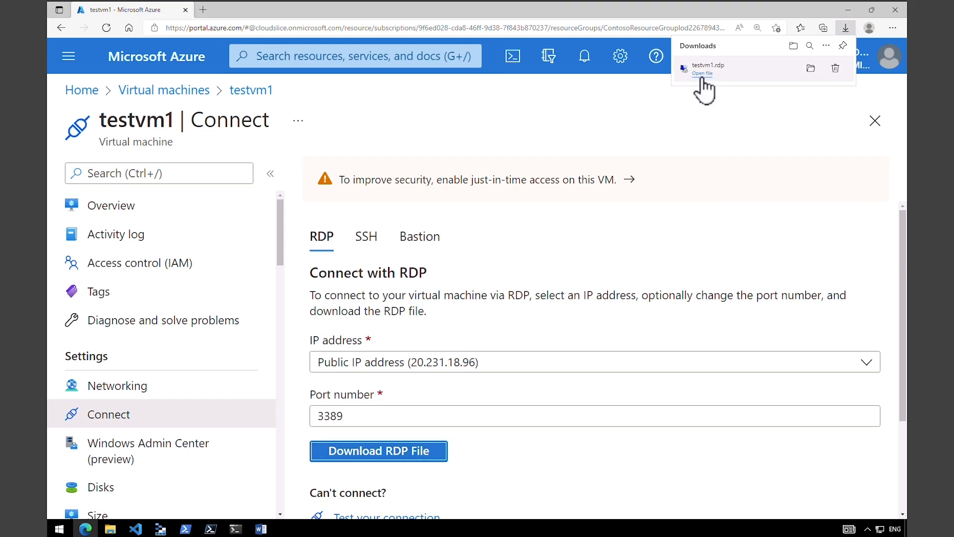
- Open testvm1.rdp, sign in as TestUser, minimize the session and return to Virtual machines
left_click(702, 77)
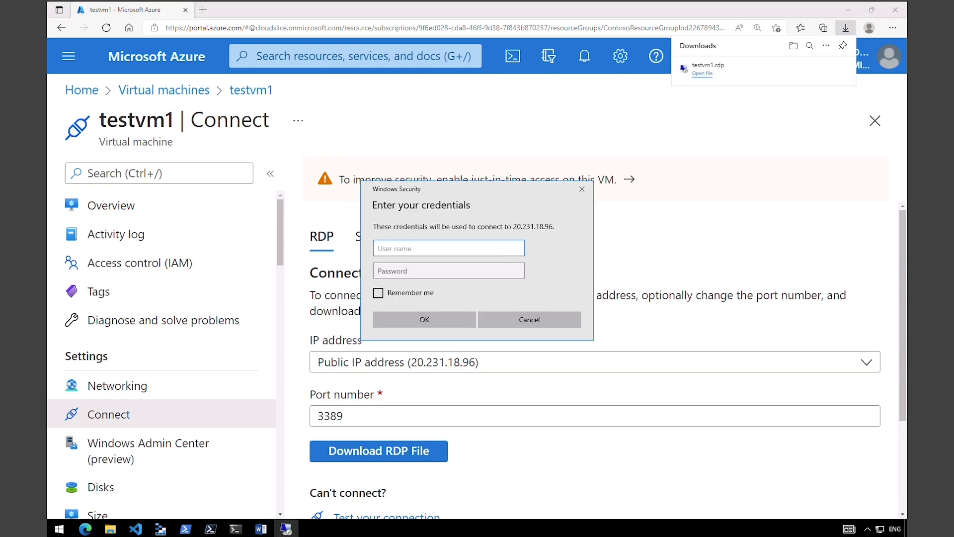
type("TestUser")
left_click(431, 268)
type("Pa55w.rd1234")
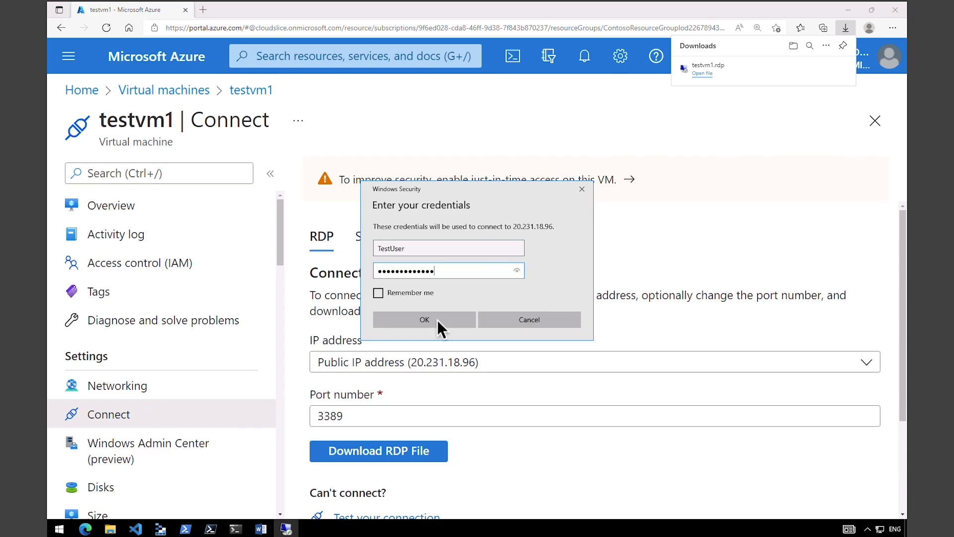
left_click(437, 320)
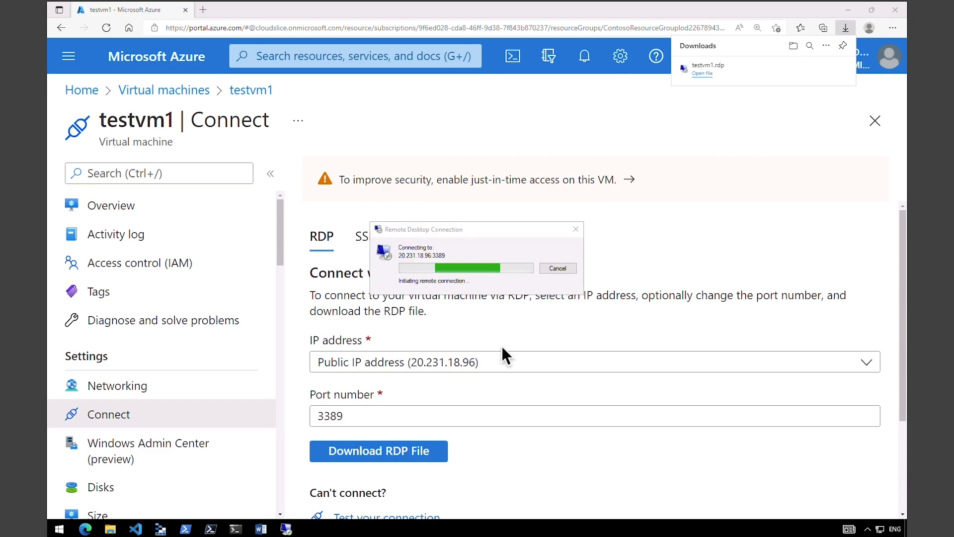
left_click_drag(356, 14, 414, 106)
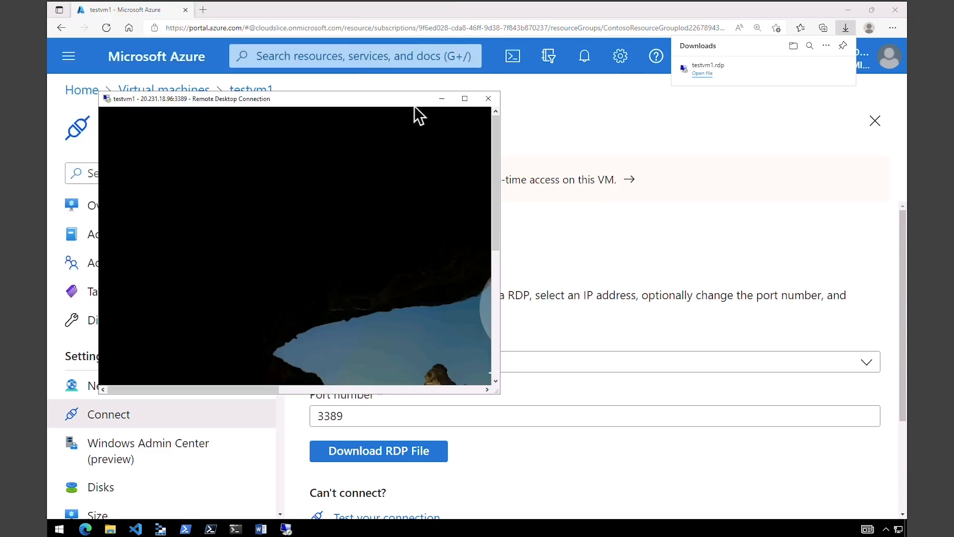
left_click(442, 100)
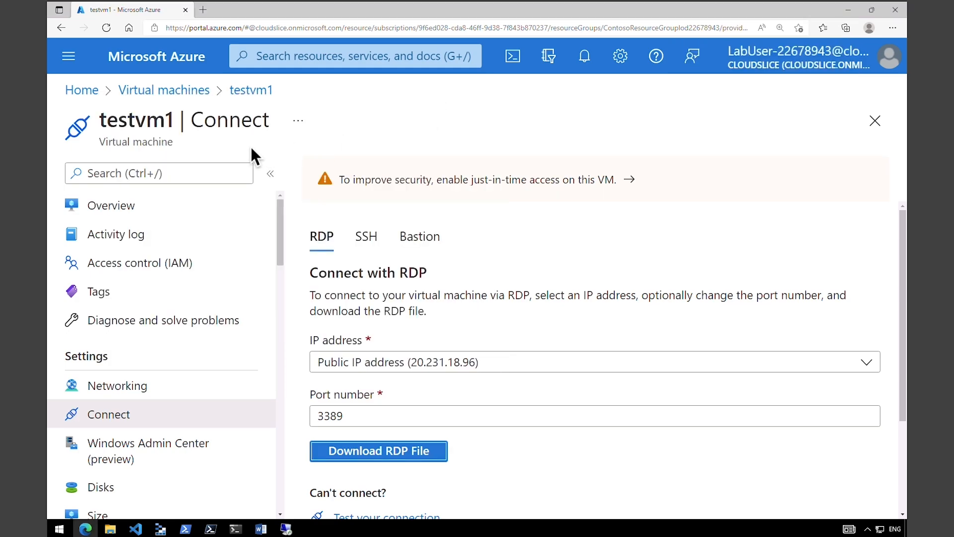
left_click(174, 91)
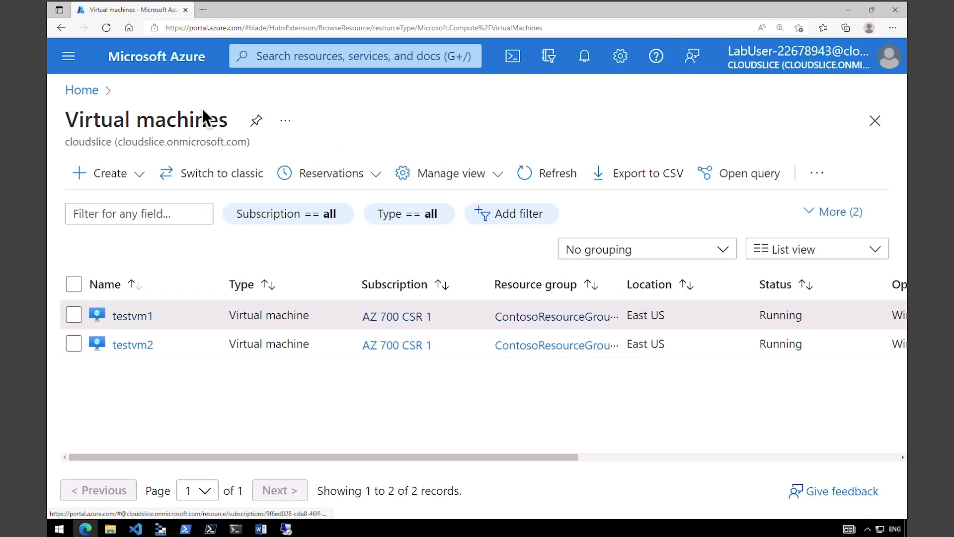
- Download testvm2's RDP file using its public IP address
left_click(143, 346)
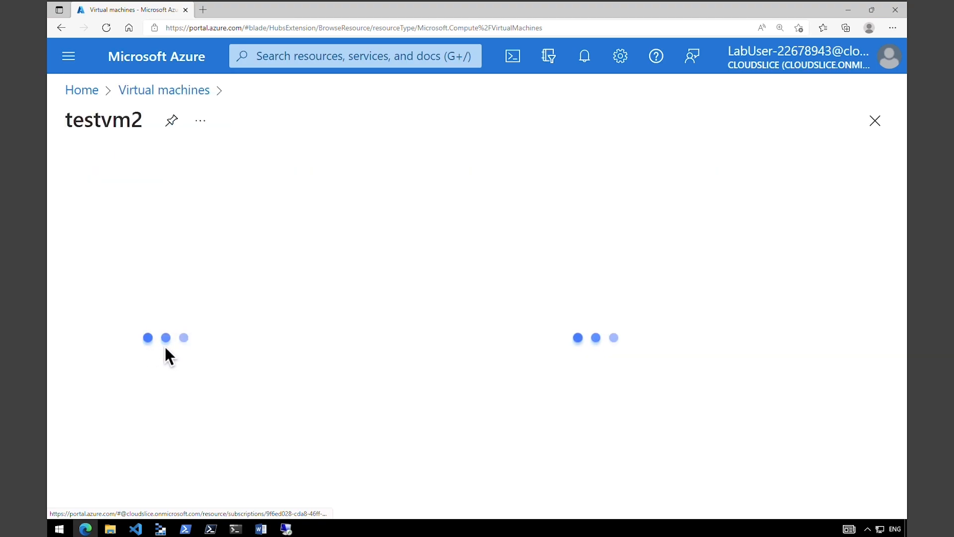
left_click(348, 173)
left_click(366, 212)
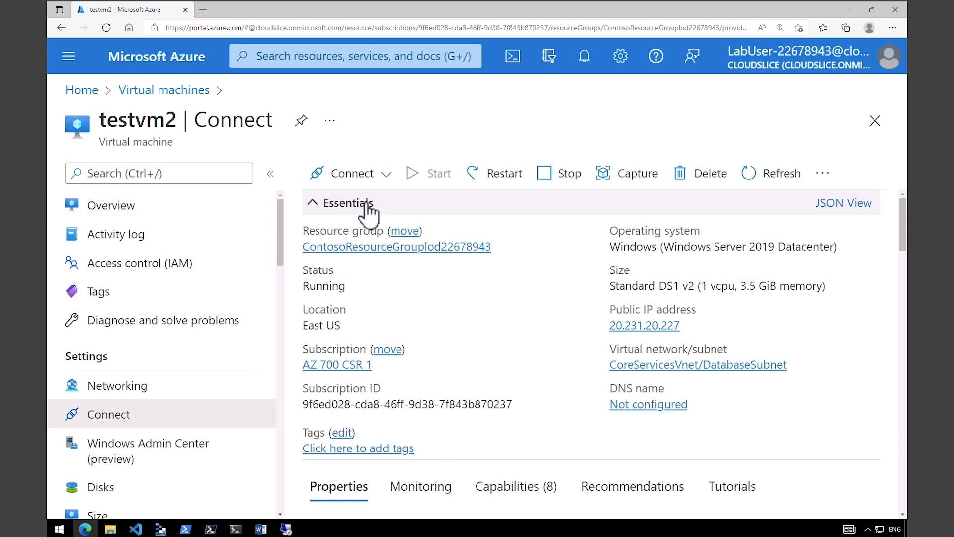
left_click(382, 365)
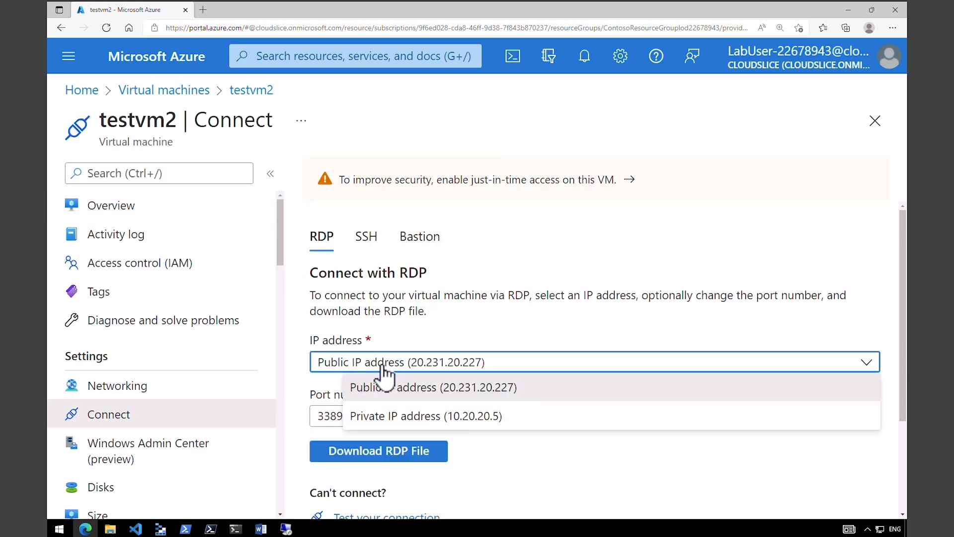
left_click(379, 380)
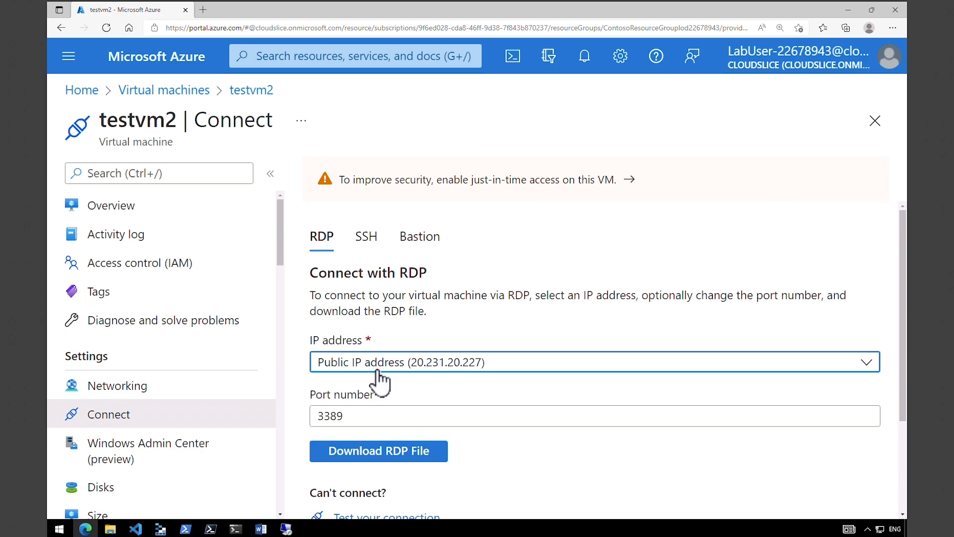
left_click(372, 453)
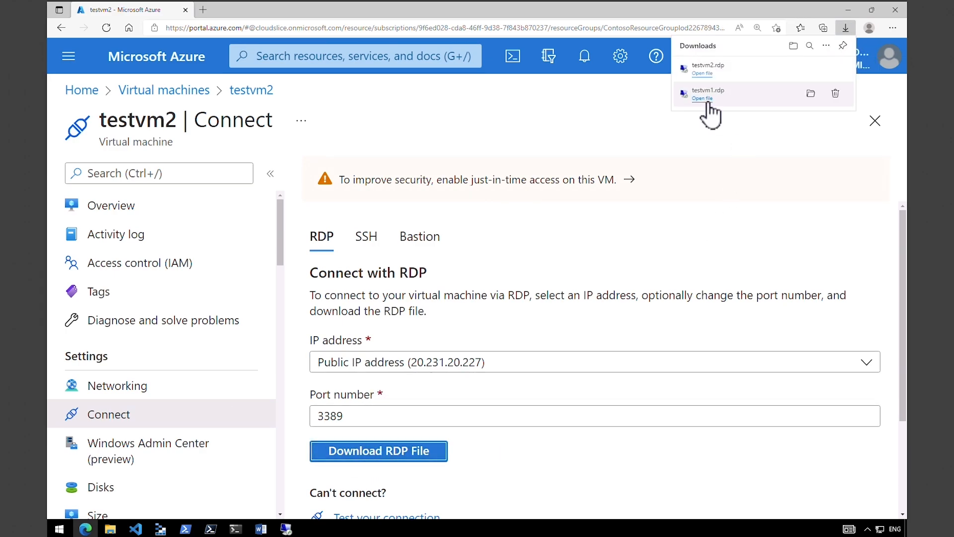
- Open testvm2.rdp, sign in as TestUser with the account password, and accept the certificate
left_click(702, 73)
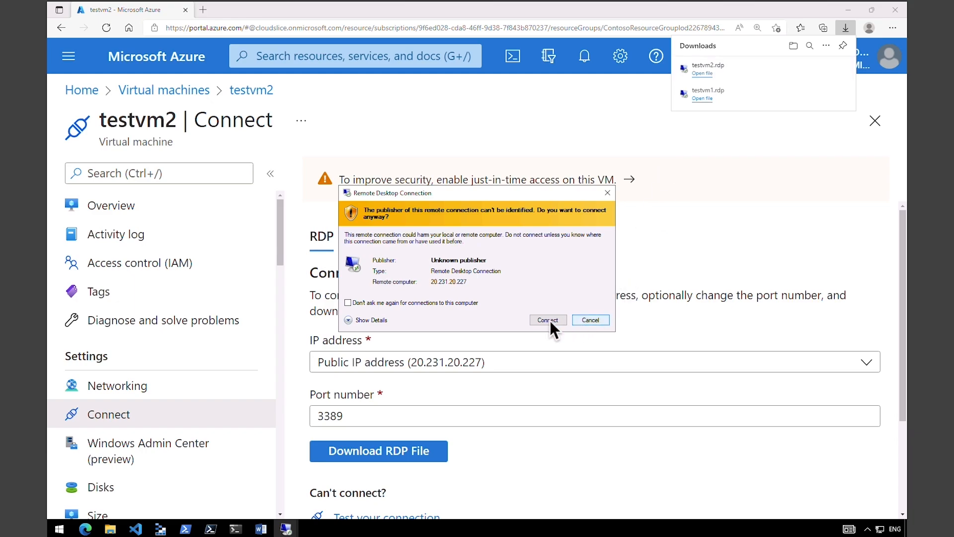
left_click(541, 321)
type("TestUser")
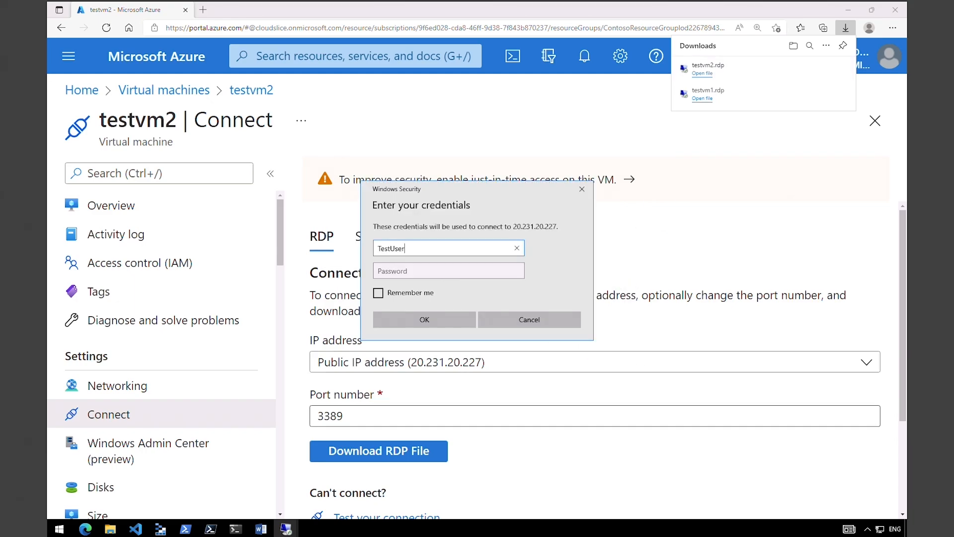
left_click(395, 271)
key("ctrl+v")
left_click(416, 321)
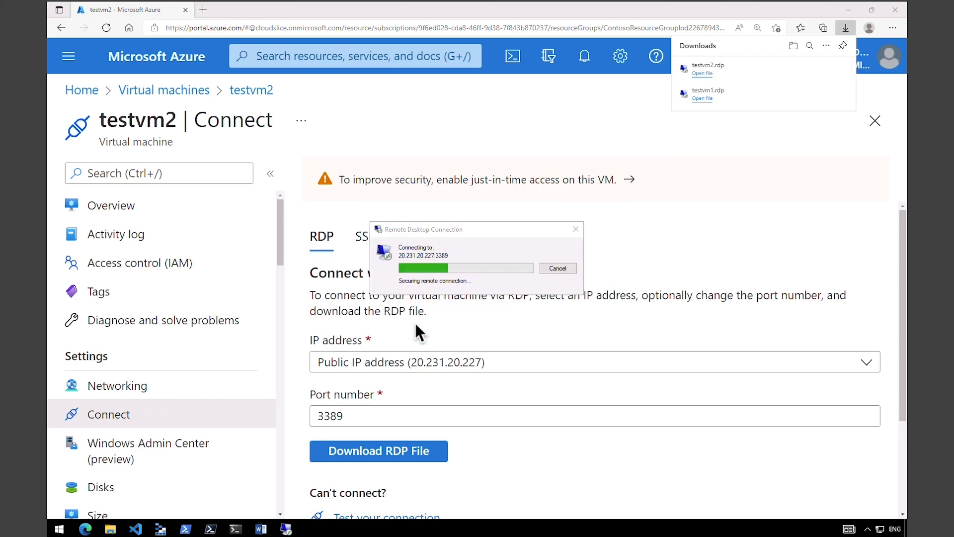
left_click(510, 348)
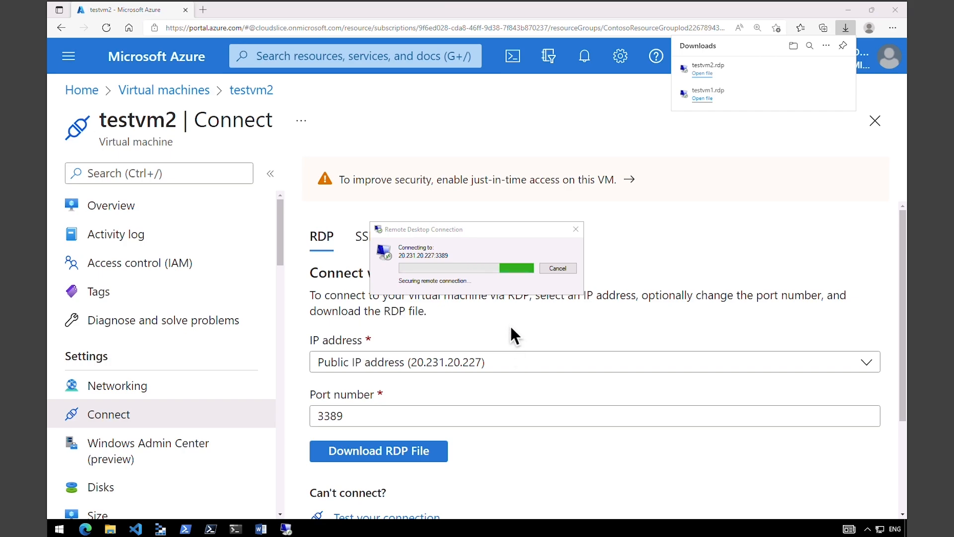
- Take the testvm2 session out of full screen and place it right of testvm1's window
mouse_move(286, 529)
left_click(238, 492)
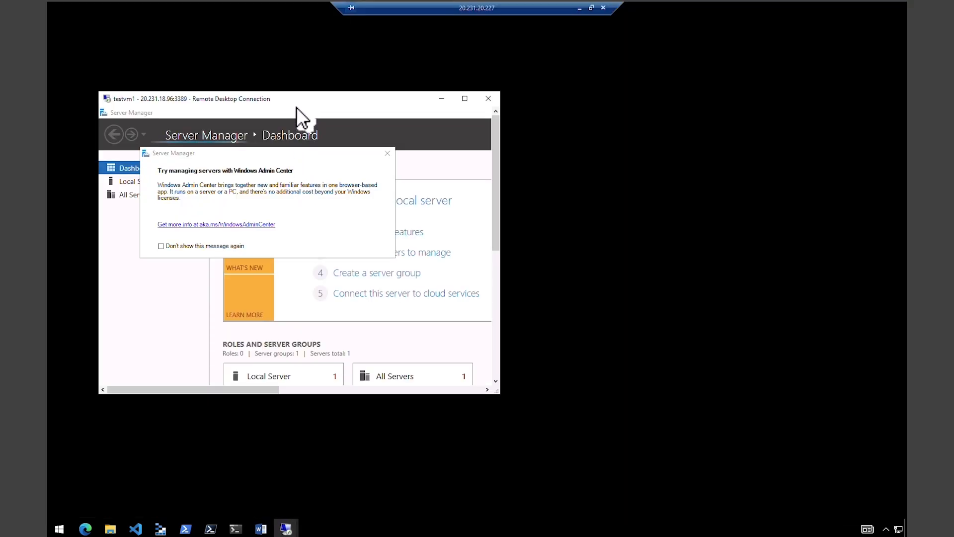
double_click(506, 8)
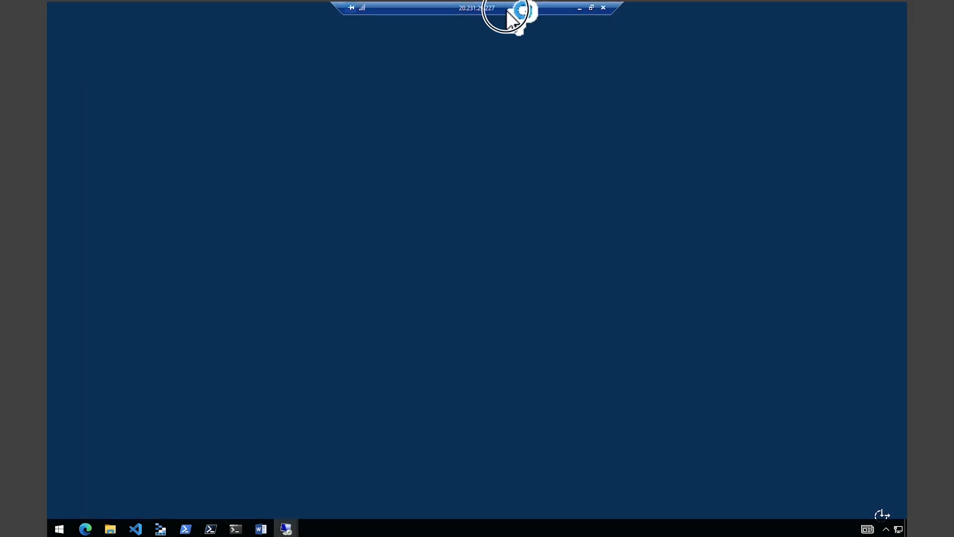
left_click_drag(359, 13, 813, 123)
- Open a command prompt on testvm1 from the Start menu's Run prompt
left_click(497, 380)
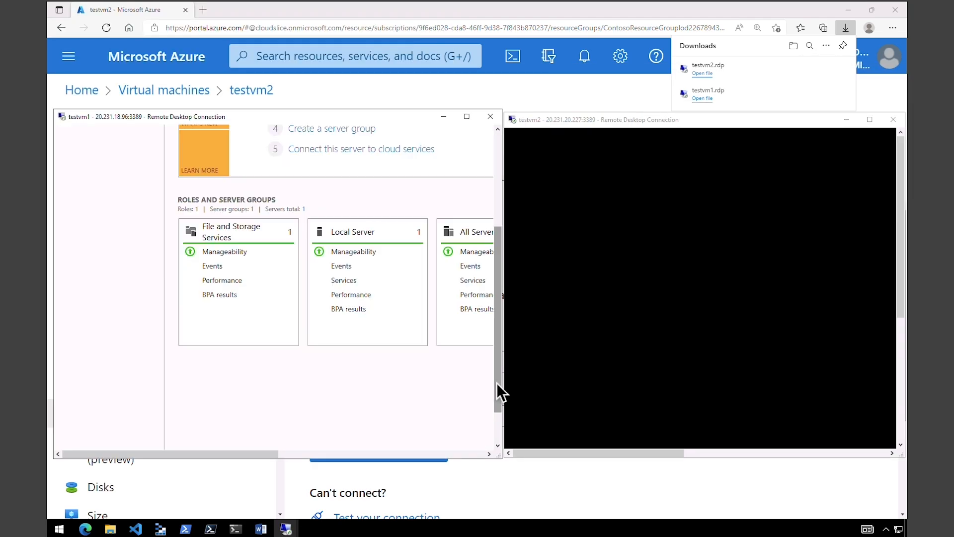
left_click_drag(499, 384, 494, 436)
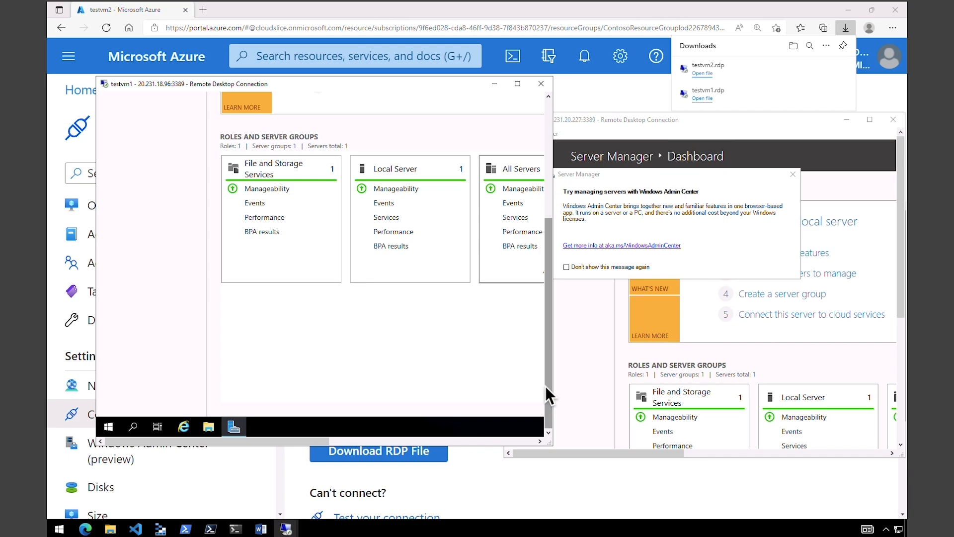
right_click(108, 427)
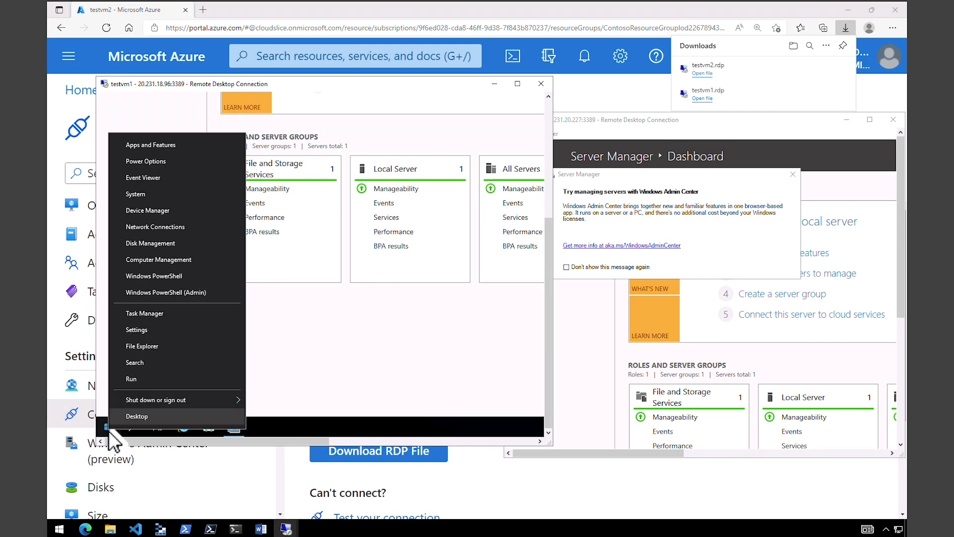
left_click(134, 378)
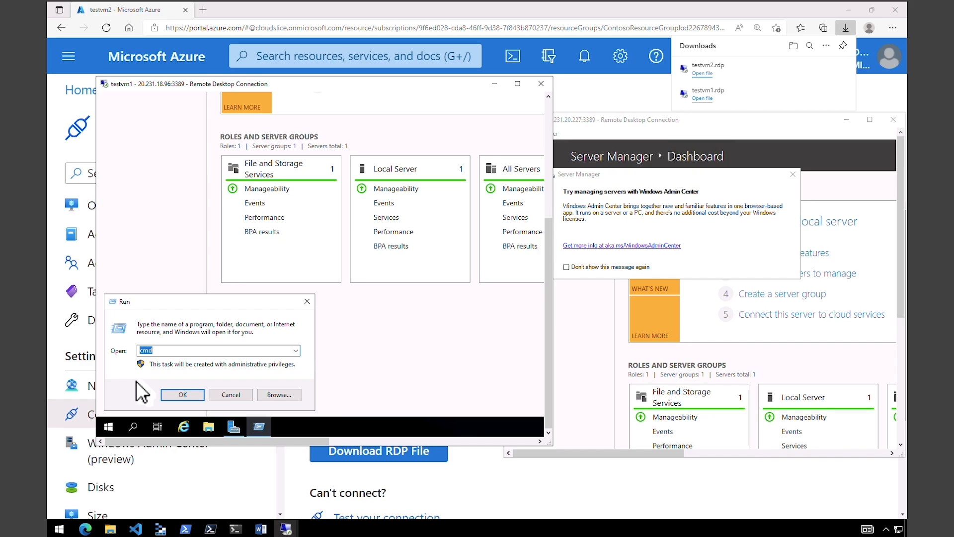
key("Return")
left_click(327, 281)
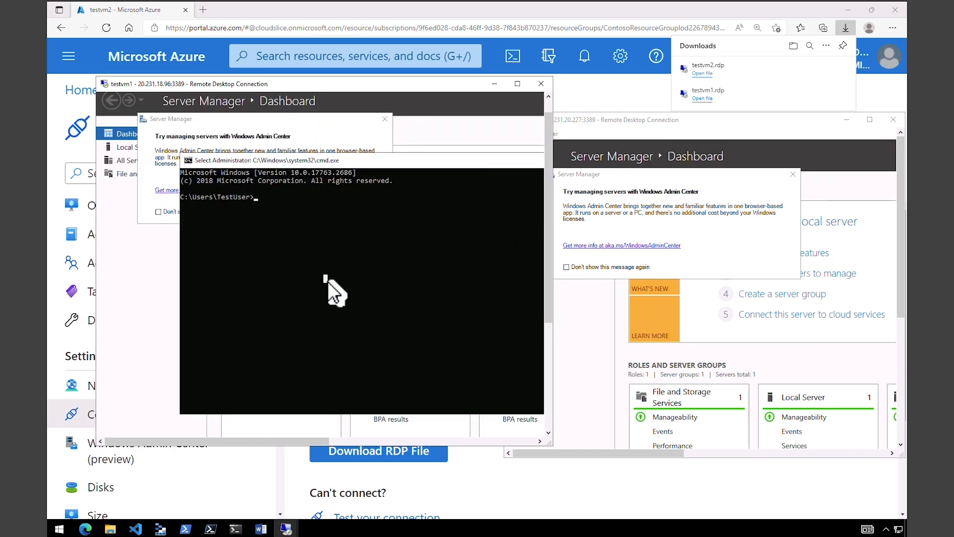
key("Escape")
- Run ping testvm2.contoso.com; it resolves to 10.20.20.5 but times out
type("pinm")
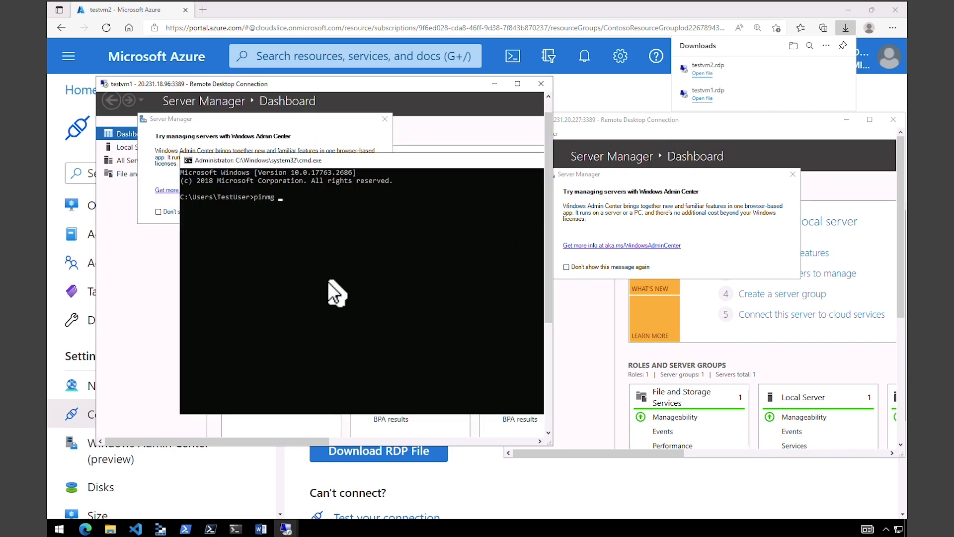
key("BackSpace")
type("g testvm2.contoso.com")
key("Return")
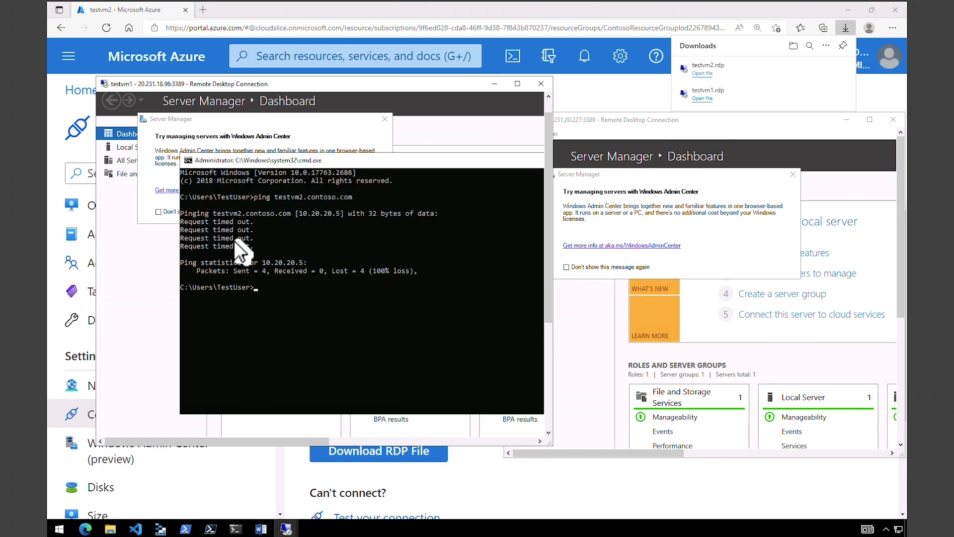
- On testvm2, ping testvm1.contoso.com from a command prompt; it resolves to 10.20.20.4
left_click(619, 118)
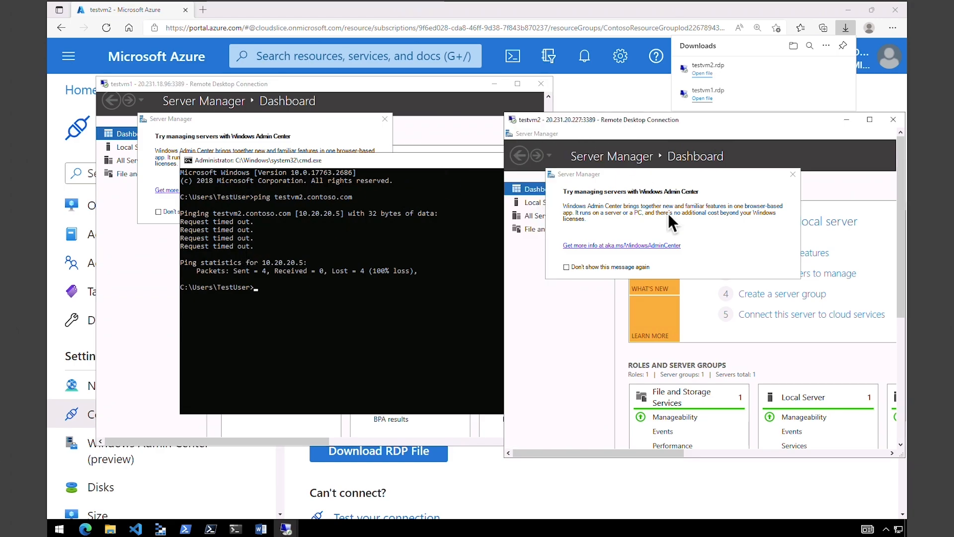
right_click(517, 438)
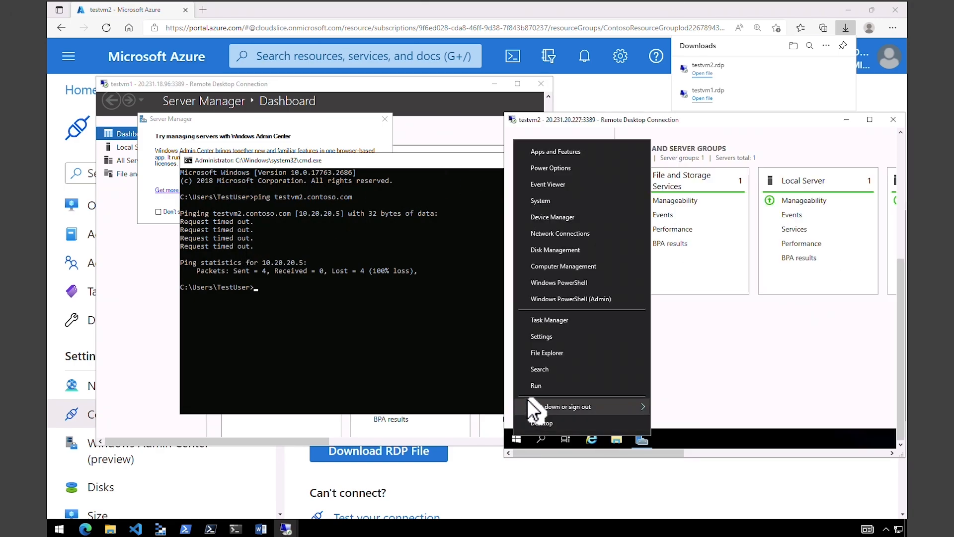
mouse_move(531, 404)
left_click(721, 236)
right_click(720, 236)
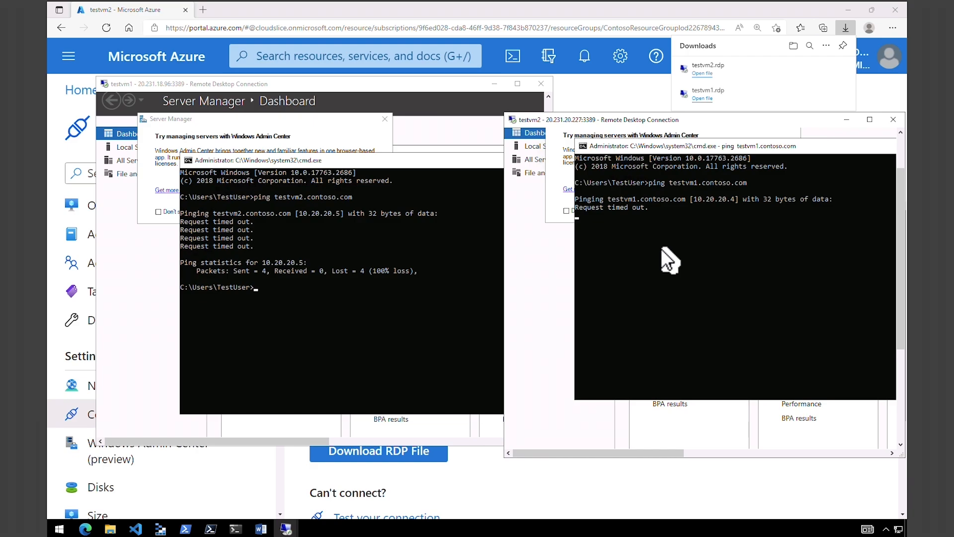
key("alt+Tab")
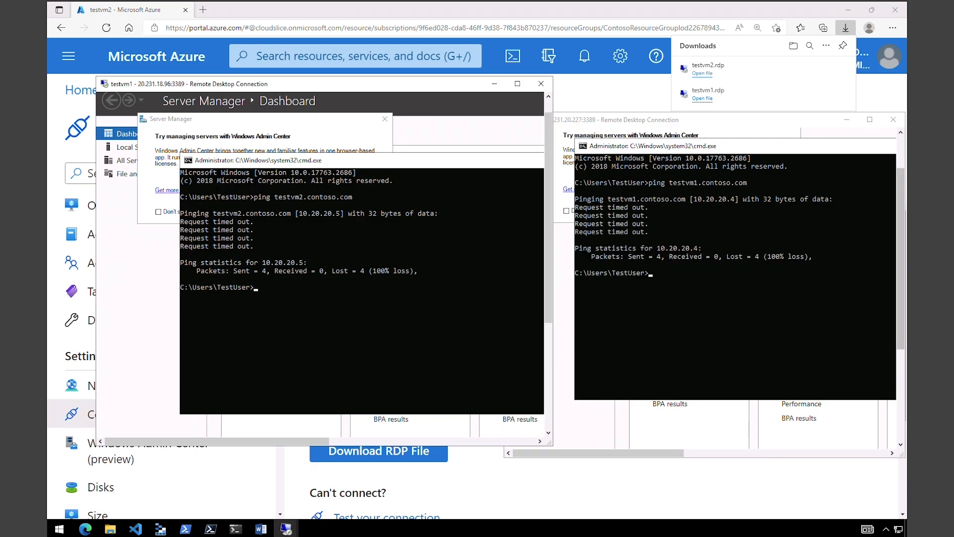
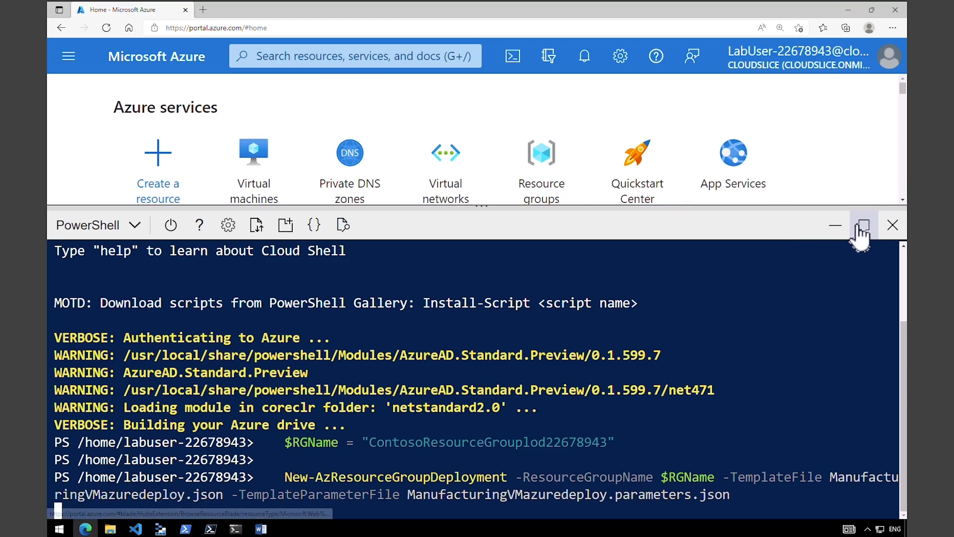
- Open the Virtual machines list from Home and refresh it until ManufacturingVM appears
left_click(837, 224)
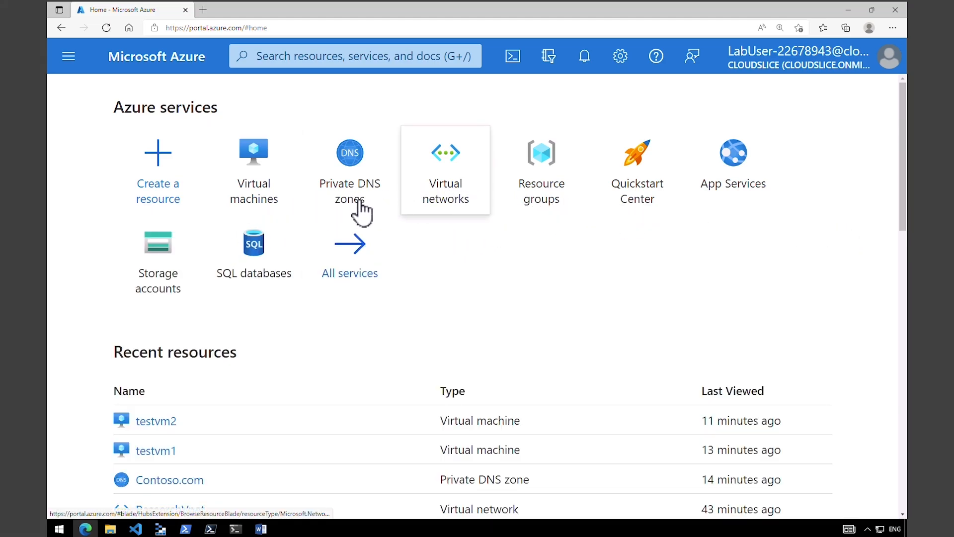
left_click(254, 164)
left_click(540, 183)
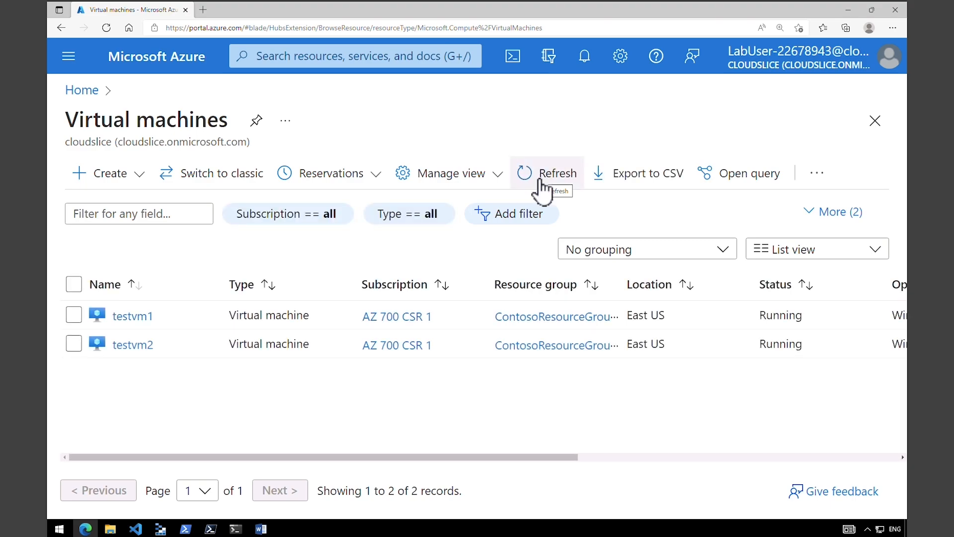
left_click(512, 58)
left_click(550, 187)
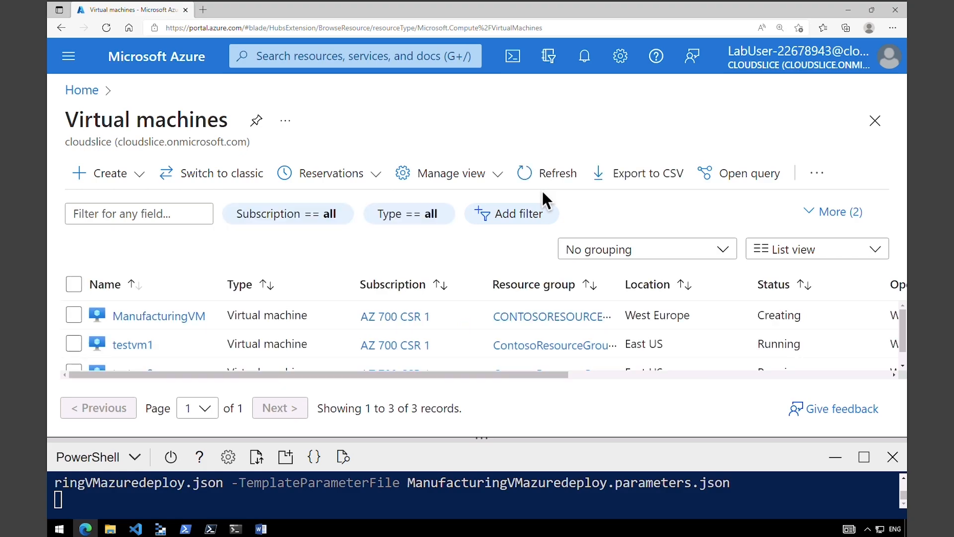
left_click(835, 458)
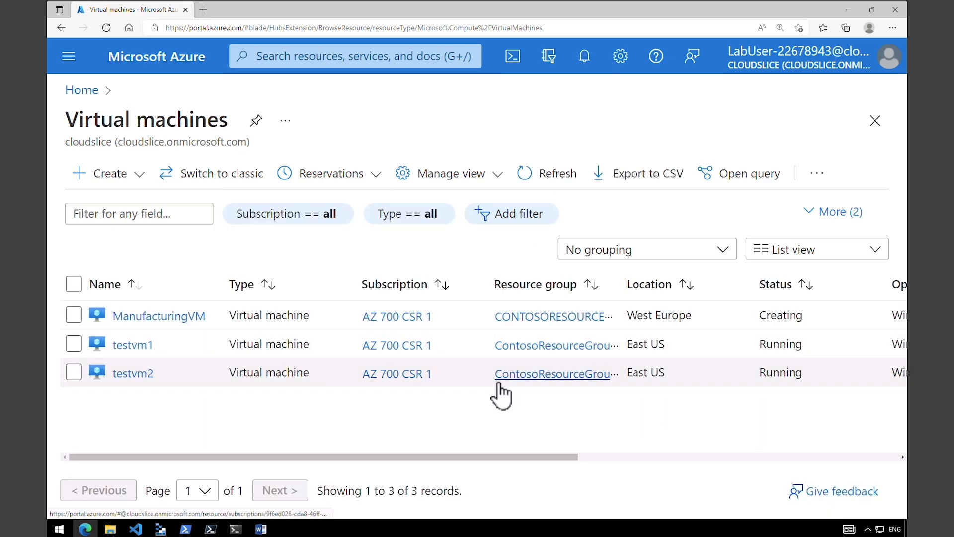
- Scroll the table to ManufacturingVM's Status, which changes from Creating to Running
left_click_drag(400, 460, 438, 460)
mouse_move(204, 454)
left_mouse_down()
mouse_move(61, 269)
mouse_move(141, 327)
mouse_move(922, 334)
mouse_move(910, 338)
left_mouse_up()
mouse_move(472, 457)
left_mouse_down()
mouse_move(535, 456)
mouse_move(462, 456)
mouse_move(547, 459)
left_mouse_up()
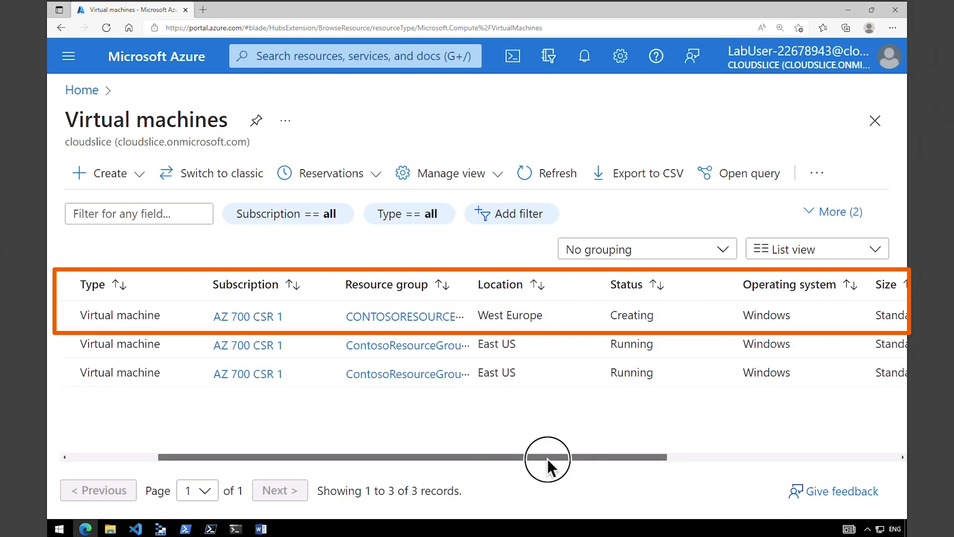
left_click_drag(503, 316, 554, 320)
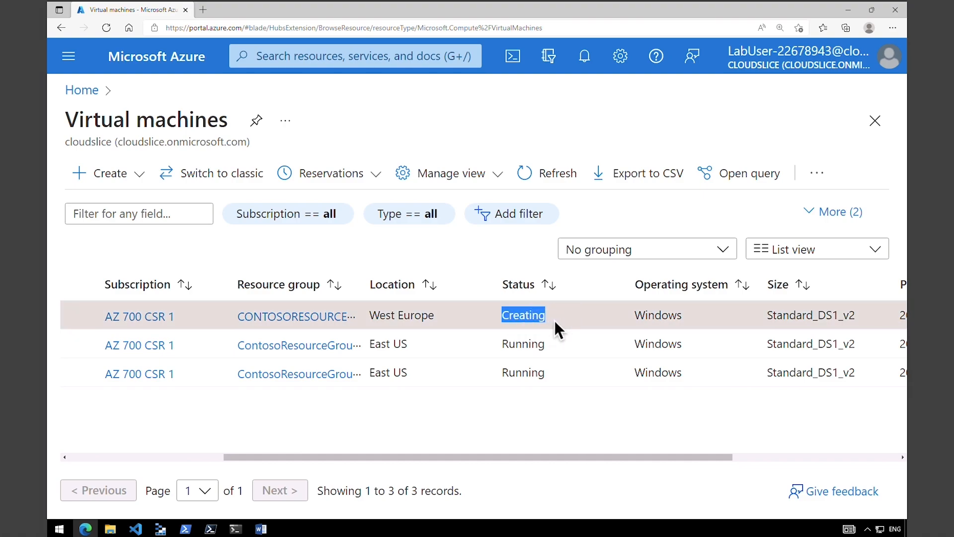
left_click_drag(611, 457, 730, 457)
left_click_drag(656, 315, 614, 314)
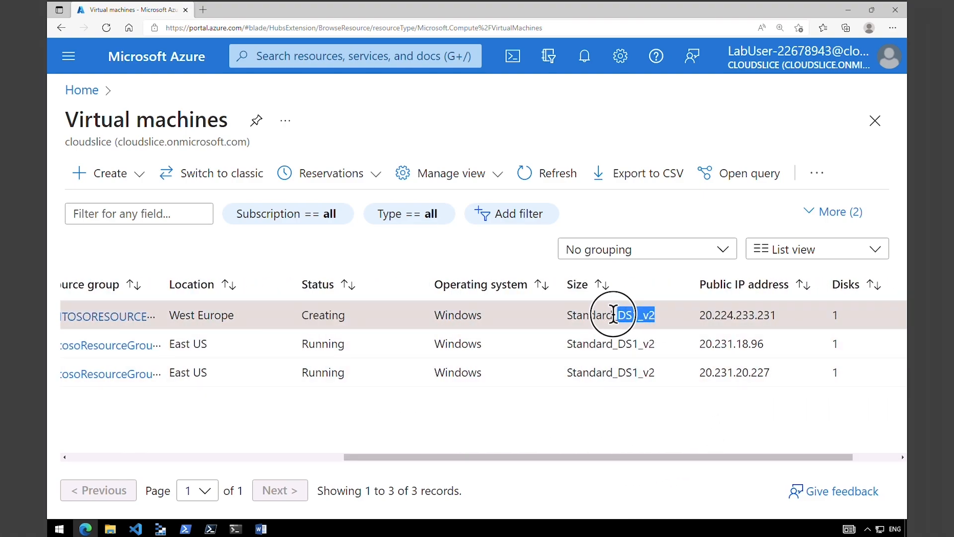
left_click_drag(587, 456, 504, 451)
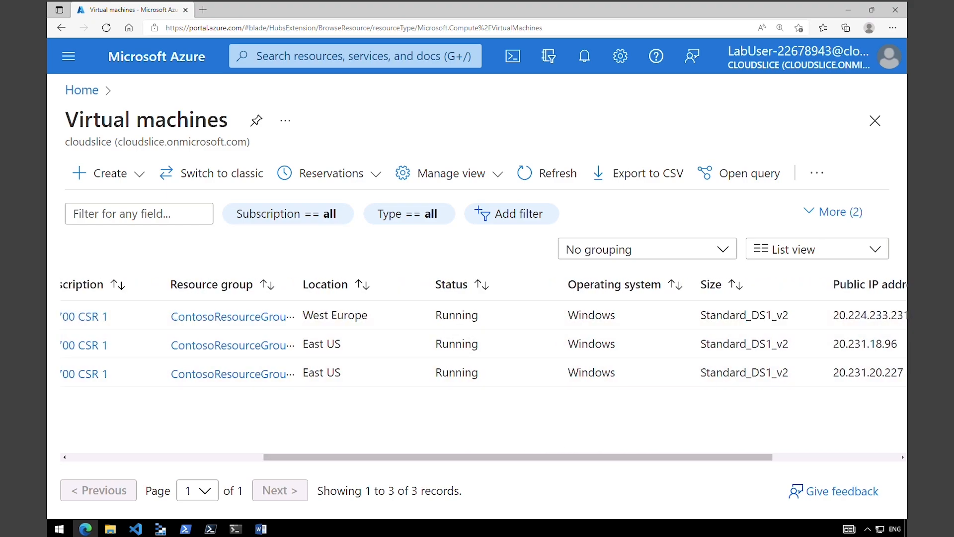
mouse_move(450, 315)
left_mouse_down()
mouse_move(484, 318)
mouse_move(439, 321)
left_mouse_up()
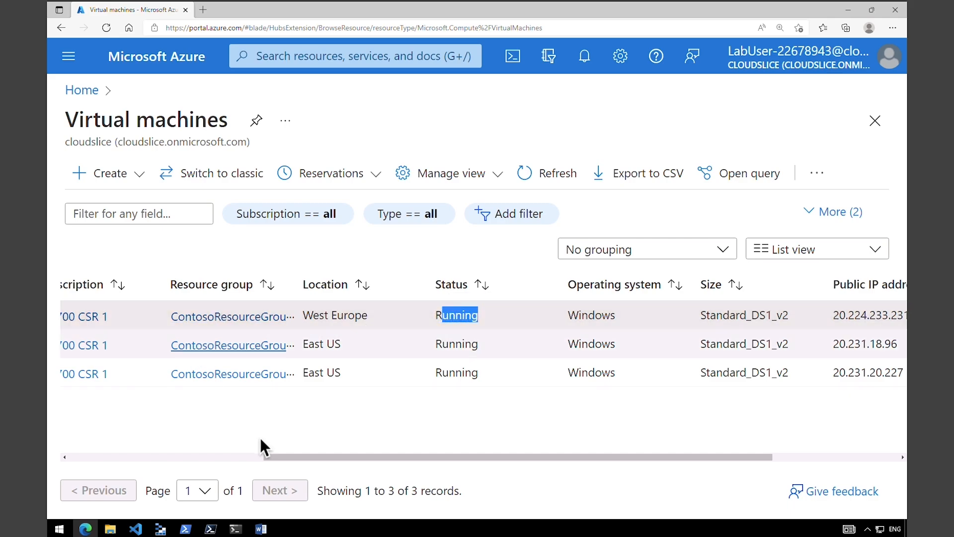
left_click(242, 458)
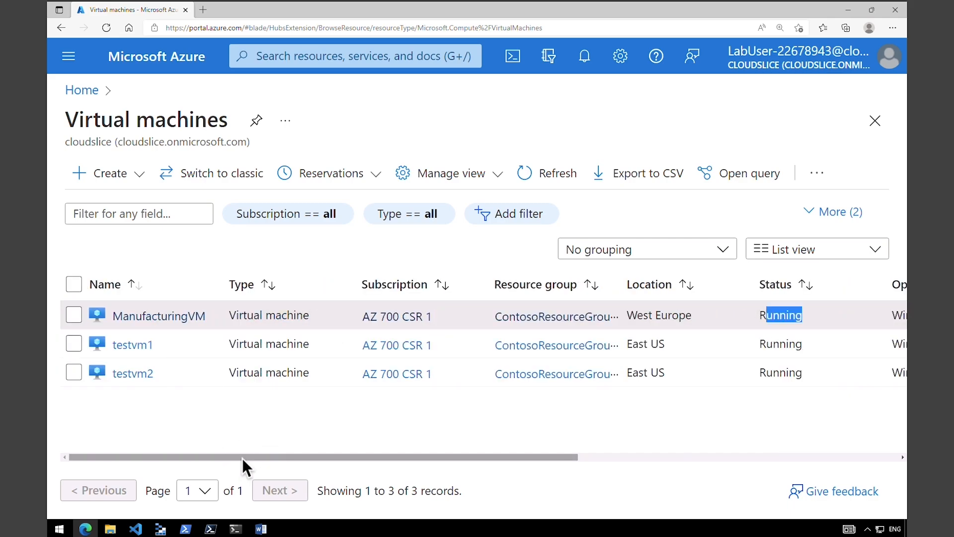
- Download ManufacturingVM's RDP file using its public IP
left_click(169, 318)
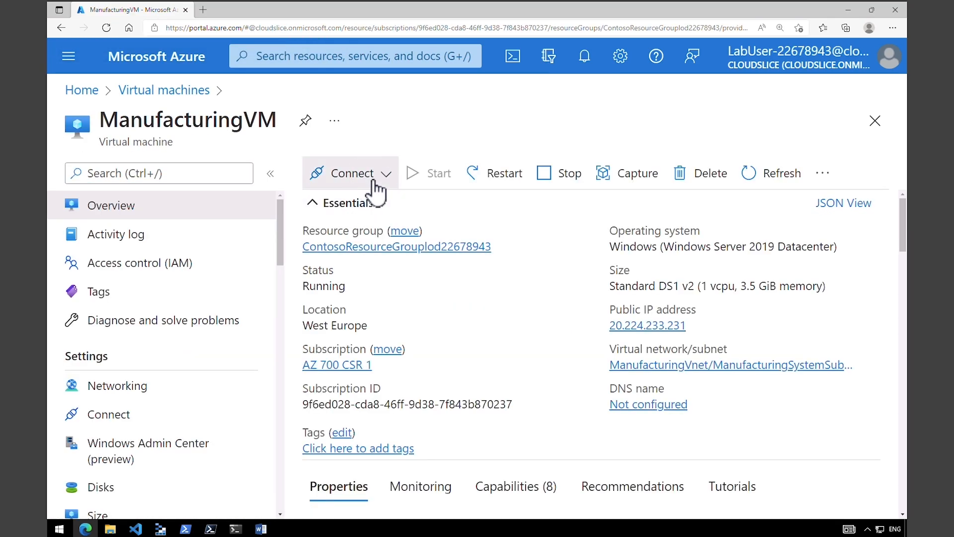
left_click(369, 180)
left_click(333, 207)
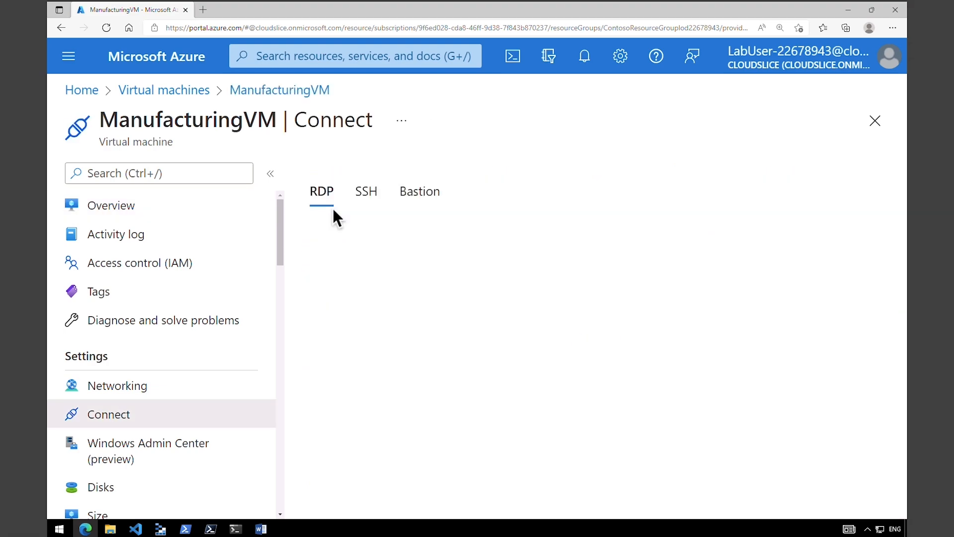
left_click(402, 367)
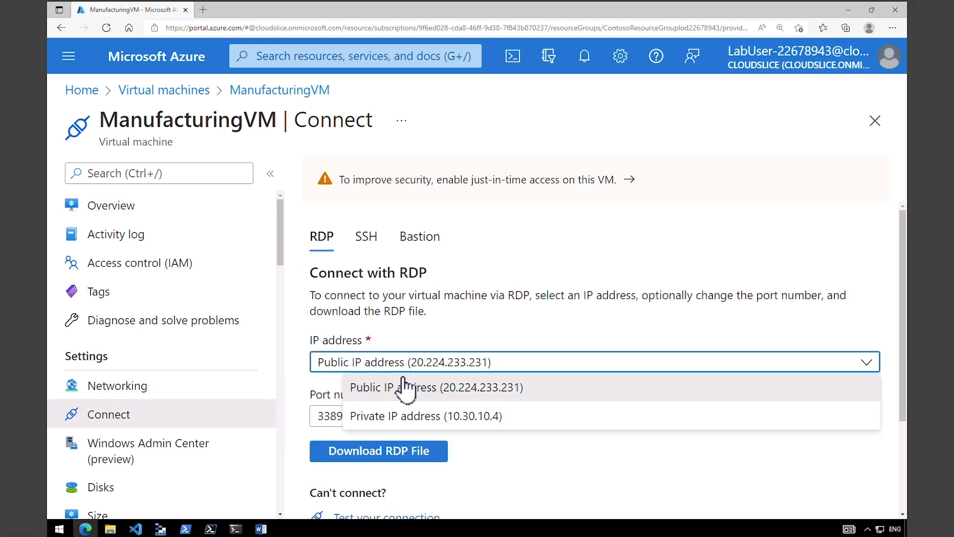
left_click(386, 452)
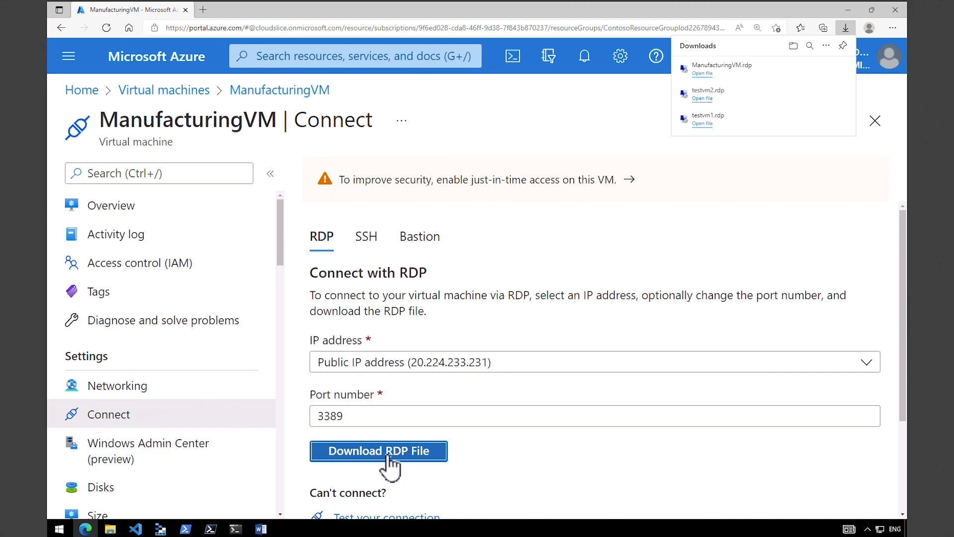
left_click(387, 455)
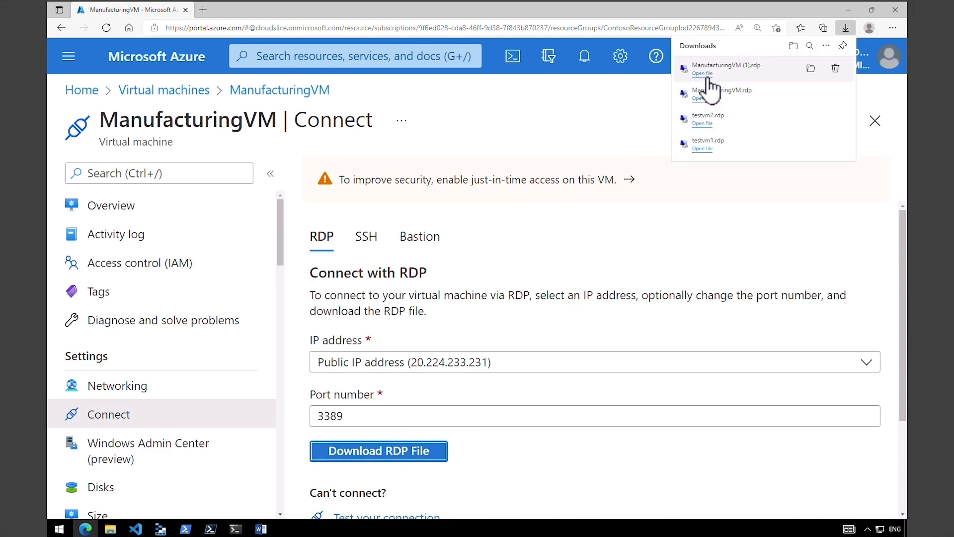
- Open the RDP file, accept the publisher warning, and sign in with the VM's username and password
left_click(705, 74)
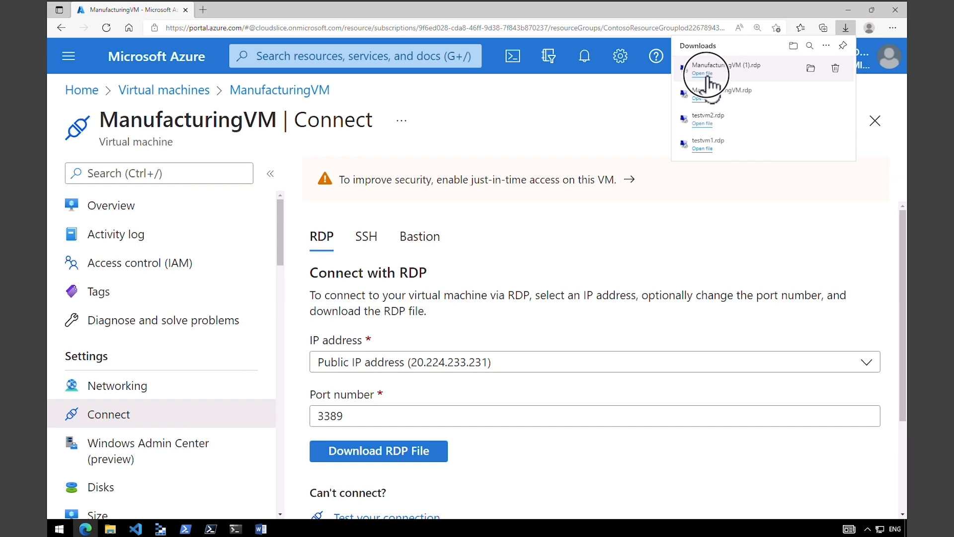
left_click(555, 318)
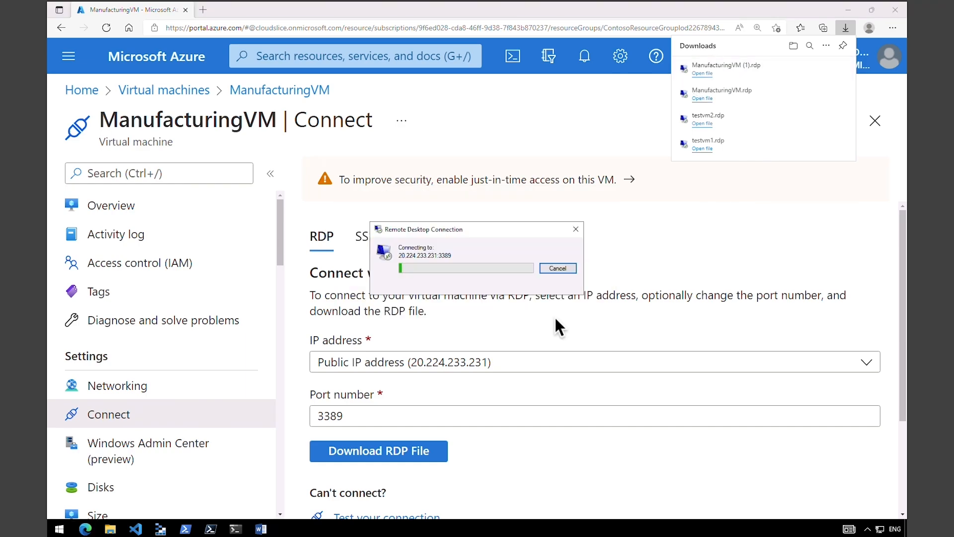
key("Tab")
key("ctrl+v")
left_click(440, 320)
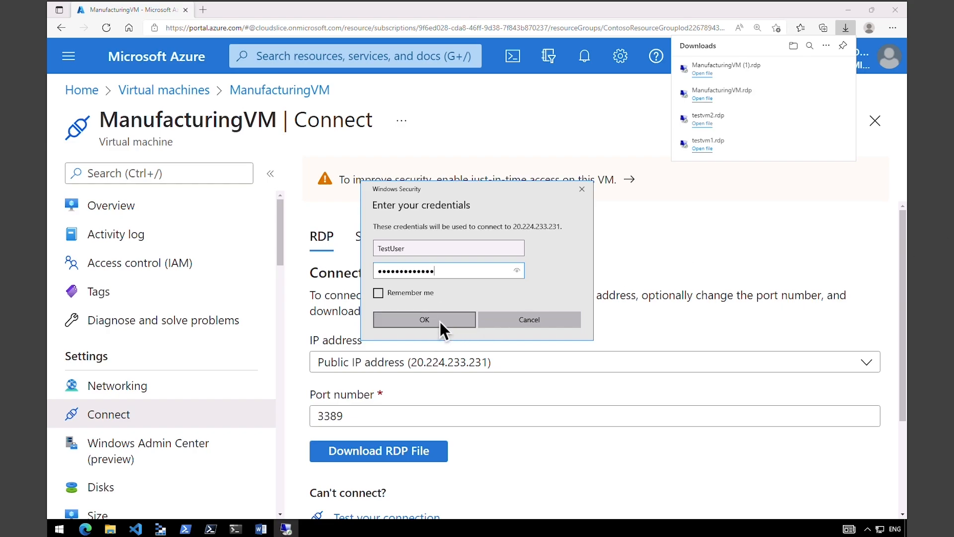
left_click(440, 321)
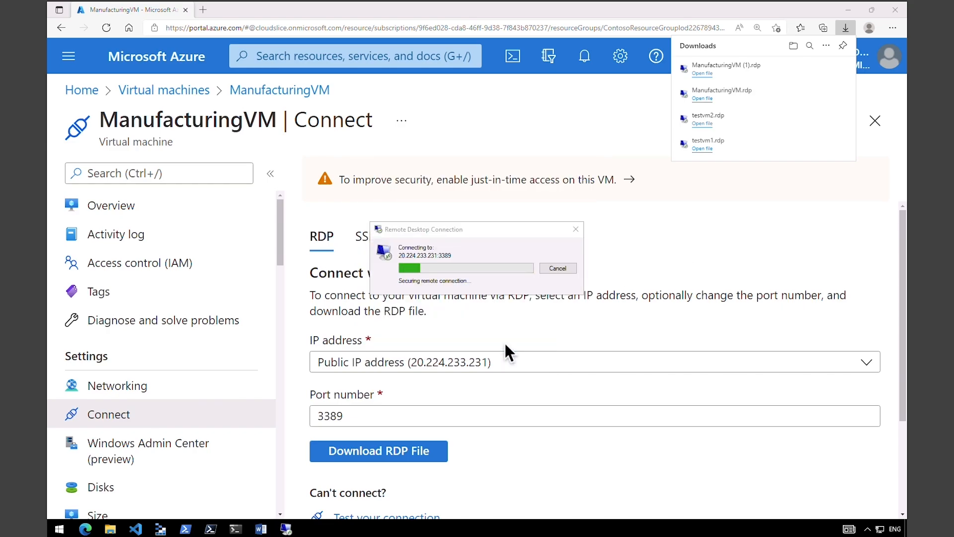
- Run ipconfig in an administrator PowerShell on ManufacturingVM, showing IPv4 address 10.30.10.4
right_click(58, 529)
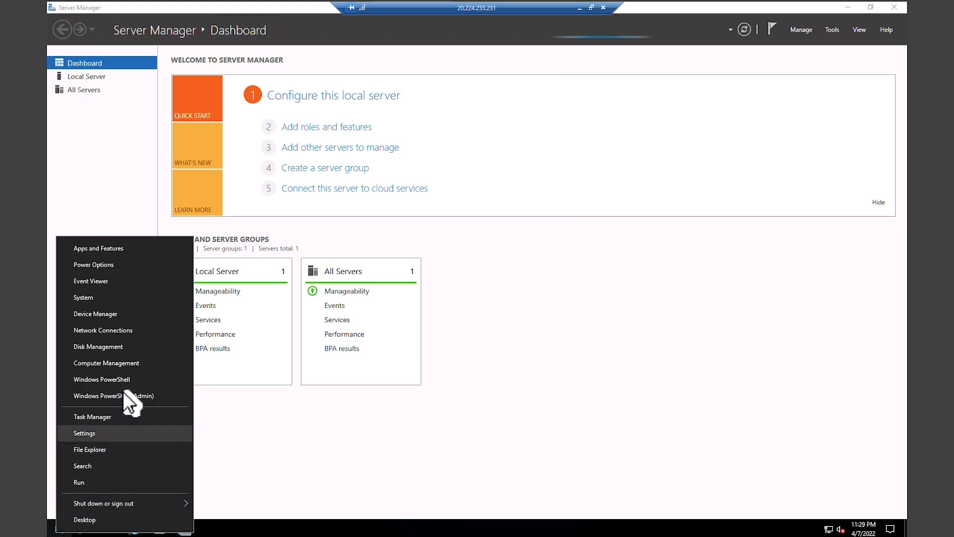
left_click(132, 381)
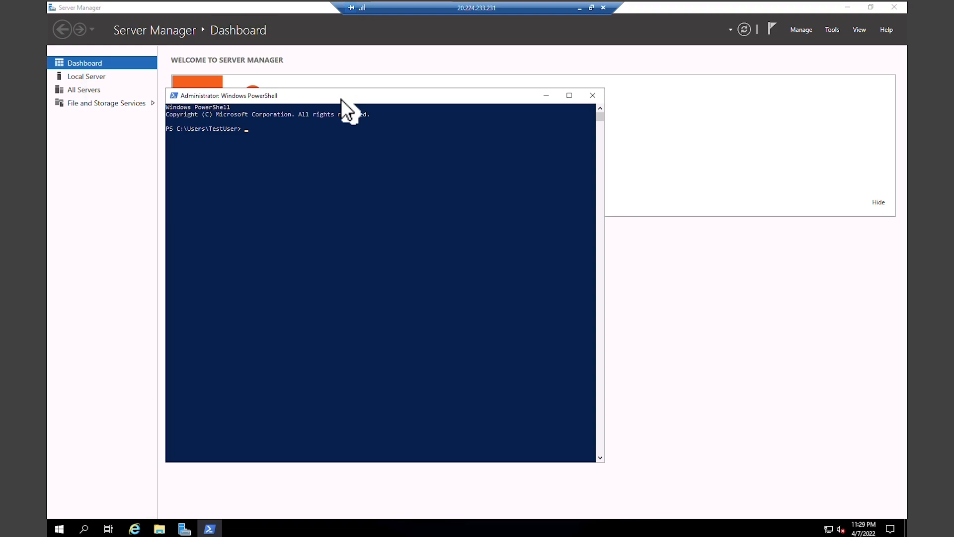
type("ipconfig")
key("Return")
left_click_drag(303, 193, 346, 196)
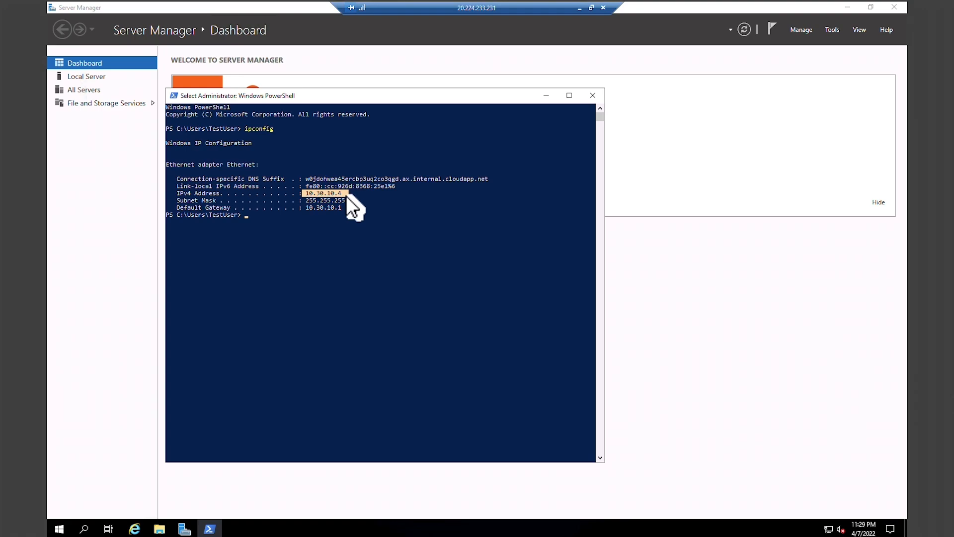
- Restore the Remote Desktop session to a window and resize it
double_click(480, 8)
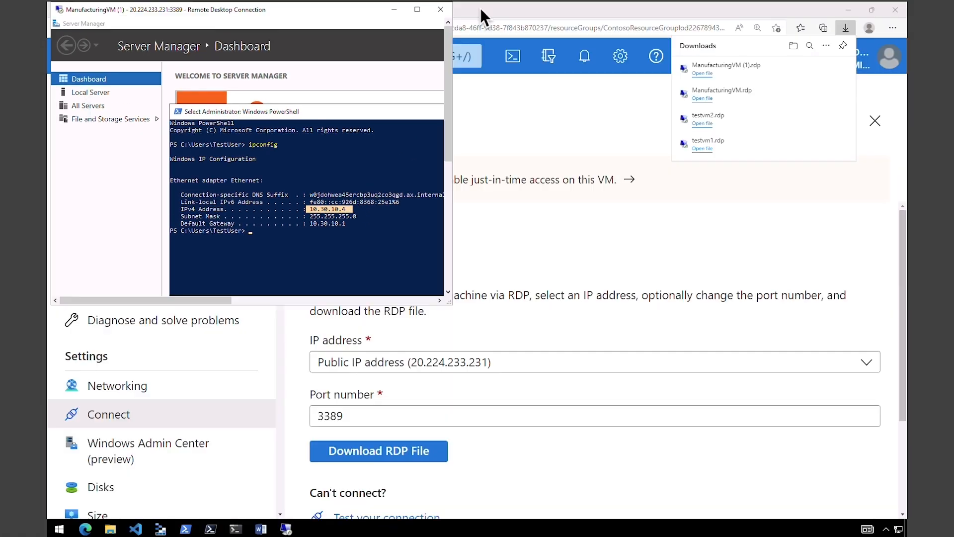
left_click_drag(452, 303, 564, 379)
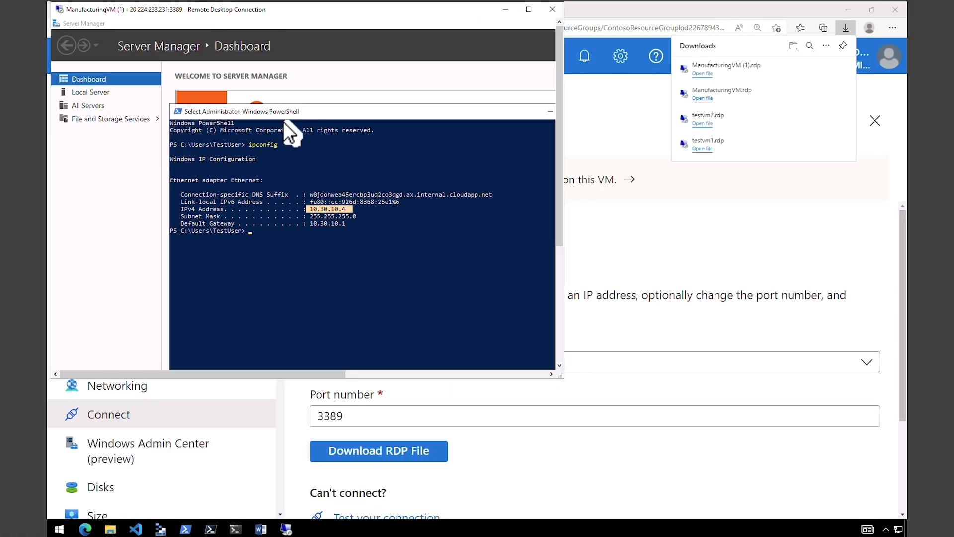
left_click_drag(254, 105, 166, 46)
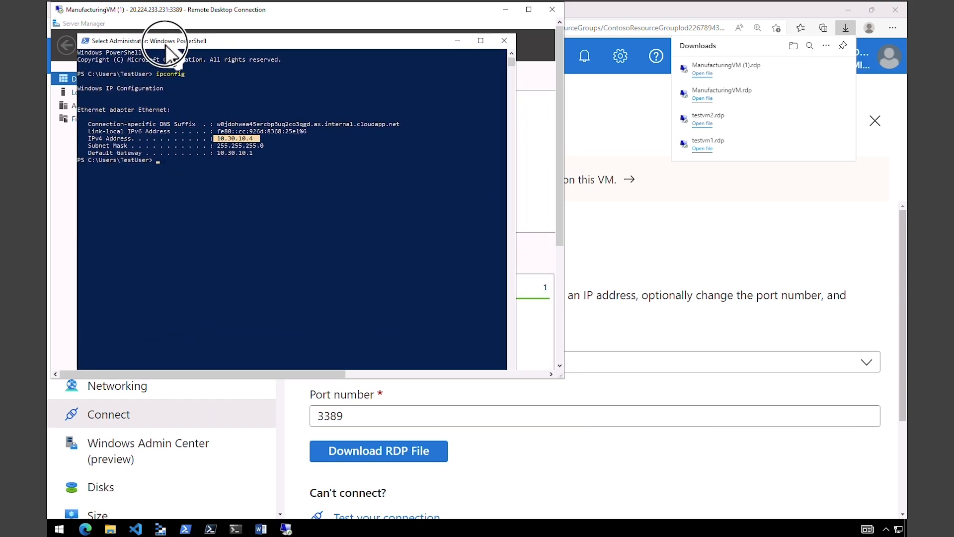
- Download testvm1's RDP file from the portal and open it to connect
left_click(429, 492)
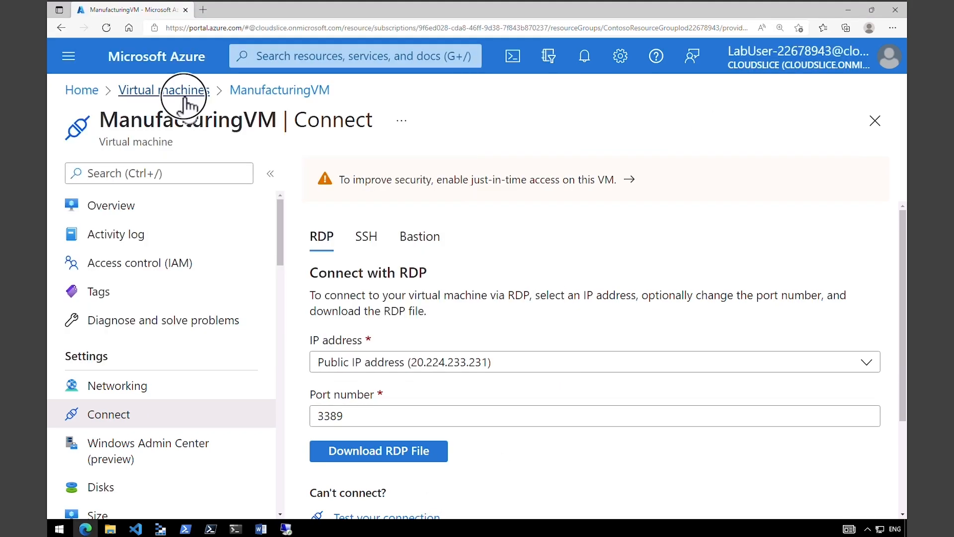
left_click(183, 95)
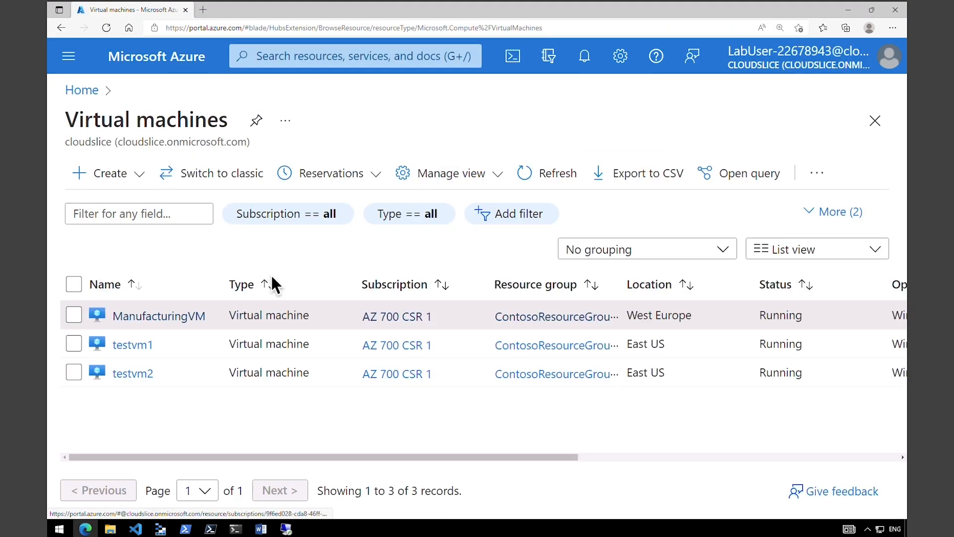
left_click(139, 348)
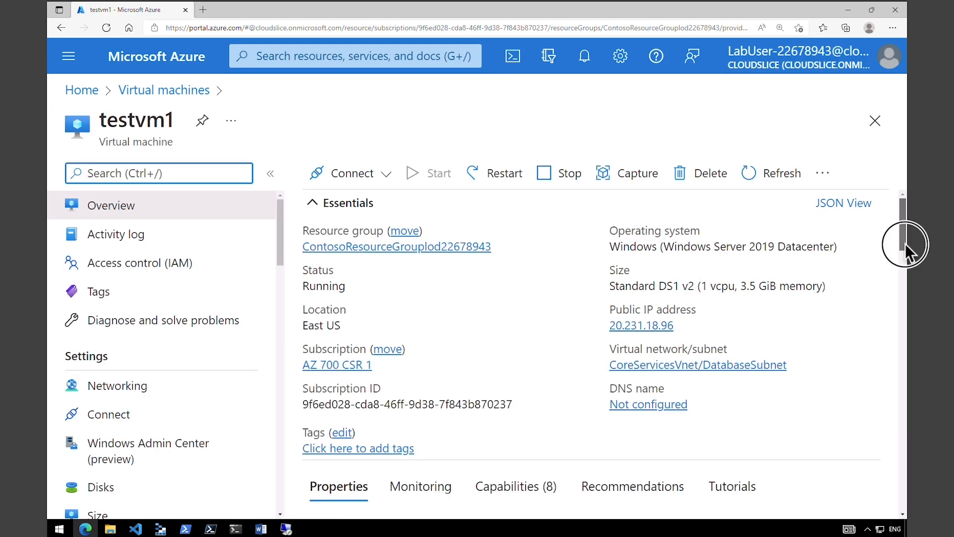
left_click_drag(905, 244, 907, 252)
left_click(358, 175)
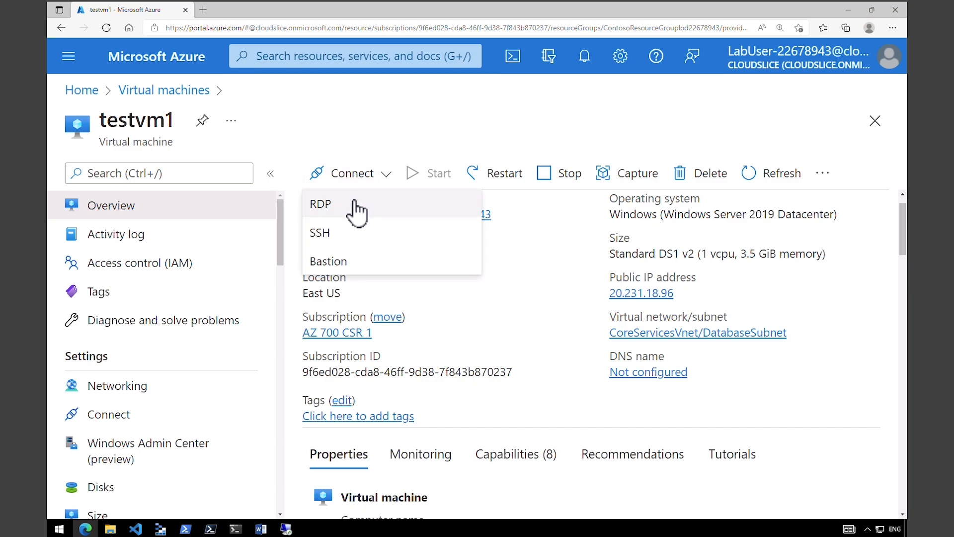
left_click(354, 204)
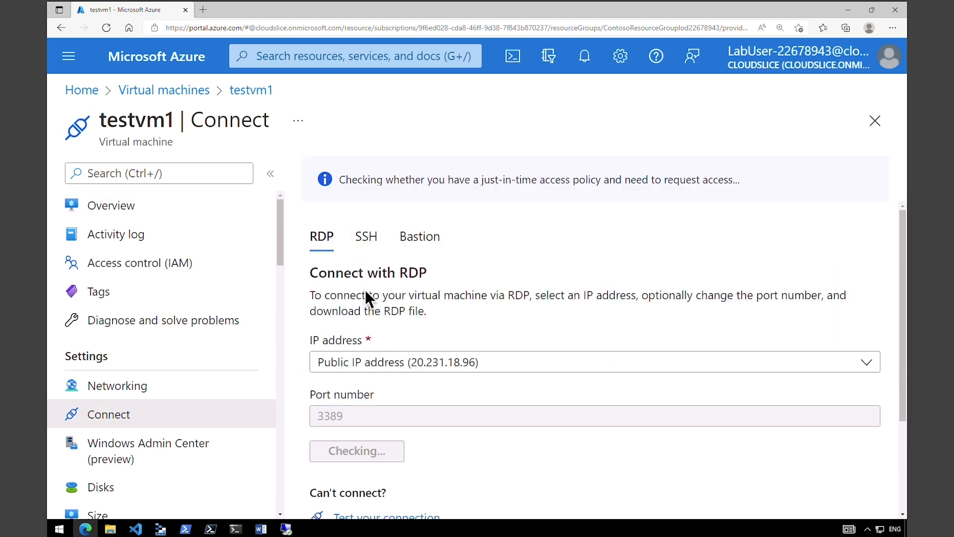
left_click(391, 451)
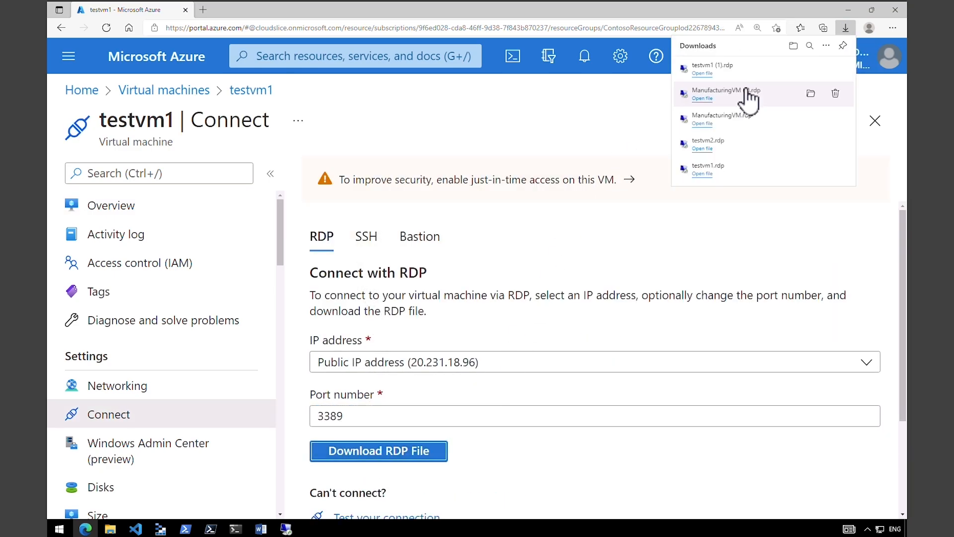
left_click(702, 73)
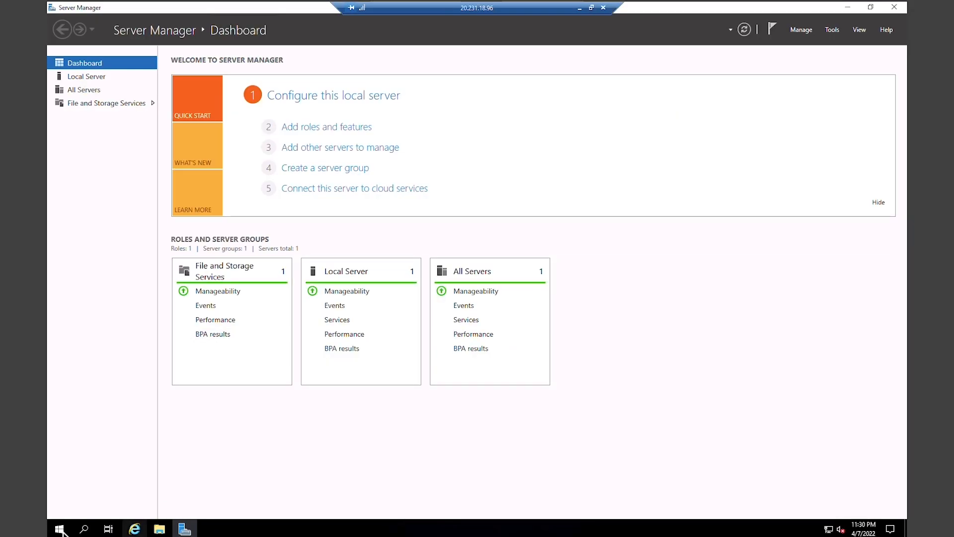
- On testvm1, run ipconfig in an administrator PowerShell showing 10.20.20.4, then tile its window beside ManufacturingVM
right_click(59, 529)
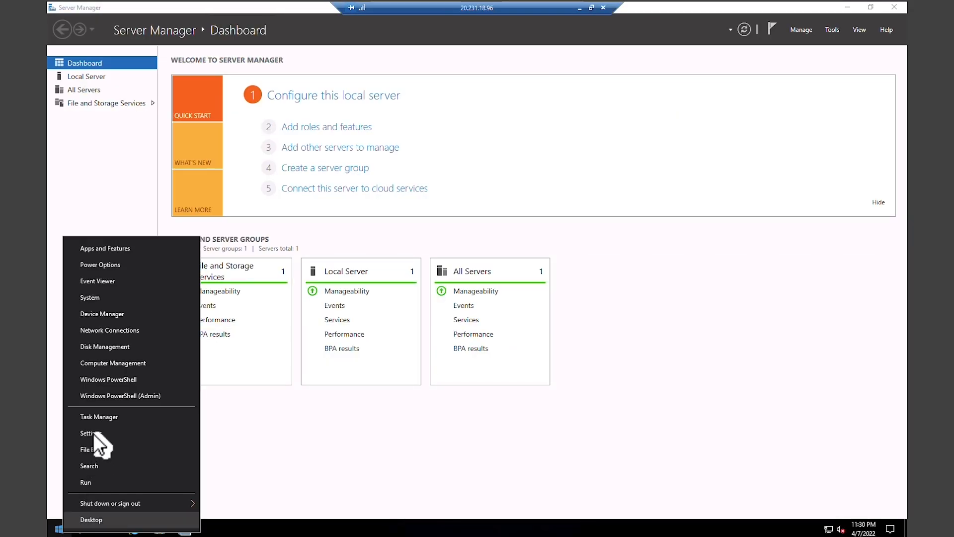
left_click(110, 379)
type("i")
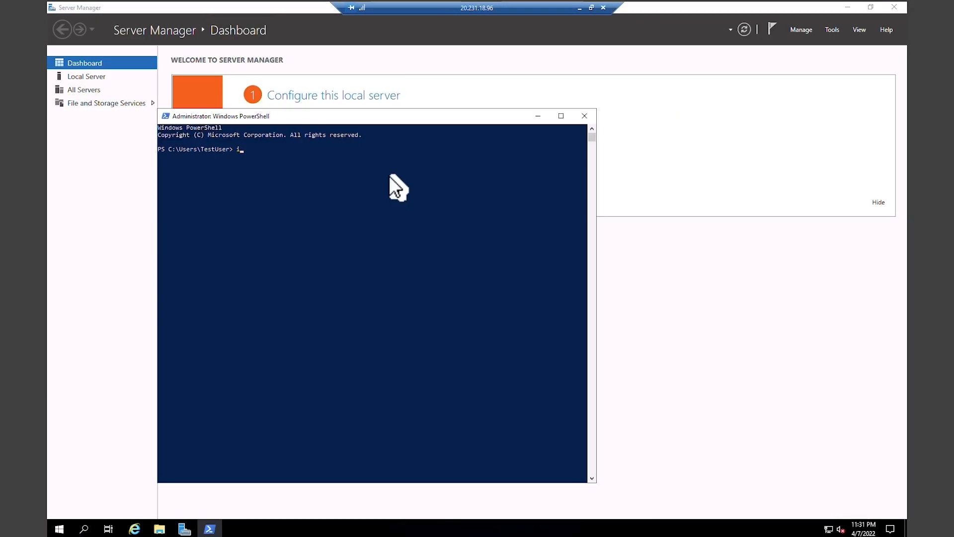
type("pconfig")
key("Return")
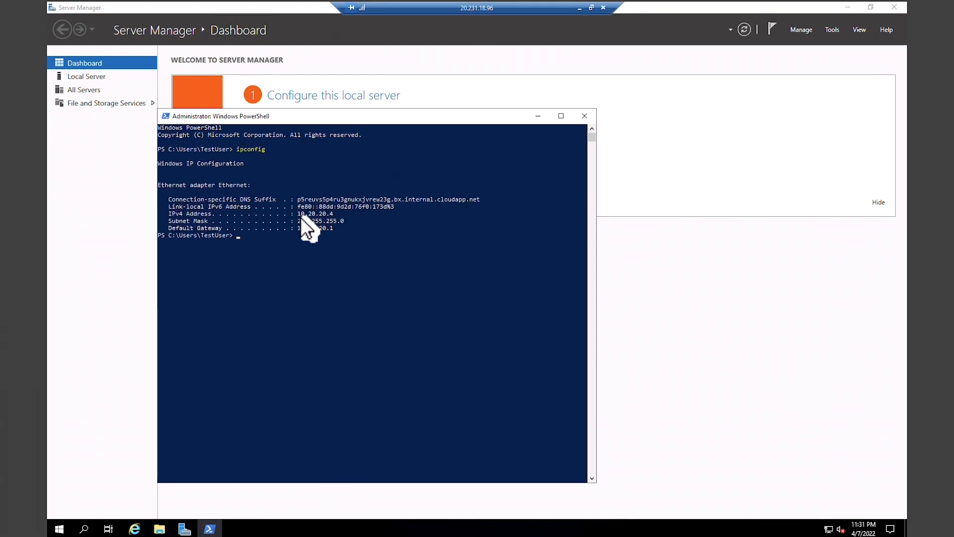
left_click_drag(295, 214, 334, 215)
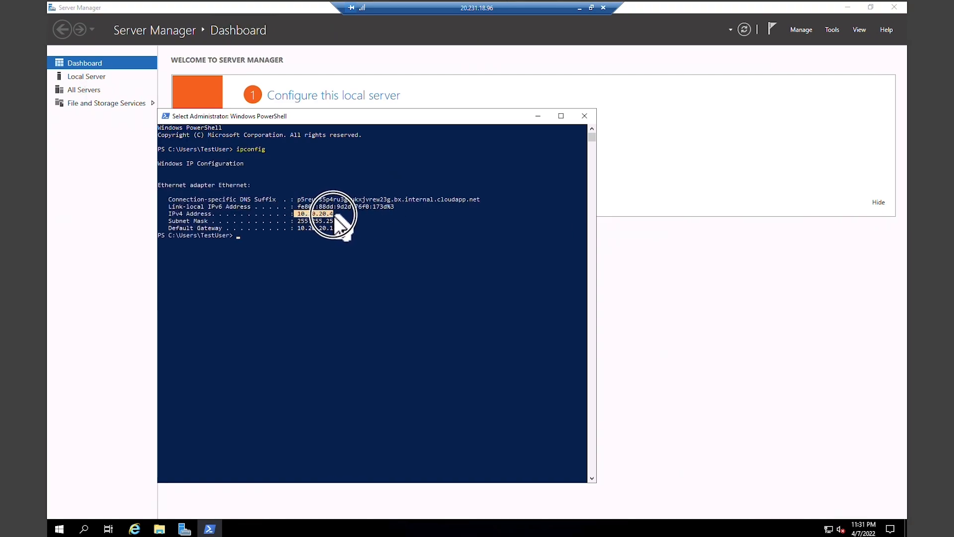
double_click(492, 8)
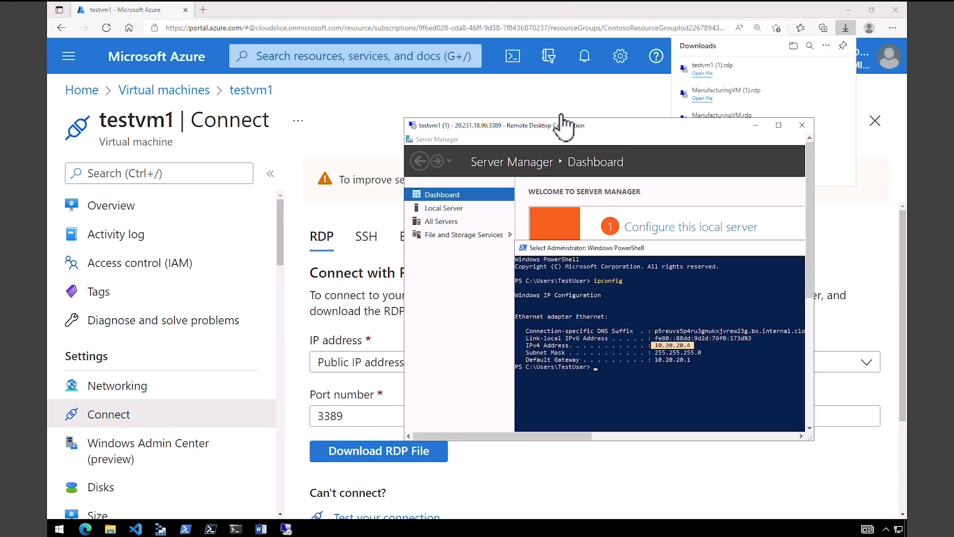
left_click_drag(564, 132, 643, 124)
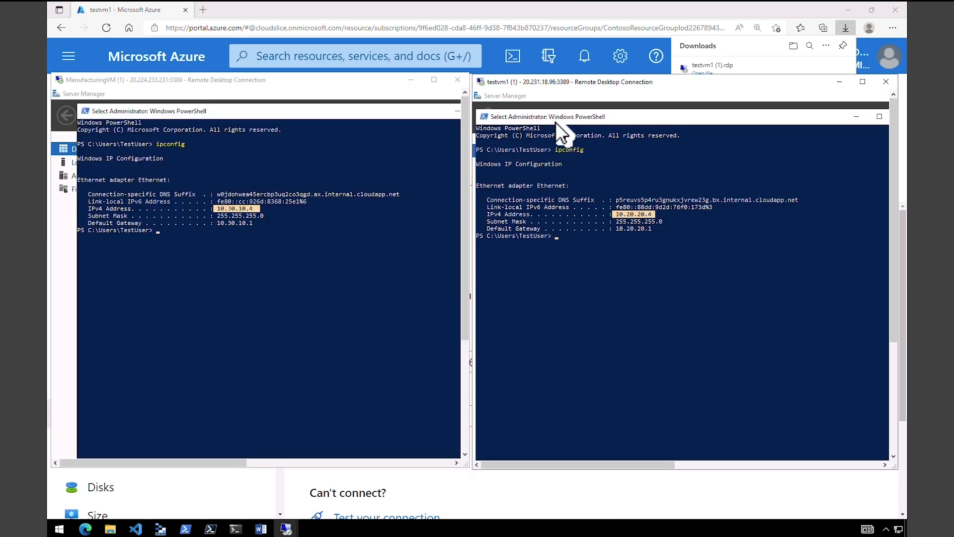
left_click_drag(348, 79, 346, 81)
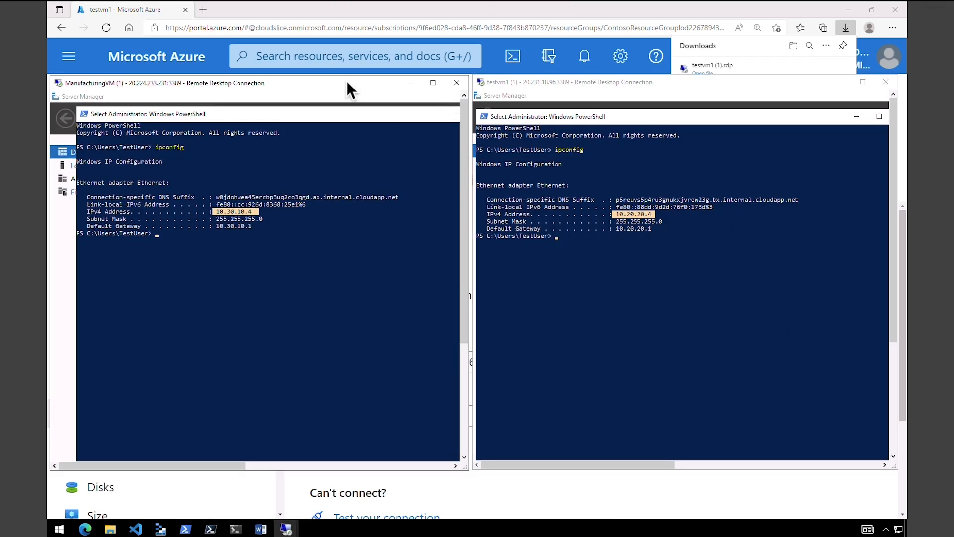
left_click(523, 80)
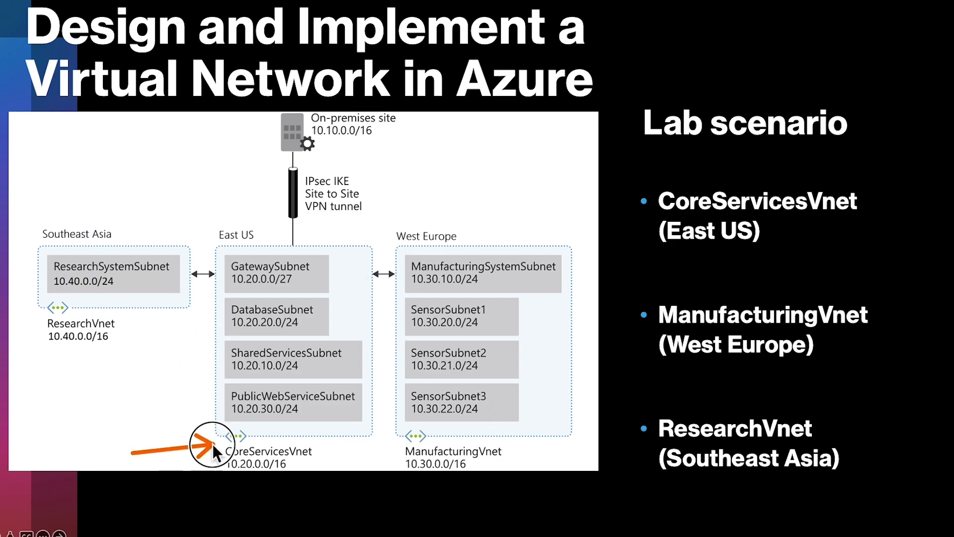
- Circle GatewaySubnet and ManufacturingSystemSubnet on the lab diagram, then erase the ink
left_click_drag(216, 295, 235, 211)
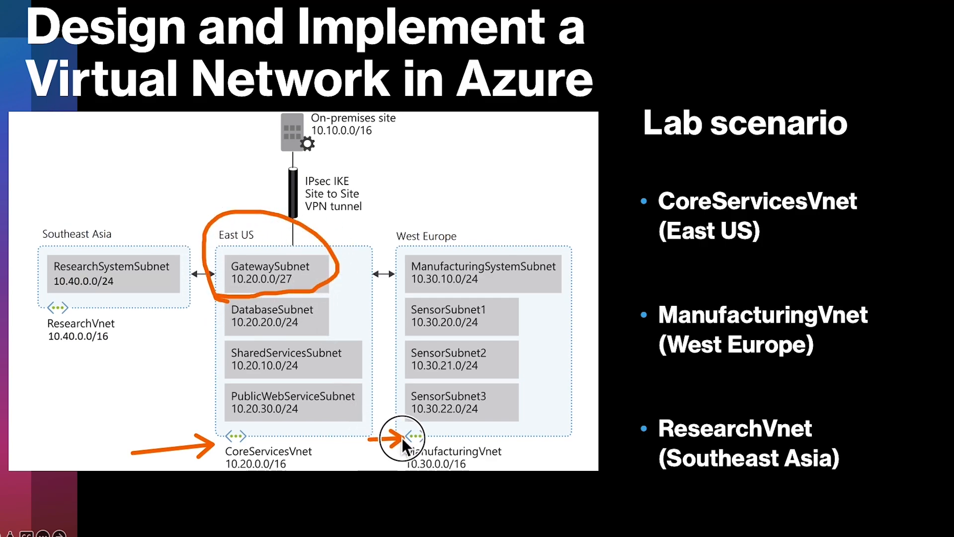
mouse_move(409, 299)
left_mouse_down()
mouse_move(550, 228)
mouse_move(382, 272)
left_mouse_up()
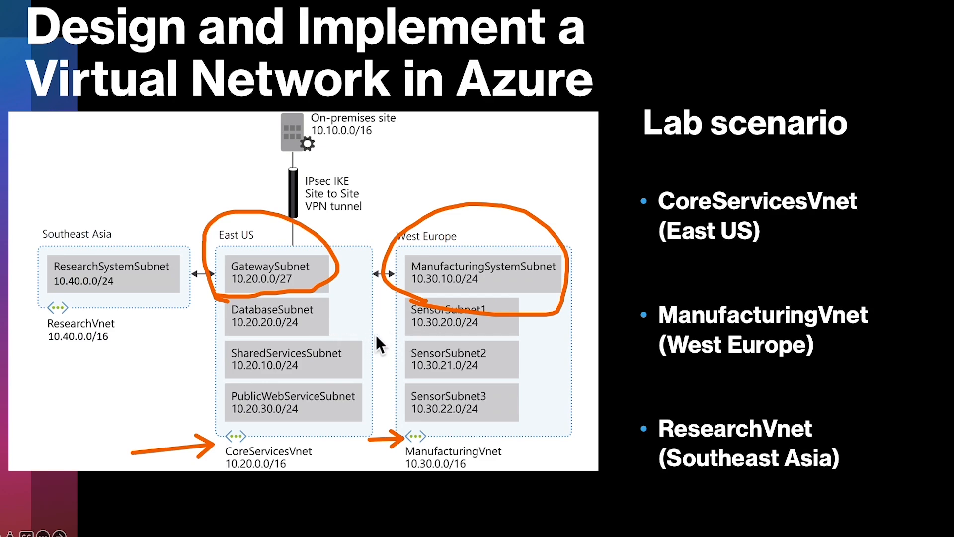
key("e")
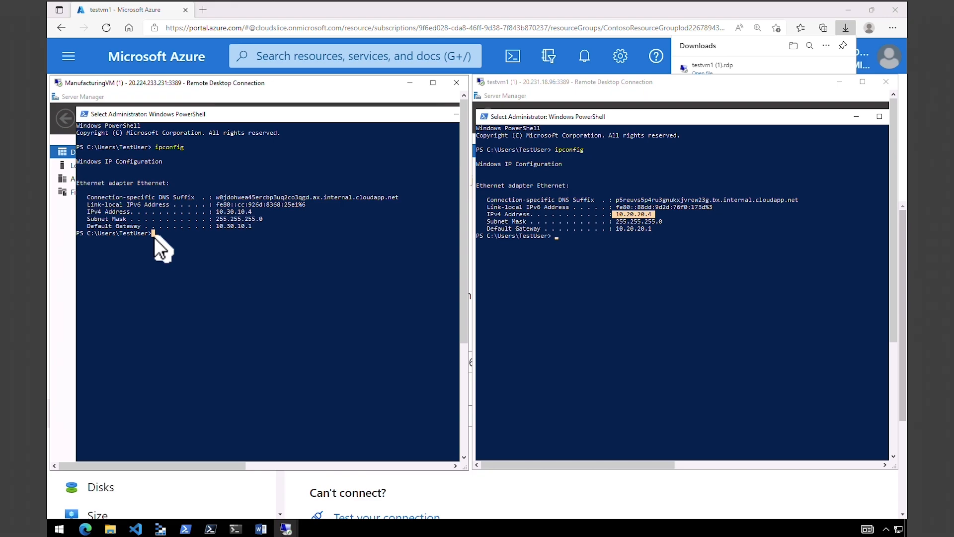
- Run Test-NetConnection 10.20.0.4 -port 3389 on ManufacturingVM (fails), then enter test-netconnection 10.30.10.4 -port 3389 on testvm1
right_click(156, 237)
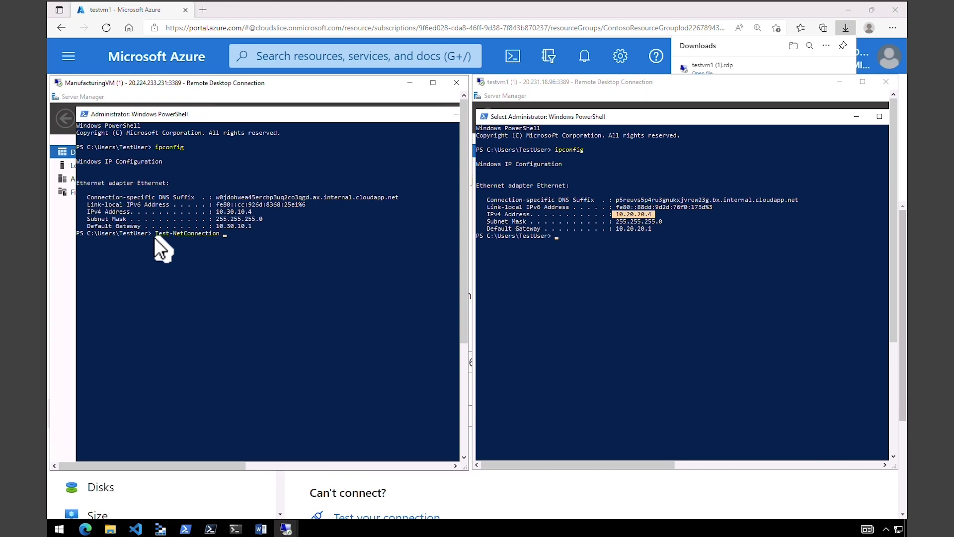
type("10.20.0.4 -port 3389")
key("Return")
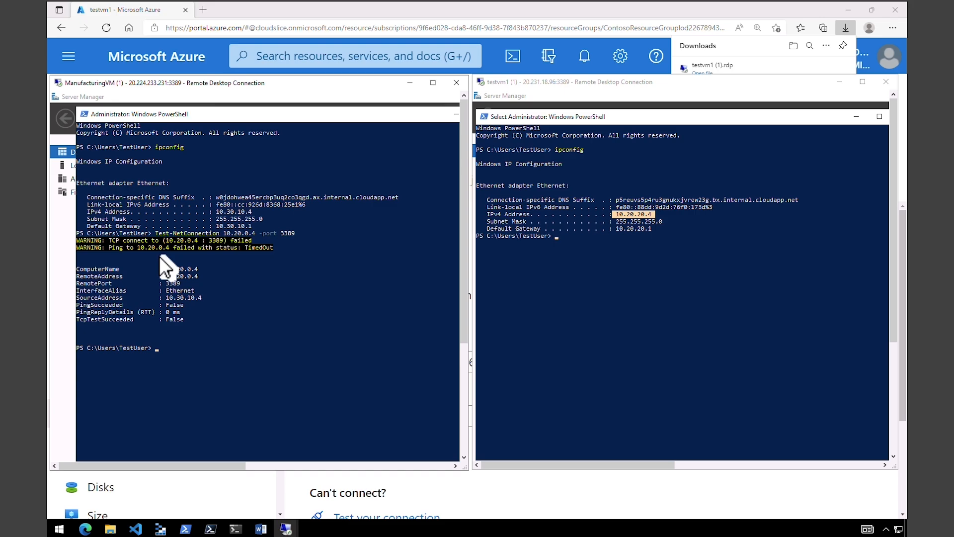
left_click(565, 243)
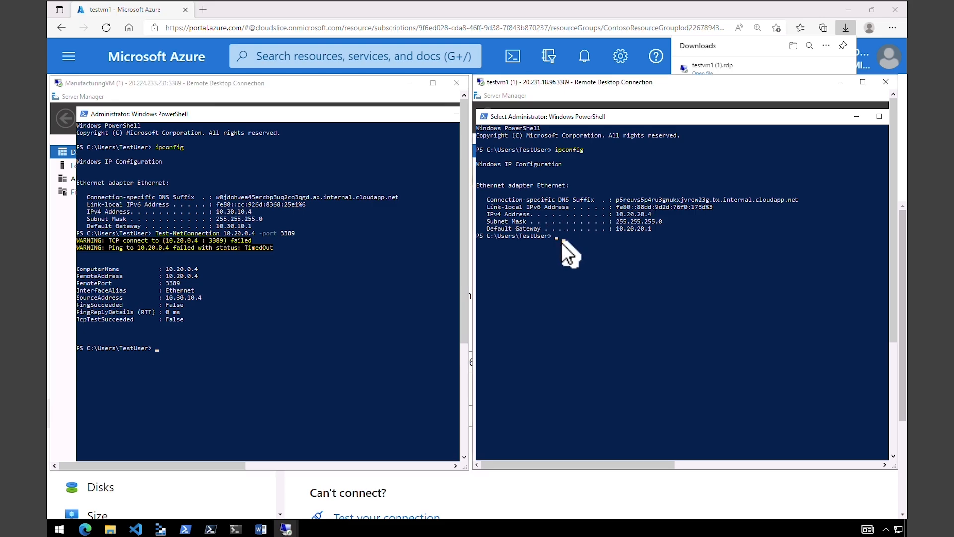
type("test-netconnection ")
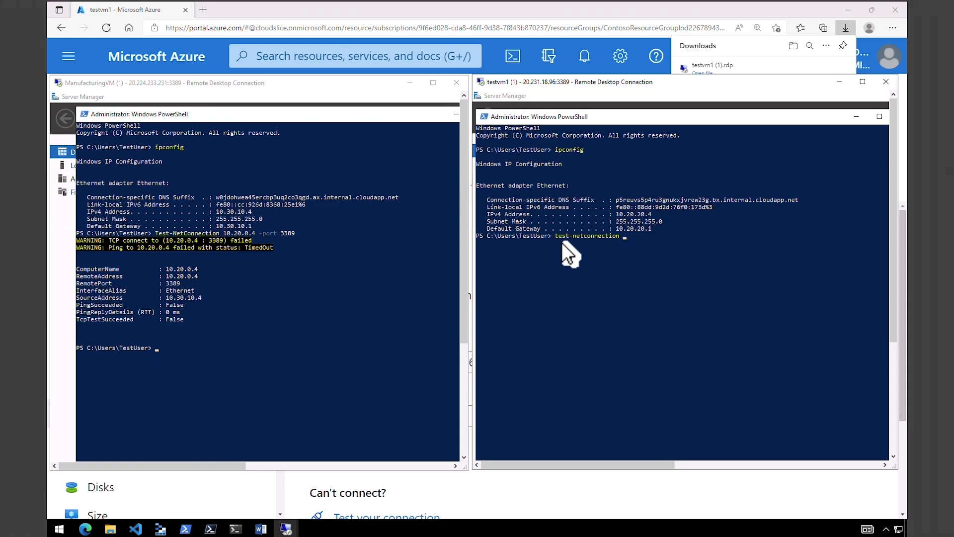
type("10.30.10.4 -port 3389")
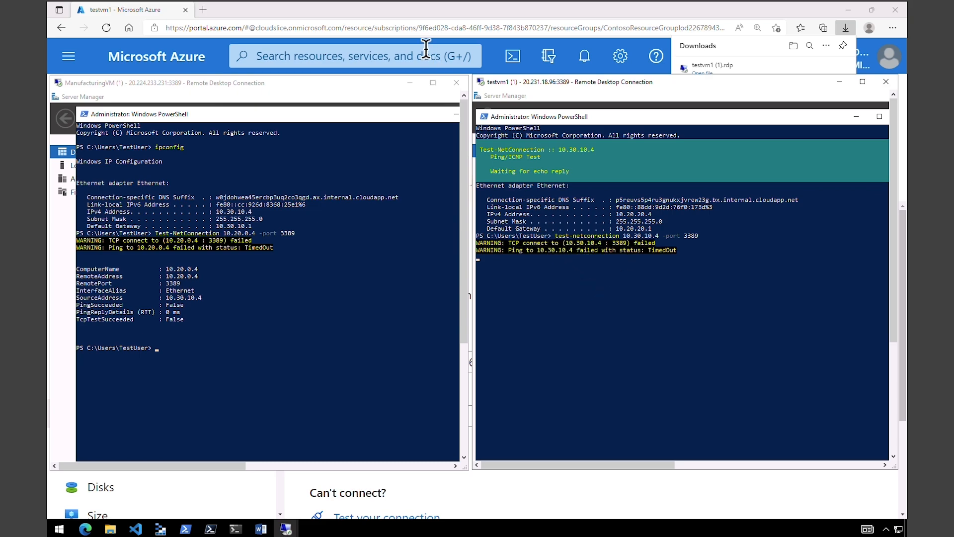
- Open CoreServicesVnet's Peerings, add a peering, and name it CoreServicesVnet-to-ManufacturingVnet
left_click(368, 10)
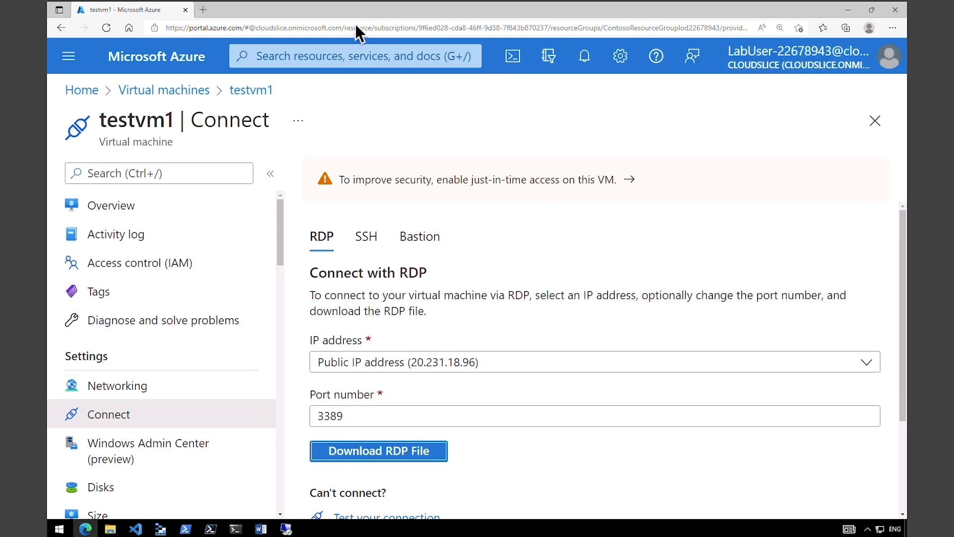
left_click(92, 94)
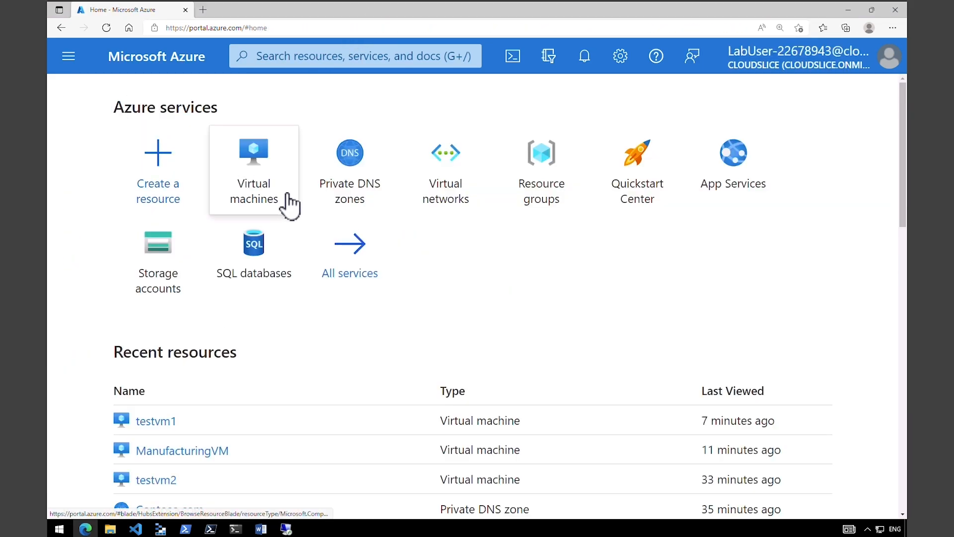
left_click(457, 206)
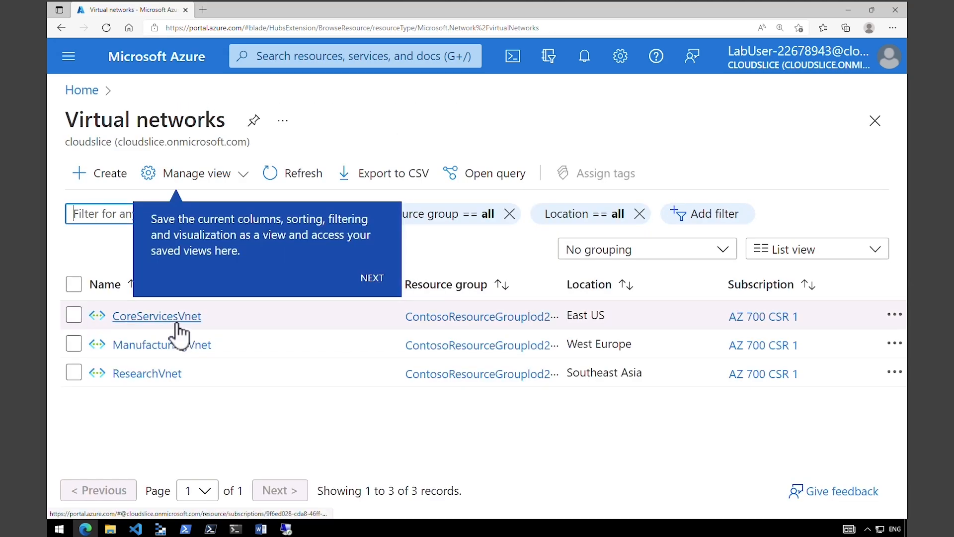
left_click(175, 320)
double_click(111, 361)
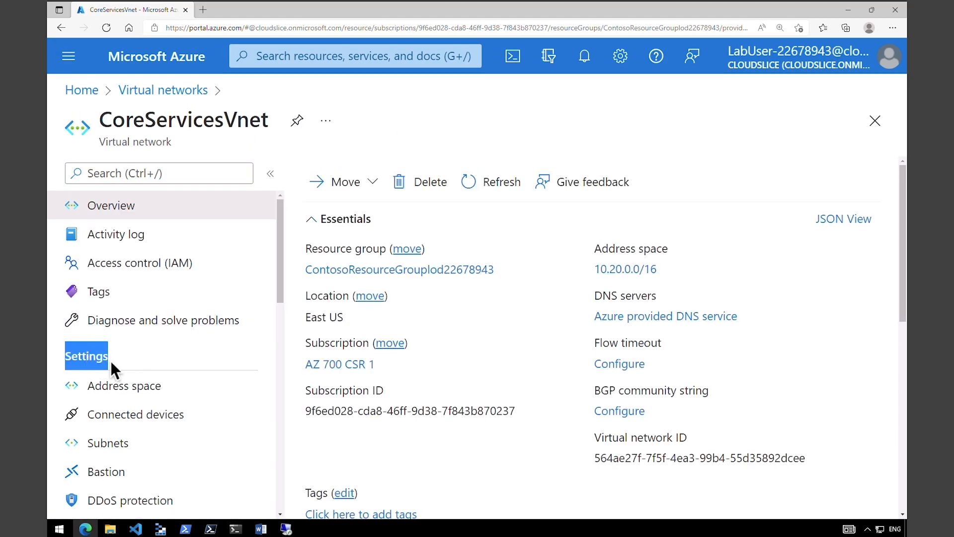
scroll(279, 298, "down", 5)
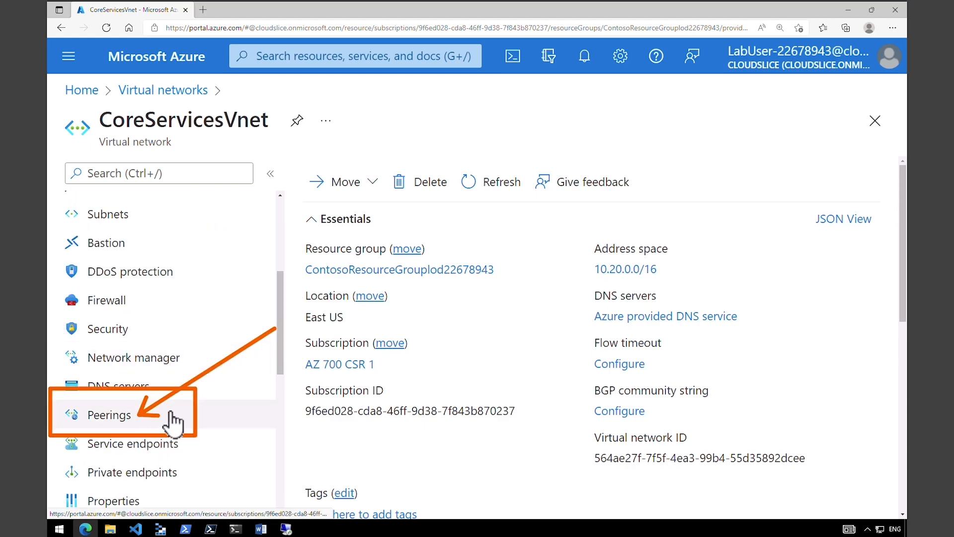
left_click(114, 426)
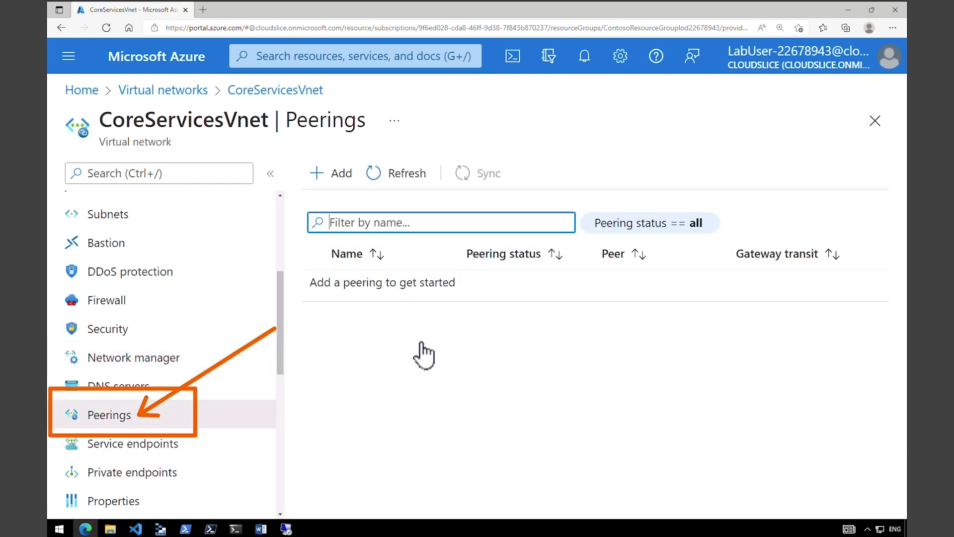
left_click(334, 178)
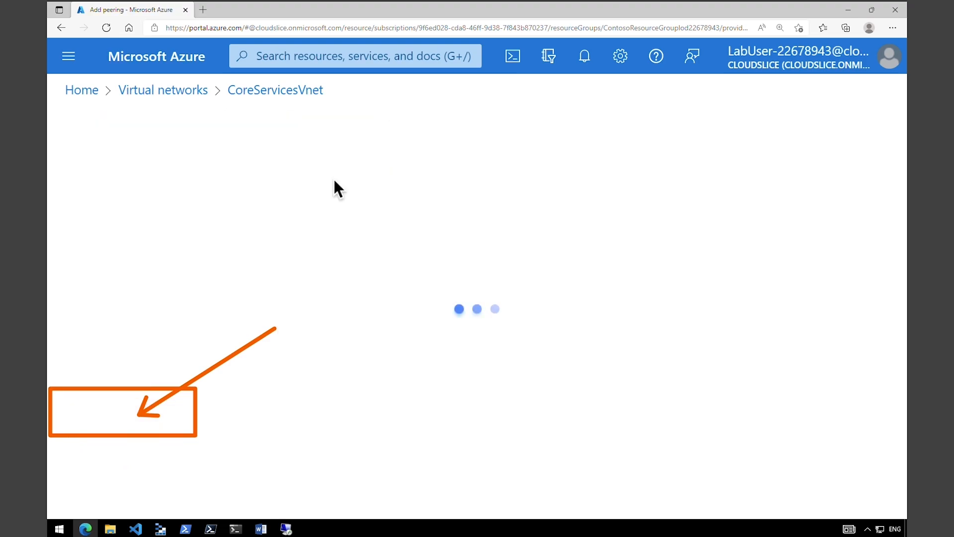
type("CoreServicesVnet-to-ManufacturingVnet")
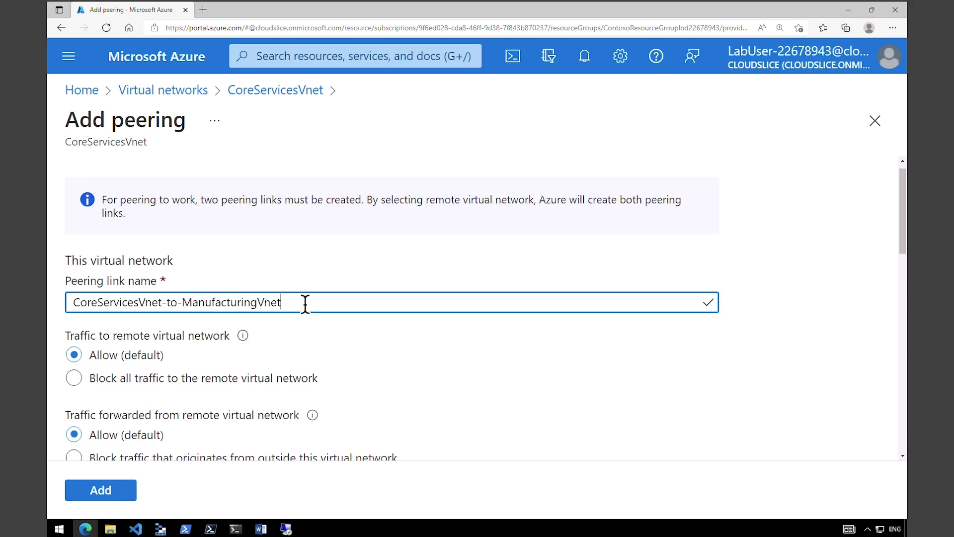
- Review this network's peering options, keeping remote and forwarded traffic set to Allow
left_click_drag(98, 302, 296, 301)
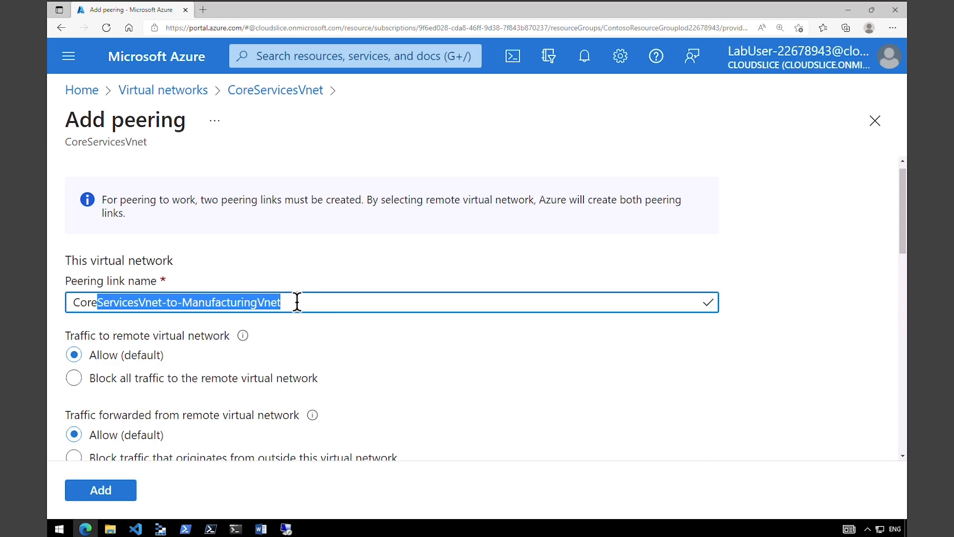
left_click_drag(84, 335, 204, 338)
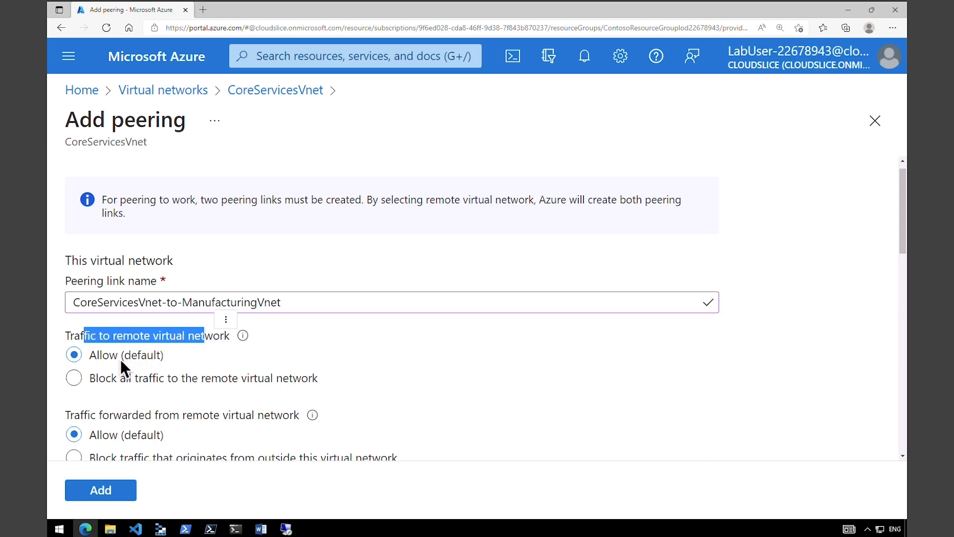
left_click_drag(100, 355, 154, 356)
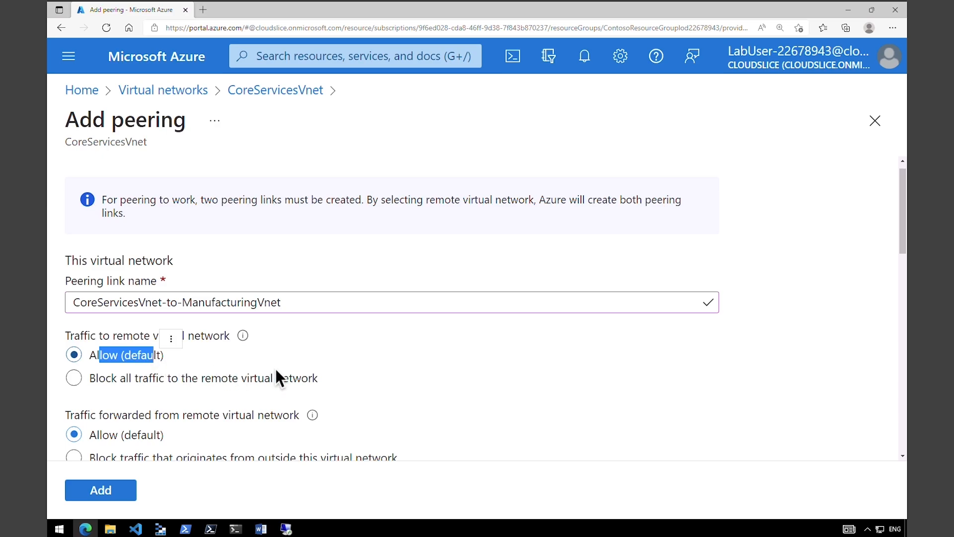
scroll(804, 271, "down", 3)
left_click_drag(110, 275, 248, 275)
left_click(110, 295)
left_click_drag(105, 295, 157, 296)
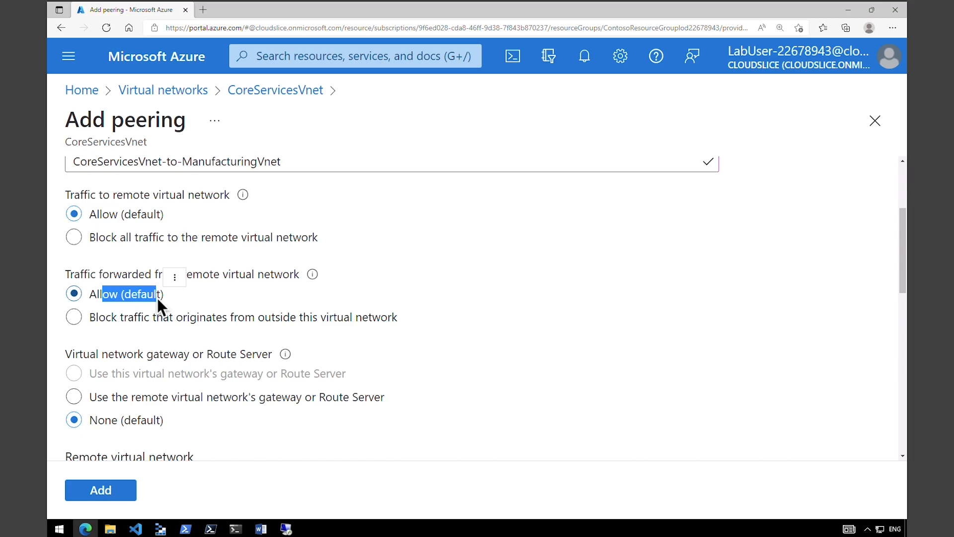
left_click_drag(103, 356, 190, 350)
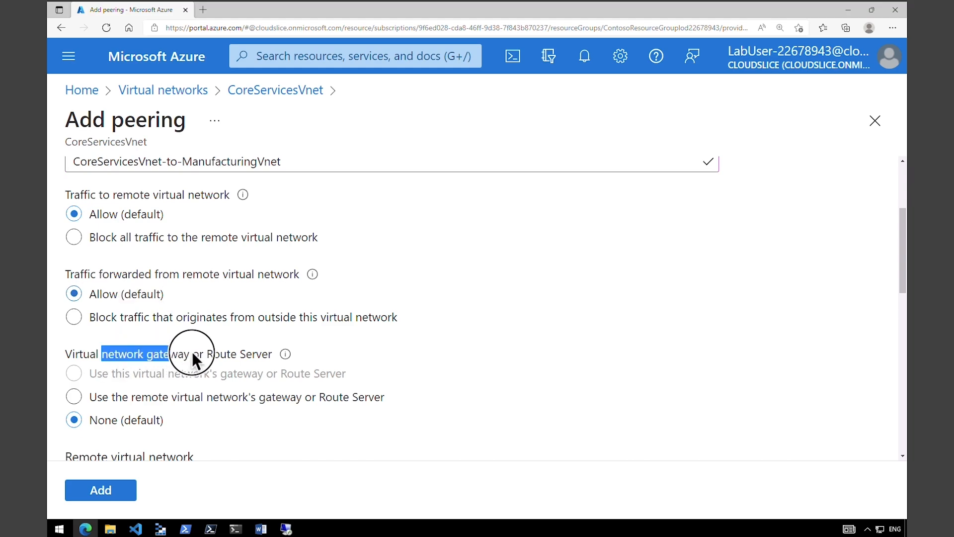
left_click_drag(103, 422, 183, 450)
scroll(68, 313, "up", 3)
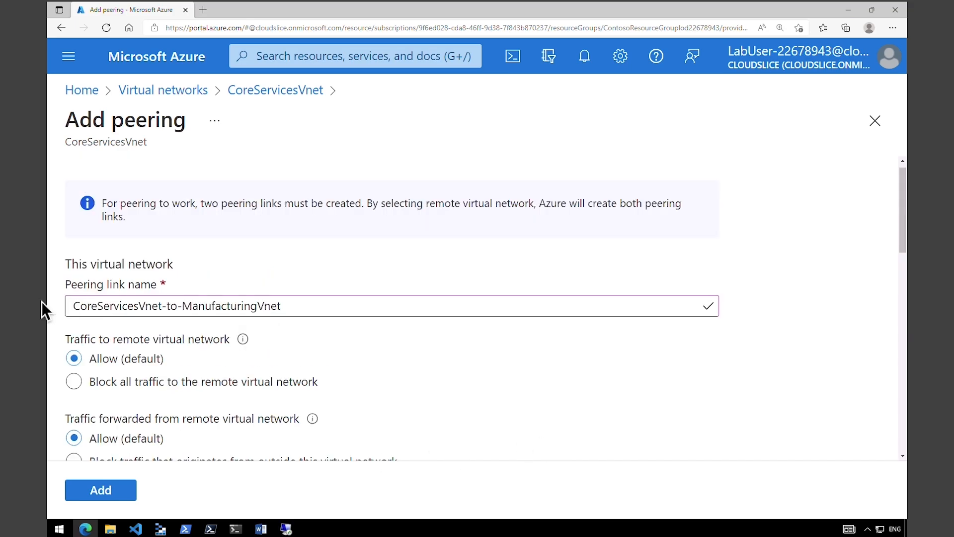
- Enter ManufacturingVnet-to-CoreServicesVnet as the remote peering link name, keeping Resource manager
left_click_drag(62, 263, 179, 264)
left_click_drag(904, 240, 844, 341)
triple_click(64, 241)
mouse_move(56, 222)
left_mouse_down()
mouse_move(100, 245)
mouse_move(220, 253)
left_mouse_up()
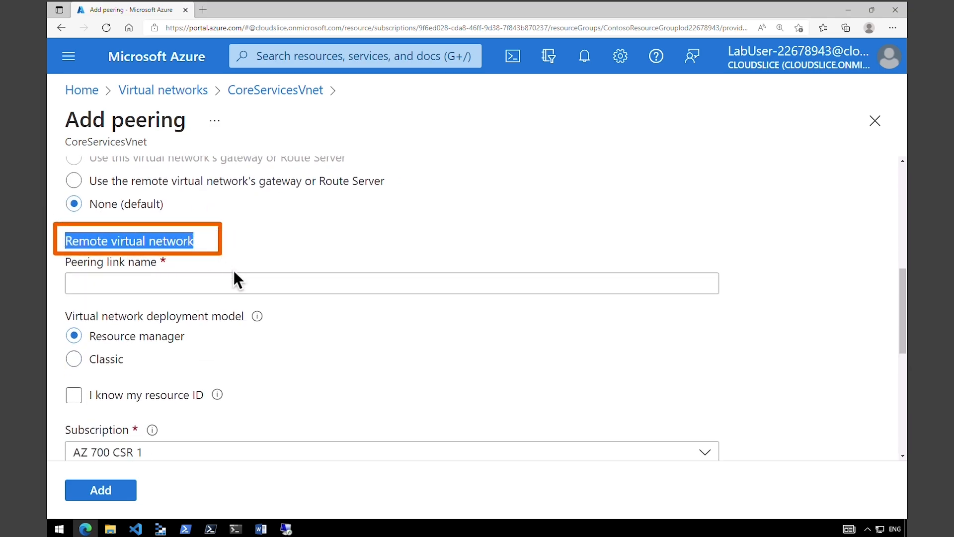
left_click(219, 283)
type("ManufacturingVnet-to-CoreServicesVnet")
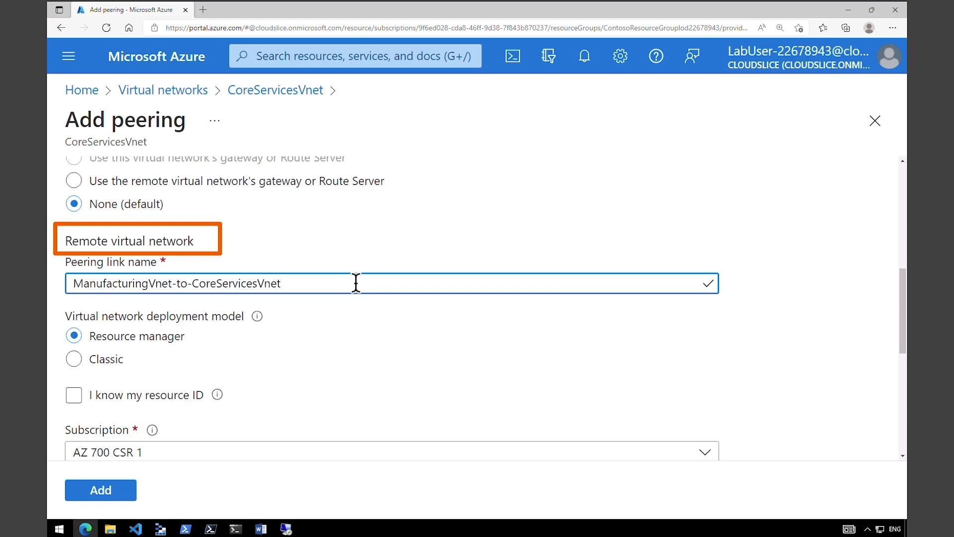
left_click_drag(92, 317, 186, 342)
left_click(187, 341)
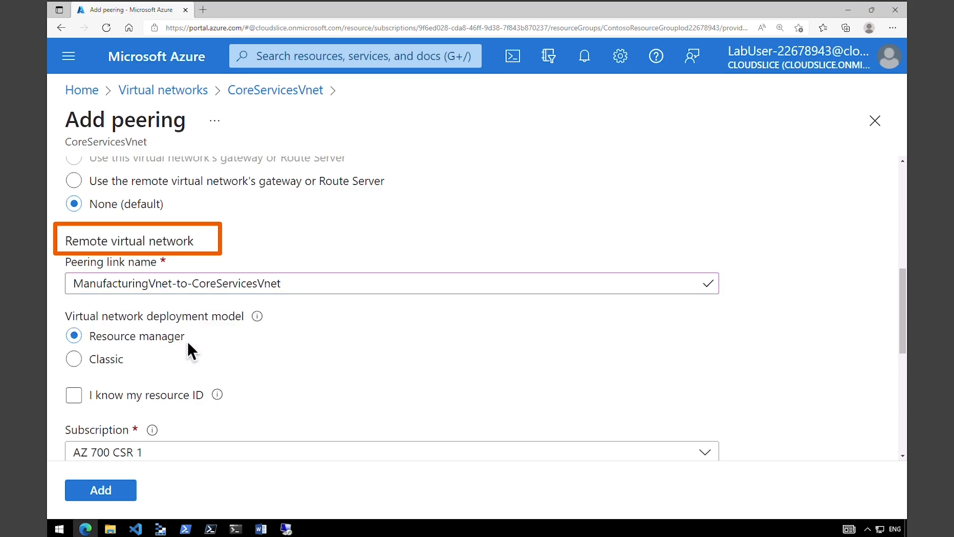
scroll(195, 338, "down", 5)
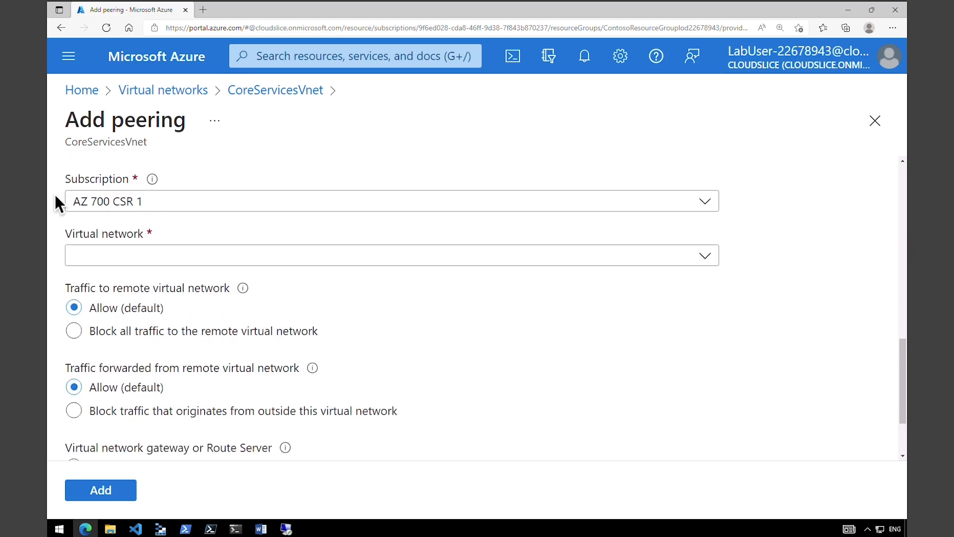
- Select ManufacturingVnet as the remote virtual network and add the peering with default settings
left_click(161, 258)
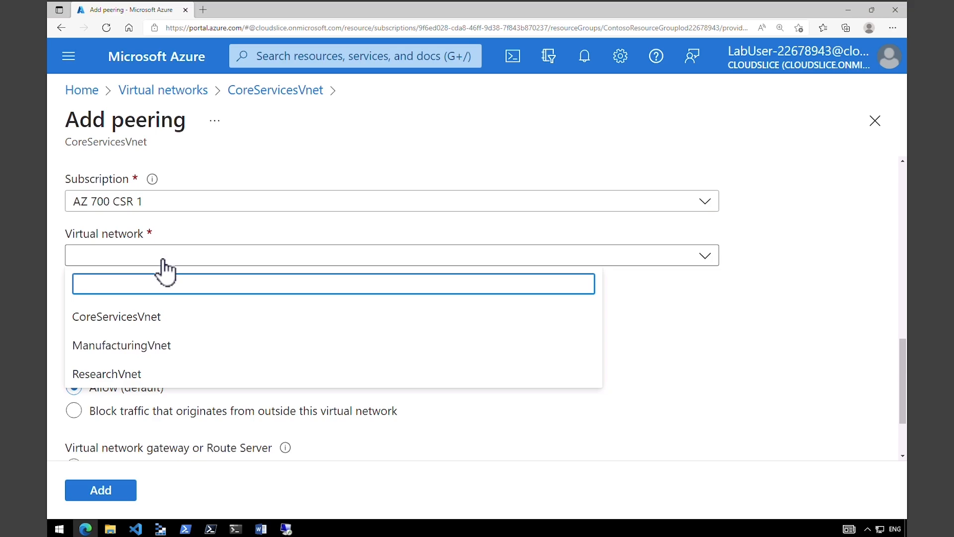
left_click(142, 345)
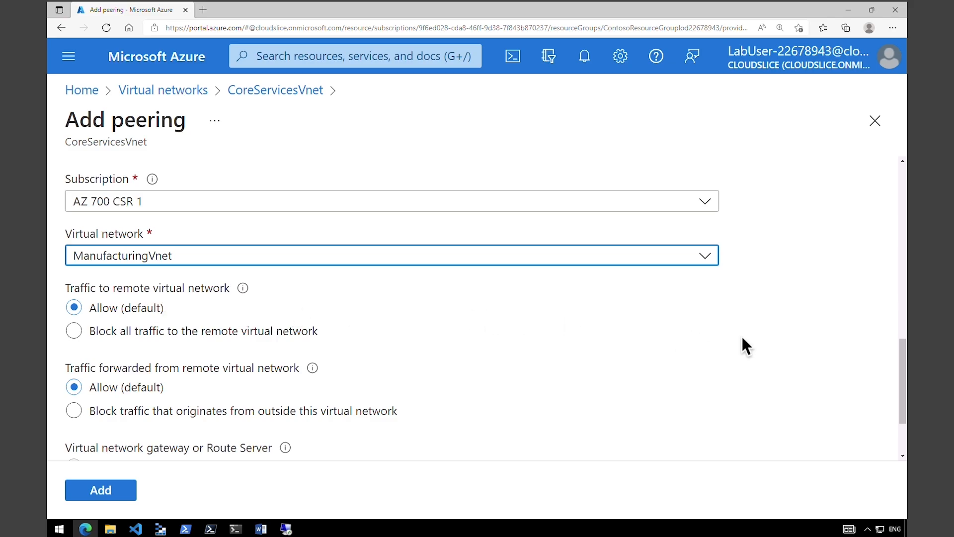
left_click_drag(901, 384, 911, 407)
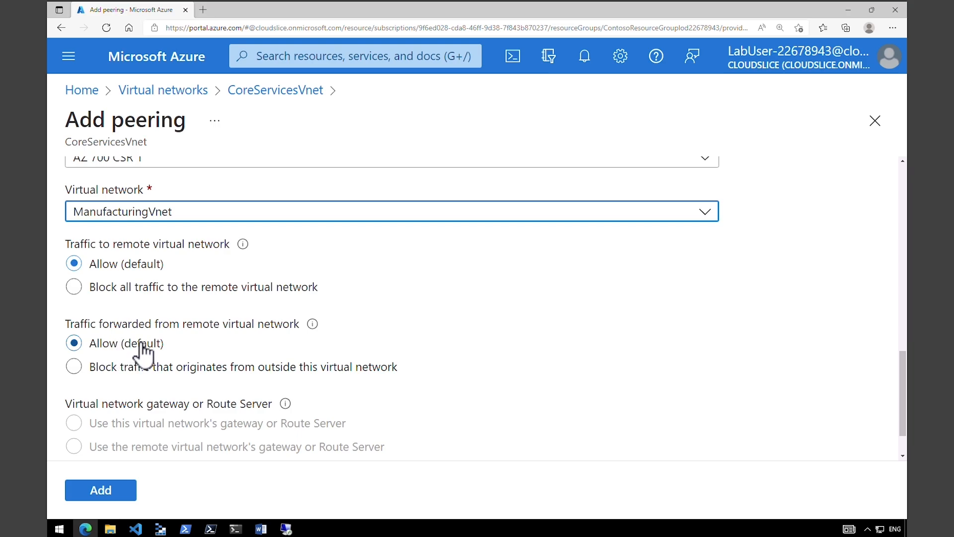
scroll(141, 351, "down", 1)
left_click_drag(100, 348, 272, 336)
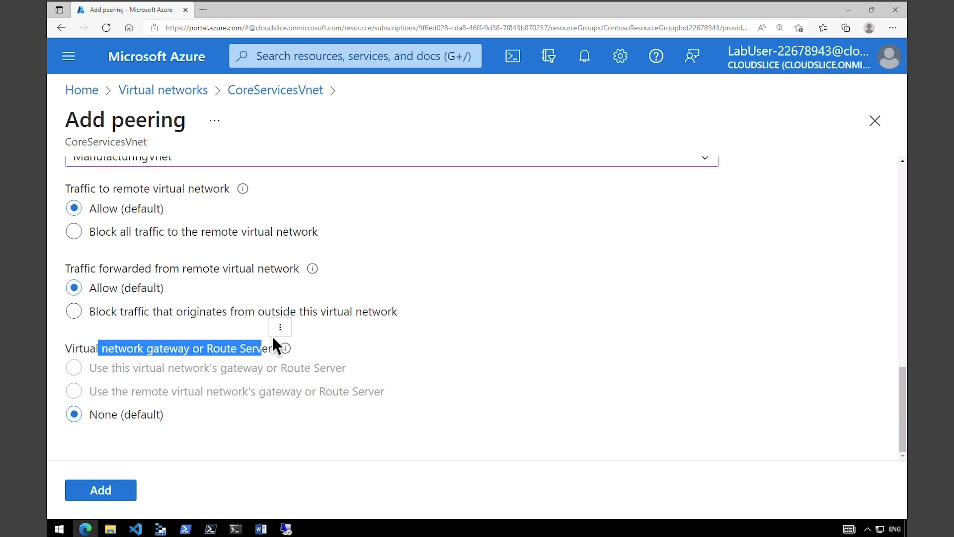
left_click(110, 492)
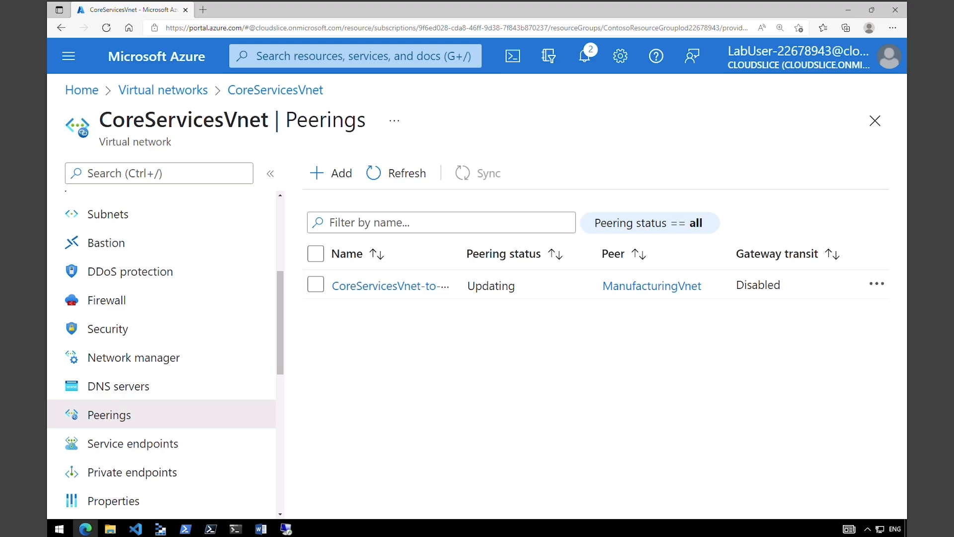
- Refresh CoreServicesVnet's peerings, where the new peering still shows Updating
left_click(405, 175)
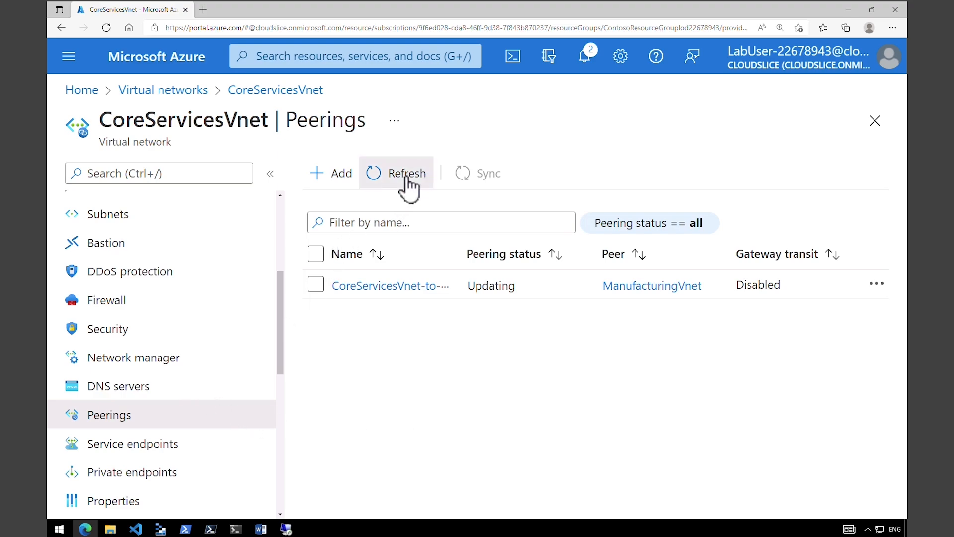
left_click_drag(101, 121, 275, 124)
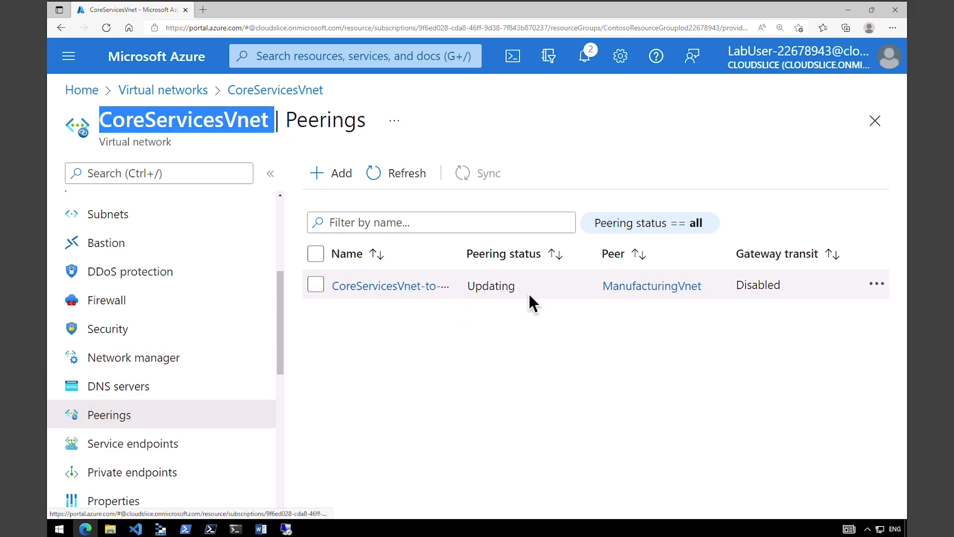
left_click_drag(478, 290, 517, 288)
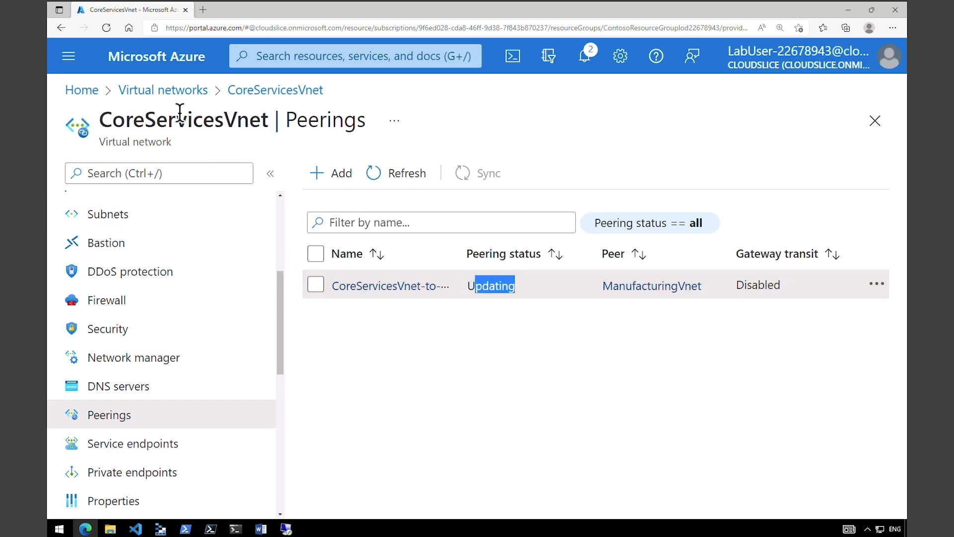
- Check ManufacturingVnet's peerings, where the peering shows Connected
left_click(181, 91)
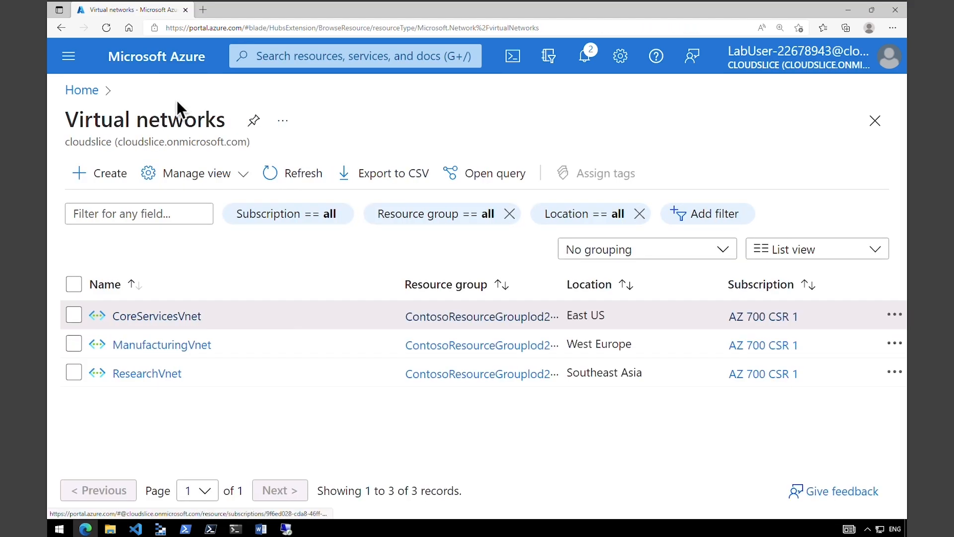
left_click(161, 345)
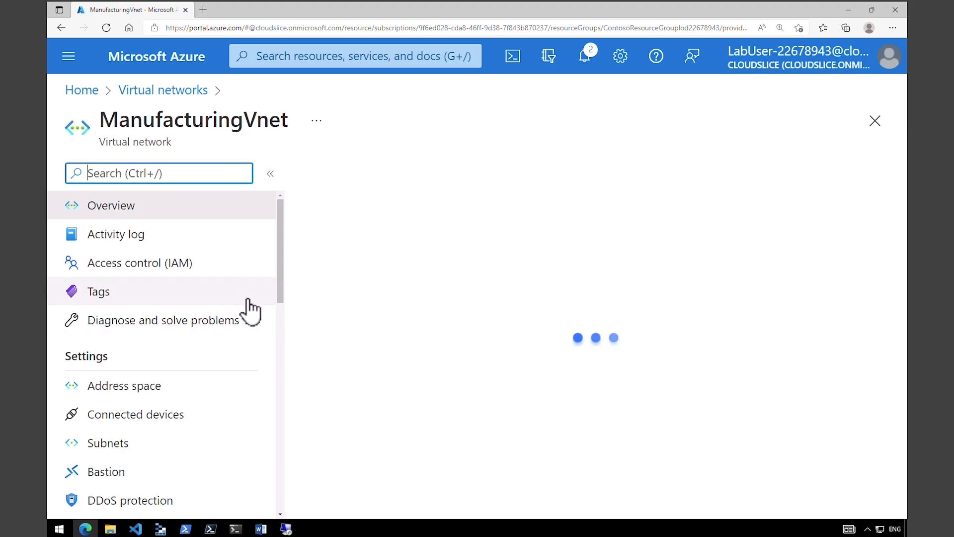
left_click_drag(277, 290, 279, 390)
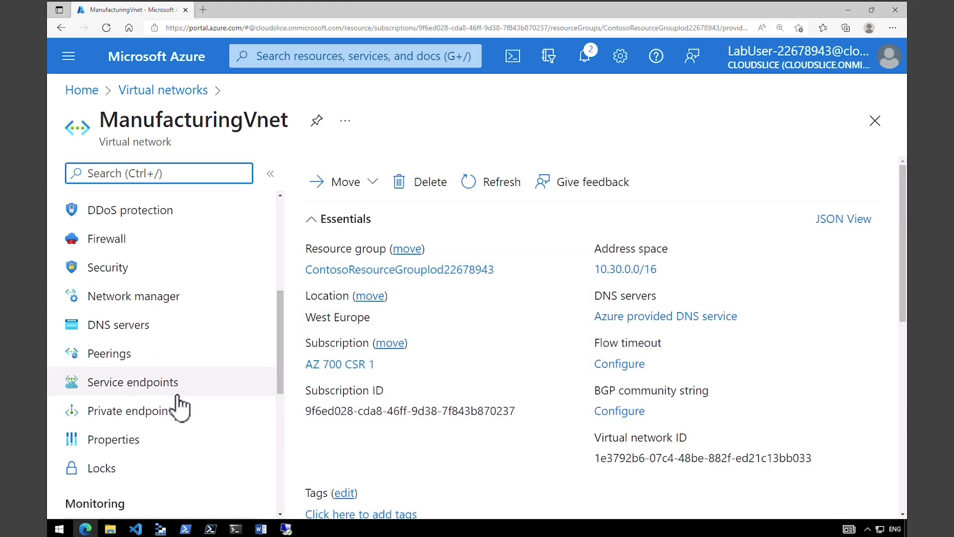
left_click(131, 361)
left_click(392, 175)
left_click_drag(476, 286, 529, 290)
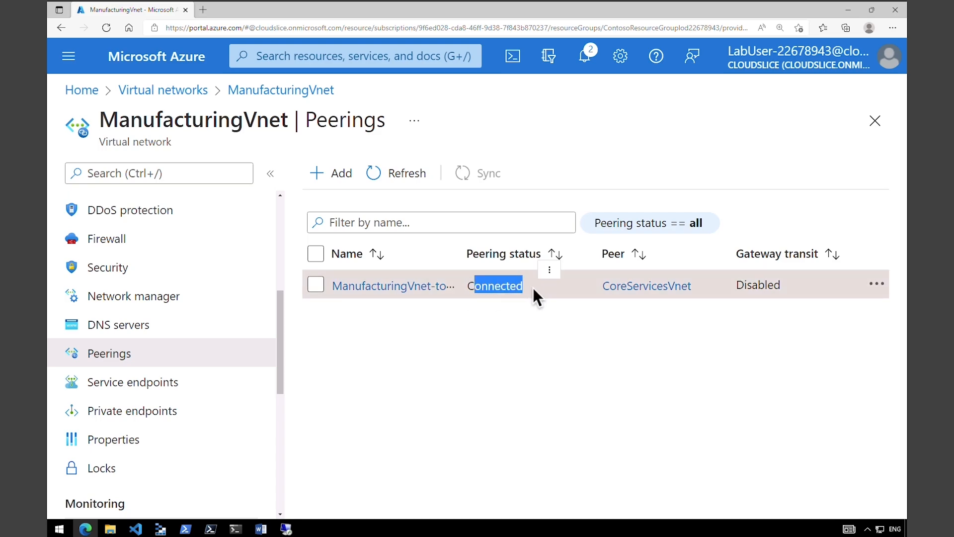
- Refresh CoreServicesVnet's peerings until CoreServicesVnet-to-ManufacturingVnet shows Connected
left_click(188, 91)
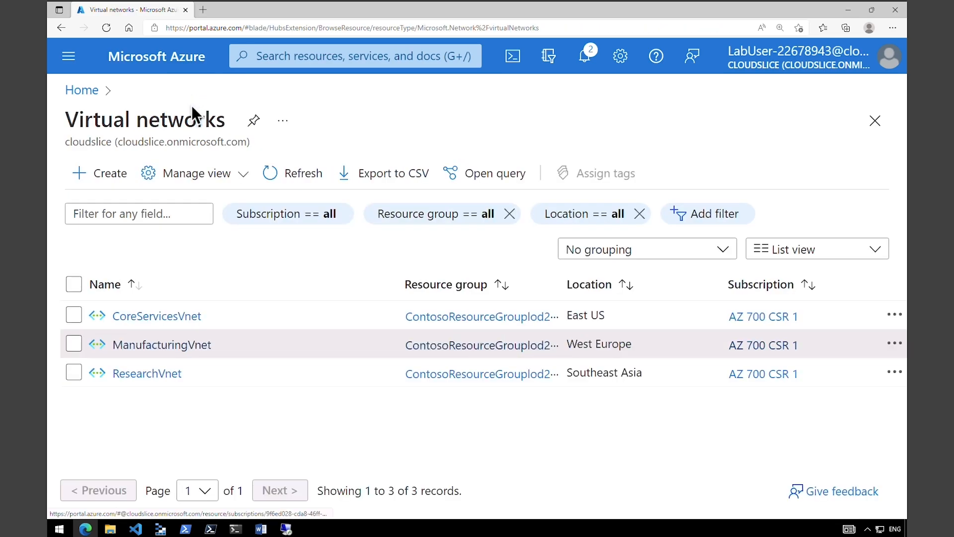
left_click(188, 318)
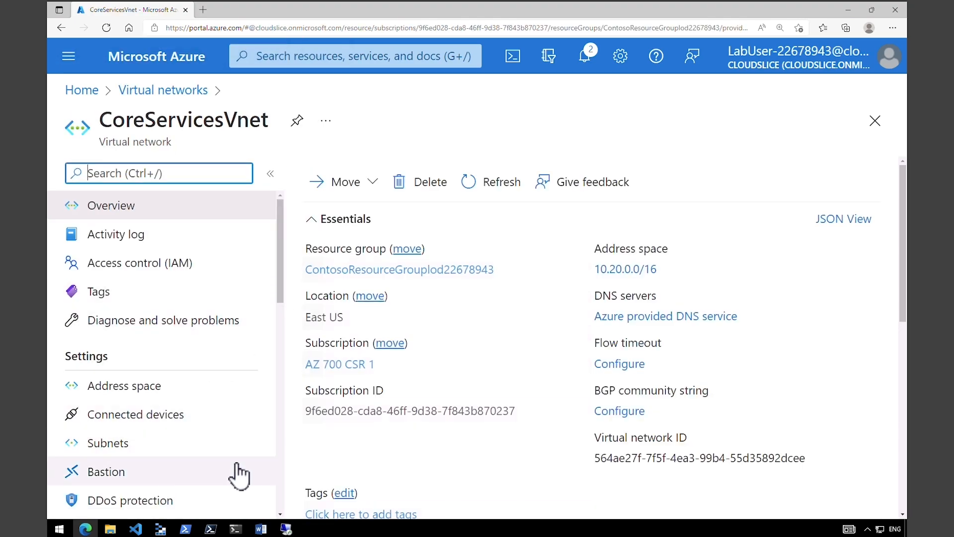
scroll(277, 469, "down", 5)
left_click(196, 356)
left_click(411, 180)
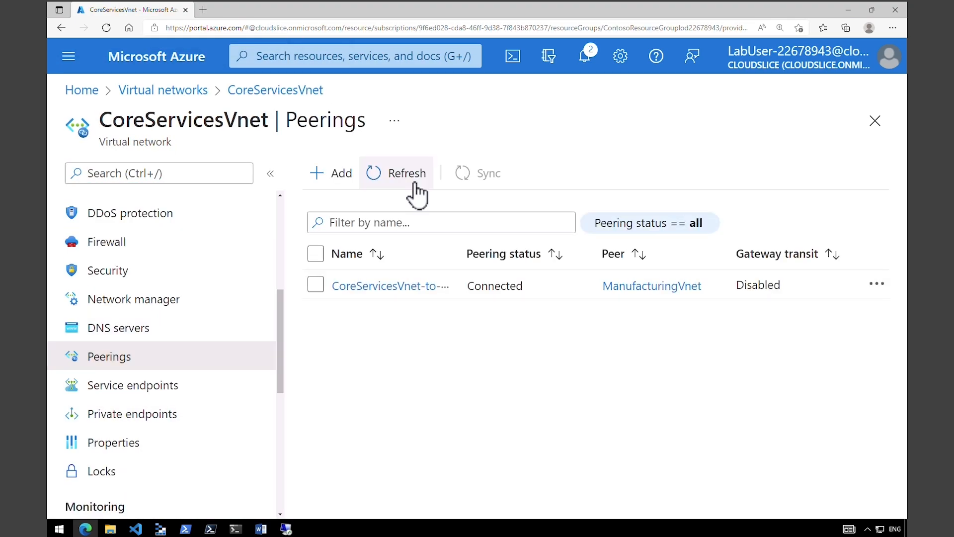
left_click_drag(477, 287, 538, 288)
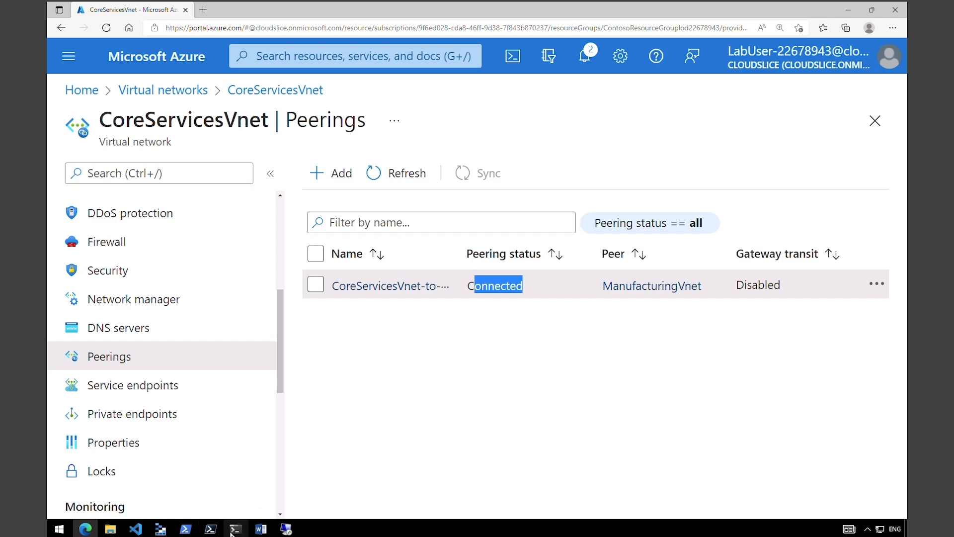
- Rerun the previous Test-NetConnection command in the ManufacturingVM remote session's PowerShell
left_click(286, 529)
left_click(309, 510)
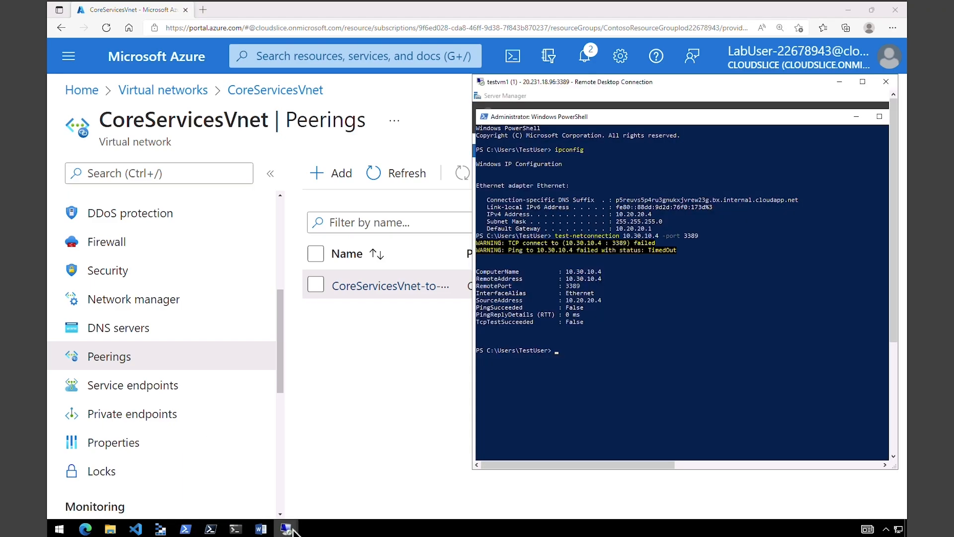
left_click(264, 507)
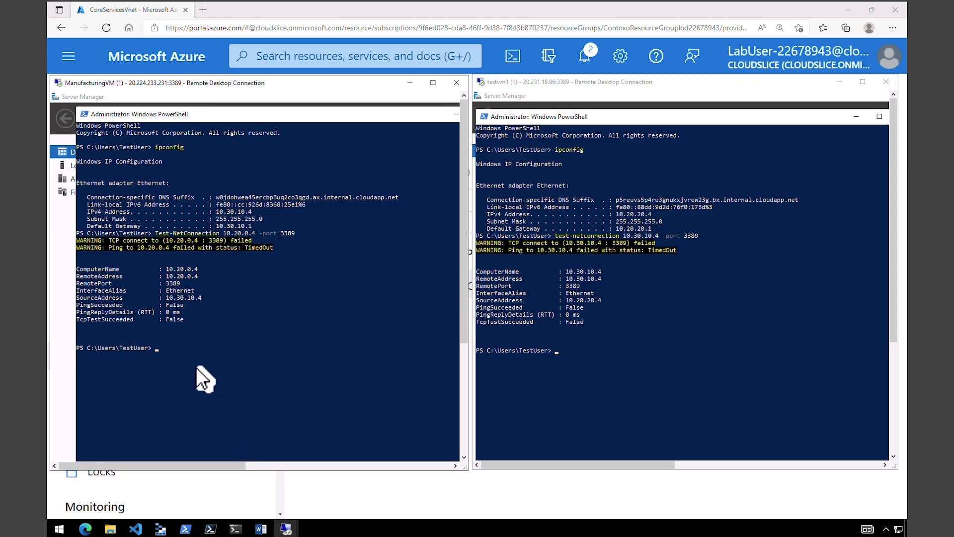
left_click(163, 352)
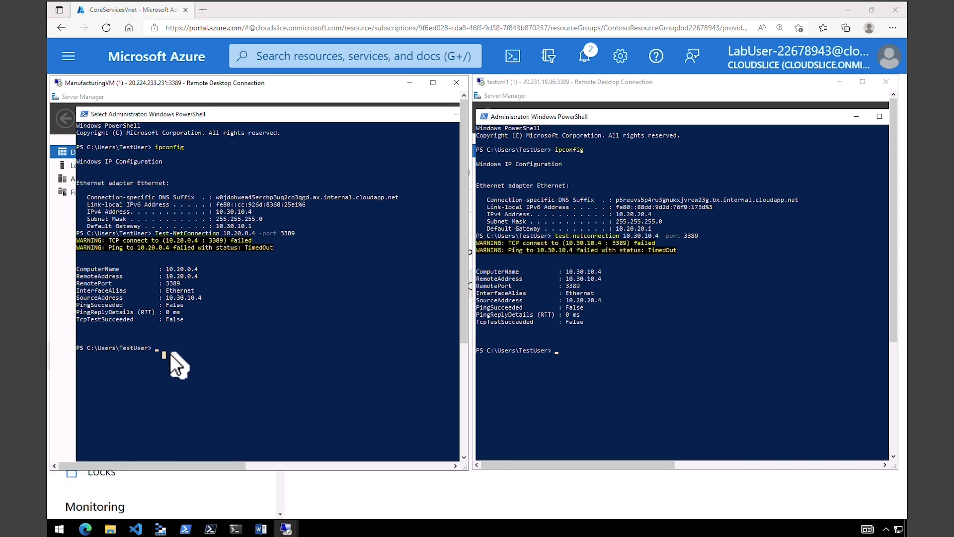
key("Up")
key("Return")
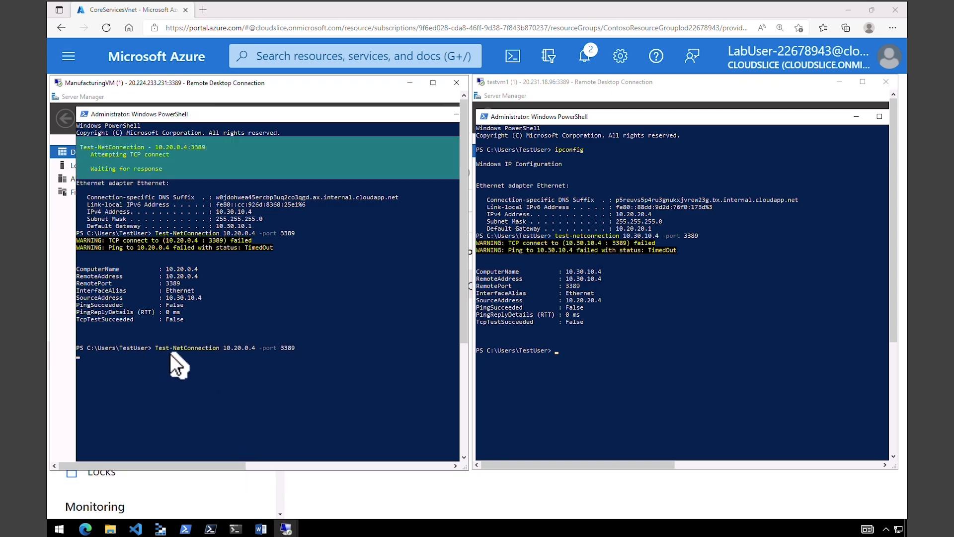
- Rerun testvm1's port 3389 test to 10.30.10.4 and maximize the testvm1 session full screen
left_click(635, 351)
key("Up")
key("Return")
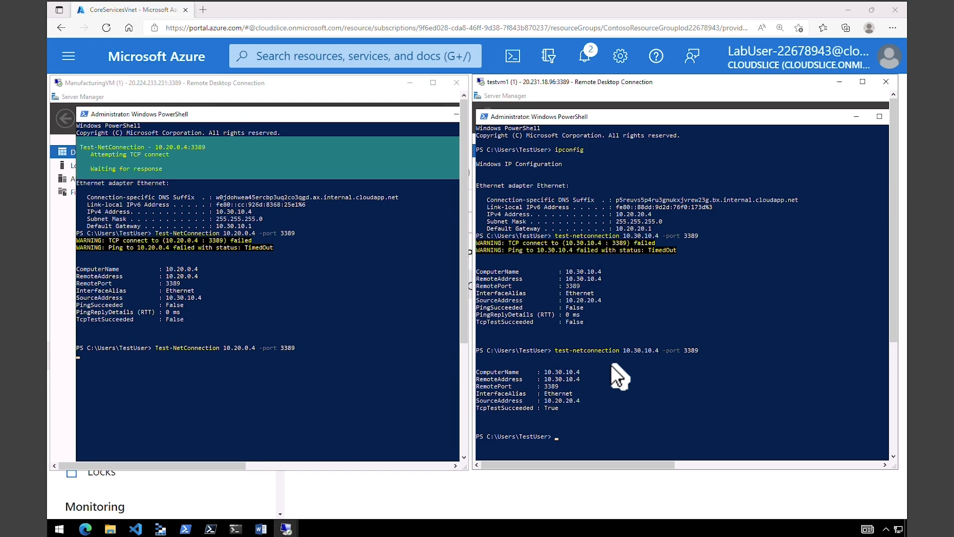
key("ctrl+alt+Break")
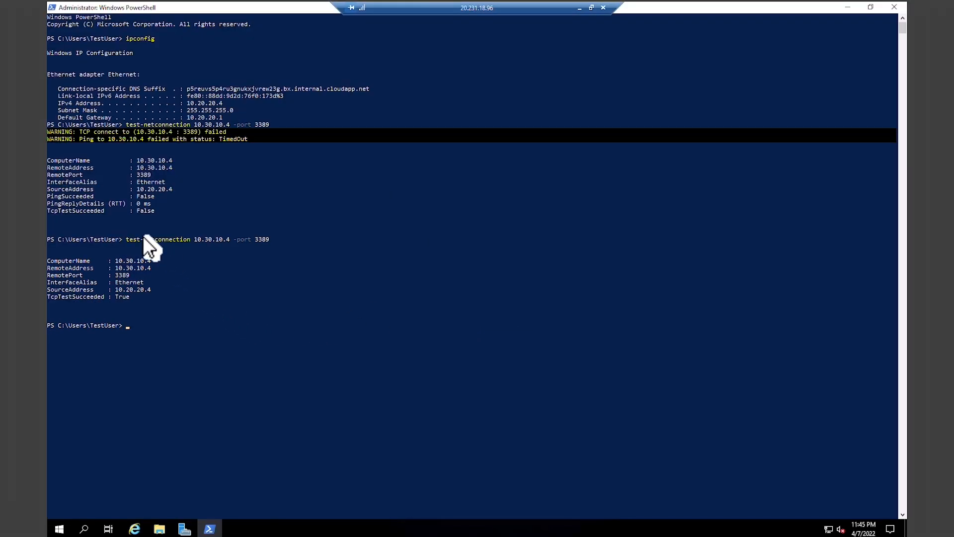
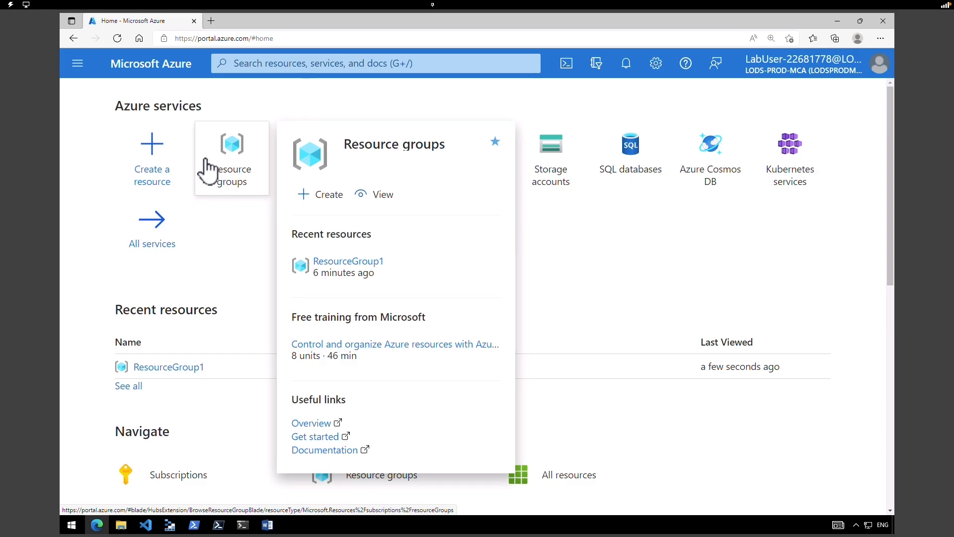
- Look over ResourceGroup1, return to the portal home page and launch the PowerShell Cloud Shell
left_click(207, 169)
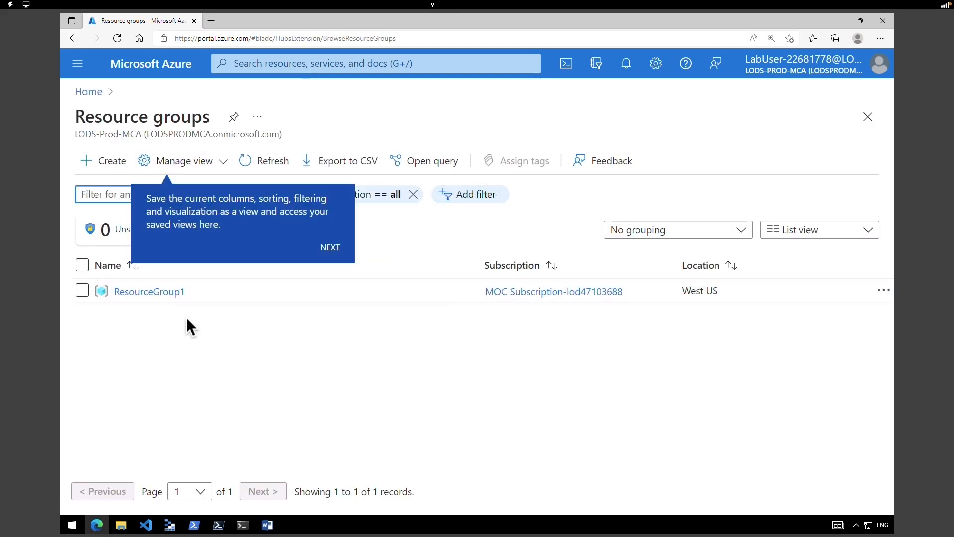
left_click(169, 293)
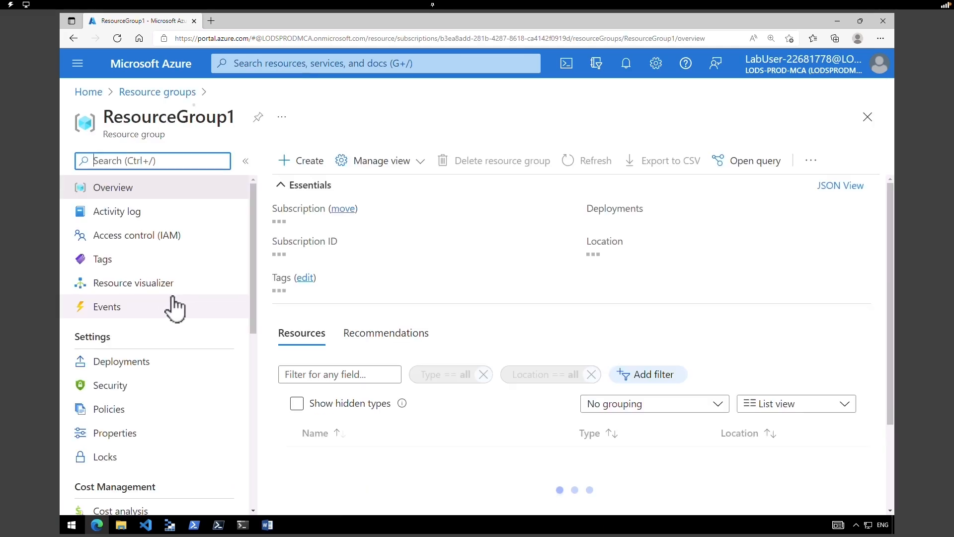
scroll(533, 437, "down", 3)
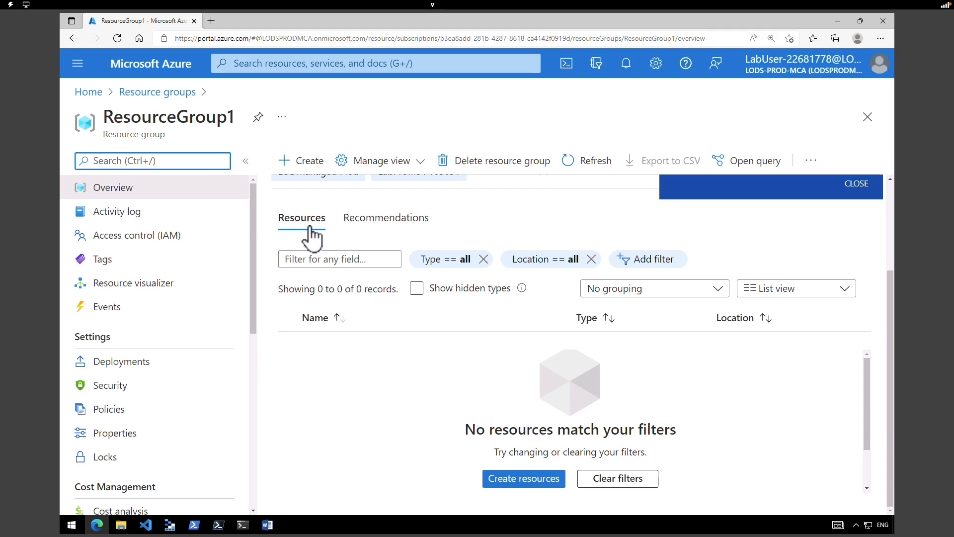
left_click(90, 97)
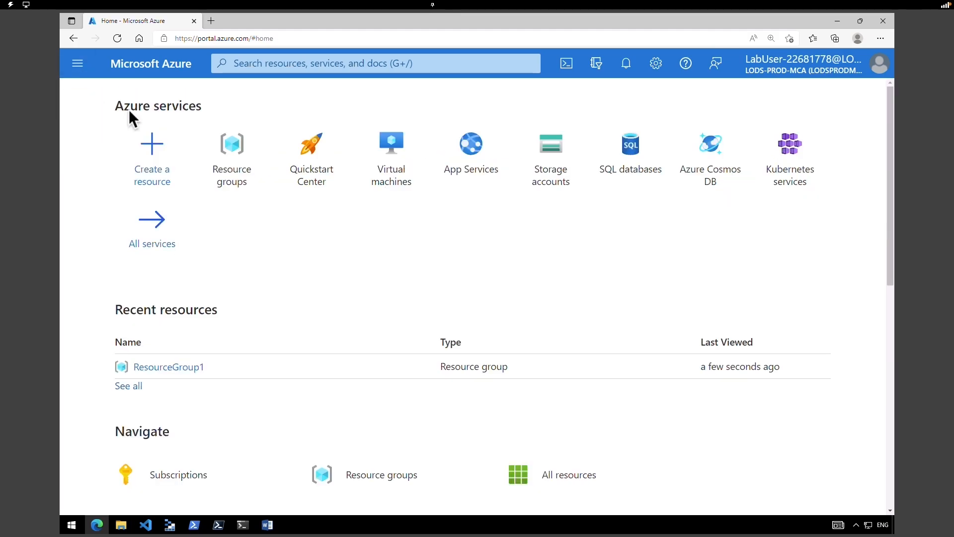
left_click(566, 67)
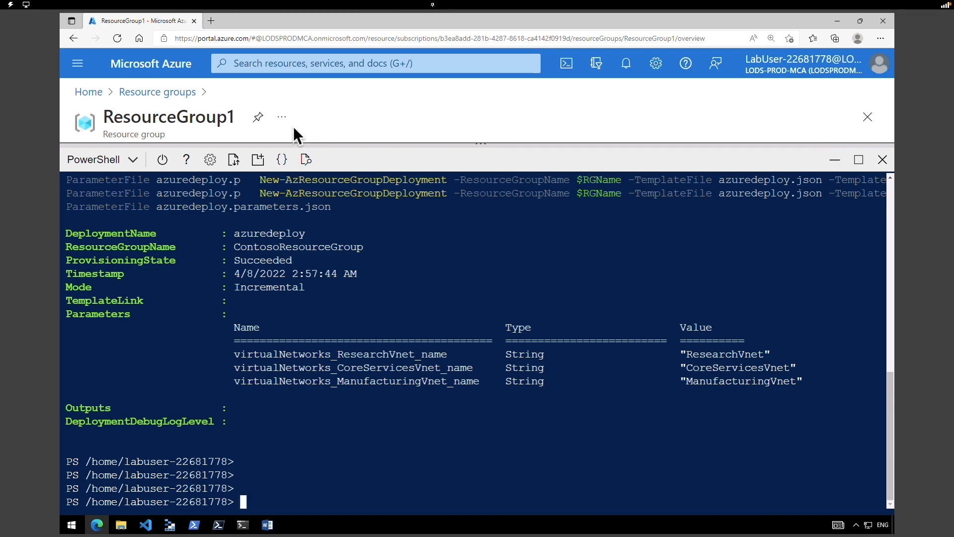
- Shrink the Cloud Shell and open the ContosoResourceGroup overview from the resource groups list
left_click(173, 97)
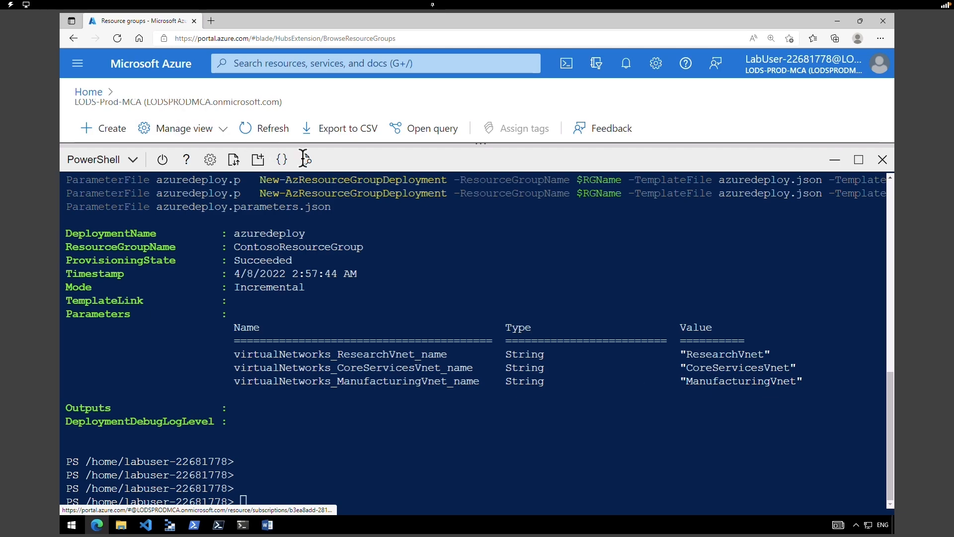
left_click_drag(488, 160, 492, 436)
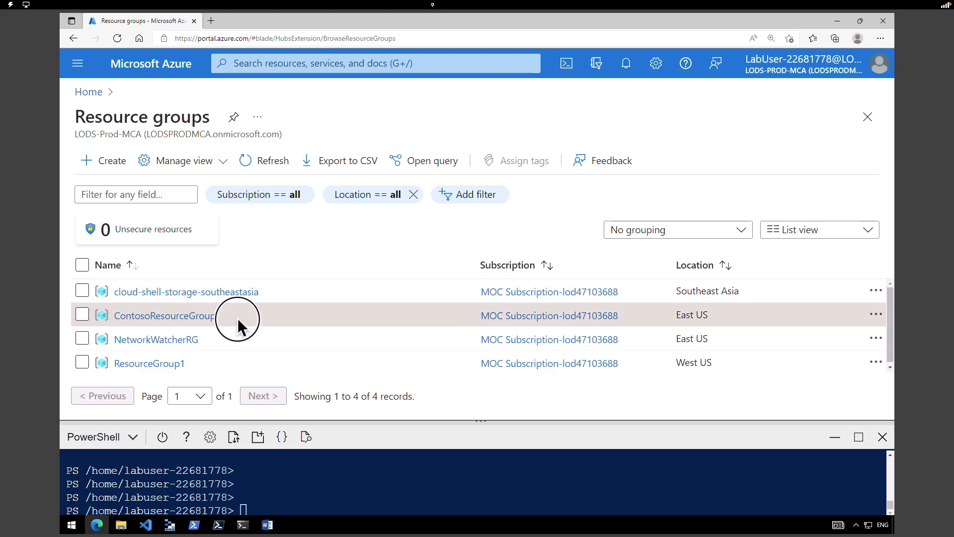
left_click_drag(217, 318, 120, 316)
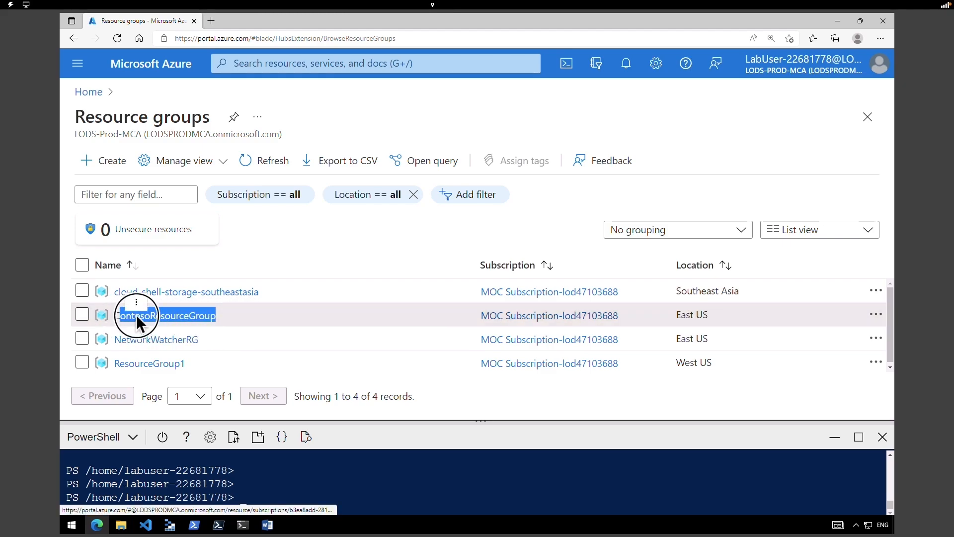
left_click(136, 315)
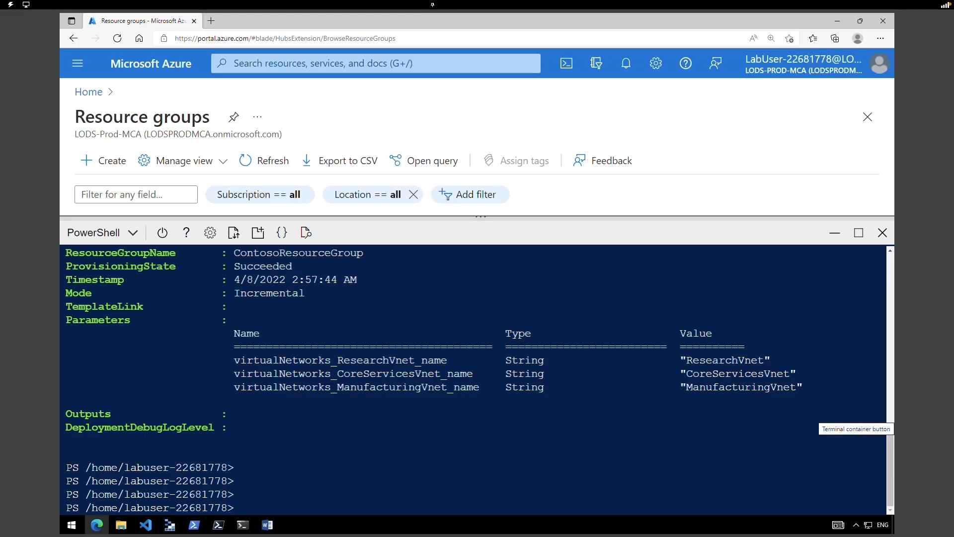
- Set $RGName to ContosoResourceGroup and run New-AzResourceGroup in eastus
type("$RGName = \"ContosoResourceGroup\"")
key("Return")
type("#create resource group if it doesnt exist")
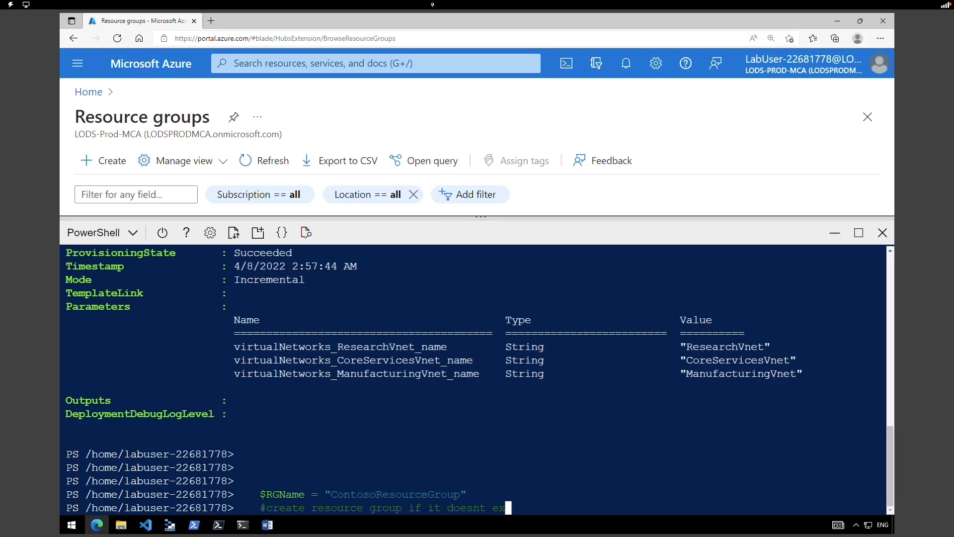
key("Return")
type("New-AzResourceGroup -Name $RGName -Location \"eastus\"")
key("Return")
- Confirm updating the existing group, then deploy the azuredeploy and CoreServicesVM templates to ContosoResourceGroup
type("New-AzResourceGroupDeployment -ResourceGroupName $RGName -TemplateFile azuredeploy.json -TemplateParameterFile azuredeploy.parameters.json")
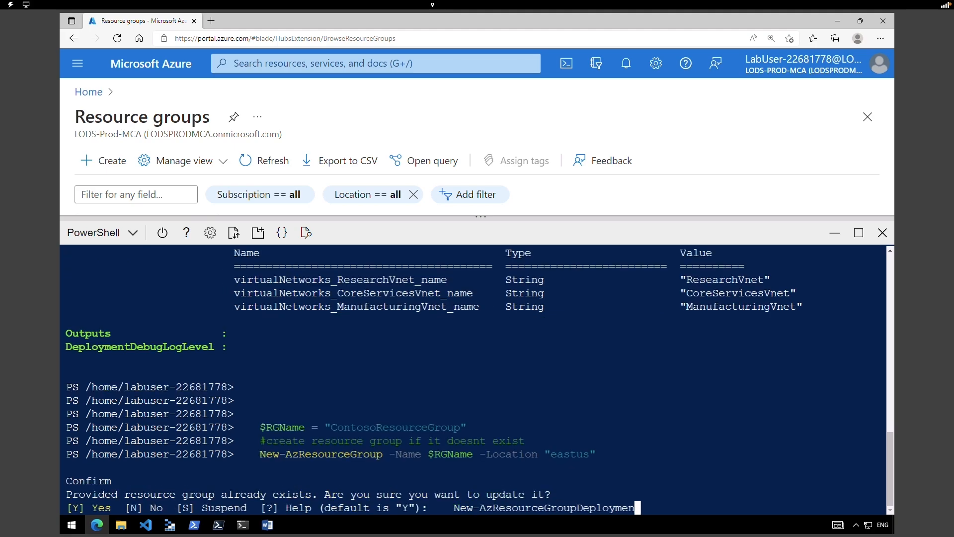
key("Return")
type("$RGName = \"ContosoResourceGroup\"")
key("Return")
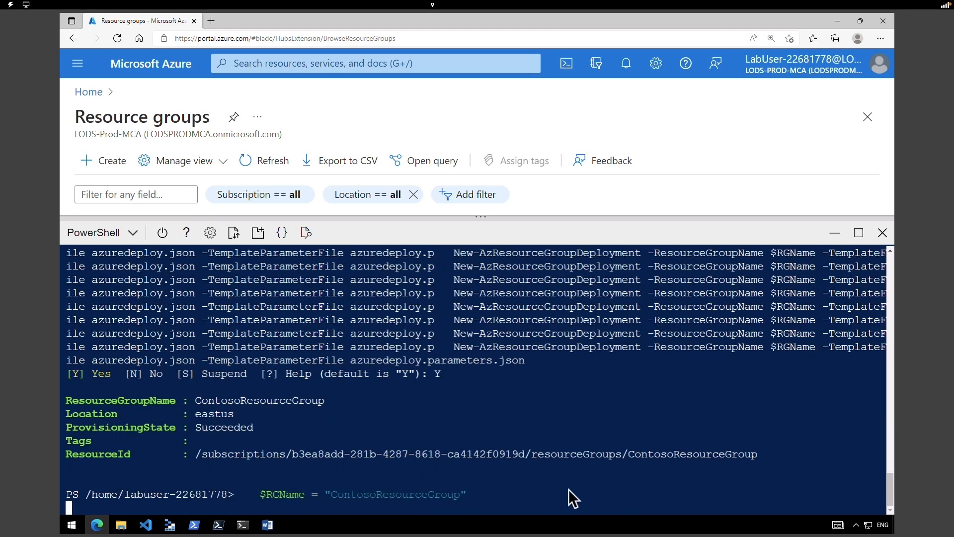
key("Return")
type("New-AzResourceGroupDeployment -ResourceGroupName $RGName -TemplateFile CoreServicesVM/azuredeploy.json")
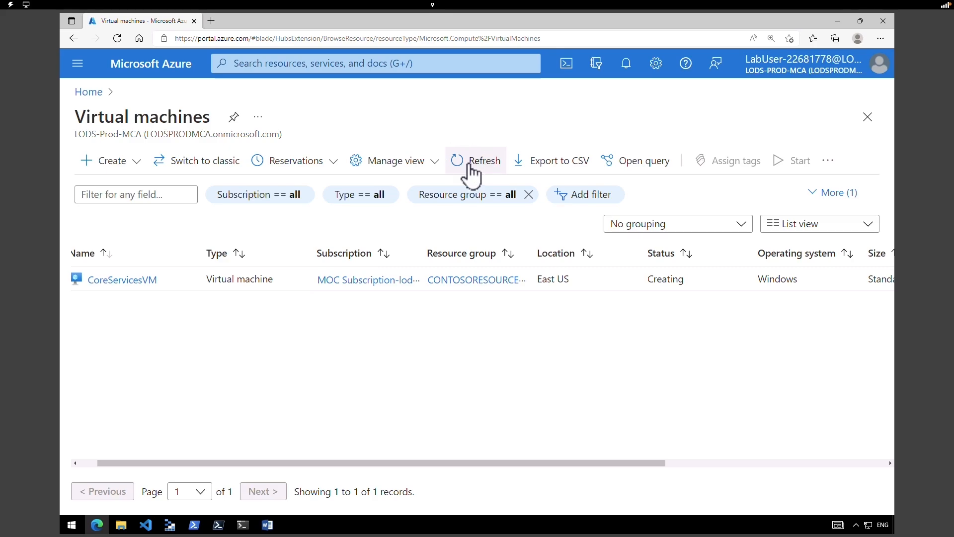
- Refresh the virtual machines list and highlight CoreServicesVM, now Running
left_click(467, 162)
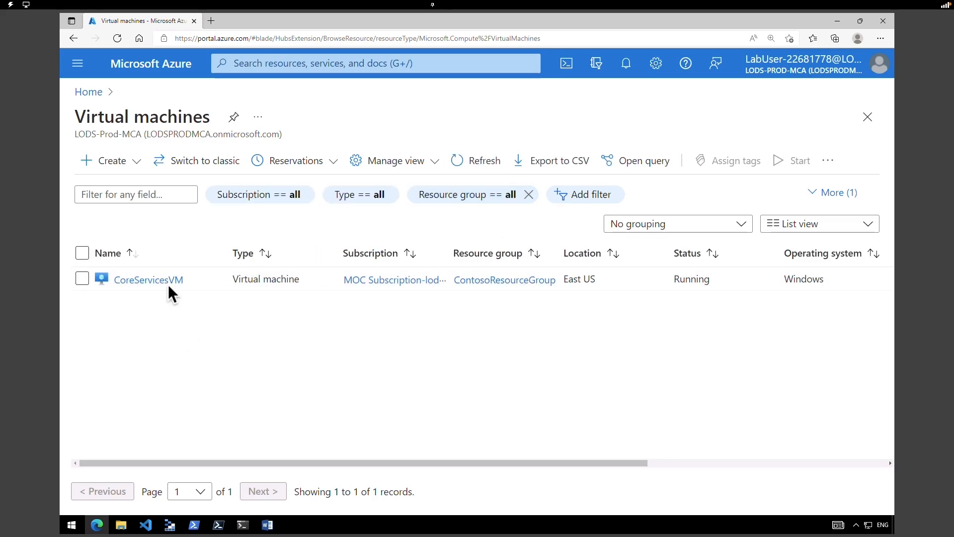
left_click_drag(183, 282, 120, 283)
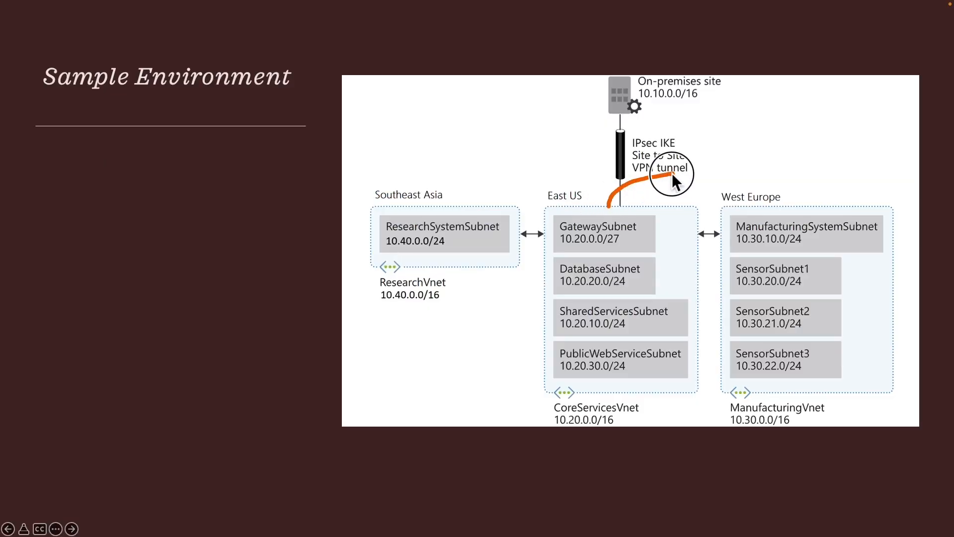
- Ink circles around CoreServicesVnet and ManufacturingVnet, plus arrows toward West Europe and the Running statuses
left_click_drag(738, 197, 732, 203)
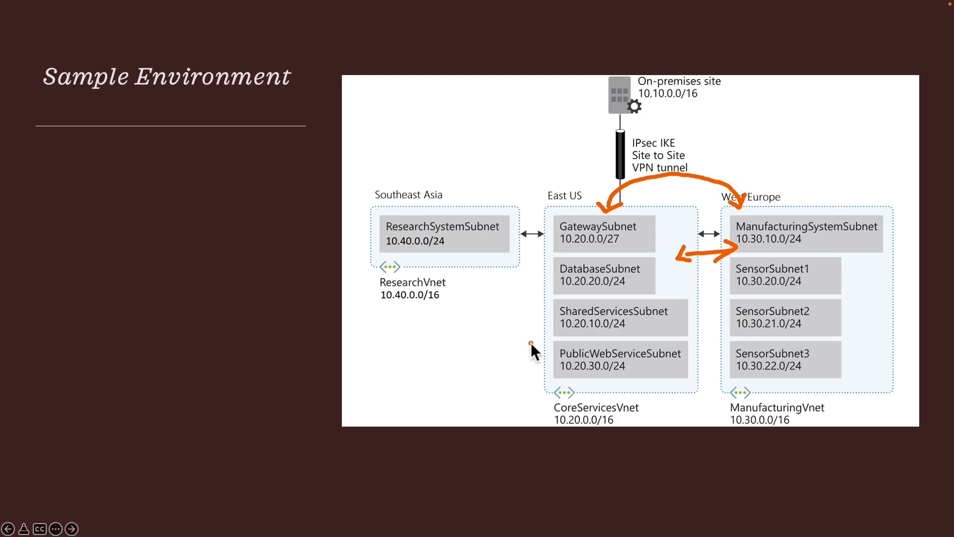
mouse_move(526, 413)
left_mouse_down()
mouse_move(602, 449)
mouse_move(646, 392)
mouse_move(547, 418)
left_mouse_up()
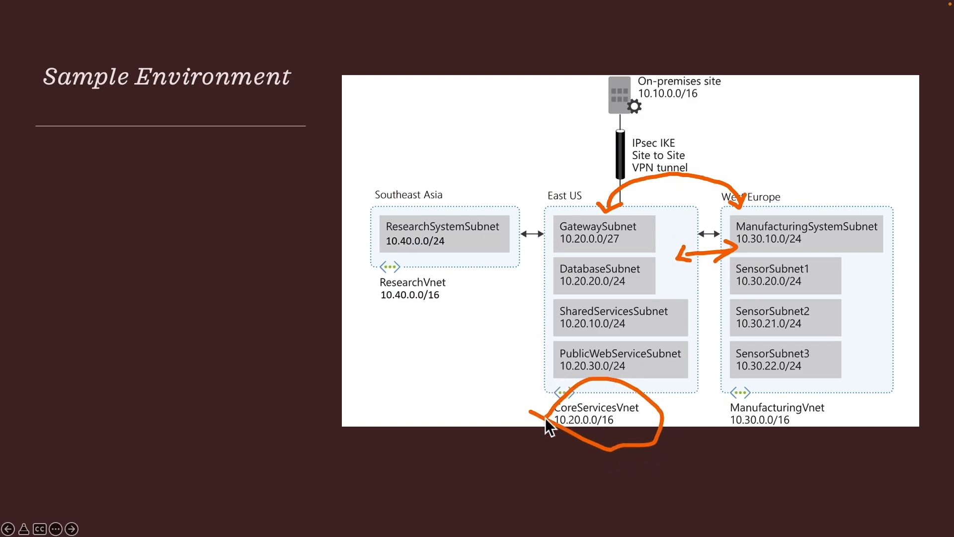
mouse_move(714, 438)
left_mouse_down()
mouse_move(807, 447)
mouse_move(827, 405)
left_mouse_up()
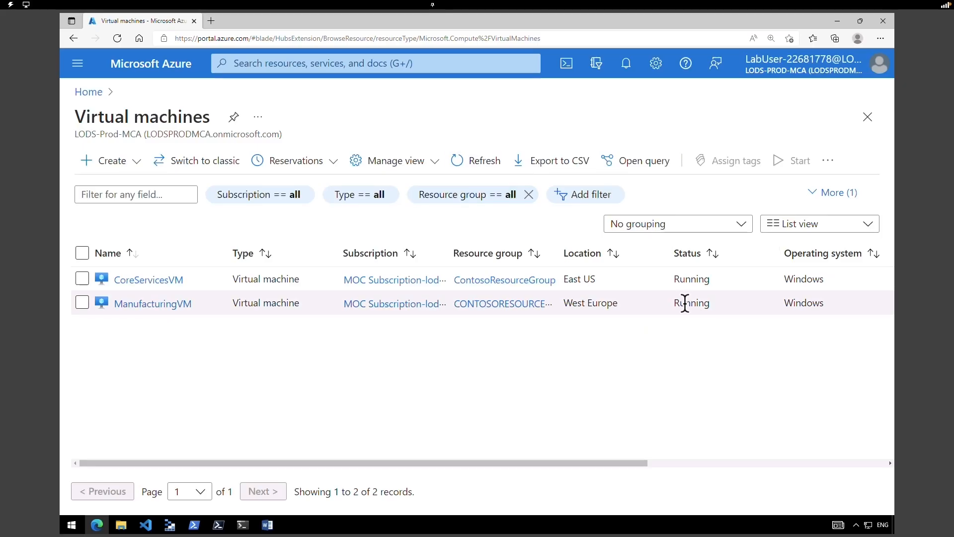
mouse_move(686, 303)
left_mouse_down()
mouse_move(703, 304)
mouse_move(701, 279)
left_mouse_up()
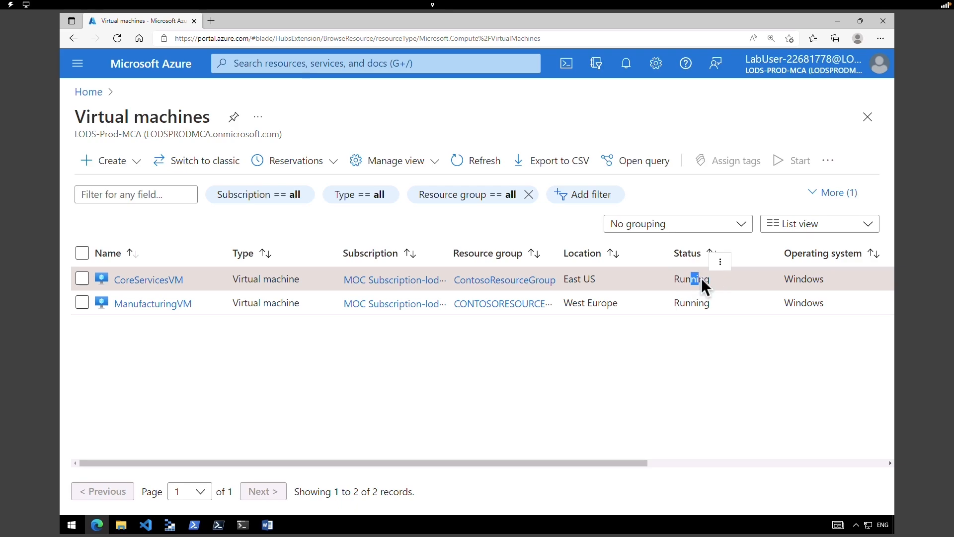
- Download CoreServicesVM's RDP file for connecting through its public IP address
left_click(258, 350)
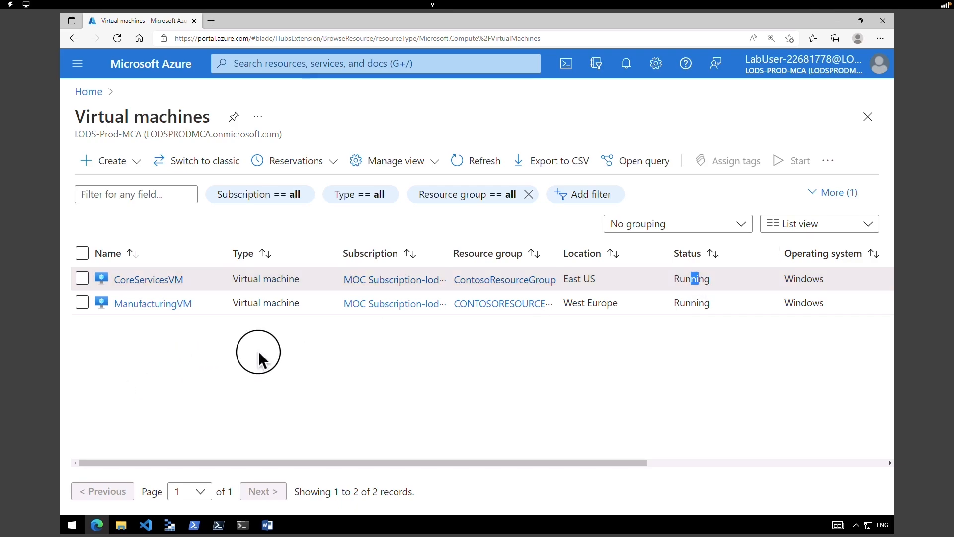
left_click(130, 280)
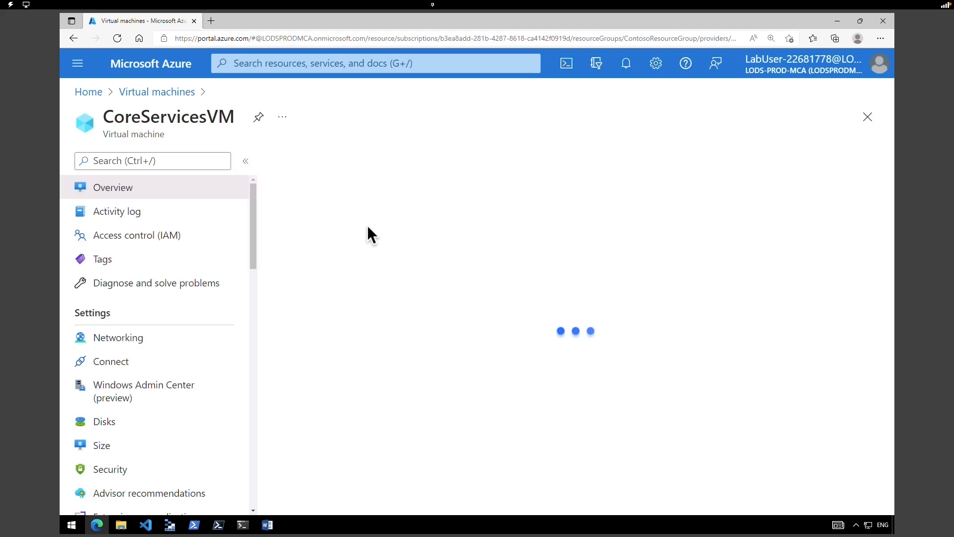
left_click(343, 159)
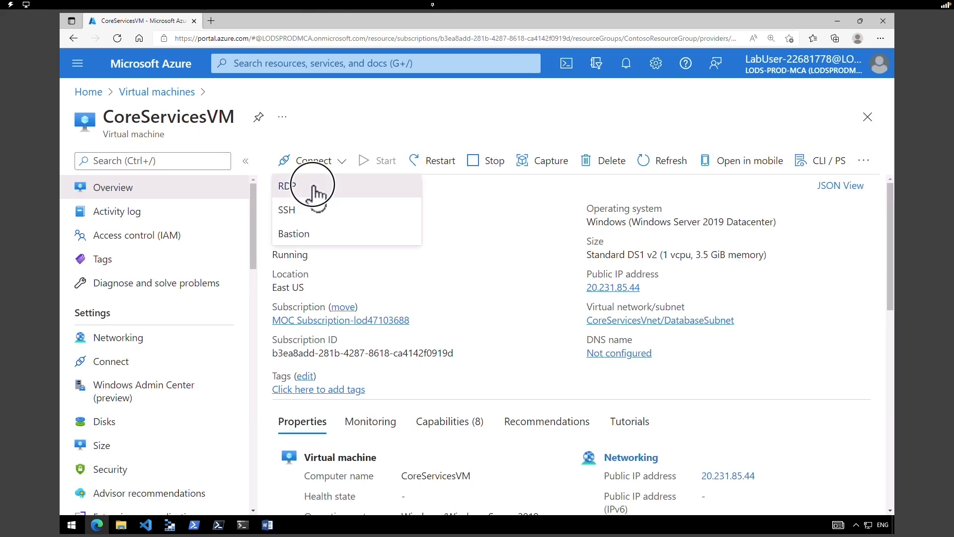
left_click(314, 192)
left_click(383, 318)
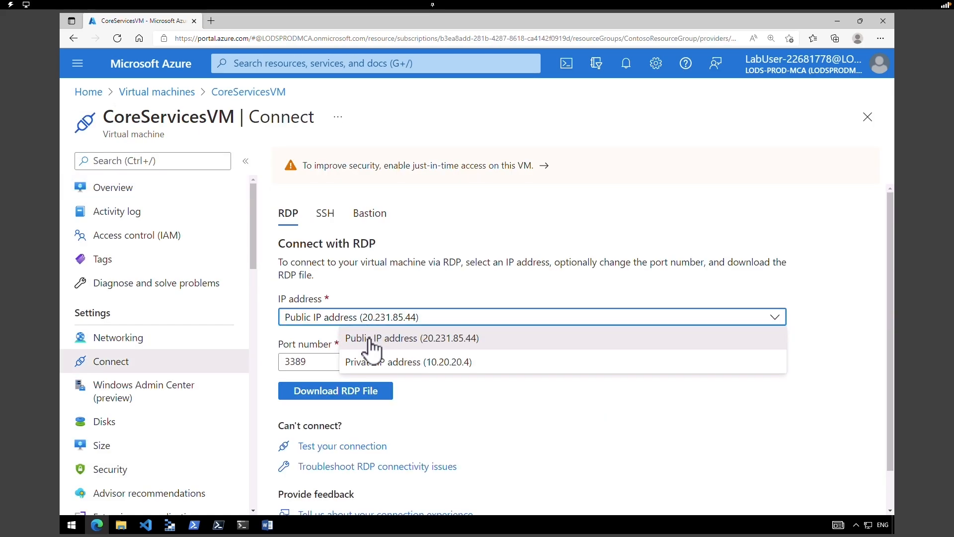
left_click(368, 340)
left_click(362, 398)
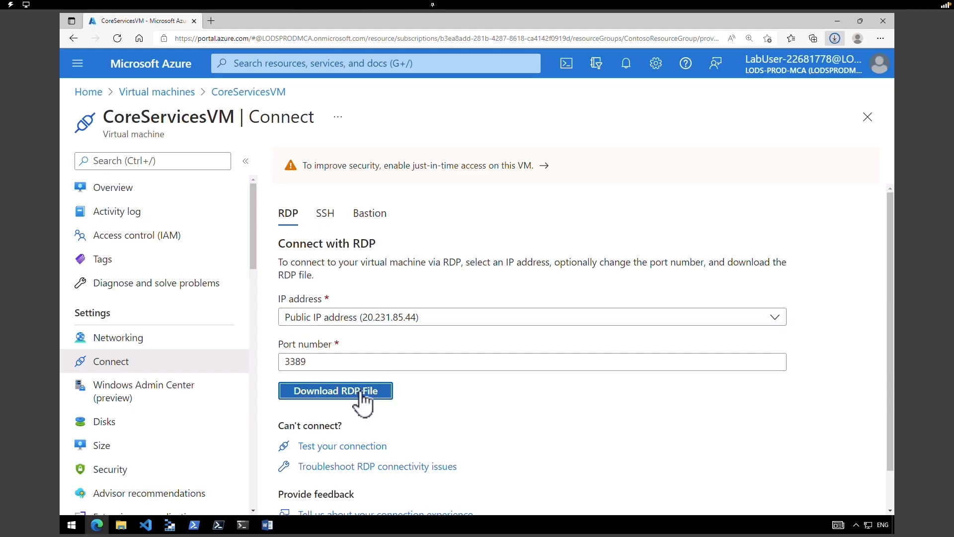
- Open the RDP file, sign in with the VM admin credentials, and allow network discovery
left_click(698, 83)
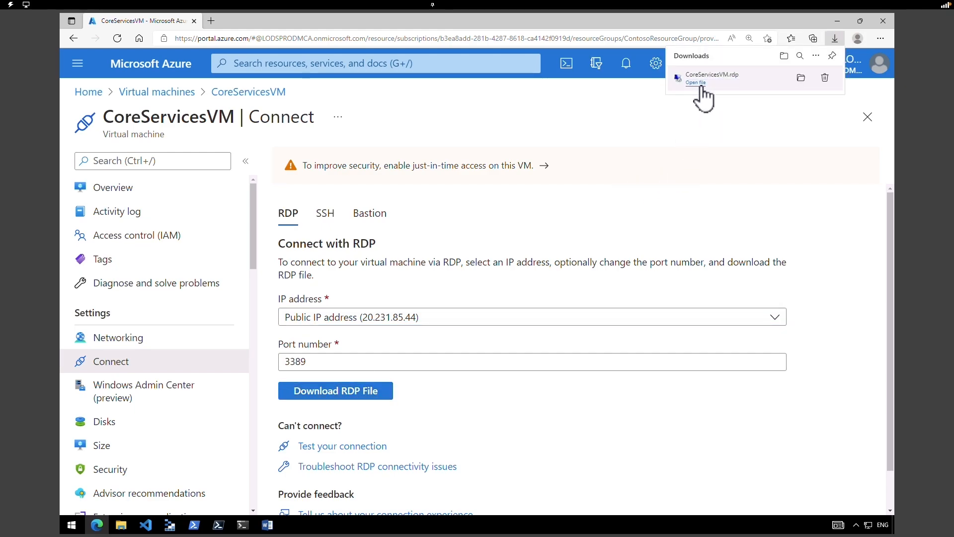
left_click(544, 324)
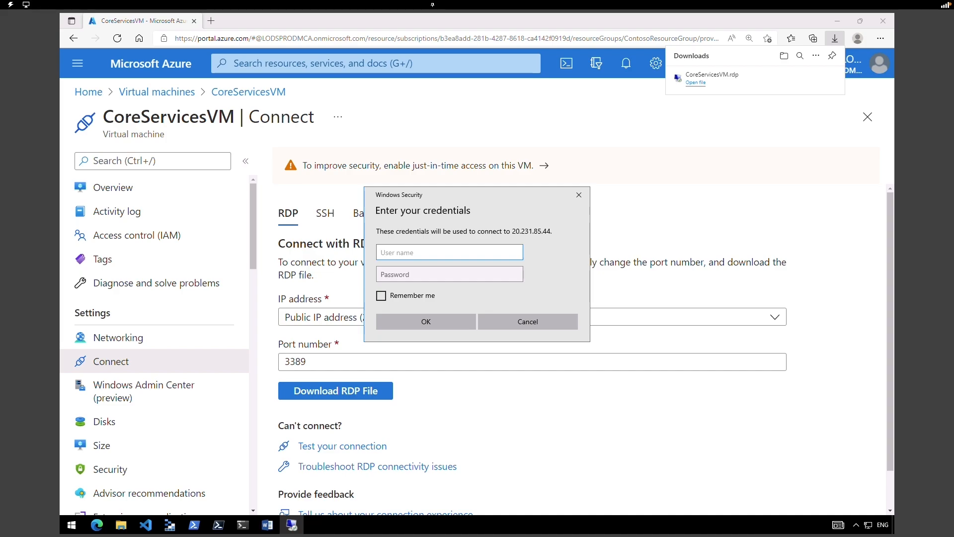
type("TestUser")
key("Tab")
type("Pa55w.rd1234")
left_click(426, 322)
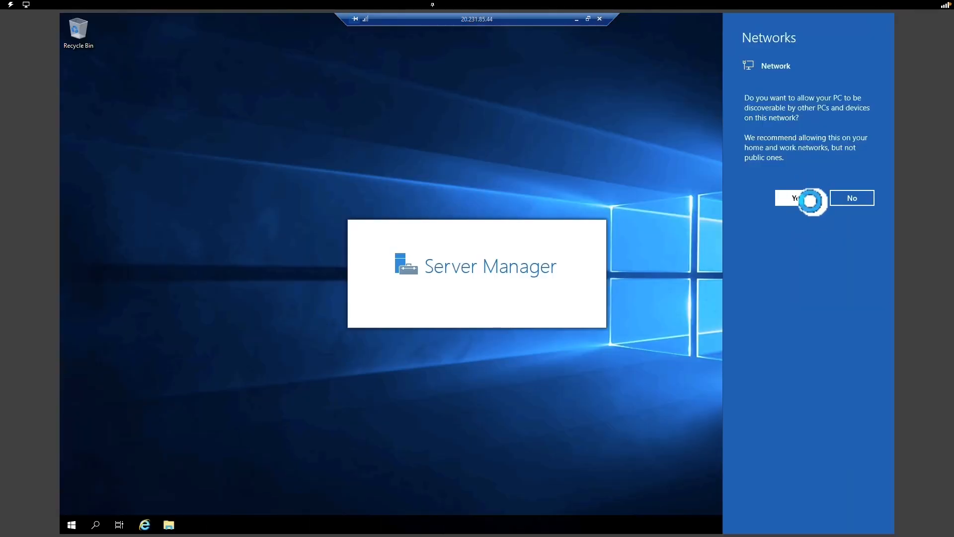
left_click(803, 201)
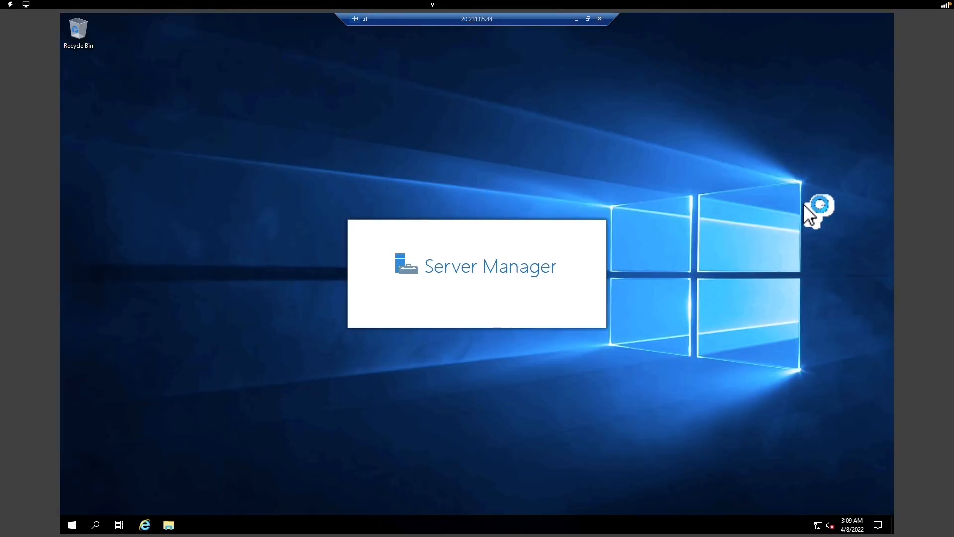
left_click(576, 20)
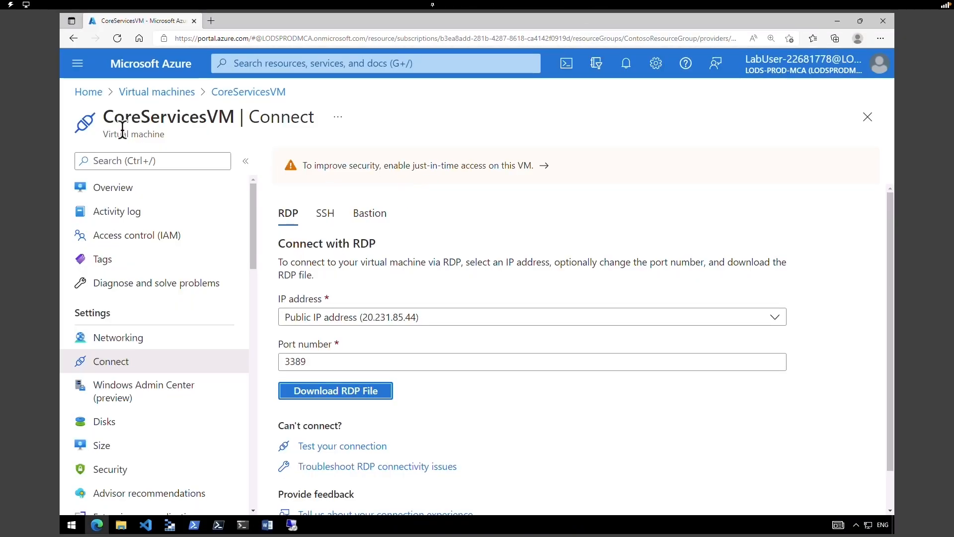
- Download the RDP connection file for ManufacturingVM from its Connect page
left_click_drag(114, 117, 218, 124)
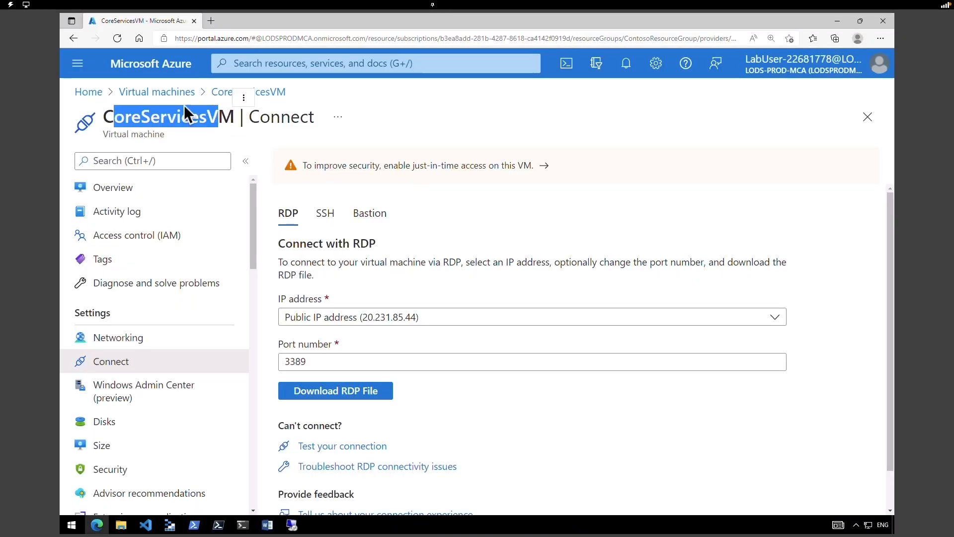
left_click(181, 92)
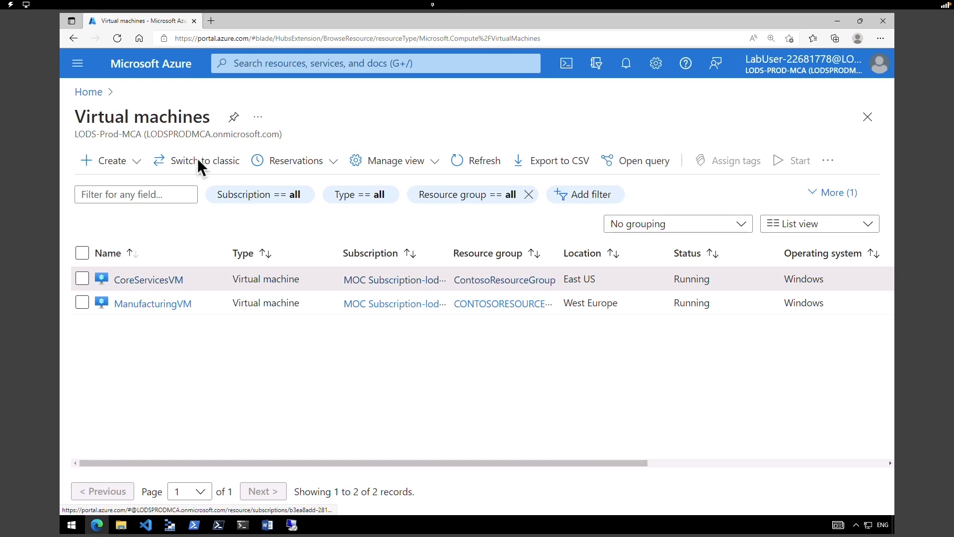
left_click(160, 307)
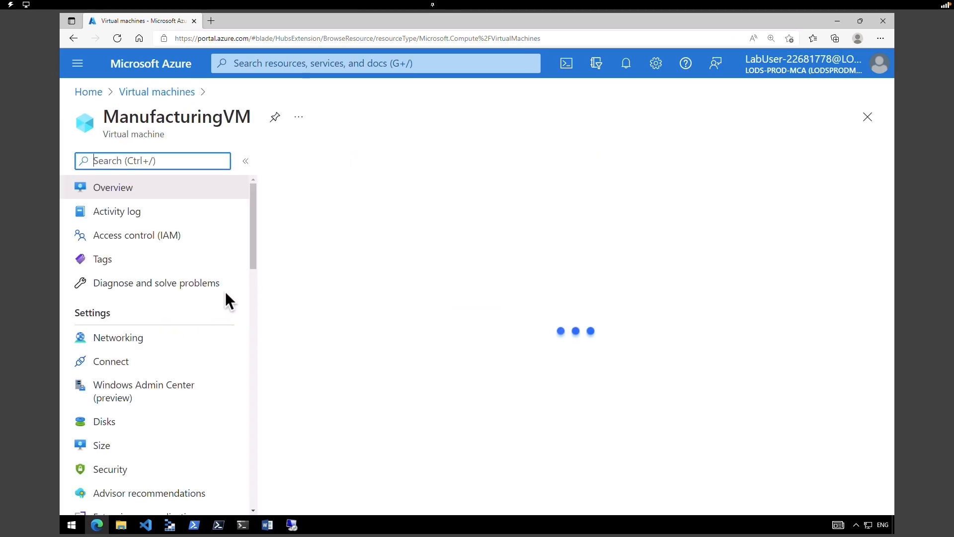
left_click(317, 163)
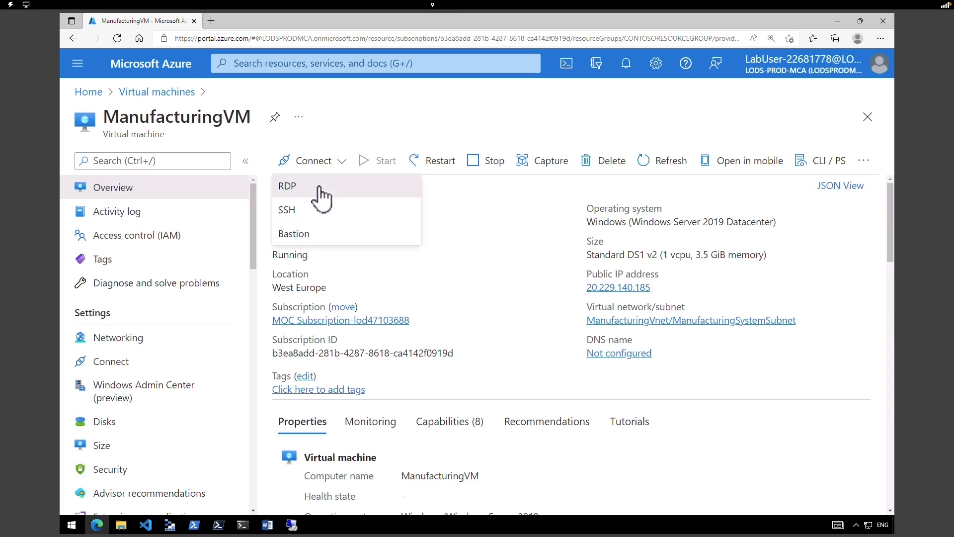
left_click(320, 191)
left_click(365, 392)
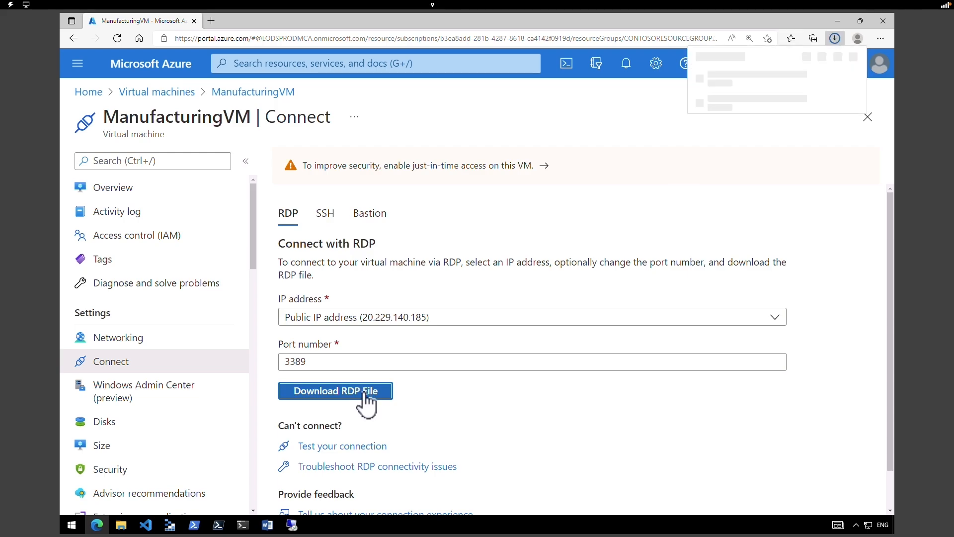
- Open the ManufacturingVM RDP file, sign in with the account password, and answer network discovery
left_click(701, 82)
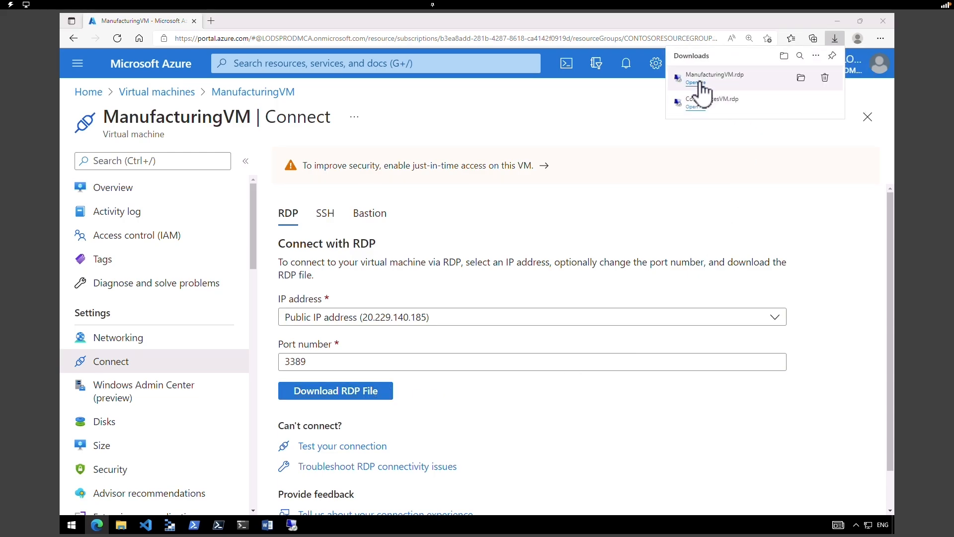
left_click(557, 322)
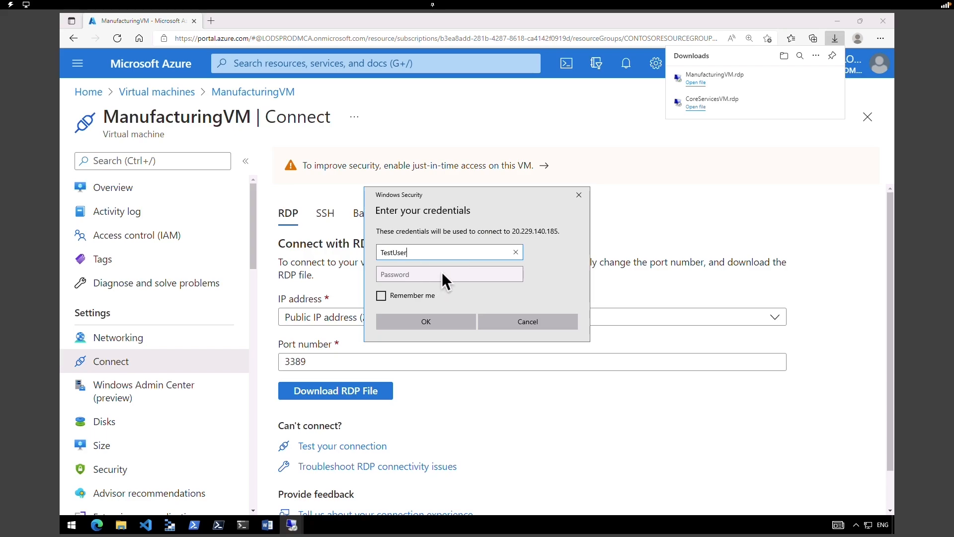
left_click(442, 272)
type("•••••••••••••")
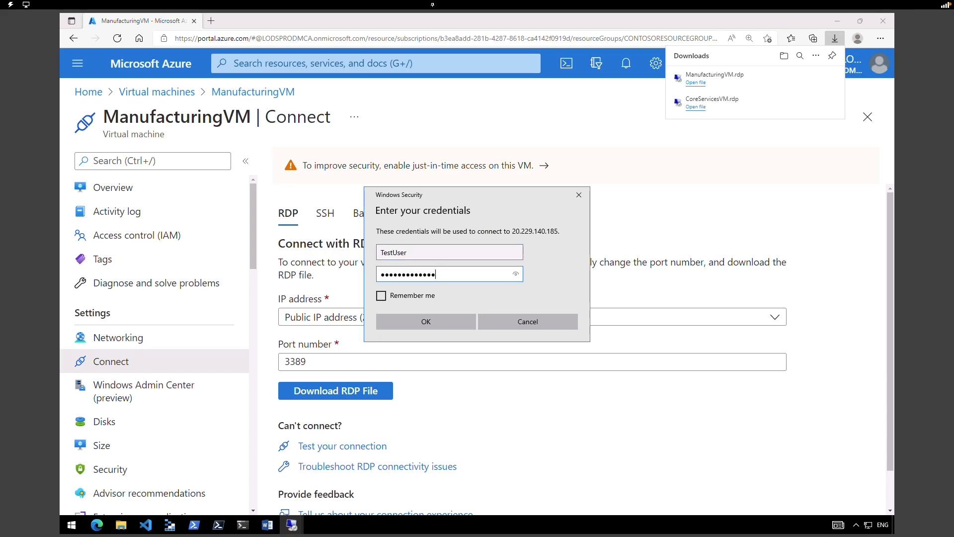
left_click(442, 323)
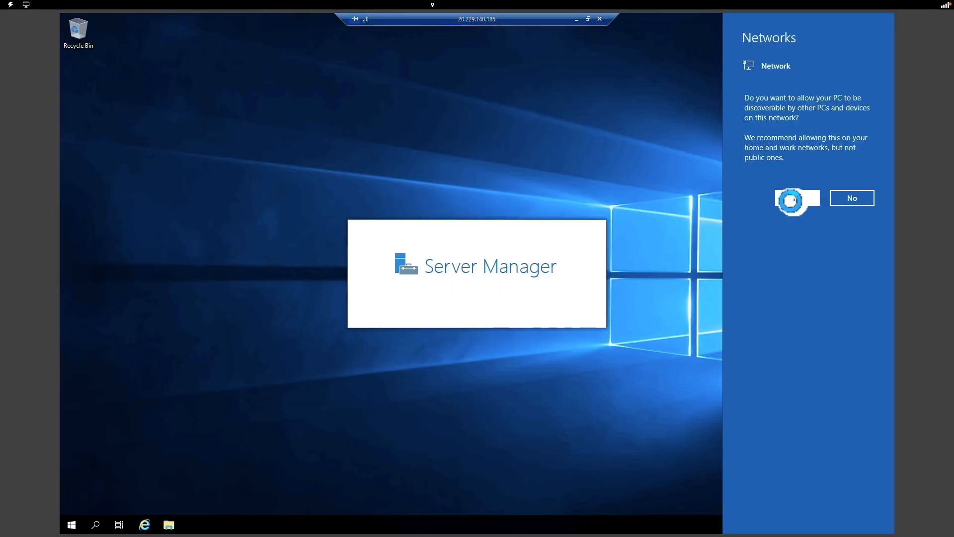
left_click(791, 197)
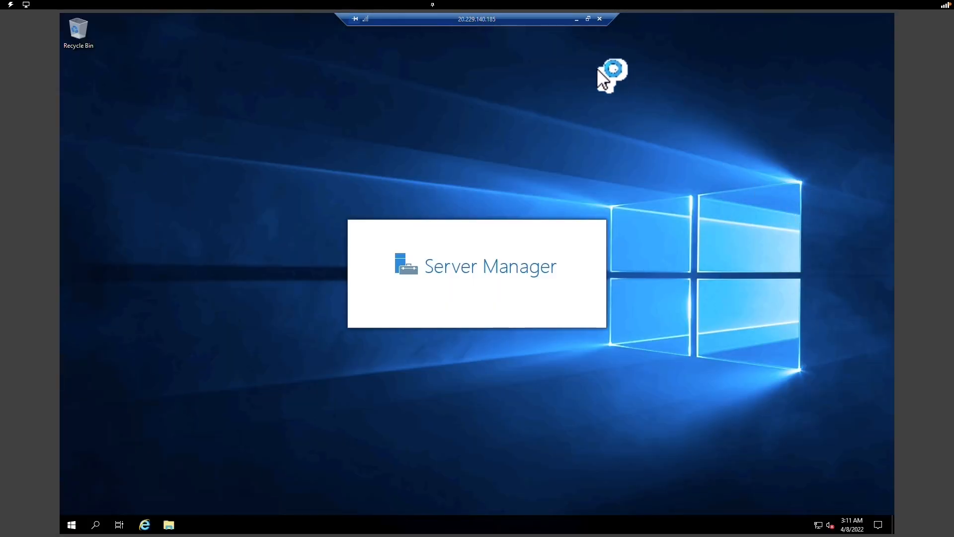
- Arrange the ManufacturingVM and CoreServicesVM remote desktop windows side by side
double_click(553, 21)
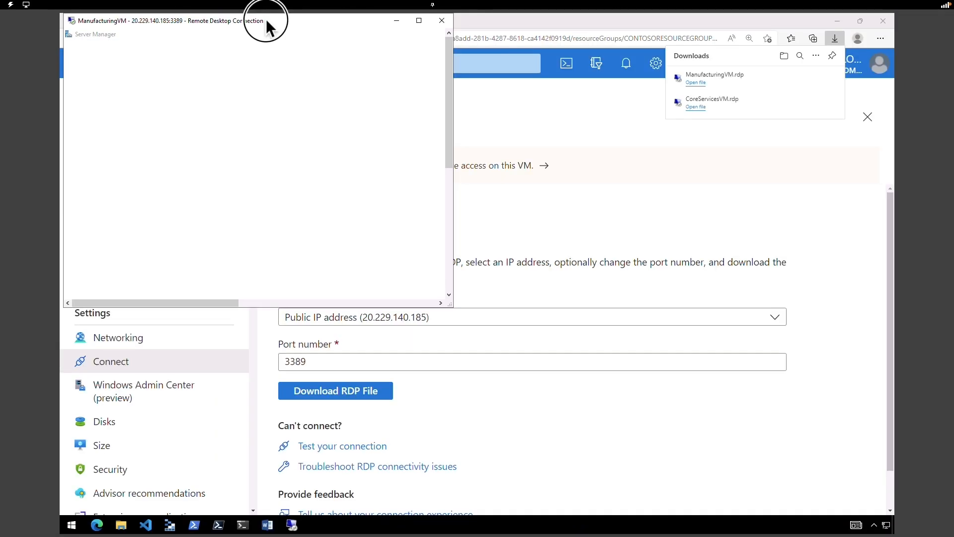
left_click_drag(267, 21, 705, 142)
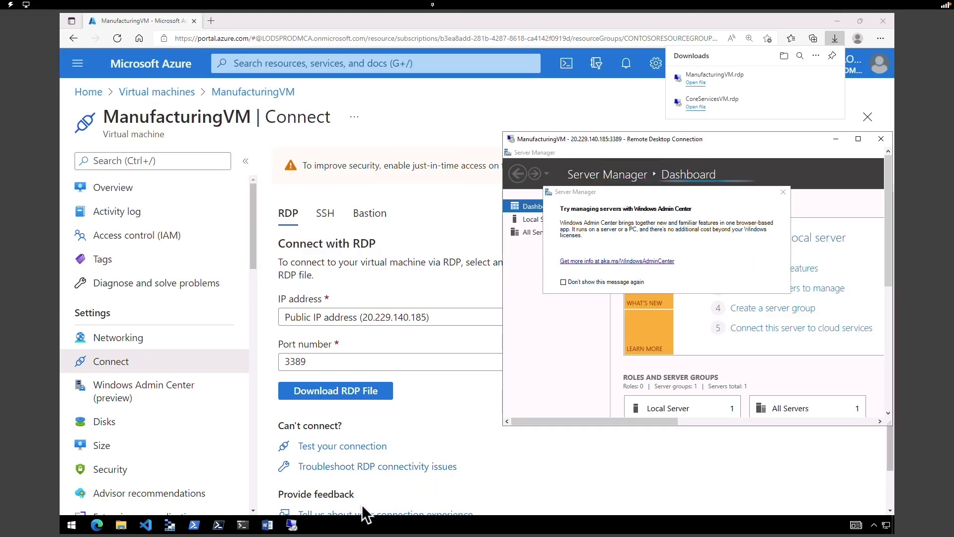
mouse_move(293, 524)
left_click(242, 475)
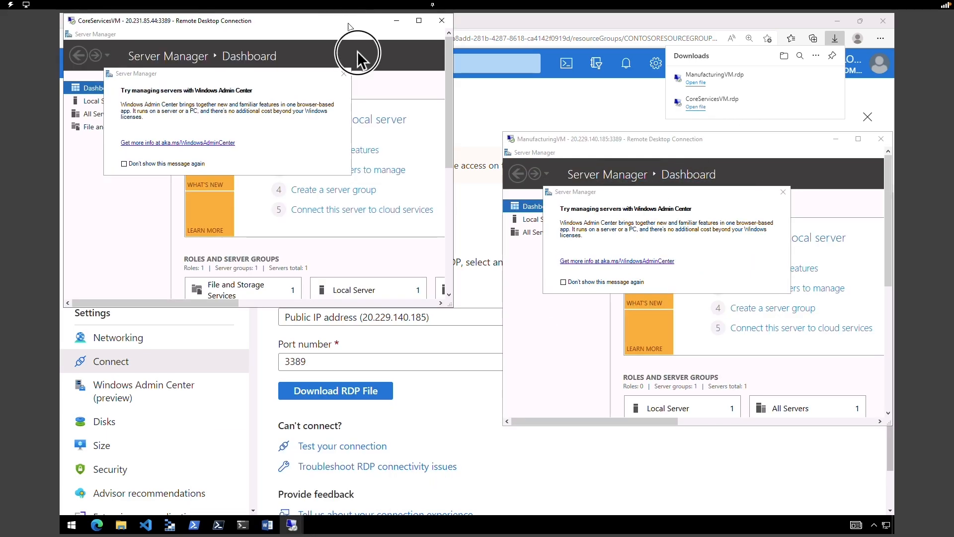
left_click_drag(356, 51, 386, 146)
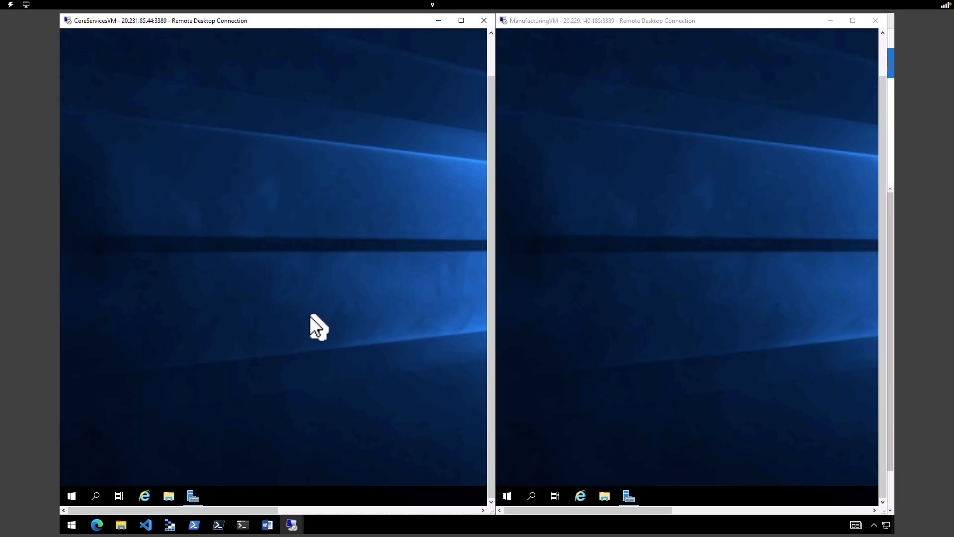
- Use admin PowerShell ipconfig to highlight IPv4 10.20.20.4 on CoreServicesVM and 10.30.10.4 on ManufacturingVM
left_click(575, 271)
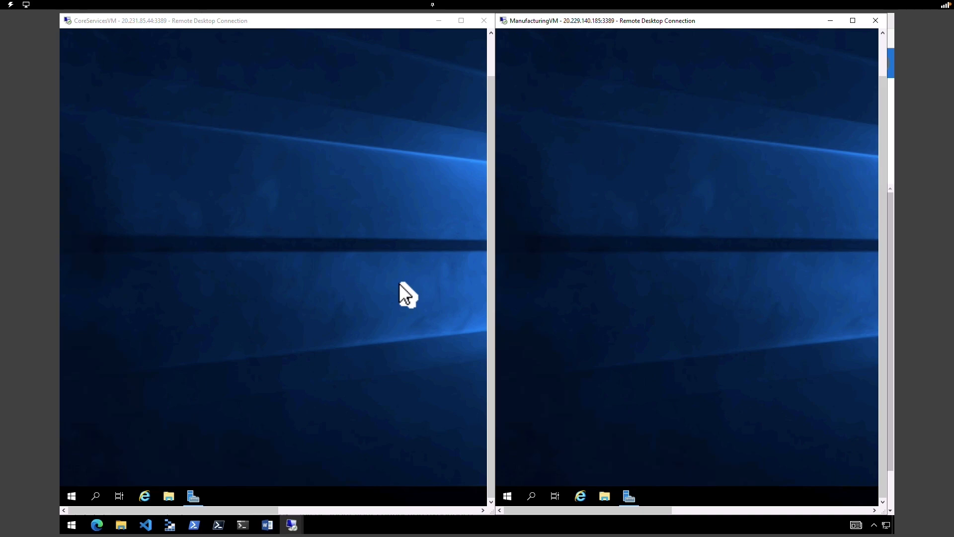
right_click(71, 496)
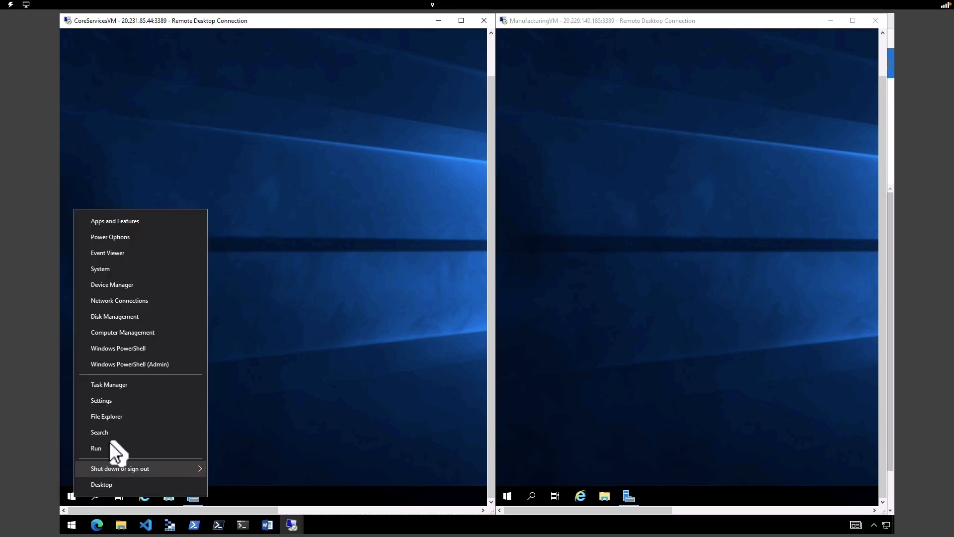
left_click(131, 364)
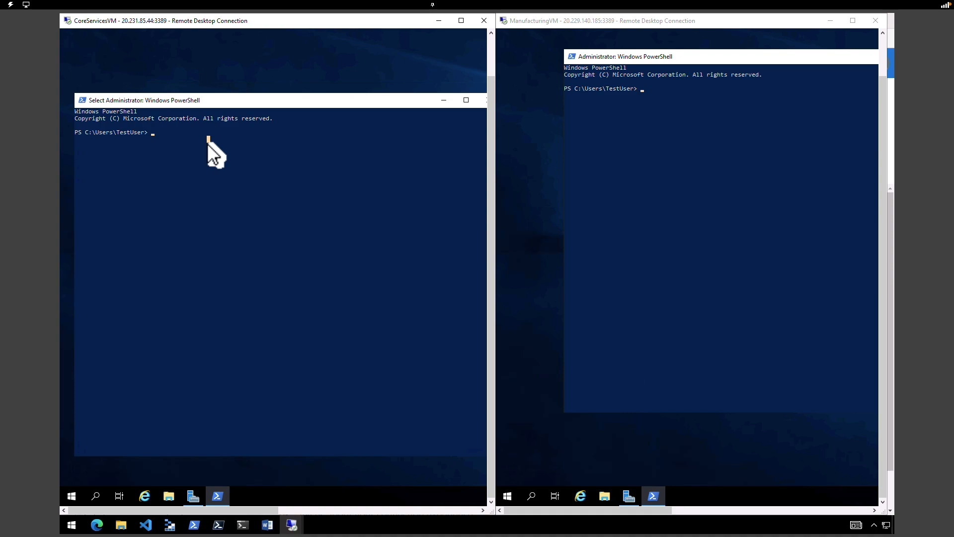
double_click(208, 195)
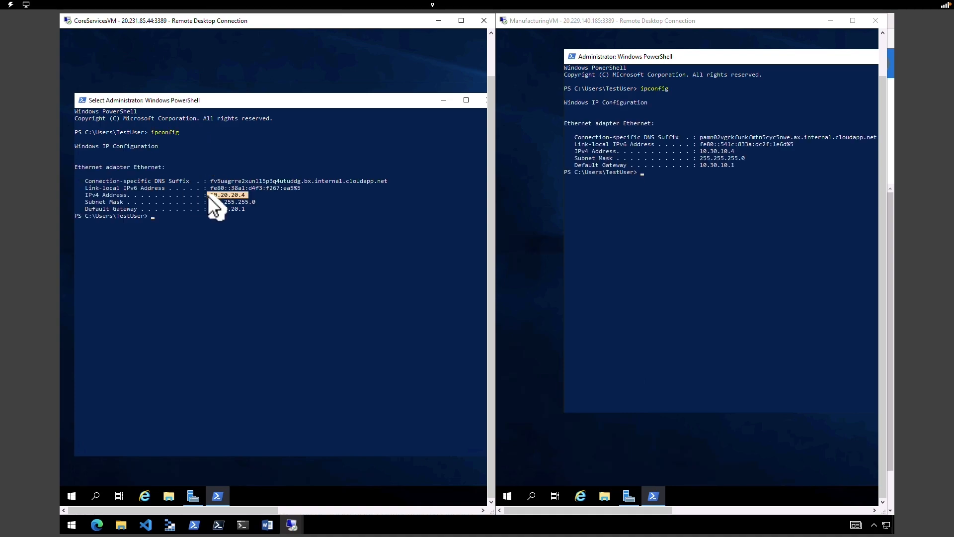
left_click(702, 151)
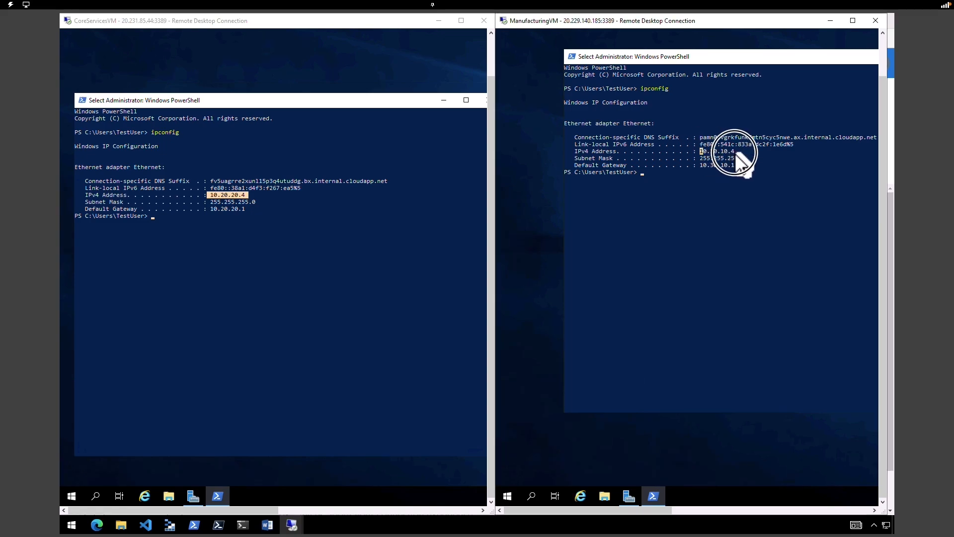
double_click(734, 152)
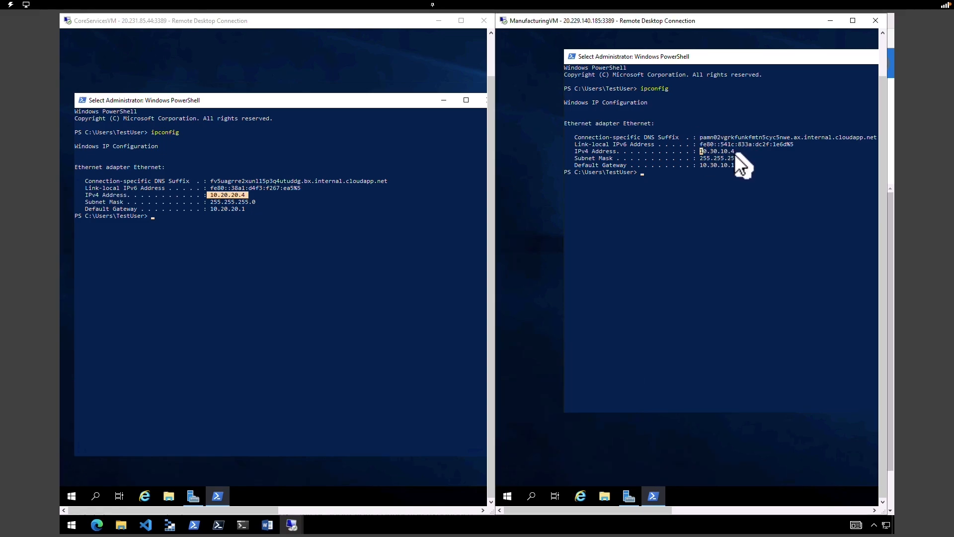
left_click(648, 177)
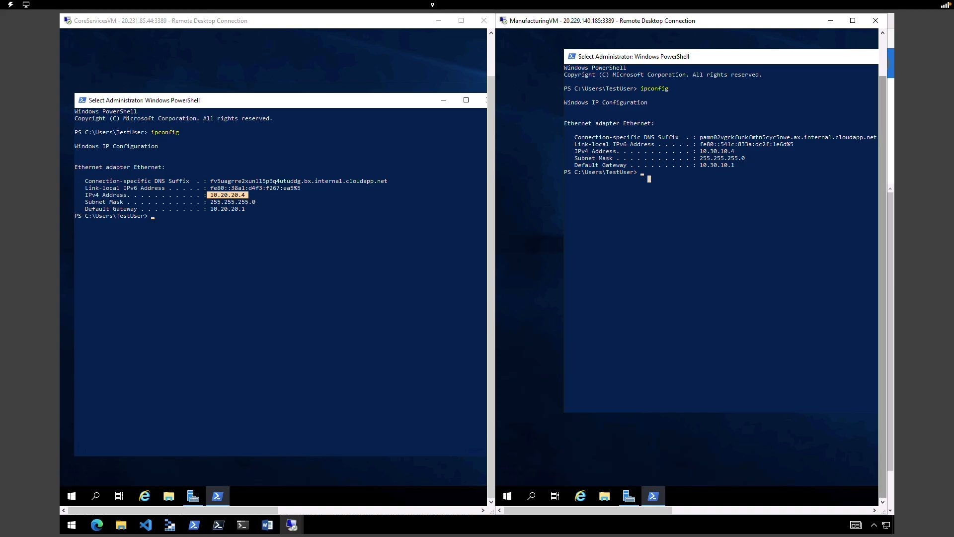
- Run Test-NetConnection 10.20.20.4 -port 3389 on ManufacturingVM and highlight the failed TCP warning
type("Test-NetC")
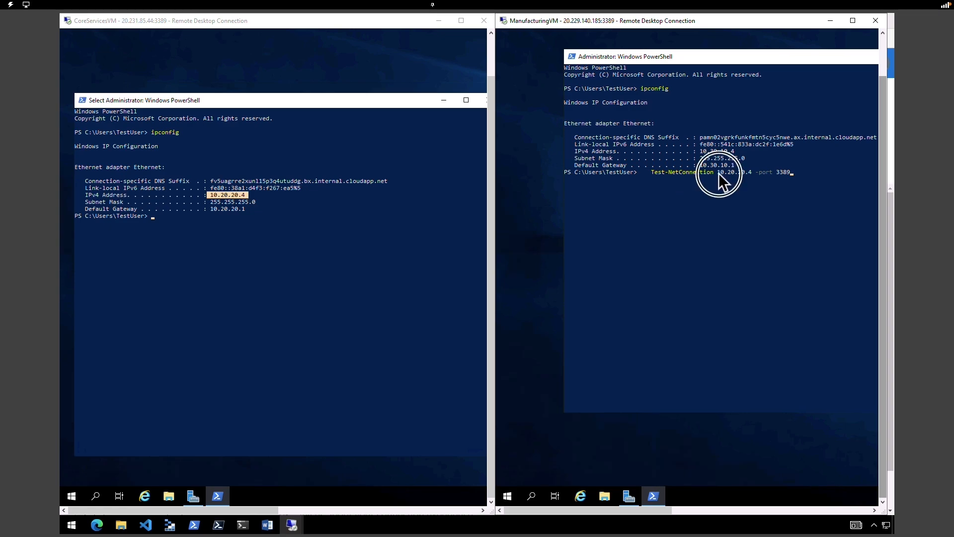
left_click(791, 174)
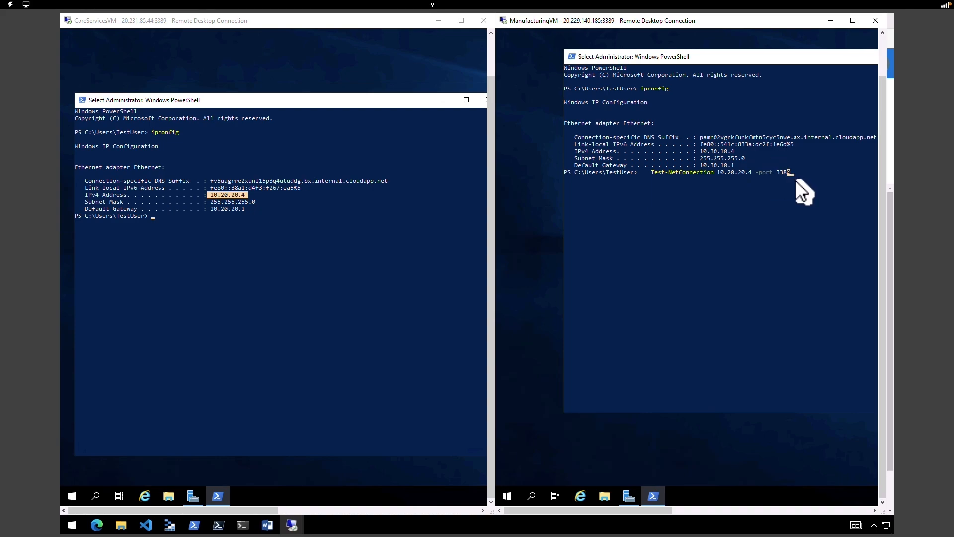
right_click(794, 175)
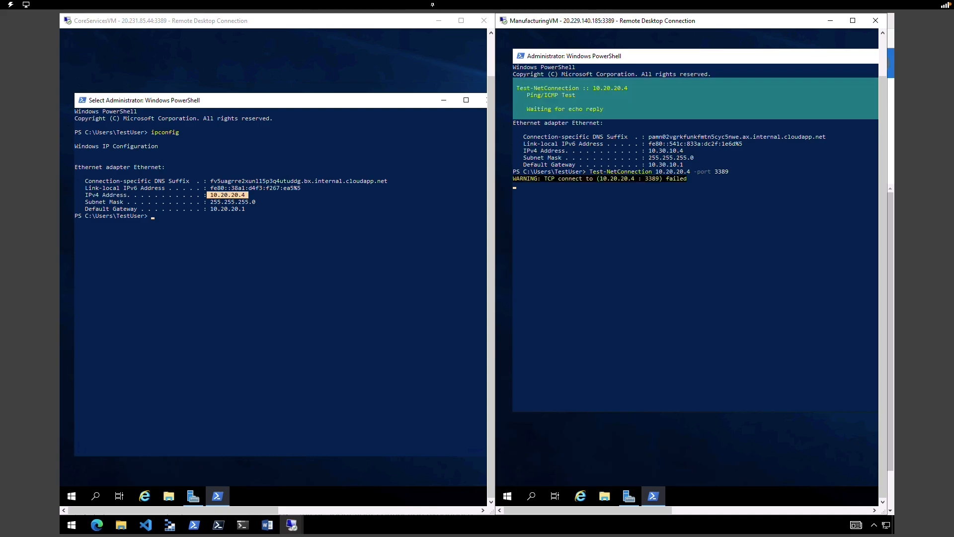
left_click_drag(545, 179, 689, 179)
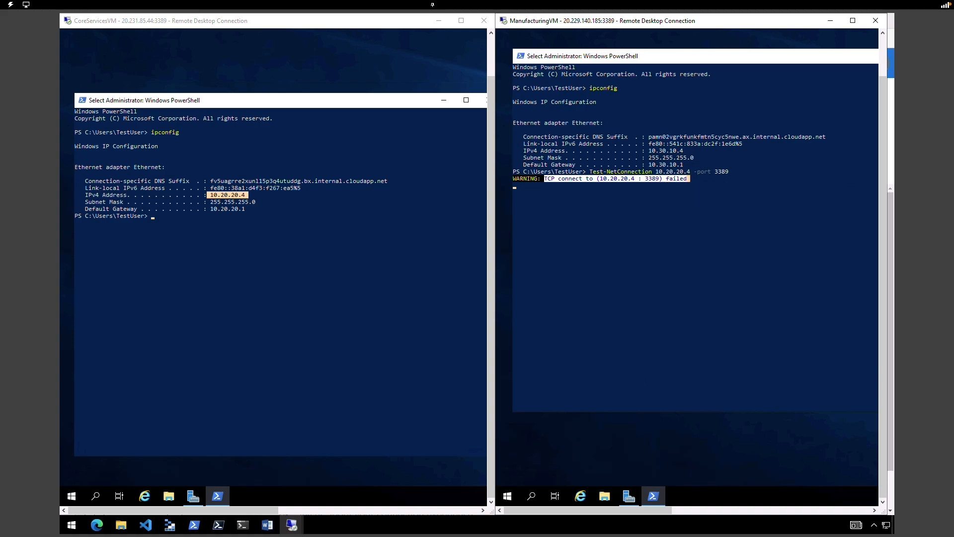
left_click(830, 21)
- Return to the Azure portal and search for the Virtual network gateways list
left_click(739, 35)
left_click(90, 93)
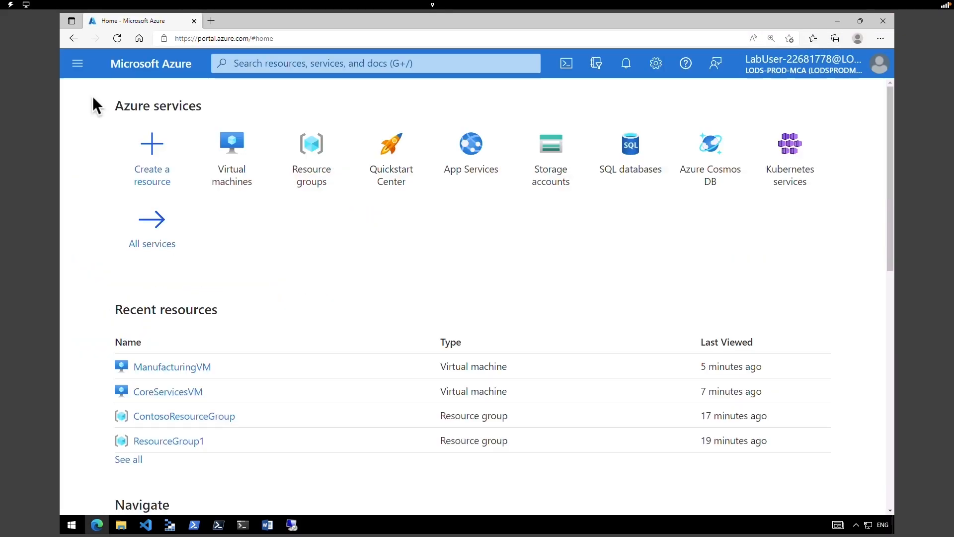
left_click(260, 63)
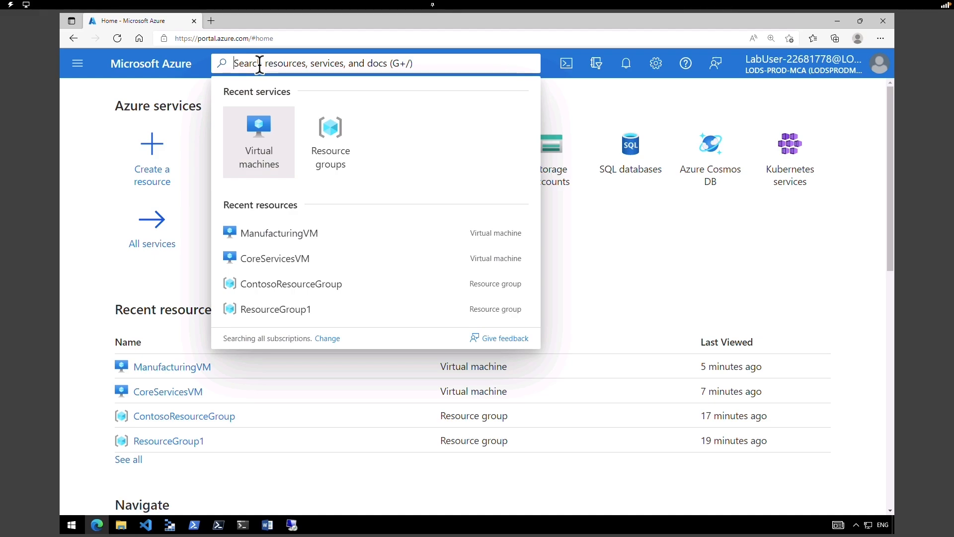
type("virtual network gat")
left_click(294, 188)
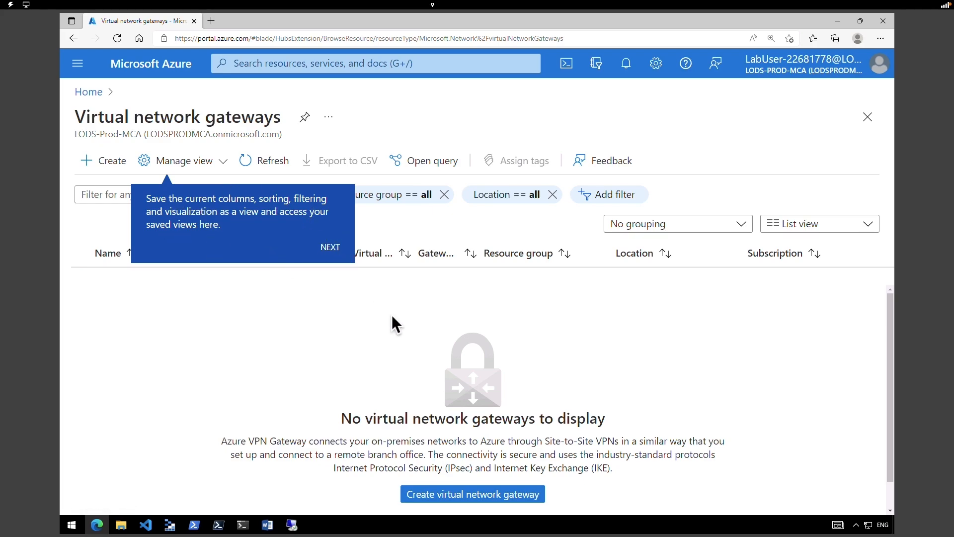
- Start a new virtual network gateway named CoreServicesVnetGateway
left_click(107, 168)
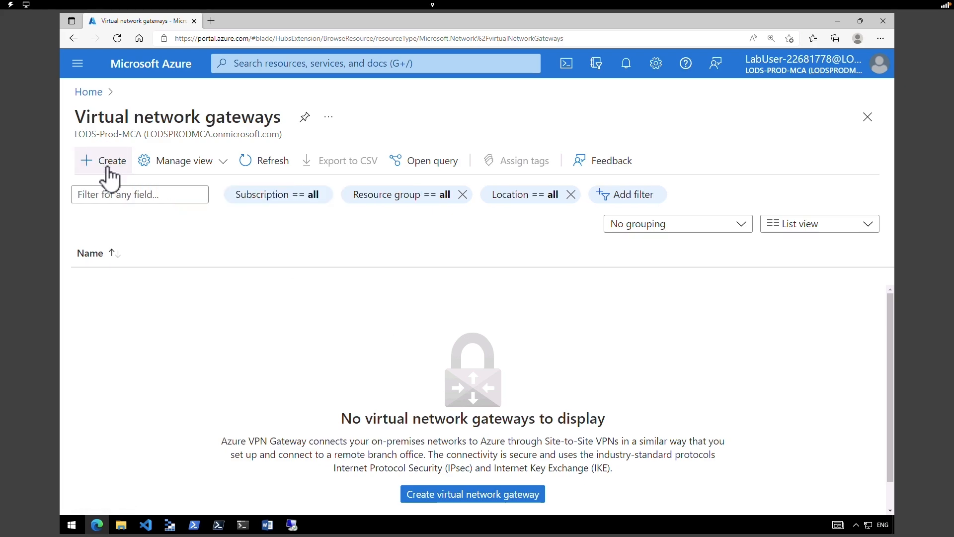
left_click(108, 169)
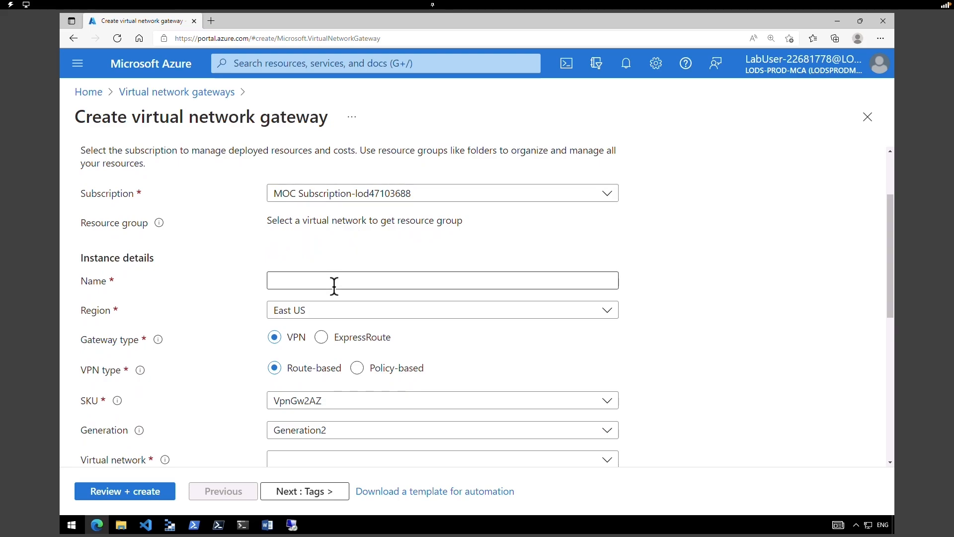
left_click_drag(272, 221, 442, 231)
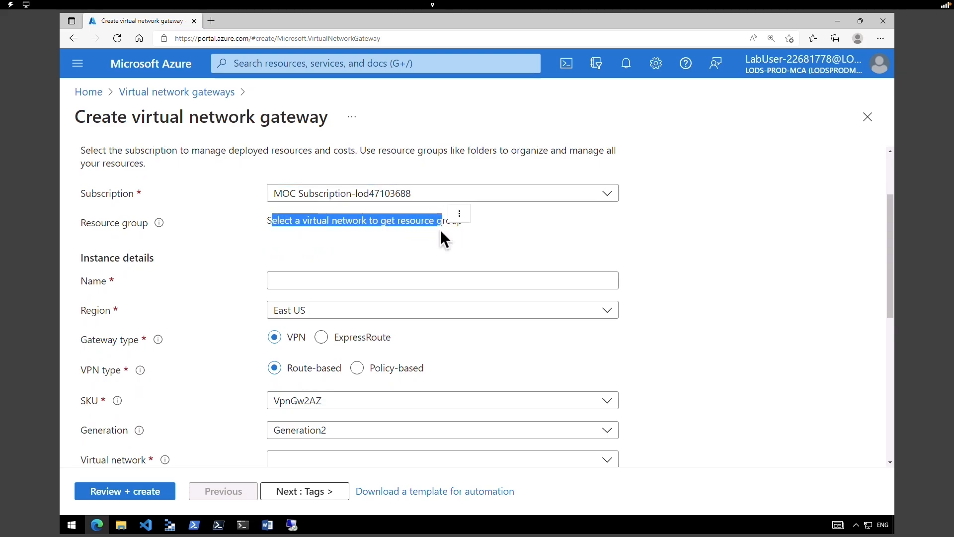
left_click(365, 284)
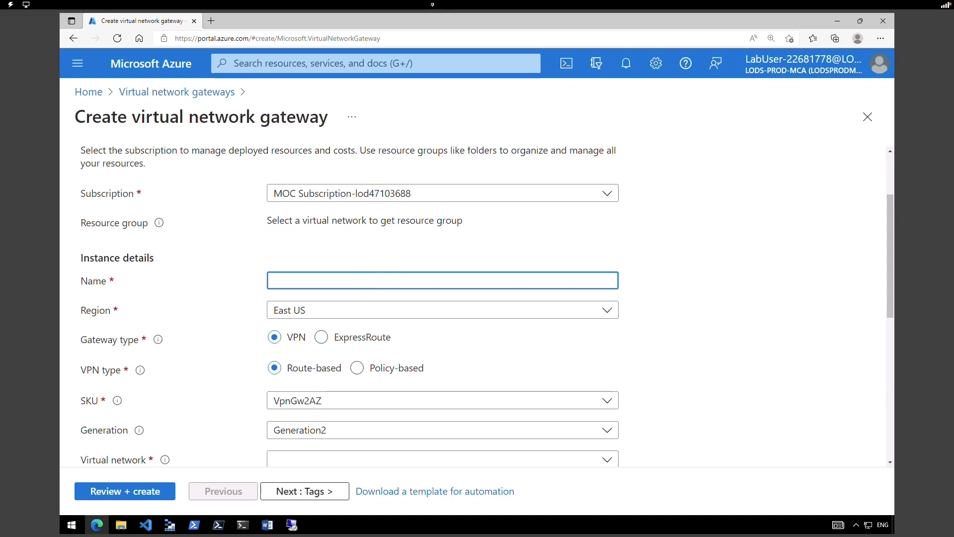
type("CoreServicesVnetGateway")
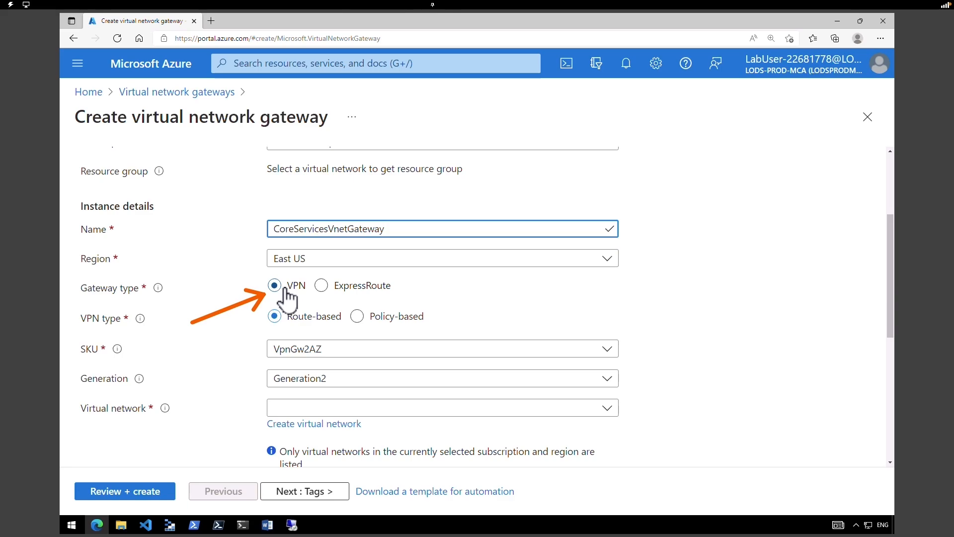
- Give the gateway SKU VpnGw1, Generation1, and virtual network CoreServicesVnet
left_click(220, 348)
left_click_drag(221, 344, 250, 326)
left_click_drag(213, 383, 261, 353)
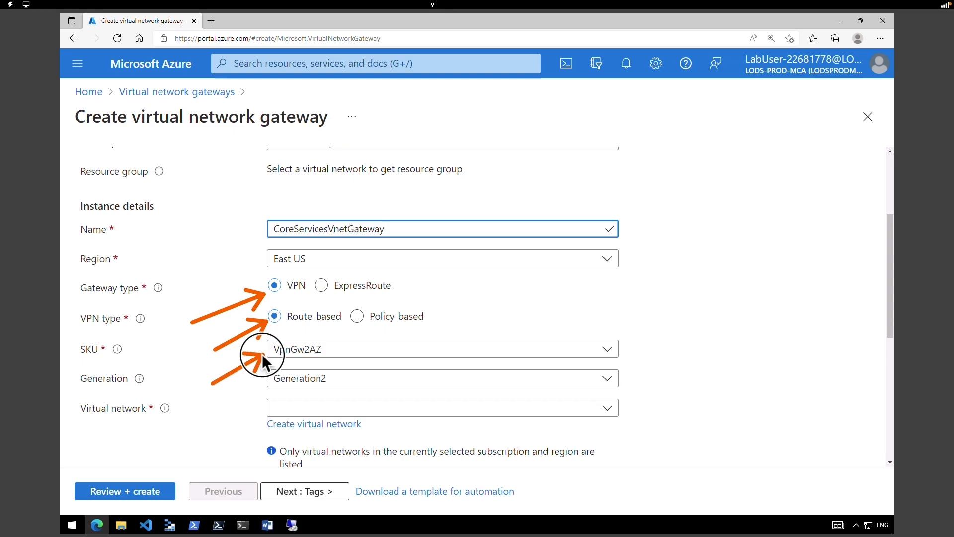
left_click(302, 351)
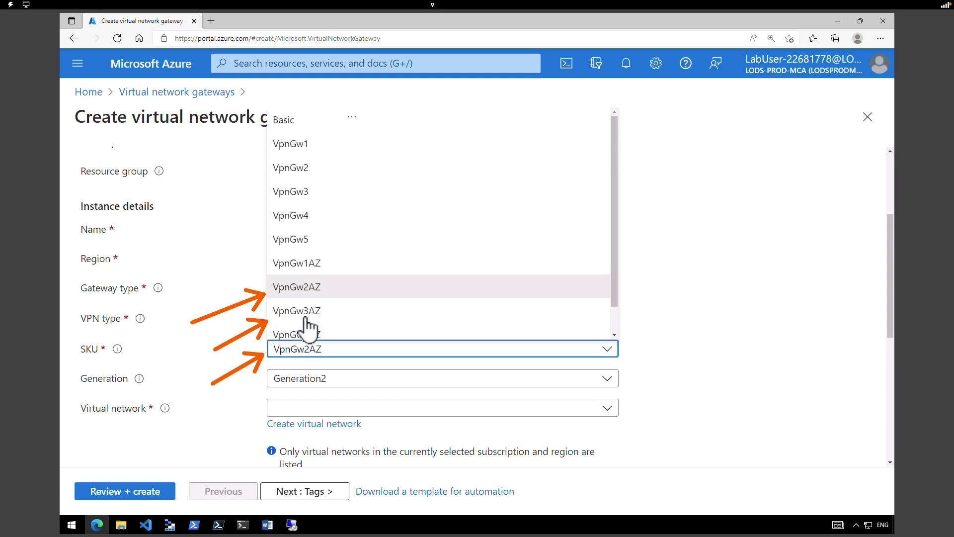
left_click(326, 149)
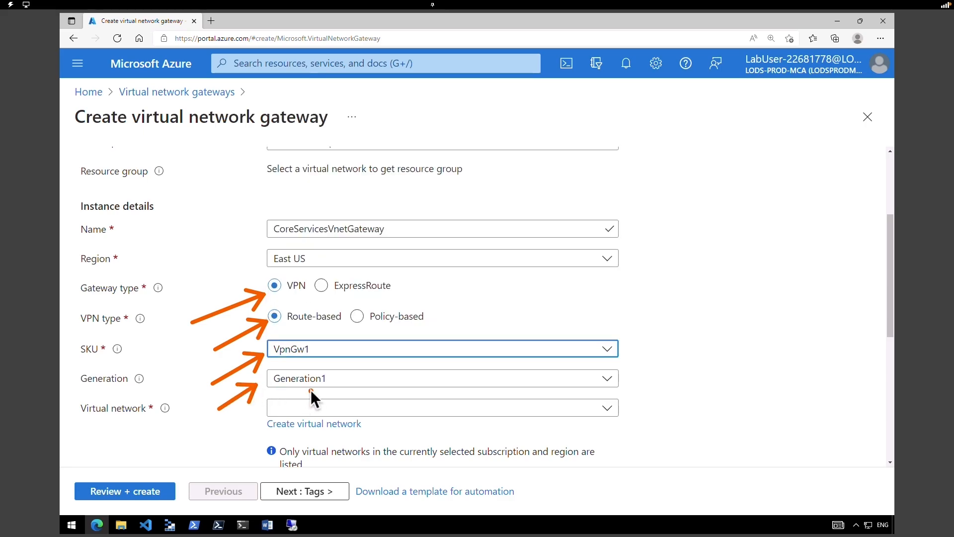
left_click(318, 382)
left_click(318, 399)
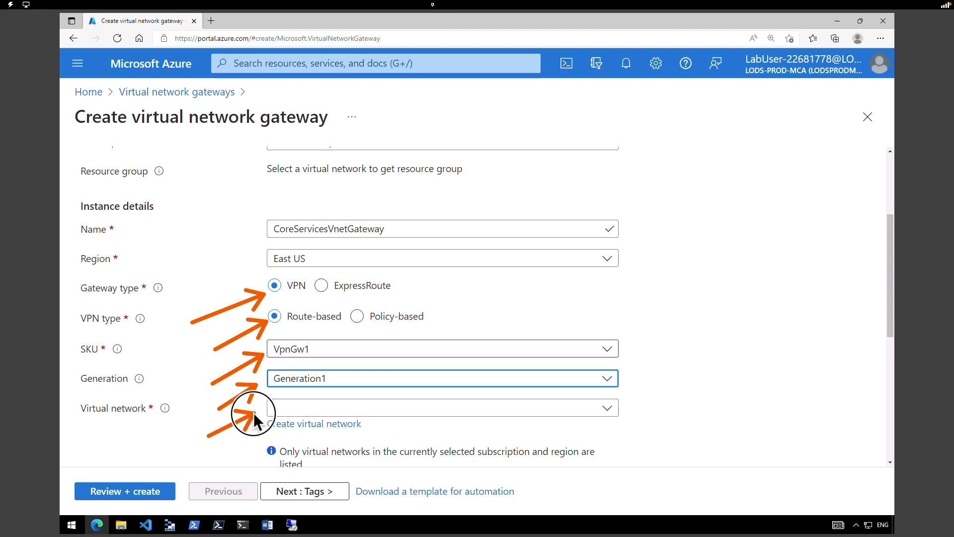
left_click(312, 411)
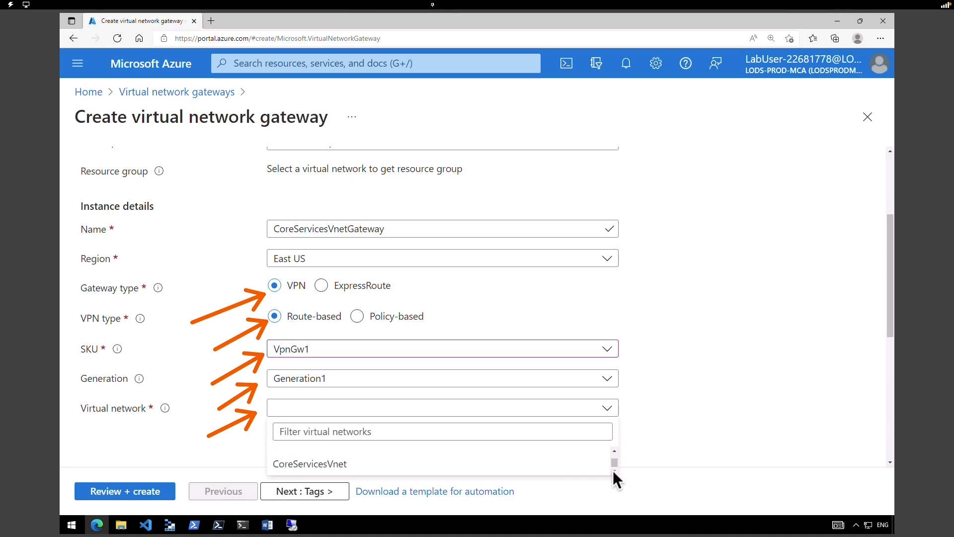
left_click(353, 467)
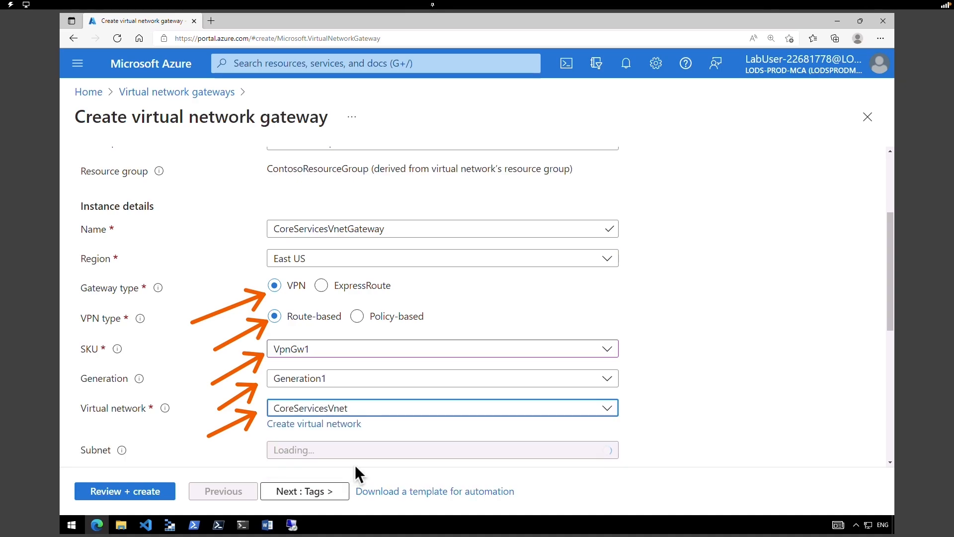
scroll(415, 281, "down", 3)
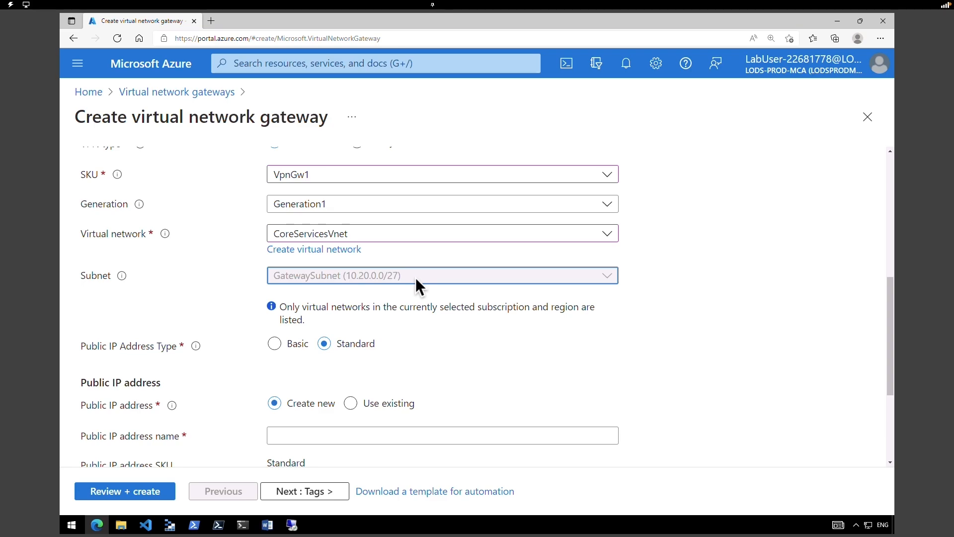
- Give the gateway a new Basic public IP named CoreServicesVnetGateway-ip and run validation
scroll(416, 277, "down", 2)
mouse_move(73, 214)
left_mouse_down()
mouse_move(207, 247)
mouse_move(398, 246)
left_mouse_up()
left_click(275, 230)
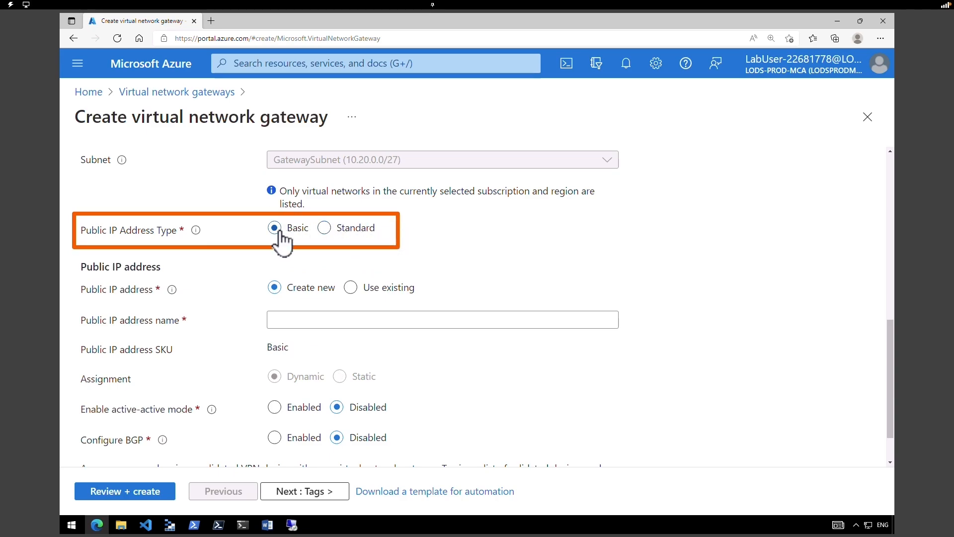
mouse_move(209, 267)
left_mouse_down()
mouse_move(256, 273)
mouse_move(259, 286)
left_mouse_up()
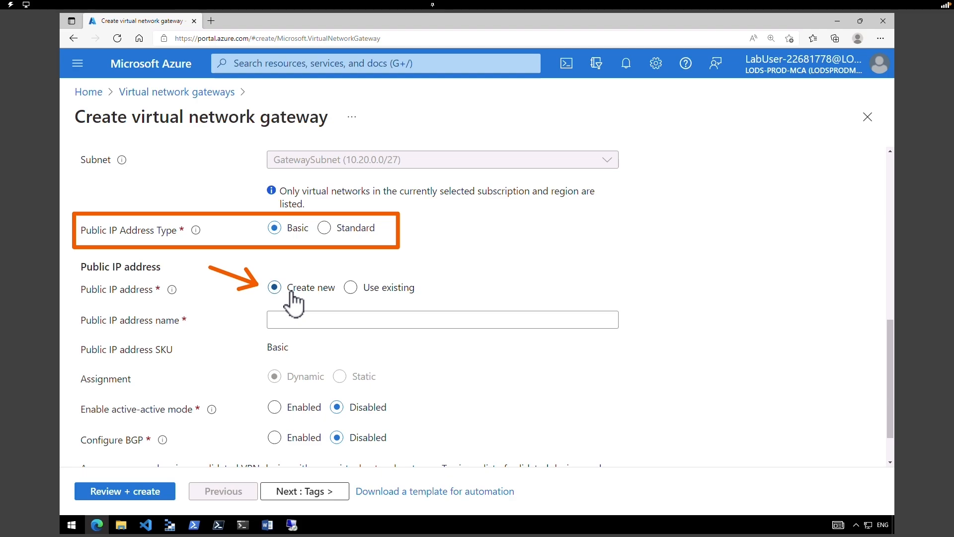
left_click(388, 319)
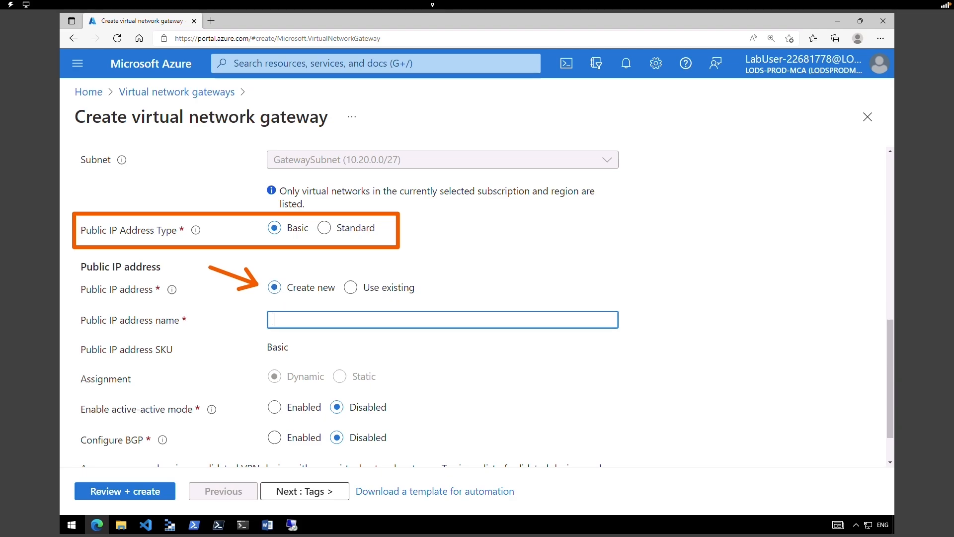
type("CoreServicesVnetGateway-ip")
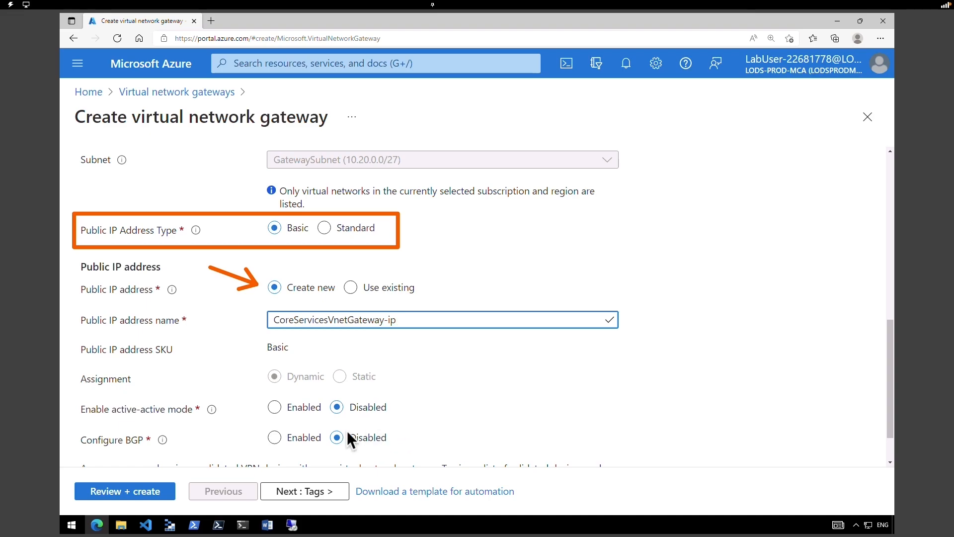
left_click(148, 492)
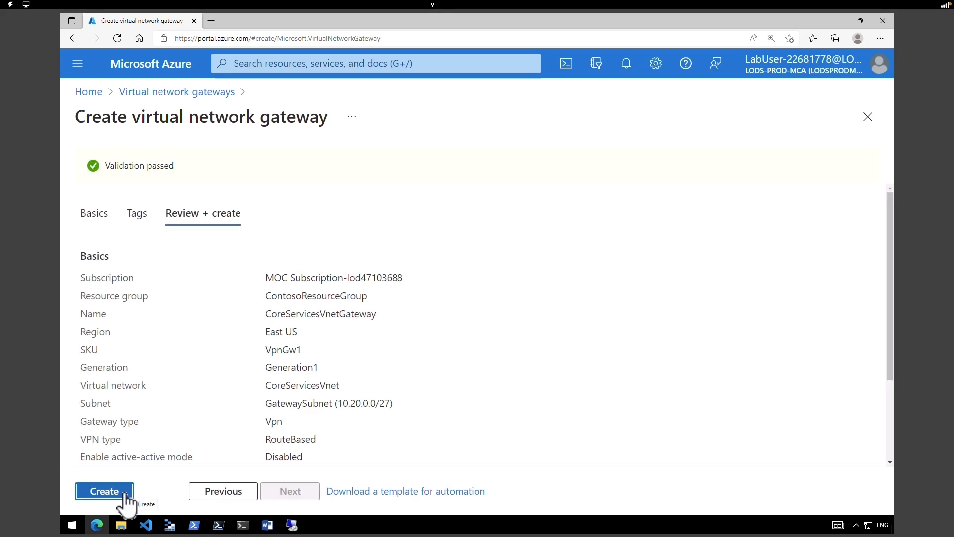
- Submit the CoreServicesVnetGateway deployment to ContosoResourceGroup, then go back to the portal Home
left_click(125, 493)
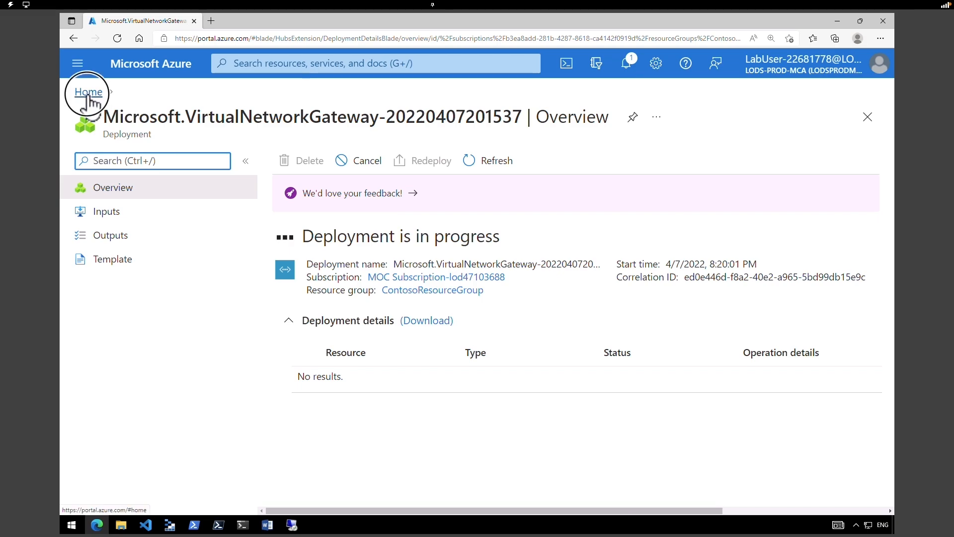
left_click(87, 92)
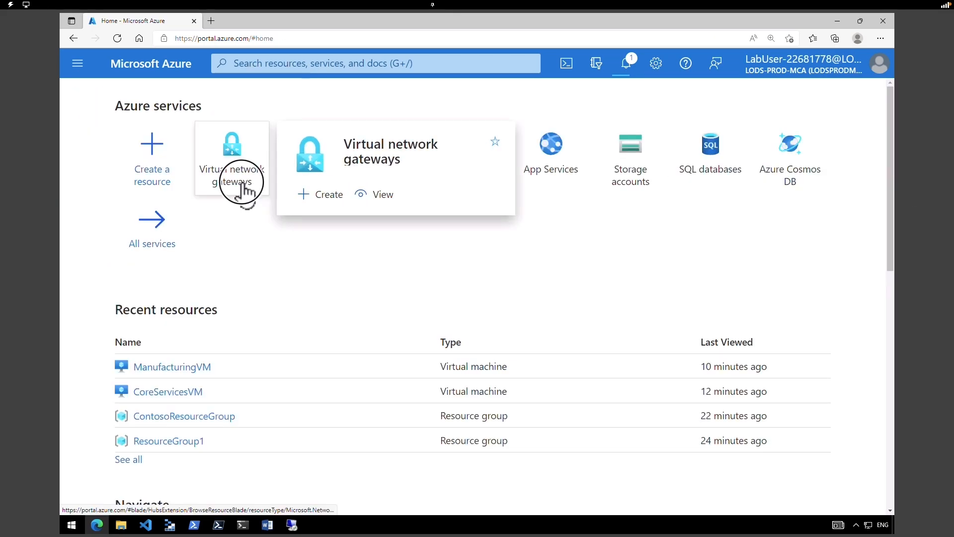
- Refresh the Virtual network gateways list and start creating another gateway
left_click(242, 184)
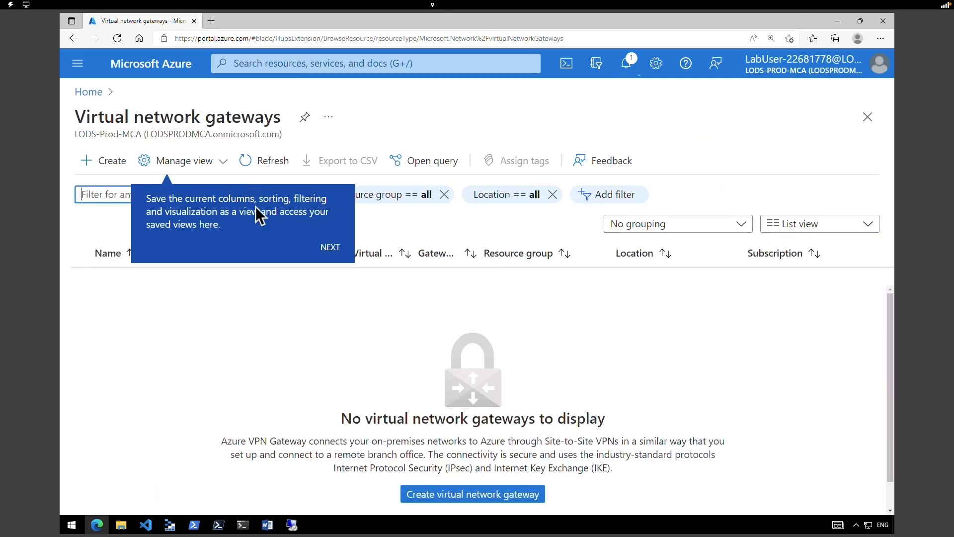
left_click(273, 165)
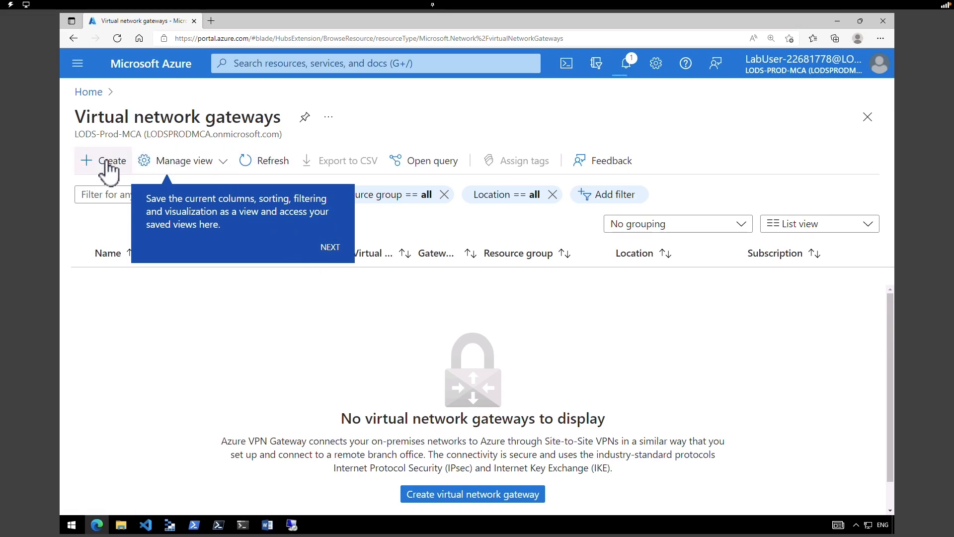
left_click(110, 164)
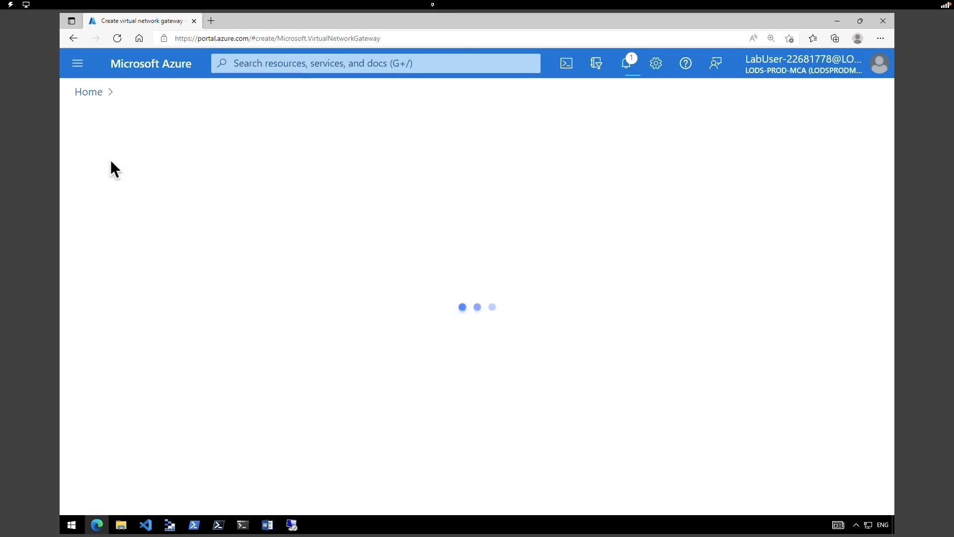
scroll(340, 275, "down", 2)
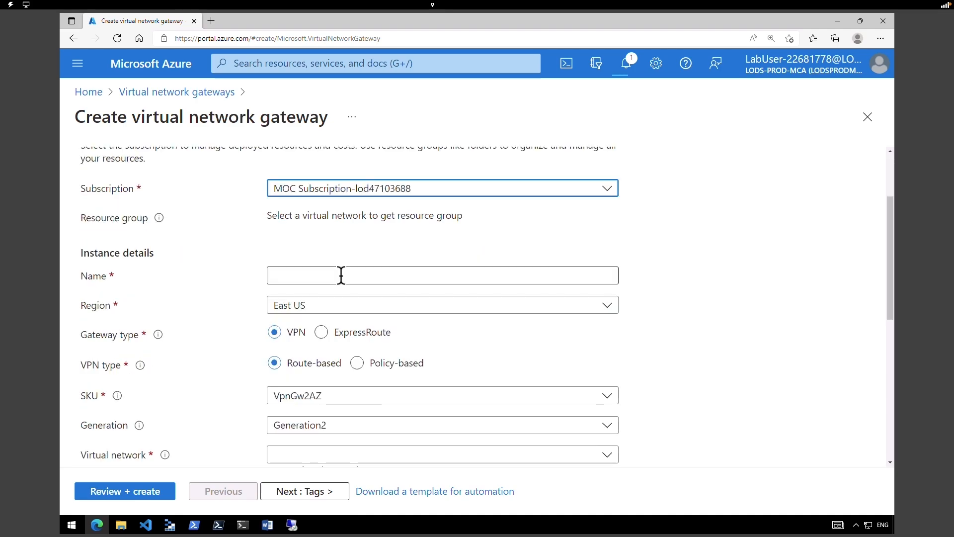
- Name the second gateway ManufacturingVnetGateway and place it in West Europe
left_click(341, 275)
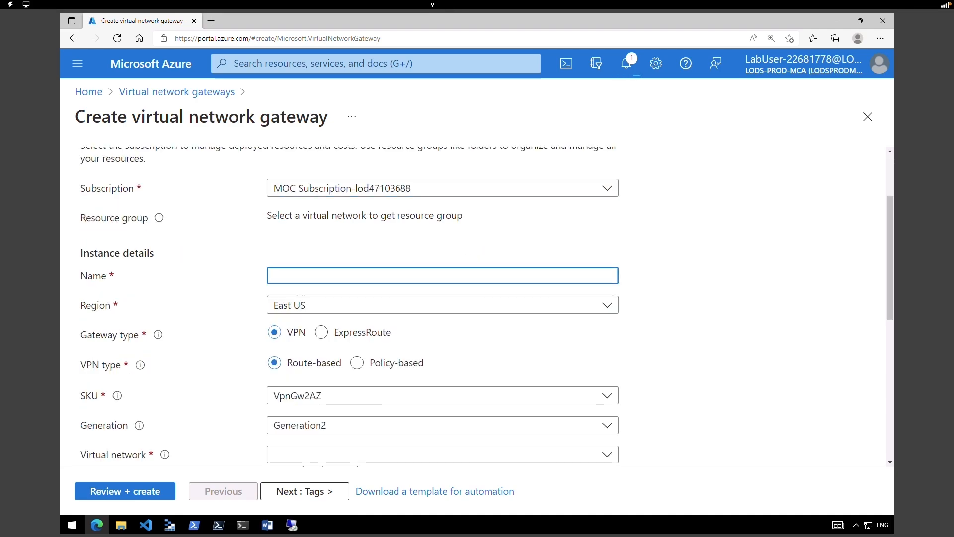
type("ManufacturingVnetGateway")
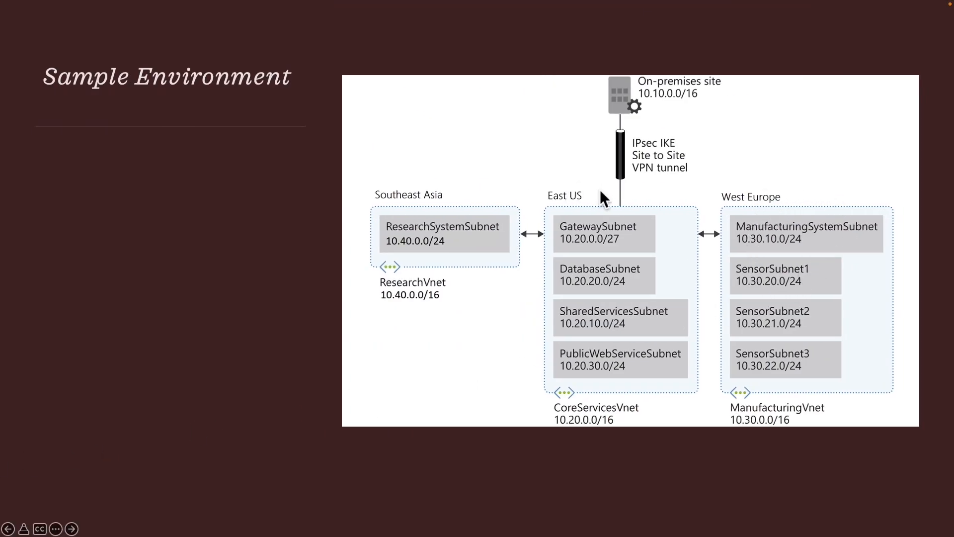
left_click_drag(792, 205, 686, 180)
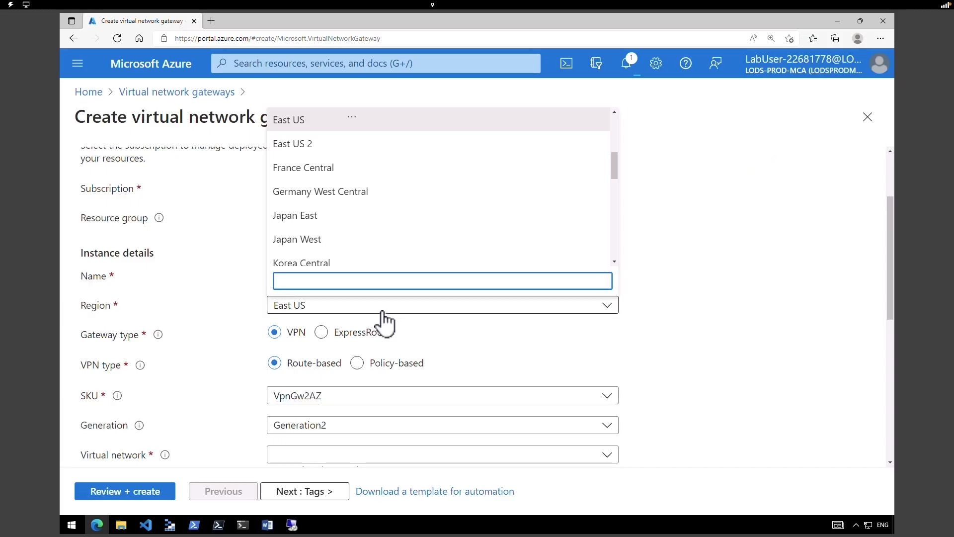
type("west")
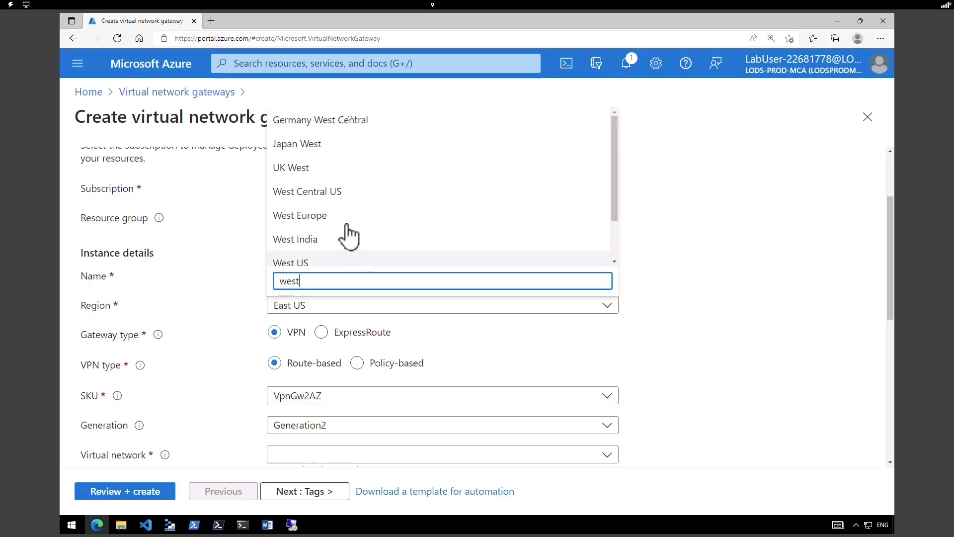
left_click(346, 217)
left_click_drag(891, 301, 890, 329)
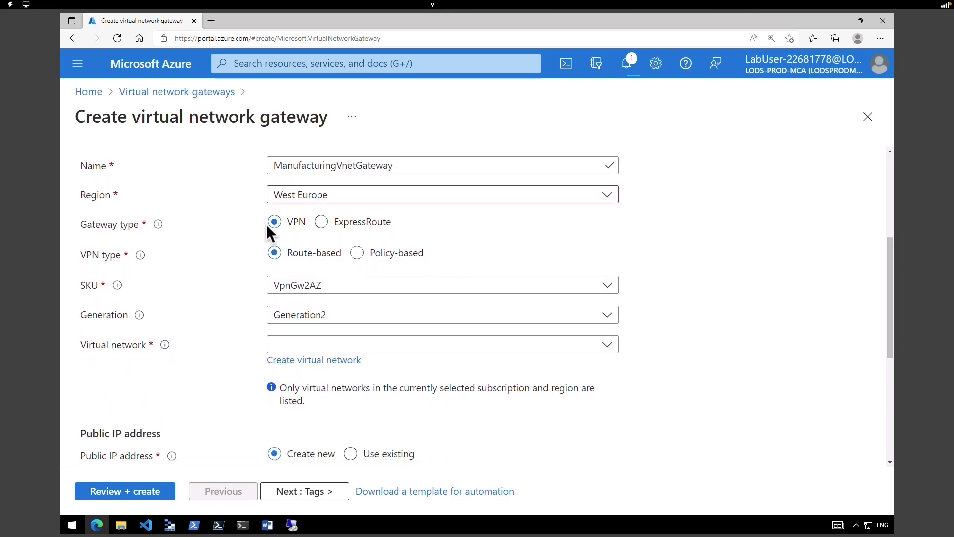
- Keep Route-based VPN, choose SKU VpnGw1, and attach ManufacturingVnet with subnet 10.30.0.0/24
left_click(239, 263)
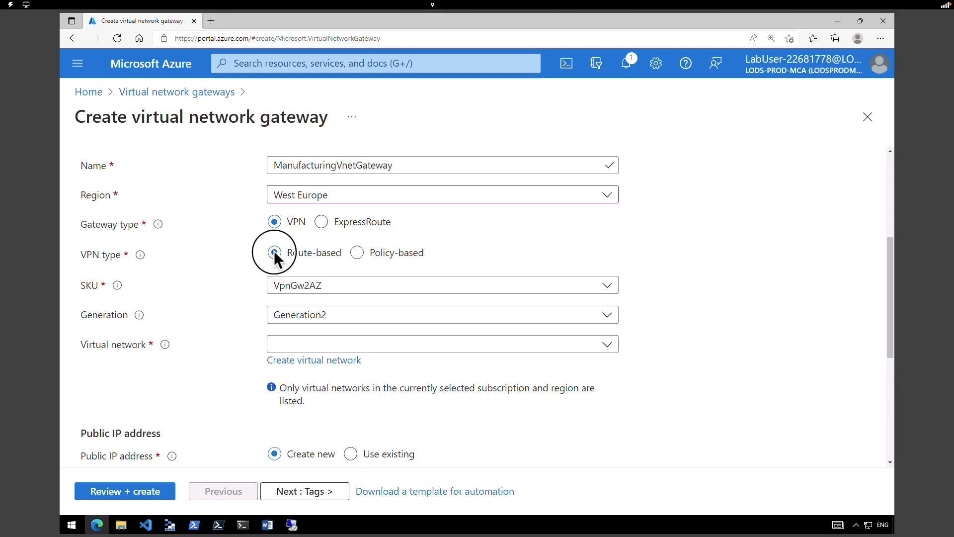
double_click(281, 266)
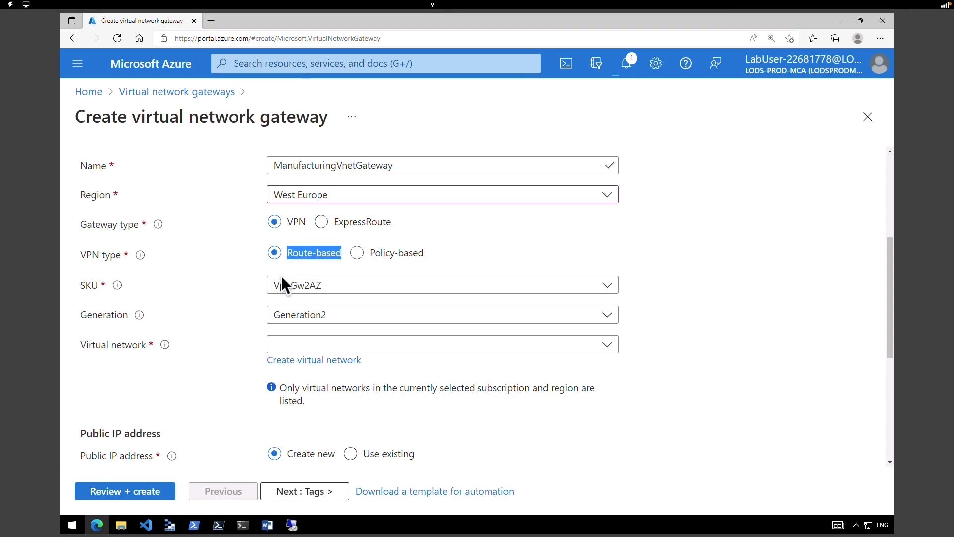
left_click(290, 286)
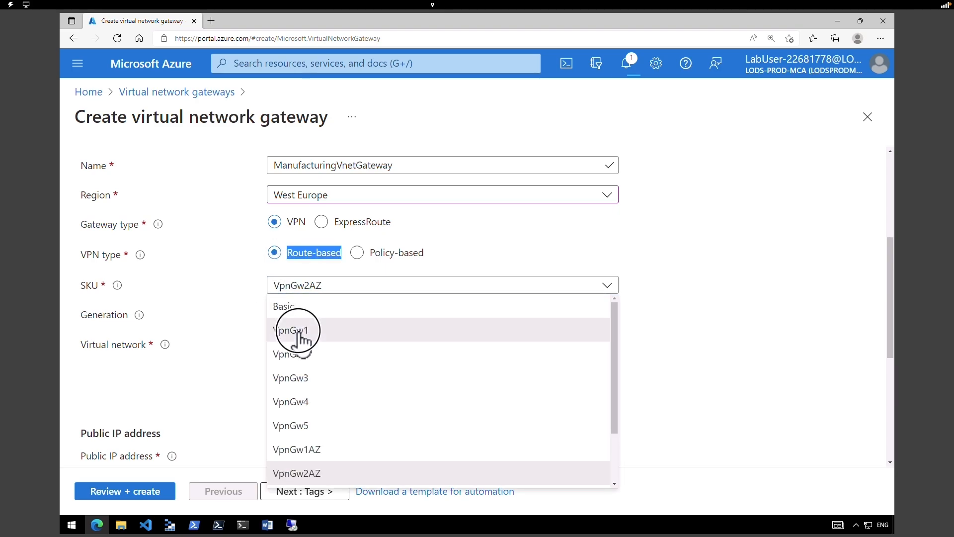
left_click(300, 332)
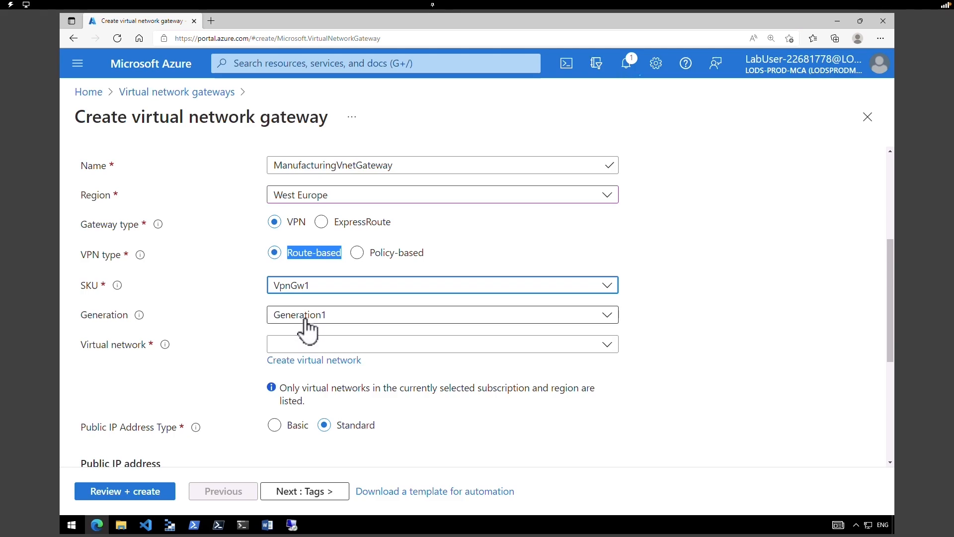
left_click(309, 346)
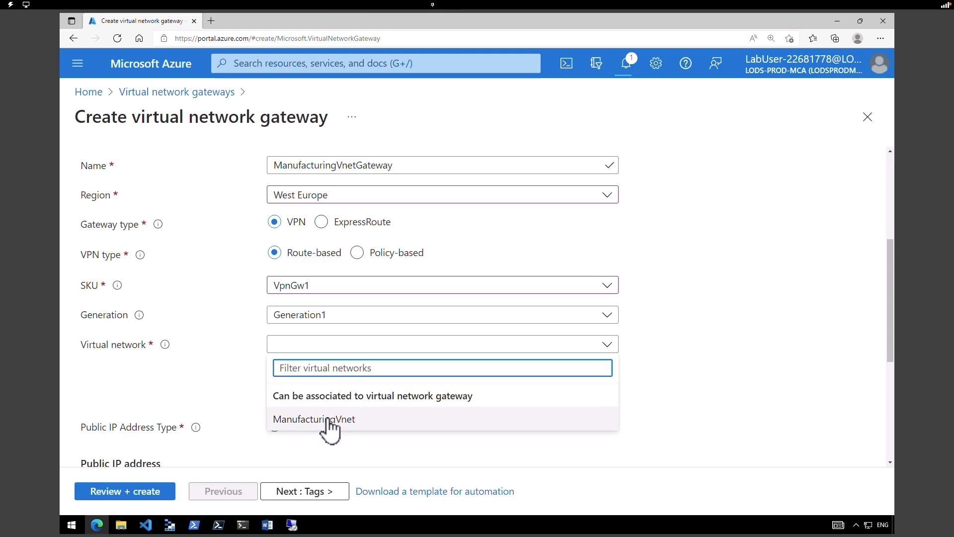
left_click(328, 420)
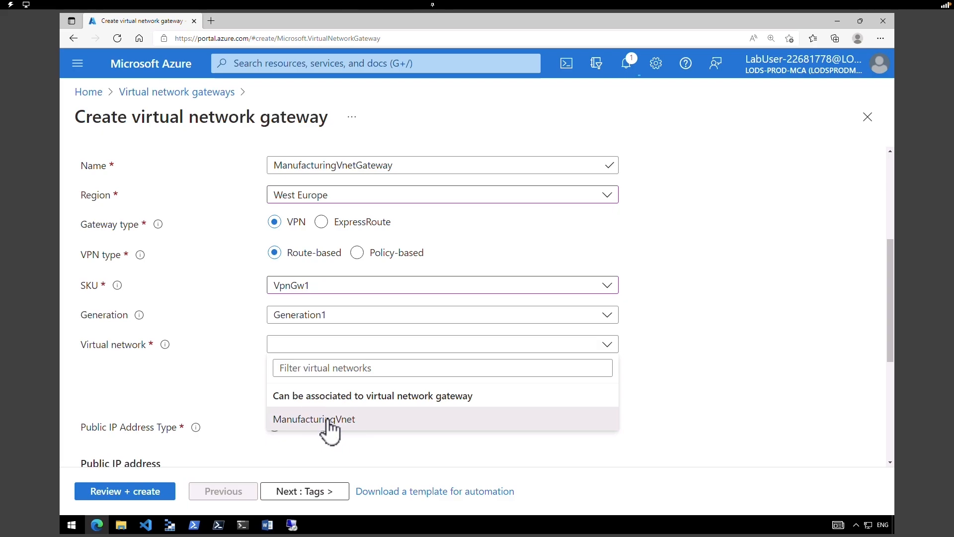
left_click_drag(889, 306, 890, 341)
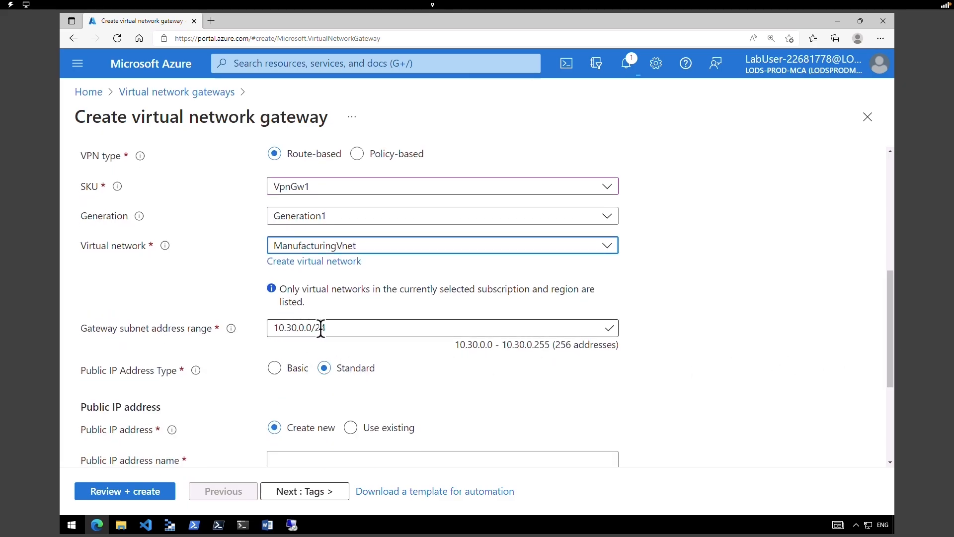
left_click(213, 22)
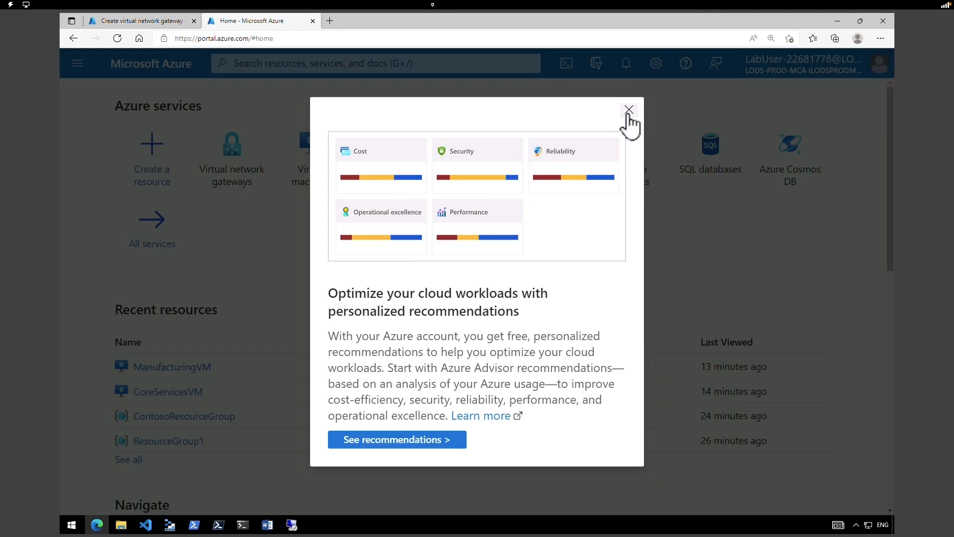
left_click(624, 113)
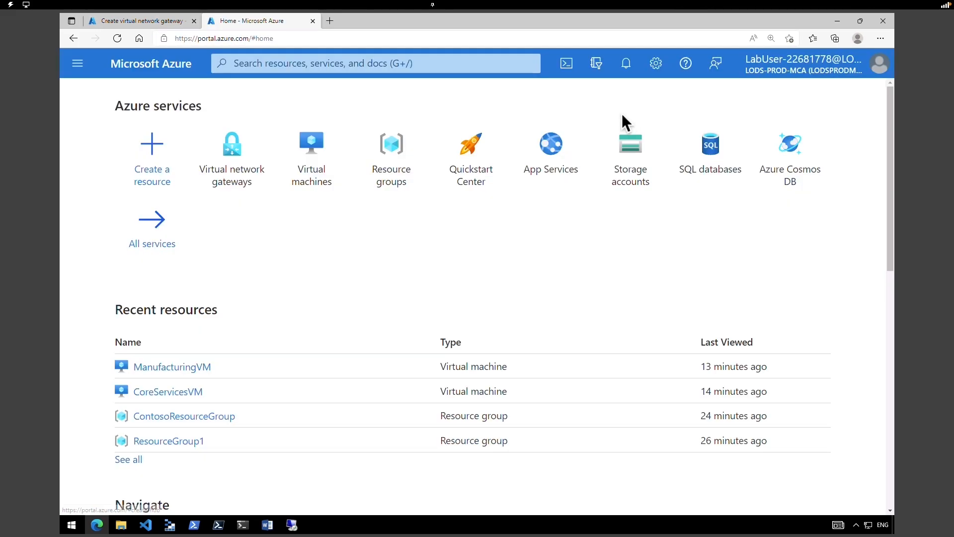
left_click(380, 184)
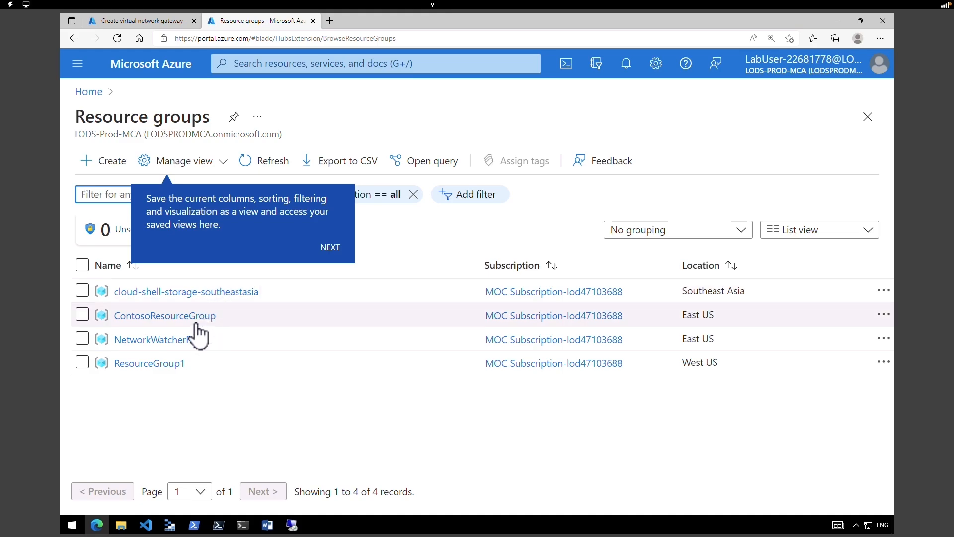
left_click(197, 318)
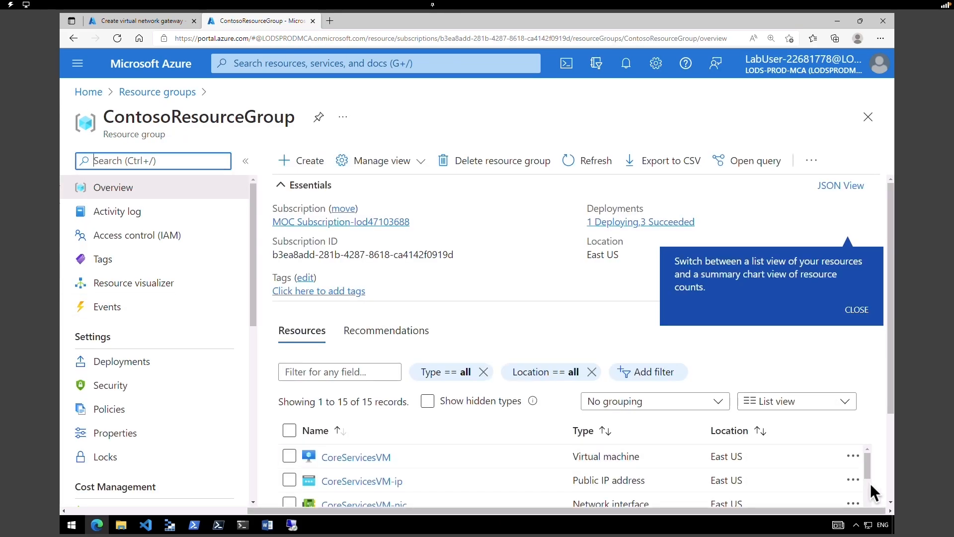
scroll(869, 485, "down", 1)
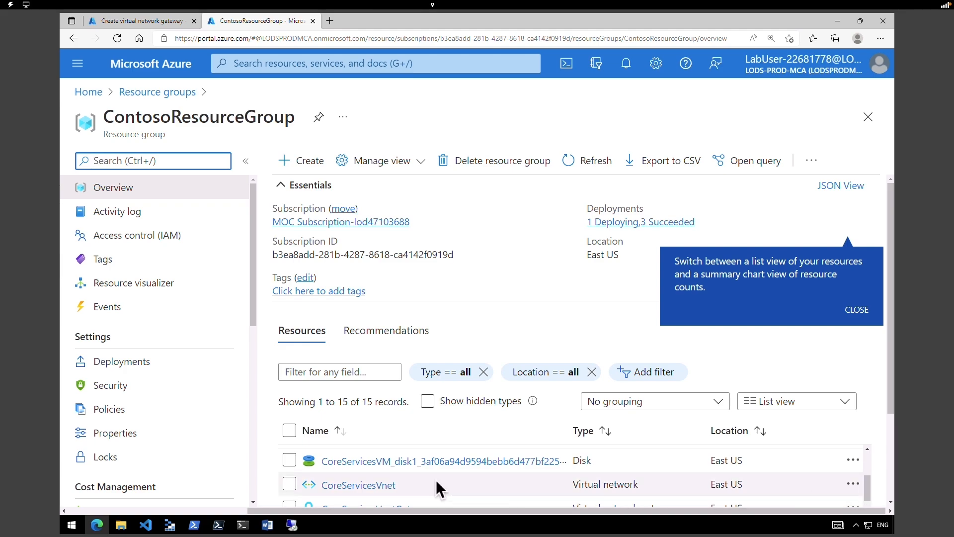
left_click(358, 485)
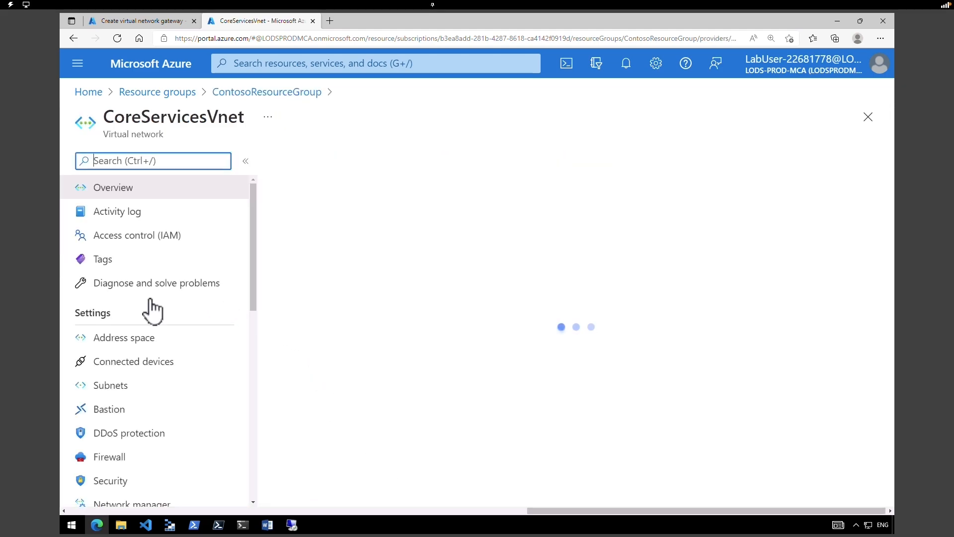
left_click_drag(81, 316, 100, 316)
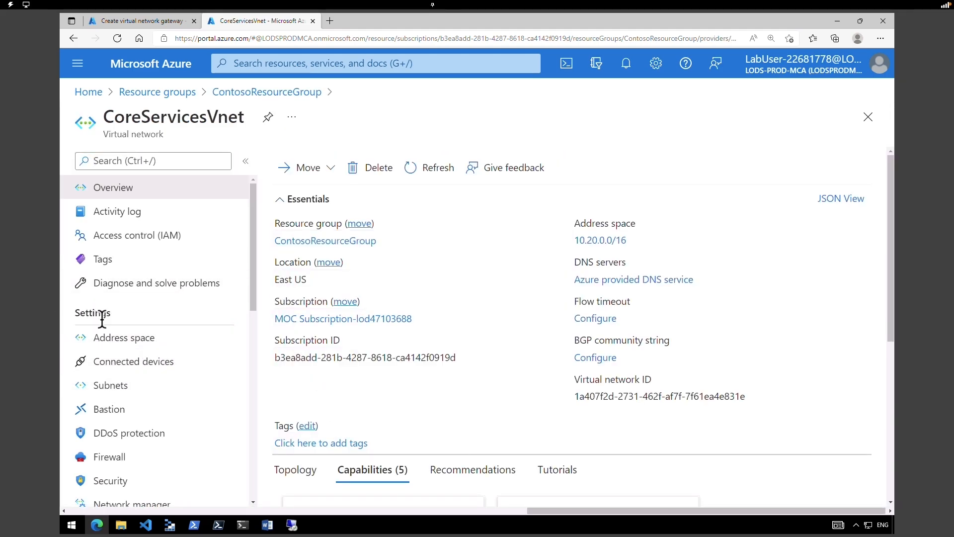
left_click(122, 338)
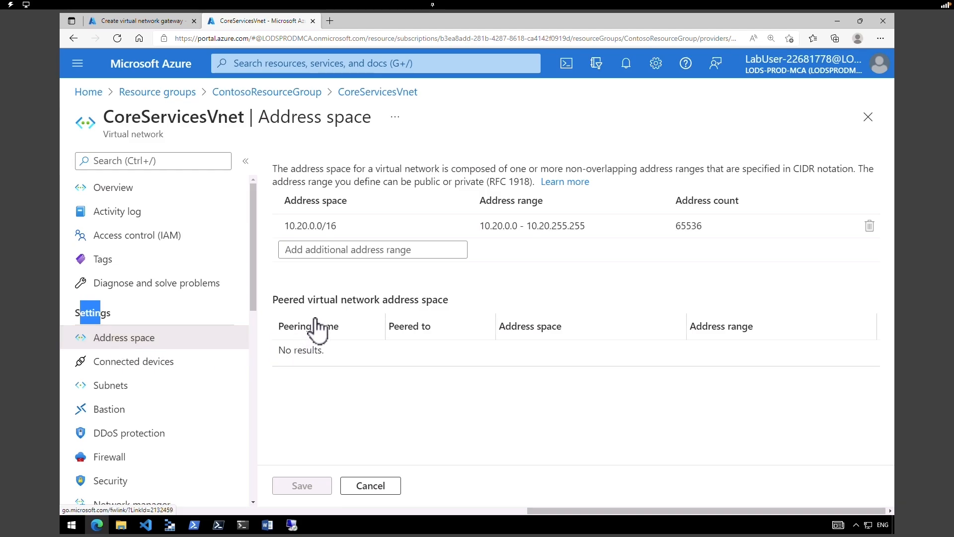
left_click(306, 224)
left_click_drag(290, 225, 323, 226)
left_click(163, 393)
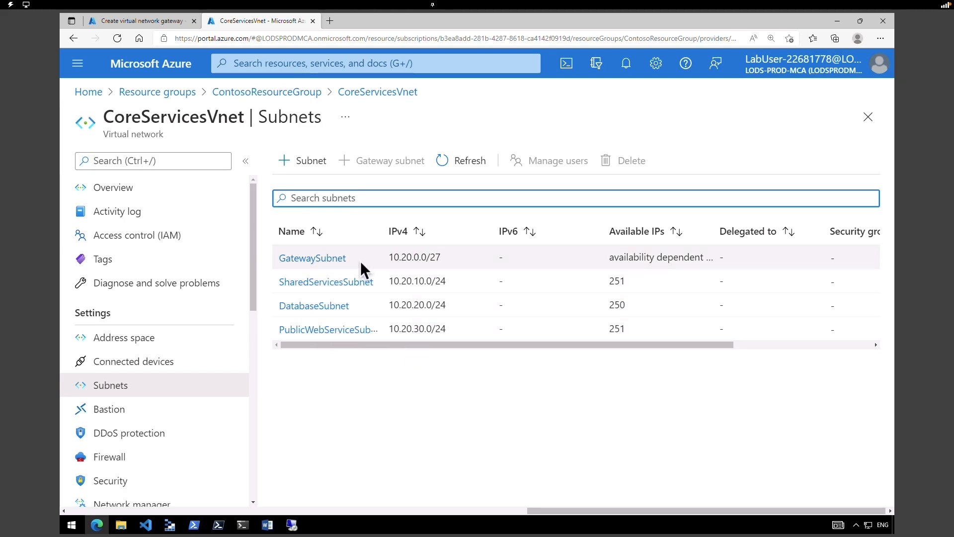
left_click_drag(351, 261, 297, 264)
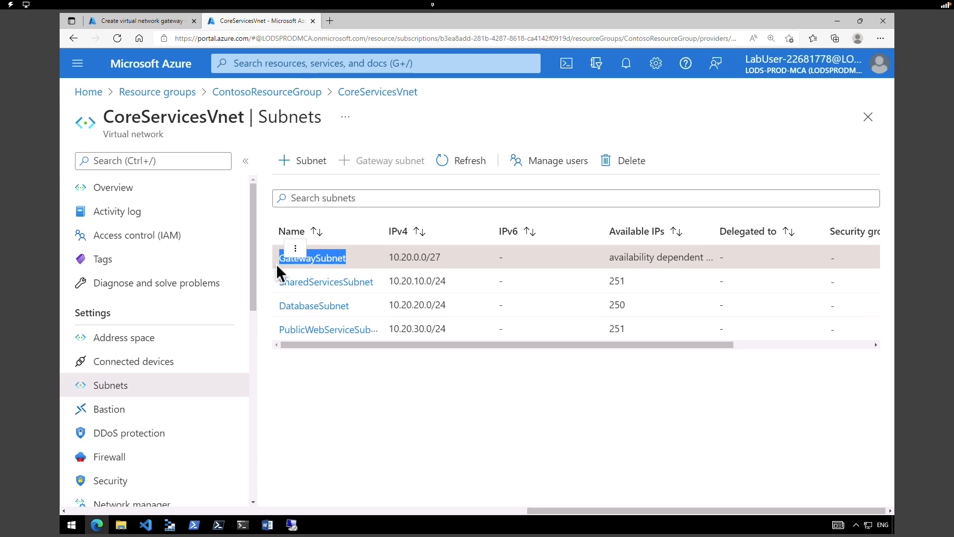
key("ctrl+w")
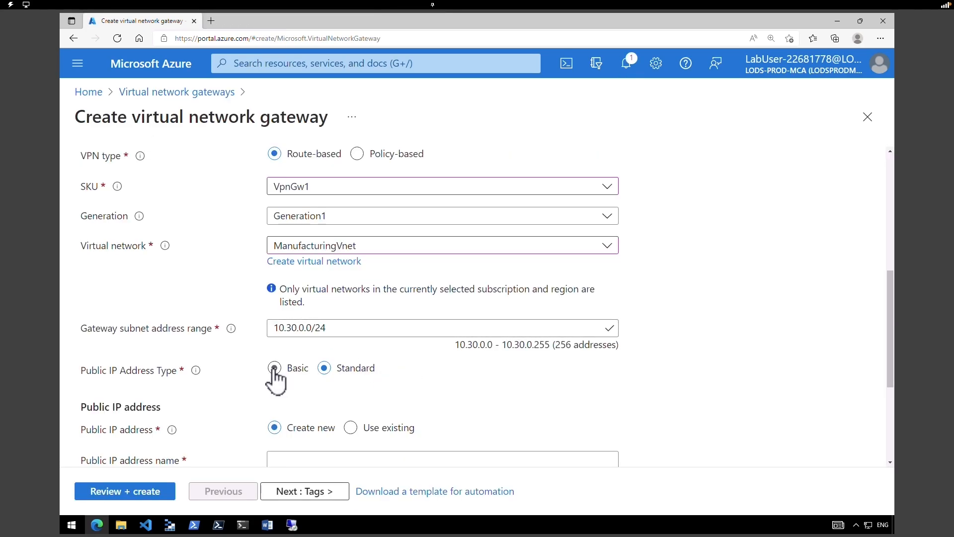
- Give ManufacturingVnetGateway a new Basic public IP named ManufacturingVnetGateway-ip and run validation
left_click(274, 369)
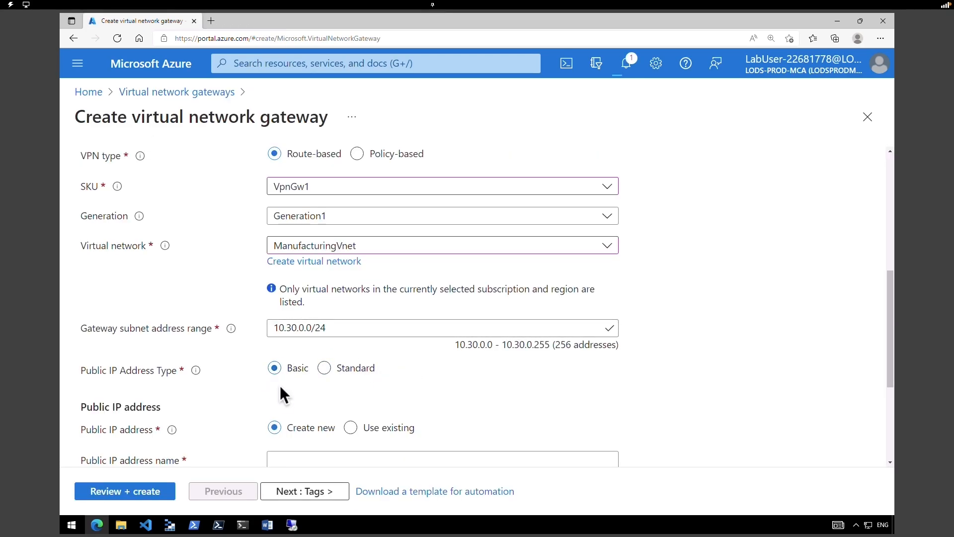
scroll(591, 398, "down", 3)
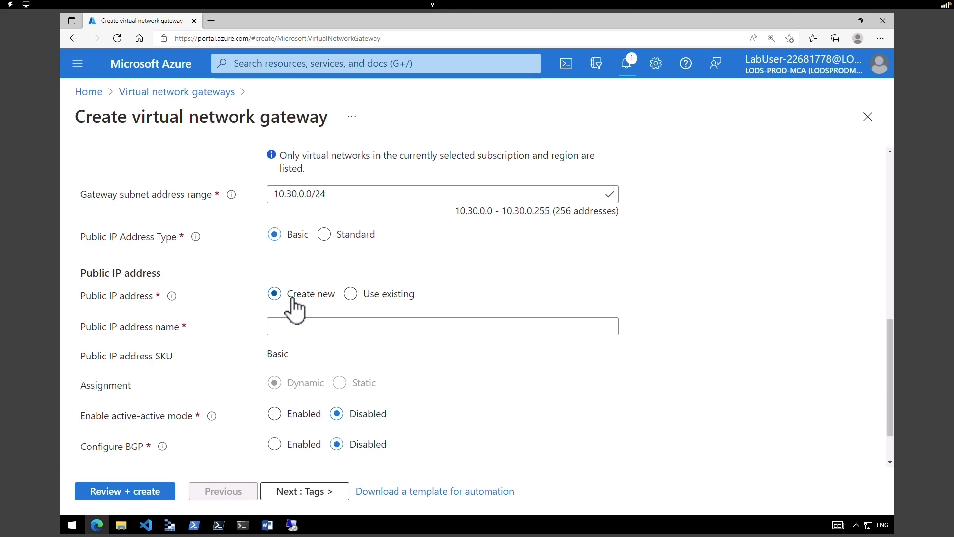
left_click(293, 326)
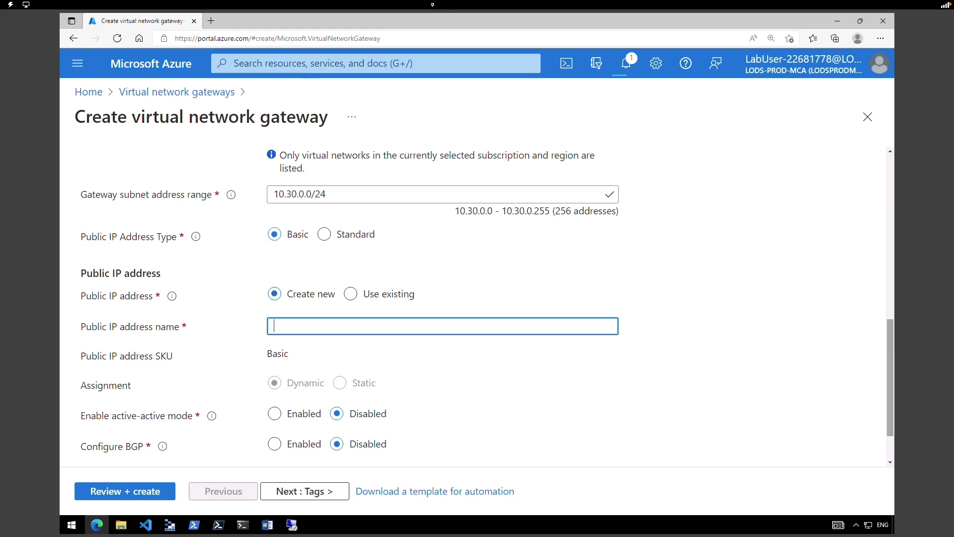
type("ManufacturingVnetGateway-ip")
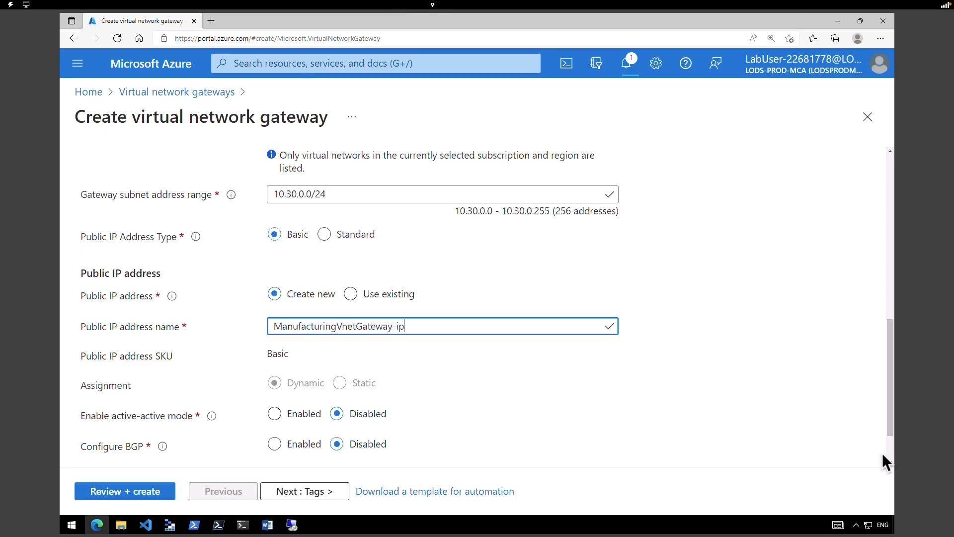
left_click(146, 499)
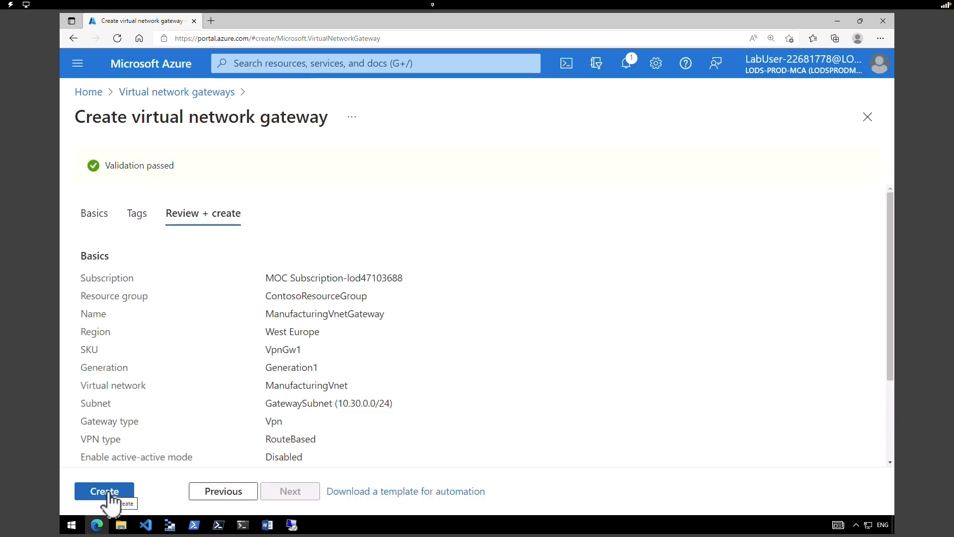
- Submit the ManufacturingVnetGateway deployment and check notifications showing both gateway deployments succeeded
left_click(120, 497)
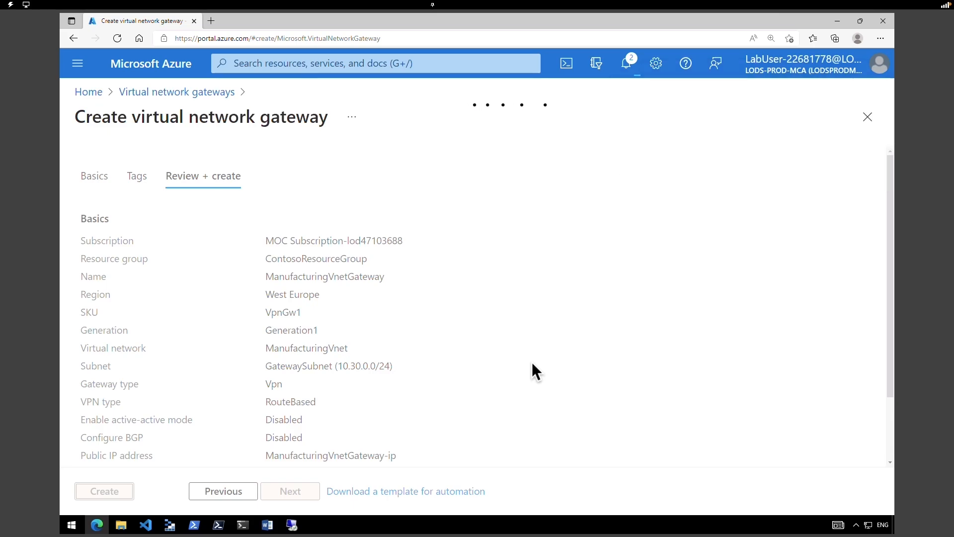
left_click(625, 62)
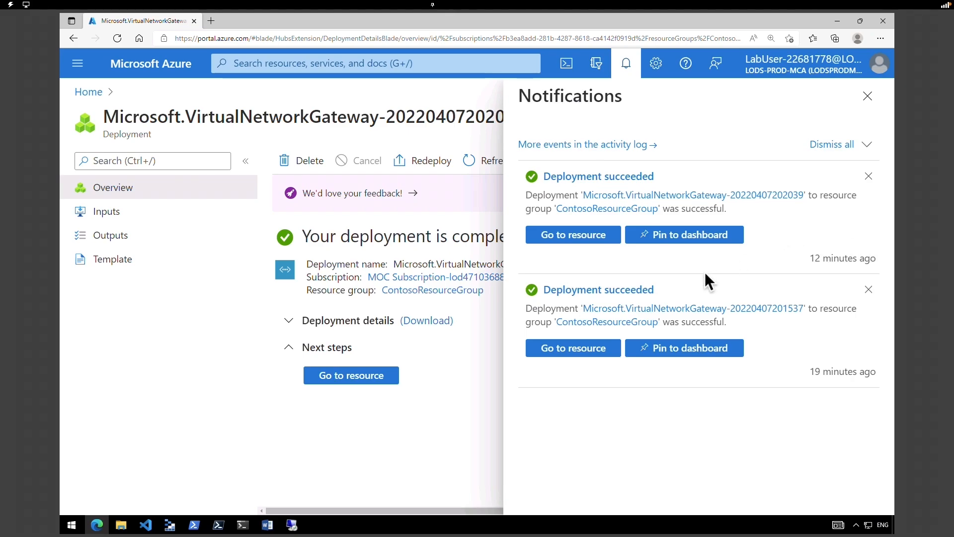
- Open the deployed CoreServicesVnetGateway and view its still-empty Connections list
left_click(585, 354)
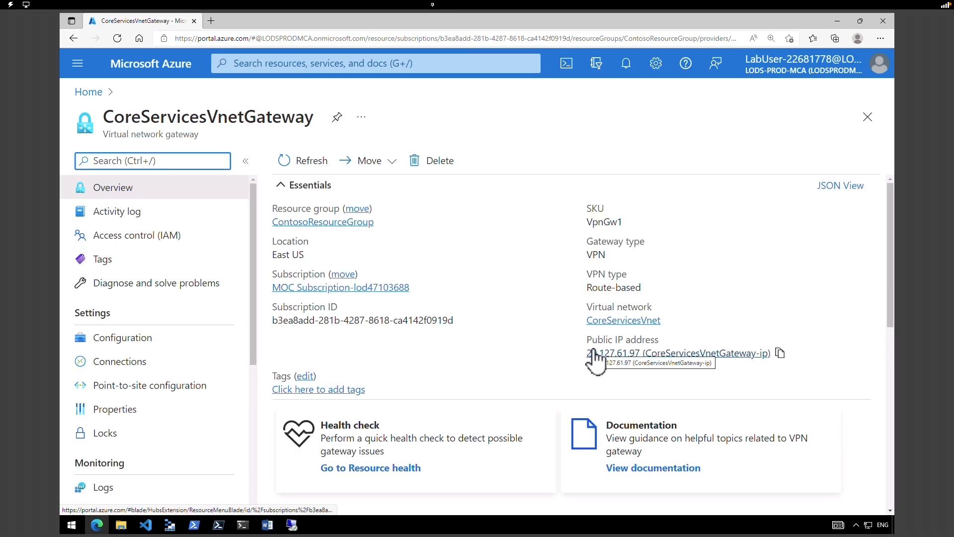
left_click_drag(114, 118, 261, 124)
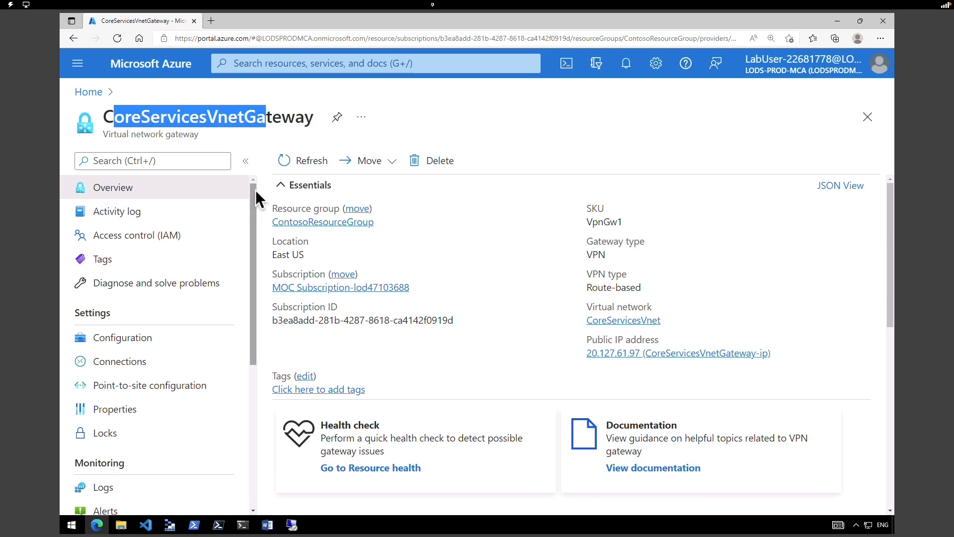
left_click(115, 112)
left_click_drag(108, 115, 324, 126)
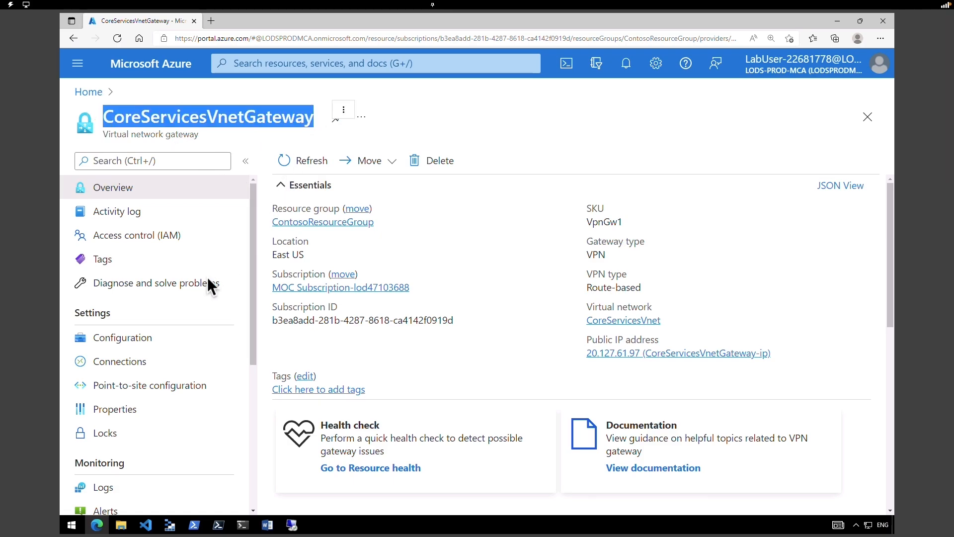
left_click(93, 318)
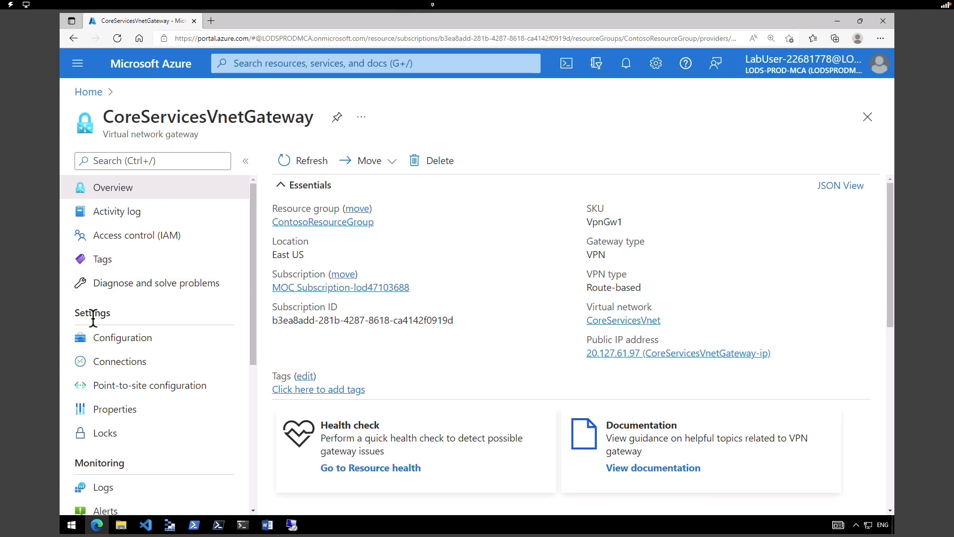
left_click(137, 365)
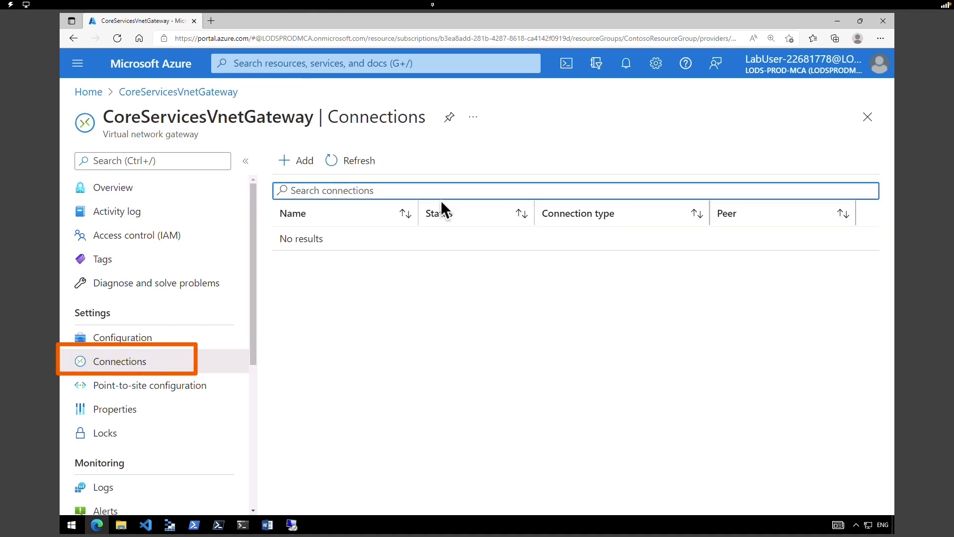
- Add a VNet-to-VNet connection named CoreServicesGW-to-ManufacturingGW on CoreServicesVnetGateway
left_click(304, 166)
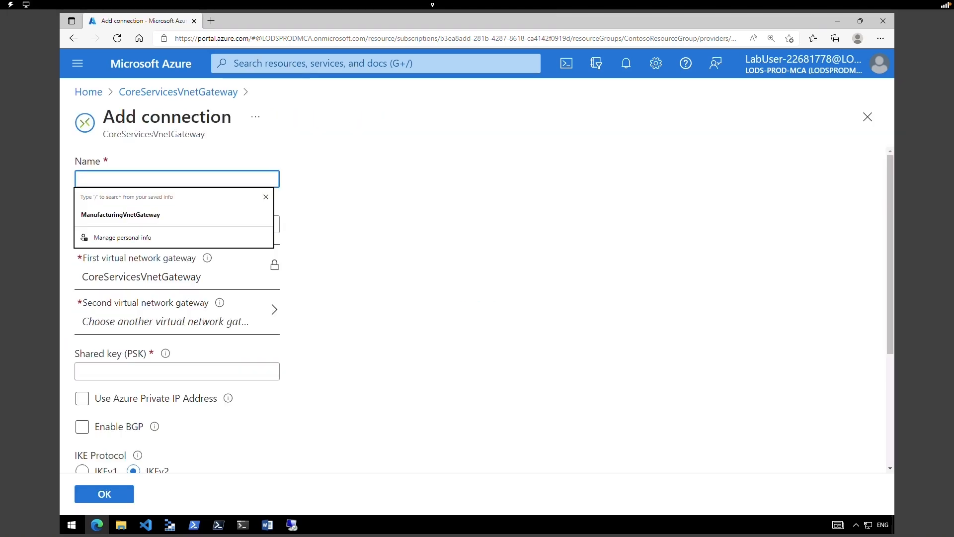
type("CoreServicesGW-to-ManufacturingGW")
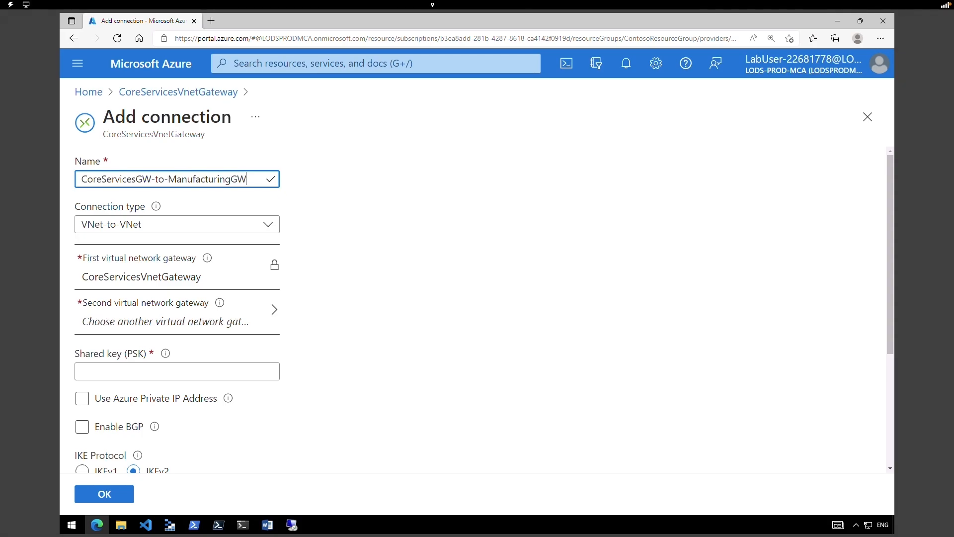
left_click(265, 224)
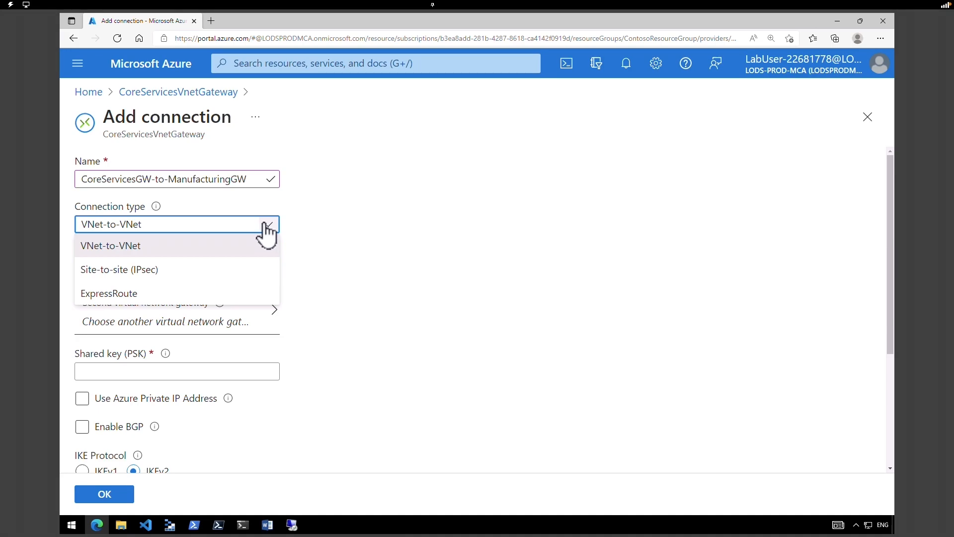
left_click(259, 239)
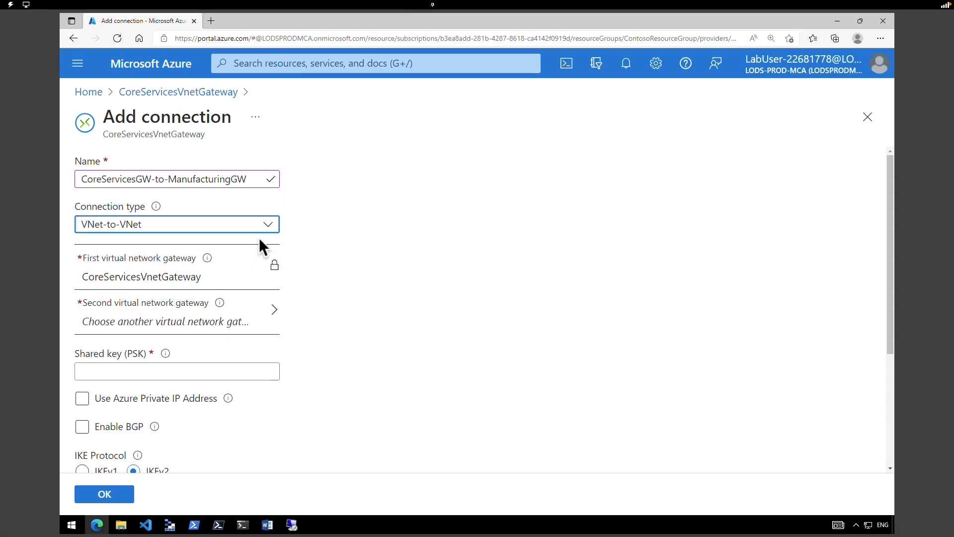
left_click(398, 260)
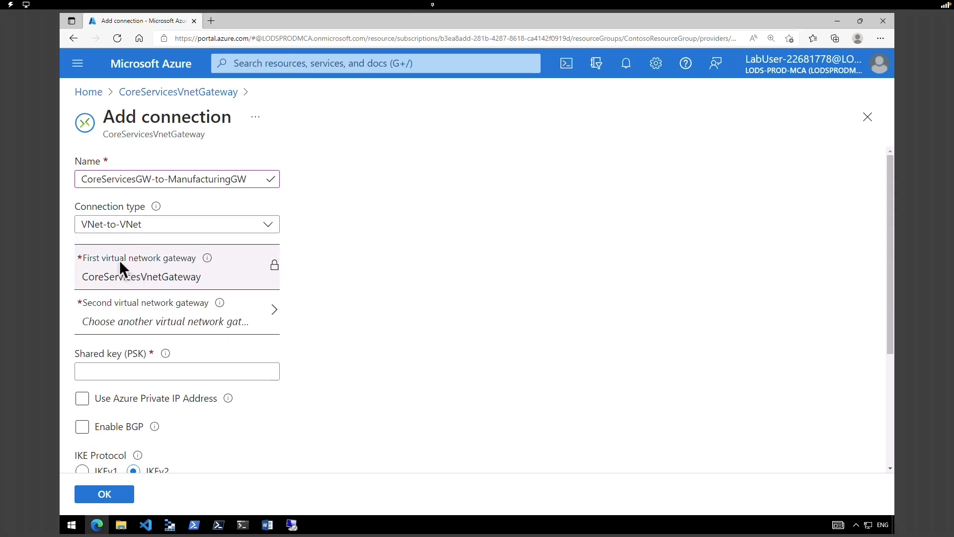
left_click_drag(117, 258, 201, 259)
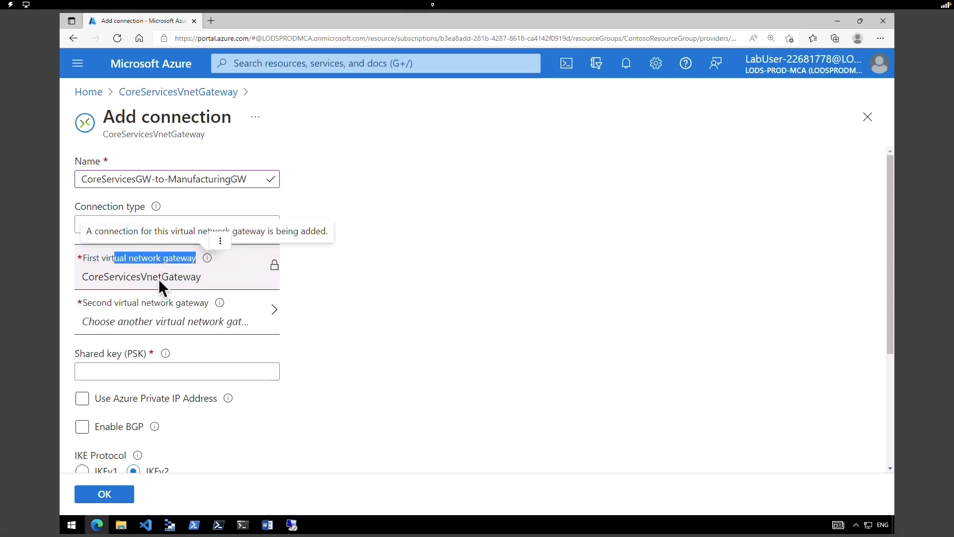
left_click_drag(93, 276, 200, 277)
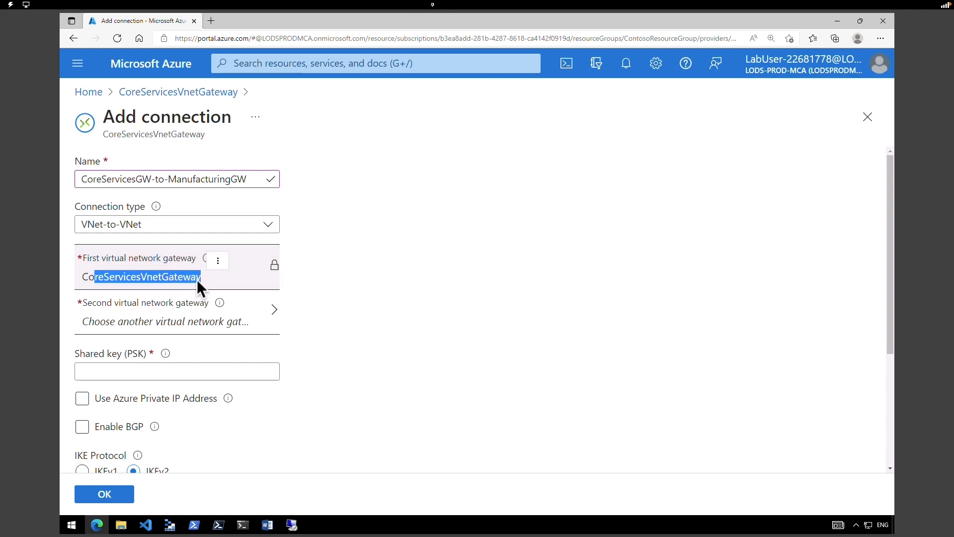
- Set ManufacturingVnetGateway as second gateway, enter the shared key, submit with BGP off, then return Home
left_click(234, 319)
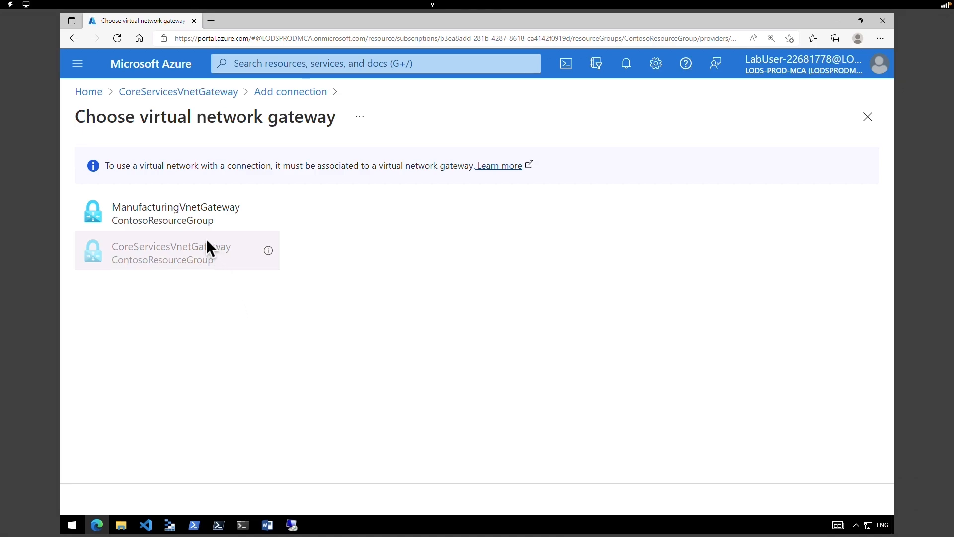
left_click(187, 227)
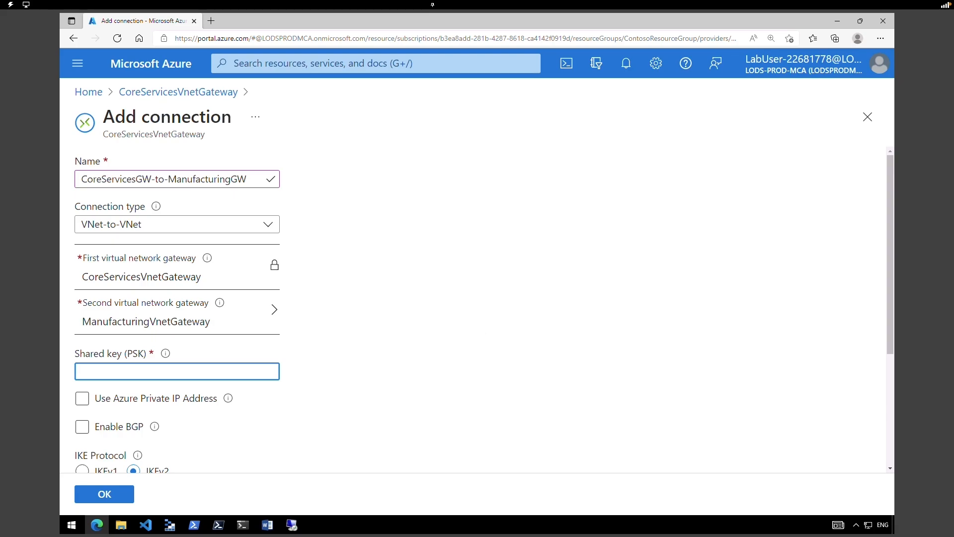
type("abc123")
left_click_drag(888, 343, 891, 437)
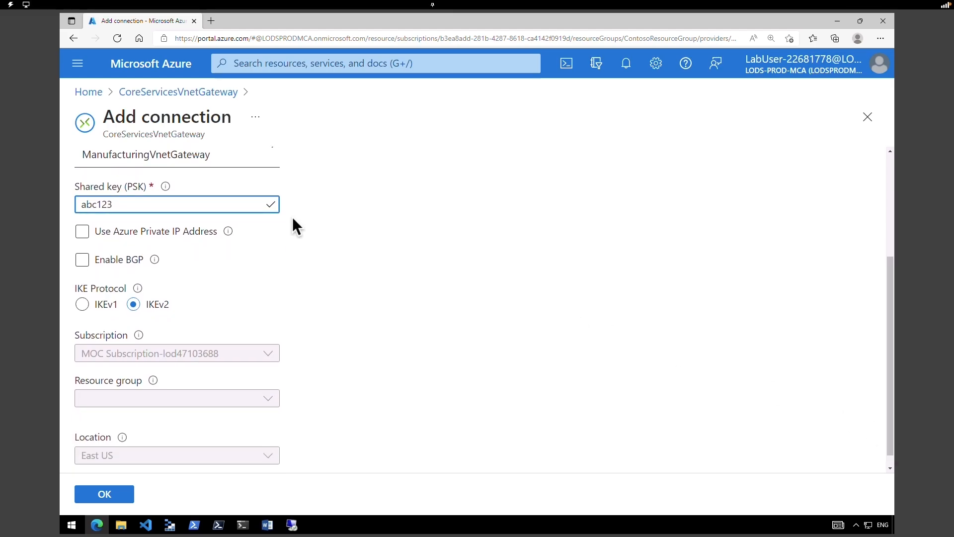
left_click(111, 237)
left_click(115, 258)
left_click(136, 255)
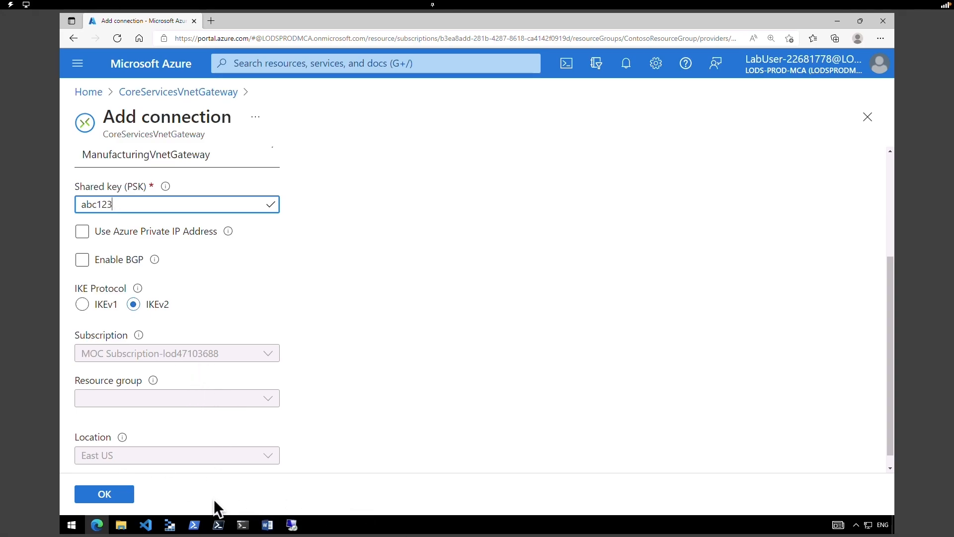
left_click(118, 503)
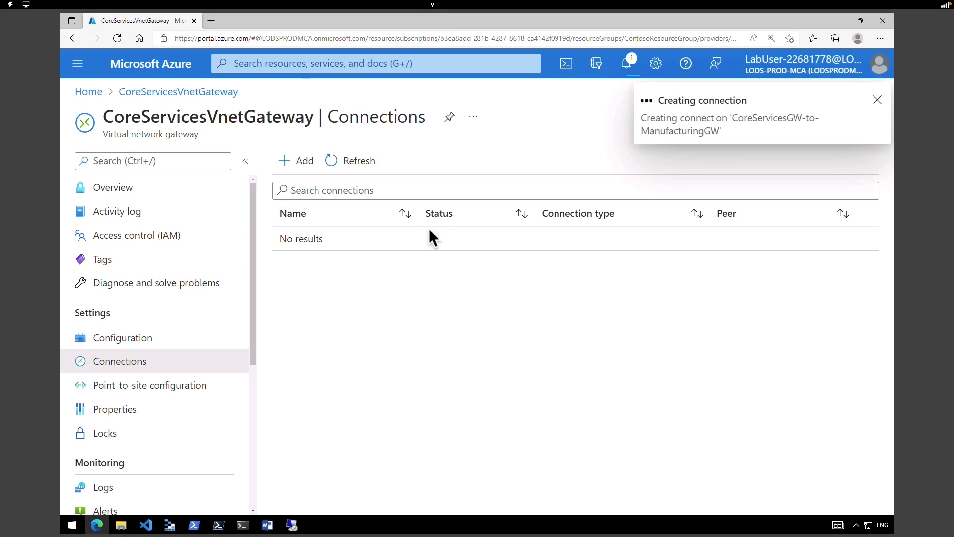
left_click(141, 72)
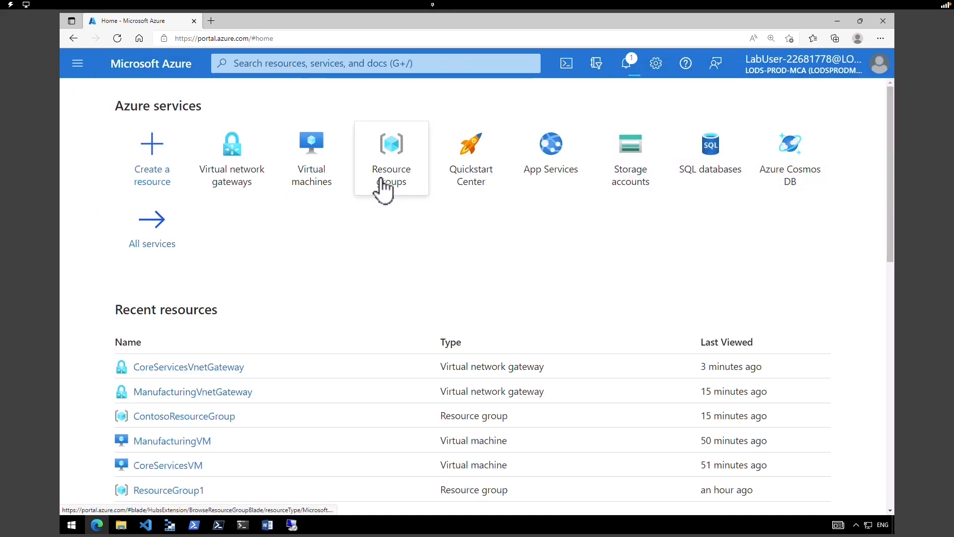
- Find ManufacturingVnetGateway in ContosoResourceGroup sorted by type and open its Add connection form
left_click(383, 187)
left_click(179, 316)
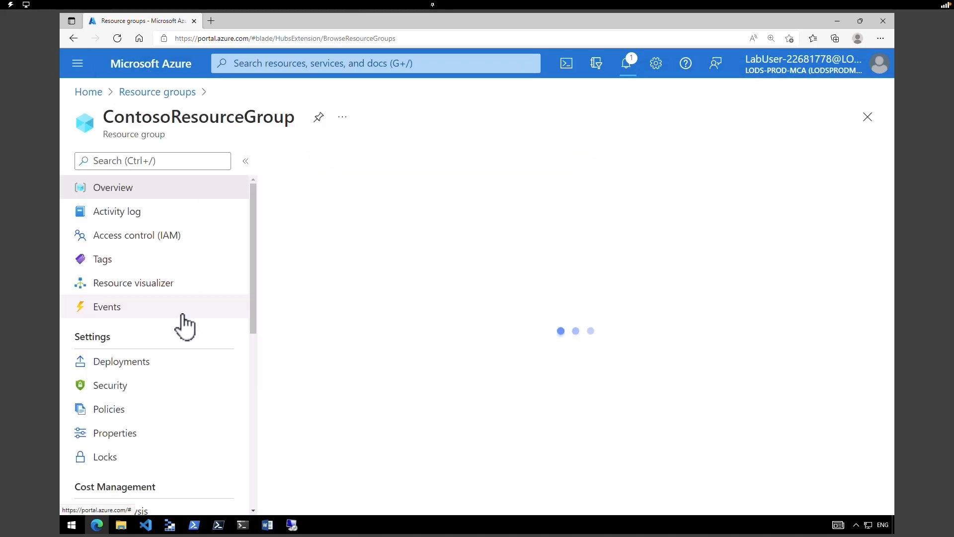
scroll(888, 336, "down", 3)
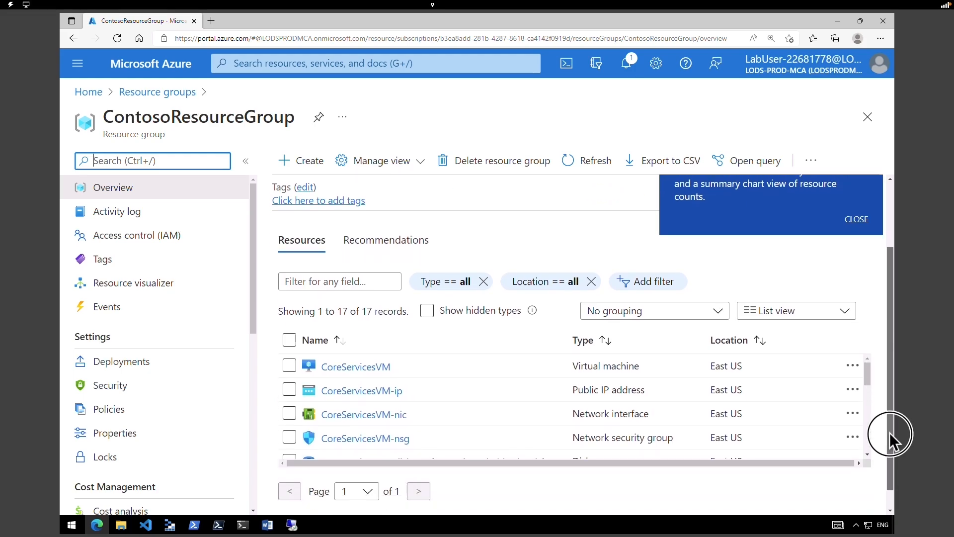
scroll(871, 396, "down", 2)
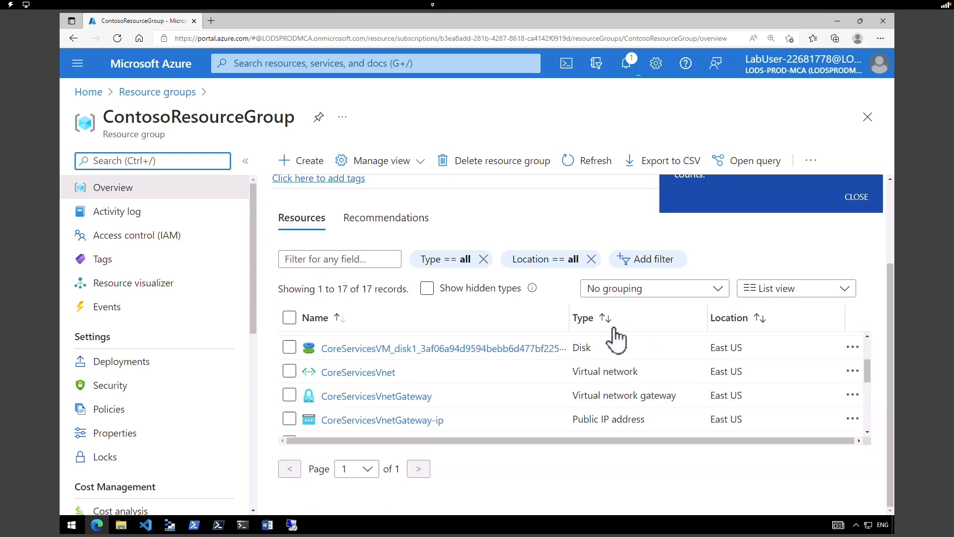
left_click(605, 320)
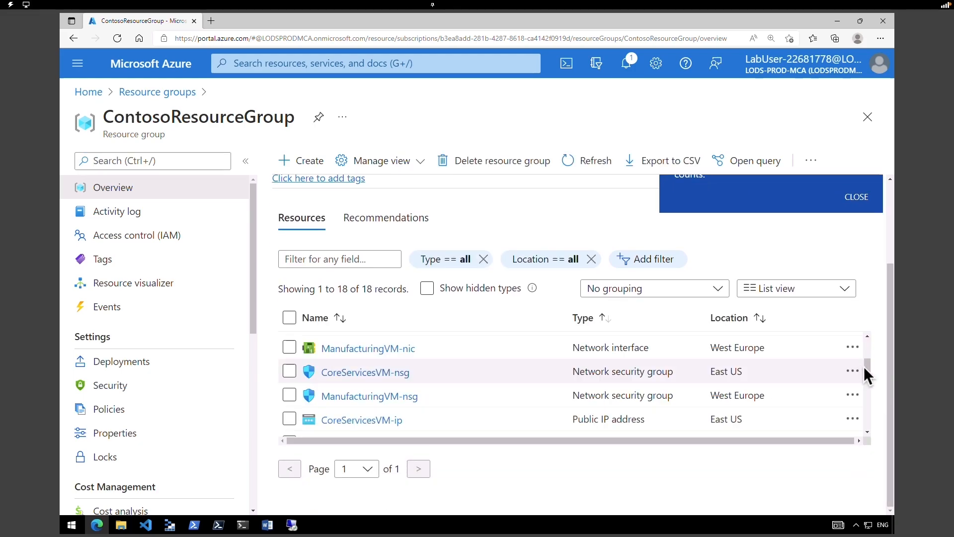
left_click_drag(867, 370, 869, 422)
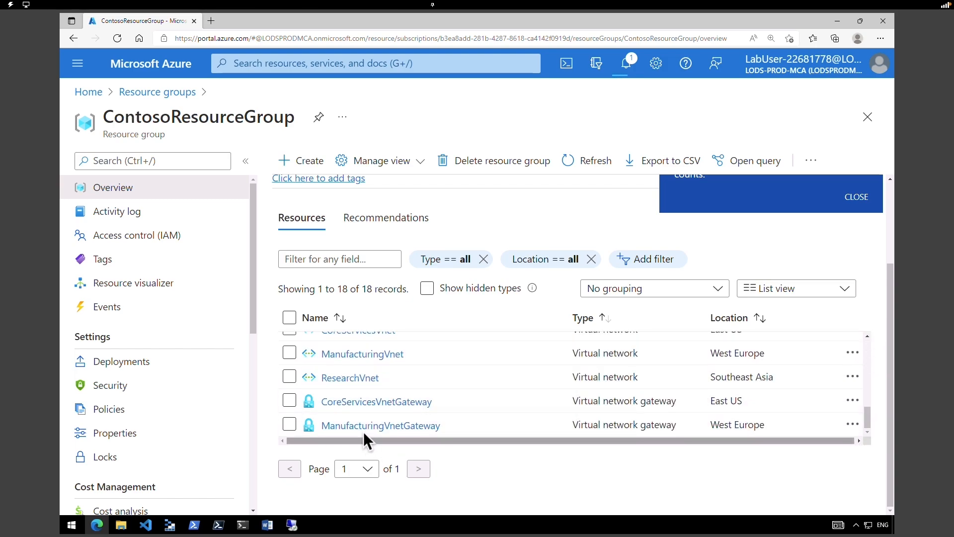
left_click(334, 427)
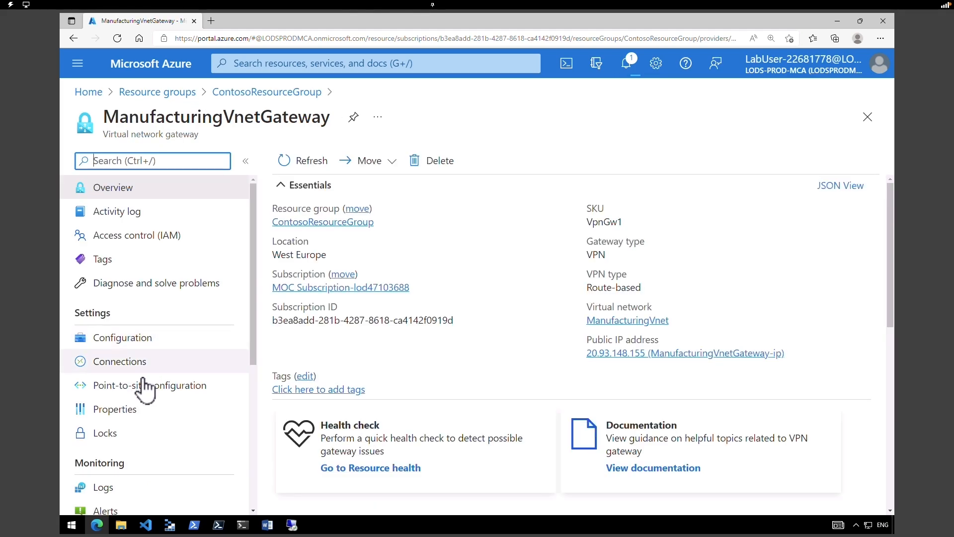
left_click_drag(75, 318, 136, 363)
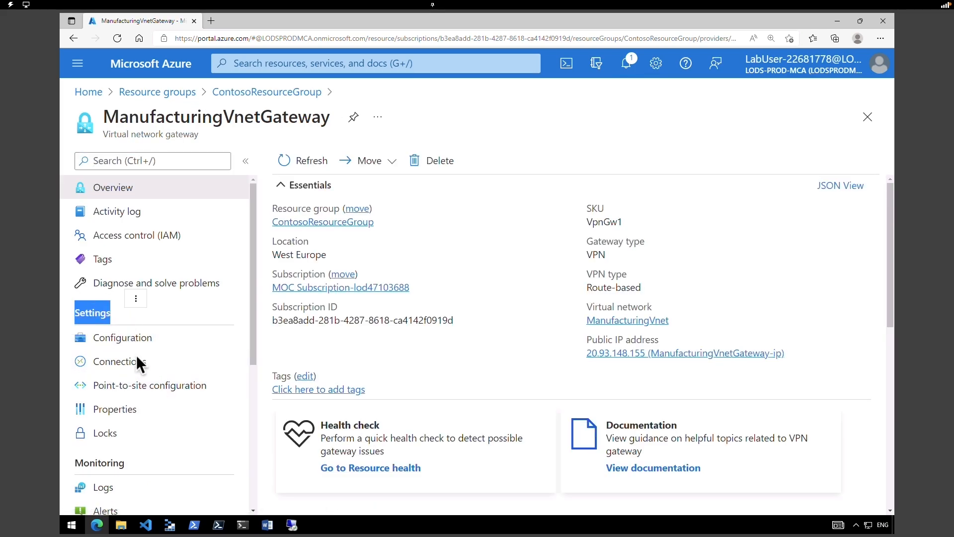
left_click(137, 369)
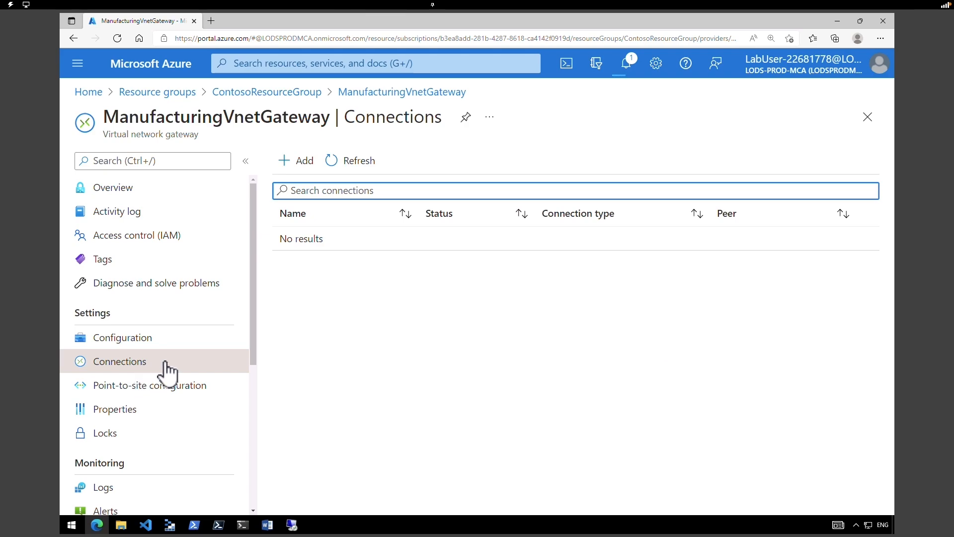
left_click(302, 162)
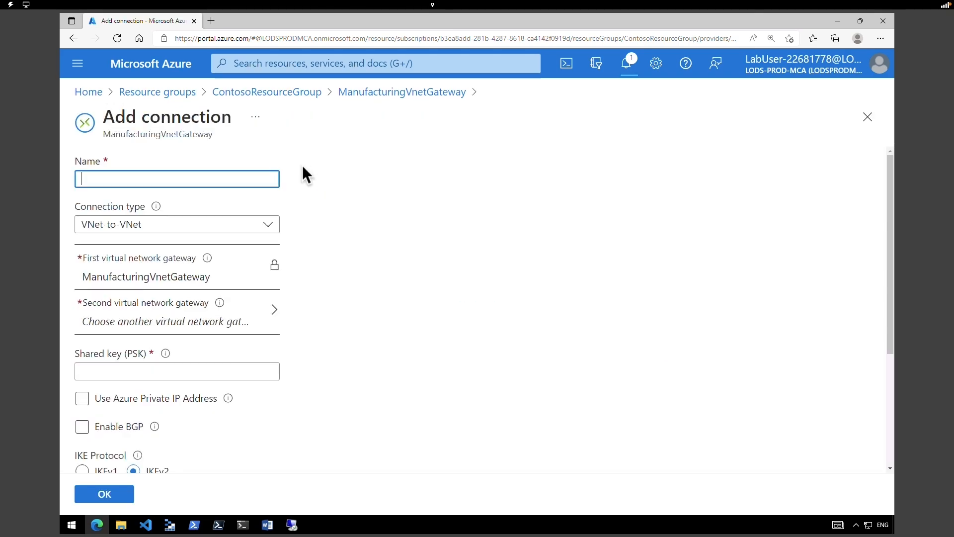
- Create VNet-to-VNet connection ManufacturingGW-to-CoreServicesGW to CoreServicesVnetGateway using the shared key
left_click(222, 181)
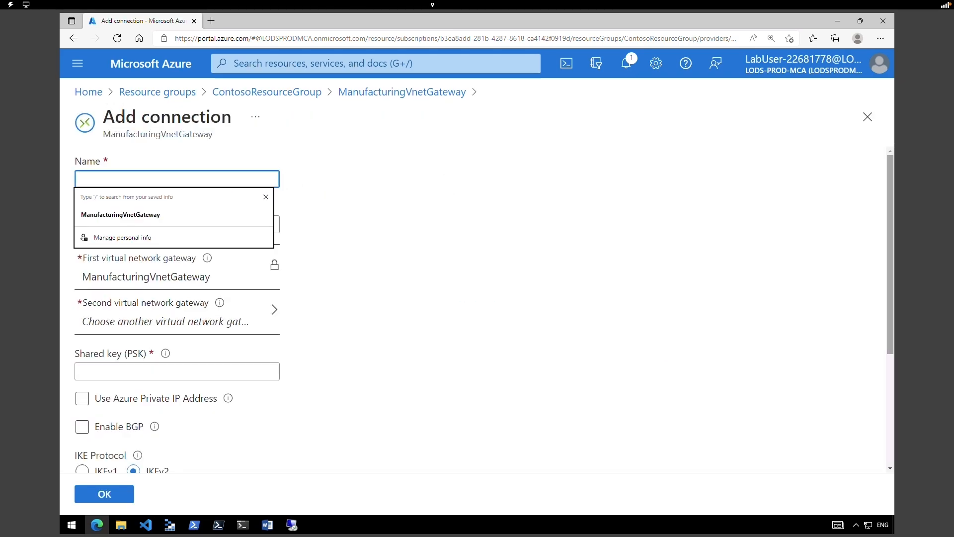
type("ManufacturingGW-to-CoreServicesGW")
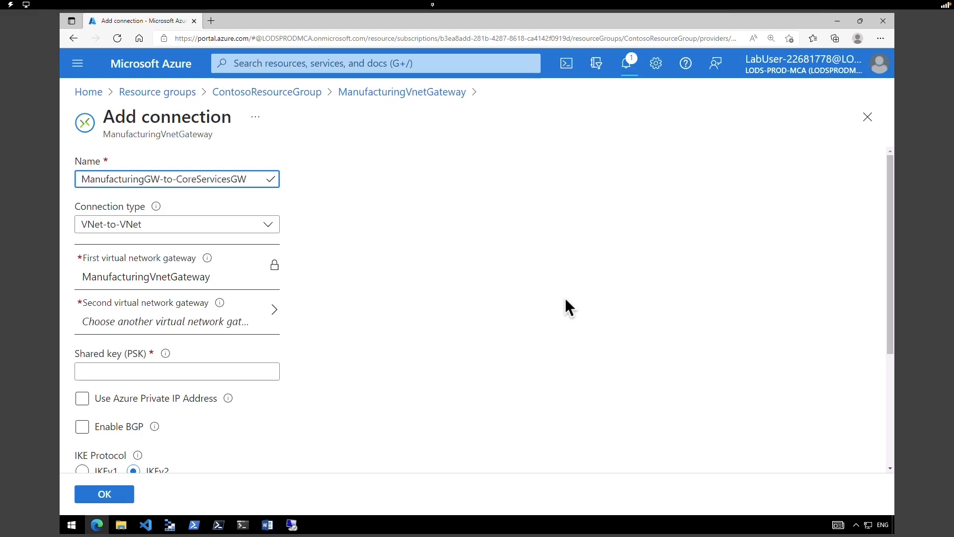
left_click(239, 224)
left_click(239, 229)
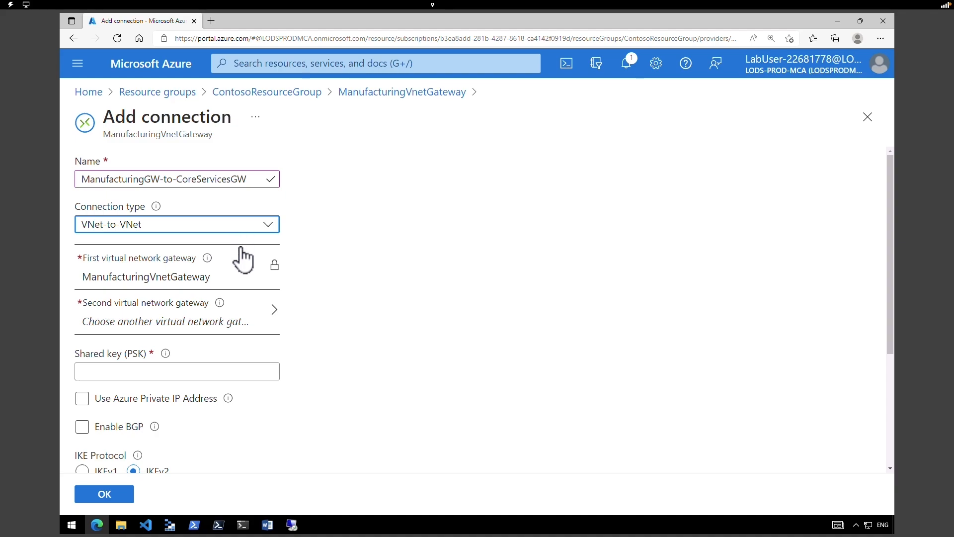
left_click(92, 278)
left_click_drag(91, 278, 206, 276)
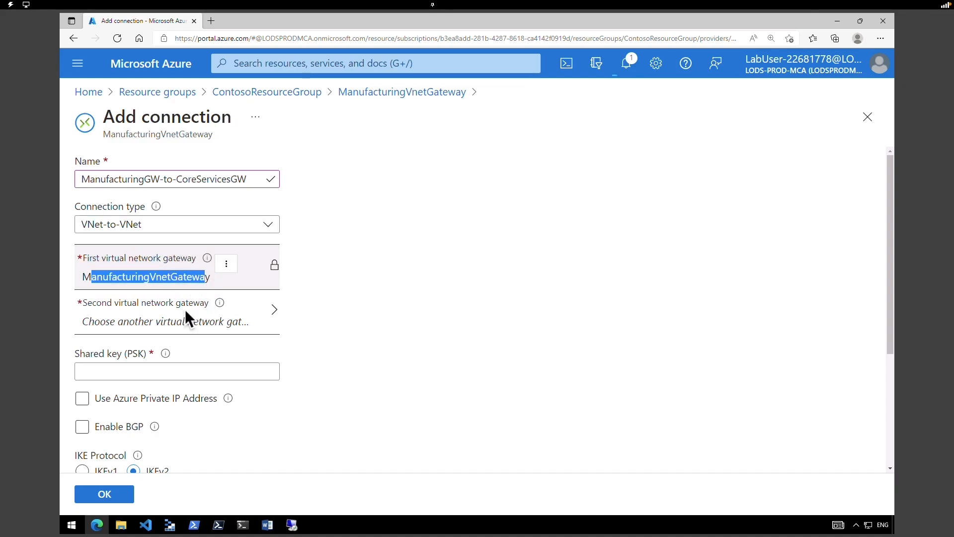
left_click(182, 324)
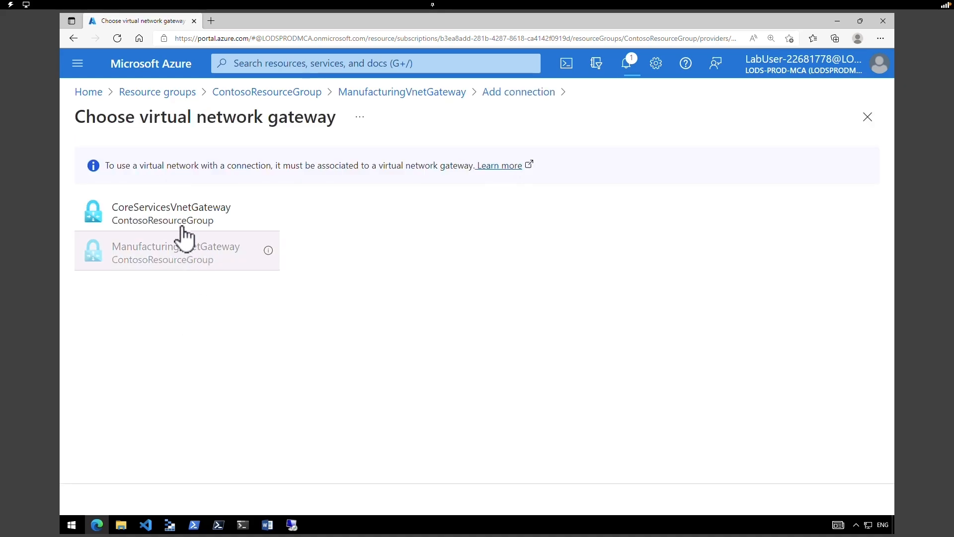
left_click(184, 227)
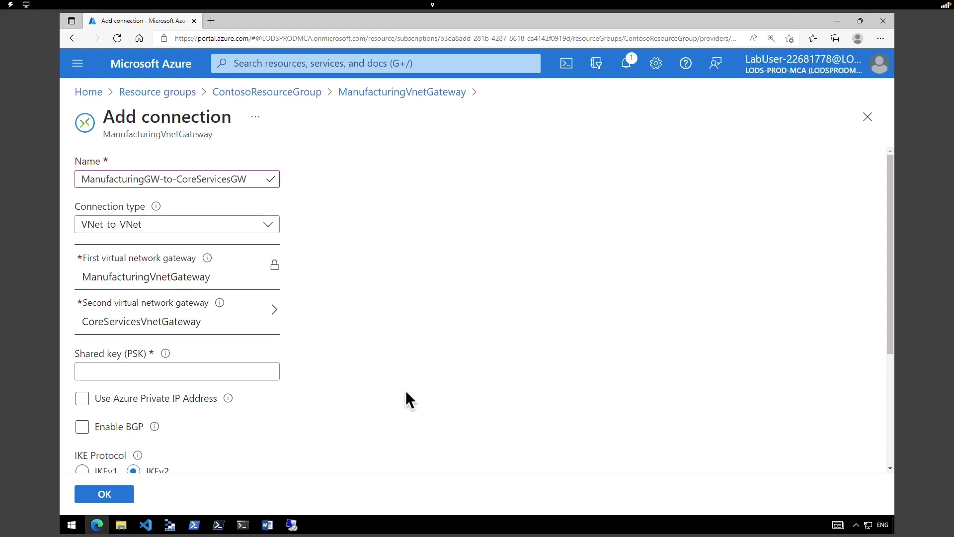
left_click(154, 375)
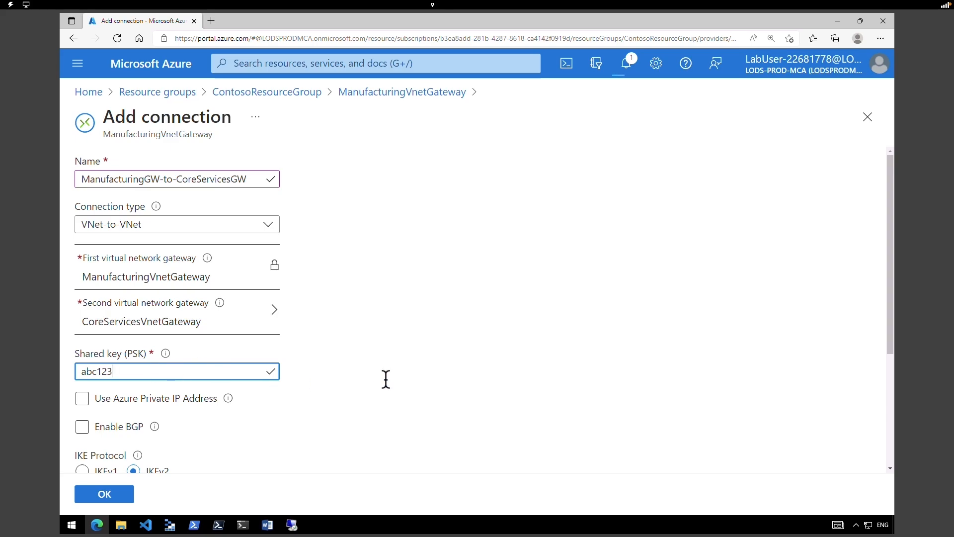
left_click_drag(889, 340, 879, 465)
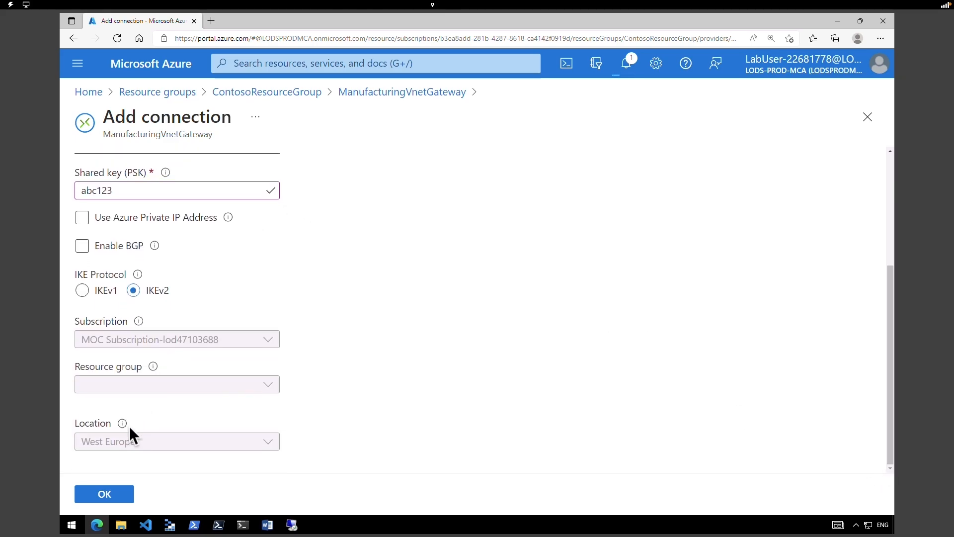
left_click(114, 497)
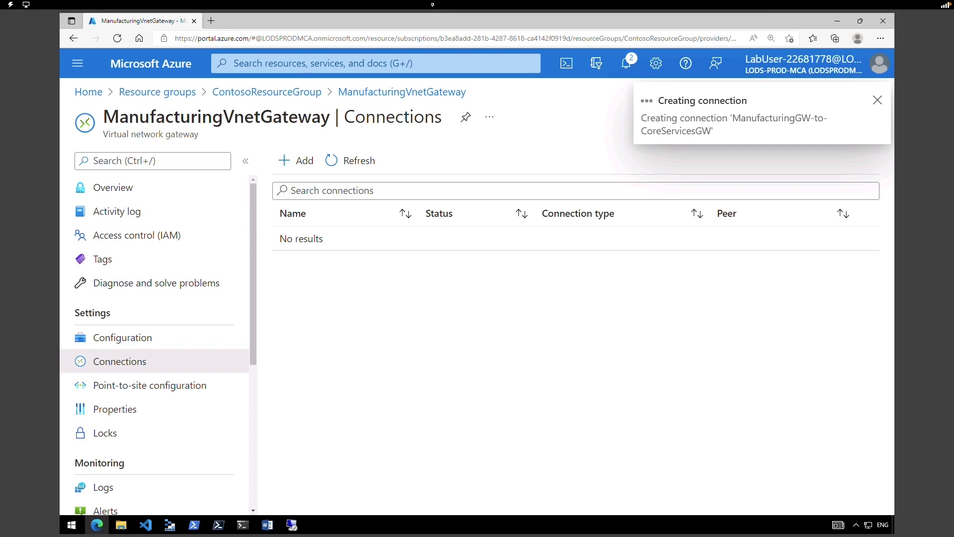
- Check the notifications to confirm the ManufacturingGW-to-CoreServicesGW connection succeeded
left_click(626, 63)
left_click_drag(636, 246, 543, 247)
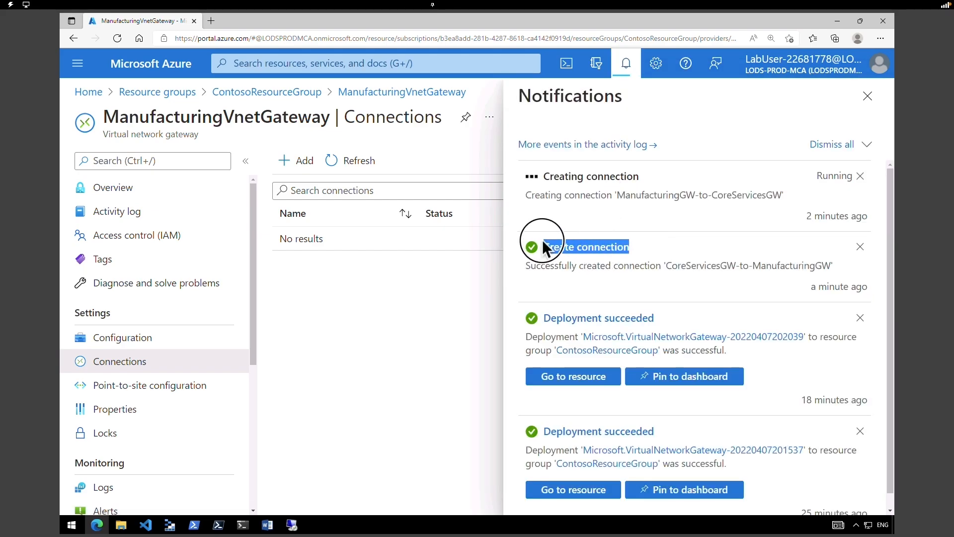
left_click_drag(640, 177, 548, 178)
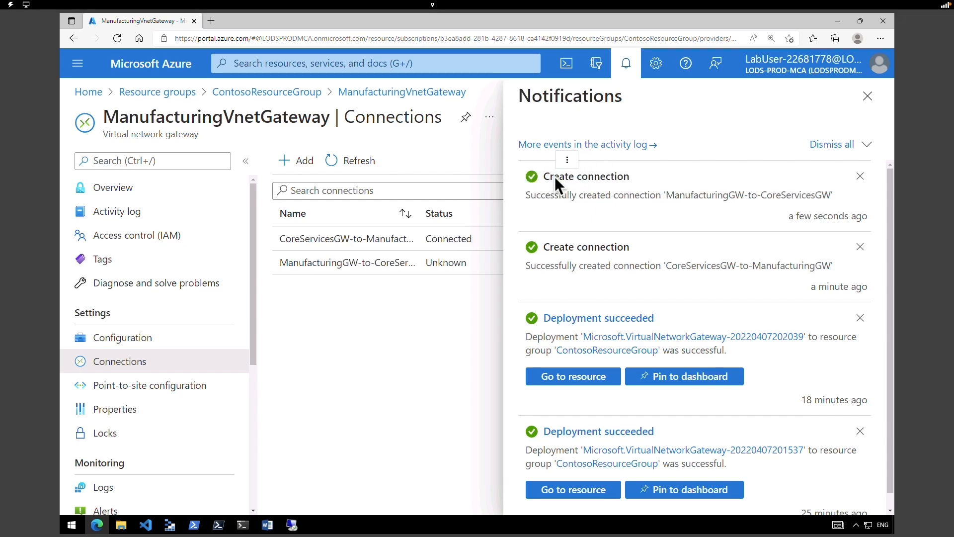
left_click_drag(626, 177, 559, 176)
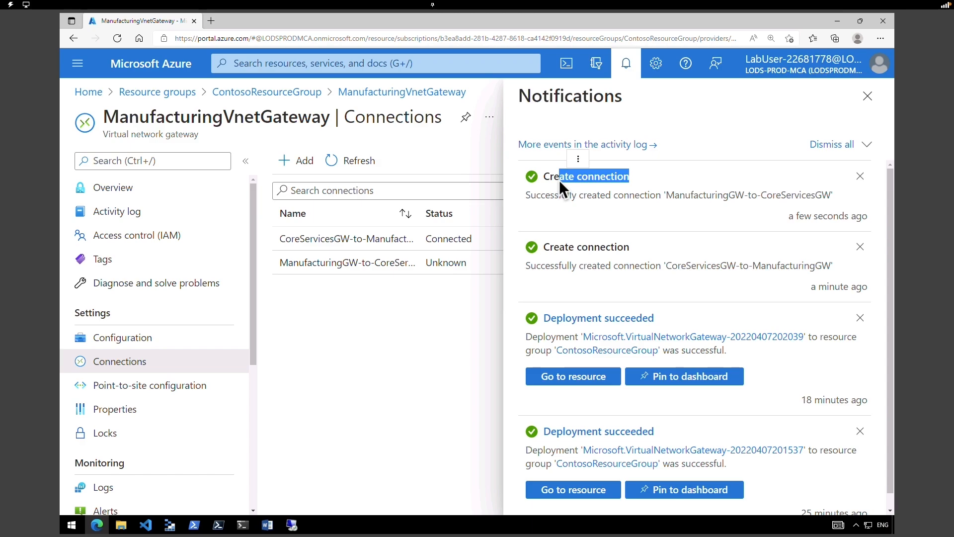
left_click(868, 96)
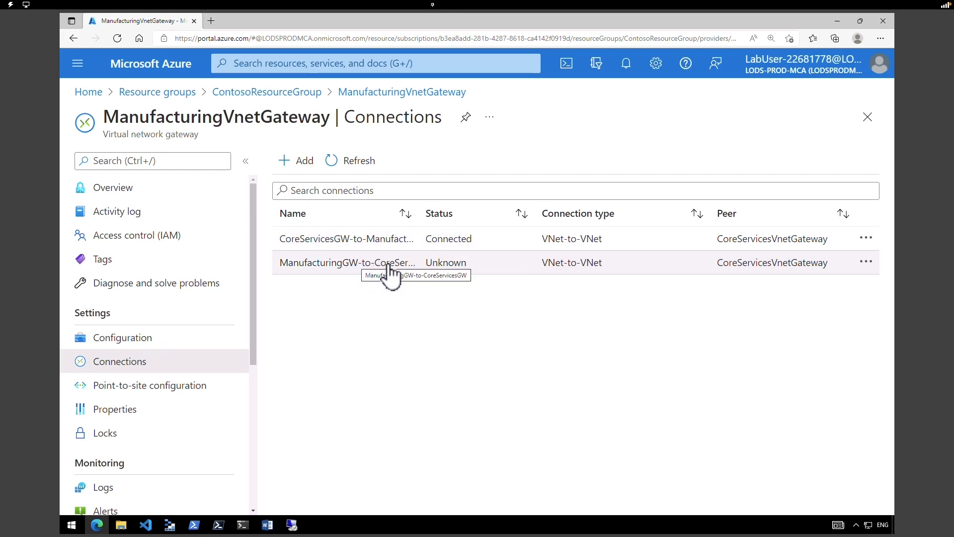
- Widen the Name column and refresh so both connections appear in the list
left_click_drag(422, 210, 501, 219)
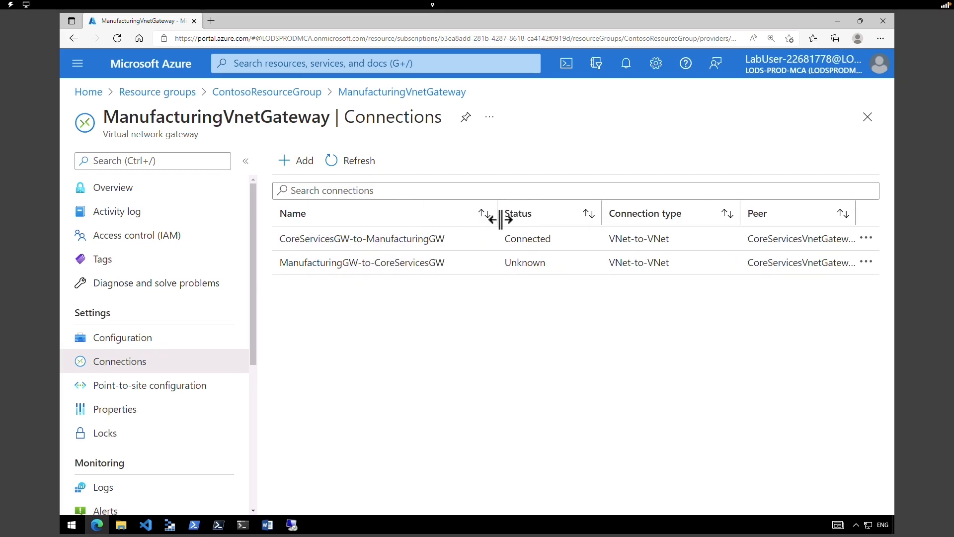
left_click(356, 163)
left_click(353, 160)
left_click(410, 37)
key("Return")
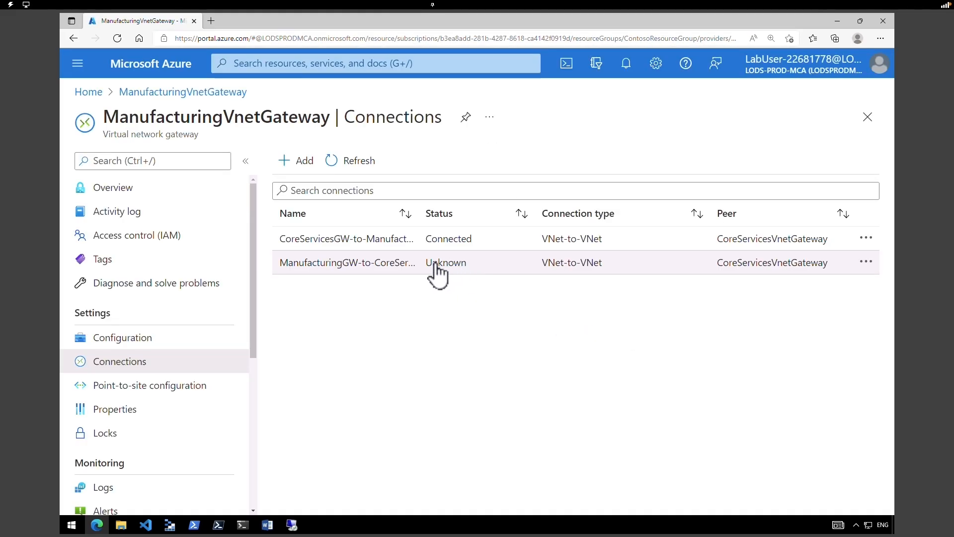
- Check CoreServicesVnetGateway's connections, where the second connection still shows Unknown
left_click_drag(431, 264, 461, 253)
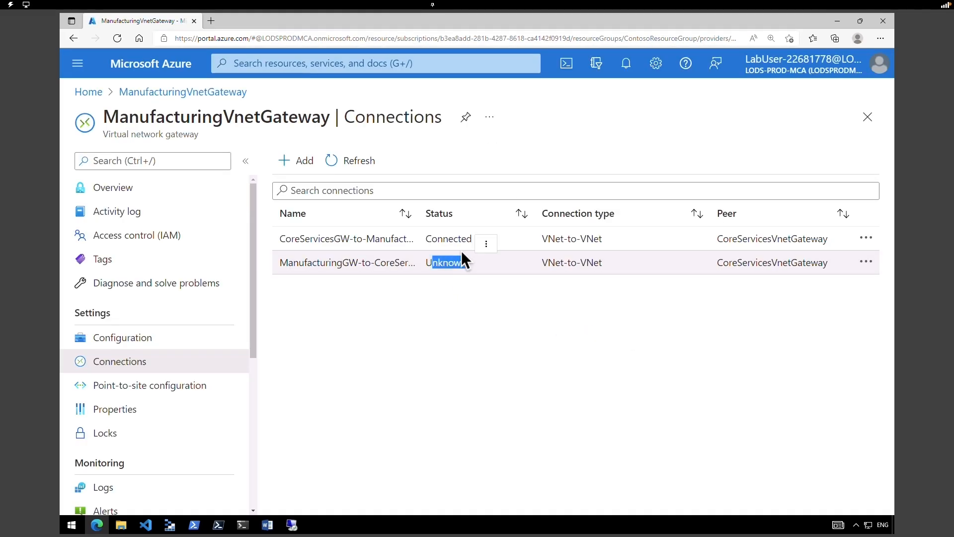
left_click(220, 102)
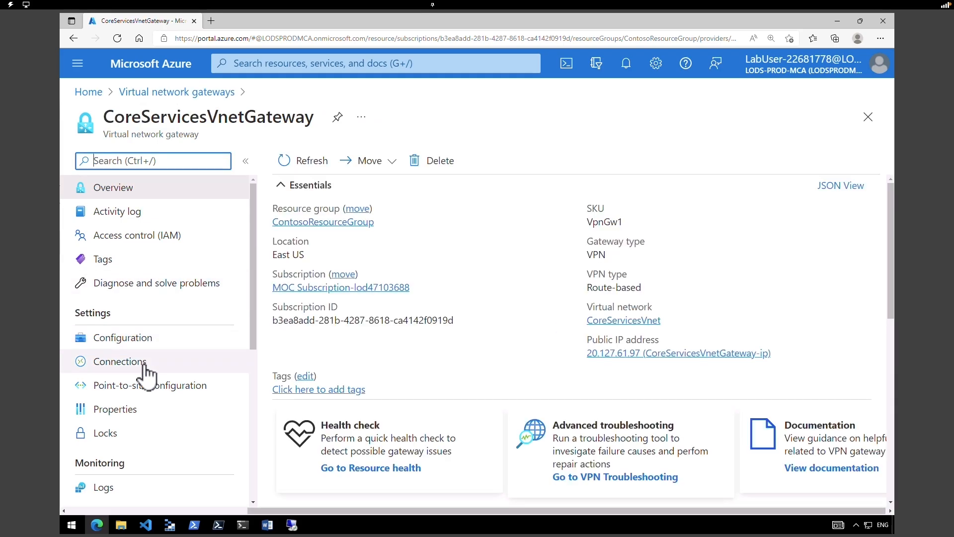
left_click(144, 367)
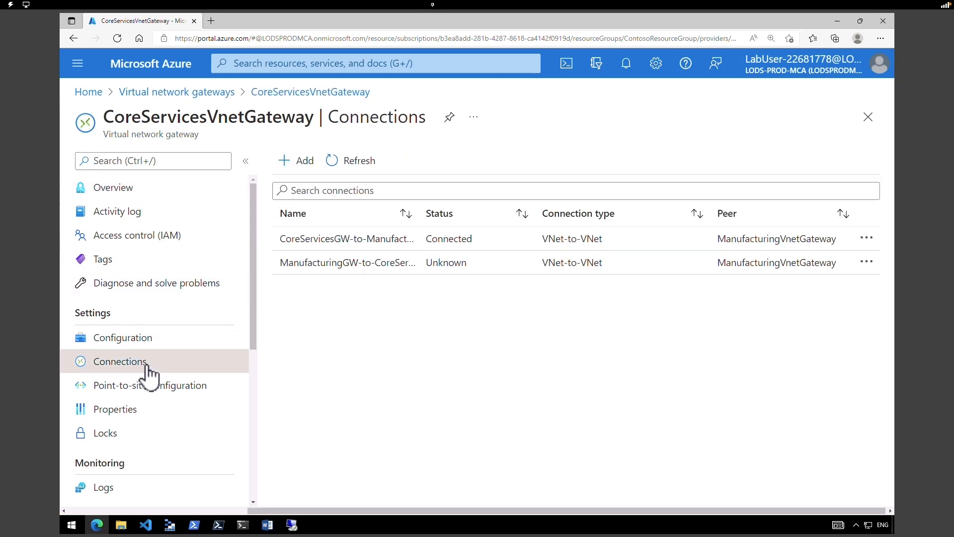
left_click_drag(437, 263, 447, 264)
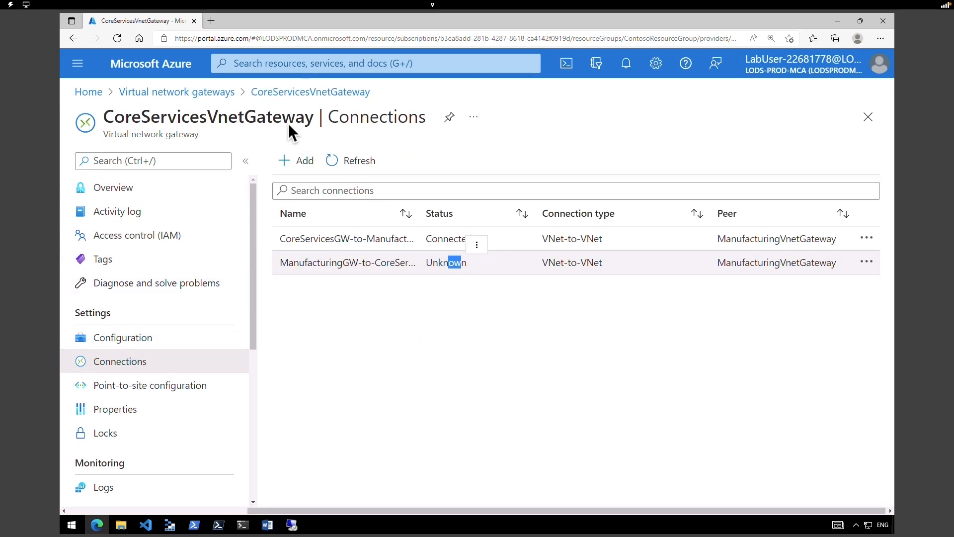
- Reopen ManufacturingVnetGateway's connections and refresh until both show Connected
left_click(195, 98)
left_click(205, 310)
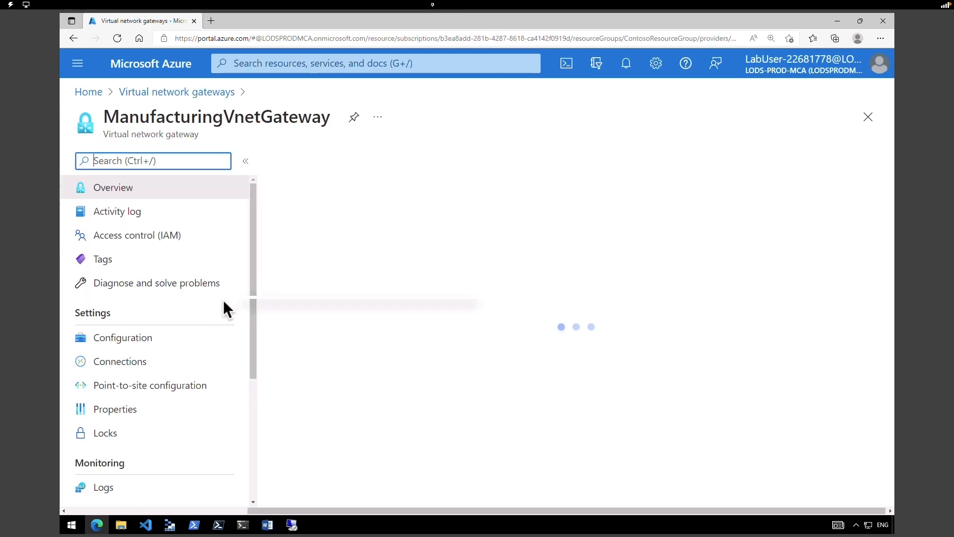
left_click(176, 365)
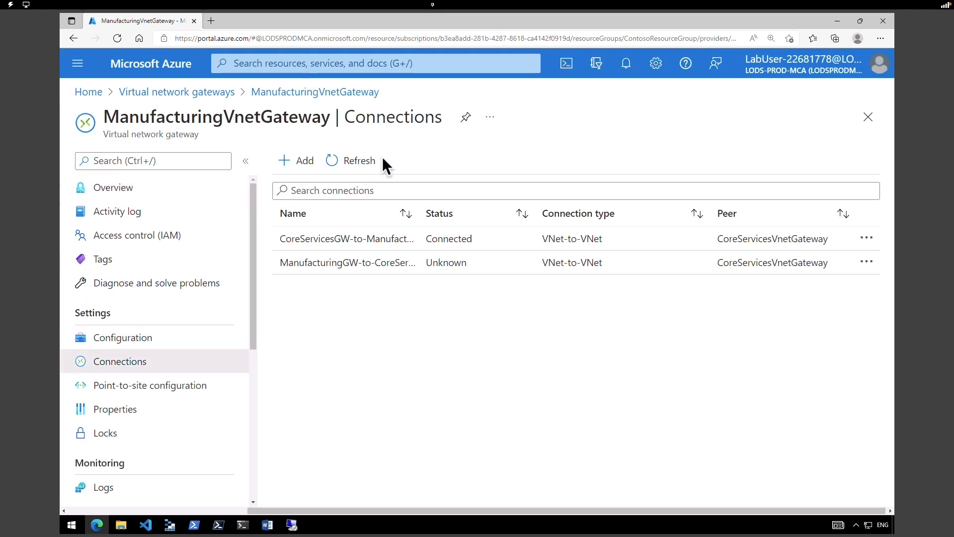
left_click(357, 168)
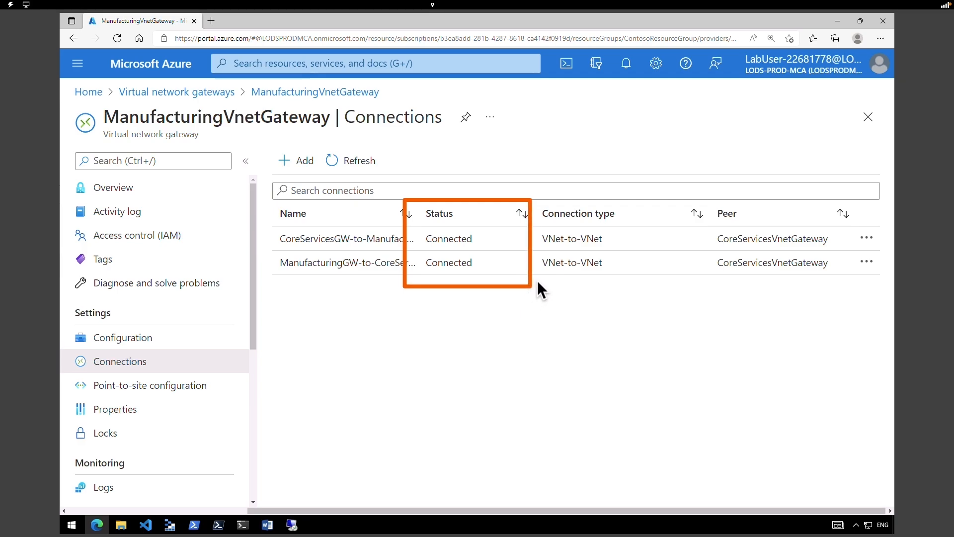
- Bring both RDP sessions forward and rerun Test-NetConnection to 10.20.20.4 port 3389 on ManufacturingVM
mouse_move(292, 521)
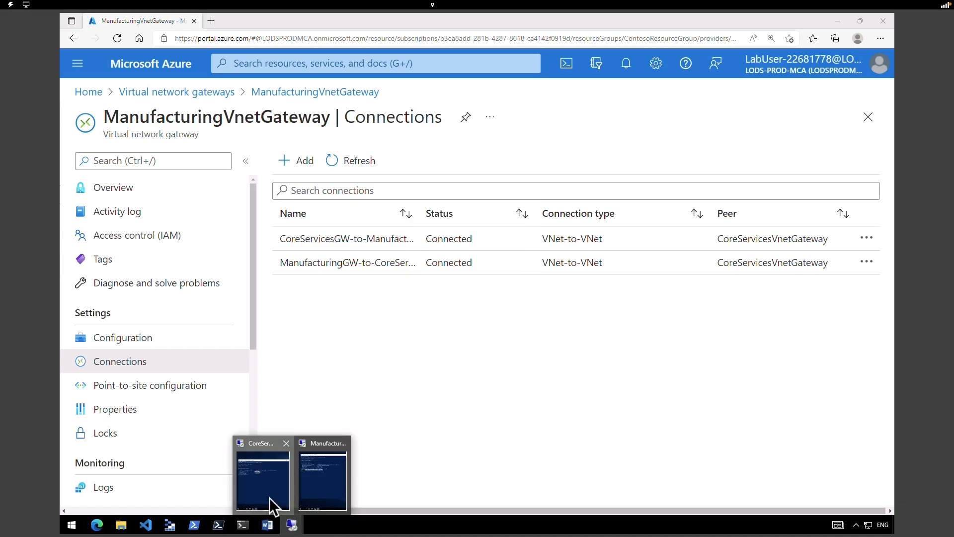
left_click(273, 503)
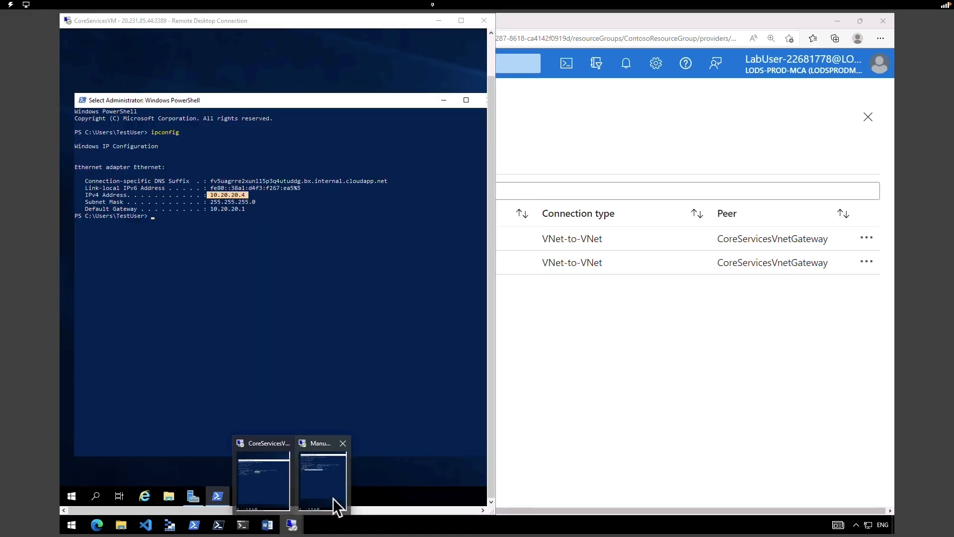
left_click(335, 503)
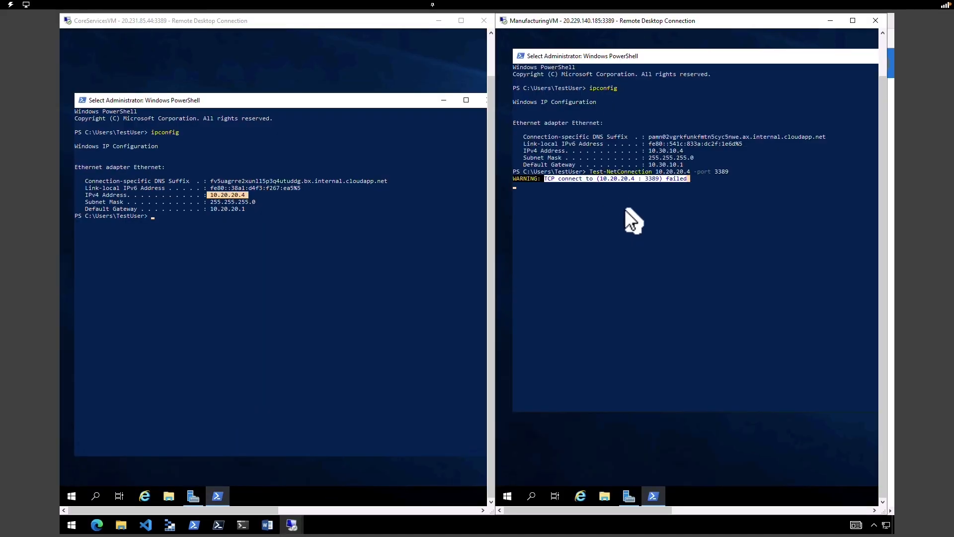
left_click(618, 219)
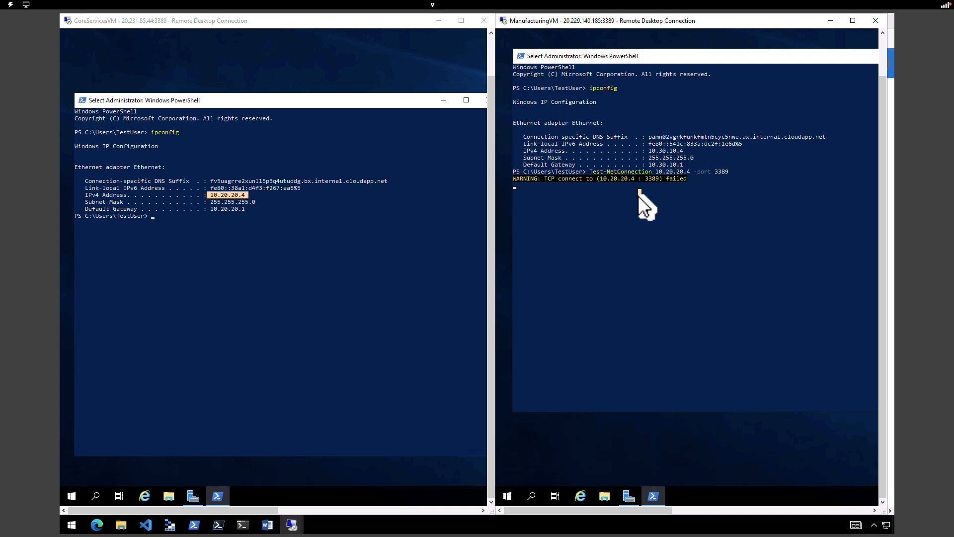
right_click(639, 194)
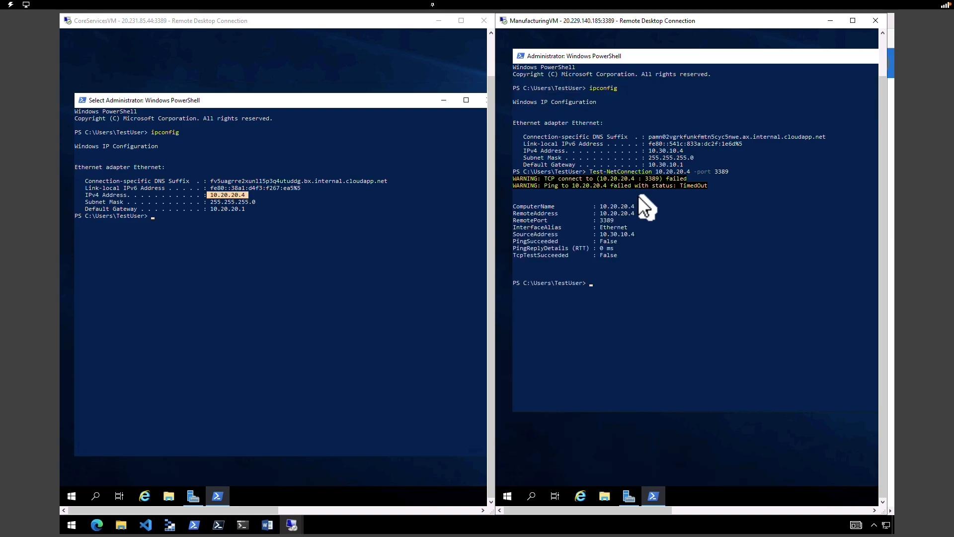
key("Up")
key("Return")
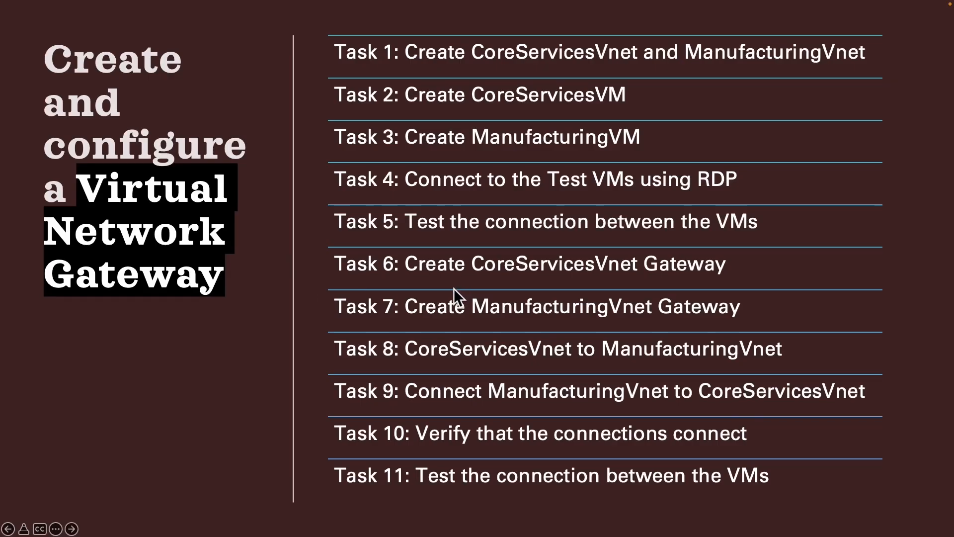
- Outline Tasks 6–10 on the gateway task slide and advance to the Virtual WAN slide
mouse_move(320, 231)
left_mouse_down()
mouse_move(560, 367)
mouse_move(787, 413)
mouse_move(875, 415)
mouse_move(889, 453)
left_mouse_up()
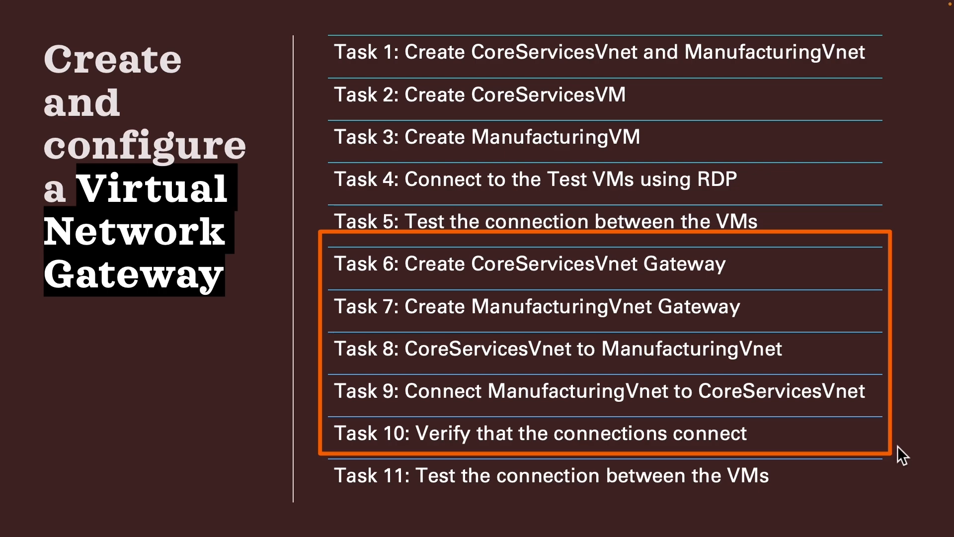
left_click(897, 446)
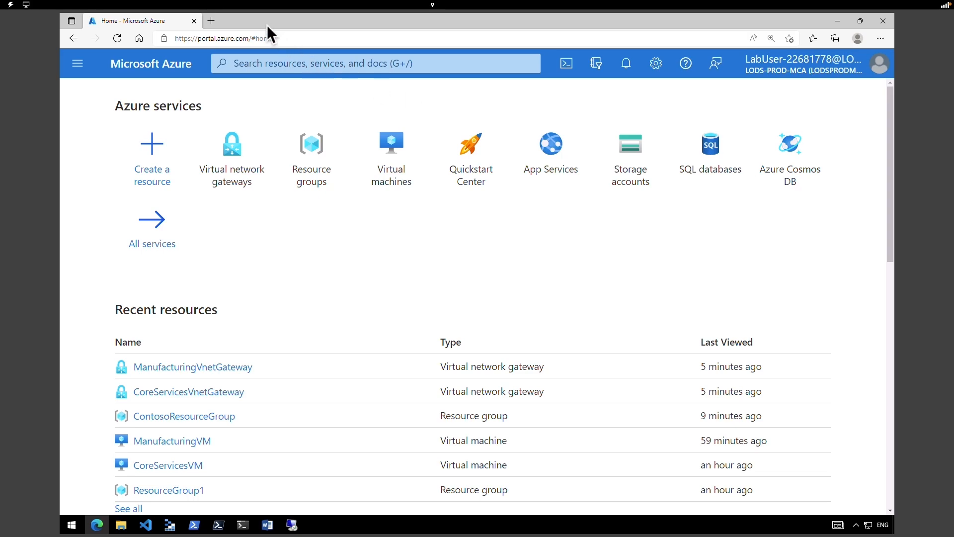
- Search 'virtual' and open the Virtual WANs list
left_click(309, 64)
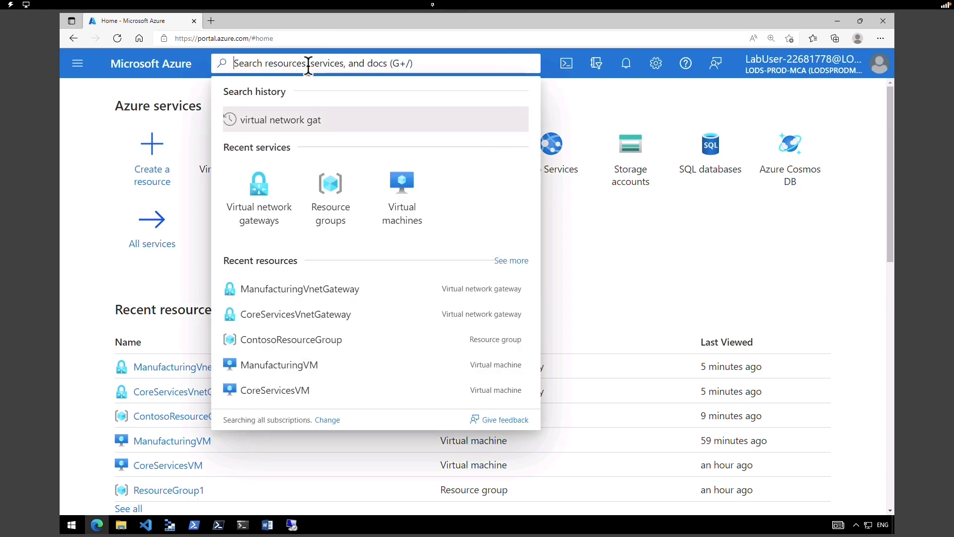
type("virtual")
left_click(279, 201)
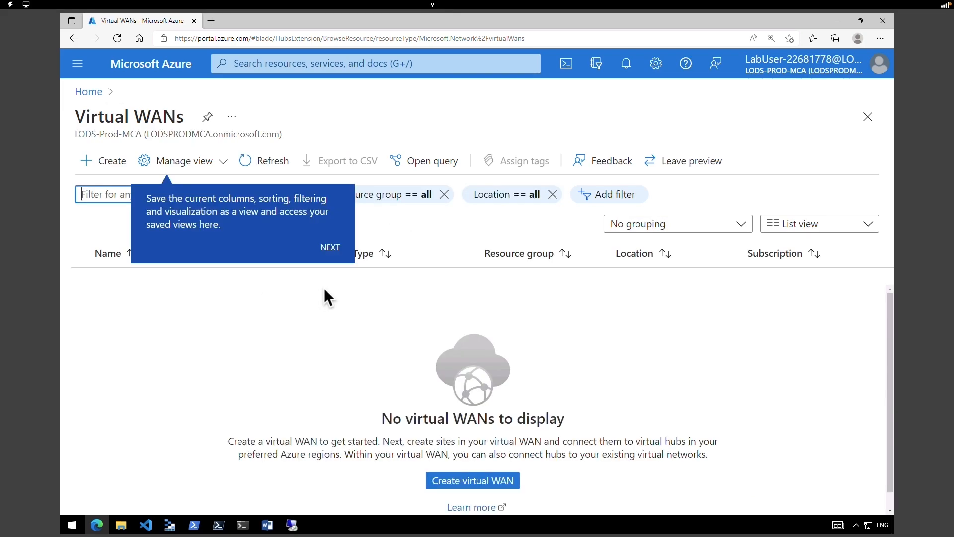
left_click(112, 169)
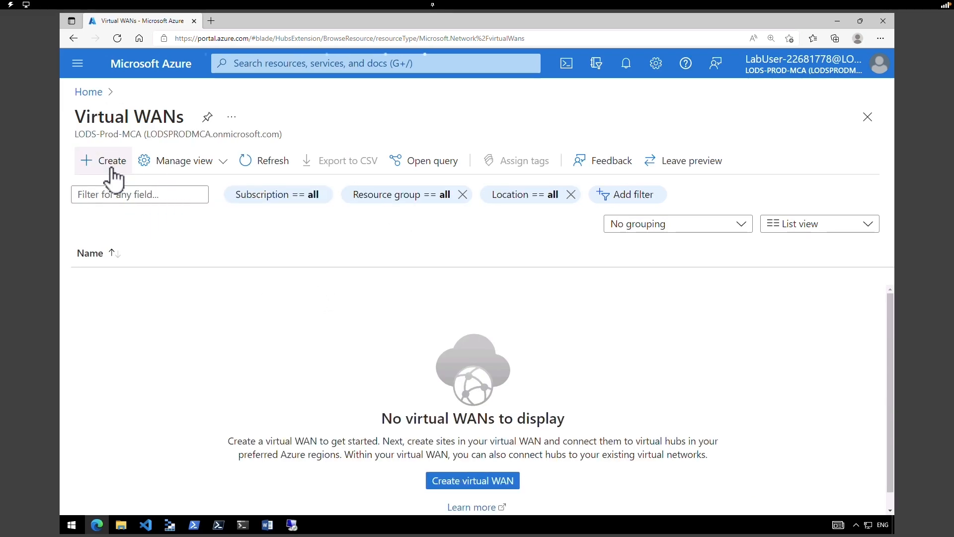
- Fill in the WAN as ContosoVirtualWAN in ContosoResourceGroup, type Standard, and proceed to review
left_click(556, 300)
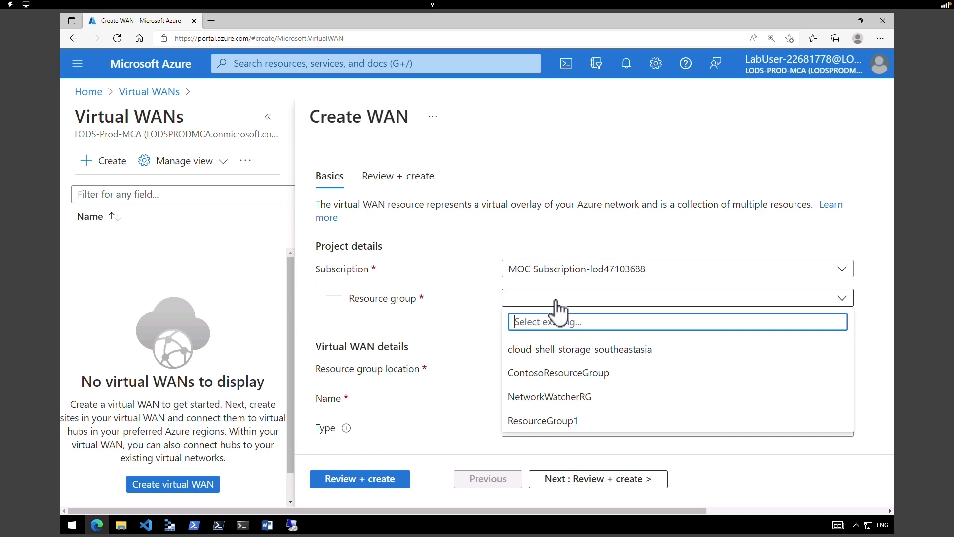
left_click(586, 379)
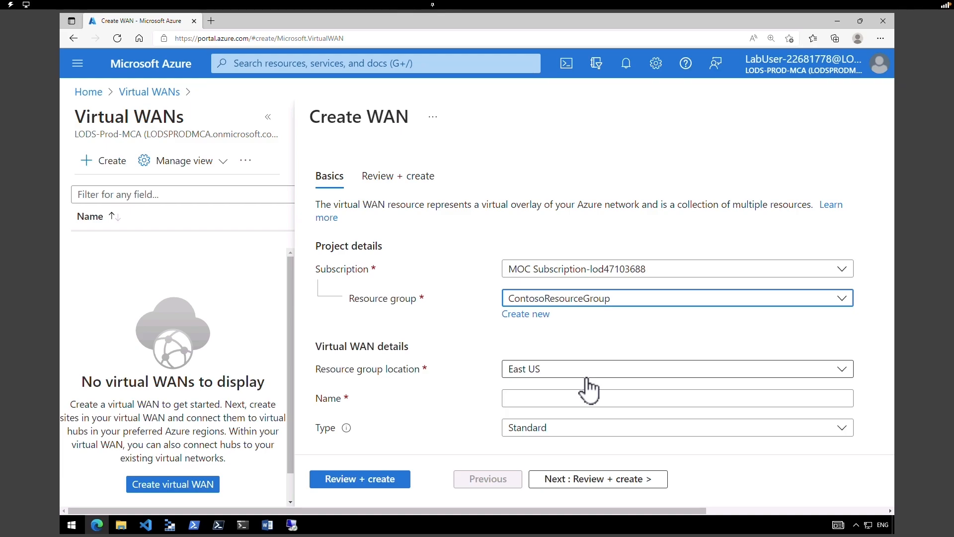
left_click(554, 393)
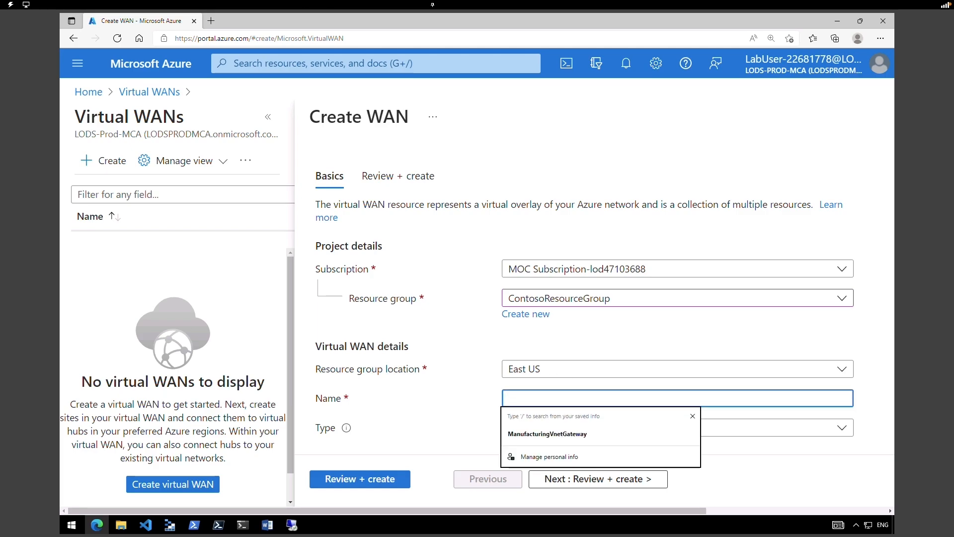
type("ContosoVirtualWAN")
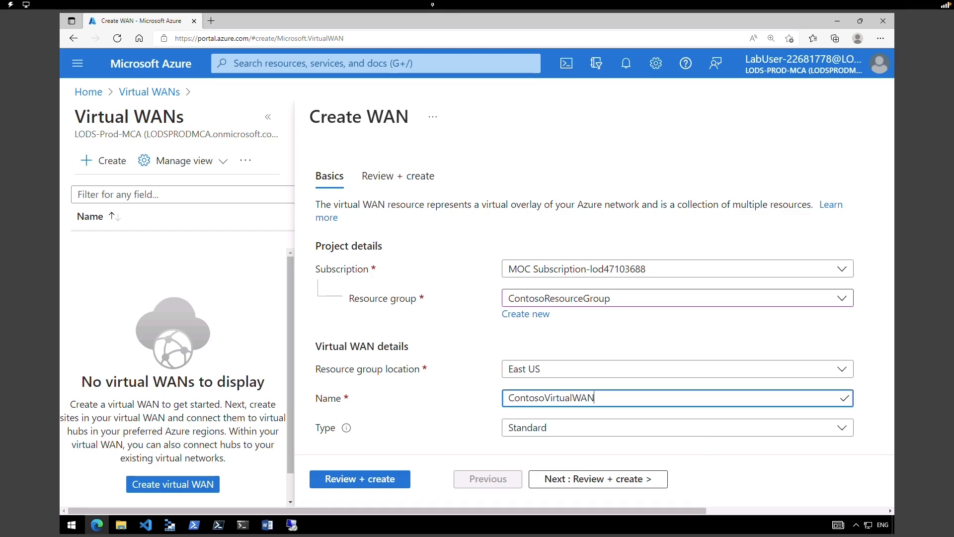
left_click(550, 428)
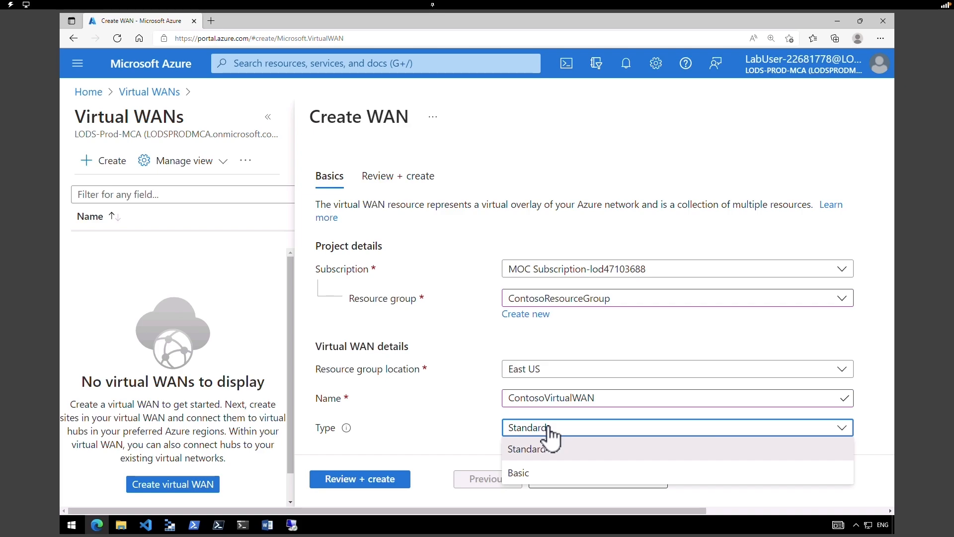
left_click(550, 450)
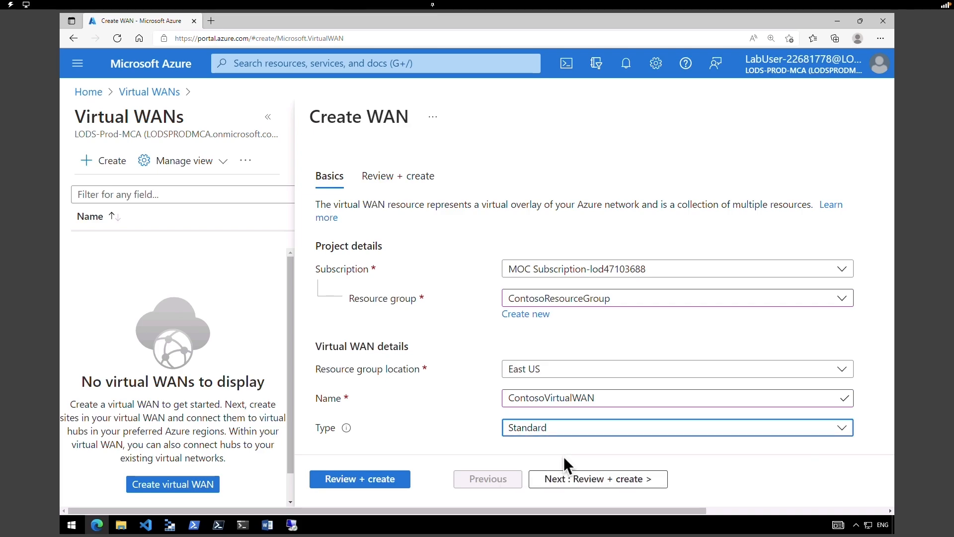
left_click(385, 484)
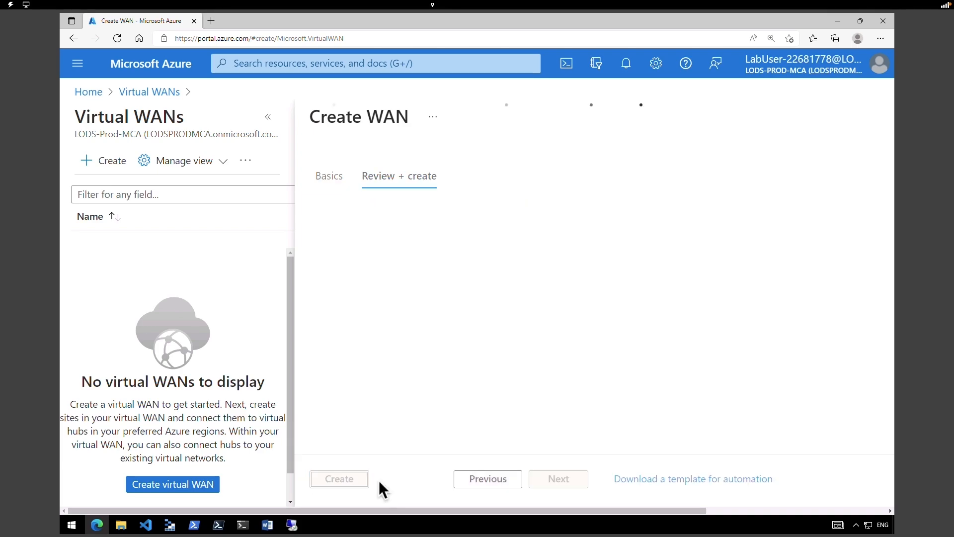
- Create ContosoVirtualWAN and open its overview from the deployment notification
left_click(359, 483)
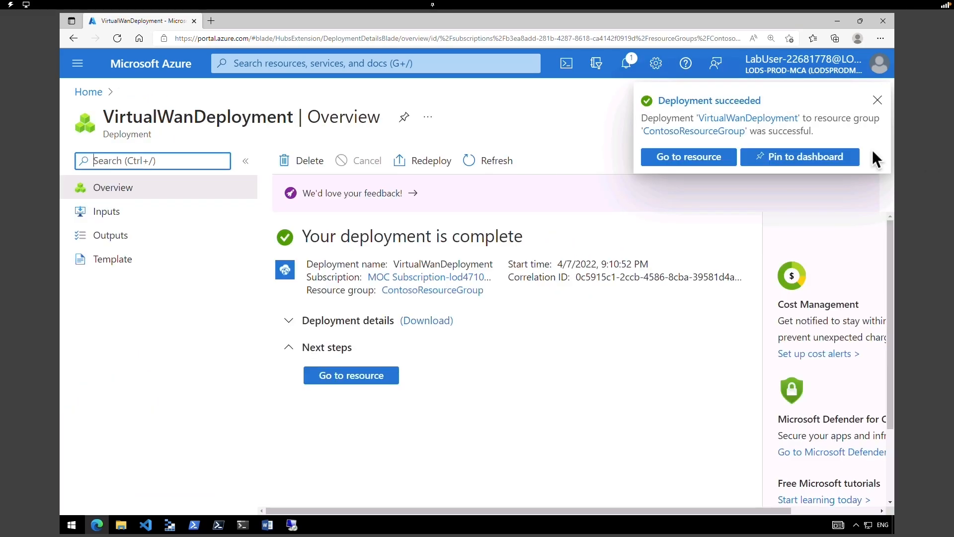
left_click(686, 158)
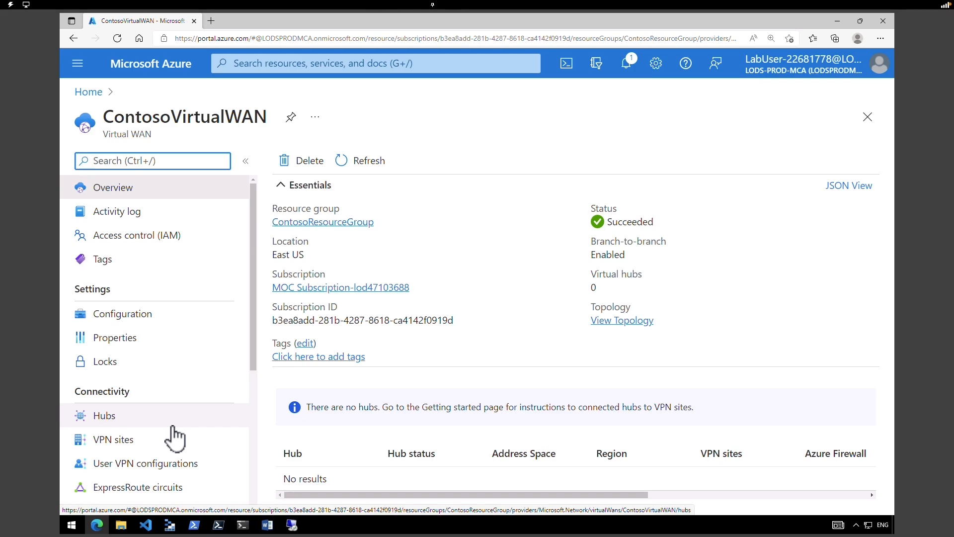
mouse_move(114, 117)
left_mouse_down()
mouse_move(268, 117)
mouse_move(103, 119)
left_mouse_up()
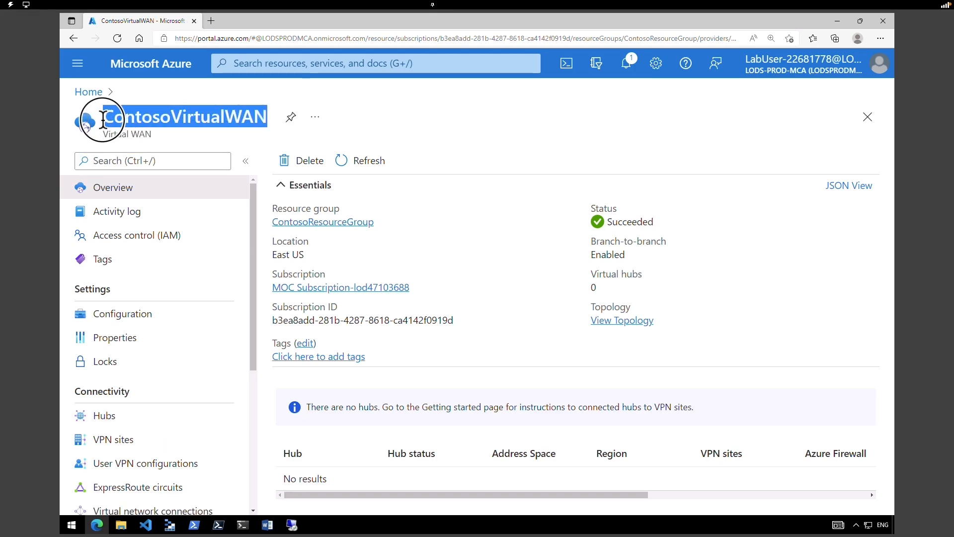
left_click_drag(253, 241, 254, 305)
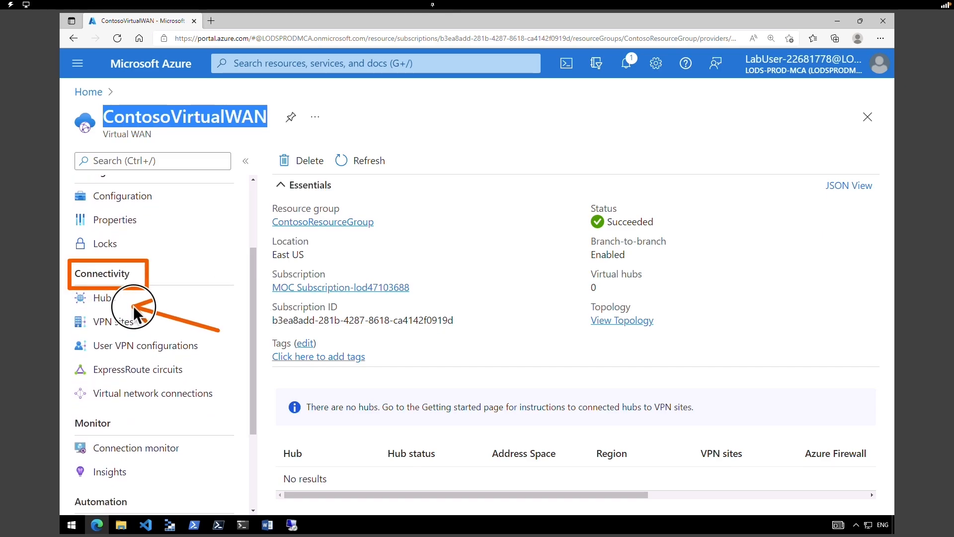
- Start a new hub from the WAN's Hubs page with region West US
left_click(120, 302)
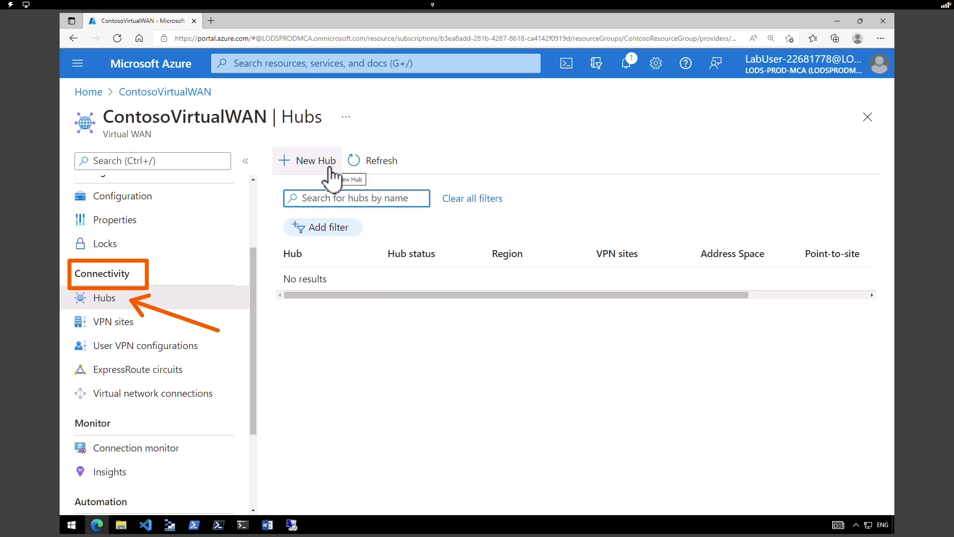
left_click(329, 169)
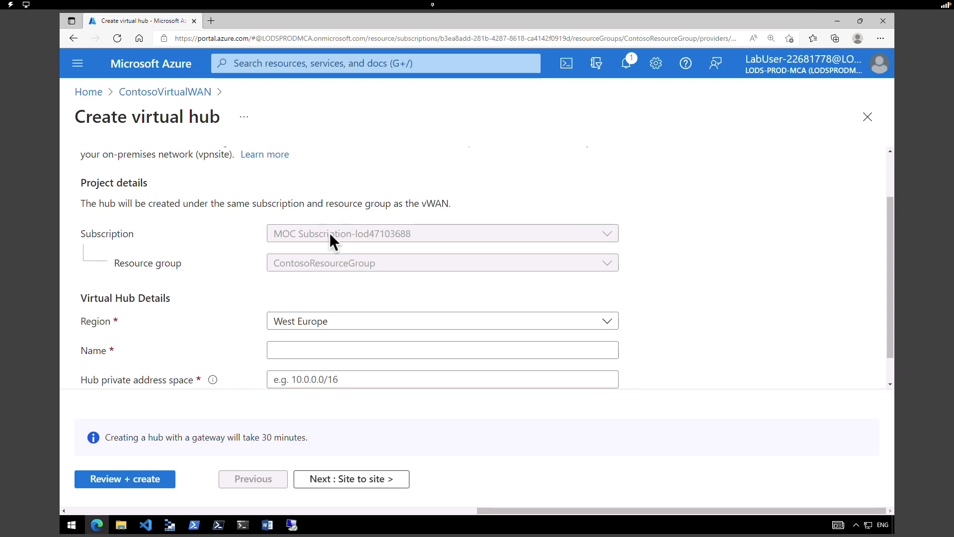
left_click(326, 323)
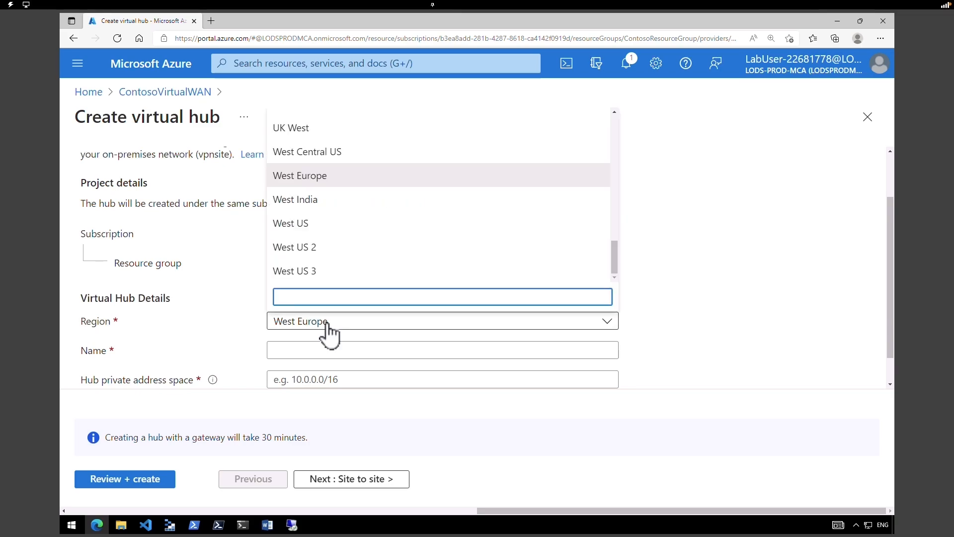
left_click(334, 228)
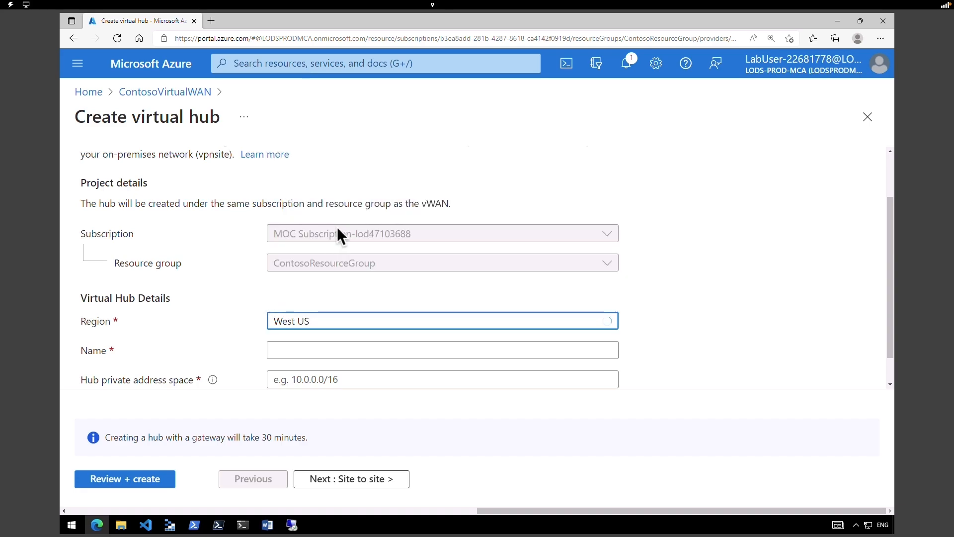
- Name the hub ContosoVirtualWANHub-WestUS with address space 10.60.0.0/24 and continue to Site to site
left_click(602, 348)
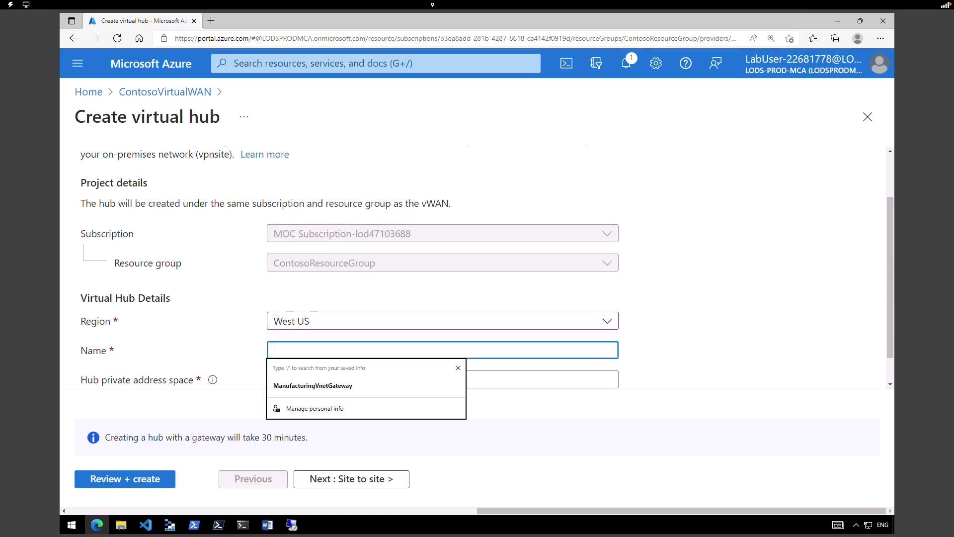
type("ContosoVirtualWANHub-WestUS")
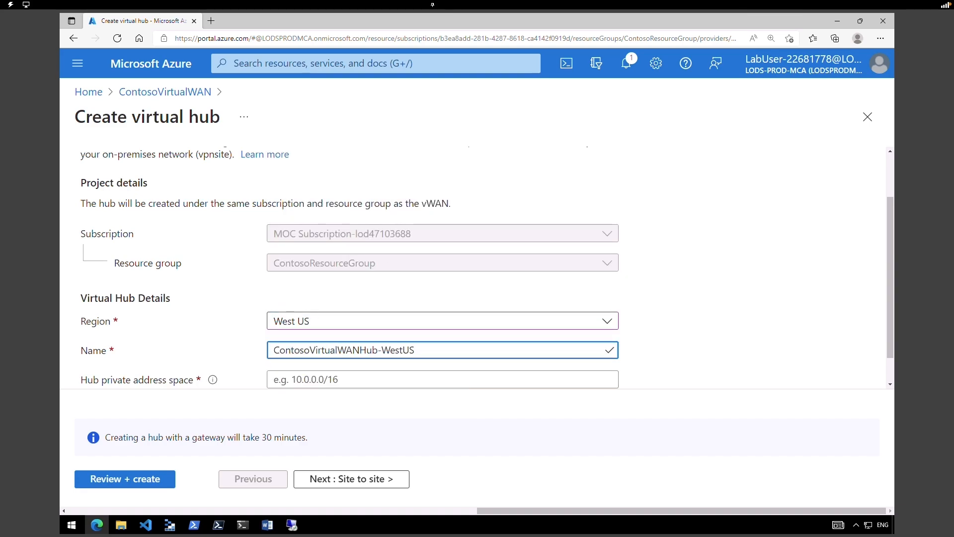
scroll(462, 343, "down", 1)
left_click(462, 343)
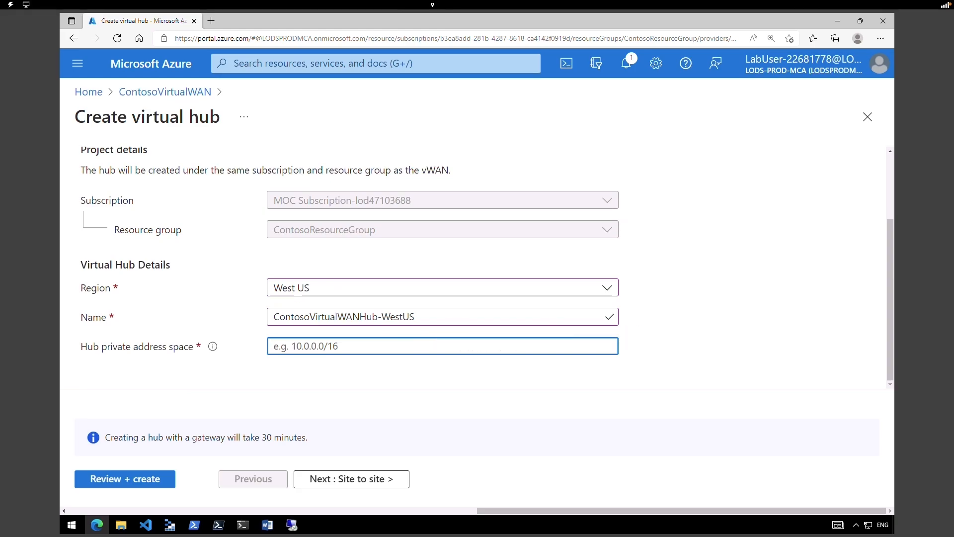
type("10.60.0.0/24")
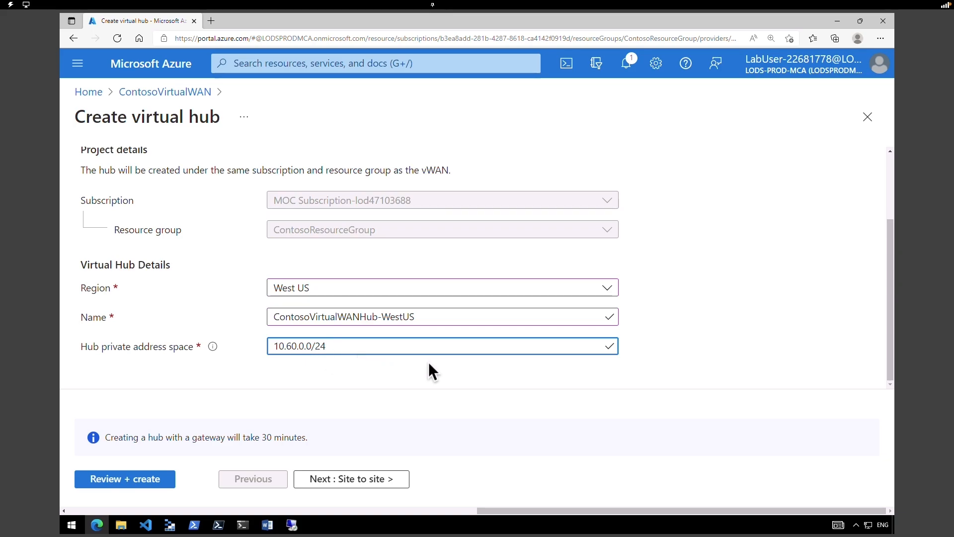
left_click(359, 481)
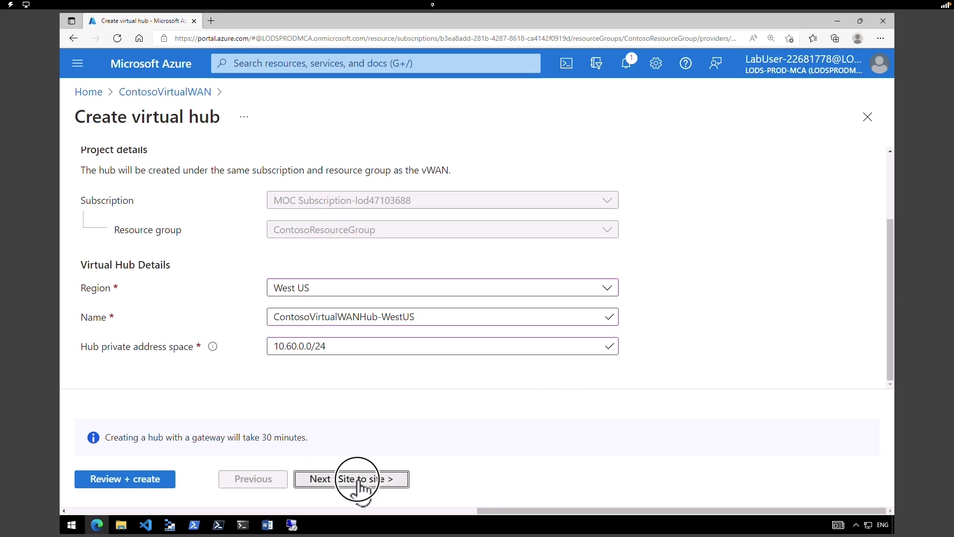
- Enable the hub's site-to-site VPN gateway at 1 scale unit (500 Mbps x 2) and validate
left_click_drag(89, 248, 219, 255)
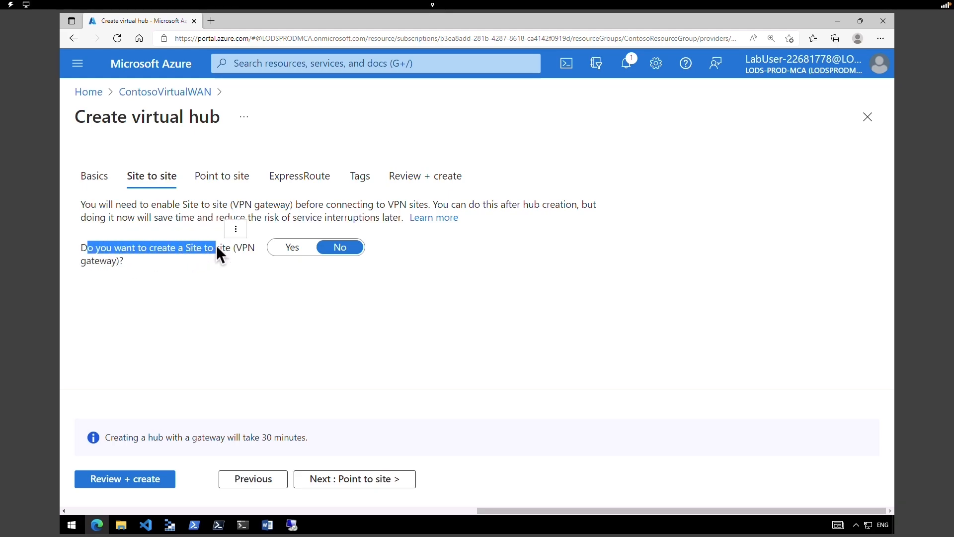
left_click(301, 249)
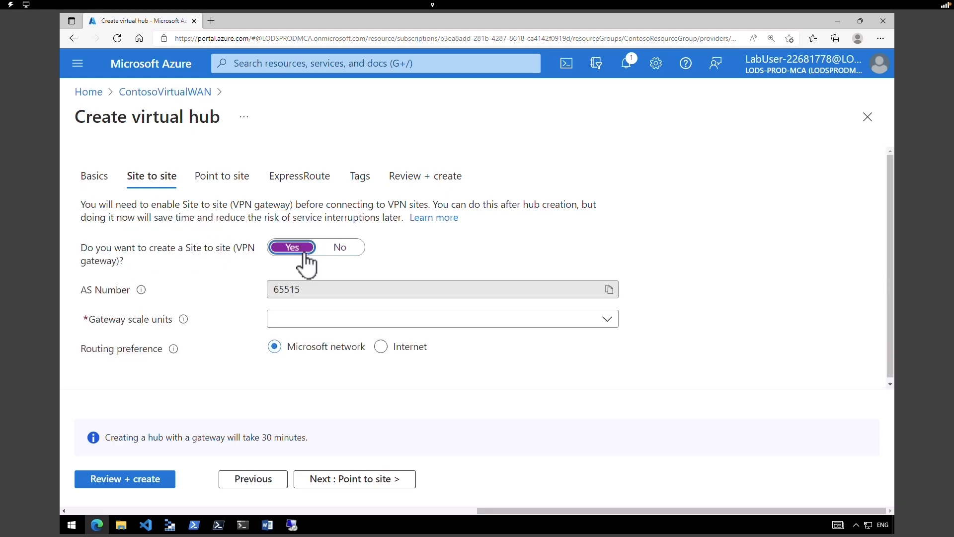
mouse_move(143, 292)
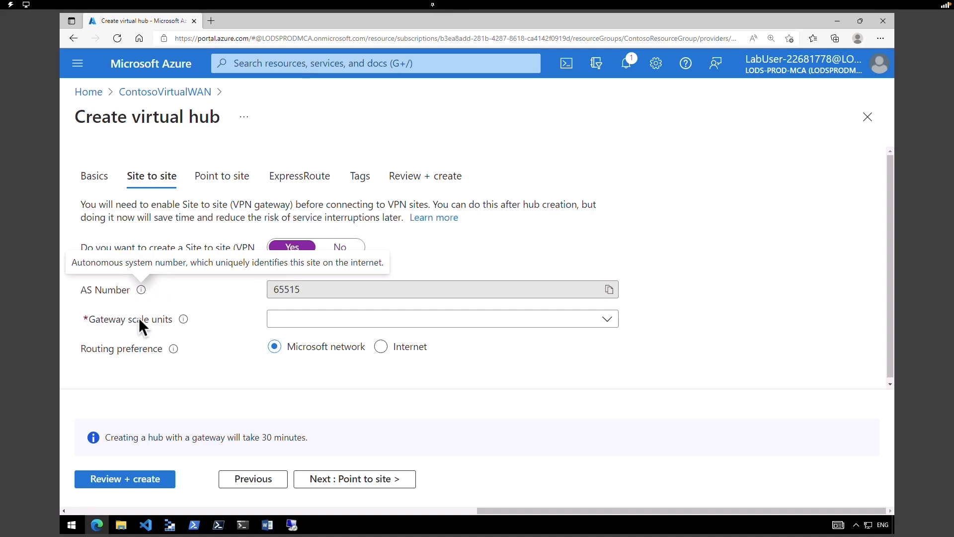
left_click(378, 324)
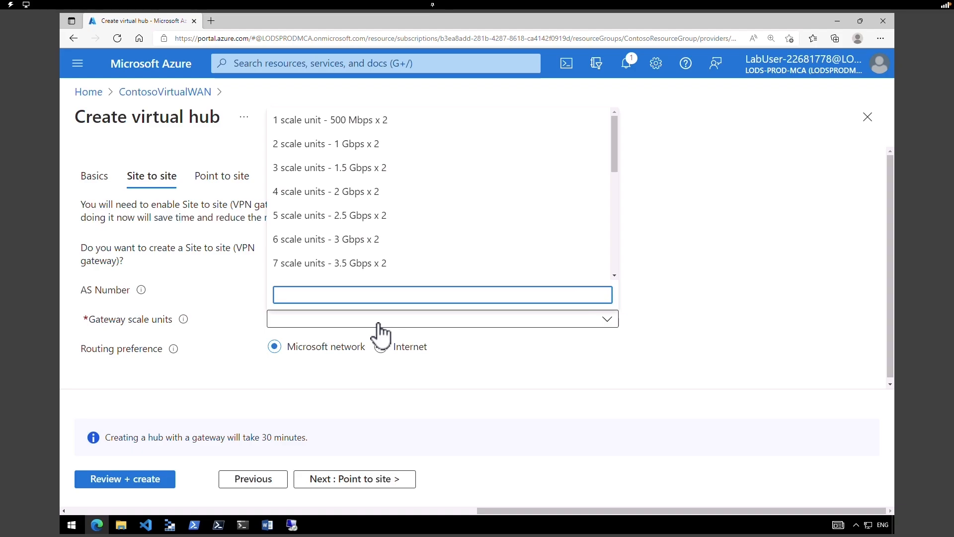
left_click(382, 125)
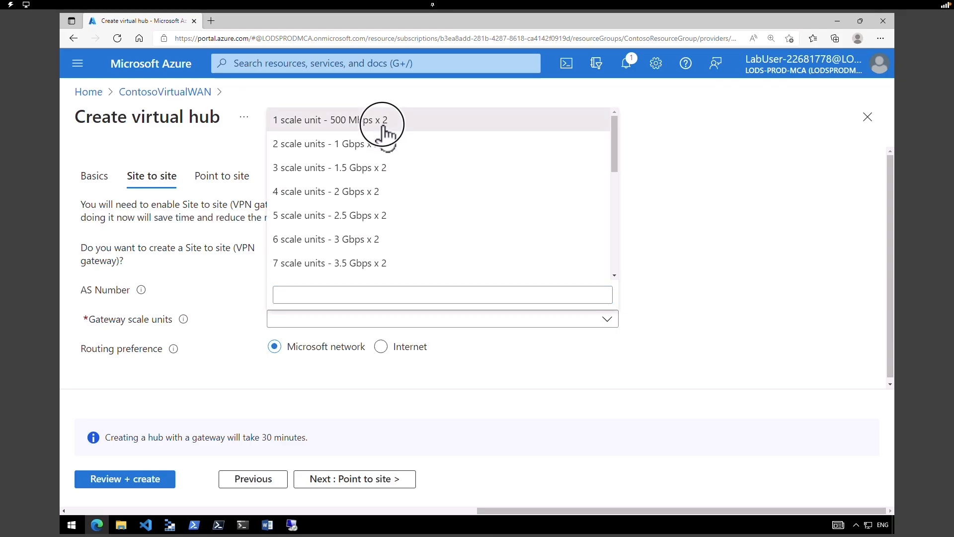
left_click(383, 125)
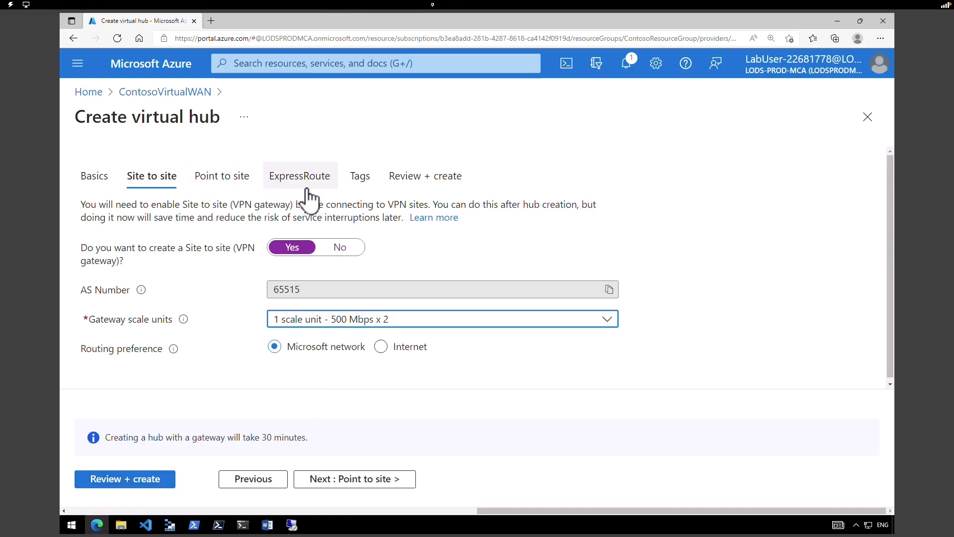
left_click(155, 483)
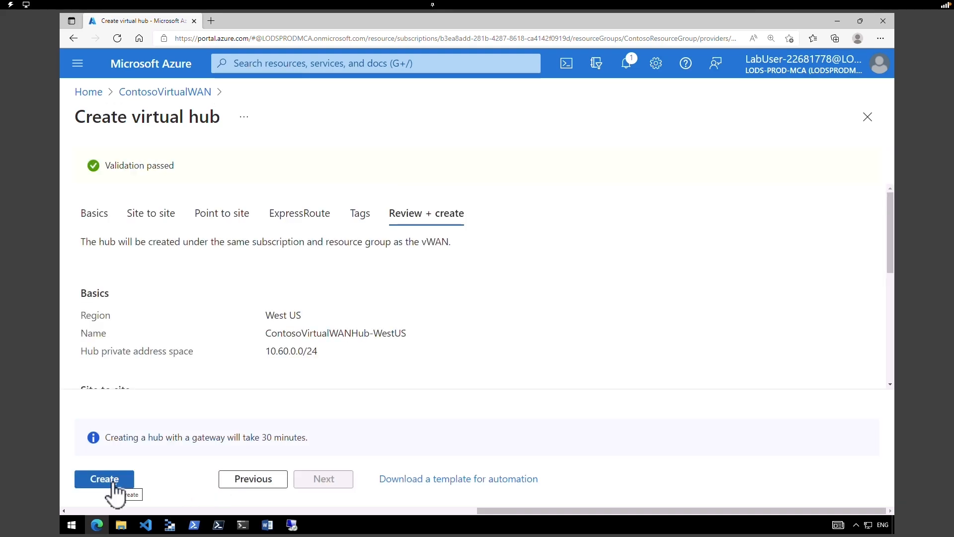
- Create the West US hub, open it, then return to ContosoVirtualWAN's connectivity options
left_click(113, 483)
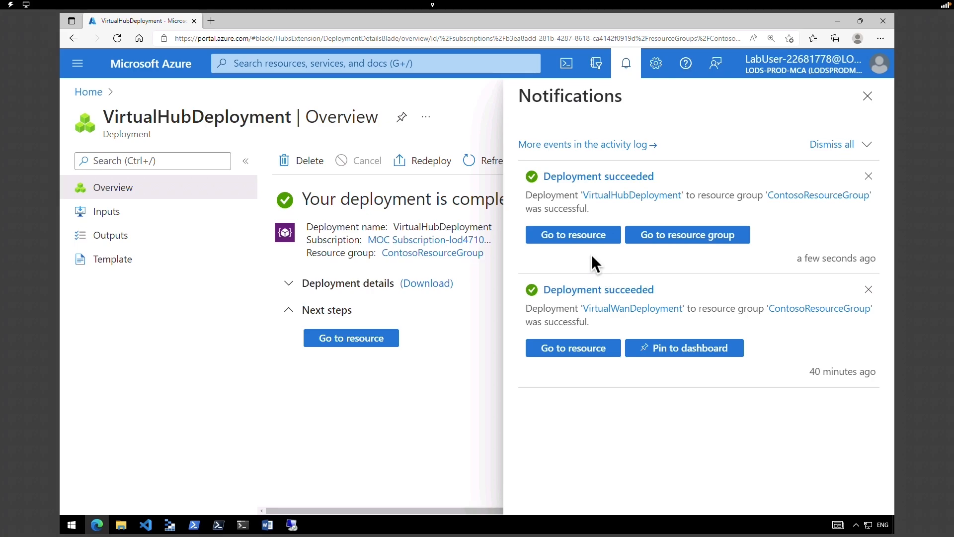
left_click(595, 241)
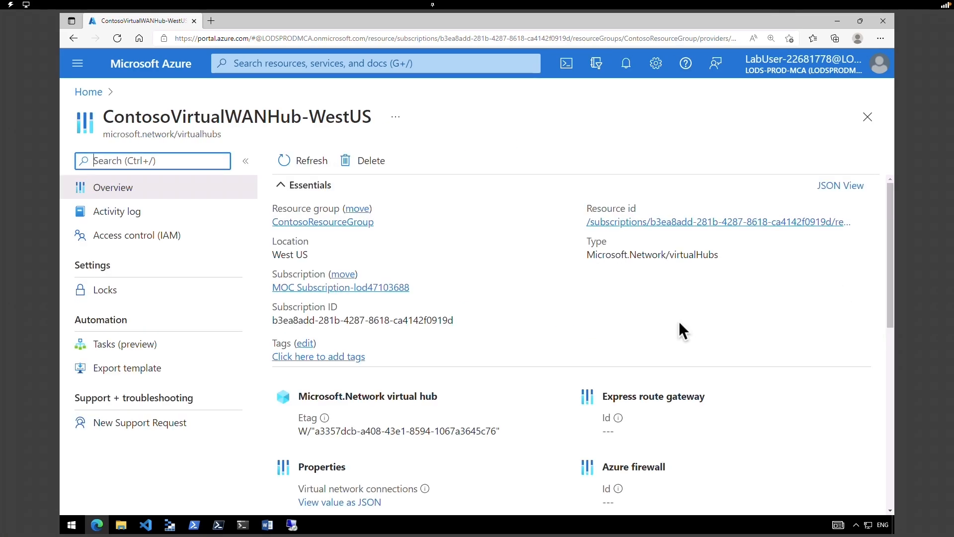
key("alt+Left")
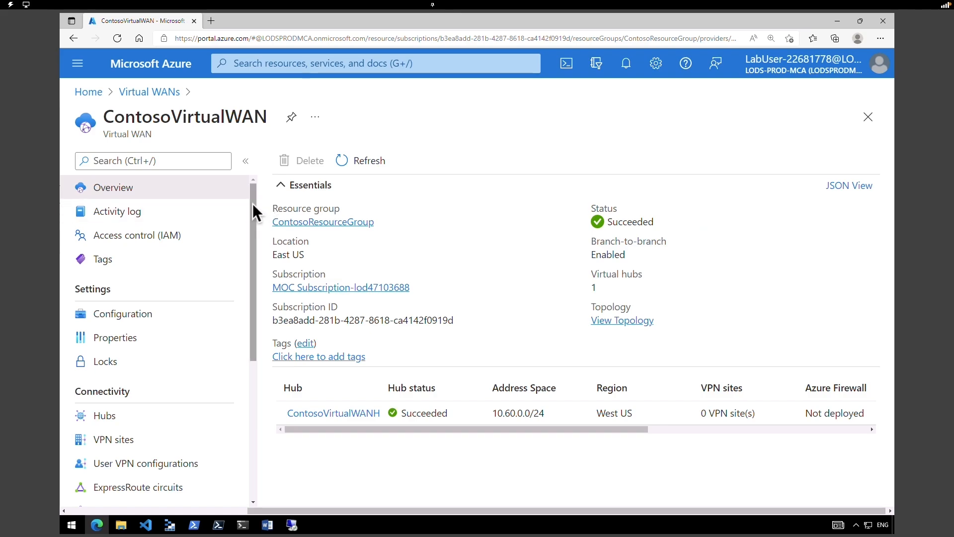
left_click_drag(253, 206, 243, 278)
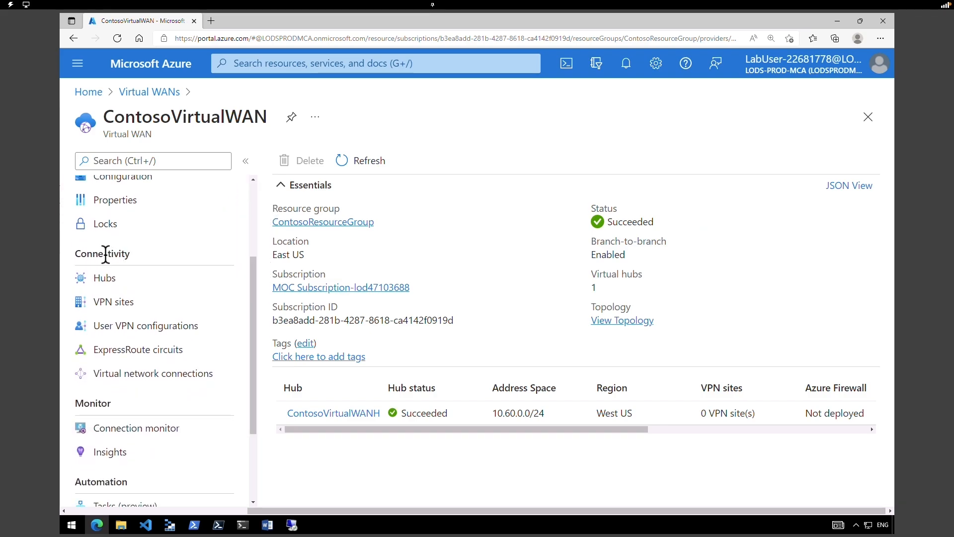
left_click_drag(84, 254, 140, 267)
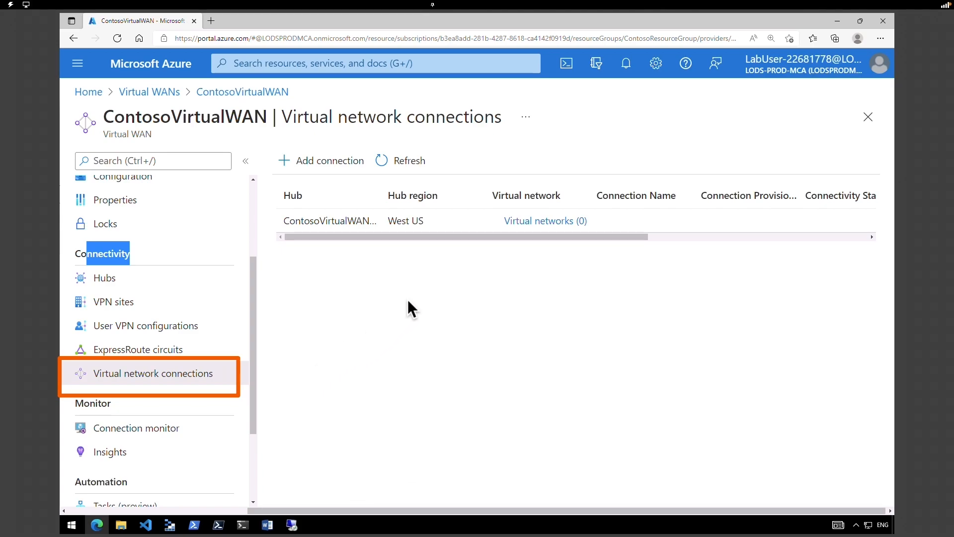
- Add connection ContosoVirtualWAN-to-ResearchVNet on hub ContosoVirtualWANHub-WestUS for ResearchVnet in ContosoResourceGroup
left_click_drag(407, 299, 390, 233)
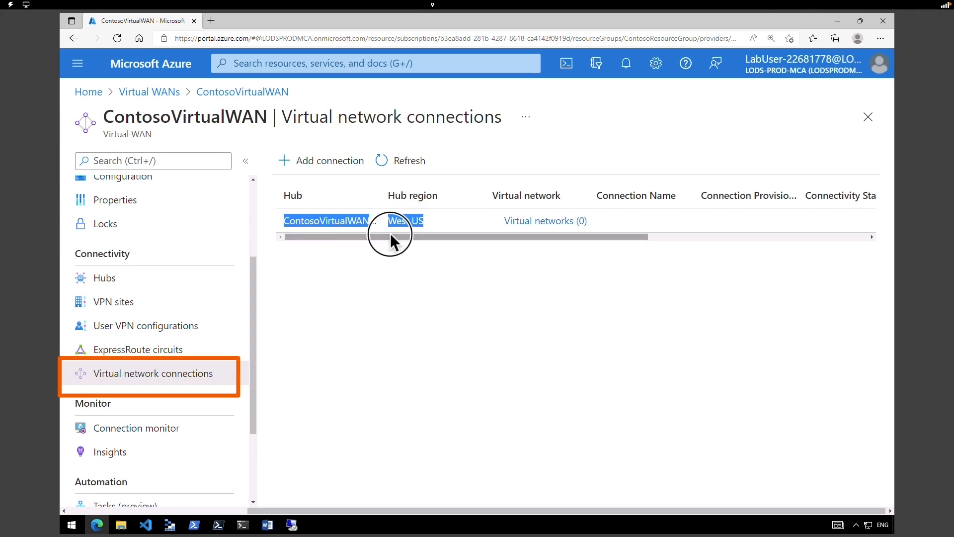
left_click(342, 163)
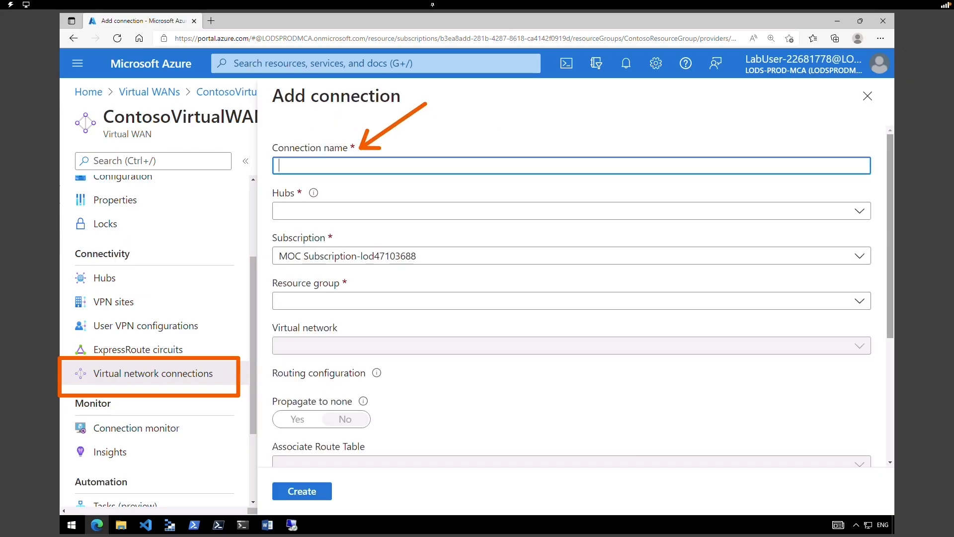
type("ContosoVirtualWAN-to-ResearchVNet")
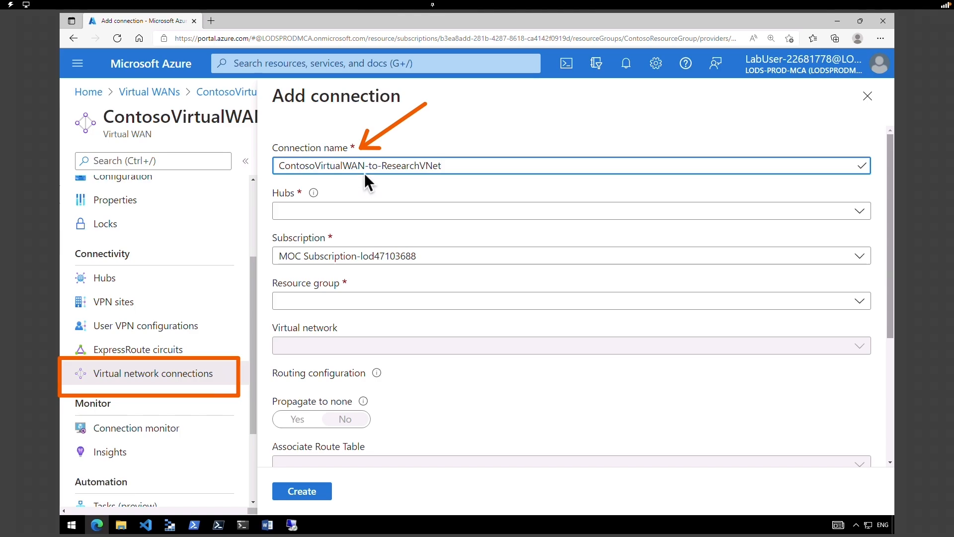
left_click(454, 211)
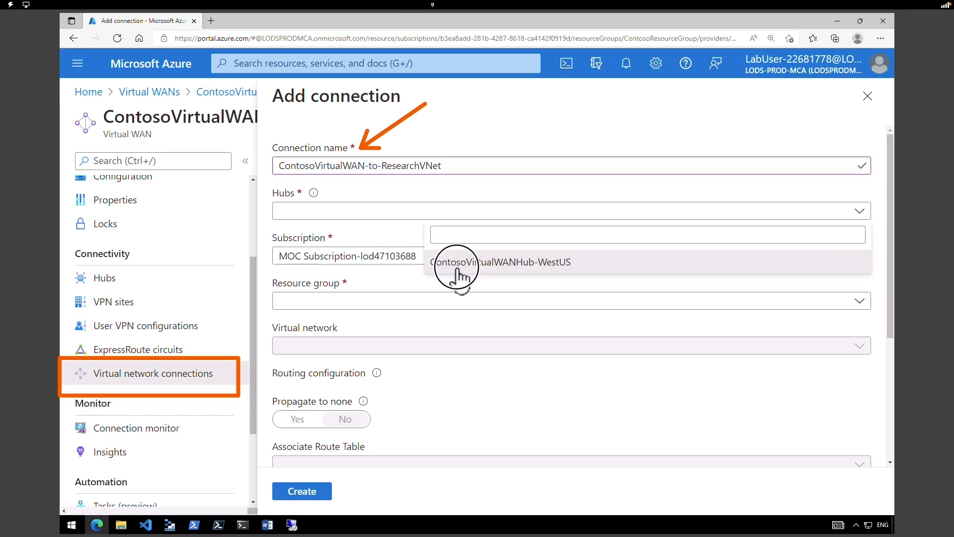
left_click(457, 268)
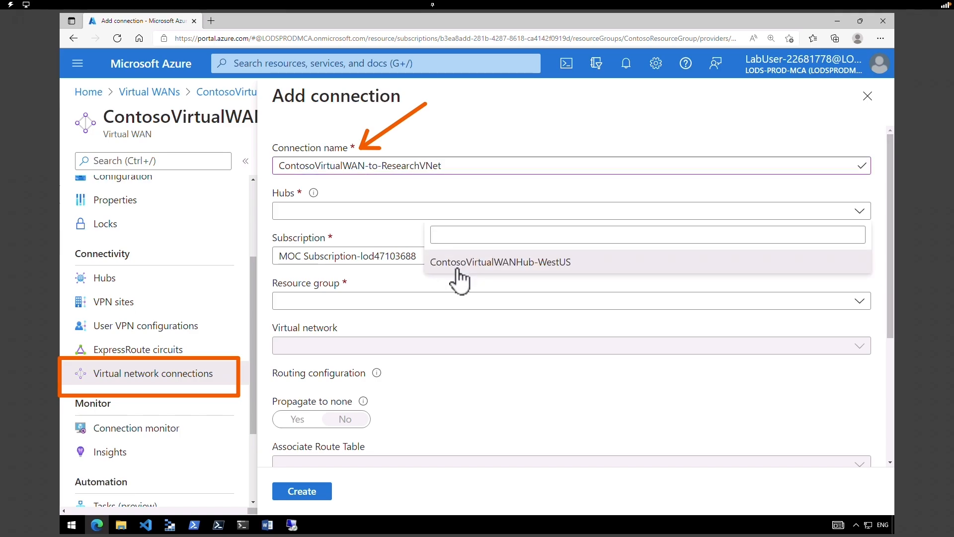
left_click(364, 303)
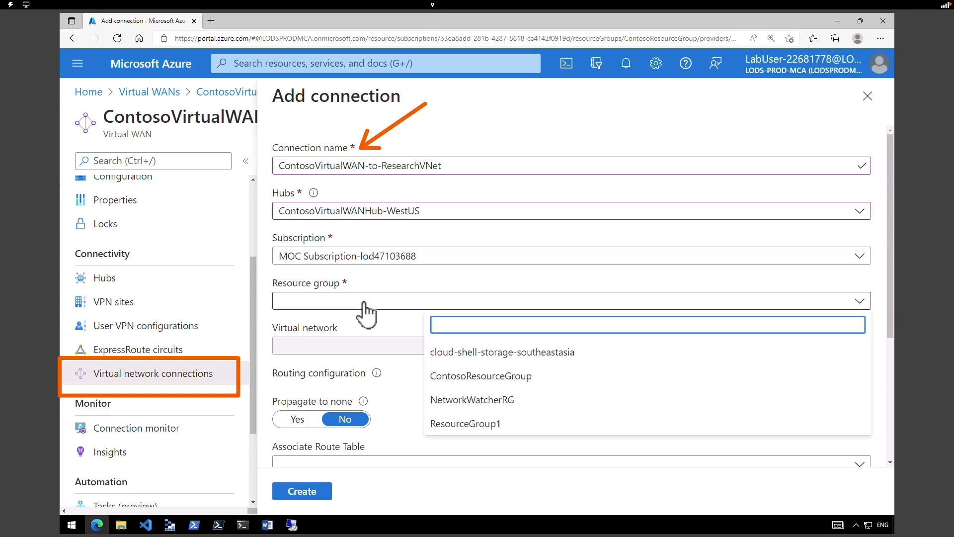
left_click(458, 375)
left_click(453, 348)
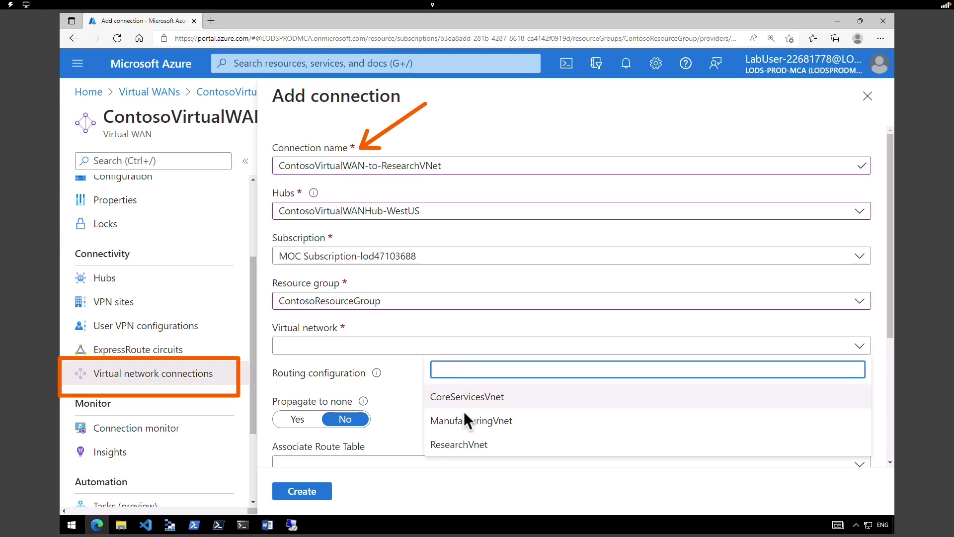
left_click(458, 444)
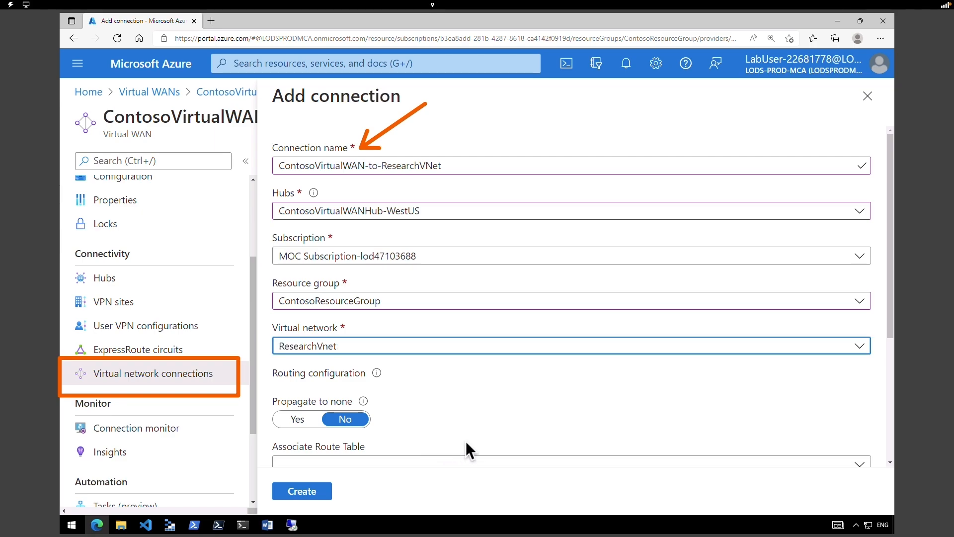
- Set Propagate to none to Yes, associate the Default route table, and create the connection
left_click_drag(296, 402, 344, 407)
left_click(297, 419)
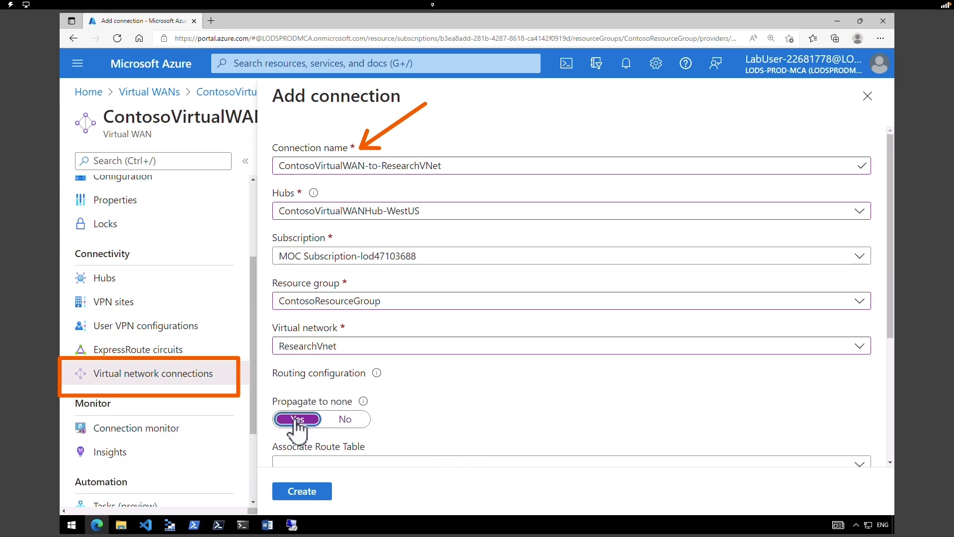
scroll(571, 298, "down", 4)
left_click(362, 266)
left_click(484, 315)
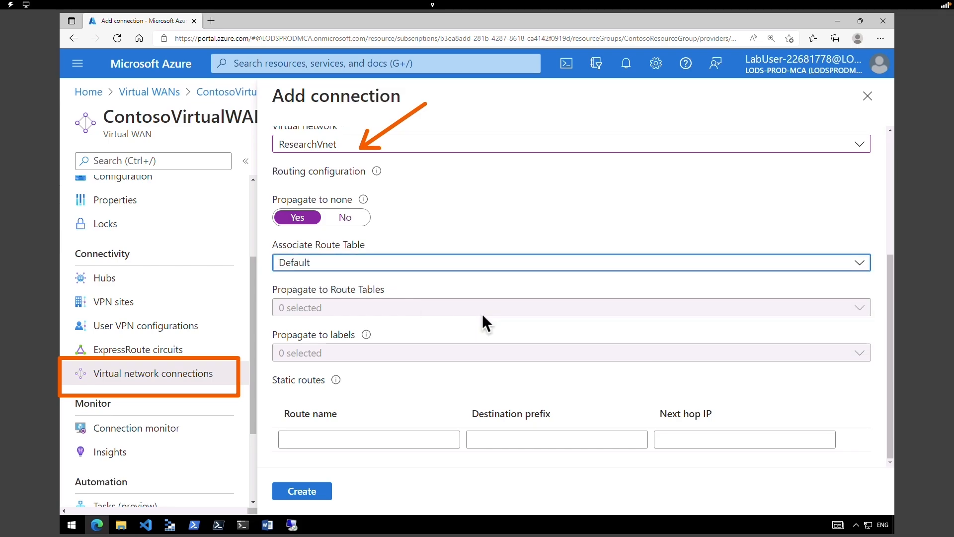
left_click(314, 493)
left_click(622, 65)
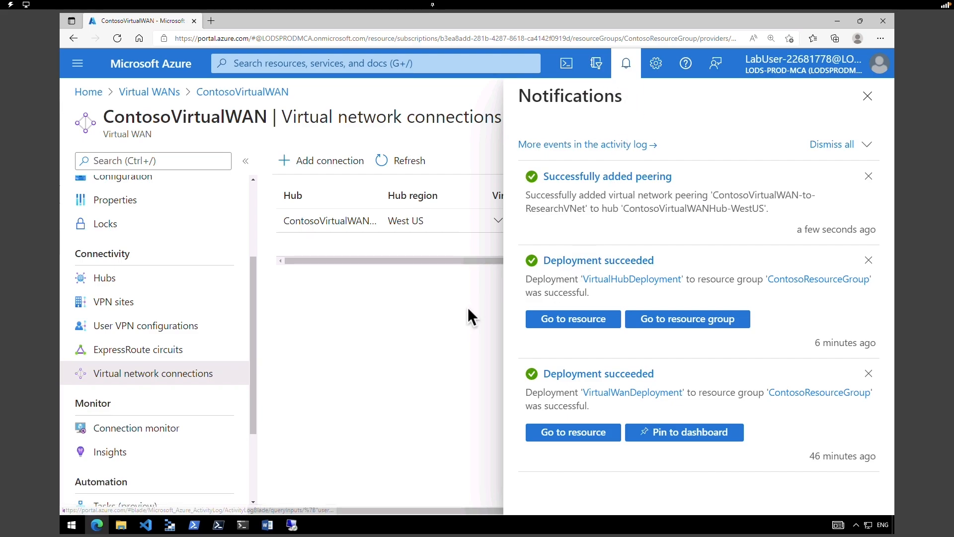
- Close notifications, refresh the connections list, and confirm ResearchVnet shows Connected
left_click(868, 96)
left_click(383, 163)
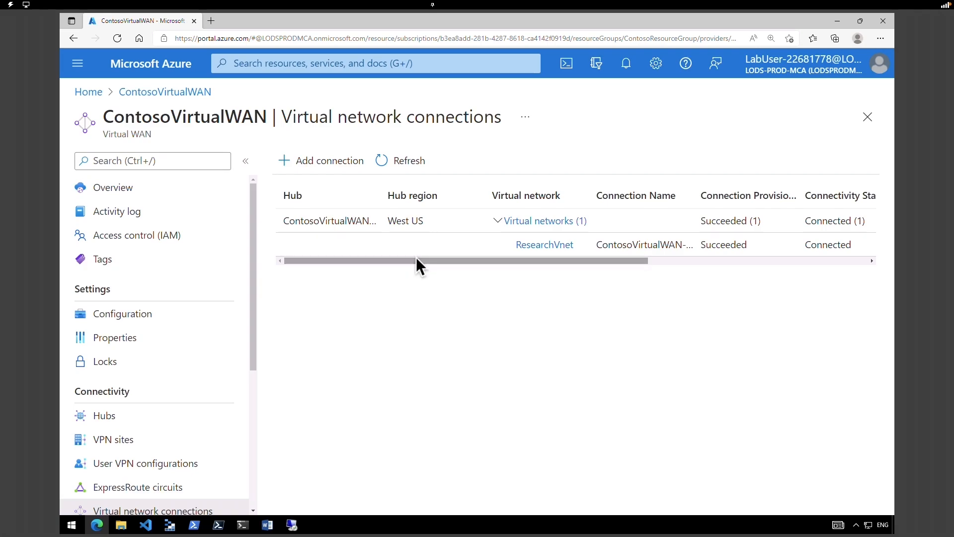
left_click_drag(416, 259, 490, 270)
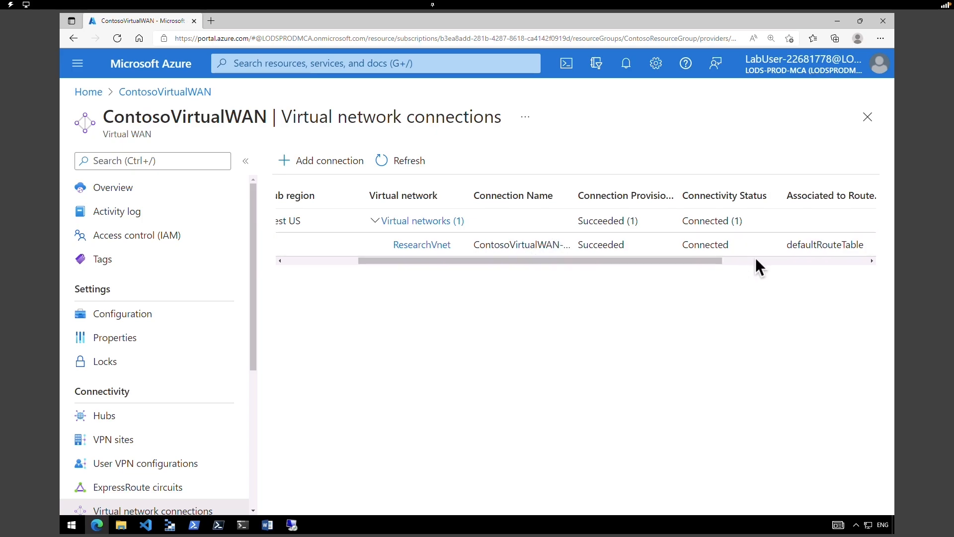
double_click(694, 246)
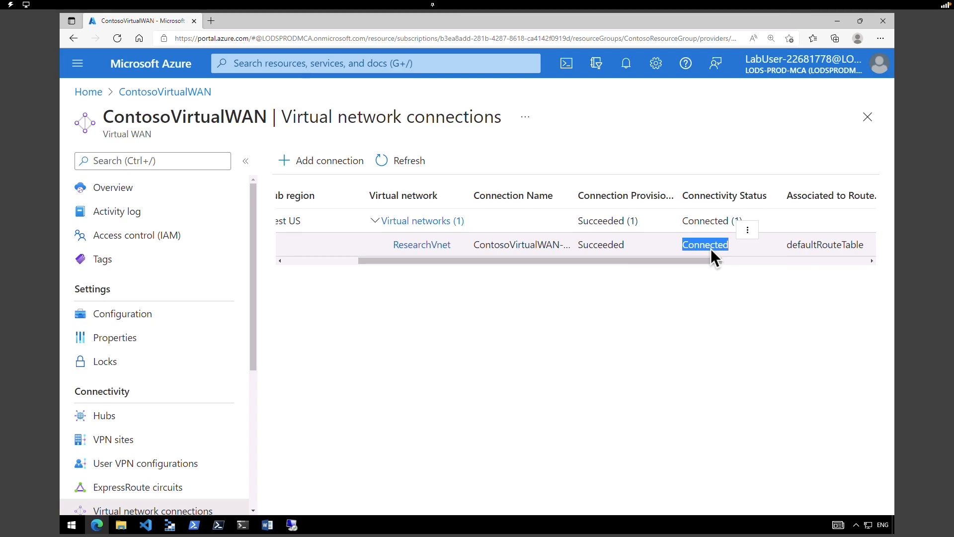
left_click(576, 410)
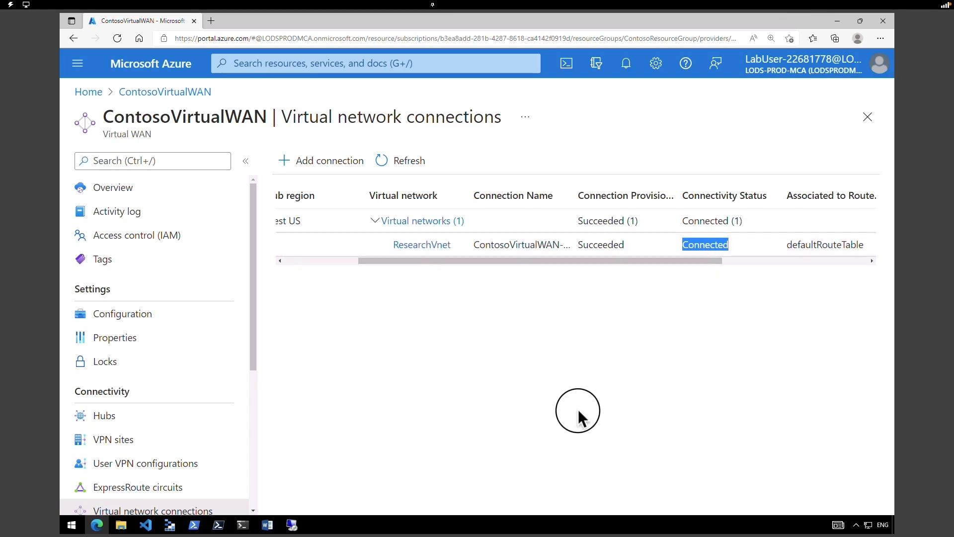
- In a PowerShell Cloud Shell, run Remove-AzResourceGroup -Name 'ContosoResourceGroup' -Force -AsJob
left_click(566, 74)
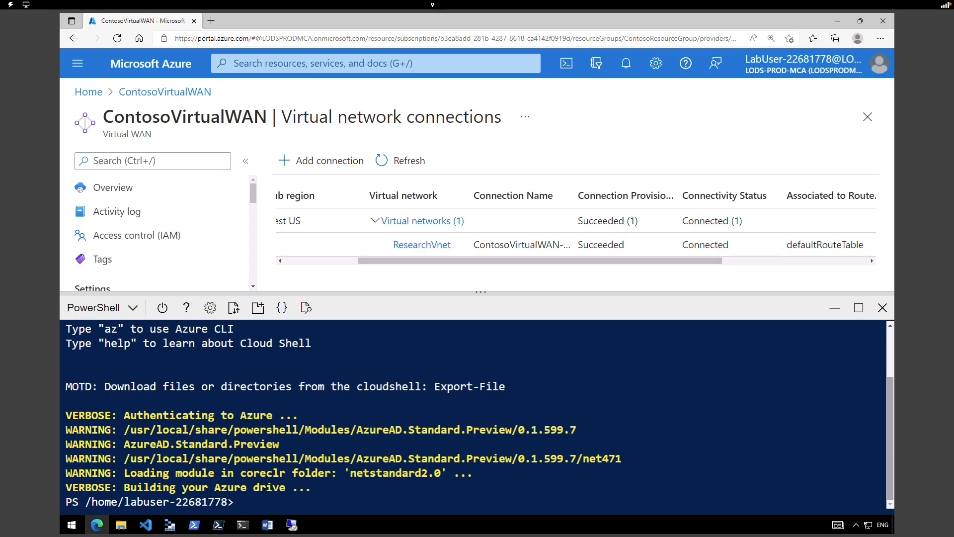
type("Remove-AzResourceGroup -Name 'ContosoResourceGroup' -Force -AsJob")
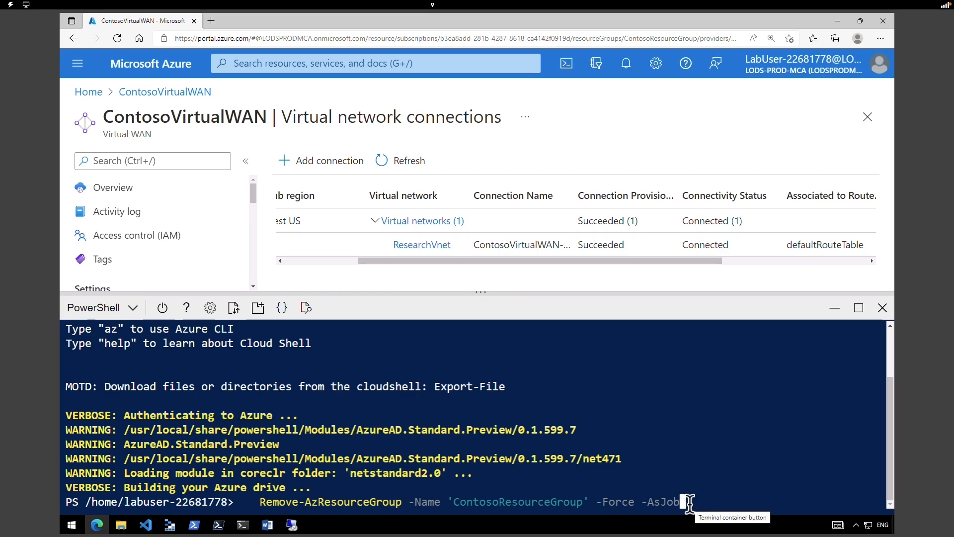
key("Return")
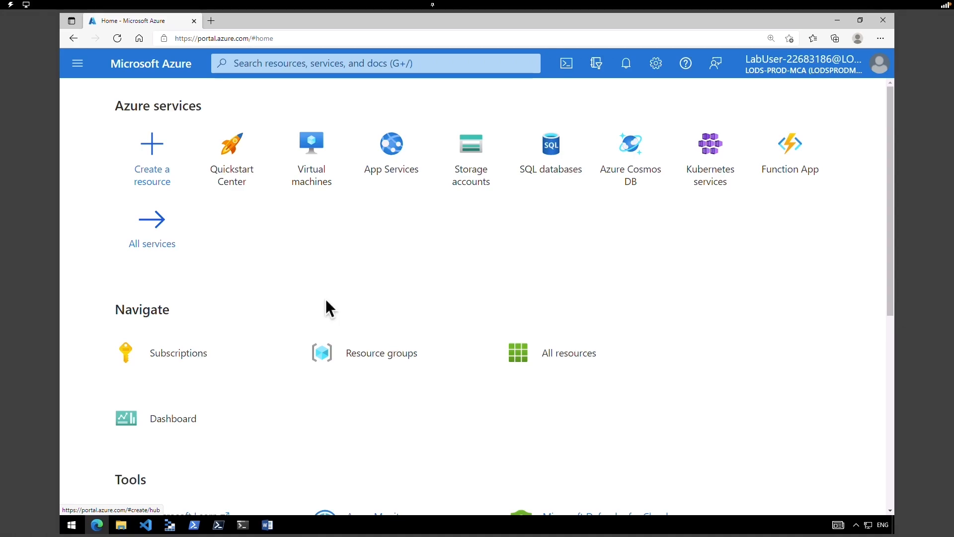
- Open the Create virtual network form from Create a resource
left_click(156, 168)
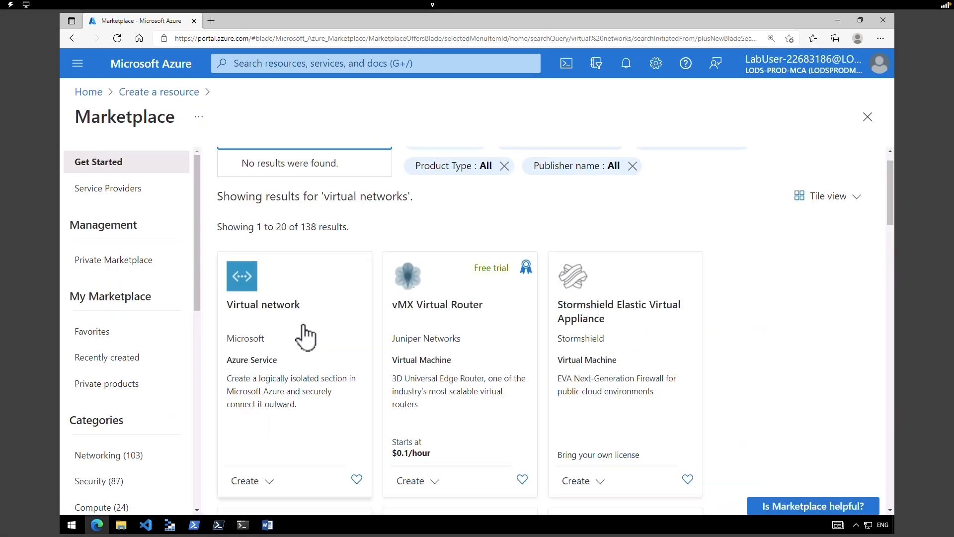
left_click(305, 334)
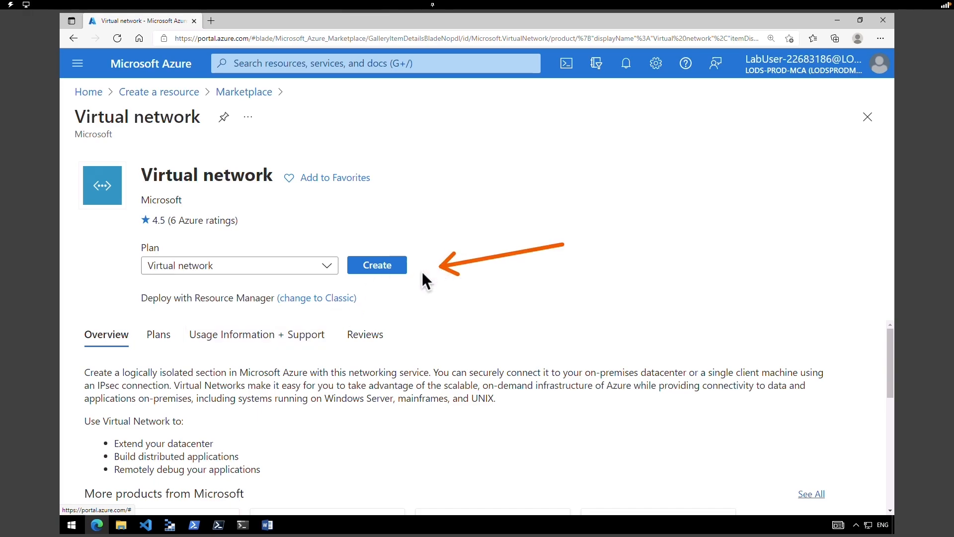
left_click(397, 269)
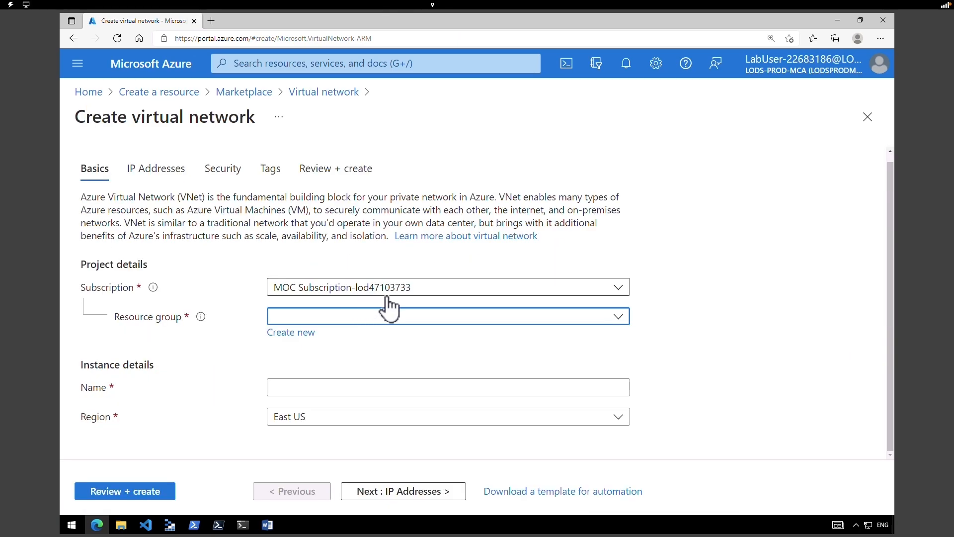
- Create new resource group ContosoResourceGroup and name the network CoreServicesVNet
left_click(303, 333)
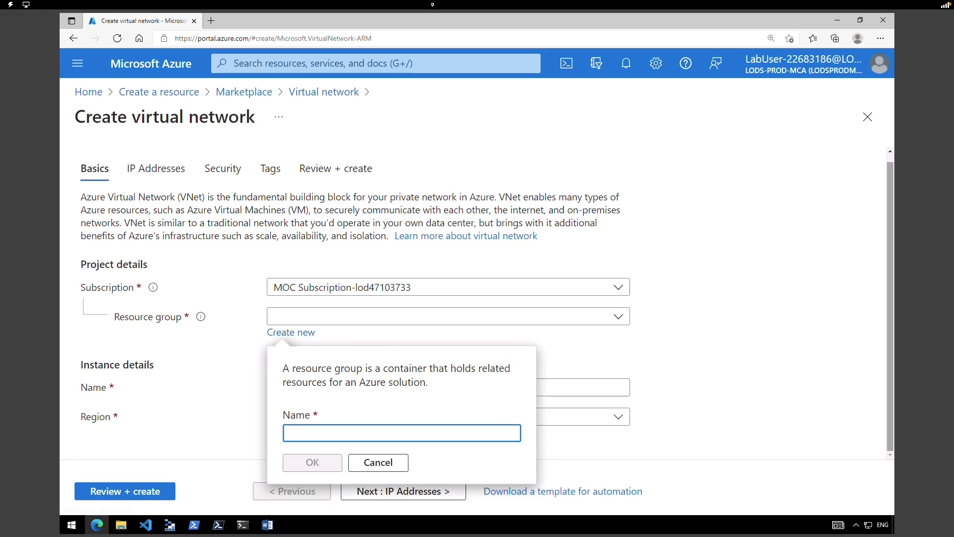
type("ContosoResourceGroup")
left_click(305, 464)
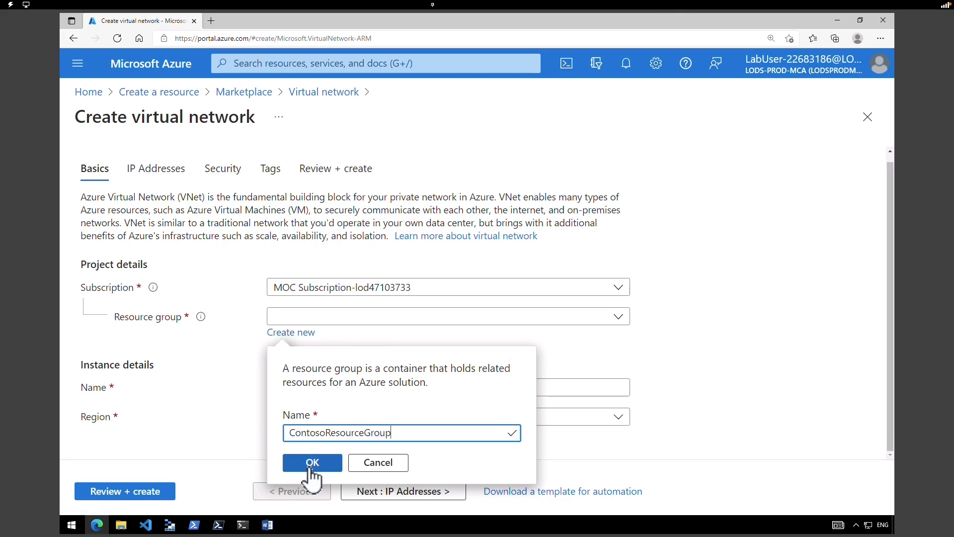
left_click(372, 389)
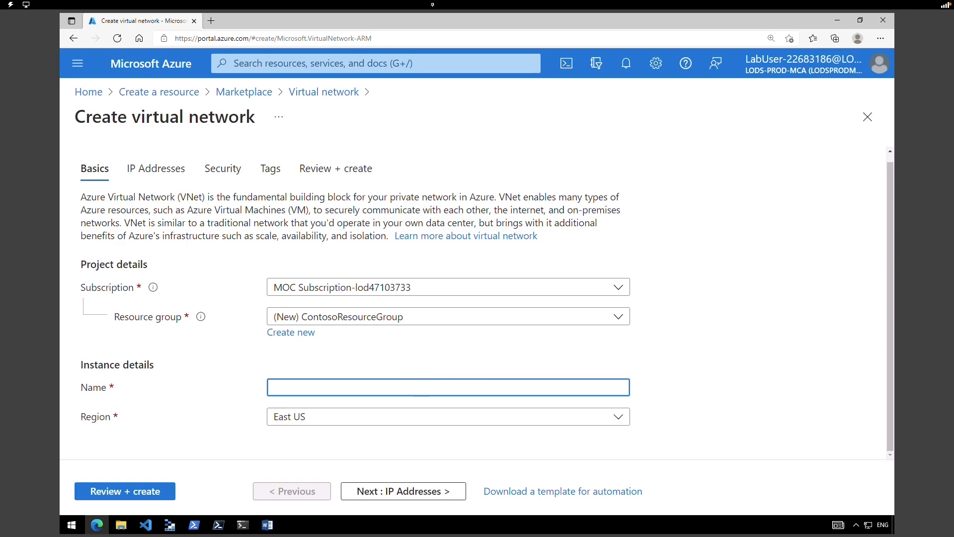
type("CoreServicesVNet")
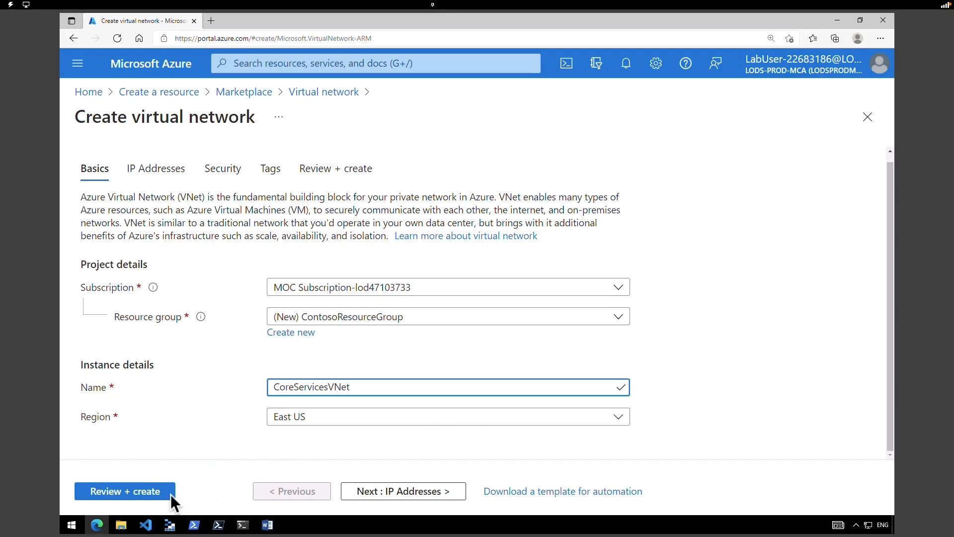
left_click(400, 496)
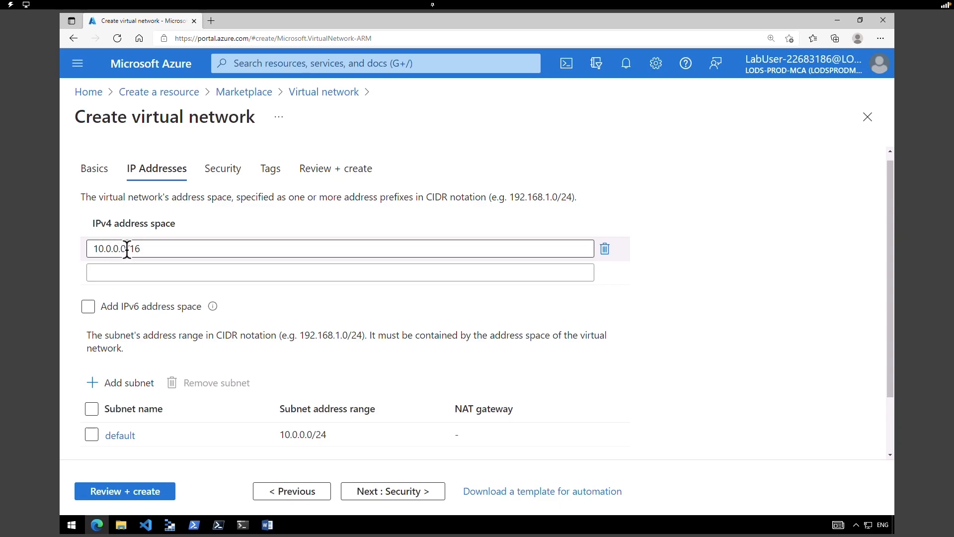
- Change the IPv4 address space to 10.20.0.0/16 and clear out the default subnet
left_click(106, 249)
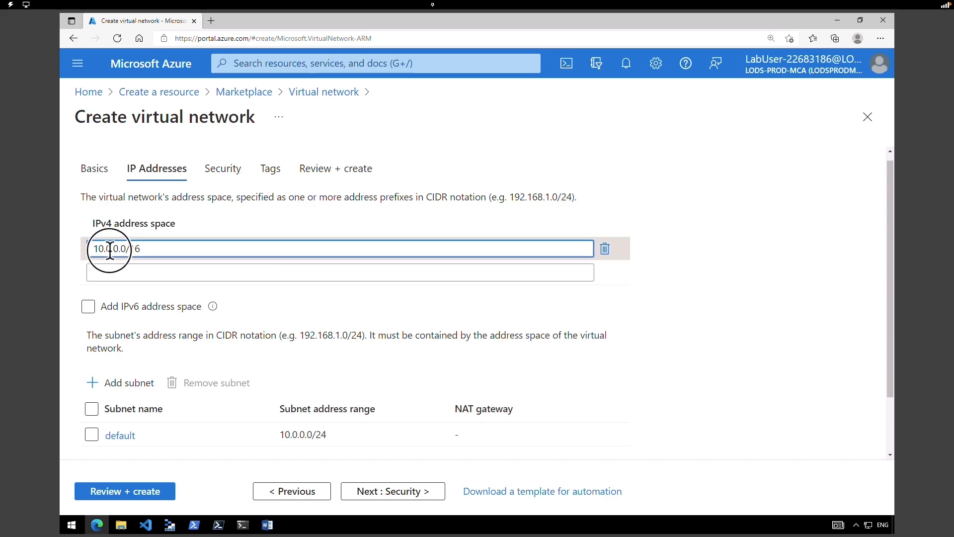
type("2")
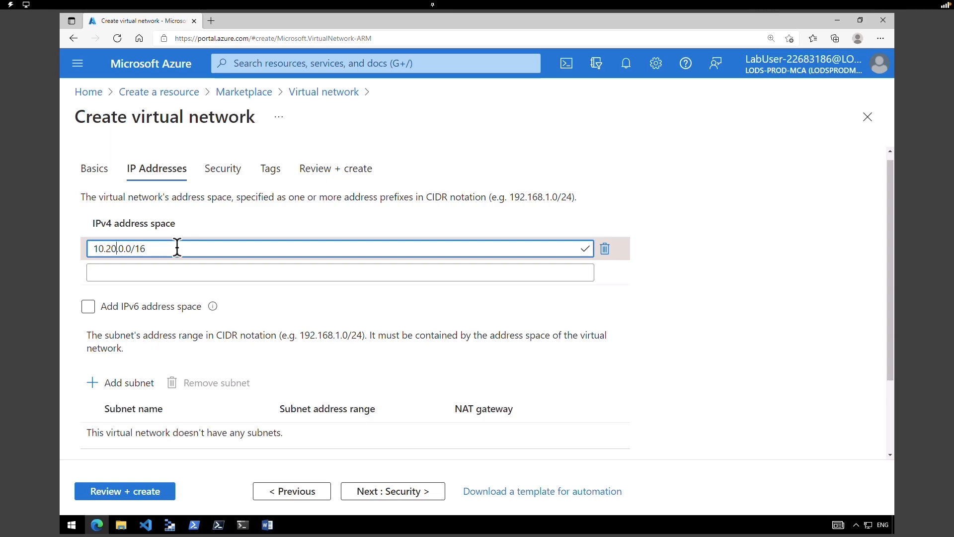
left_click_drag(87, 348, 124, 348)
left_click_drag(890, 363, 893, 413)
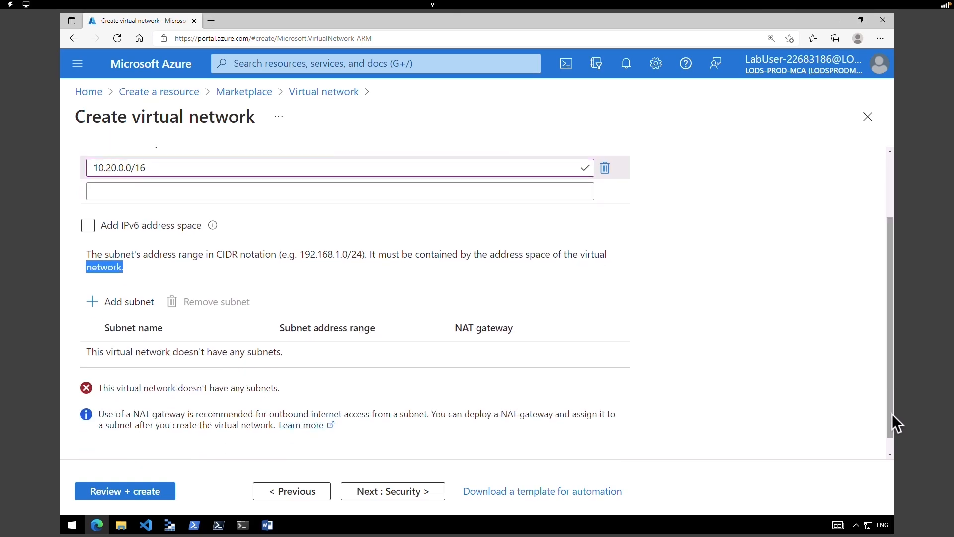
- Add subnet GatewaySubnet with address range 10.20.0.0/27 to CoreServicesVNet
left_click(130, 300)
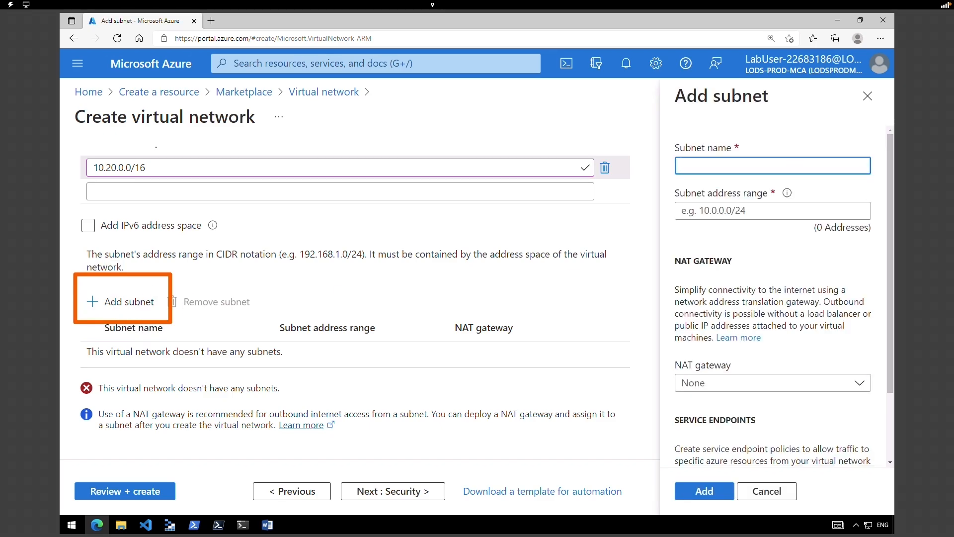
type("GatewaySubnet")
left_click(783, 210)
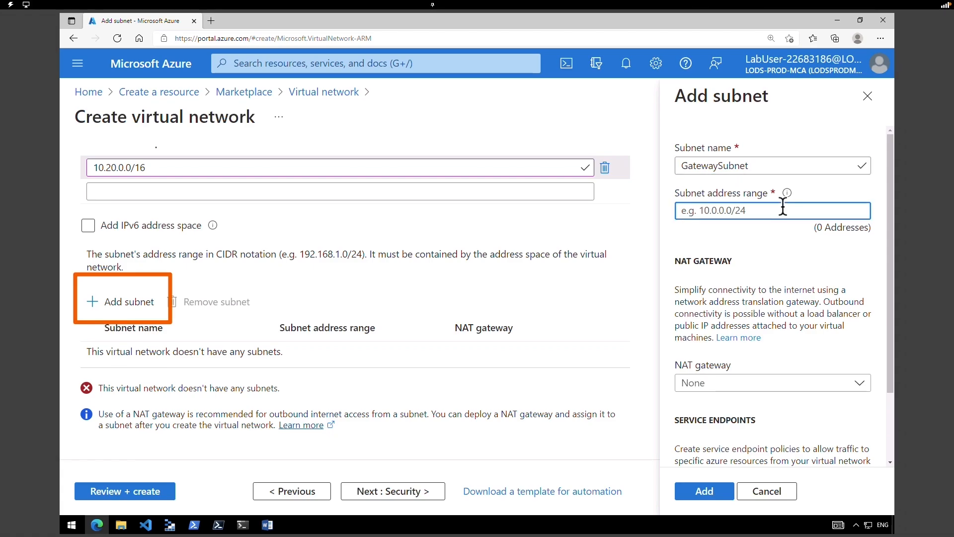
type("10.20.0.0/27")
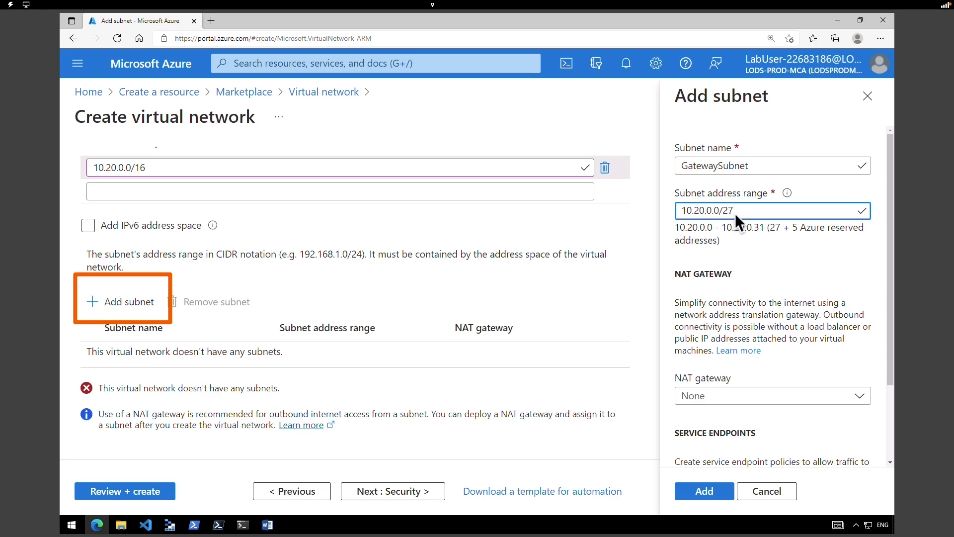
scroll(759, 227, "down", 1)
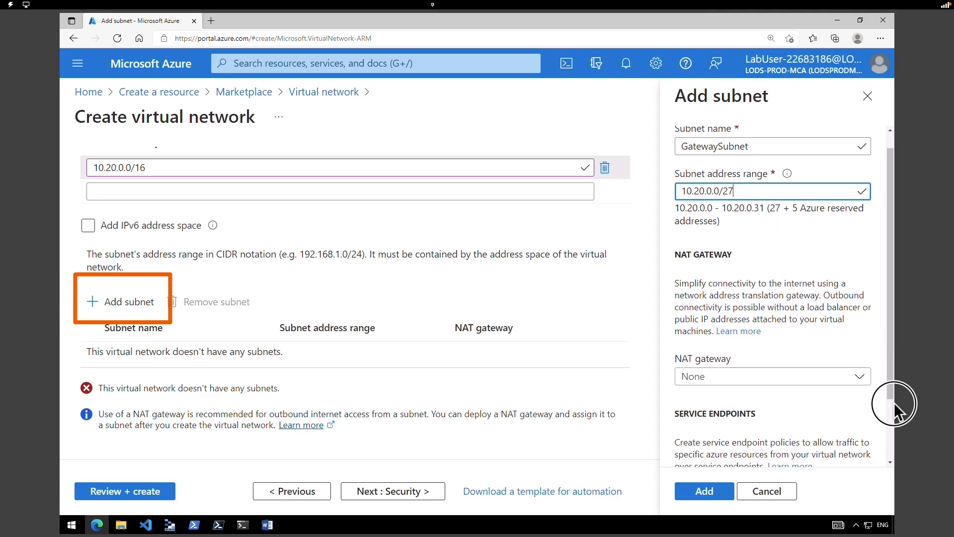
left_click_drag(890, 391, 880, 461)
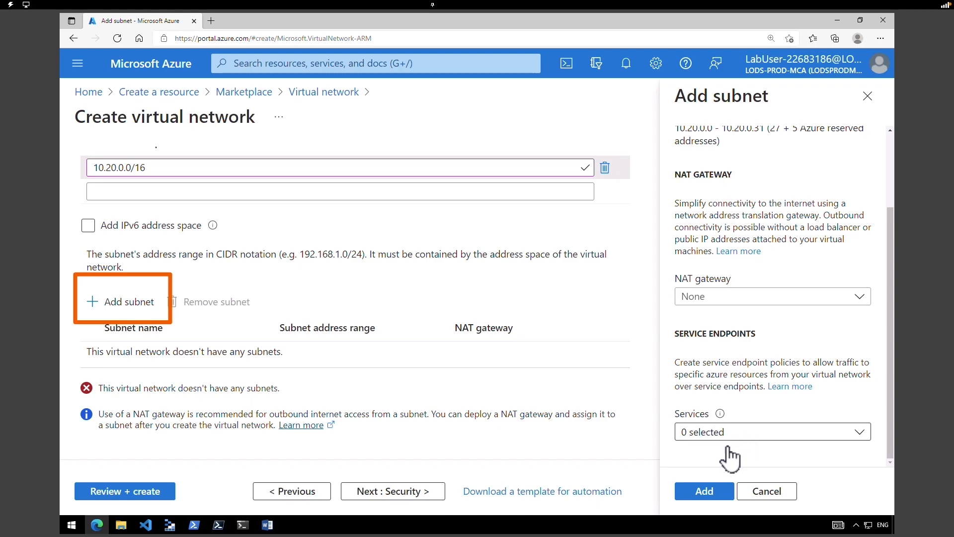
left_click(704, 491)
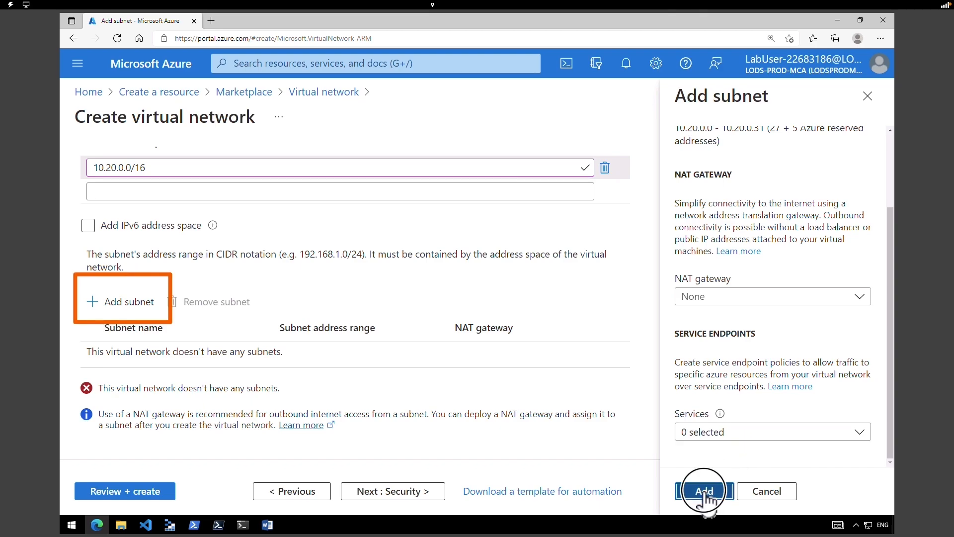
left_click_drag(92, 118, 243, 119)
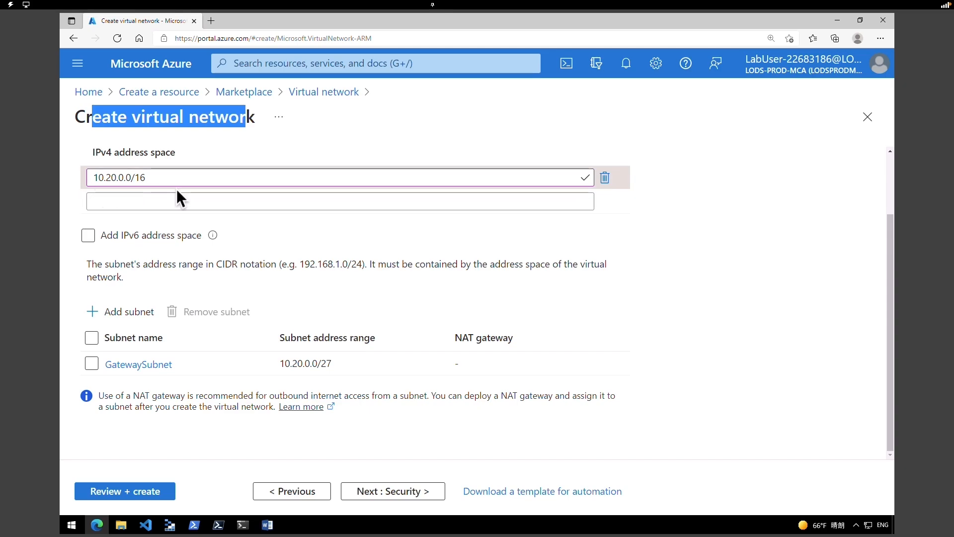
- Review and create CoreServicesVNet, then open the deployed network
left_click(139, 491)
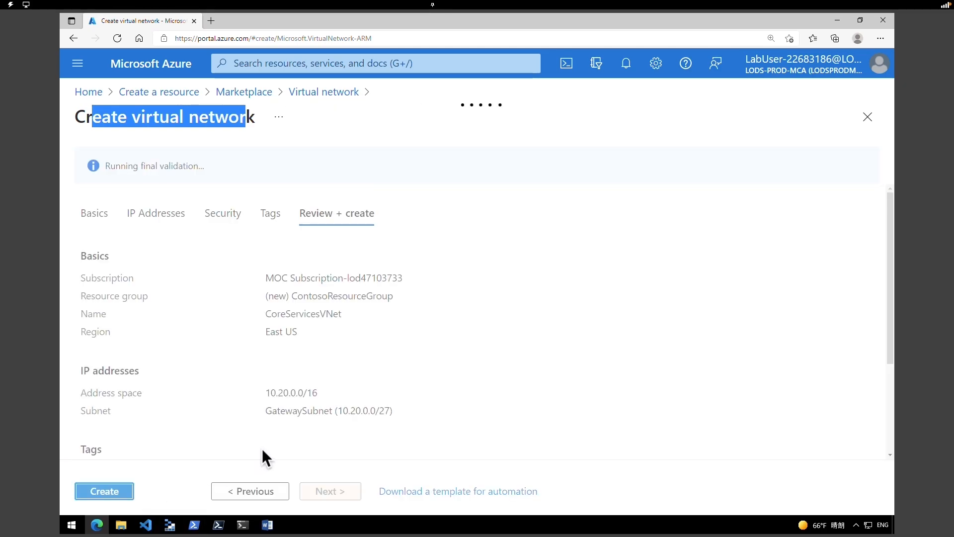
left_click(115, 494)
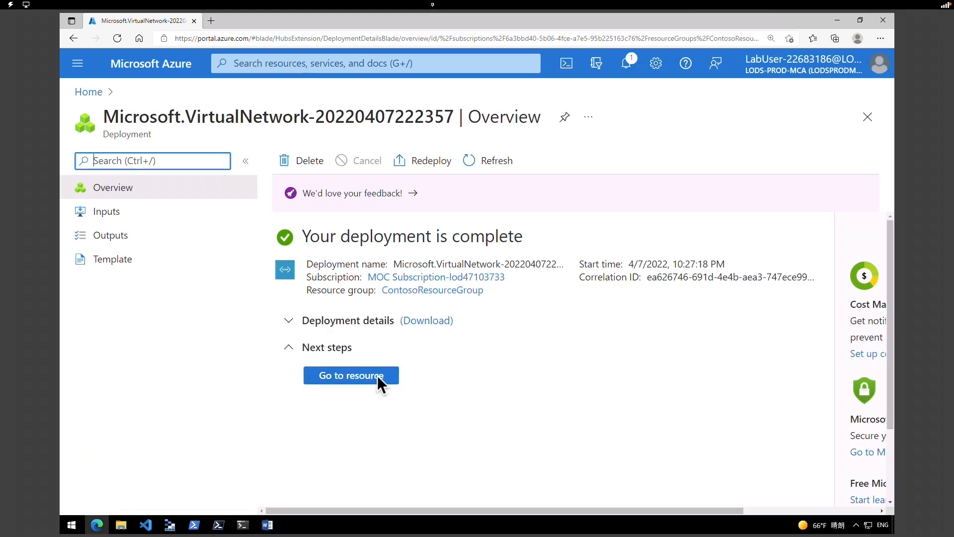
left_click(378, 374)
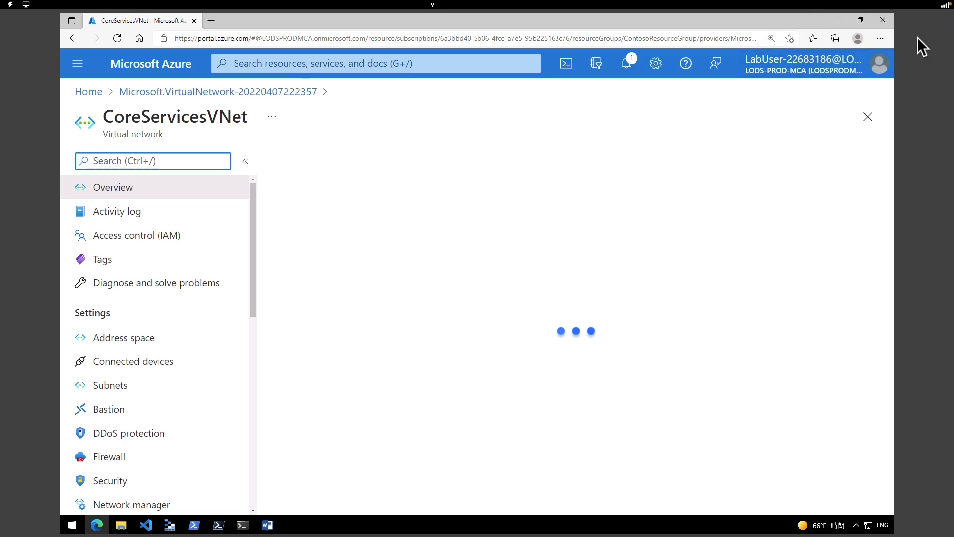
- Check the address space and Subnets list showing GatewaySubnet 10.20.0.0/27, cancelling a new subnet
left_click_drag(113, 118, 206, 118)
left_click_drag(80, 311, 106, 314)
left_click(133, 341)
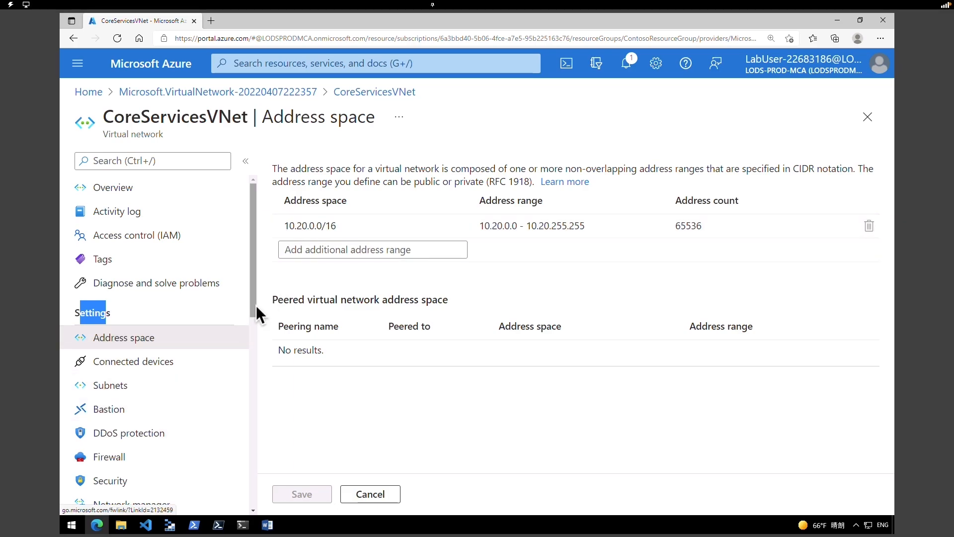
scroll(252, 307, "down", 1)
left_click(191, 345)
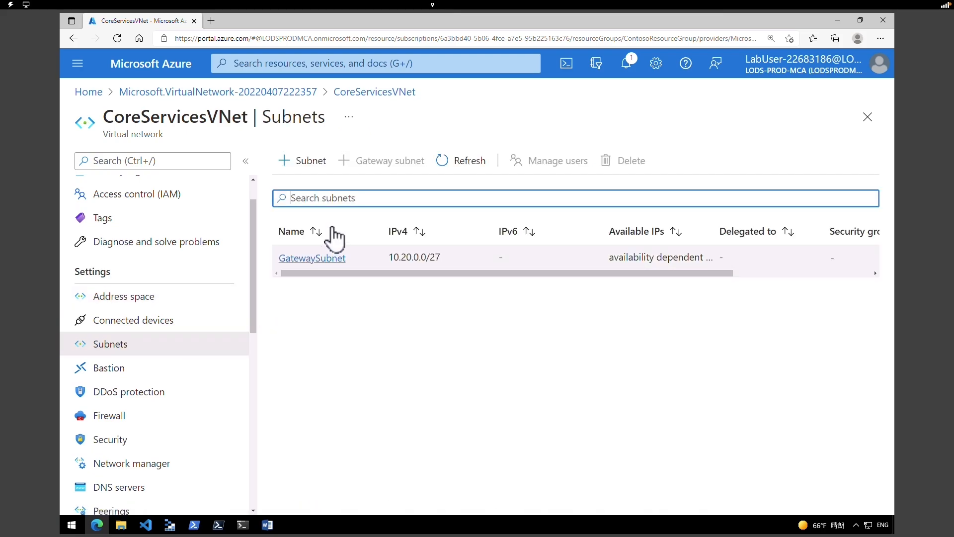
left_click(319, 169)
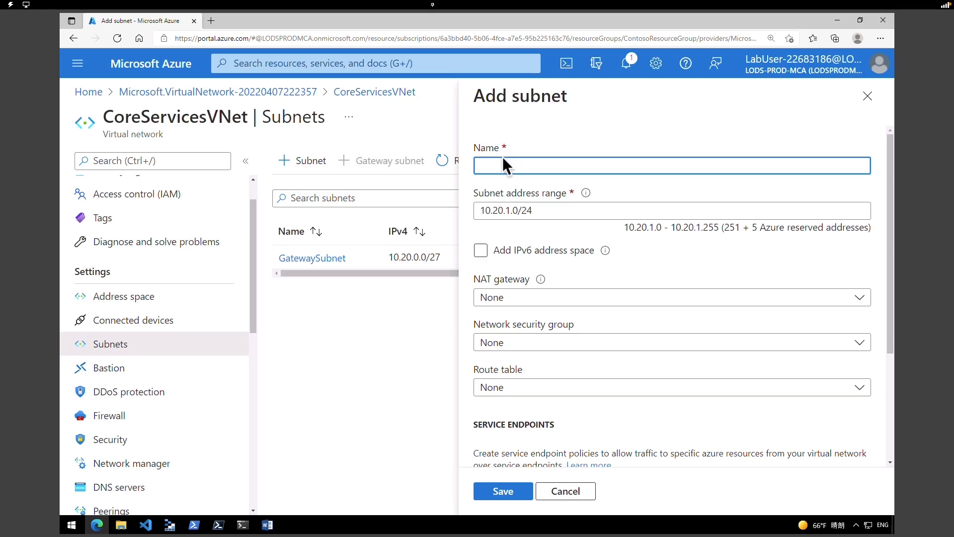
left_click(577, 495)
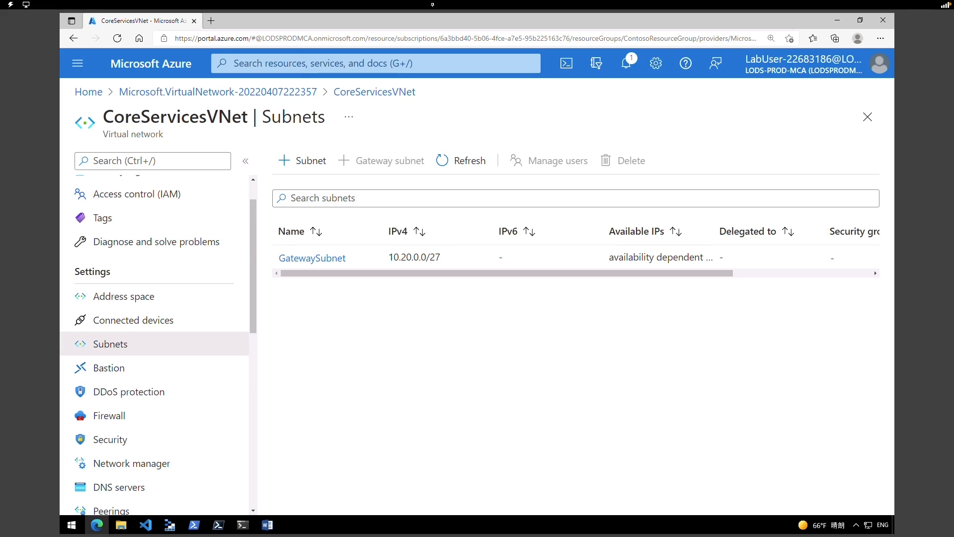
- Start a new virtual network gateway named CoreServicesVnetGateway
left_click(154, 68)
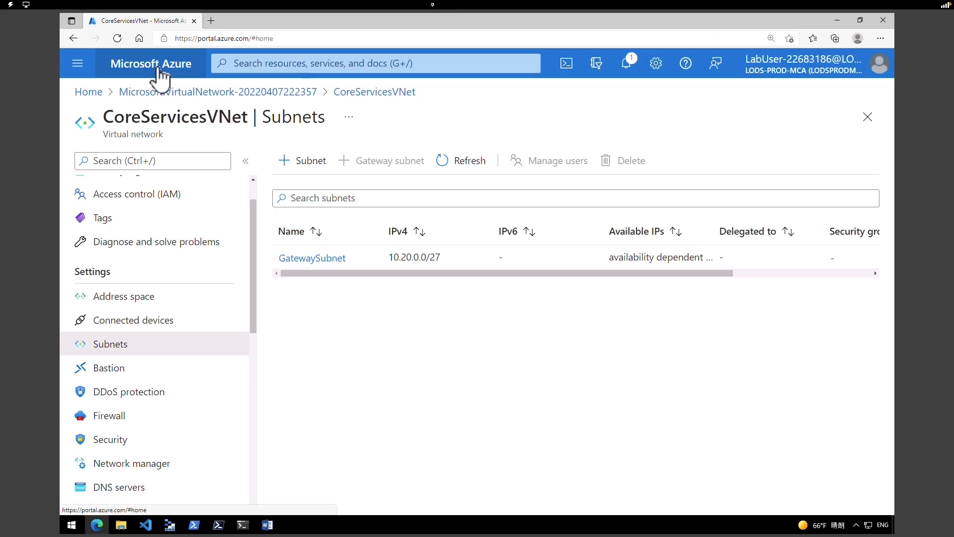
left_click(148, 155)
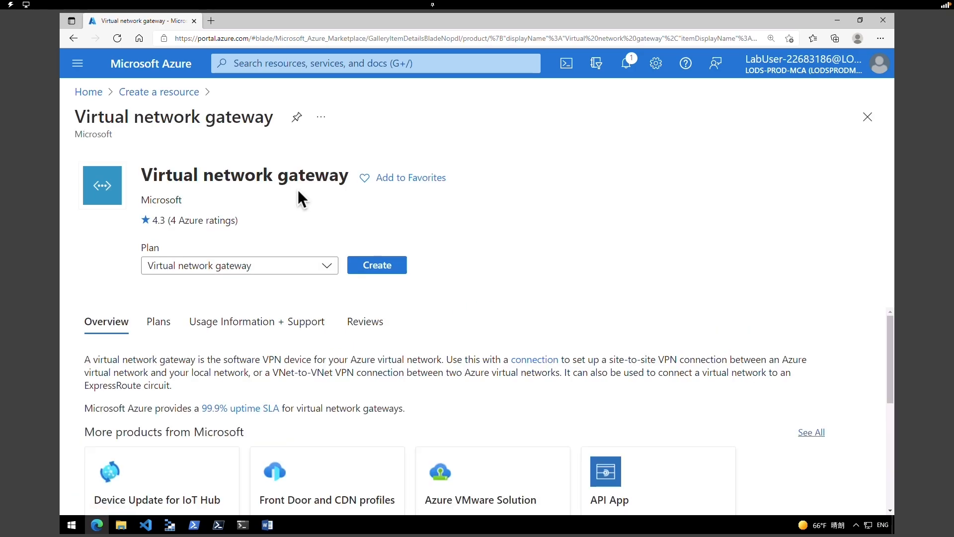
left_click(378, 267)
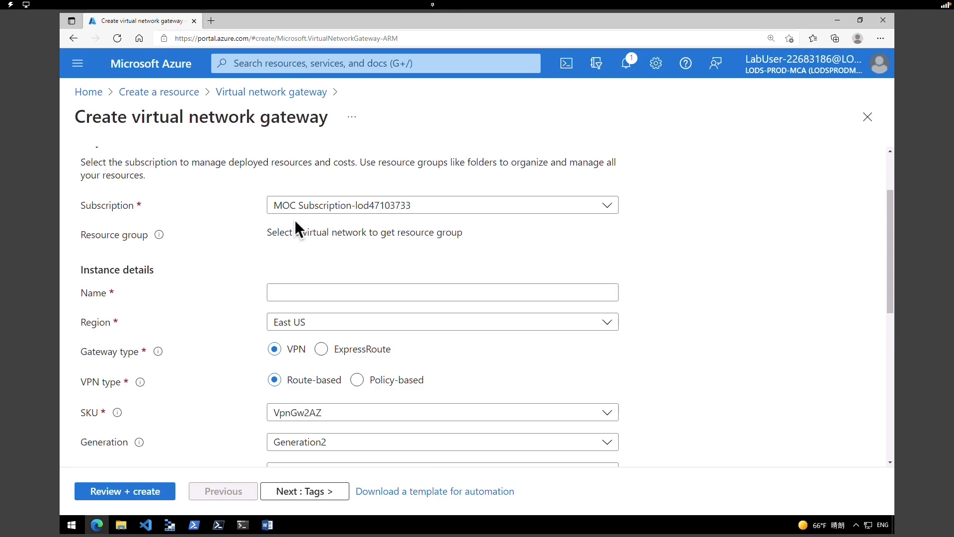
left_click(298, 291)
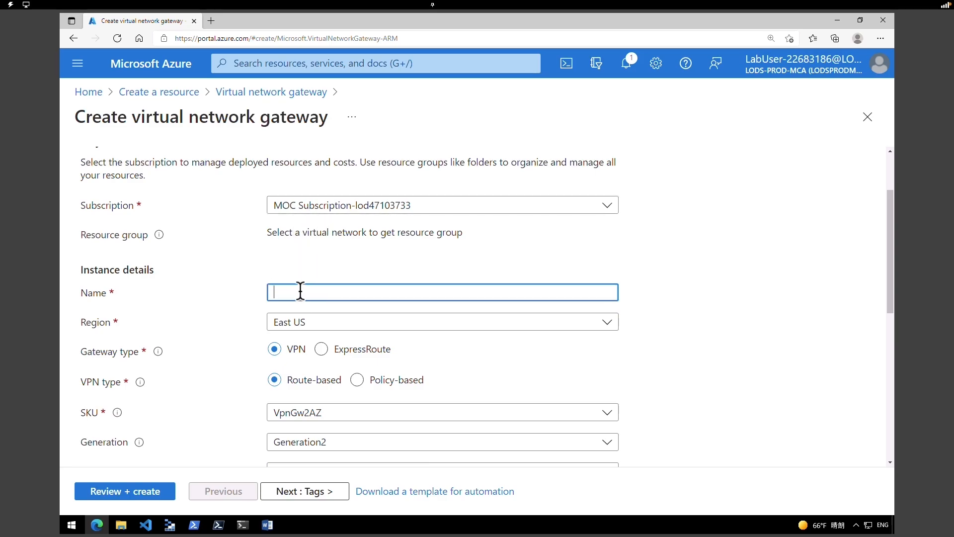
type("CoreServicesVnetGateway")
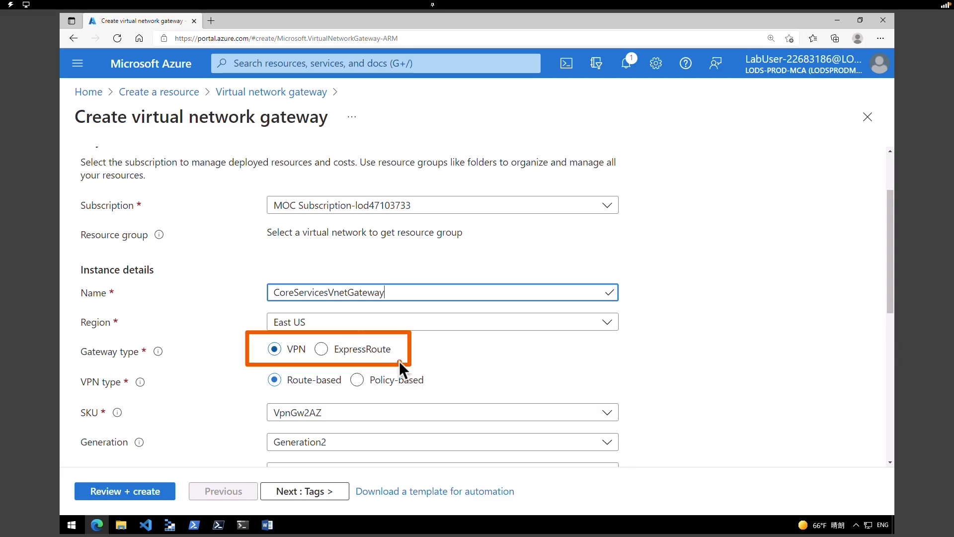
- Make it an ExpressRoute gateway, Standard SKU, on CoreServicesVNet with its GatewaySubnet
left_click(322, 350)
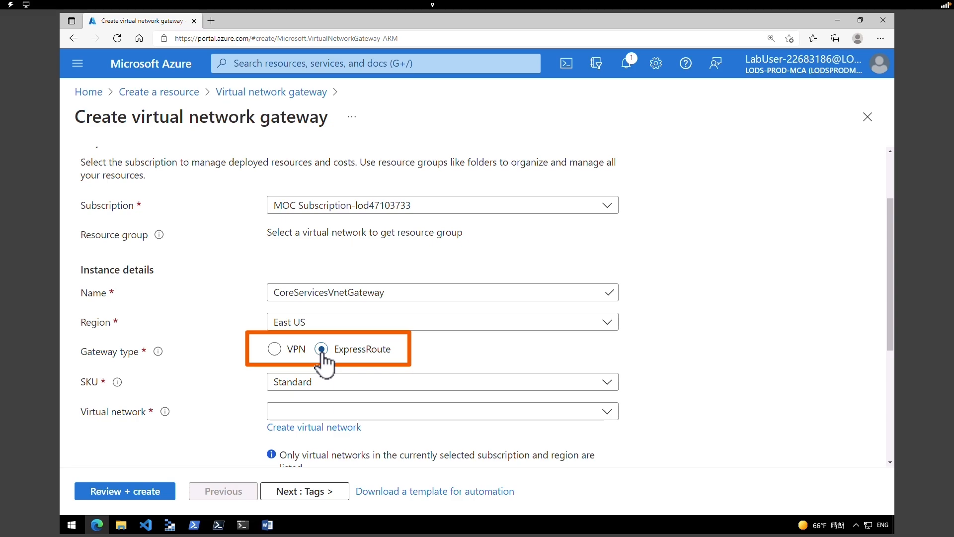
left_click(338, 382)
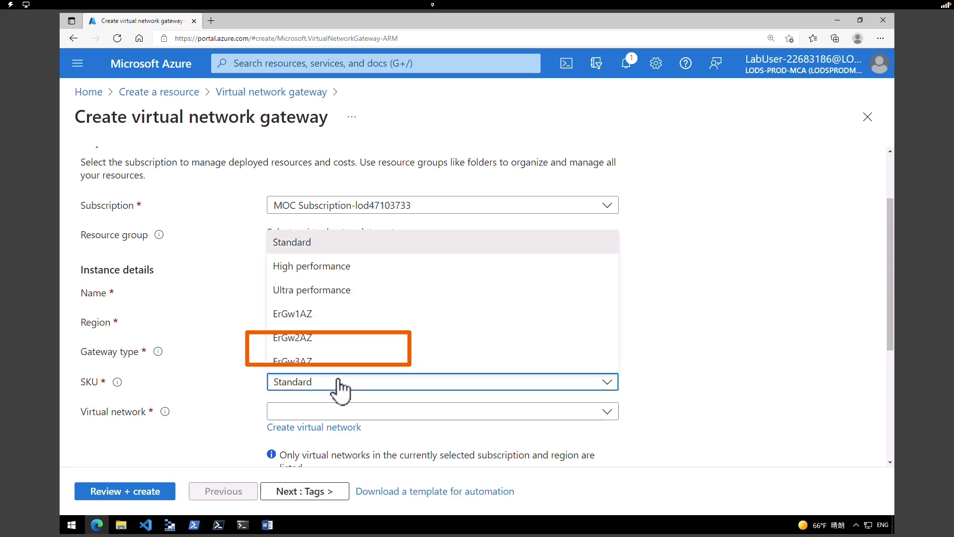
left_click(338, 382)
left_click(340, 391)
left_click(339, 391)
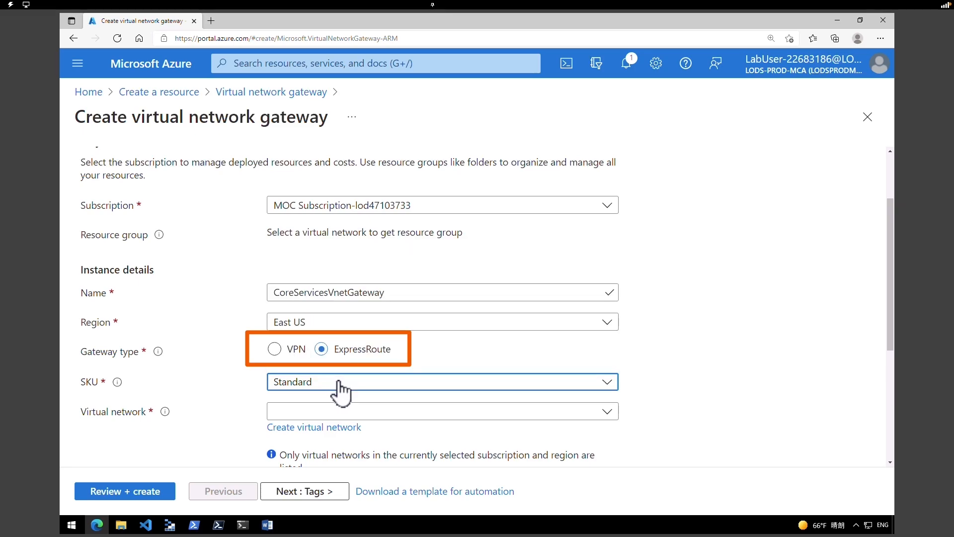
left_click(342, 410)
left_click(347, 398)
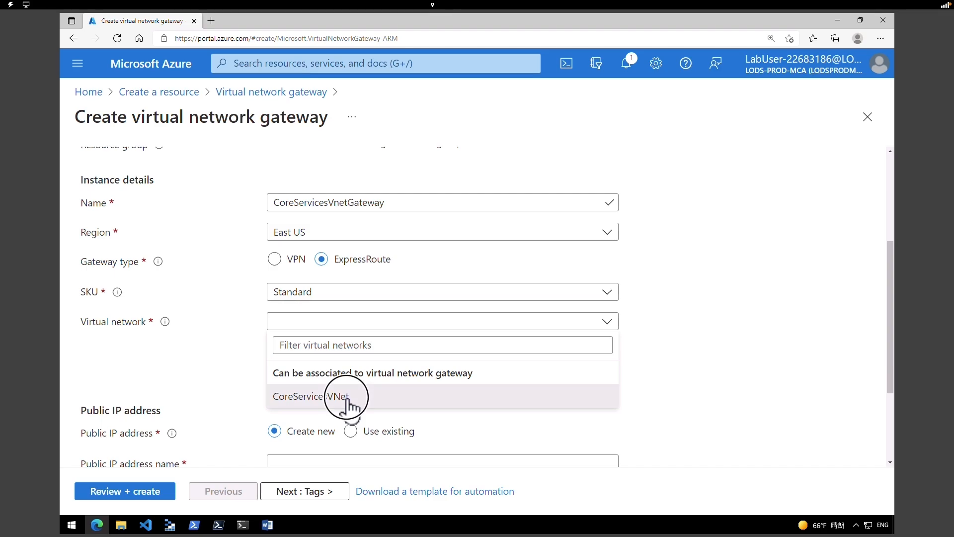
left_click(346, 398)
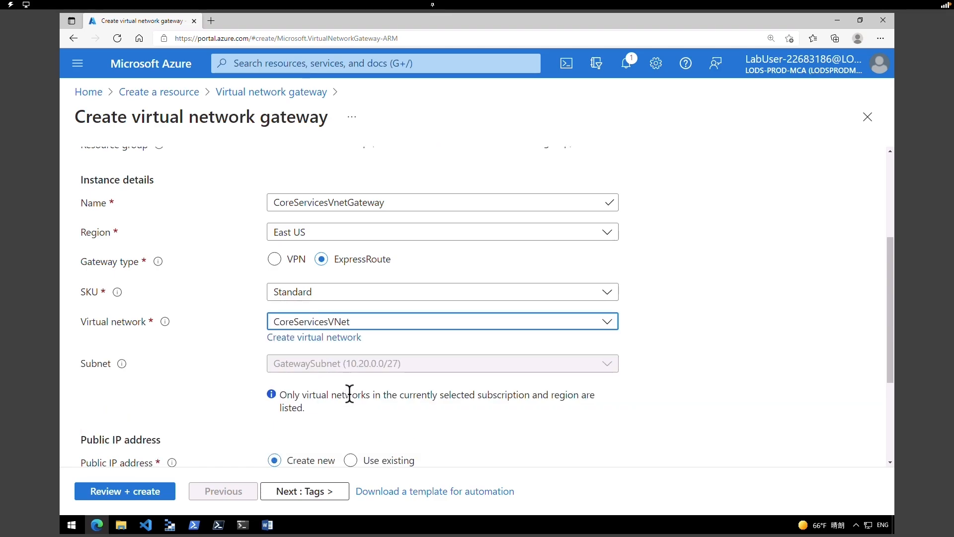
left_click(357, 365)
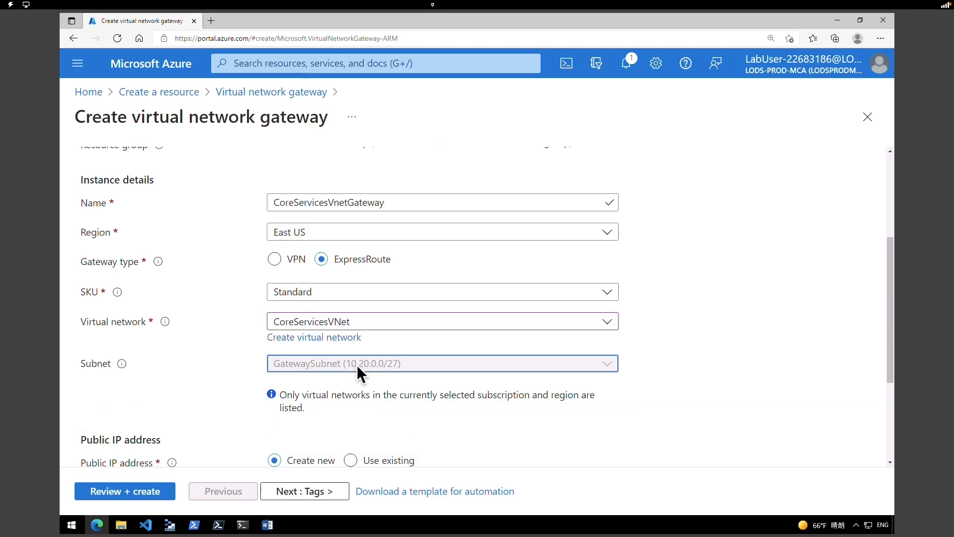
left_click(311, 365)
- Name the new public IP CoreServicesVnetGateway-IP and proceed to review
left_click_drag(890, 363, 897, 417)
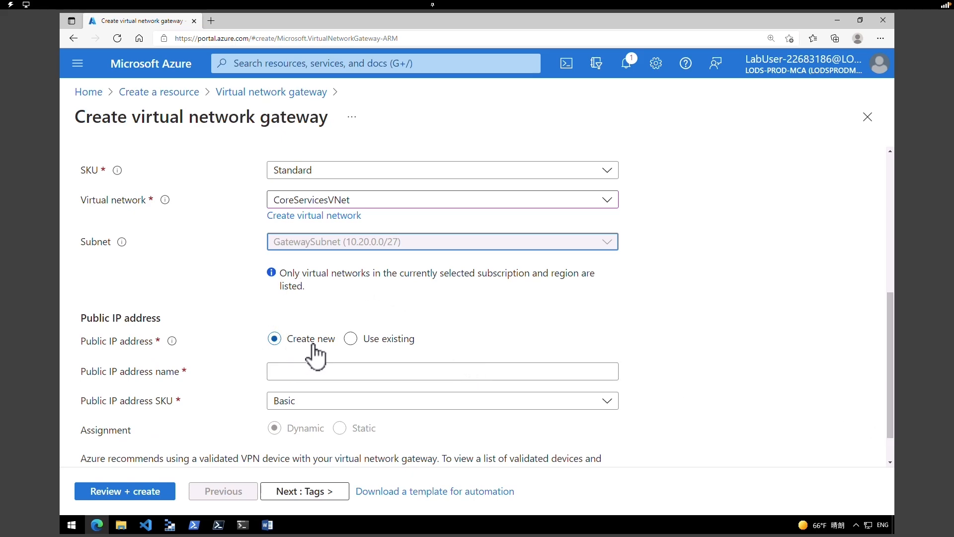
left_click(304, 370)
left_click(305, 370)
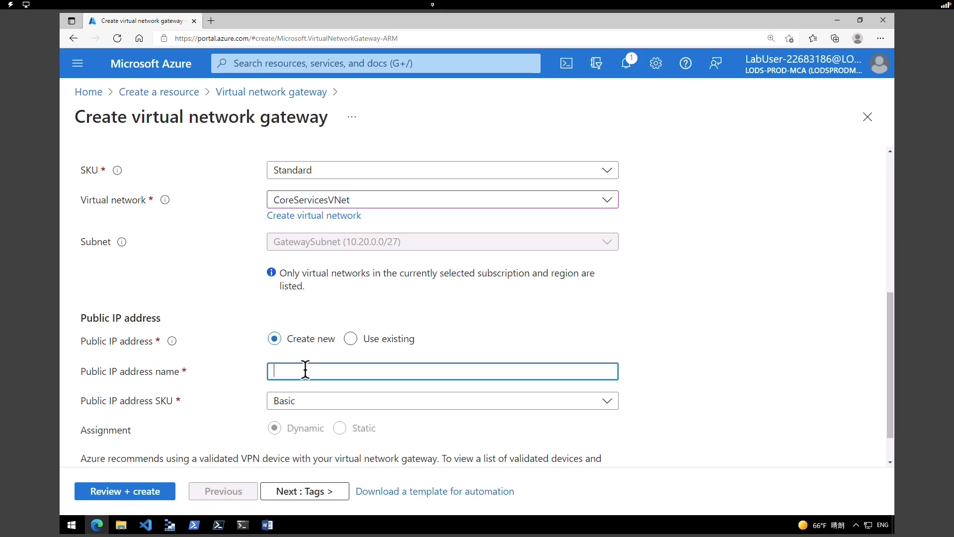
type("CoreServicesVnetGateway-IP")
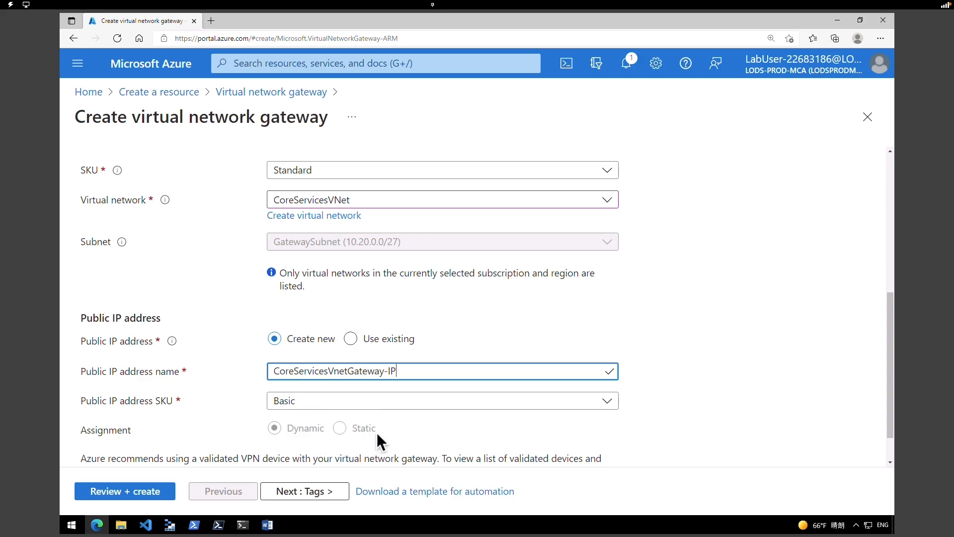
scroll(787, 455, "down", 1)
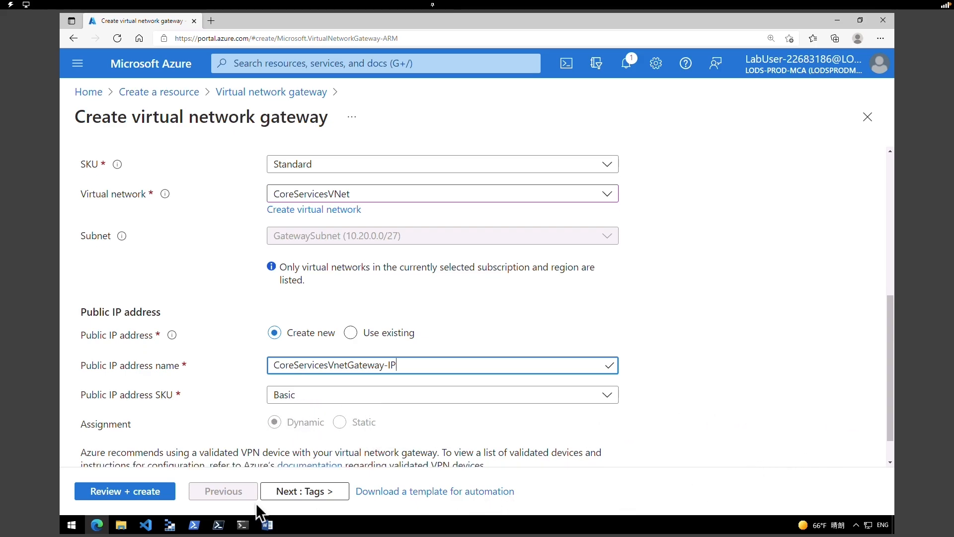
left_click(127, 493)
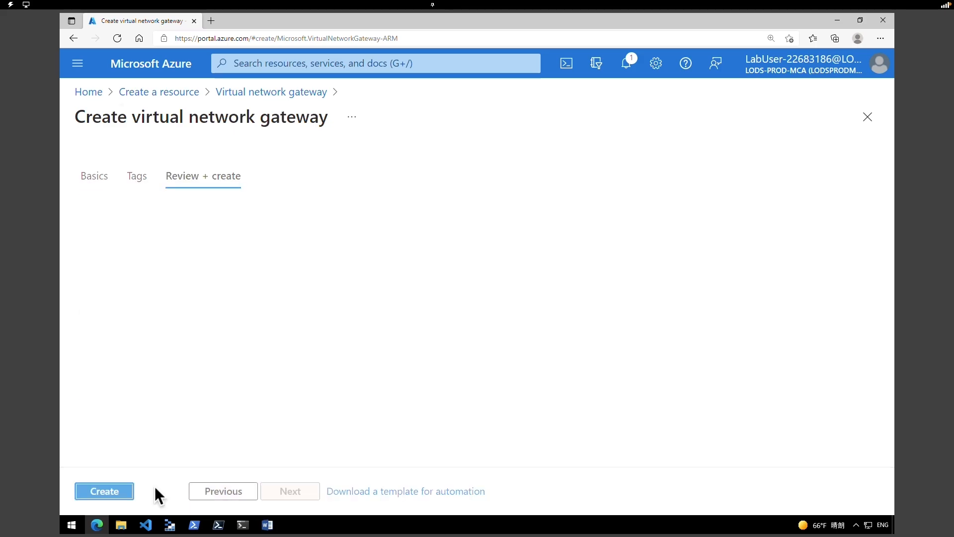
- Create the CoreServicesVnetGateway gateway and wait for the deployment to finish
left_click(109, 489)
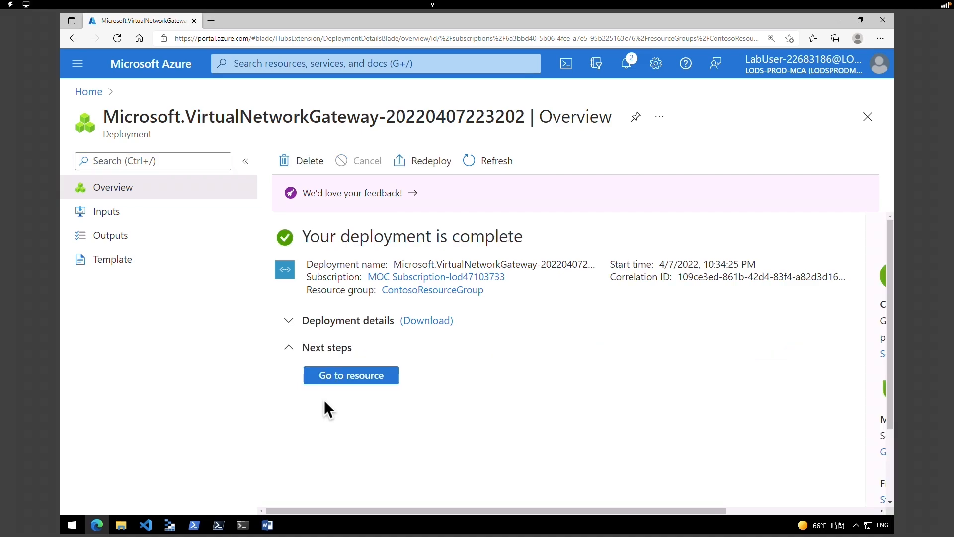
- Open CoreServicesVnetGateway, review its Configuration and empty Connections, then return Home
left_click(348, 380)
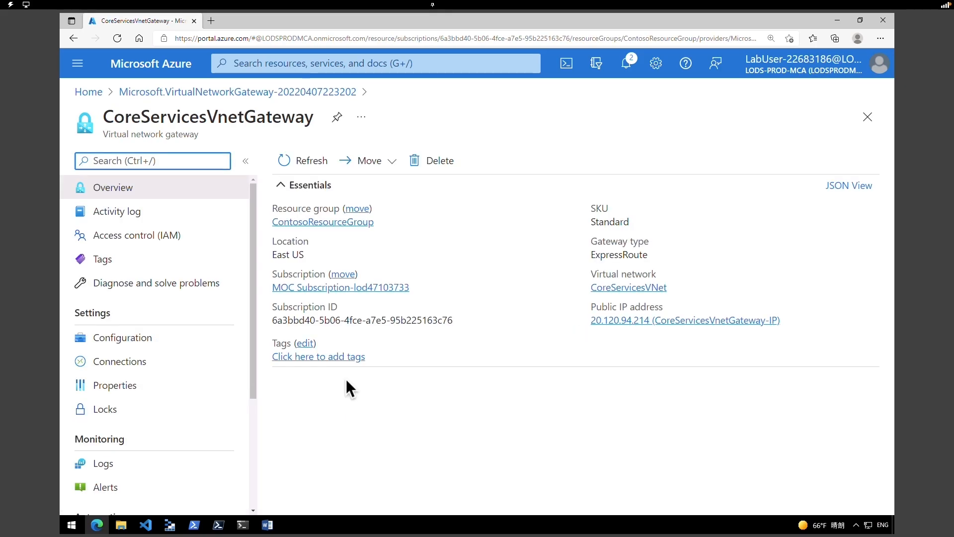
left_click(124, 339)
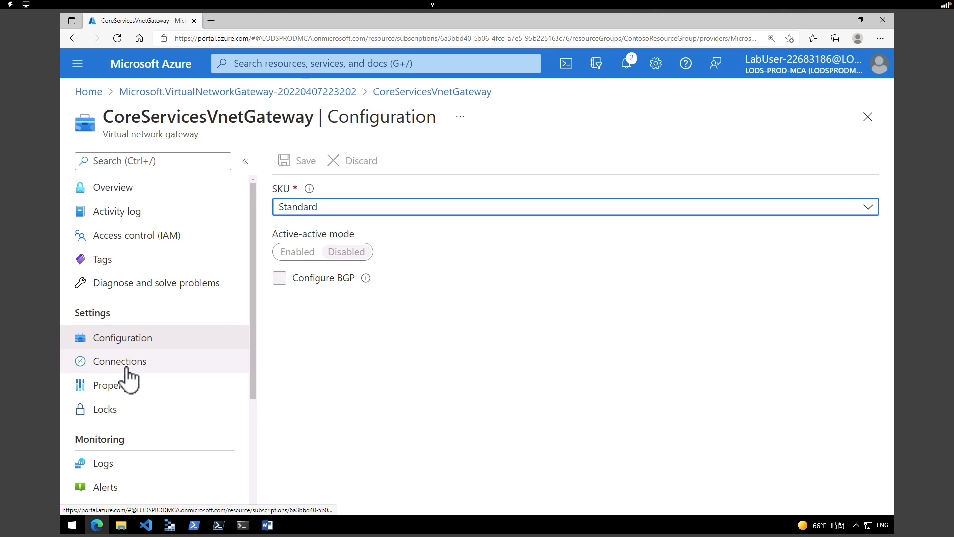
left_click(129, 367)
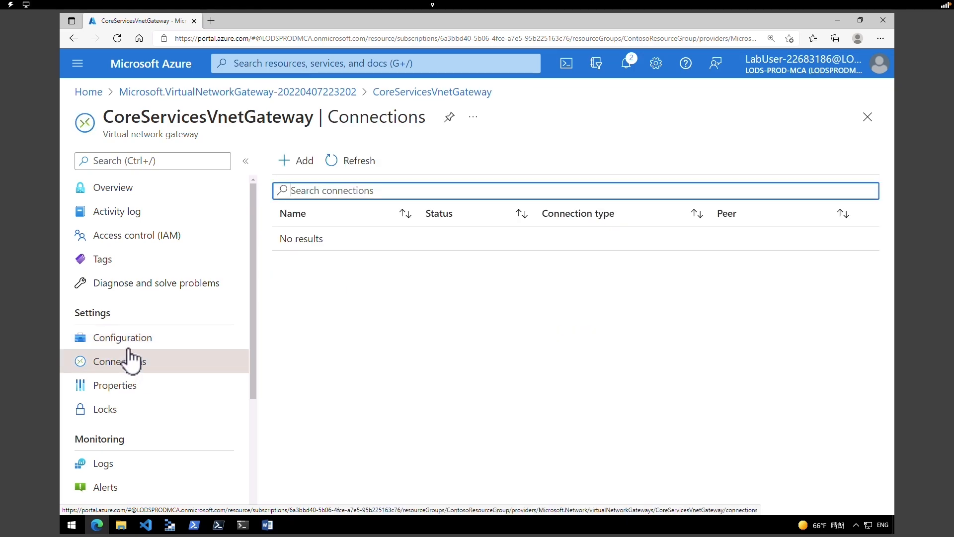
left_click(132, 342)
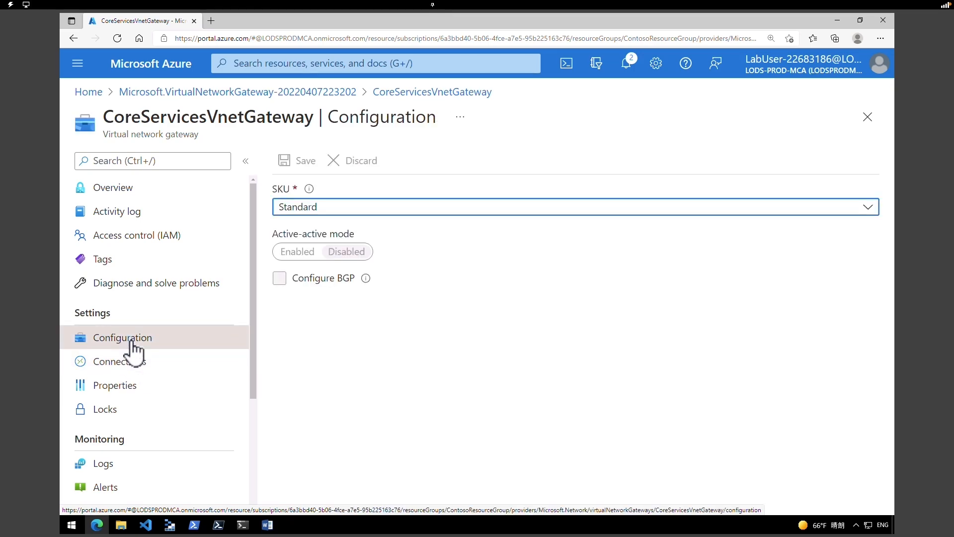
left_click(142, 66)
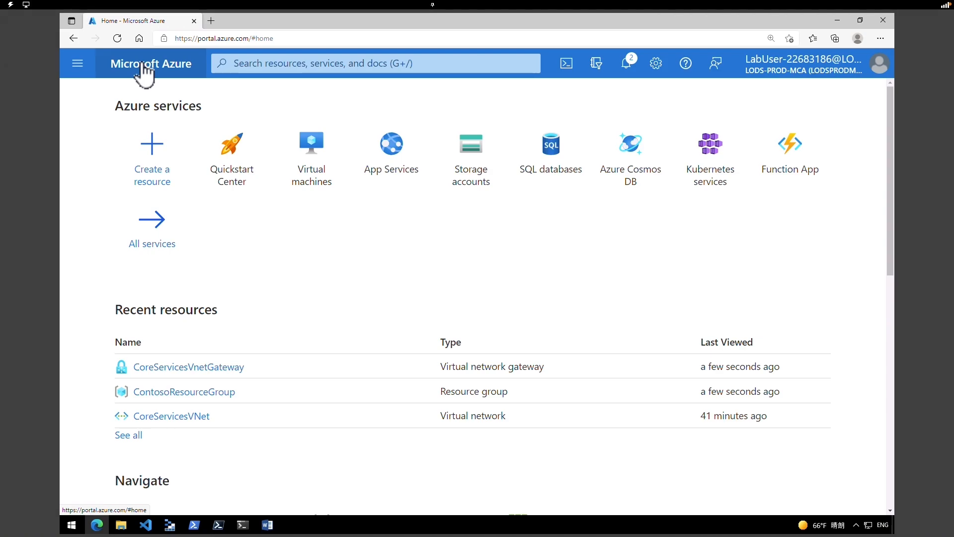
- Open the Create ExpressRoute circuit form from the marketplace
left_click(155, 180)
left_click(275, 167)
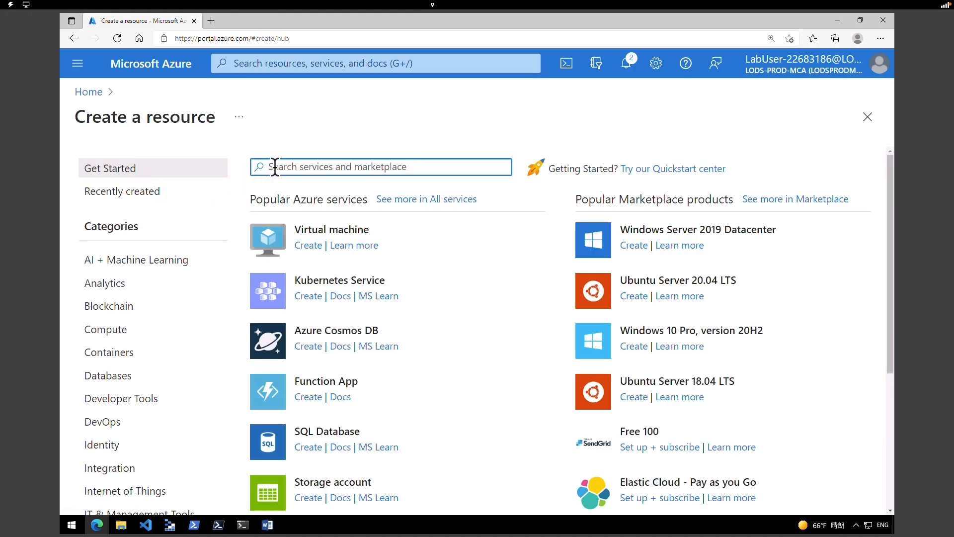
left_click(312, 253)
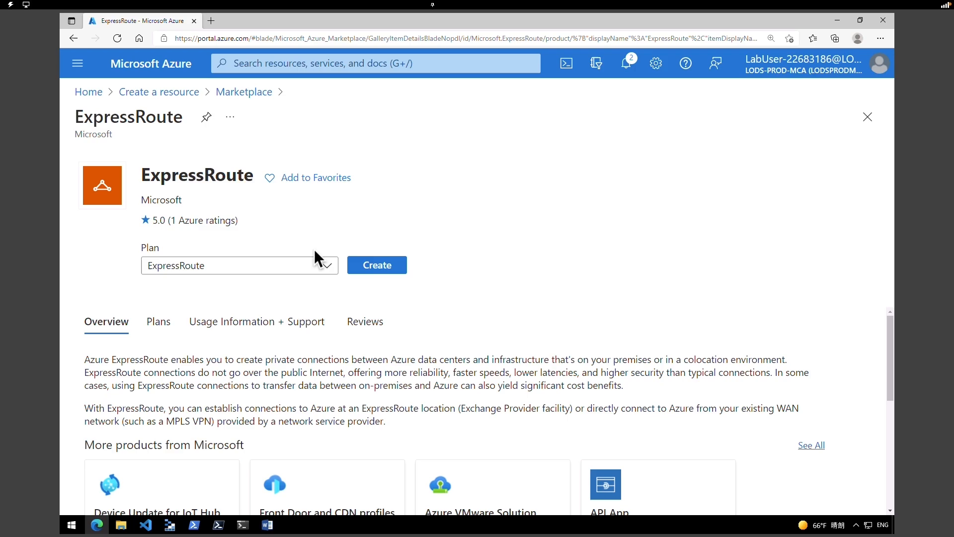
left_click(389, 269)
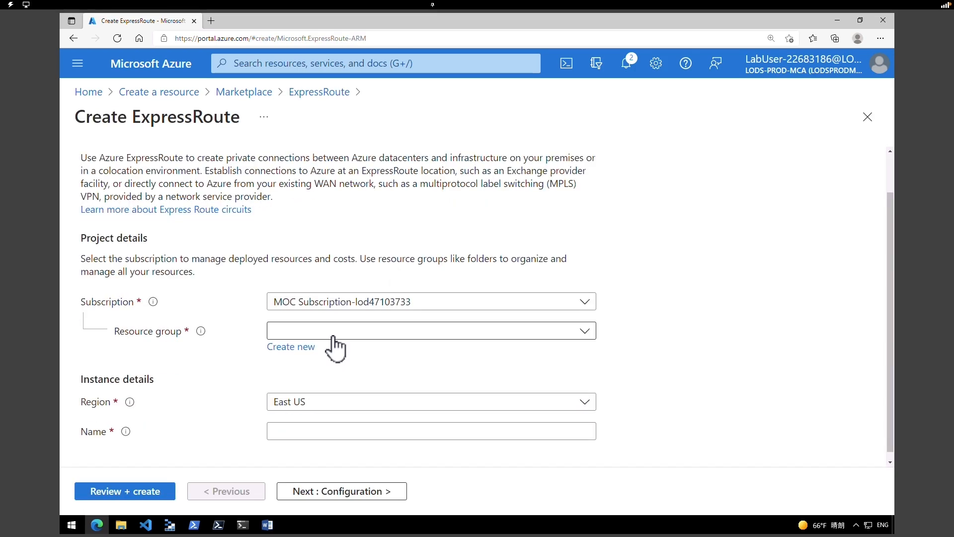
- Set new resource group ExpressRouteResourceGroup, region East US 2, and circuit name TestERCircuit
left_click(296, 348)
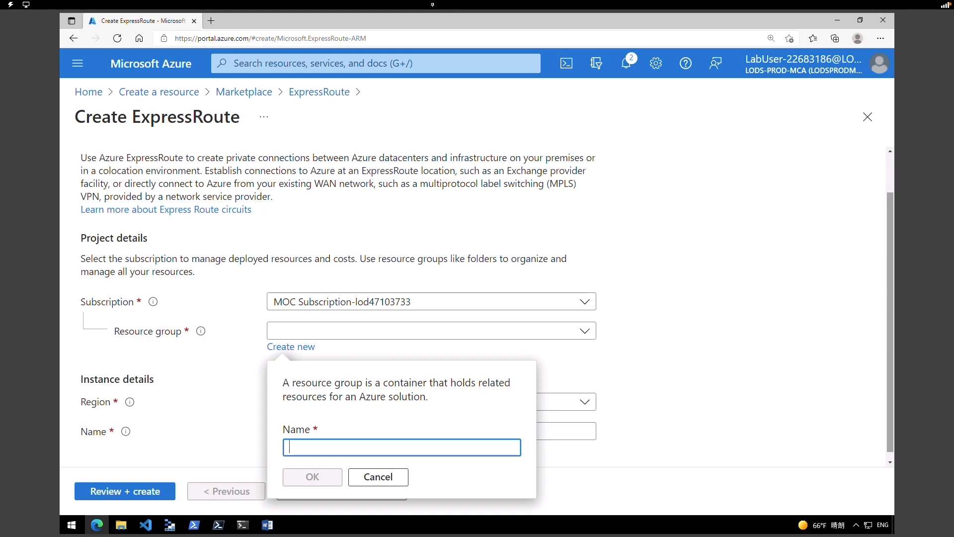
type("ExpressRouteResourceGroup")
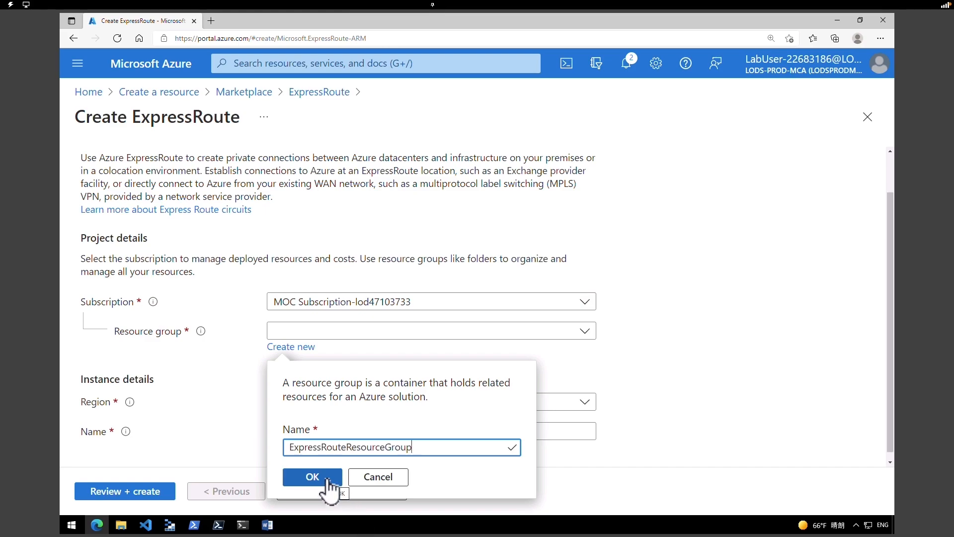
left_click(327, 478)
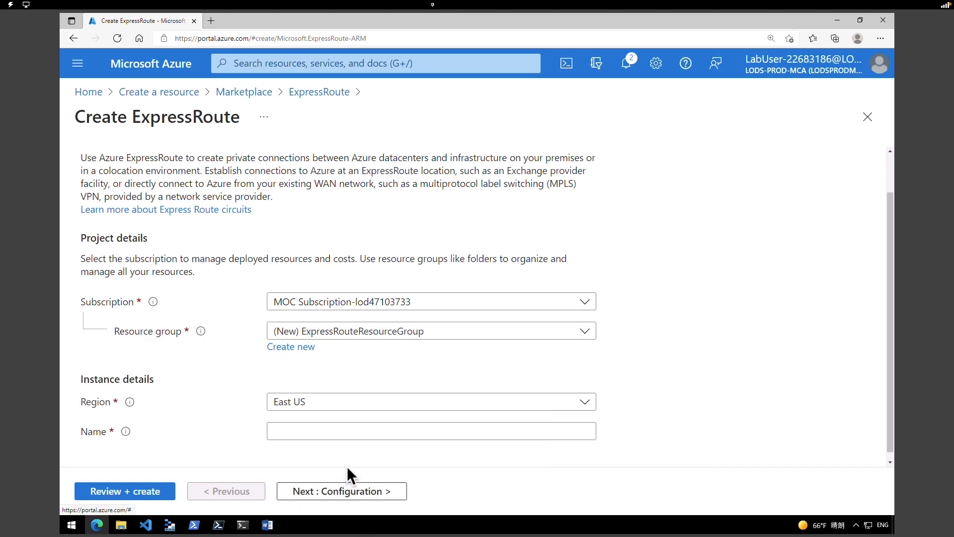
left_click(362, 406)
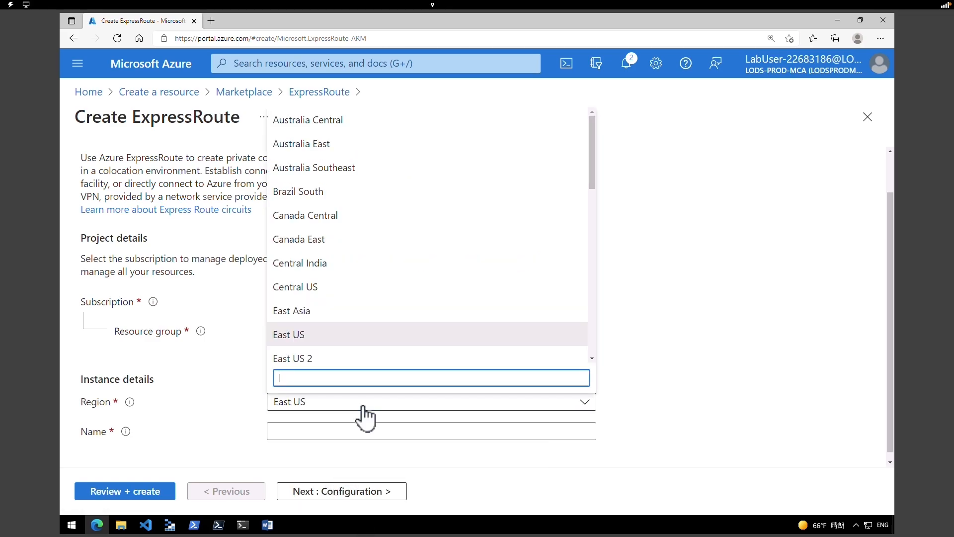
left_click(352, 360)
key("Tab")
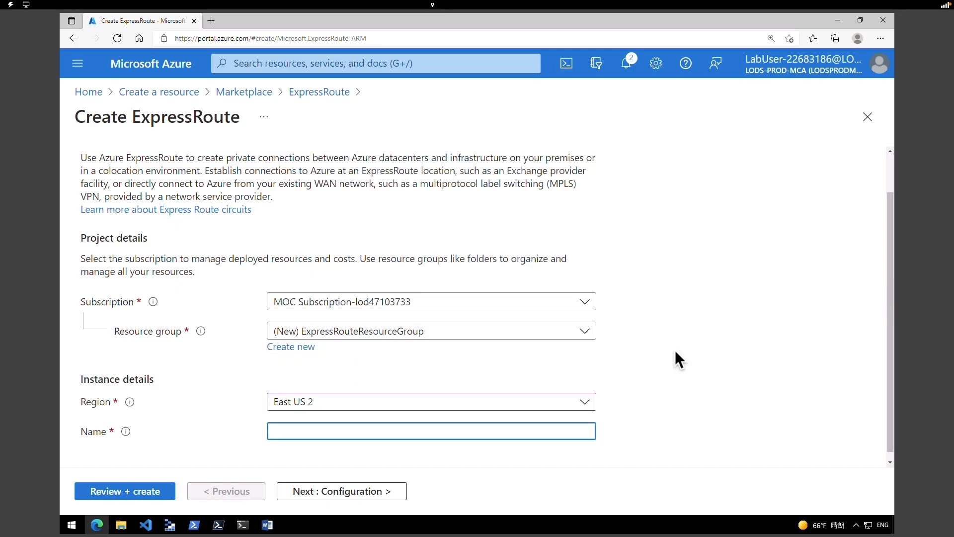
type("TestERCircuit")
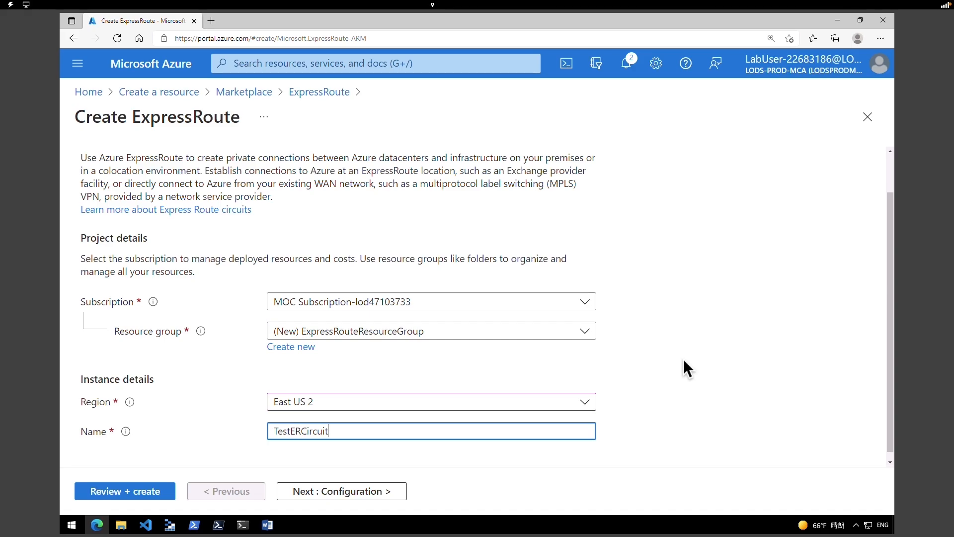
left_click(390, 492)
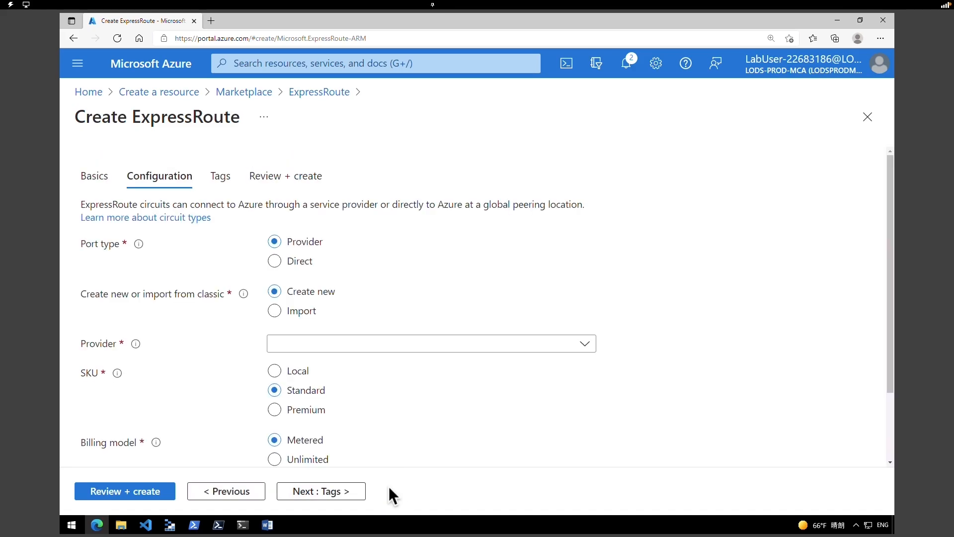
- Choose provider Equinix, peering location Seattle, and bandwidth 50Mbps
scroll(641, 422, "down", 1)
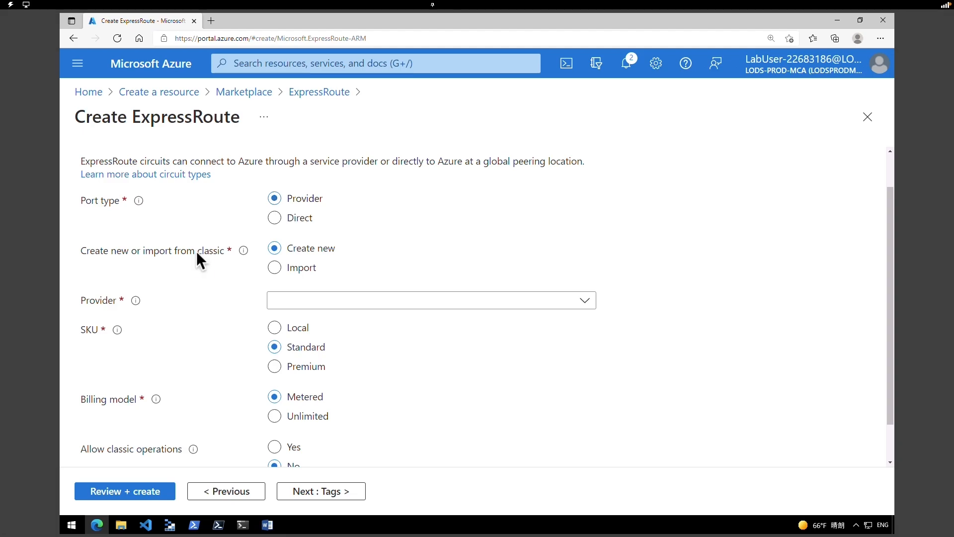
type("equi")
left_click(313, 254)
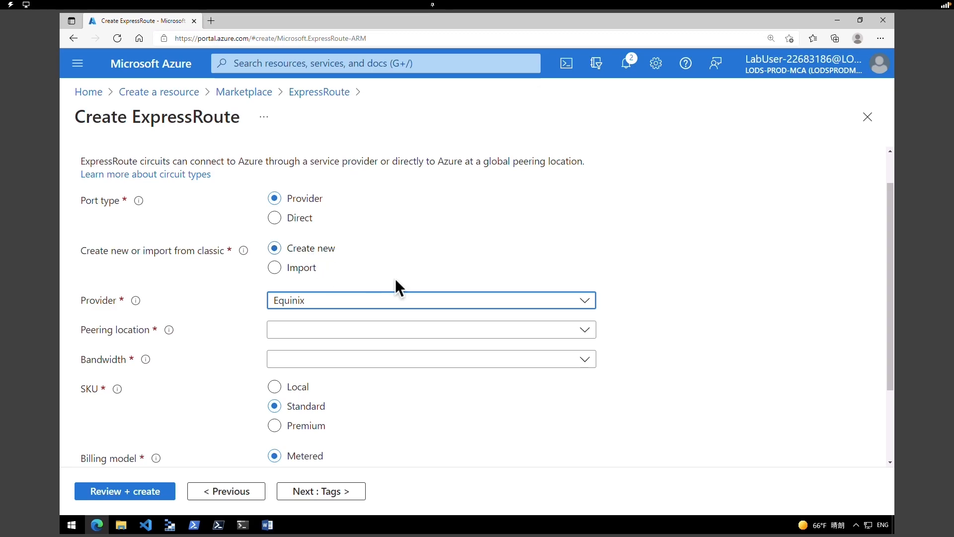
left_click(584, 329)
left_click_drag(588, 190, 594, 297)
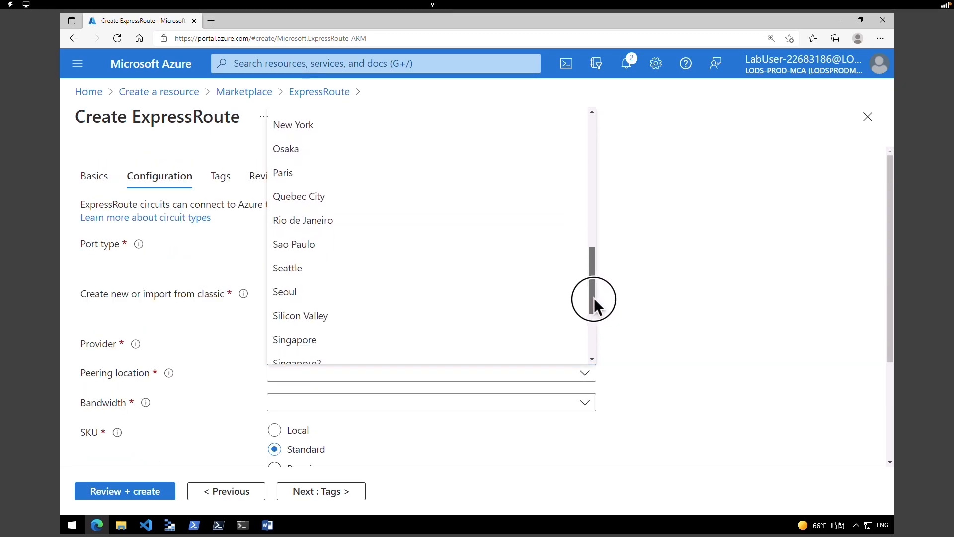
left_click(411, 288)
left_click(459, 405)
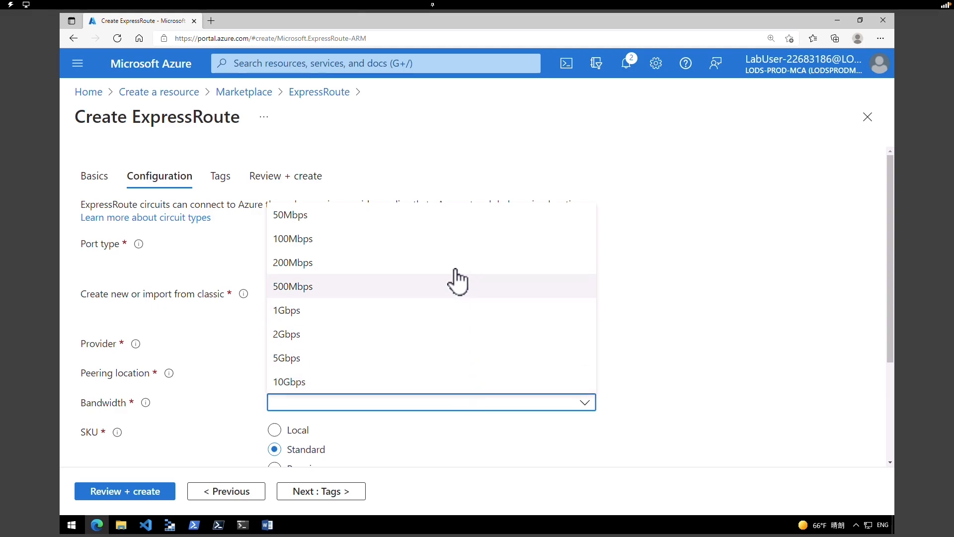
left_click(464, 214)
- Set SKU to Premium and billing model to Unlimited, then run validation
scroll(348, 279, "down", 3)
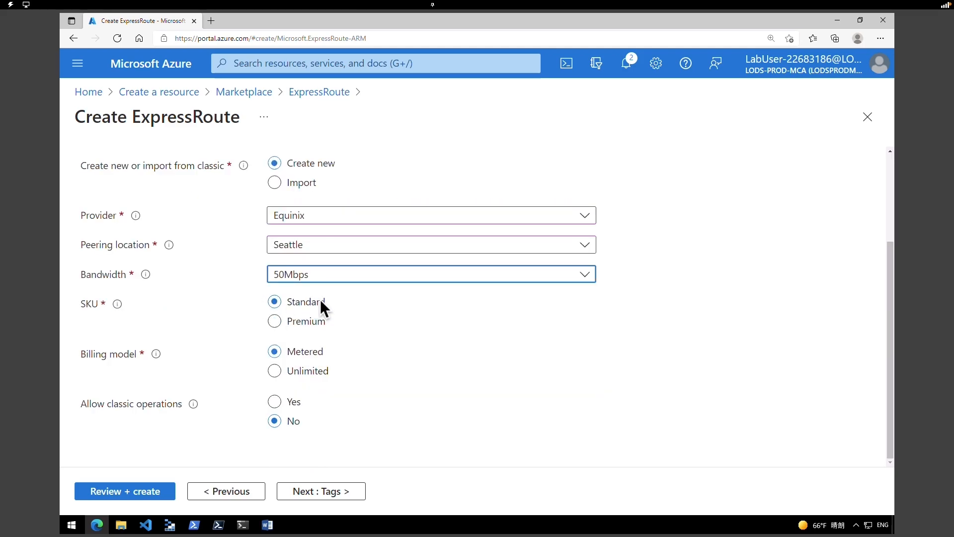
left_click(277, 324)
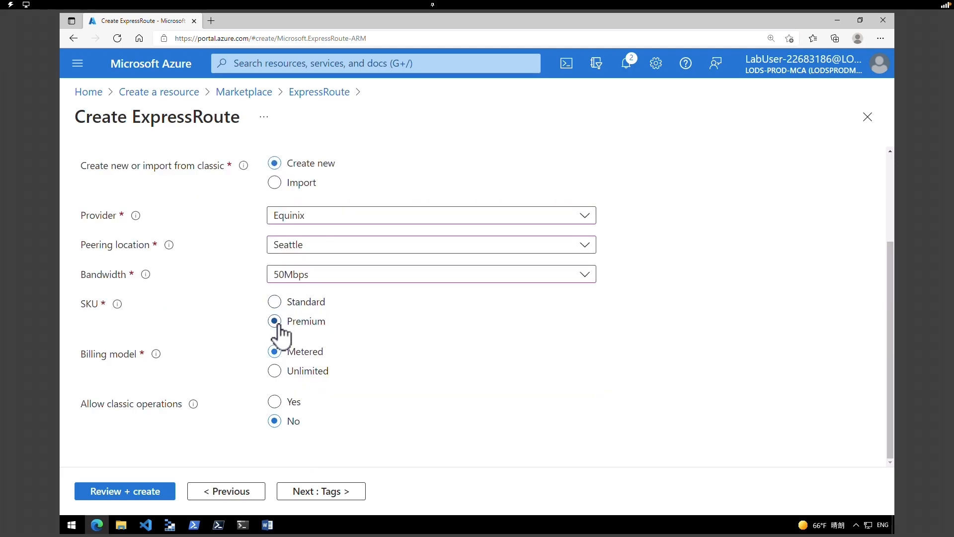
left_click(275, 376)
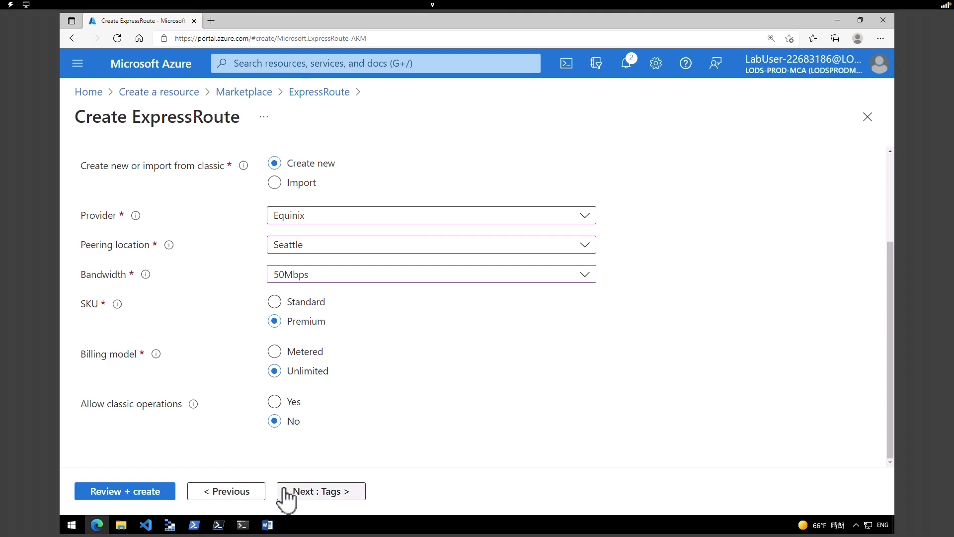
left_click(149, 491)
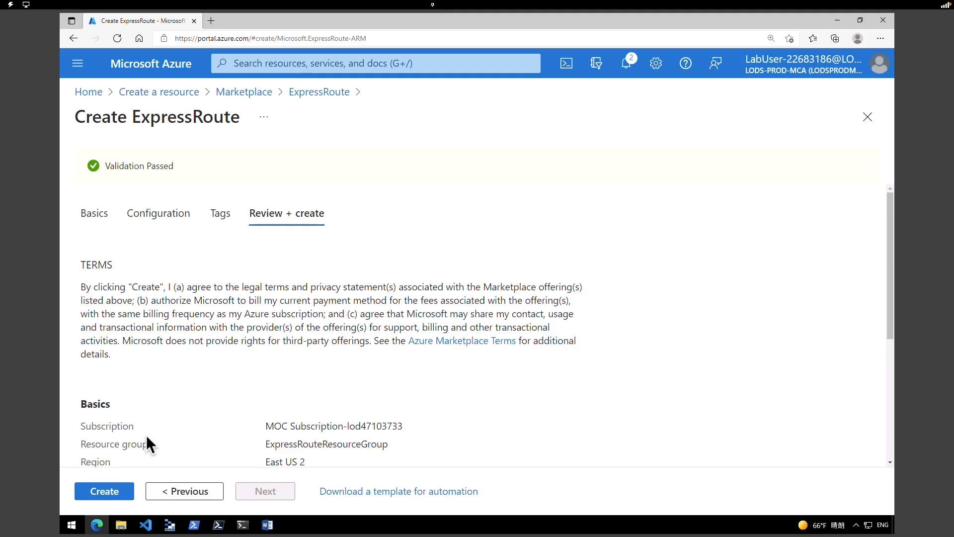
- Submit TestERCircuit (Equinix, Seattle, 50 Mbps) for deployment to ExpressRouteResourceGroup
left_click(106, 492)
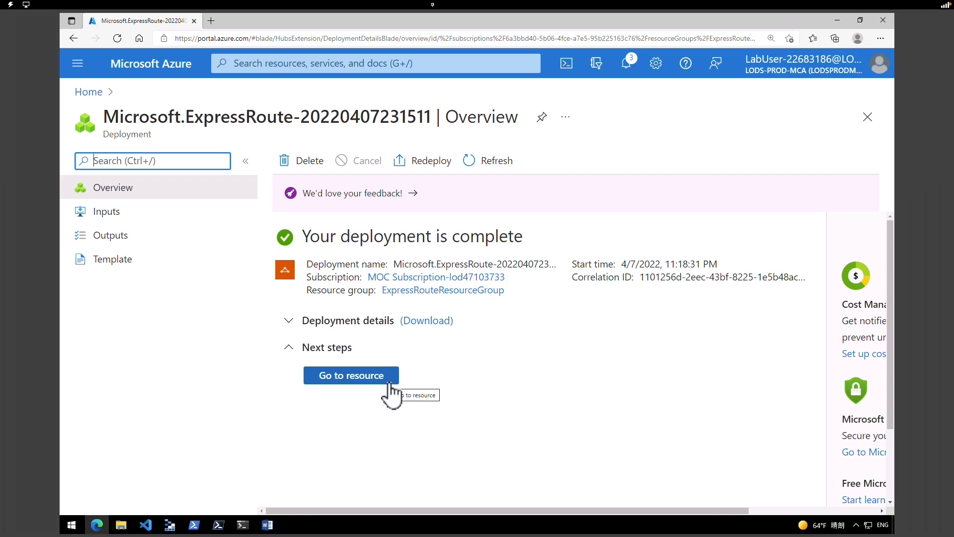
- Open TestERCircuit from the finished deployment, then reopen it from Home's recent resources
left_click(389, 383)
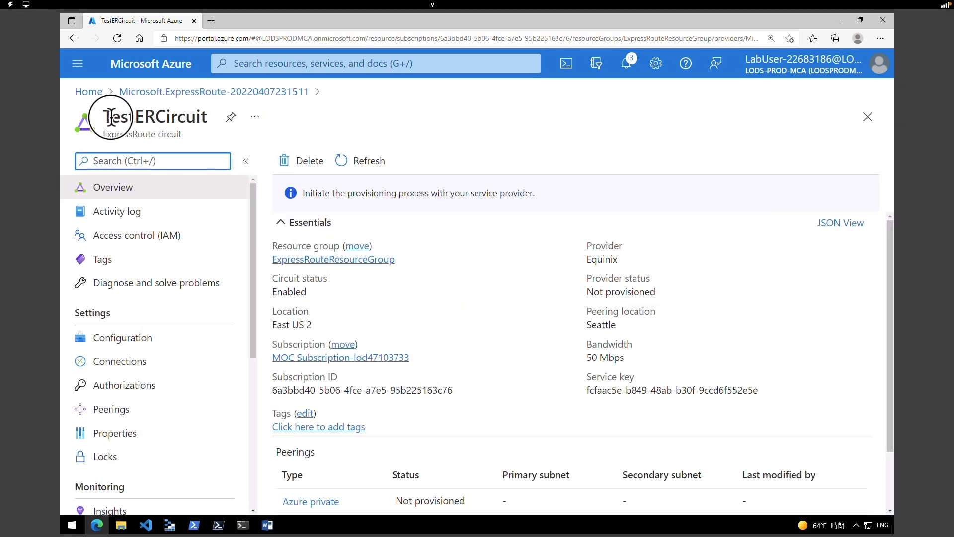
left_click_drag(111, 118, 201, 117)
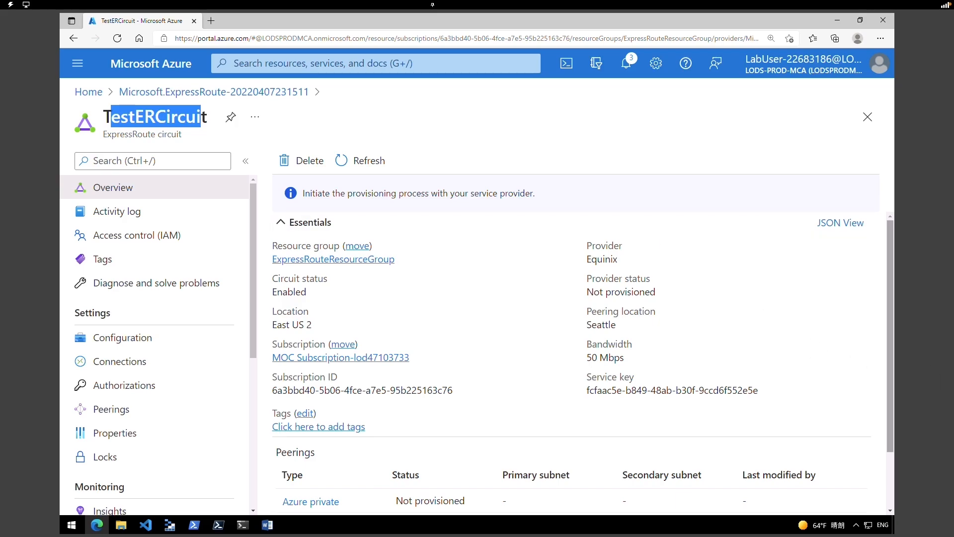
left_click(136, 67)
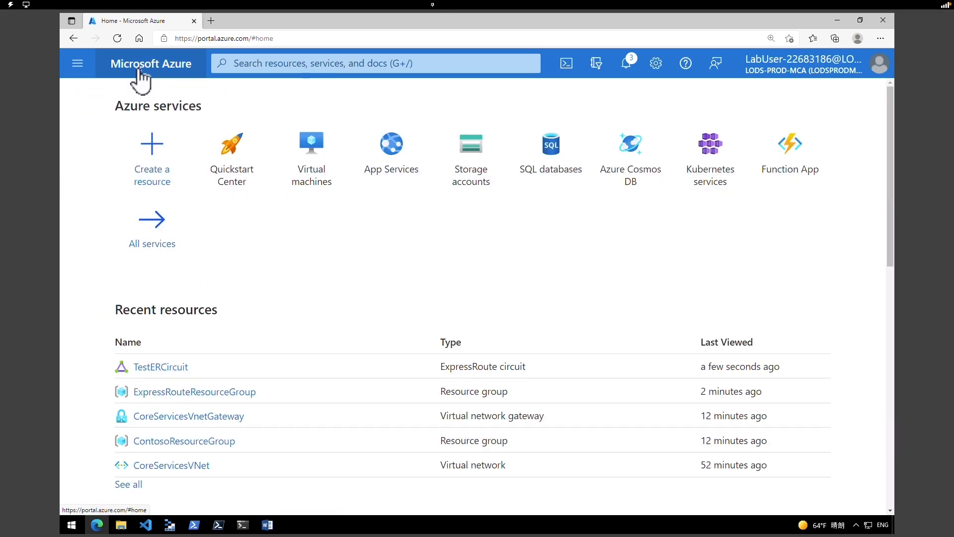
left_click(162, 368)
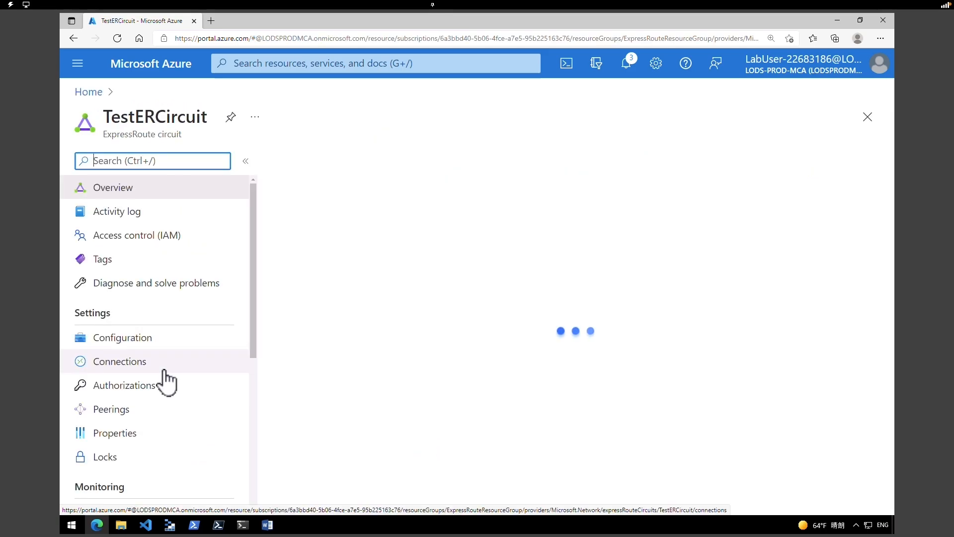
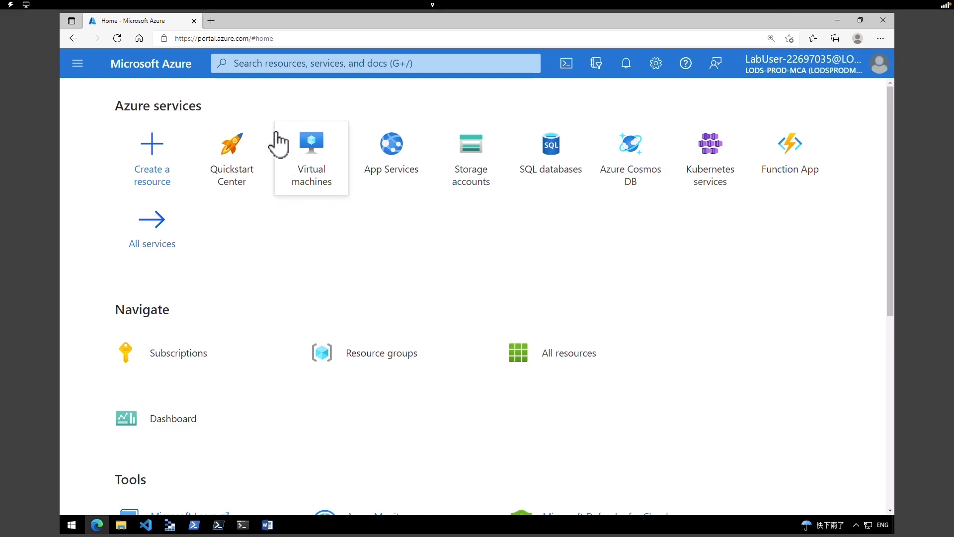
- Search the Marketplace for 'vir' and start creating a Virtual network
left_click(168, 173)
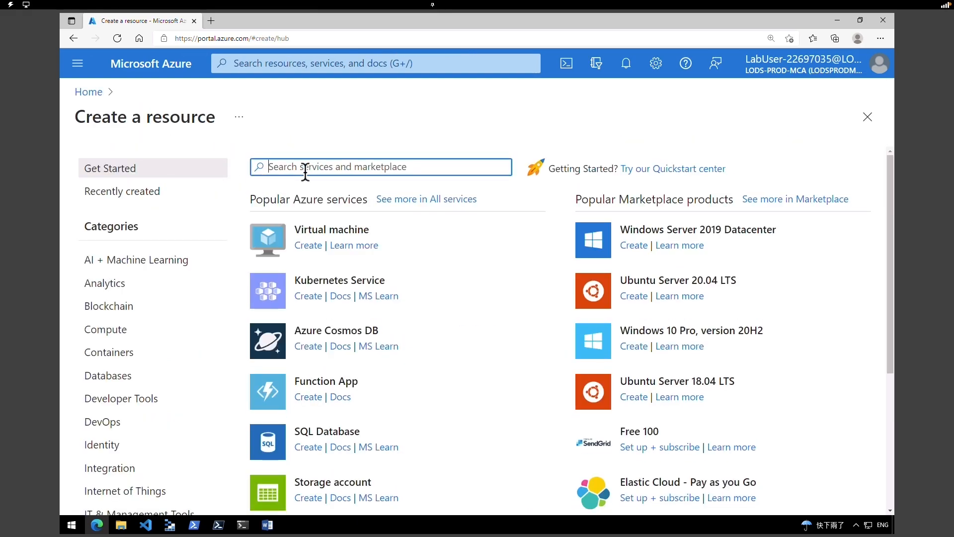
type("virtual networks")
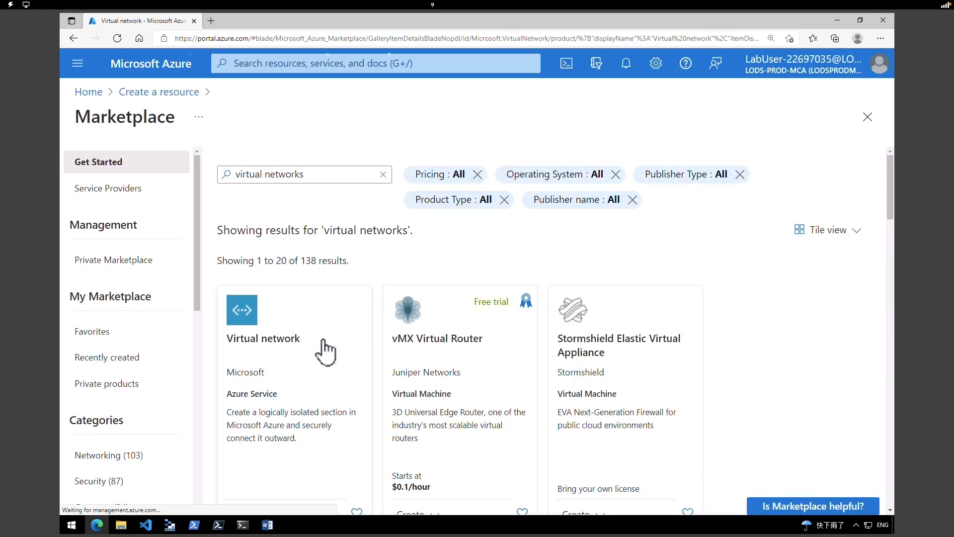
left_click(324, 350)
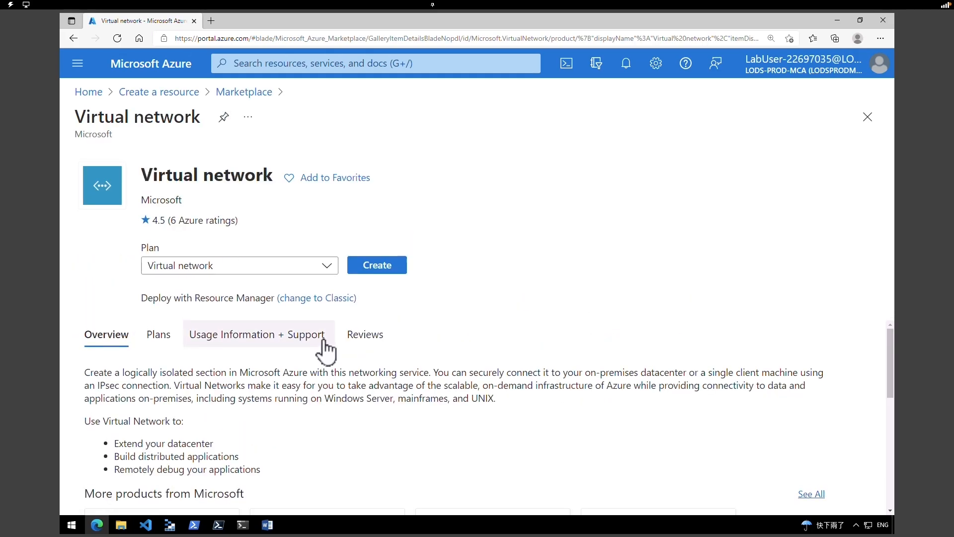
left_click(387, 269)
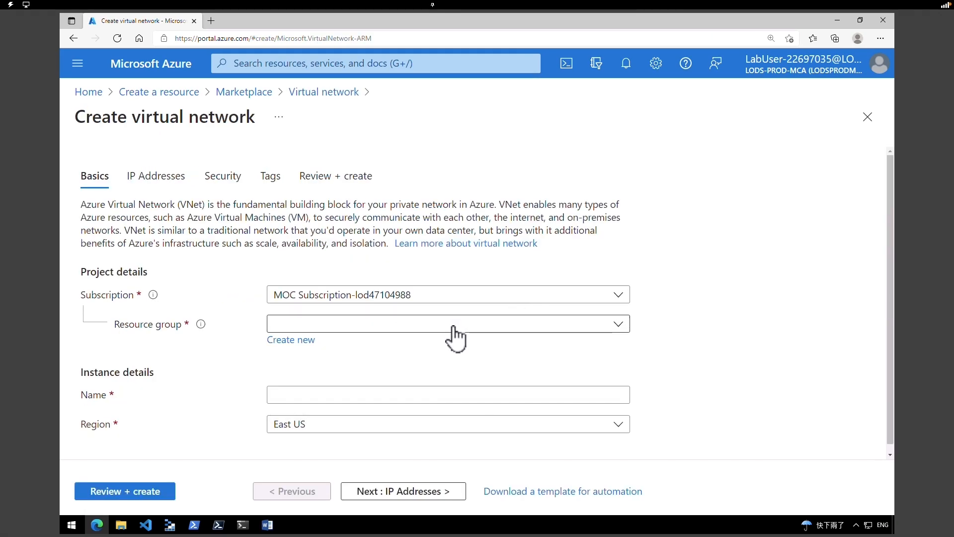
- Create a new resource group named IntLB-RG for the virtual network
left_click(452, 324)
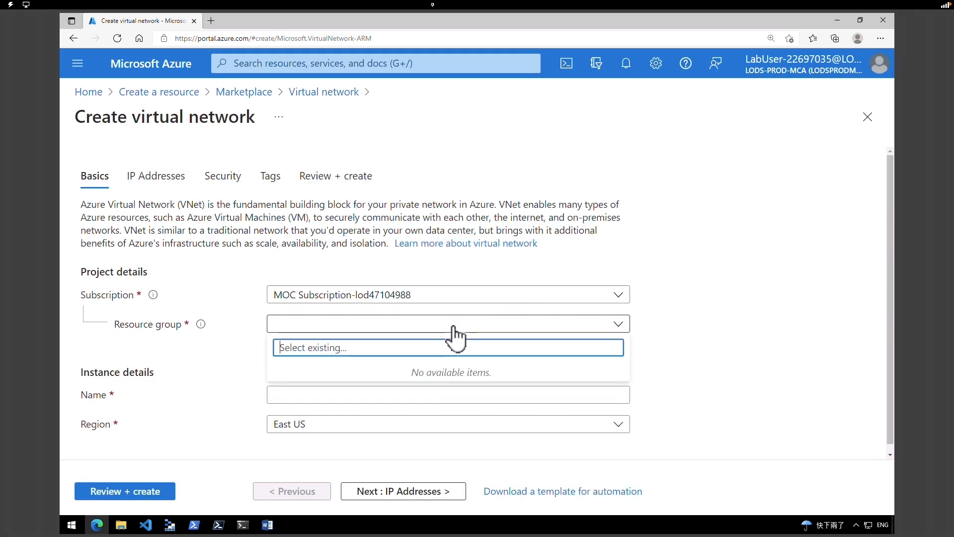
left_click(328, 326)
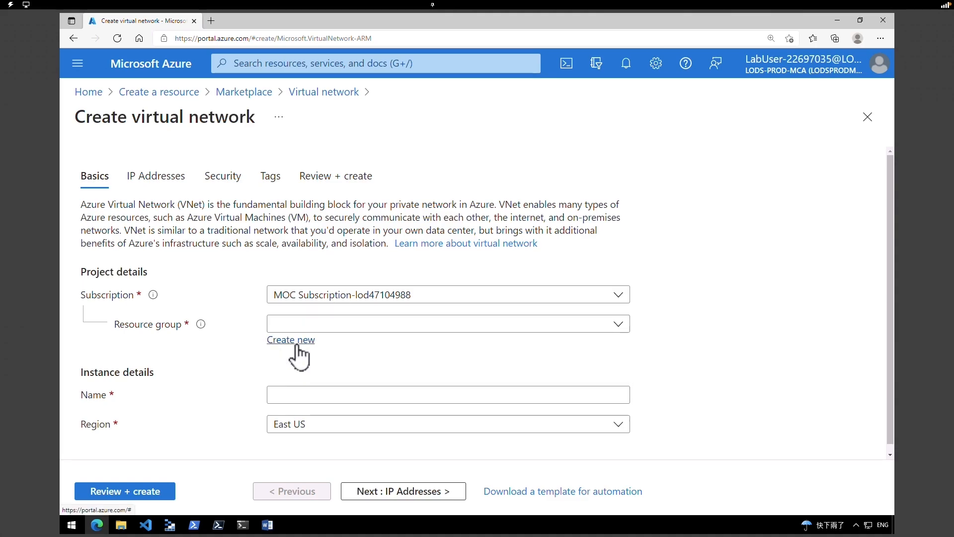
left_click(296, 343)
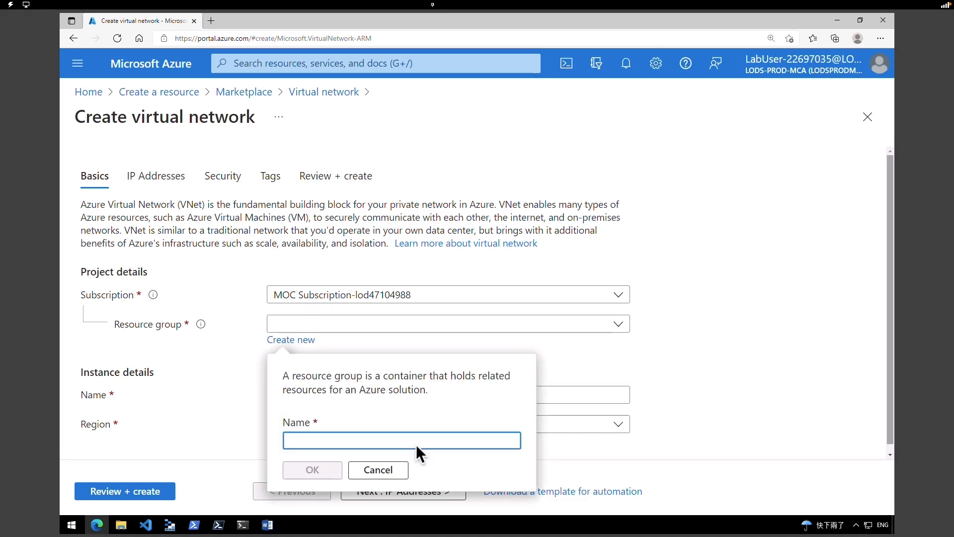
type("IntLB-RG")
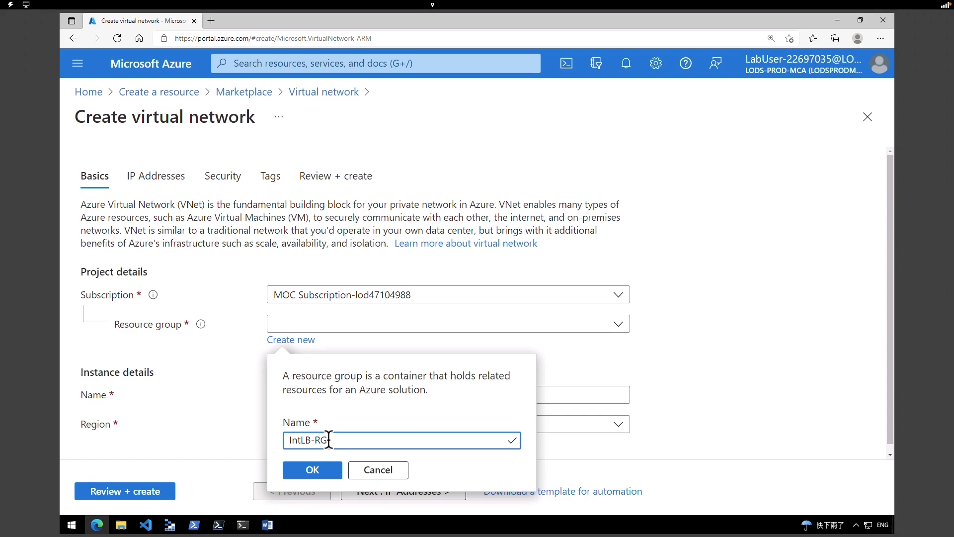
left_click(331, 472)
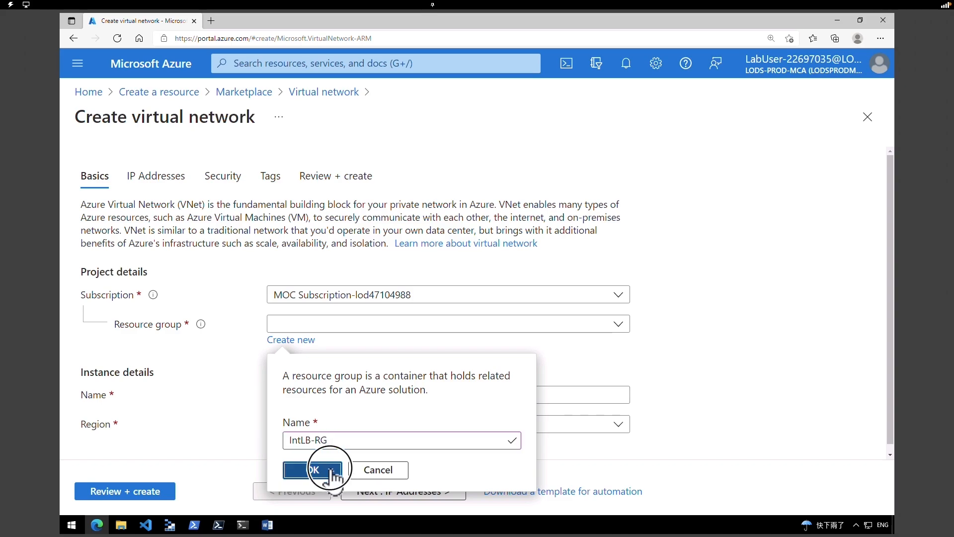
- Name the virtual network IntLB-VNet, keep East US, and continue to IP Addresses
left_click(408, 394)
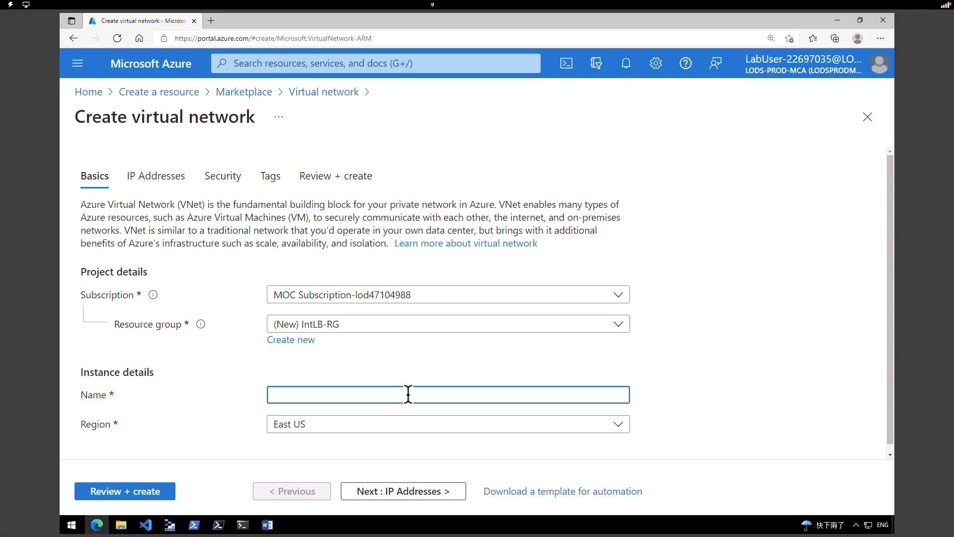
type("IntLB-VNet")
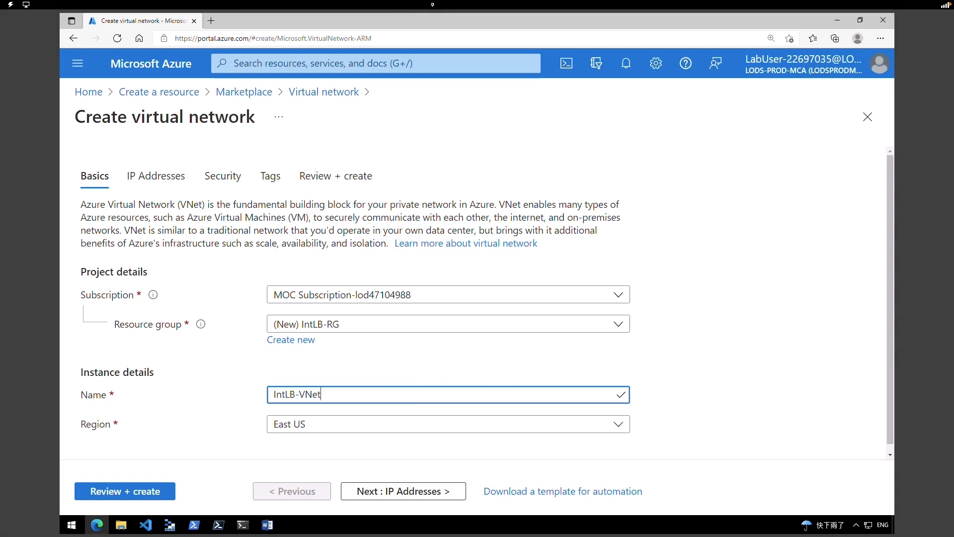
left_click(622, 426)
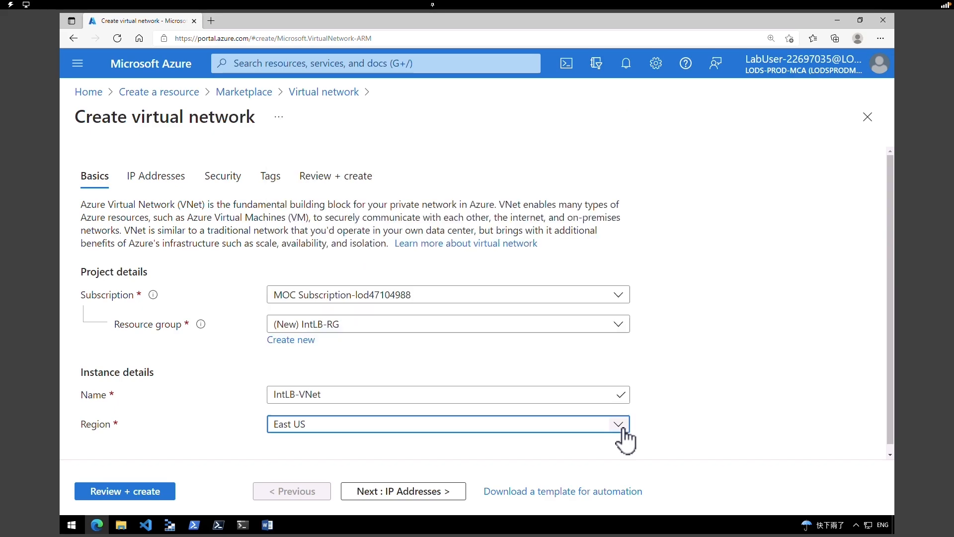
left_click(622, 425)
left_click(623, 427)
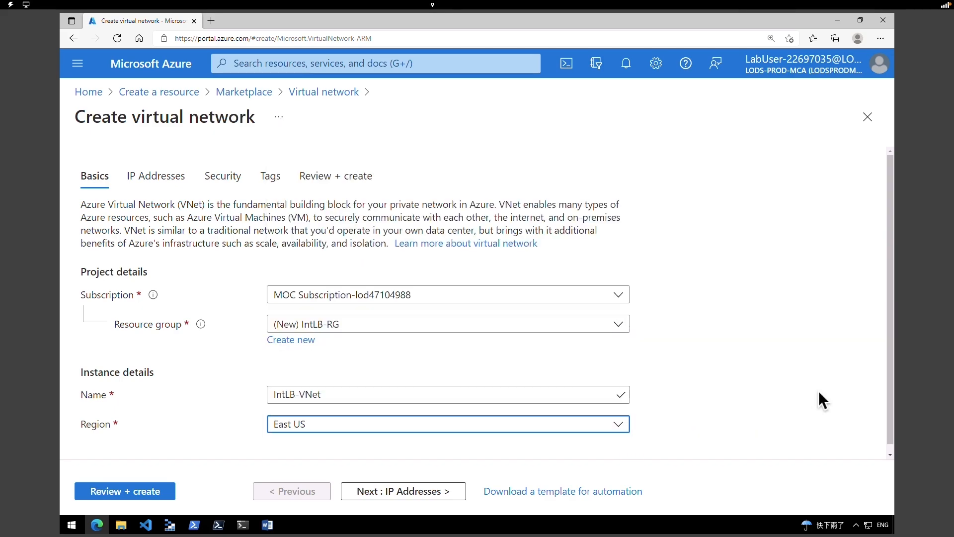
left_click(456, 495)
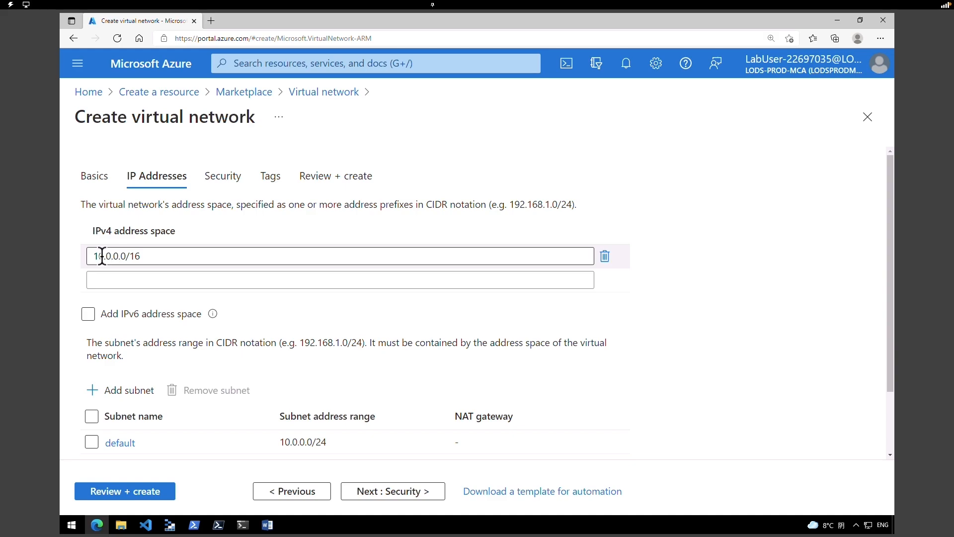
- Change the IPv4 address space from 10.0.0.0/16 to 10.1.0.0/16 and start a new subnet
left_click(109, 256)
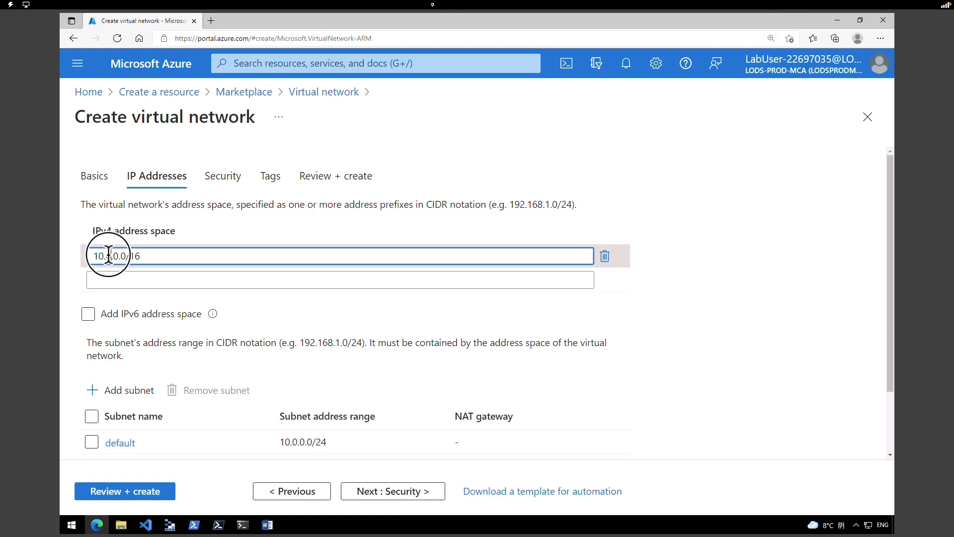
left_click_drag(106, 256, 116, 260)
type("1")
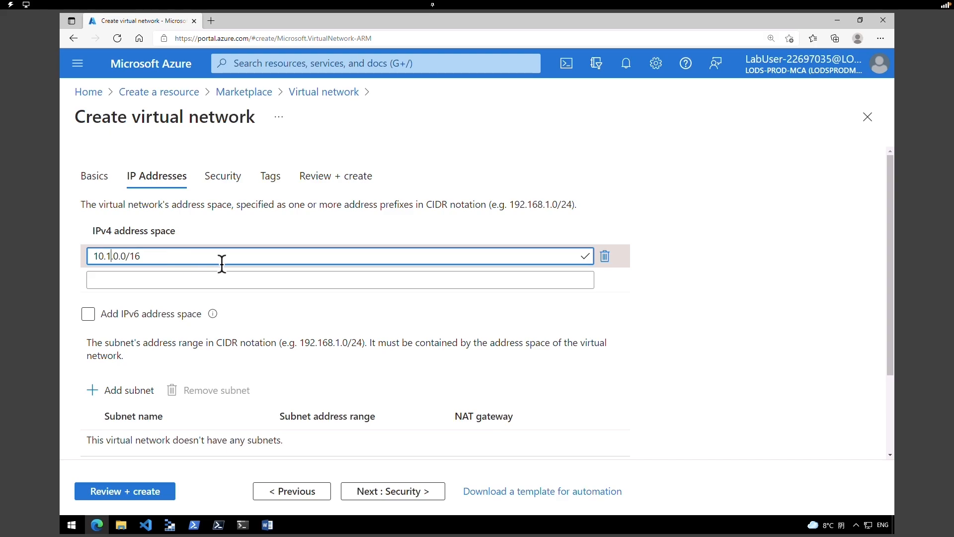
left_click_drag(887, 286, 890, 362)
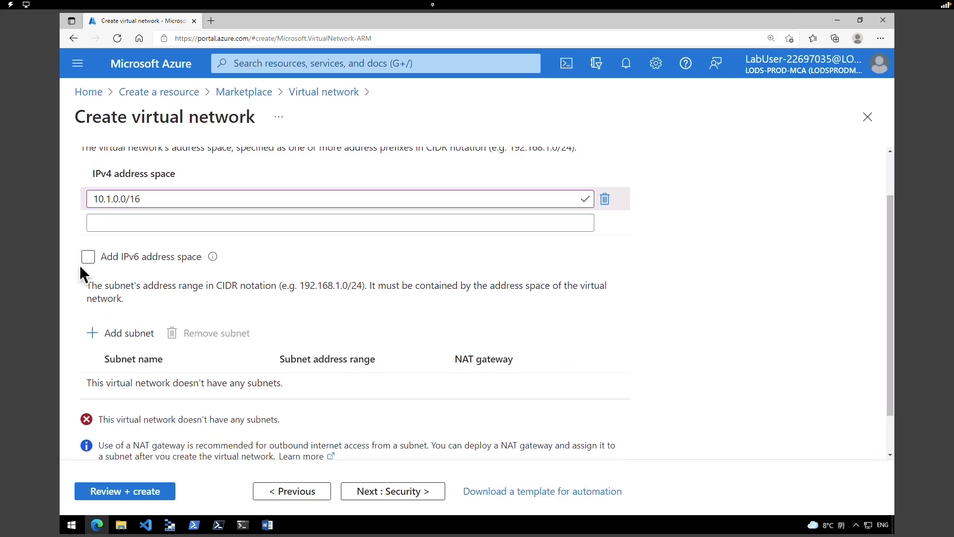
left_click(141, 345)
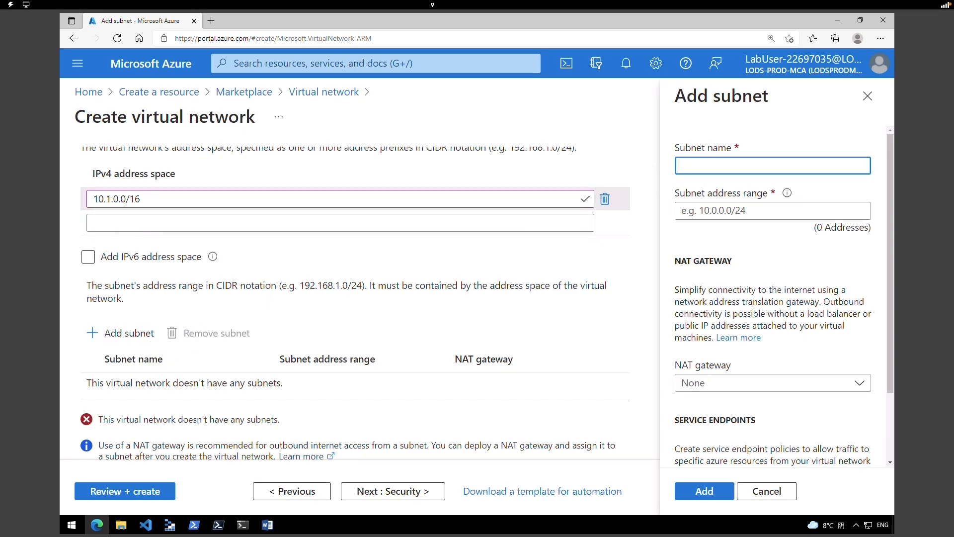
- Add subnet myBackendSubnet with address range 10.1.0.0/24
type("myBackendSubnet")
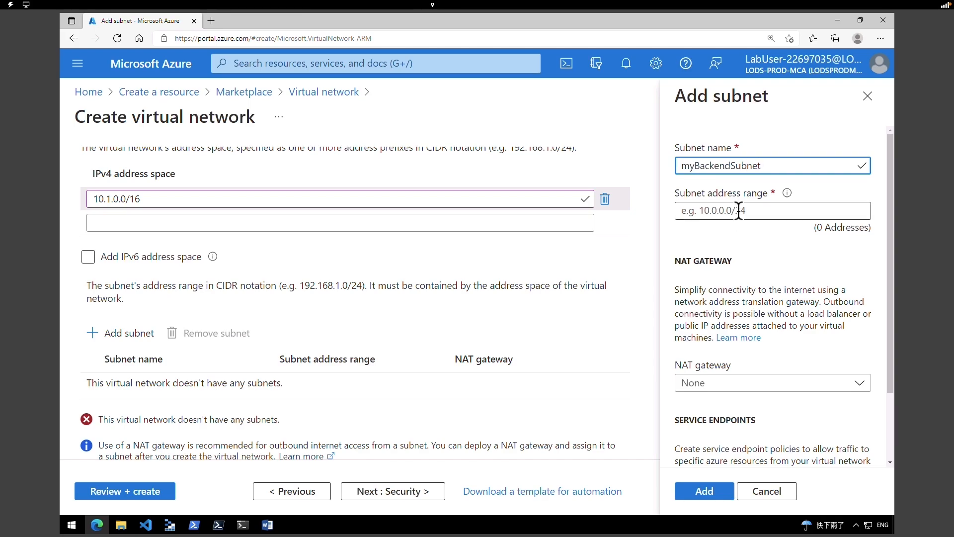
left_click(784, 213)
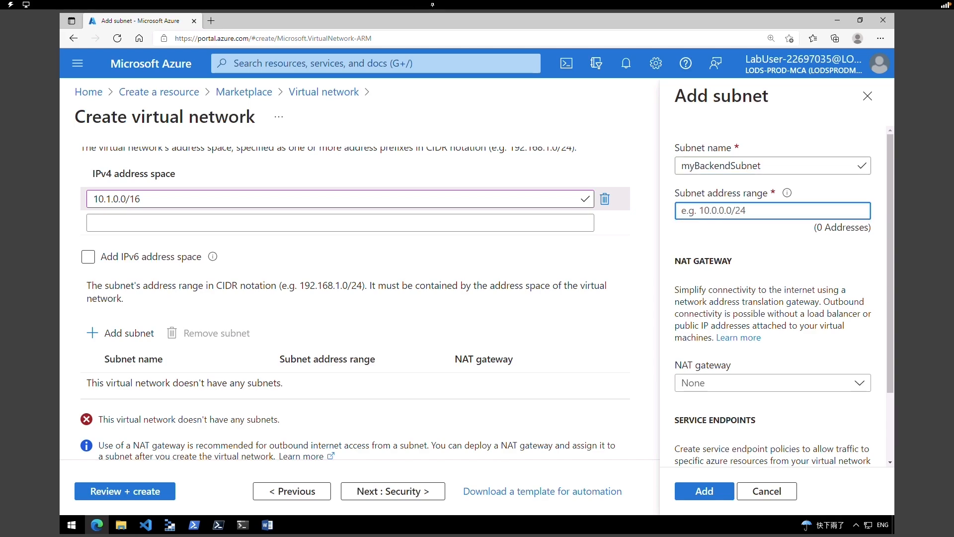
type("10.1.0.0/24")
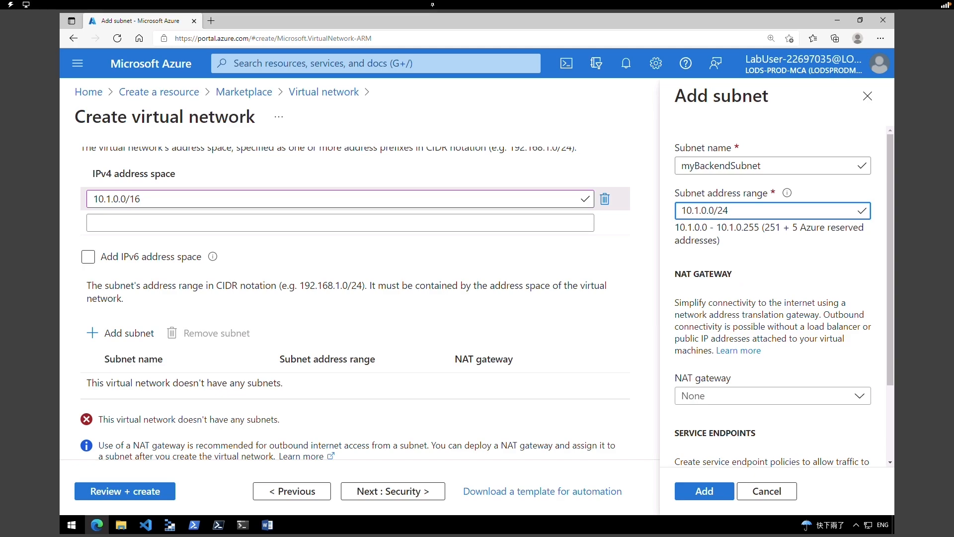
left_click_drag(889, 382, 884, 454)
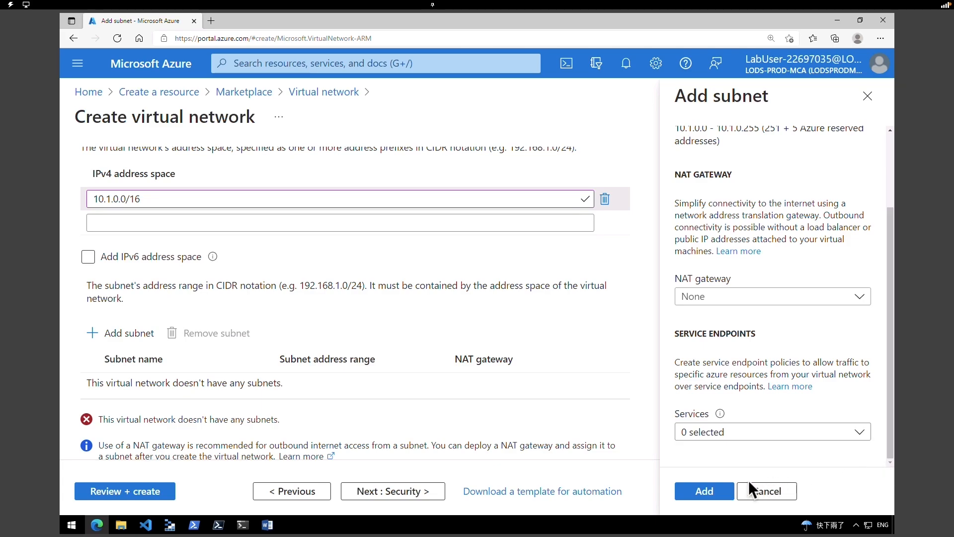
left_click(717, 491)
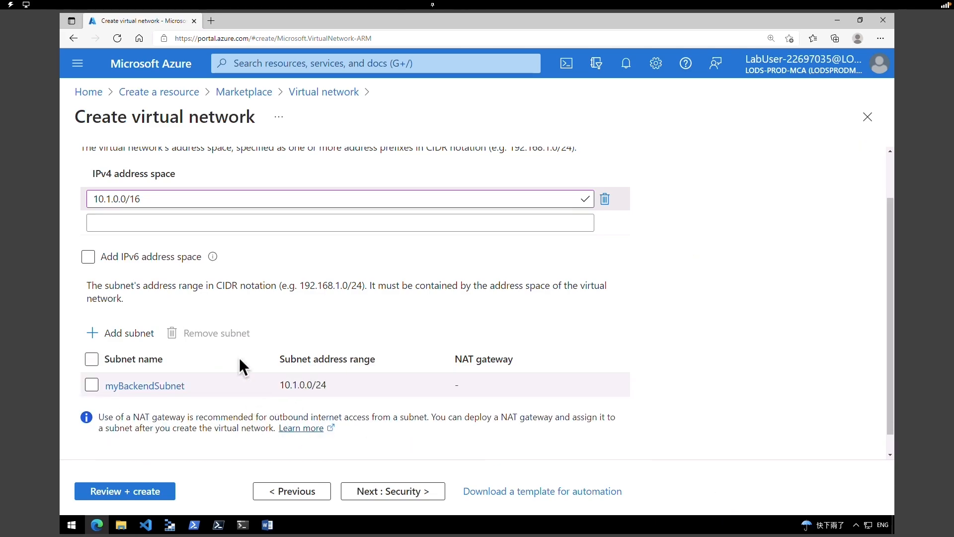
- Add a second subnet, myFrontEndSubnet, with address range 10.1.2.0/24
left_click(890, 418)
left_click_drag(889, 419, 890, 386)
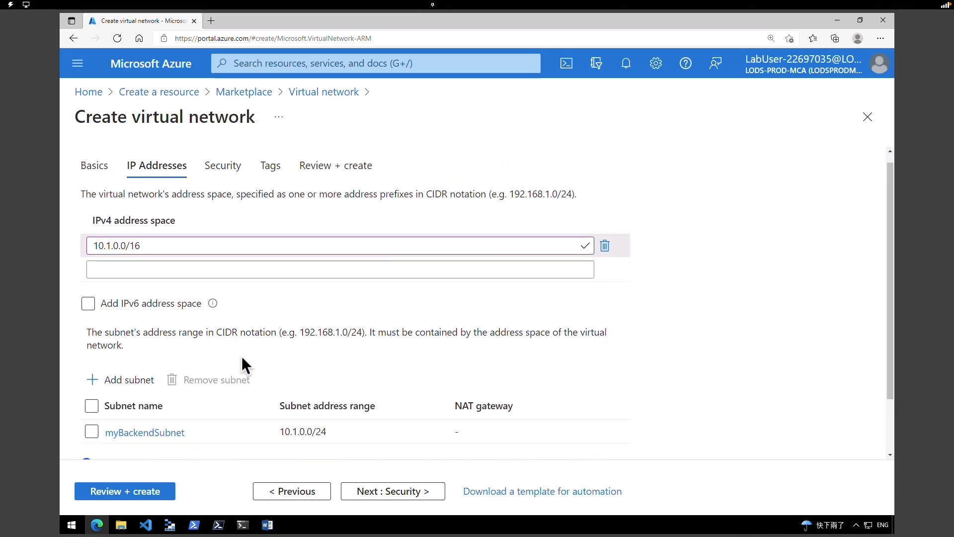
left_click(149, 392)
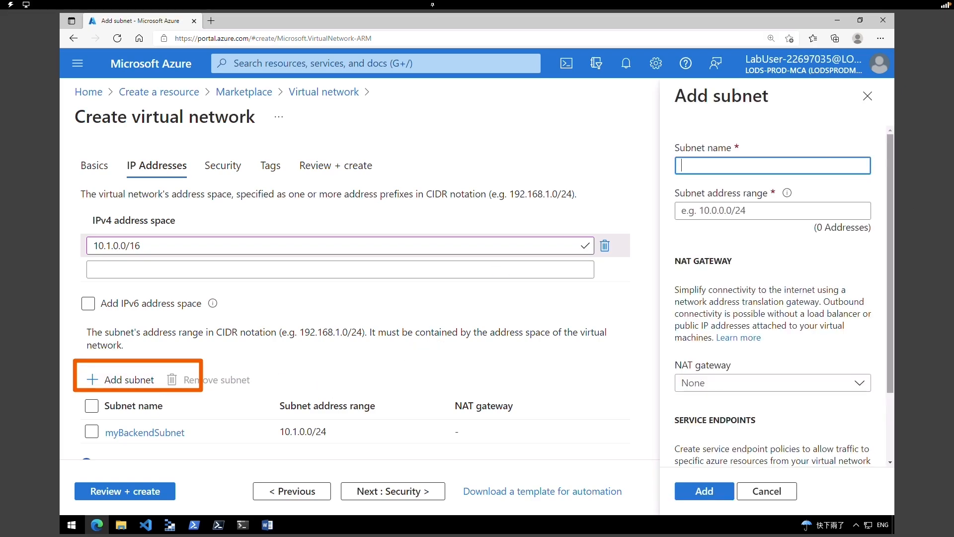
type("myFrontEndSubnet")
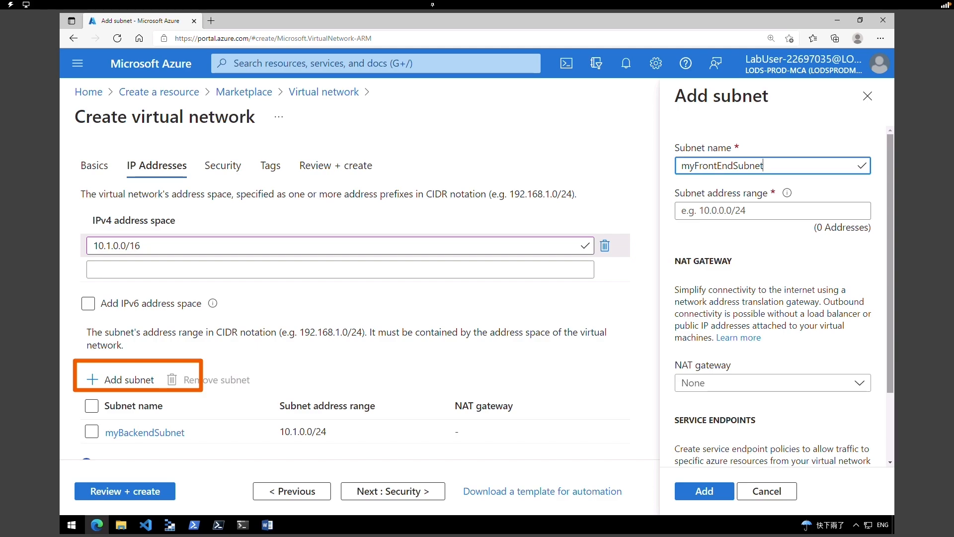
left_click(765, 210)
type("10.1.2.0/24")
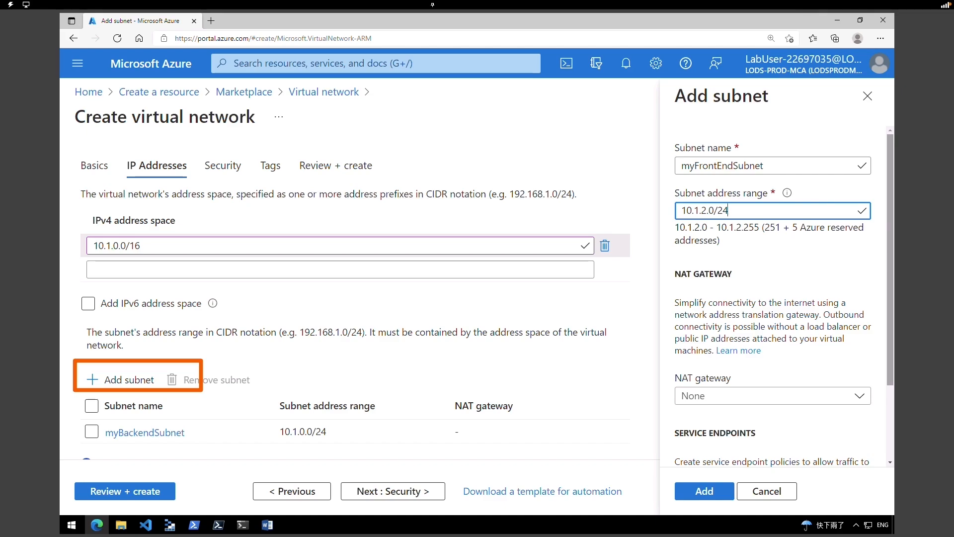
left_click(699, 493)
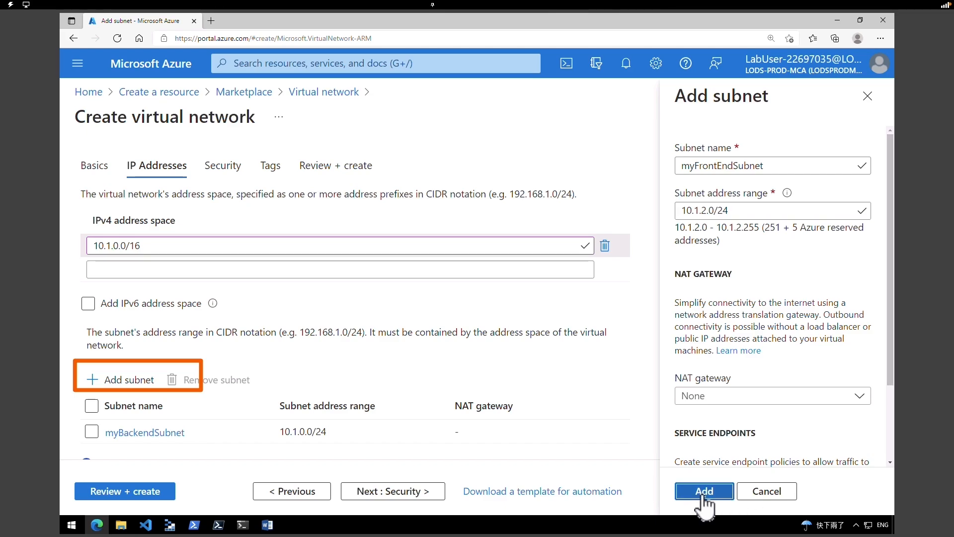
- Enable Bastion host myBastionHost on 10.1.1.0/24 with new public IP myBastionIP, then validate
left_click(425, 487)
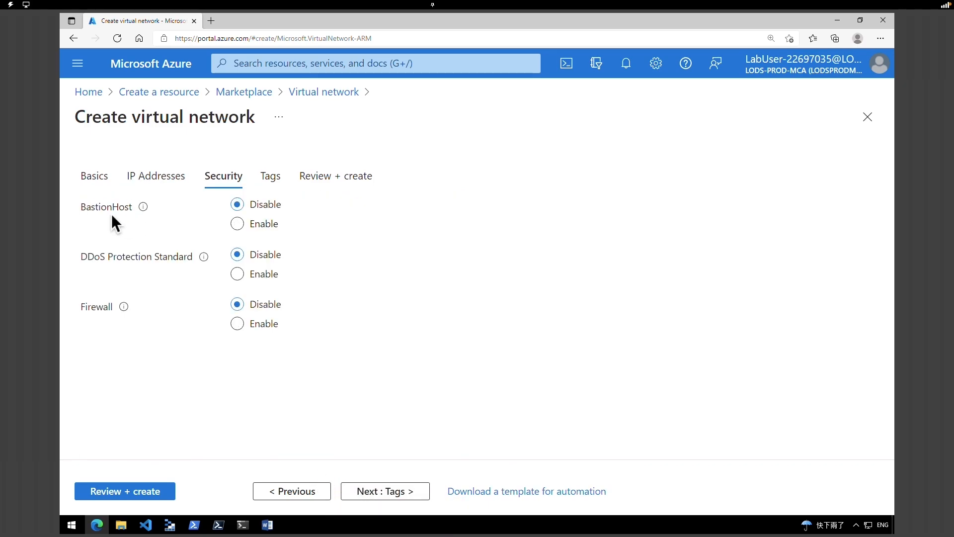
left_click(237, 223)
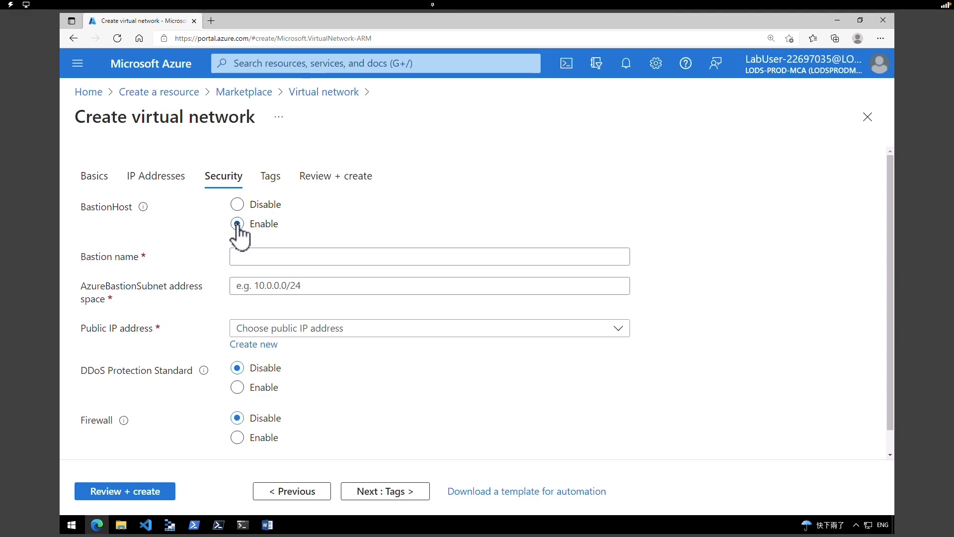
left_click(248, 253)
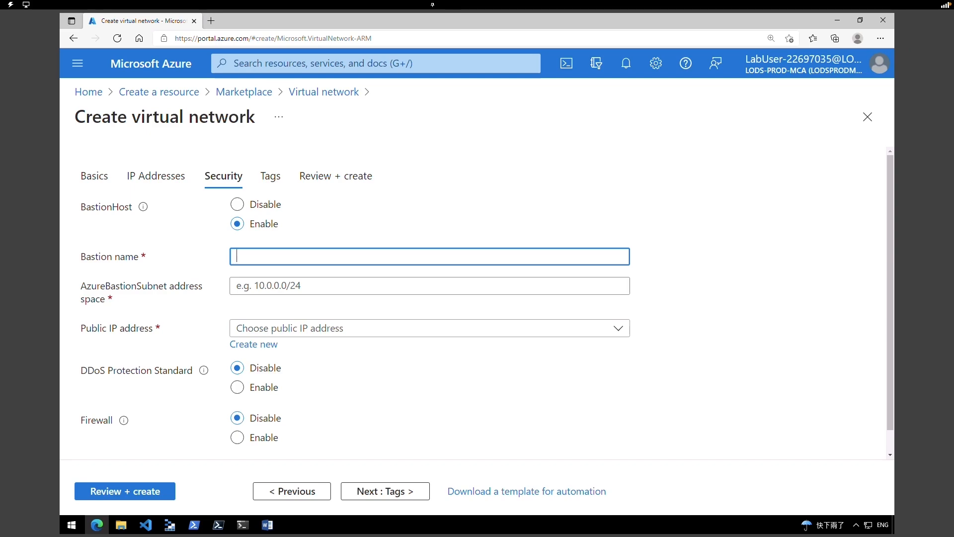
type("myBastionHost")
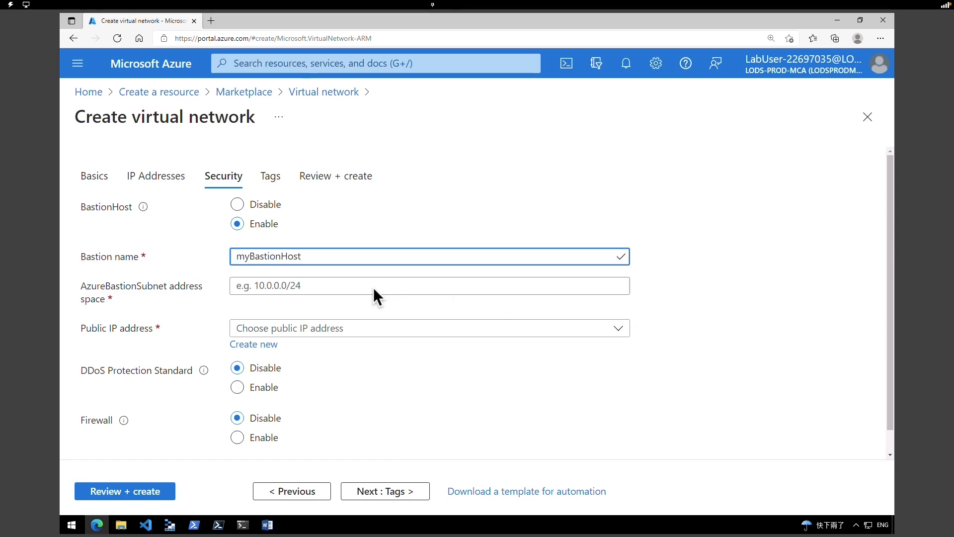
left_click(318, 286)
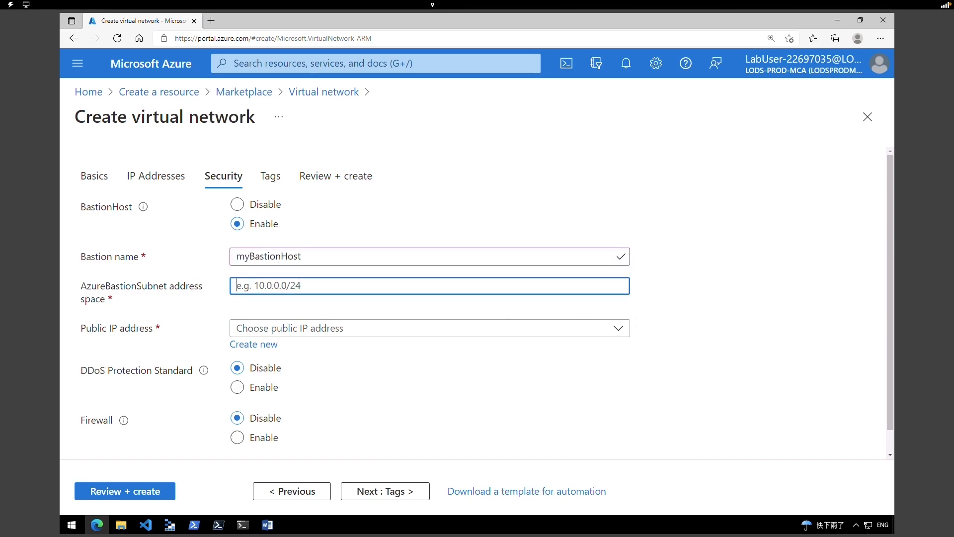
type("10.1.1.0/24")
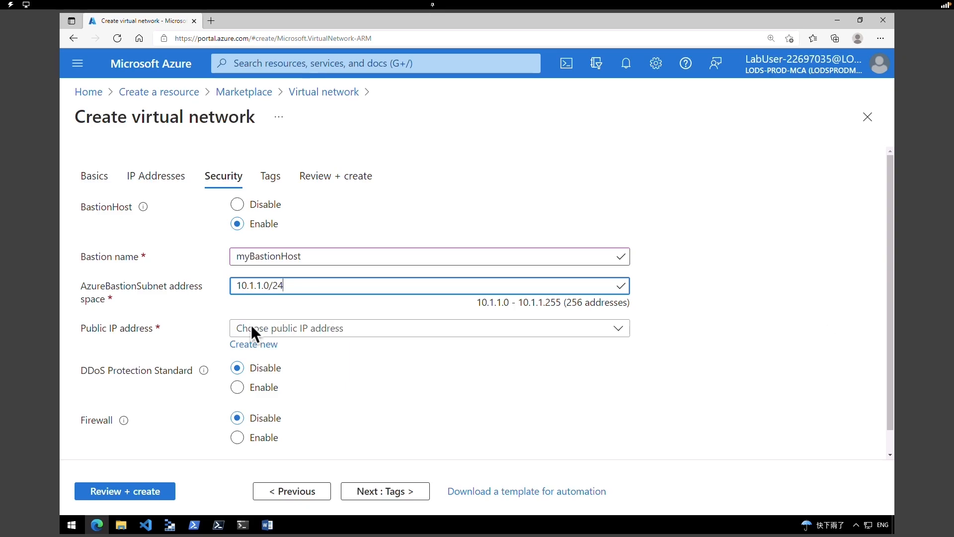
left_click(268, 345)
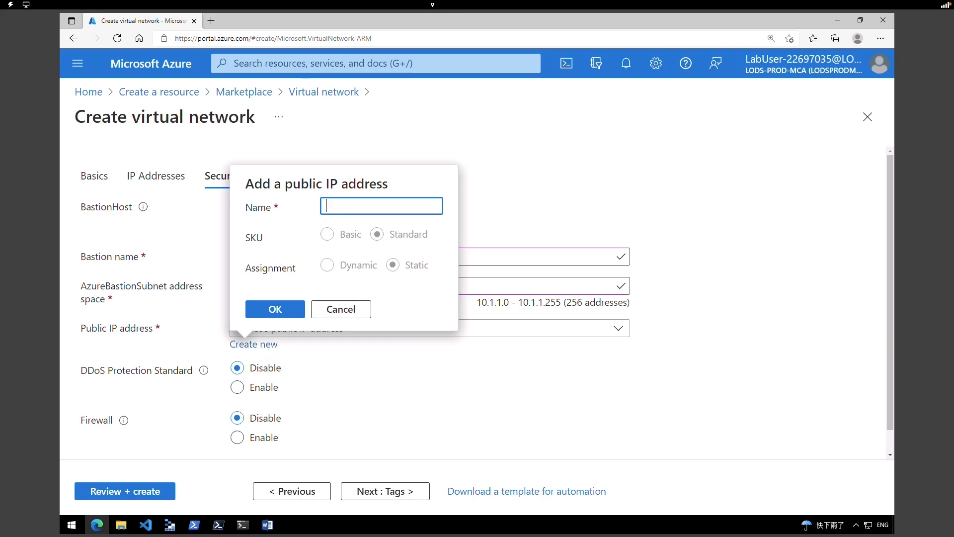
type("myBastionIP")
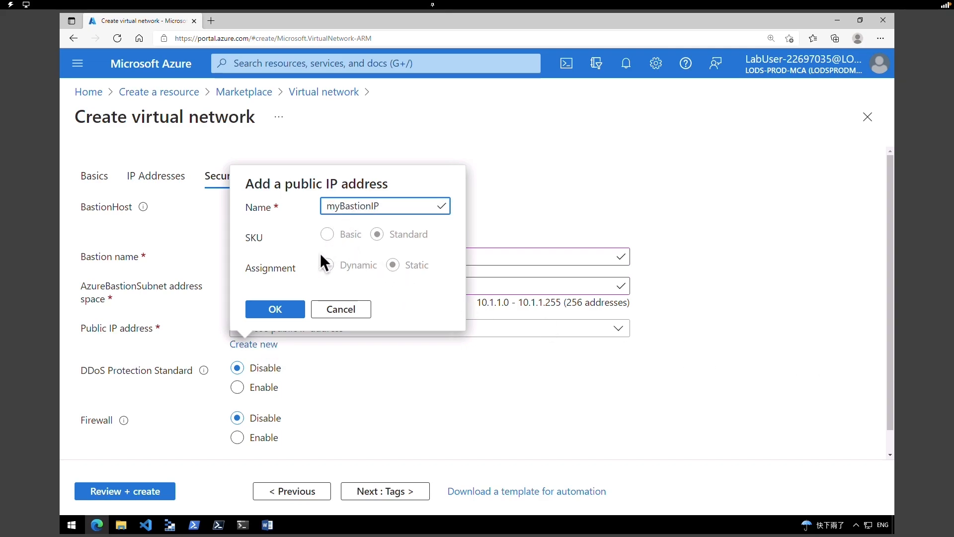
left_click(294, 308)
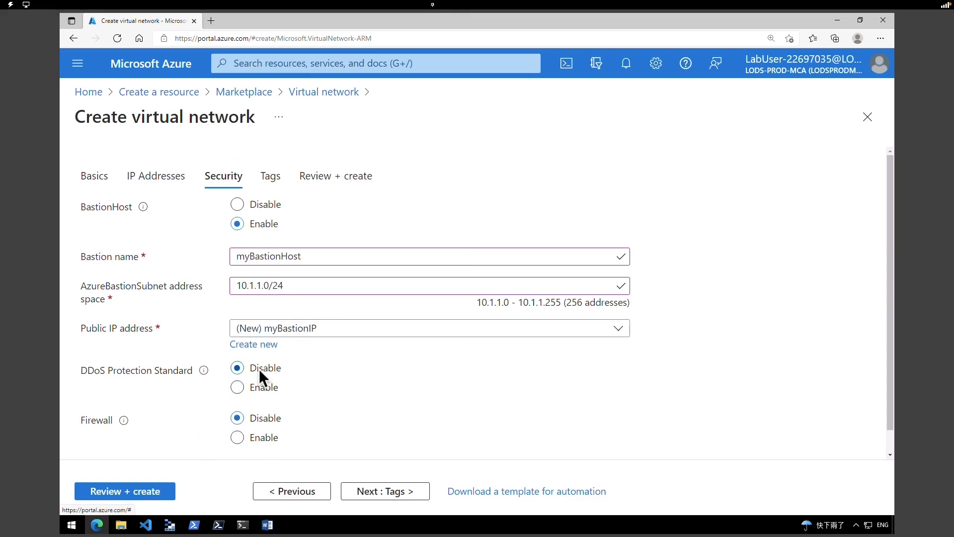
left_click(161, 491)
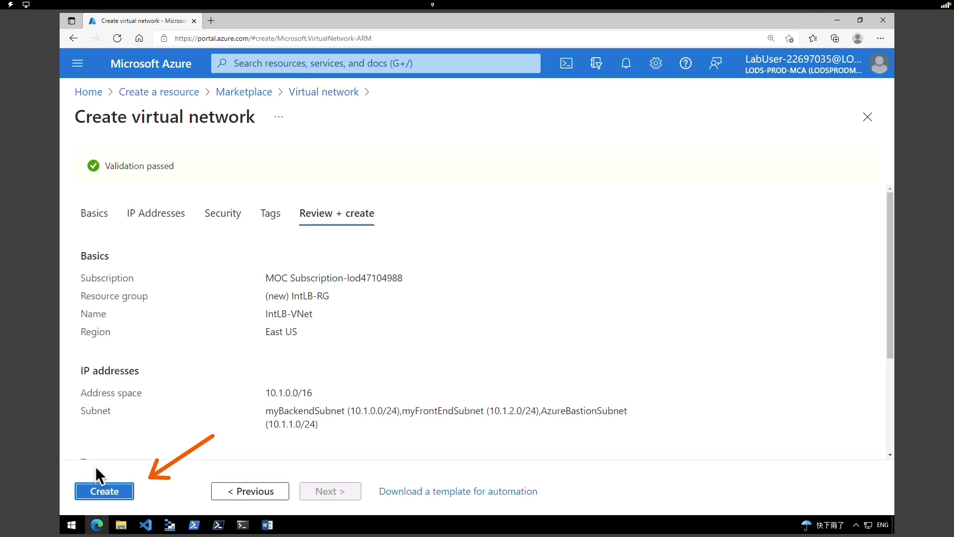
- Create IntLB-VNet and go to the new resource once deployment completes
left_click(113, 491)
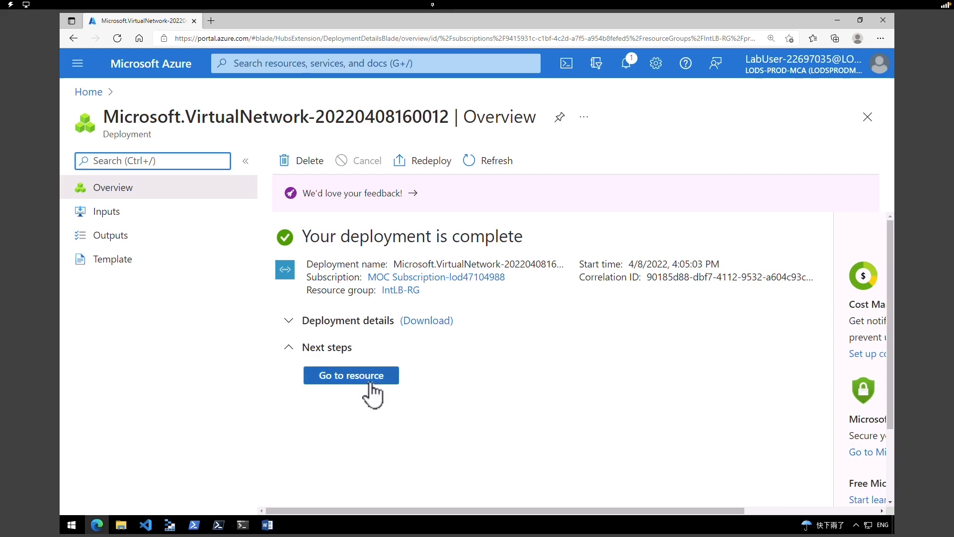
left_click(351, 376)
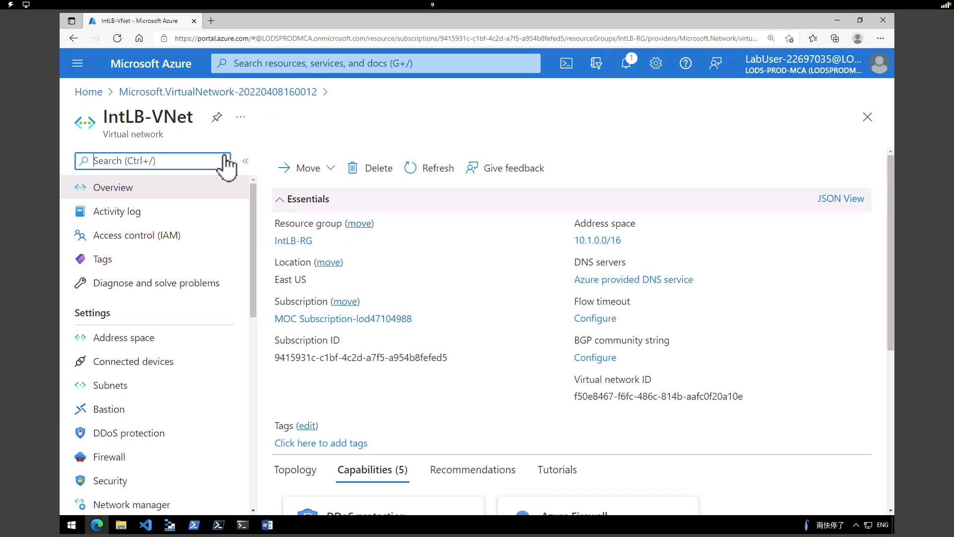
- Confirm IntLB-VNet's 10.1.0.0/16 address space, then list its three subnets
left_click_drag(134, 116, 163, 116)
left_click(160, 338)
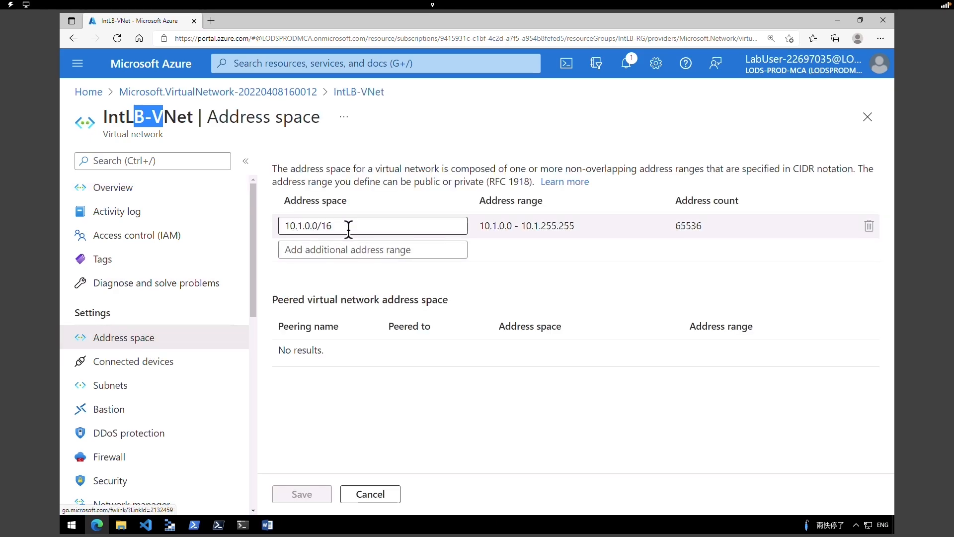
left_click_drag(347, 226, 288, 225)
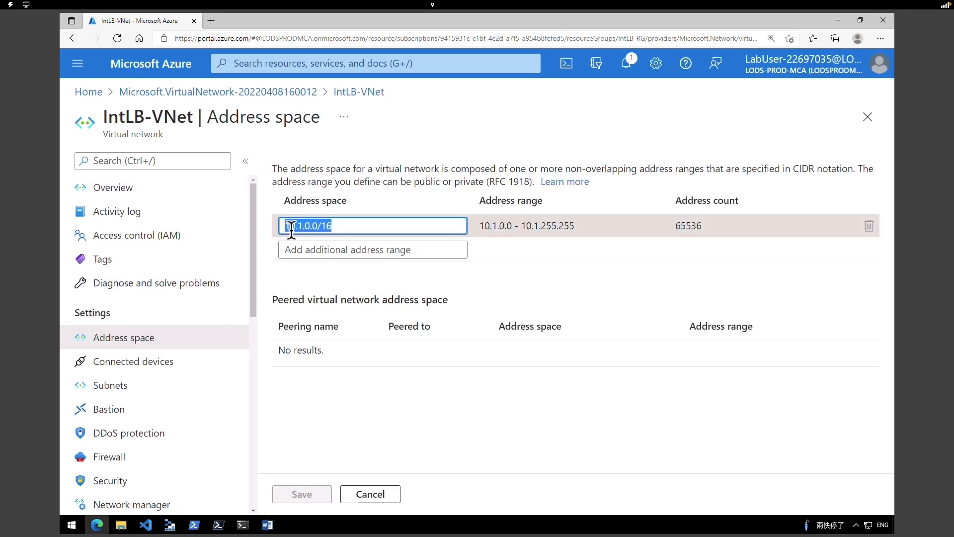
left_click(149, 390)
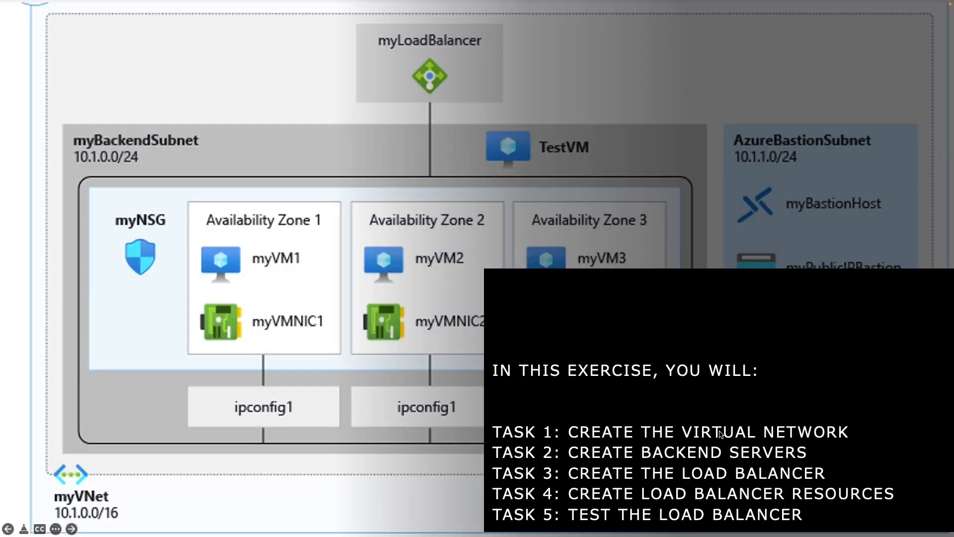
- Outline the TASK 2: CREATE BACKEND SERVERS heading in orange
mouse_move(487, 440)
left_mouse_down()
mouse_move(511, 457)
mouse_move(830, 468)
left_mouse_up()
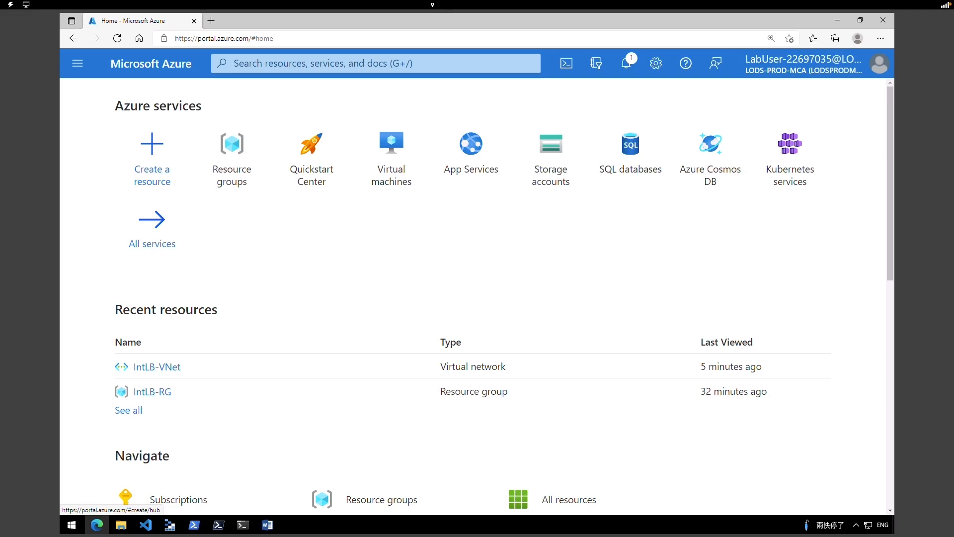
- Launch Azure Cloud Shell from the portal's top header bar
left_click(637, 221)
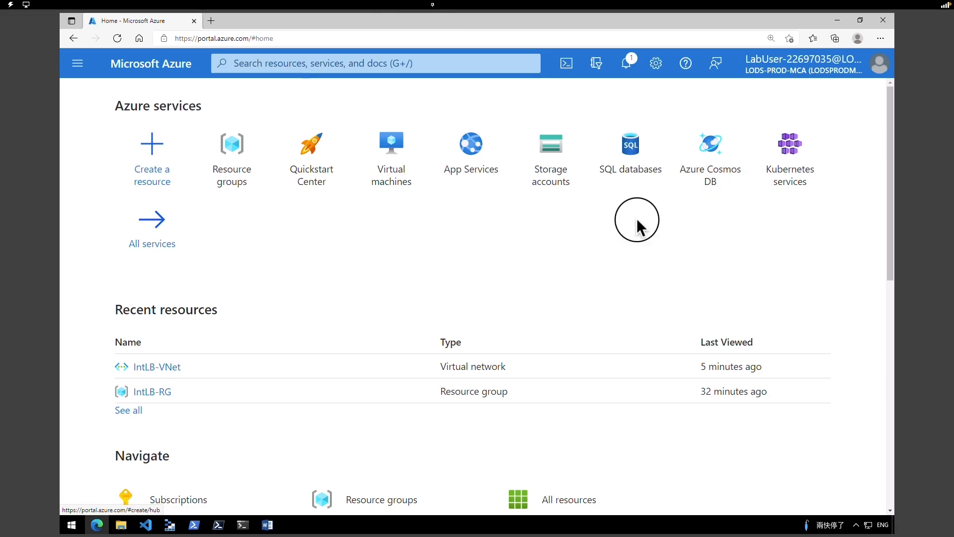
left_click(570, 65)
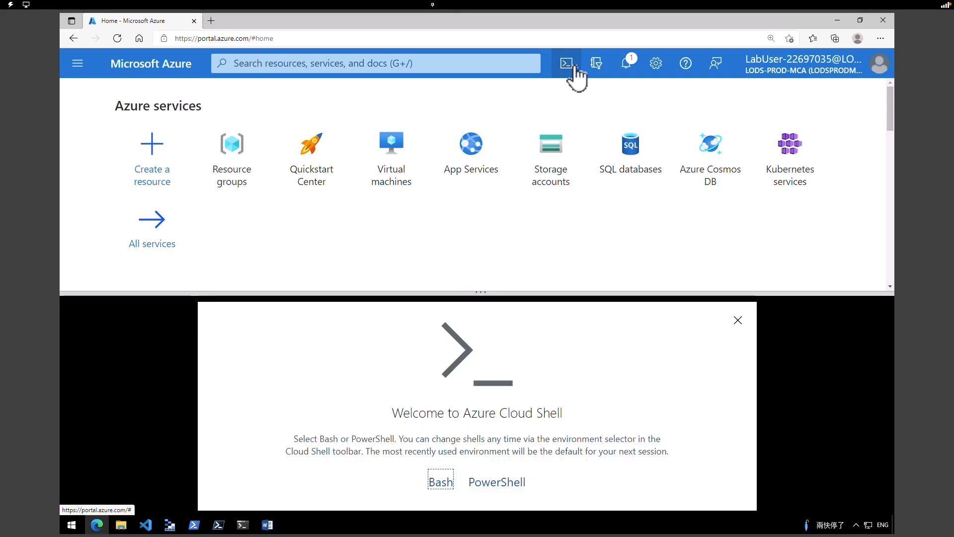
- Start a PowerShell Cloud Shell, outline TASK 3, and refresh the empty Virtual machines list
left_click(515, 483)
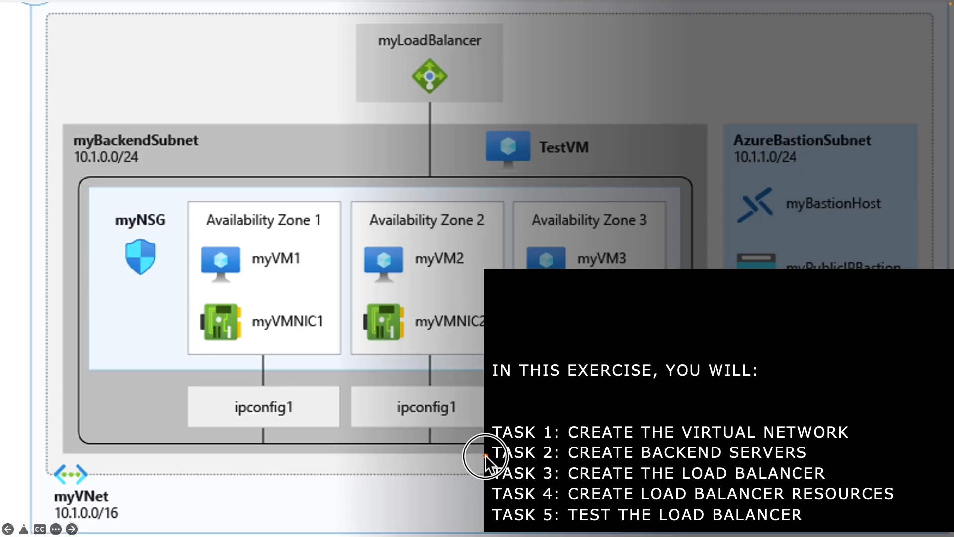
left_click_drag(508, 477, 858, 486)
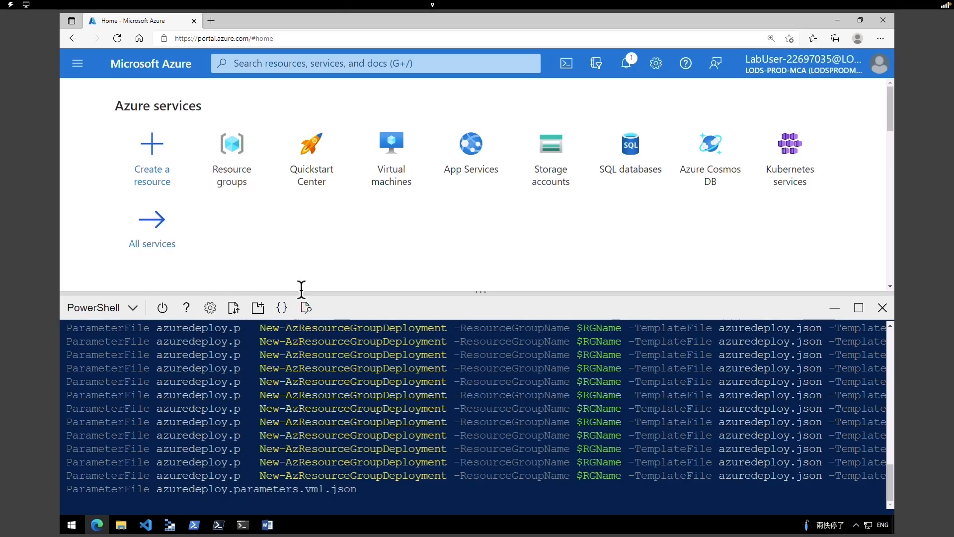
left_click(391, 179)
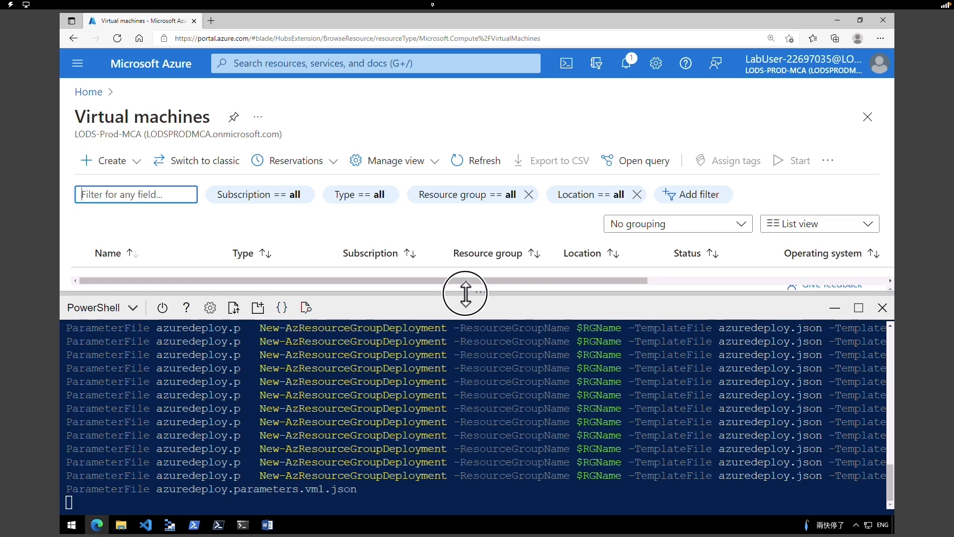
left_click_drag(464, 291, 472, 457)
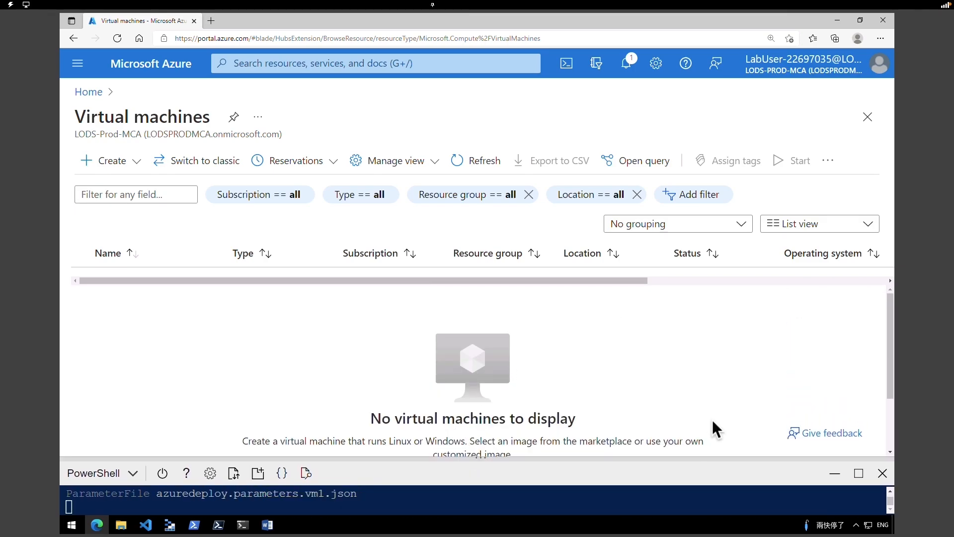
left_click(479, 161)
- Resize the Cloud Shell pane and return to the portal Home page
left_click(666, 283)
left_click_drag(588, 298, 573, 306)
left_click_drag(479, 457, 486, 335)
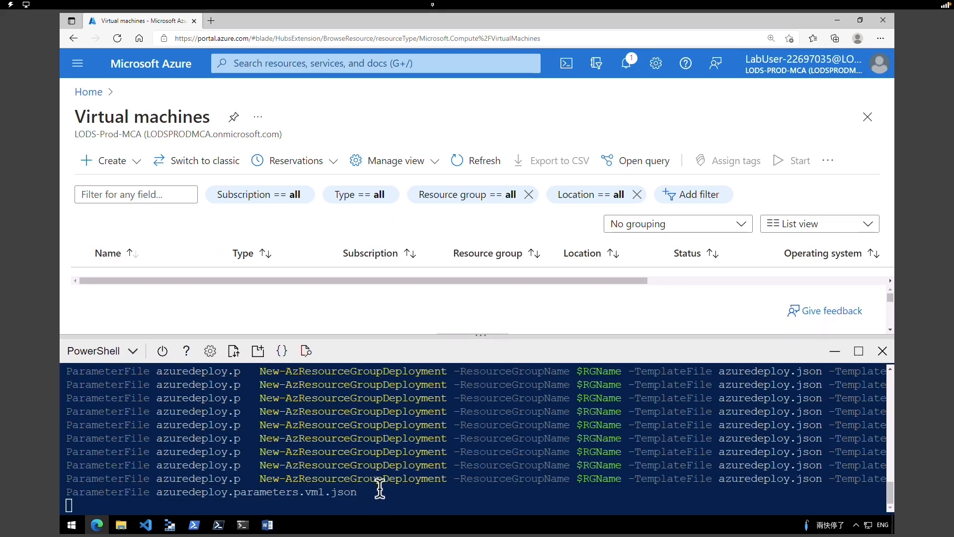
left_click(134, 69)
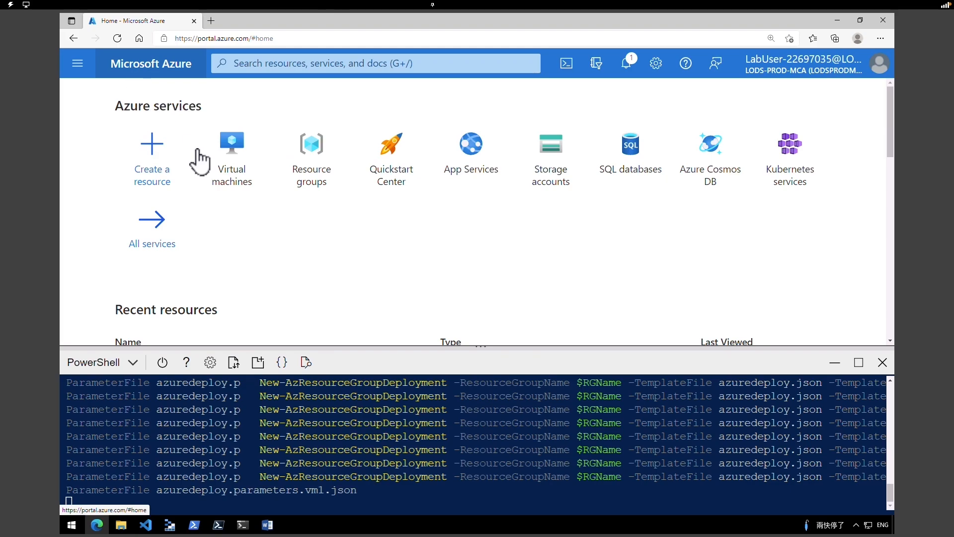
- Find the Microsoft Load Balancer offering in the Marketplace and start creating one
left_click(162, 164)
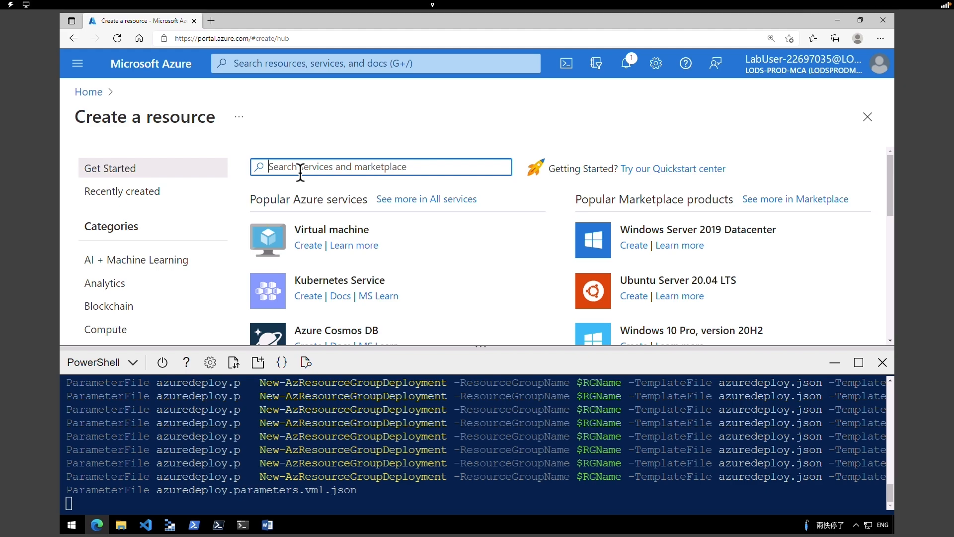
key("Return")
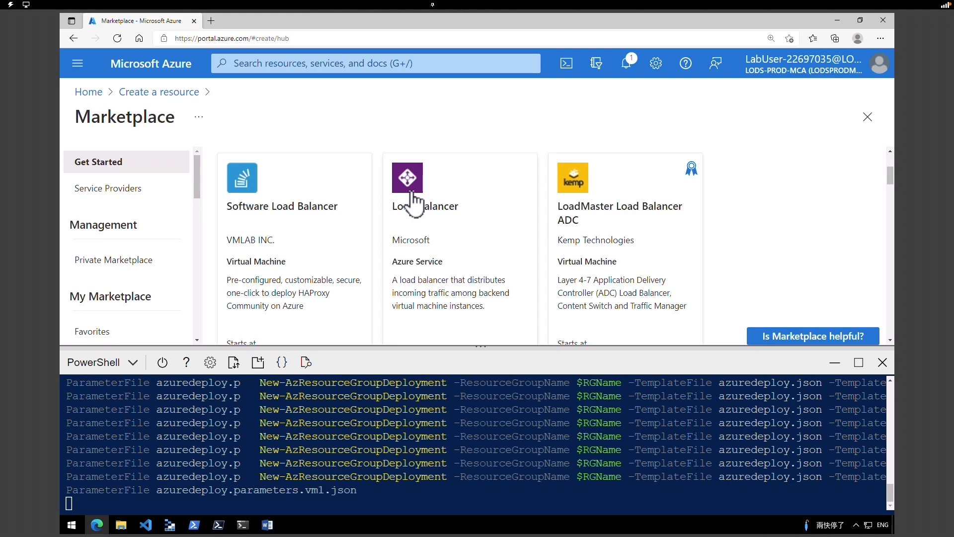
mouse_move(383, 159)
left_mouse_down()
mouse_move(454, 248)
mouse_move(511, 282)
left_mouse_up()
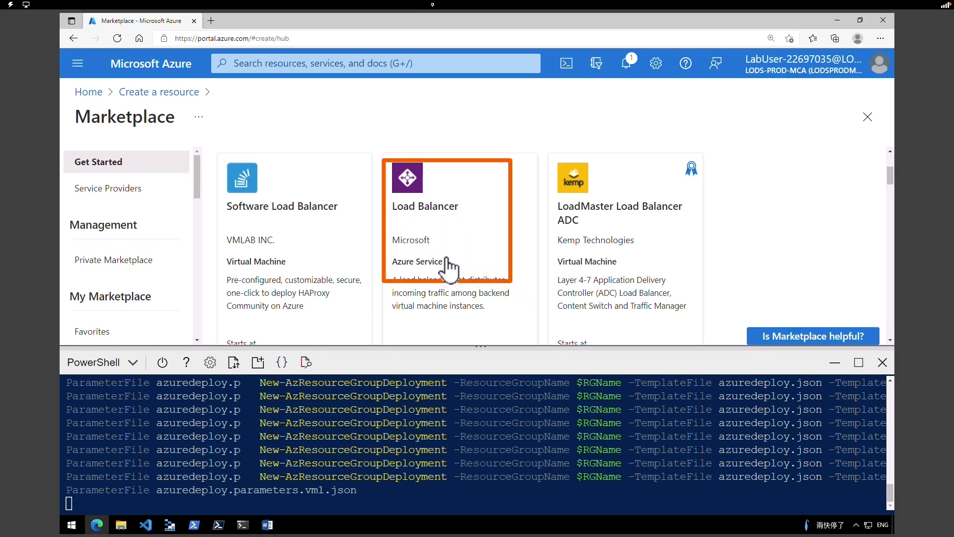
left_click(448, 267)
left_click(384, 268)
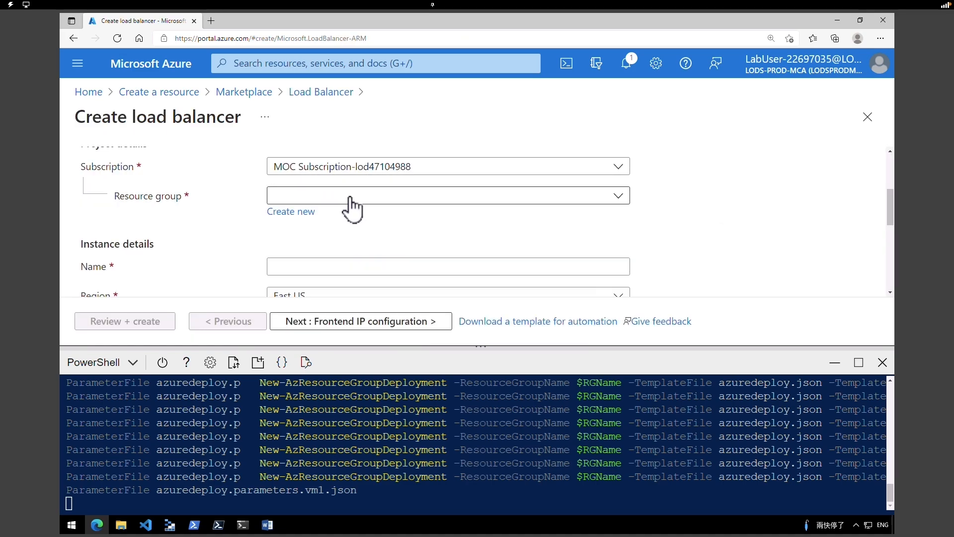
- Choose resource group IntLB-RG and name the load balancer myIntLoadBalancer
left_click(353, 199)
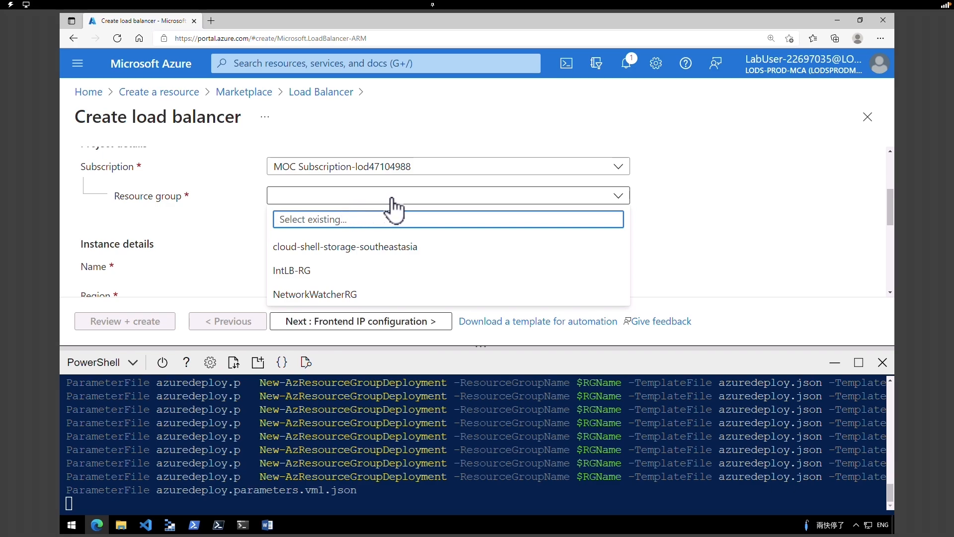
left_click(437, 199)
left_click(437, 202)
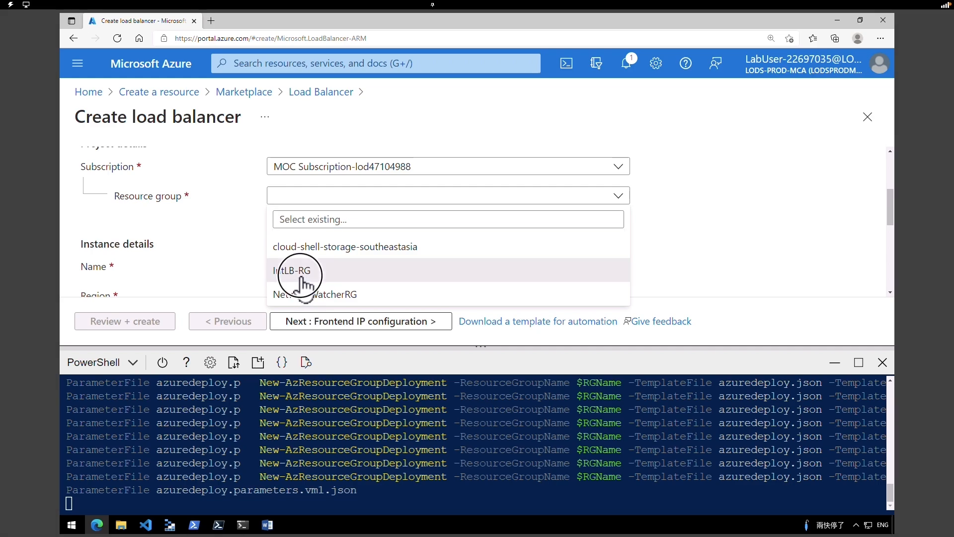
left_click(301, 279)
left_click(308, 272)
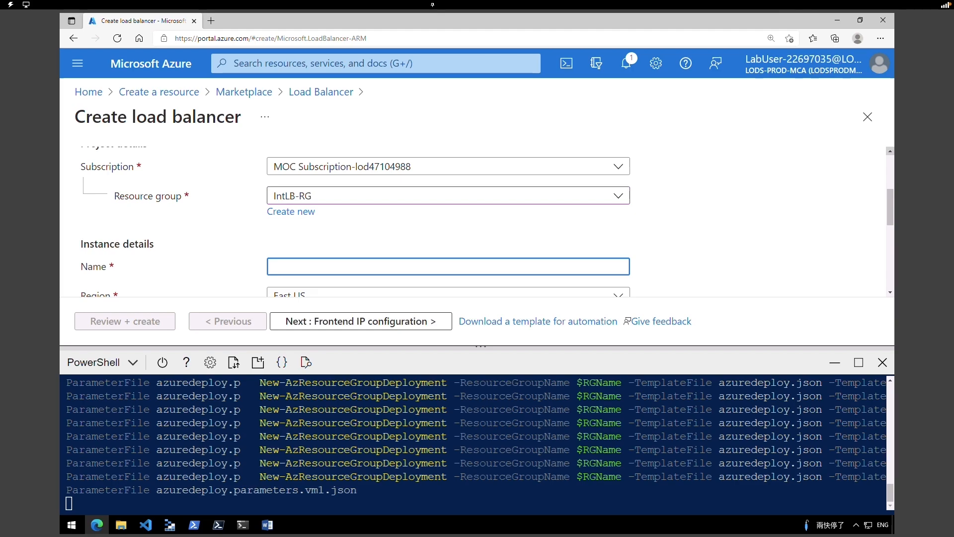
type("myIntLoadBalancer")
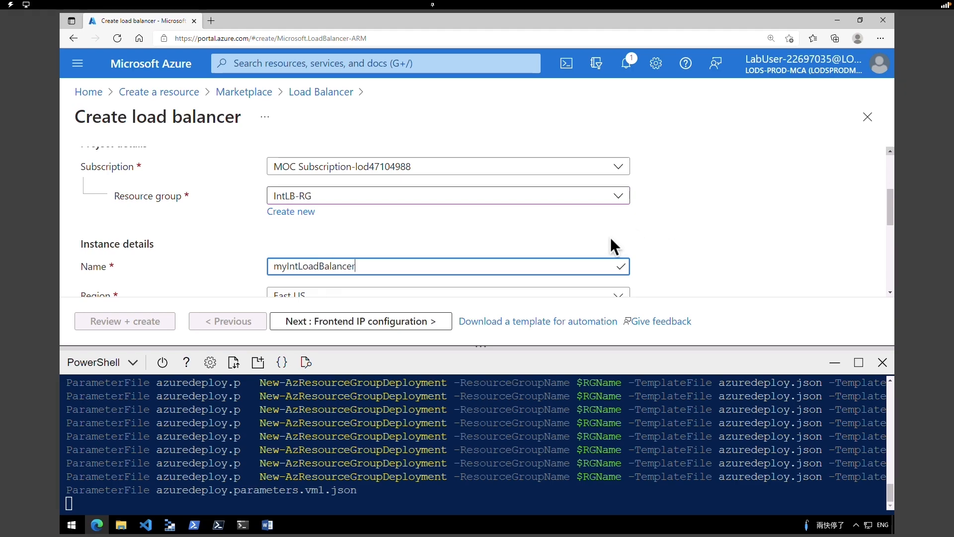
mouse_move(889, 212)
left_mouse_down()
mouse_move(901, 224)
mouse_move(895, 234)
mouse_move(903, 228)
mouse_move(890, 224)
left_mouse_up()
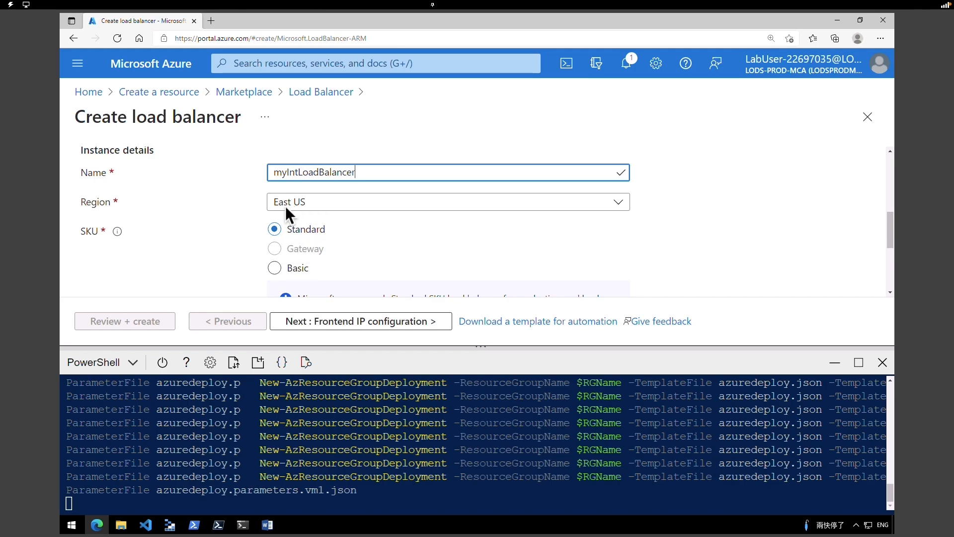
- Set the load balancer Type to Internal and continue to Frontend IP configuration
scroll(789, 223, "down", 2)
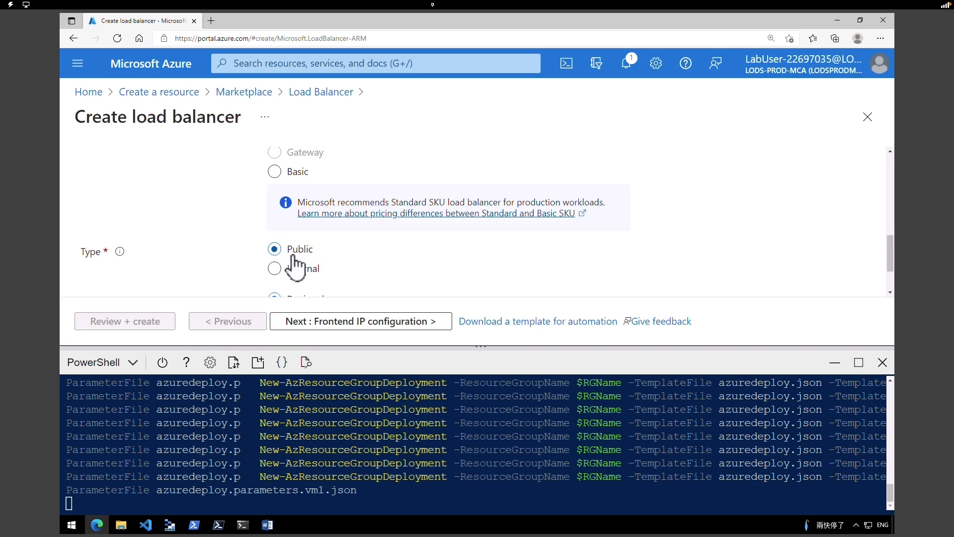
left_click(311, 267)
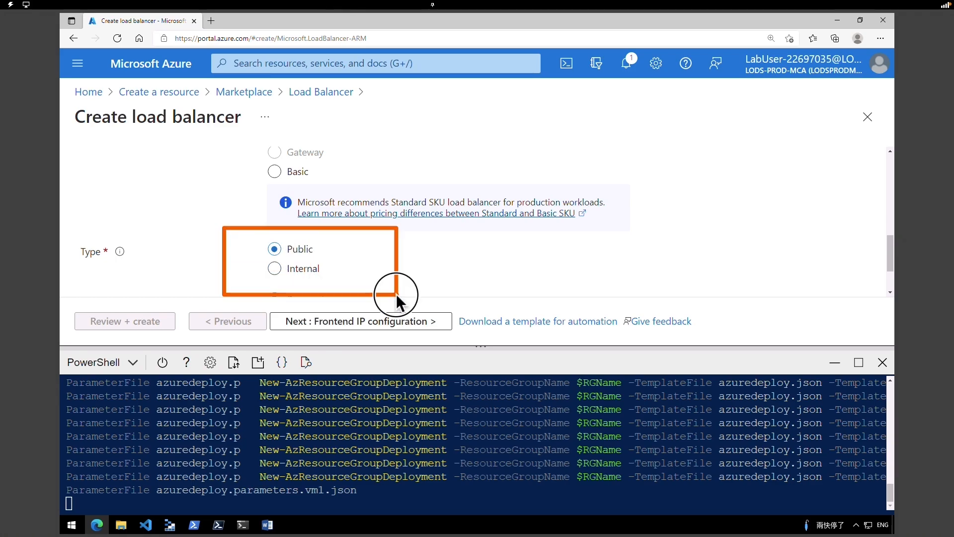
left_click(309, 268)
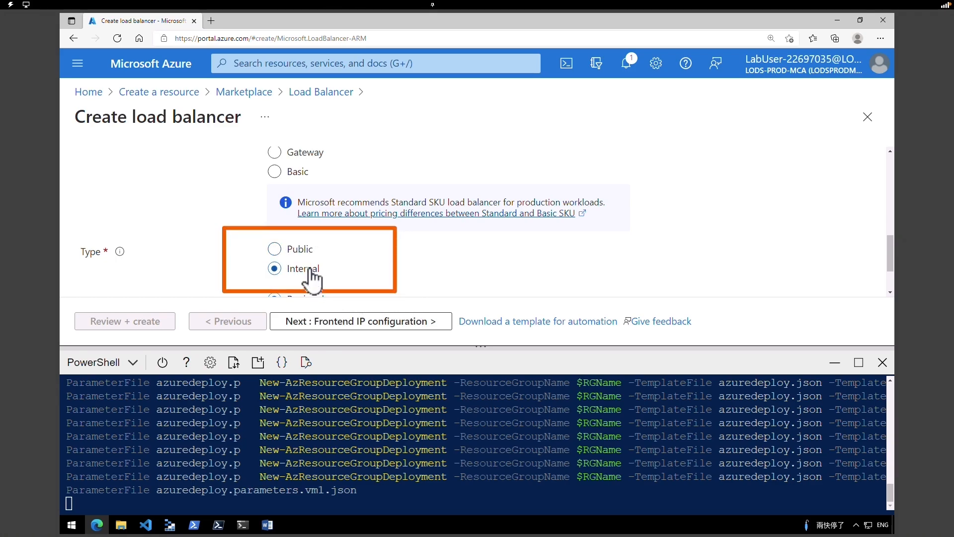
scroll(309, 271, "down", 1)
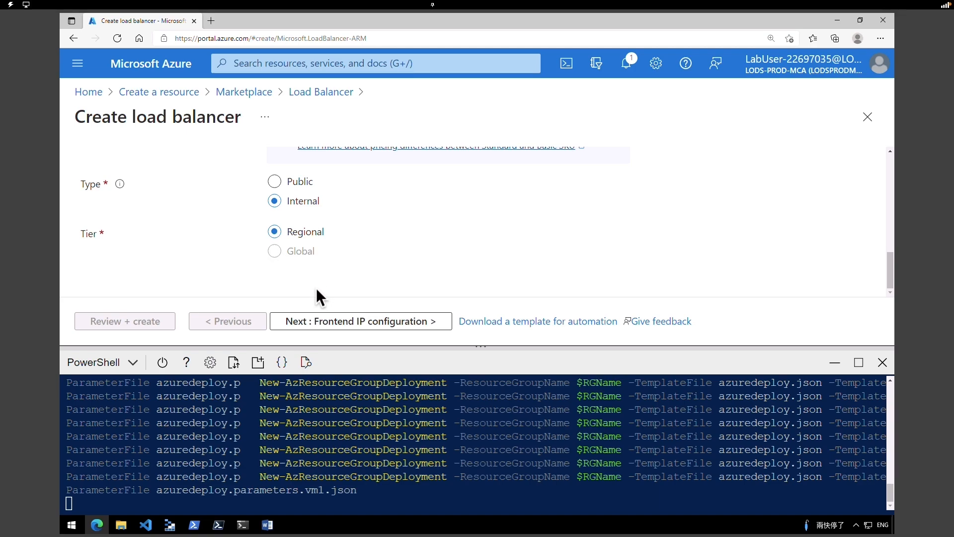
left_click(332, 323)
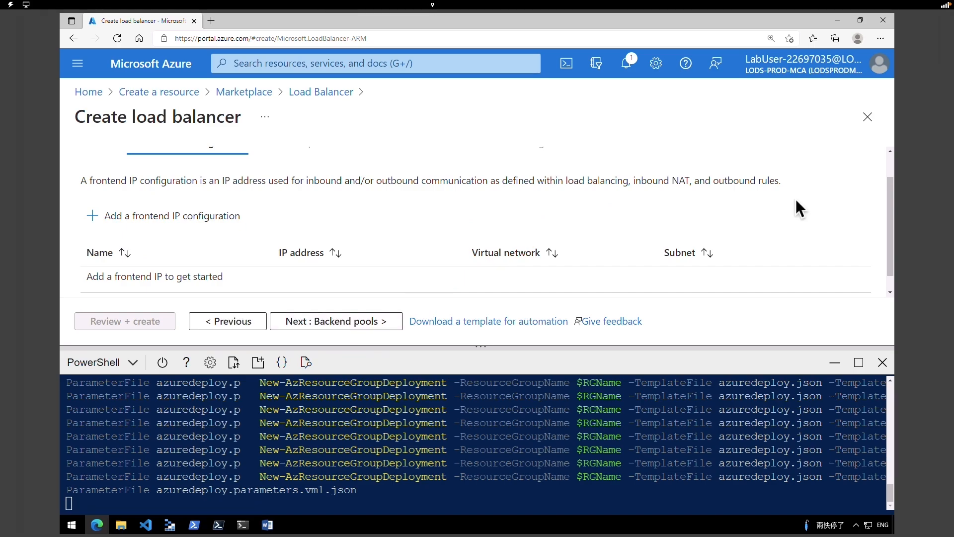
- Add frontend IP LoadBalancerFrontEnd on IntLB-VNet/myFrontEndSubnet, Dynamic assignment, Zone-redundant
left_click(206, 230)
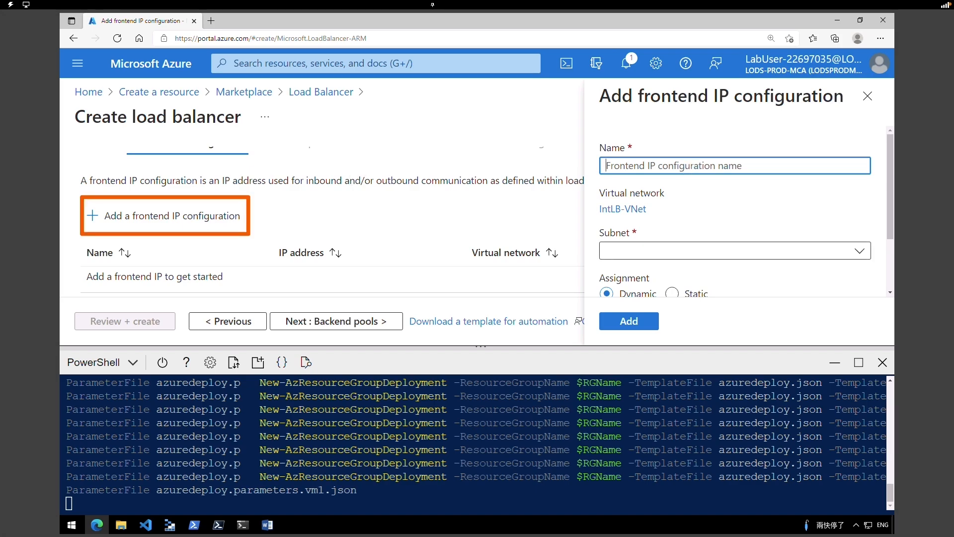
type("LoadBalancerFrontEnd")
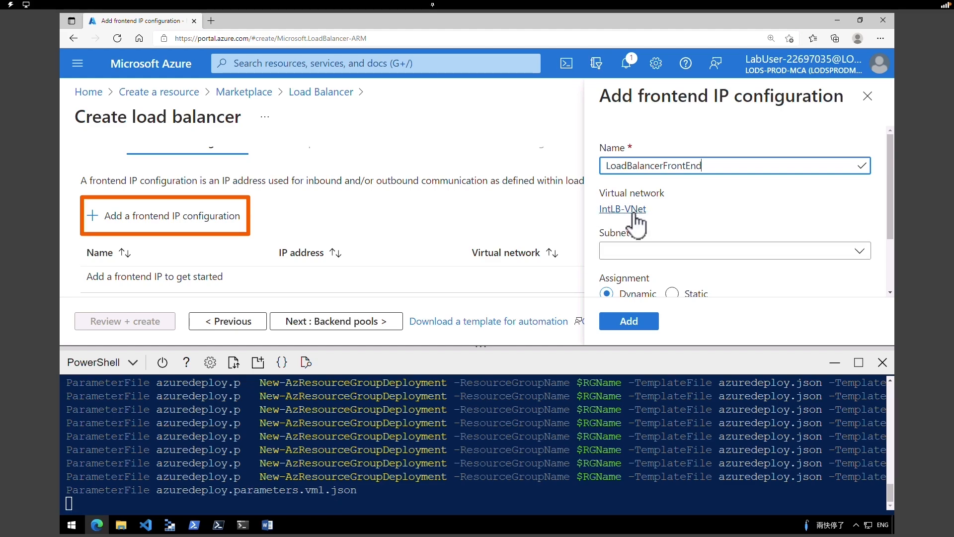
left_click(660, 255)
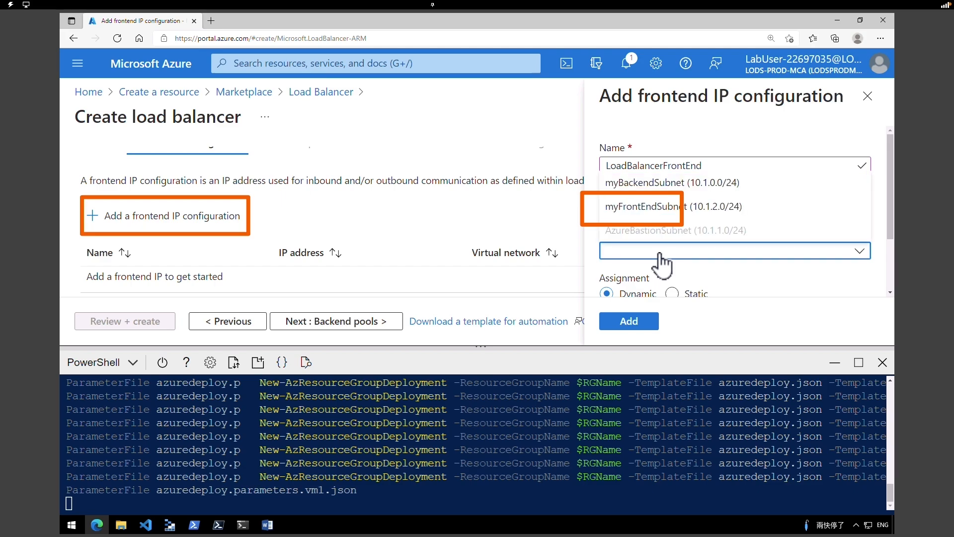
left_click(671, 206)
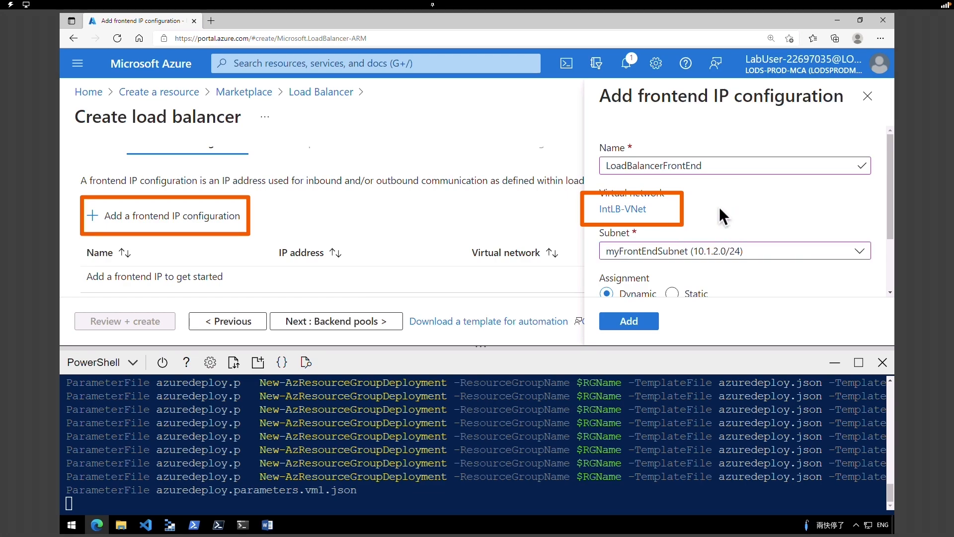
left_click_drag(891, 234, 891, 286)
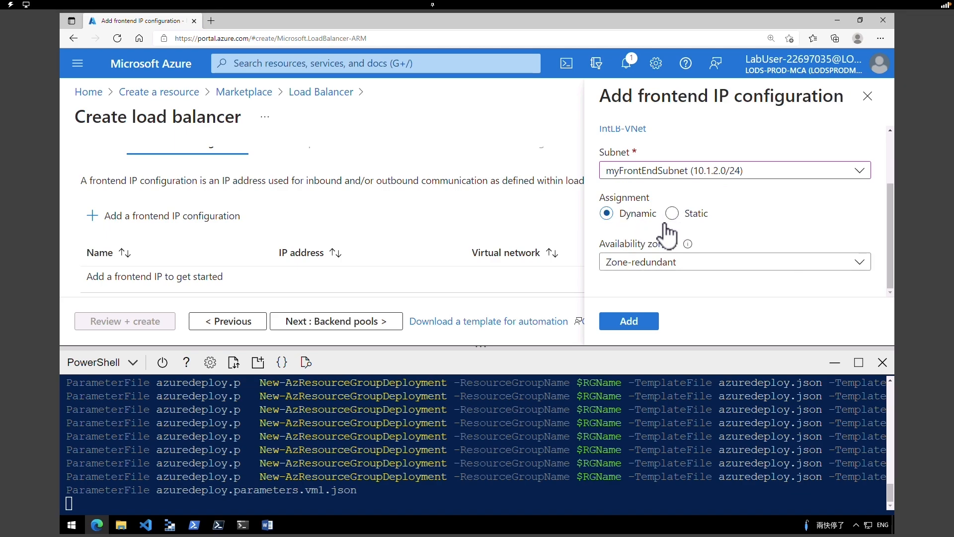
left_click(710, 268)
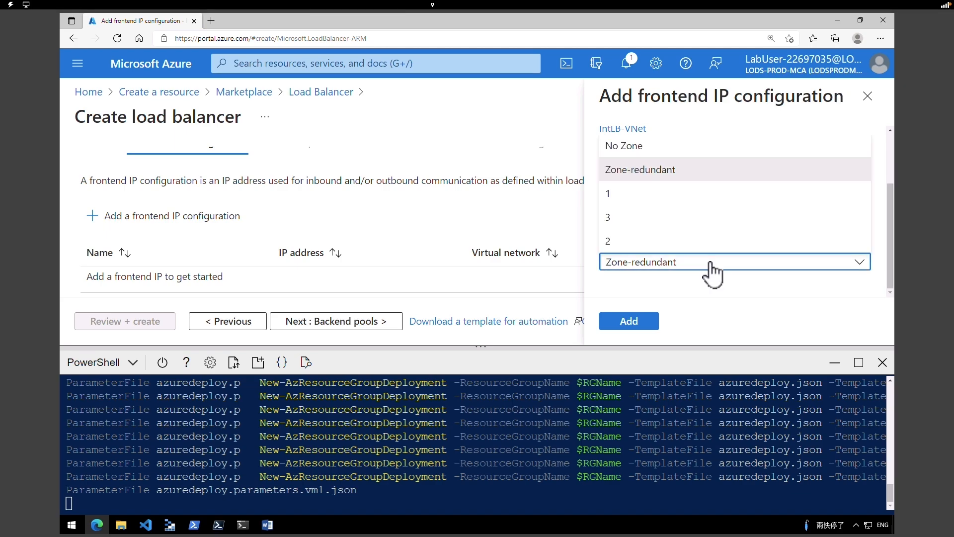
left_click(713, 265)
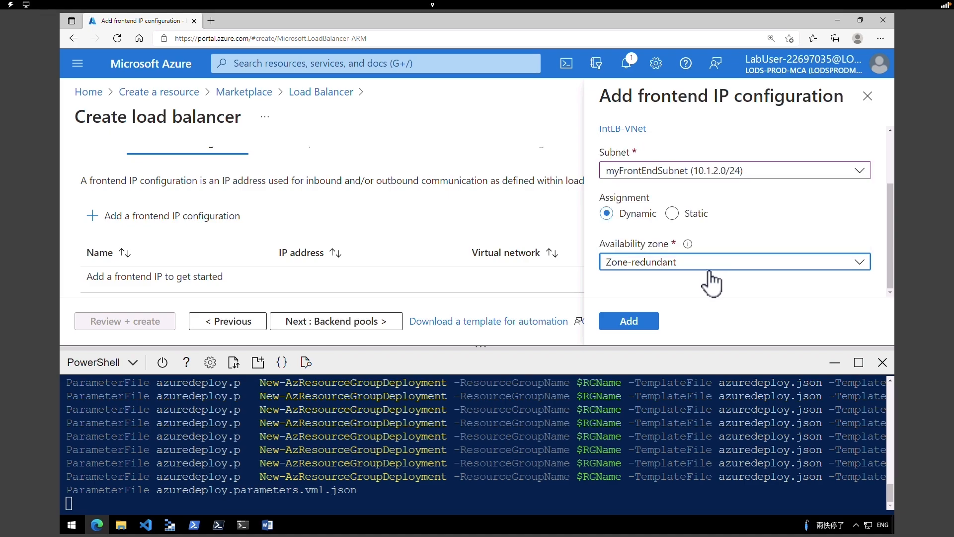
left_click(636, 323)
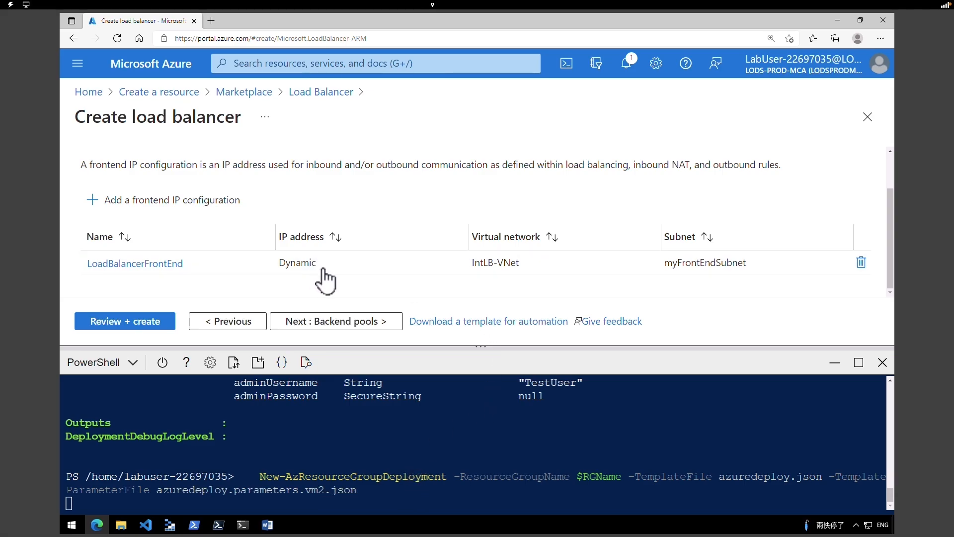
- Validate and create the internal load balancer, then return to the portal Home
left_click(131, 322)
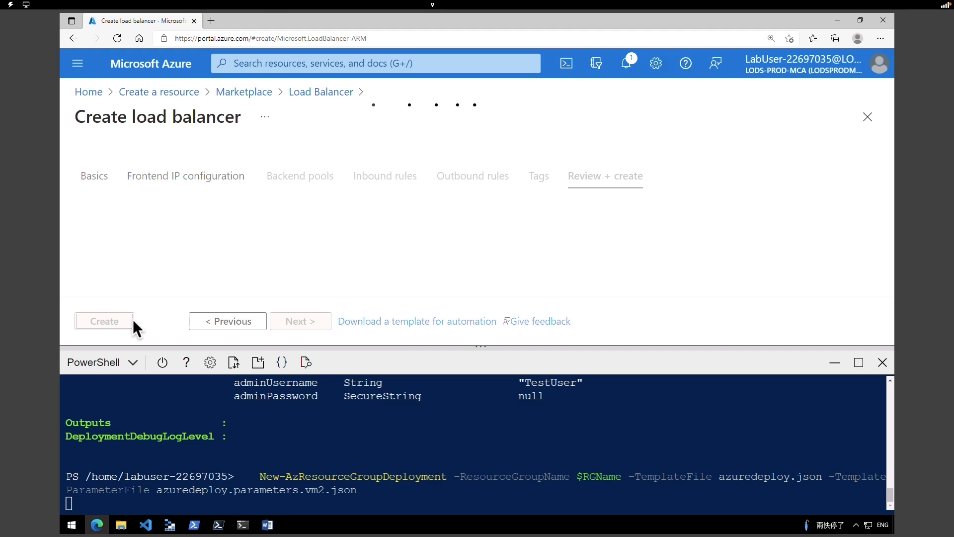
left_click(118, 323)
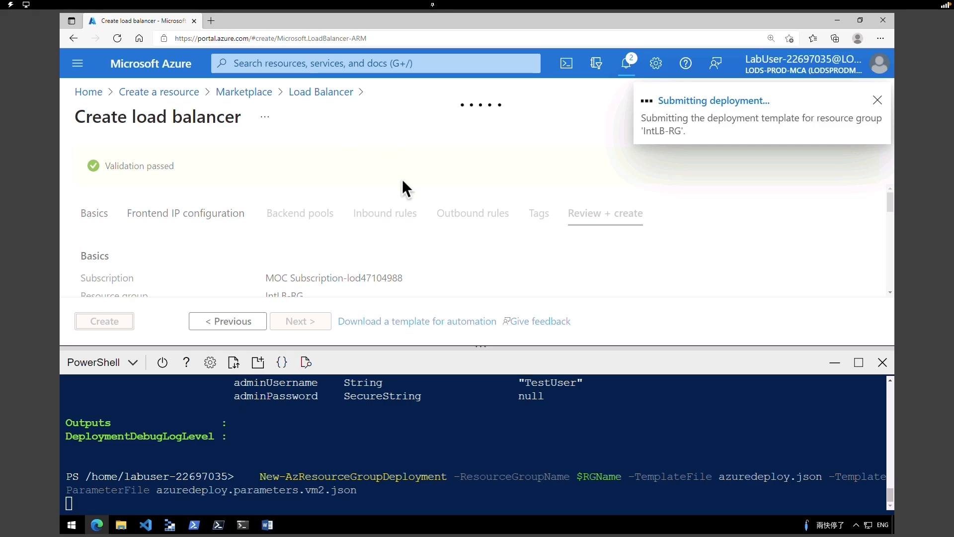
left_click(177, 71)
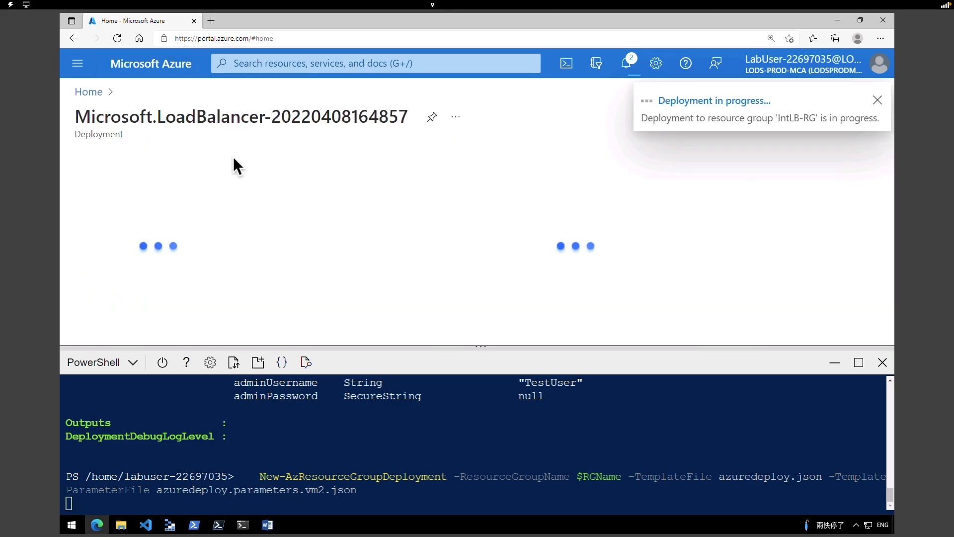
left_click(149, 63)
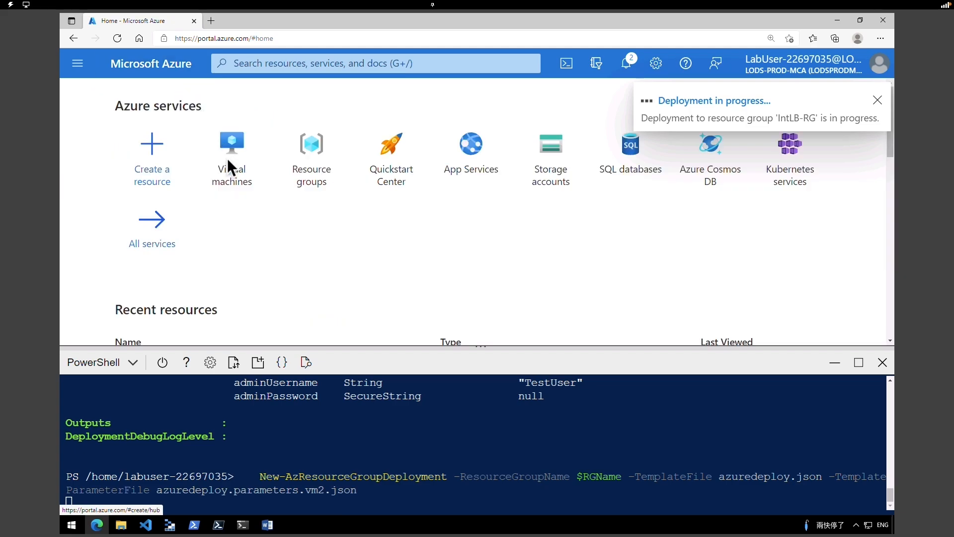
- Check in the Virtual machines list that myVM1 in IntLB-RG is running
left_click(229, 164)
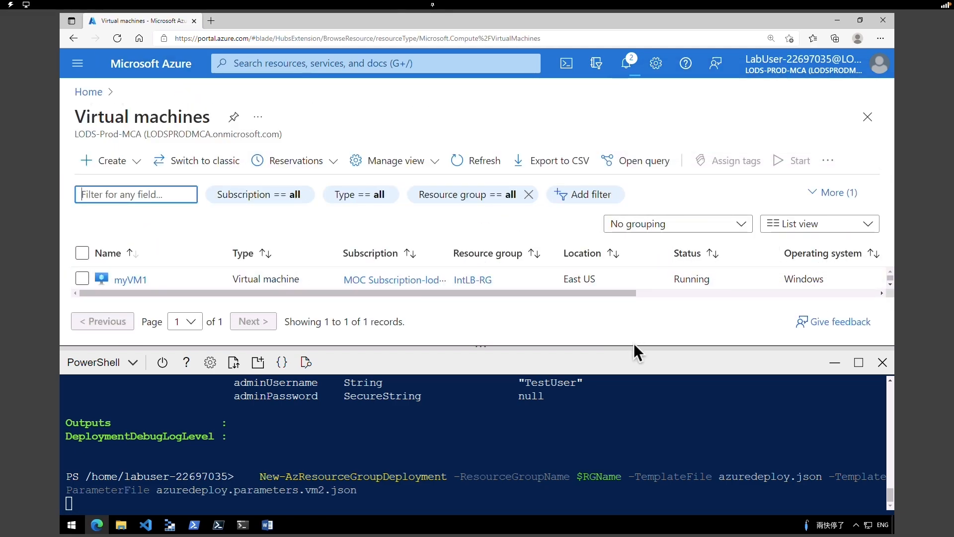
left_click_drag(635, 347, 634, 441)
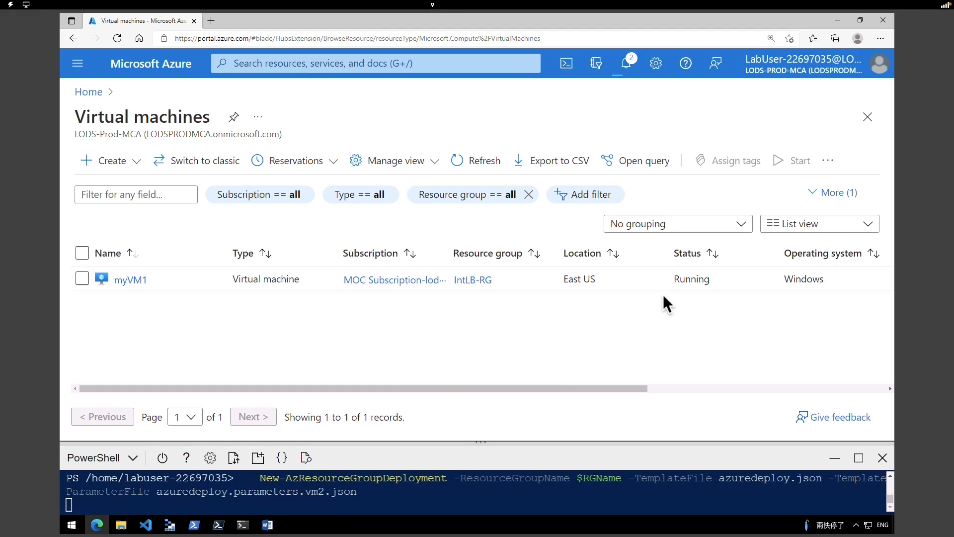
triple_click(672, 279)
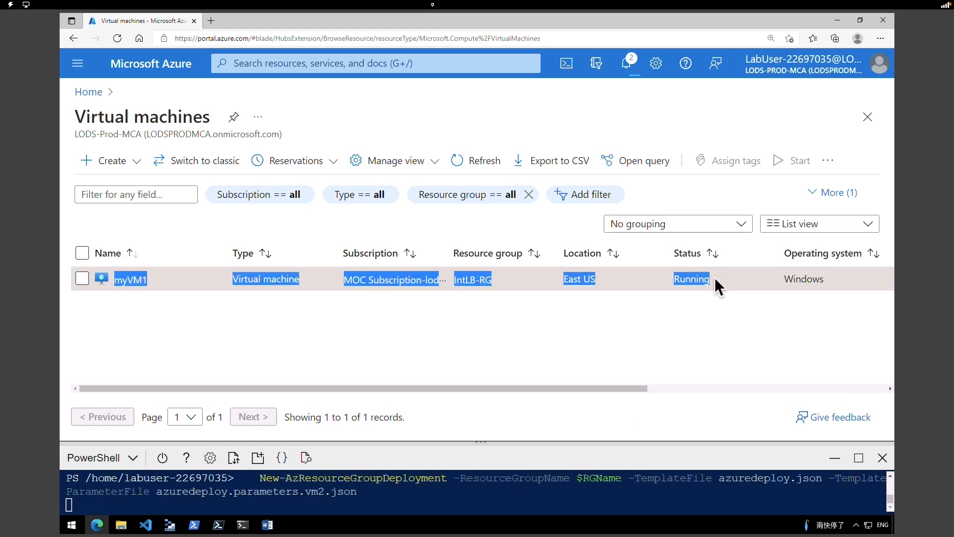
left_click(710, 292)
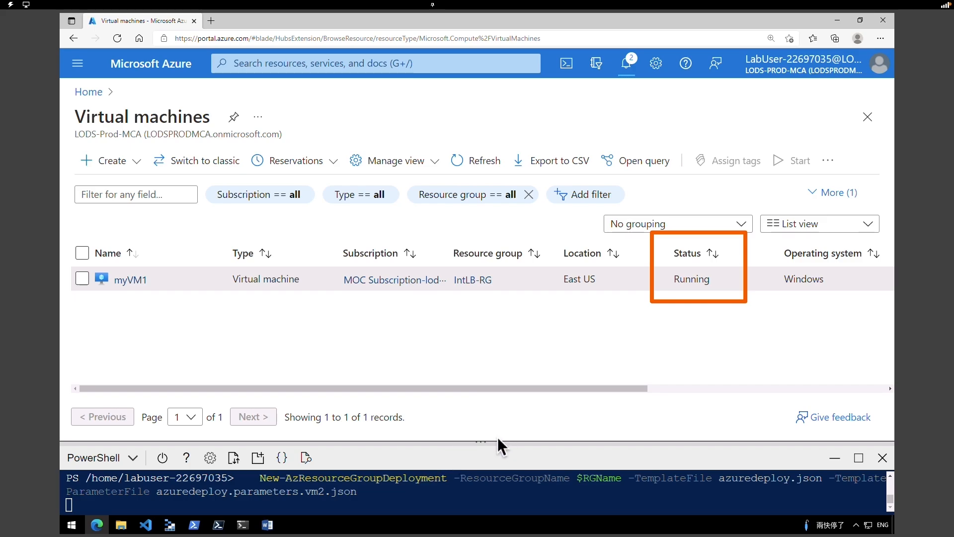
left_click_drag(485, 443, 507, 426)
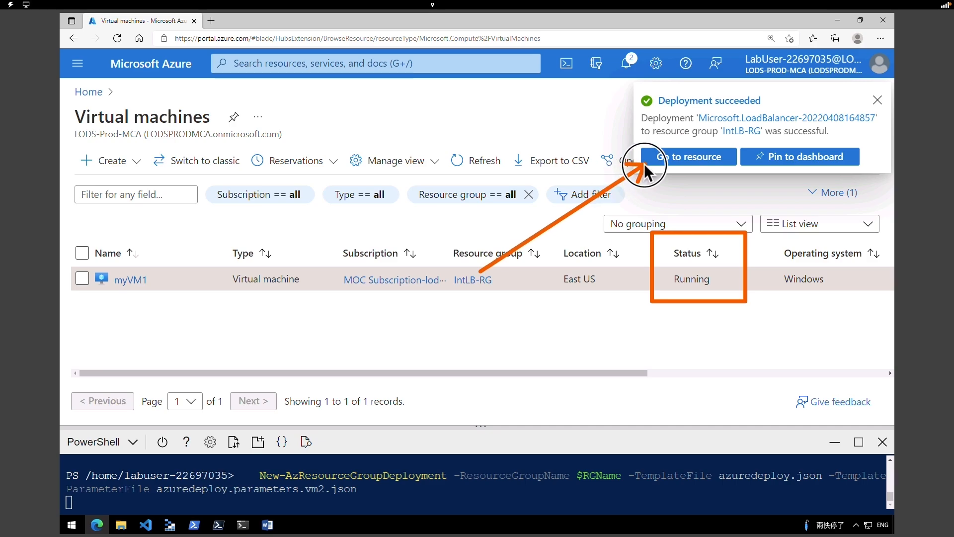
- Open myIntLoadBalancer, note frontend LoadBalancerFrontEnd at 10.1.2.4, then view its empty Backend pools
left_click(684, 168)
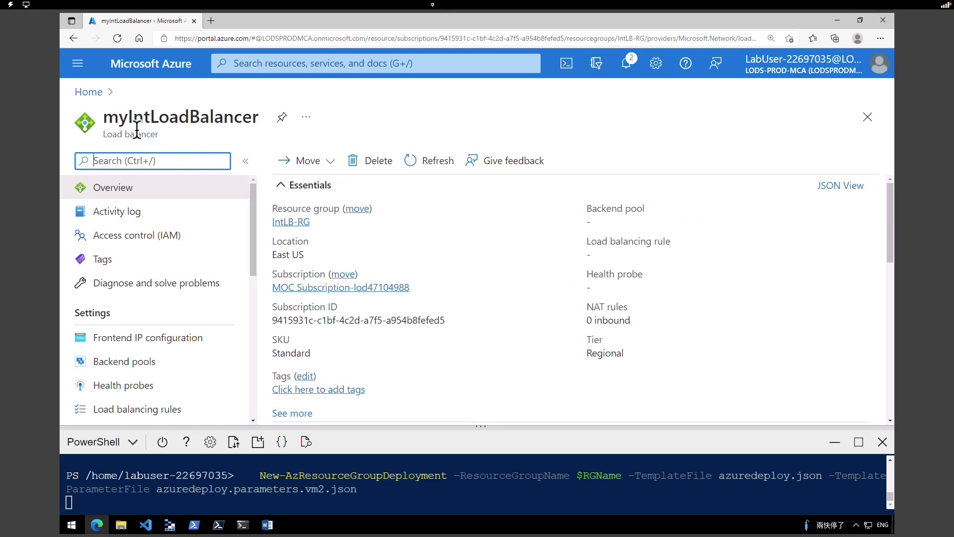
left_click_drag(120, 118, 189, 118)
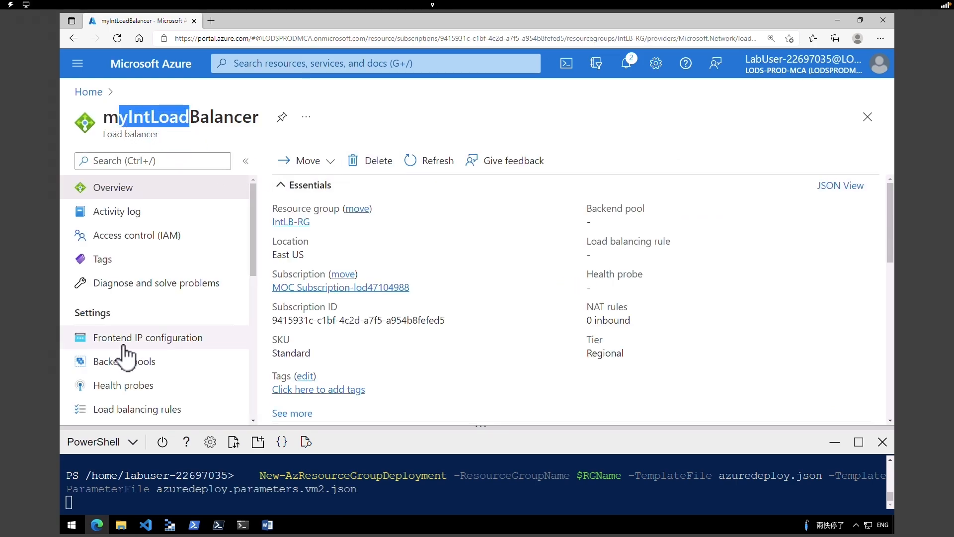
left_click(141, 343)
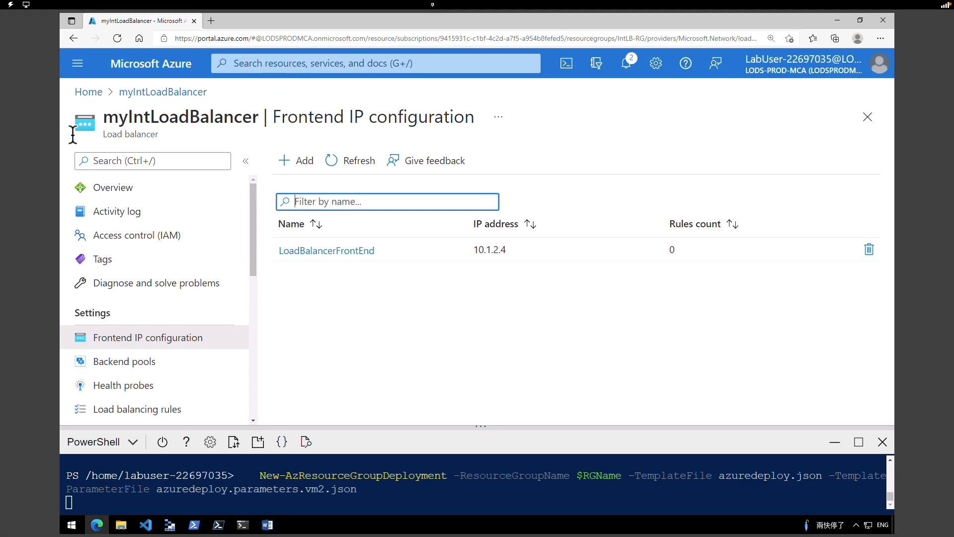
left_click_drag(112, 118, 258, 118)
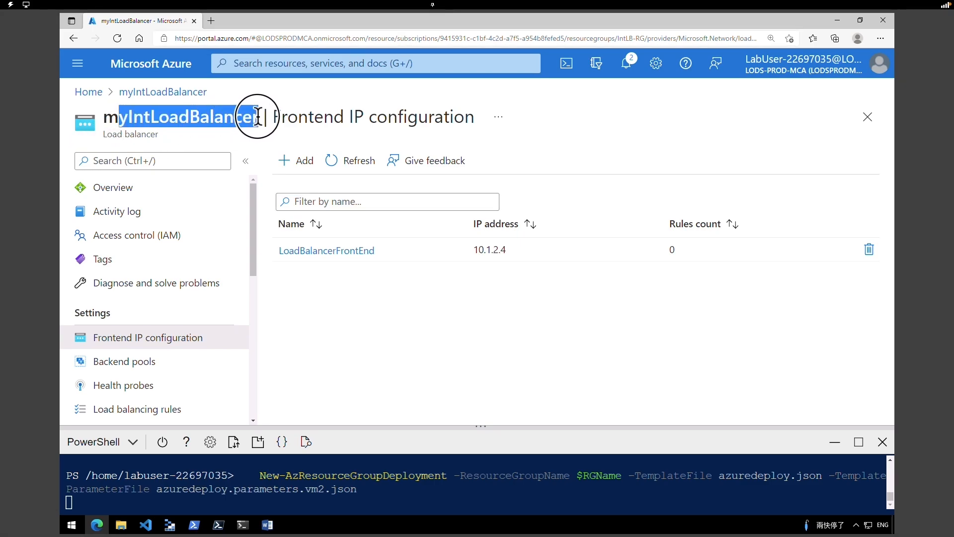
left_click_drag(74, 312, 123, 315)
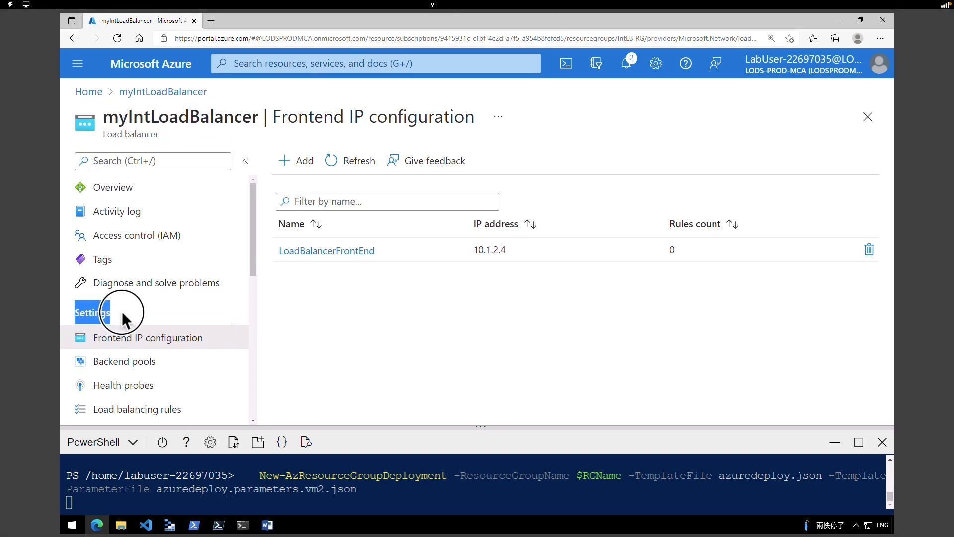
left_click(118, 368)
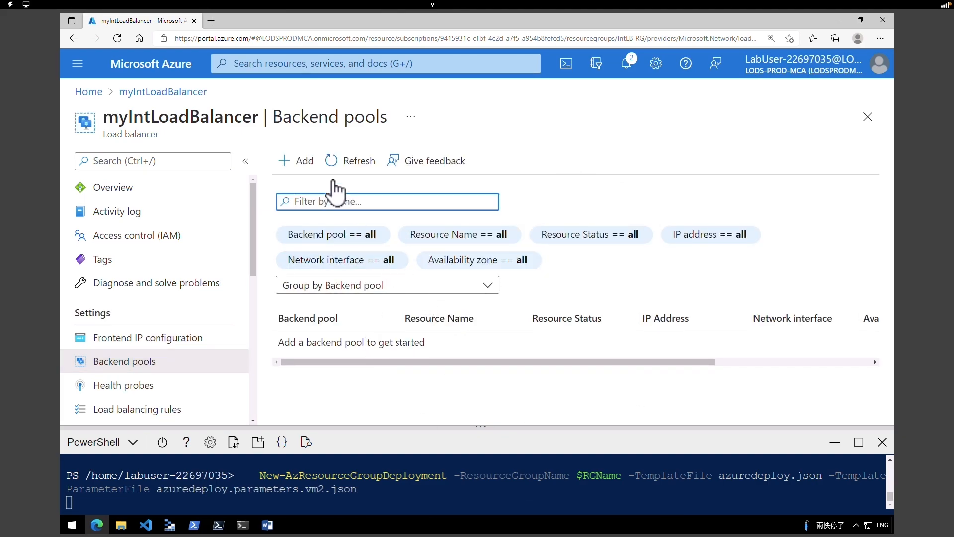
- Start backend pool myBackendPool, read the myVM2 deployment output, and close the VM picker empty
left_click(307, 168)
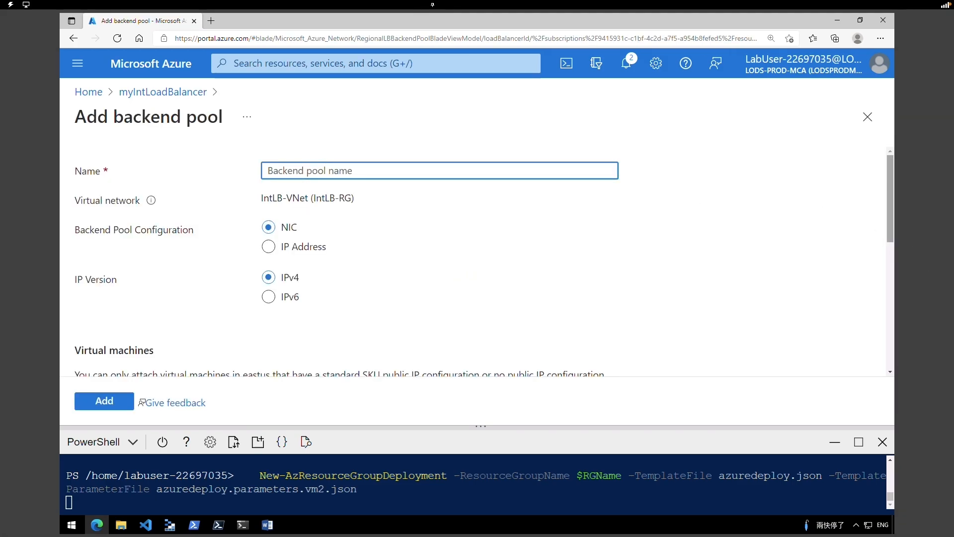
type("myBackendPool")
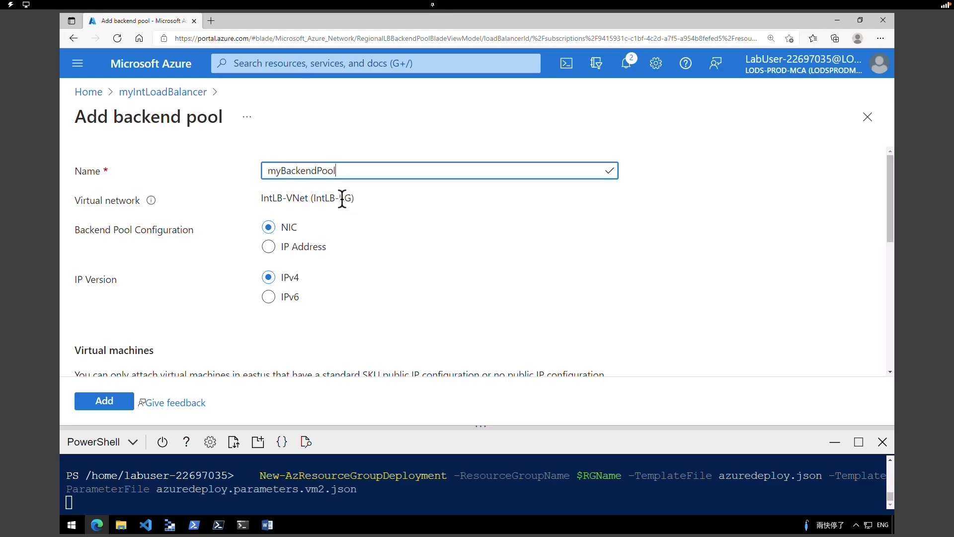
left_click_drag(889, 224, 891, 284)
left_click(102, 260)
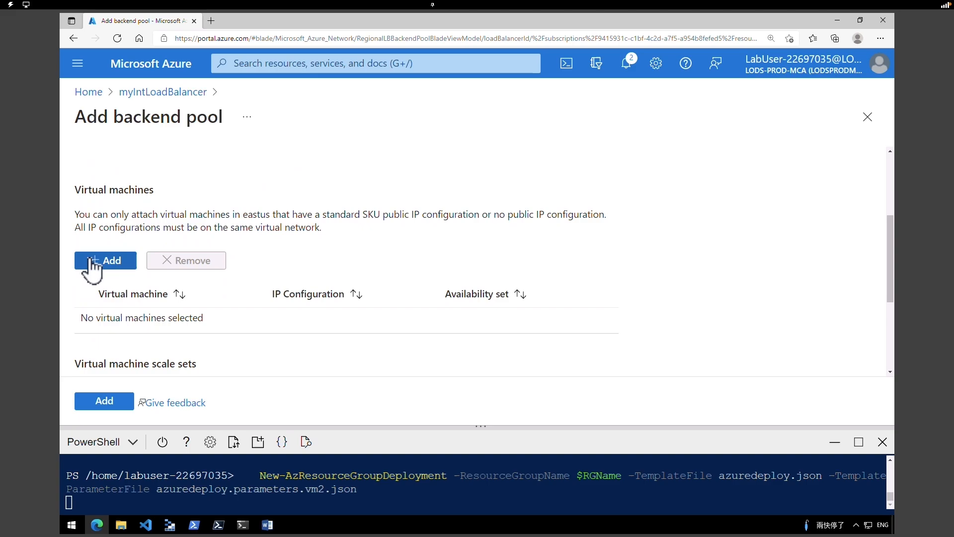
left_click(116, 260)
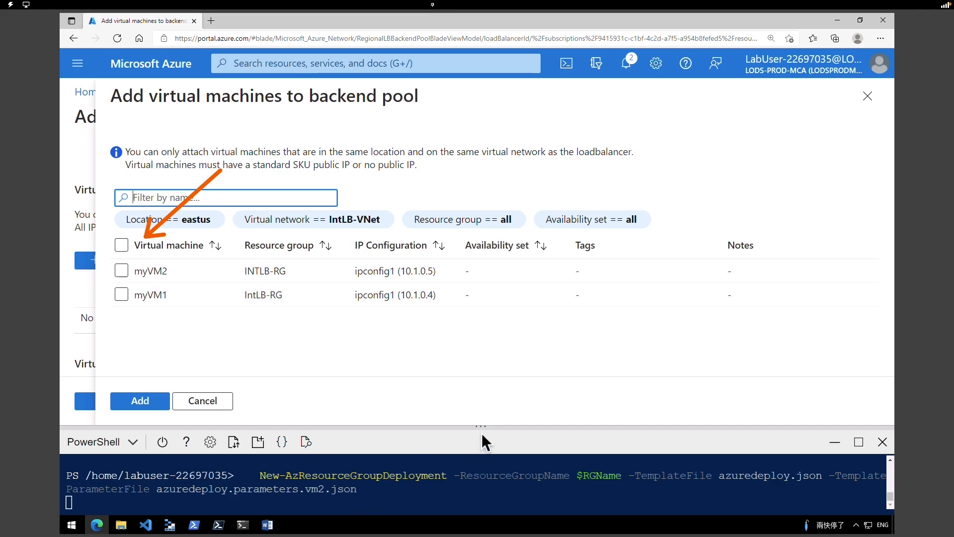
left_click_drag(483, 421, 469, 291)
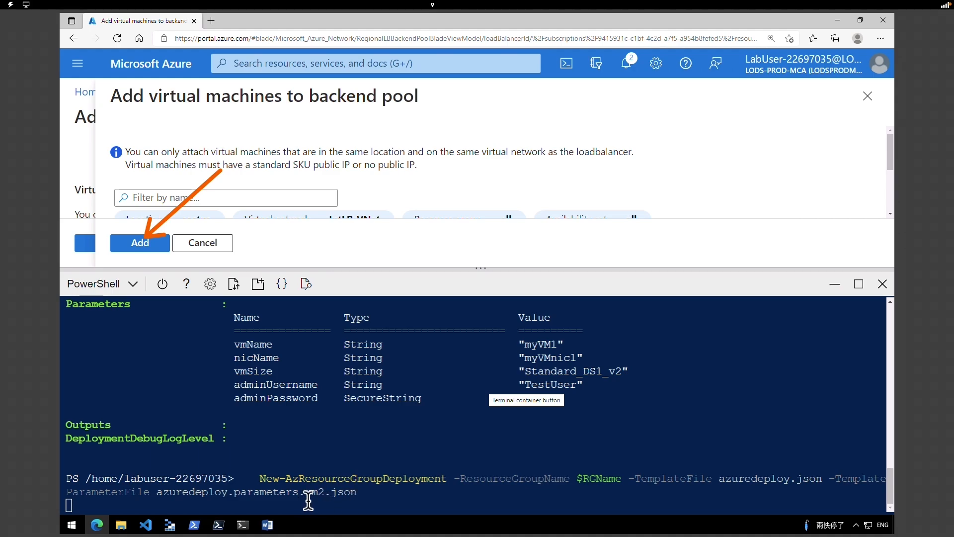
left_click_drag(357, 493, 279, 493)
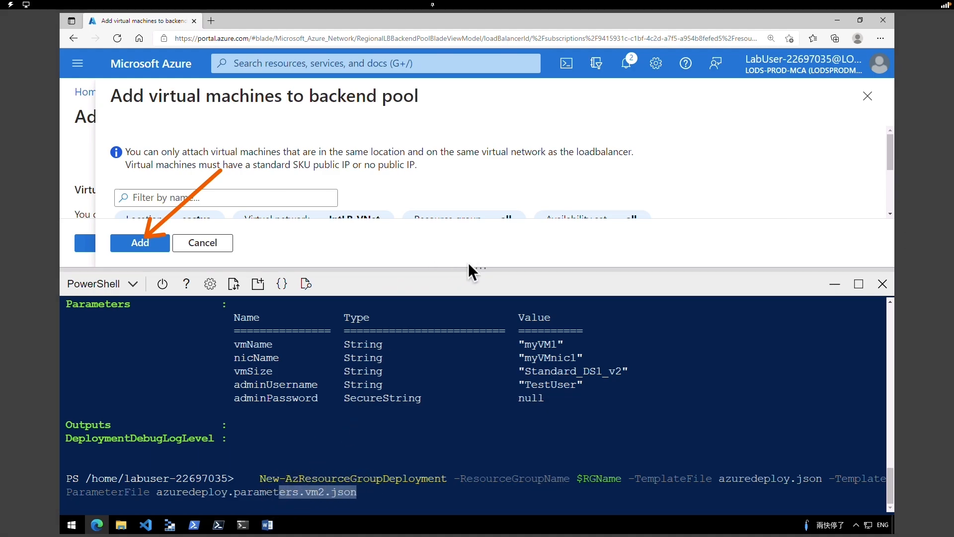
left_click_drag(468, 267, 466, 420)
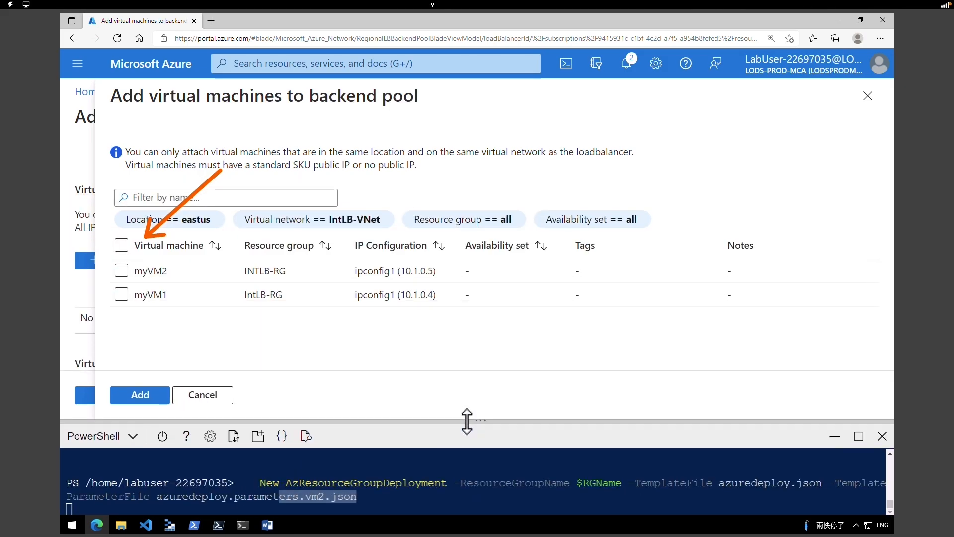
left_click(869, 97)
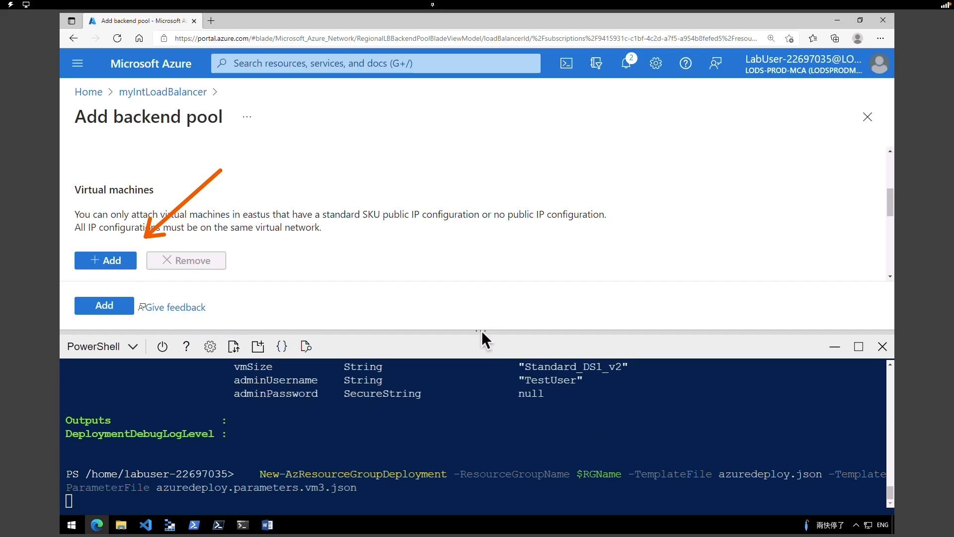
left_click_drag(482, 328, 484, 291)
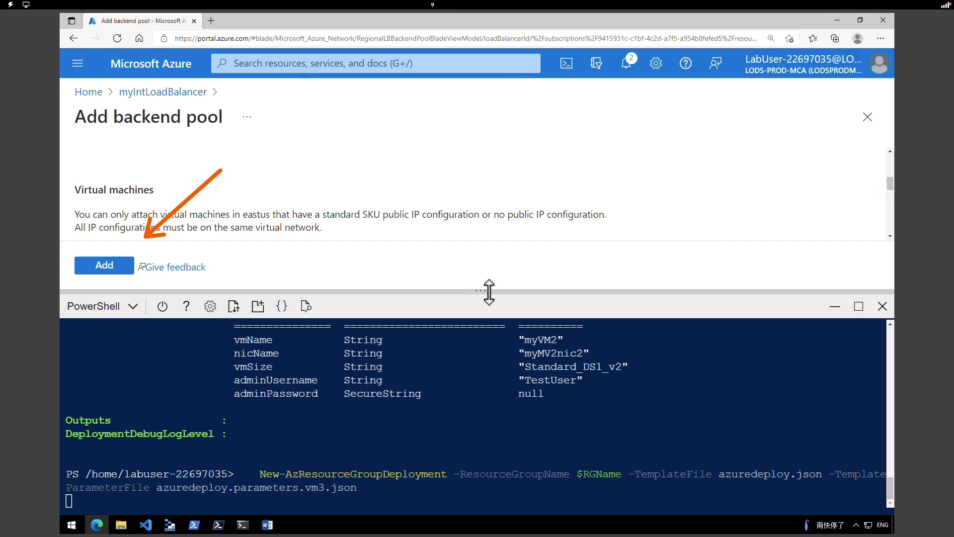
left_click_drag(486, 291, 484, 301)
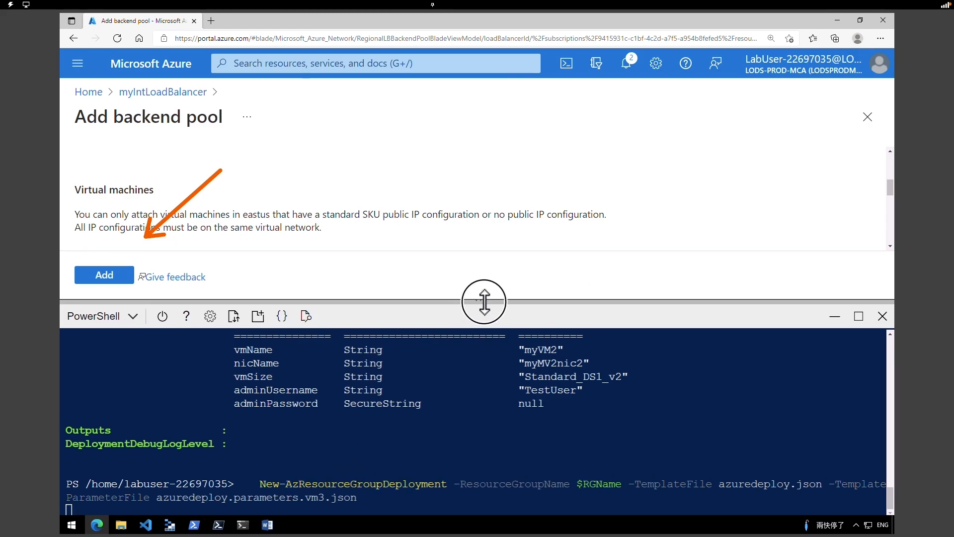
- In a new tab, refresh Virtual machines to see myVM3 running, then return to the pool form
left_click(211, 20)
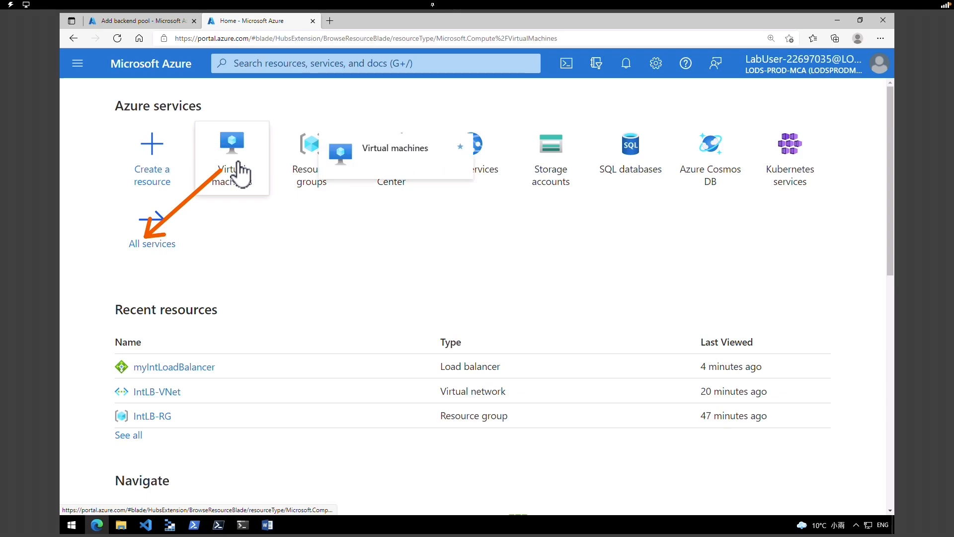
left_click(237, 174)
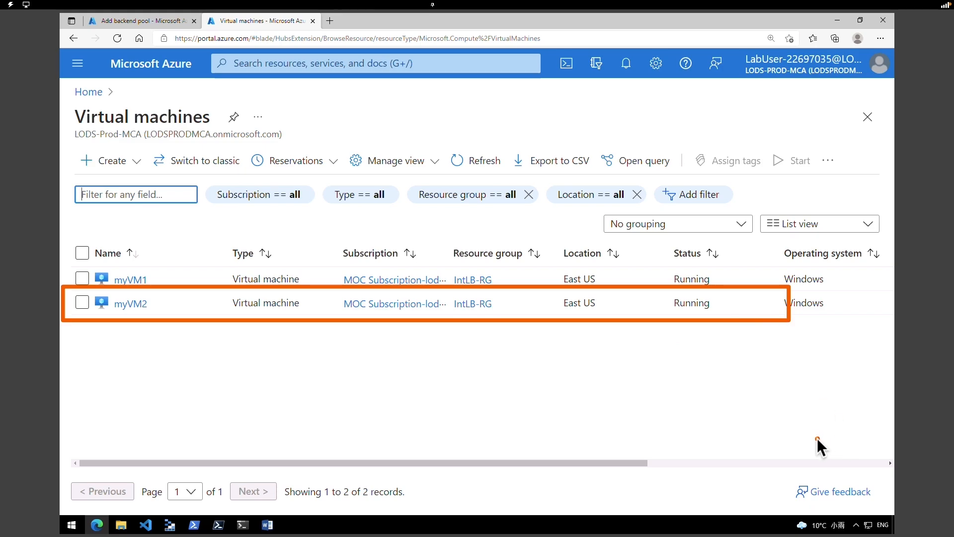
left_click_drag(742, 379, 701, 322)
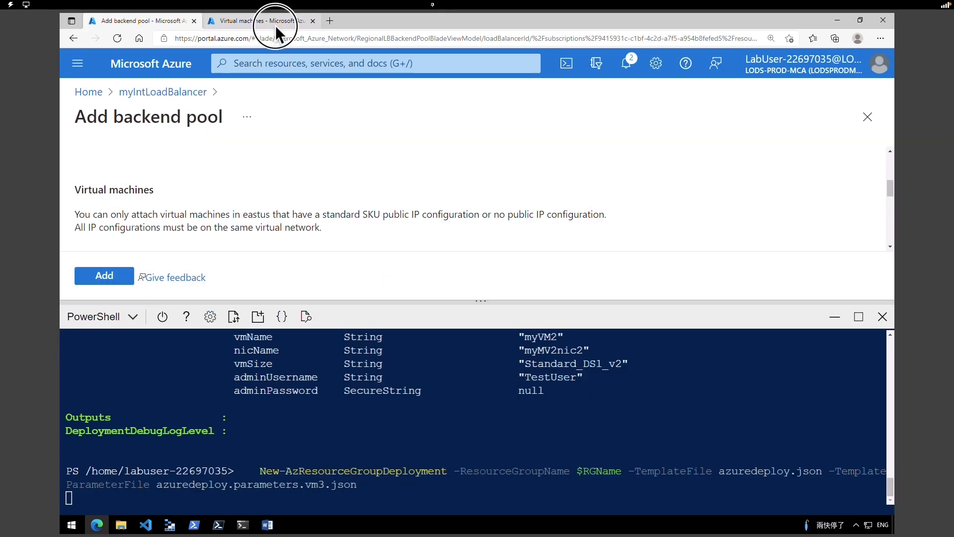
left_click(275, 26)
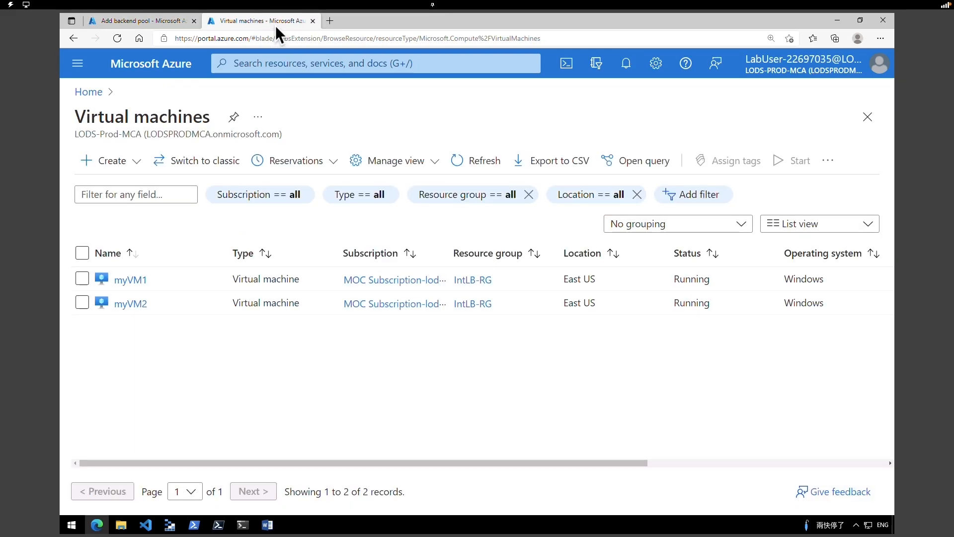
left_click(468, 167)
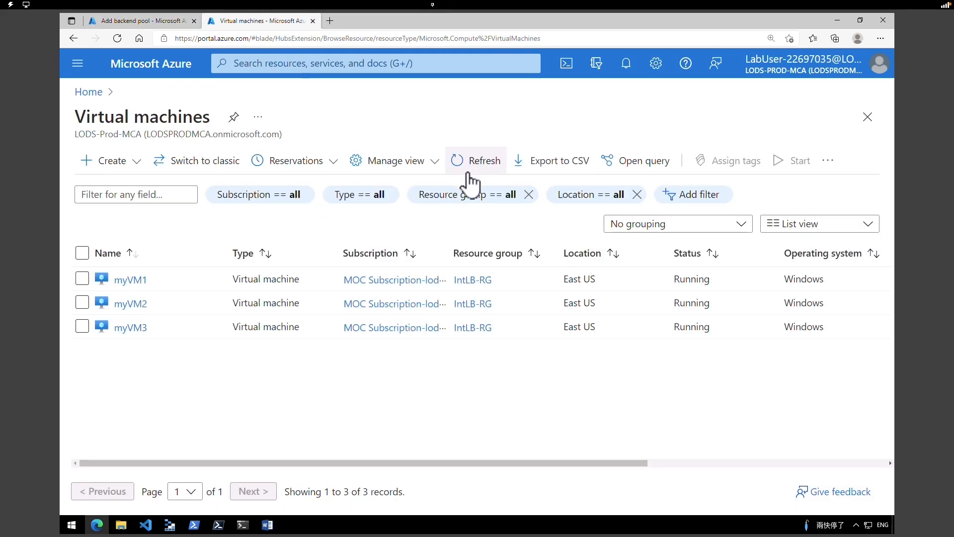
left_click_drag(720, 328, 679, 327)
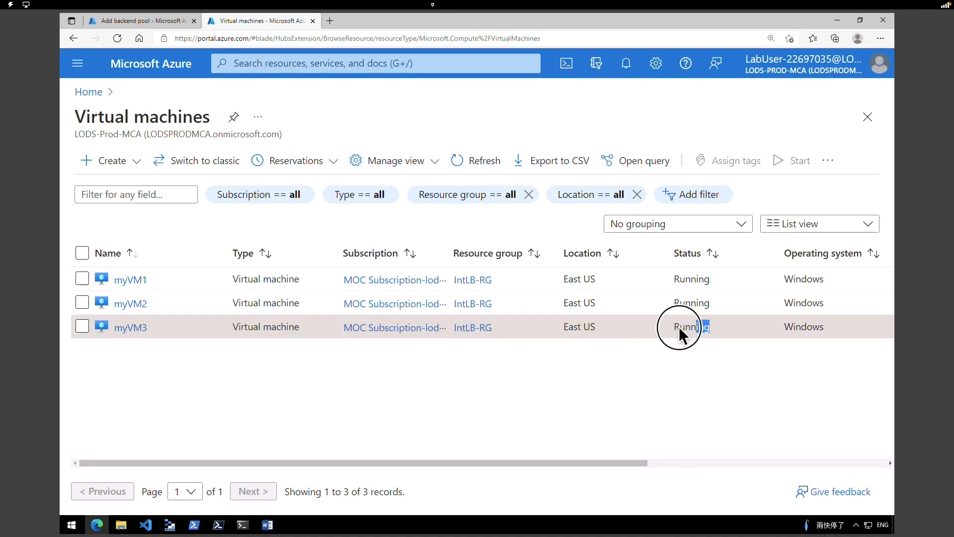
left_click(160, 21)
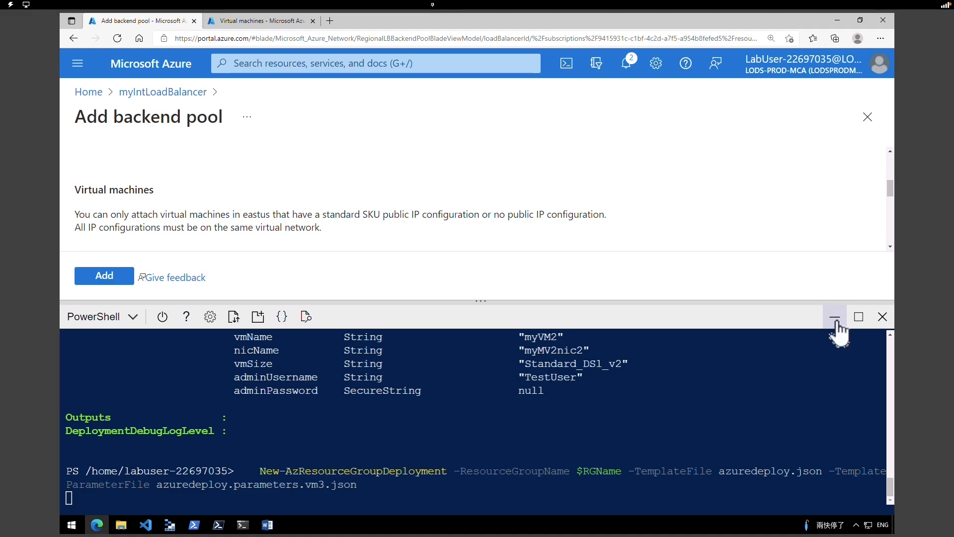
- Hide Cloud Shell, close the VM picker again, and discard the Add backend pool form
left_click(835, 316)
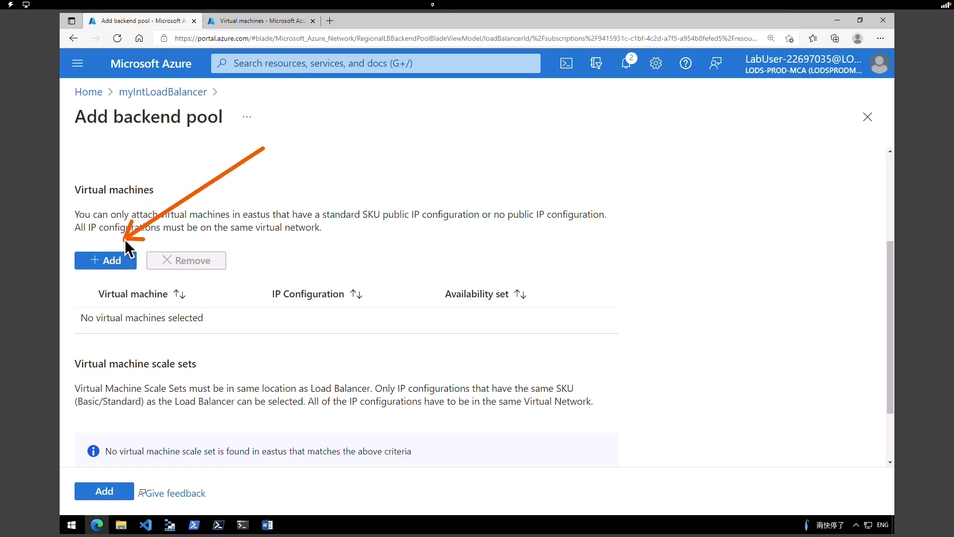
left_click(120, 264)
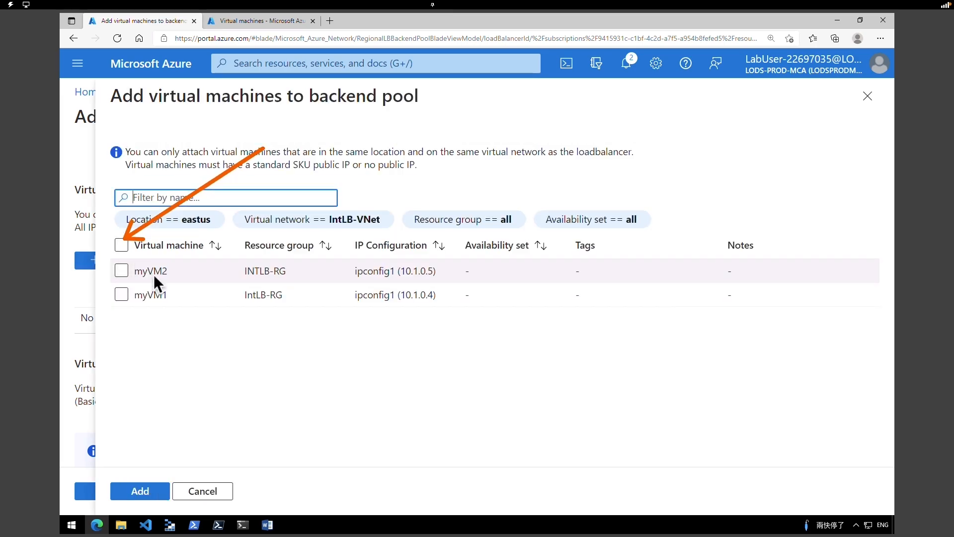
left_click(867, 101)
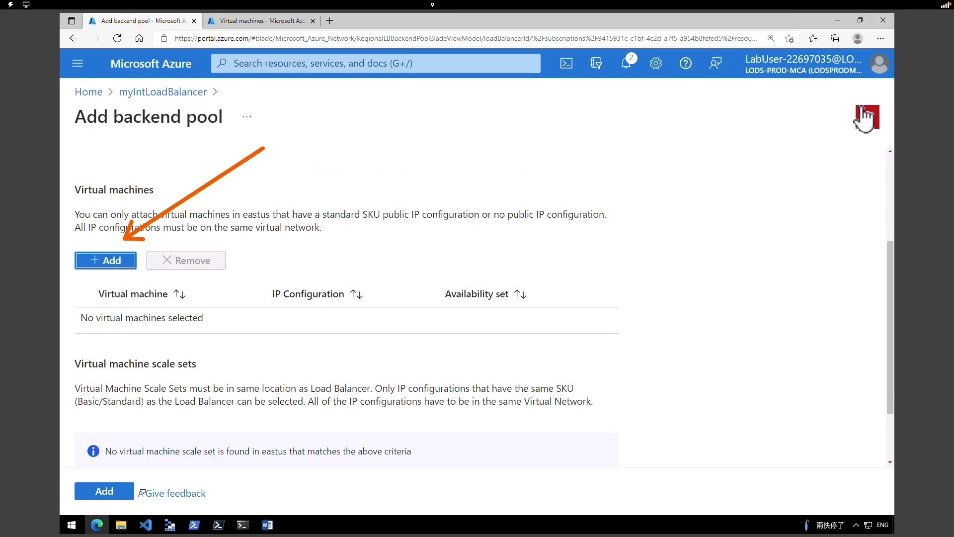
scroll(487, 258, "up", 4)
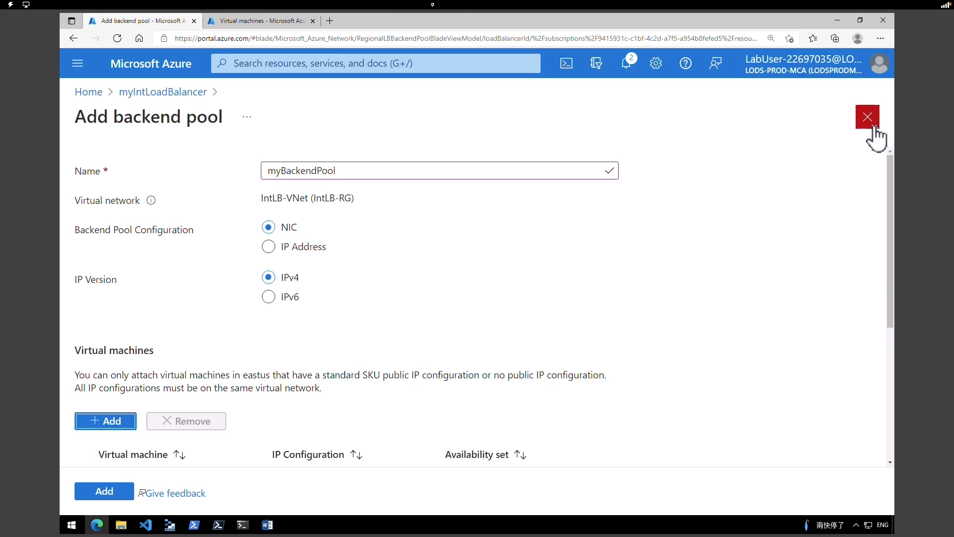
left_click(875, 129)
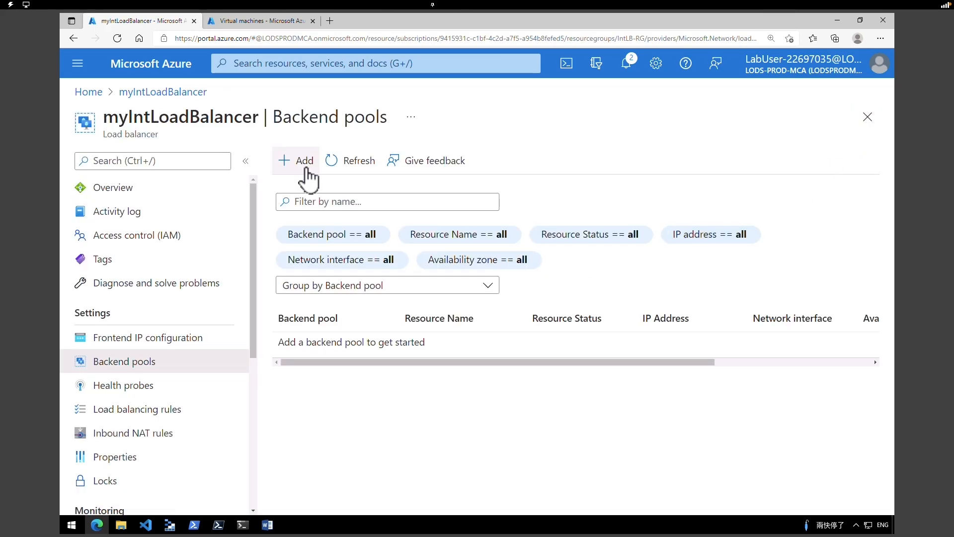
- Create myBackendPool containing myVM1, myVM2 and myVM3, then dismiss the success notification
left_click(306, 166)
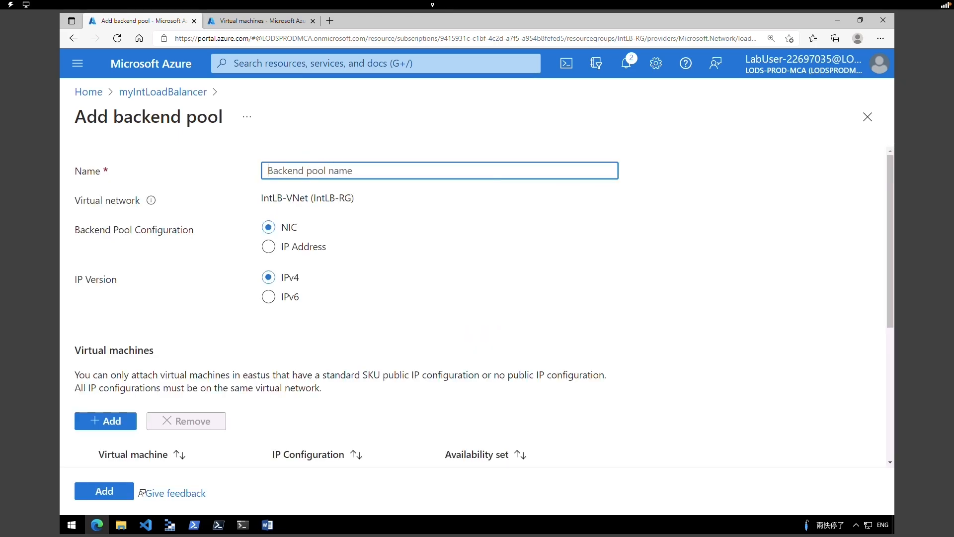
type("myBackendPoo")
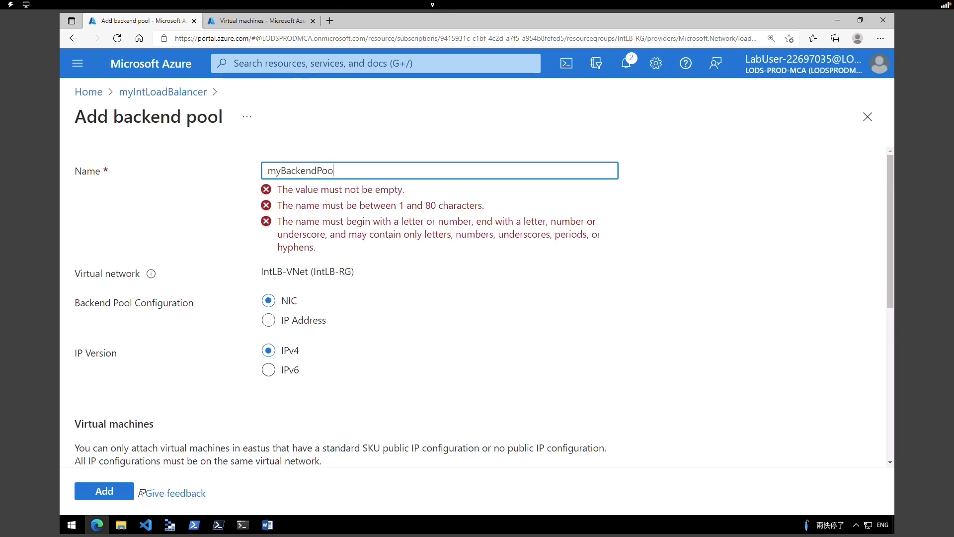
type("l")
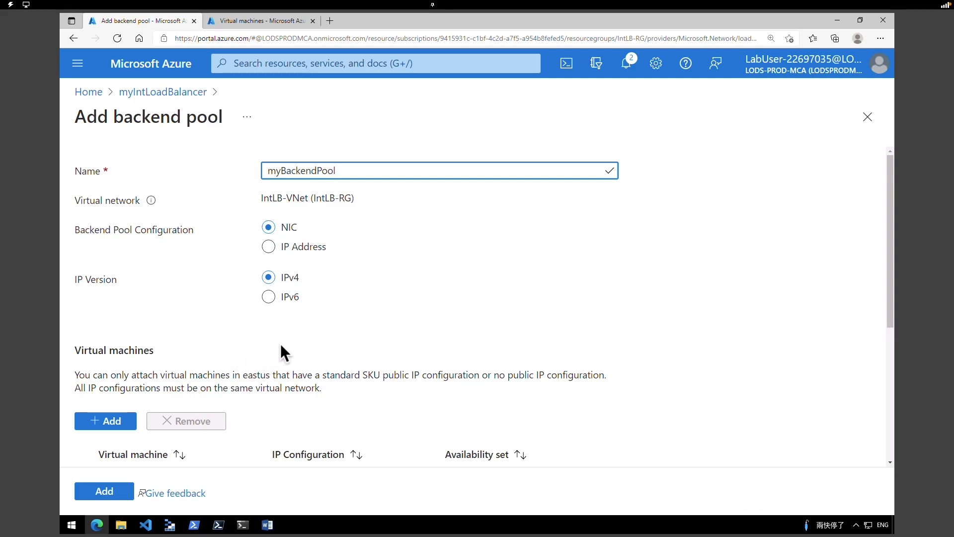
left_click(113, 425)
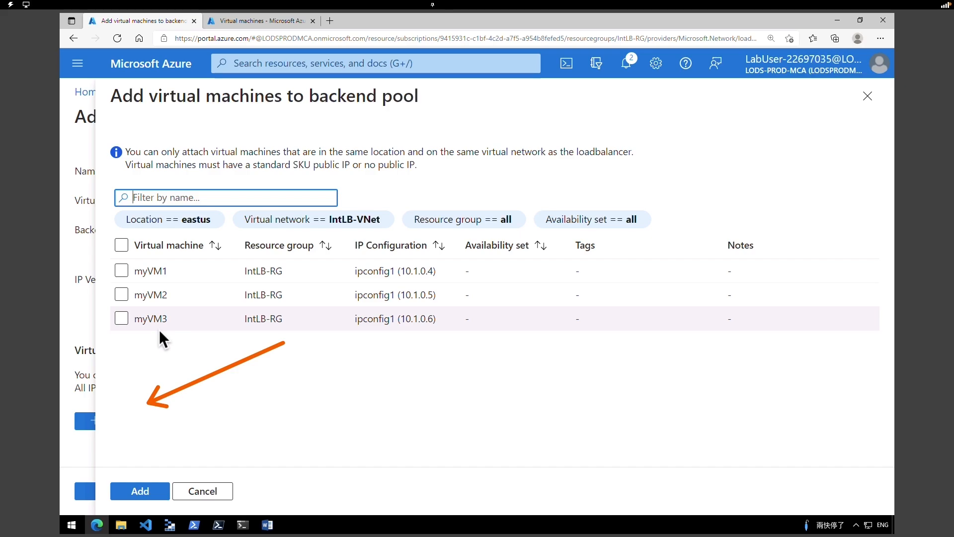
left_click(121, 271)
left_click(121, 295)
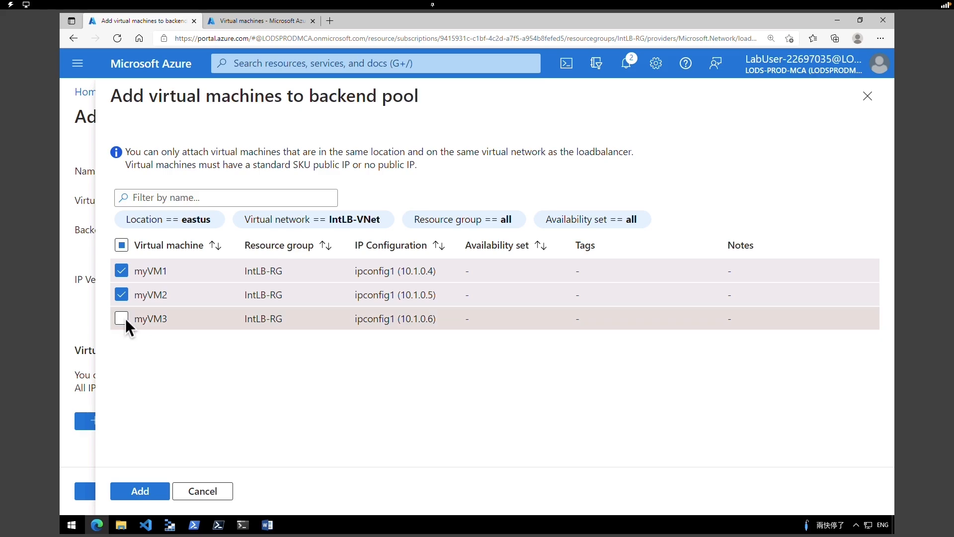
left_click(122, 319)
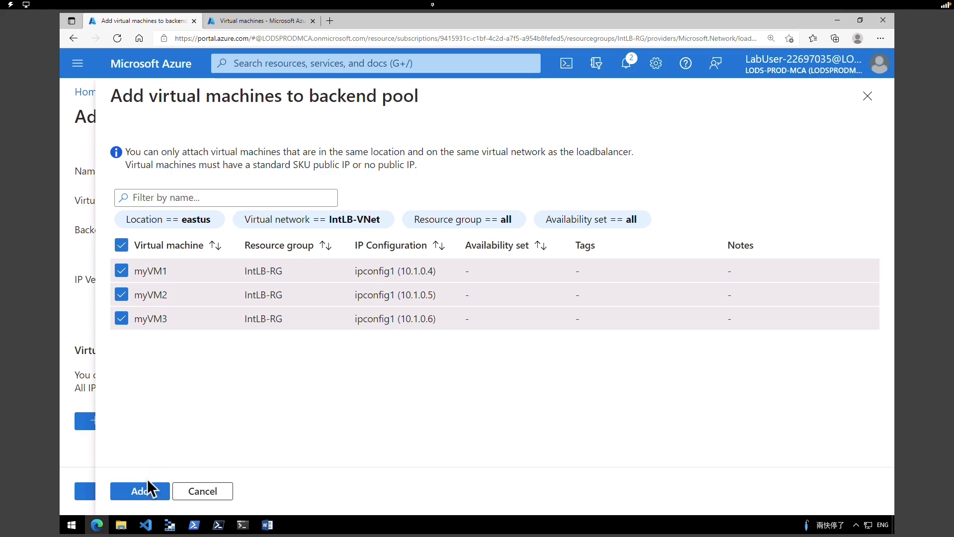
left_click(145, 491)
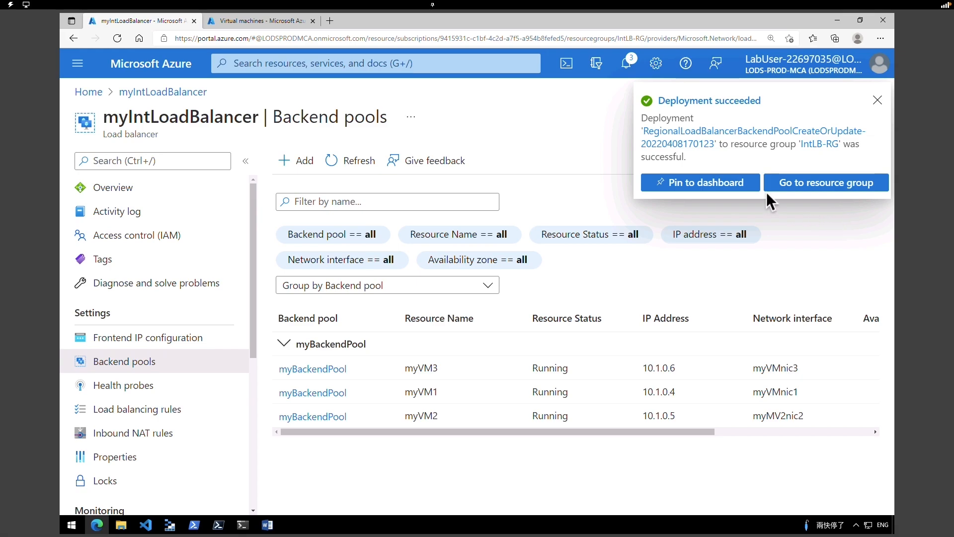
left_click(877, 101)
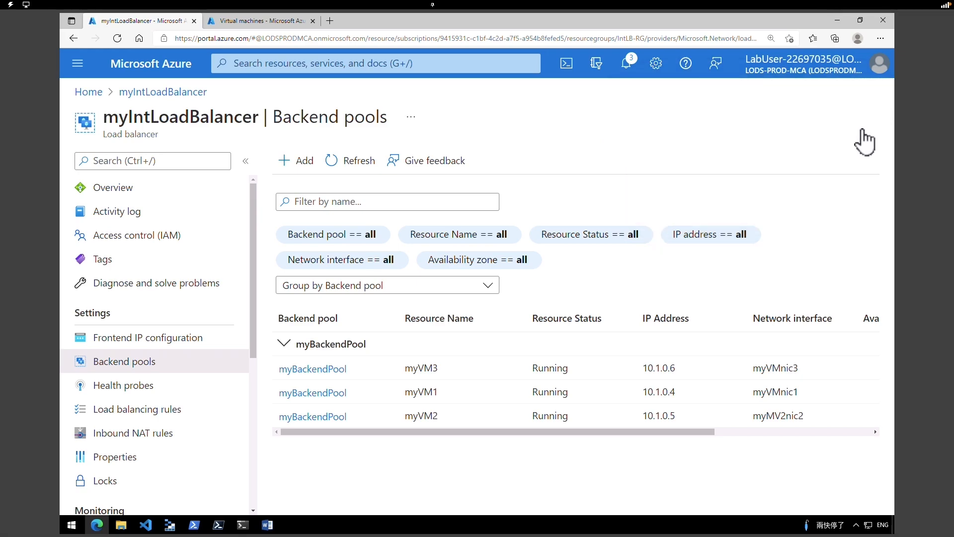
left_click_drag(574, 432, 539, 449)
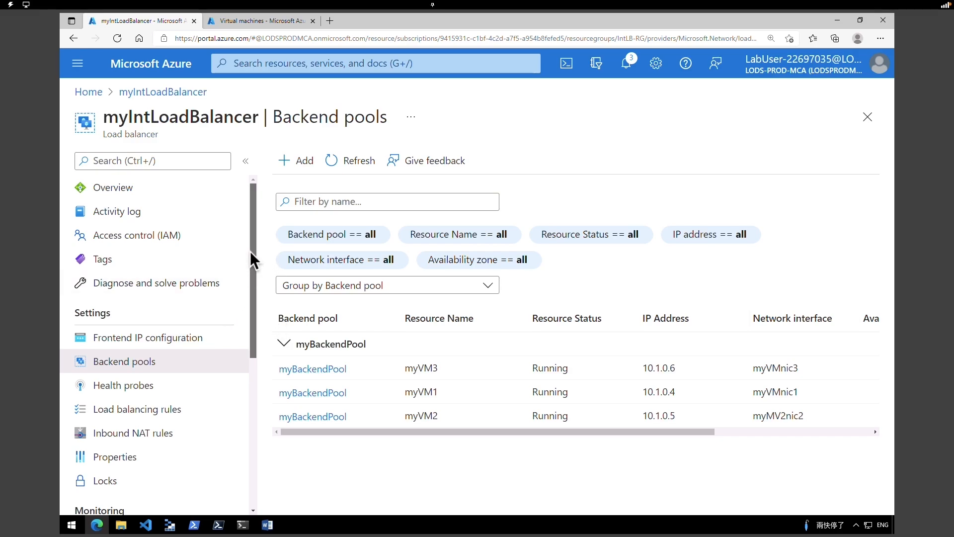
left_click_drag(110, 313, 81, 313)
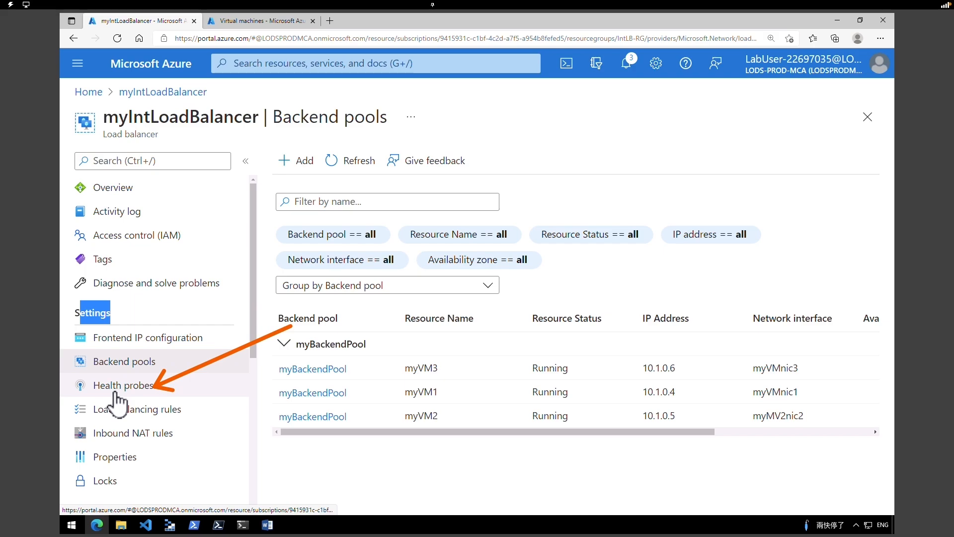
- Start health probe myHealthProbe using HTTP on port 80 with path /
left_click(114, 393)
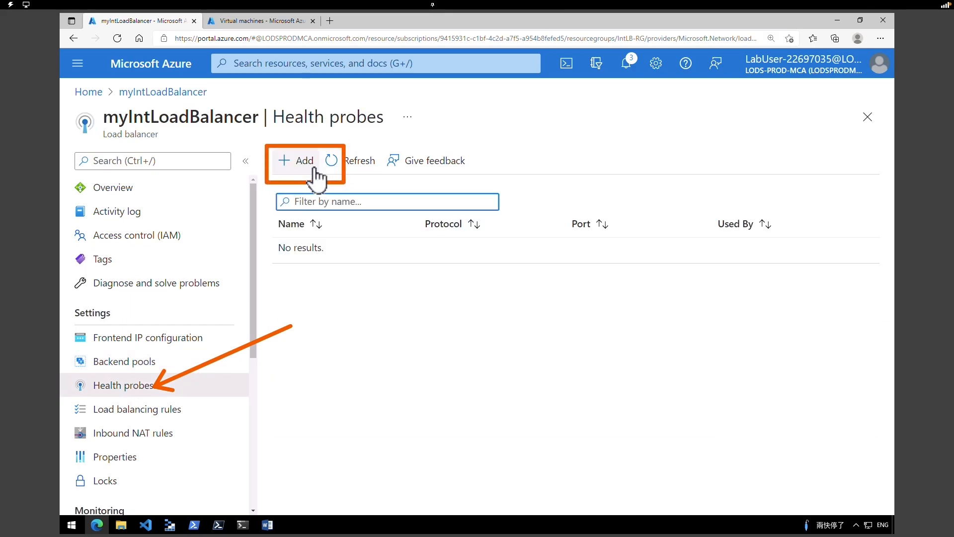
left_click(302, 160)
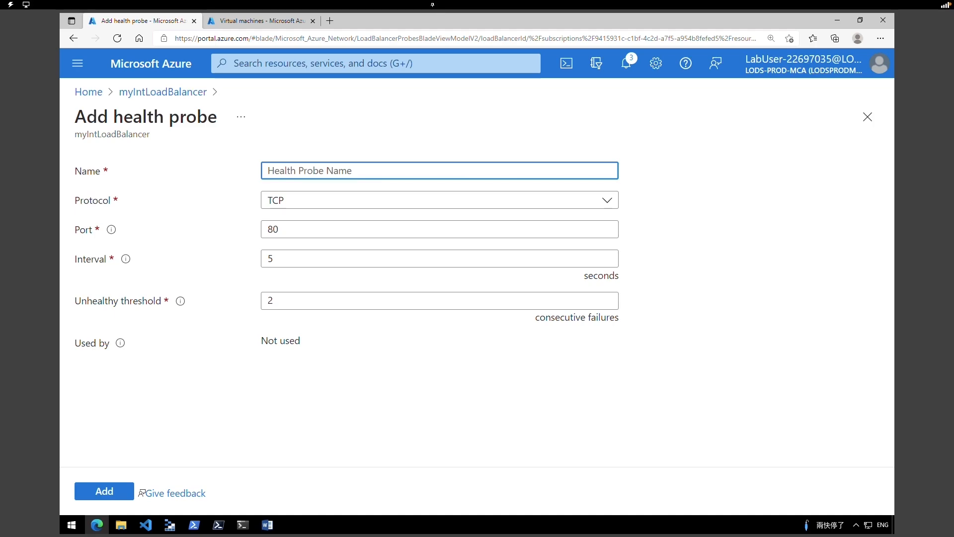
type("myHealthProbe")
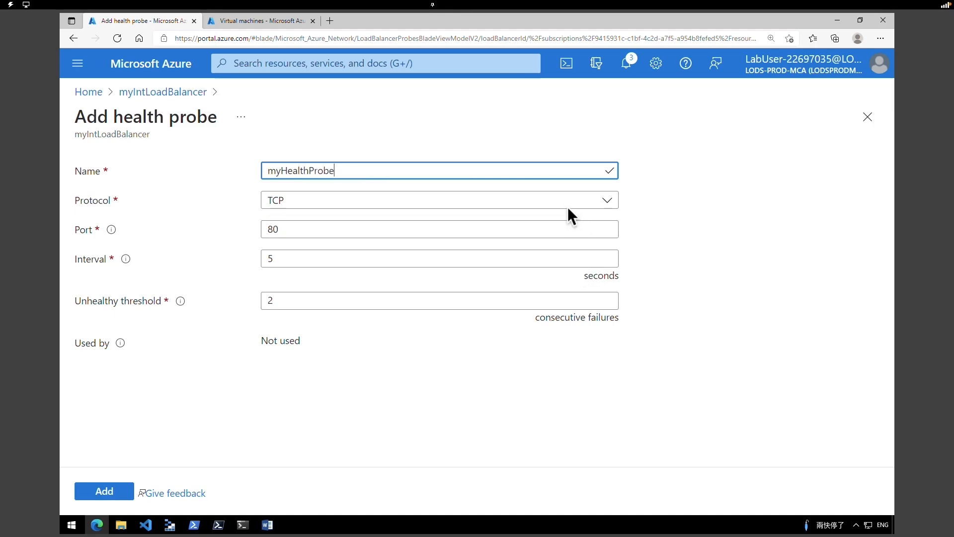
left_click(567, 206)
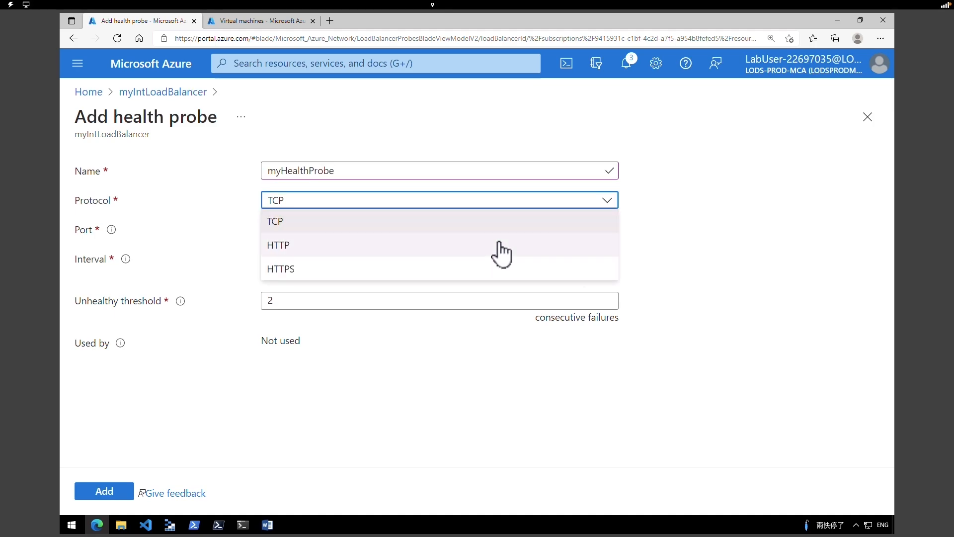
left_click(500, 248)
double_click(266, 229)
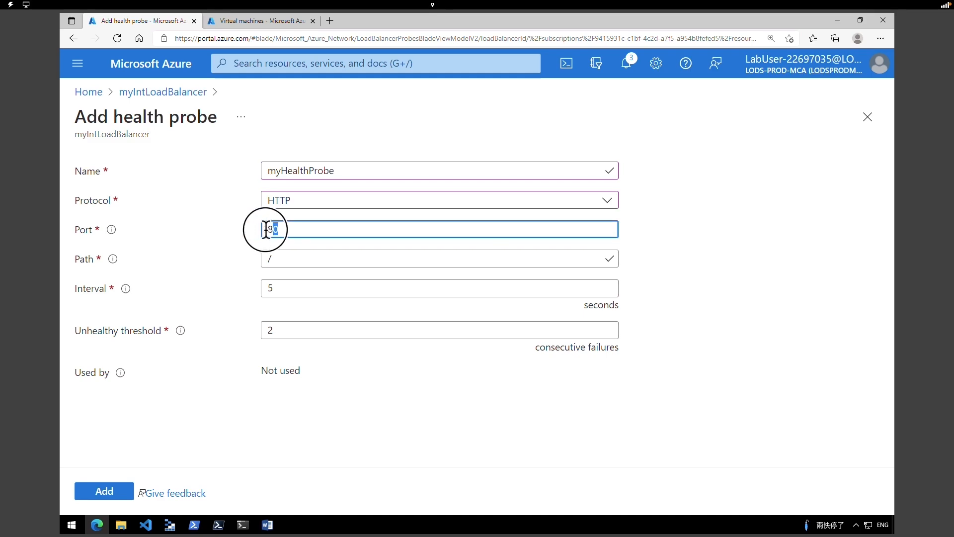
double_click(283, 258)
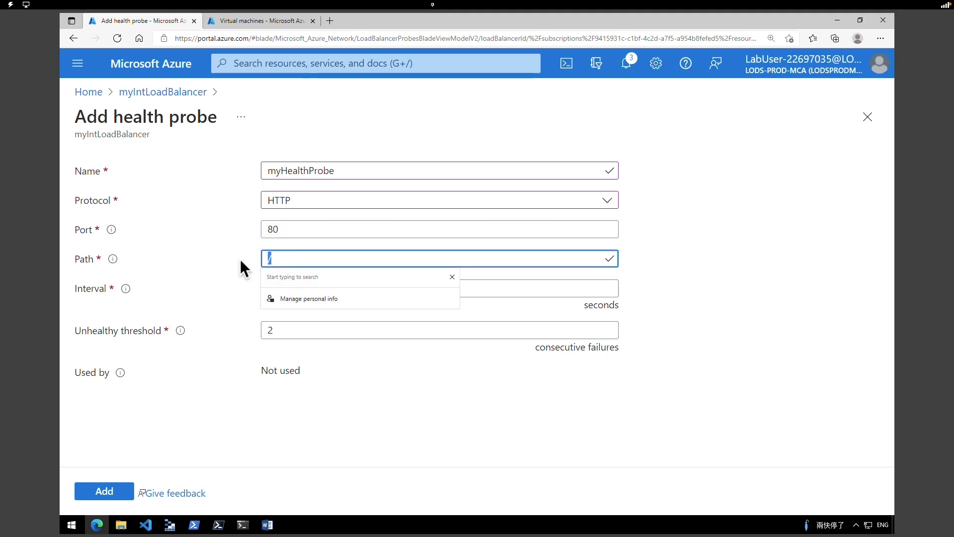
left_click(716, 253)
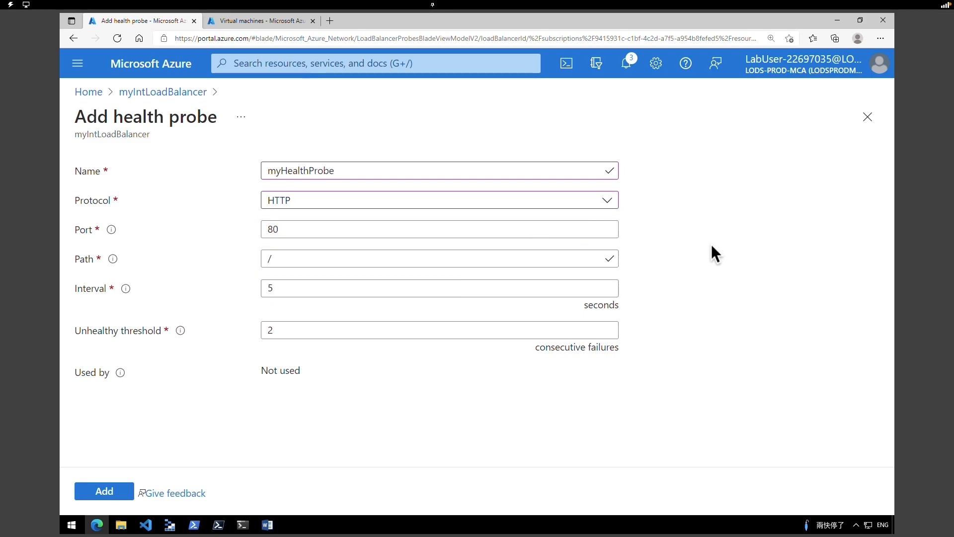
- Set the probe interval to 15 seconds, create the probe, and return to the overview
left_click(522, 288)
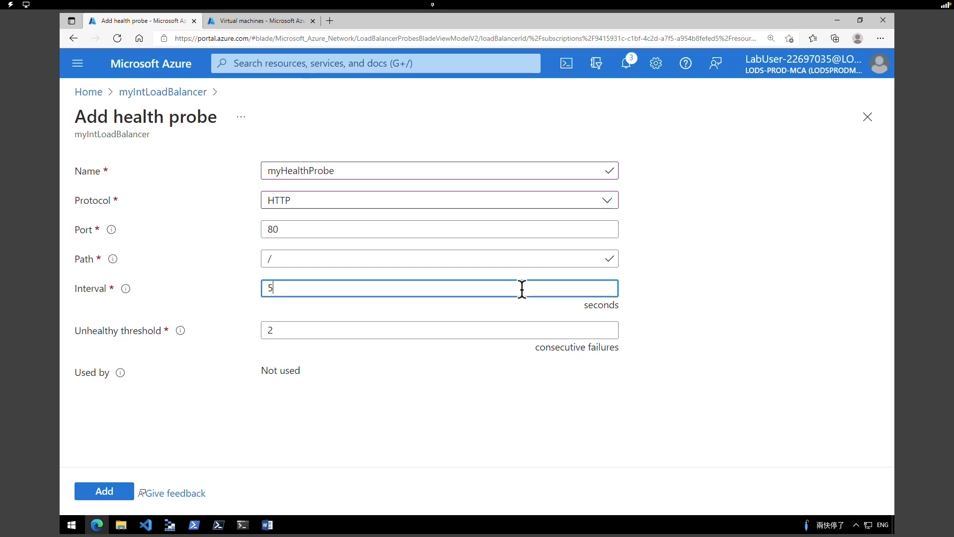
key("BackSpace")
type("15")
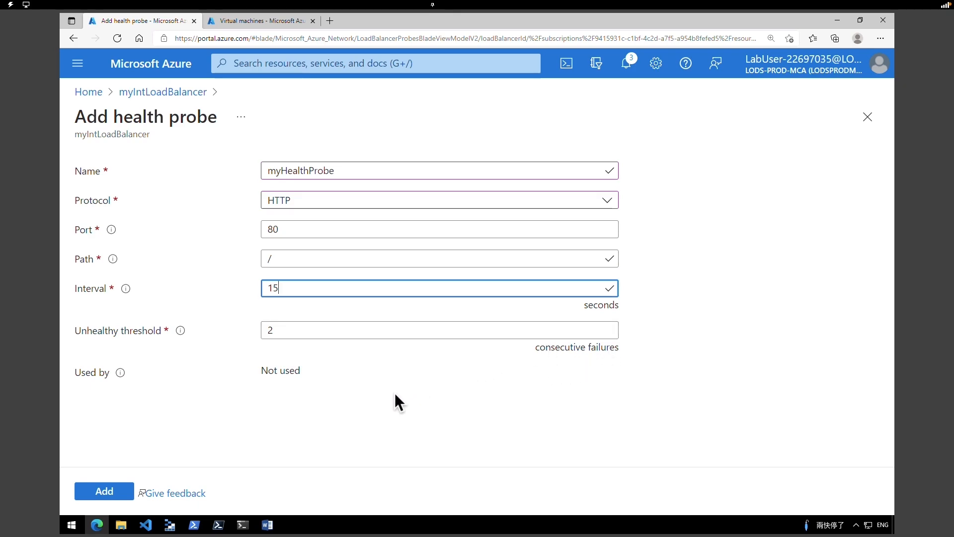
left_click(108, 492)
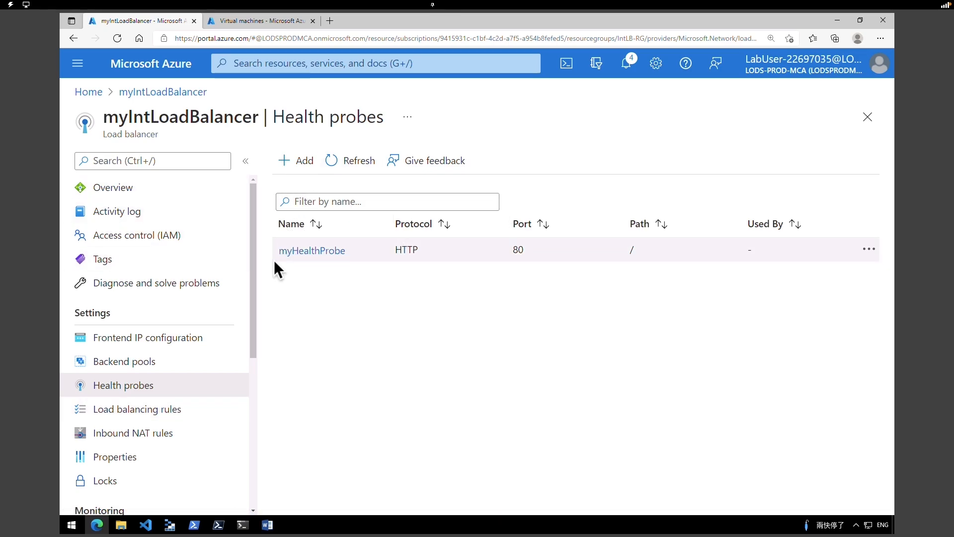
key("alt+Left")
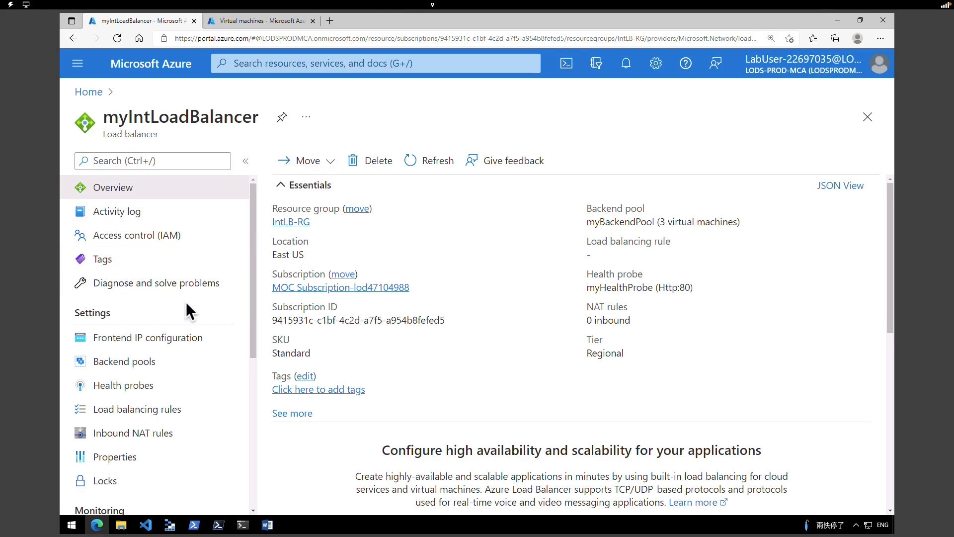
- Start load balancing rule myHTTPRule with frontend LoadBalancerFrontEnd (10.1.2.4) and backend myBackendPool
left_click(139, 416)
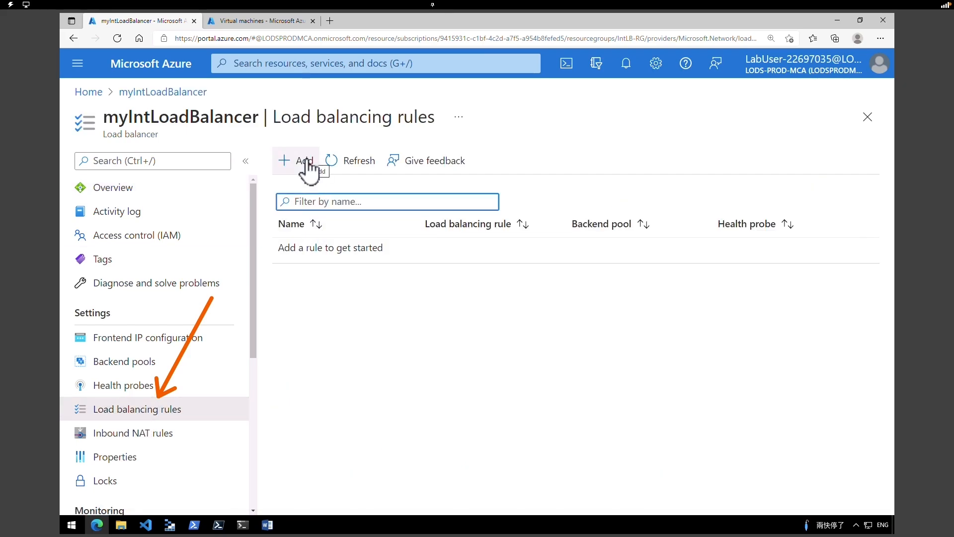
left_click(305, 161)
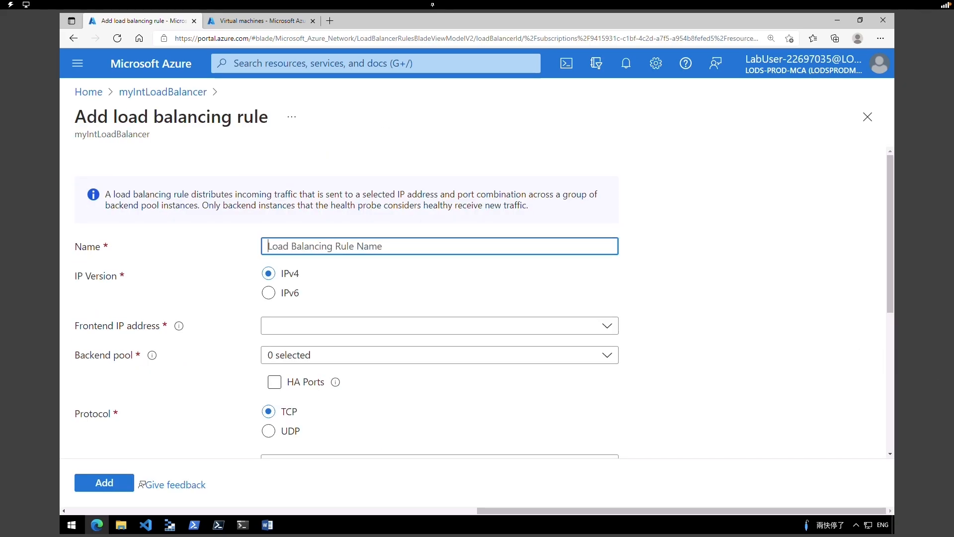
type("myHTTPRule")
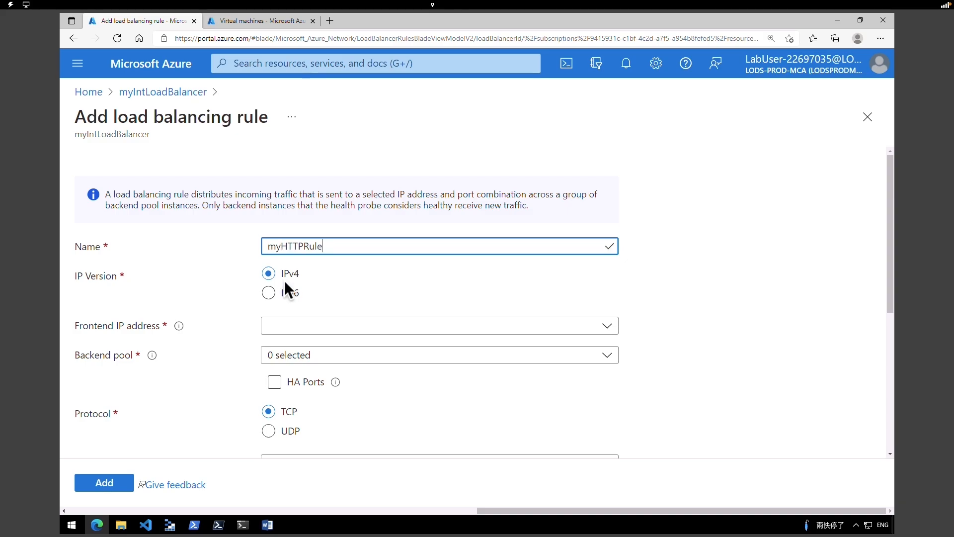
left_click(311, 327)
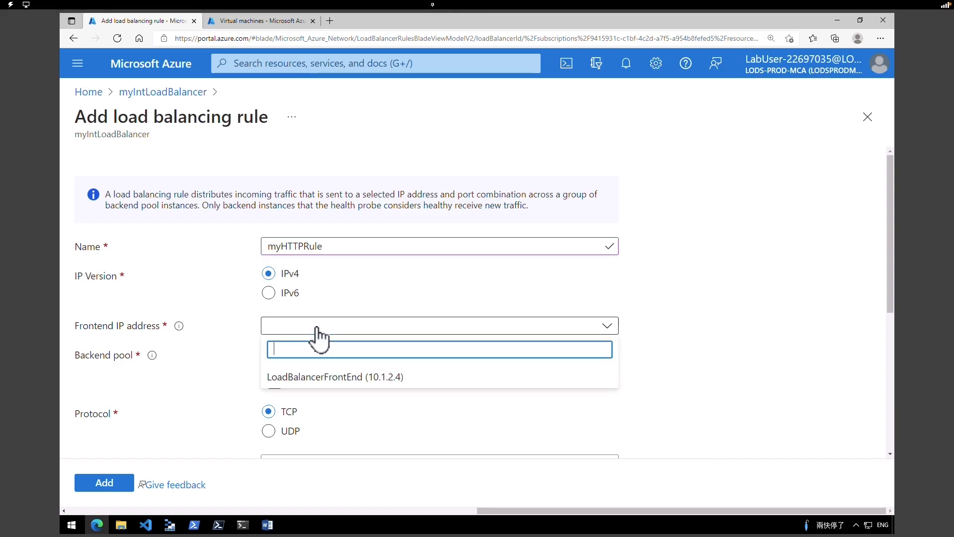
left_click(351, 379)
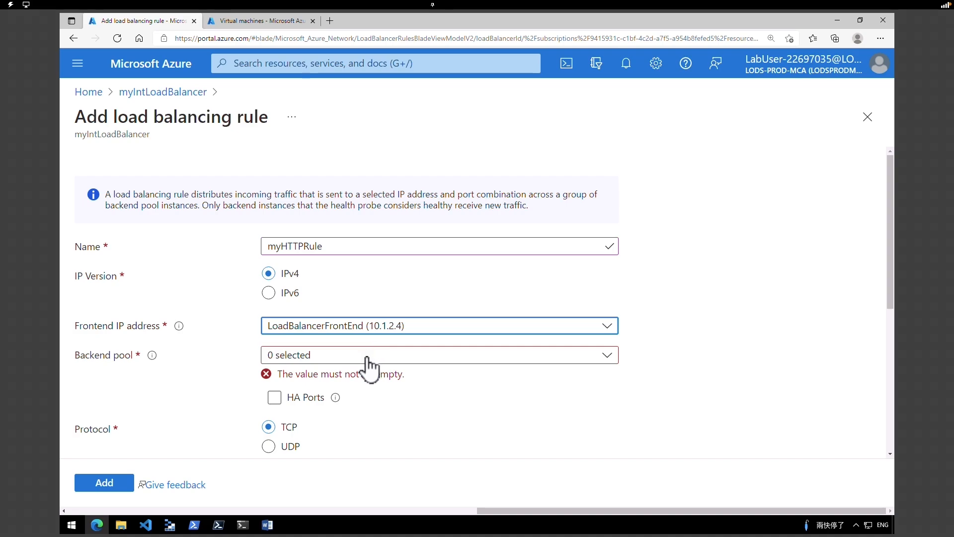
left_click(386, 359)
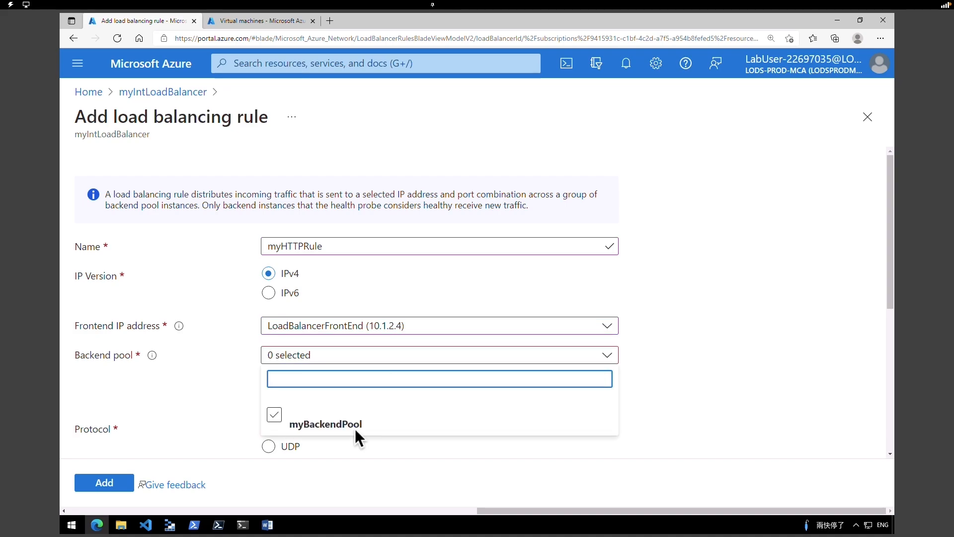
left_click(274, 415)
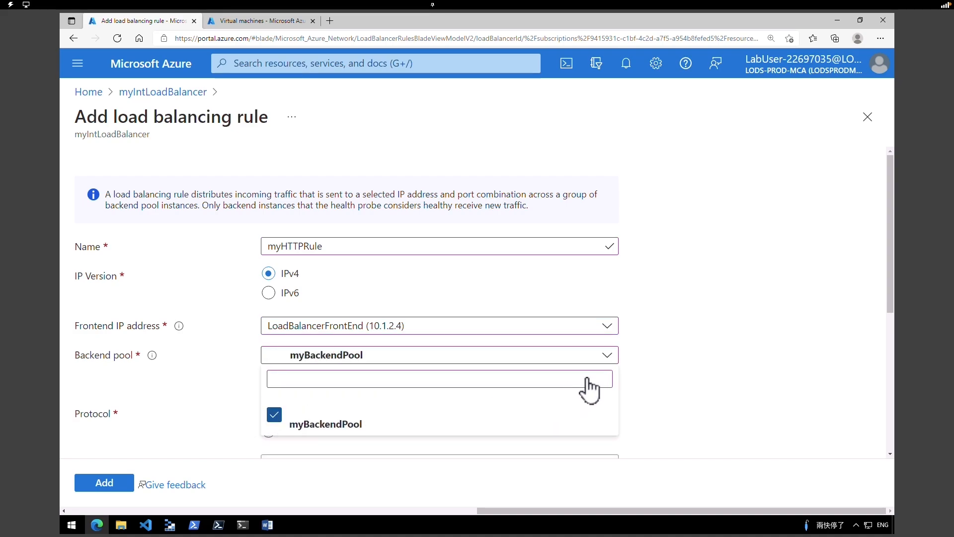
- Set the rule's frontend and backend ports to 80 and attach myHealthProbe
left_click_drag(889, 304, 887, 371)
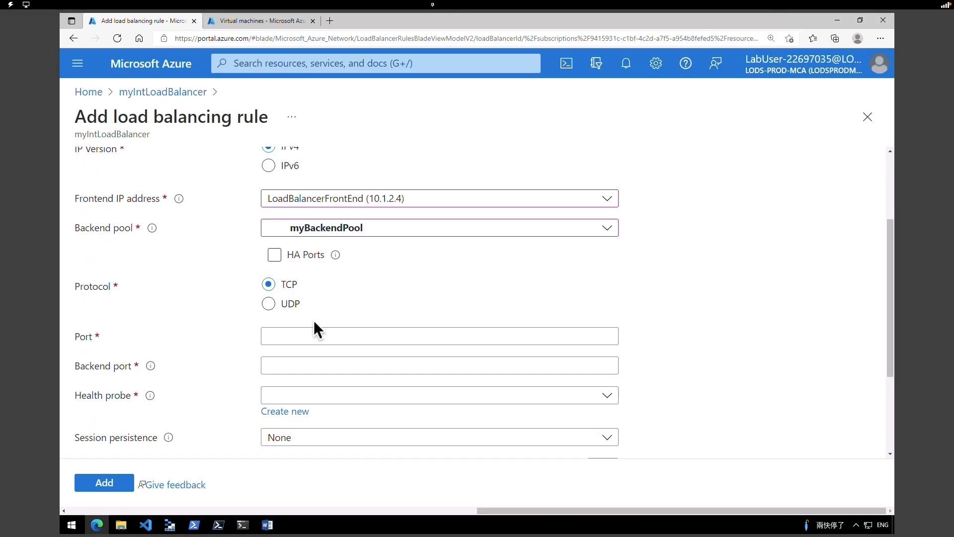
left_click(308, 335)
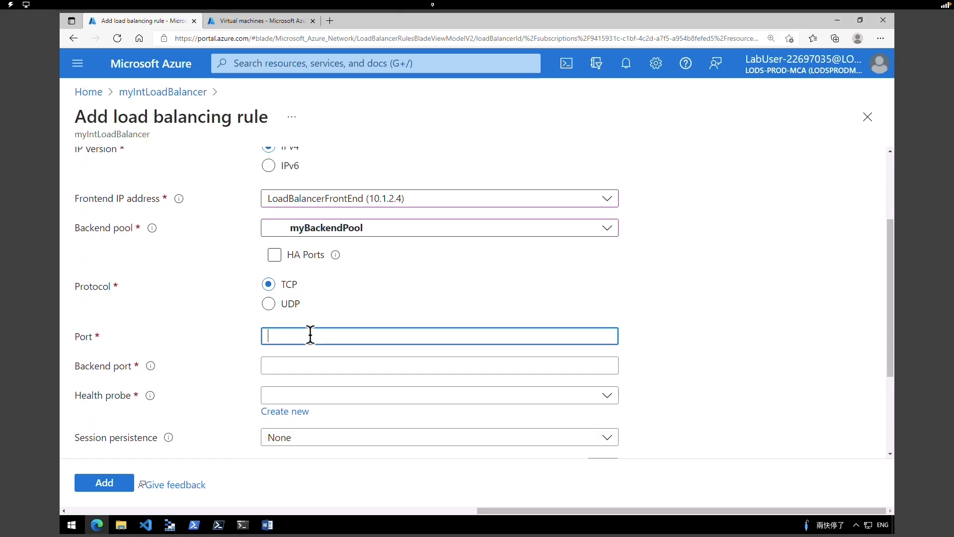
type("80")
left_click(315, 365)
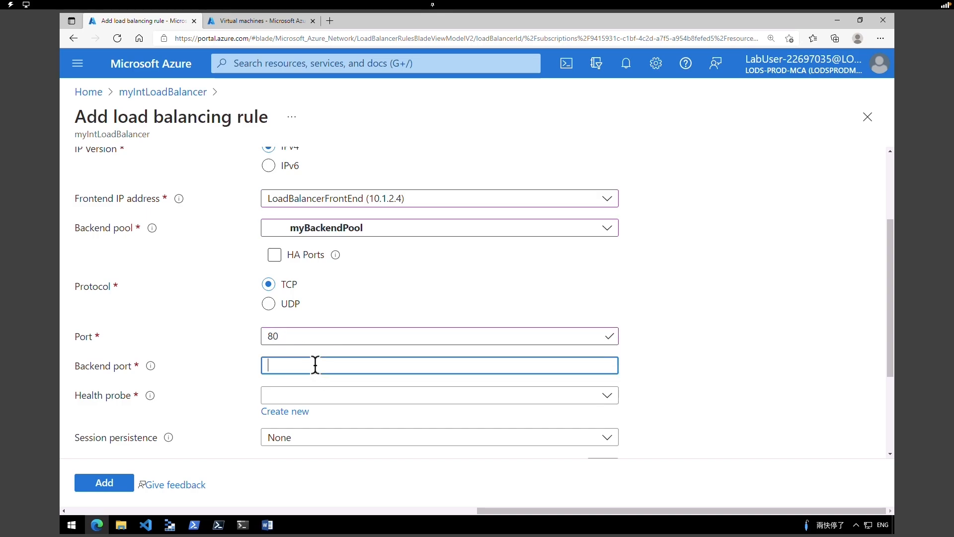
type("80")
left_click(315, 396)
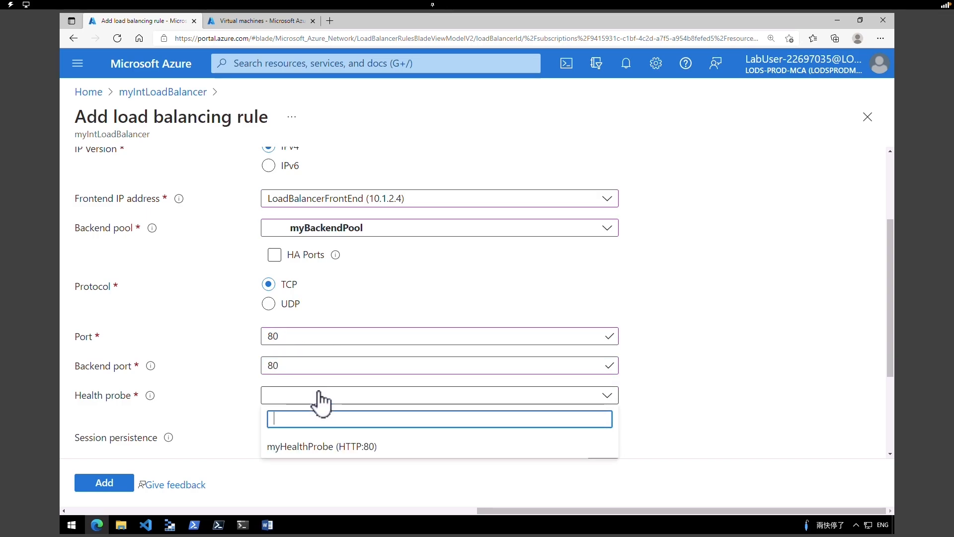
left_click(327, 447)
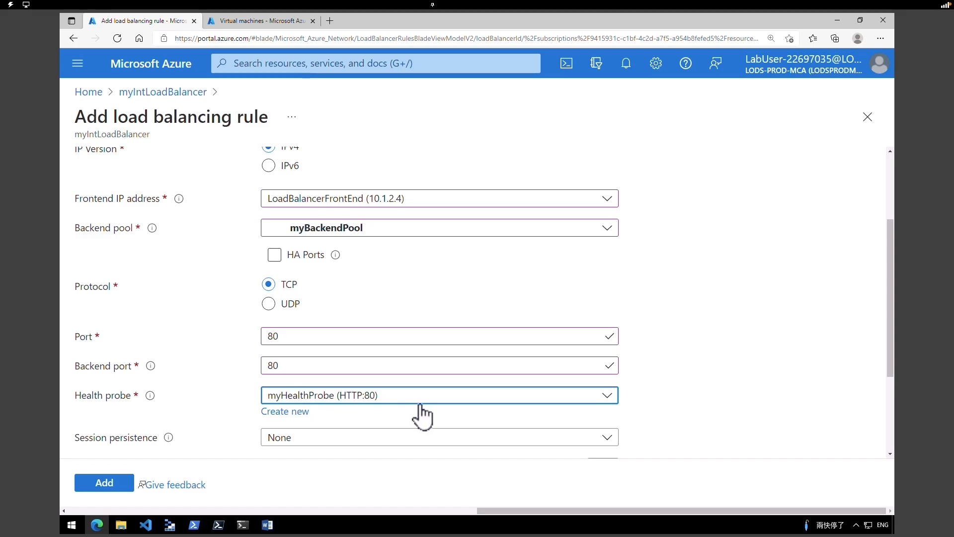
- Keep session persistence at None and set the idle timeout to 15 minutes
left_click(439, 443)
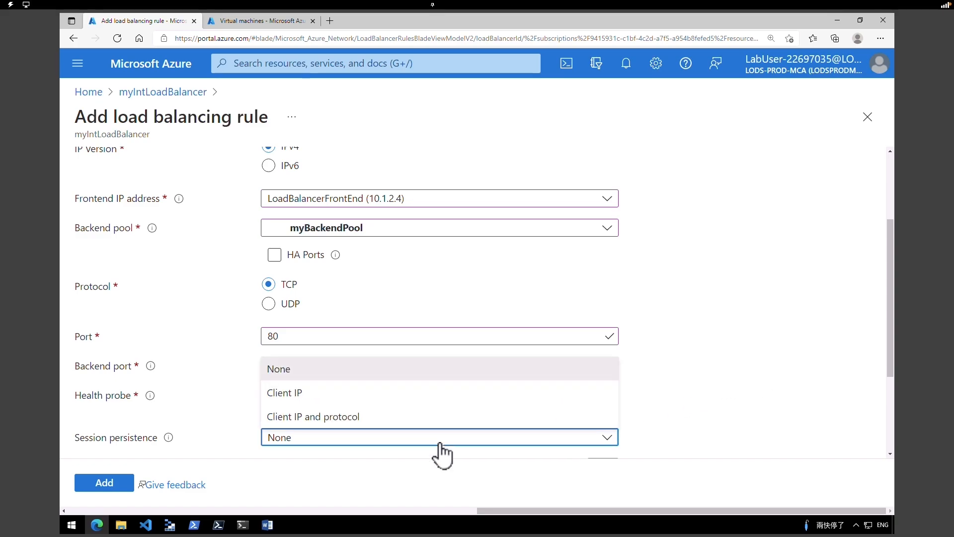
left_click(439, 443)
scroll(837, 398, "down", 3)
left_click_drag(610, 323, 589, 326)
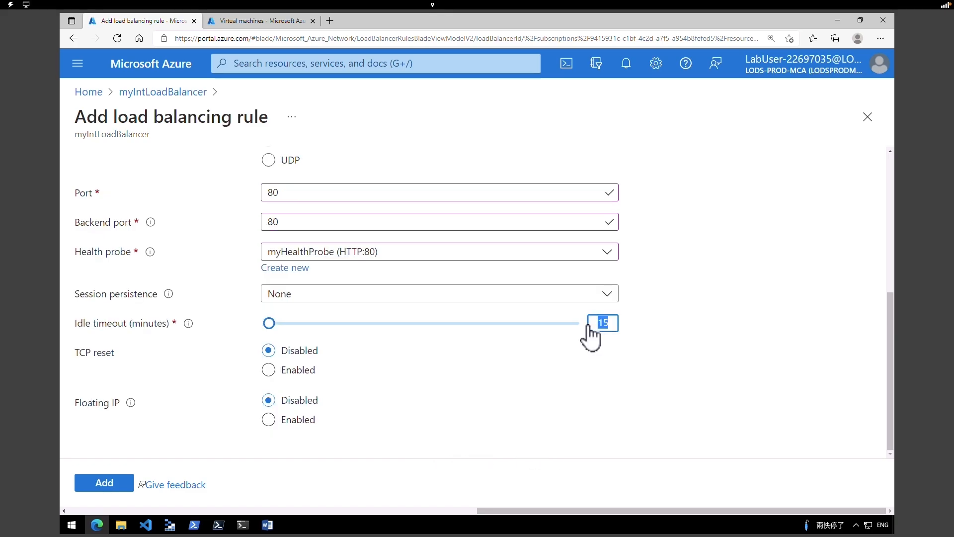
type("15")
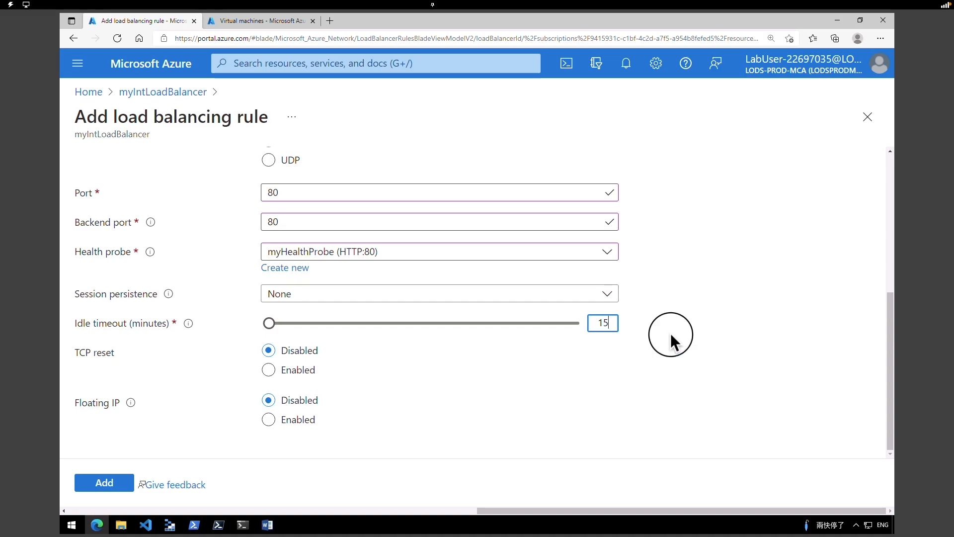
left_click(671, 335)
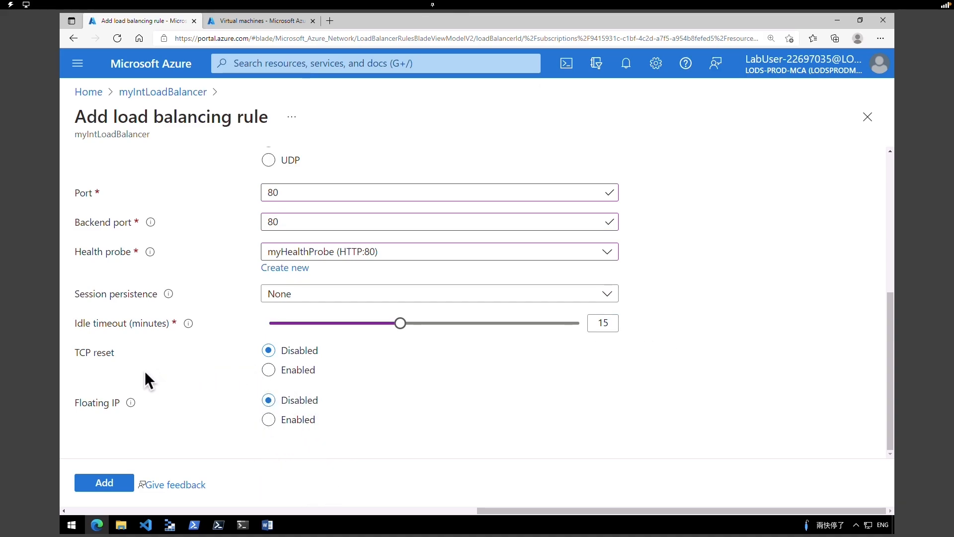
- Add the load balancing rule to myIntLoadBalancer and move on to Task 5, testing the load balancer
left_click(115, 486)
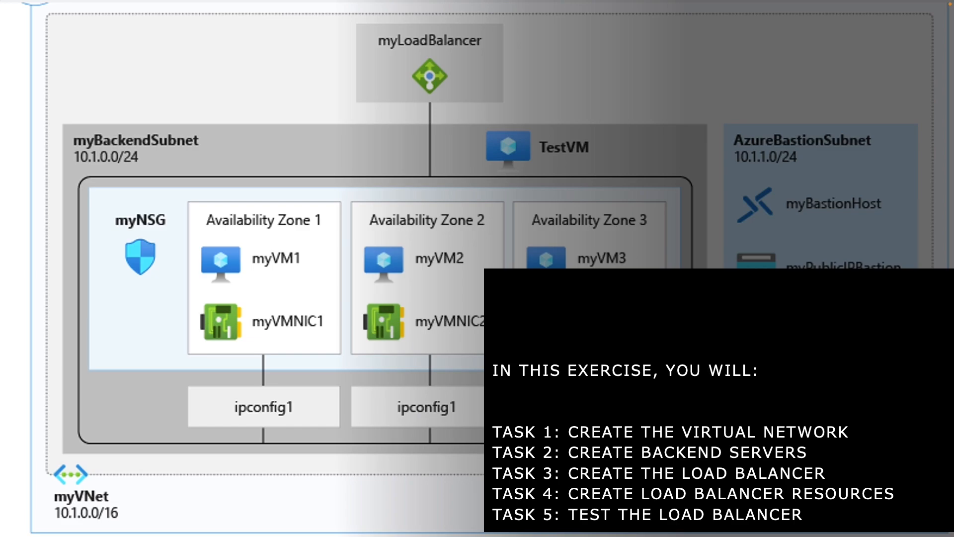
mouse_move(467, 502)
left_mouse_down()
mouse_move(596, 526)
mouse_move(820, 530)
left_mouse_up()
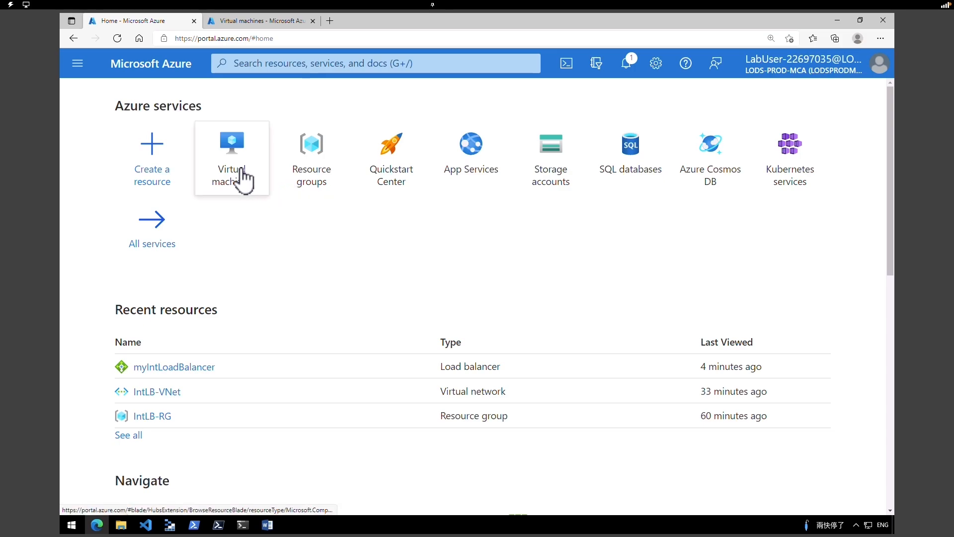
- Start a new virtual machine named myTestVM in resource group IntLB-RG, region (US) East US
mouse_move(224, 169)
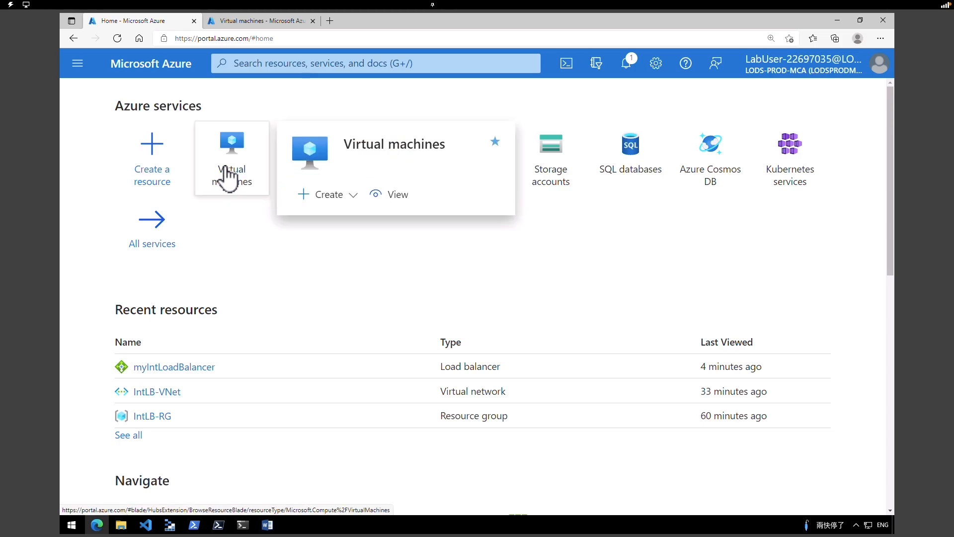
left_click(168, 168)
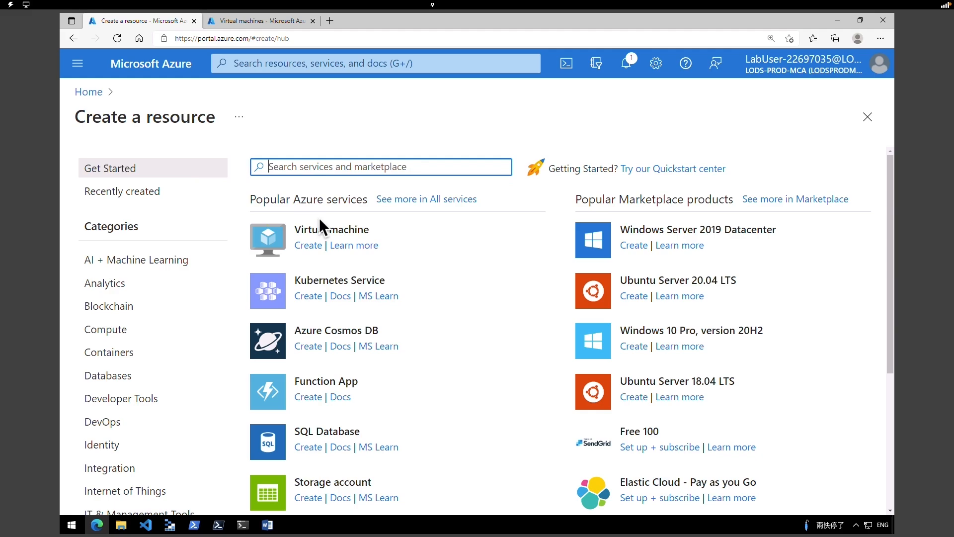
left_click(308, 246)
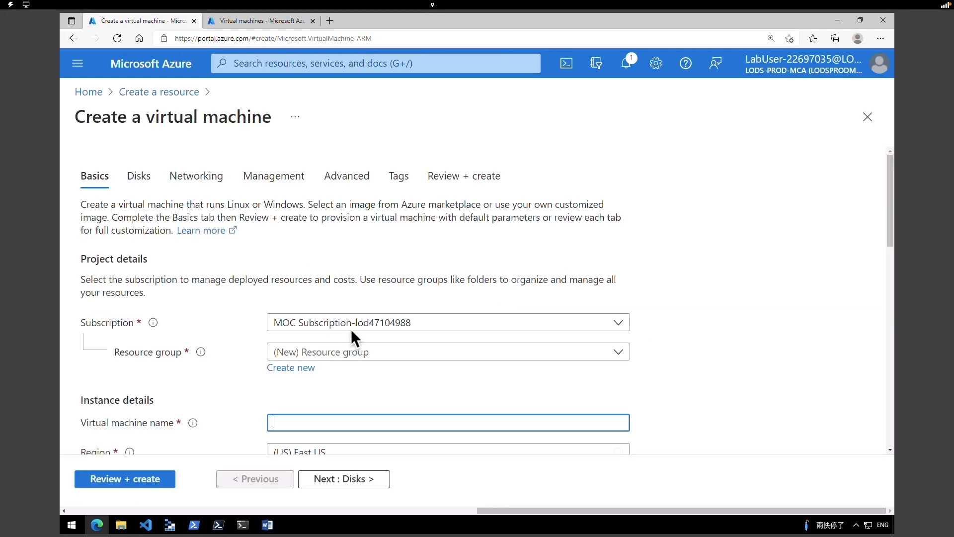
left_click_drag(886, 235, 888, 262)
left_click(360, 232)
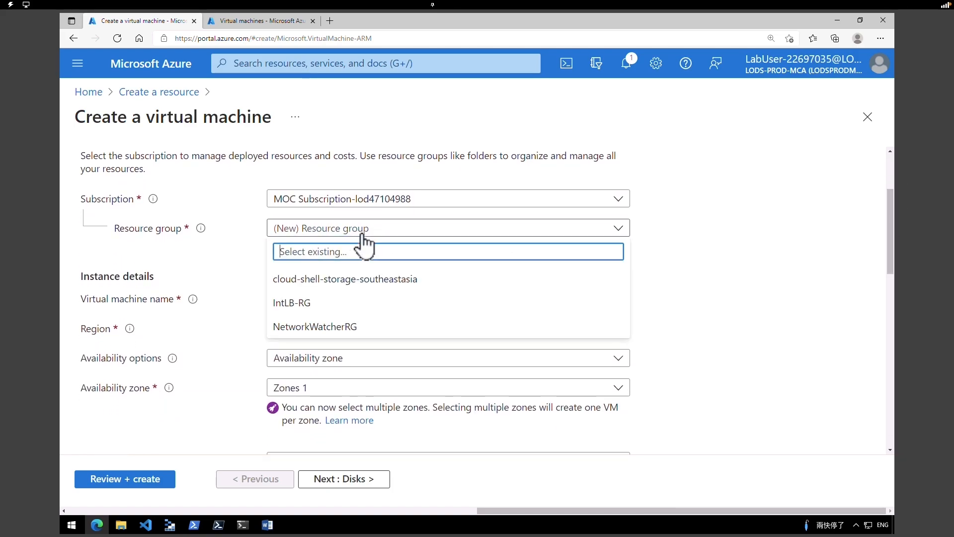
left_click(314, 307)
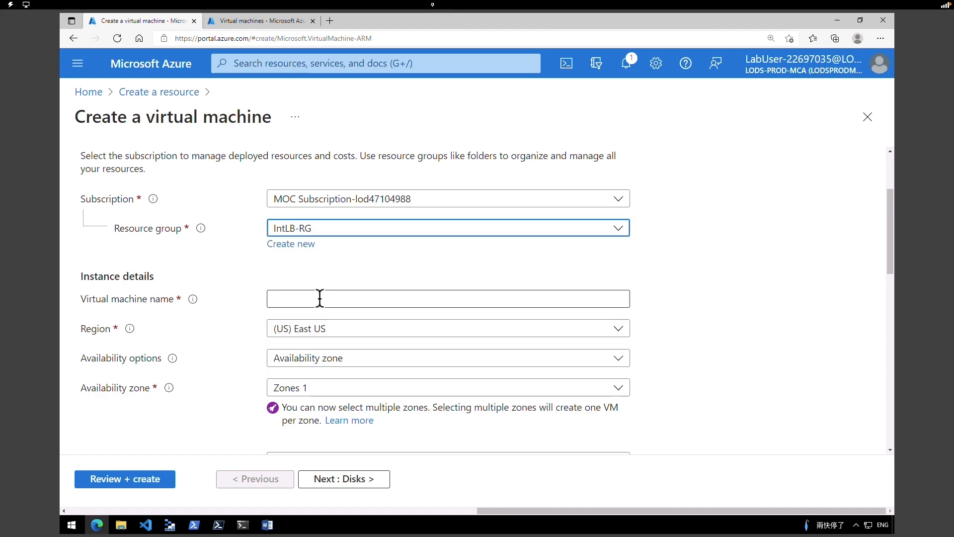
left_click(319, 298)
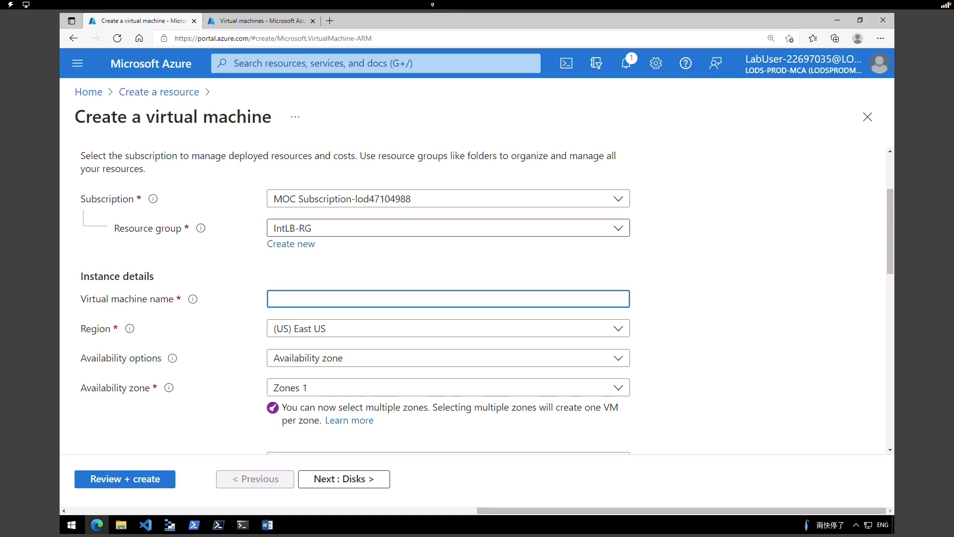
type("myTestVM")
left_click(350, 335)
left_click(349, 337)
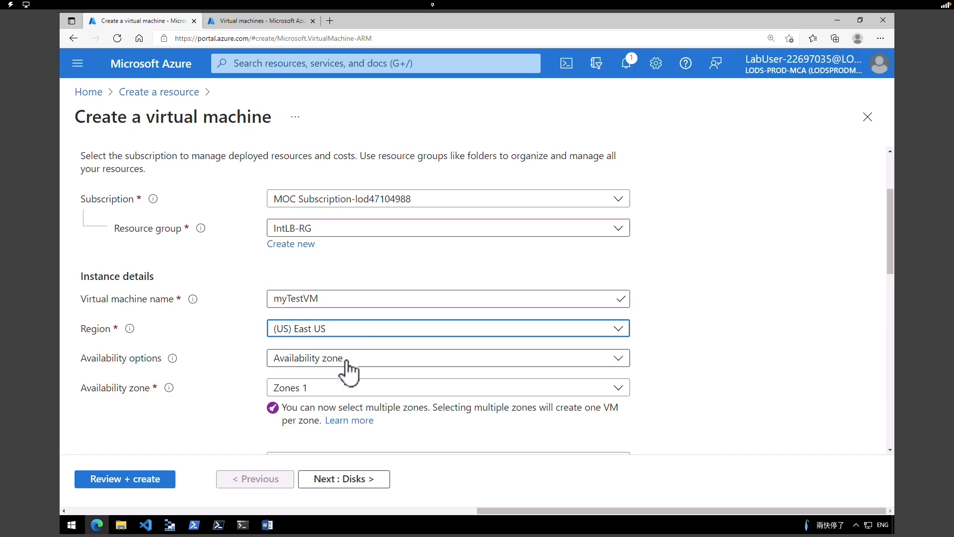
- Choose no infrastructure redundancy, Standard security, the Windows Server 2019 Datacenter - Gen2 image, and Standard_D2s_v3 size
left_click(346, 366)
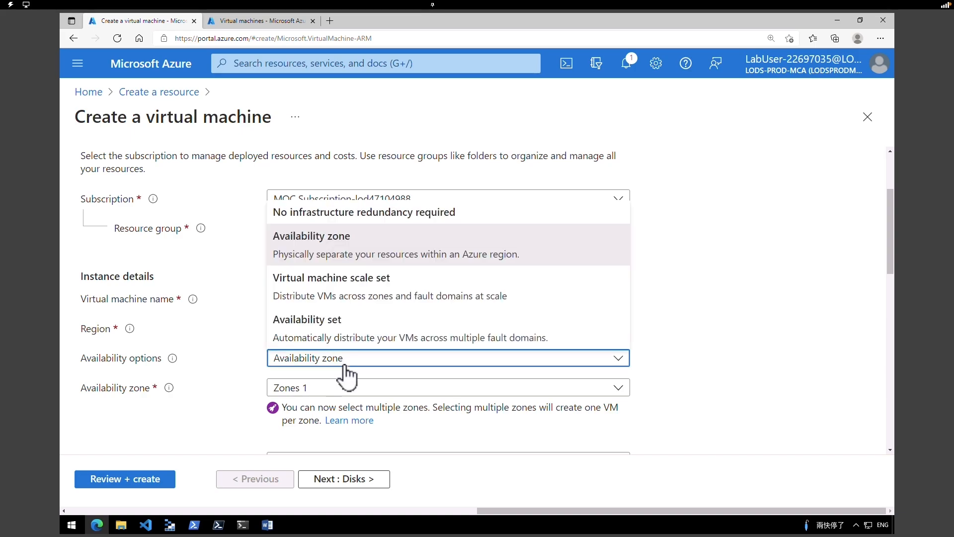
left_click(329, 215)
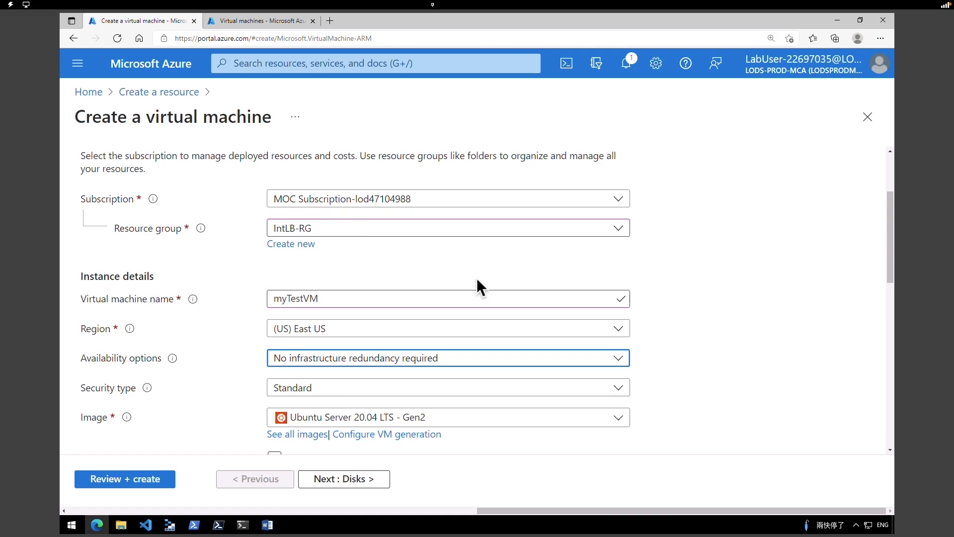
scroll(877, 287, "down", 2)
left_click(293, 277)
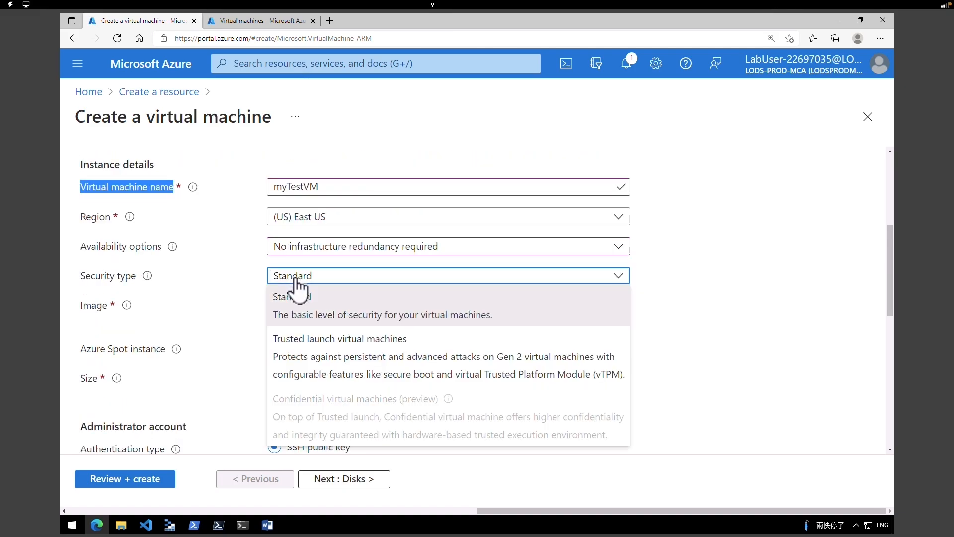
left_click(322, 314)
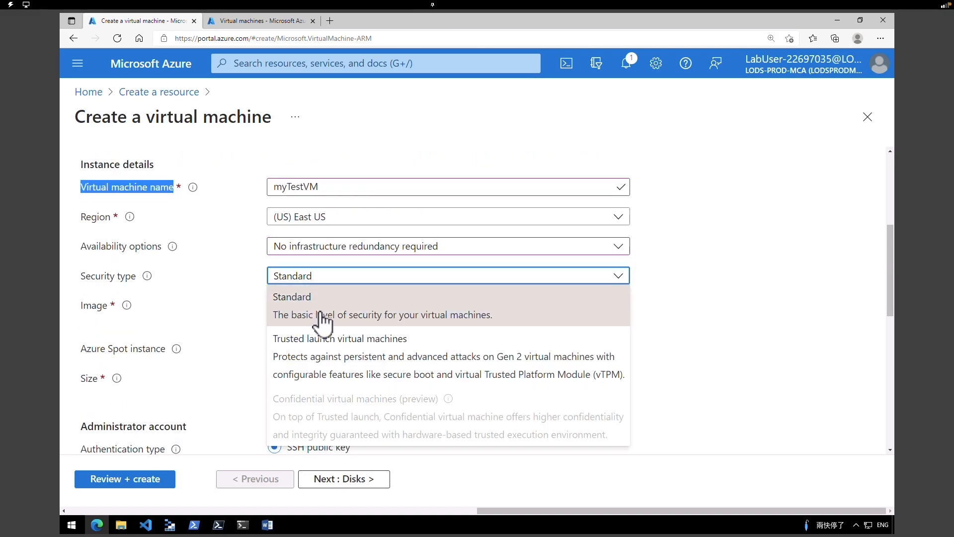
left_click(323, 308)
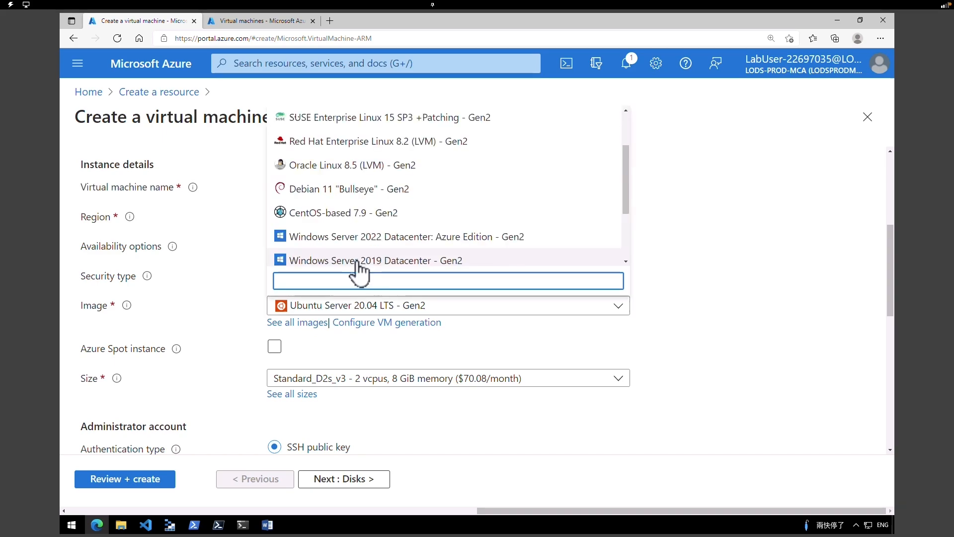
left_click(355, 261)
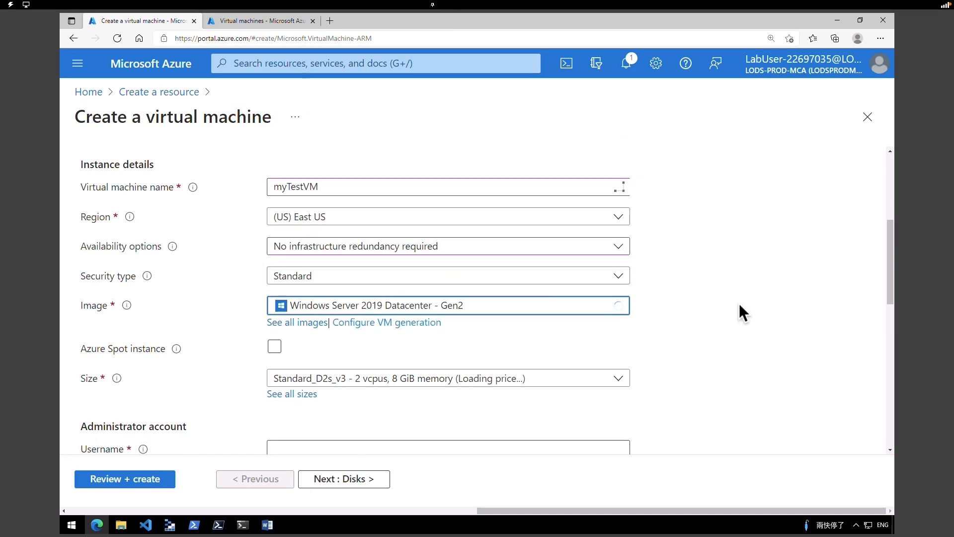
left_click(485, 383)
left_click(476, 248)
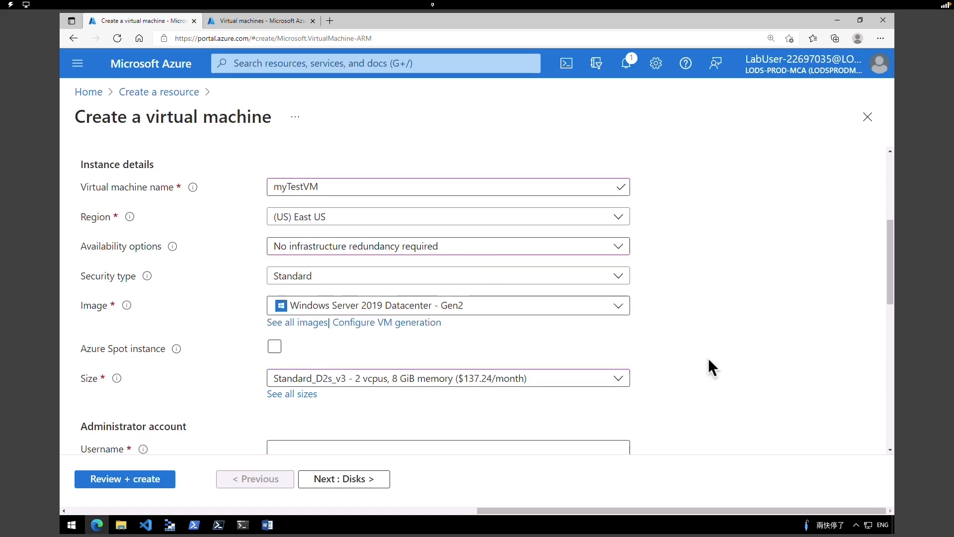
- Enter the administrator username and password, and allow only RDP (3389) inbound
key("Tab")
key("Tab")
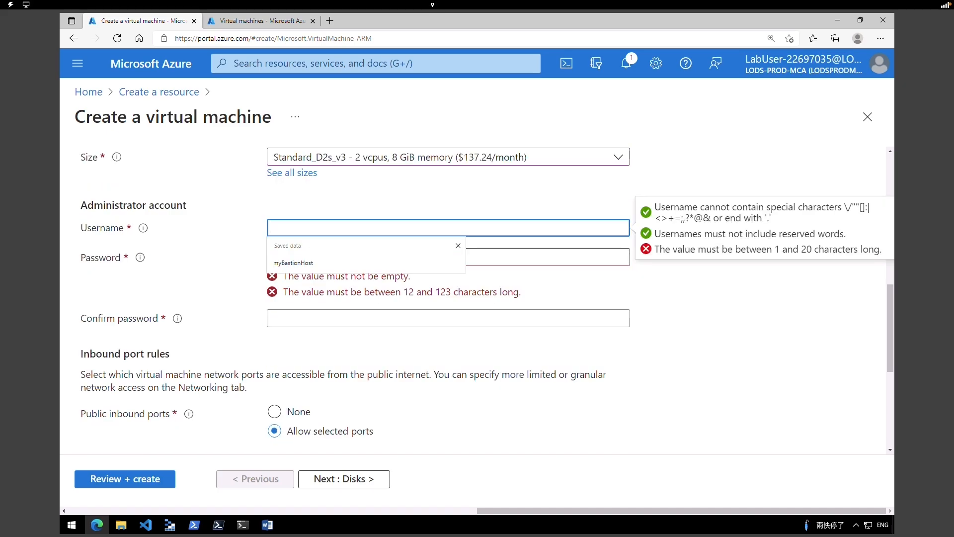
type("TestUser")
key("Tab")
type("Pa55w.rd1234")
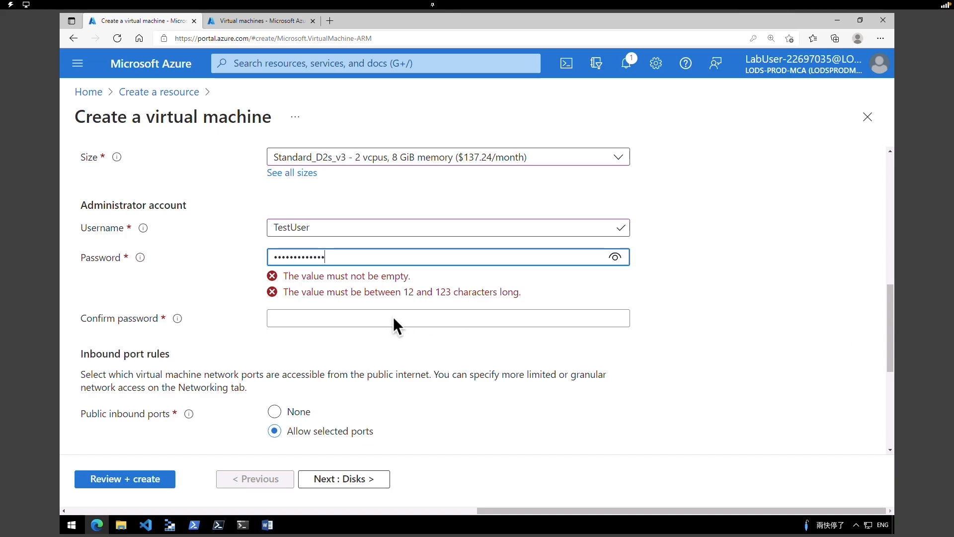
left_click(406, 293)
type("Pa55w.rd1234")
left_click_drag(890, 355, 888, 410)
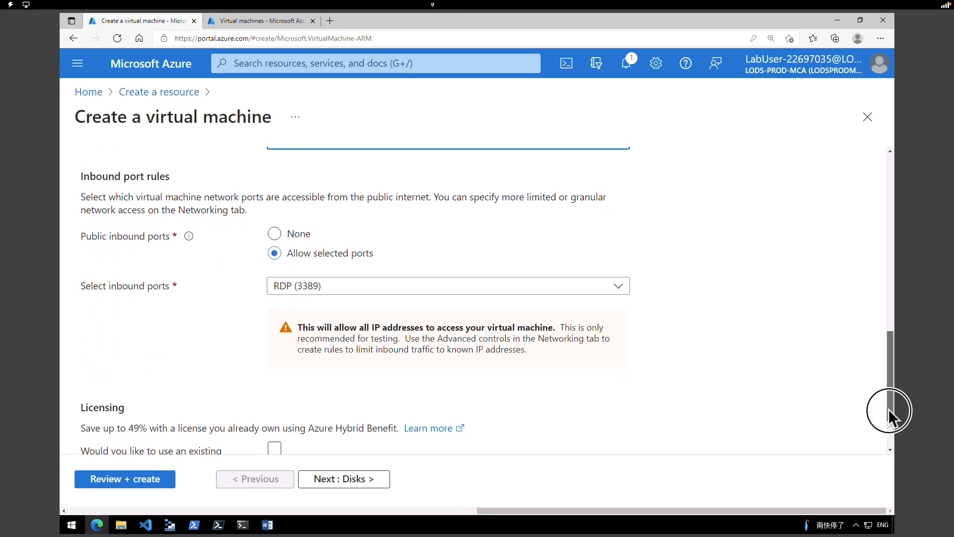
left_click(309, 289)
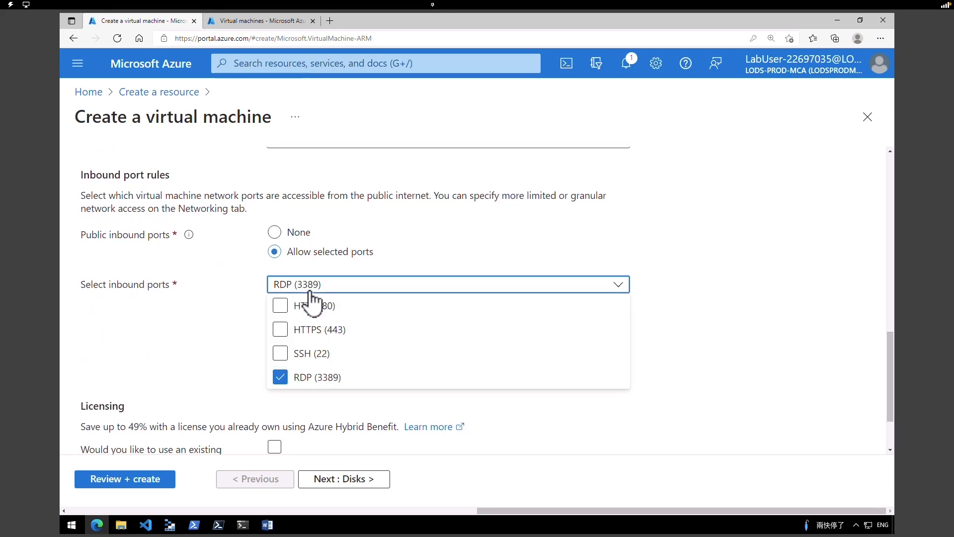
left_click(311, 291)
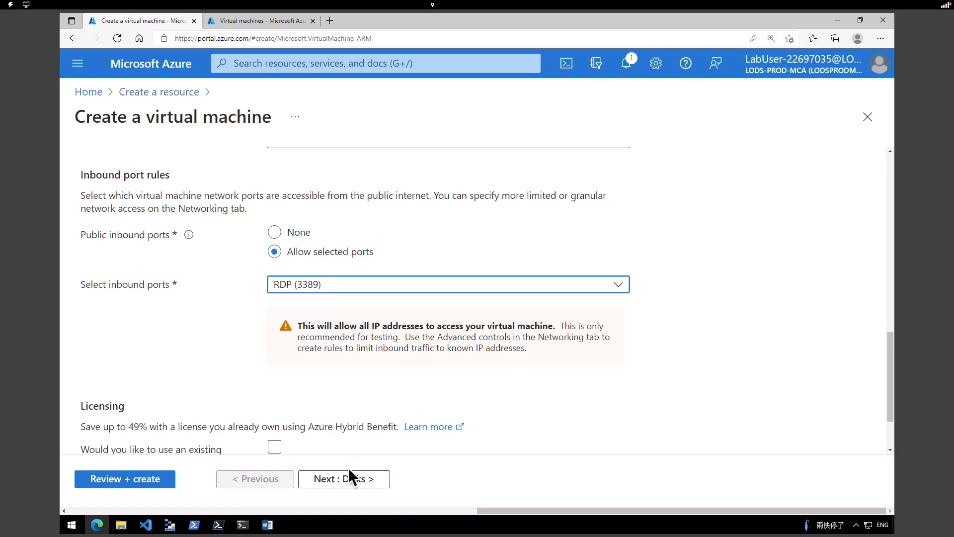
- Move to the Networking settings and set the VM's public IP to None
left_click(349, 486)
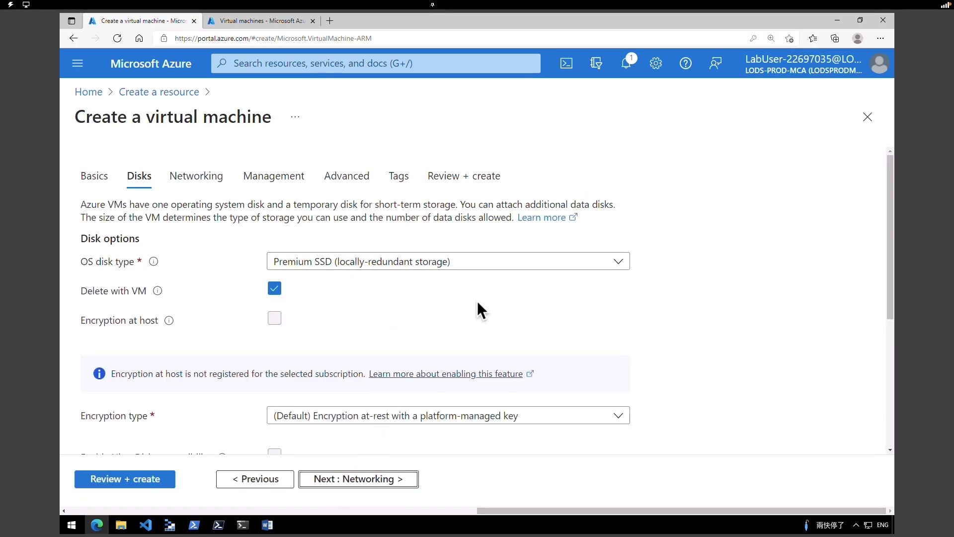
left_click_drag(892, 289, 893, 383)
left_click(372, 483)
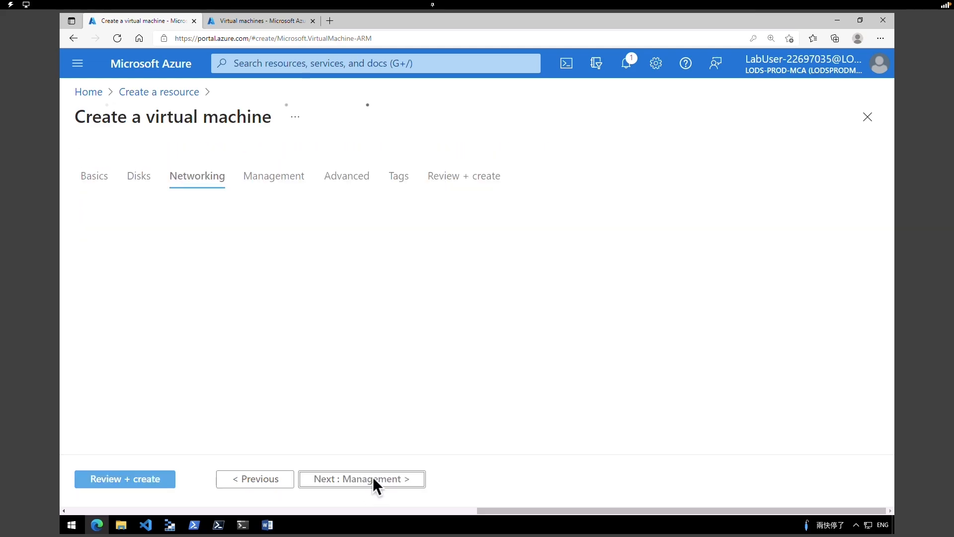
scroll(309, 235, "down", 2)
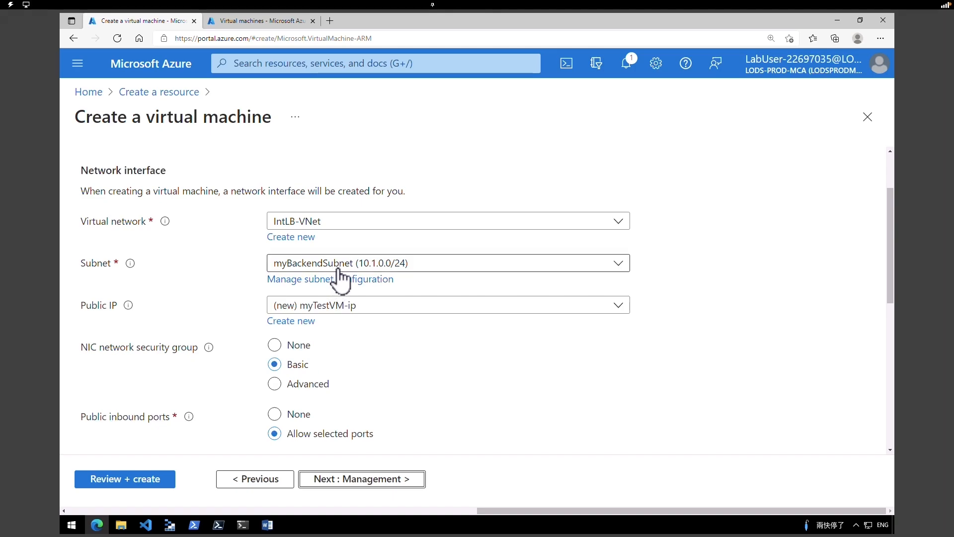
left_click(352, 306)
left_click(341, 351)
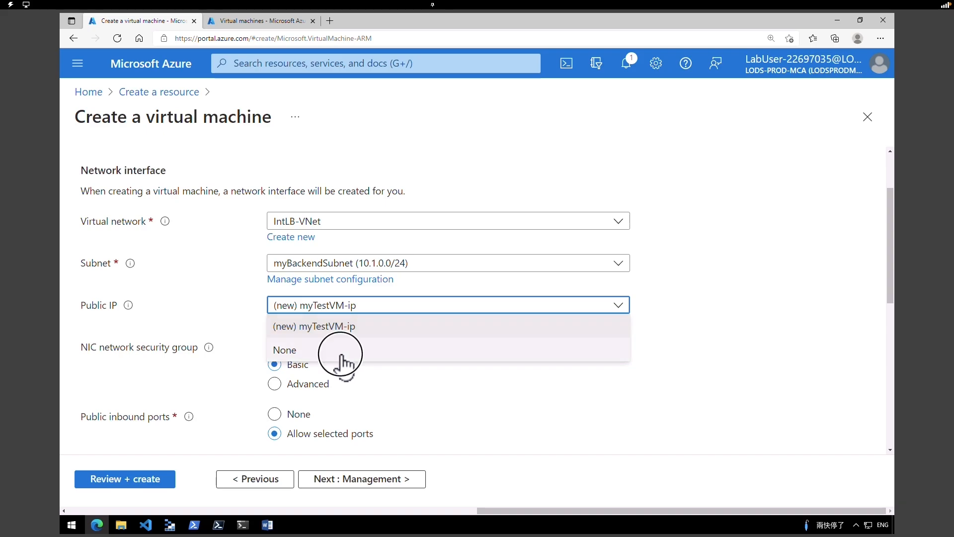
- Set the NIC network security group to Advanced using the existing myNSG
scroll(894, 302, "down", 1)
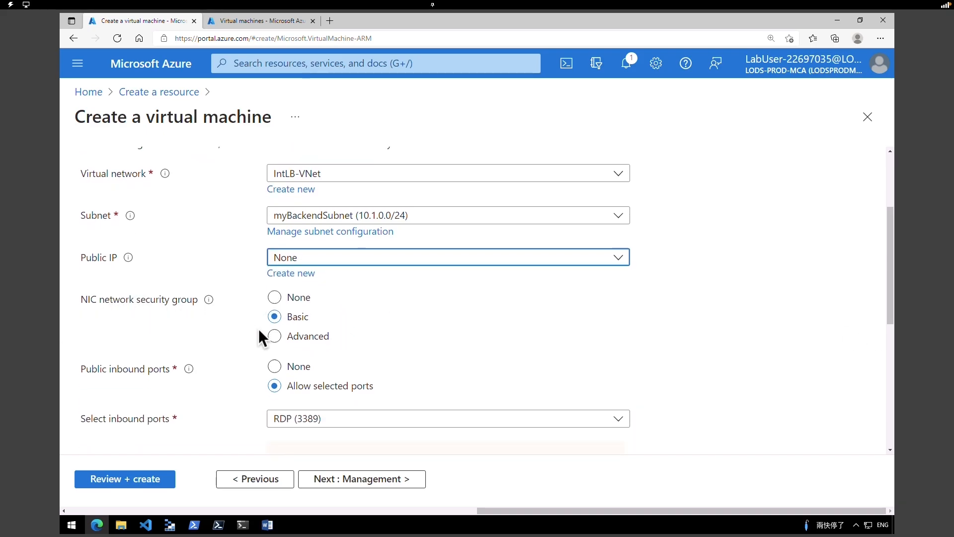
left_click(275, 337)
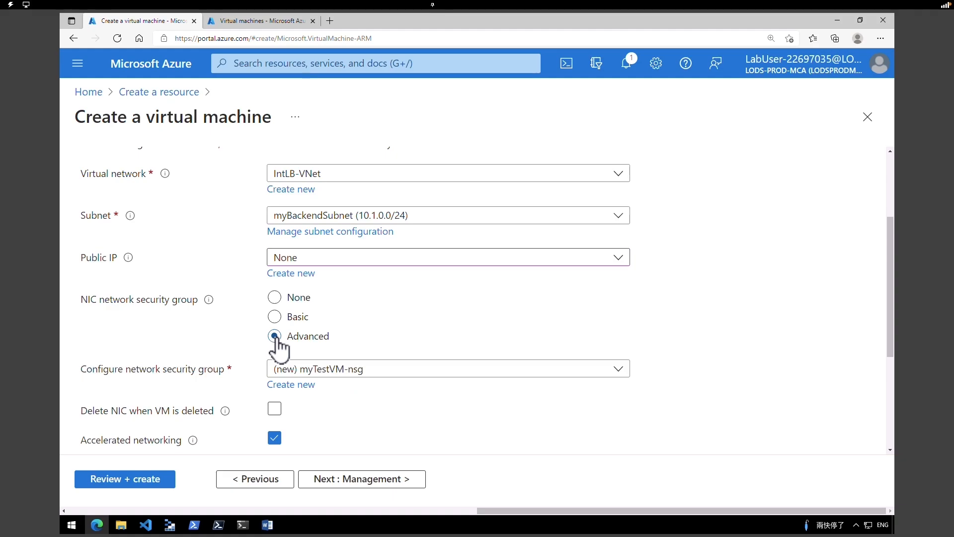
left_click(313, 368)
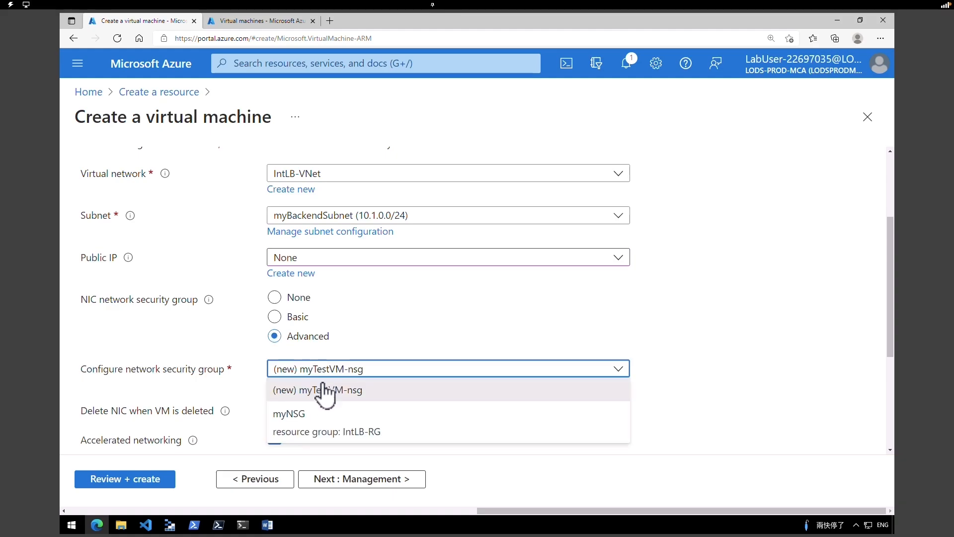
left_click(310, 421)
scroll(896, 380, "down", 1)
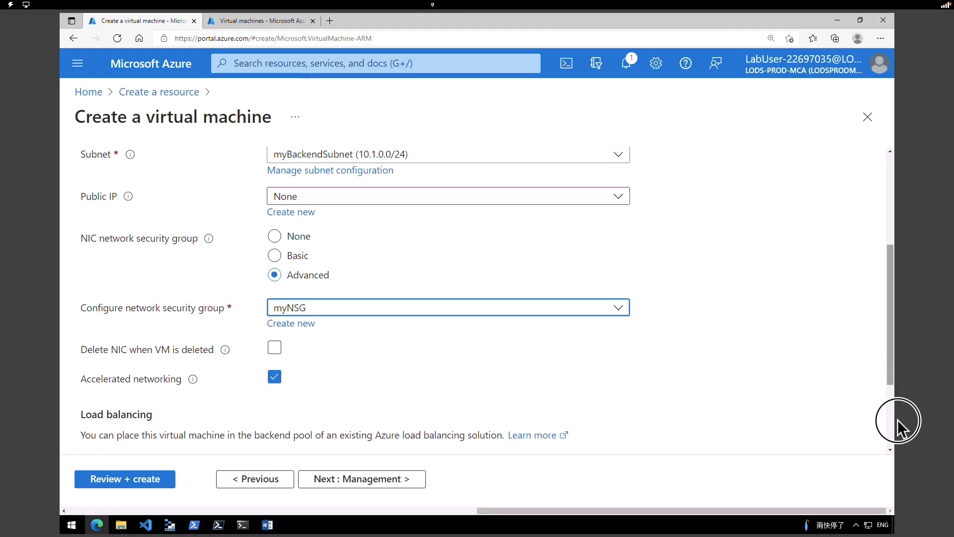
scroll(106, 329, "down", 2)
left_click_drag(108, 303, 492, 300)
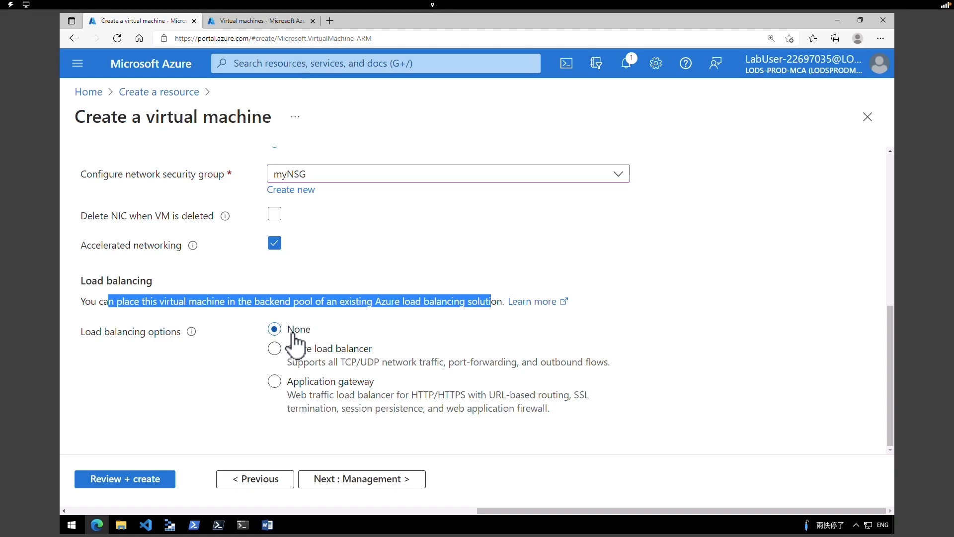
- Run validation, review why it failed, and go back to the Basics page
left_click(128, 482)
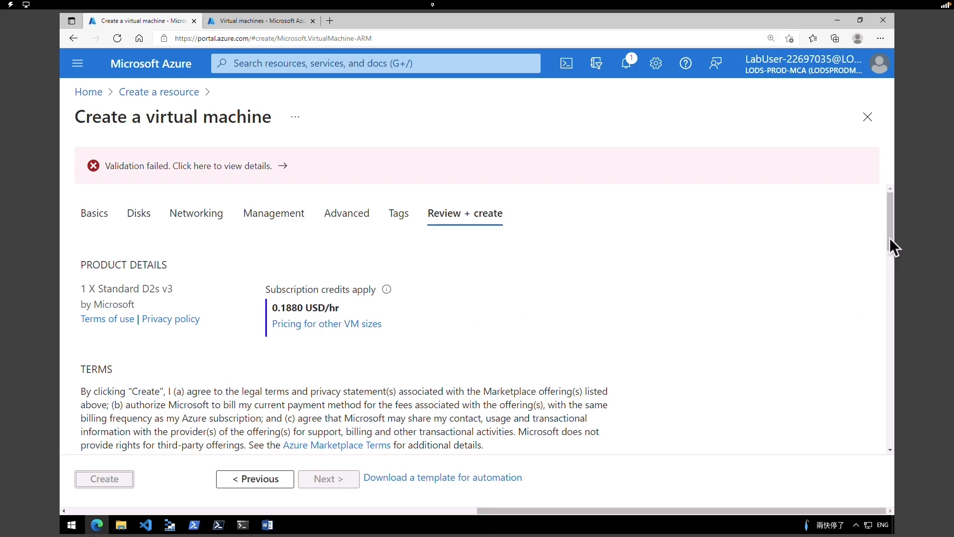
scroll(889, 237, "down", 1)
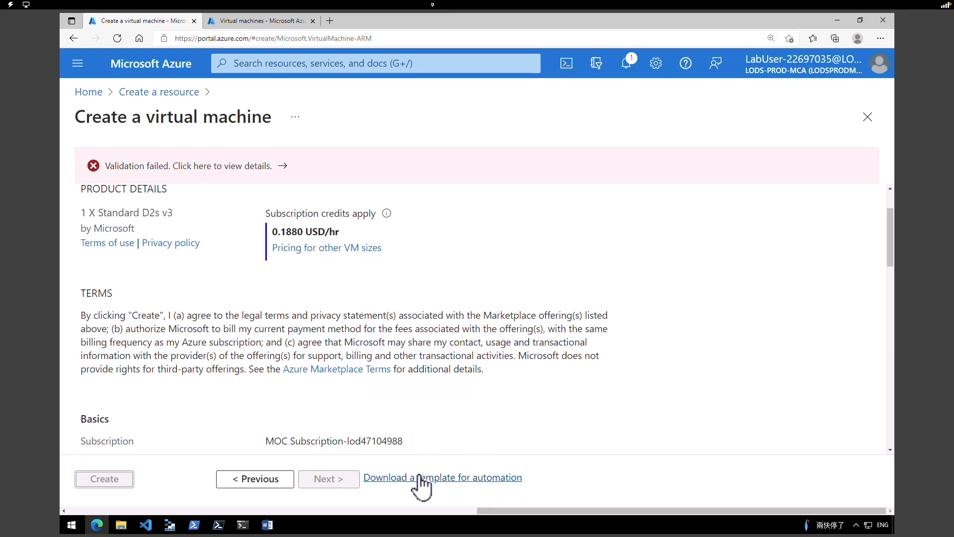
left_click(251, 169)
left_click(865, 96)
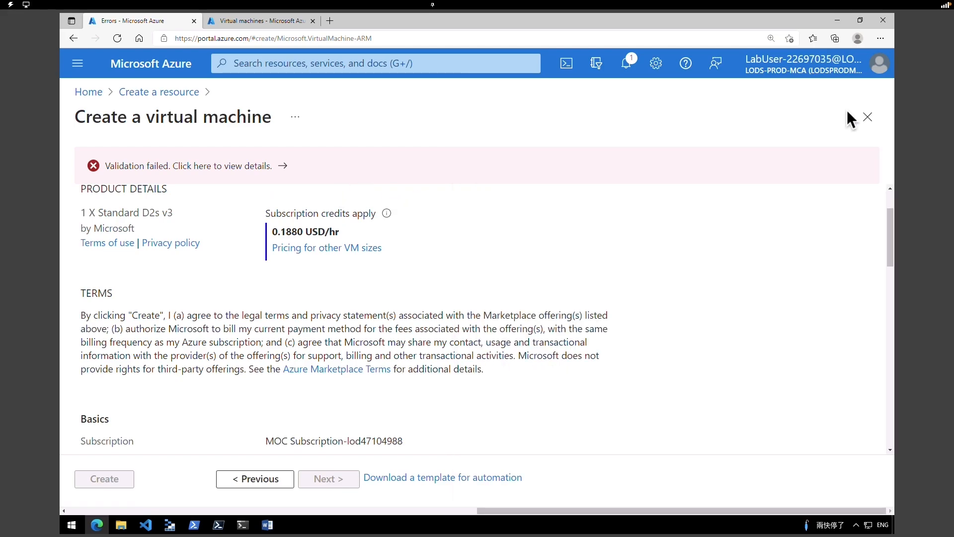
left_click(268, 484)
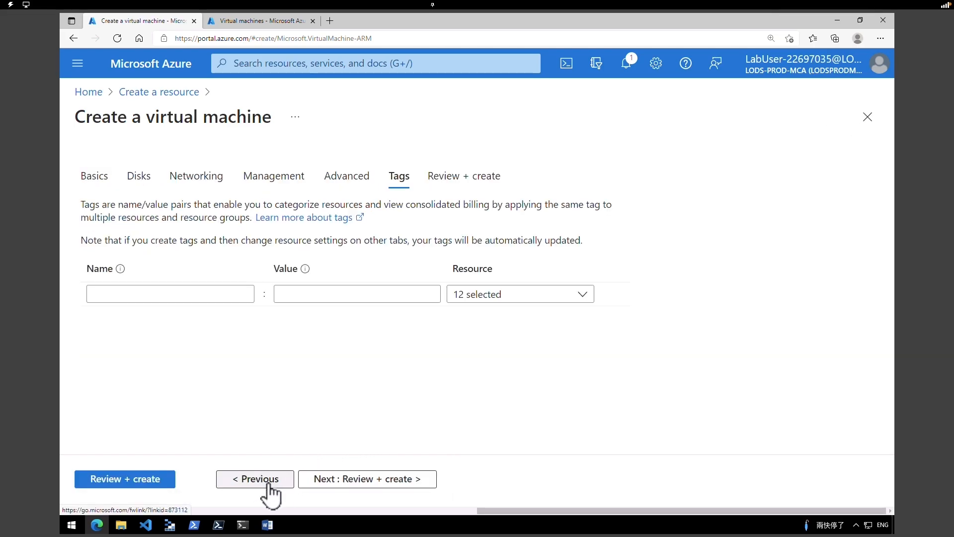
left_click(269, 483)
left_click(269, 483)
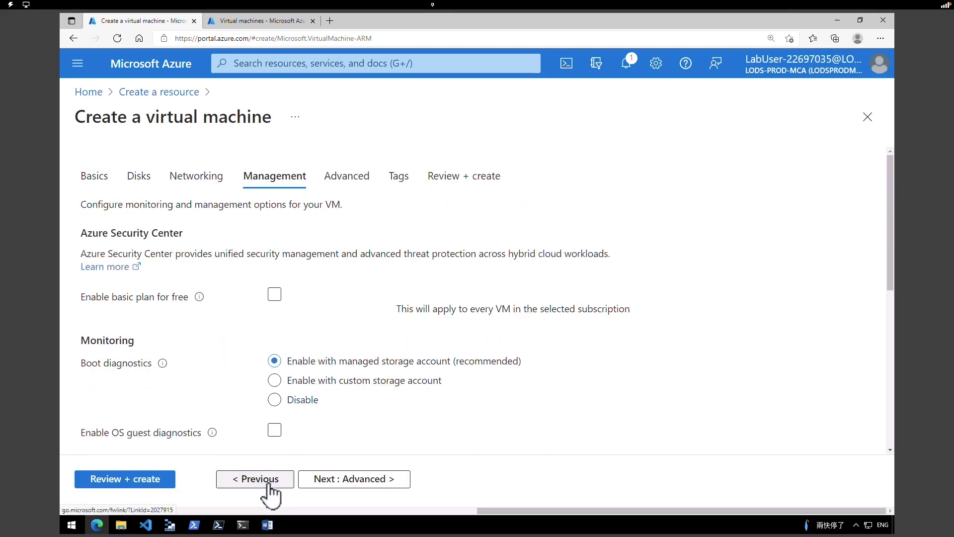
left_click(268, 483)
- Change the VM size to Standard_DS1_v2, revalidate, and create myTestVM
scroll(892, 346, "down", 1)
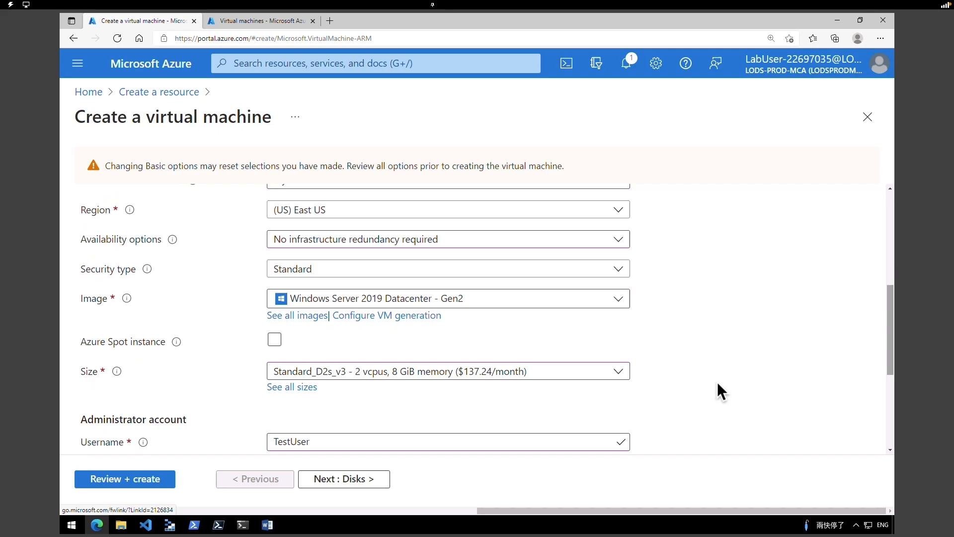
left_click(486, 377)
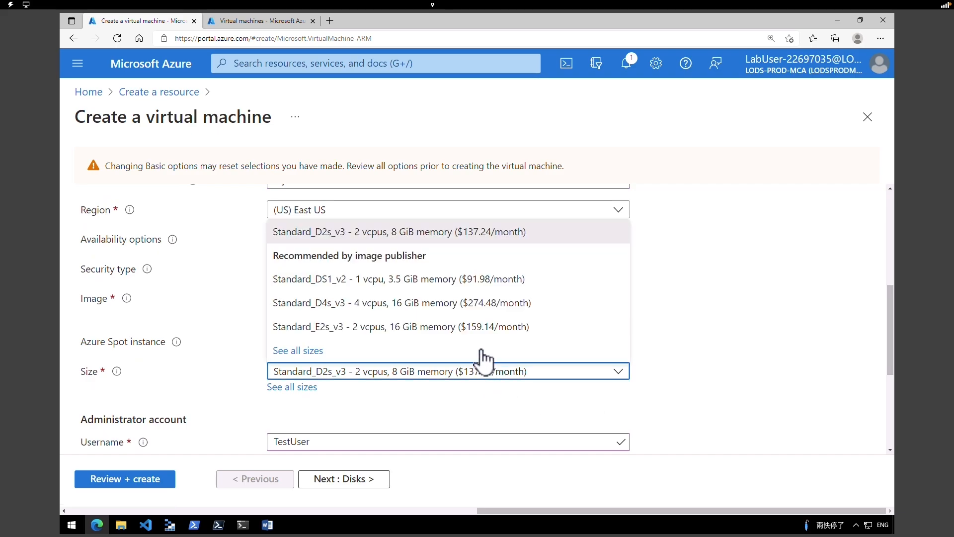
left_click(462, 280)
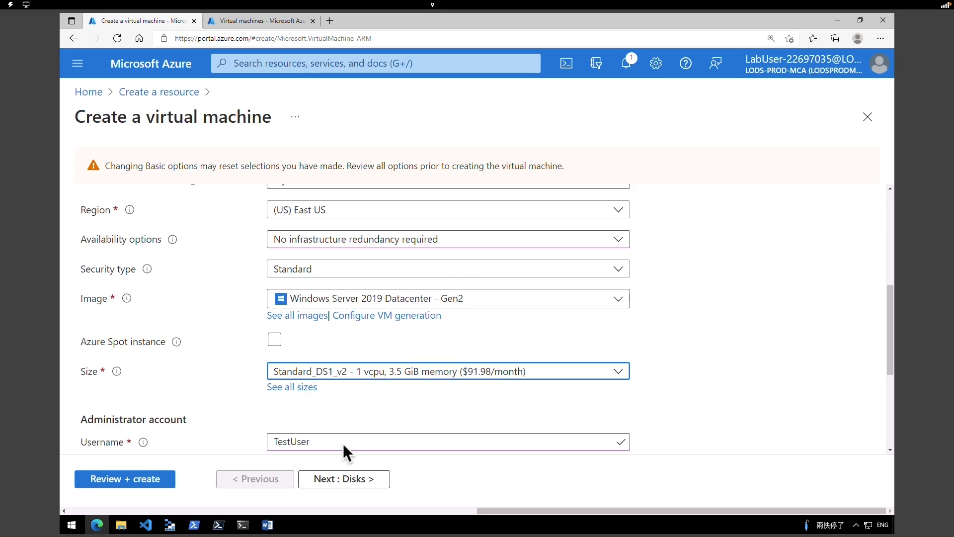
left_click(159, 484)
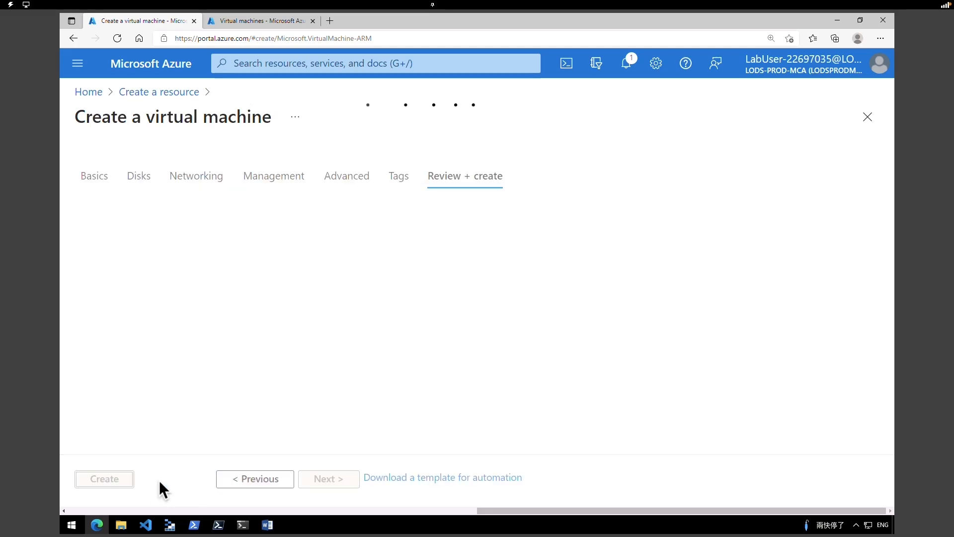
left_click(107, 480)
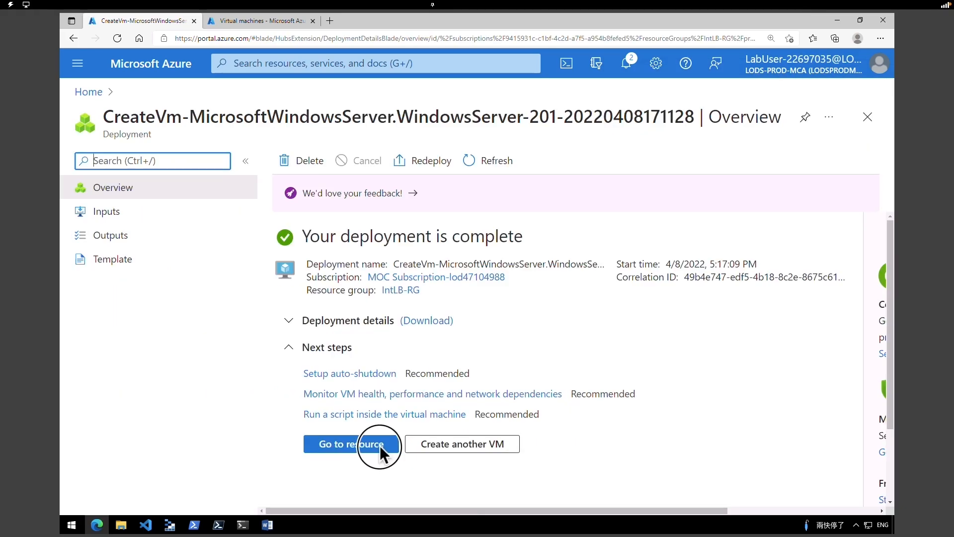
- Open the newly deployed myTestVM, then return to the portal Home page
left_click(380, 446)
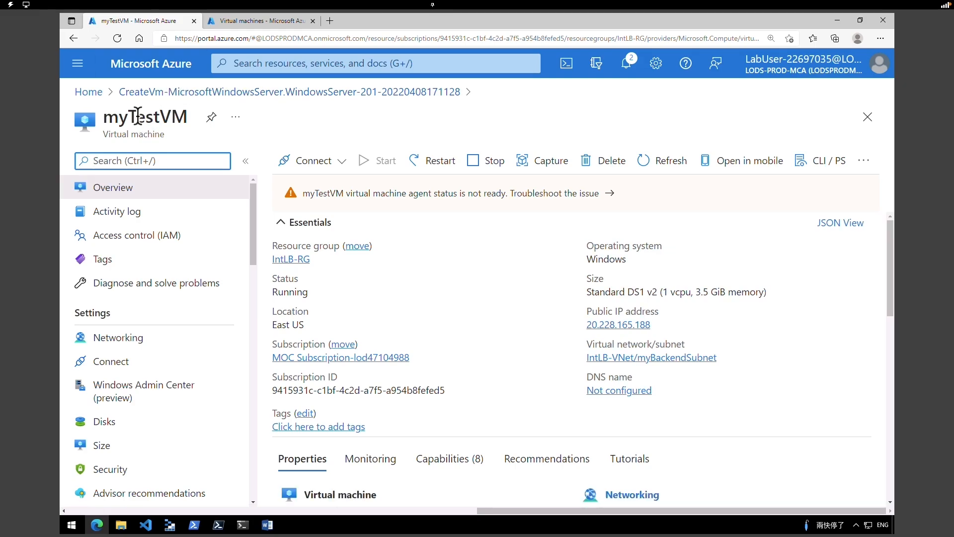
left_click_drag(138, 116, 171, 118)
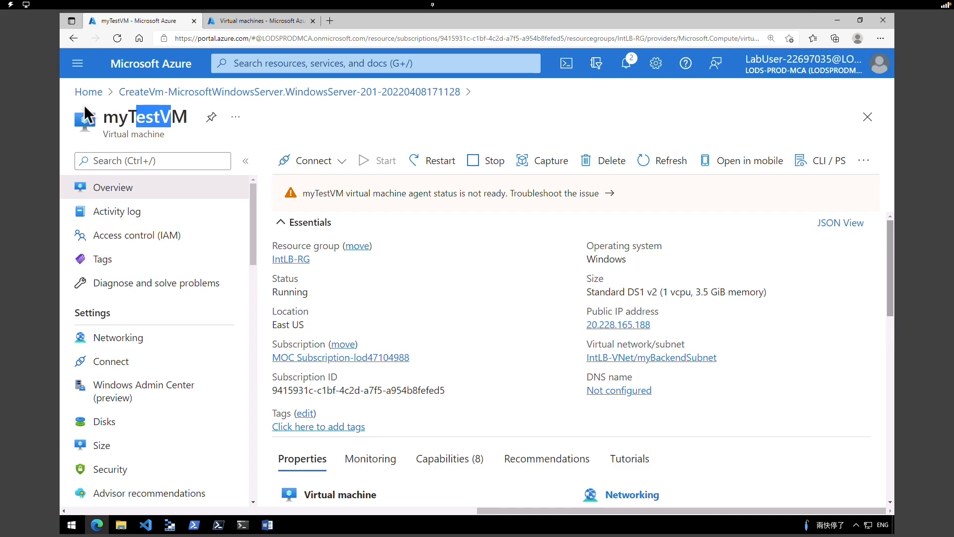
left_click(90, 93)
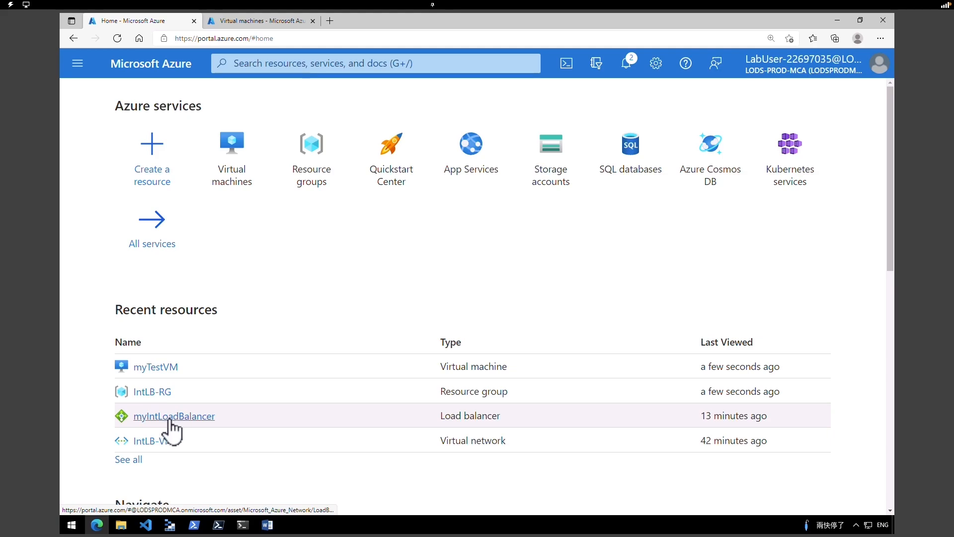
- Open myIntLoadBalancer, expand its Essentials, and copy the private IP 10.1.2.4
left_click(174, 419)
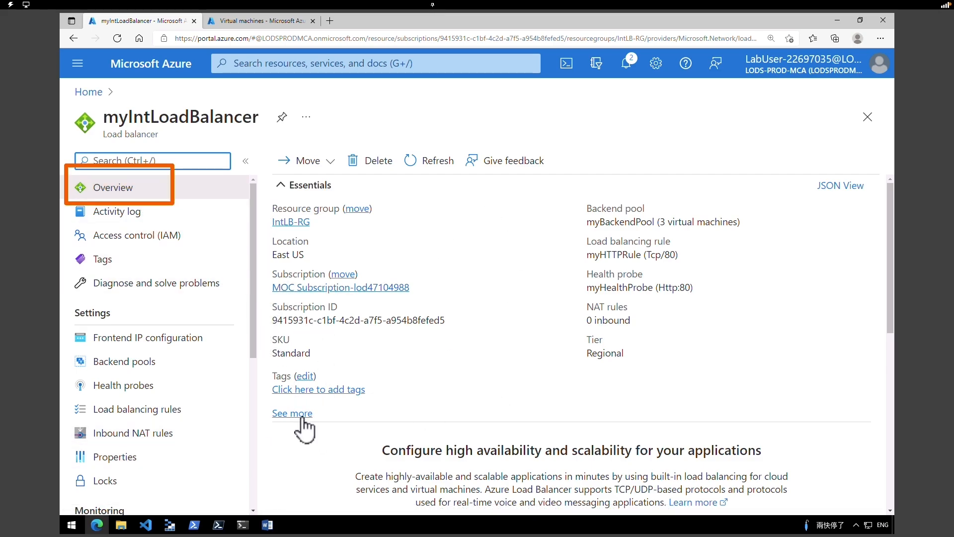
left_click(298, 414)
left_click_drag(583, 372, 572, 373)
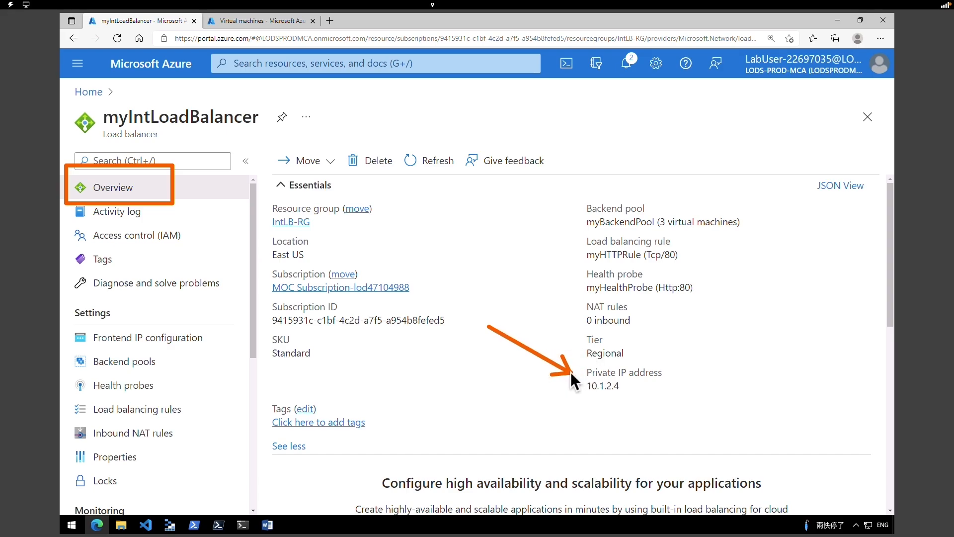
left_click(627, 387)
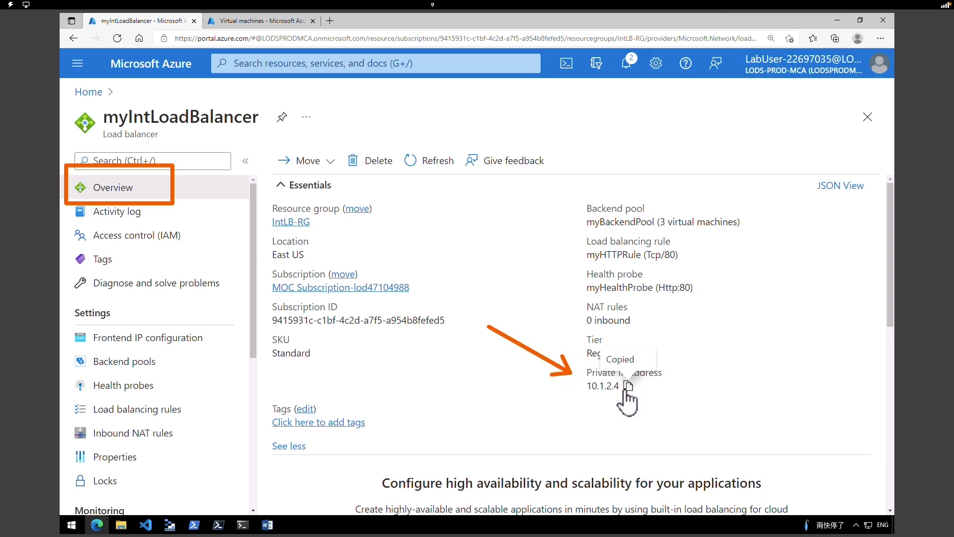
- Open myTestVM from the Virtual machines list and choose to connect via Bastion
left_click(167, 70)
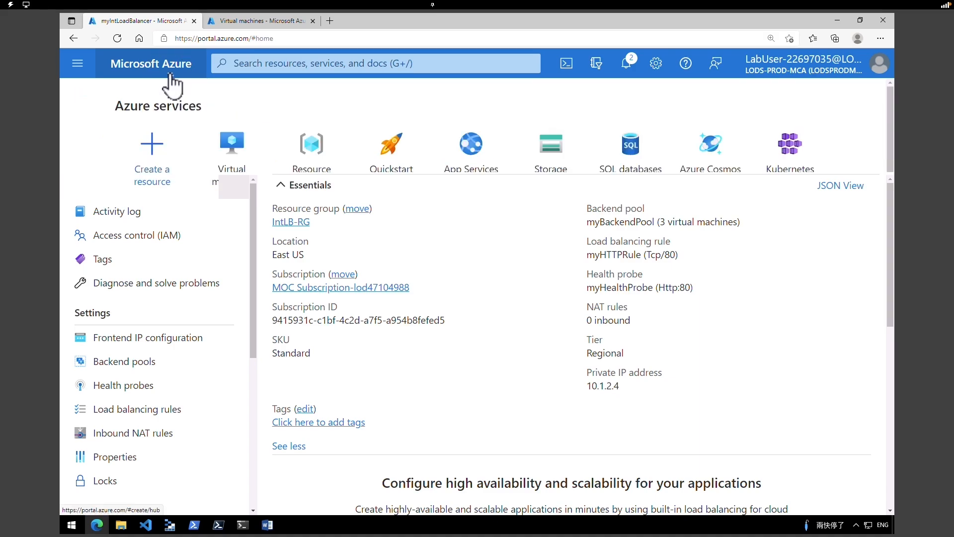
left_click(229, 177)
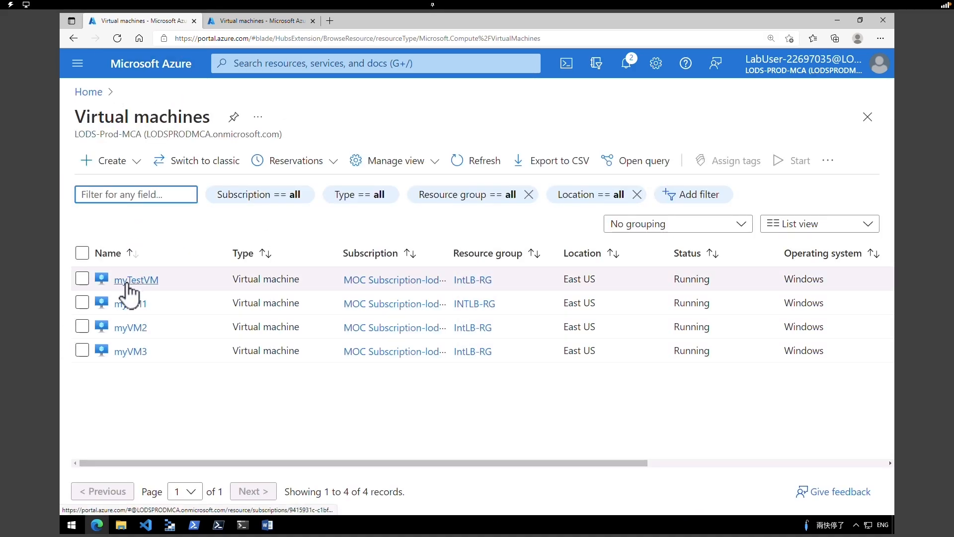
left_click(131, 282)
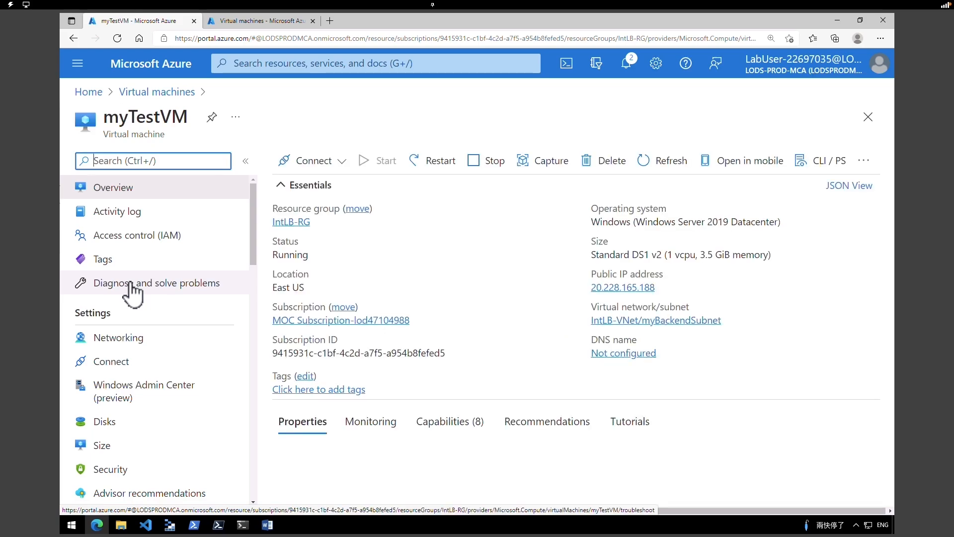
left_click(339, 166)
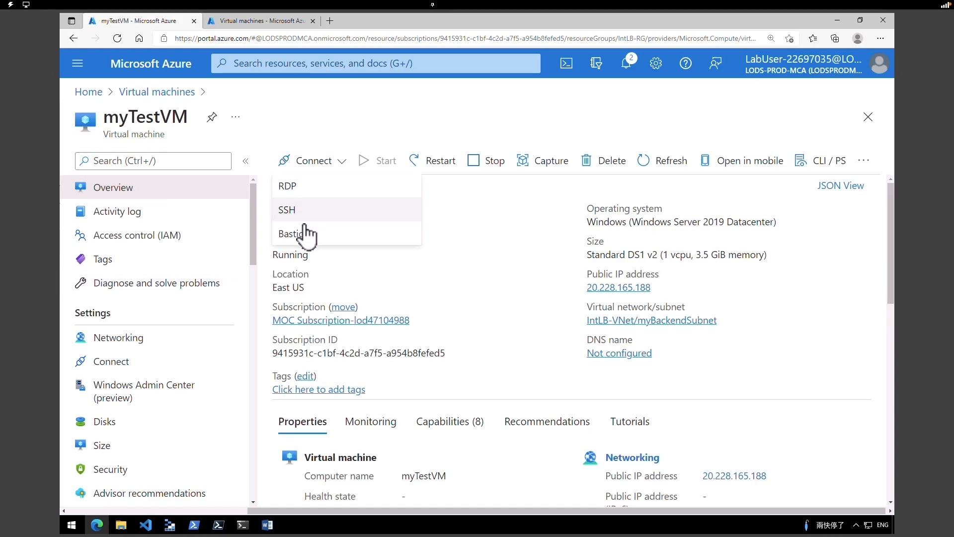
left_click(295, 238)
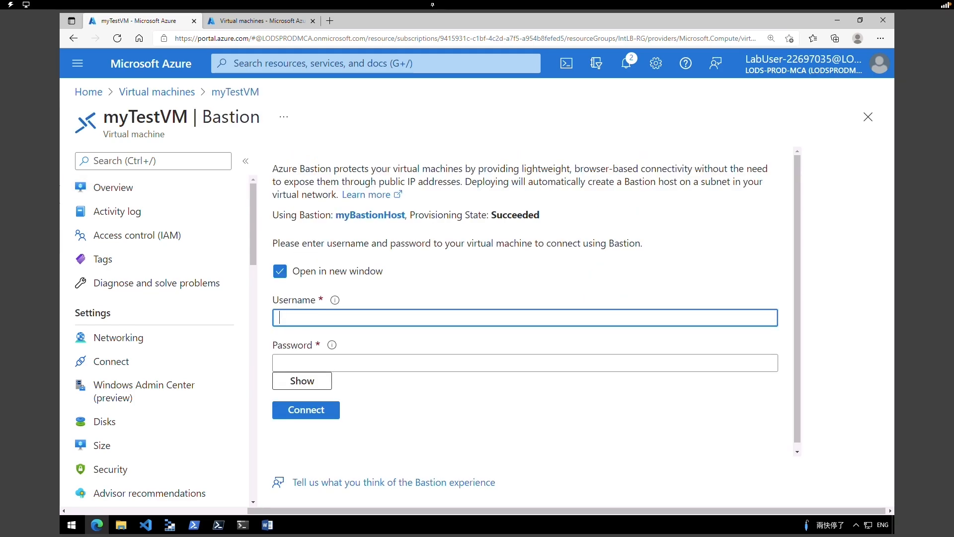
- Enter the VM's admin username and password, connect, and always allow portal pop-ups
type("TestUser")
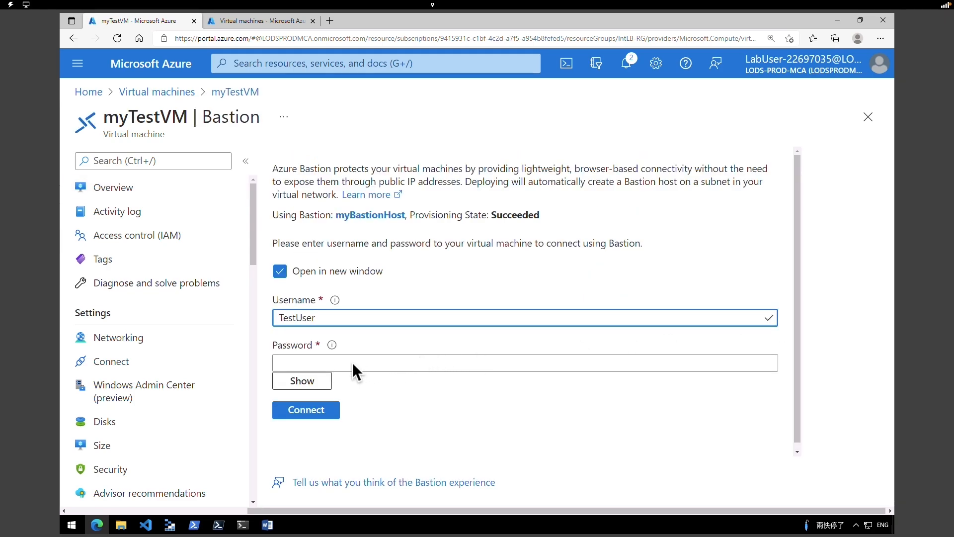
left_click(325, 364)
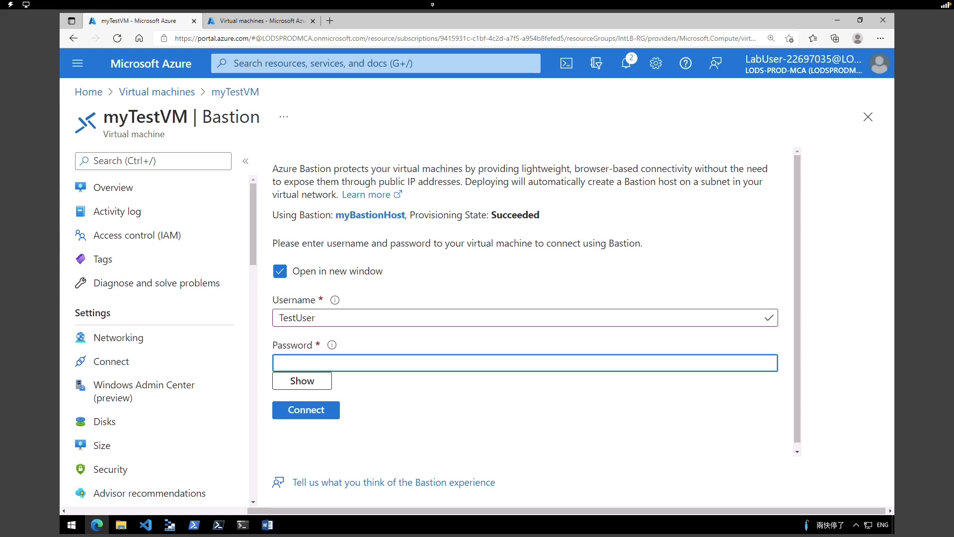
key("ctrl+v")
left_click(325, 413)
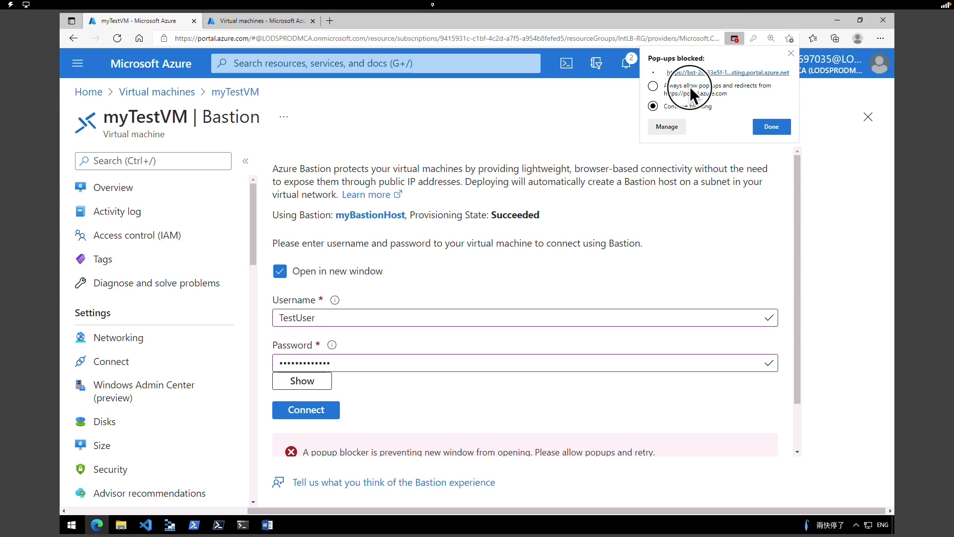
left_click(690, 86)
left_click(771, 127)
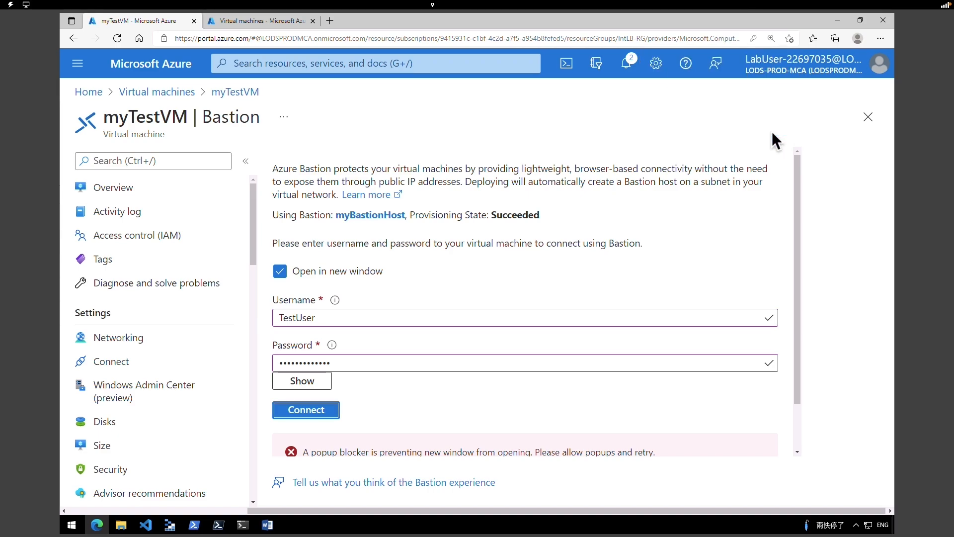
- Connect to myTestVM, allow clipboard access, and make the VM discoverable on the network
left_click(327, 417)
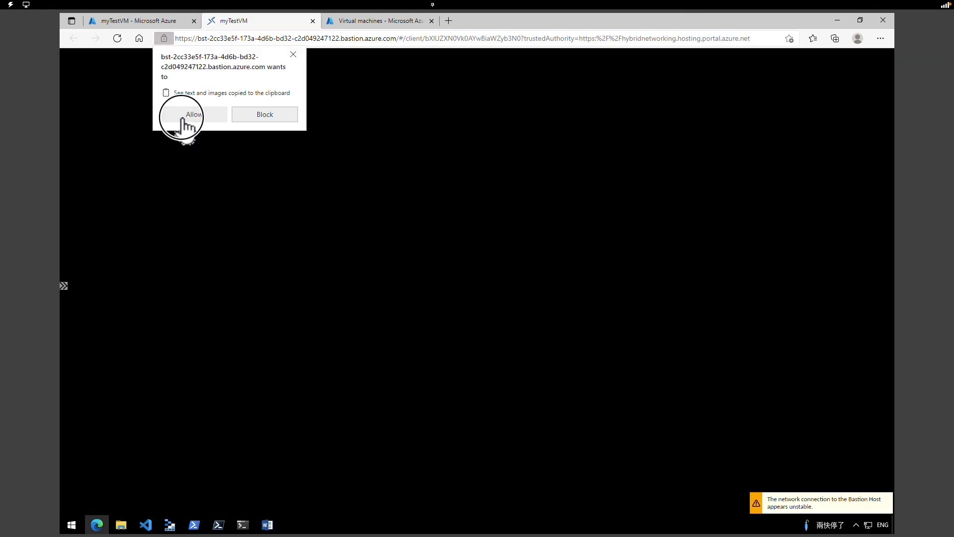
left_click(184, 115)
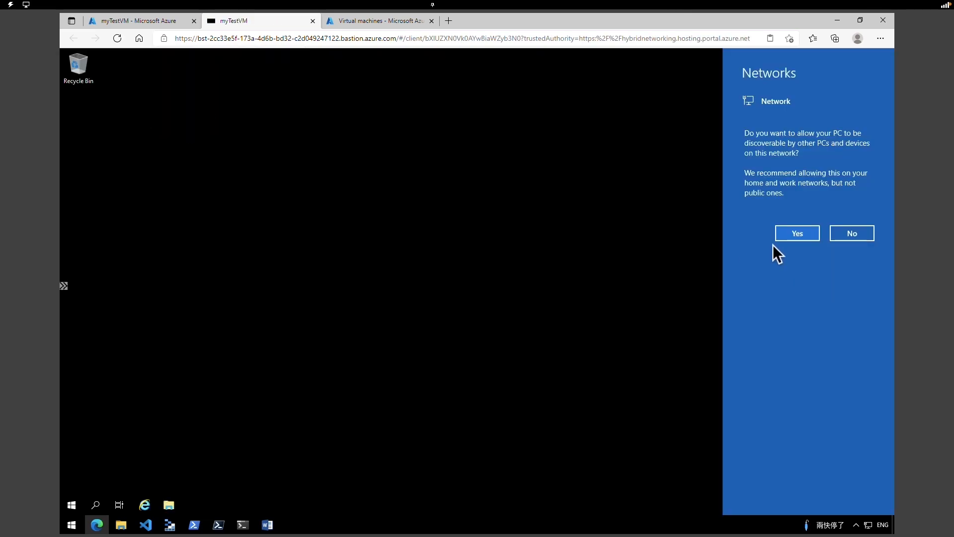
left_click(786, 240)
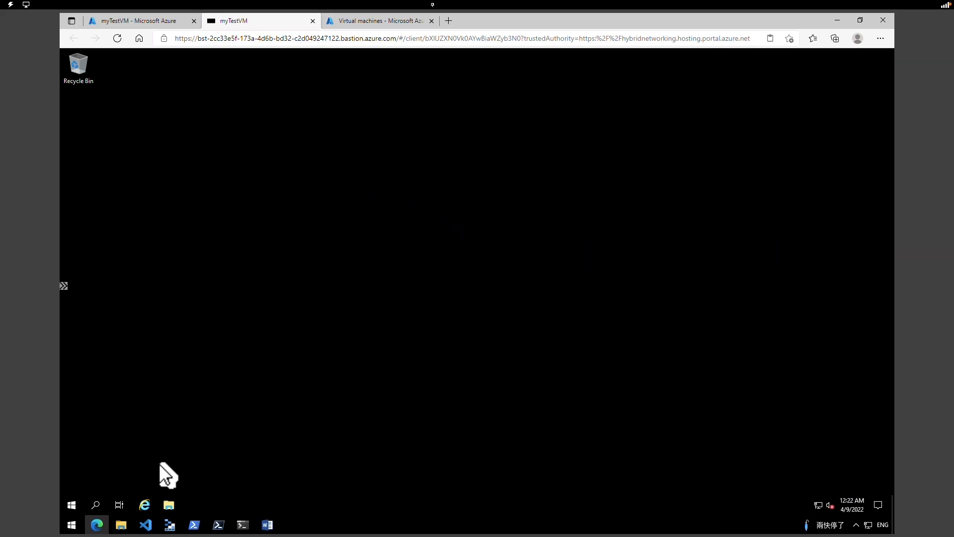
- Launch Internet Explorer on the remote desktop, accept its default setup, and select the address bar
left_click(146, 505)
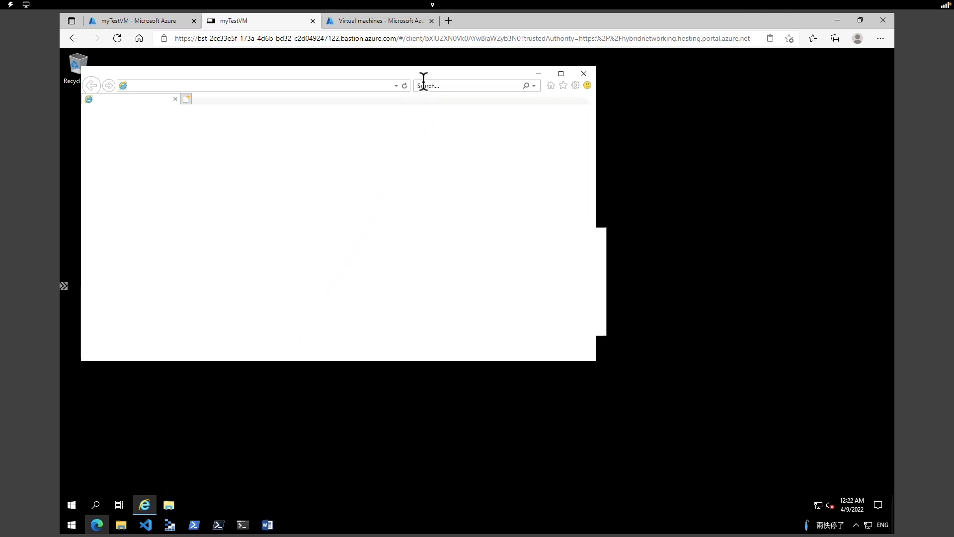
left_click(397, 297)
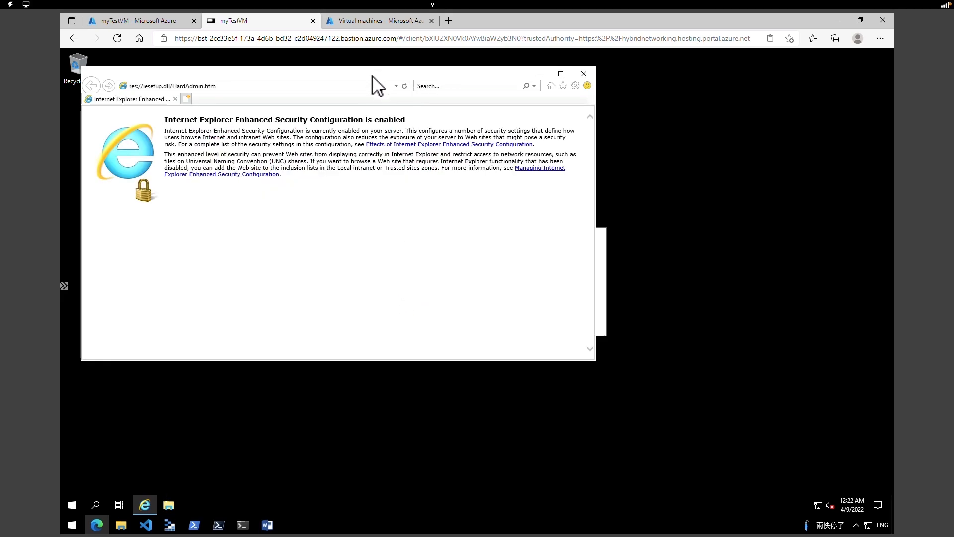
left_click_drag(372, 75, 404, 91)
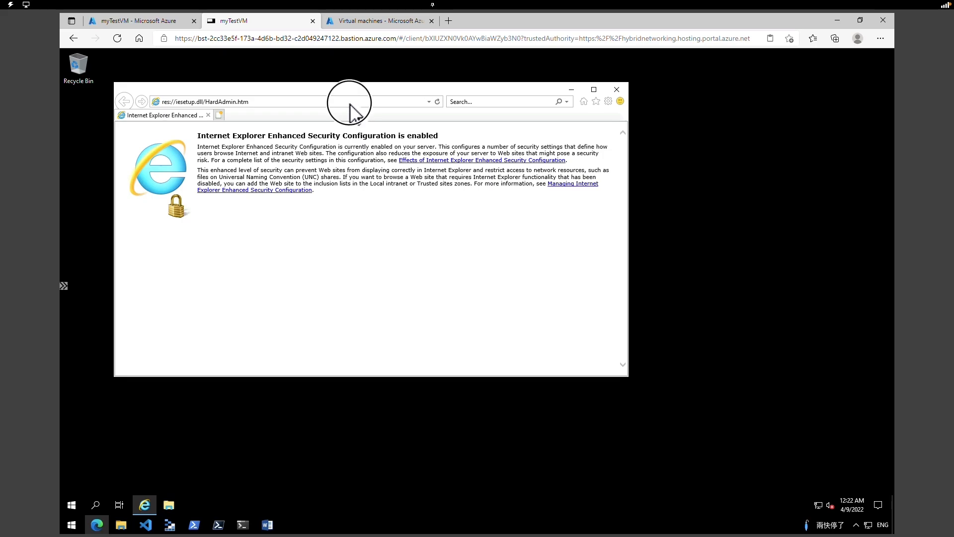
left_click(350, 103)
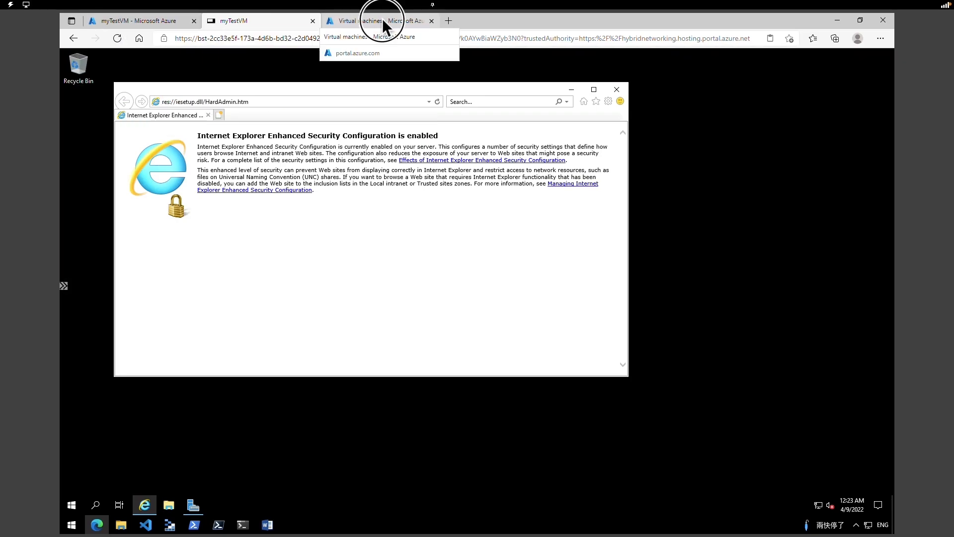
- Copy myIntLoadBalancer's private IP 10.1.2.4 from its Essentials in the portal
left_click(382, 20)
left_click(91, 93)
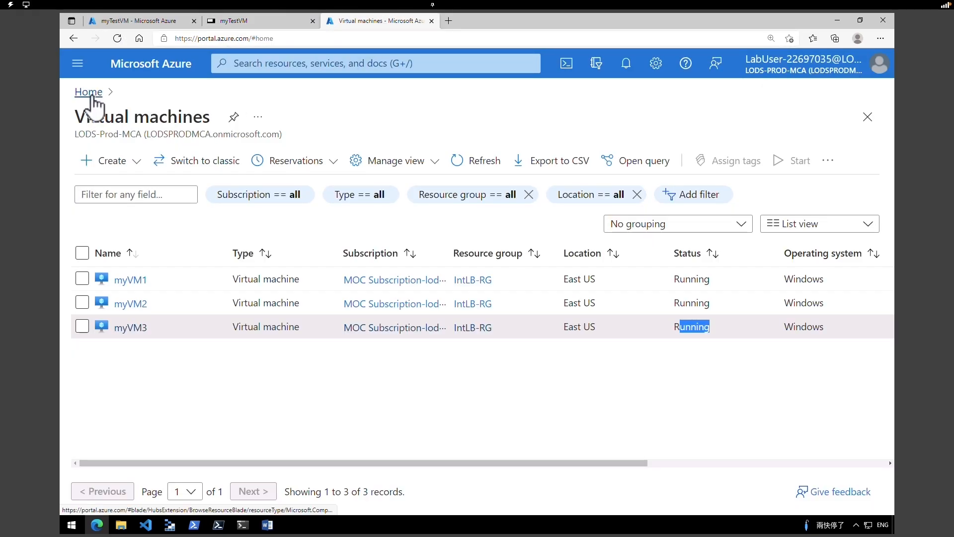
left_click(191, 369)
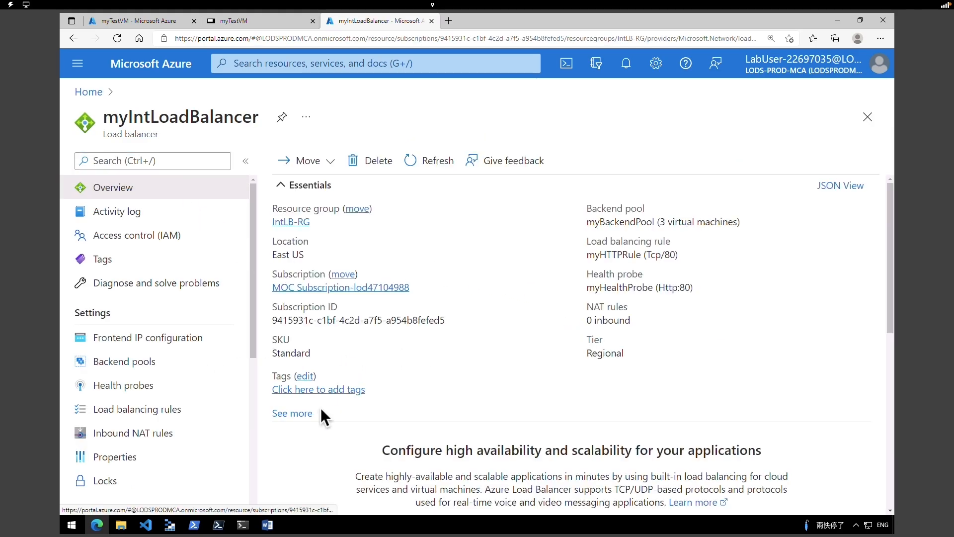
left_click(293, 413)
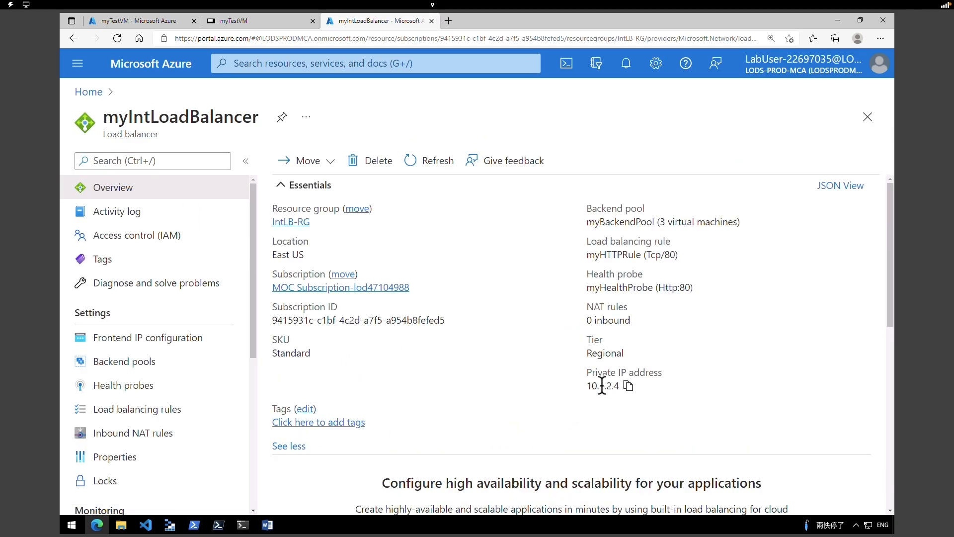
left_click_drag(586, 386, 619, 385)
left_click(629, 386)
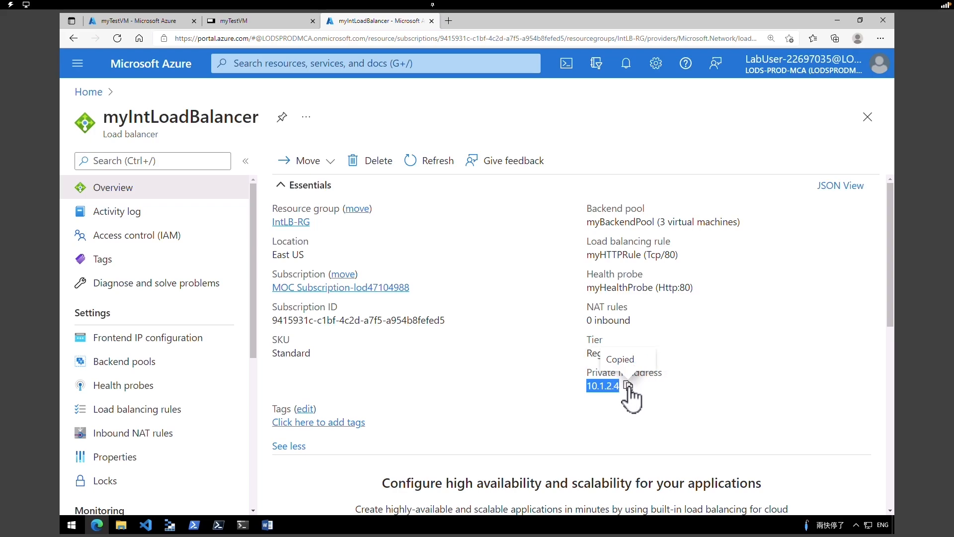
- Browse to 10.1.2.4 in Internet Explorer on myTestVM and see myVM1 respond
left_click(223, 20)
left_click(250, 102)
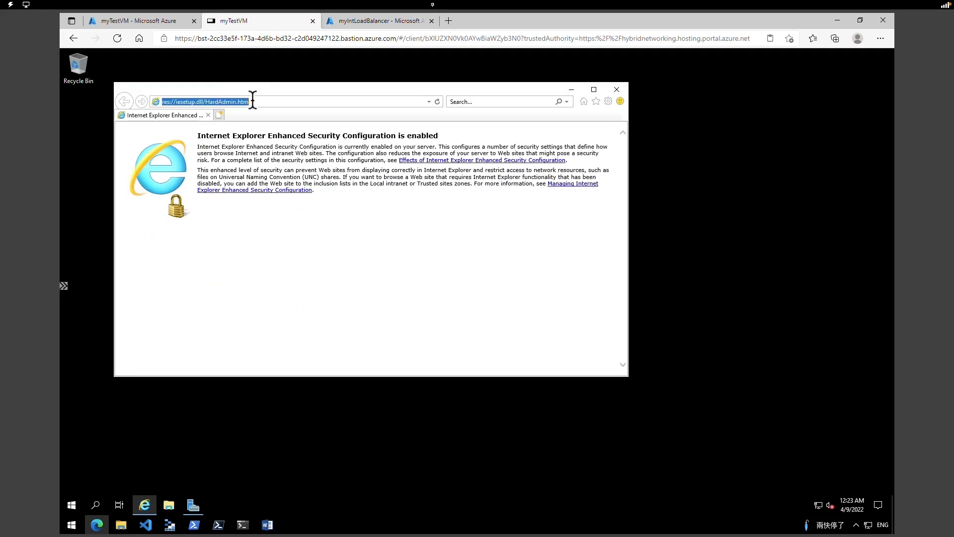
type("10.1.")
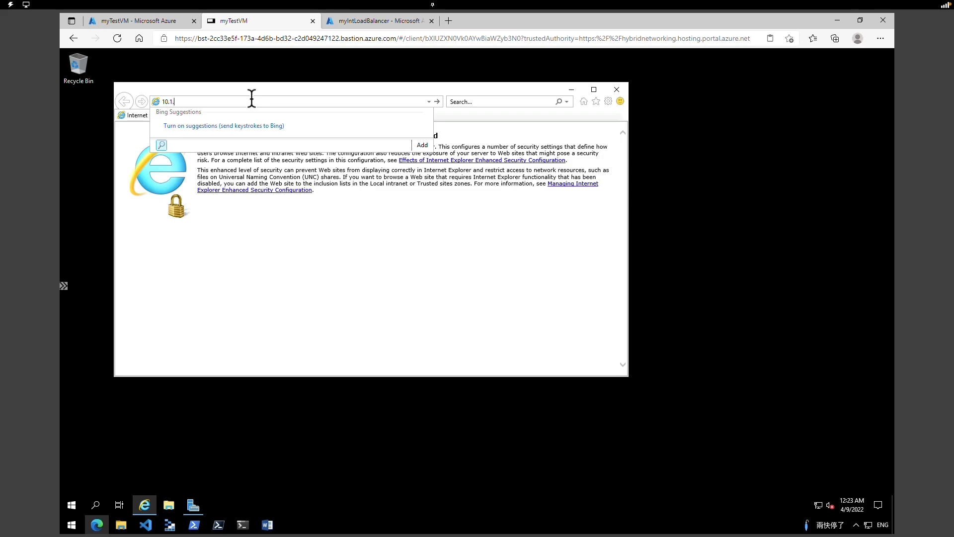
type("2.4")
key("Return")
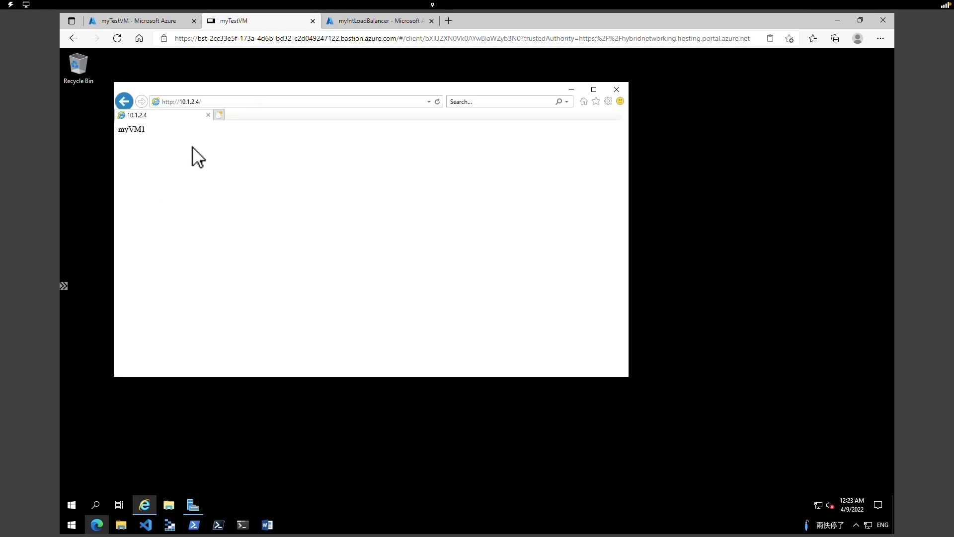
double_click(106, 129)
left_click_drag(144, 130, 121, 128)
- View myIntLoadBalancer's backend pools listing the three VMs
left_click(366, 21)
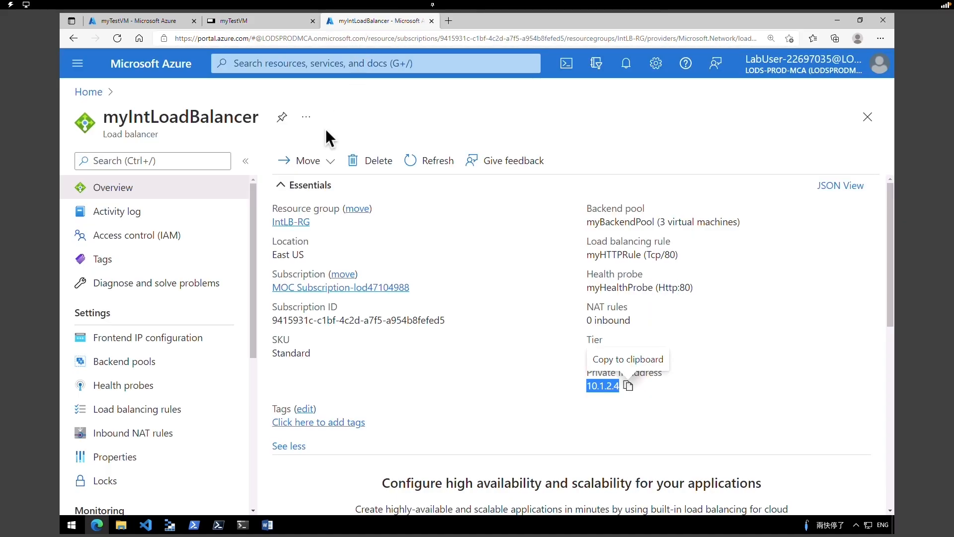
left_click(151, 376)
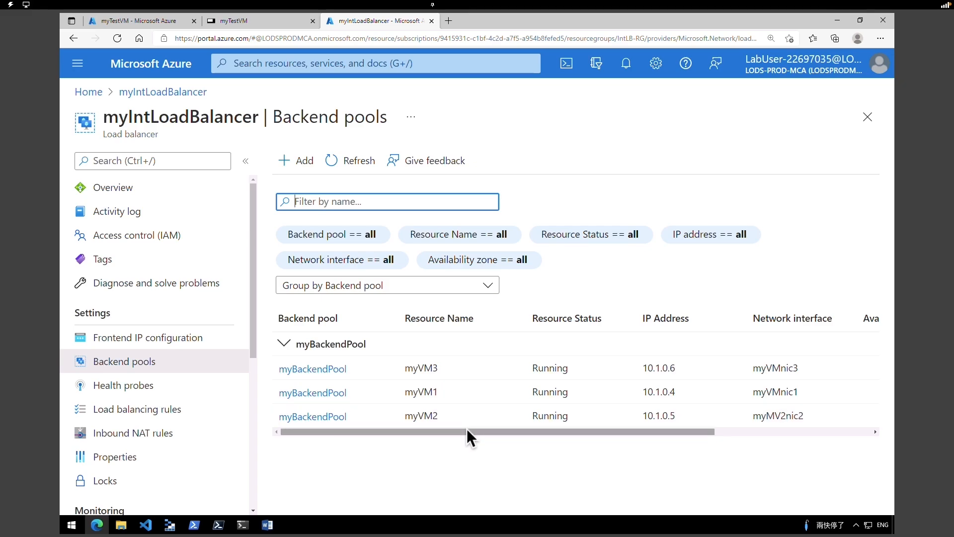
left_click_drag(467, 430, 429, 436)
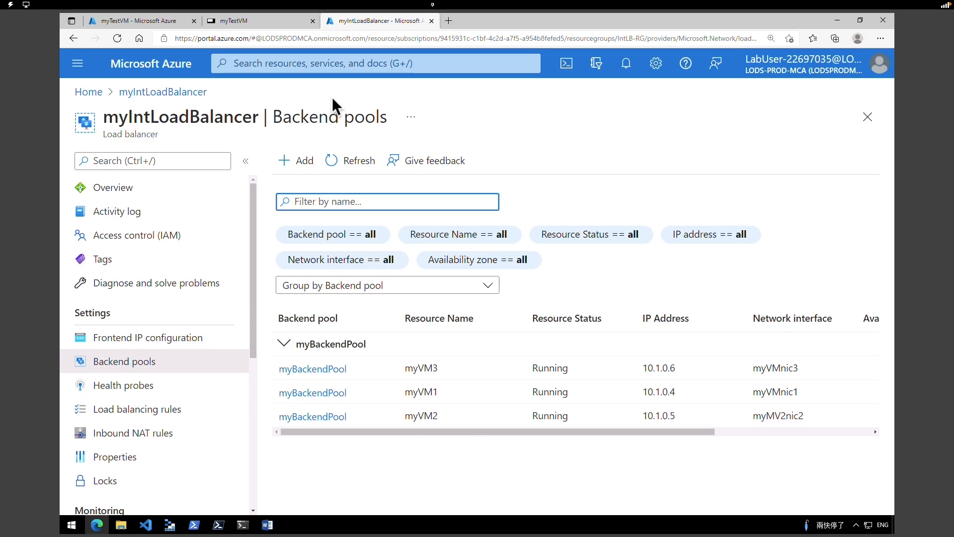
- Refresh 10.1.2.4 repeatedly, zooming in, and note myVM2 then myVM3 answering
left_click(254, 22)
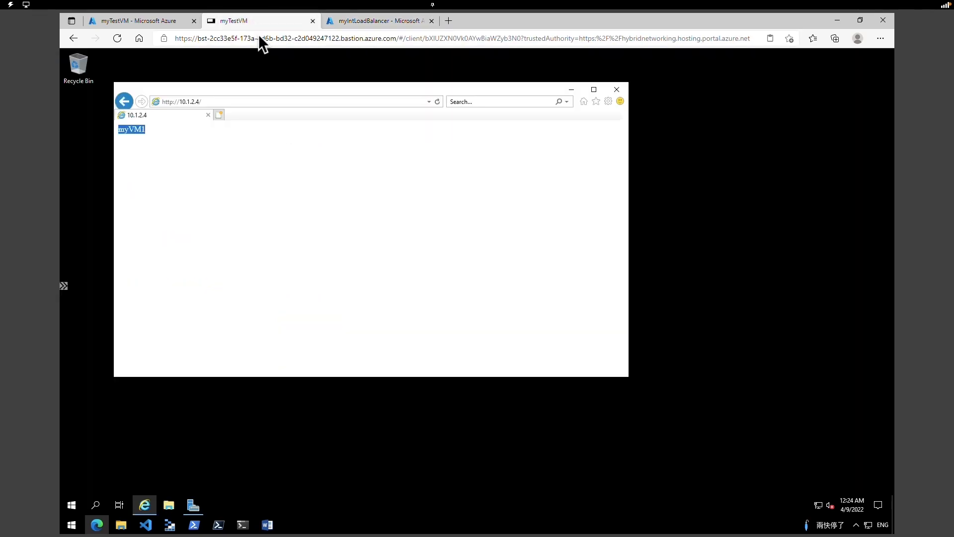
left_click(437, 102)
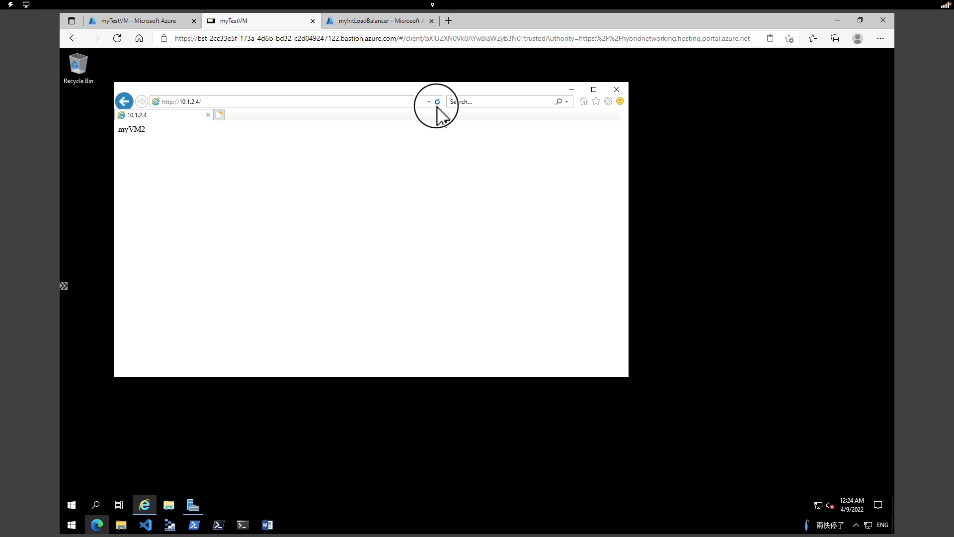
double_click(133, 129)
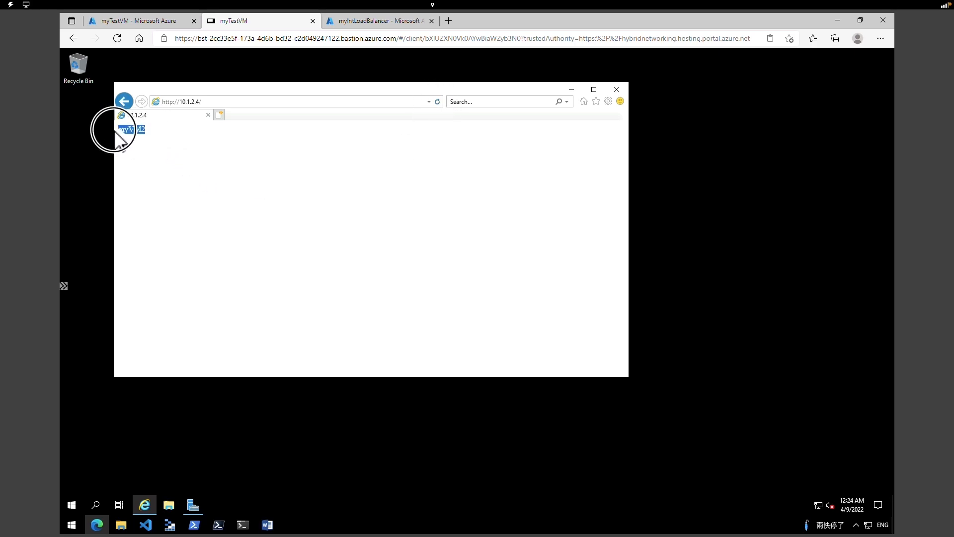
left_click(229, 150)
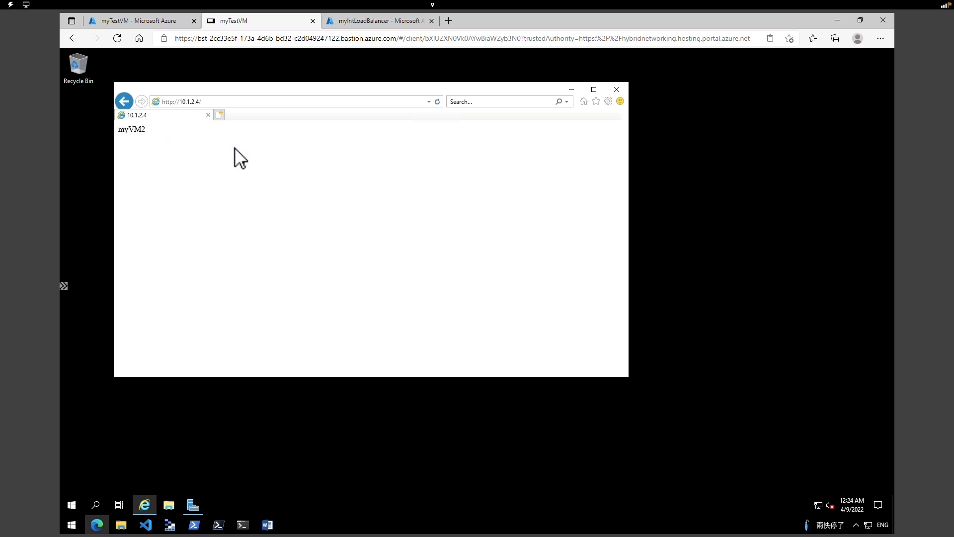
left_click(438, 103)
key("ctrl+plus")
key("ctrl+plus")
key("ctrl+plus")
key("ctrl+plus")
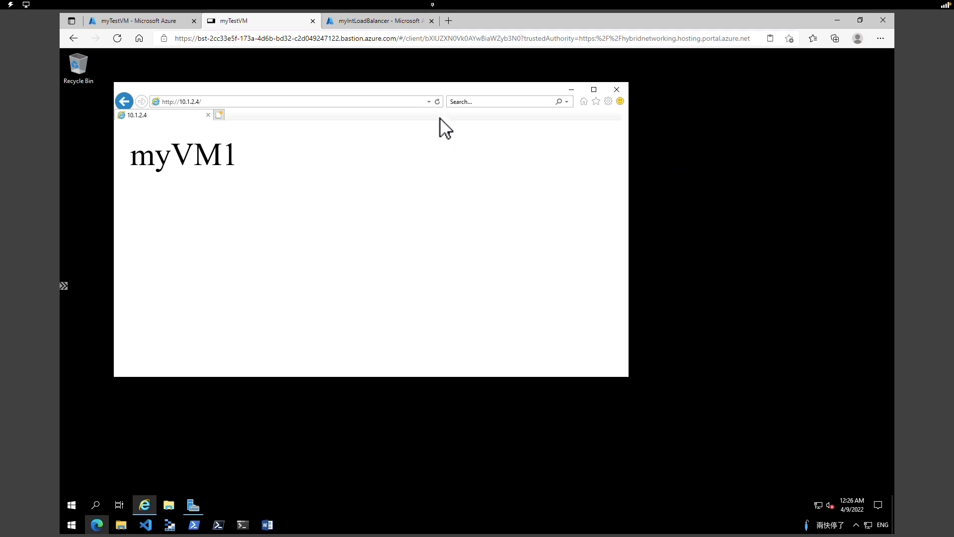
left_click(437, 103)
double_click(193, 158)
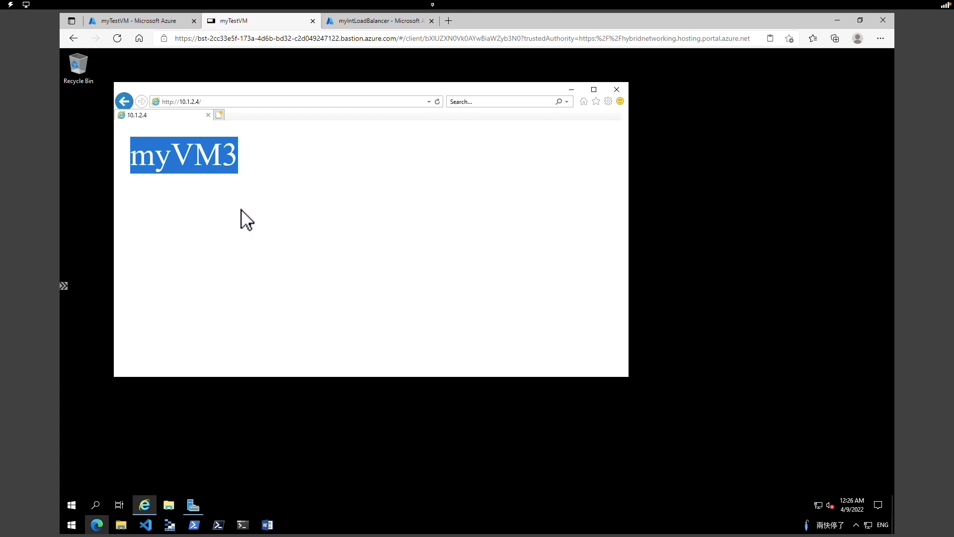
left_click(211, 260)
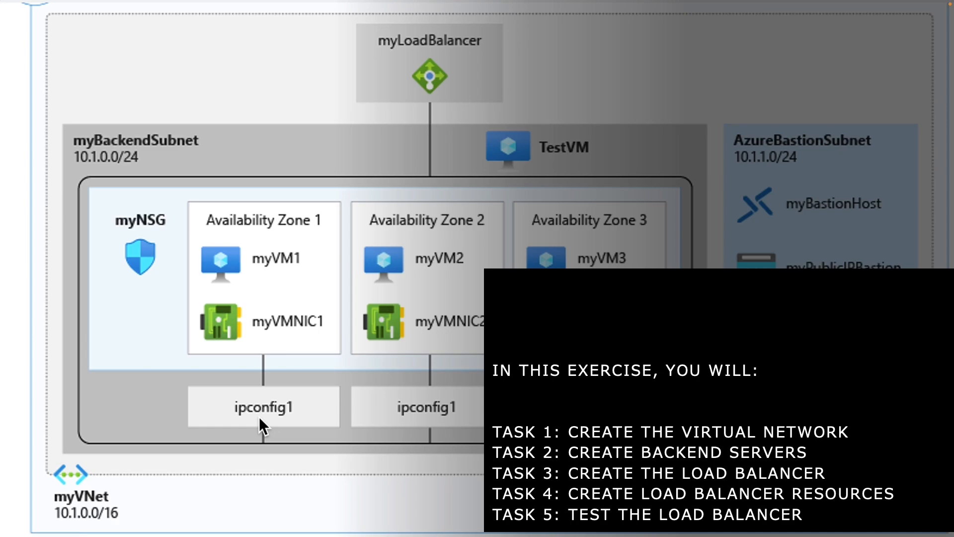
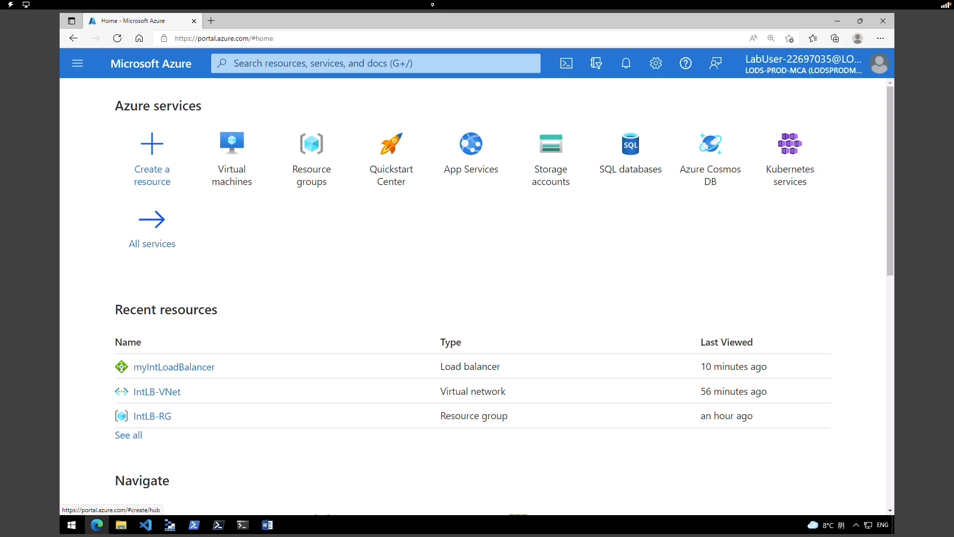
- Search the Marketplace for 'web app' and start creating a new Web App
left_click(165, 164)
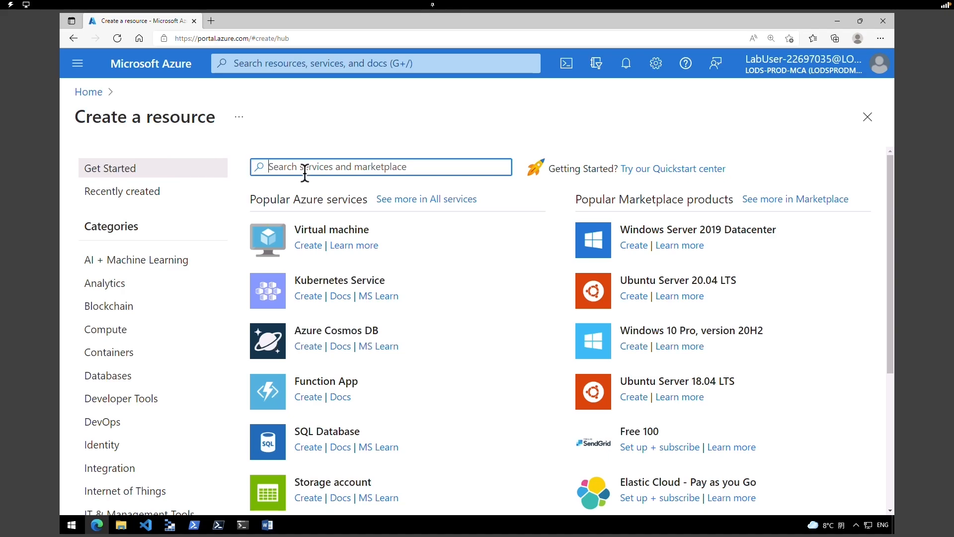
type("web app")
key("Return")
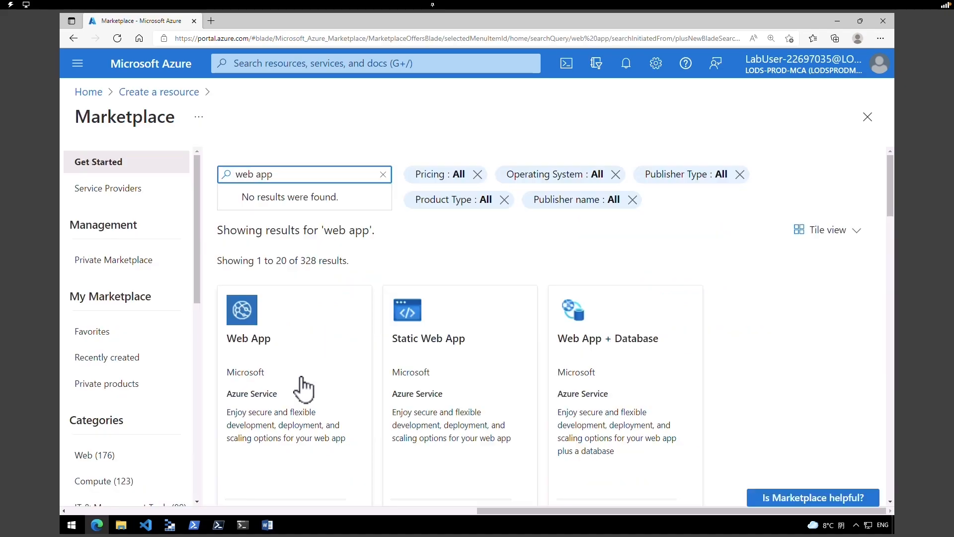
left_click(282, 378)
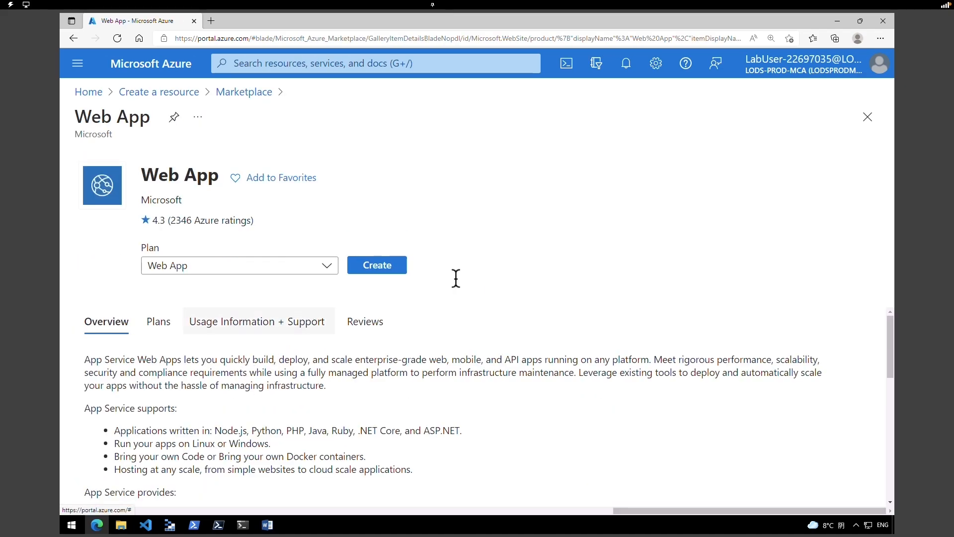
left_click(391, 274)
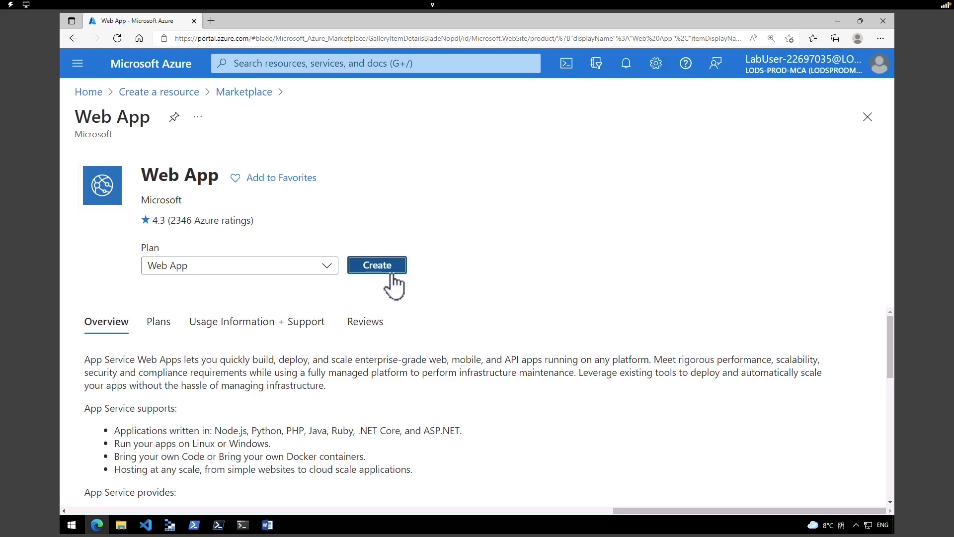
- Create new resource group Contoso-RG-TM1 and paste in the app name ContosoWebAppEastUS321
left_click(342, 282)
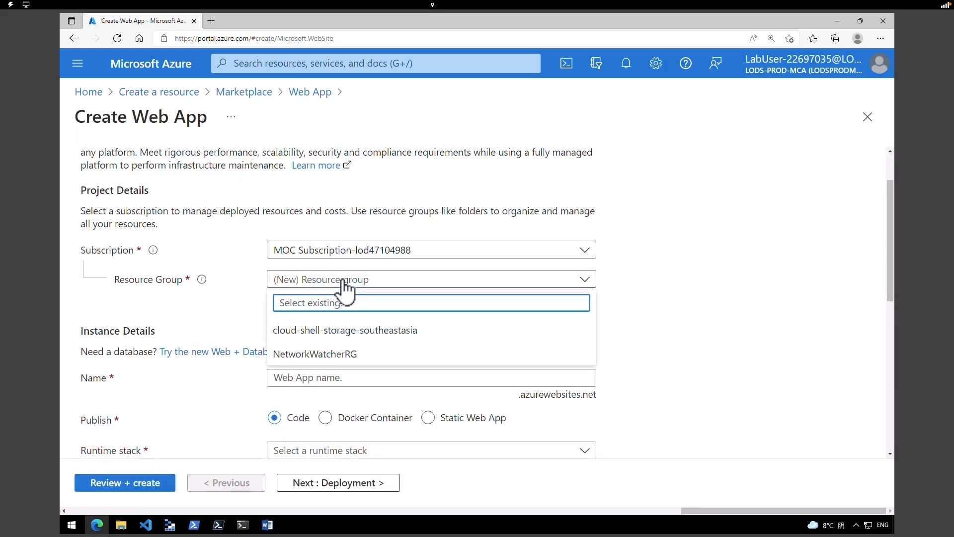
left_click(343, 281)
left_click(307, 297)
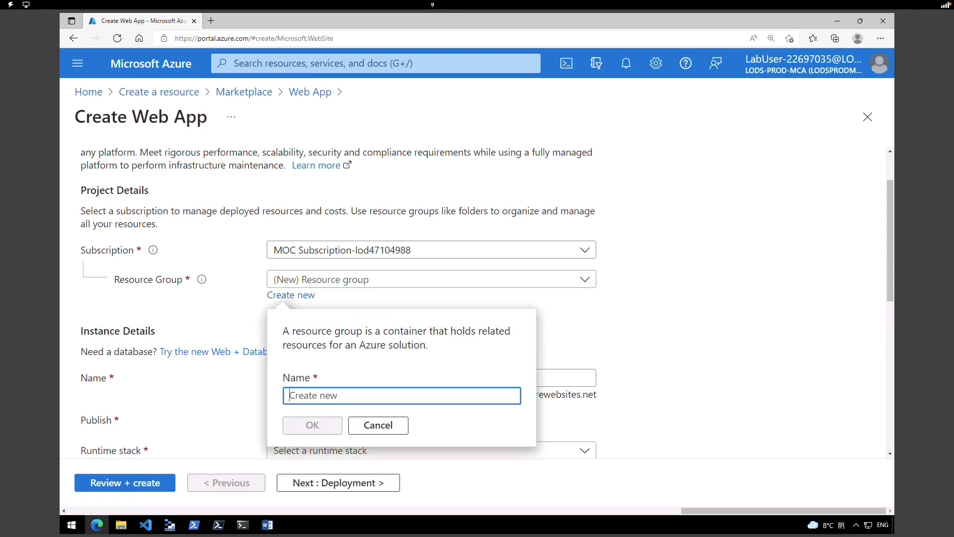
type("Contoso-RG-TM1")
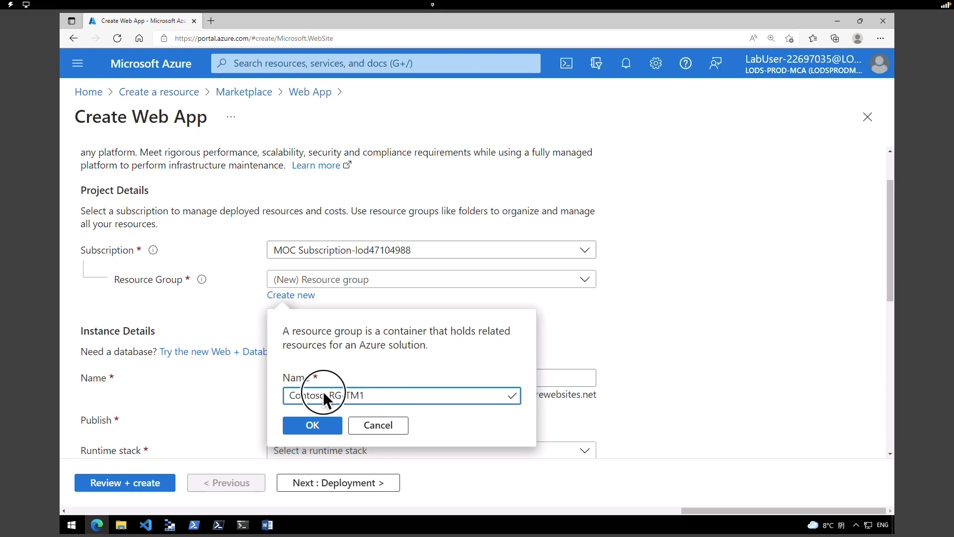
left_click(334, 425)
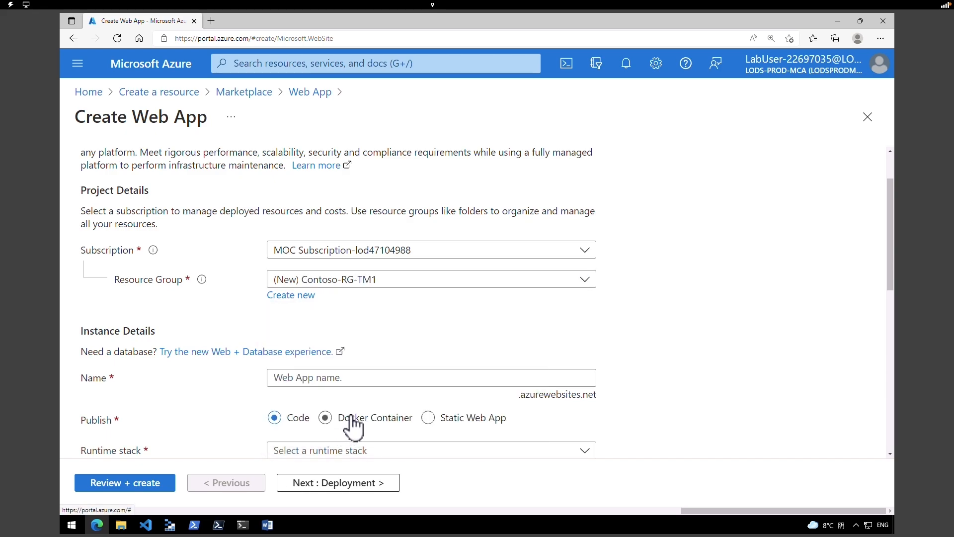
left_click(380, 379)
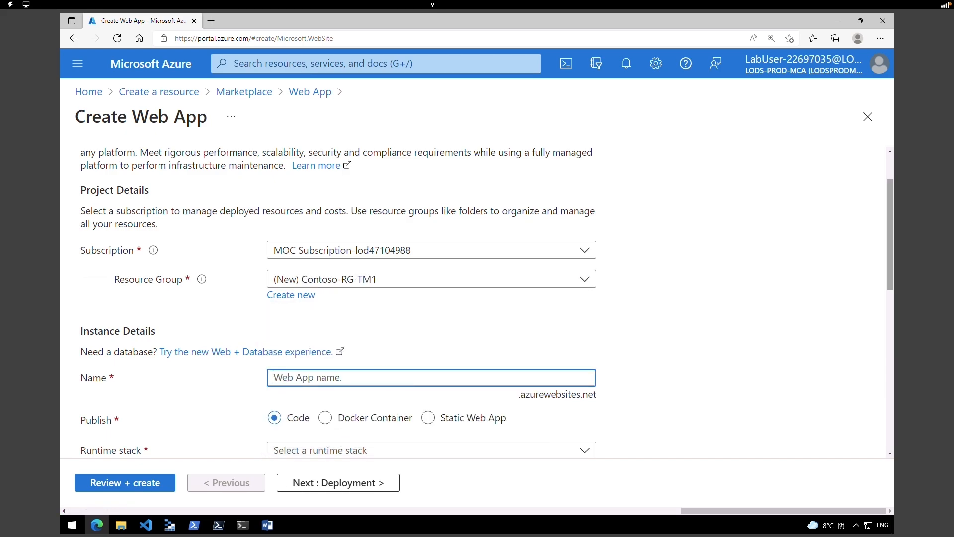
type("ContosoWebAppEastUS321")
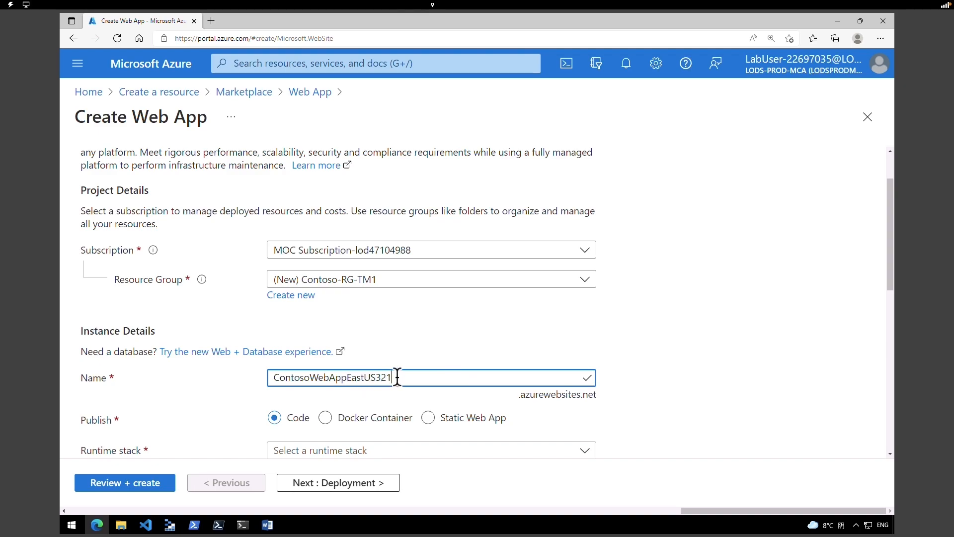
- Choose the ASP.NET V4.8 runtime on Windows and the East US region
scroll(890, 326, "down", 3)
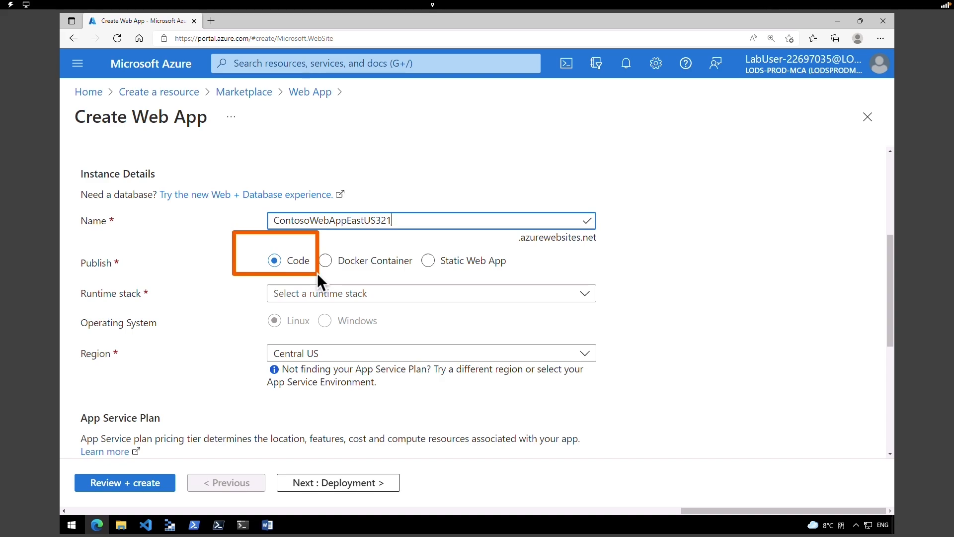
left_click(318, 293)
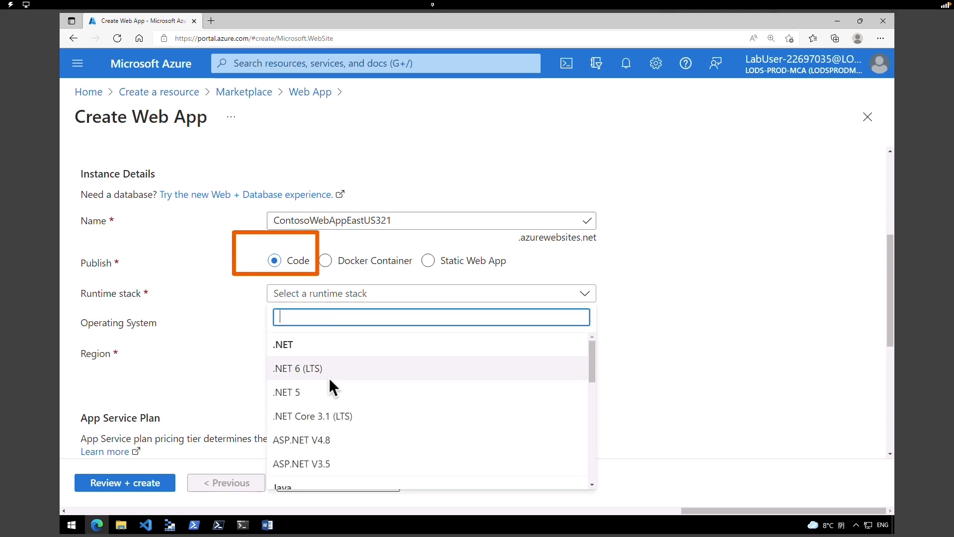
left_click(342, 442)
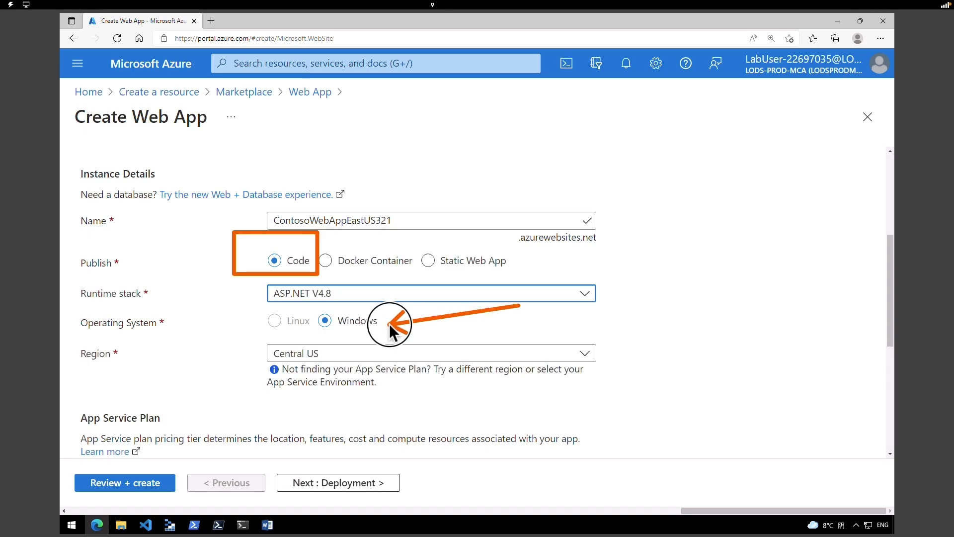
left_click(362, 354)
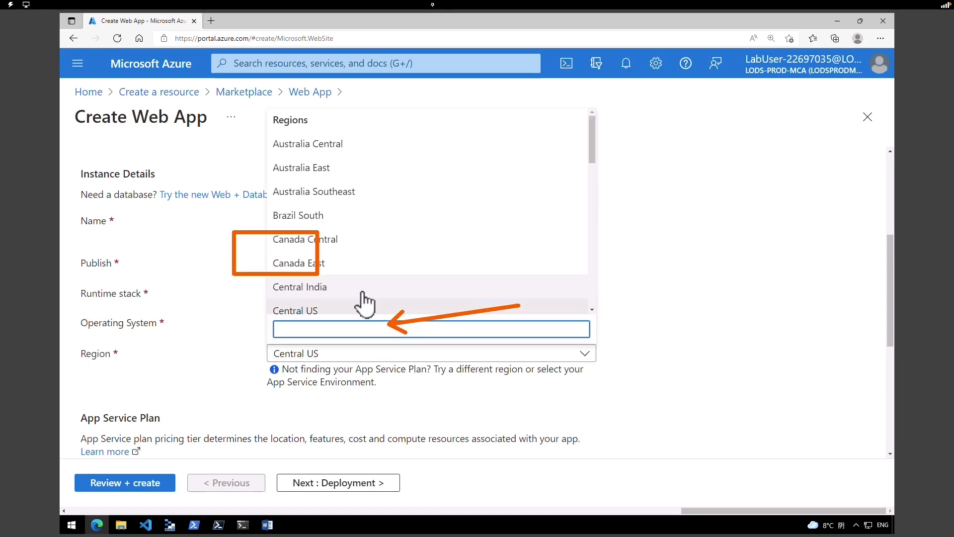
type("eas")
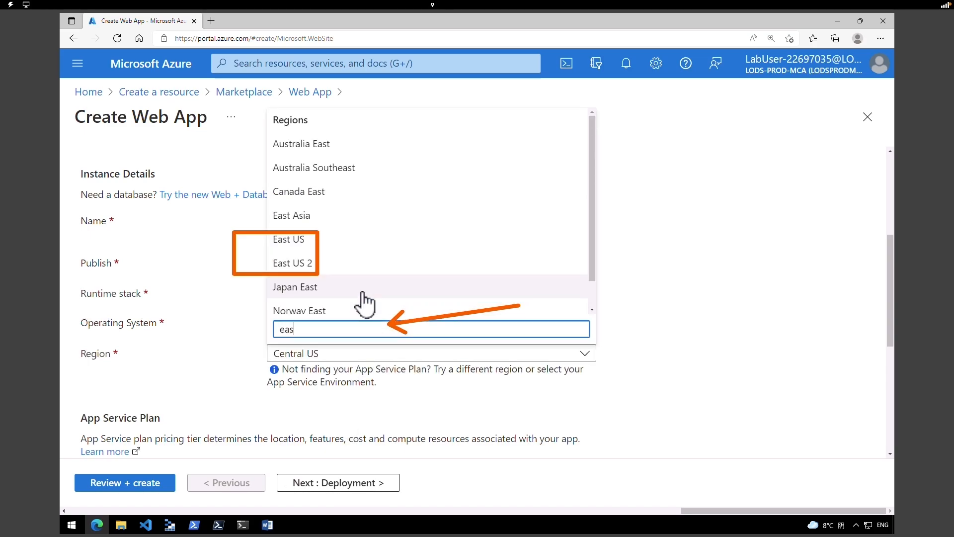
type("t")
left_click(289, 239)
scroll(899, 341, "down", 3)
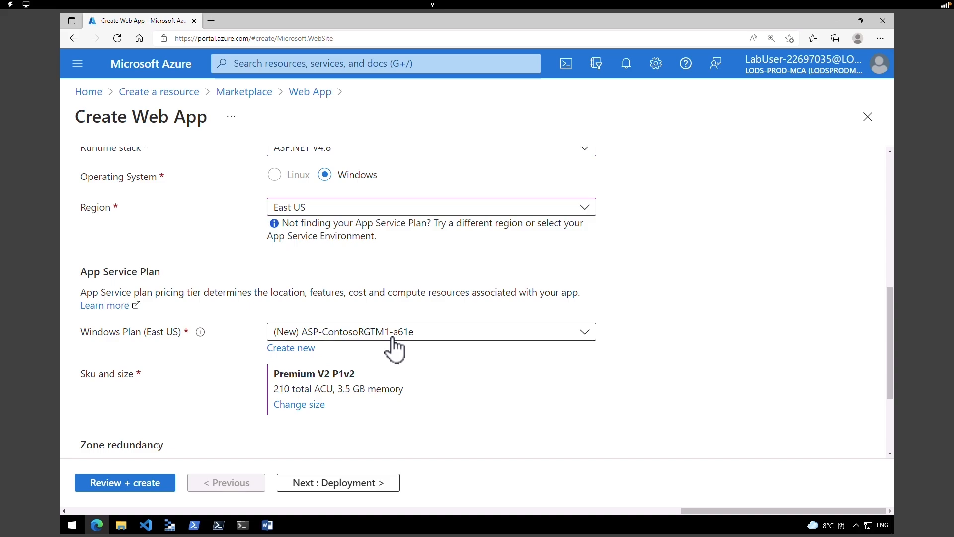
- Create a new Windows App Service plan named ContosoAppServicePlanEastUS
left_click(306, 348)
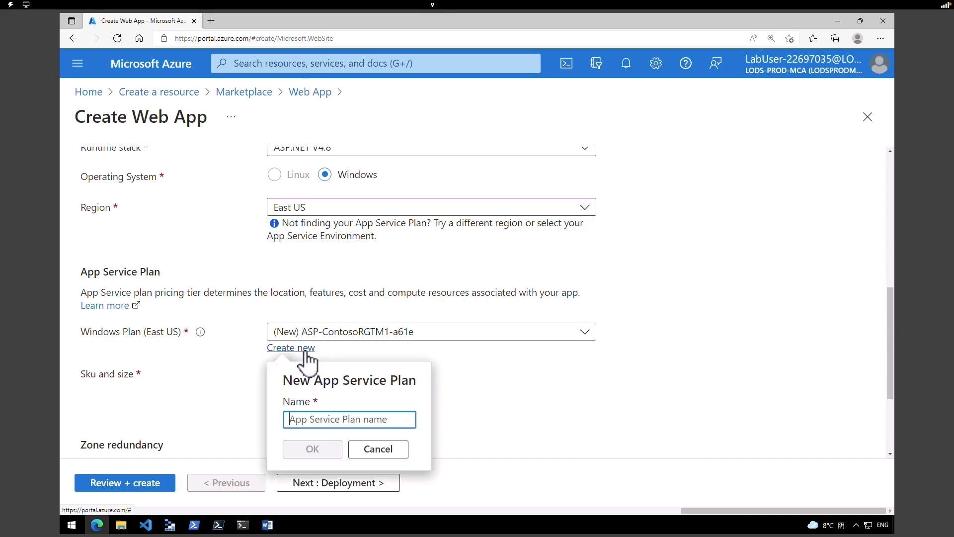
type("ContosoAppServicePlanEastUS")
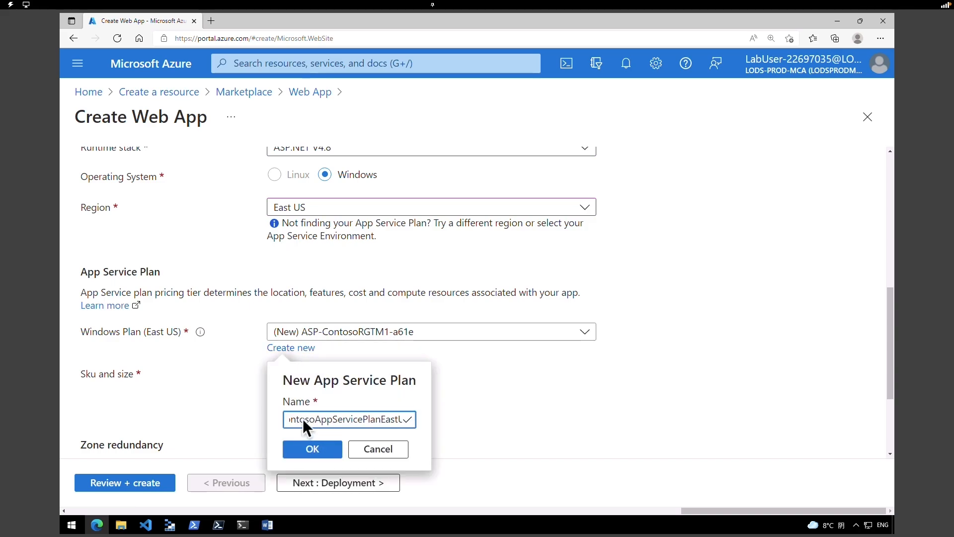
left_click(313, 418)
left_click(329, 449)
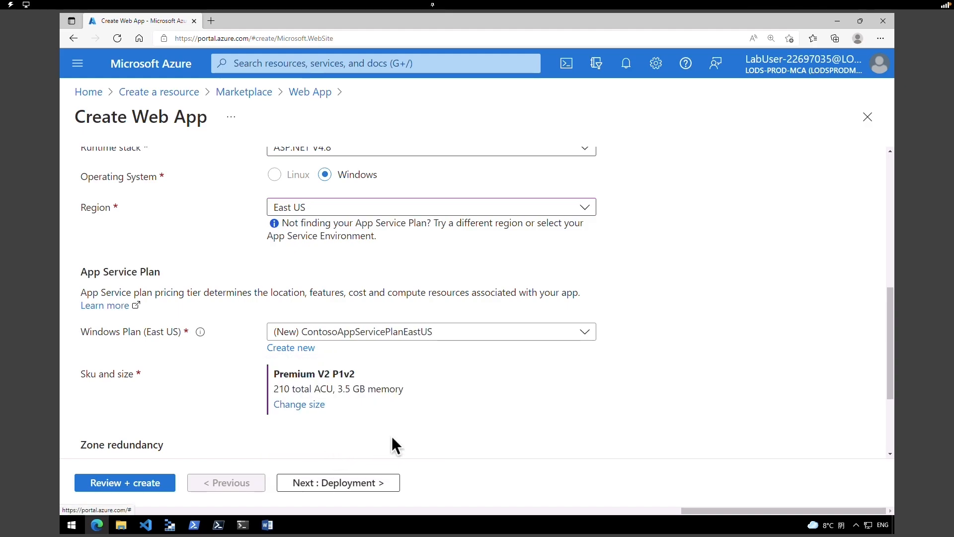
- Resize the plan to the Standard S1 pricing tier
left_click(302, 405)
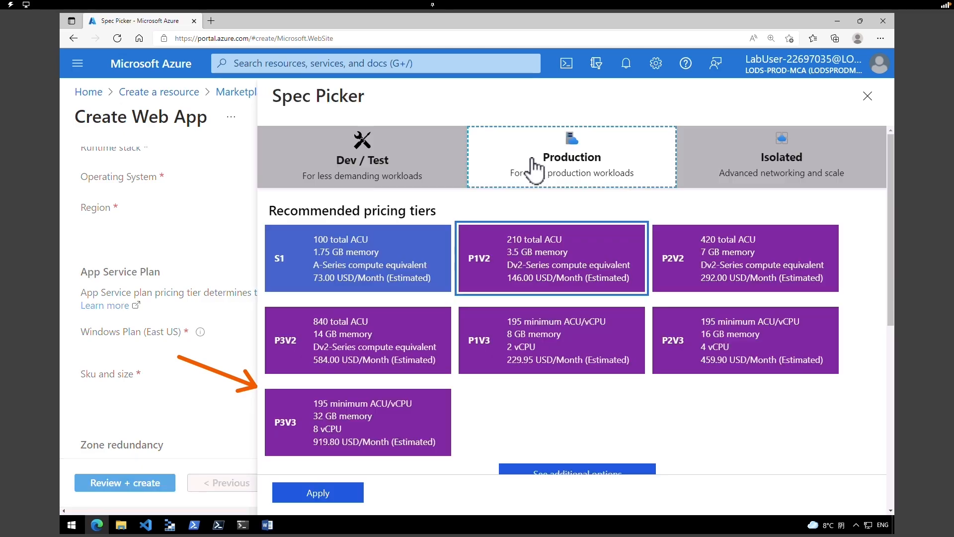
left_click(385, 274)
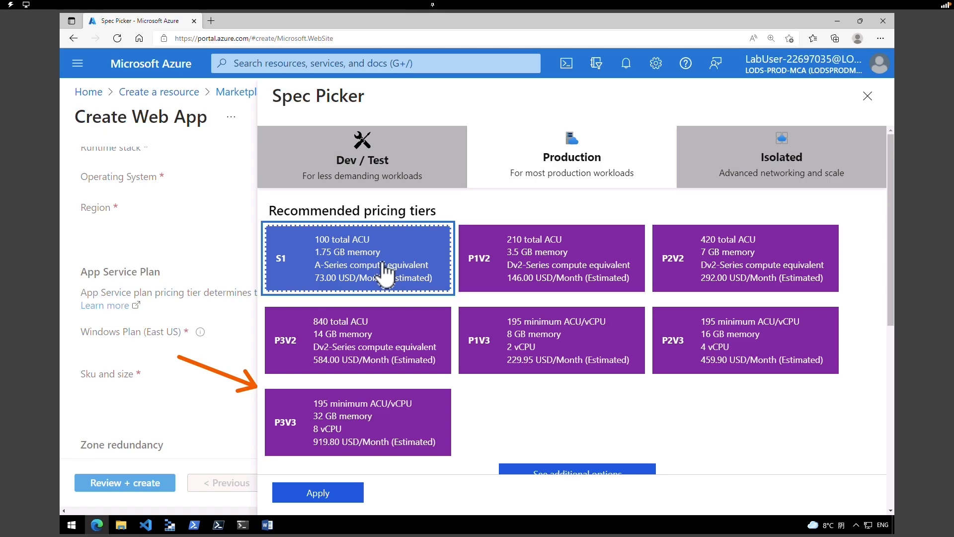
left_click(344, 492)
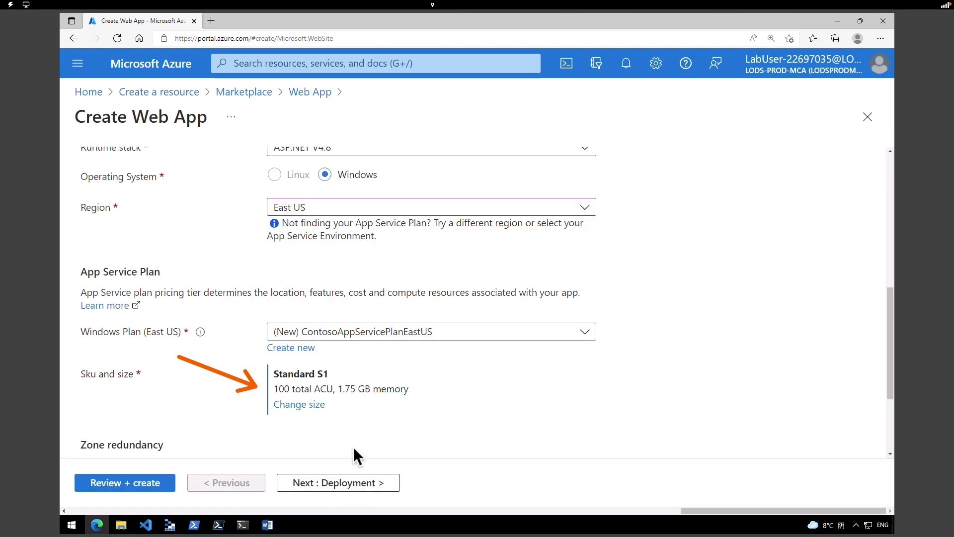
left_click(342, 485)
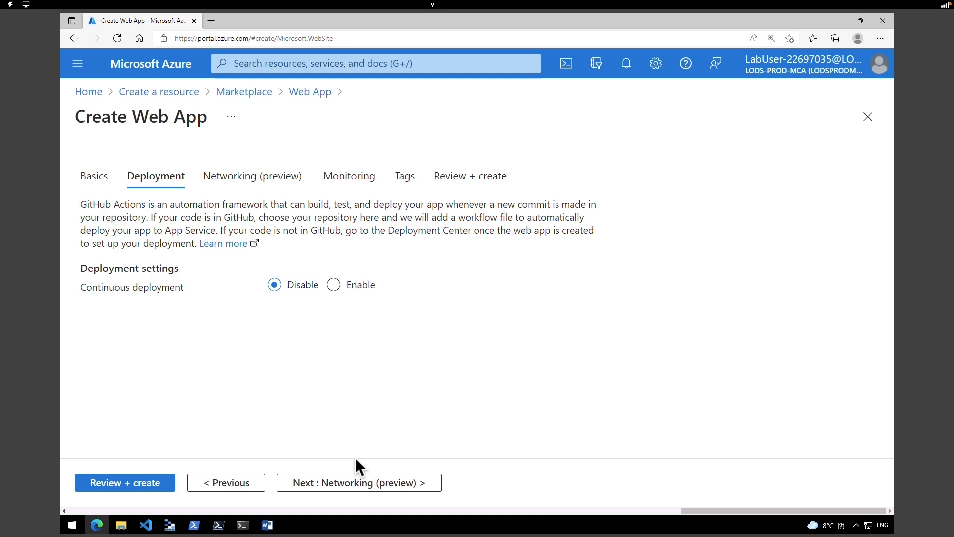
- Set Application Insights to No, then review and create ContosoWebAppEastUS321
left_click(366, 484)
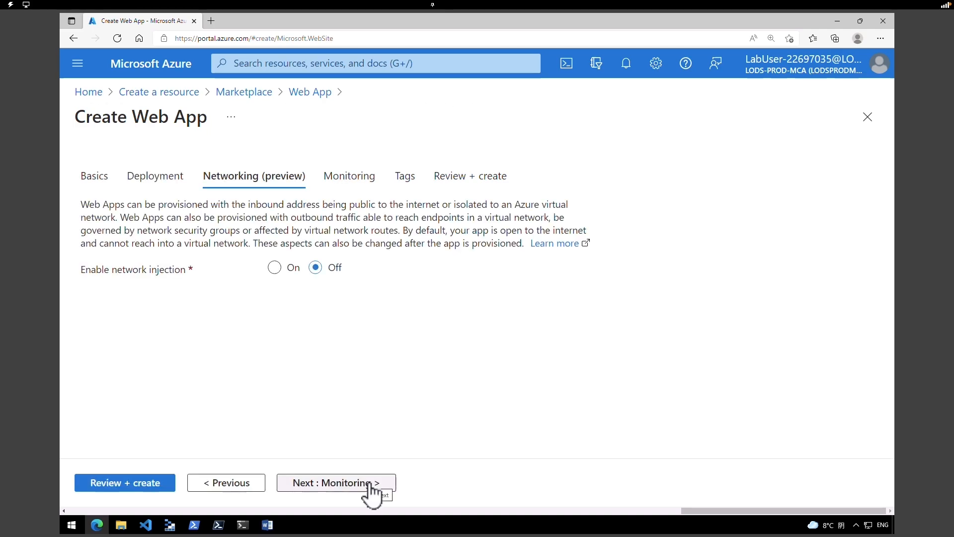
left_click(370, 484)
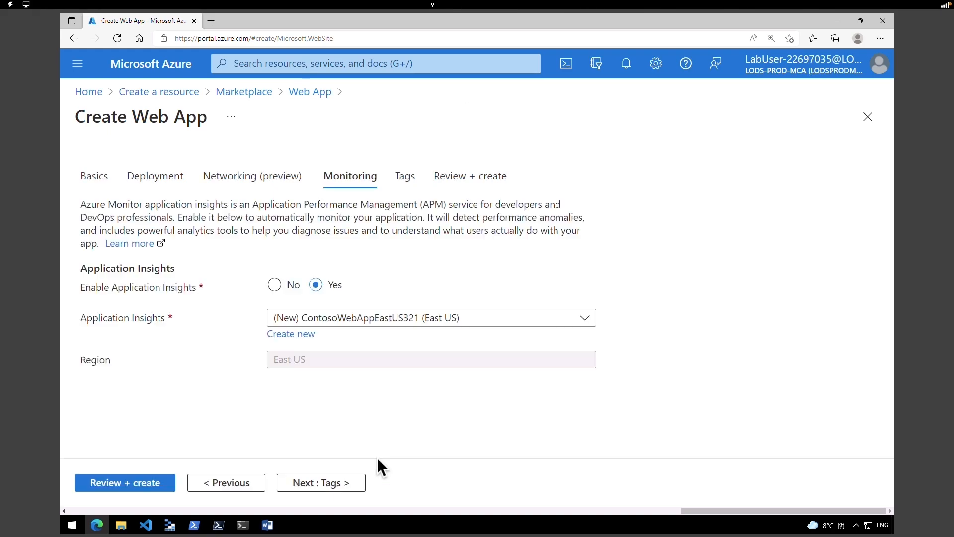
left_click(275, 284)
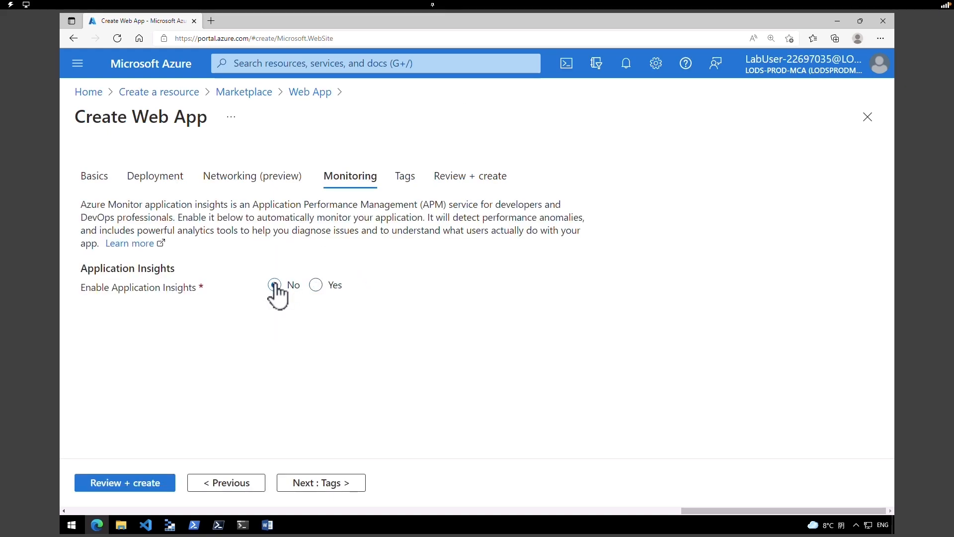
left_click(156, 485)
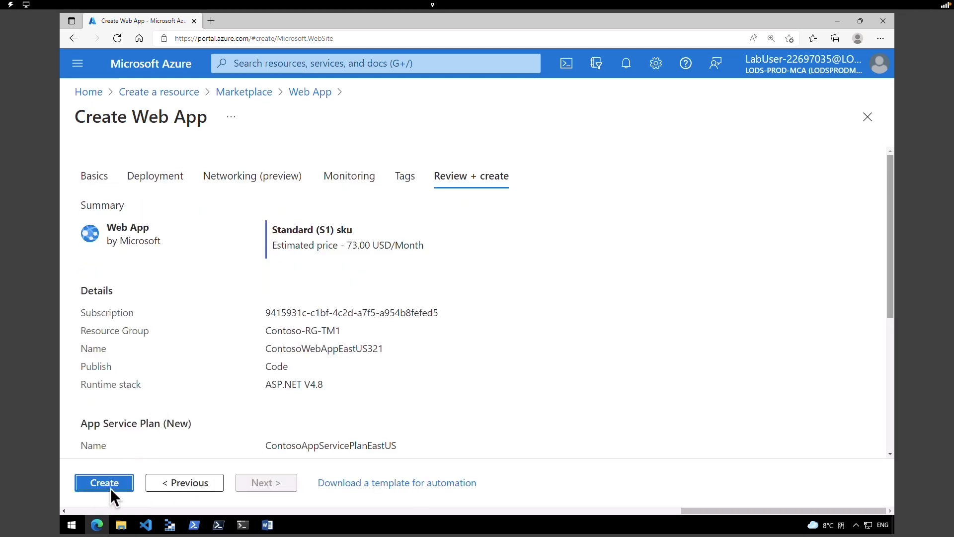
left_click(110, 486)
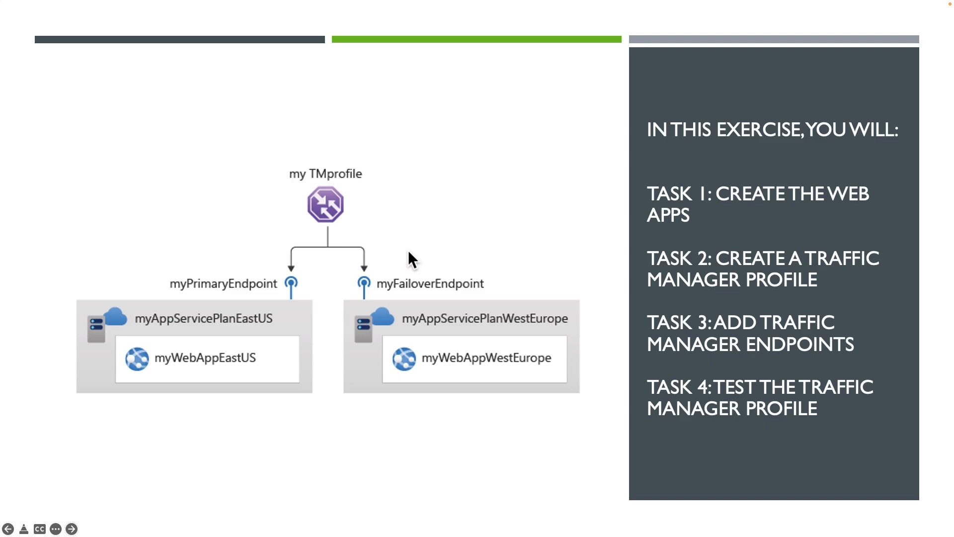
mouse_move(348, 267)
left_mouse_down()
mouse_move(531, 377)
mouse_move(606, 408)
left_mouse_up()
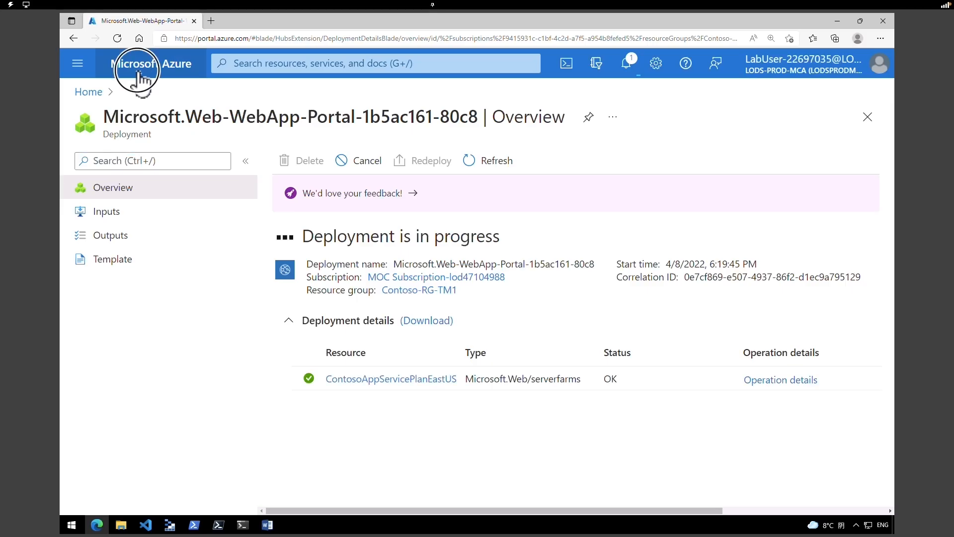
- From Home, search the Marketplace for 'web app' and start another Web App
left_click(134, 74)
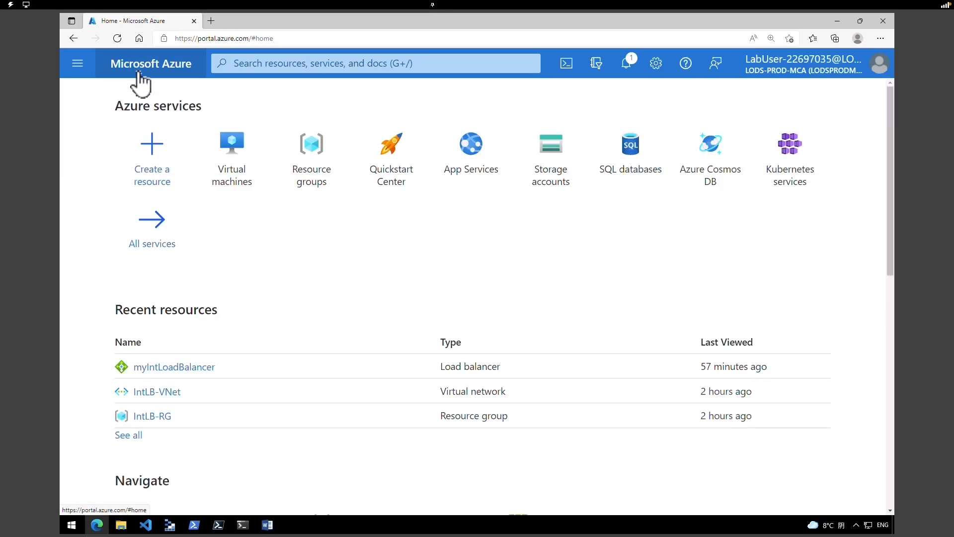
left_click(150, 180)
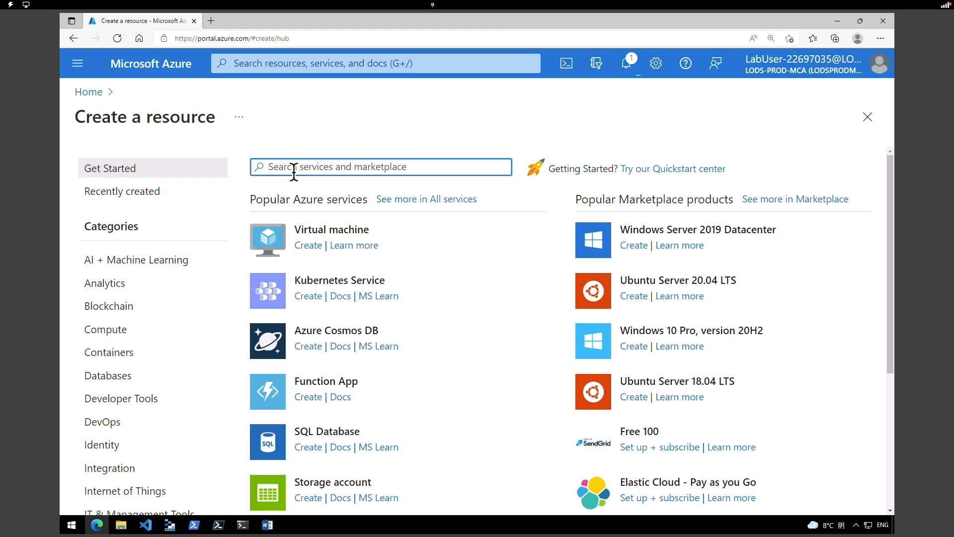
type("web app")
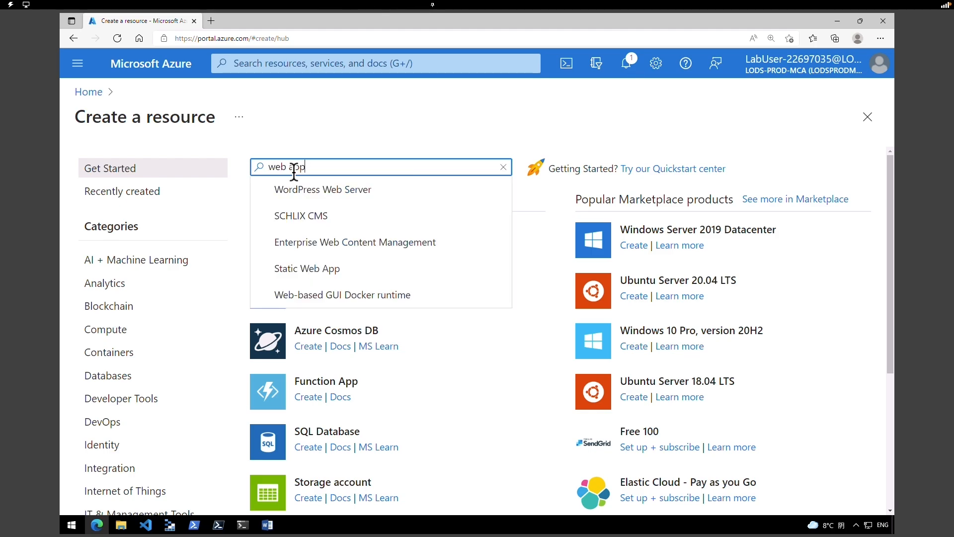
key("Return")
left_click(284, 353)
left_click(390, 276)
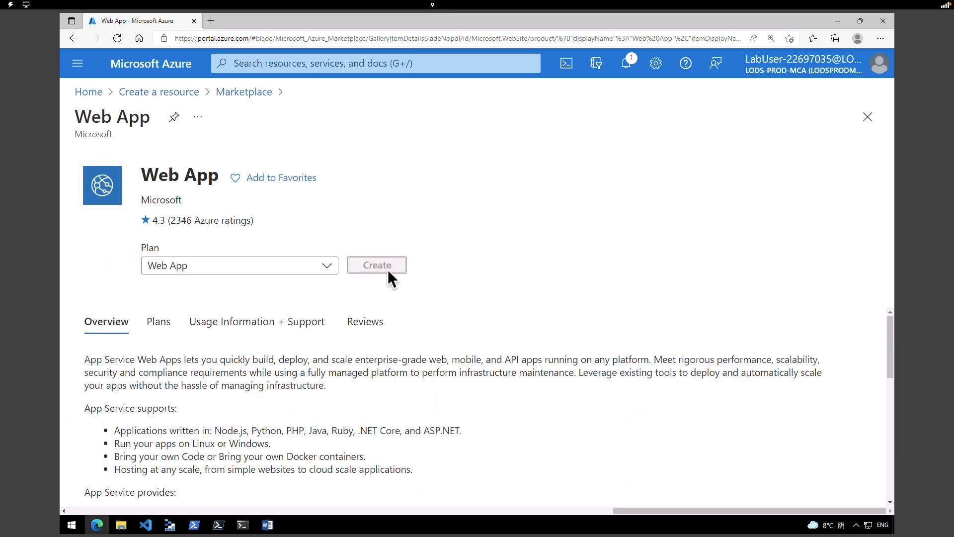
scroll(890, 293, "down", 2)
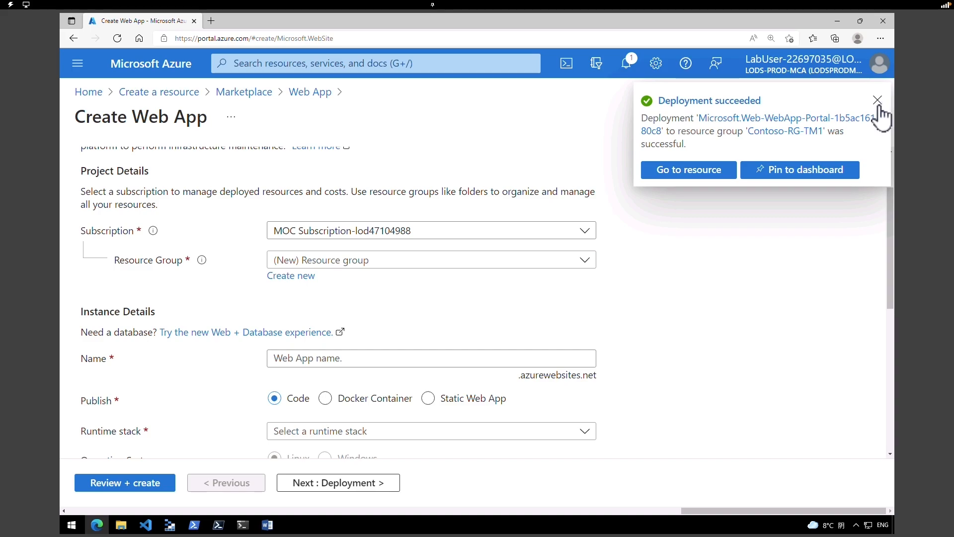
- Create resource group Contoso-RG-TM2 and name the app ContosoWebAppWestEurope321
left_click(877, 102)
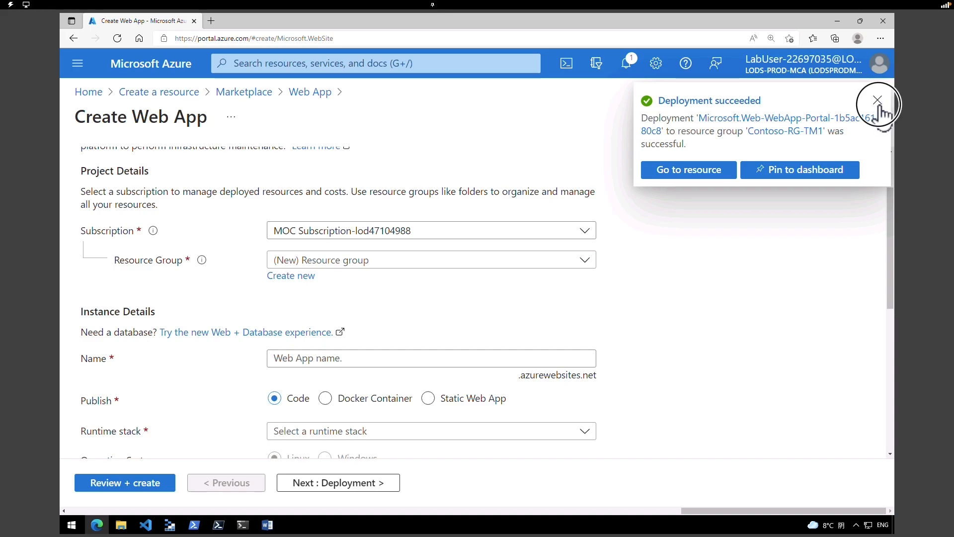
left_click(877, 101)
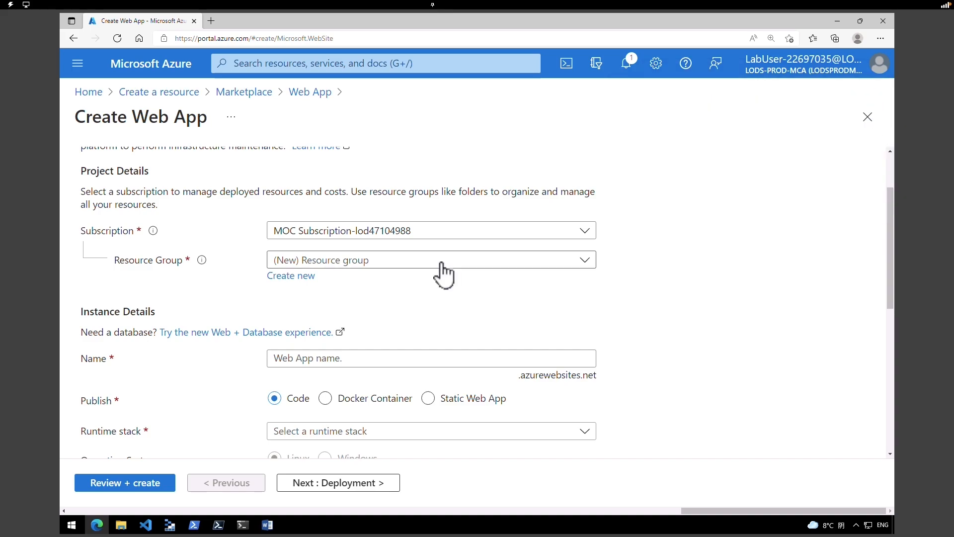
left_click(304, 277)
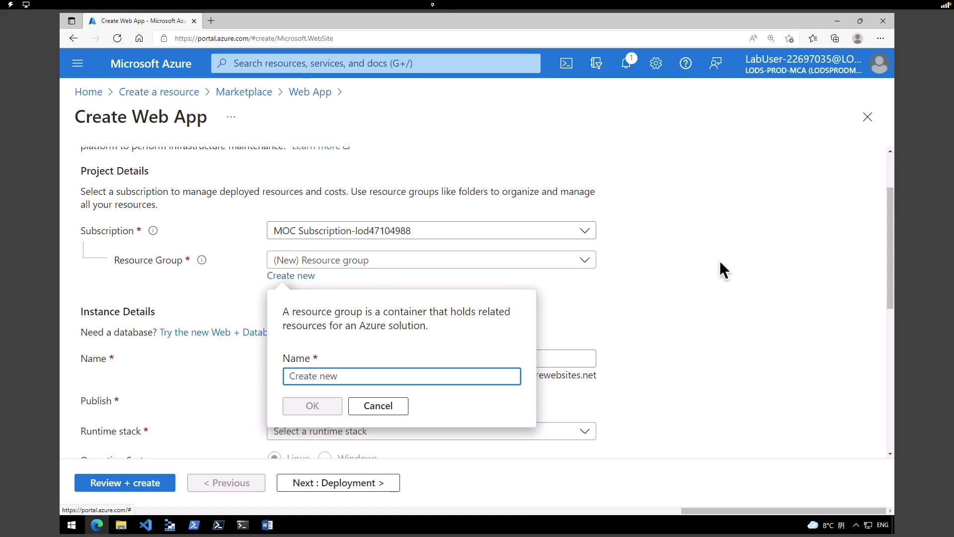
type("Contoso-RG-TM2")
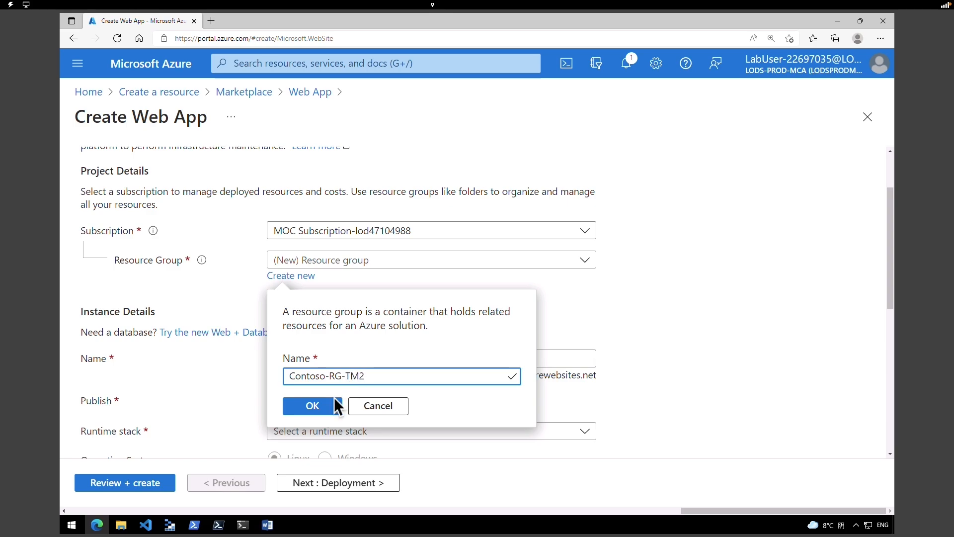
left_click(315, 405)
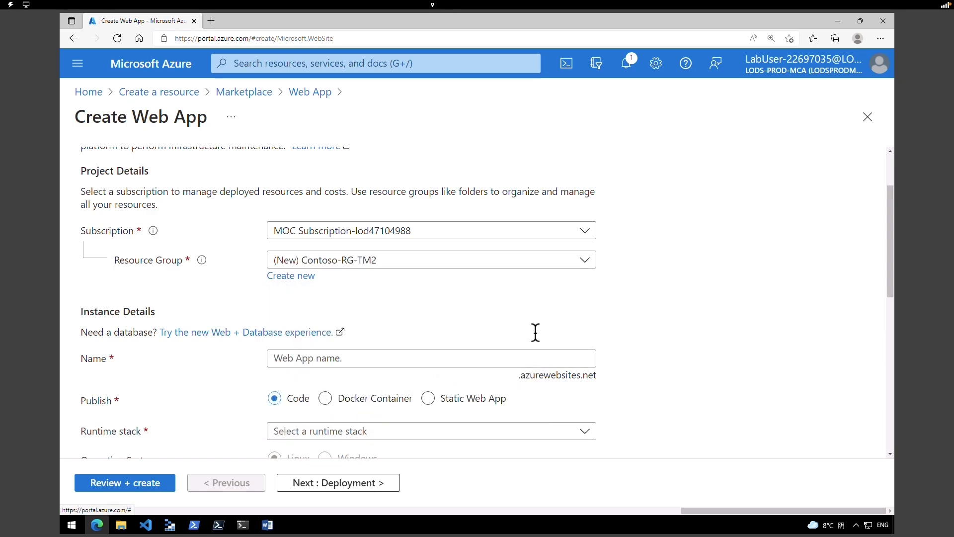
key("Tab")
key("Tab")
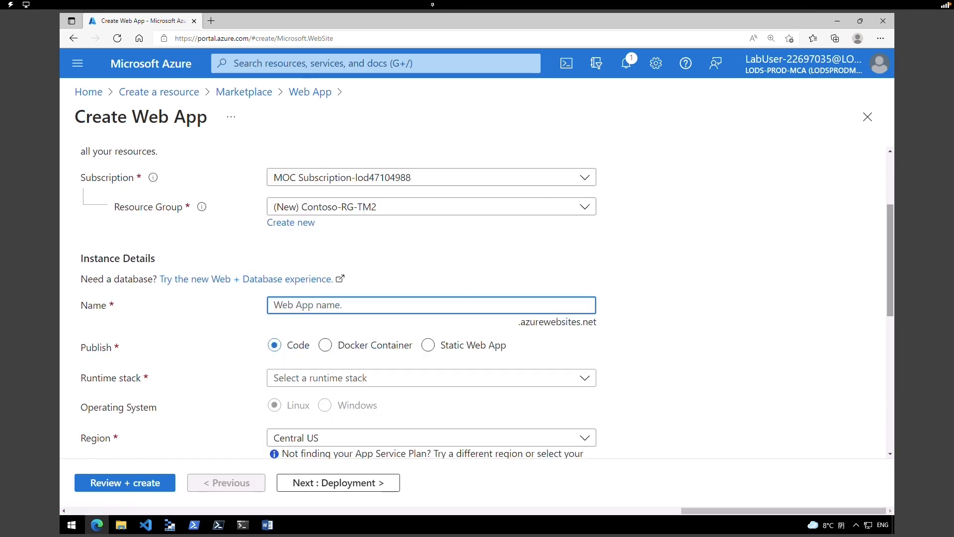
type("ContosoWebAppWestEuropexx")
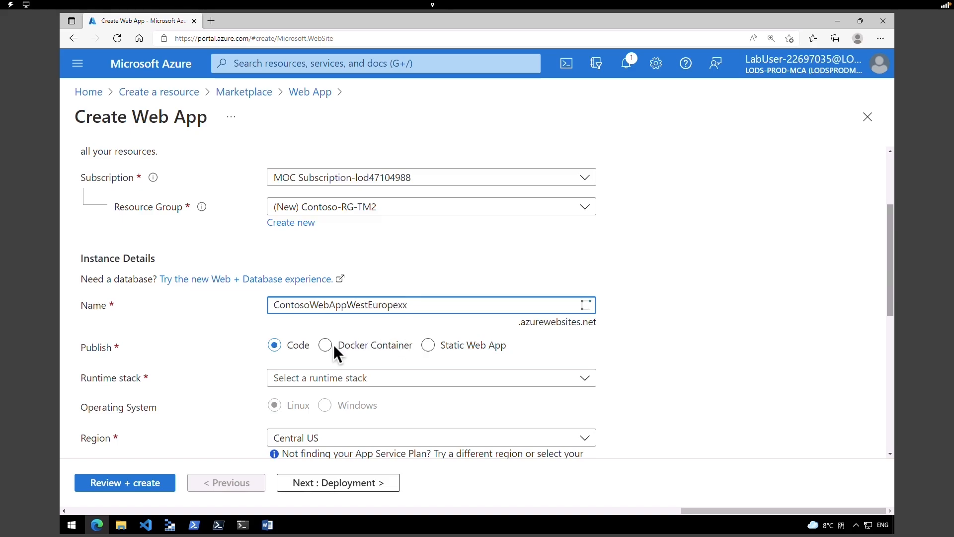
left_click_drag(398, 305, 407, 305)
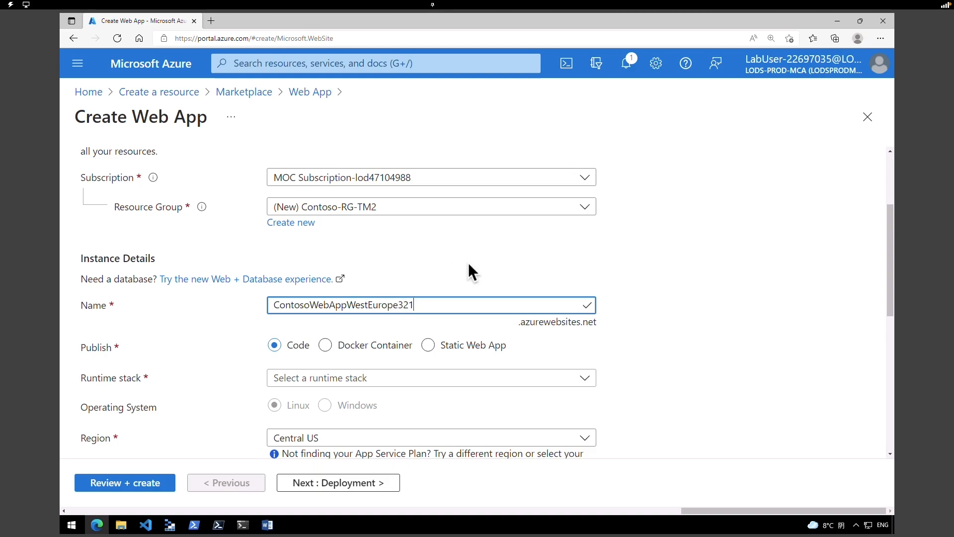
left_click(715, 310)
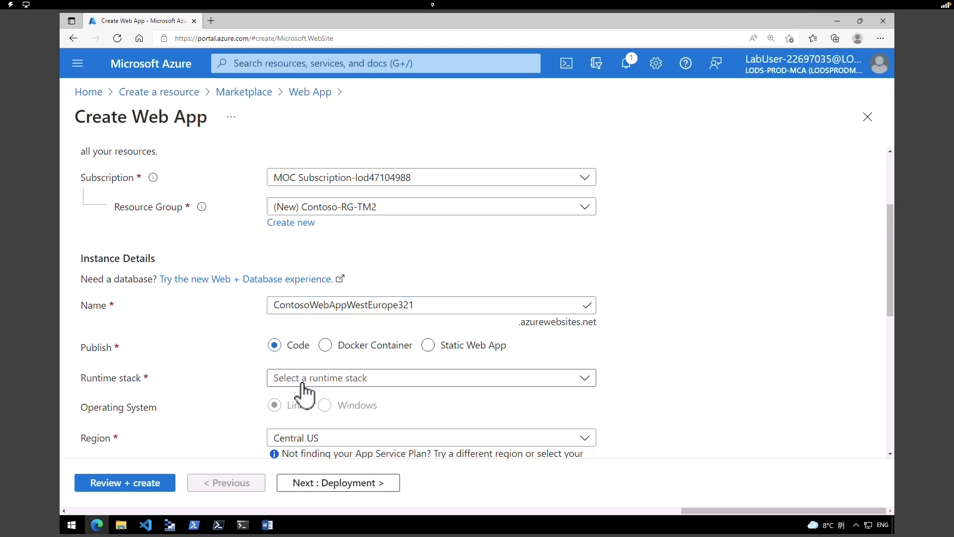
- Choose the ASP.NET V4.8 runtime stack and the West Europe region
left_click(302, 383)
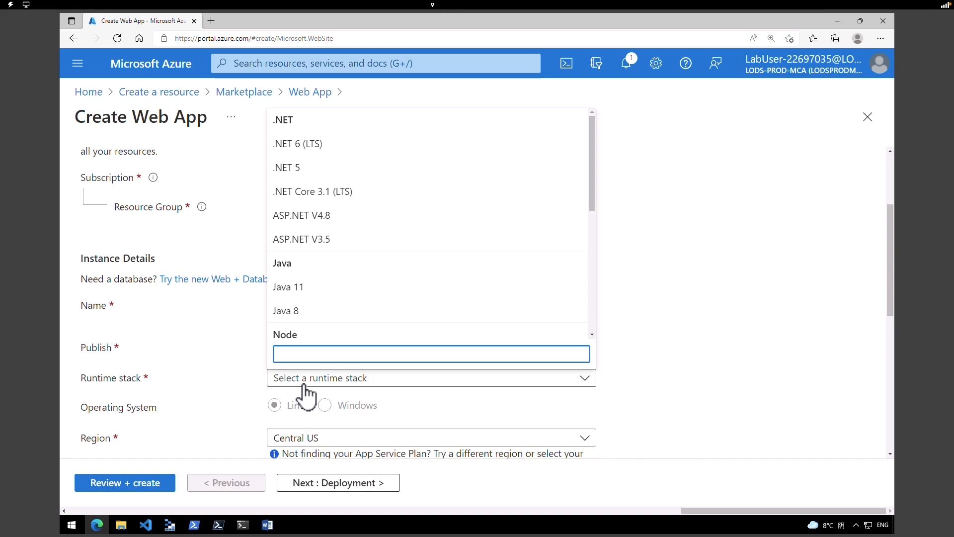
left_click(318, 217)
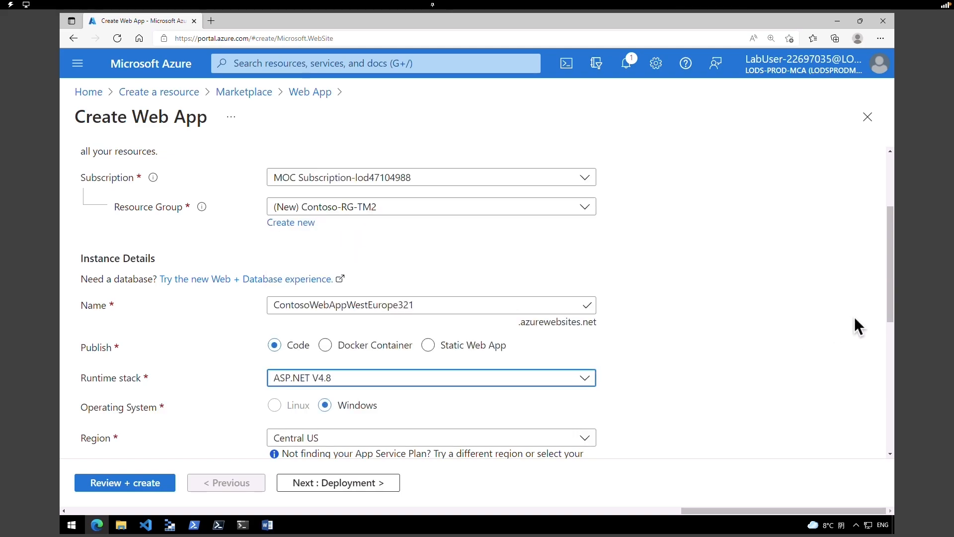
left_click_drag(890, 318, 890, 360)
left_click(545, 316)
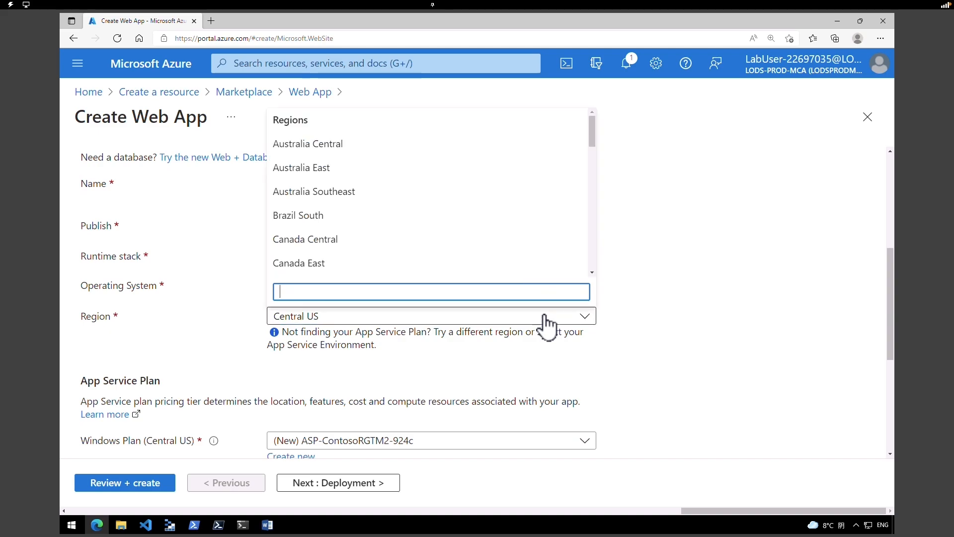
type("wes")
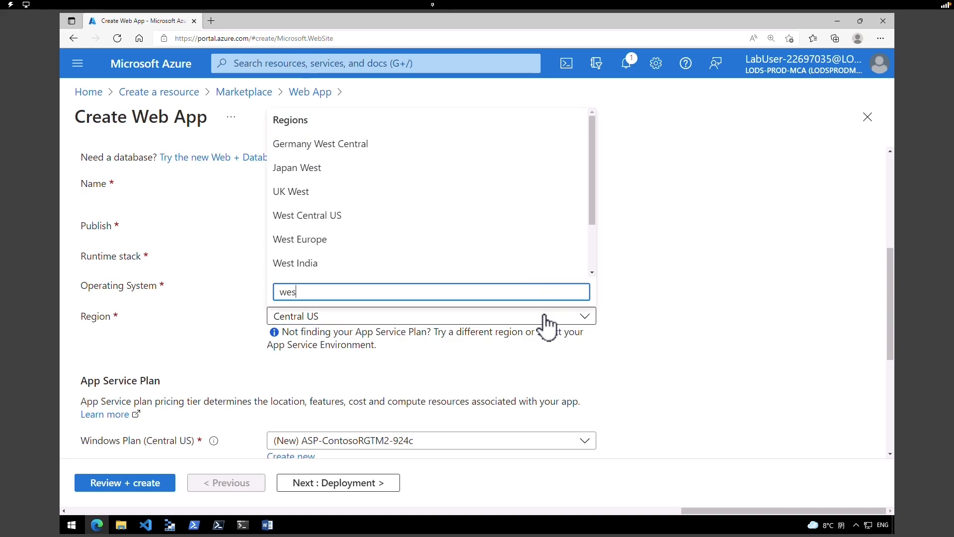
type("t")
key("Down")
key("Down")
key("Down")
key("Down")
key("Down")
key("Return")
scroll(882, 397, "down", 3)
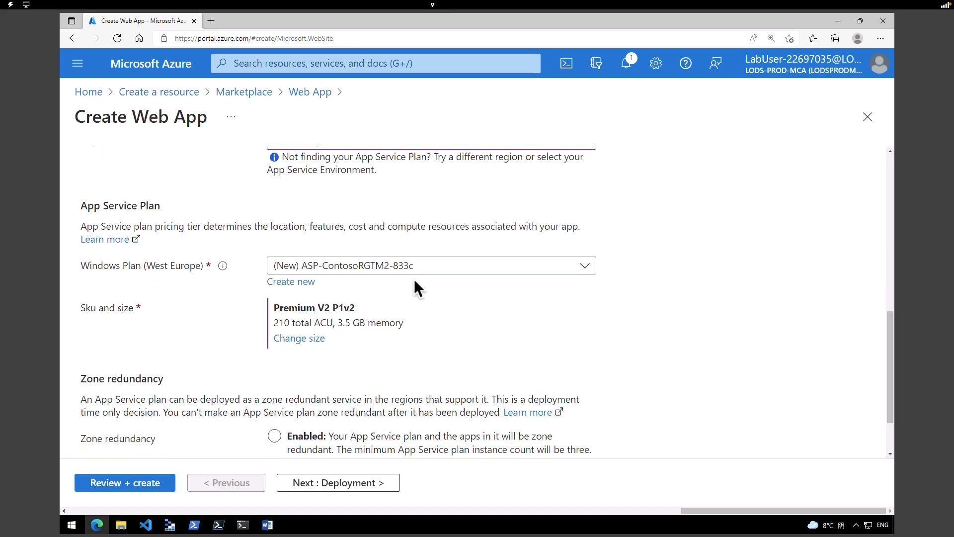
- Add new plan ContosoAppServicePlanWestEurope sized Production Standard S1
left_click(306, 282)
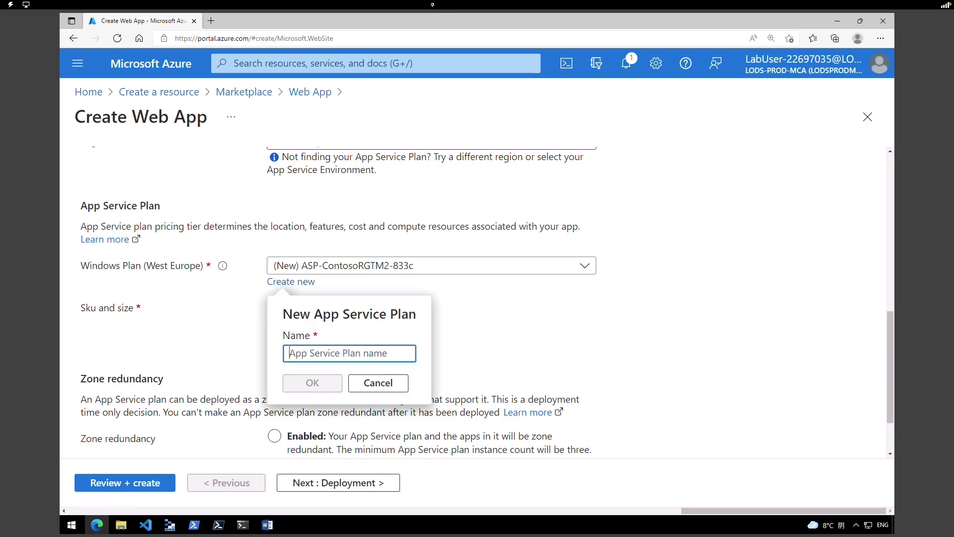
type("ContosoAppServicePlanWestEurope")
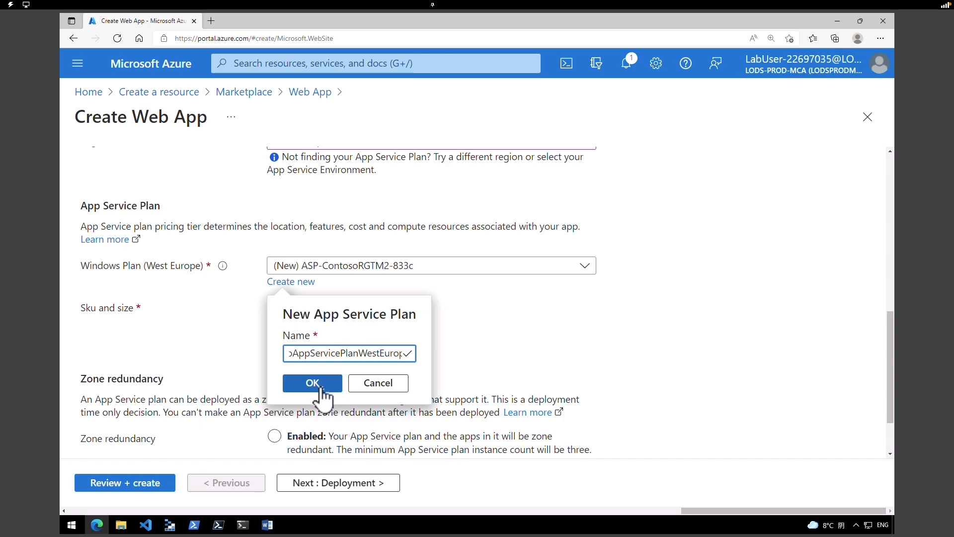
left_click(313, 383)
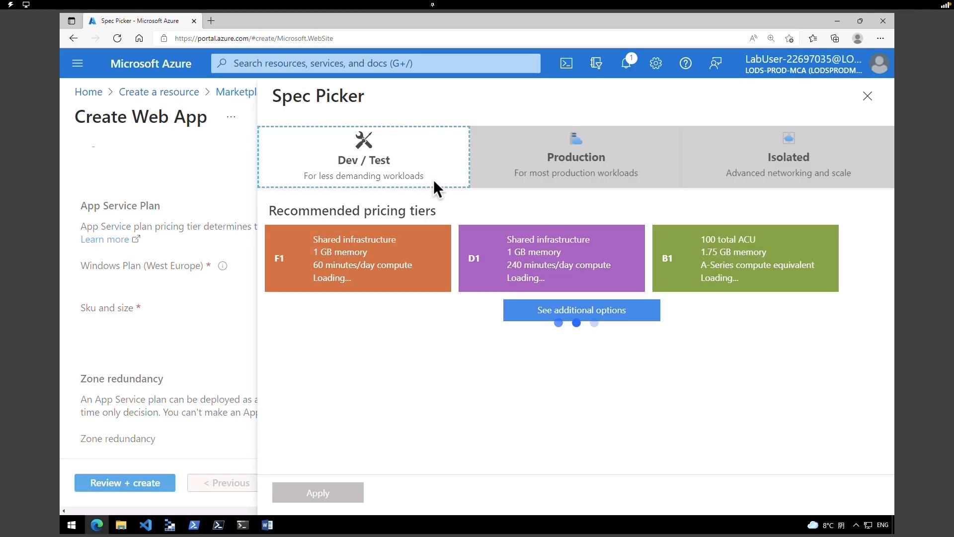
left_click(560, 167)
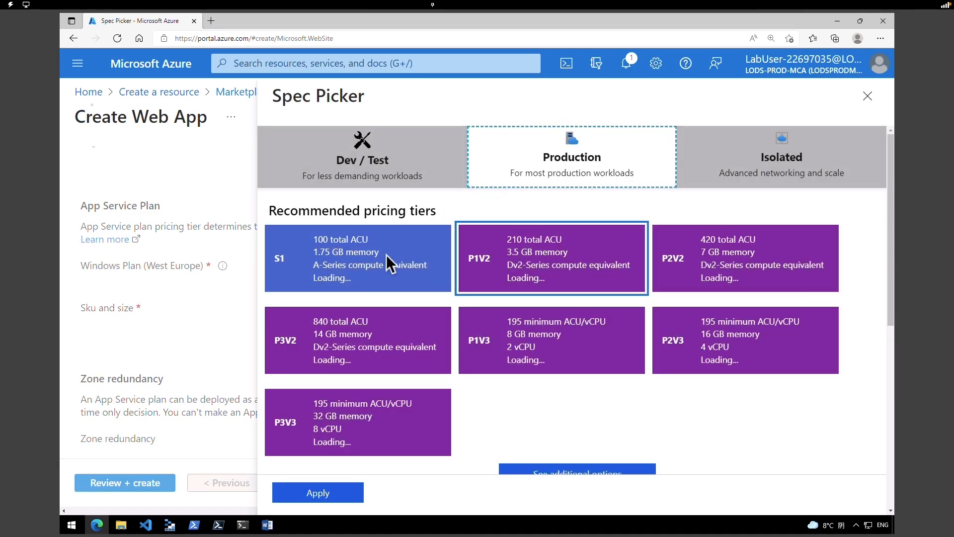
left_click(390, 268)
left_click(318, 493)
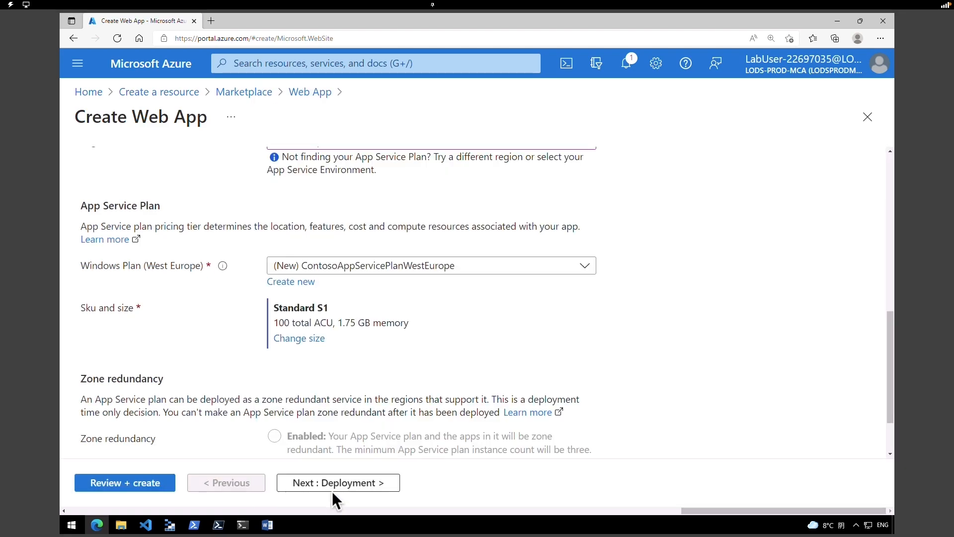
- Set Application Insights to No, create ContosoWebAppWestEurope321, and return to the portal home
left_click(326, 485)
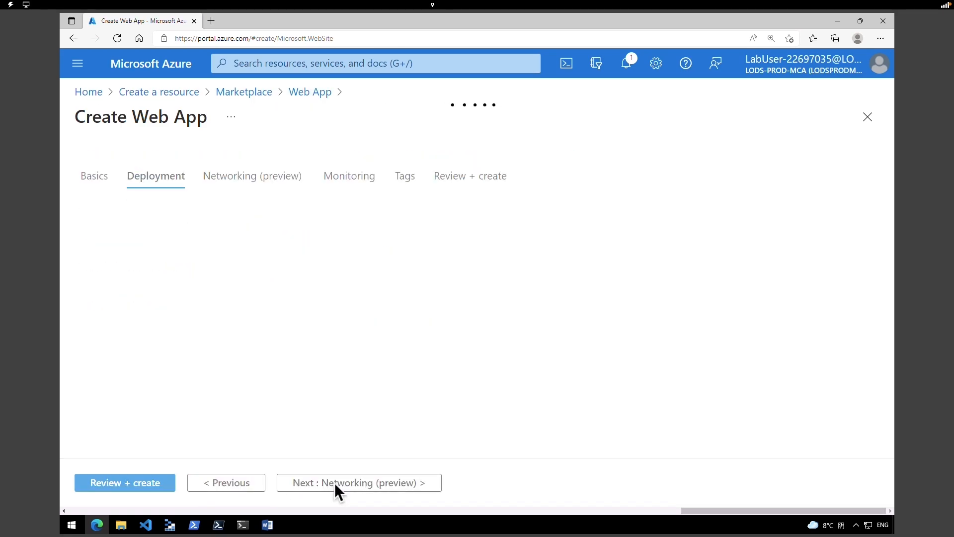
left_click(340, 490)
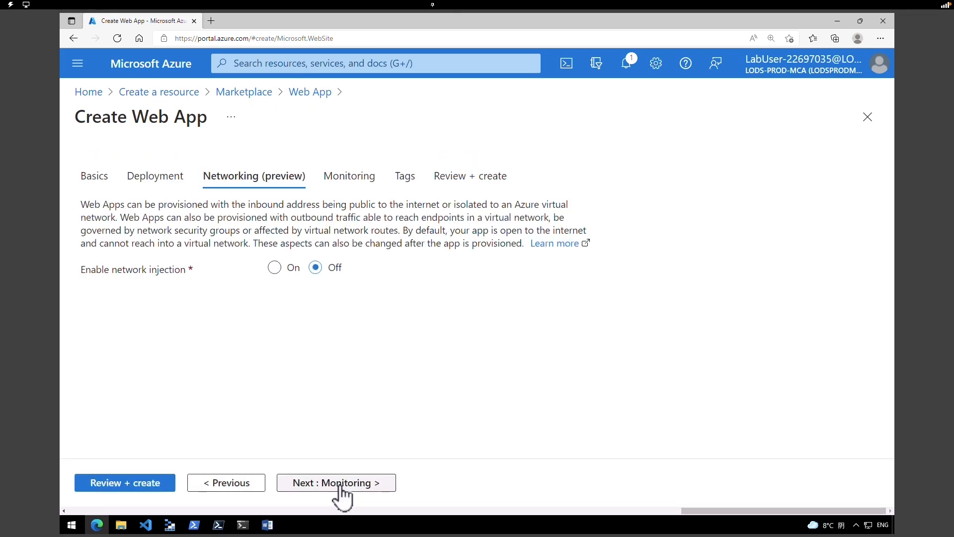
left_click(340, 490)
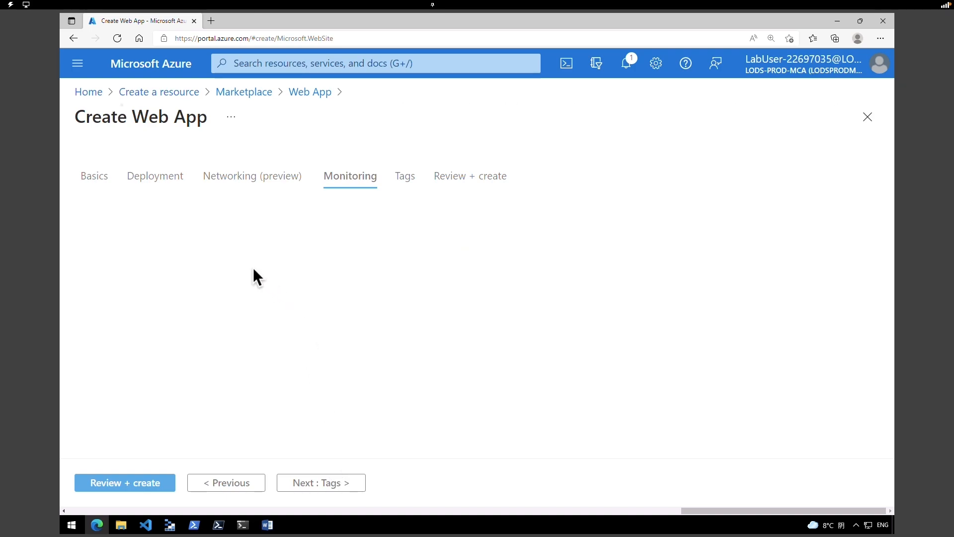
left_click(275, 285)
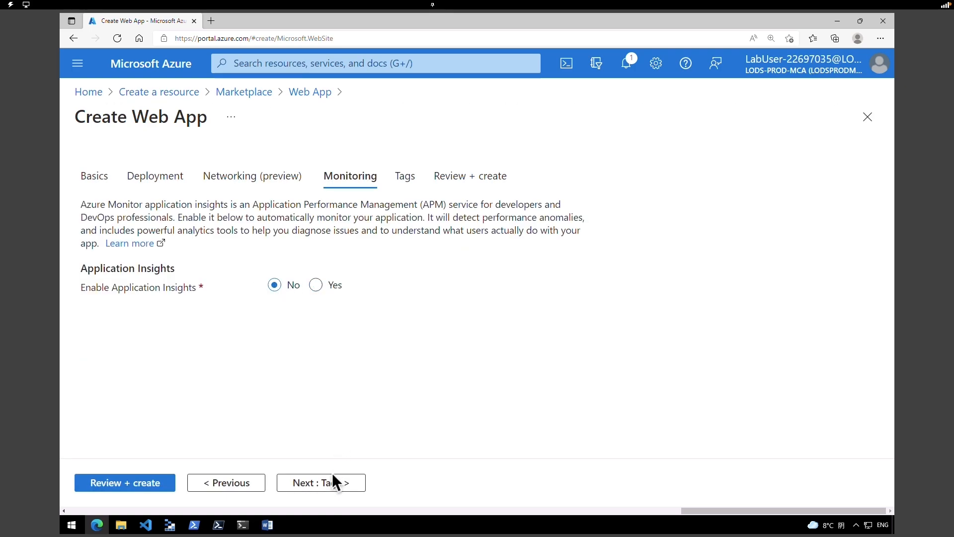
left_click(124, 485)
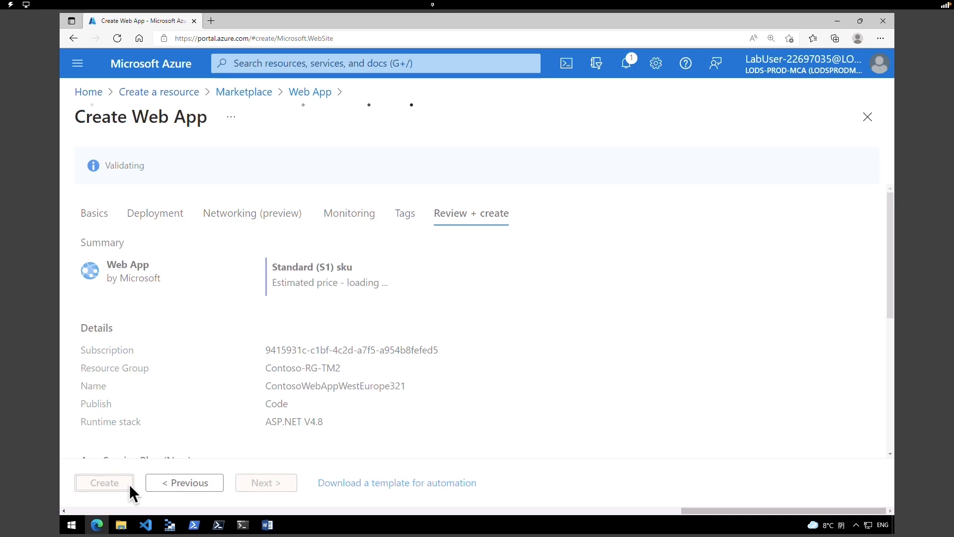
left_click(127, 484)
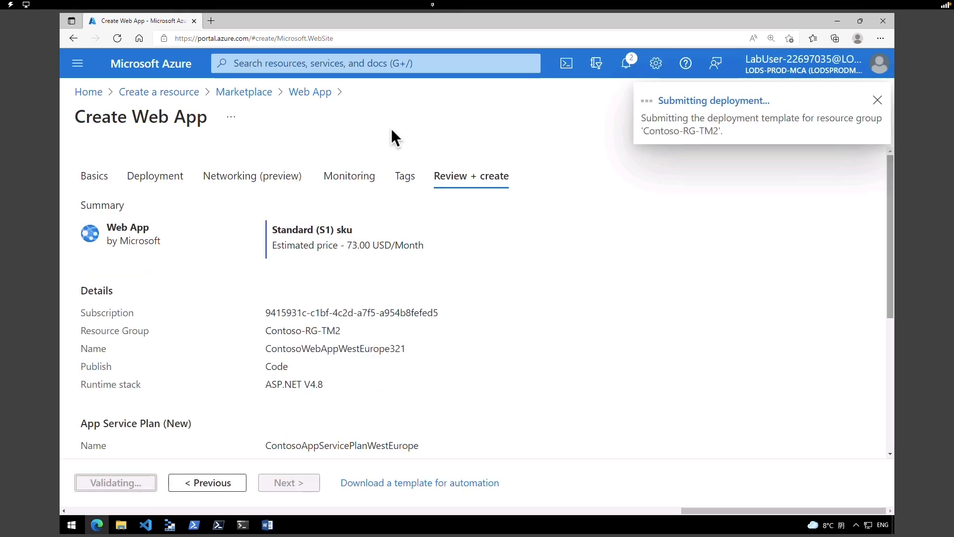
left_click(147, 63)
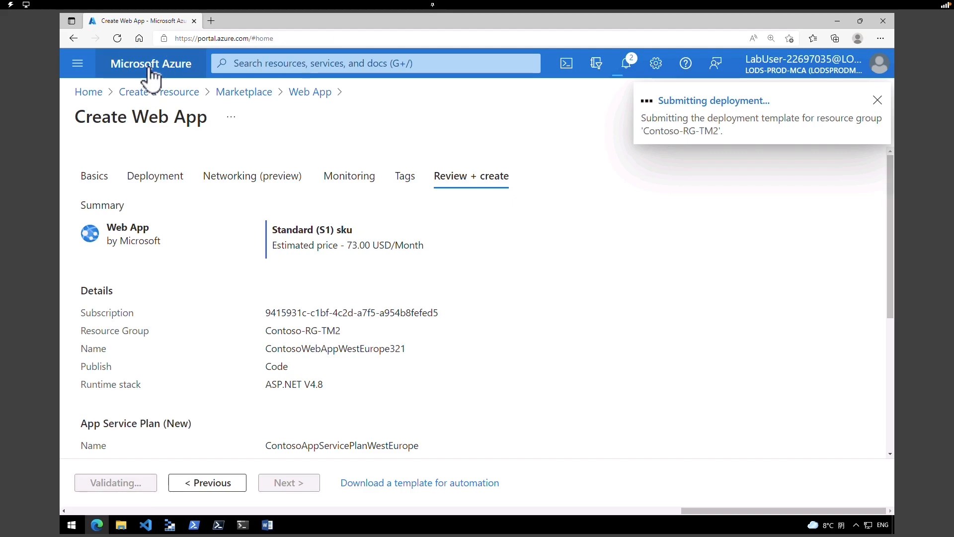
left_click(299, 64)
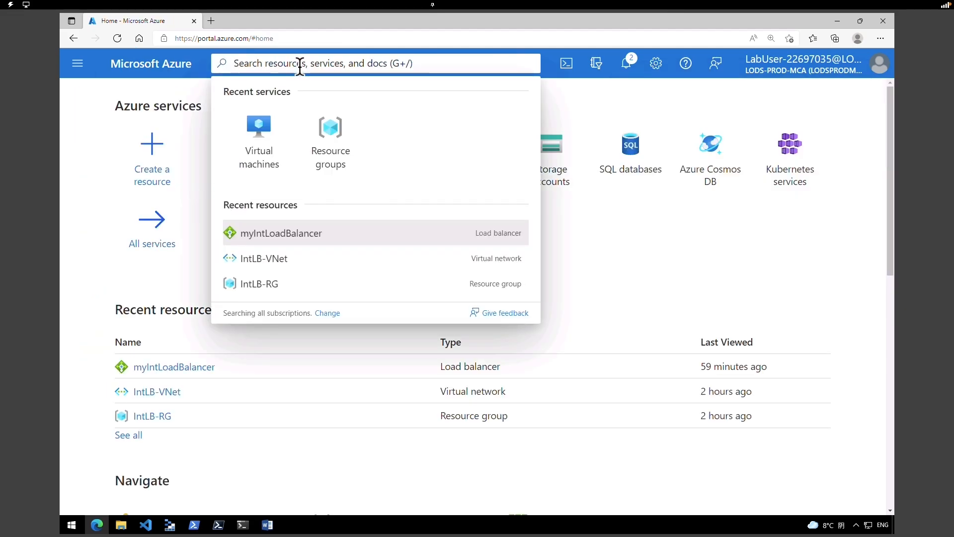
- Find ContosoWebAppEastUS321 under App Services and open its overview
type("app ser")
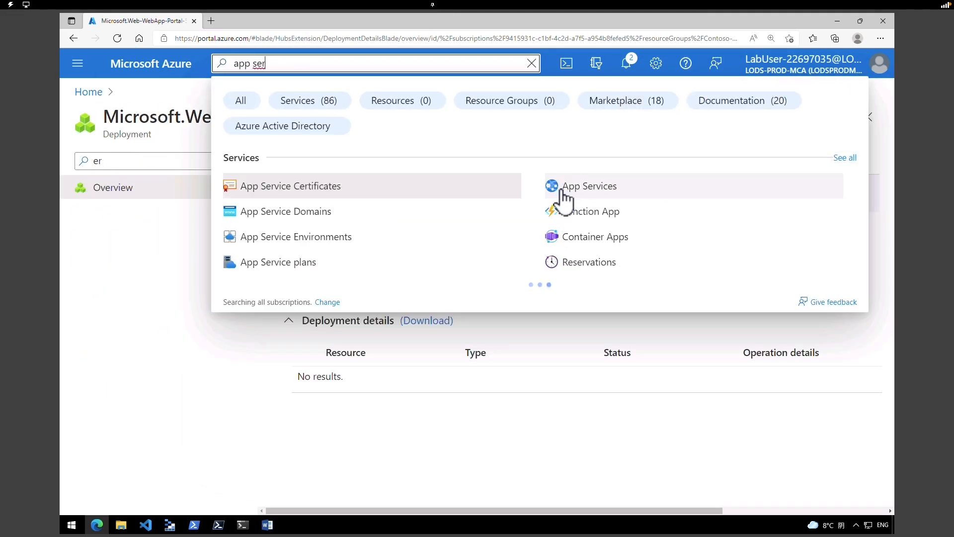
left_click(560, 186)
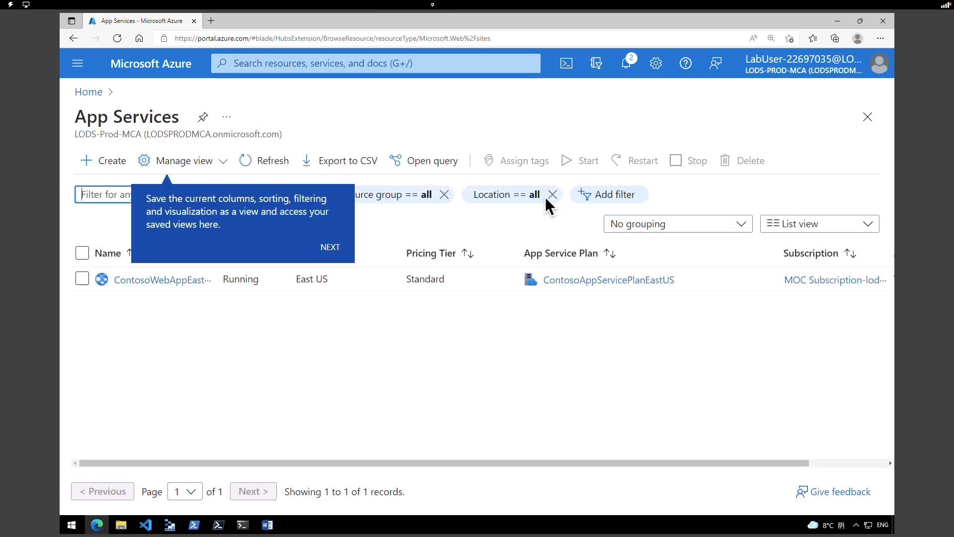
left_click(335, 248)
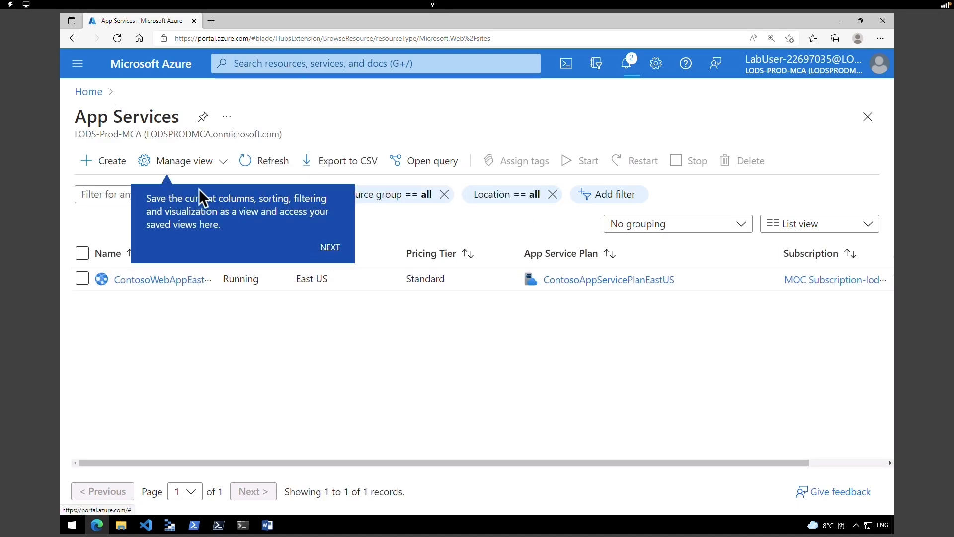
left_click(141, 293)
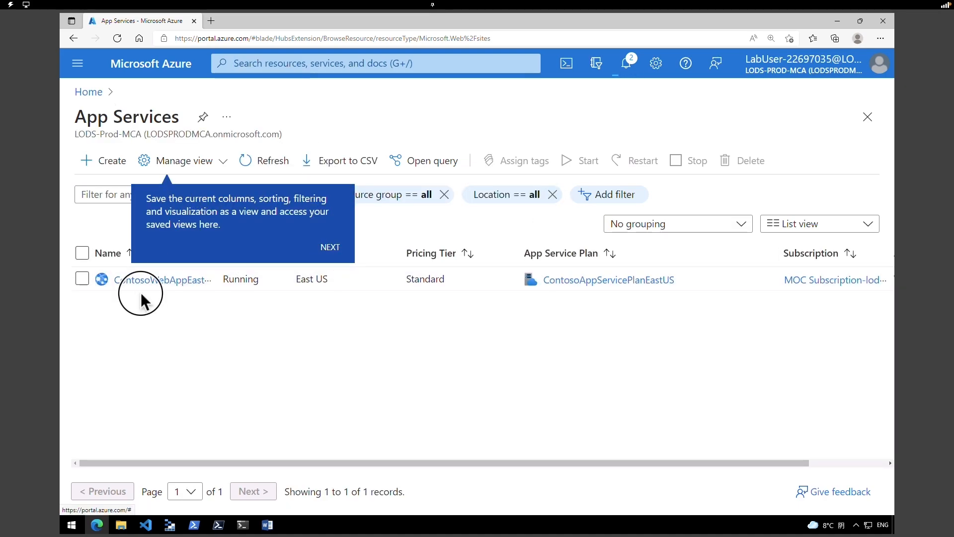
left_click(185, 282)
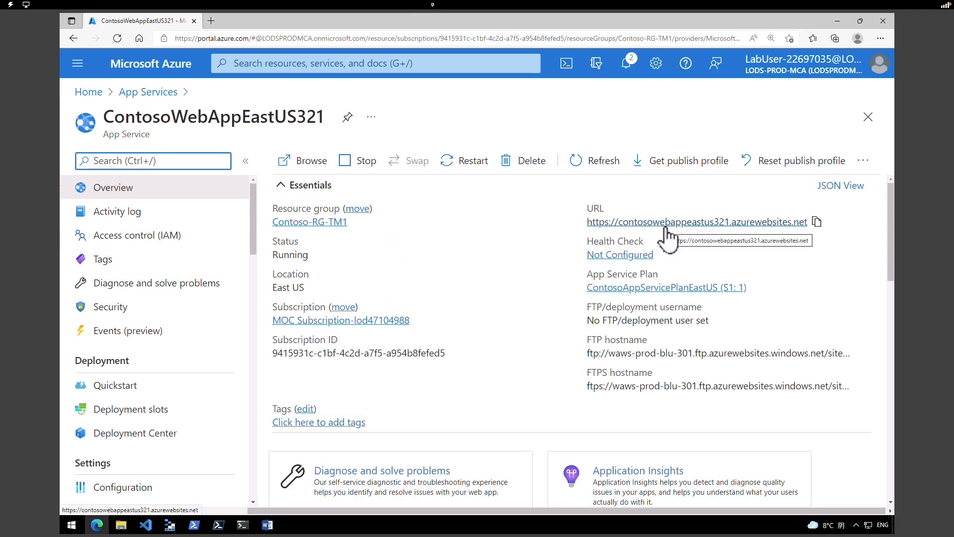
left_click(142, 91)
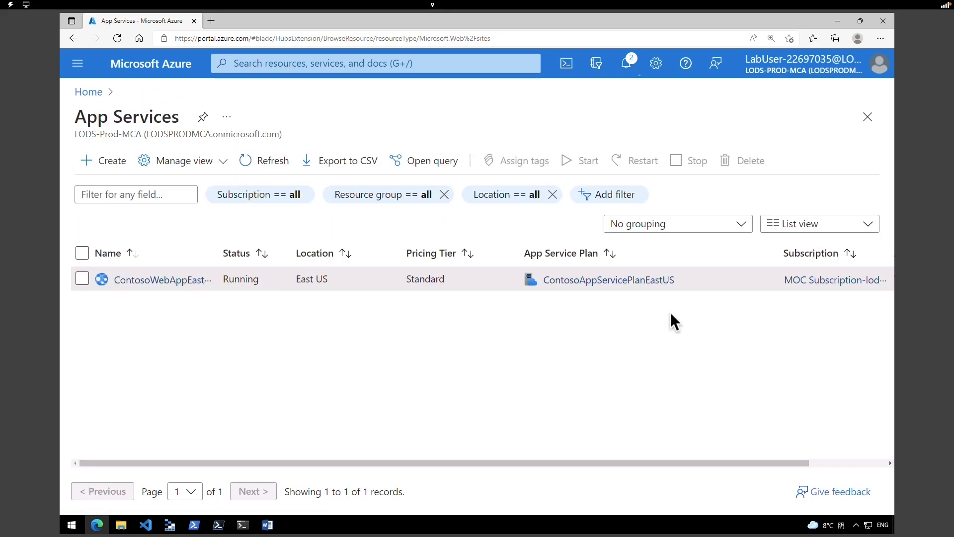
left_click(177, 280)
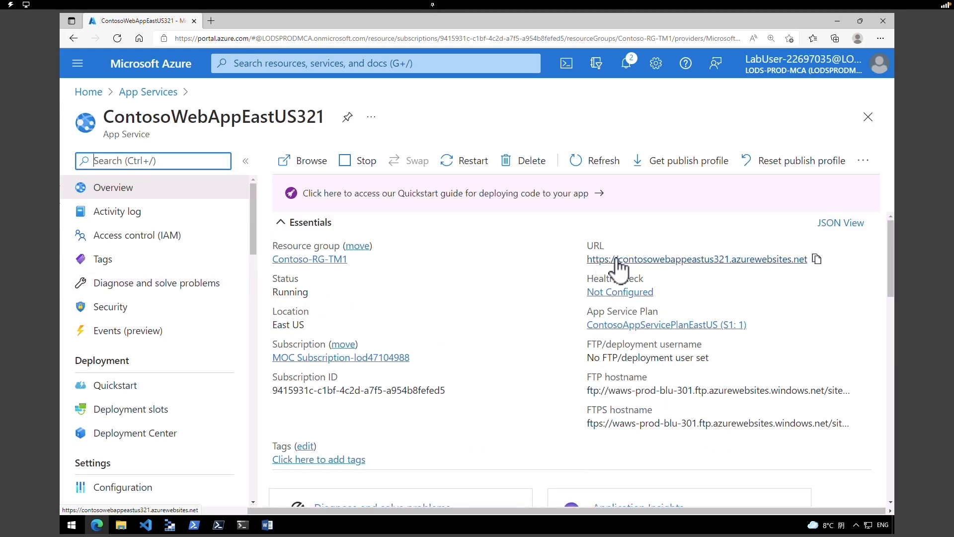
left_click(141, 192)
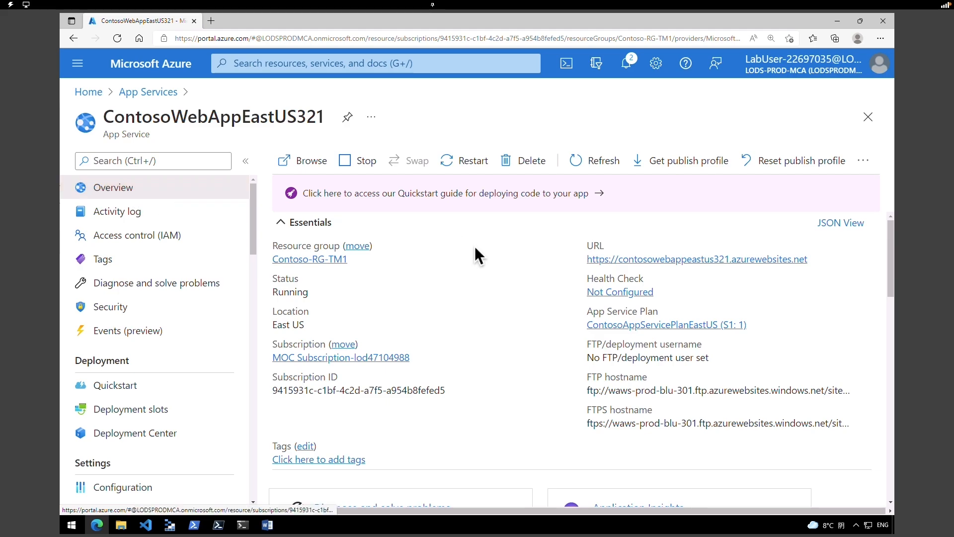
- Open the app's URL in a new tab to confirm it's running, then return to App Services
left_click(666, 261)
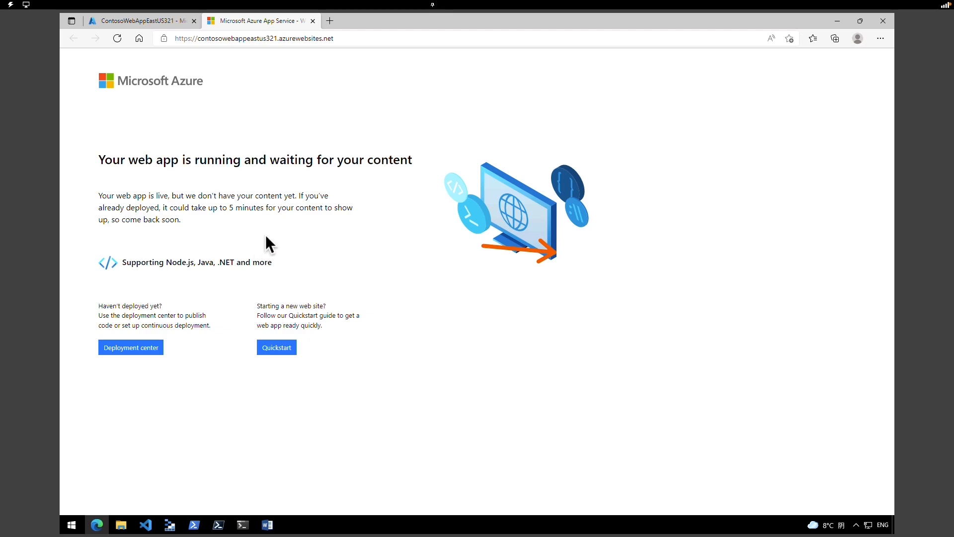
left_click(290, 40)
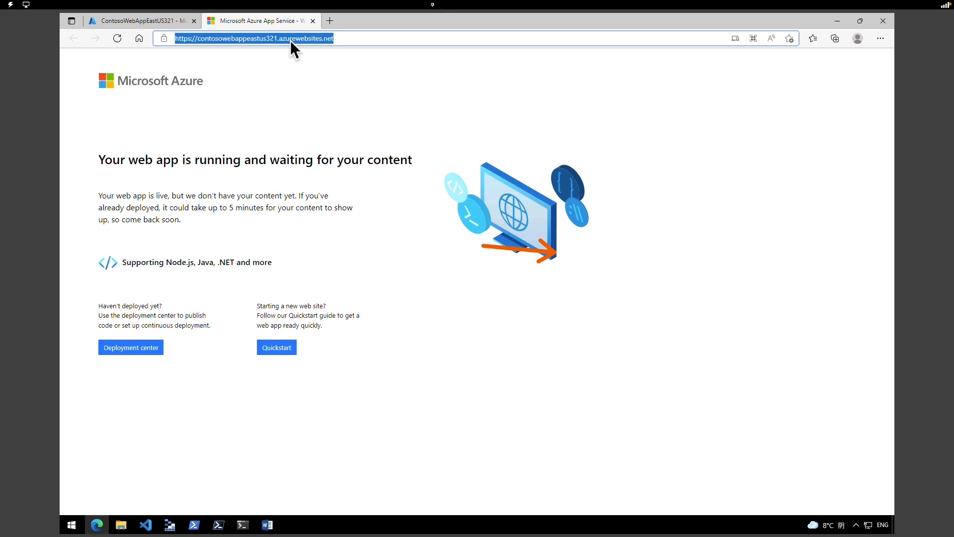
left_click(147, 19)
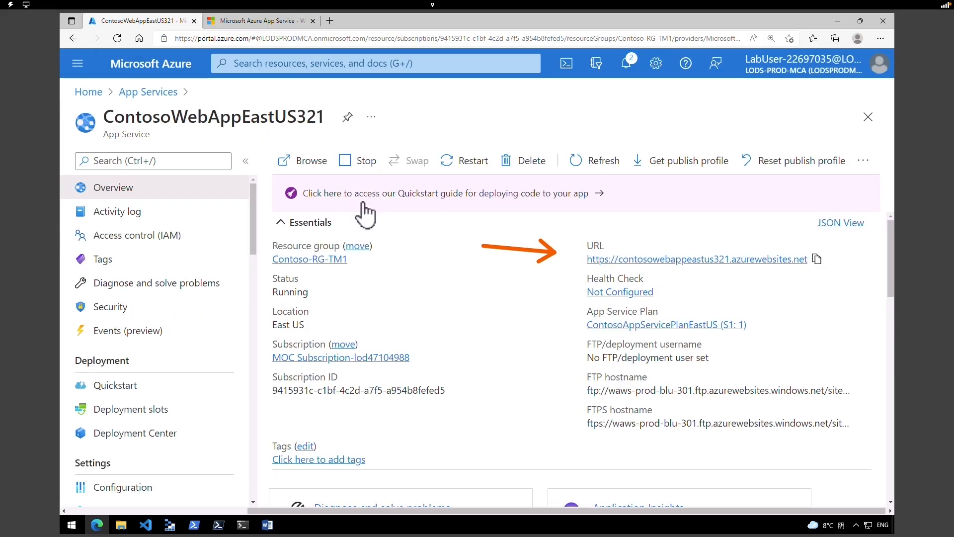
left_click(164, 94)
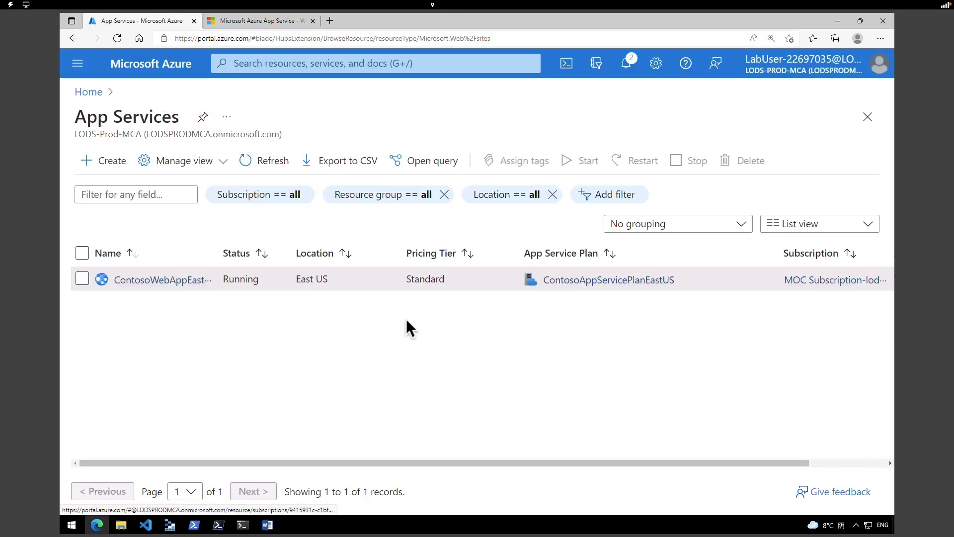
- Refresh App Services to show both web apps running in East US and West Europe, then go Home
left_click(261, 160)
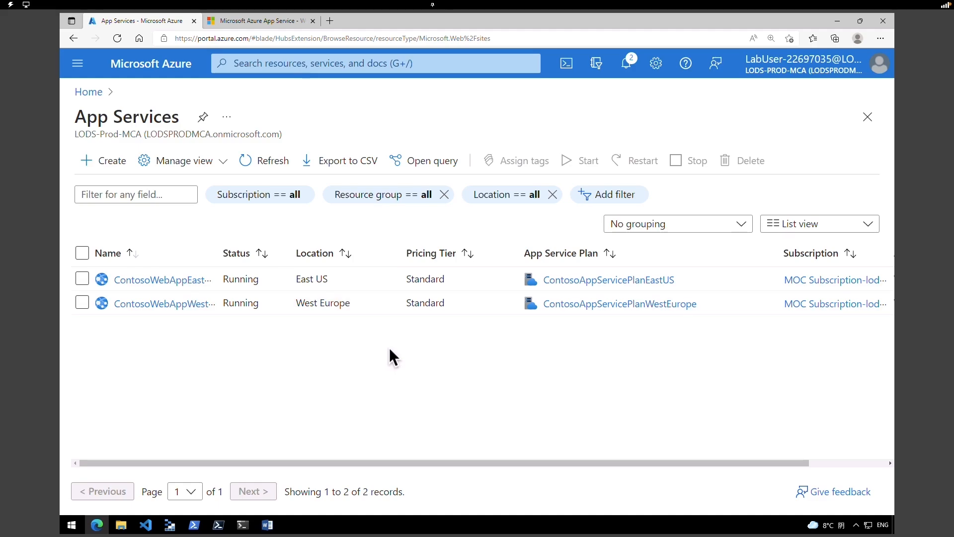
left_click(156, 70)
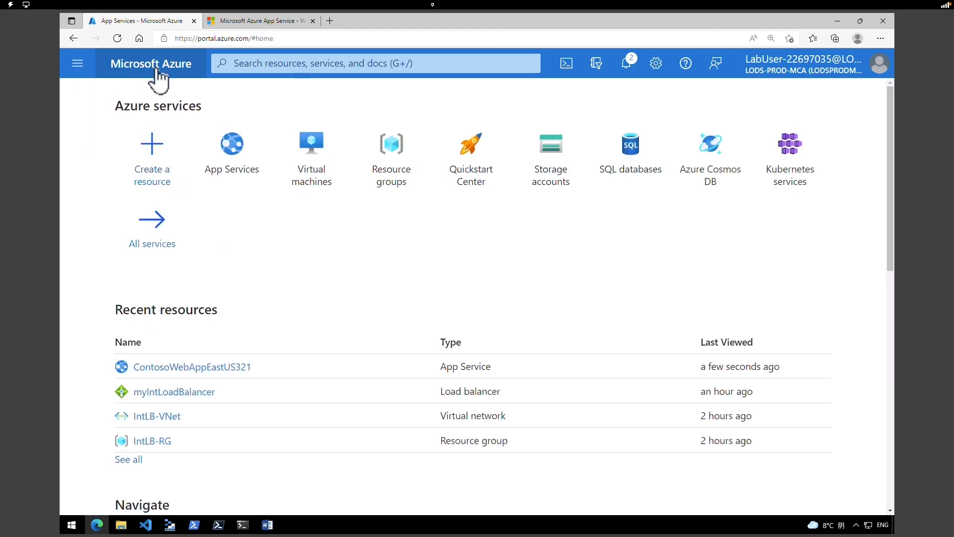
- Search the Marketplace for 'Traffic Manager profile' and start creating one
left_click(168, 148)
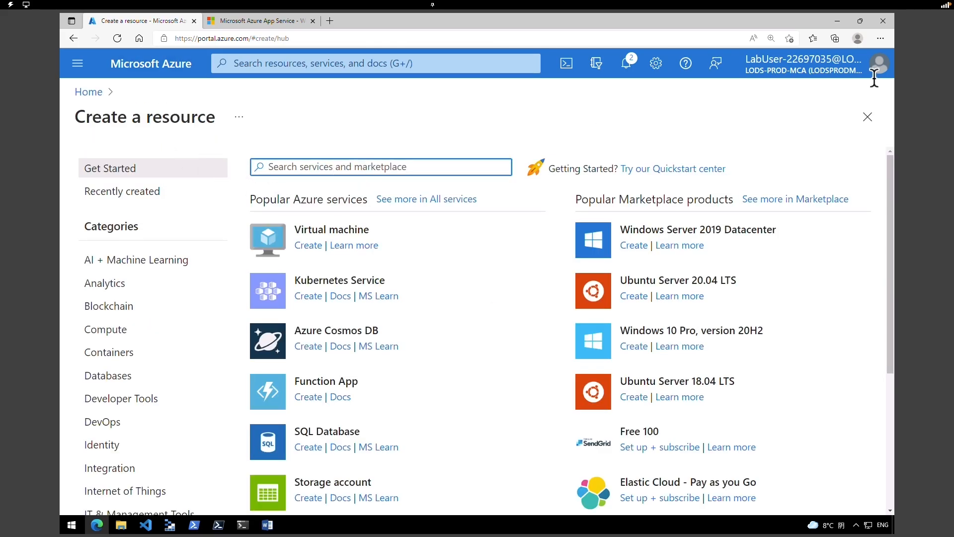
type("Traffic Manager profile")
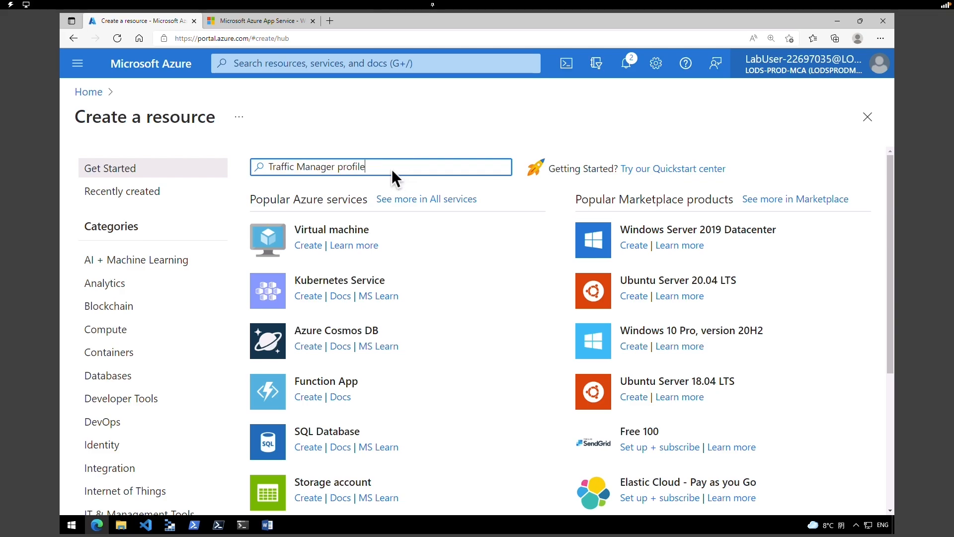
left_click(405, 184)
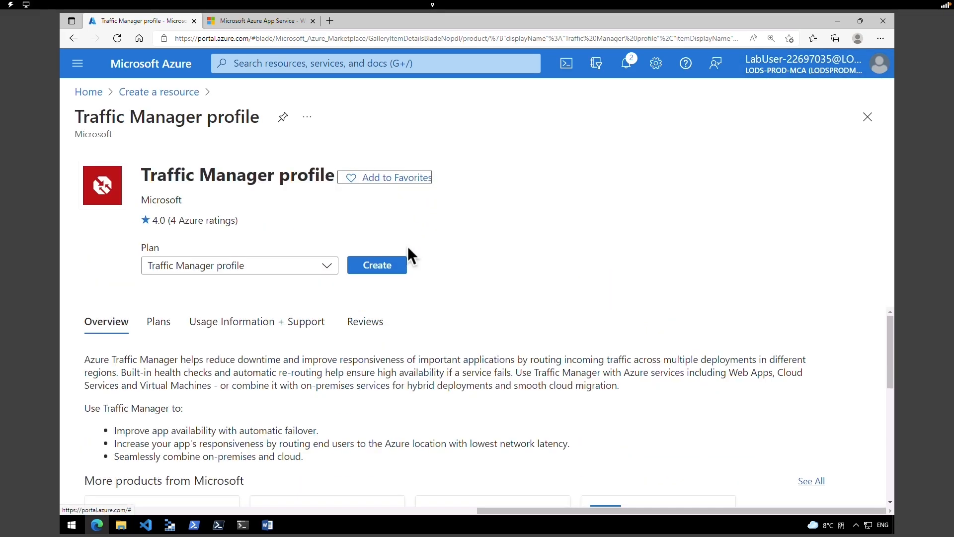
left_click(380, 268)
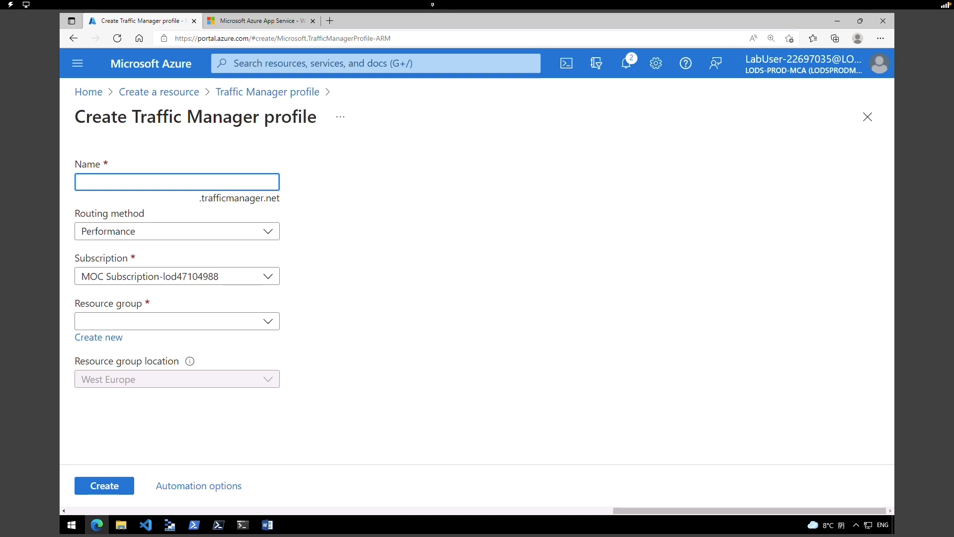
- Name it Contoso-TMProfile321 with Priority routing in Contoso-RG-TM1, and create it
type("Contoso-TMProfile321")
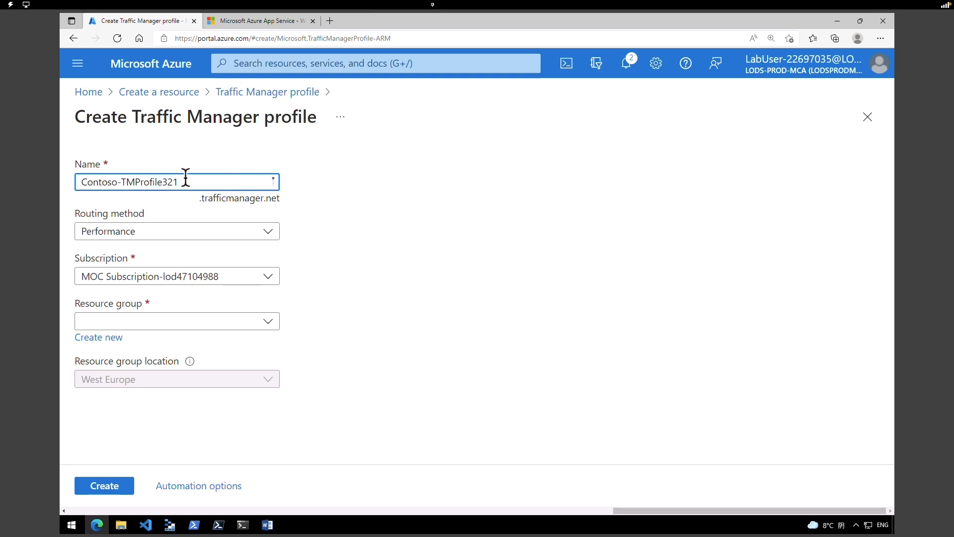
left_click(340, 198)
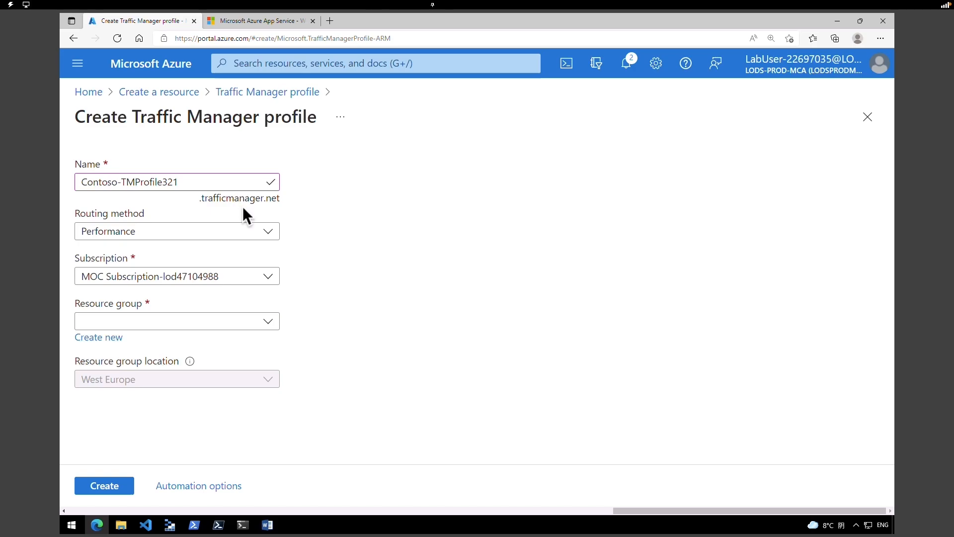
left_click(214, 231)
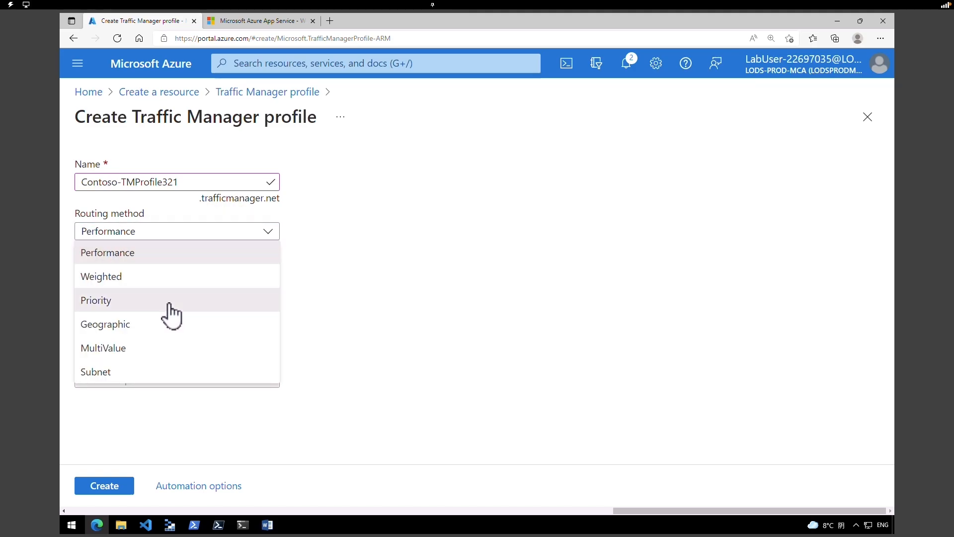
left_click(171, 300)
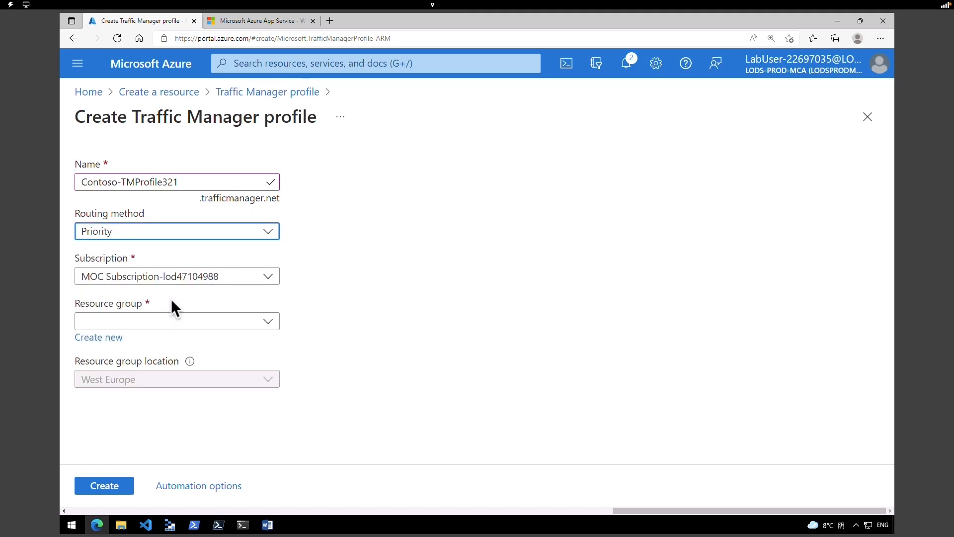
left_click(187, 322)
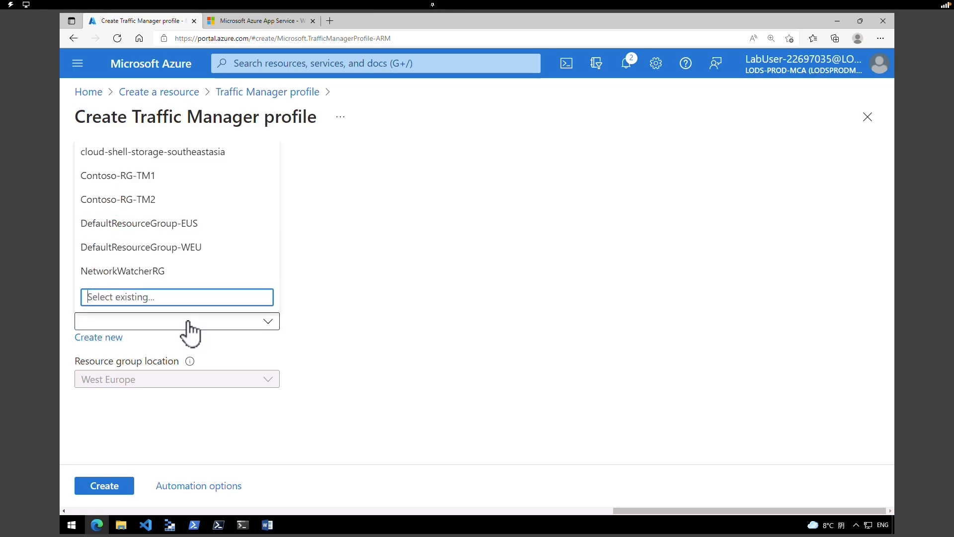
left_click(116, 179)
left_click(381, 336)
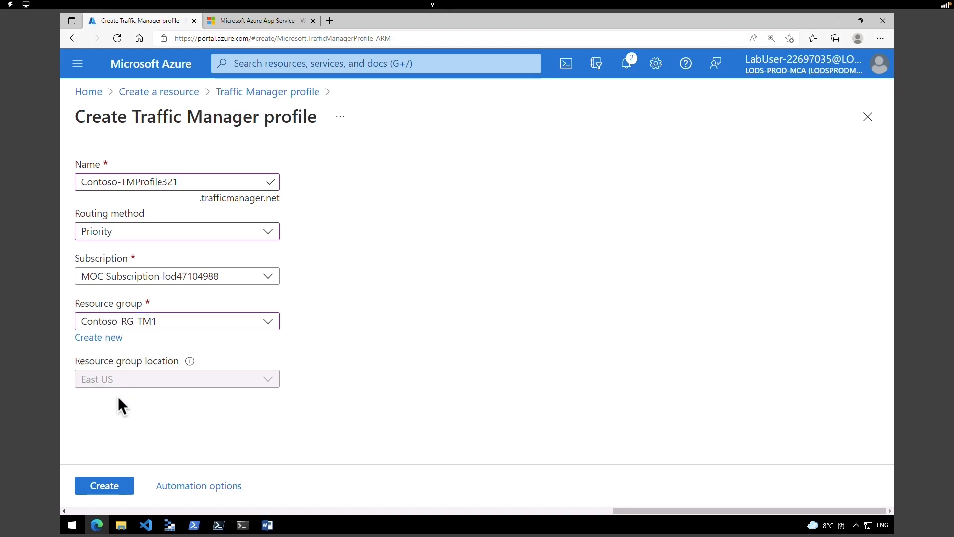
left_click(115, 489)
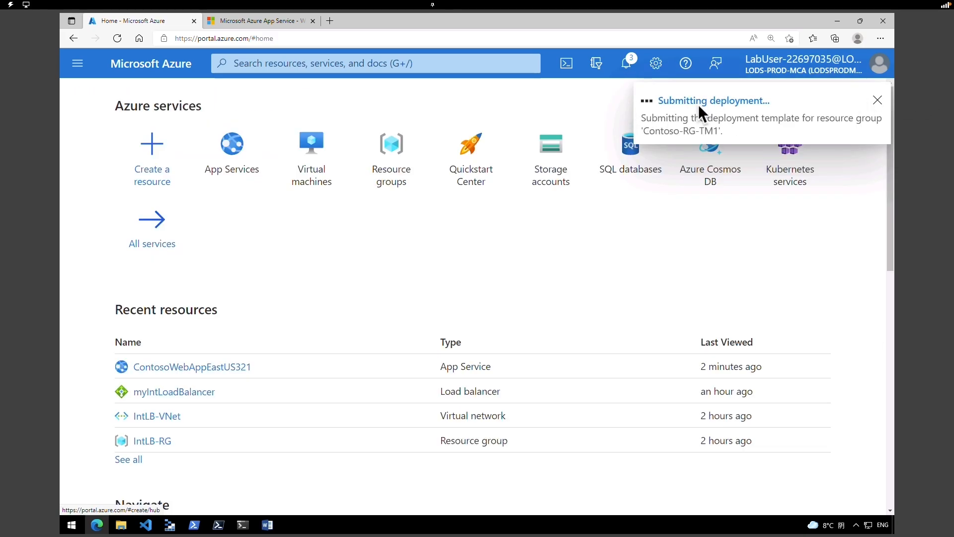
- Open the newly deployed Contoso-TMProfile321 Traffic Manager profile from the deployment-succeeded notification
left_click(627, 67)
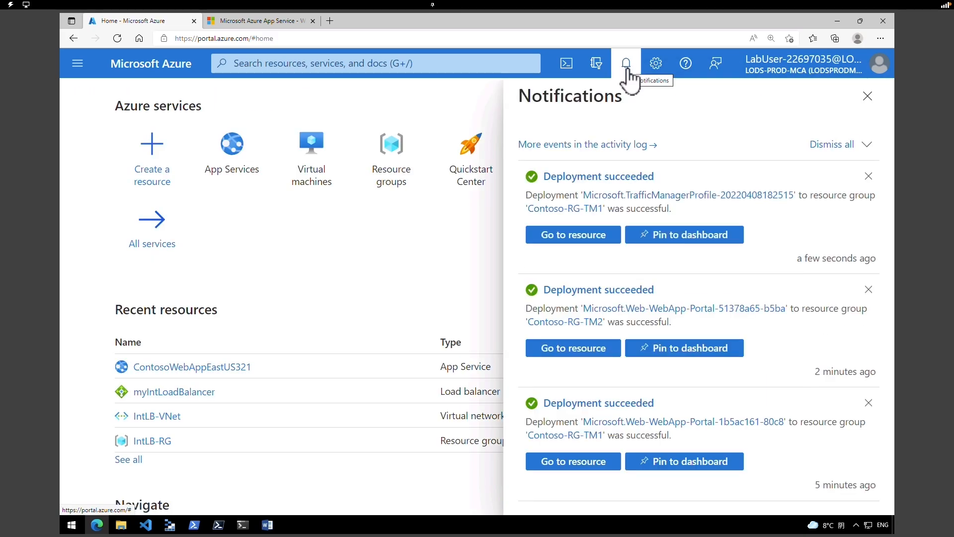
left_click(576, 239)
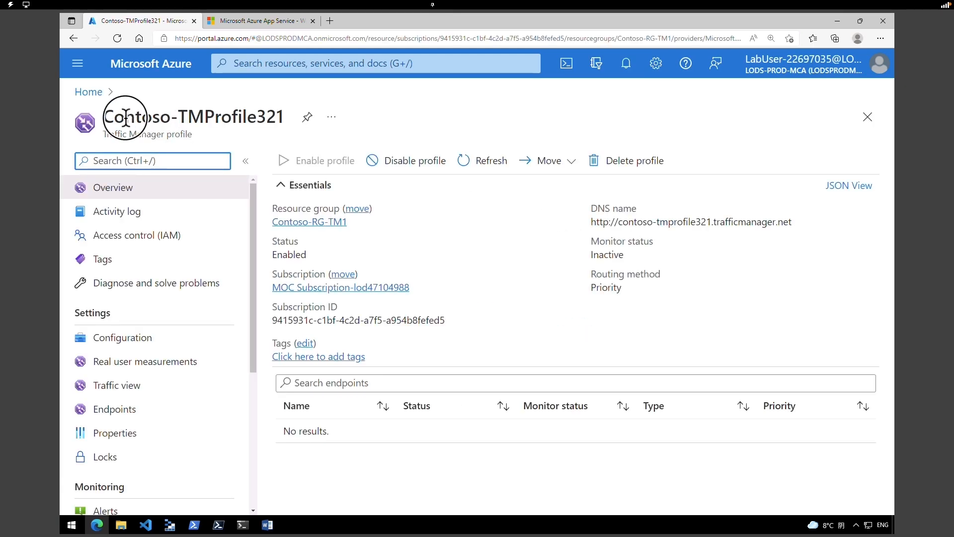
left_click_drag(124, 117, 251, 109)
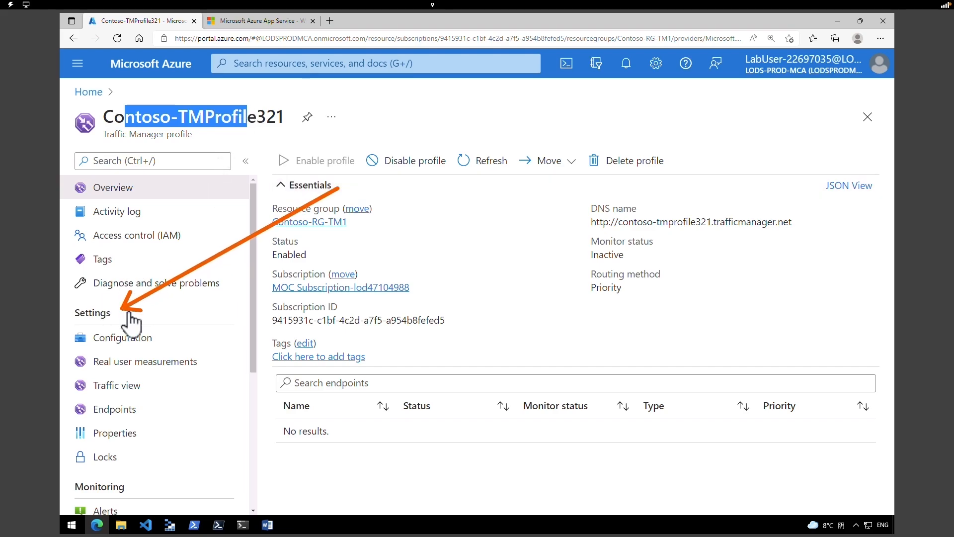
- Start a new Azure endpoint named myPrimaryEndpoint in the profile's Endpoints list
left_click(120, 412)
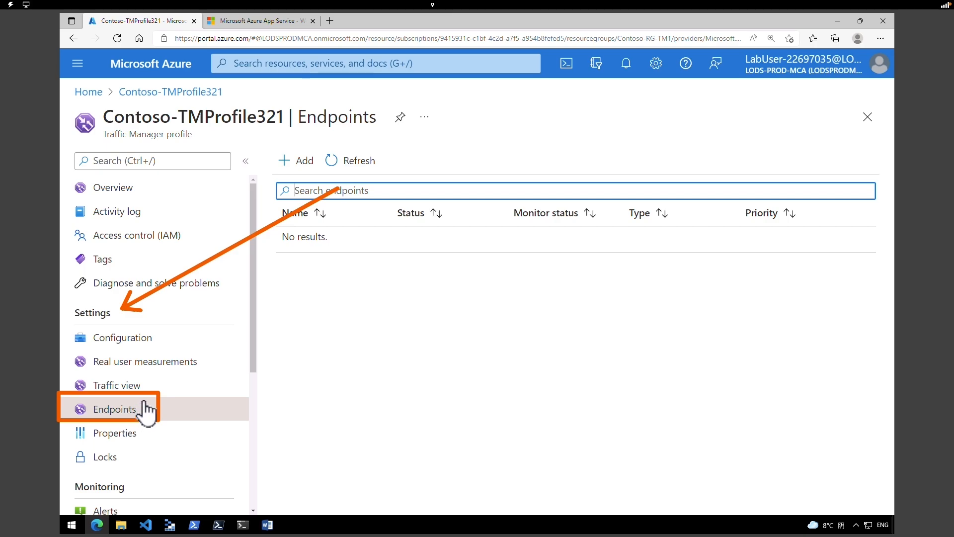
left_click(305, 161)
left_click(546, 176)
left_click(546, 178)
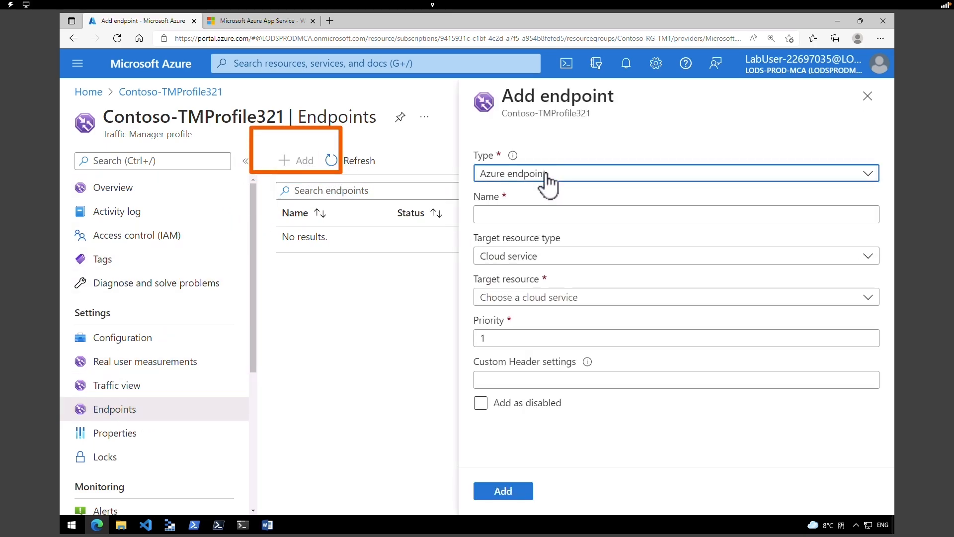
left_click(546, 177)
left_click(547, 177)
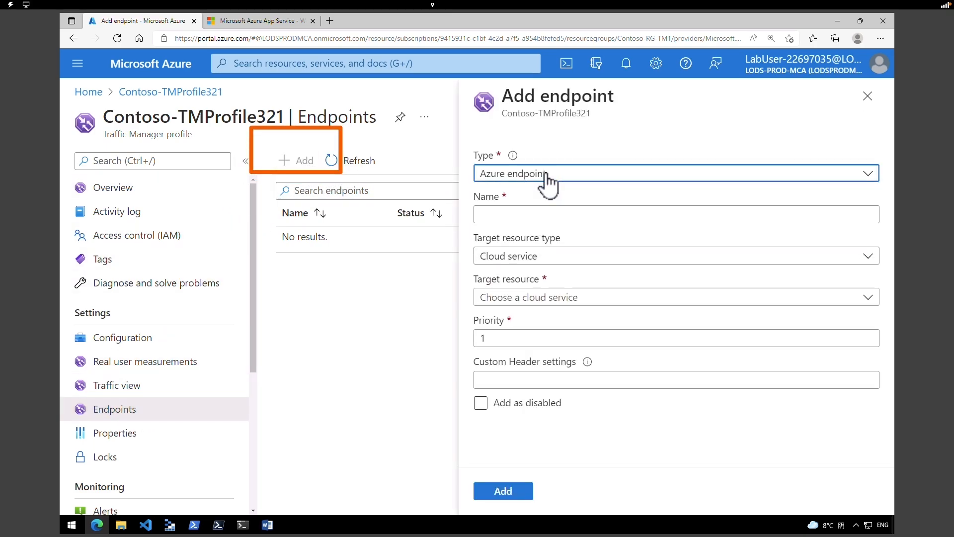
left_click(538, 213)
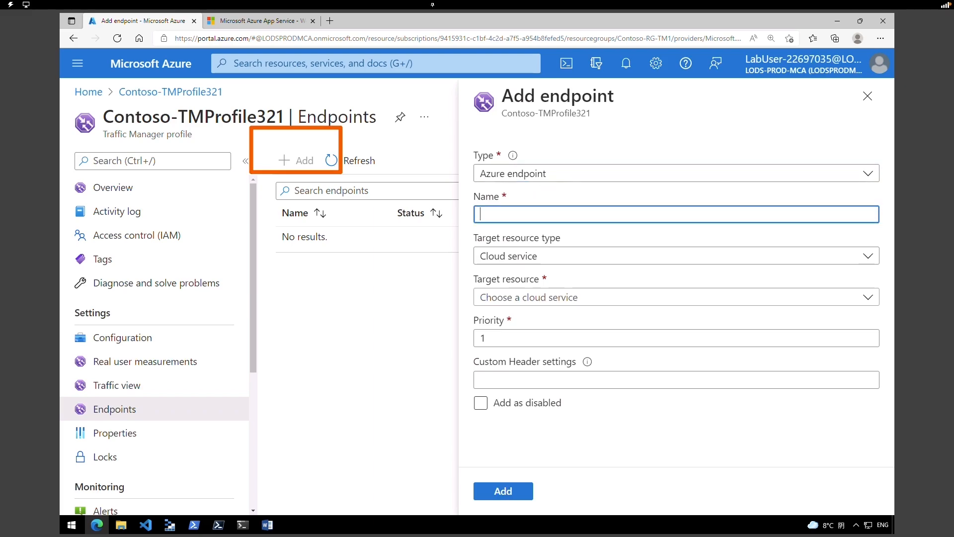
type("myPrimaryEndpoint")
- Target the ContosoWebAppEastUS321 App Service at priority 1 and add the endpoint
key("Tab")
key("Down")
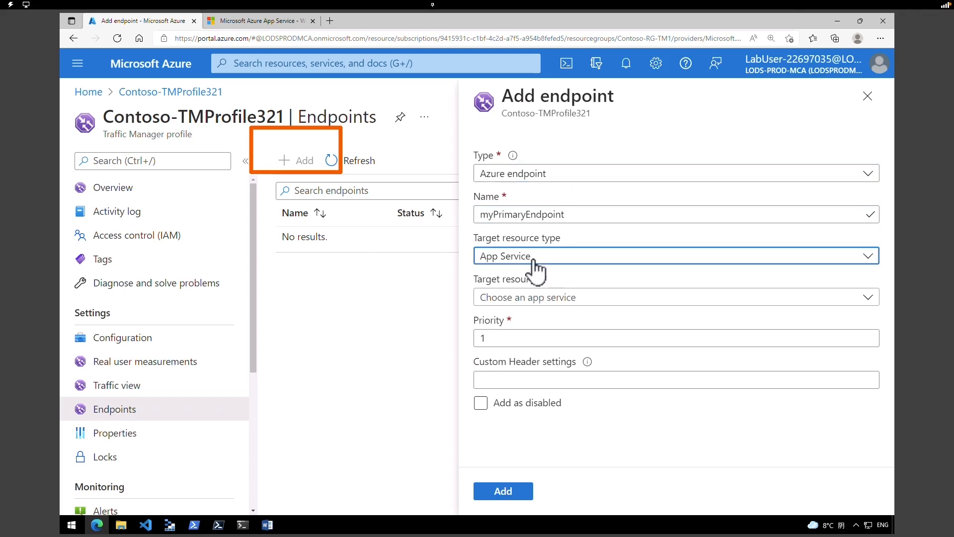
left_click(534, 261)
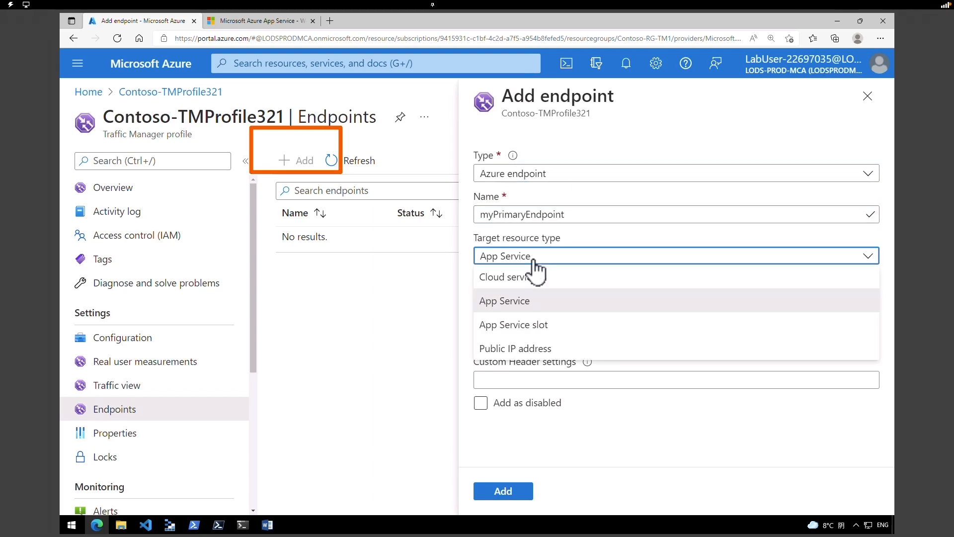
left_click(526, 302)
left_click(525, 301)
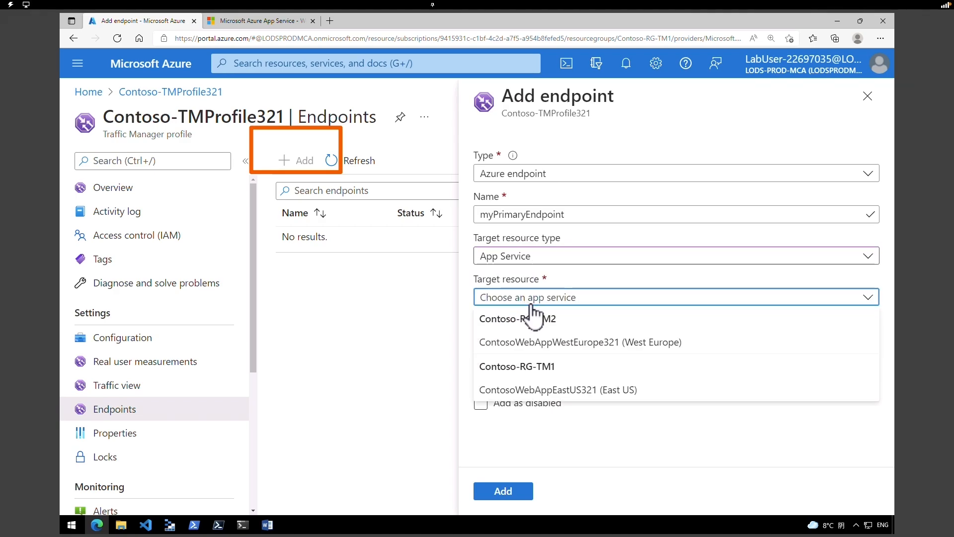
left_click(563, 388)
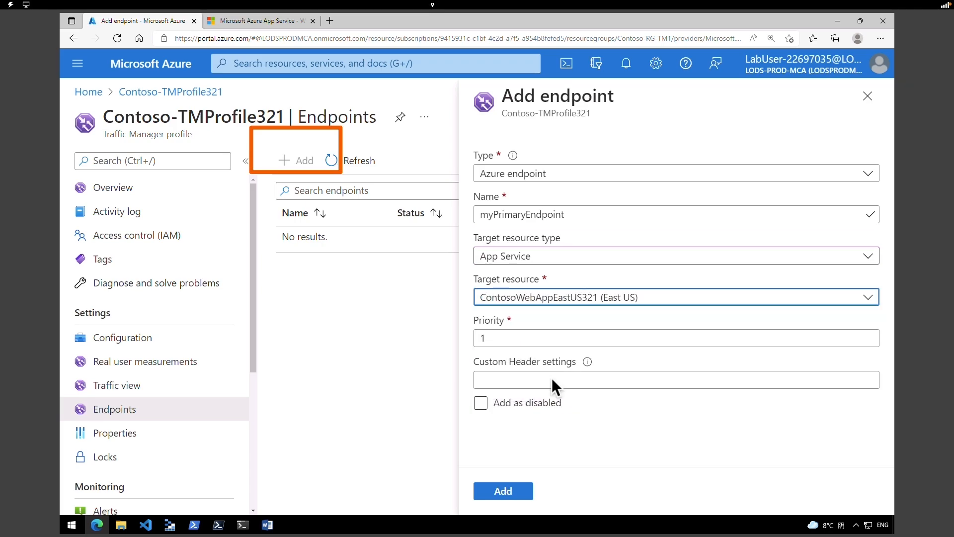
left_click(517, 492)
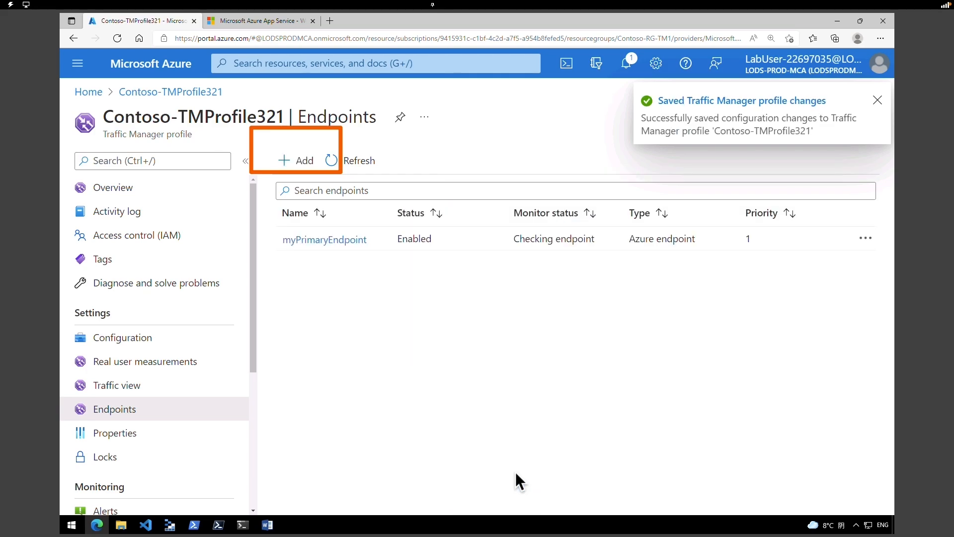
- Start another Azure endpoint named myFailoverEndpoint
left_click(301, 162)
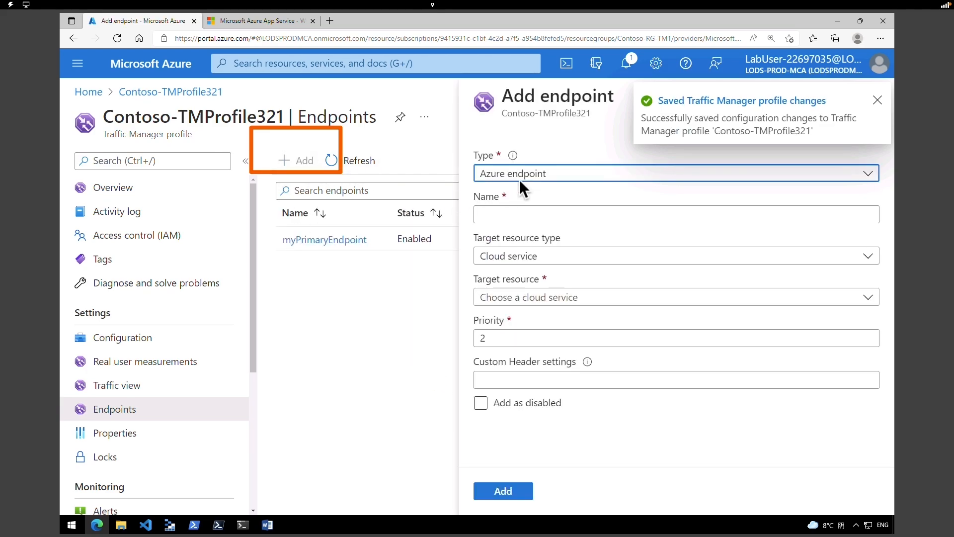
left_click(524, 181)
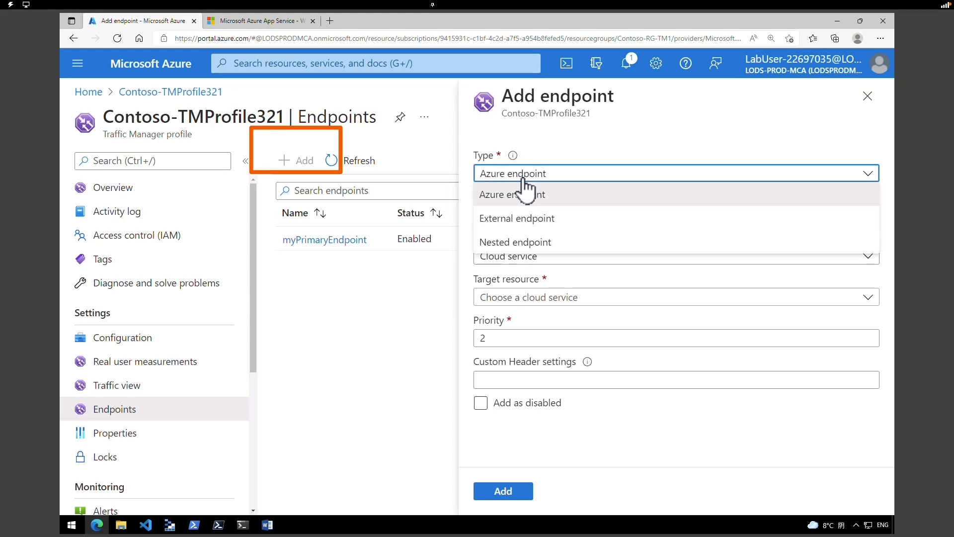
left_click(522, 190)
left_click(513, 215)
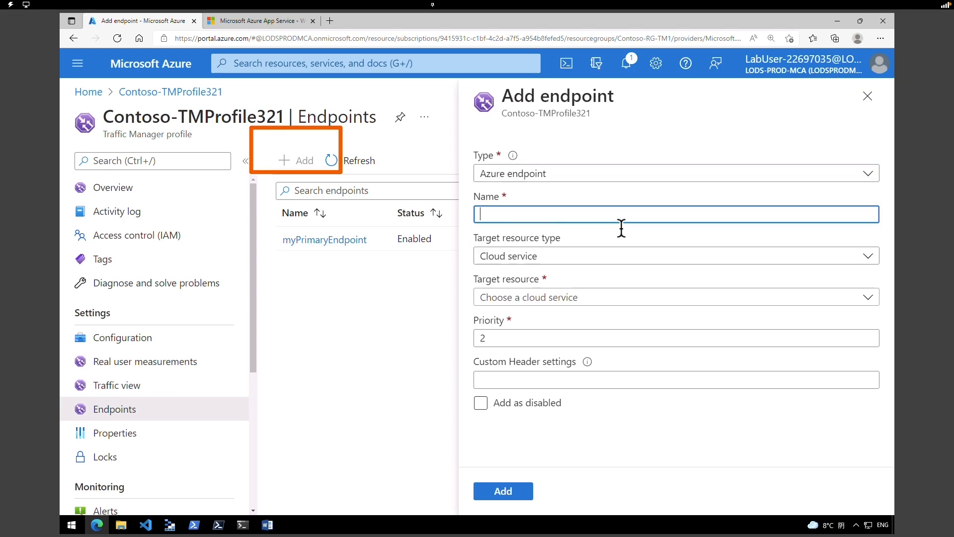
type("myFailoverEndpoint")
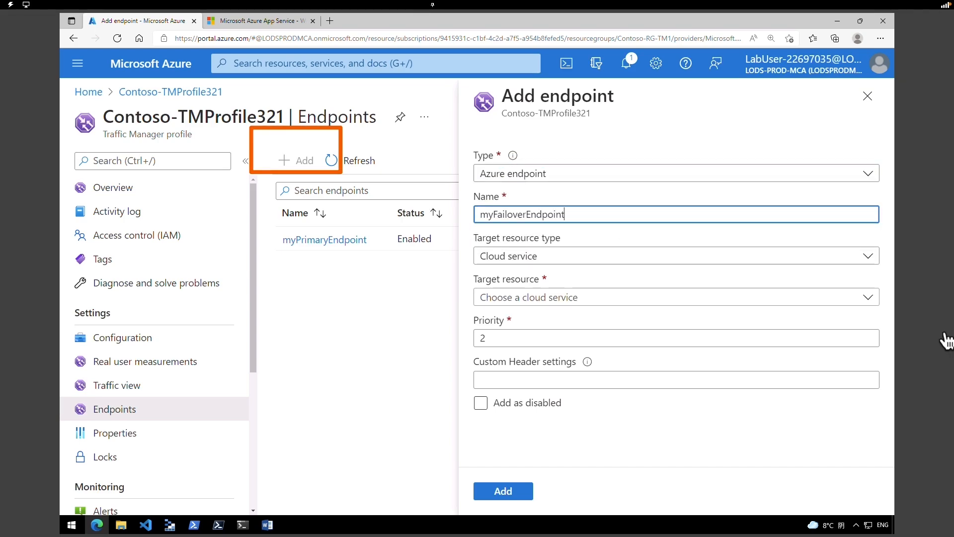
left_click(508, 214)
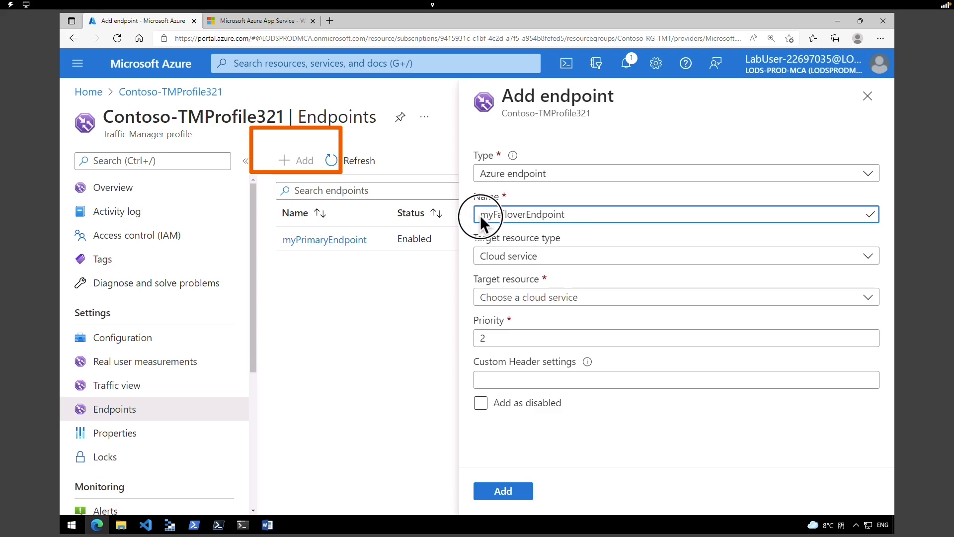
- Target the ContosoWebAppWestEurope321 App Service at priority 2 and add the endpoint
left_click(526, 262)
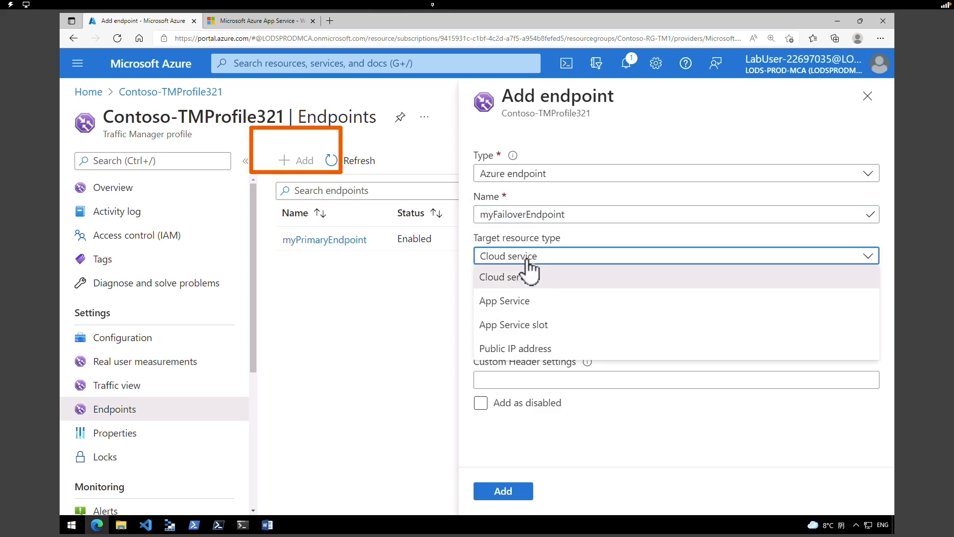
left_click(528, 305)
left_click(530, 302)
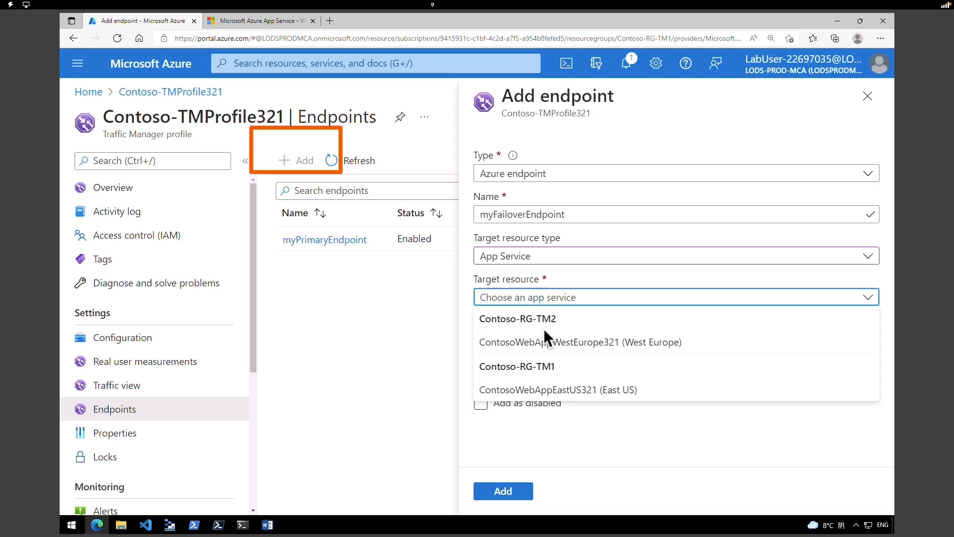
left_click(548, 345)
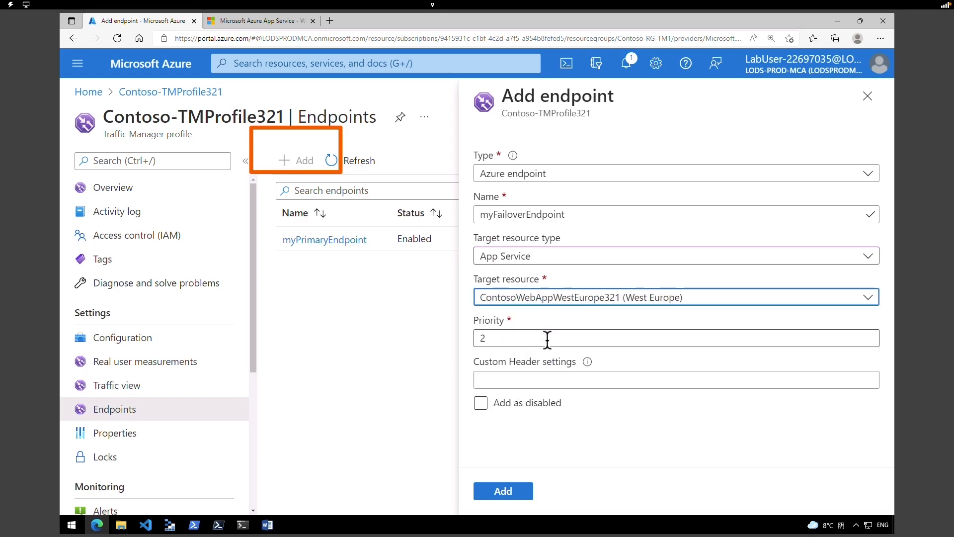
left_click(489, 337)
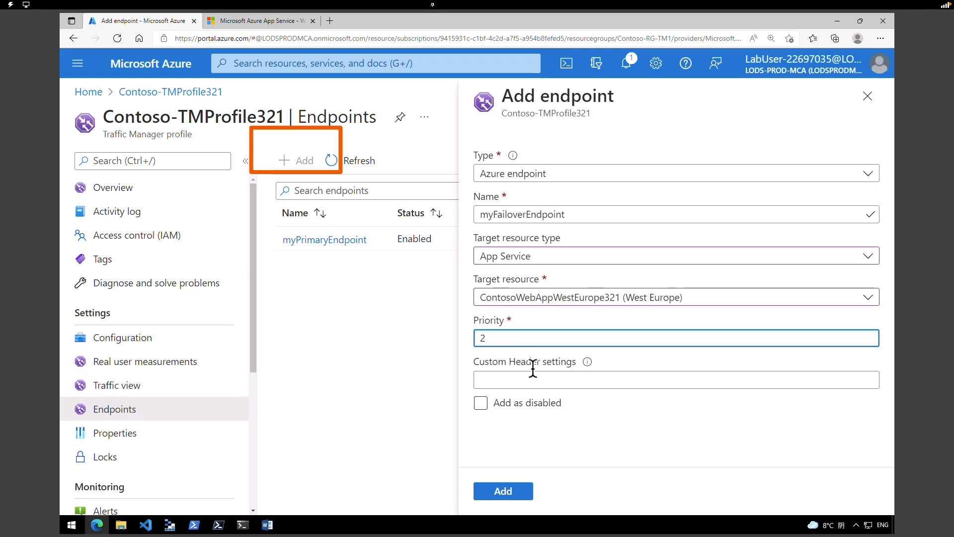
left_click(503, 491)
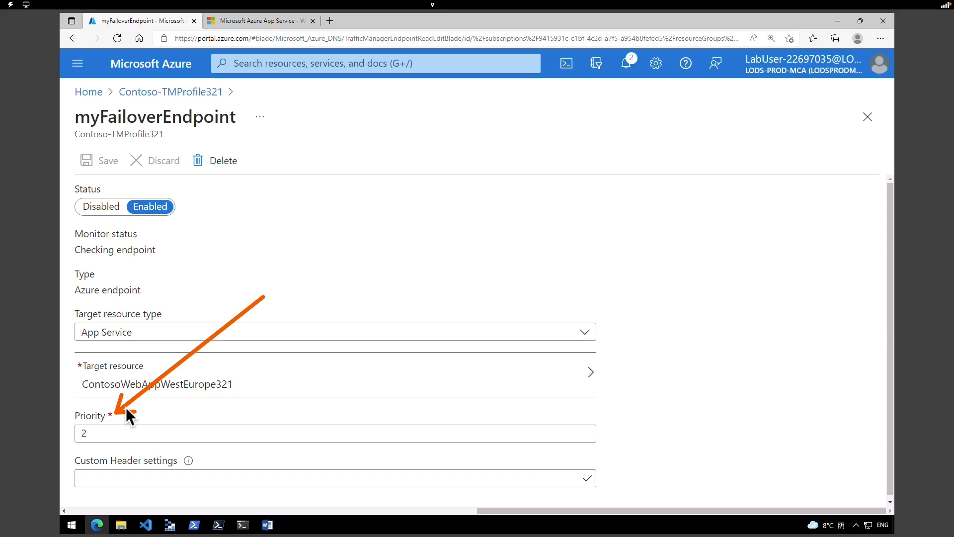
left_click(185, 93)
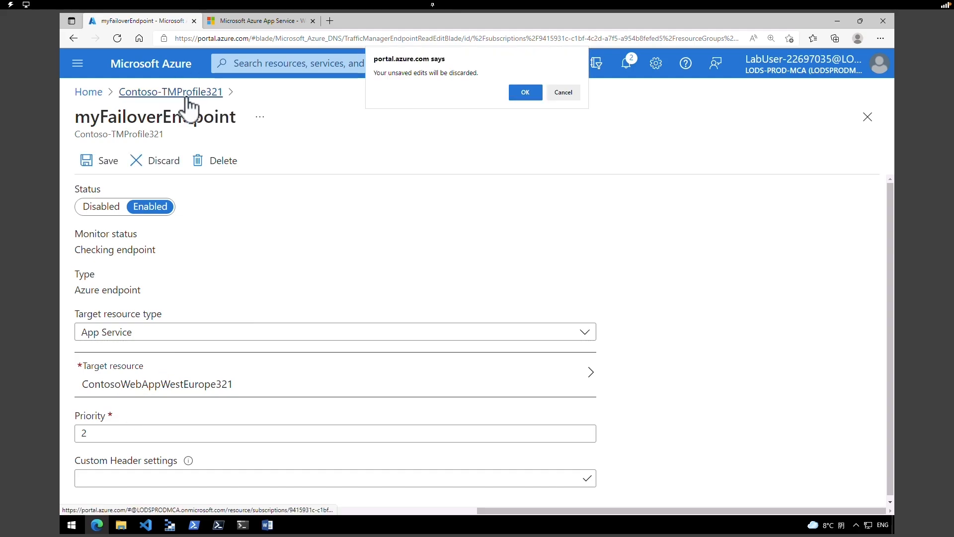
- Refresh the endpoints until myFailoverEndpoint reports Online, then view the profile's DNS name on Overview
left_click(520, 94)
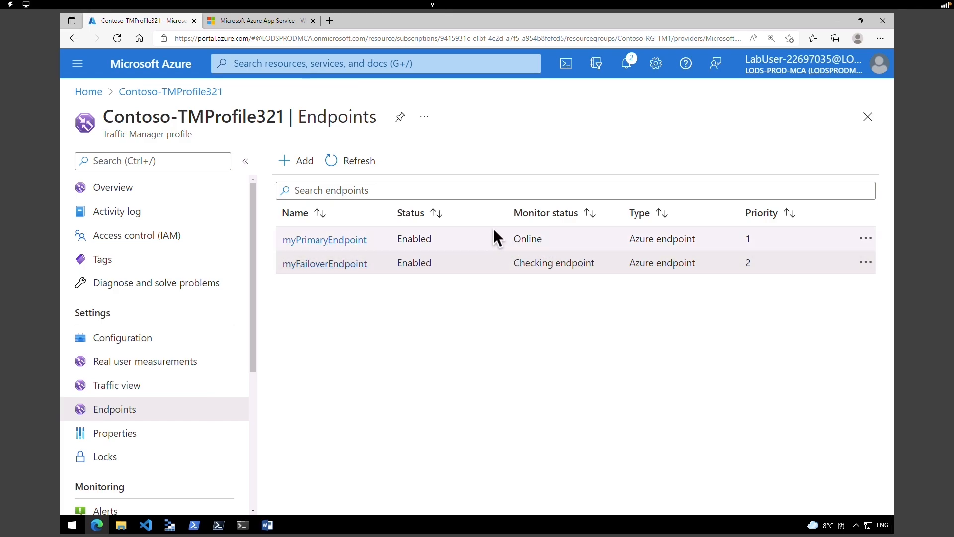
mouse_move(481, 187)
left_mouse_down()
mouse_move(600, 285)
mouse_move(636, 299)
mouse_move(612, 301)
left_mouse_up()
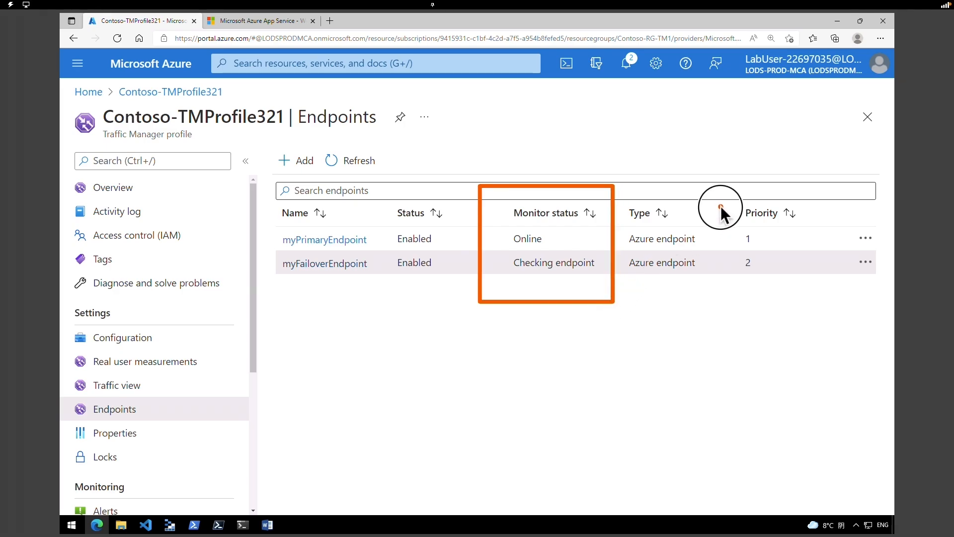
mouse_move(720, 206)
left_mouse_down()
mouse_move(755, 272)
mouse_move(788, 291)
left_mouse_up()
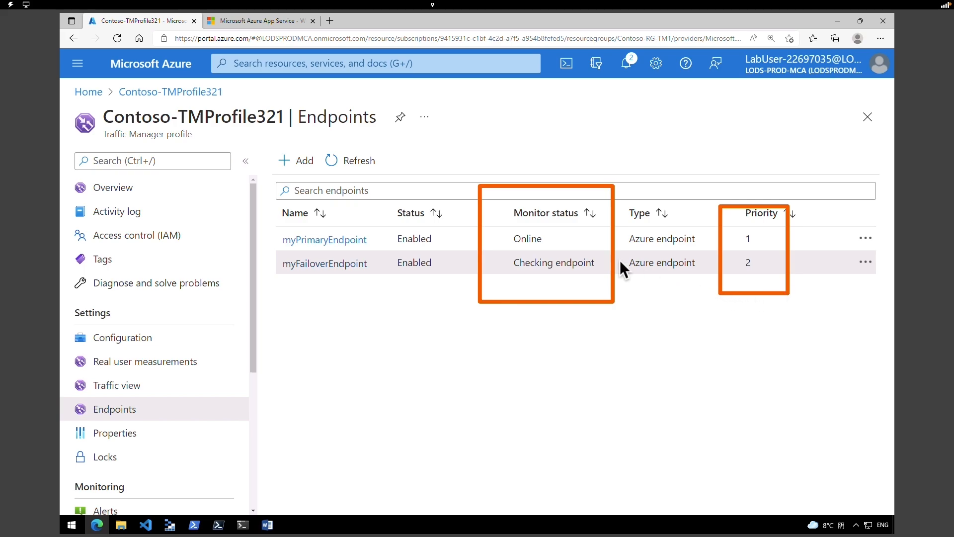
left_click(356, 169)
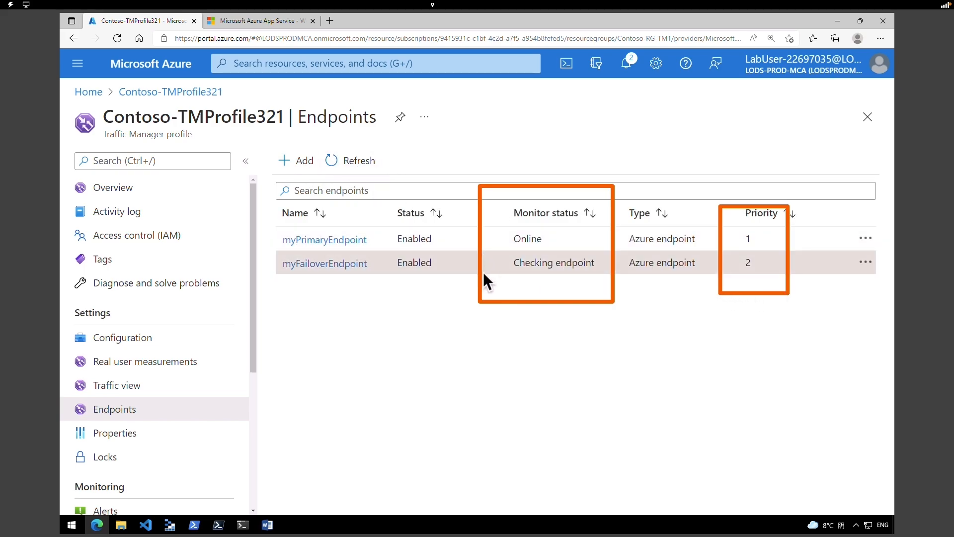
left_click_drag(469, 407, 532, 278)
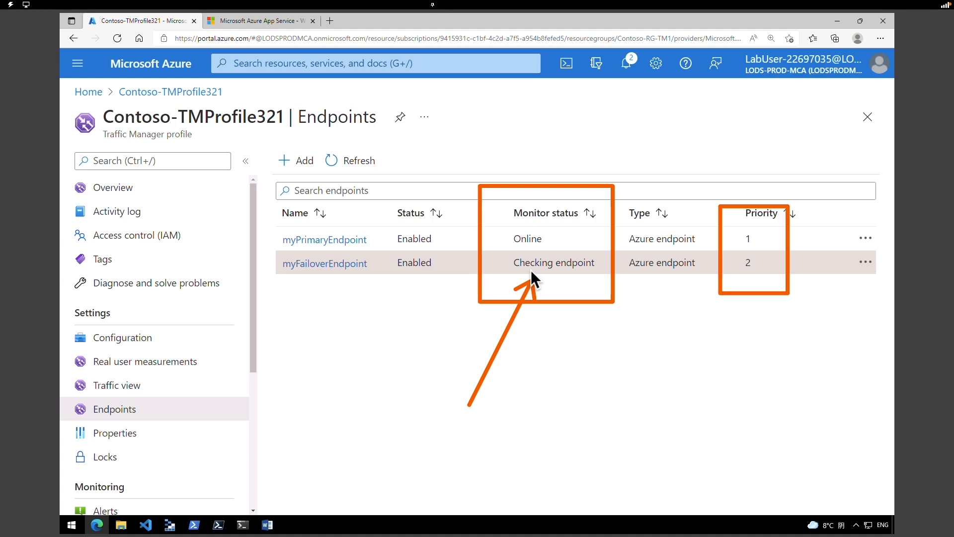
left_click(358, 164)
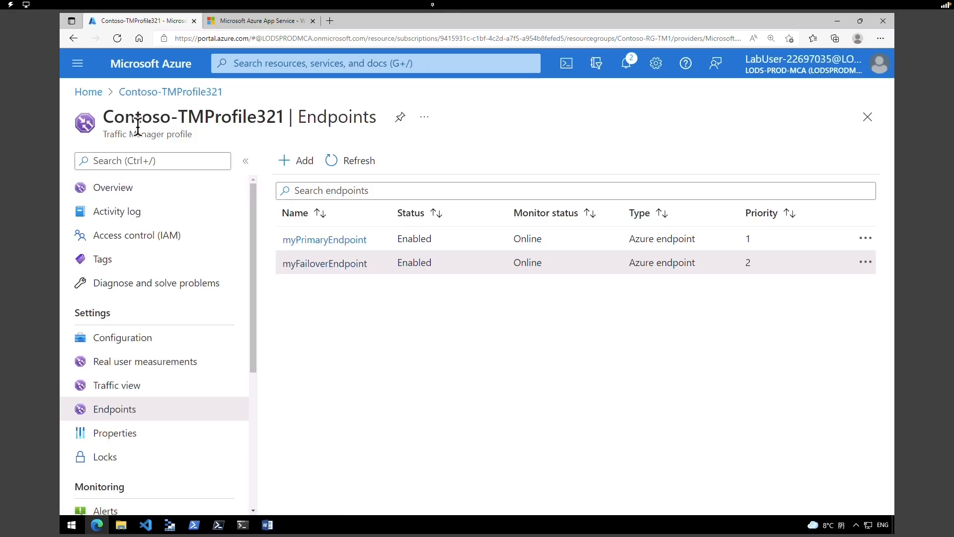
left_click(119, 118)
left_click_drag(119, 118, 276, 117)
left_click(139, 188)
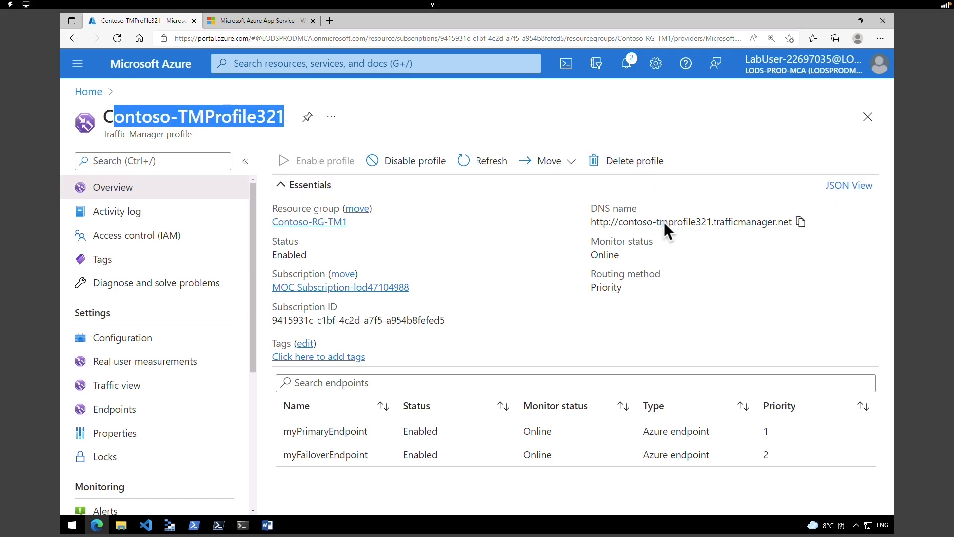
- Copy the DNS name and load contoso-tmprofile321.trafficmanager.net in a new Edge tab
left_click(800, 223)
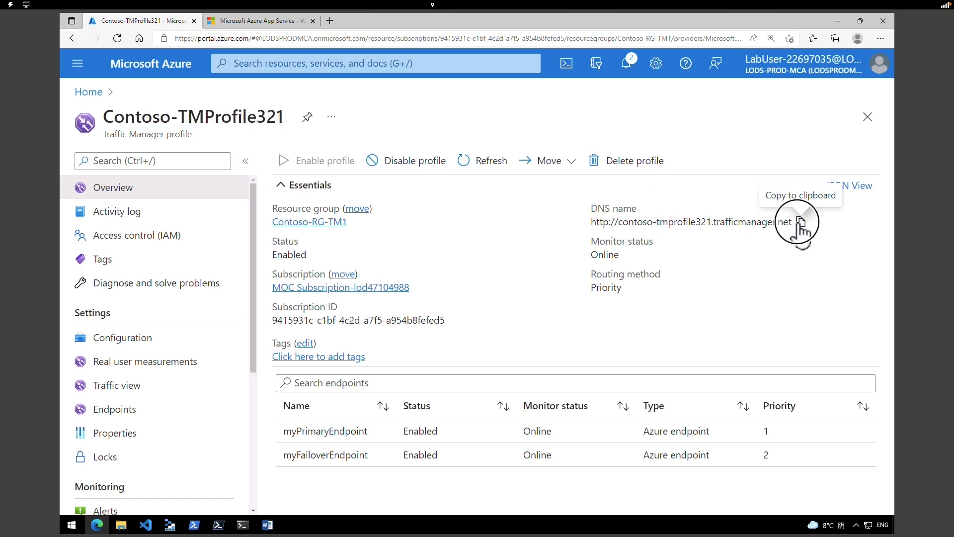
left_click(330, 21)
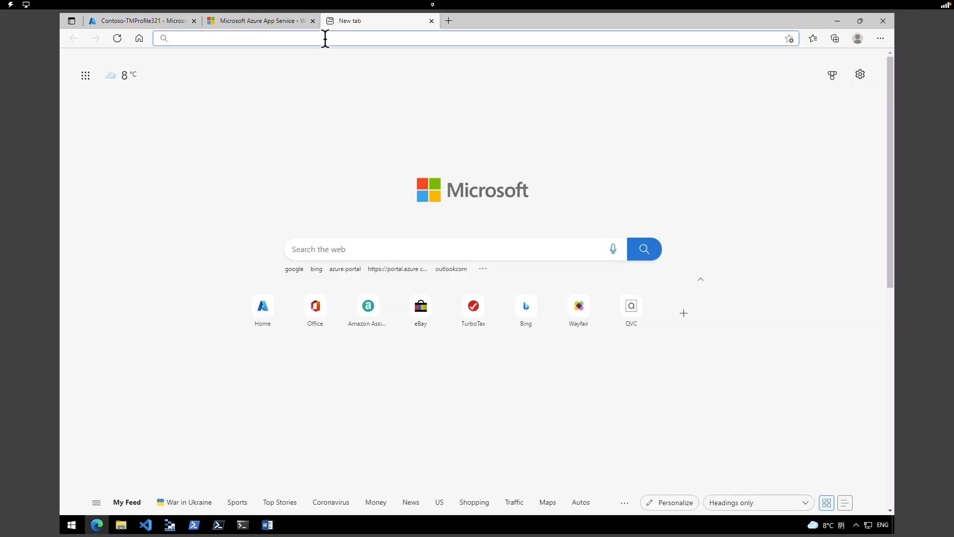
right_click(325, 38)
left_click(356, 131)
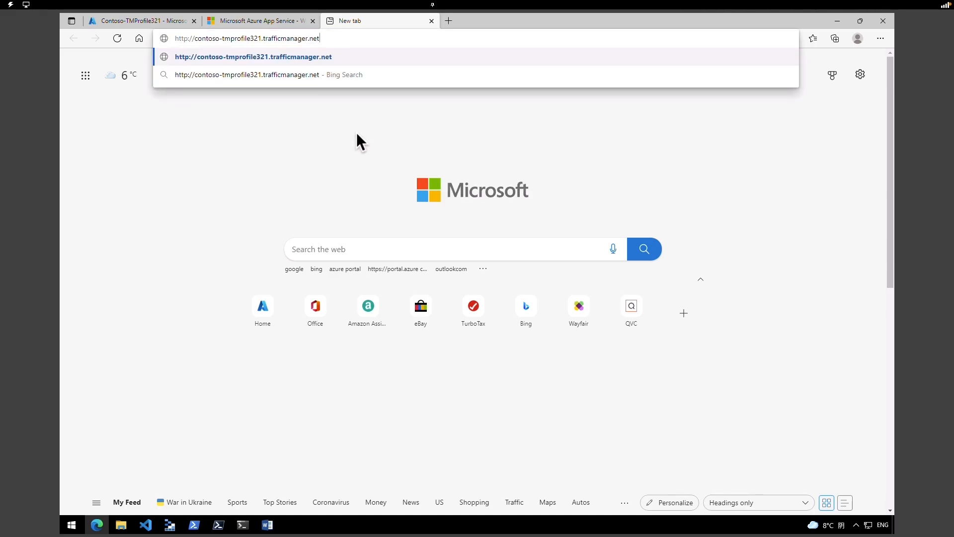
key("Return")
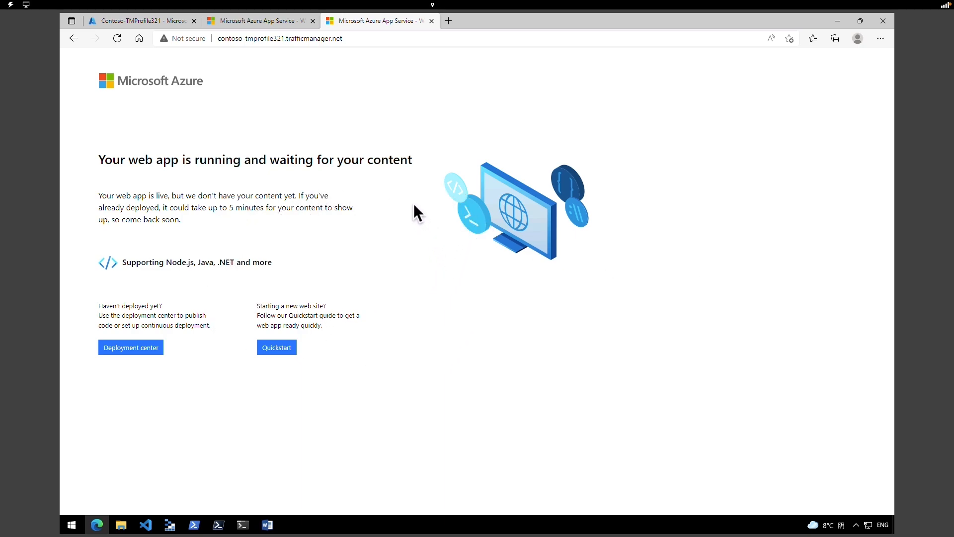
- Set myPrimaryEndpoint's status to Disabled and save it
left_click(119, 22)
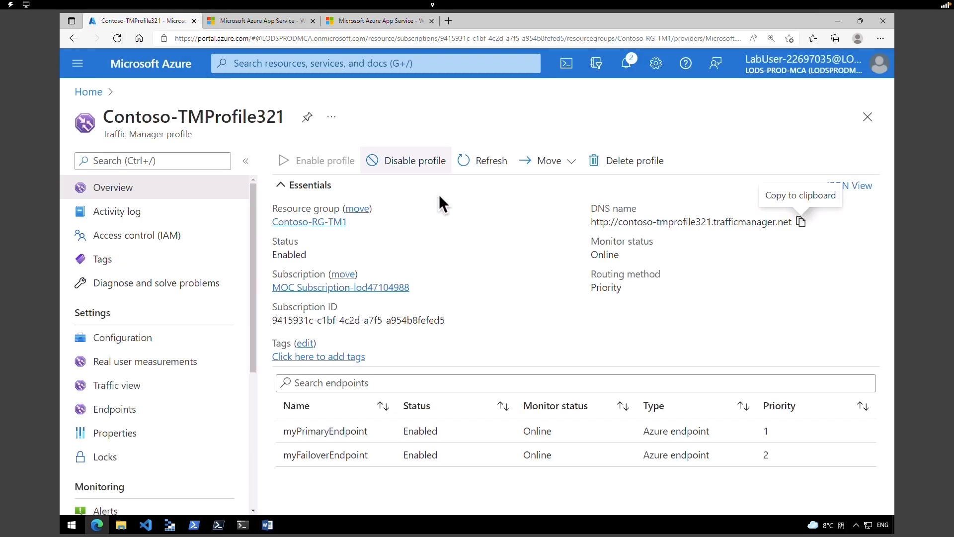
left_click(135, 412)
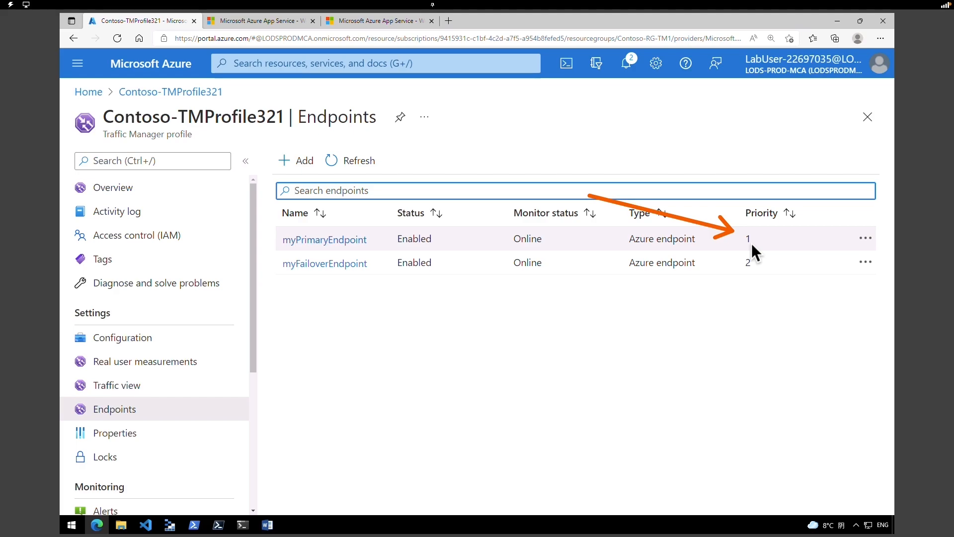
left_click(341, 241)
left_click(115, 211)
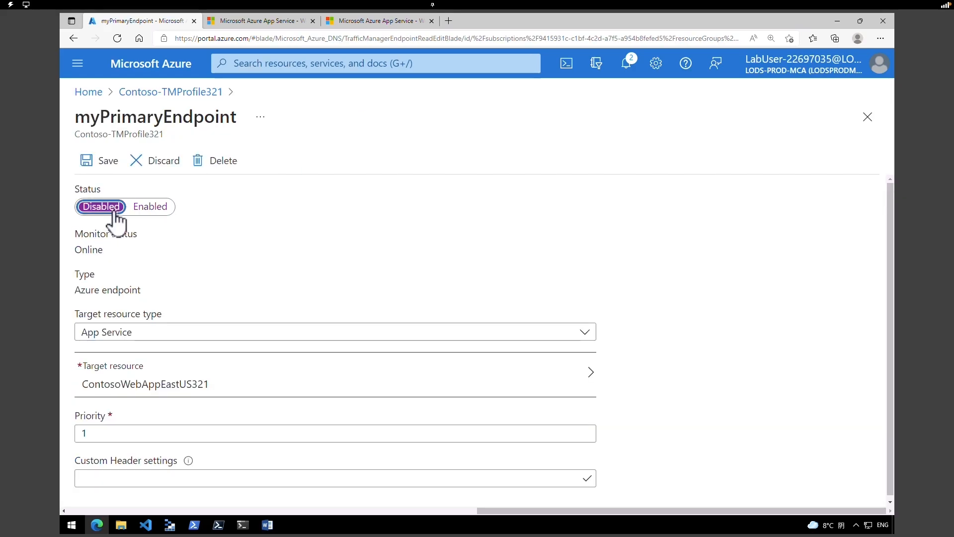
left_click(102, 159)
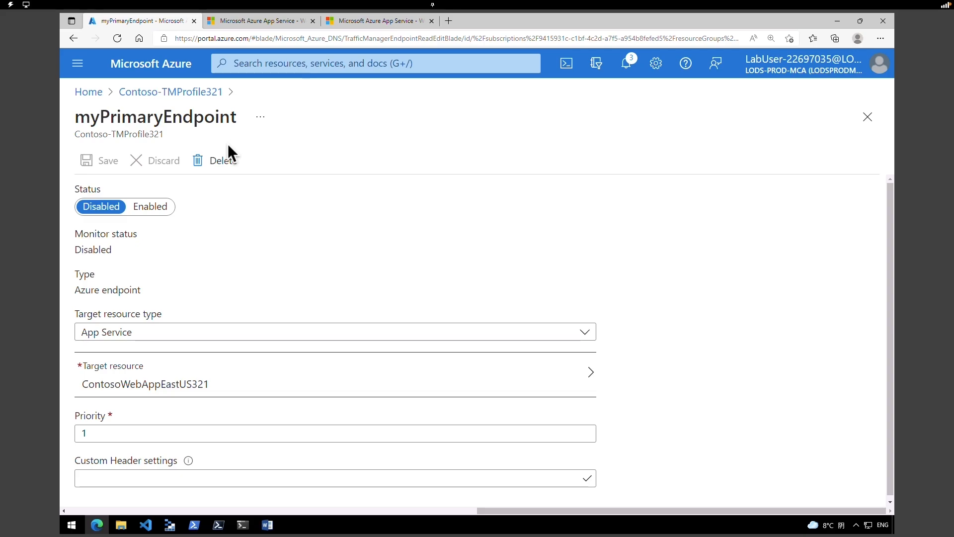
left_click(167, 92)
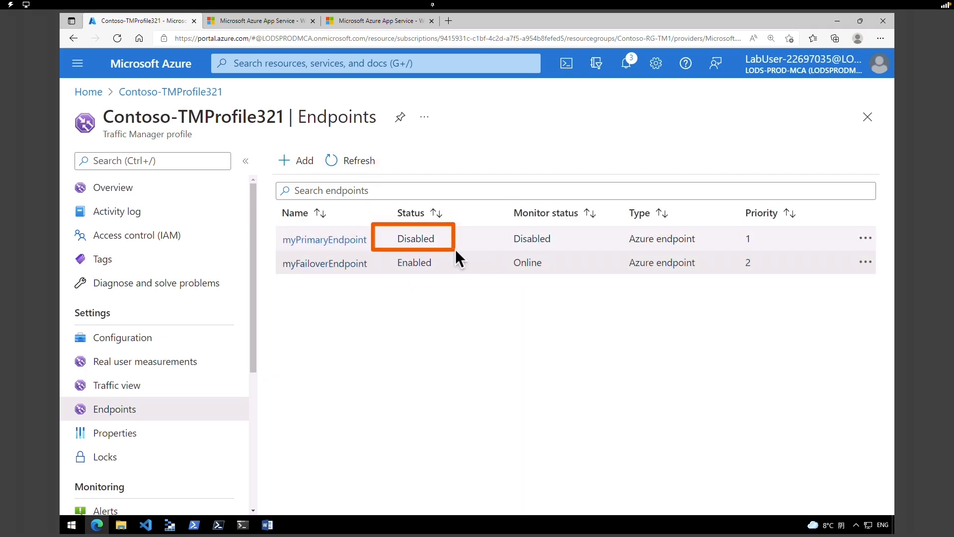
- Close the old Traffic Manager tab and reload contoso-tmprofile321.trafficmanager.net in a fresh tab
left_click(386, 20)
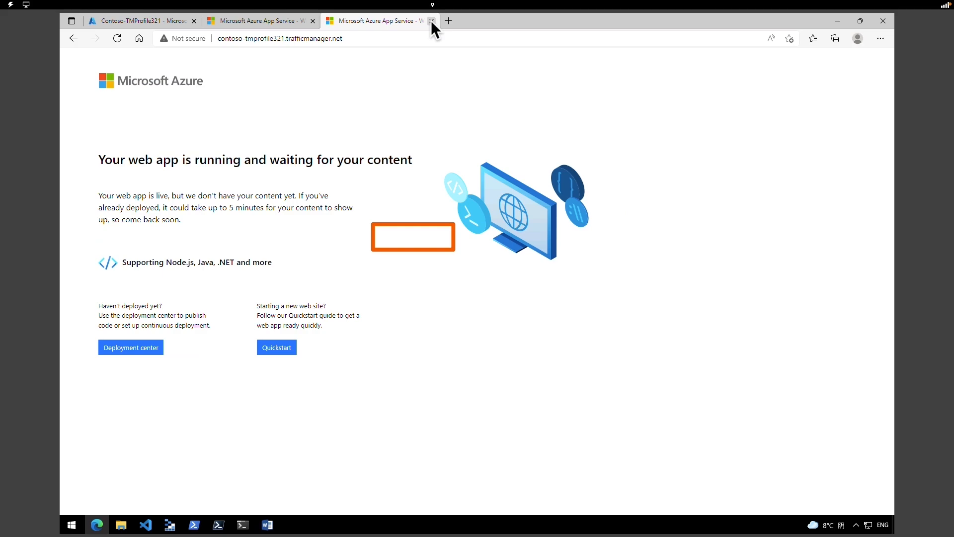
left_click(431, 21)
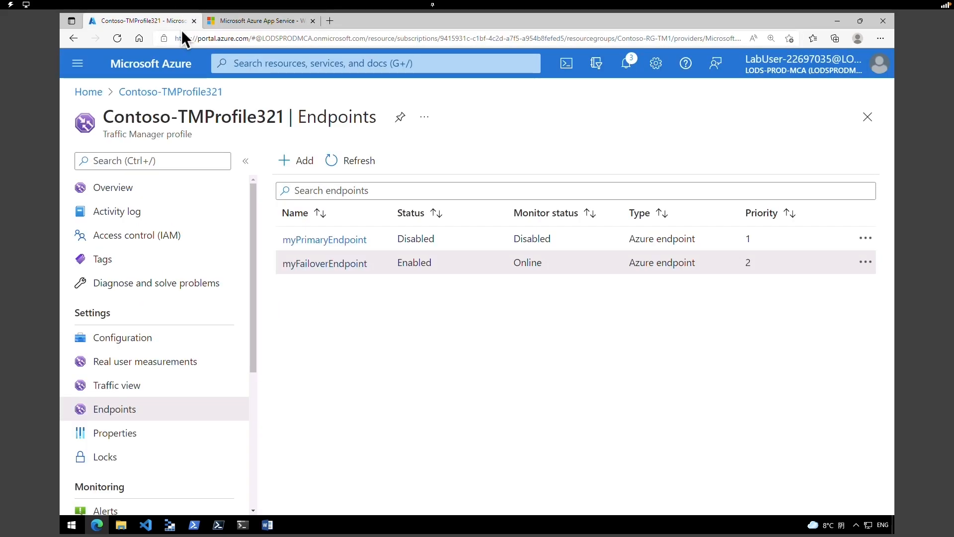
left_click(154, 193)
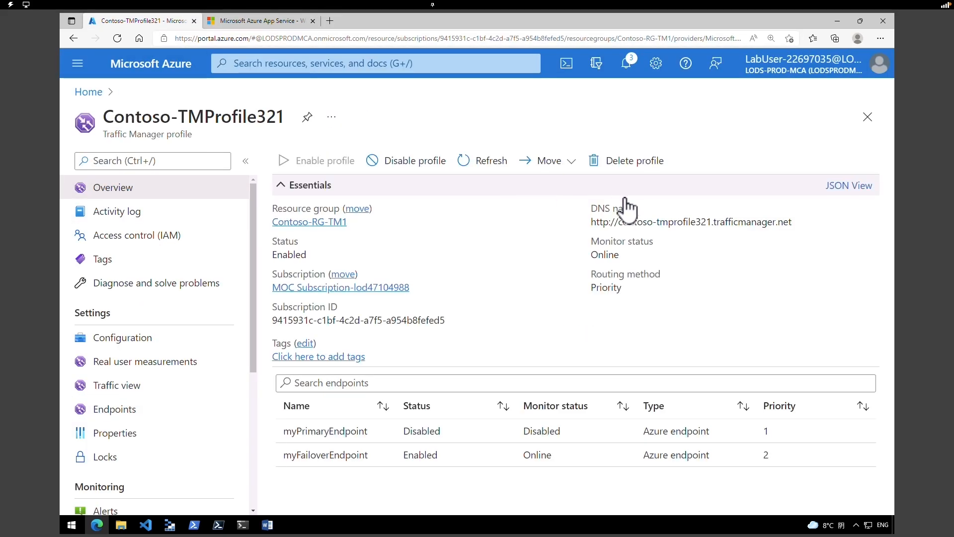
left_click(330, 20)
right_click(331, 37)
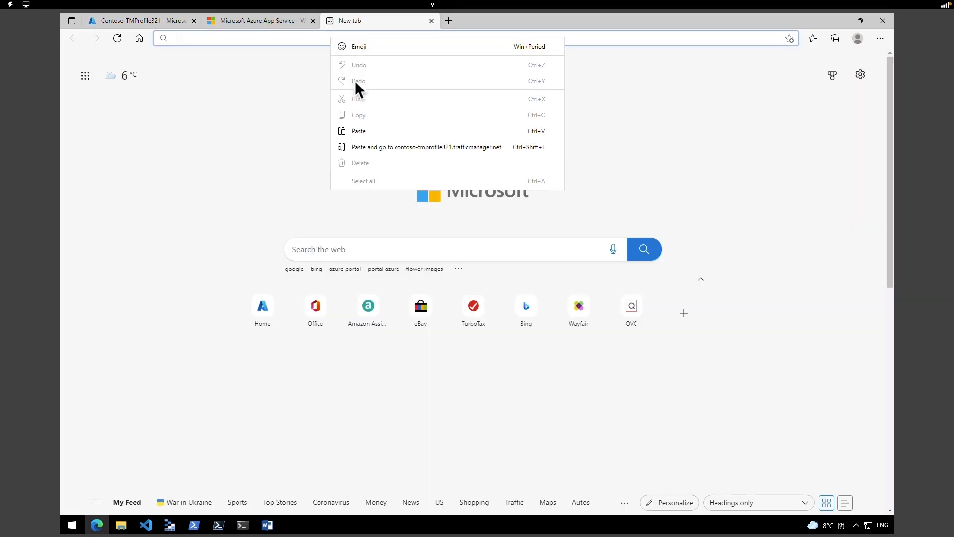
left_click(362, 133)
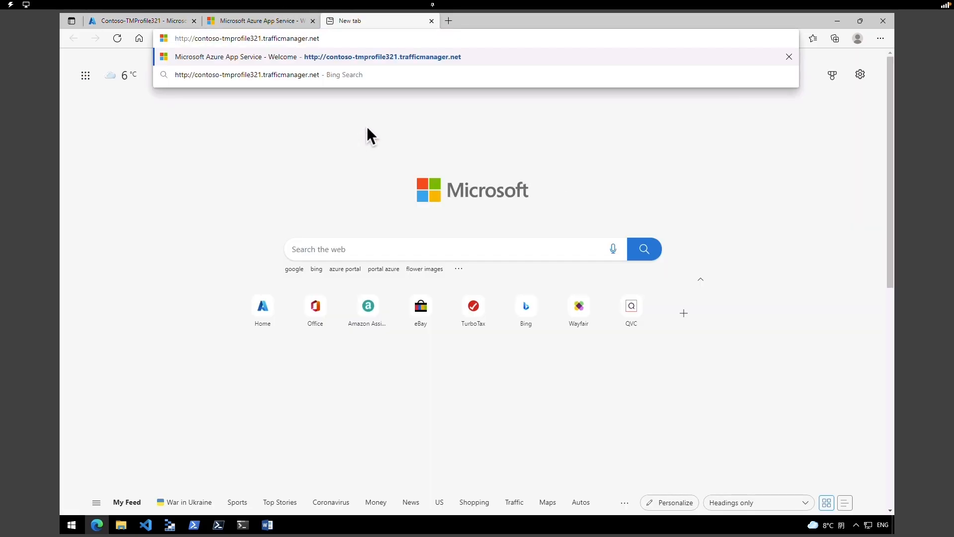
key("Return")
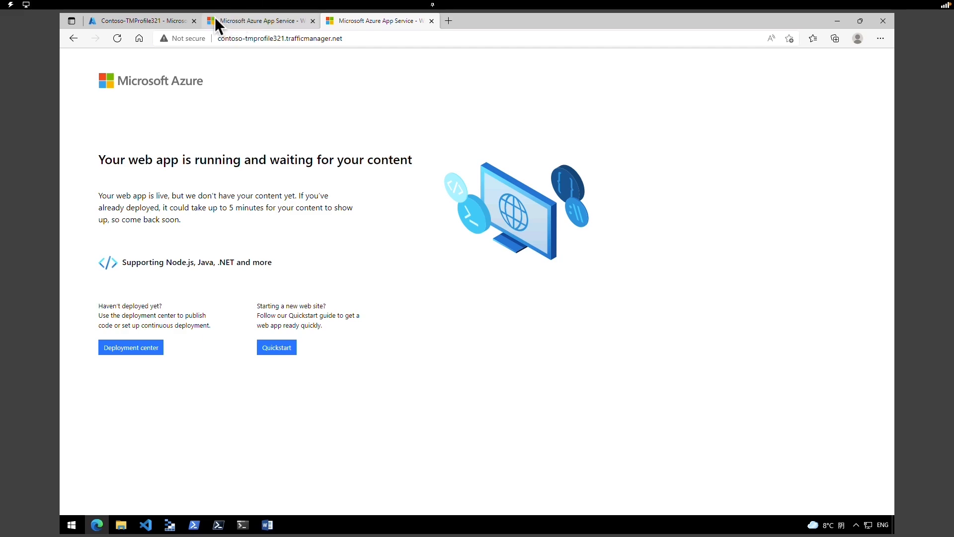
- Switch back to the Contoso-TMProfile321 Azure portal tab
left_click(170, 23)
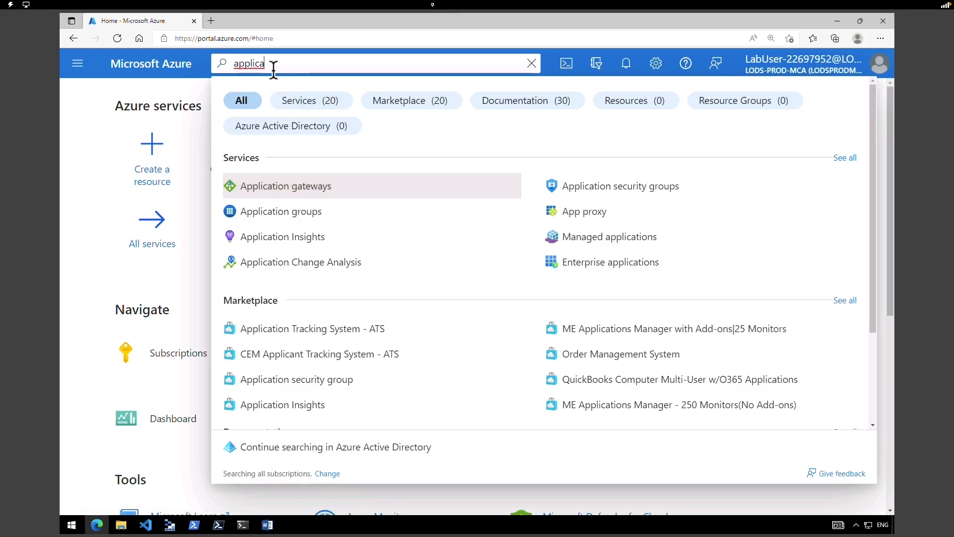
- Start a new application gateway in a new resource group named ContosoResourceGroup
left_click(316, 187)
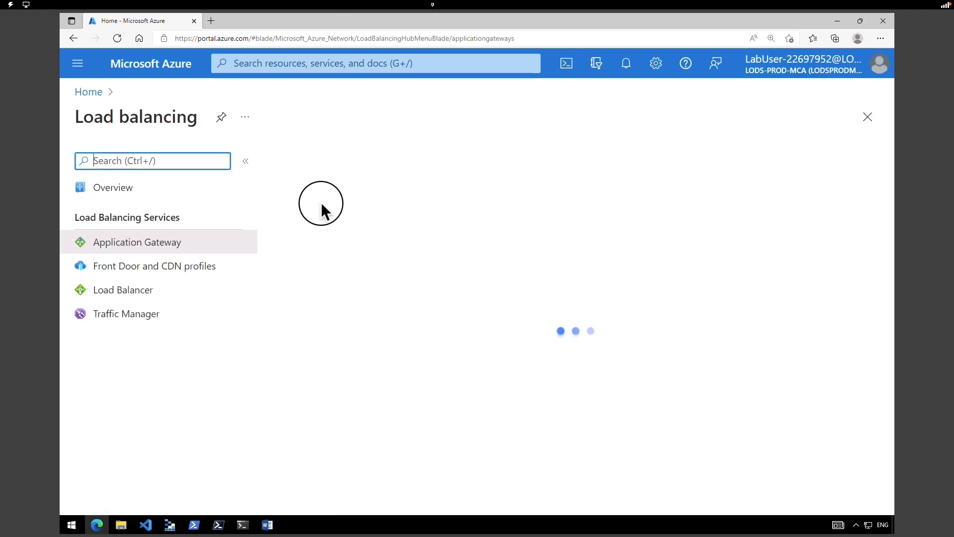
left_click_drag(213, 117, 377, 123)
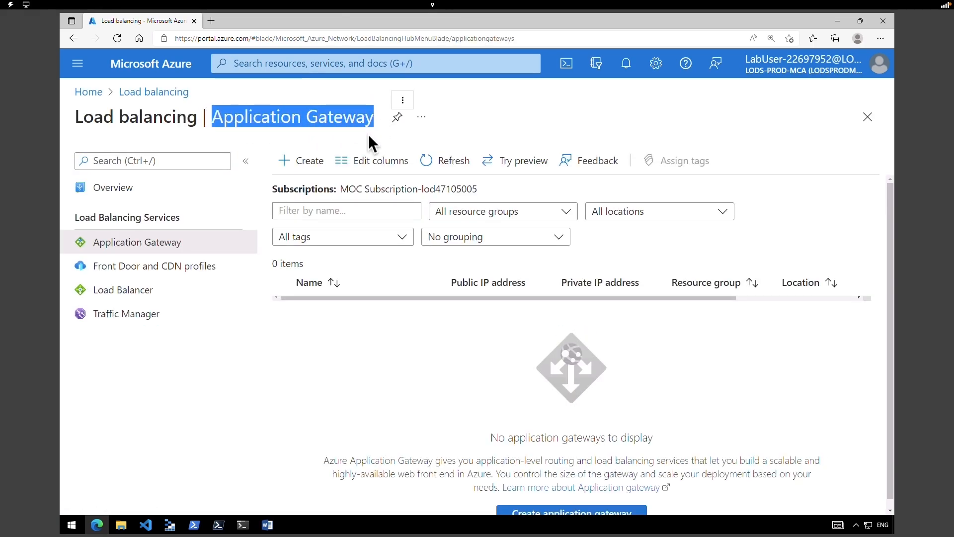
left_click(316, 163)
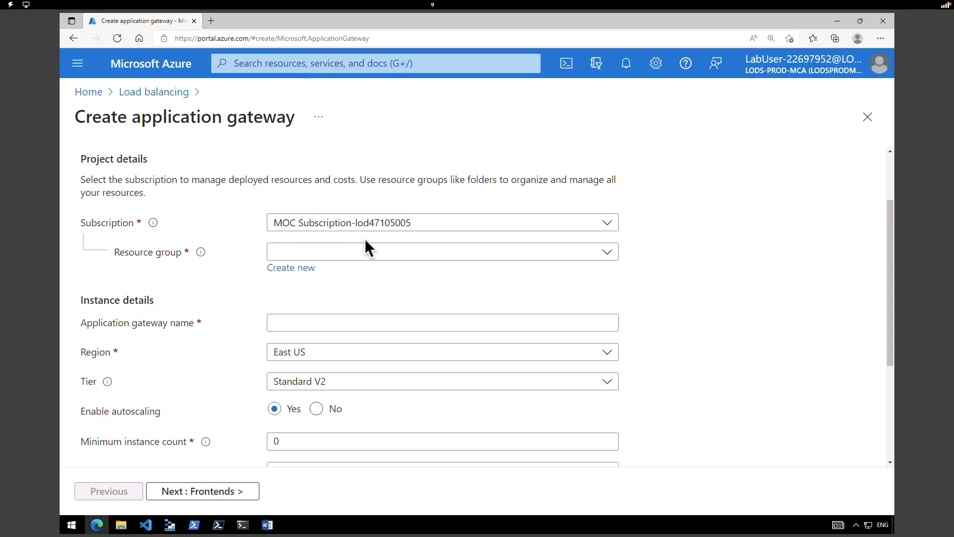
left_click(359, 254)
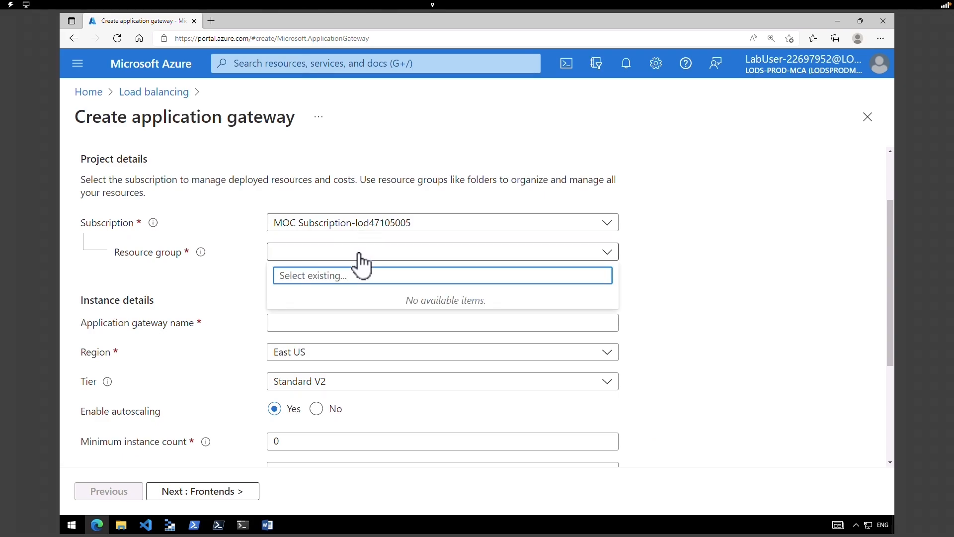
left_click(359, 254)
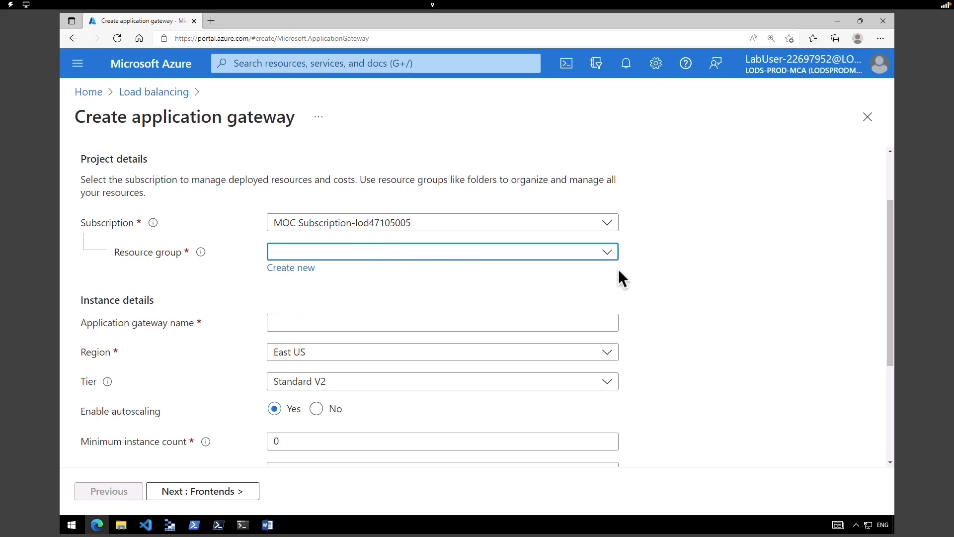
left_click(290, 269)
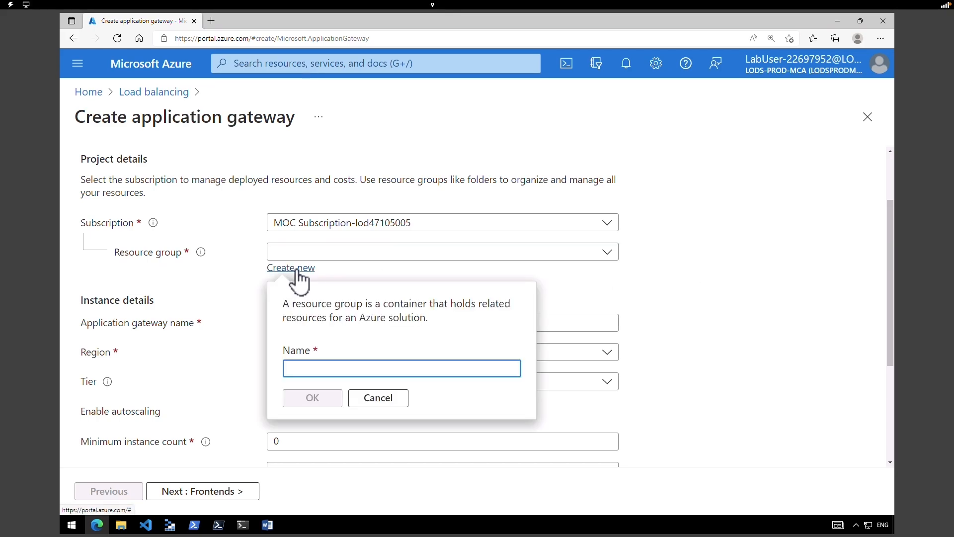
type("ContosoResourceGroup")
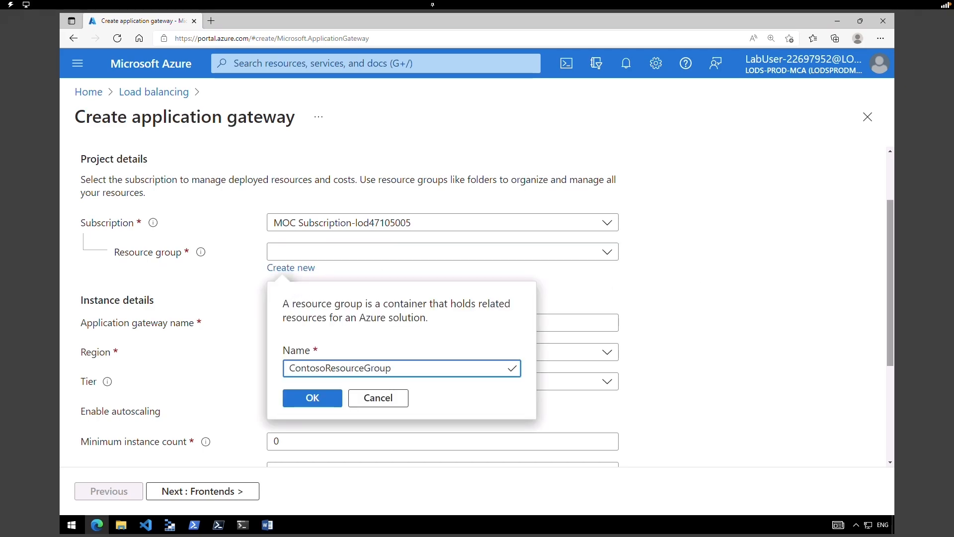
left_click(330, 401)
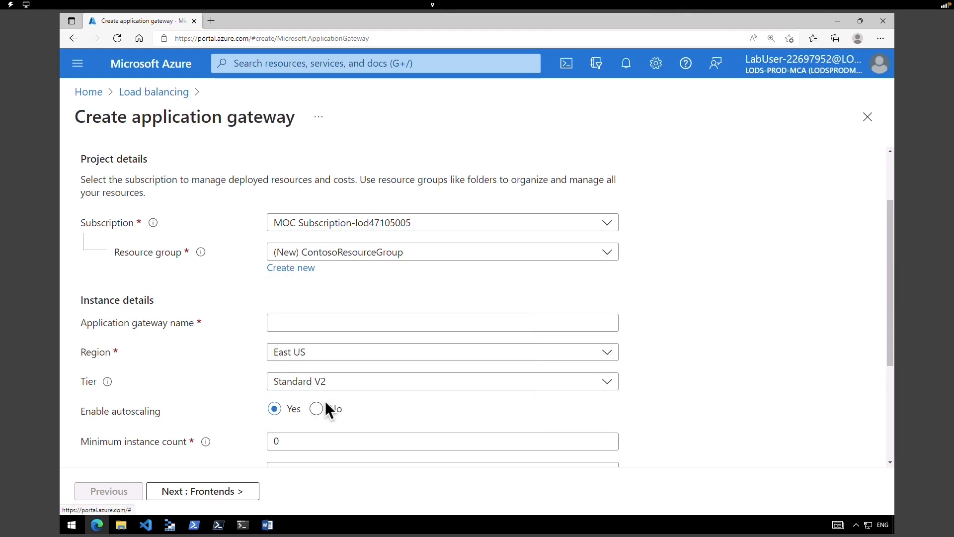
- Name the gateway ContosoAppGateway, keeping region East US and tier Standard V2
left_click(344, 324)
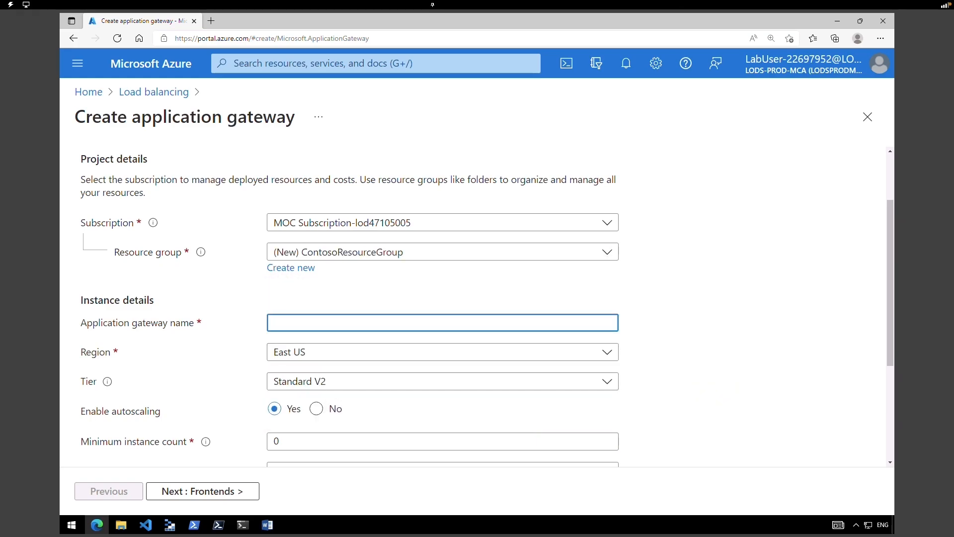
type("ContosoAppGateway")
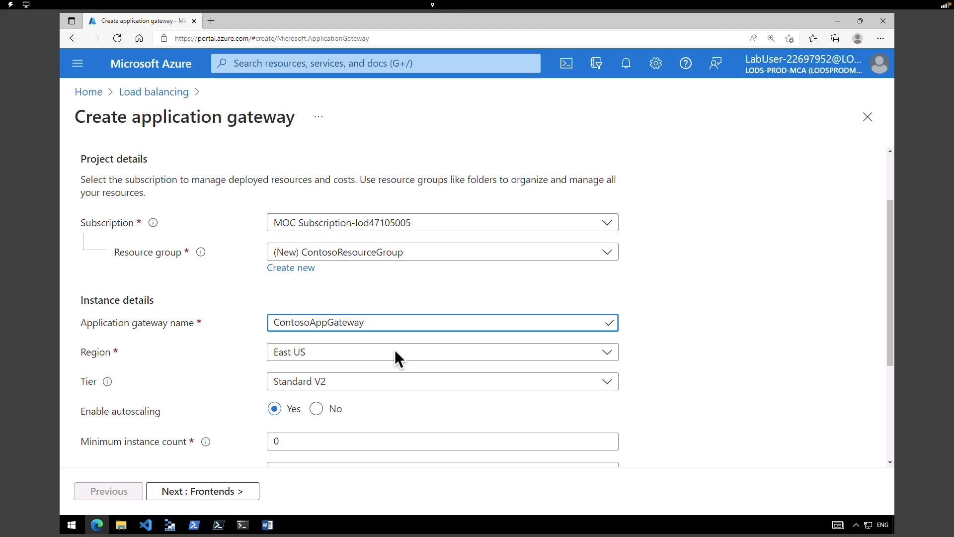
left_click(396, 354)
left_click(396, 354)
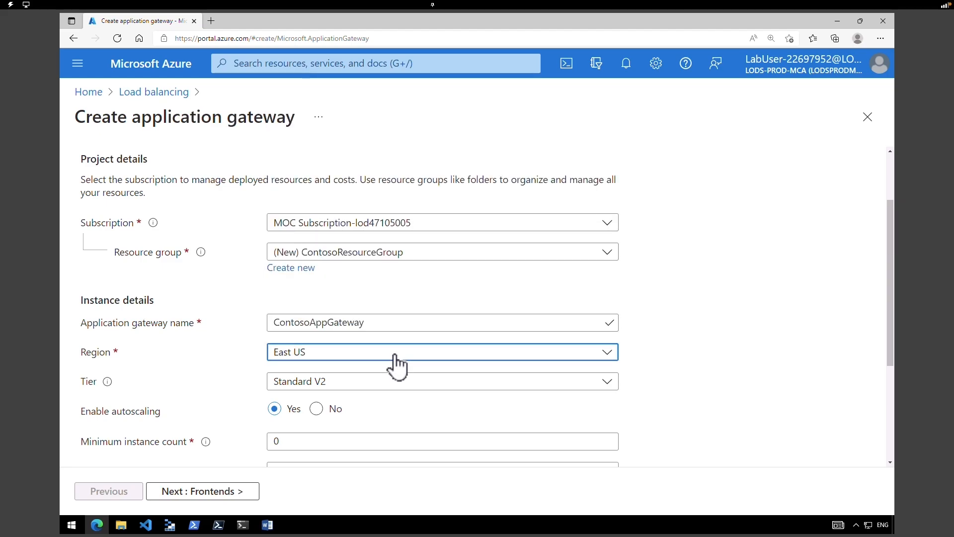
scroll(396, 365, "down", 1)
left_click(323, 332)
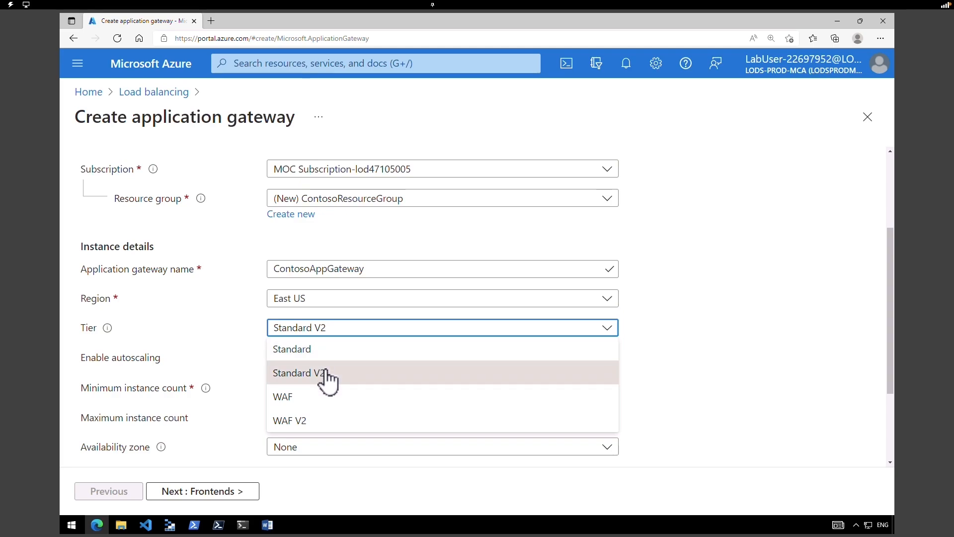
left_click(325, 370)
left_click(344, 332)
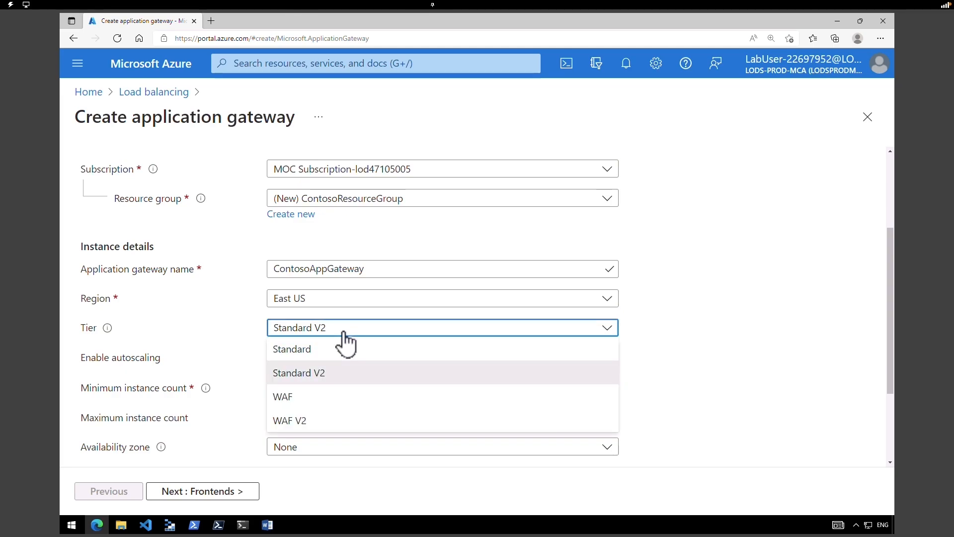
left_click(338, 378)
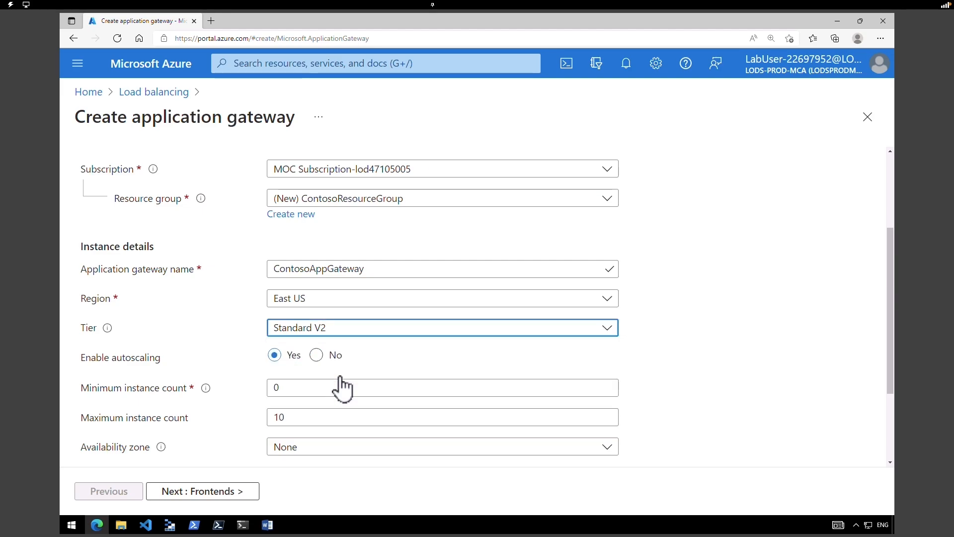
- Turn autoscaling off, set instance count to 1, and leave availability zone as None
left_click(317, 357)
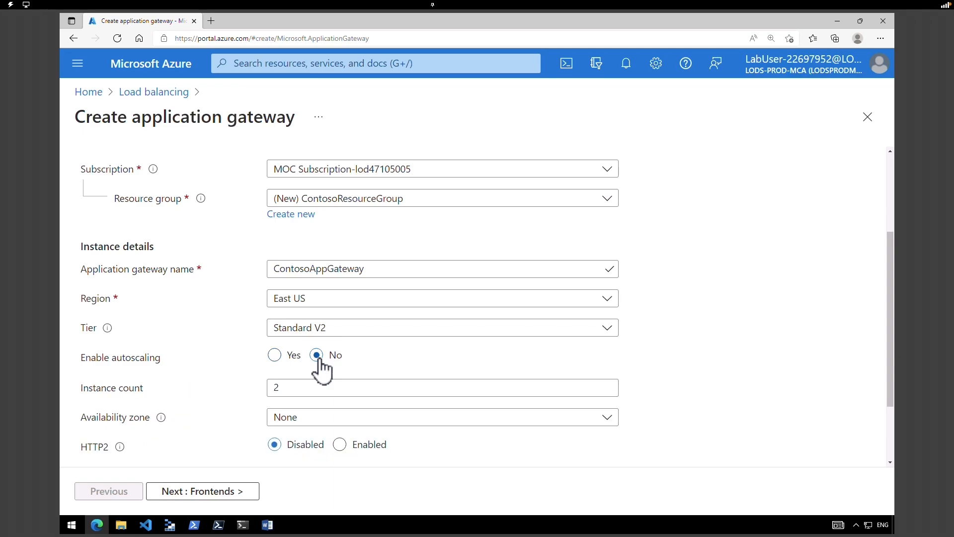
scroll(320, 367, "down", 2)
left_click(273, 307)
key("BackSpace")
type("1")
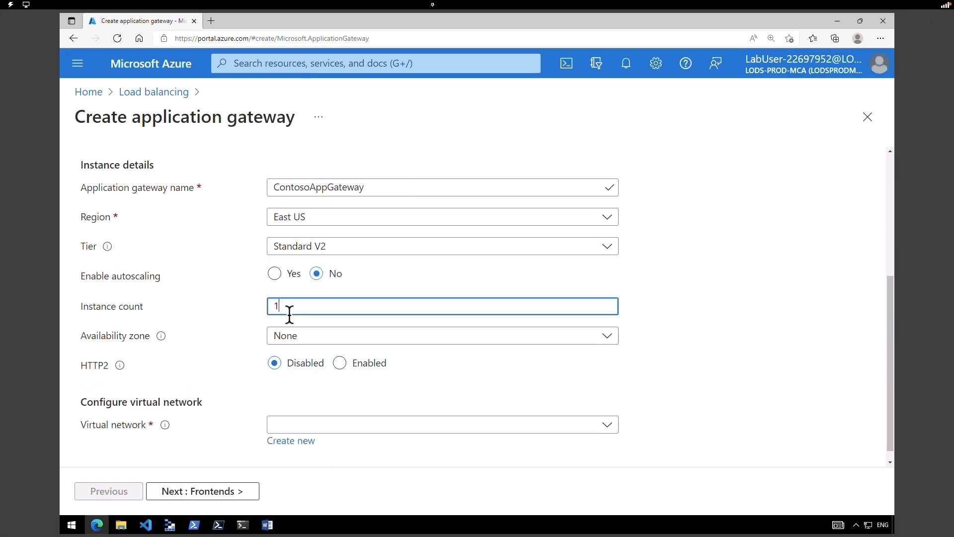
left_click(324, 338)
left_click(324, 354)
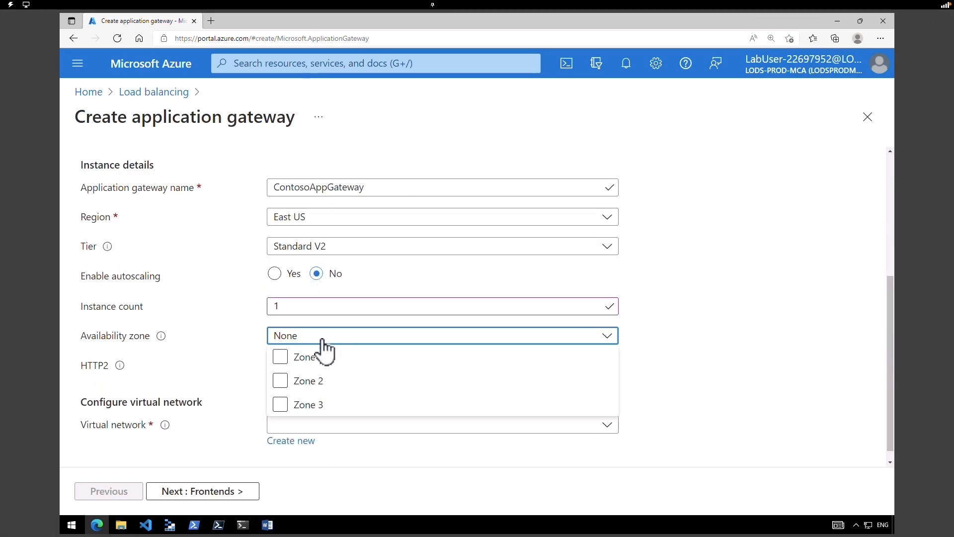
left_click(323, 339)
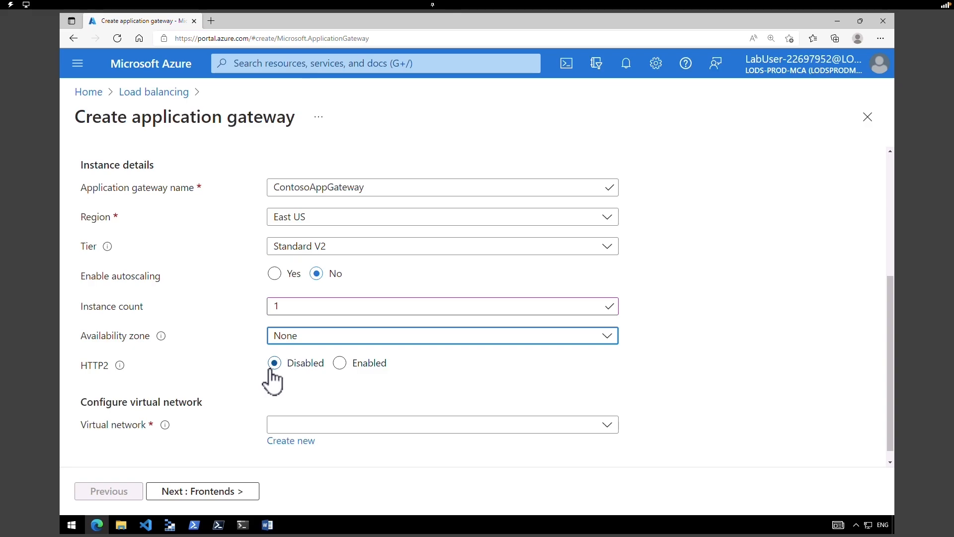
scroll(293, 397, "down", 1)
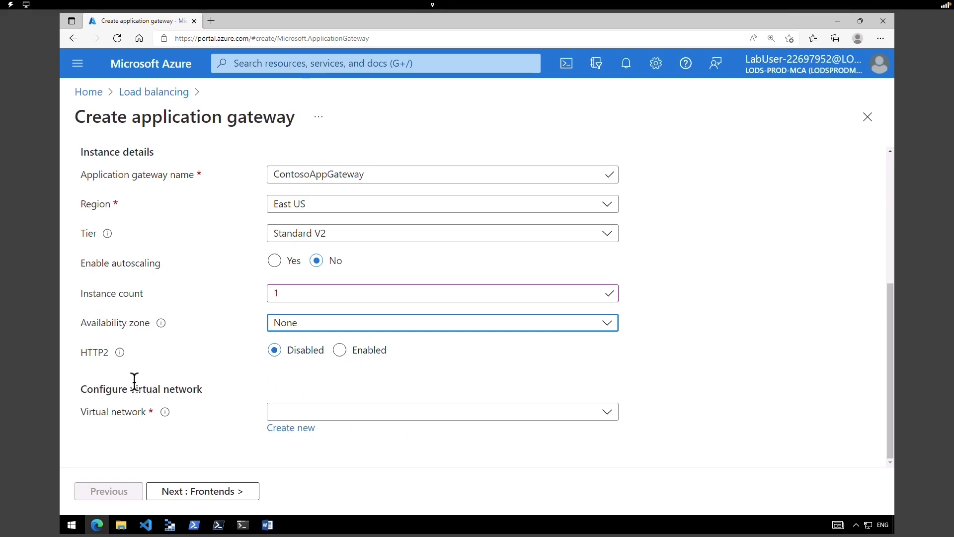
left_click(296, 412)
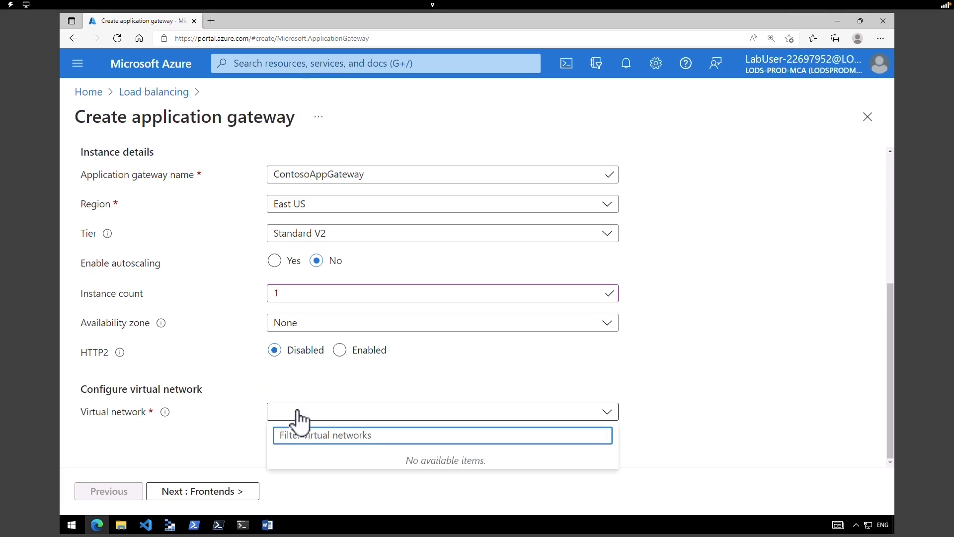
left_click(297, 412)
- Create virtual network ContosoVNet with an added subnet BackendSubnet at 10.0.1.0/24
left_click(303, 429)
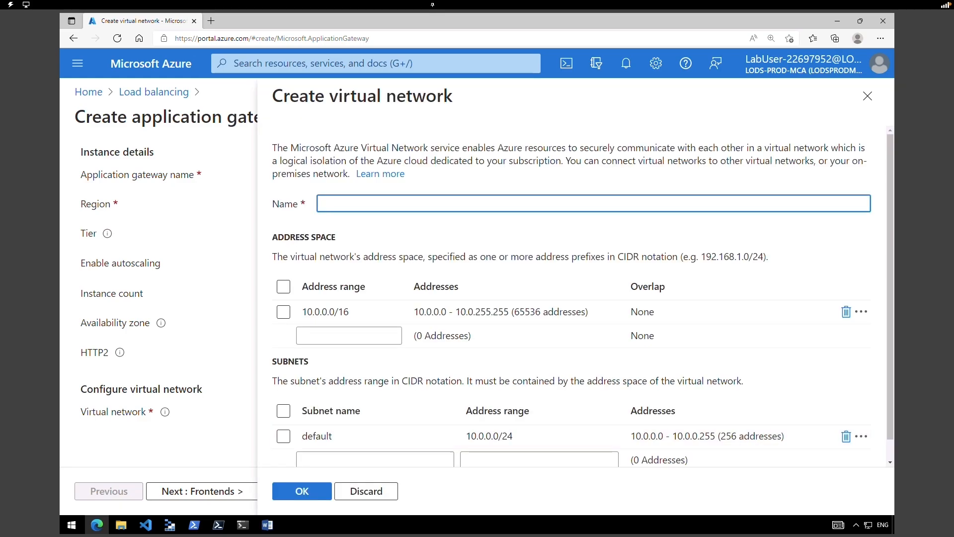
type("ContosoVNet")
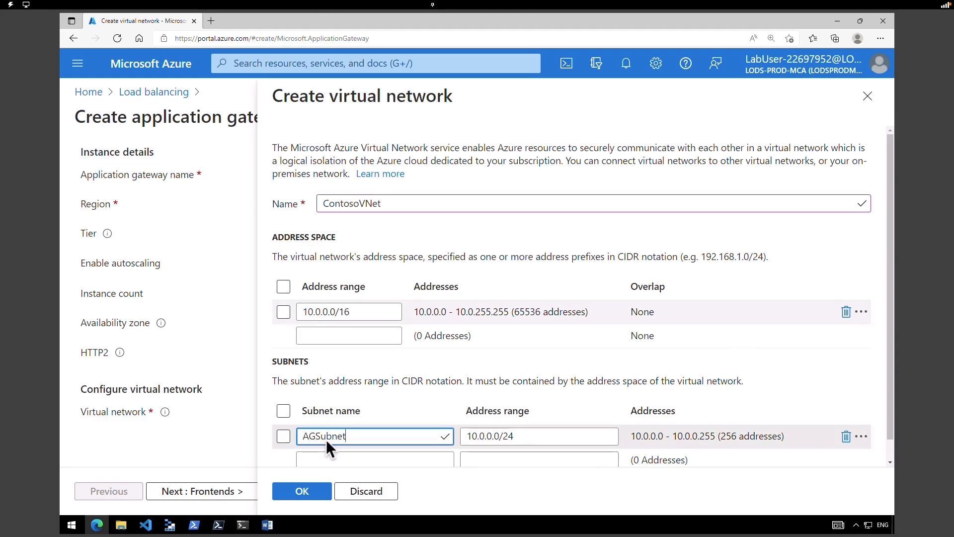
left_click(353, 458)
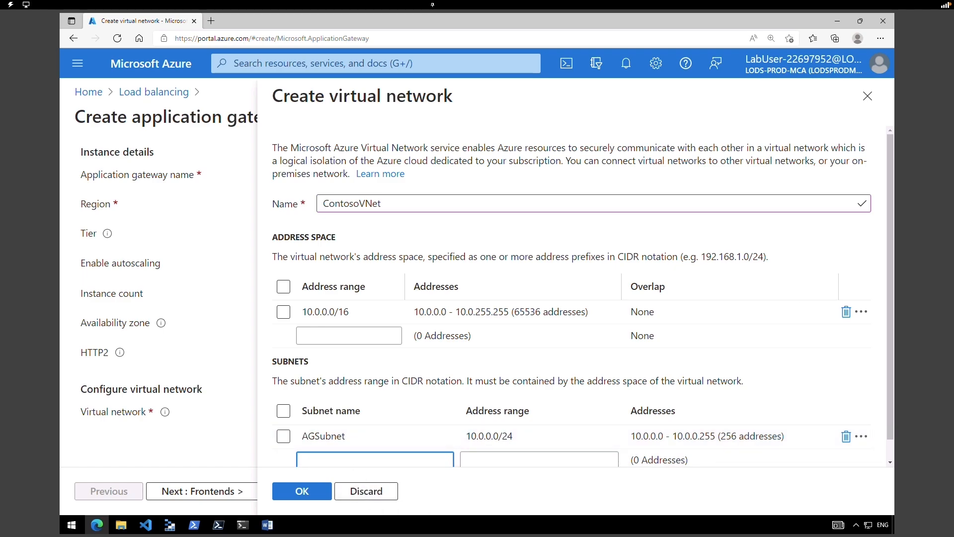
type("BackendSubnet")
key("Tab")
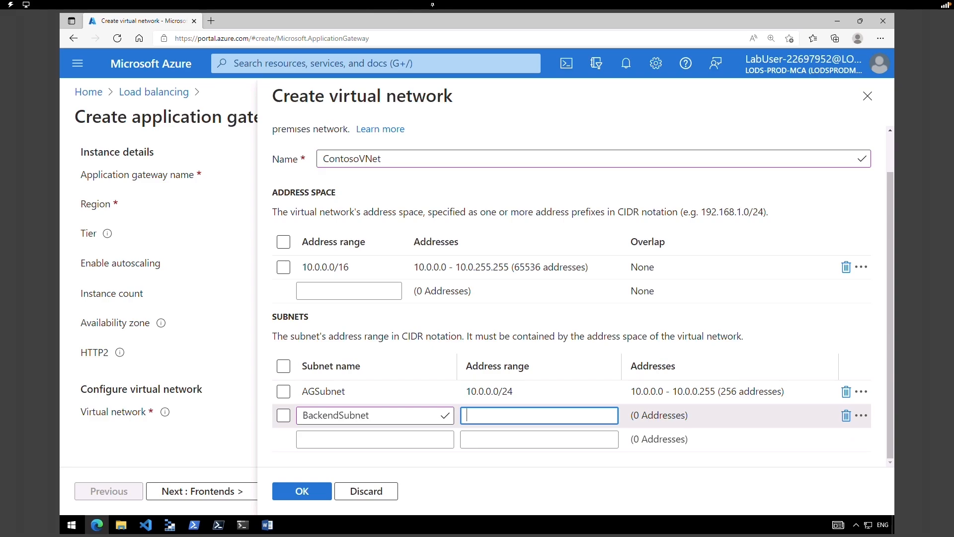
type("10.0.1.0/24")
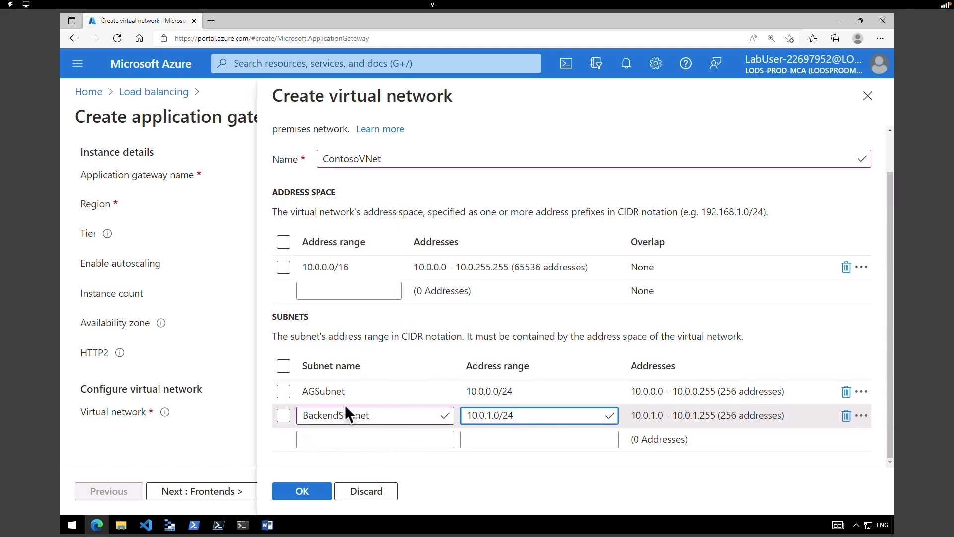
left_click(323, 494)
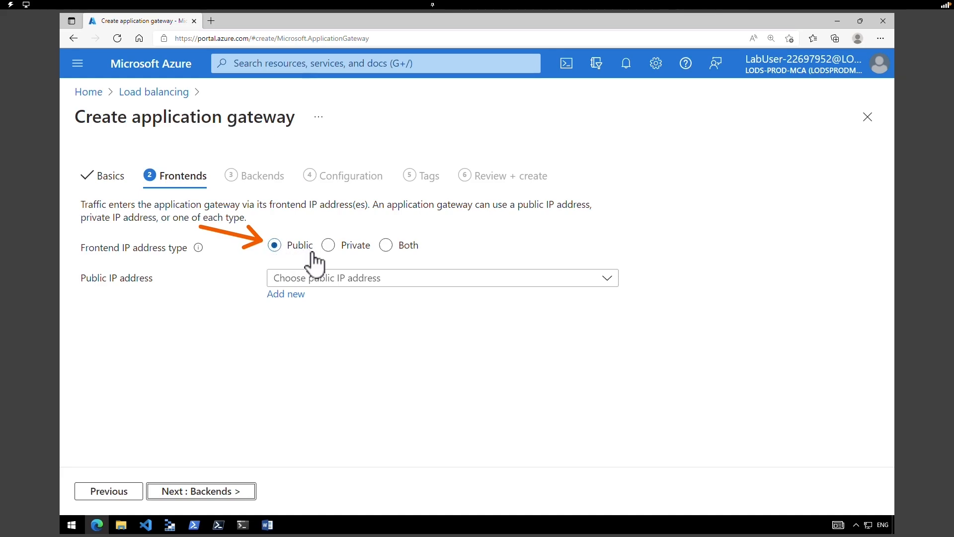
- Create a new frontend public IP named AGPublicIPAddress and continue to the Backends step
left_click(292, 298)
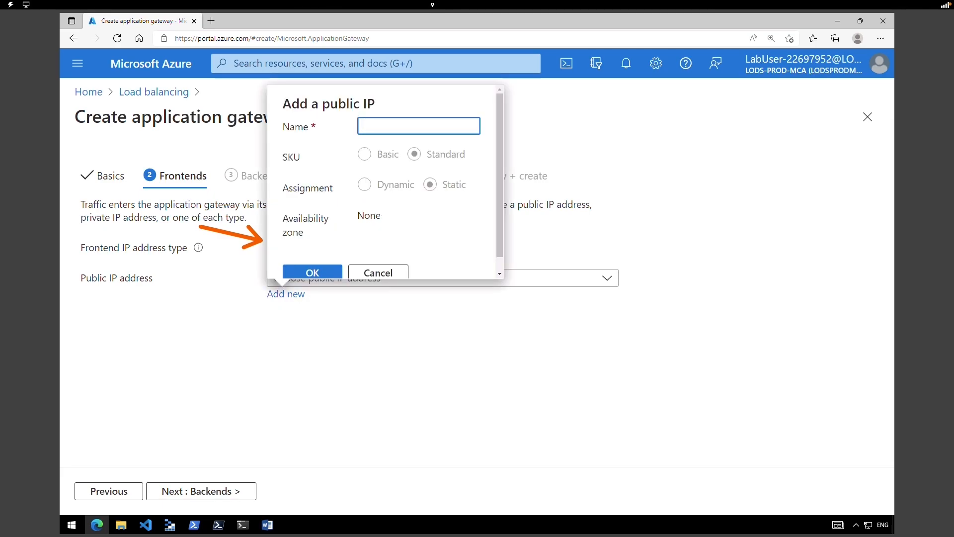
type("AGPublicIPAddress")
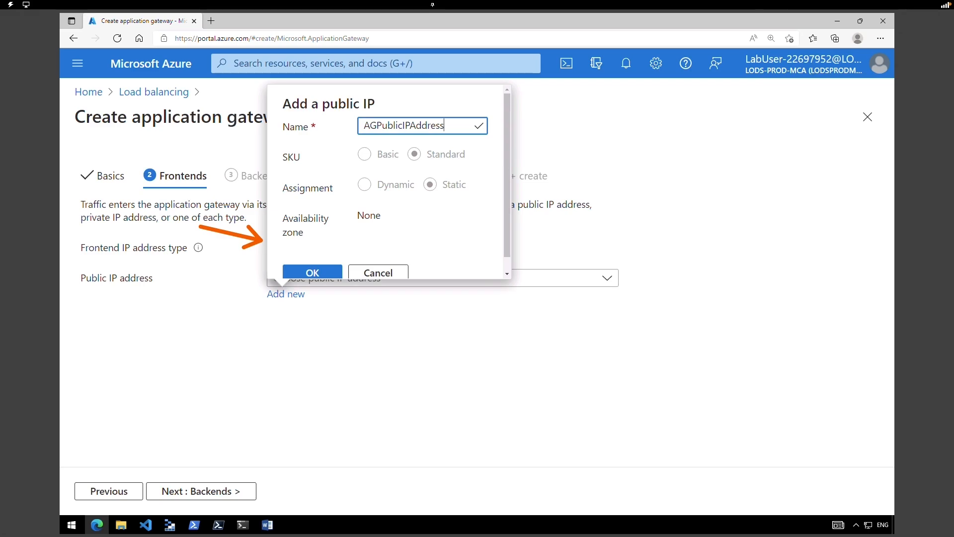
left_click(316, 272)
left_click(188, 494)
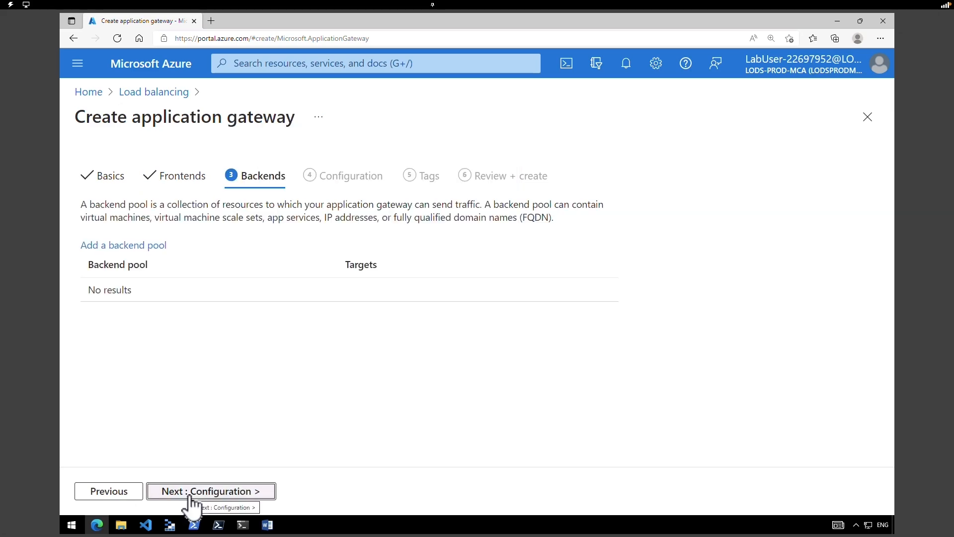
- Add a backend pool named BackendPool without targets and proceed to Configuration
left_click(155, 251)
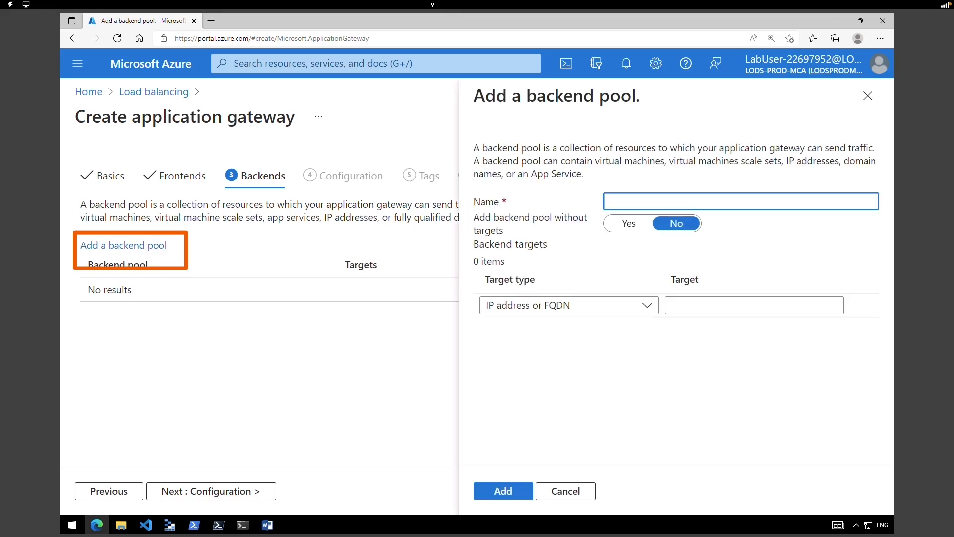
type("BackendPool")
left_click(629, 225)
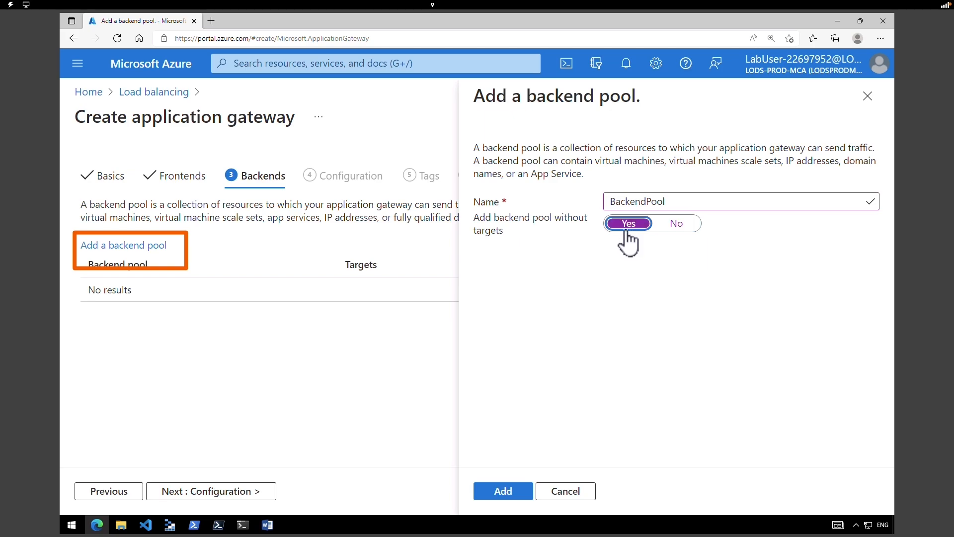
left_click(496, 493)
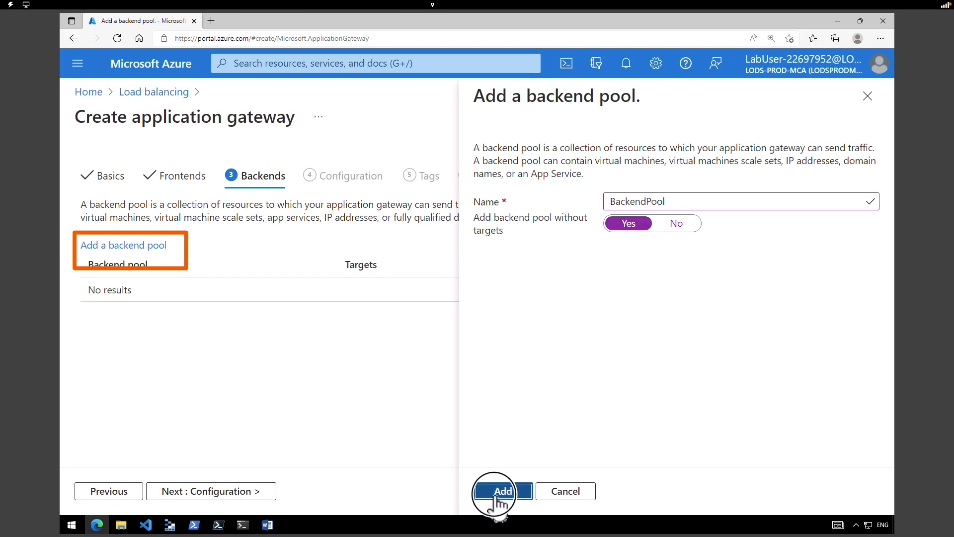
left_click(240, 493)
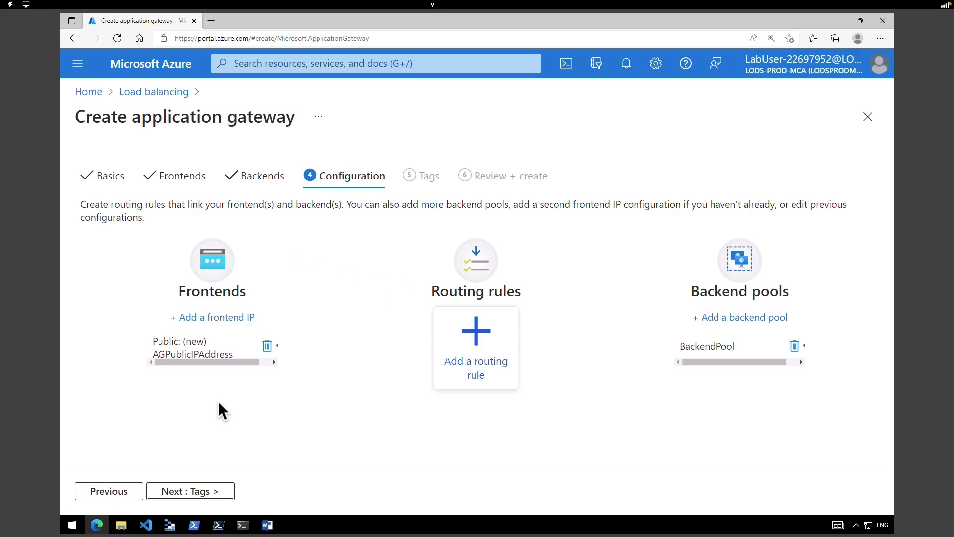
- Start a routing rule named RoutingRule with a listener called Listener on the Public frontend IP
left_click(476, 348)
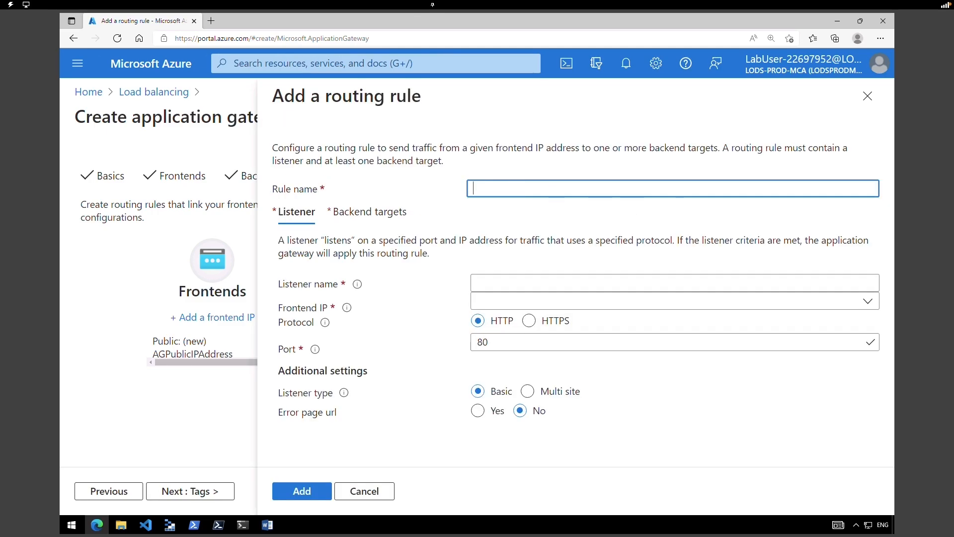
type("RoutingRule")
left_click(536, 284)
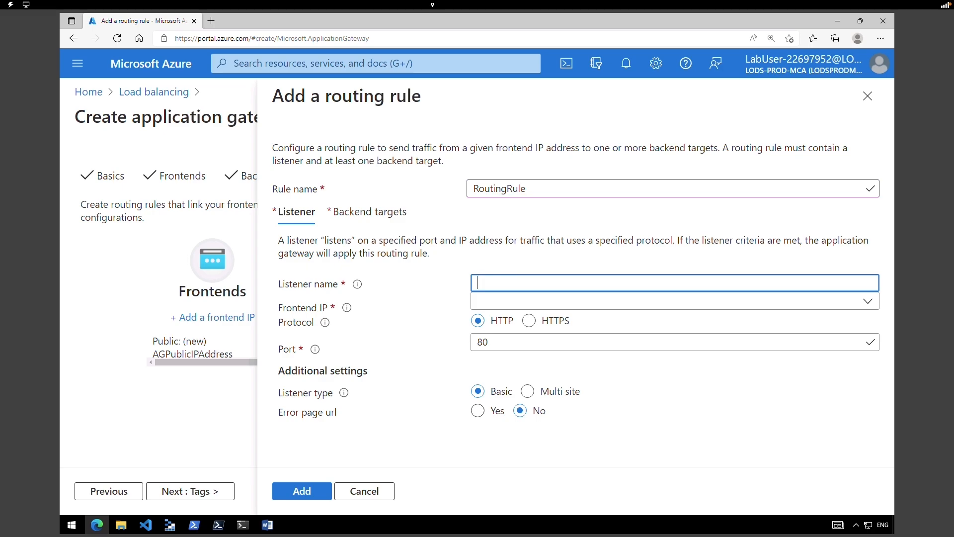
type("Listener")
left_click(516, 307)
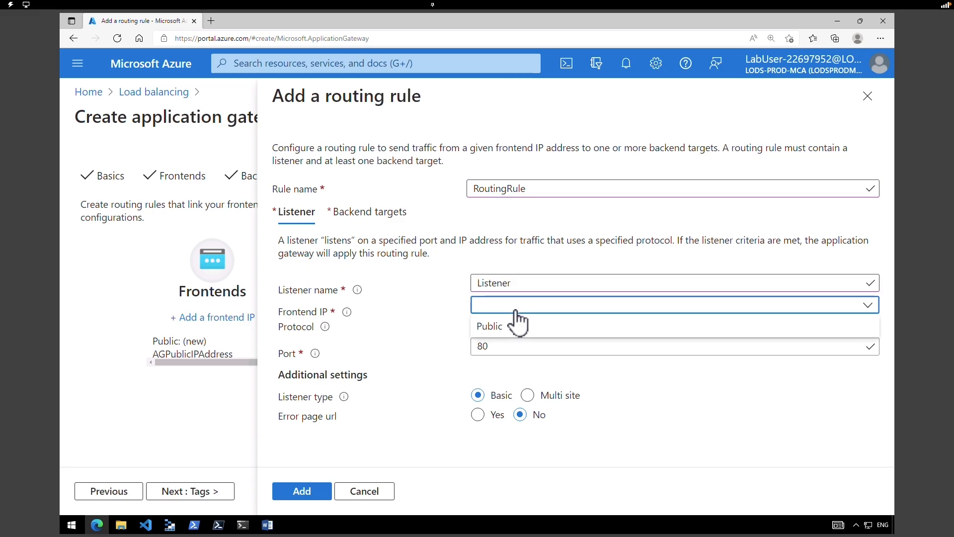
left_click(513, 324)
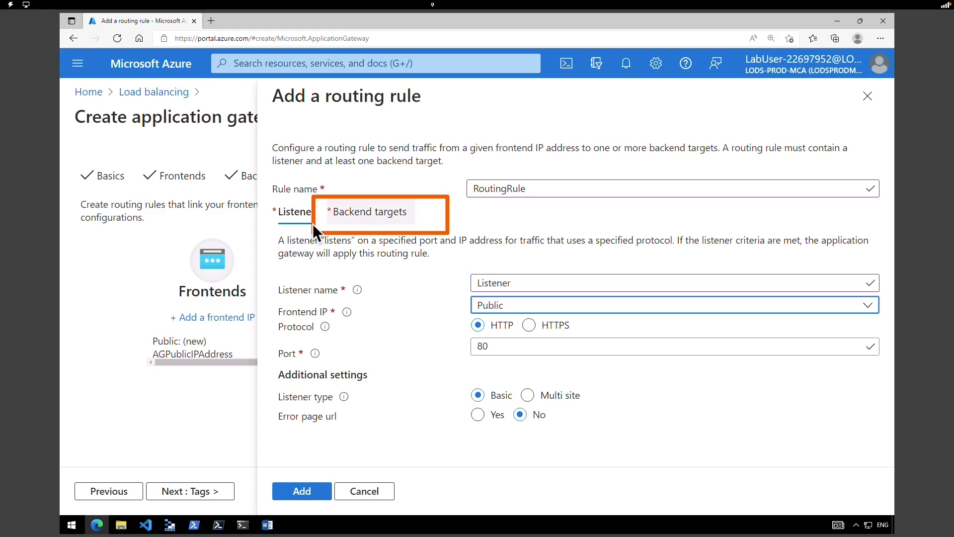
- Target BackendPool with a new HTTP setting named HTTPSetting and save the routing rule
left_click(380, 216)
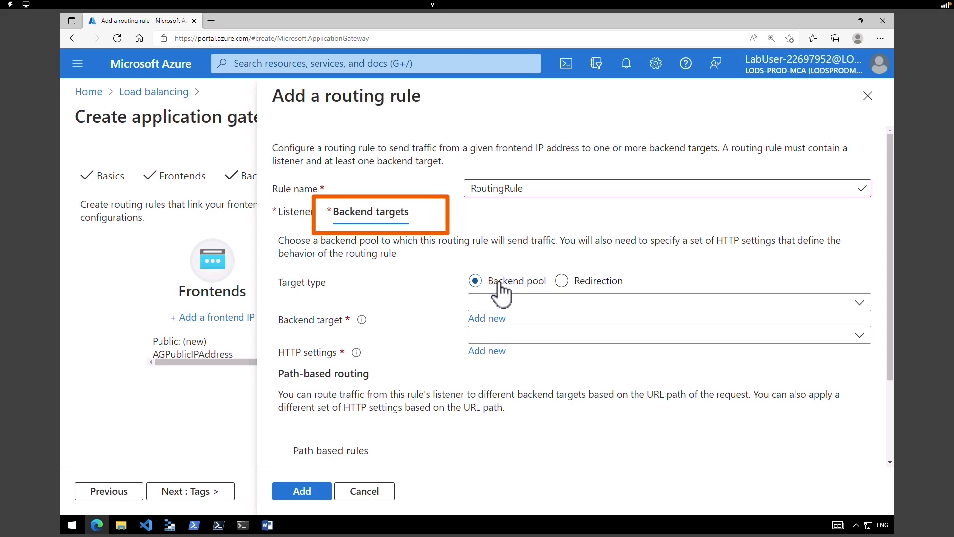
left_click(499, 302)
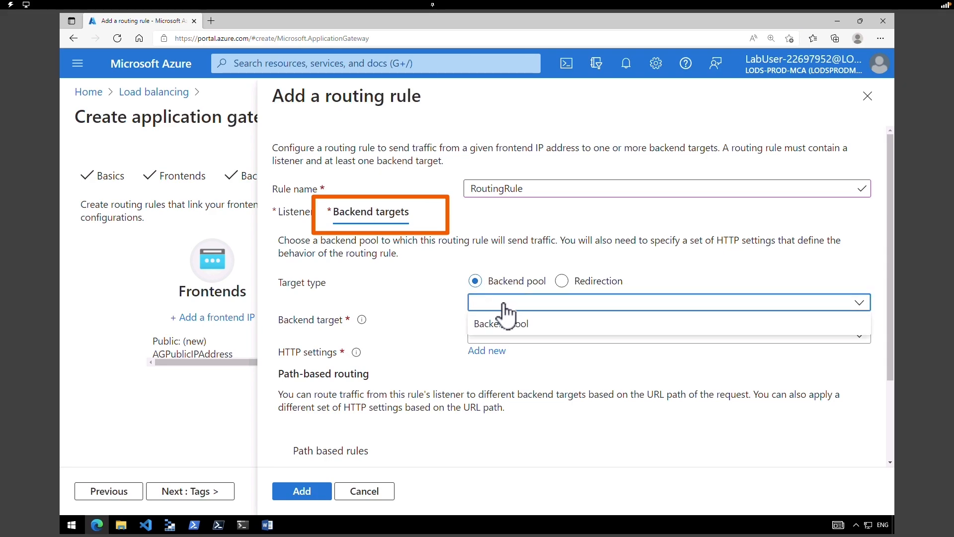
left_click(507, 325)
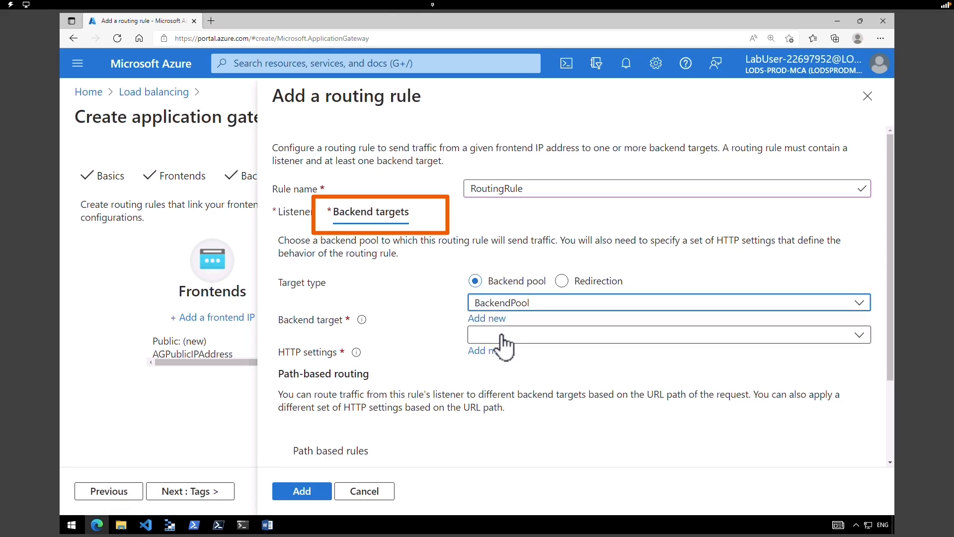
left_click(503, 336)
left_click(502, 338)
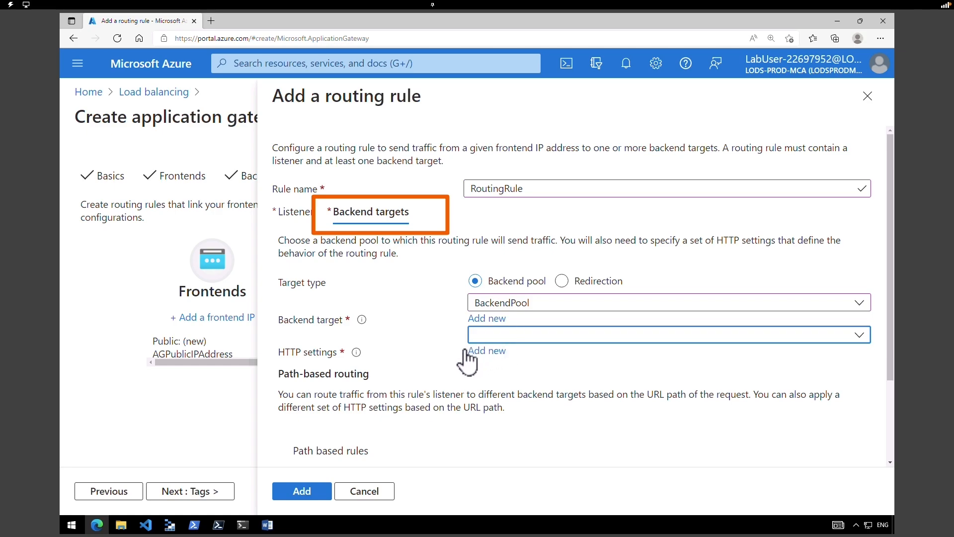
left_click(487, 351)
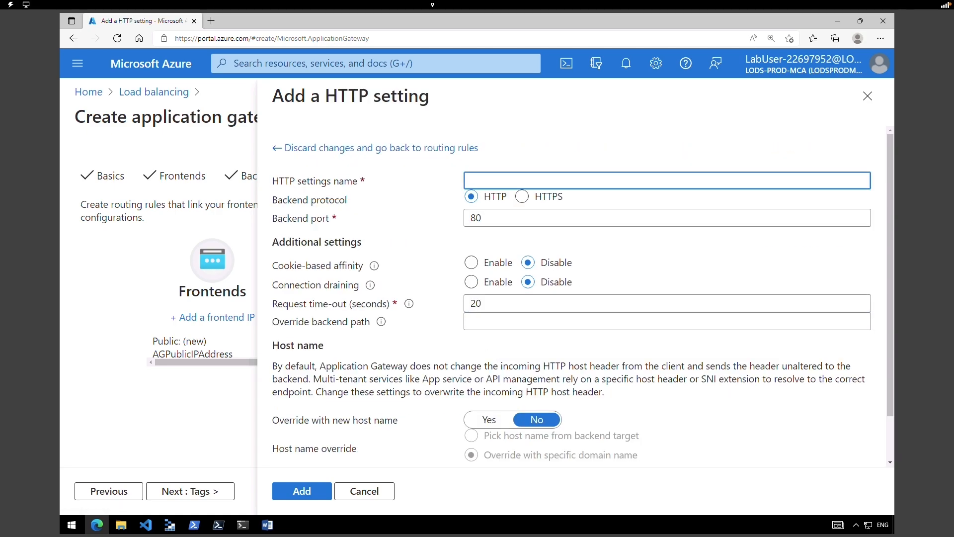
type("HTTPSetting")
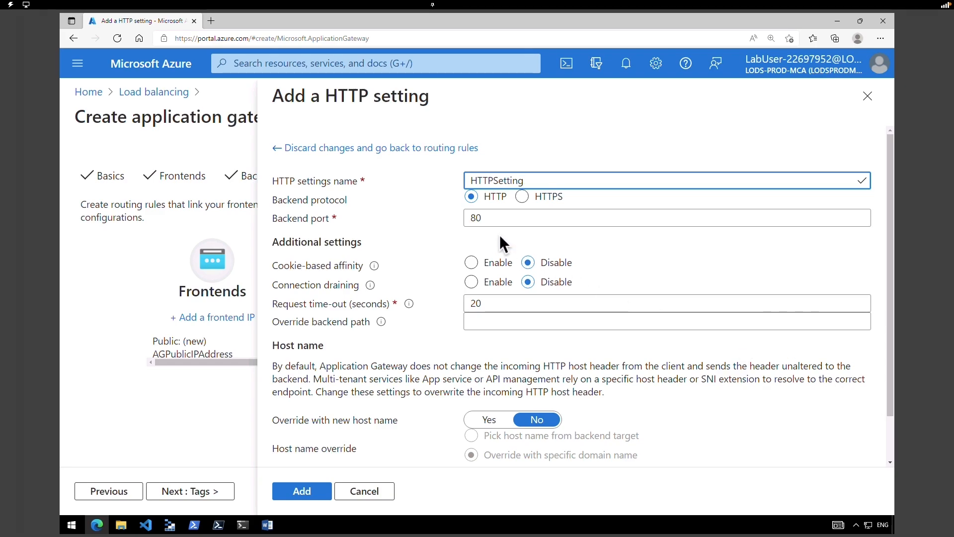
left_click(310, 493)
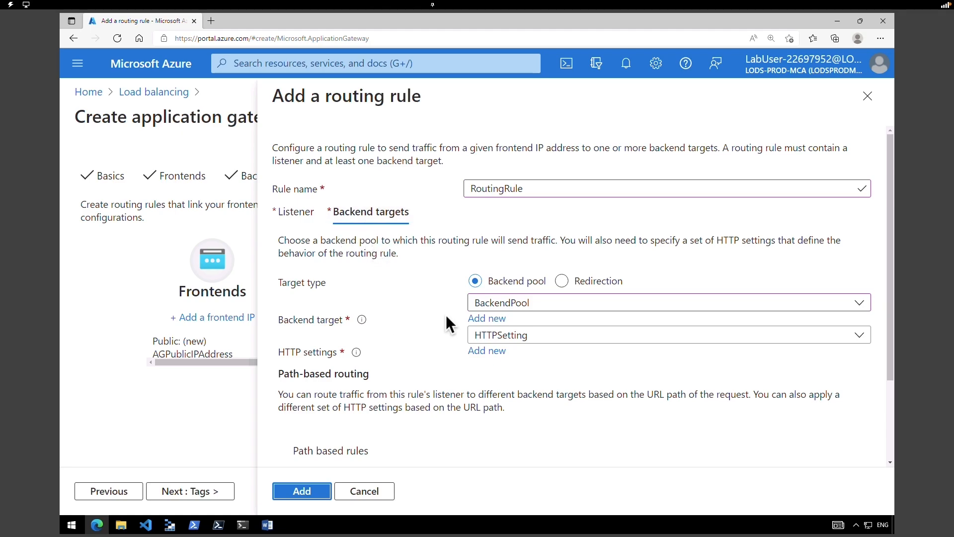
left_click(300, 492)
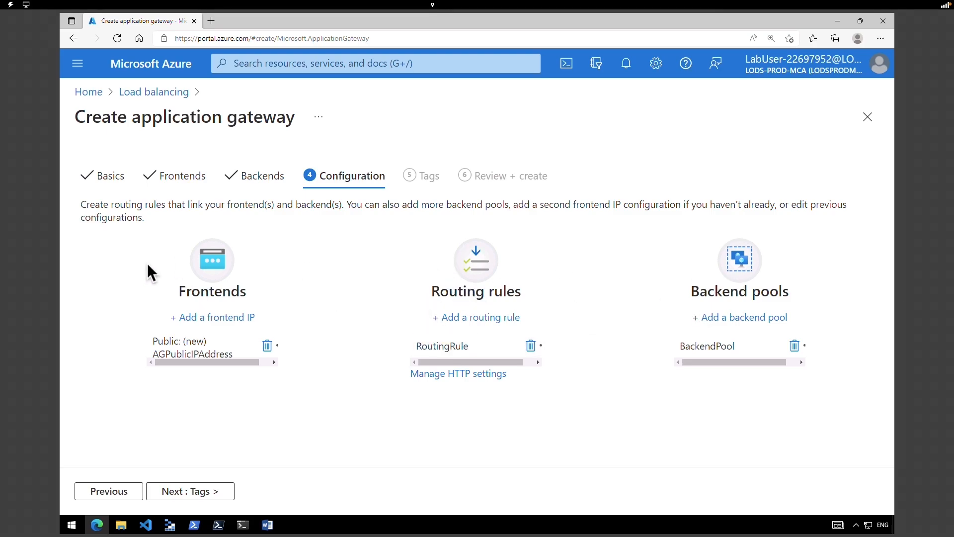
- Skip tags, validate and create ContosoAppGateway, then open ContosoResourceGroup after deployment
left_click(167, 491)
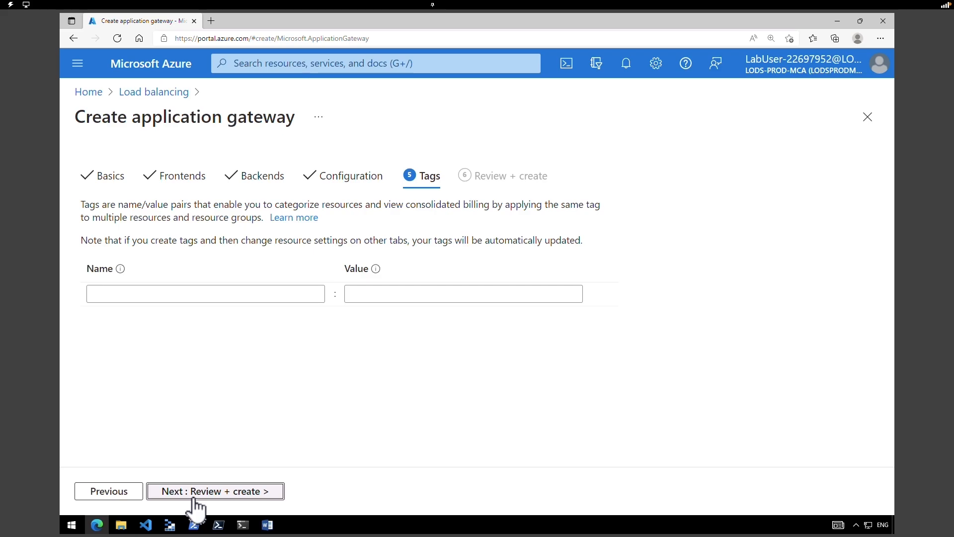
left_click(199, 496)
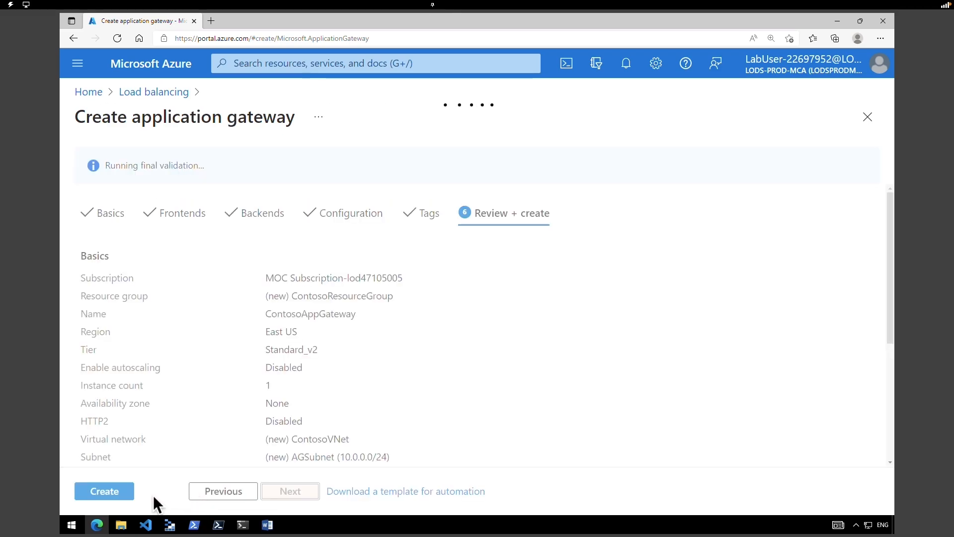
left_click(119, 492)
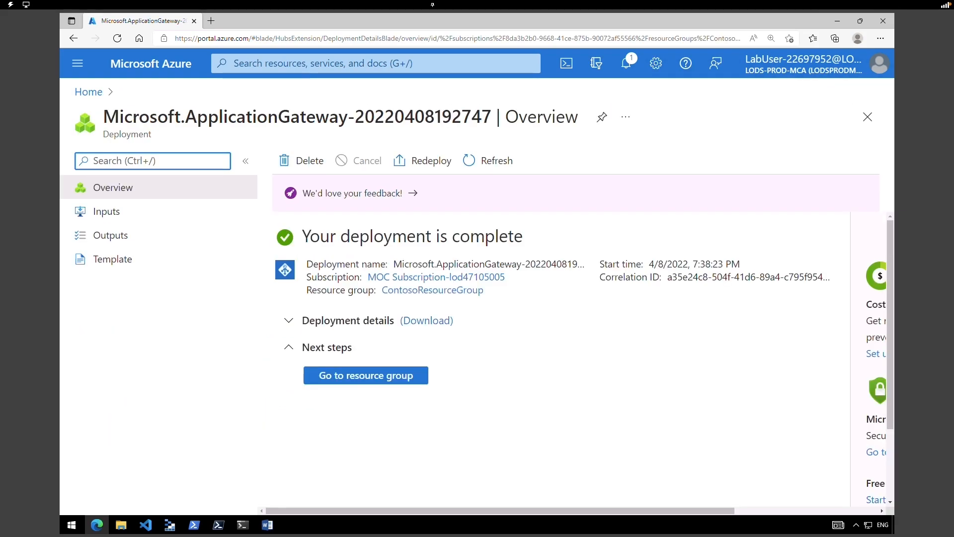
left_click(390, 381)
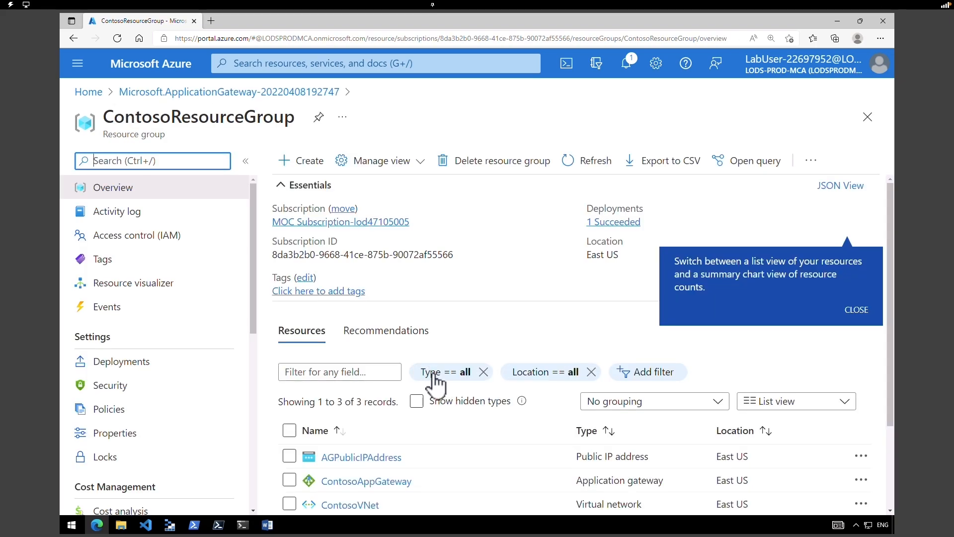
- Review AGPublicIPAddress, ContosoAppGateway and ContosoVNet in the resource group, then open the gateway overview
left_click_drag(136, 118, 262, 119)
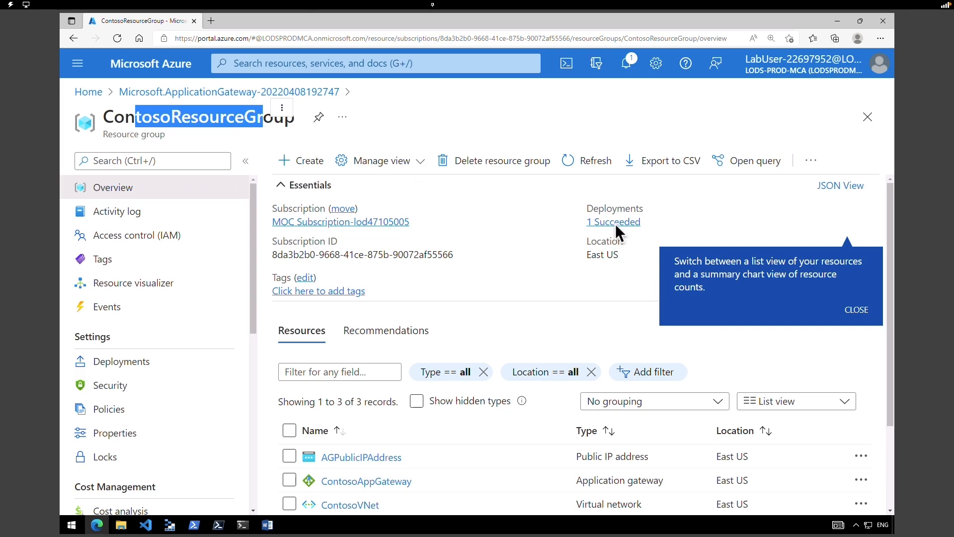
scroll(896, 344, "down", 1)
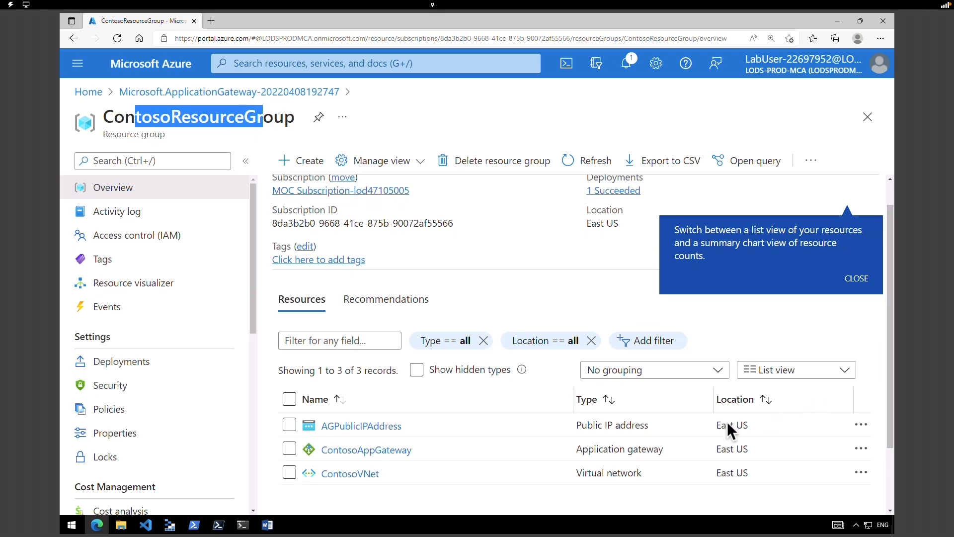
left_click_drag(582, 472, 644, 472)
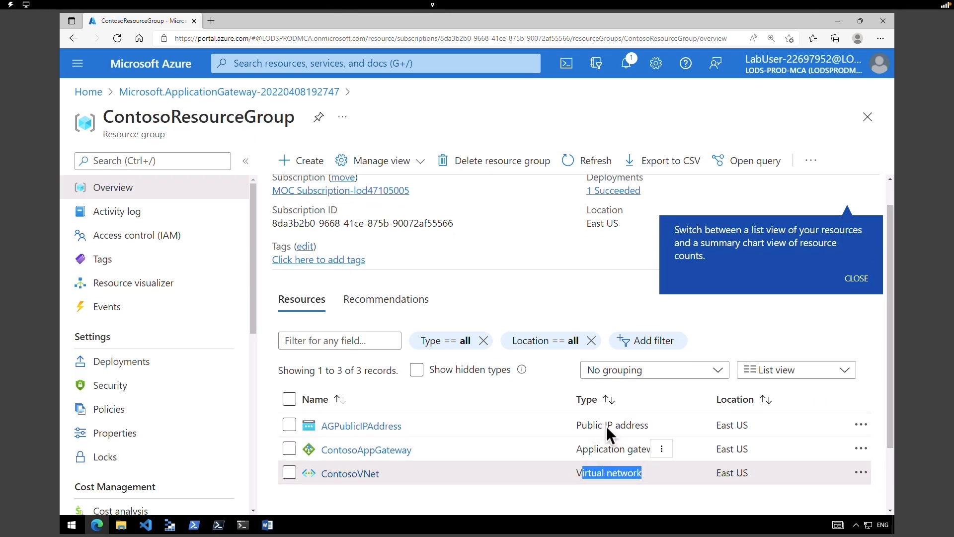
left_click_drag(581, 425, 635, 425)
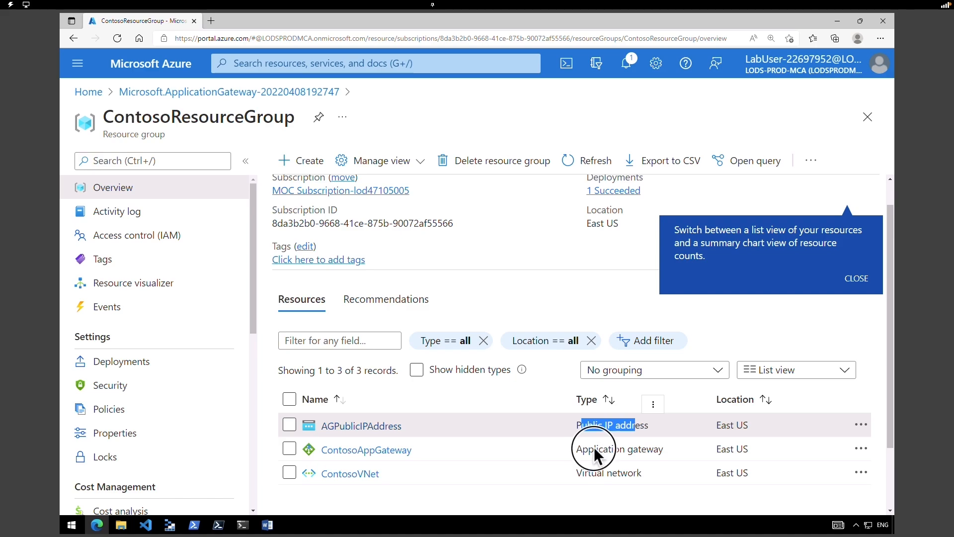
left_click_drag(594, 449, 638, 449)
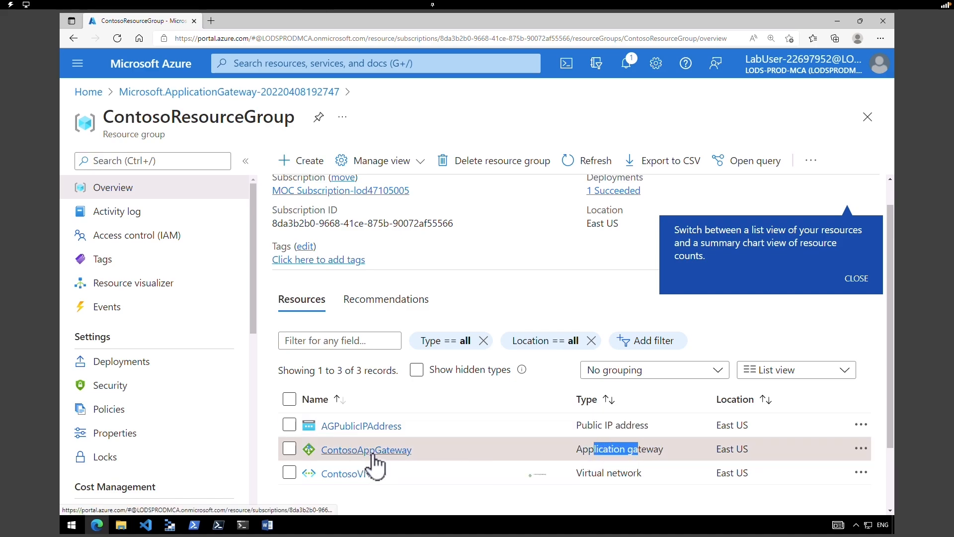
left_click(368, 453)
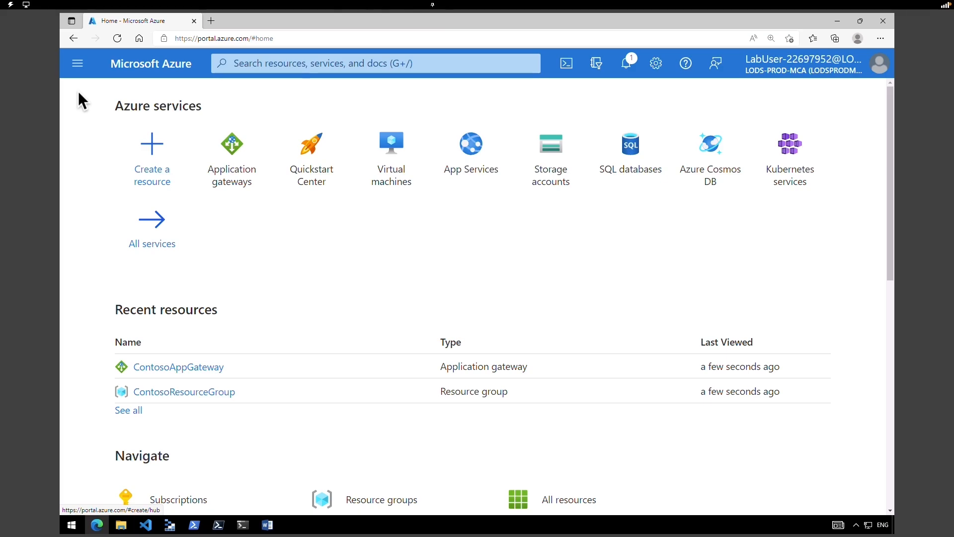
- In PowerShell Cloud Shell, set $RGName to ContosoResourceGroup and deploy the backend.json template
left_click(569, 65)
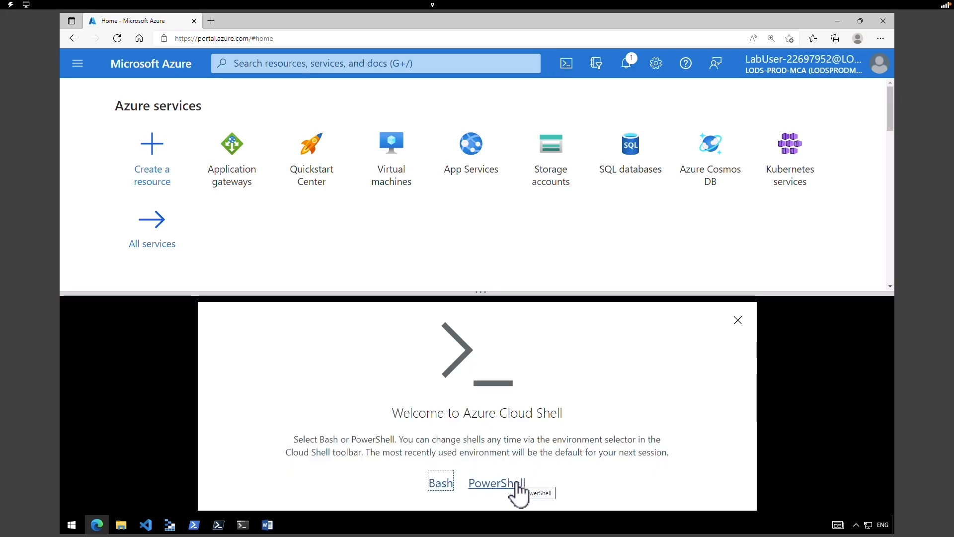
left_click(516, 480)
type("$RGName = \"ContosoResourceGroup\"")
key("Return")
key("Return")
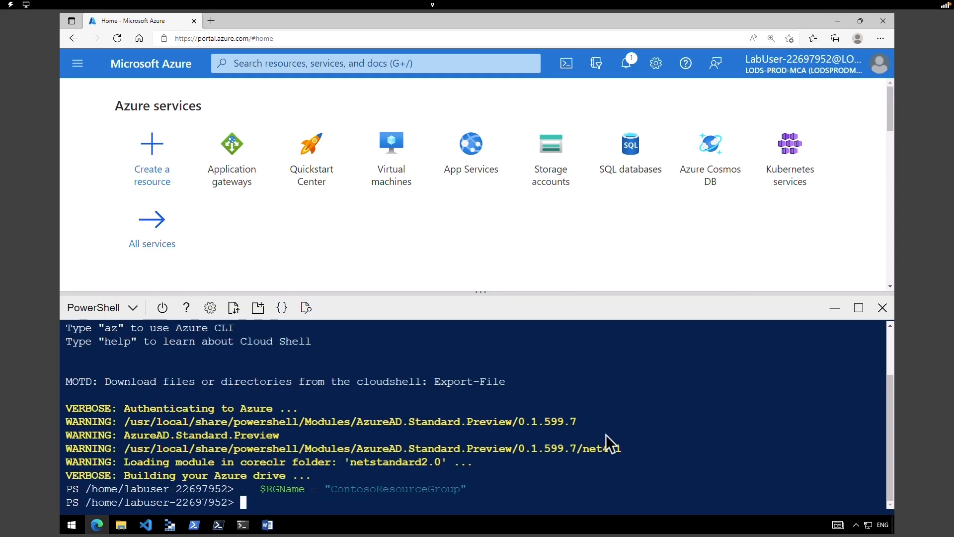
type("New-AzResourceGroupDeployment -ResourceGroupName $RGName -TemplateFile backend.json -TemplateParameterFile backend.parameters.json")
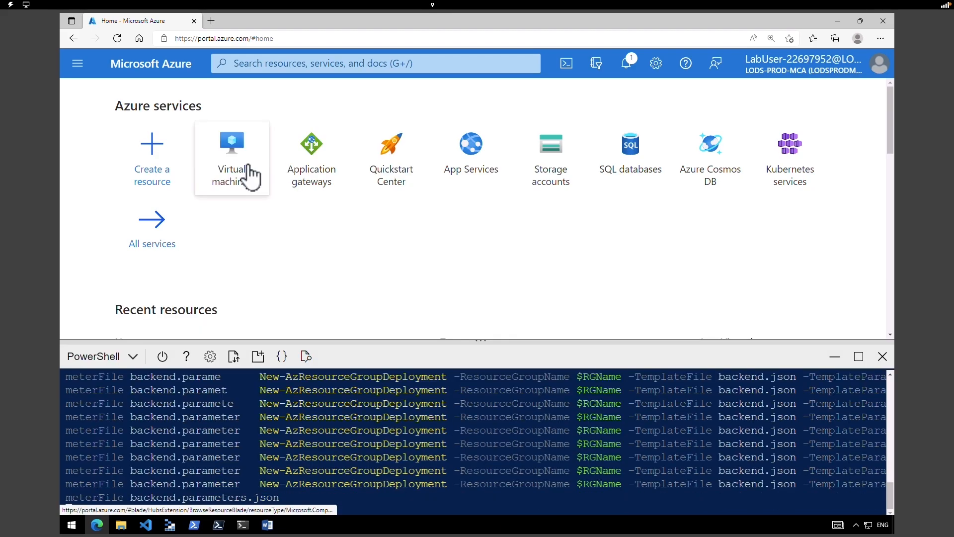
- Refresh the Virtual machines list until BackendVM1 and BackendVM2 show Running, then minimize the shell
left_click(250, 177)
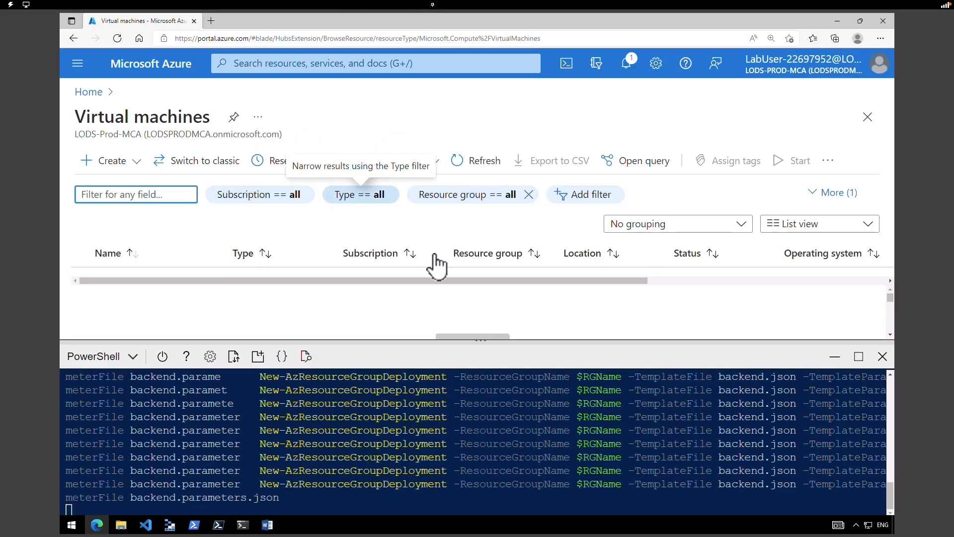
left_click_drag(451, 285, 367, 294)
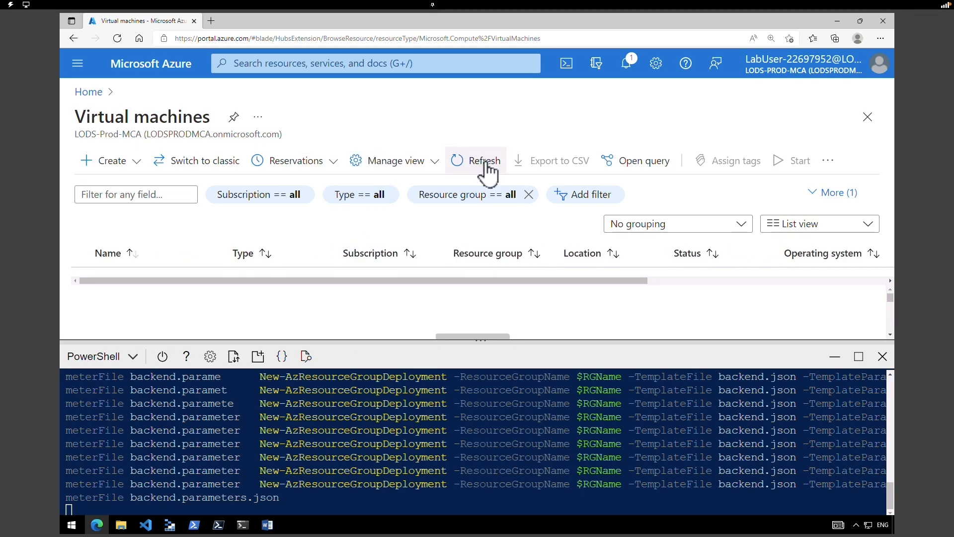
left_click(486, 161)
left_click_drag(366, 334, 343, 340)
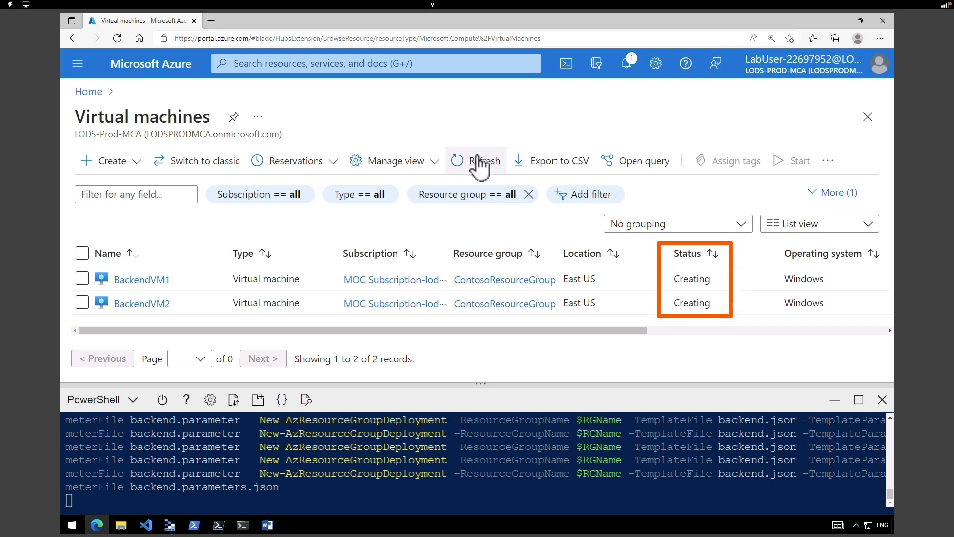
left_click(478, 160)
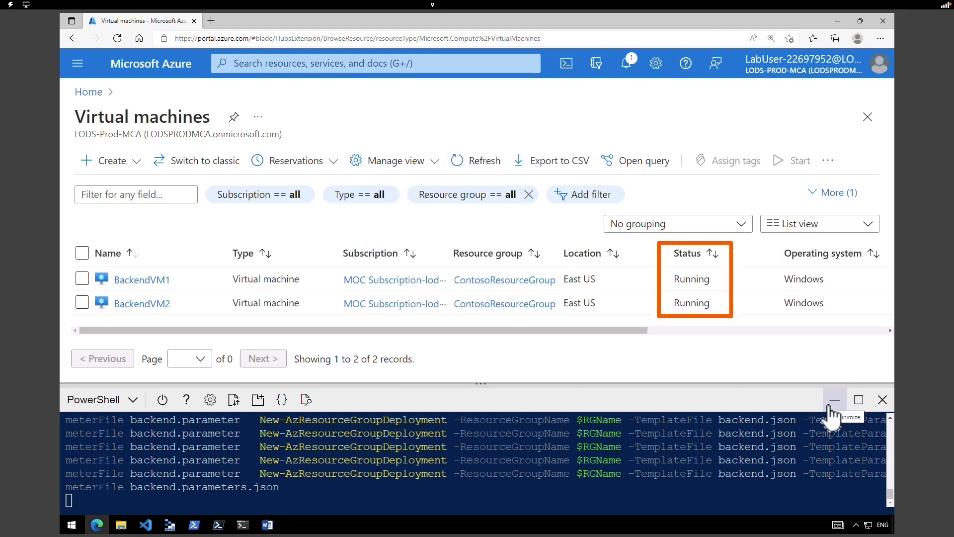
left_click(834, 401)
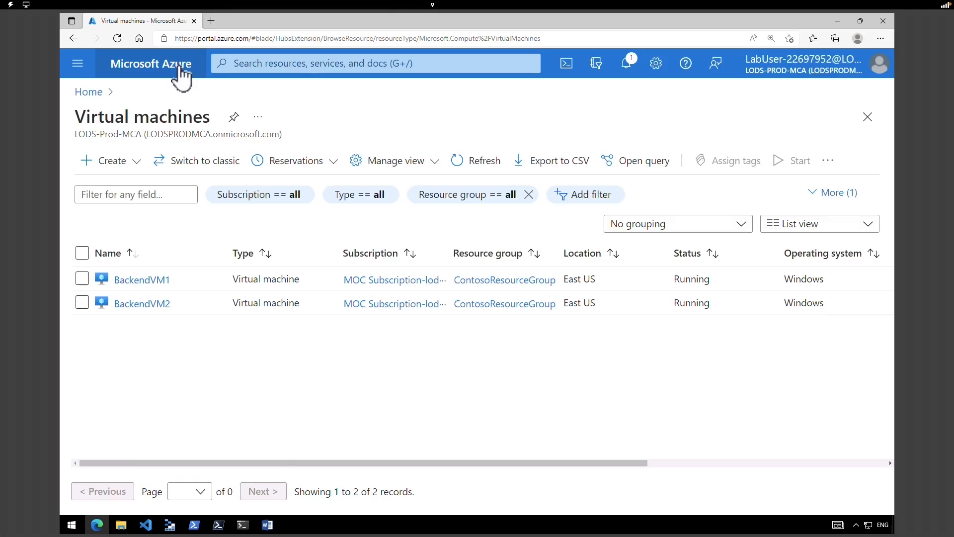
- Go through All services and Resource groups to ContosoResourceGroup, sort by type, and open ContosoAppGateway
left_click(181, 77)
left_click(148, 225)
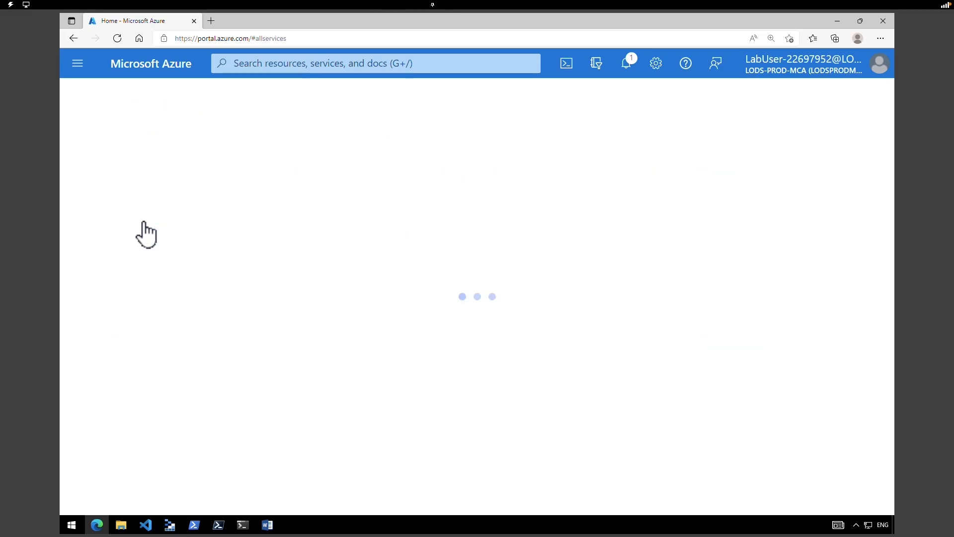
left_click(452, 213)
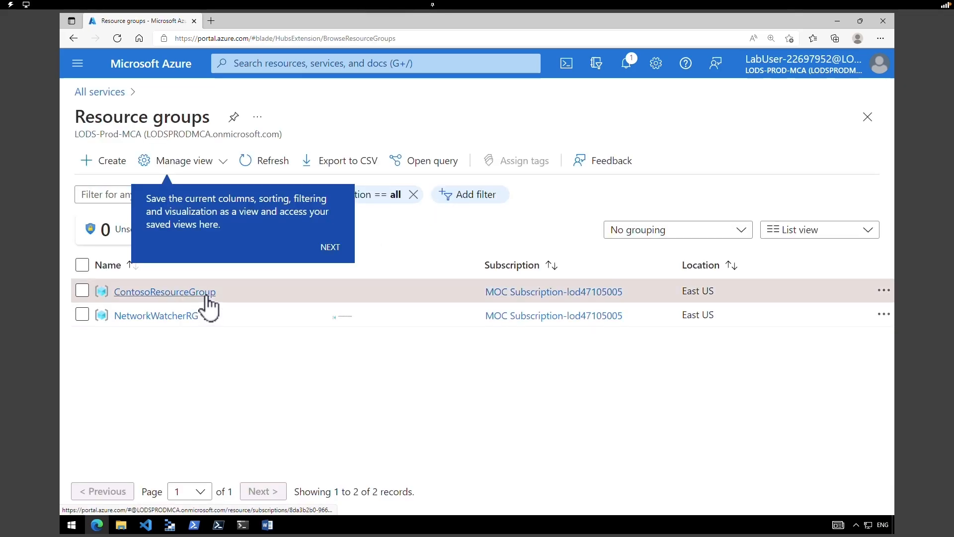
left_click(207, 298)
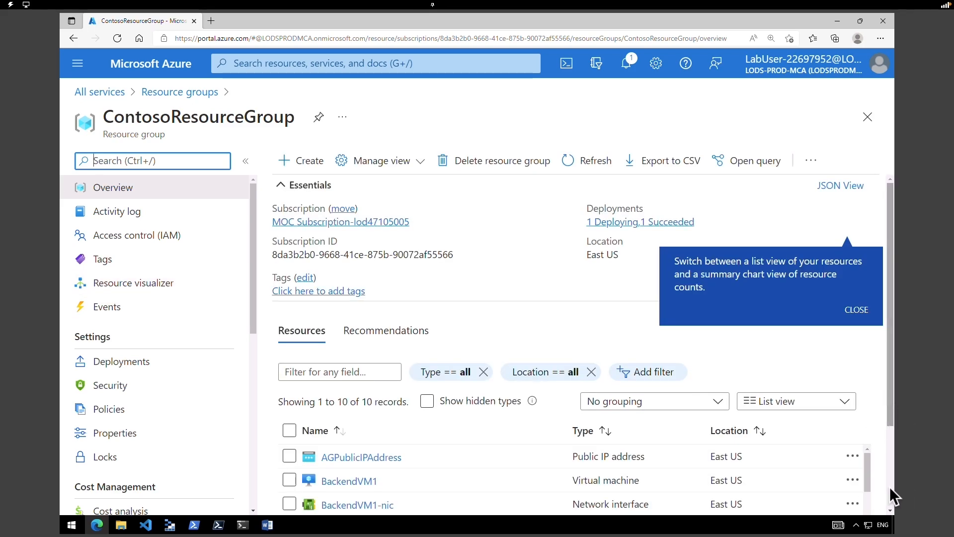
scroll(890, 492, "down", 2)
left_click(586, 334)
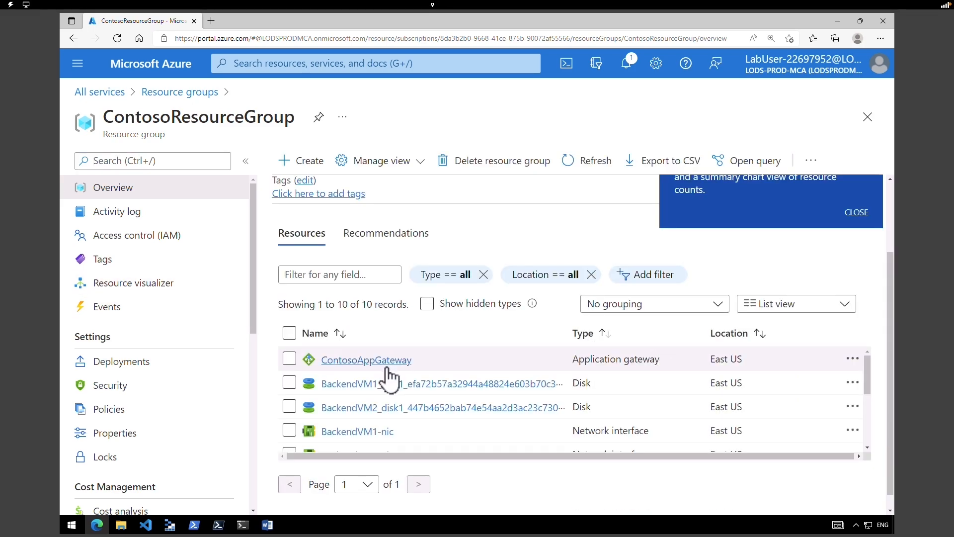
left_click(386, 367)
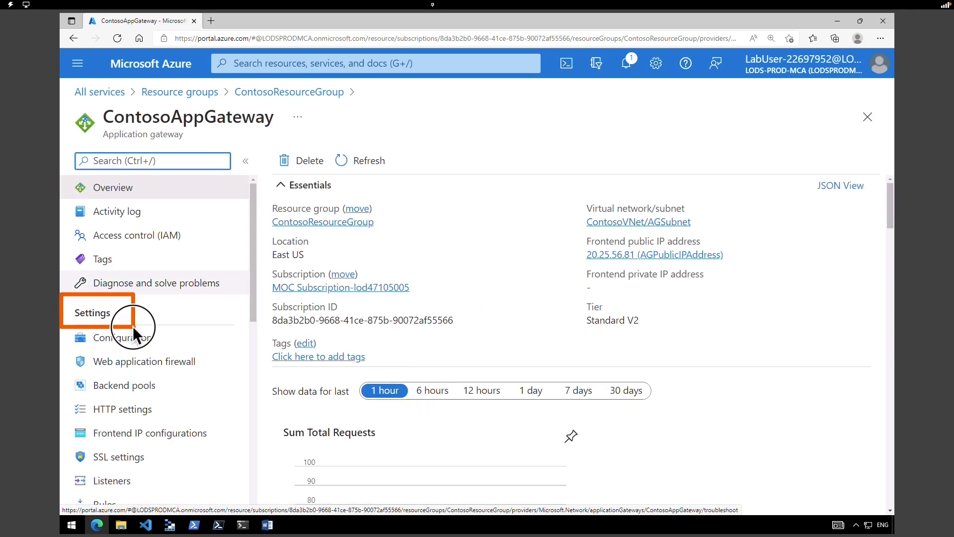
- Add BackendVM2-nic and BackendVM1-nic as virtual machine targets in BackendPool and save it
left_click(137, 387)
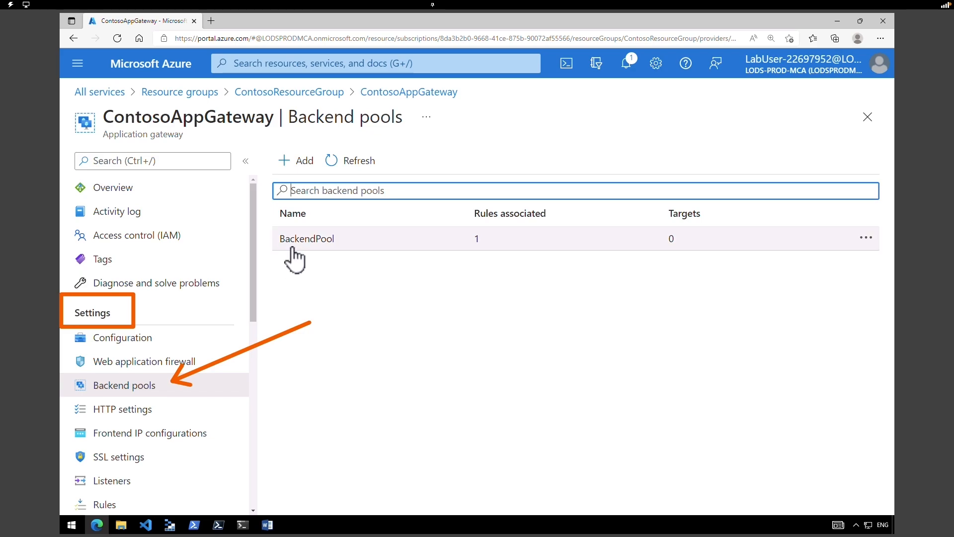
left_click(291, 246)
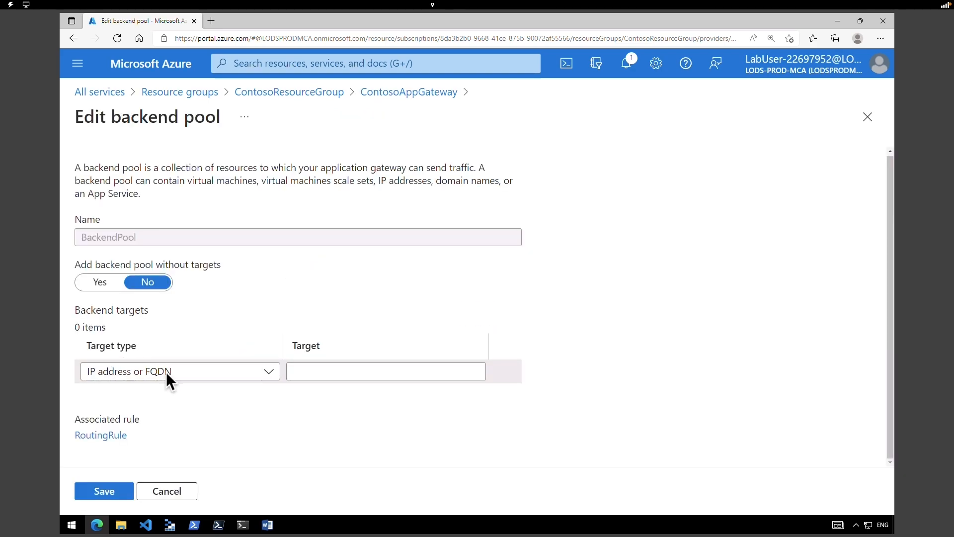
left_click(166, 377)
left_click(161, 393)
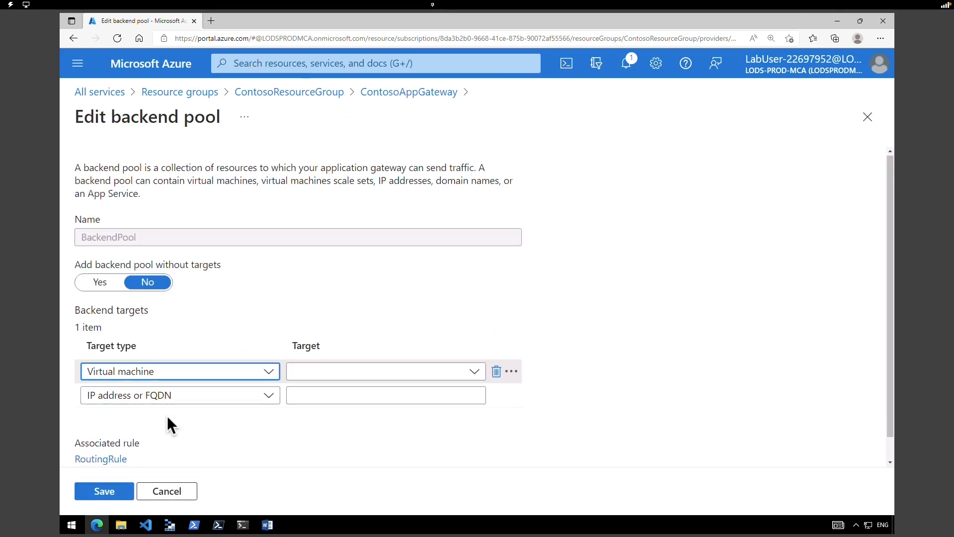
left_click(311, 377)
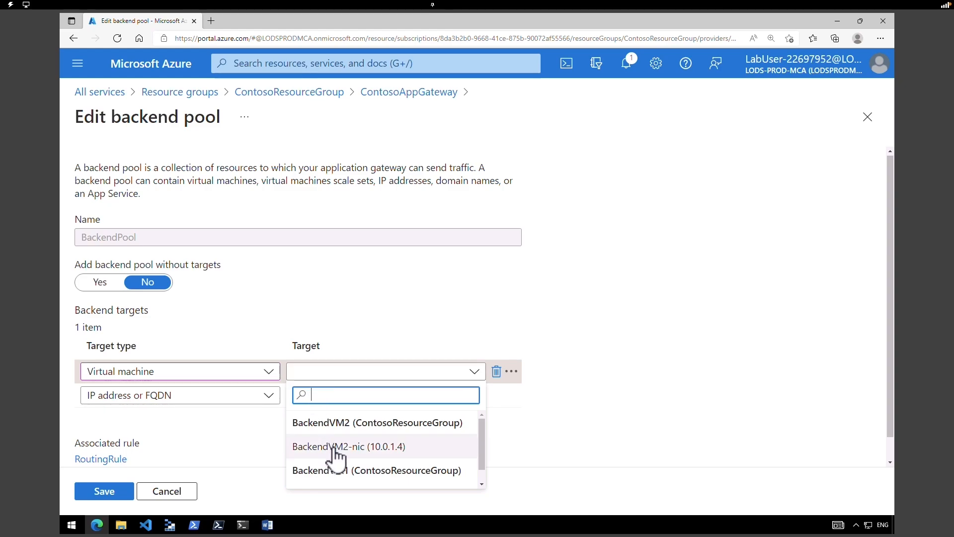
left_click(334, 447)
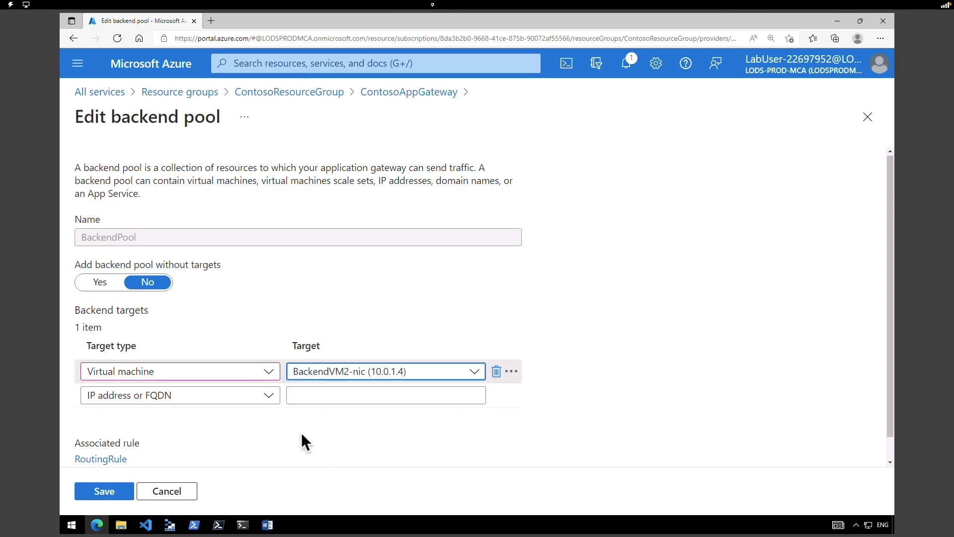
left_click(162, 395)
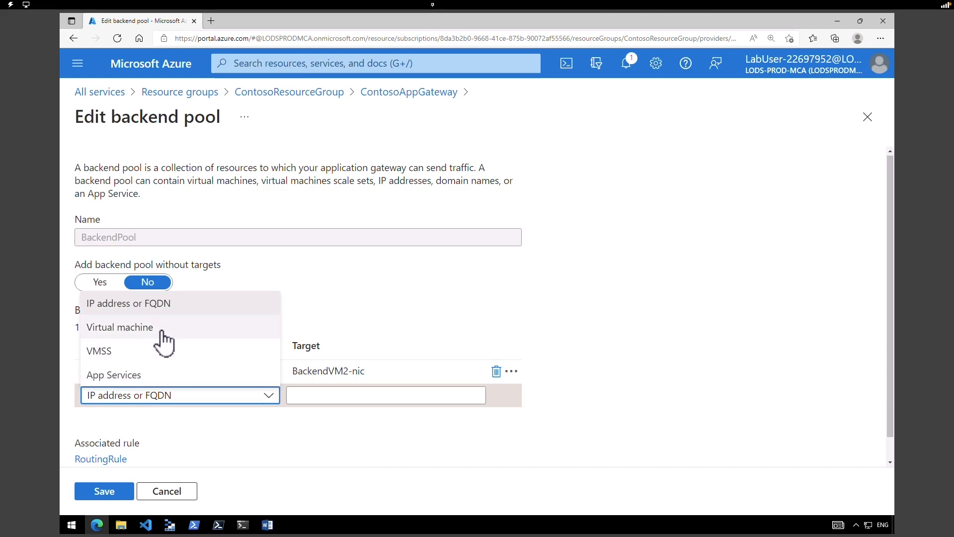
left_click(162, 327)
left_click(340, 395)
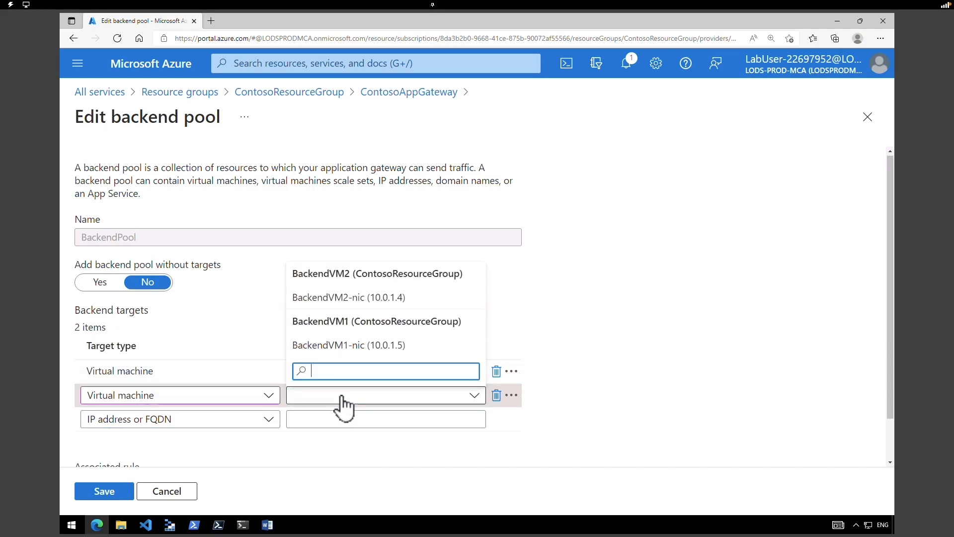
left_click(346, 352)
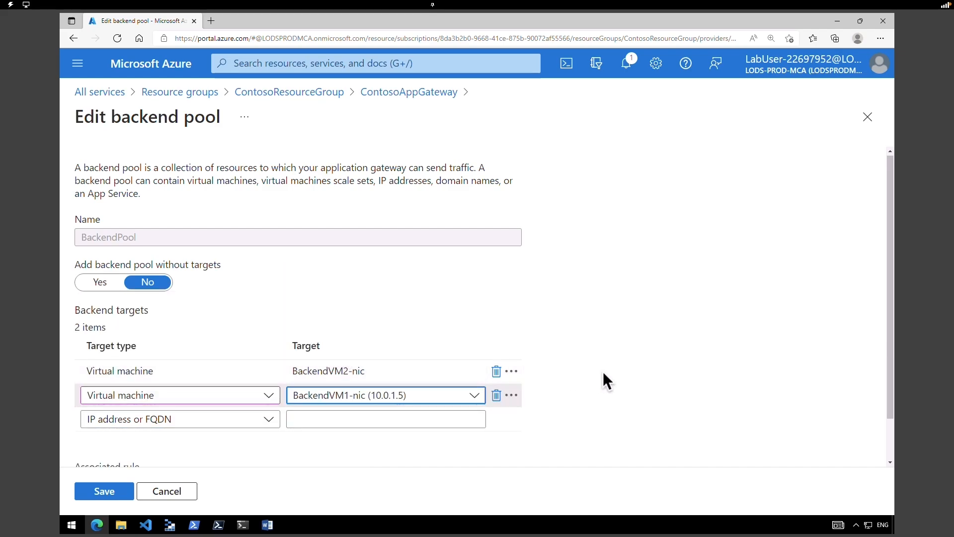
left_click(111, 495)
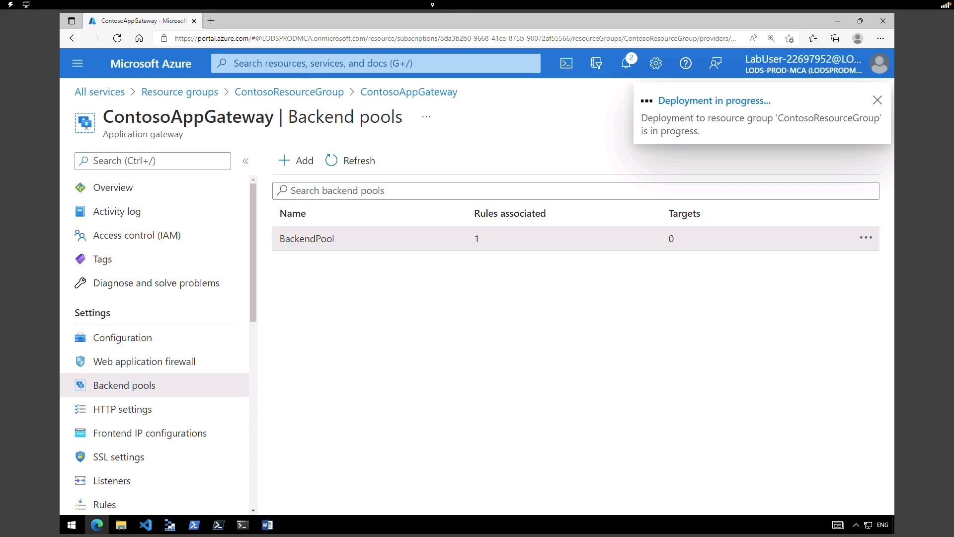
- Check the deployment notifications, then view the gateway overview showing frontend IP 20.25.56.81
left_click(628, 64)
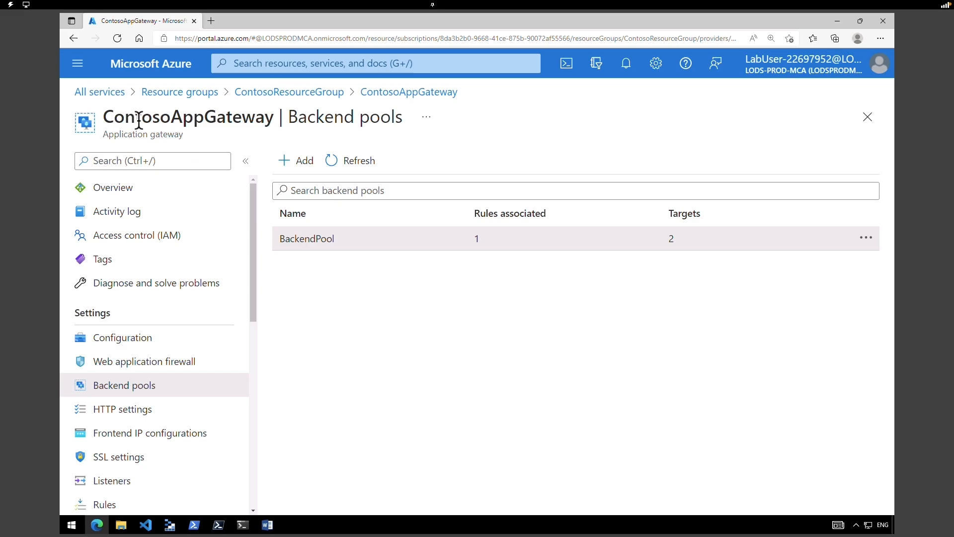
left_click_drag(141, 118, 255, 118)
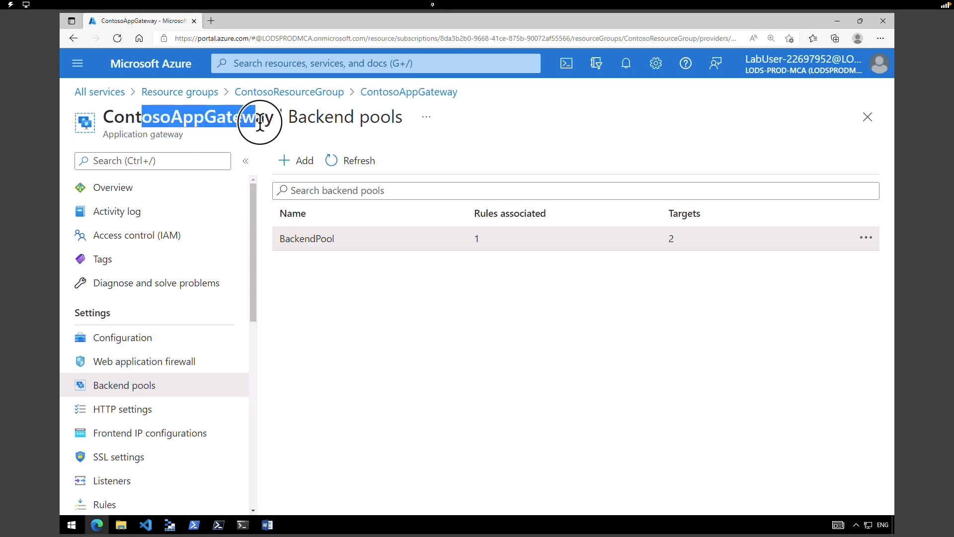
left_click(148, 188)
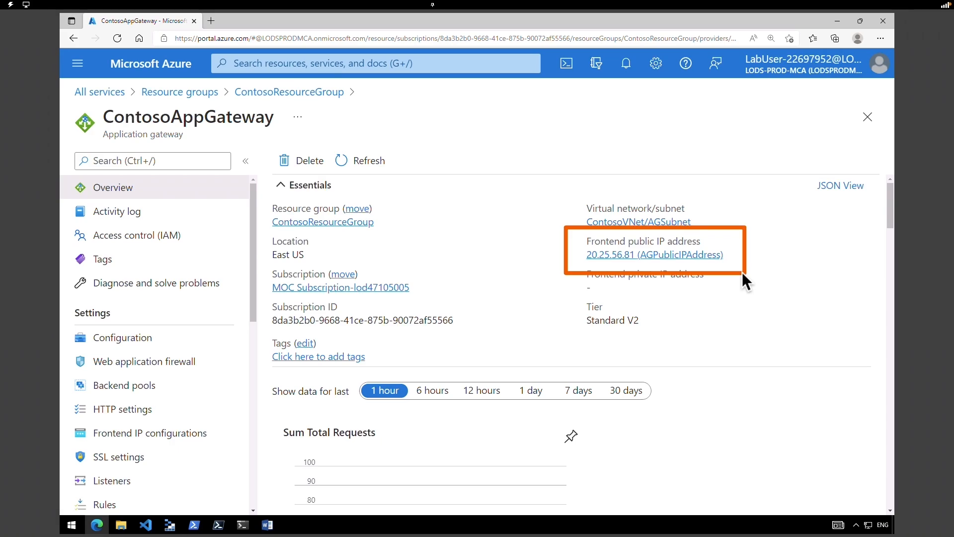
- Copy the frontend IP 20.25.56.81 and browse to it in a new Edge tab
double_click(627, 254)
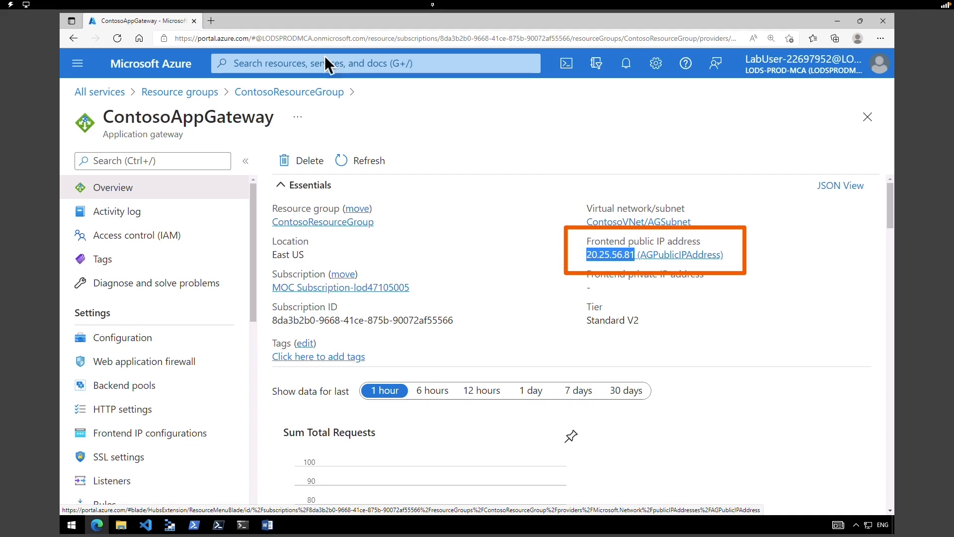
left_click(211, 24)
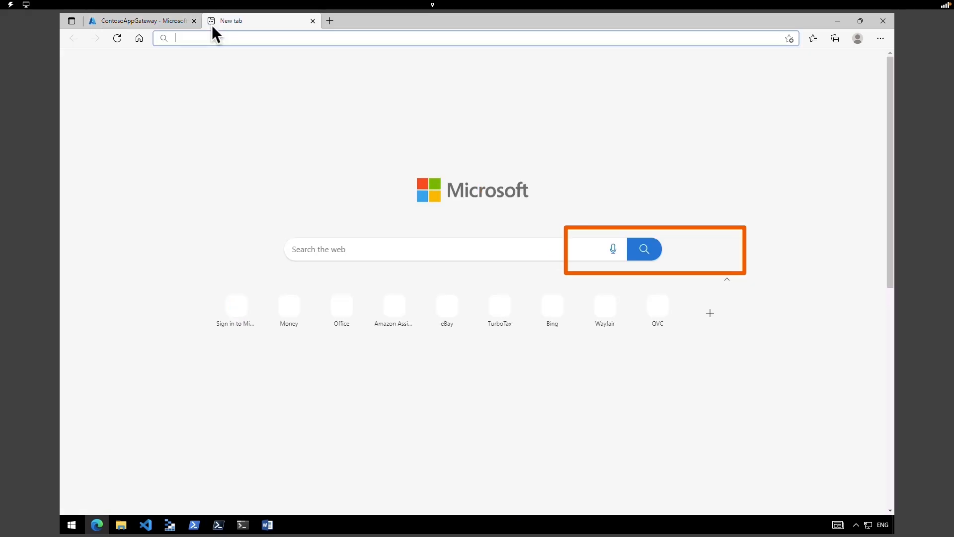
key("ctrl+v")
key("Return")
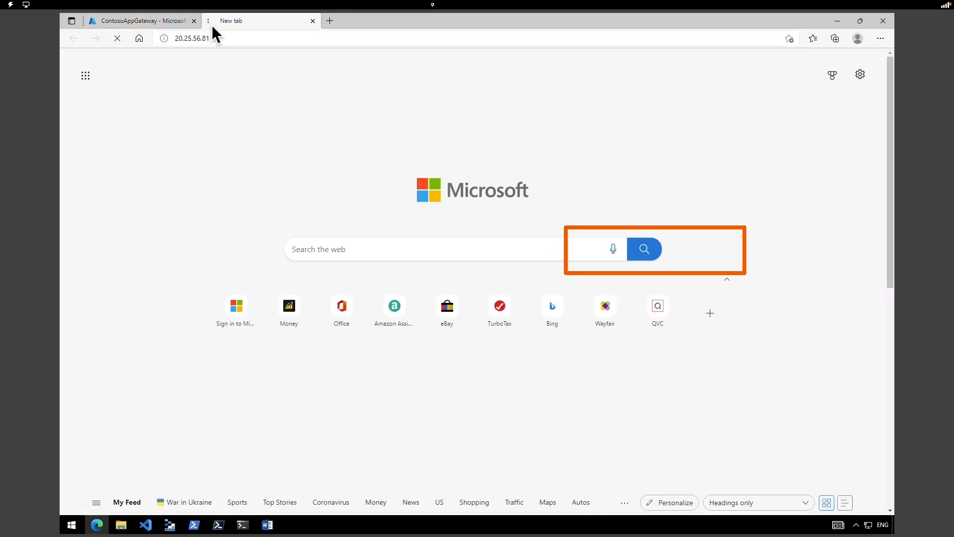
- Zoom the page to its largest size so the BackendVM2 text is readable
left_click(880, 38)
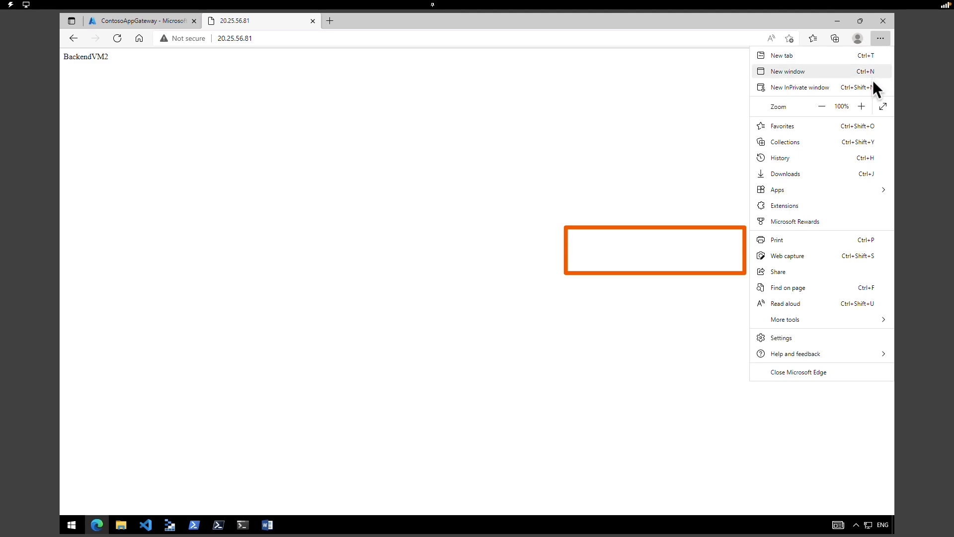
left_click(867, 104)
left_click(866, 105)
left_click(866, 104)
left_click(867, 104)
left_click(867, 105)
left_click(867, 105)
left_click(867, 105)
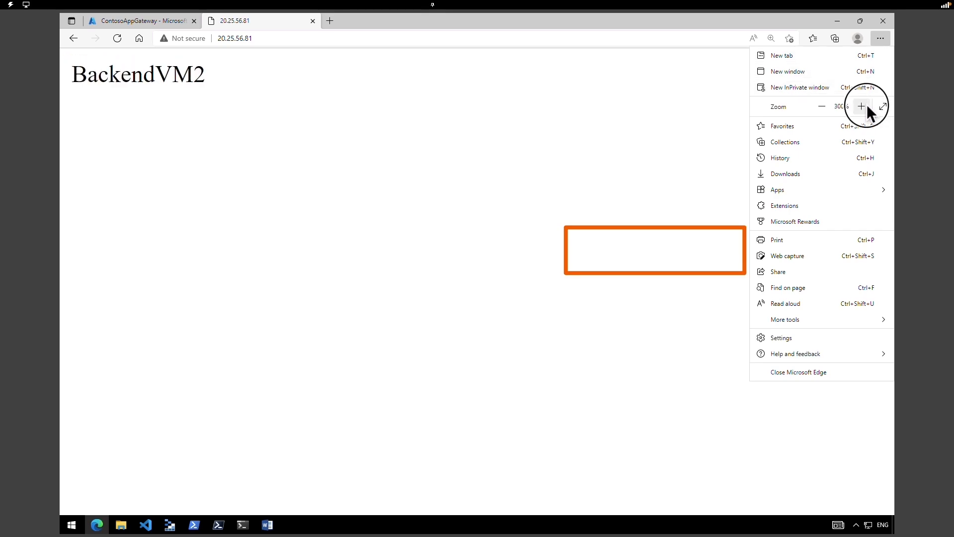
left_click(867, 105)
left_click(867, 105)
left_click(201, 165)
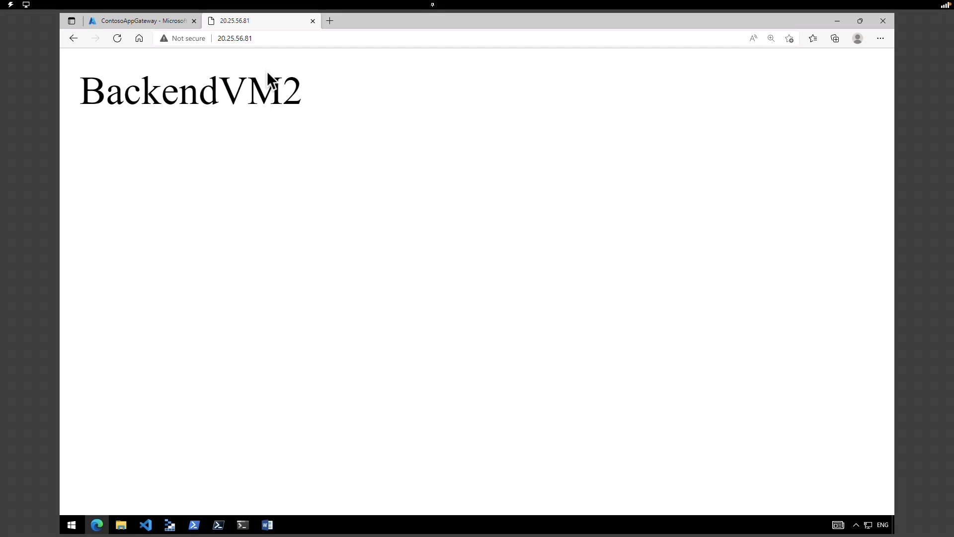
- Reload 20.25.56.81 until the page serves BackendVM1 instead of BackendVM2
left_click(551, 38)
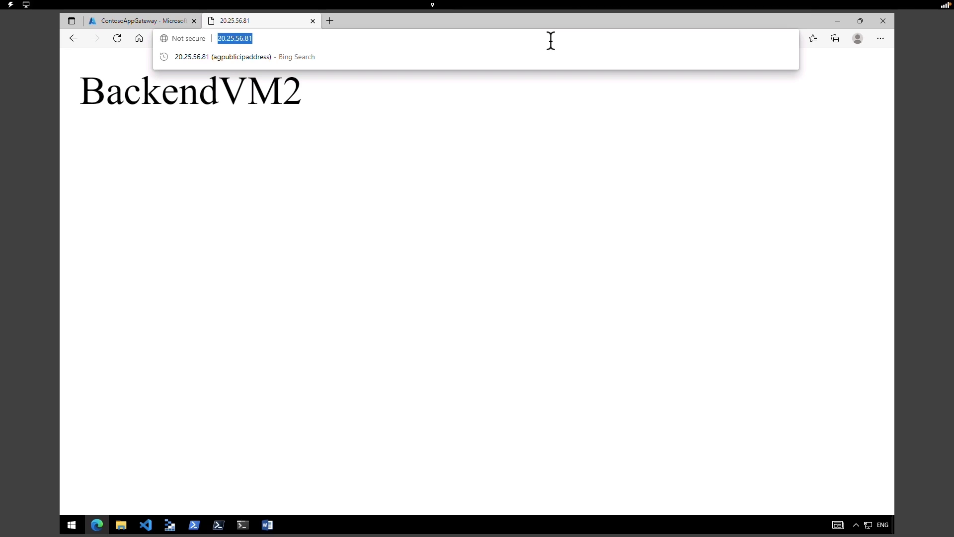
key("Return")
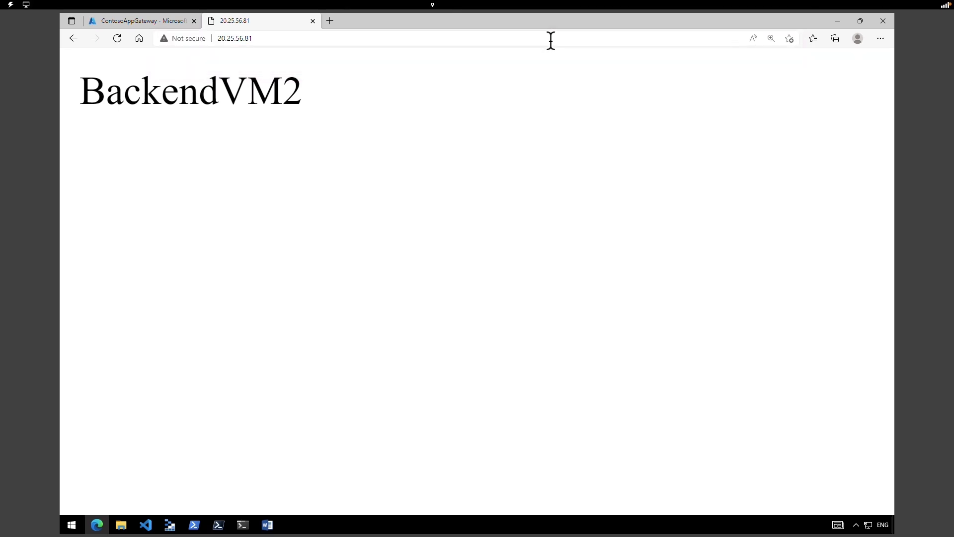
left_click(550, 40)
key("Return")
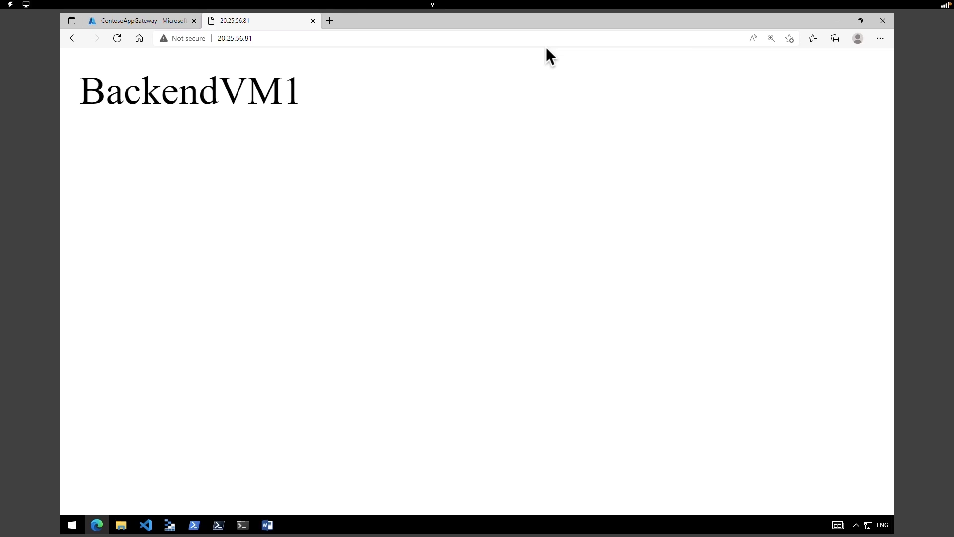
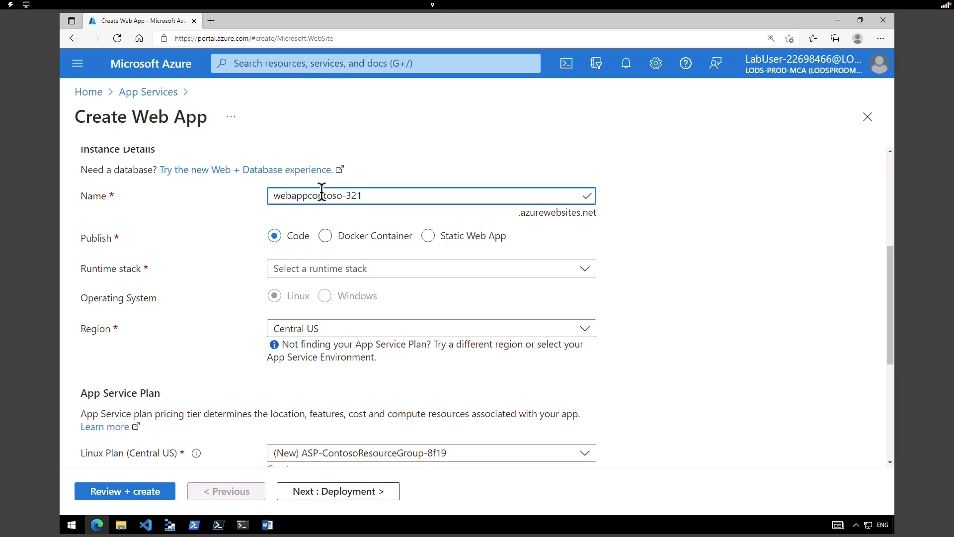
- Publish the web app as code on the .NET Core 3.1 (LTS) runtime with Windows
left_click(275, 241)
left_click(288, 268)
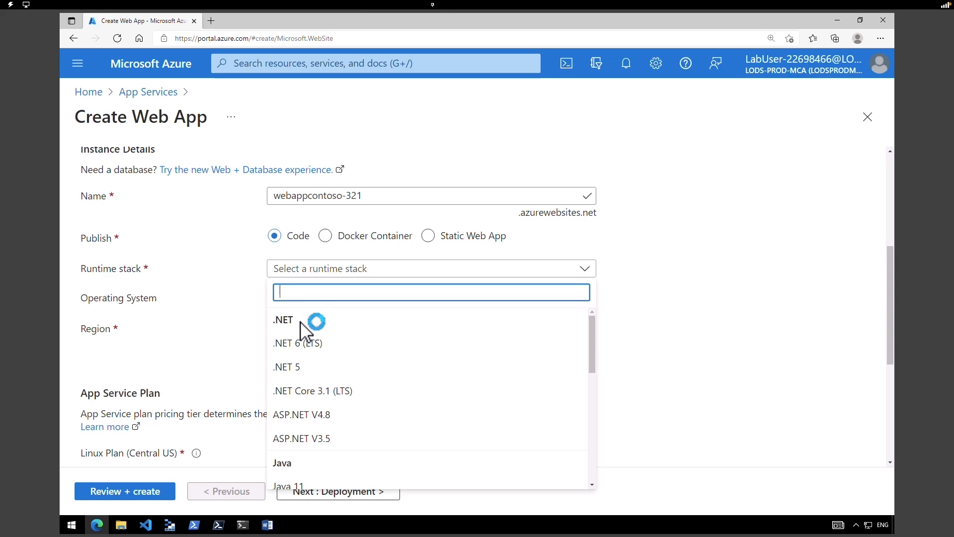
left_click(316, 390)
left_click(332, 304)
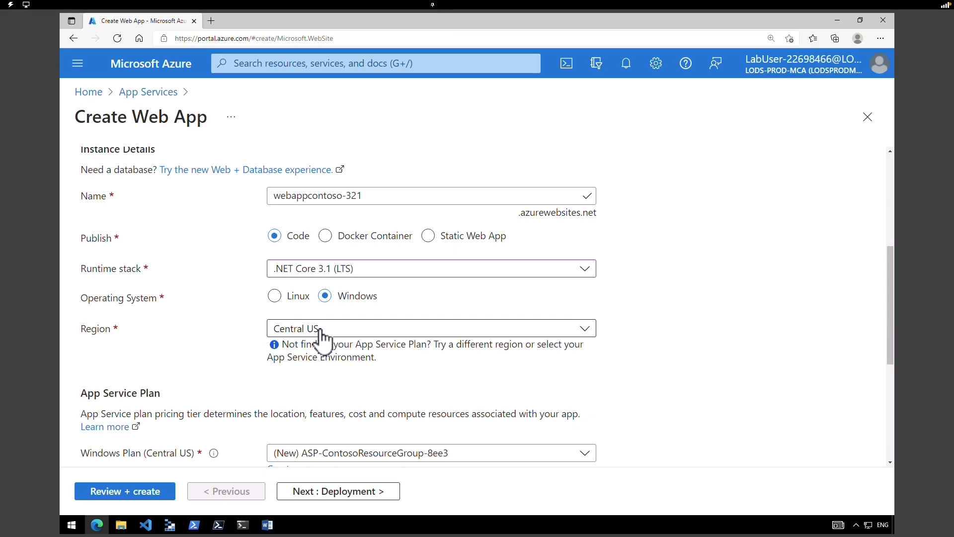
scroll(102, 285, "down", 2)
- Create a new App Service plan myAppServicePlanCentralUS on the Standard S1 pricing tier
mouse_move(76, 278)
left_mouse_down()
mouse_move(164, 312)
mouse_move(180, 305)
left_mouse_up()
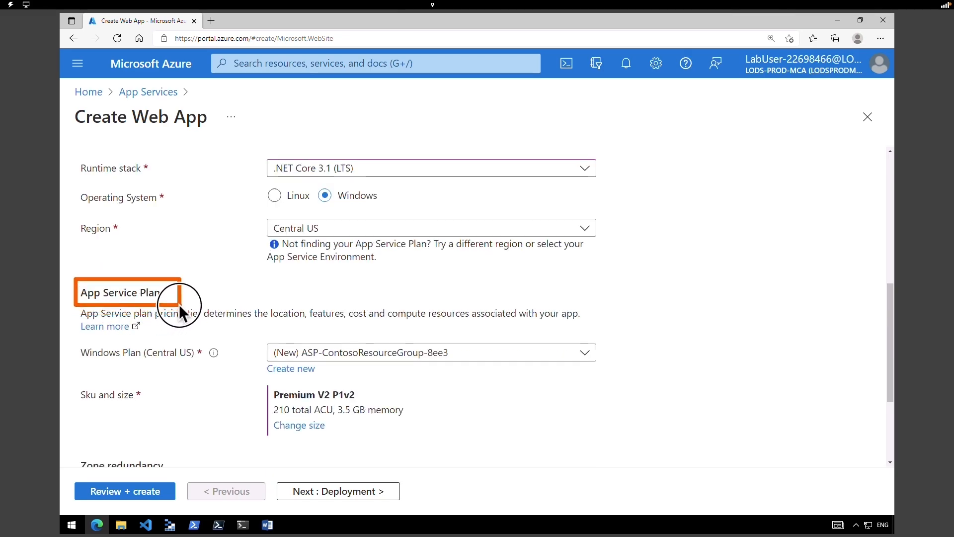
left_click(299, 369)
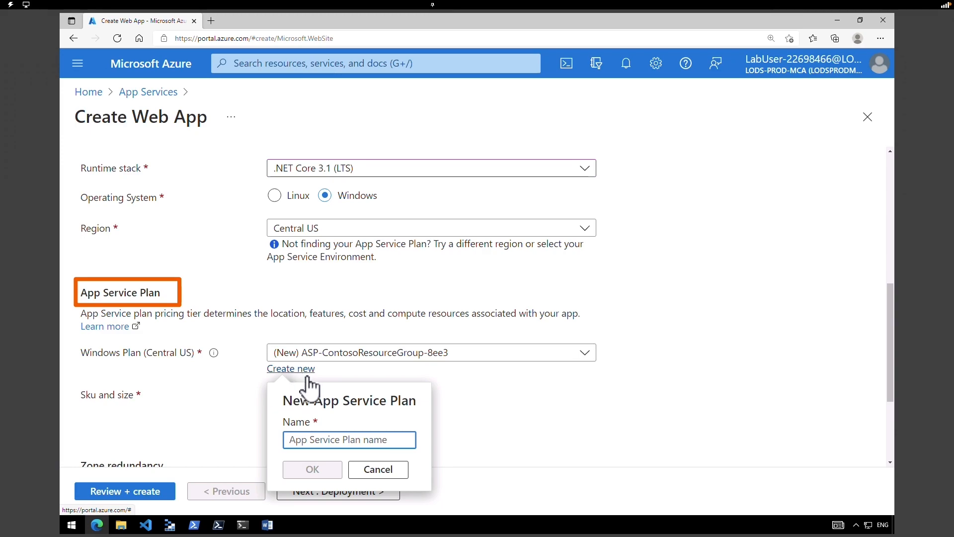
type("myAppServicePlanCentralUS")
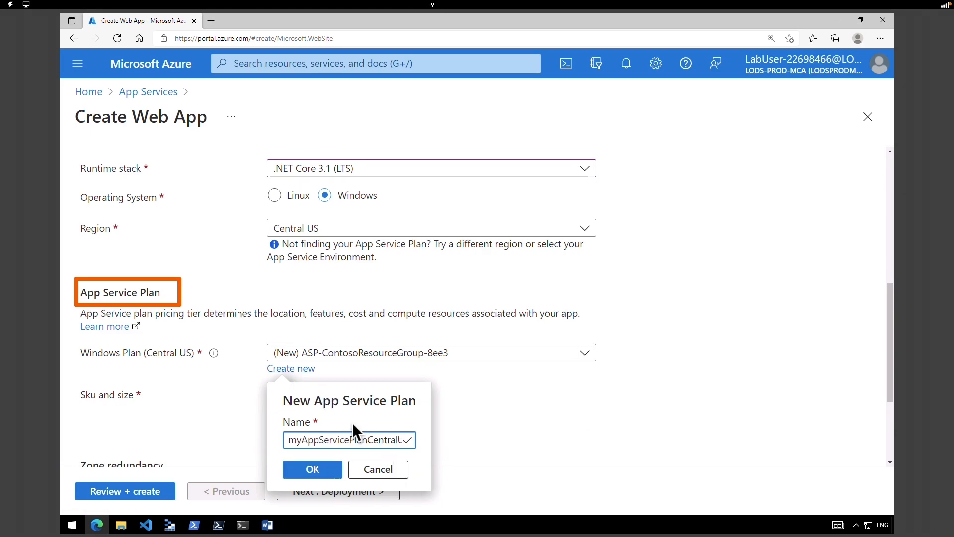
left_click(318, 468)
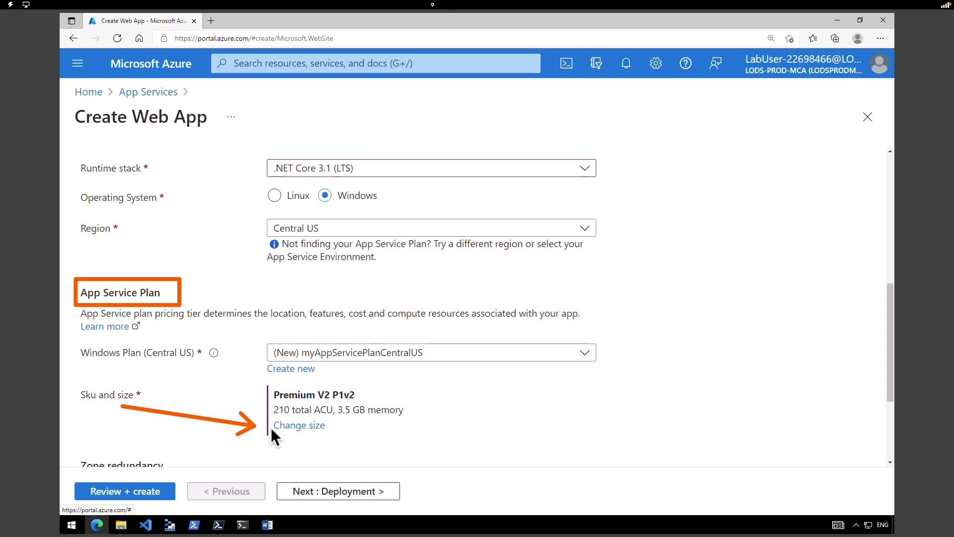
left_click(290, 427)
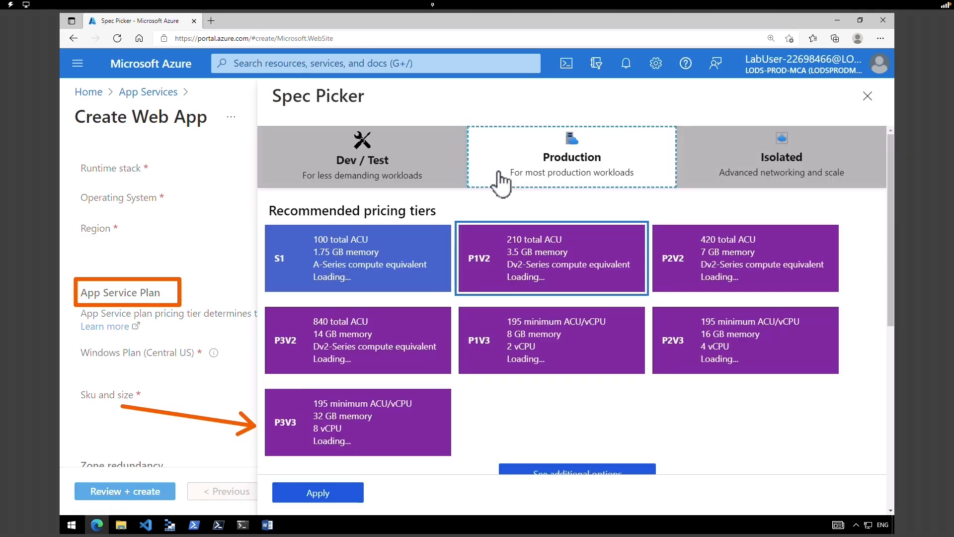
left_click(350, 268)
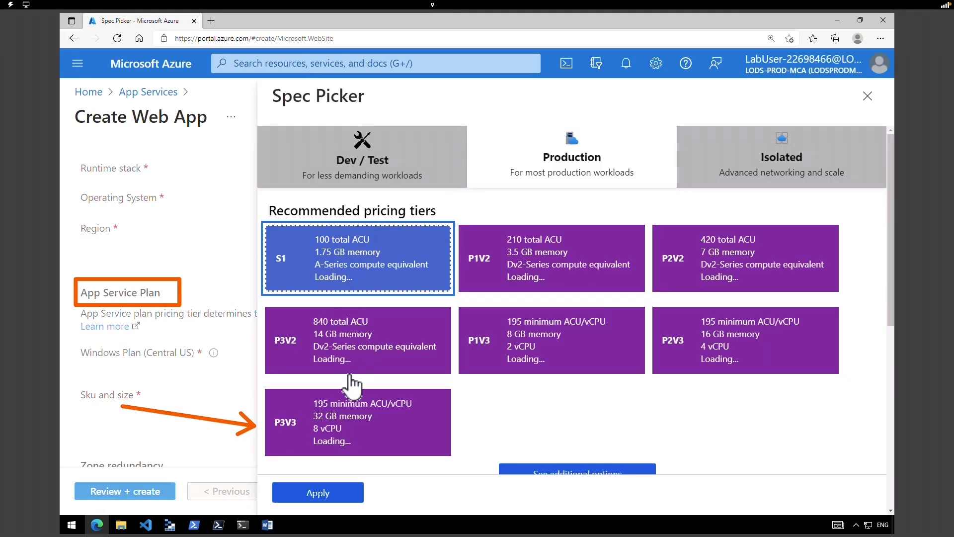
left_click(327, 494)
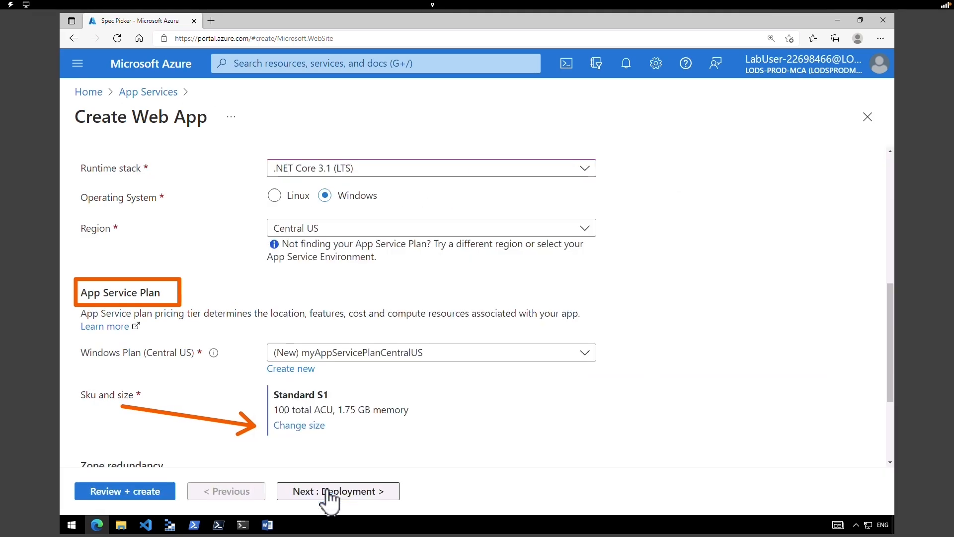
- Review and create webappcontoso-321, then return to the App Services list
left_click(146, 492)
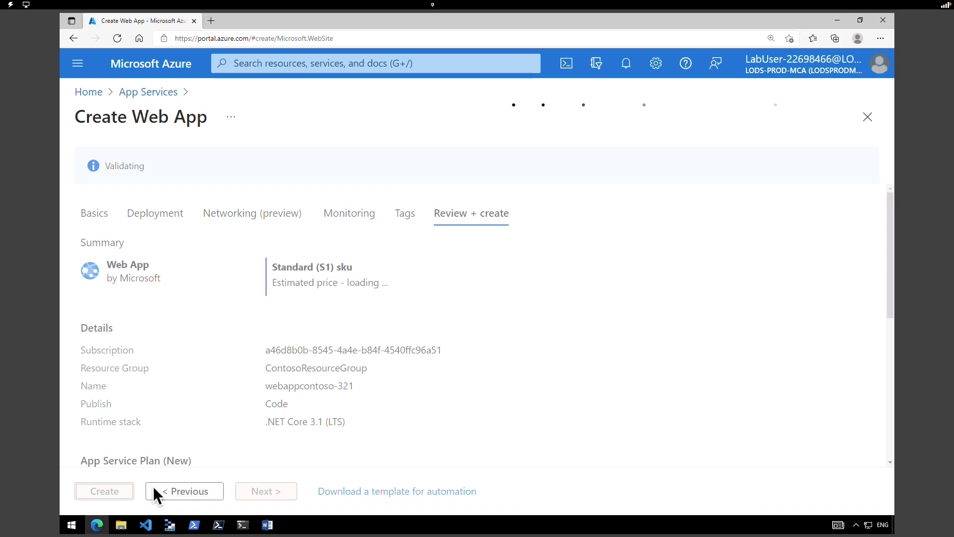
left_click(123, 494)
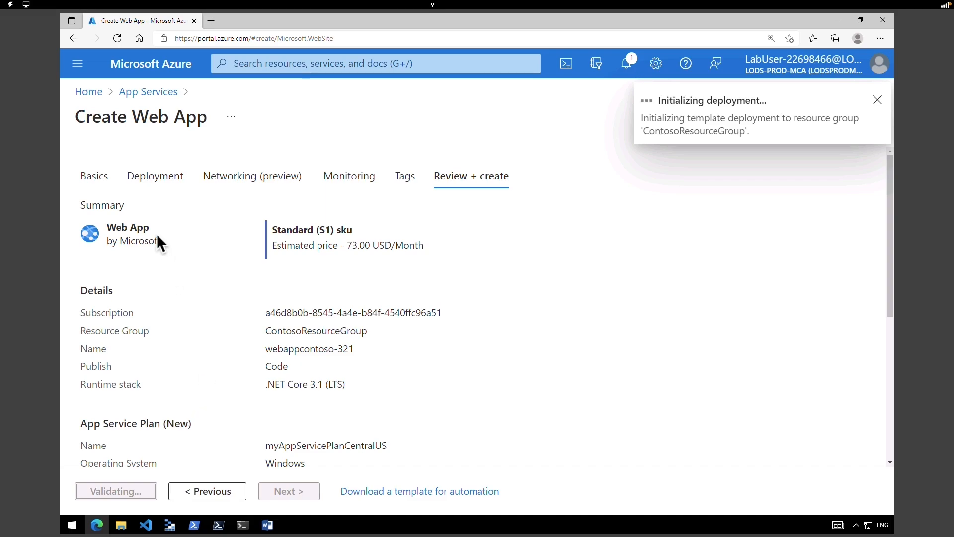
left_click(149, 94)
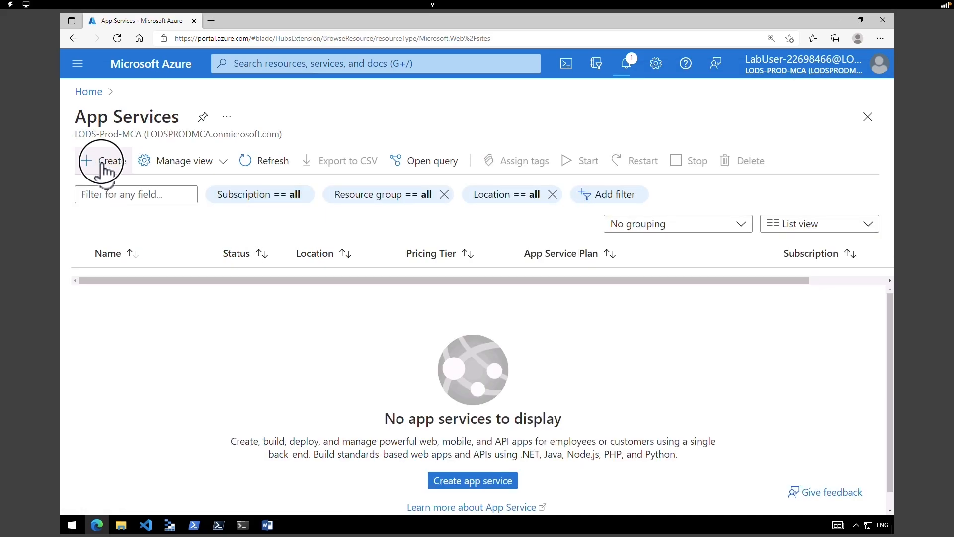
- Start another web app in ContosoResourceGroup named Webappcontoso-3212
left_click(102, 163)
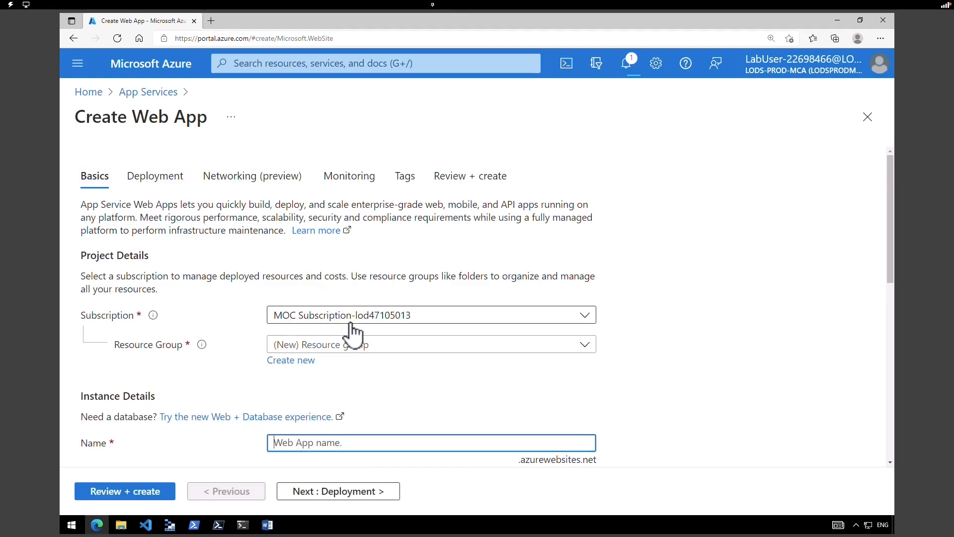
left_click(361, 348)
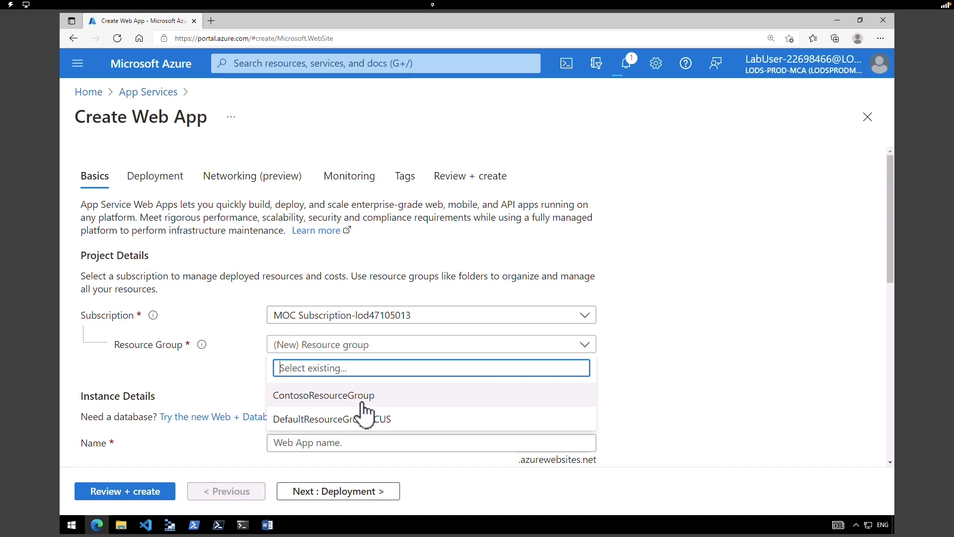
left_click(361, 398)
scroll(667, 311, "down", 2)
left_click(385, 312)
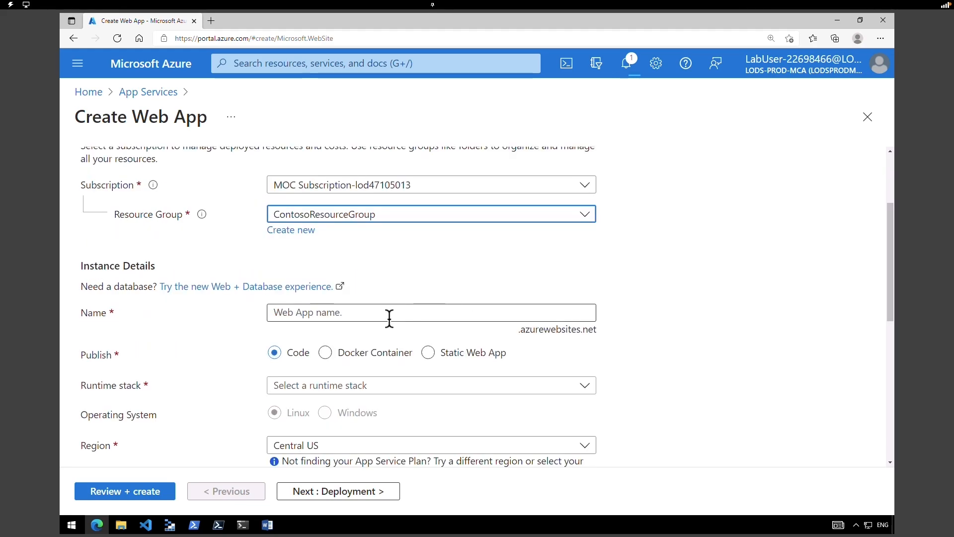
type("Webappcontoso-3212")
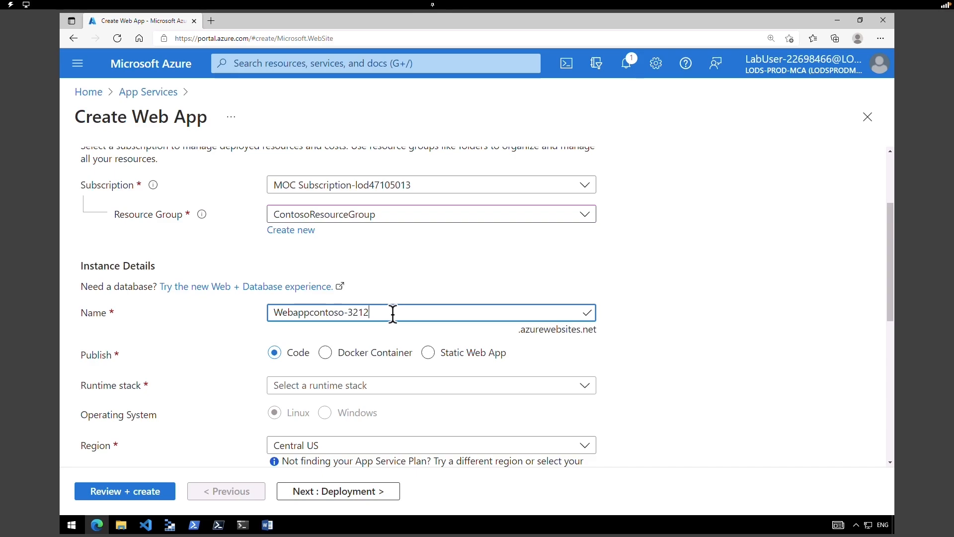
- Publish it as code on .NET Core 3.1 (LTS) in the East US region
left_click(286, 353)
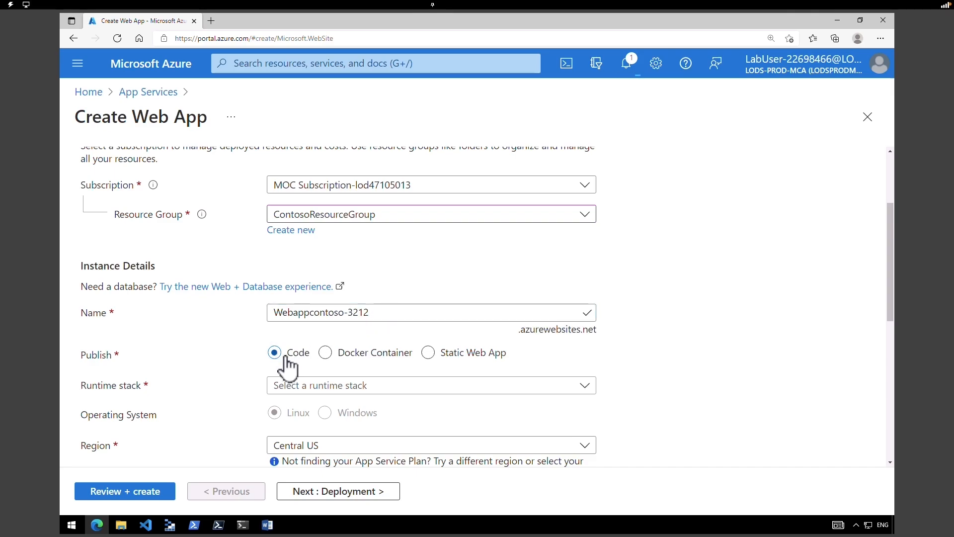
left_click(305, 388)
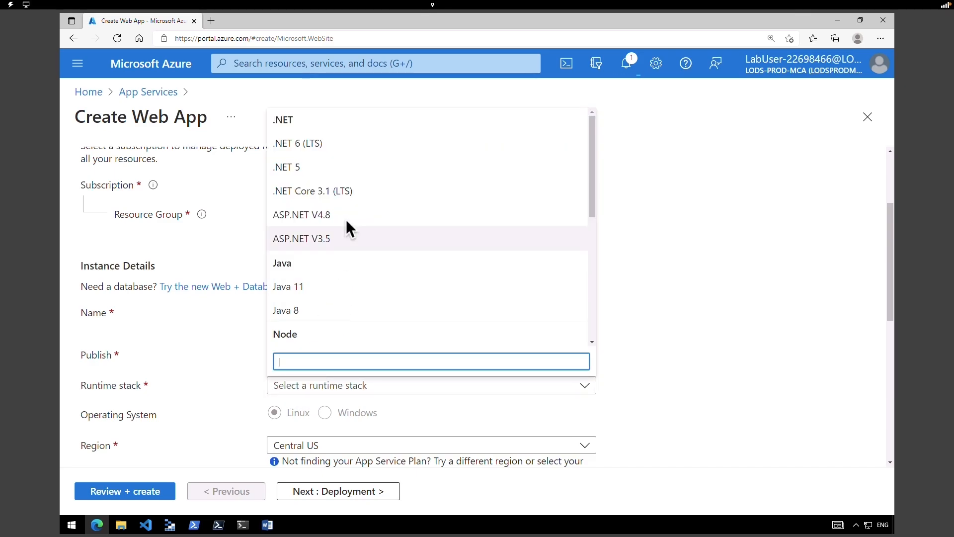
left_click(351, 199)
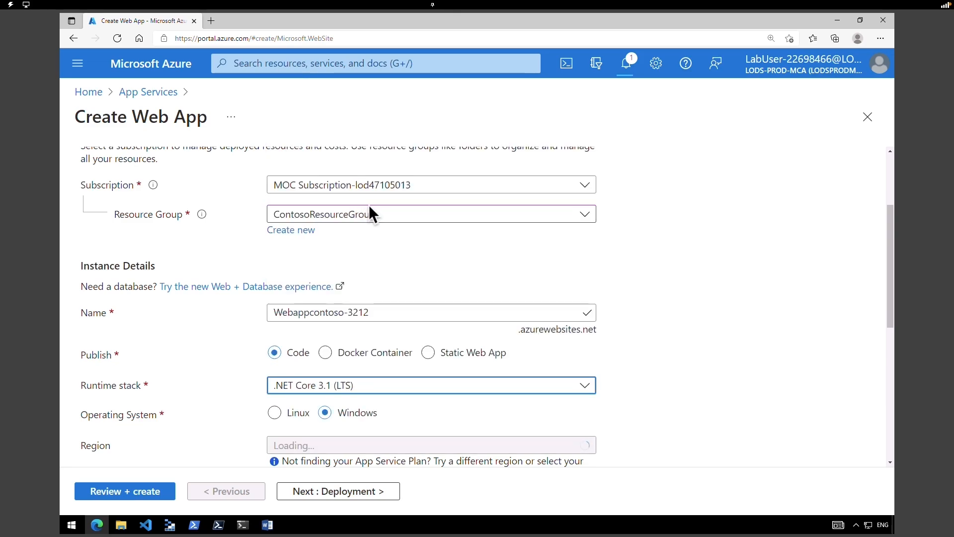
scroll(894, 346, "down", 1)
scroll(894, 345, "down", 1)
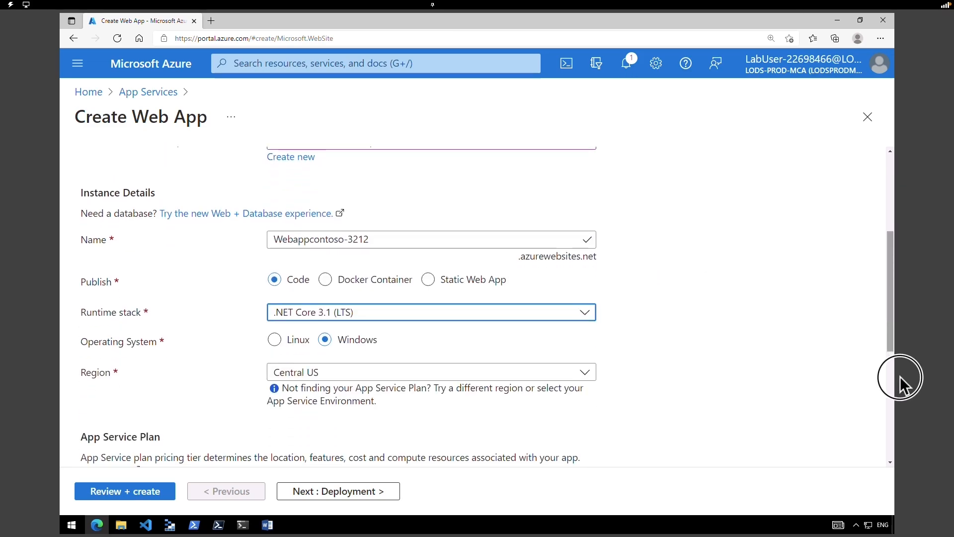
left_click(412, 376)
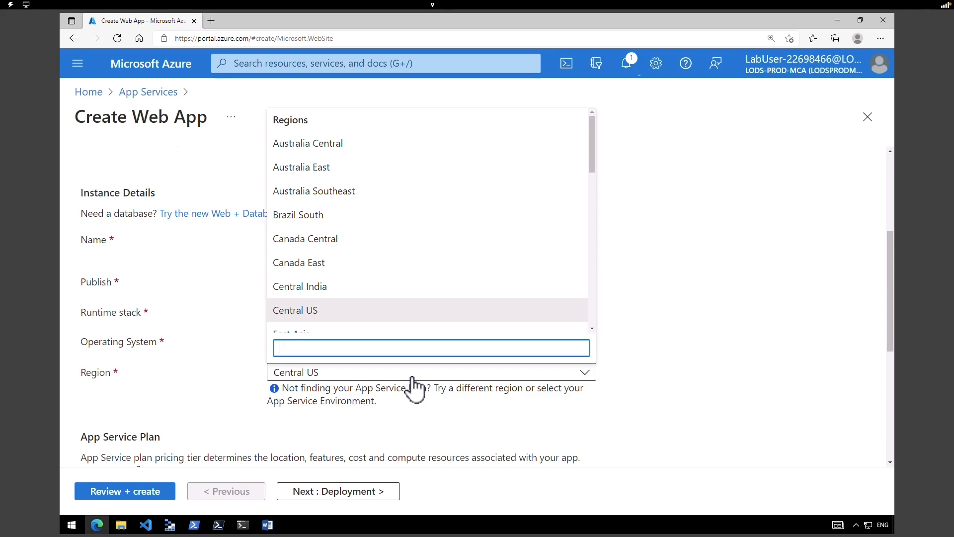
type("east")
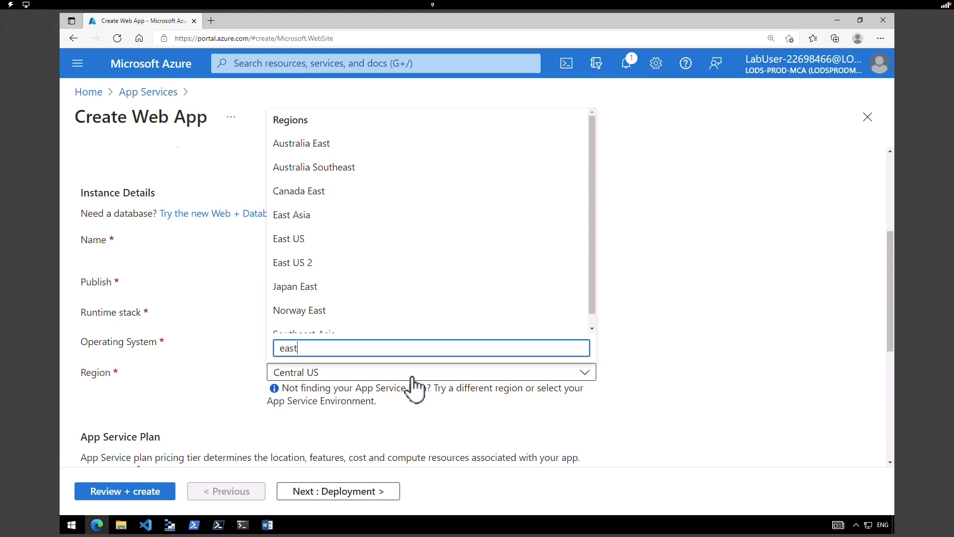
left_click(888, 361)
left_click_drag(888, 361, 903, 425)
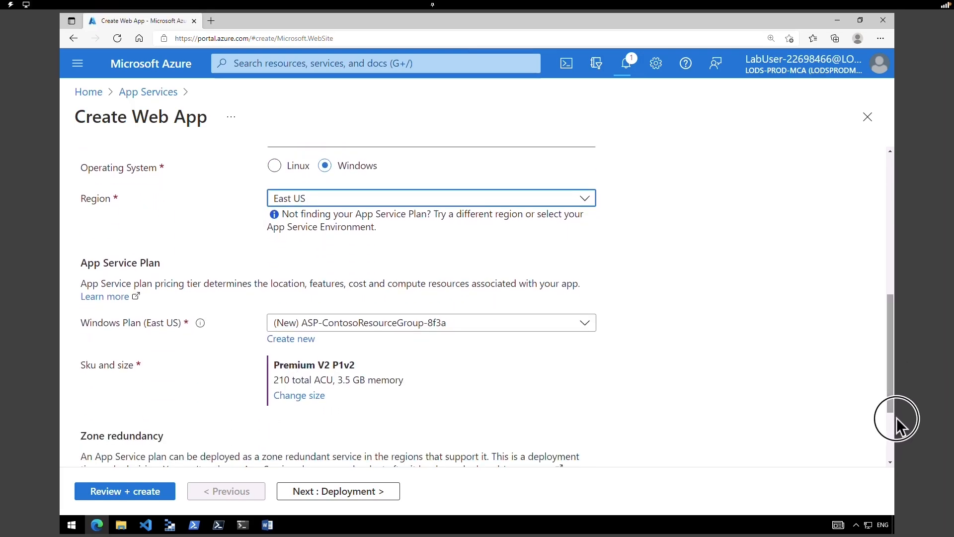
- Add new plan myAppServicePlanEastUS on Standard S1, then review and create Webappcontoso-3212
left_click(287, 340)
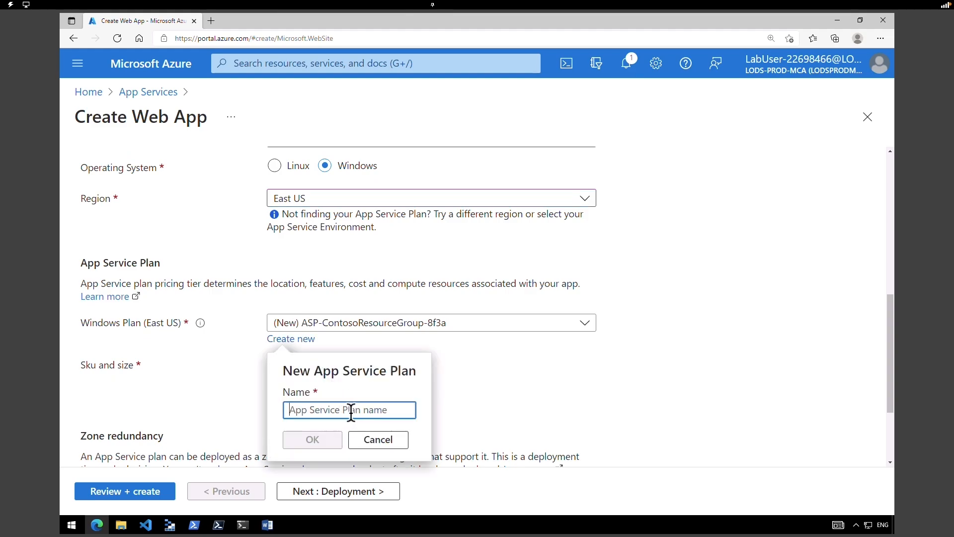
type("myAppServicePlanEastUS")
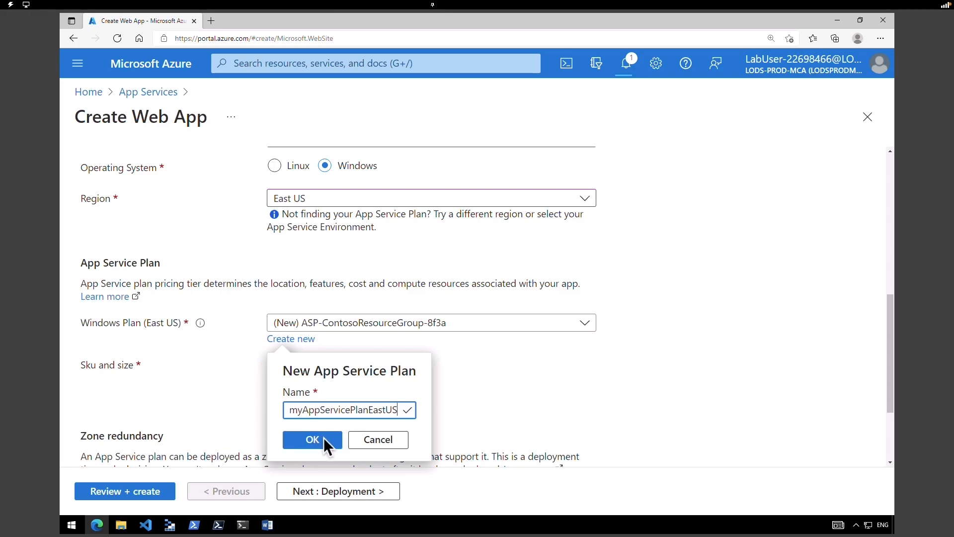
left_click(322, 440)
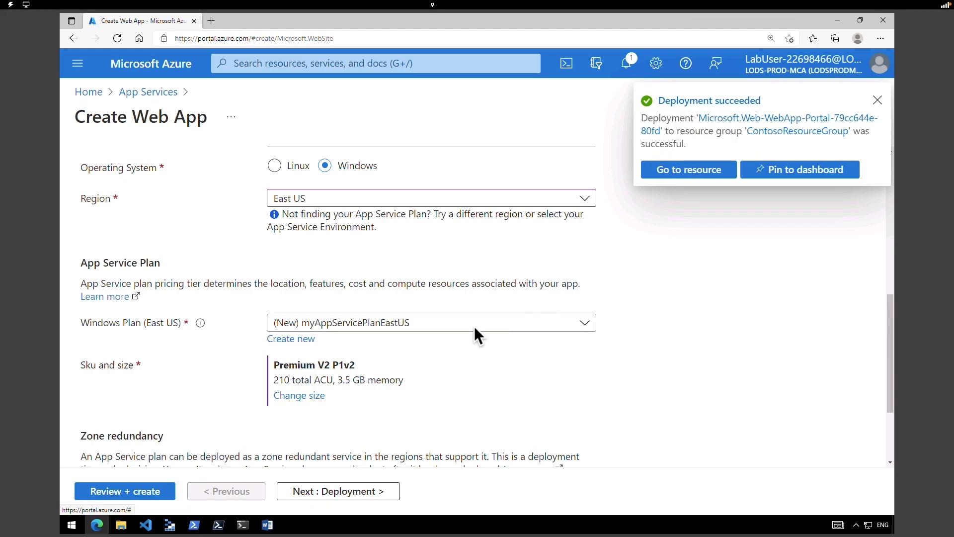
left_click(298, 397)
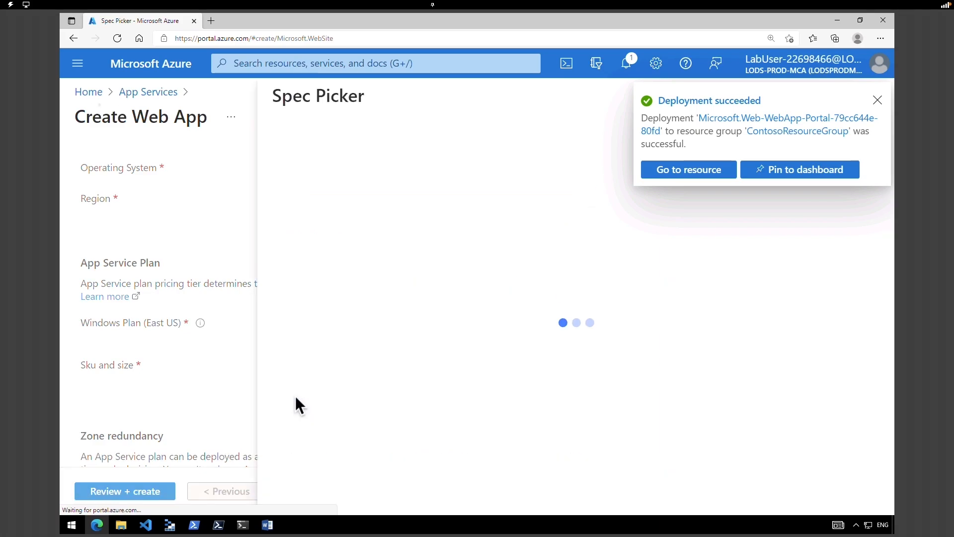
left_click(556, 177)
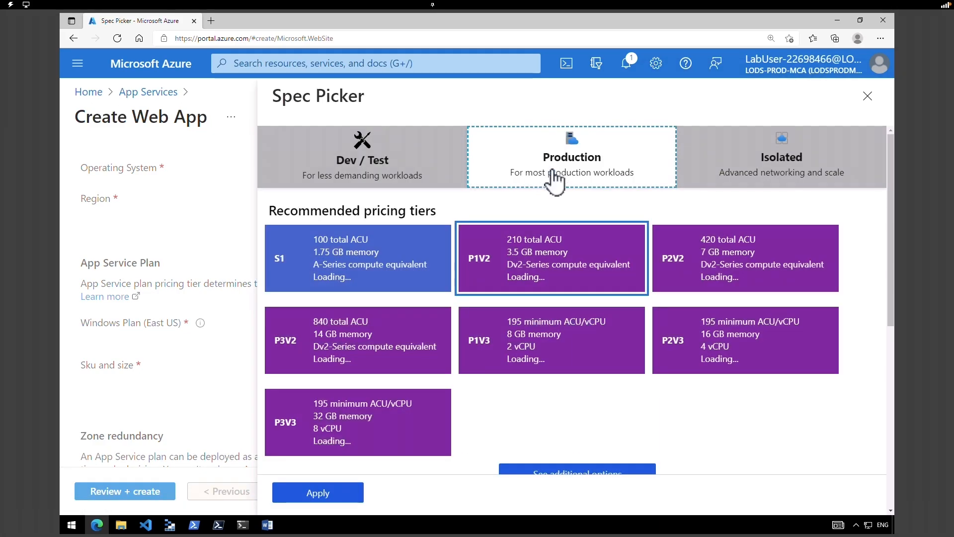
left_click(372, 265)
left_click(340, 497)
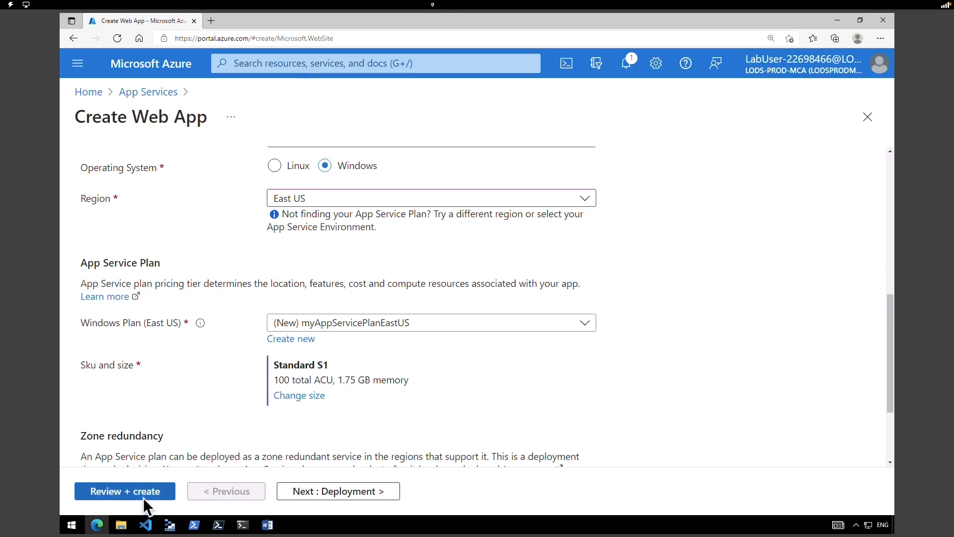
left_click(145, 497)
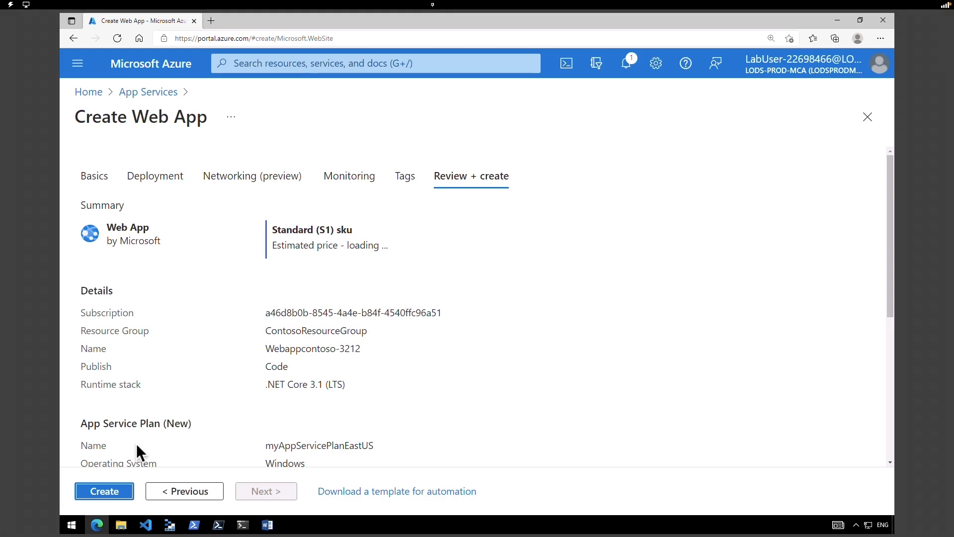
left_click(110, 492)
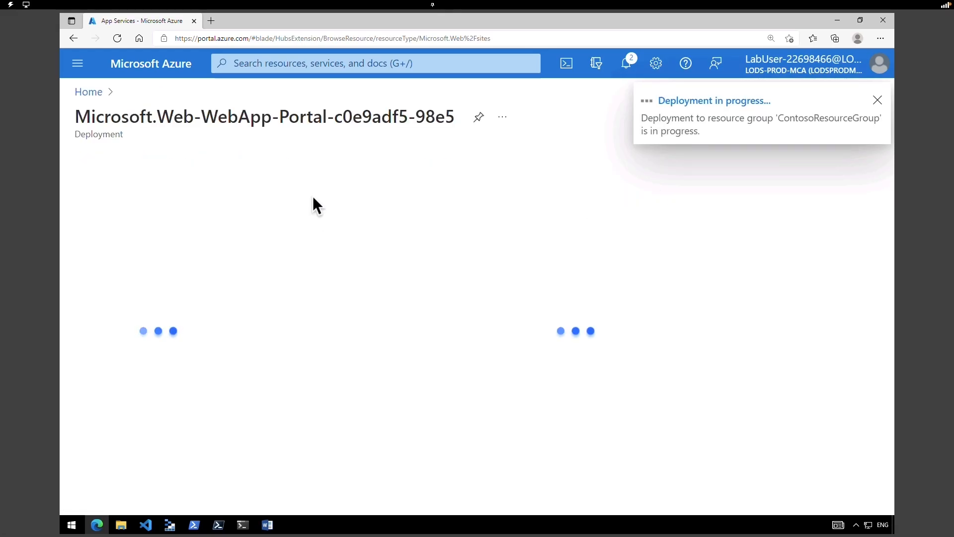
- Refresh App Services to confirm both web apps run in Central US and East US, then return Home
left_click(142, 72)
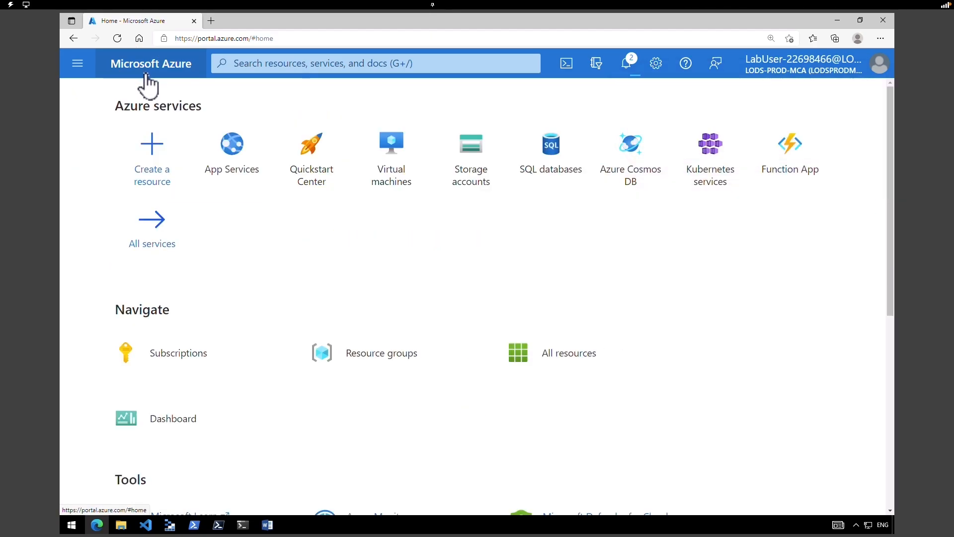
left_click(234, 166)
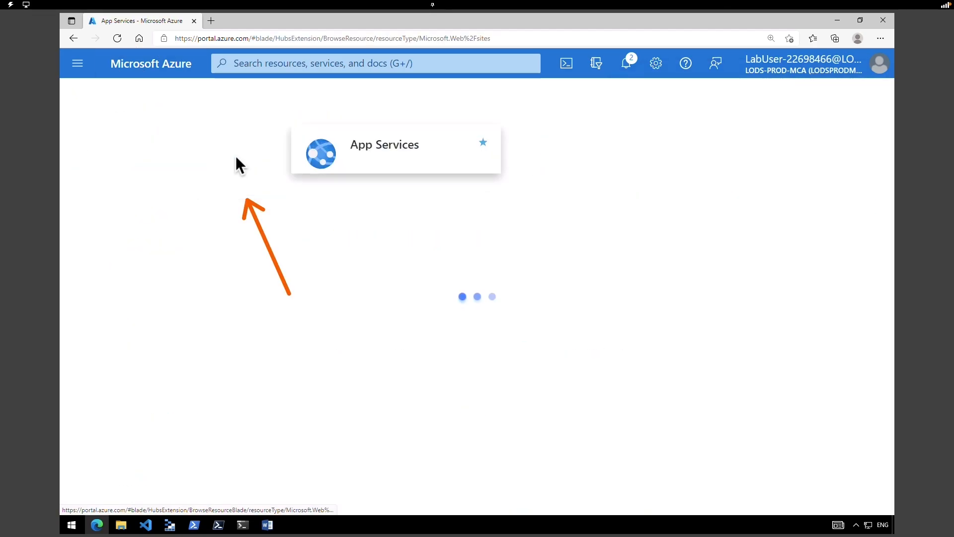
left_click(241, 164)
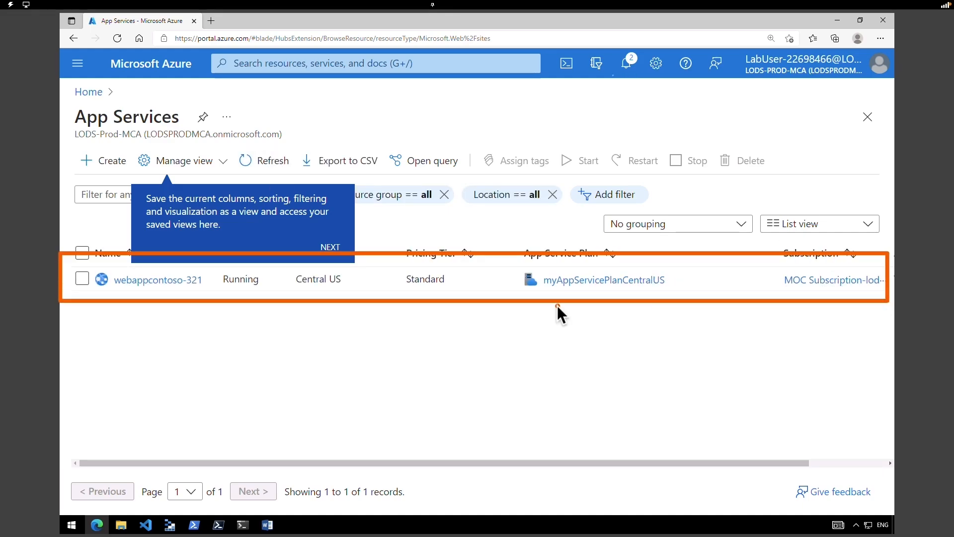
left_click_drag(307, 282, 351, 280)
left_click(237, 283)
left_click_drag(237, 283, 238, 284)
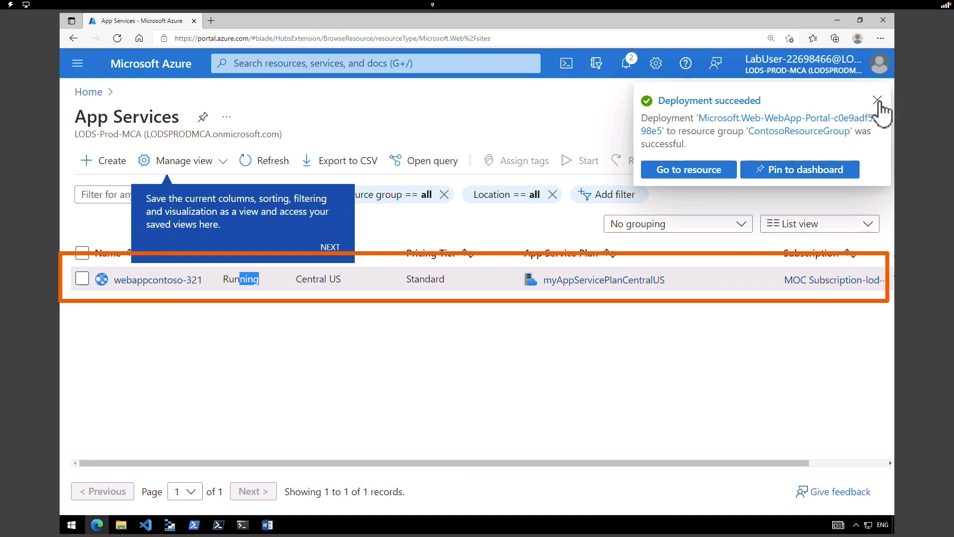
left_click(877, 102)
left_click(269, 167)
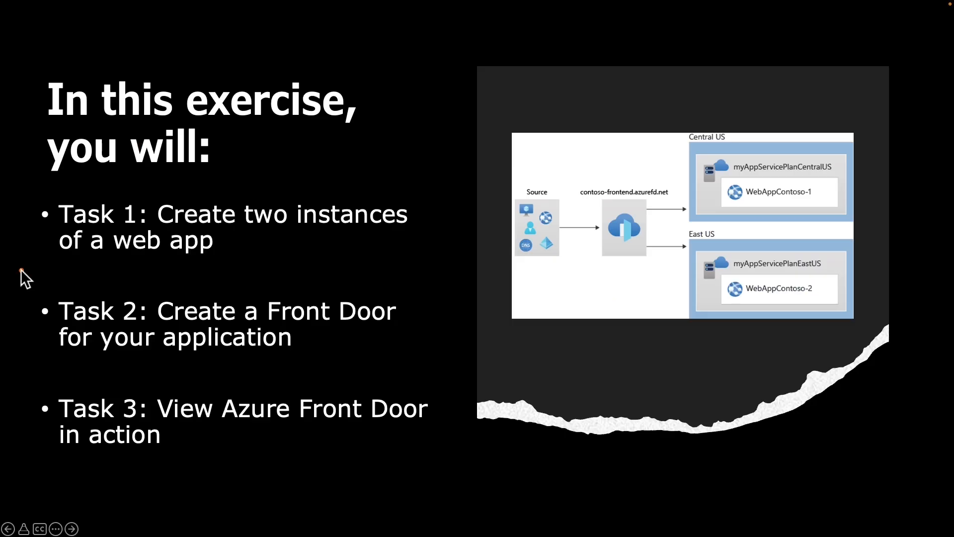
mouse_move(21, 270)
left_mouse_down()
mouse_move(132, 347)
mouse_move(260, 366)
mouse_move(432, 373)
left_mouse_up()
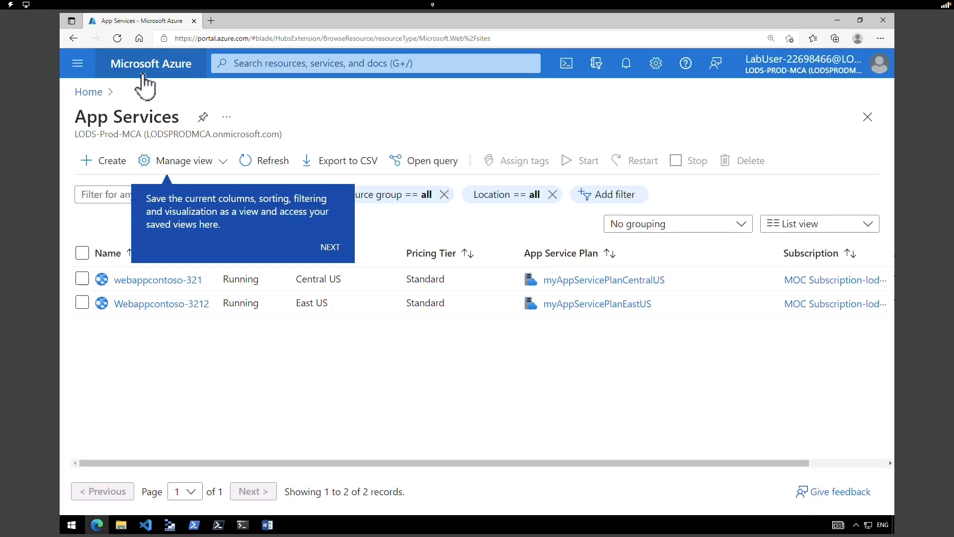
left_click(144, 75)
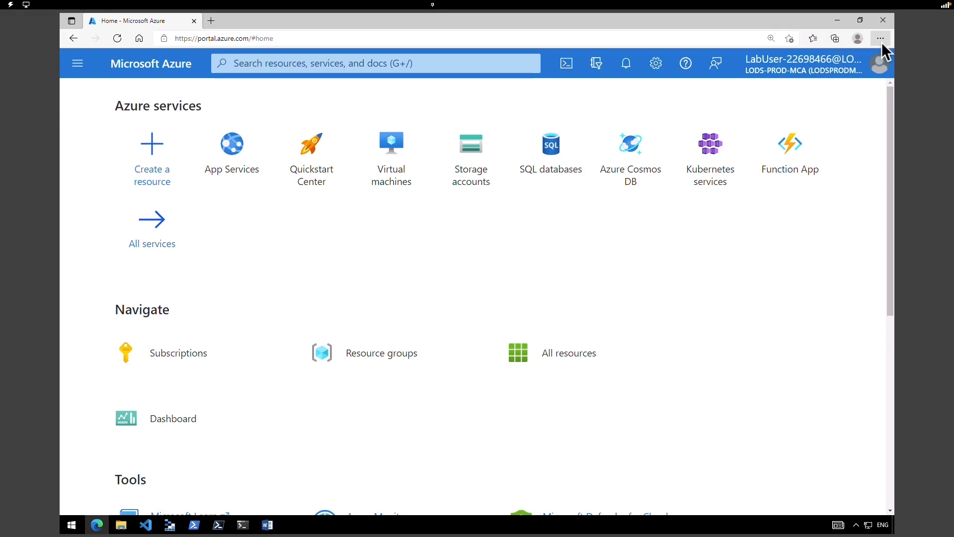
- Search 'front door' and start a classic Front Door from the other offerings
left_click(274, 65)
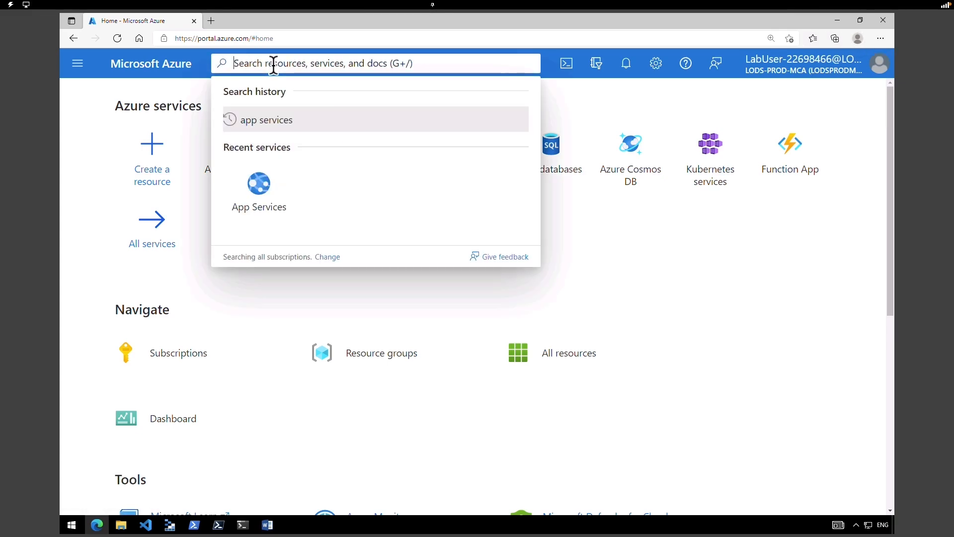
type("front door")
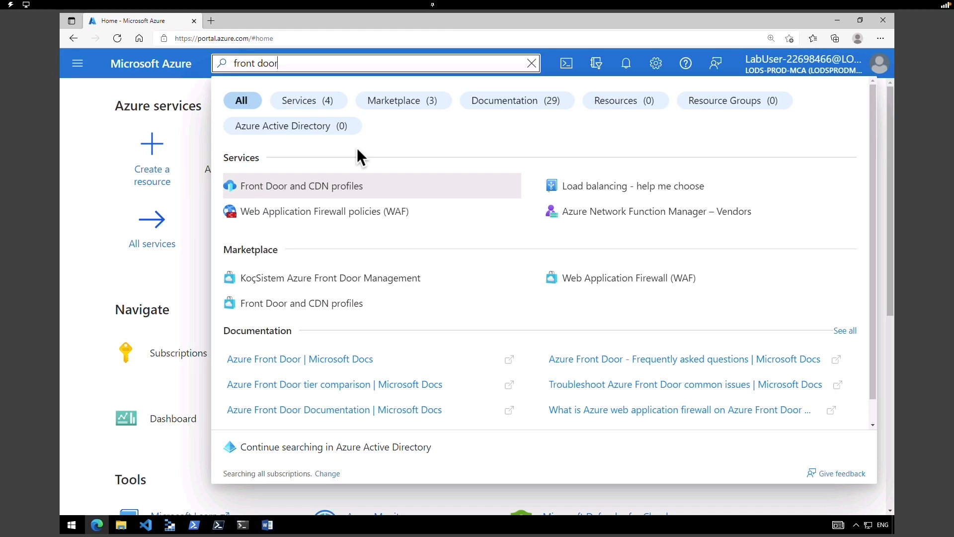
left_click(304, 191)
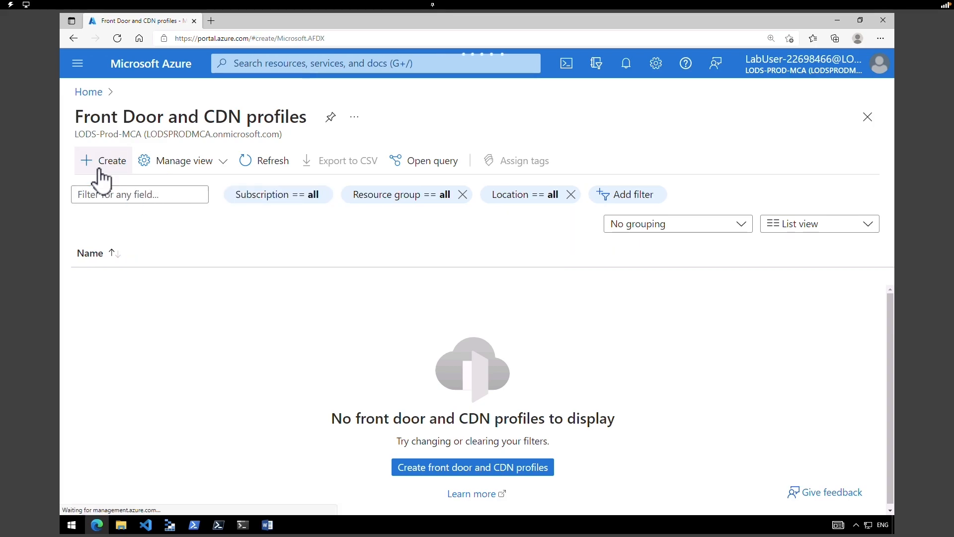
left_click(100, 170)
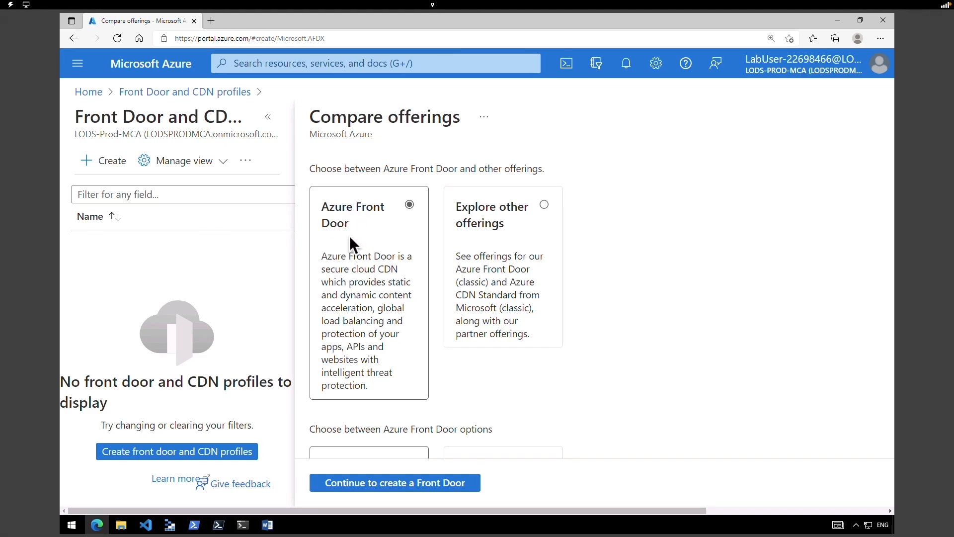
left_click(545, 205)
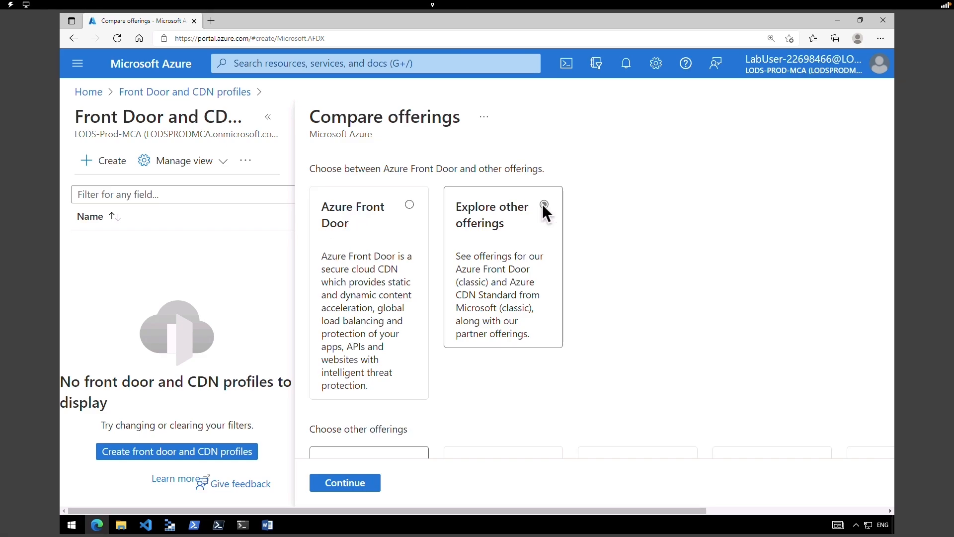
left_click(348, 483)
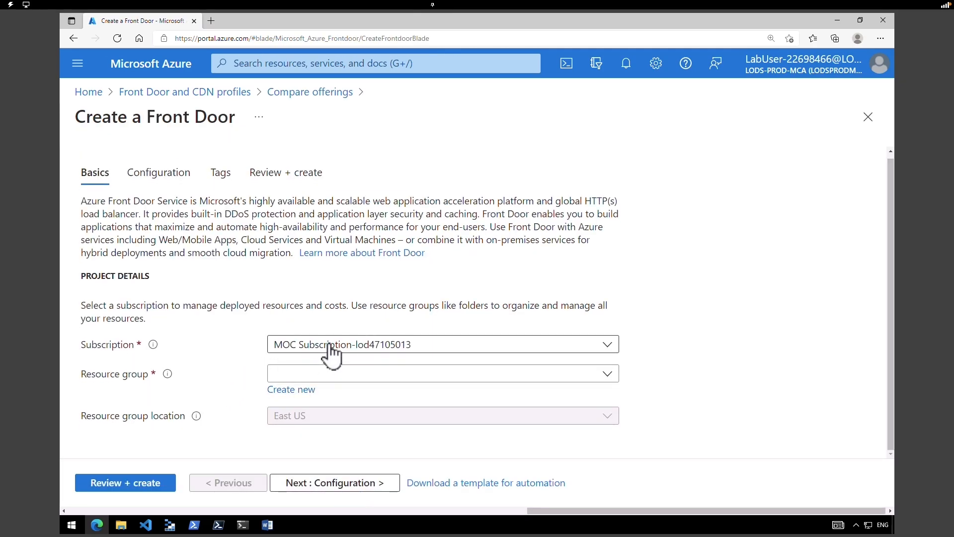
- Place the Front Door in ContosoResourceGroup and proceed to its configuration
left_click(315, 374)
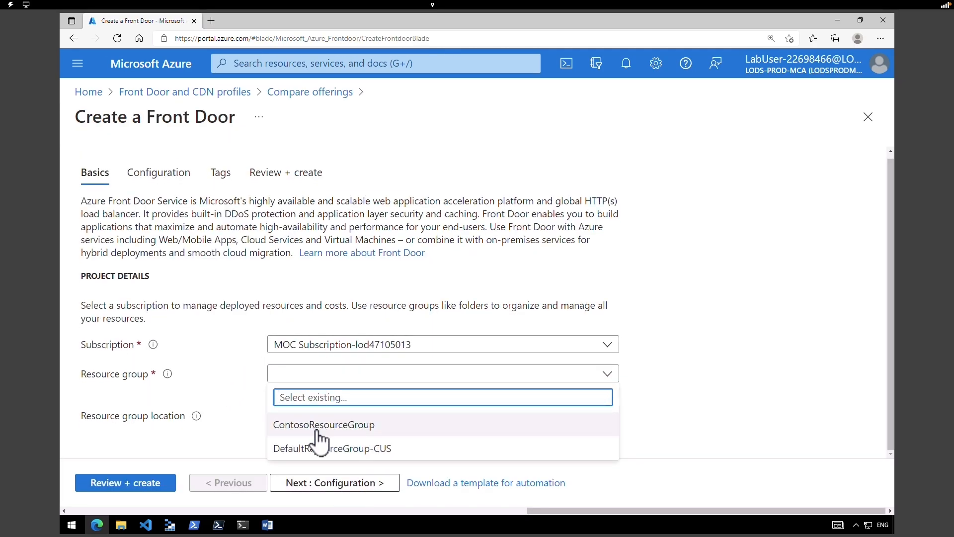
left_click(316, 429)
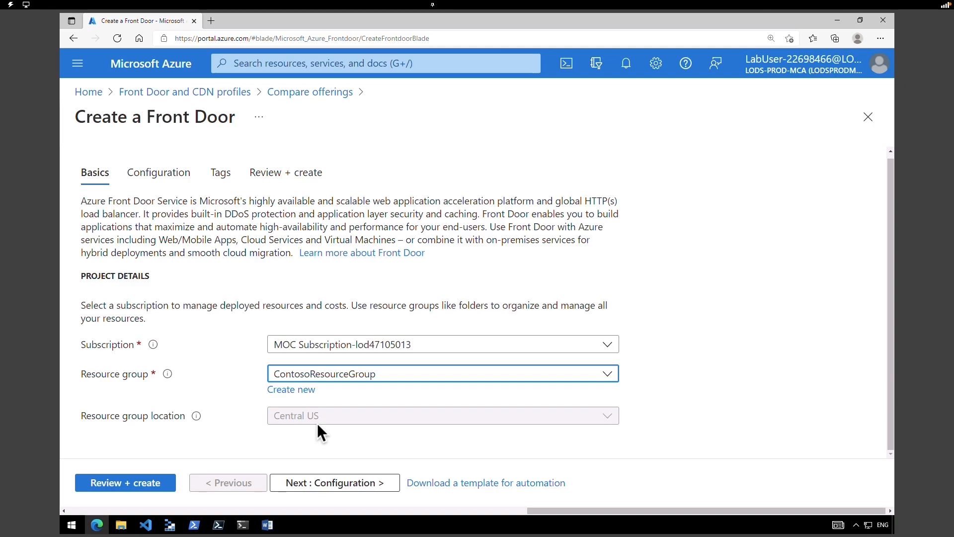
left_click(309, 419)
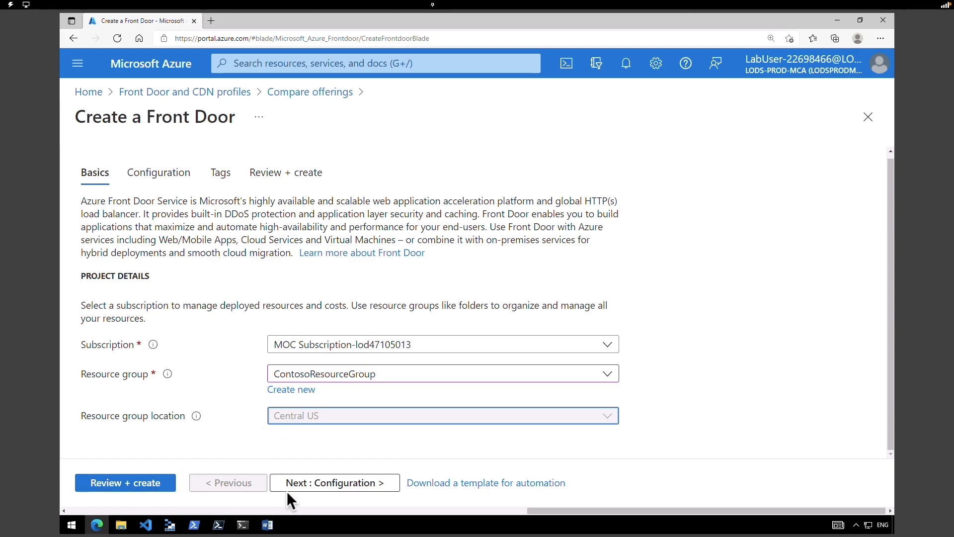
left_click(326, 486)
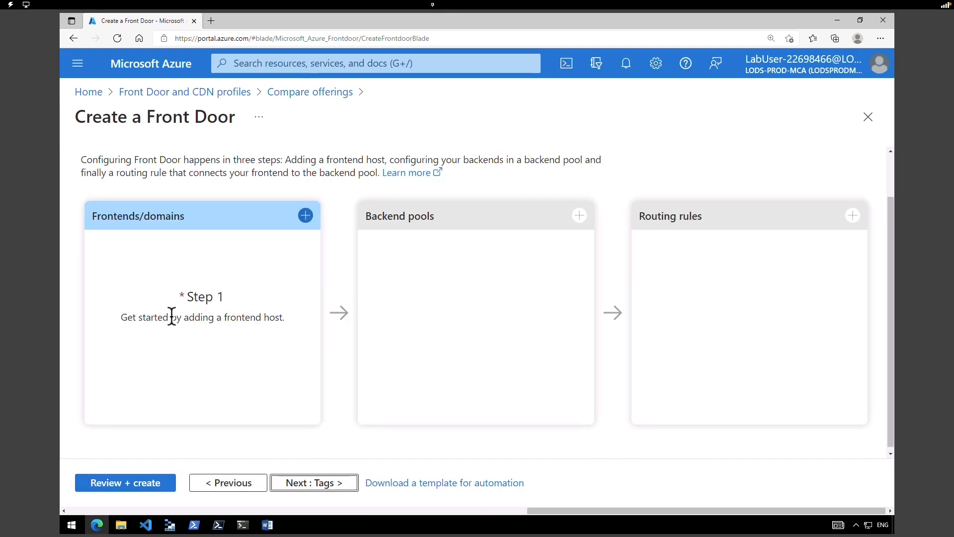
- Add the frontend host contoso-frontend321.azurefd.net
left_click(305, 216)
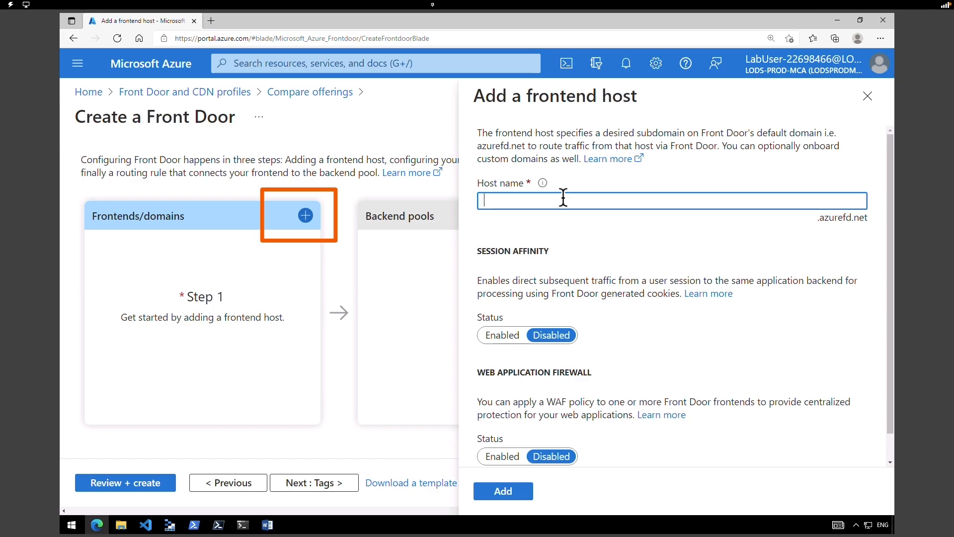
type("contoso-frontend321")
left_click_drag(580, 201, 488, 200)
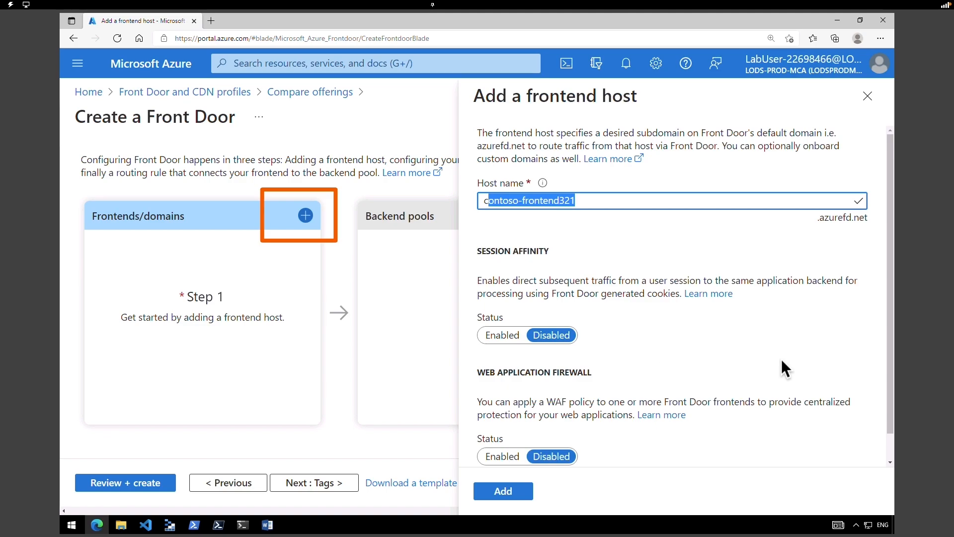
left_click(502, 497)
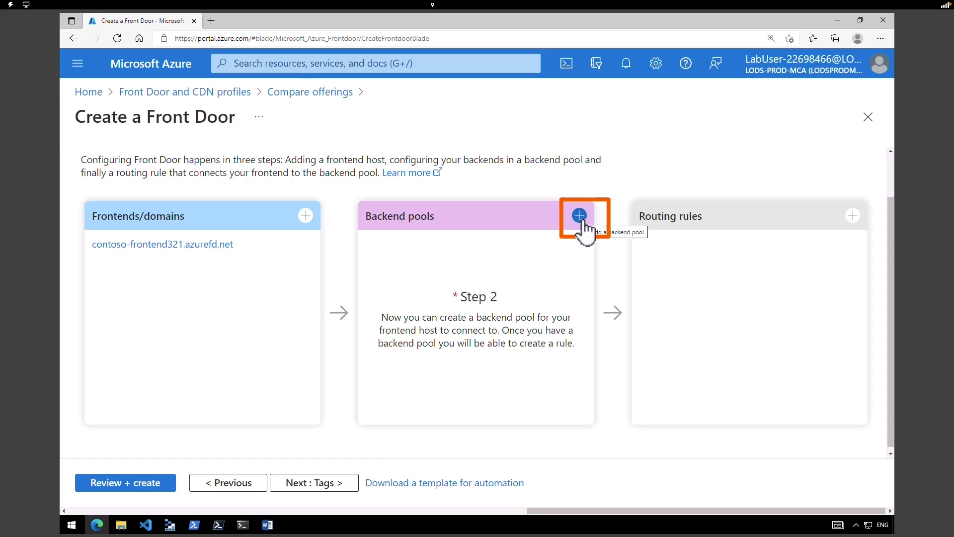
- Create backend pool Backendpool and add webappcontoso-321 as an App service backend
left_click(580, 217)
left_click(503, 187)
type("Backendpool")
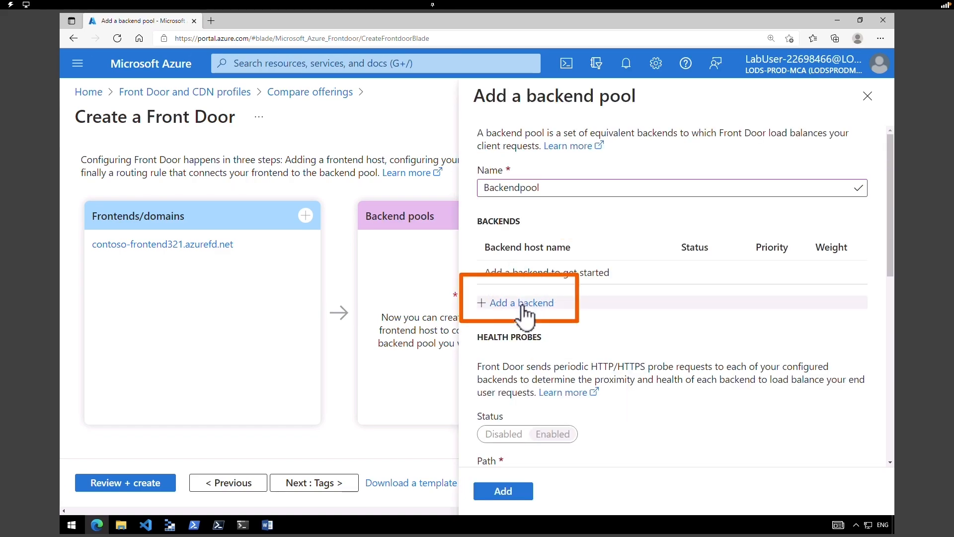
left_click(521, 301)
left_click(517, 240)
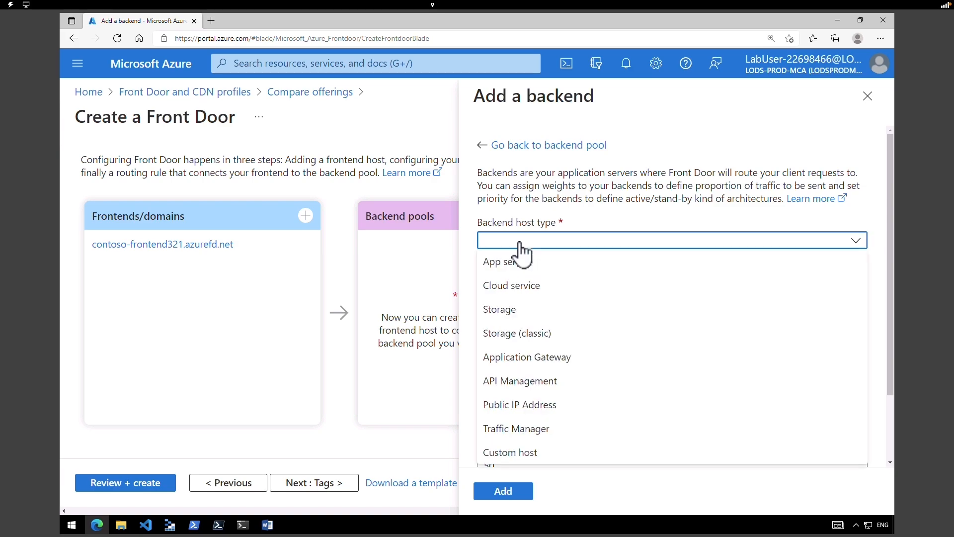
left_click(515, 269)
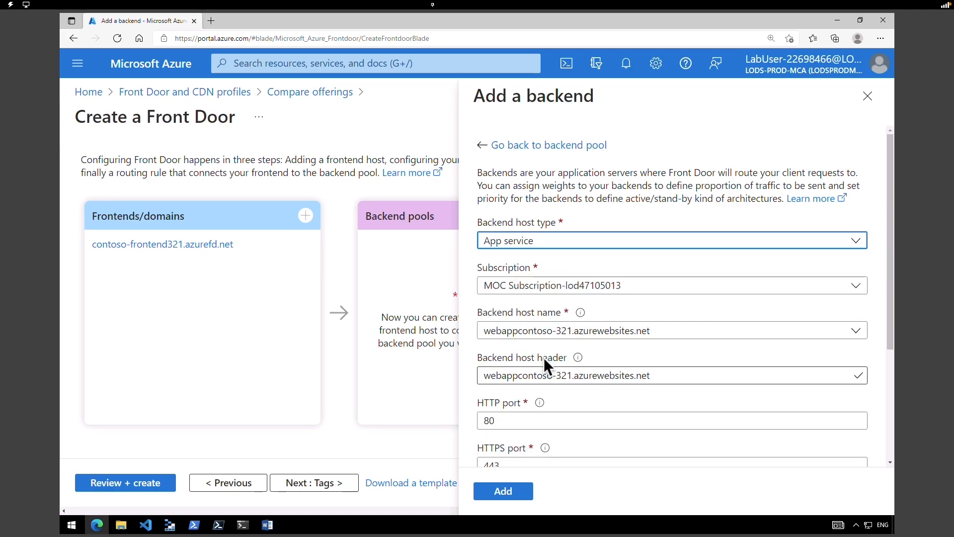
left_click(540, 312)
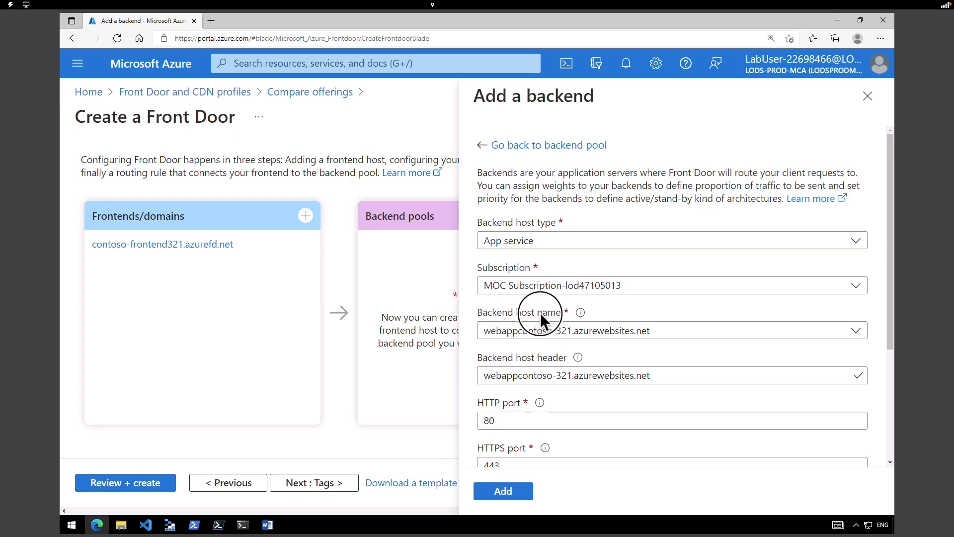
left_click(558, 336)
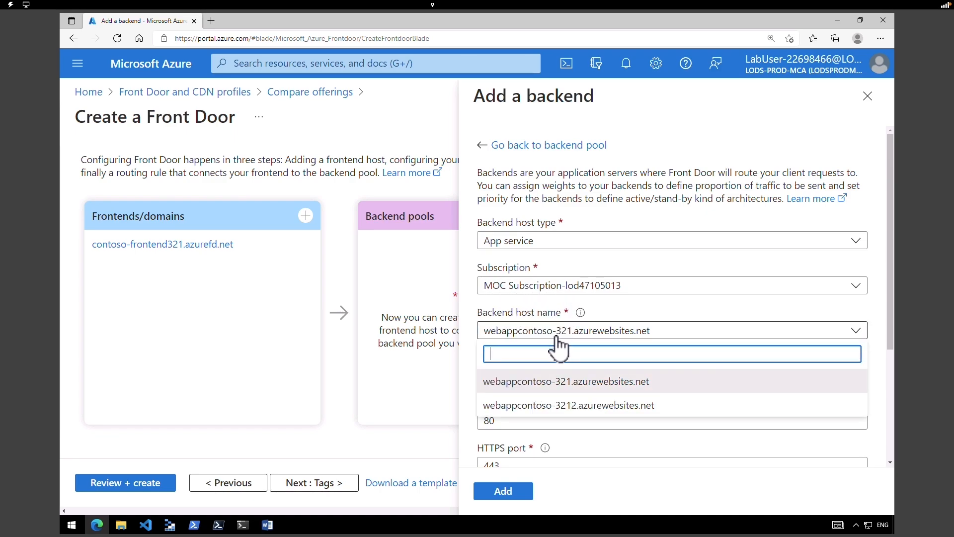
left_click(566, 381)
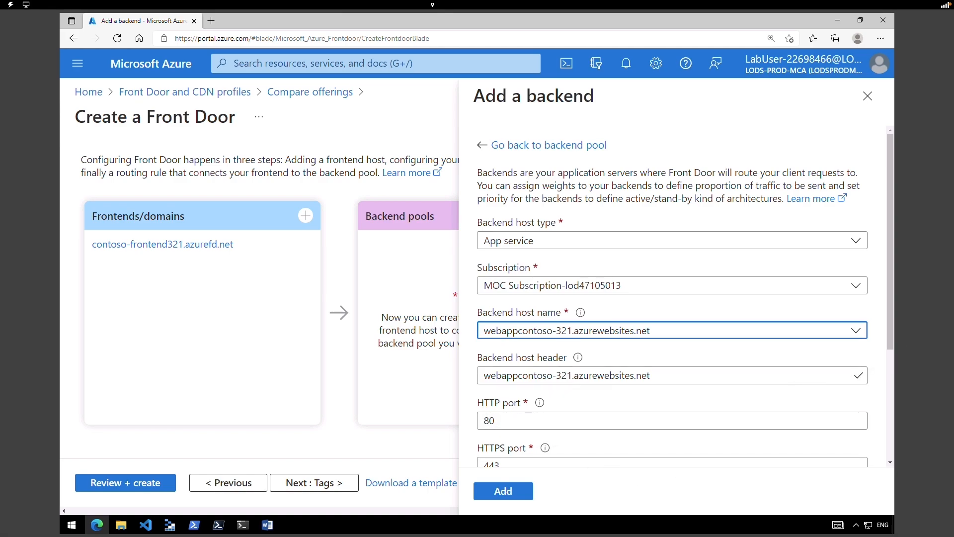
scroll(889, 388, "down", 3)
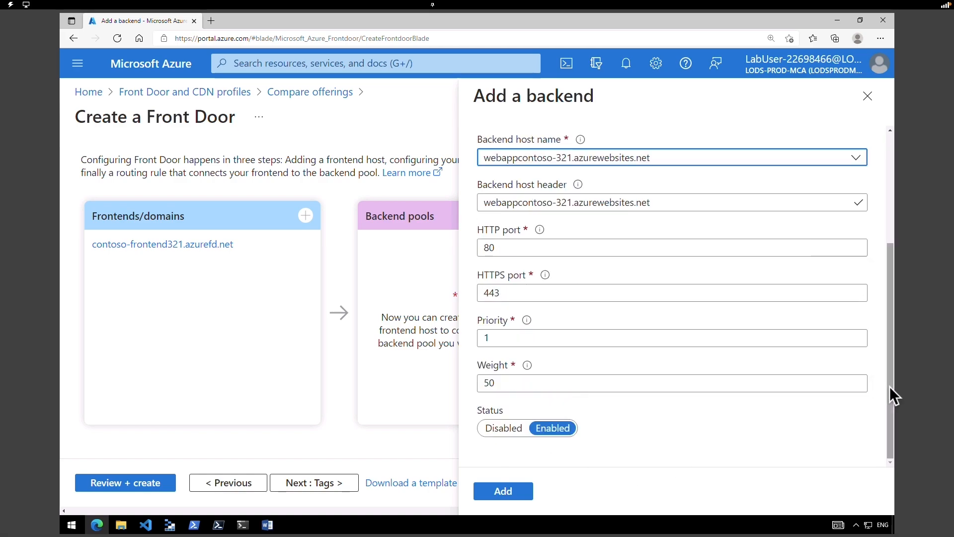
left_click(518, 494)
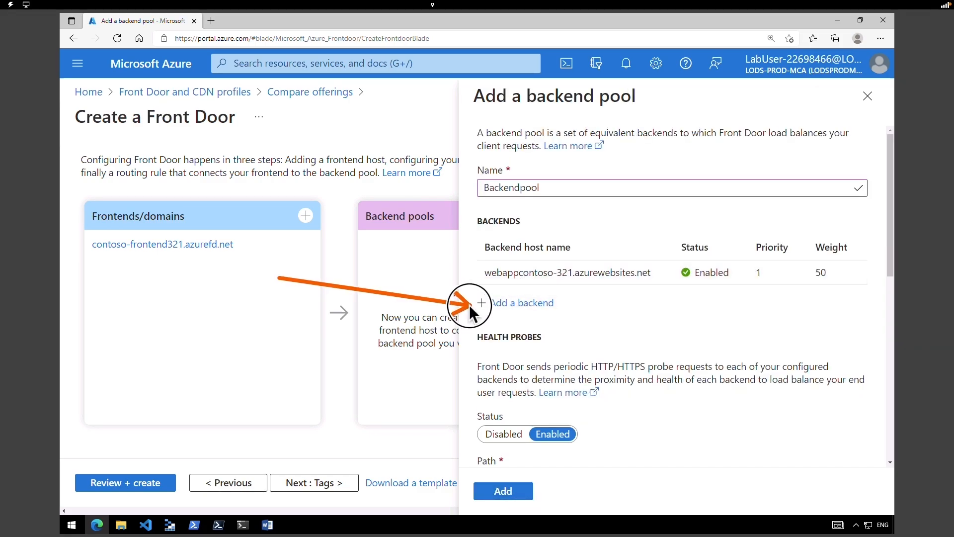
- Add webappcontoso-3212 as a second App service backend and save the pool
left_click(508, 305)
left_click(511, 144)
left_click(510, 162)
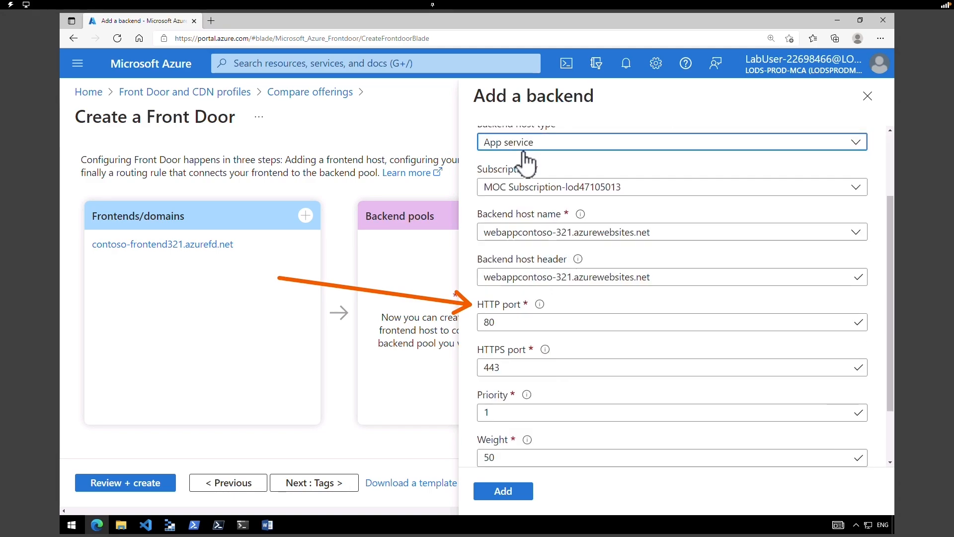
left_click(566, 235)
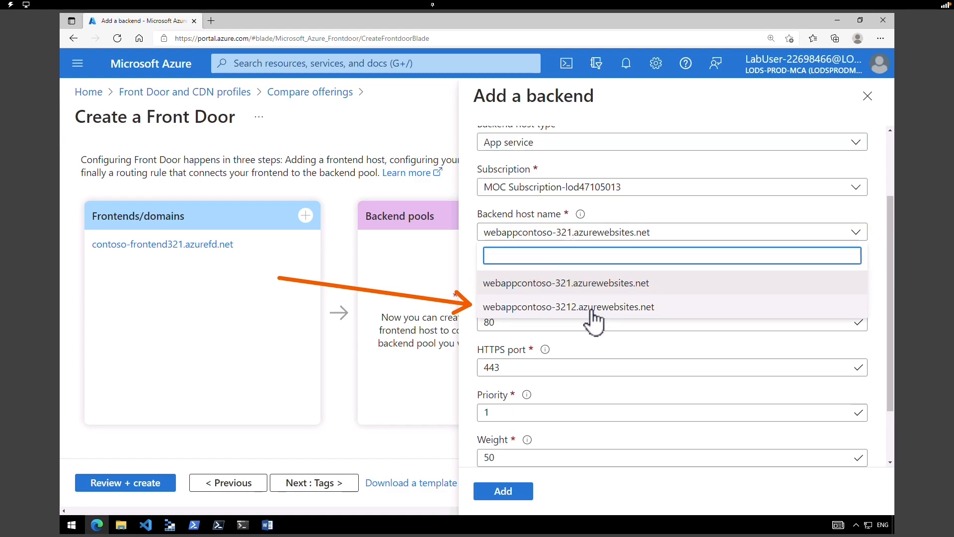
left_click(592, 308)
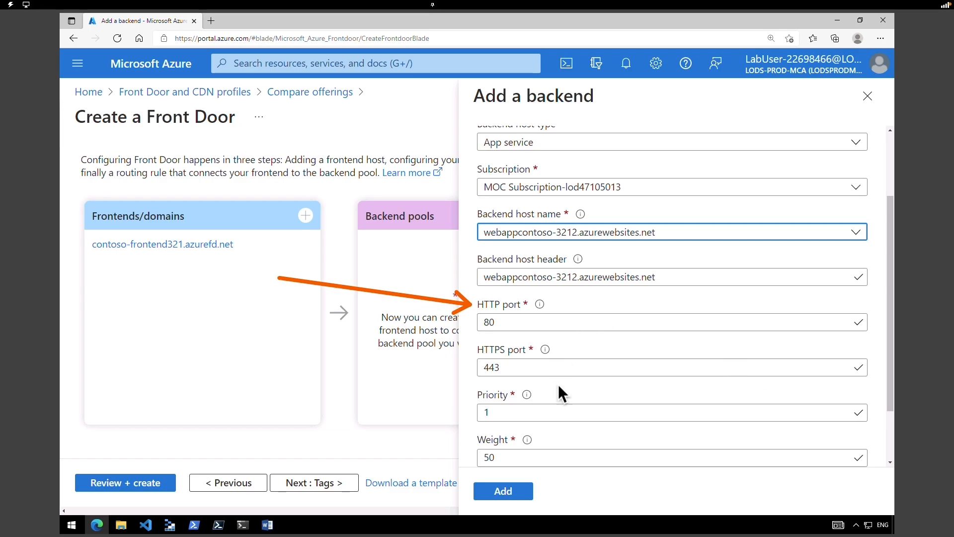
left_click(511, 490)
left_click(515, 497)
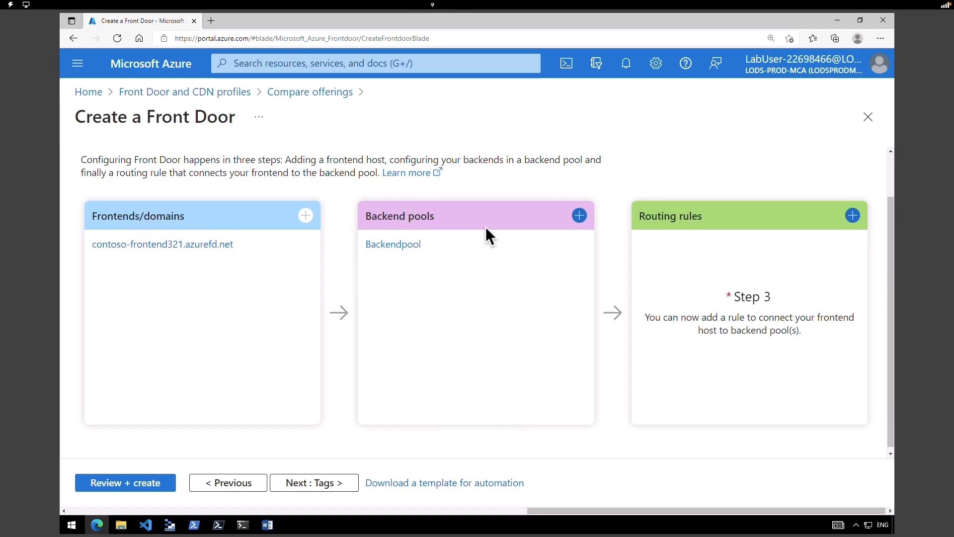
- Add routing rule LocationRule forwarding requests to Backendpool
left_click(851, 219)
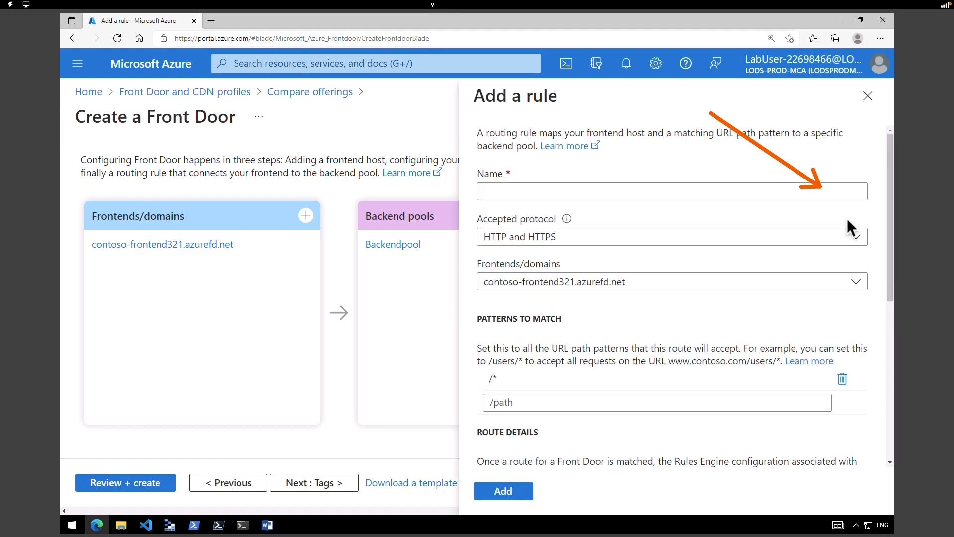
left_click(527, 192)
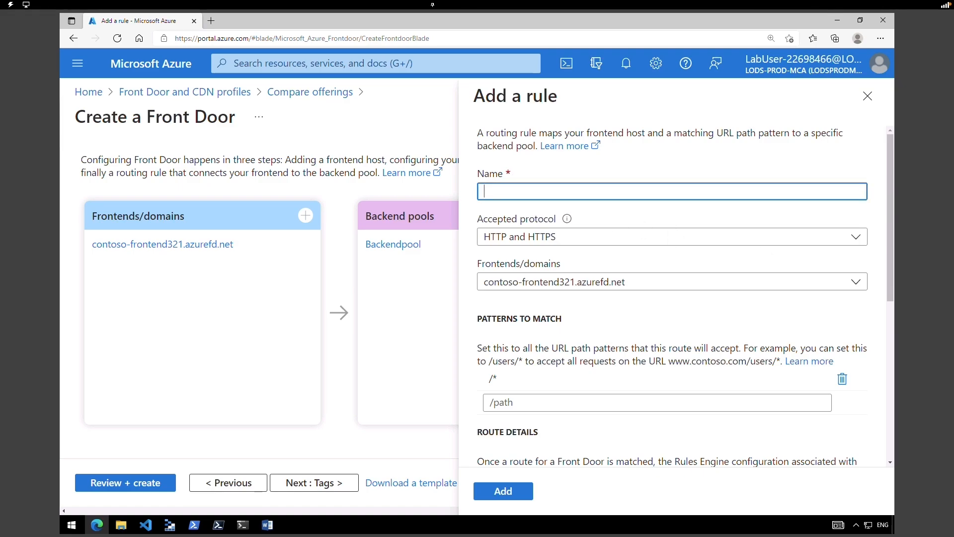
type("LocationRule")
scroll(533, 266, "down", 6)
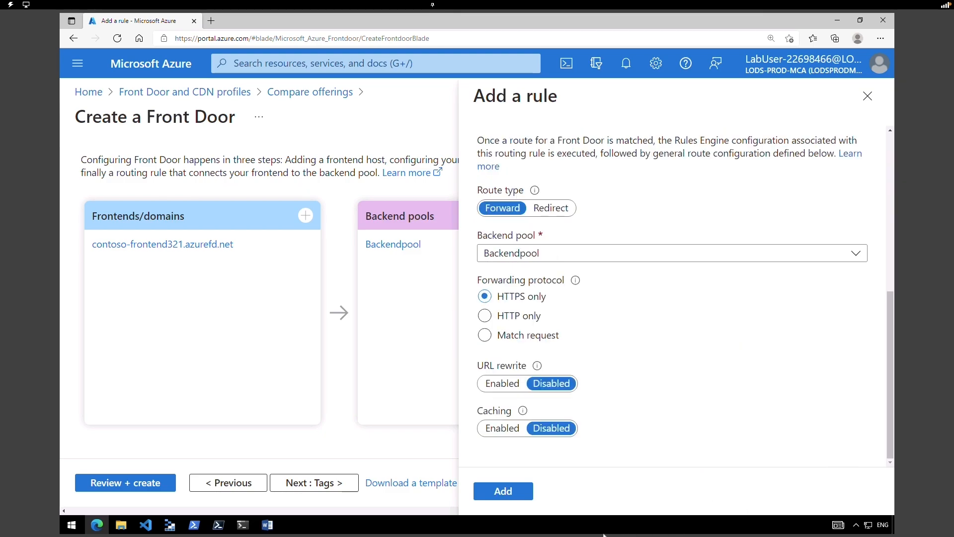
left_click(499, 493)
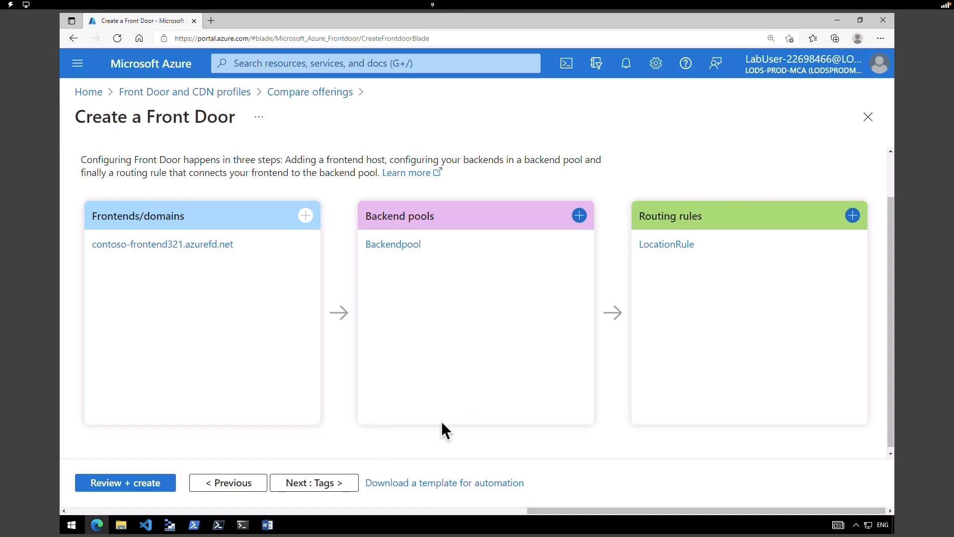
- Review and create the Front Door, then open the deployed resource
left_click(127, 485)
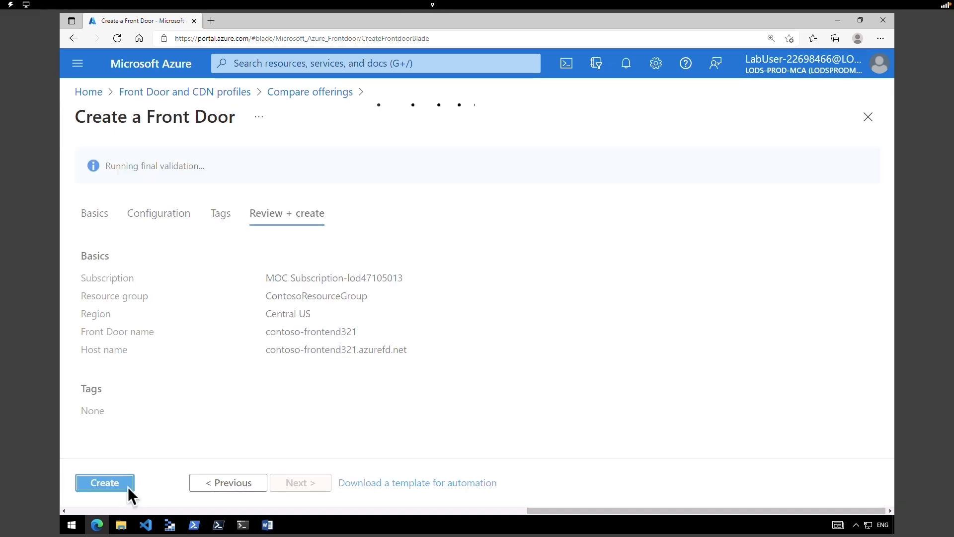
left_click(125, 485)
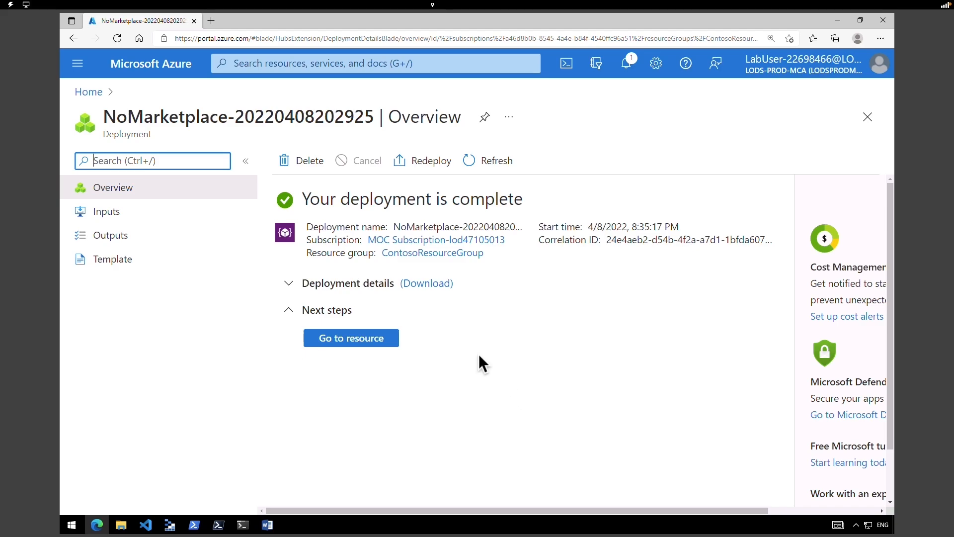
left_click(334, 339)
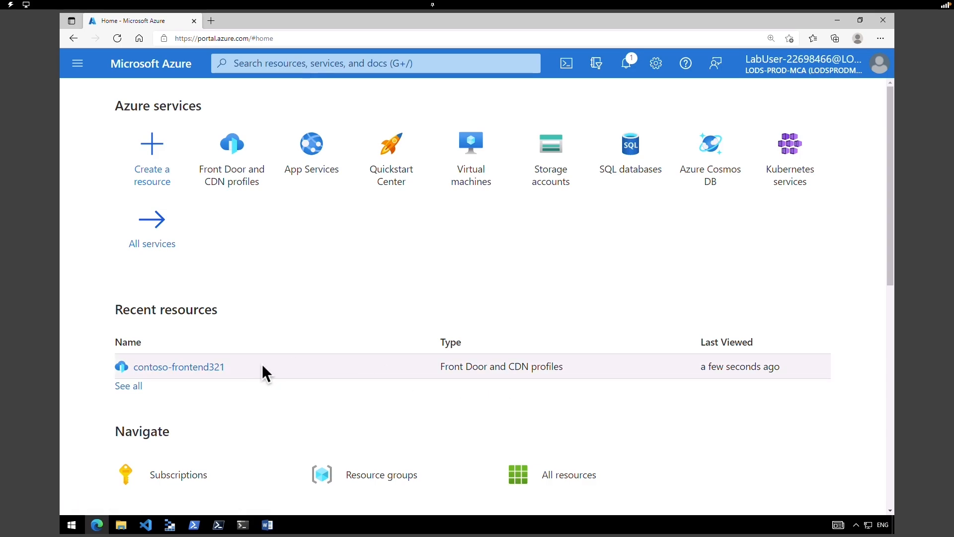
- Copy the contoso-frontend321 frontend host URL and load it in a new browser tab
left_click(167, 368)
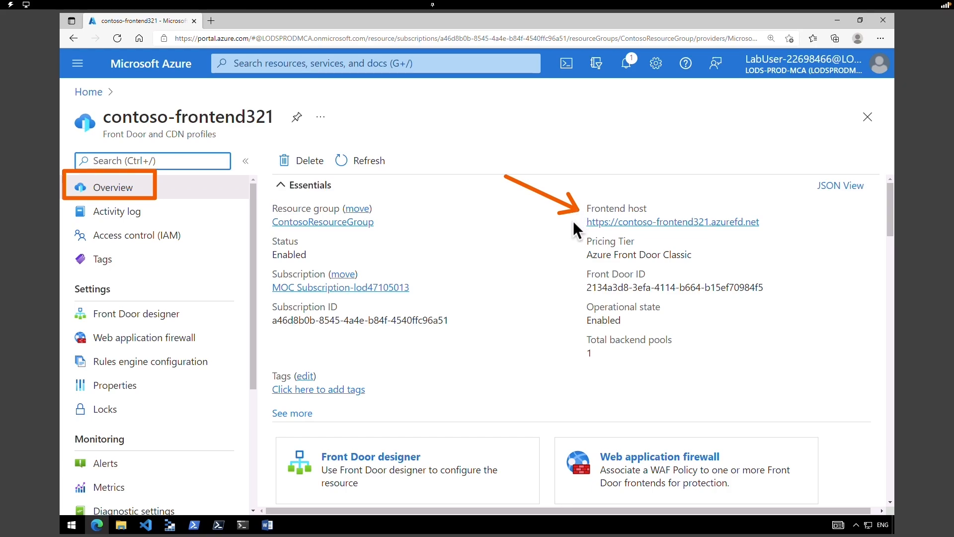
left_click(769, 223)
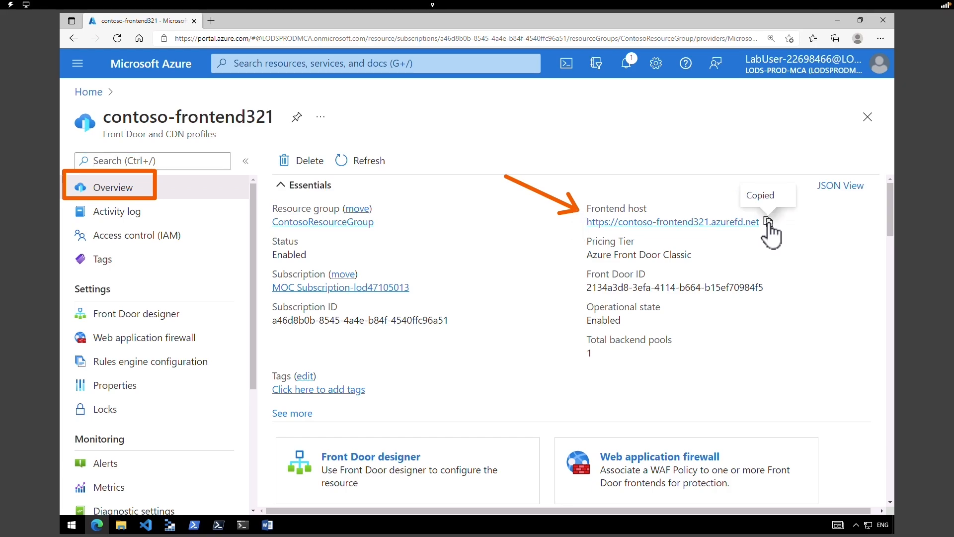
left_click(214, 24)
right_click(238, 38)
left_click(300, 152)
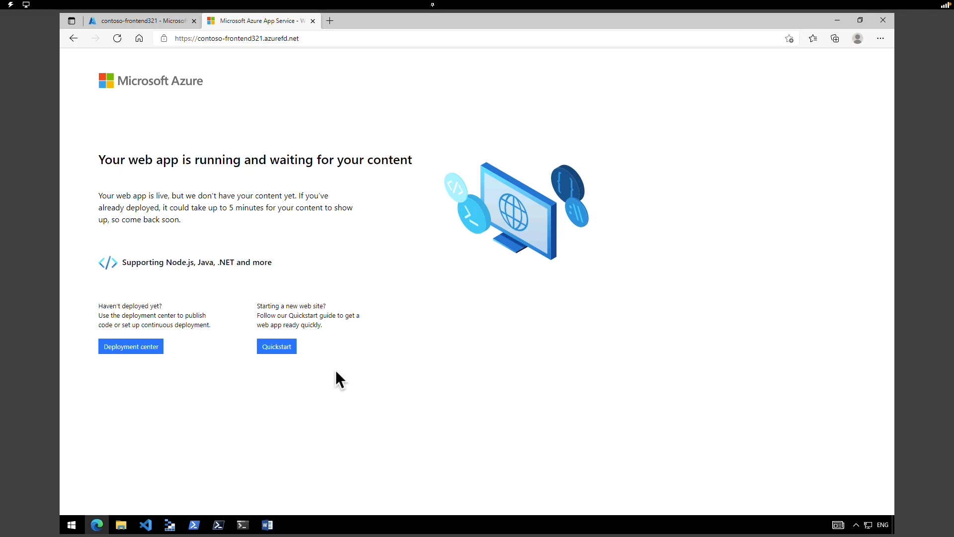
- Check the running web app page, then return to the Azure Home page
key("ctrl+Tab")
left_click_drag(252, 425, 239, 238)
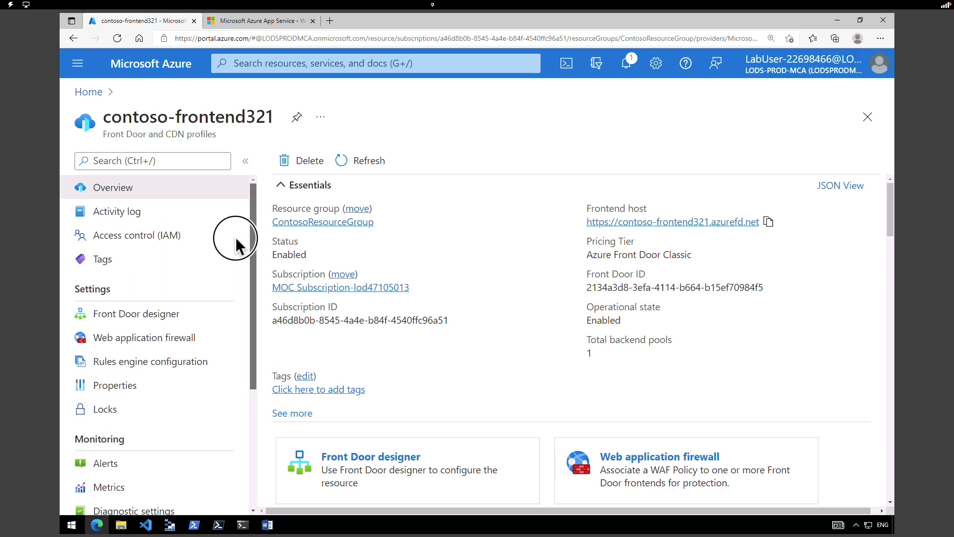
key("ctrl+Tab")
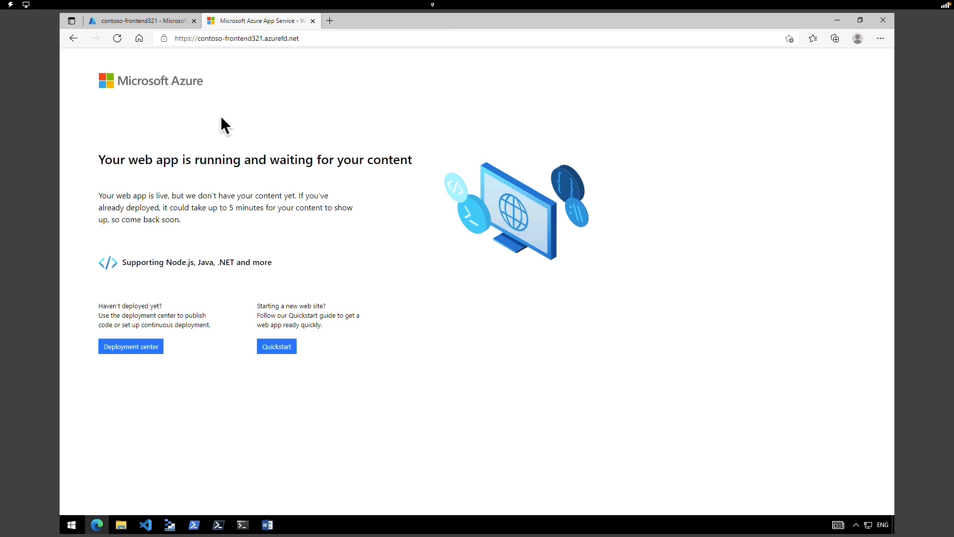
left_click(159, 21)
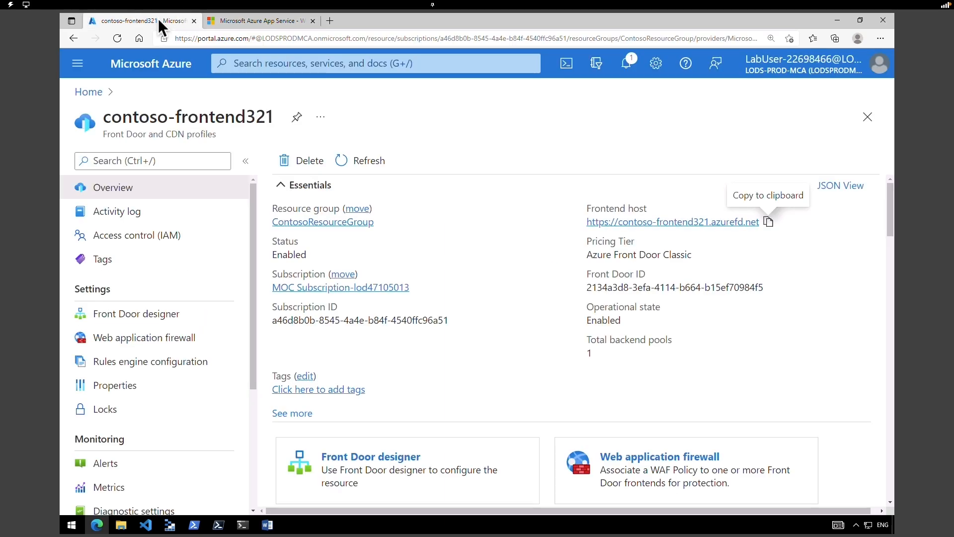
left_click(170, 77)
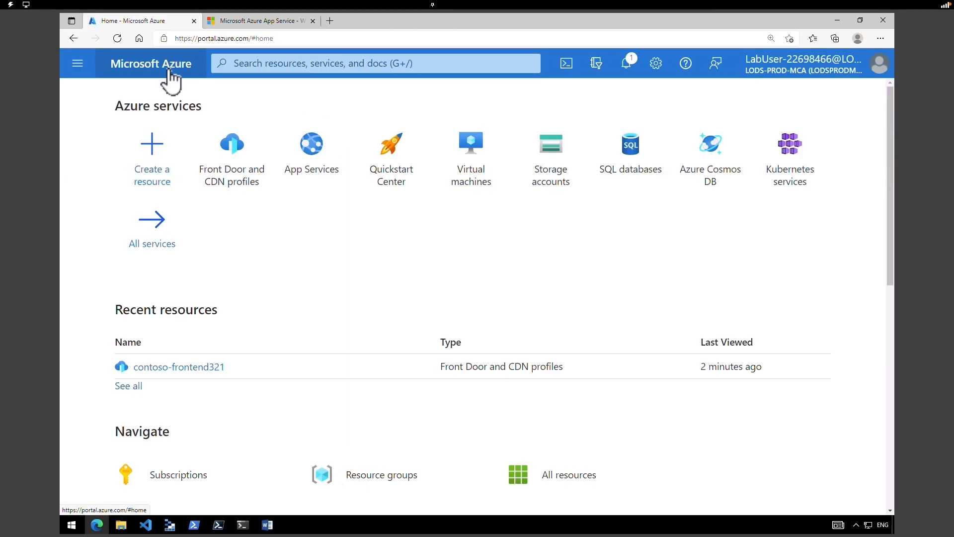
- Stop the web app webappcontoso-321 from the App Services list
left_click(315, 152)
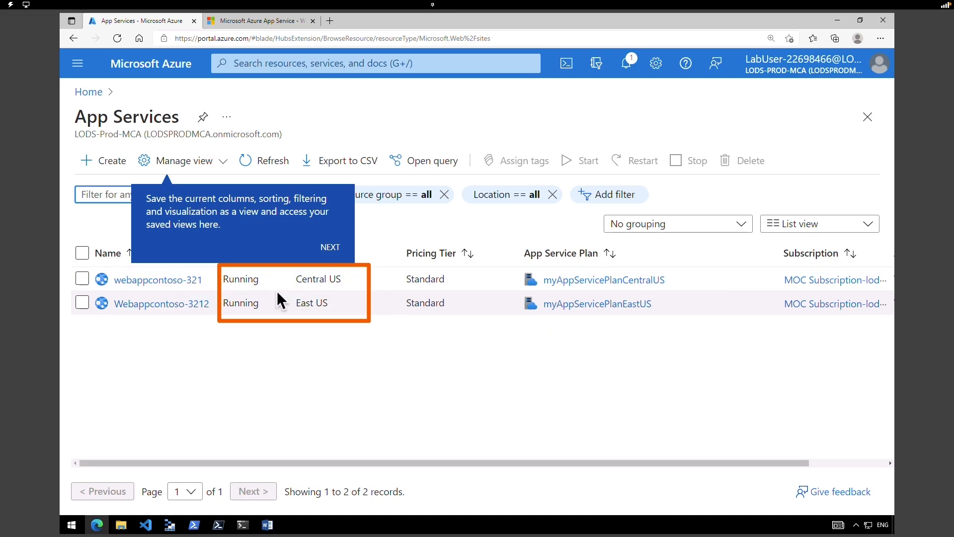
left_click(78, 279)
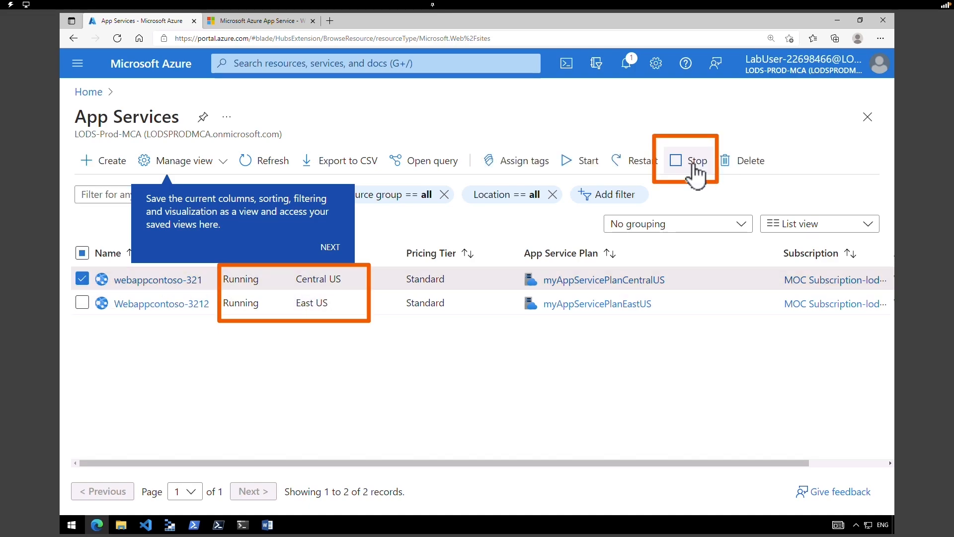
left_click(689, 160)
left_click(117, 226)
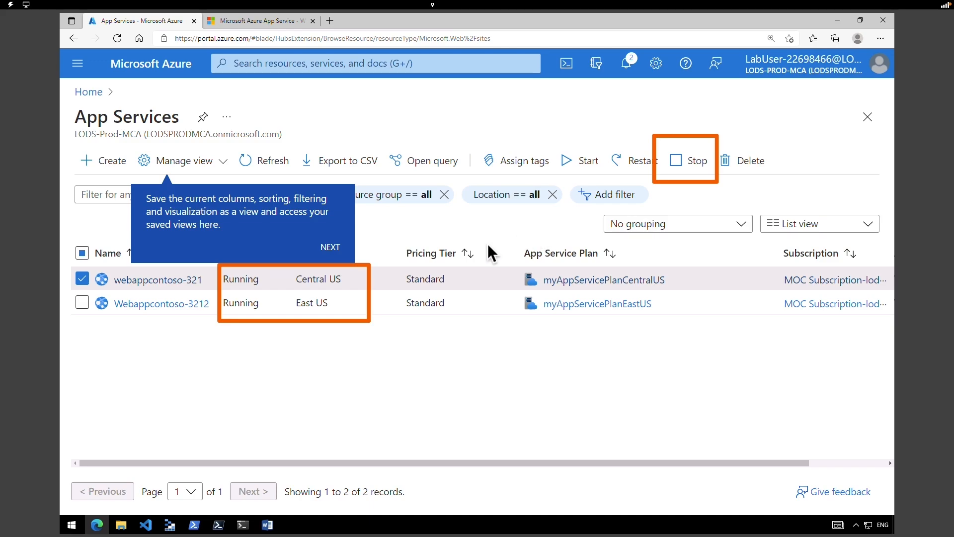
- Refresh until webappcontoso-321 shows Stopped, then select the frontend page address in the other tab
left_click(260, 160)
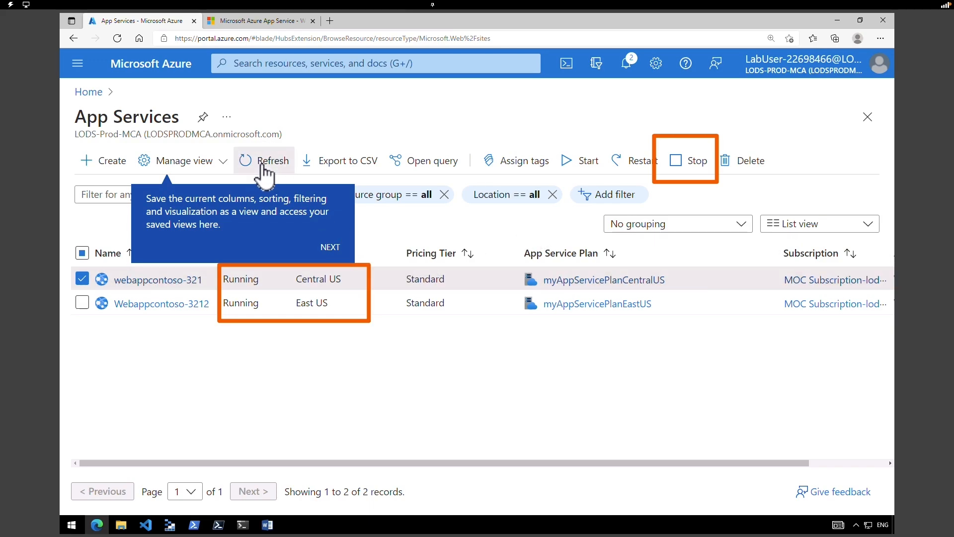
left_click(261, 165)
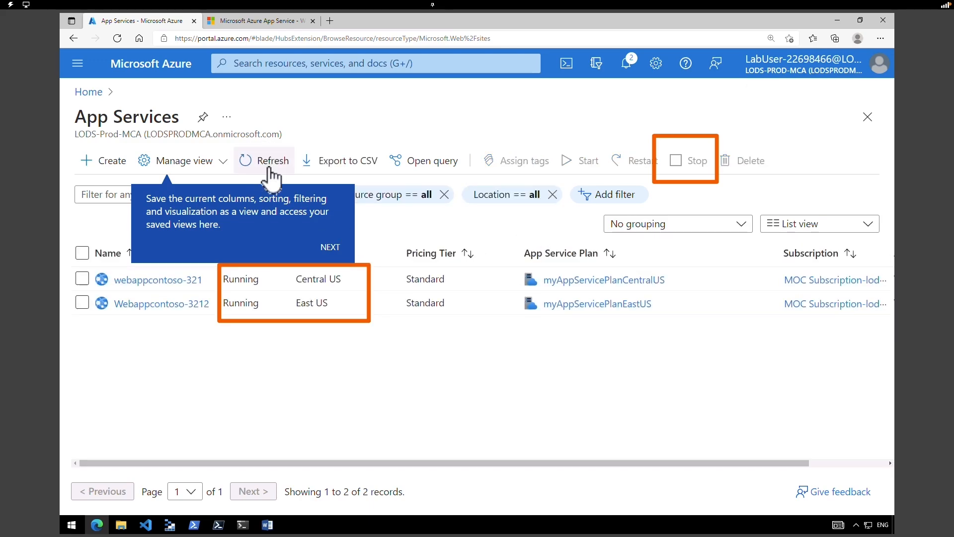
left_click(266, 167)
left_click(256, 164)
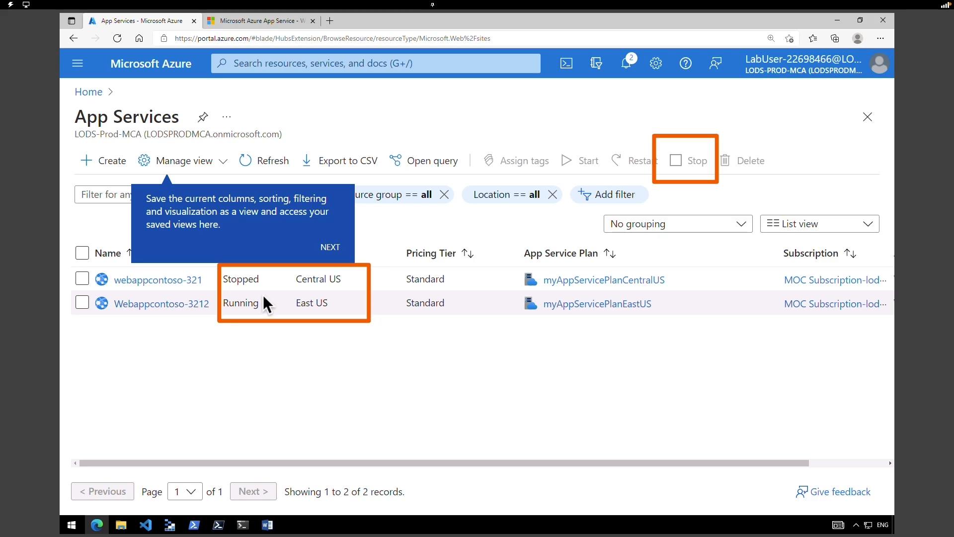
left_click(241, 19)
left_click(246, 36)
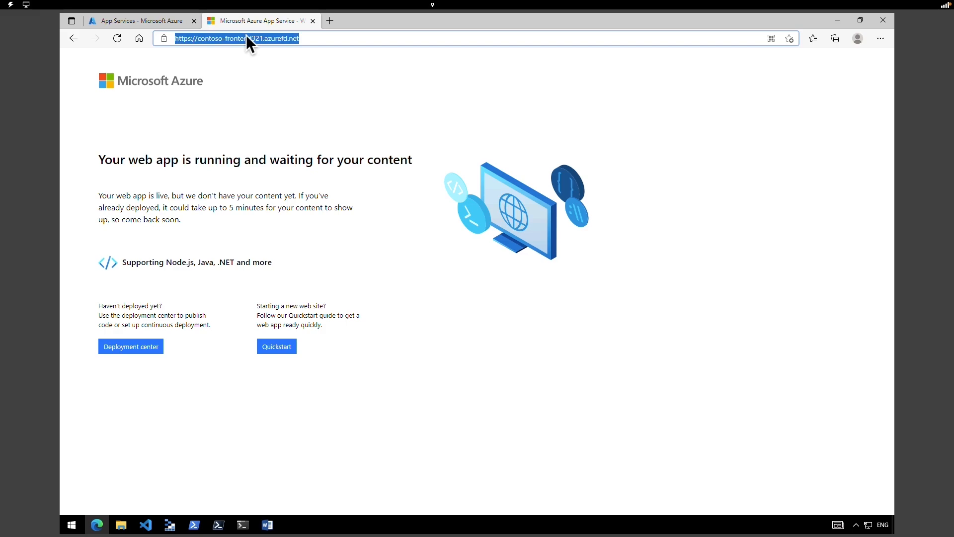
- Reload the Front Door frontend page until the running page reappears despite webappcontoso-321 being stopped
key("Return")
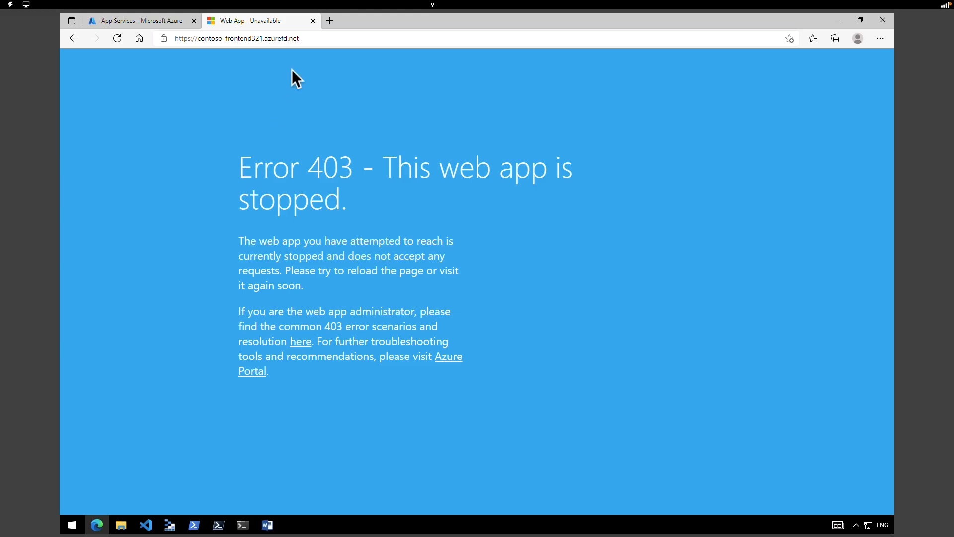
left_click(303, 39)
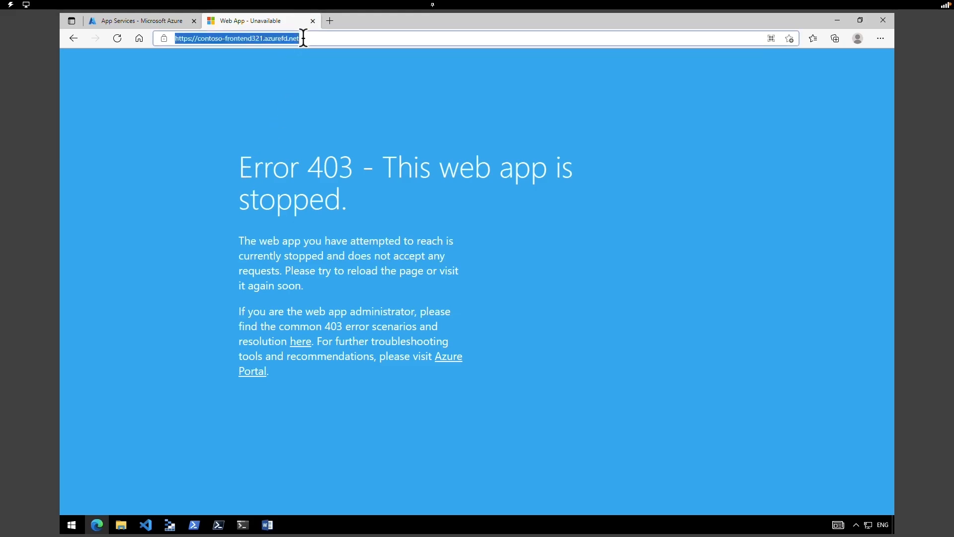
key("Return")
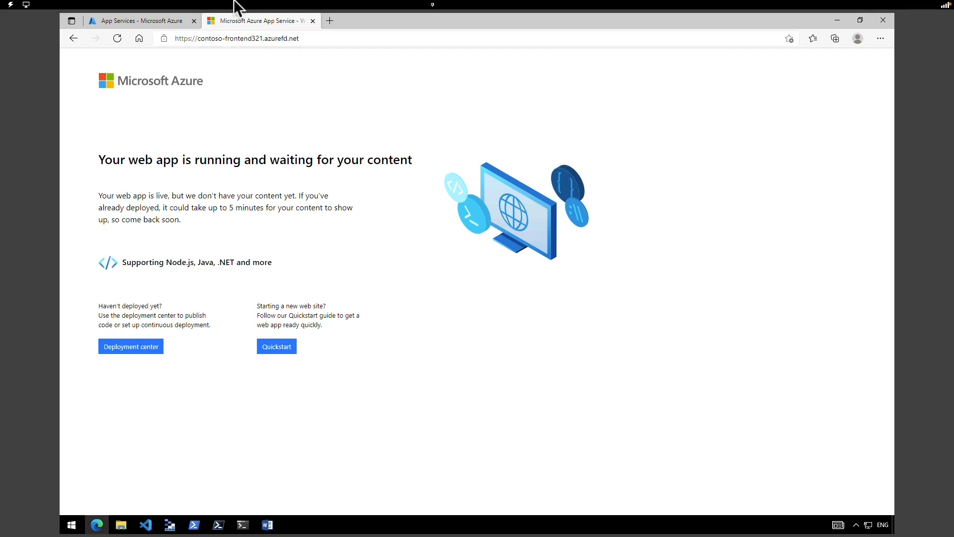
left_click(163, 23)
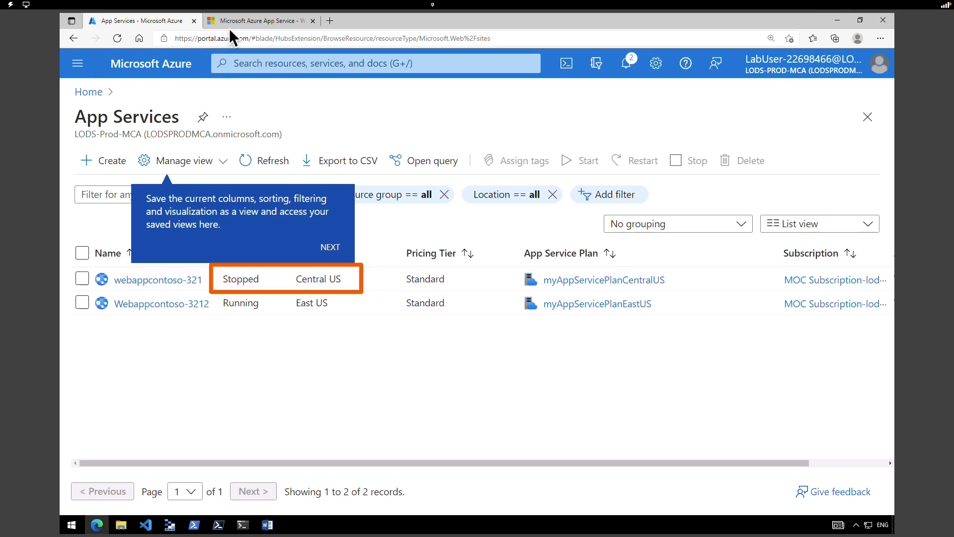
left_click(258, 20)
left_click(257, 32)
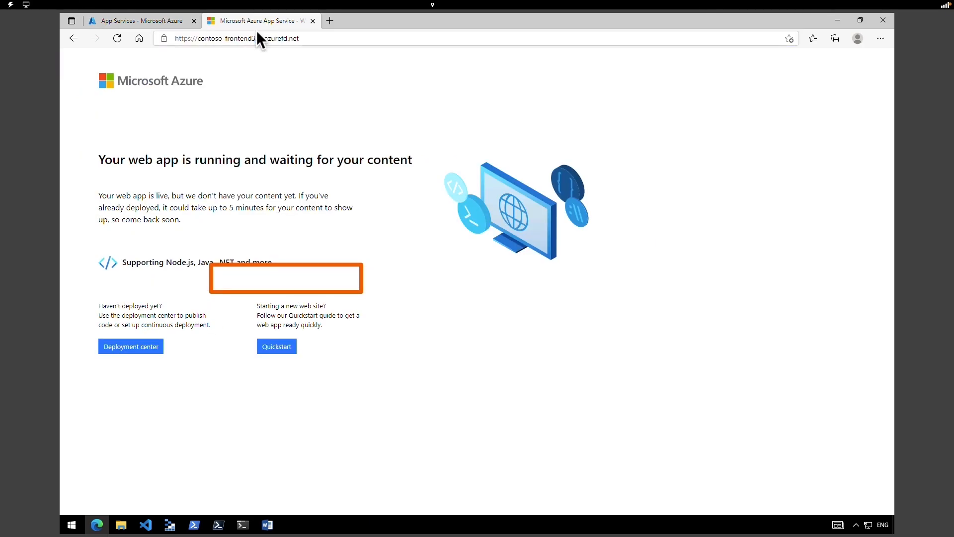
left_click(152, 20)
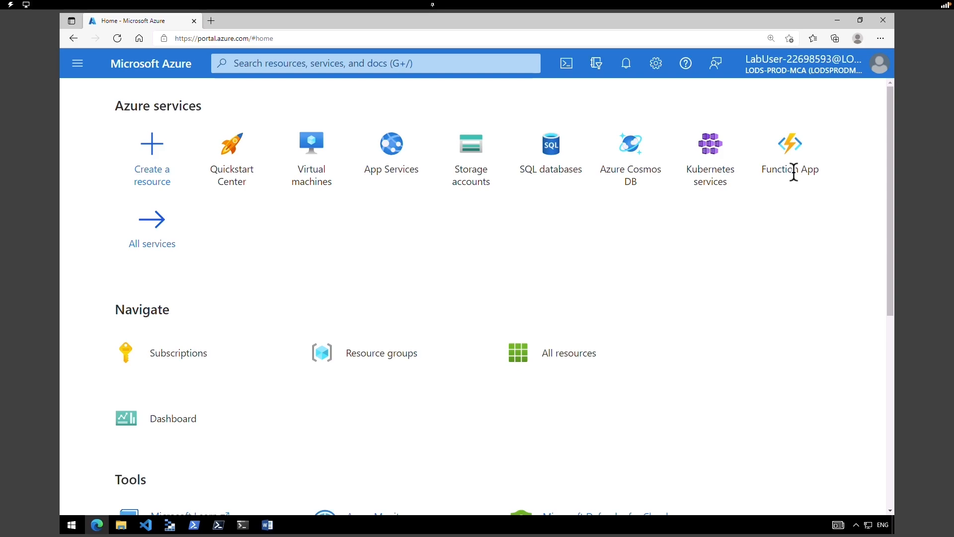
- Create resource group MyResourceGroup in East US and return to the portal Home page
left_click(383, 356)
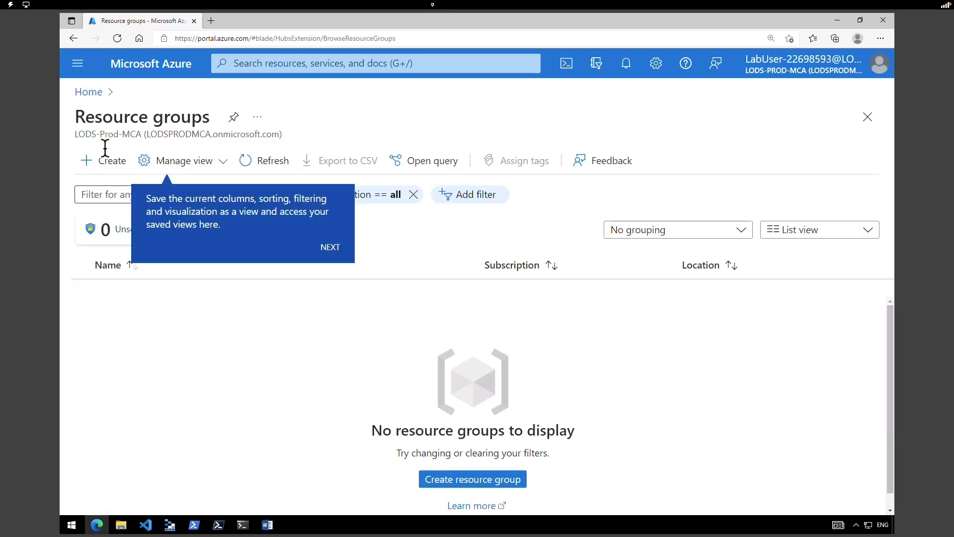
left_click(114, 169)
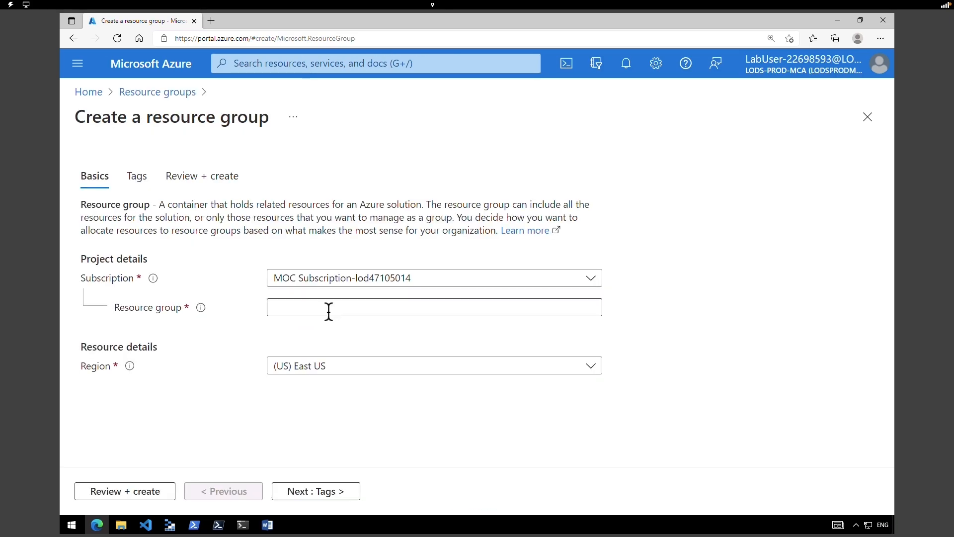
left_click(328, 308)
type("MyResourceGroup")
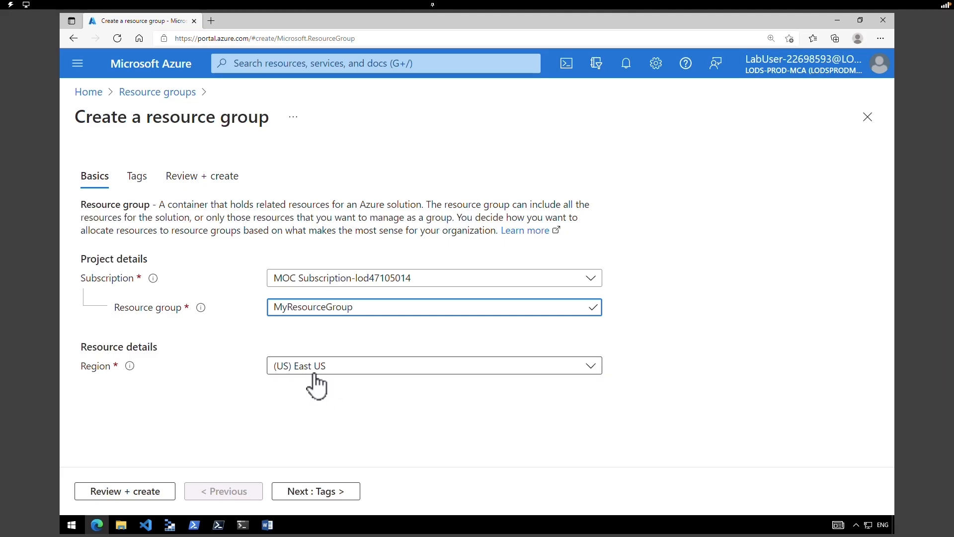
left_click(130, 492)
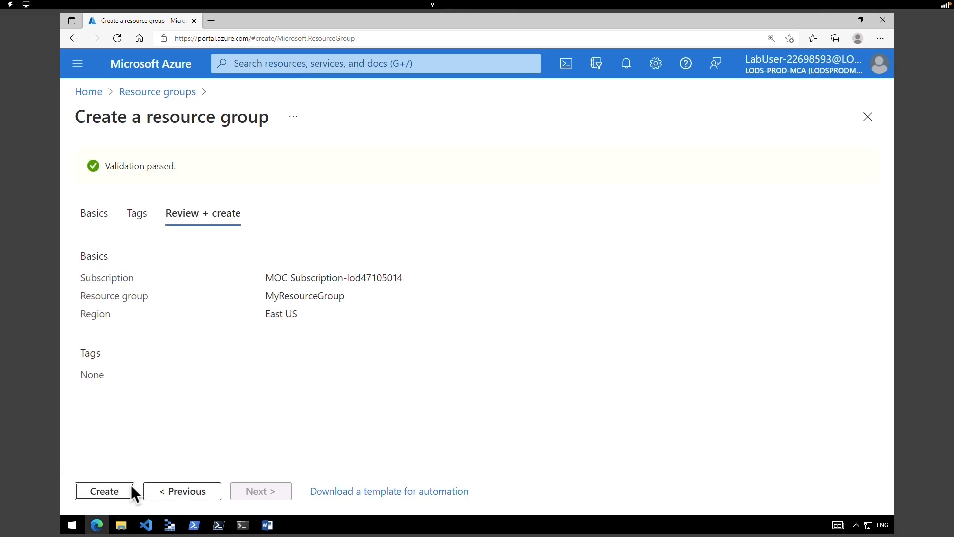
left_click(121, 492)
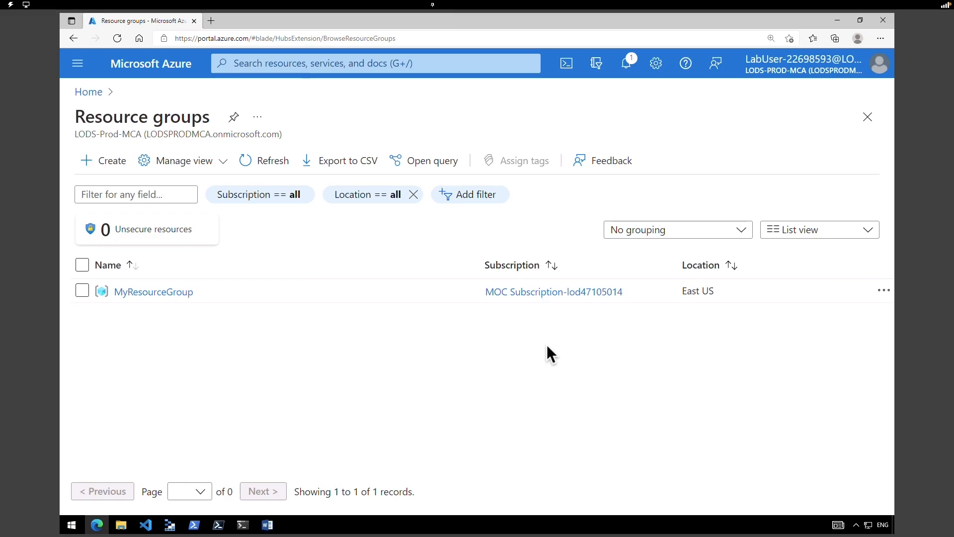
left_click(180, 75)
left_click(272, 64)
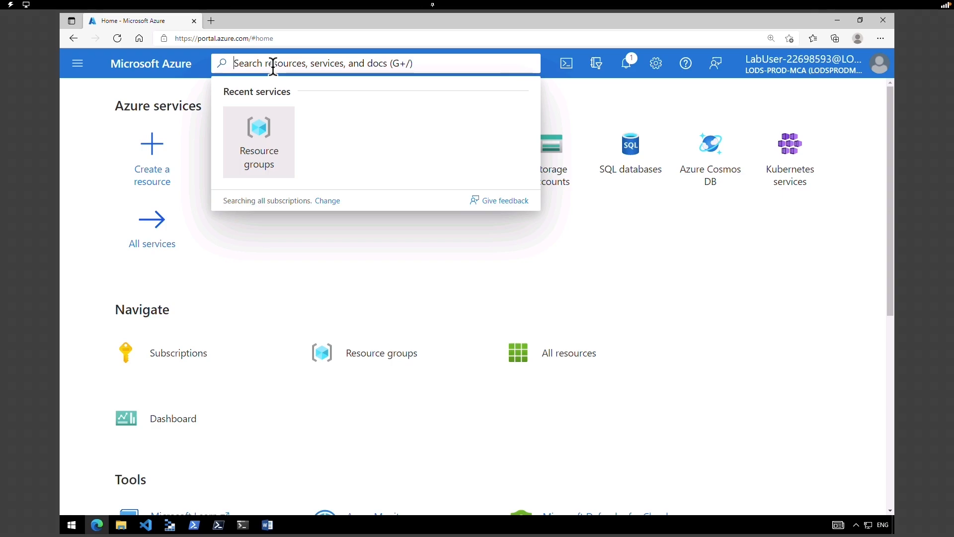
- Fill in a new DDoS protection plan named MyDdoSProtectionPlan in MyResourceGroup
type("ddos protection plan")
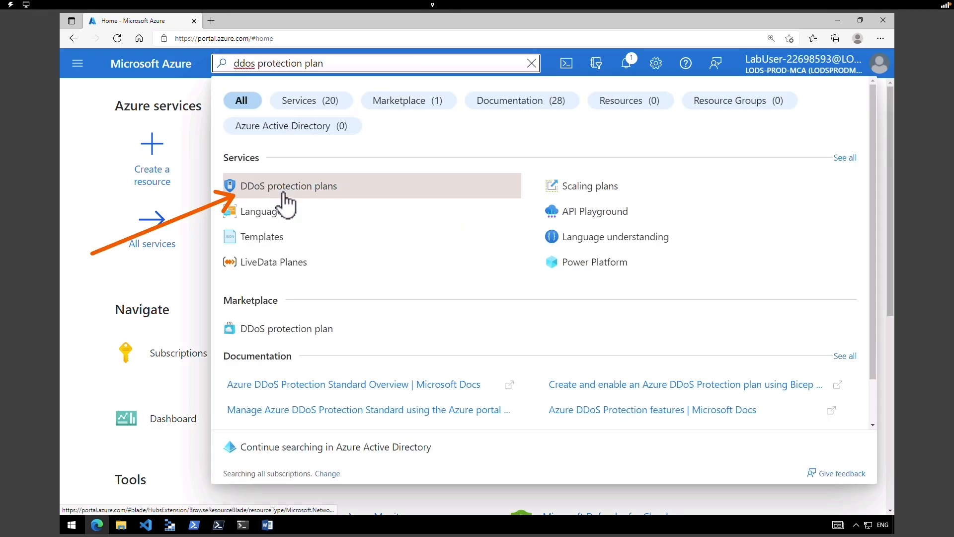
left_click(283, 195)
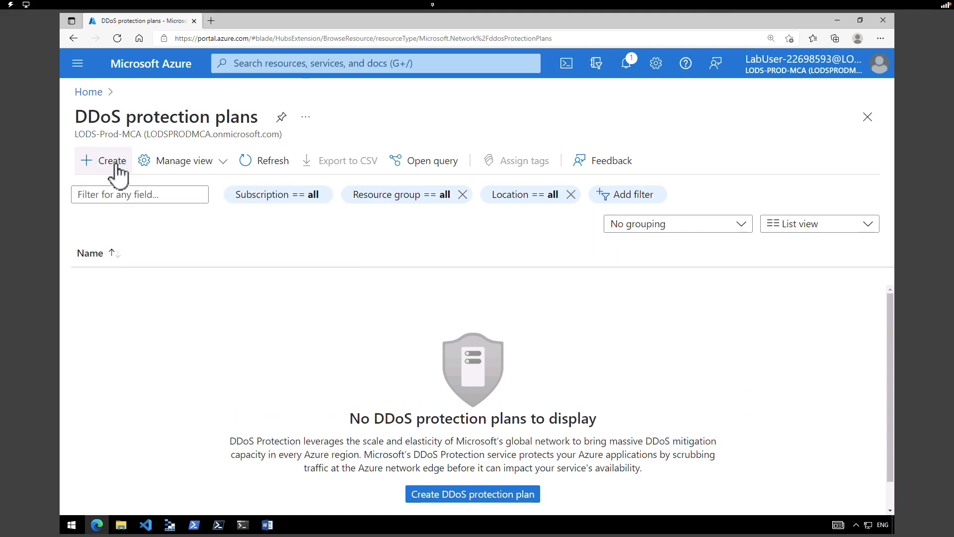
left_click(115, 161)
left_click(410, 282)
left_click(410, 282)
left_click(383, 312)
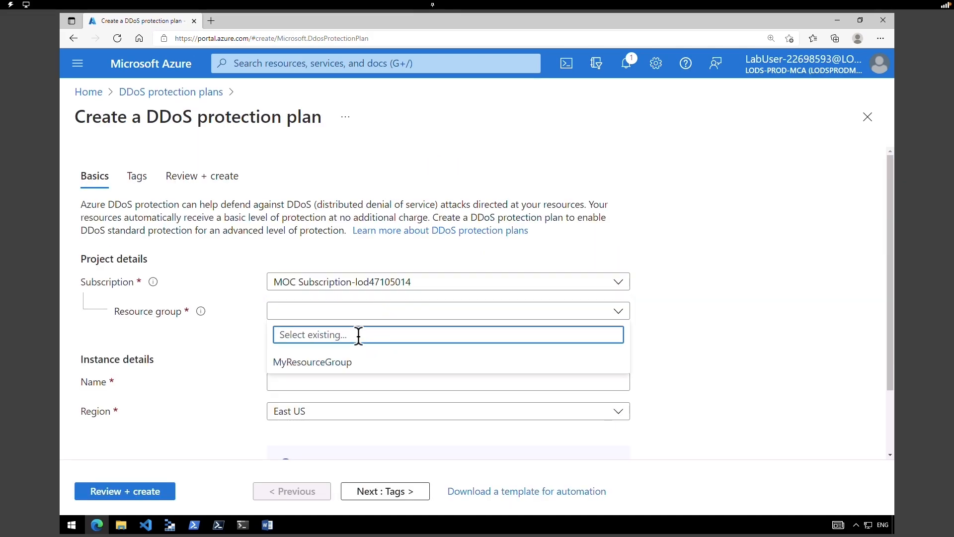
left_click(318, 365)
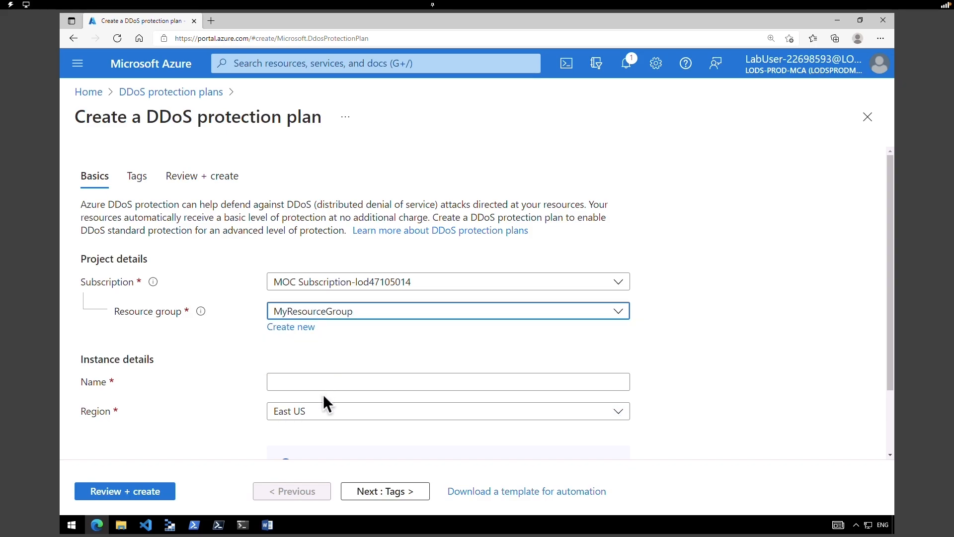
left_click(323, 383)
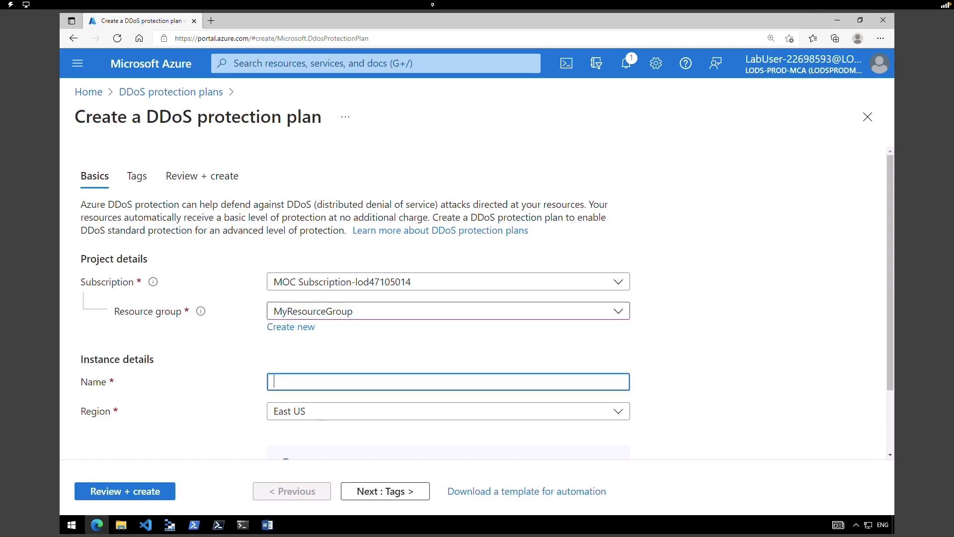
type("MyDdoSProtectionPlan")
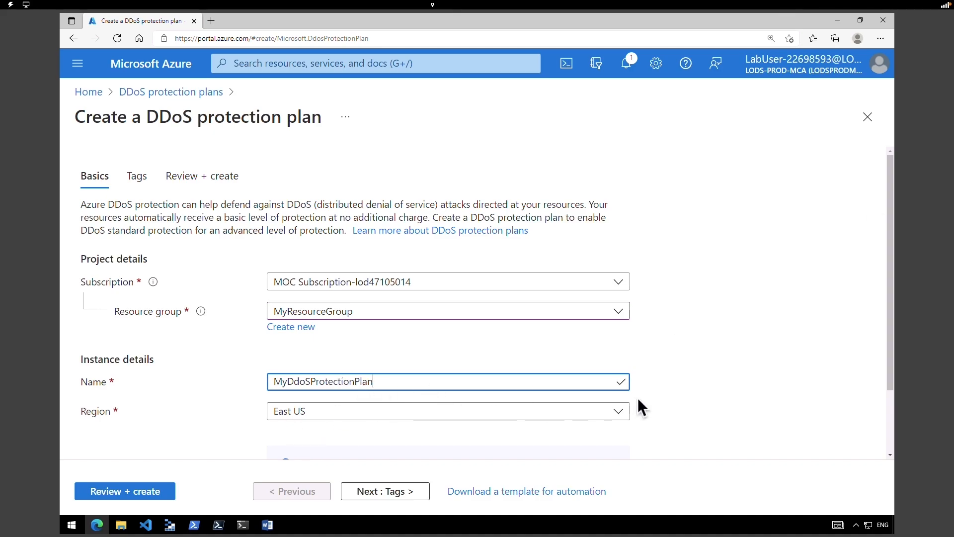
left_click(887, 440)
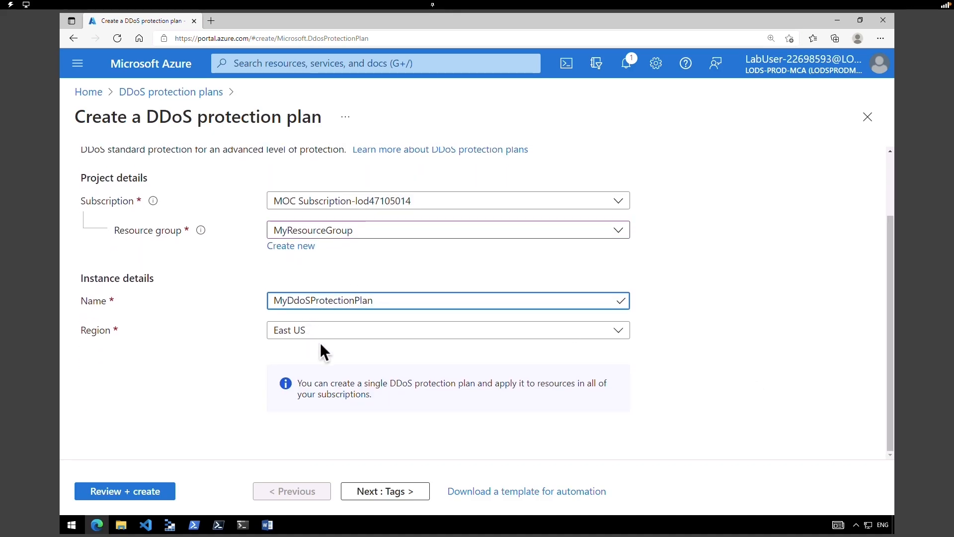
- Review and create the plan, then open it and highlight its name
left_click(145, 492)
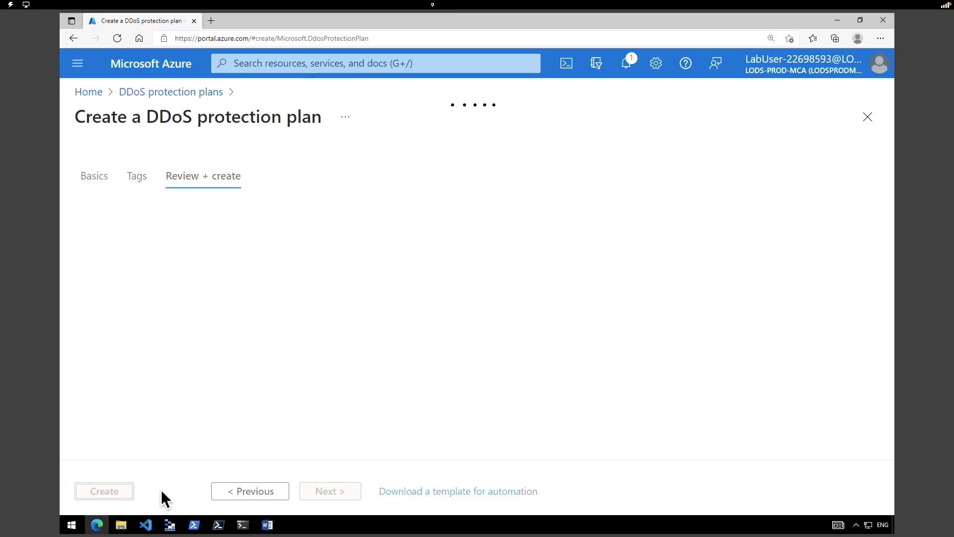
left_click(118, 494)
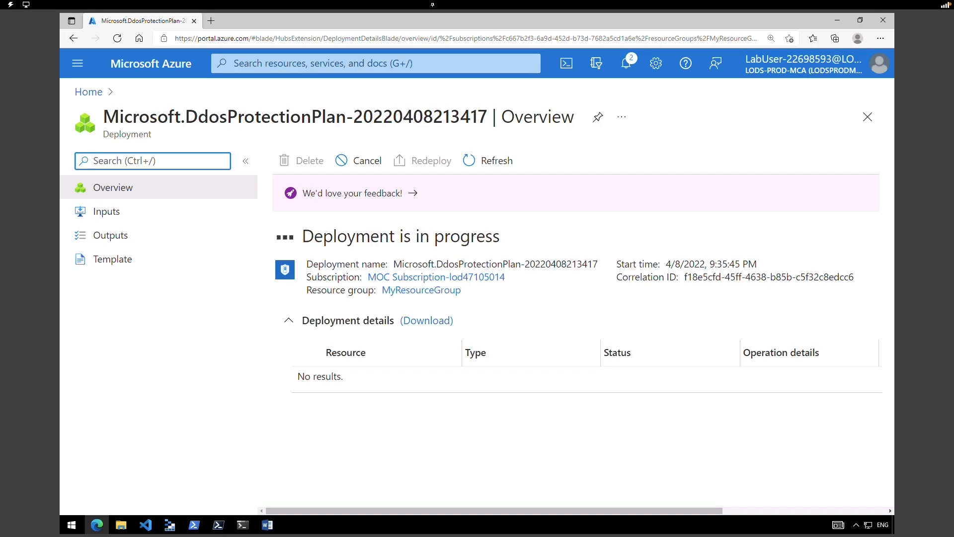
left_click(716, 170)
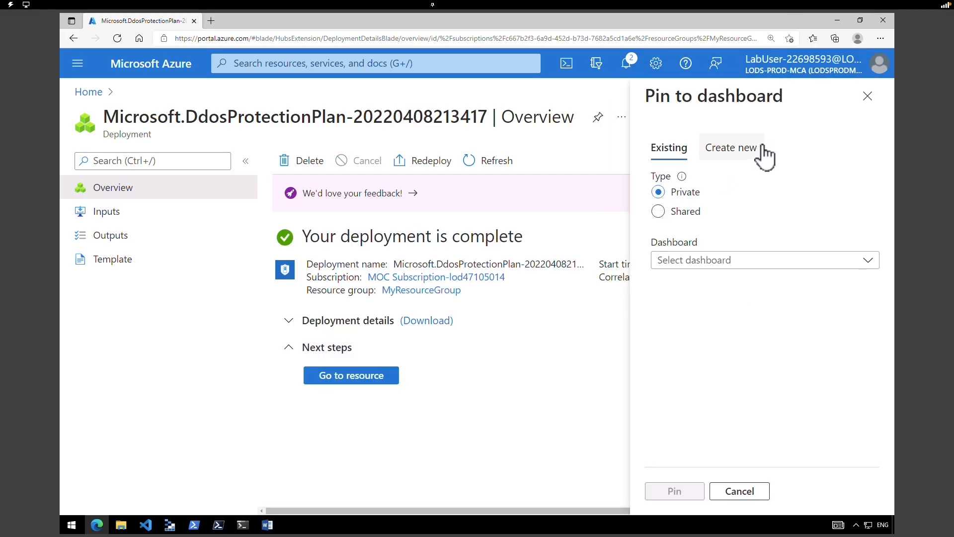
left_click(868, 96)
left_click(361, 376)
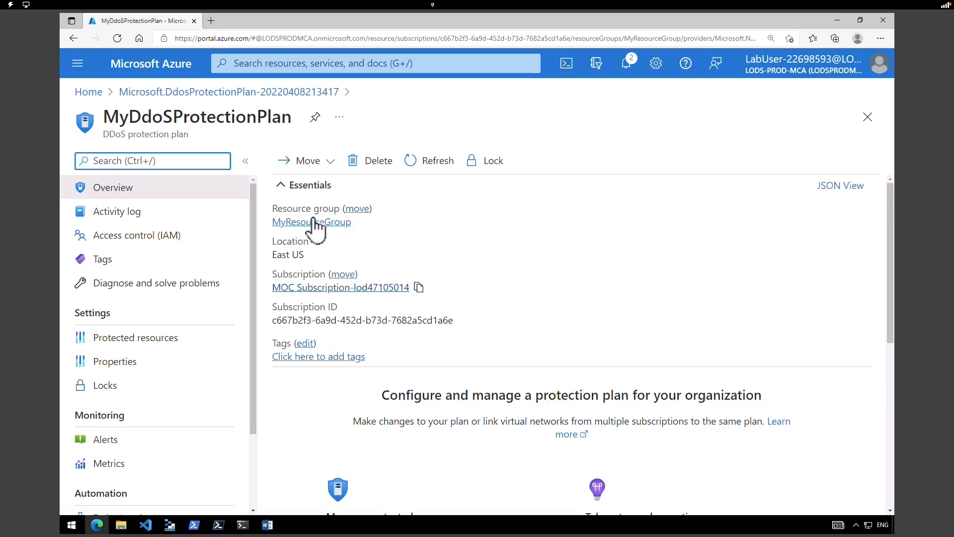
left_click(144, 119)
left_click_drag(145, 120, 269, 120)
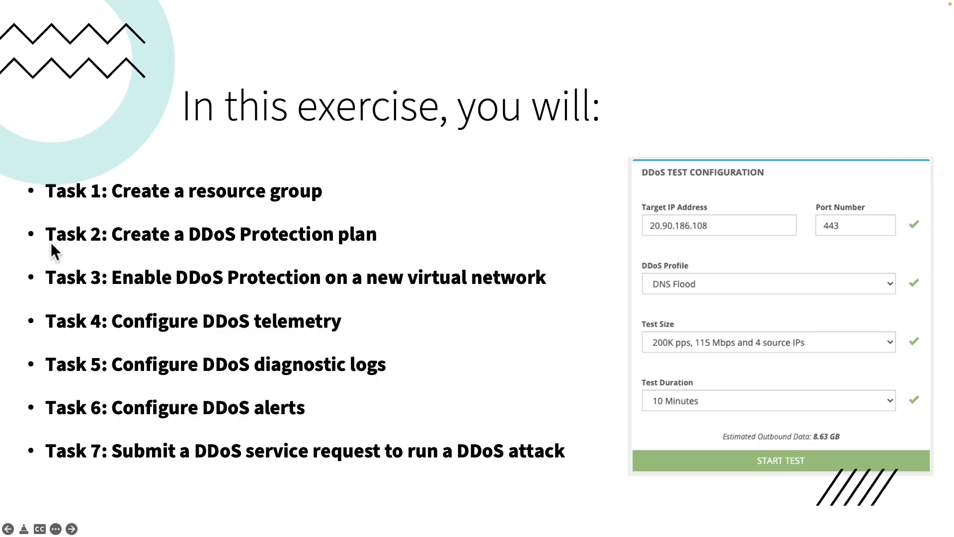
- Draw an orange box around Task 3, enabling DDoS Protection on a new virtual network
mouse_move(24, 260)
left_mouse_down()
mouse_move(50, 298)
mouse_move(577, 305)
left_mouse_up()
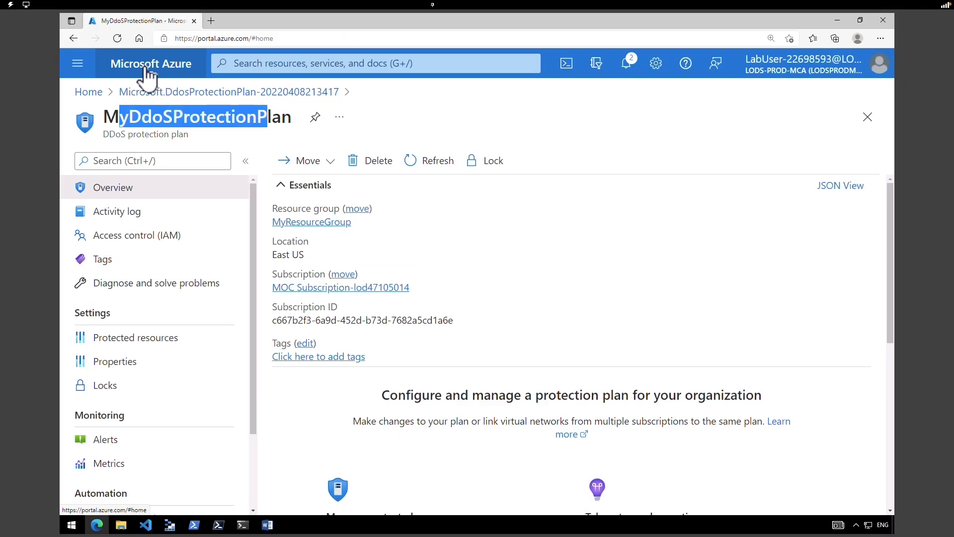
- Start a new virtual network named MyVirtualNetwork in MyResourceGroup
left_click(145, 74)
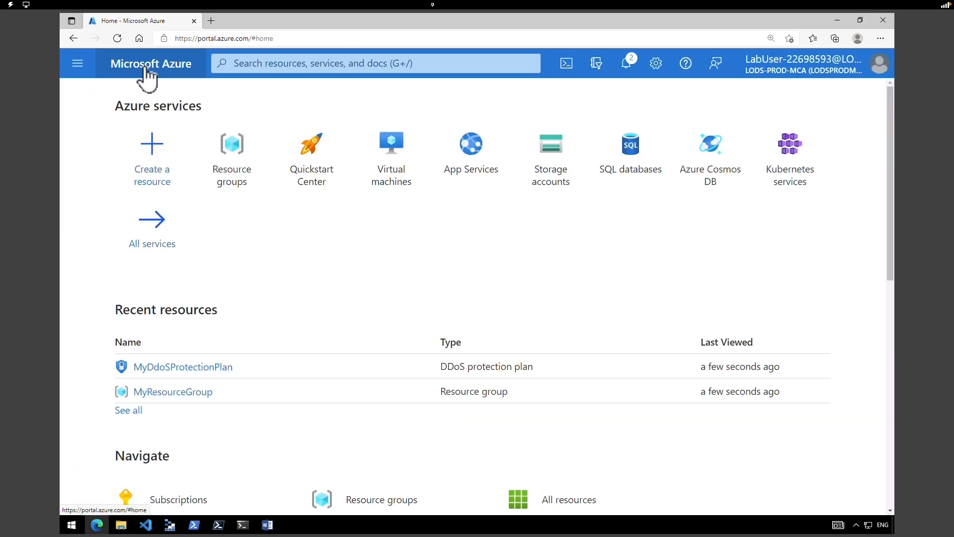
left_click(144, 143)
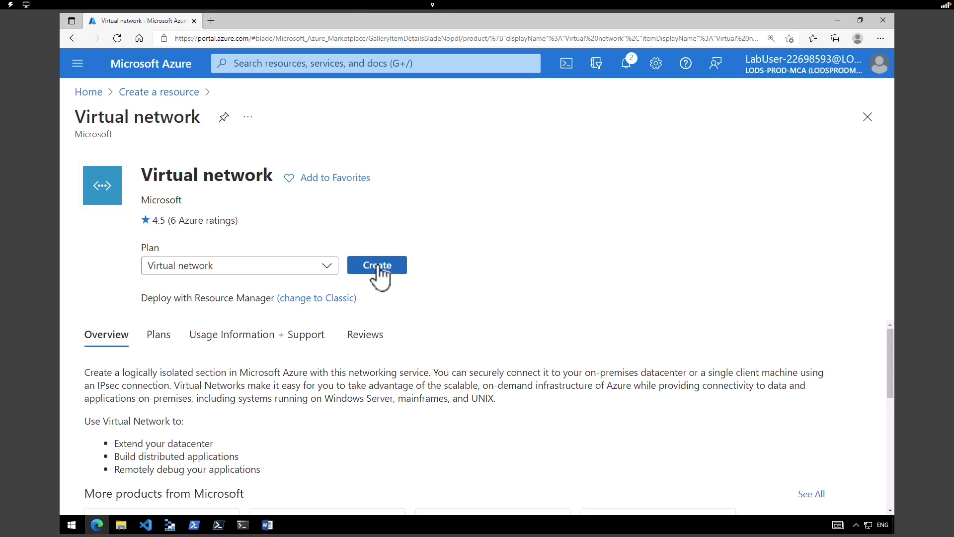
left_click(379, 267)
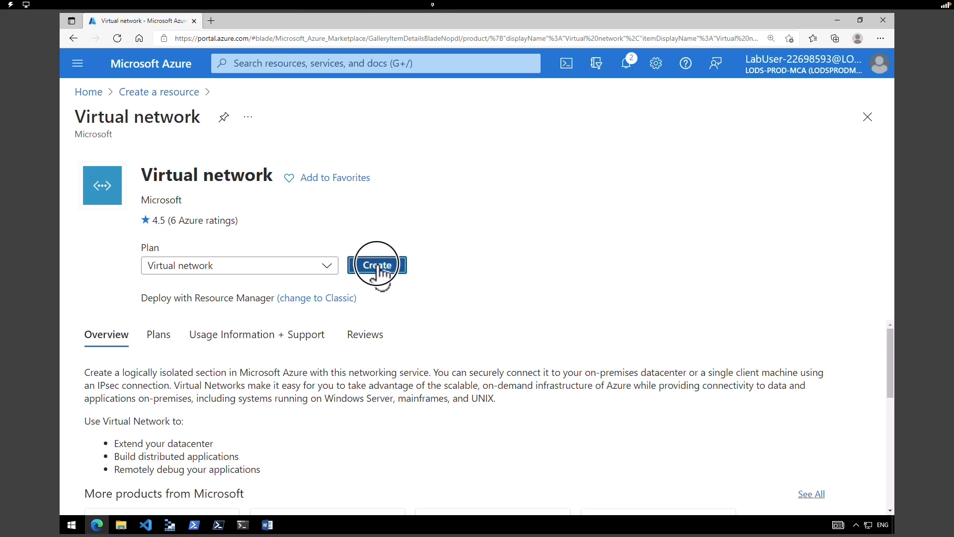
left_click(379, 326)
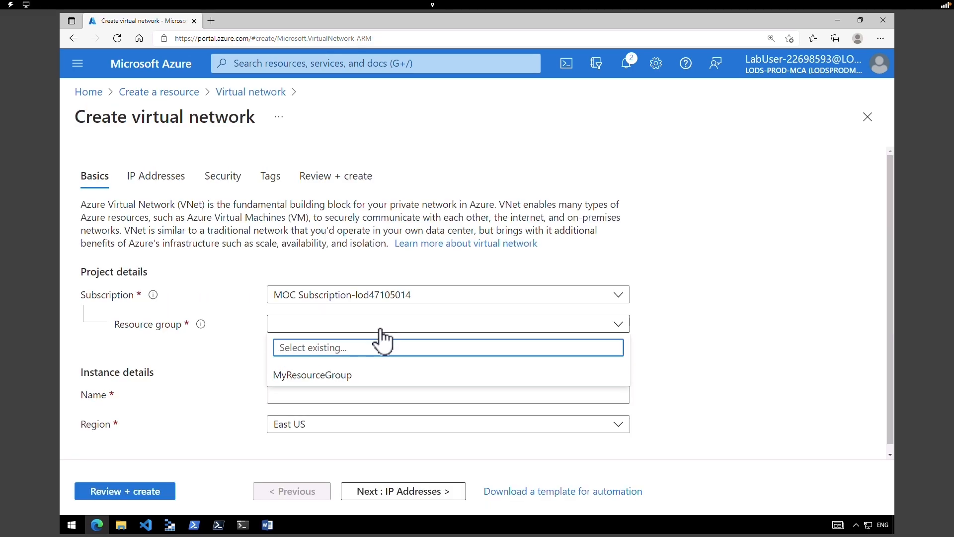
left_click(340, 380)
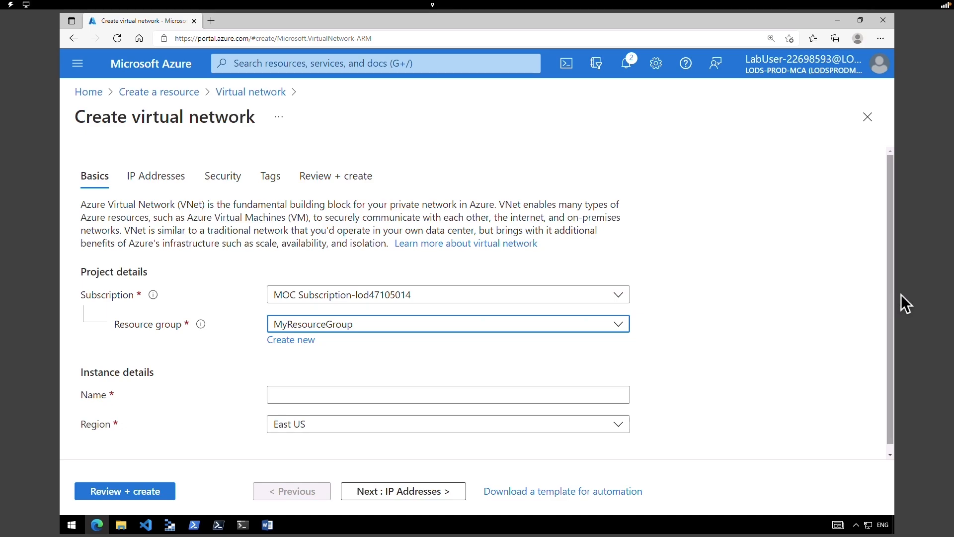
left_click_drag(891, 303, 882, 366)
left_click(332, 380)
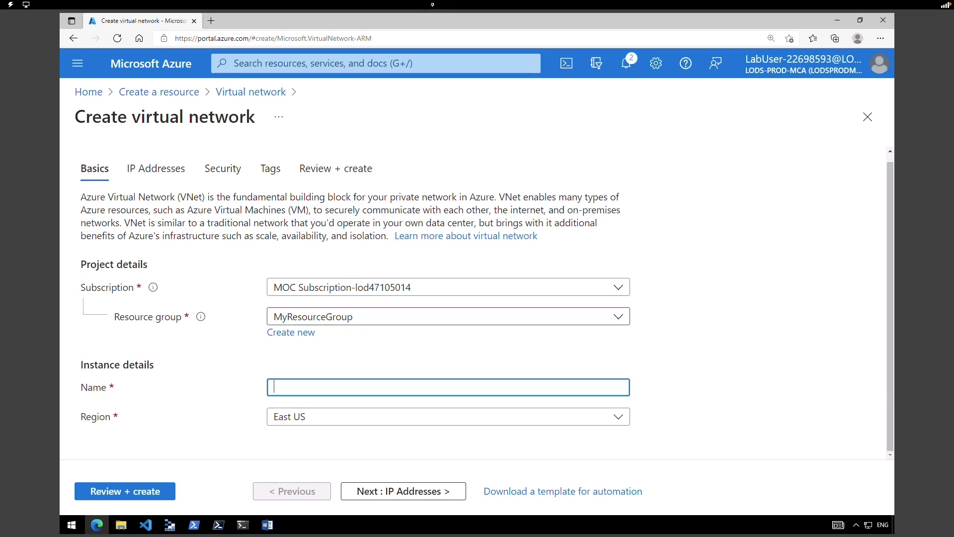
type("MyVirtualNetwork")
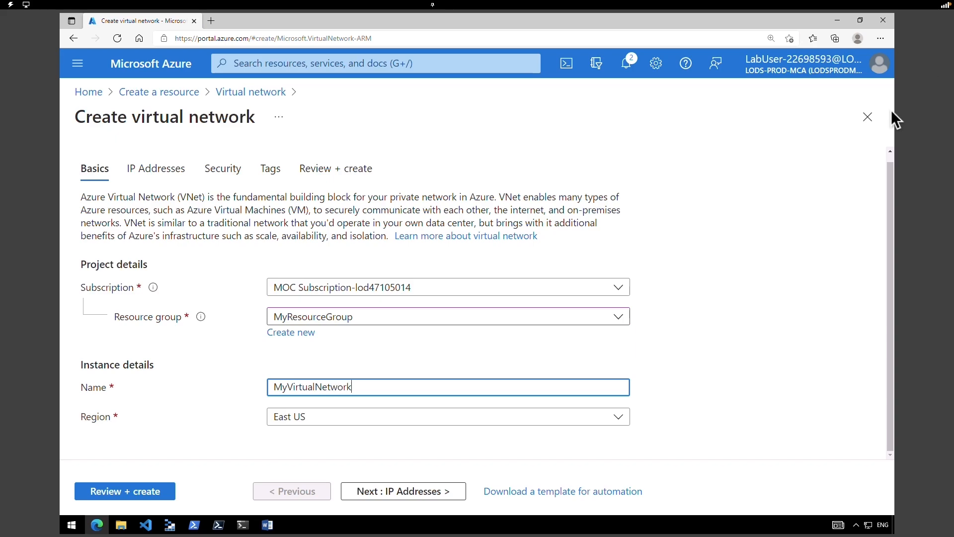
- Keep the default 10.0.0.0/16 address space and proceed to the Security settings
left_click(392, 492)
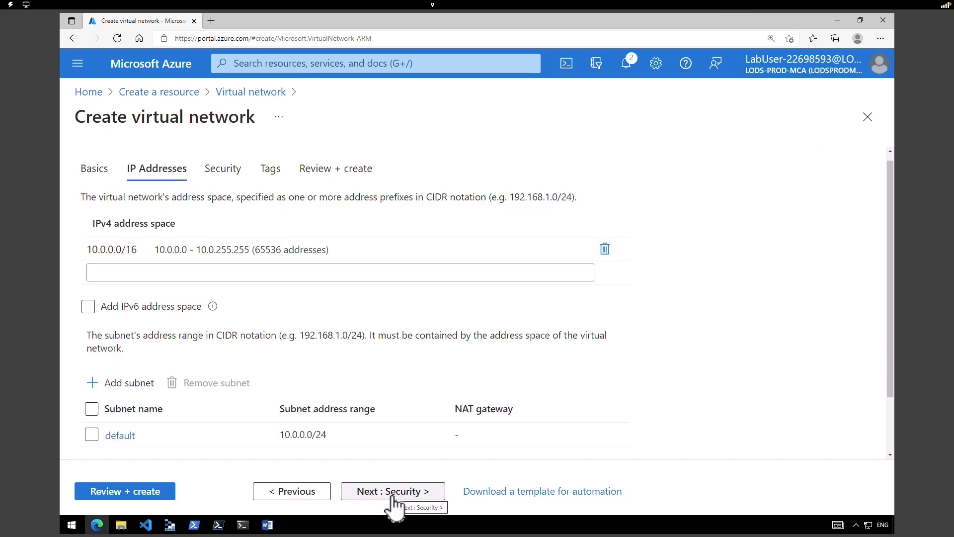
left_click_drag(101, 223, 185, 230)
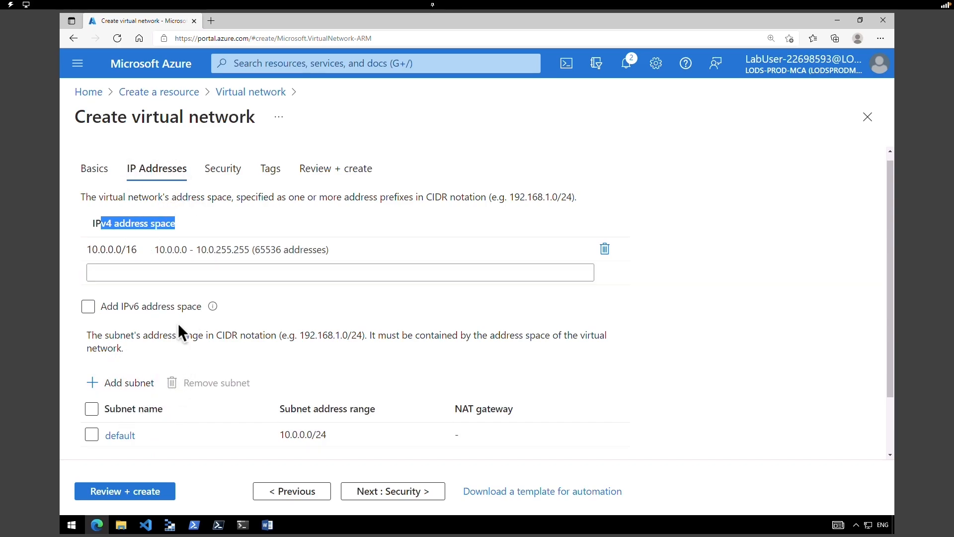
left_click(404, 491)
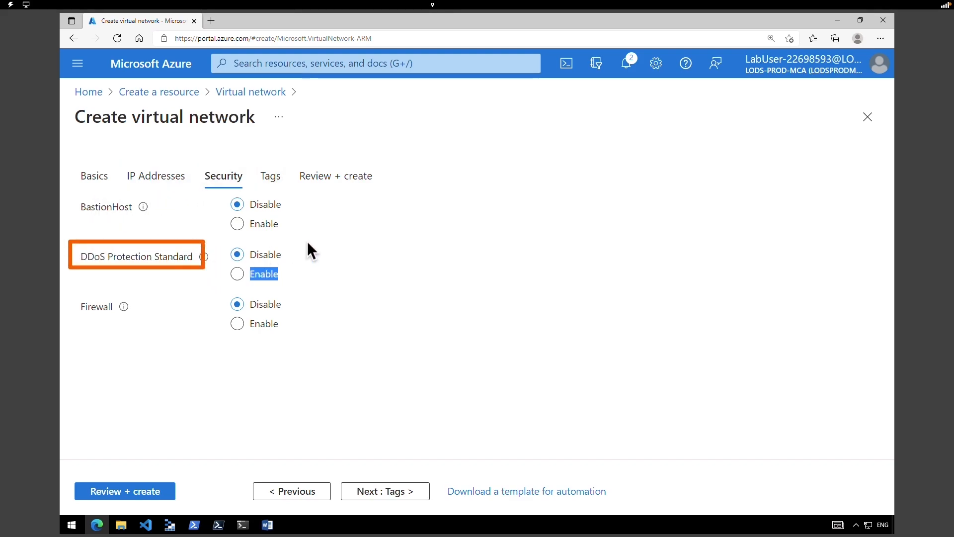
- Enable DDoS Protection Standard with MyDdosProtectionPlan, then review and create MyVirtualNetwork
left_click(237, 274)
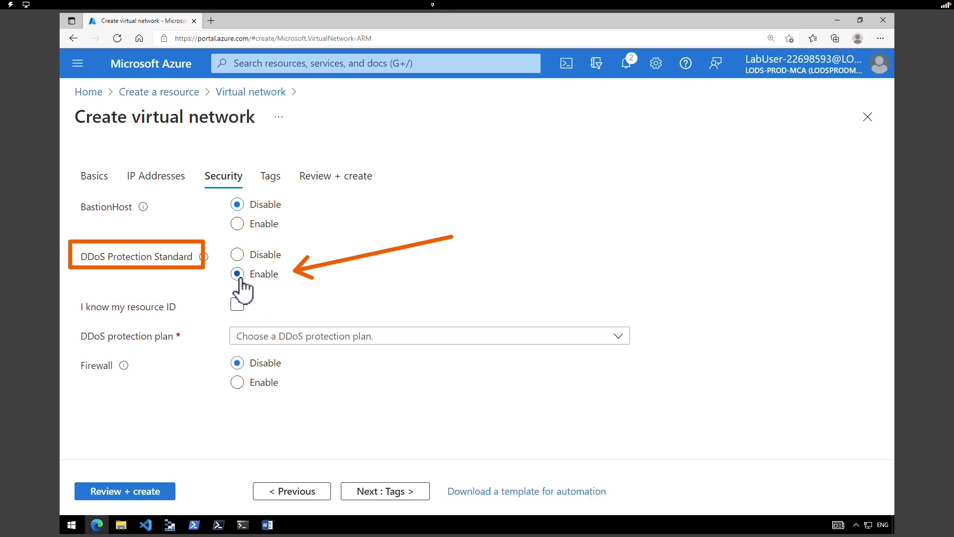
left_click(253, 340)
left_click(285, 356)
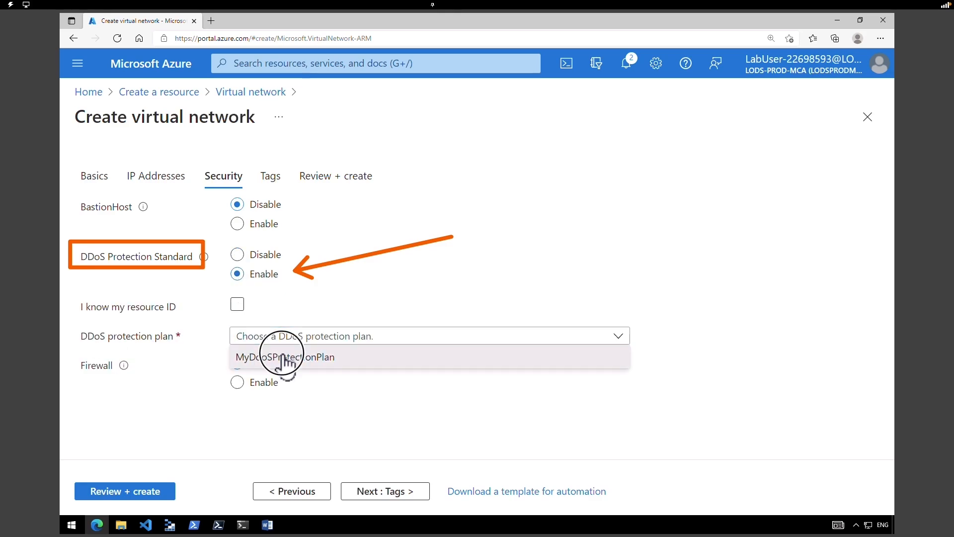
left_click(162, 492)
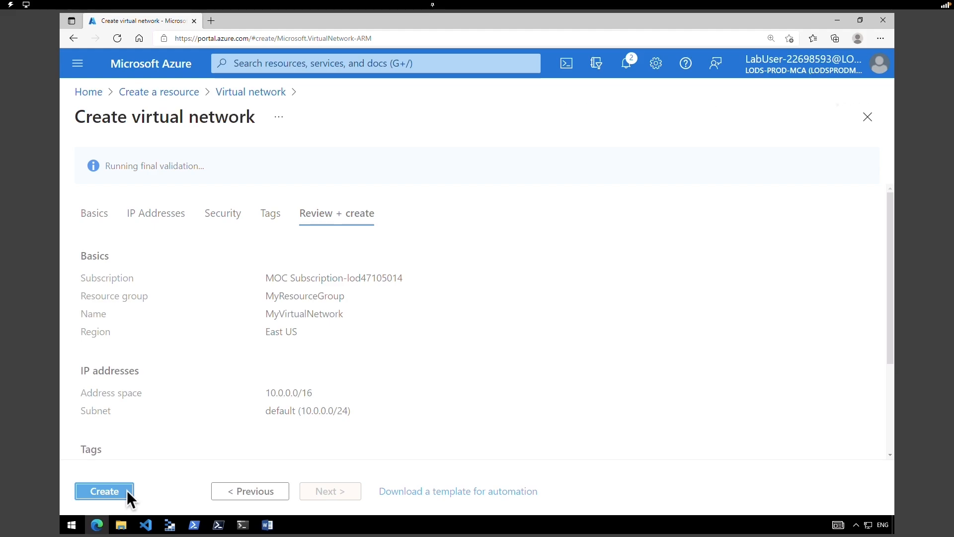
left_click(127, 490)
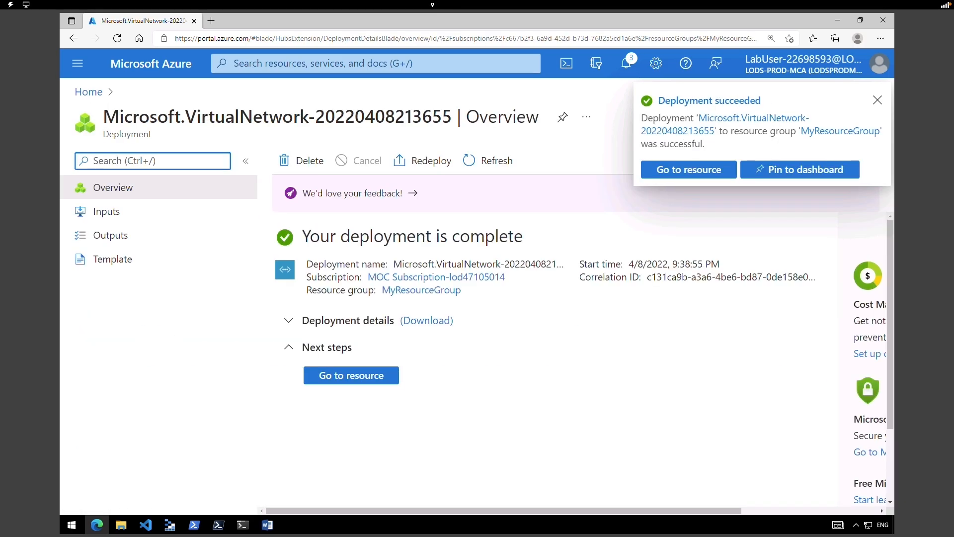
- Check MyVirtualNetwork's address space, subnets and DDoS protection, then return Home
left_click(706, 174)
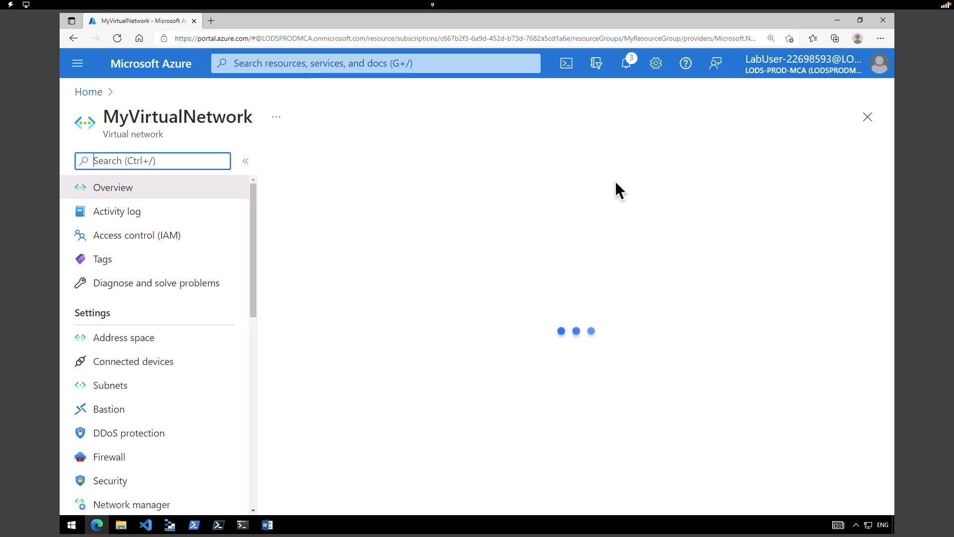
left_click_drag(142, 117, 254, 124)
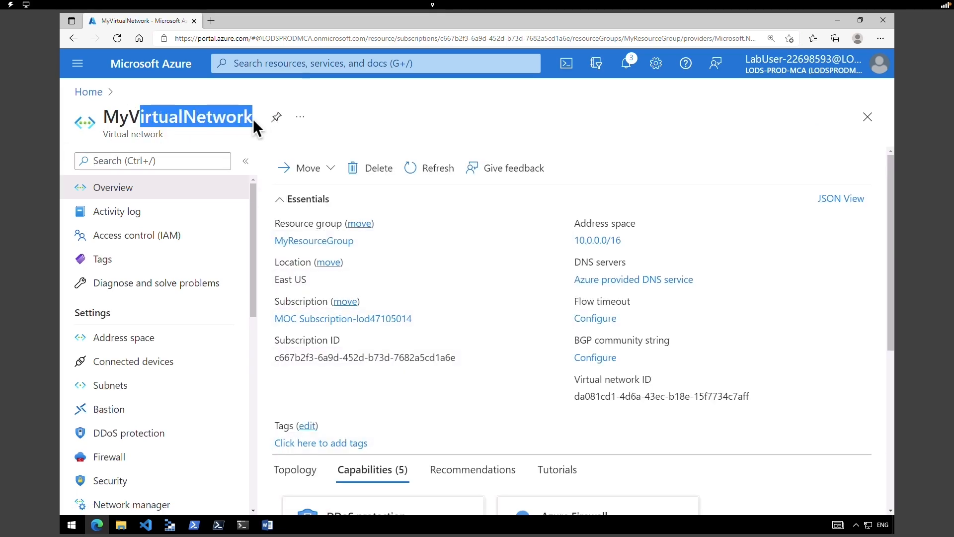
left_click(155, 342)
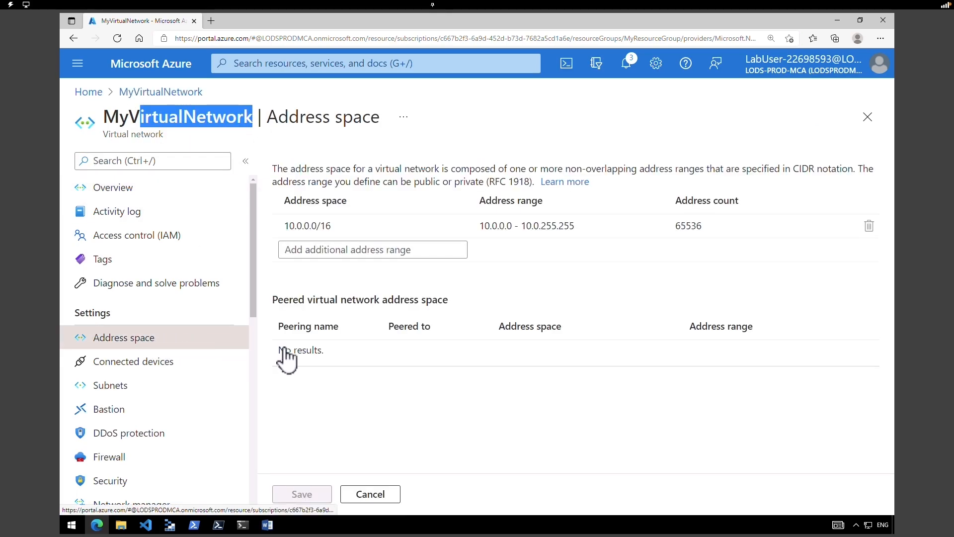
left_click(144, 393)
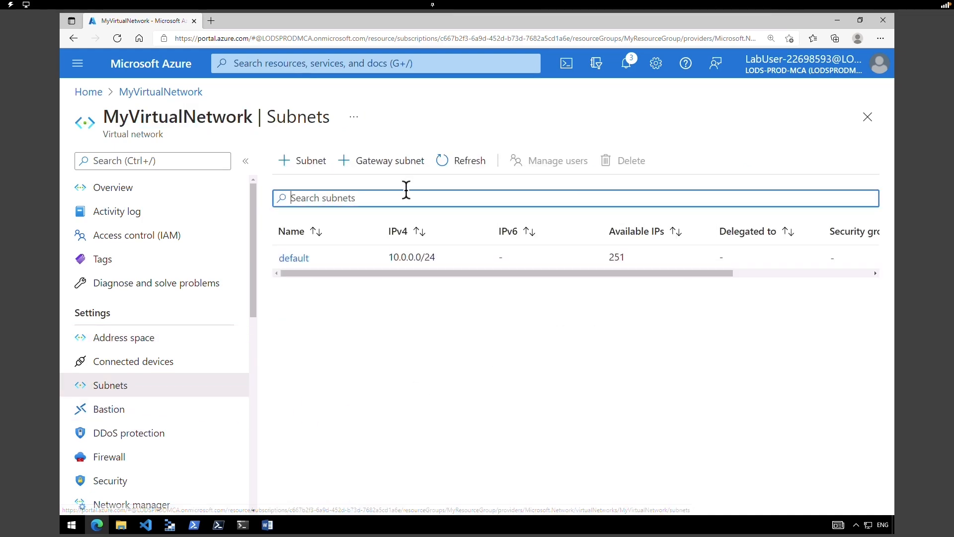
left_click(171, 437)
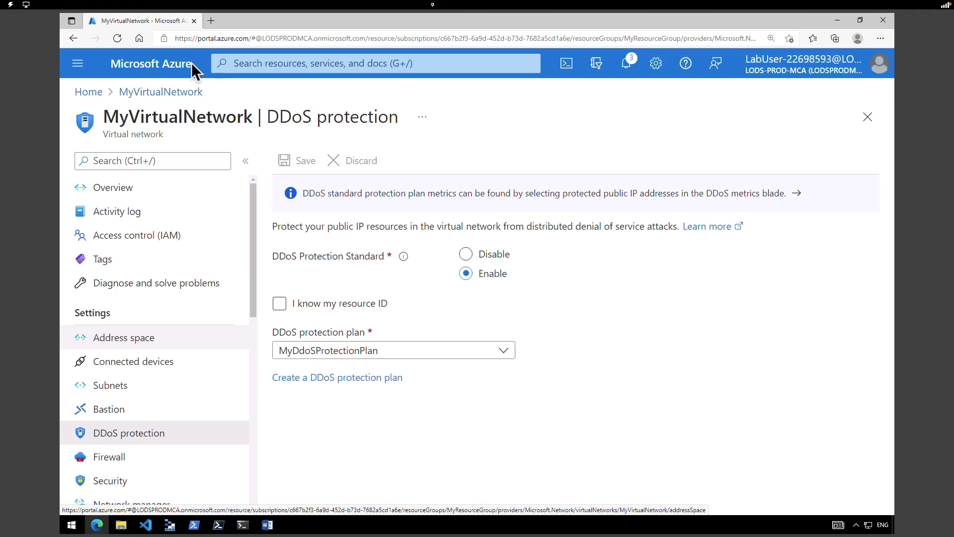
left_click(183, 65)
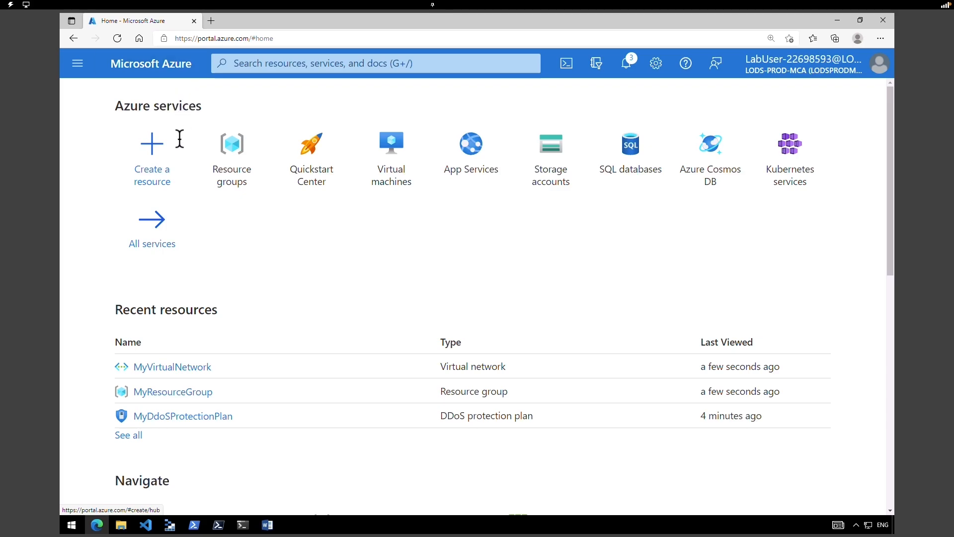
- Search the Marketplace for 'public ip' and start creating a Public IP address
left_click(161, 145)
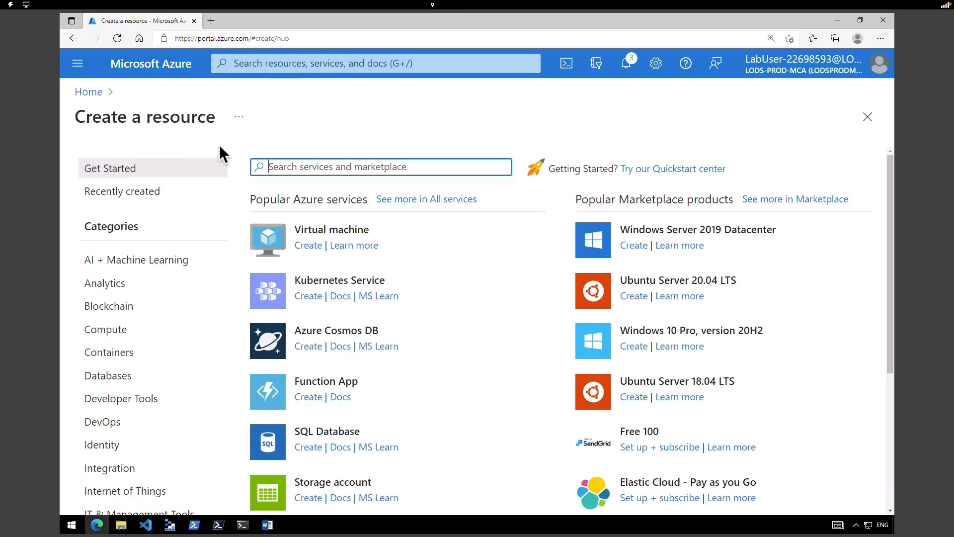
type("public ip")
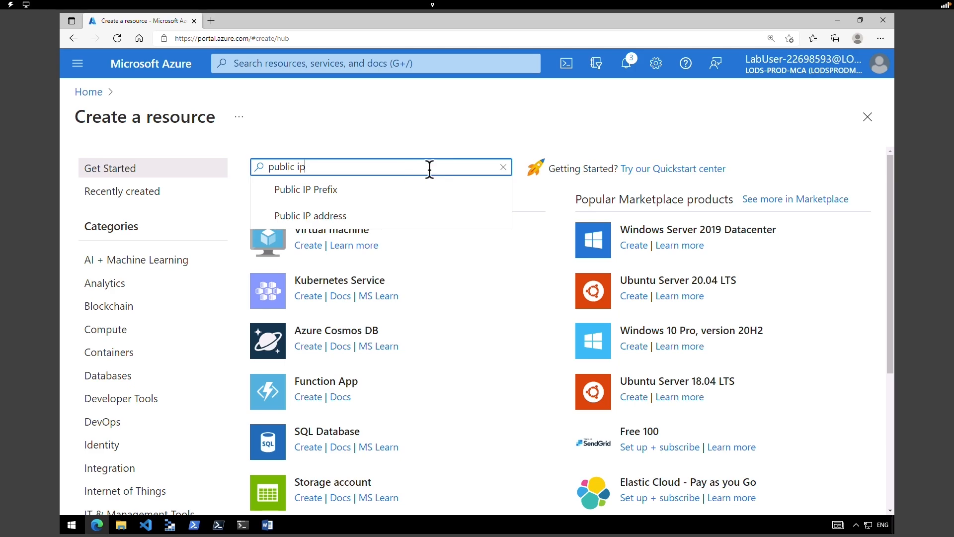
key("Return")
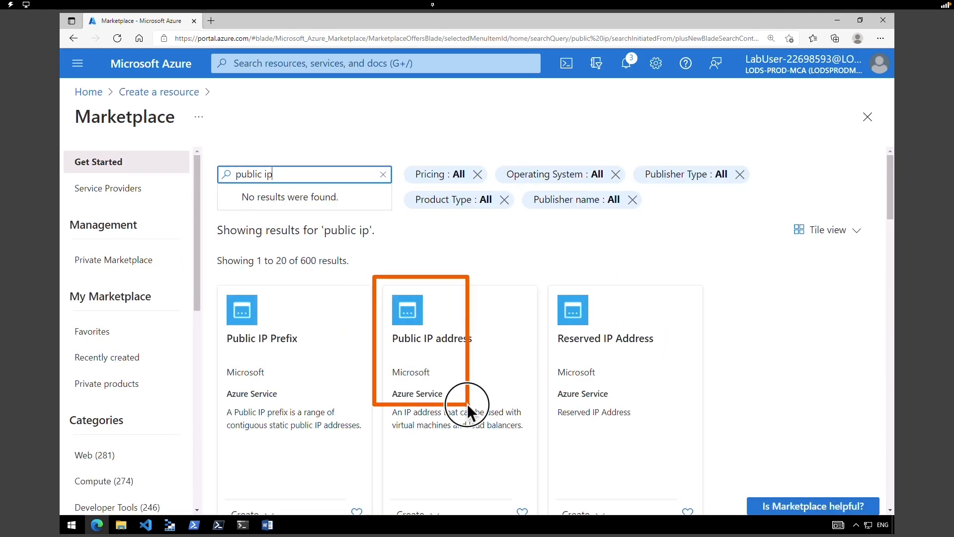
left_click(445, 381)
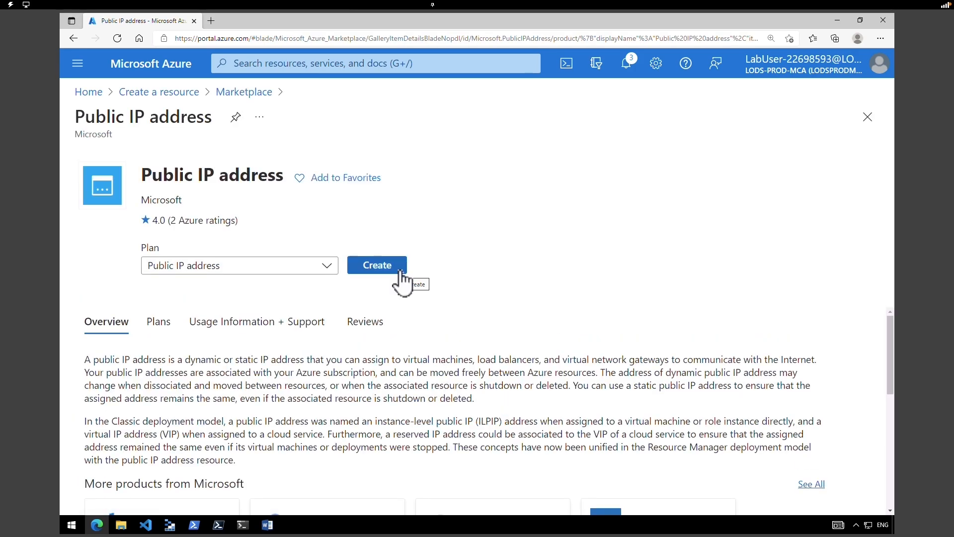
left_click(399, 268)
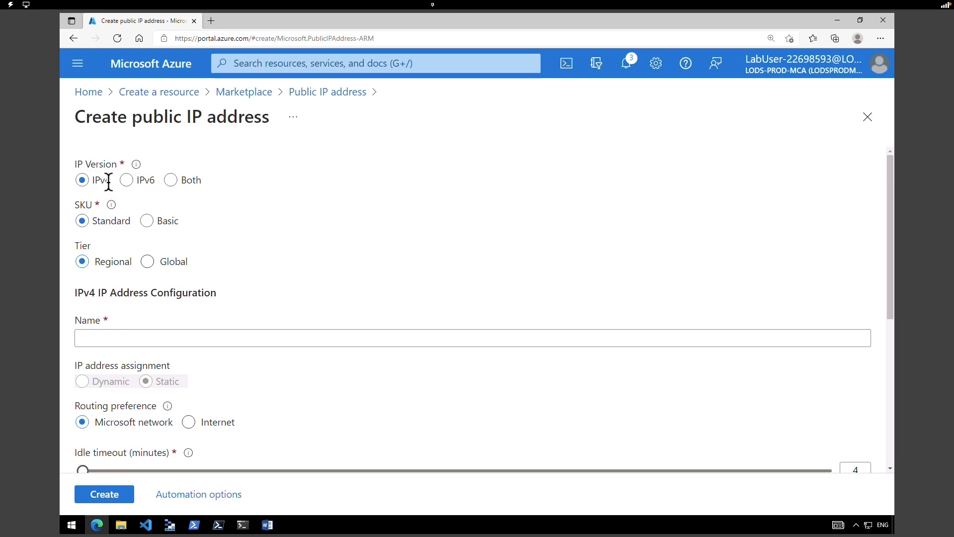
- Set Basic SKU, name MyPublicIPAddress, static assignment and DNS label mypublicdns321
left_click_drag(96, 220, 131, 221)
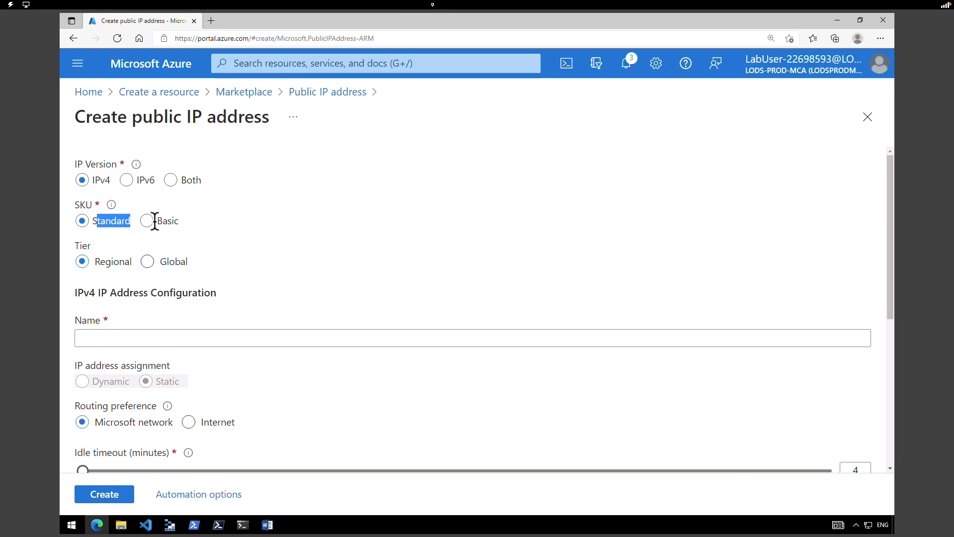
left_click(148, 222)
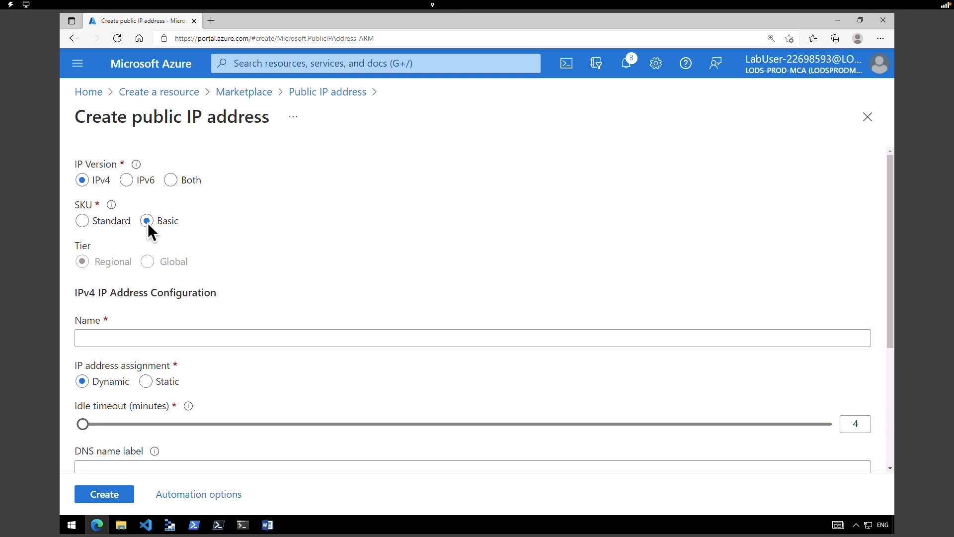
left_click(128, 336)
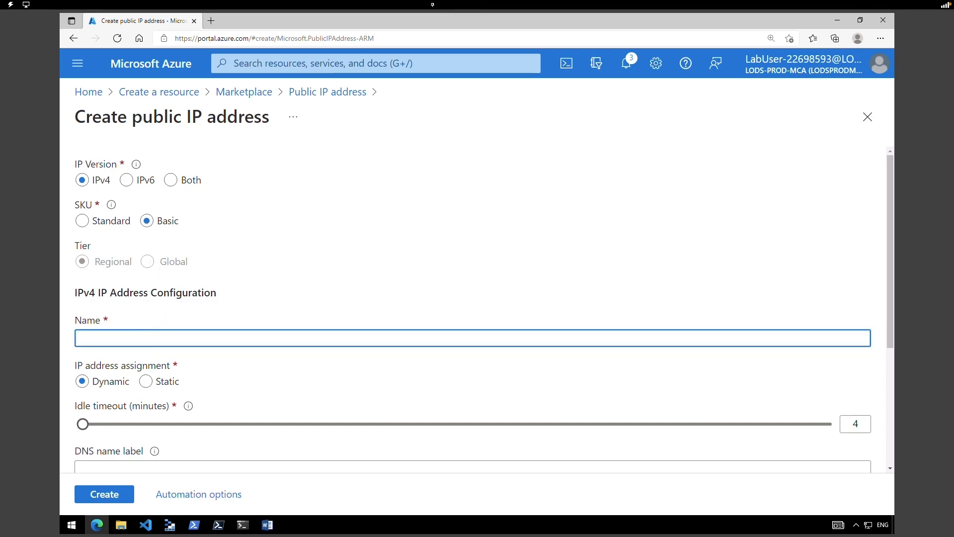
type("MyPublicIPAddress")
left_click(146, 381)
scroll(890, 387, "down", 4)
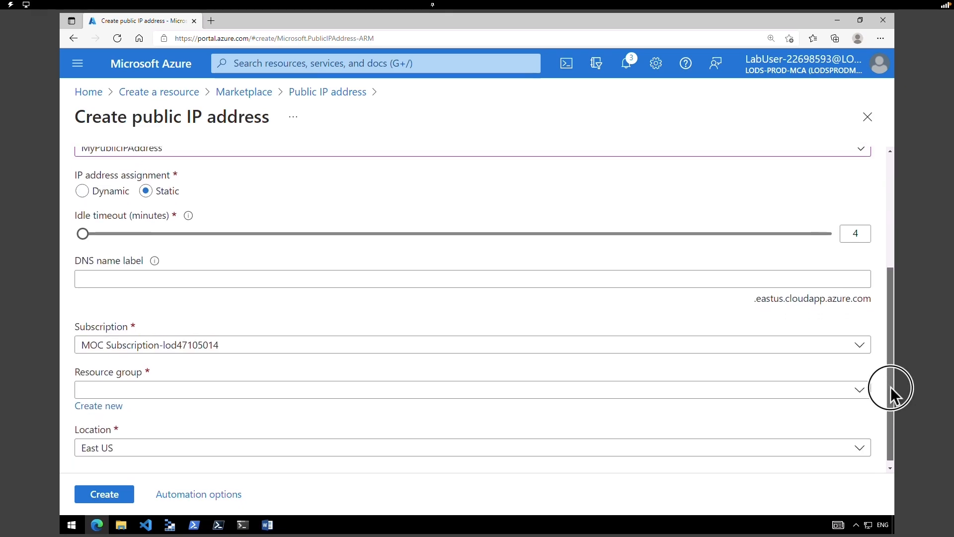
left_click(103, 267)
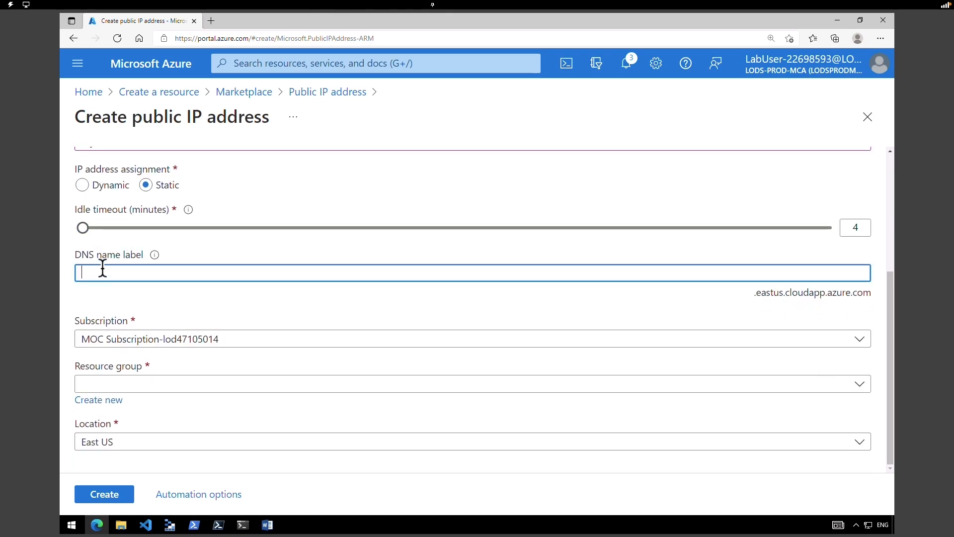
type("mypublicdns321")
- Place it in MyResourceGroup in East US, create it, and check the deployment notification
left_click(227, 342)
left_click(226, 341)
left_click(206, 385)
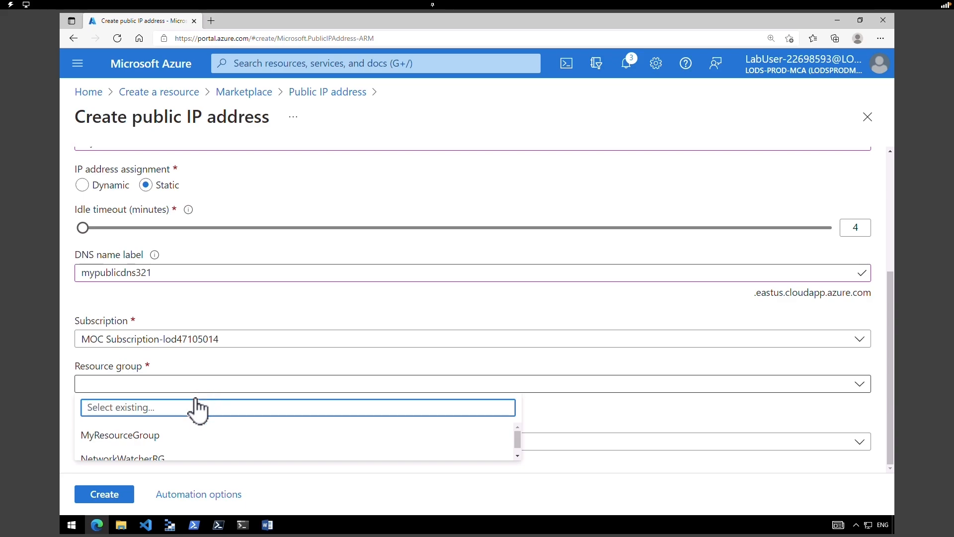
left_click(181, 437)
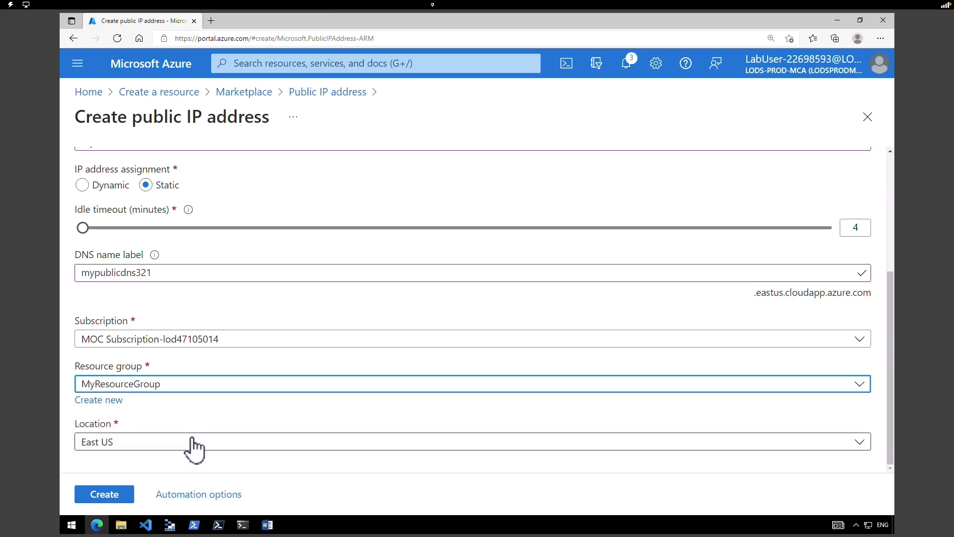
left_click(116, 443)
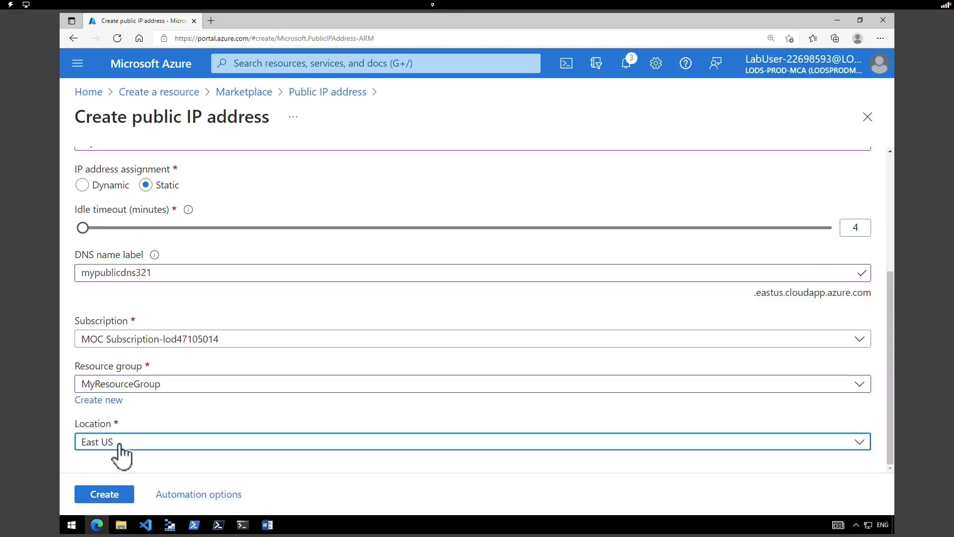
left_click(118, 443)
left_click(117, 492)
left_click(634, 74)
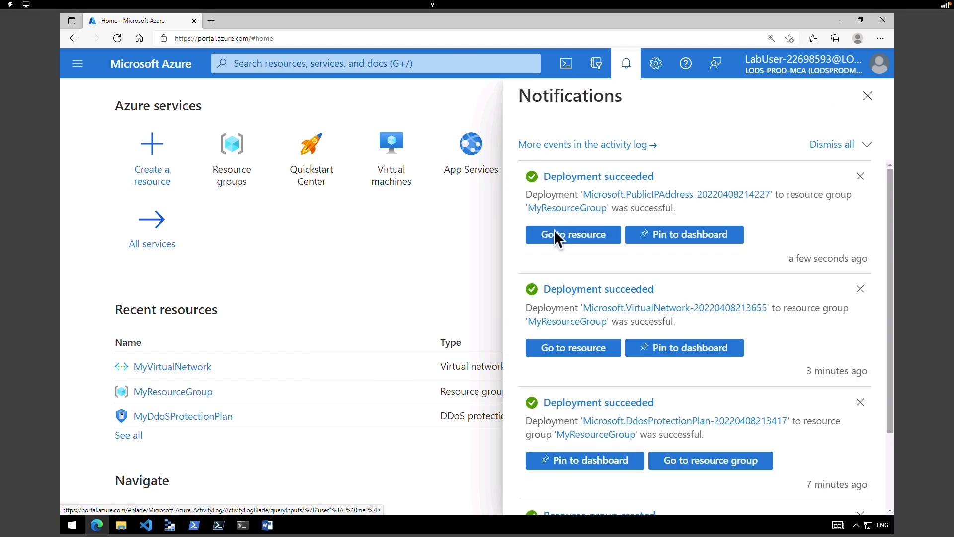
- Look up MyPublicIPAddress's assigned address 20.228.162.43 in Configuration, then return Home
left_click(558, 237)
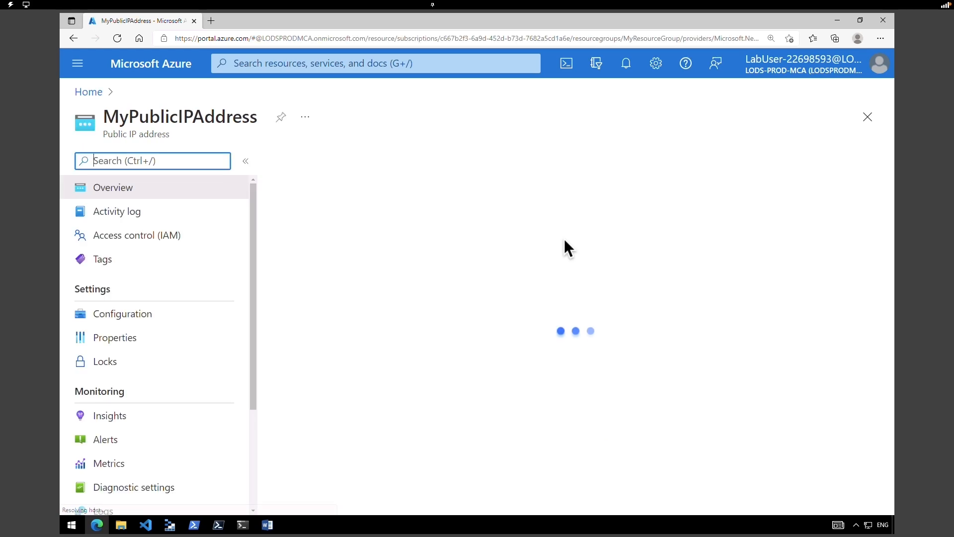
left_click(207, 331)
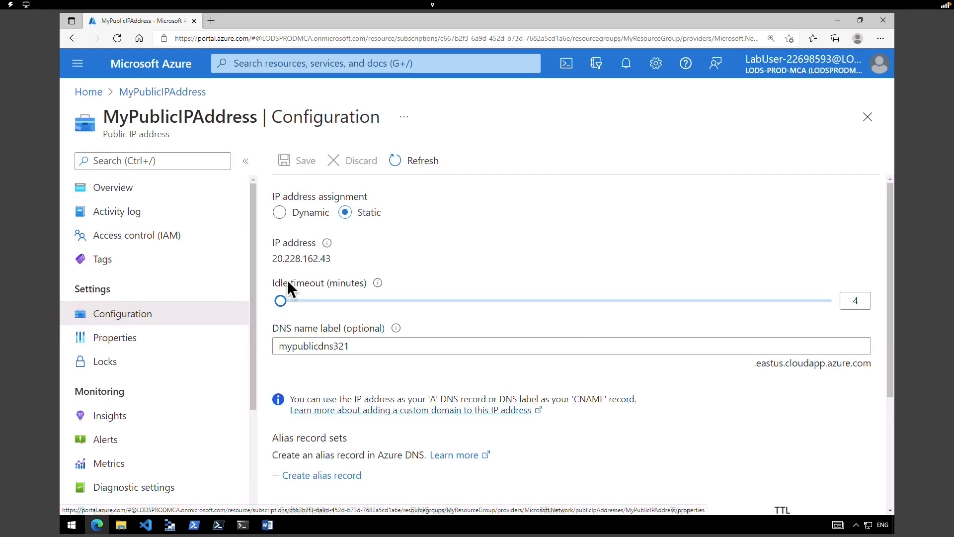
left_click_drag(270, 259, 343, 261)
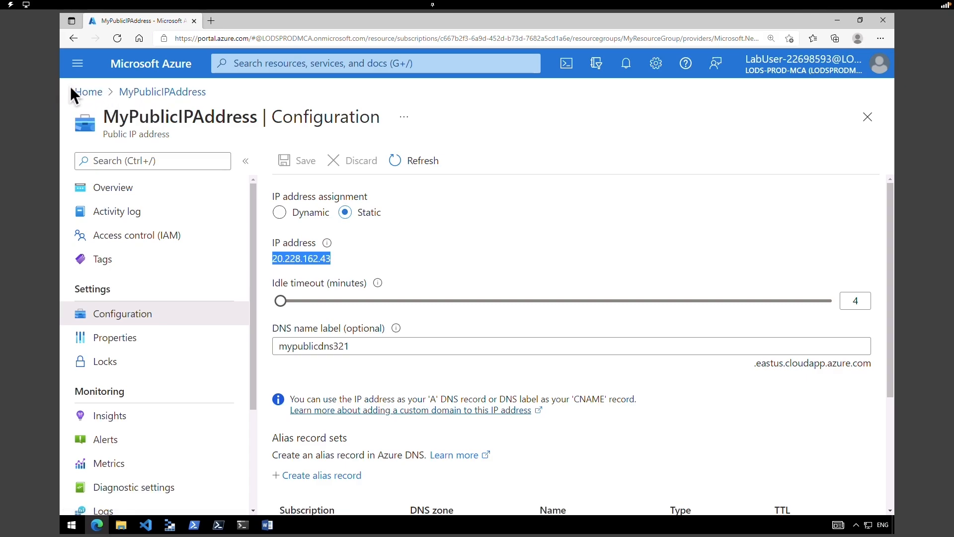
left_click(85, 92)
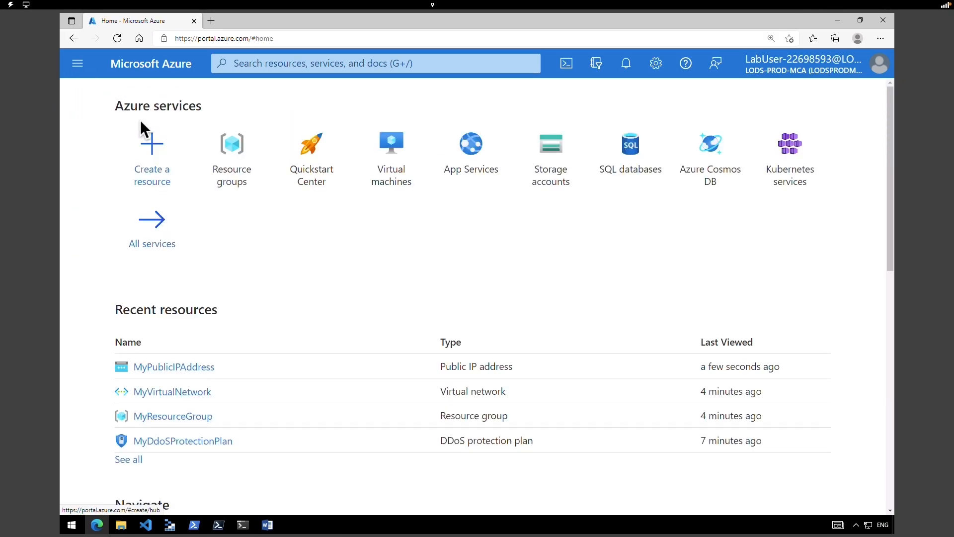
- Open MyDdosProtectionPlan's metrics and set the chart scope to MyPublicIPAddress
left_click(188, 441)
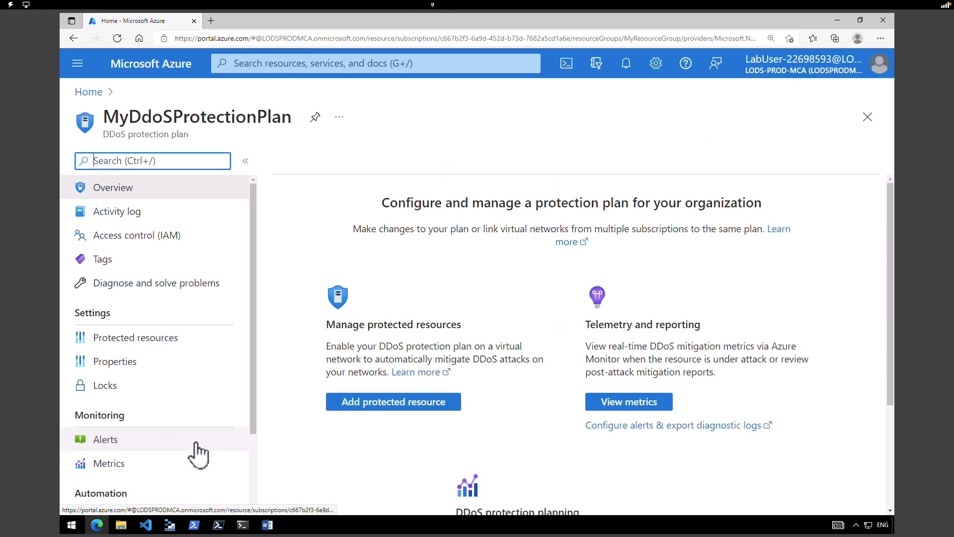
left_click_drag(253, 354, 254, 415)
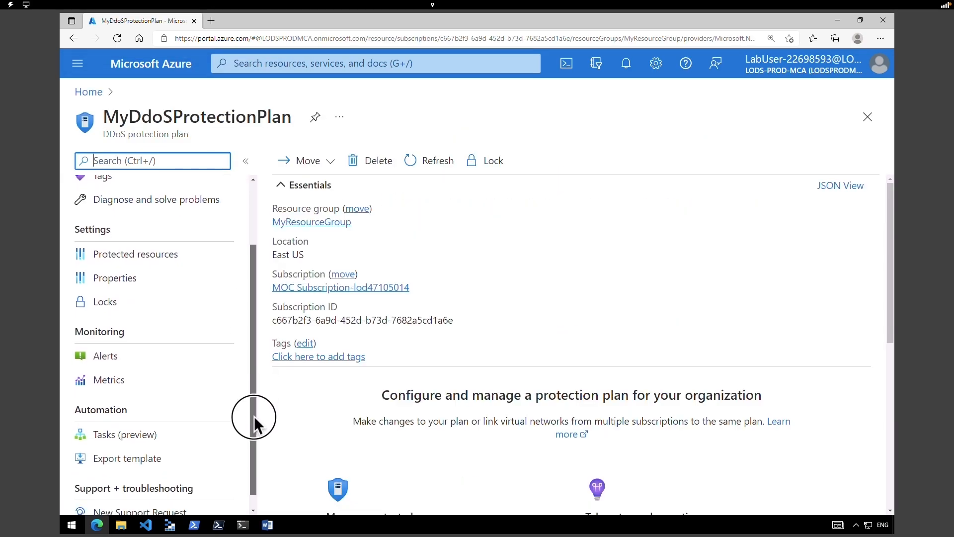
left_click(109, 377)
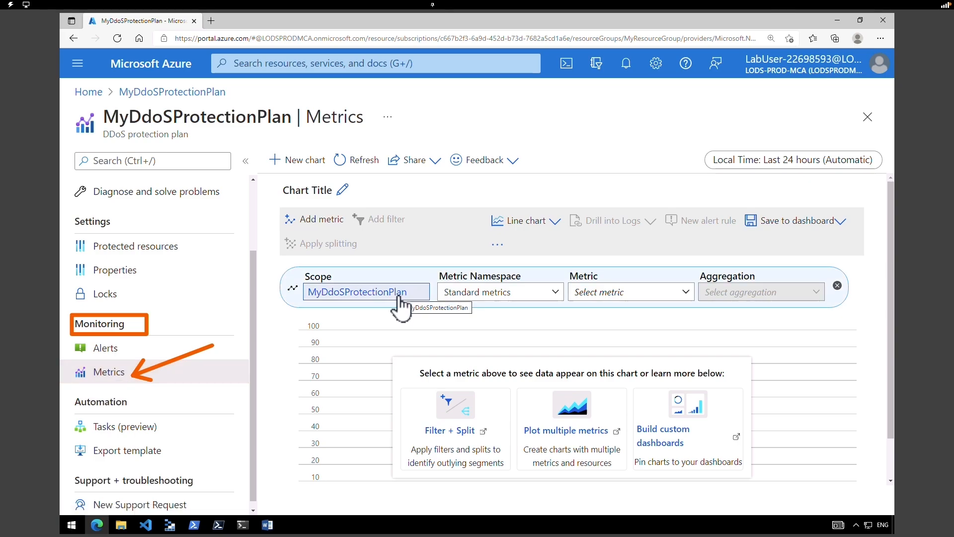
left_click(398, 297)
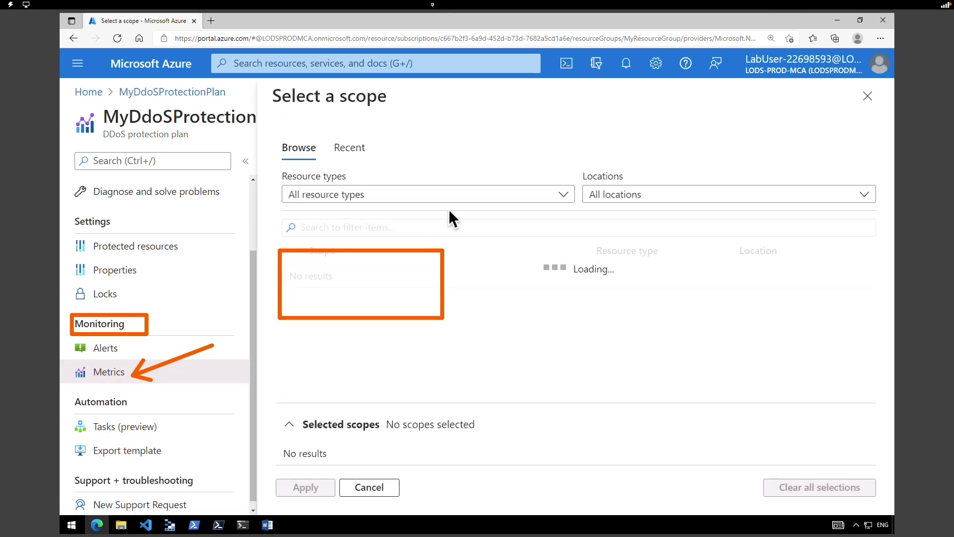
left_click(390, 322)
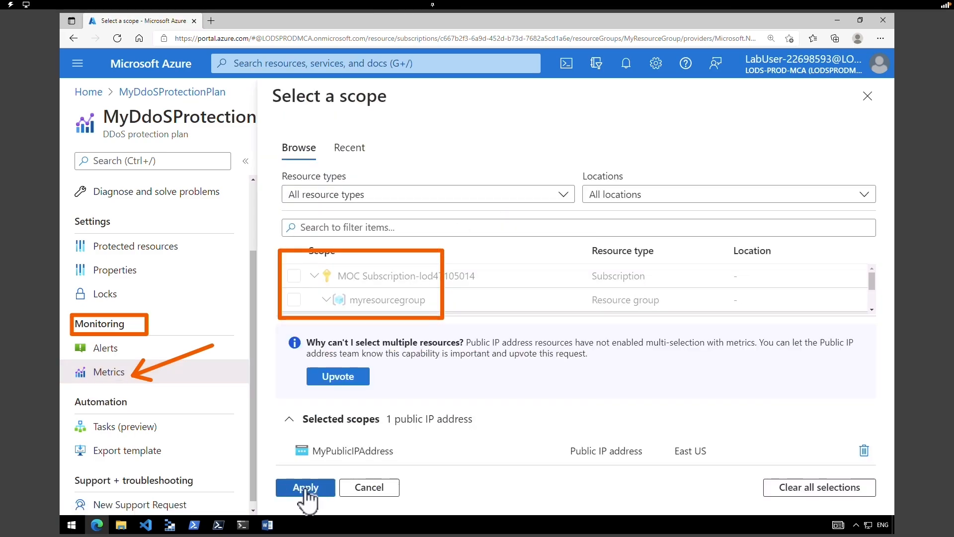
left_click(305, 487)
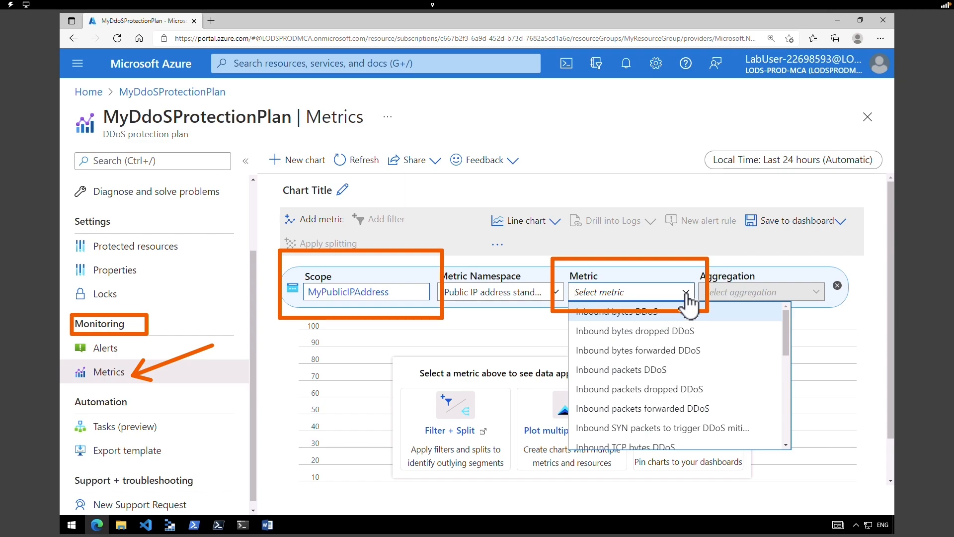
- Chart Inbound packets dropped DDoS with Max aggregation and choose Pin to dashboard
left_click(660, 392)
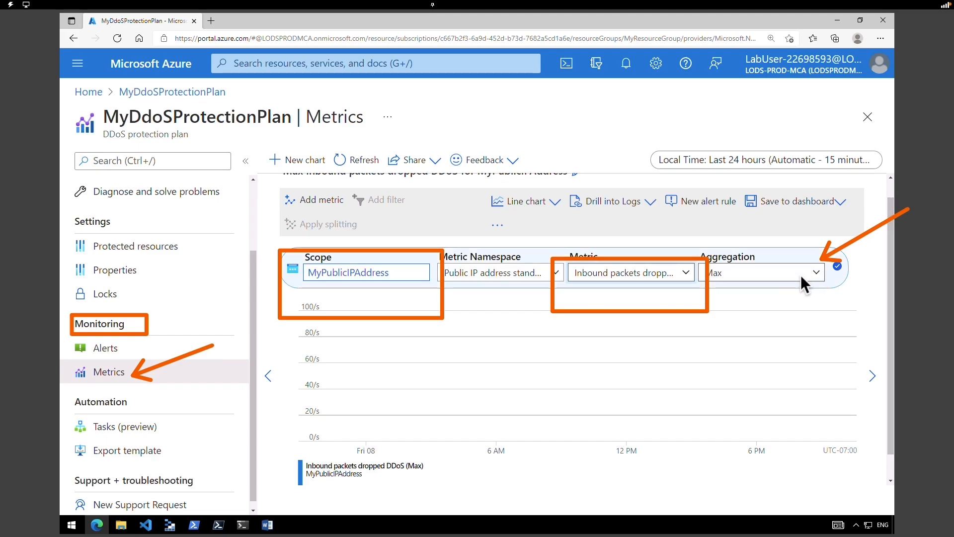
left_click(799, 275)
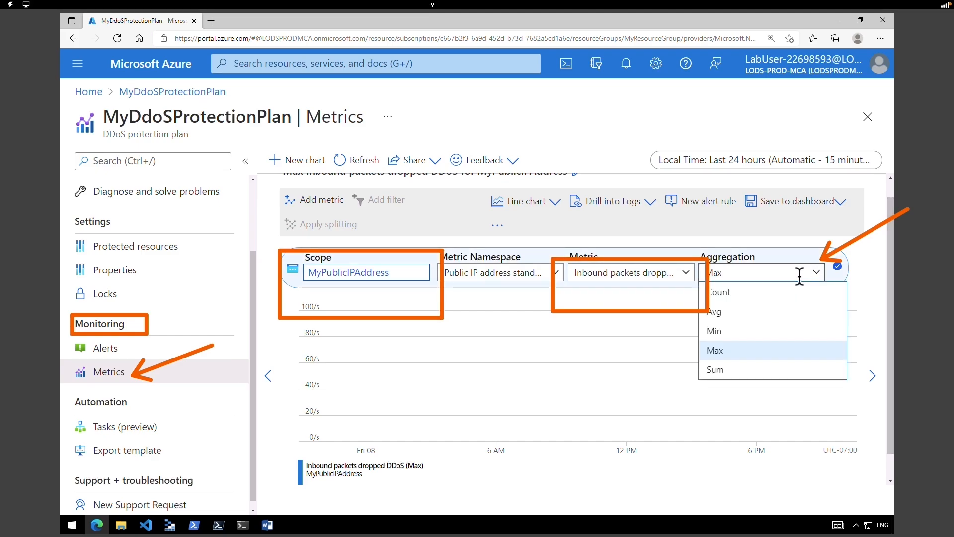
left_click(761, 350)
left_click(786, 211)
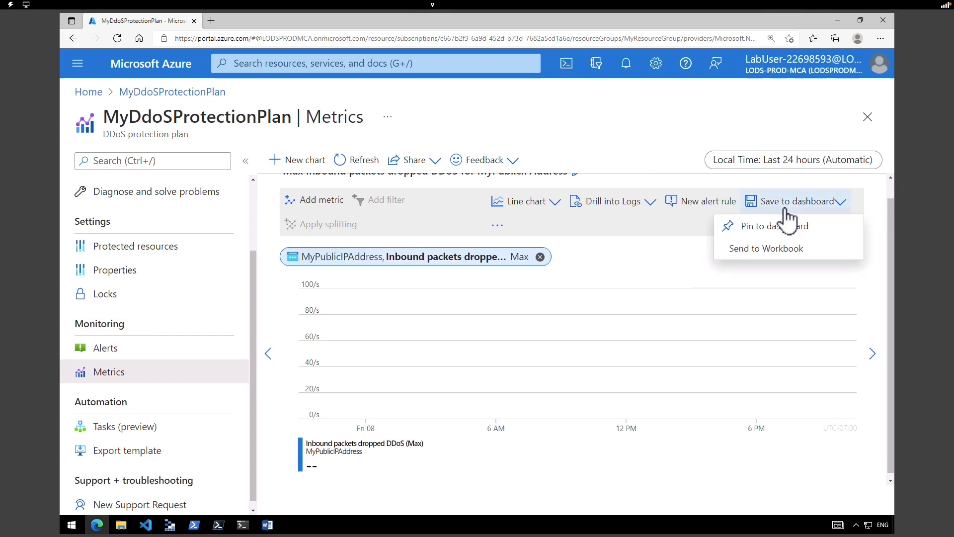
left_click(783, 228)
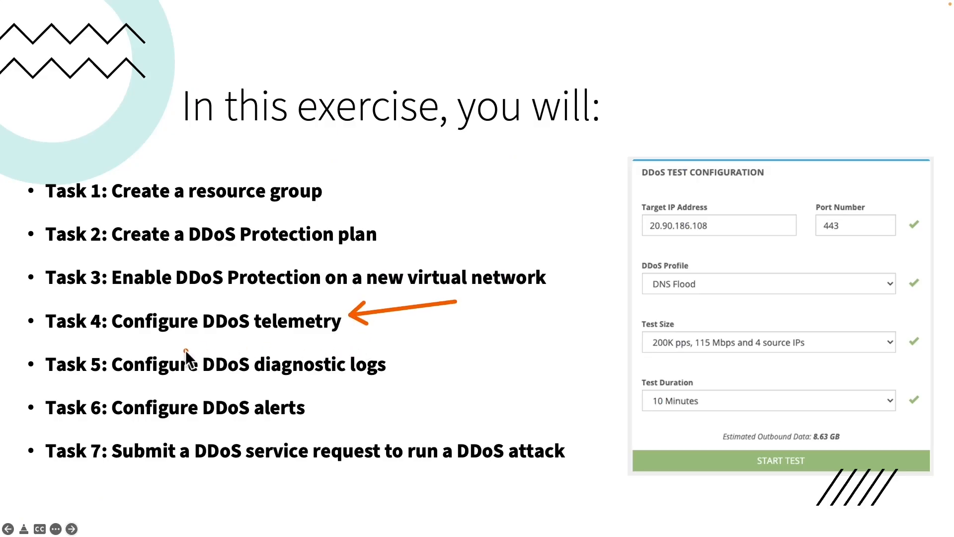
mouse_move(23, 345)
left_mouse_down()
mouse_move(332, 393)
mouse_move(413, 386)
left_mouse_up()
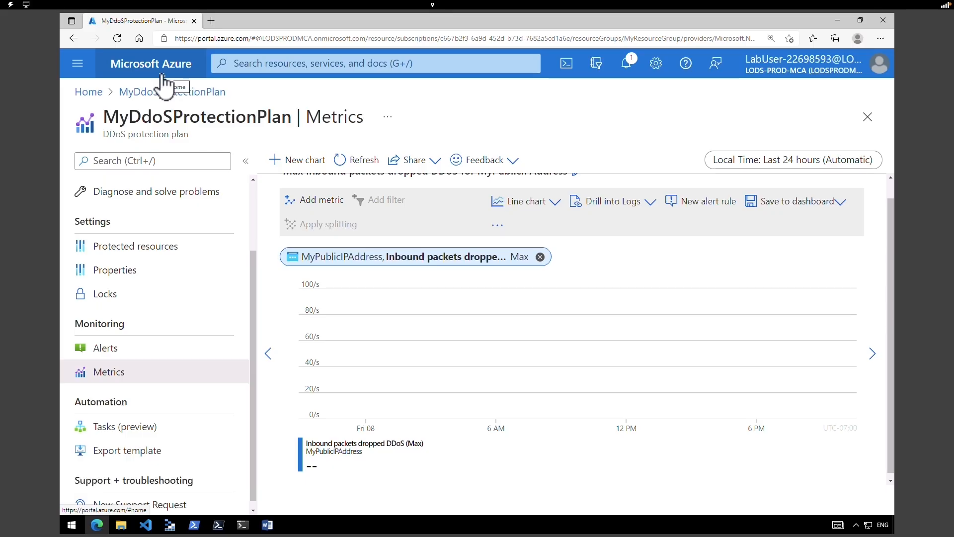
- Start a new diagnostic setting named MyDiagnosticSetting on MyPublicIPAddress
left_click(162, 74)
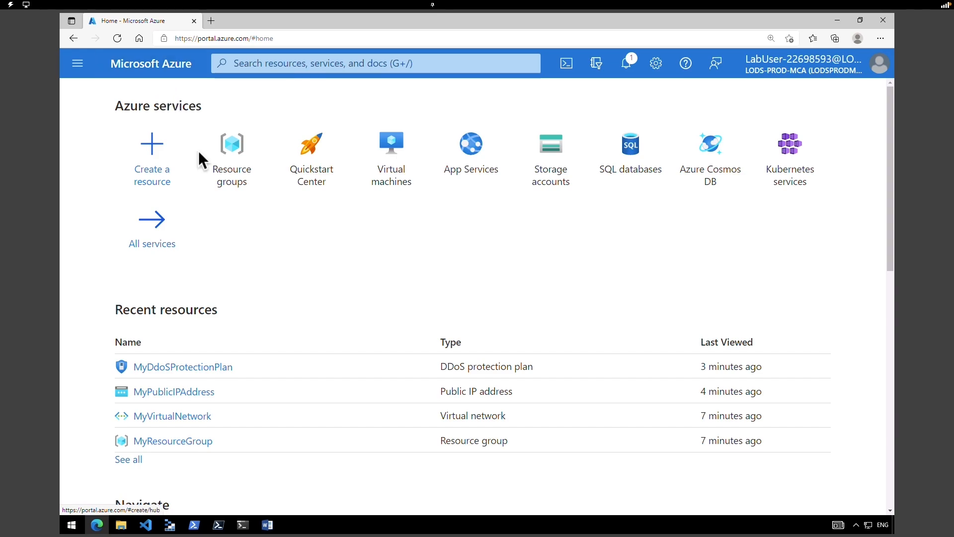
left_click(195, 392)
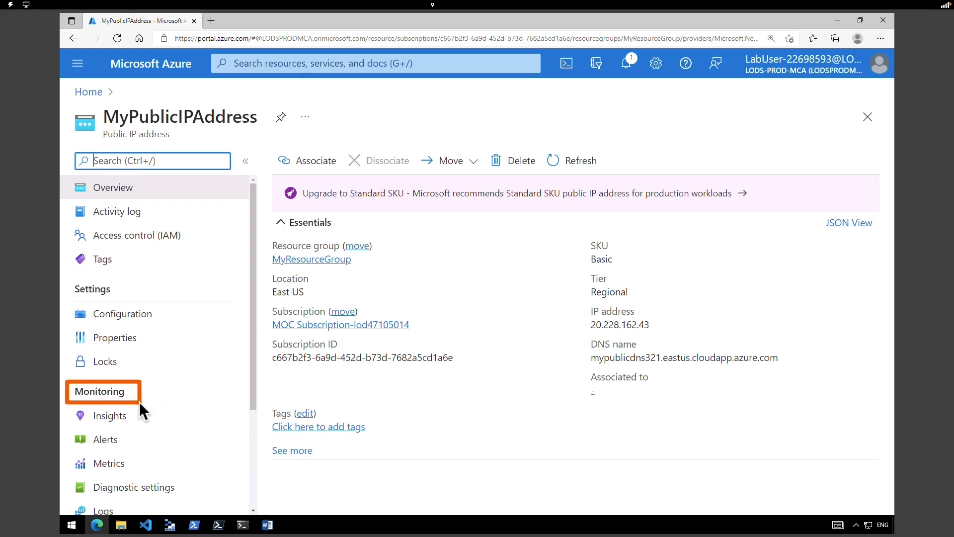
left_click(128, 493)
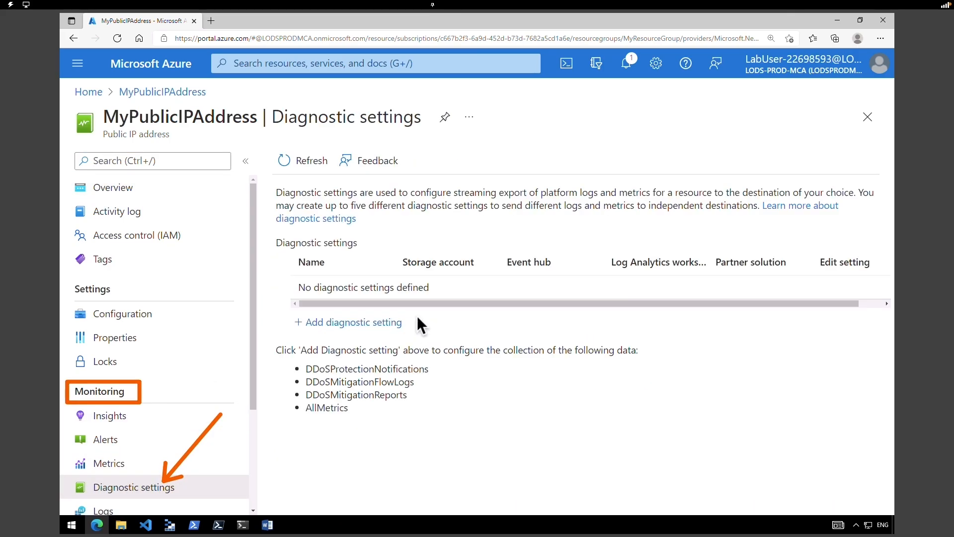
left_click(385, 323)
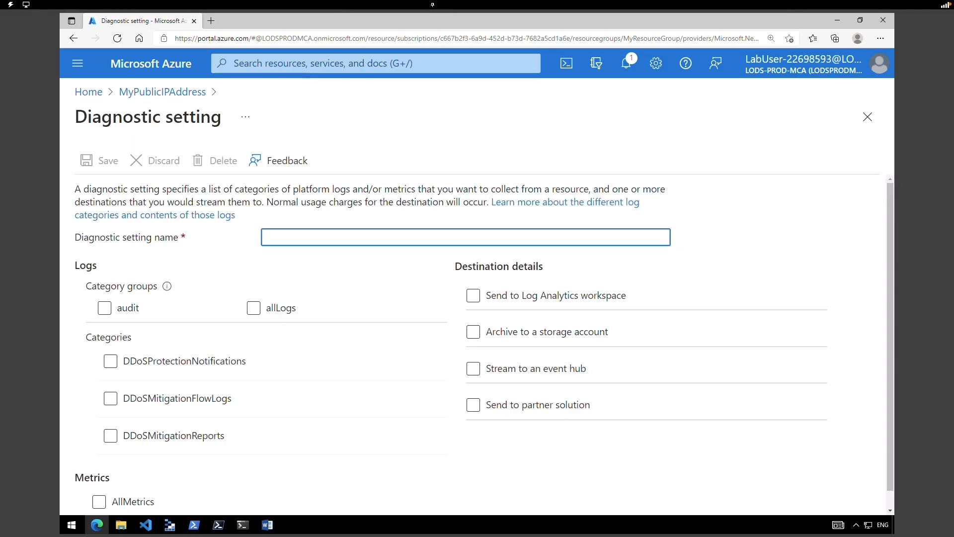
type("MyDiagnosticSetting")
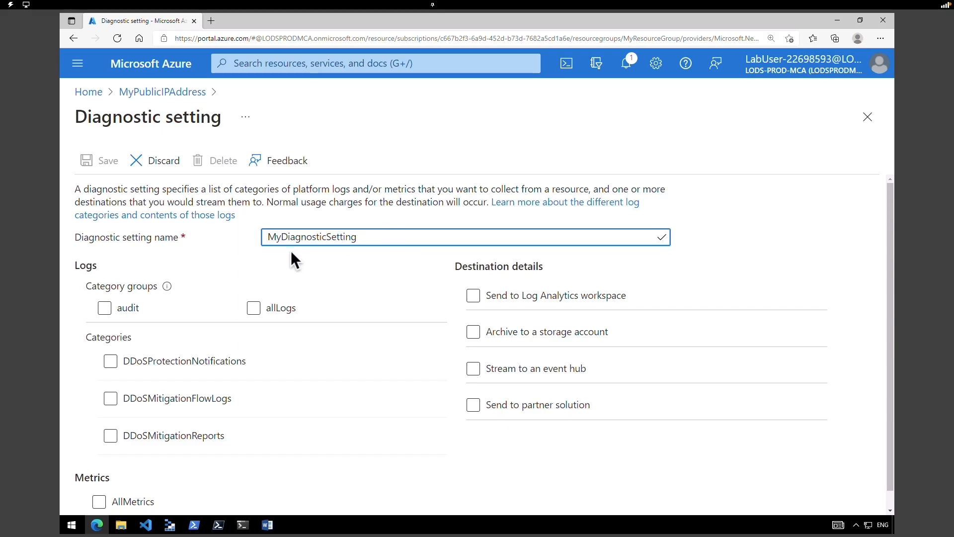
- Check DDoSMitigationFlowLogs, DDoSMitigationReports, DDoSProtectionNotifications and AllMetrics
left_click(110, 398)
left_click(110, 436)
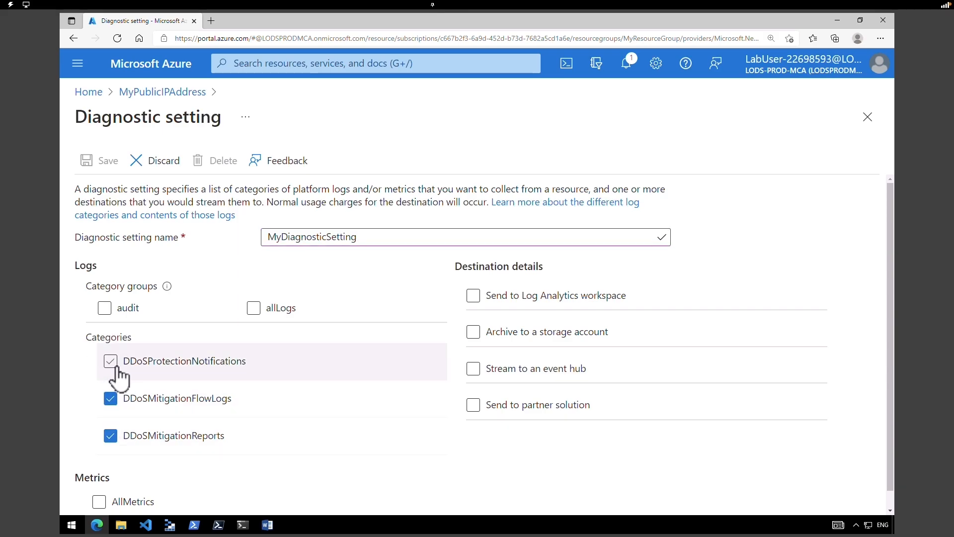
left_click(111, 363)
left_click(99, 502)
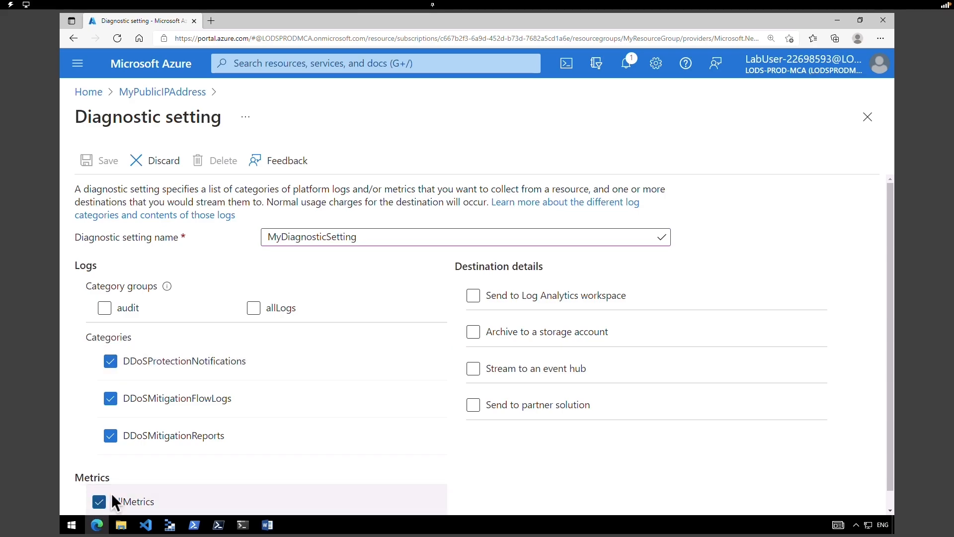
- Try the Log Analytics and storage account destinations, clear both, then discard the setting
left_click(473, 297)
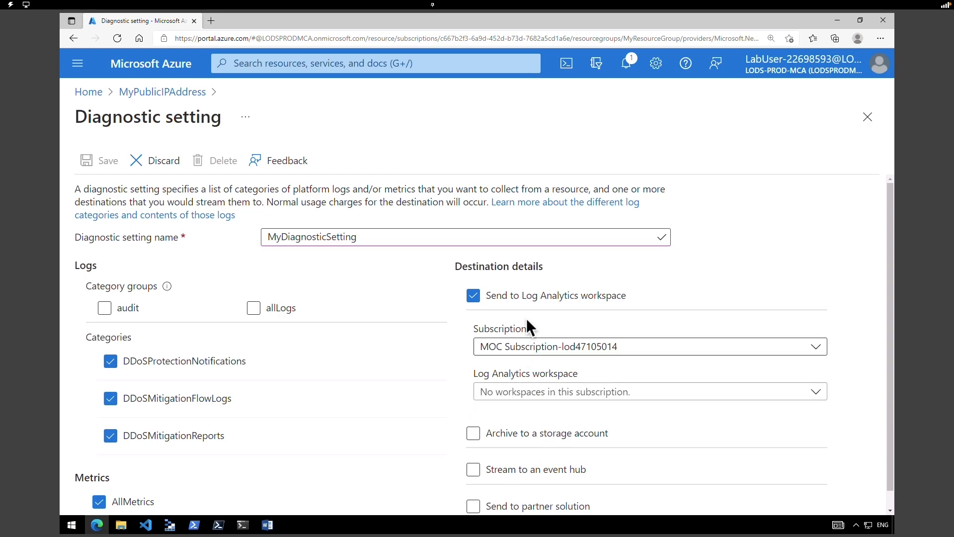
left_click(489, 298)
scroll(510, 318, "down", 1)
left_click(508, 317)
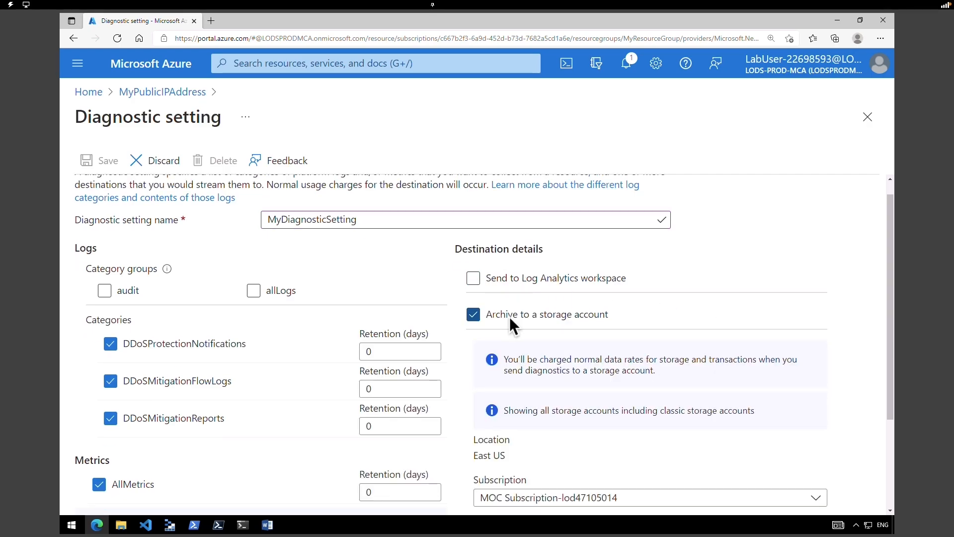
left_click(509, 317)
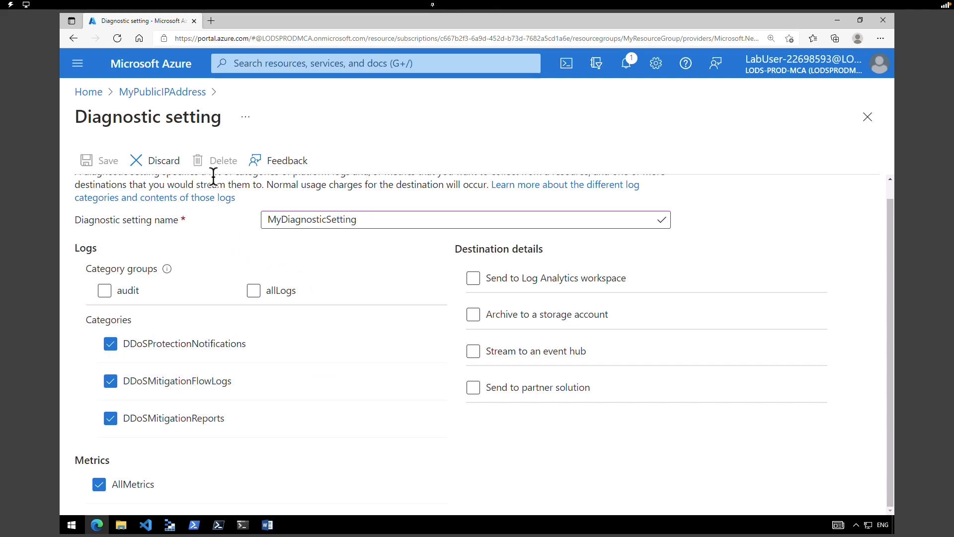
left_click(169, 161)
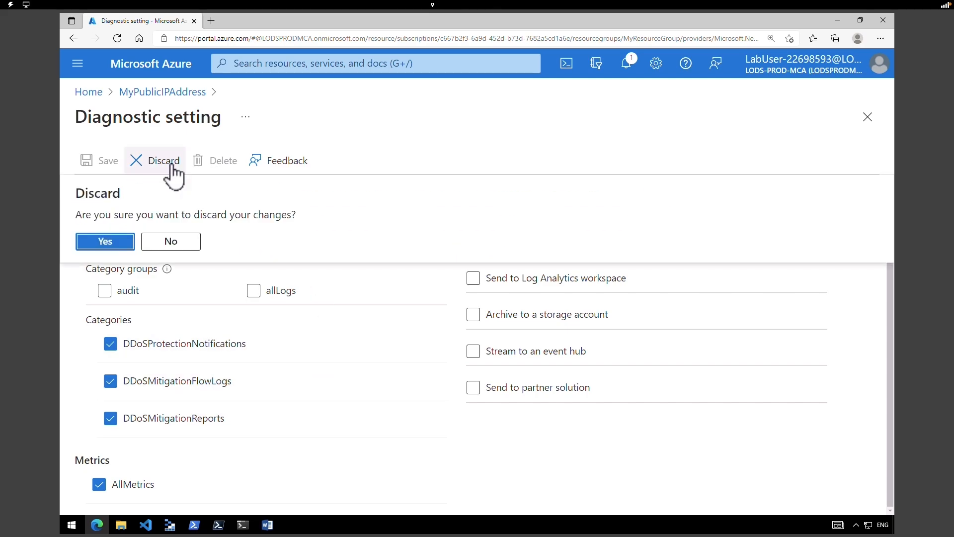
- Confirm discarding the diagnostic setting and return to the portal home page
left_click(120, 240)
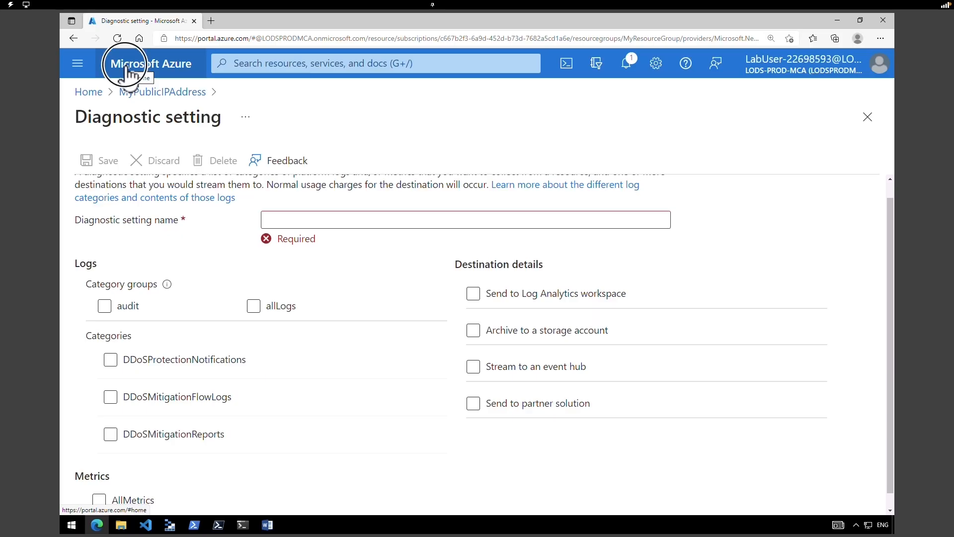
left_click(132, 68)
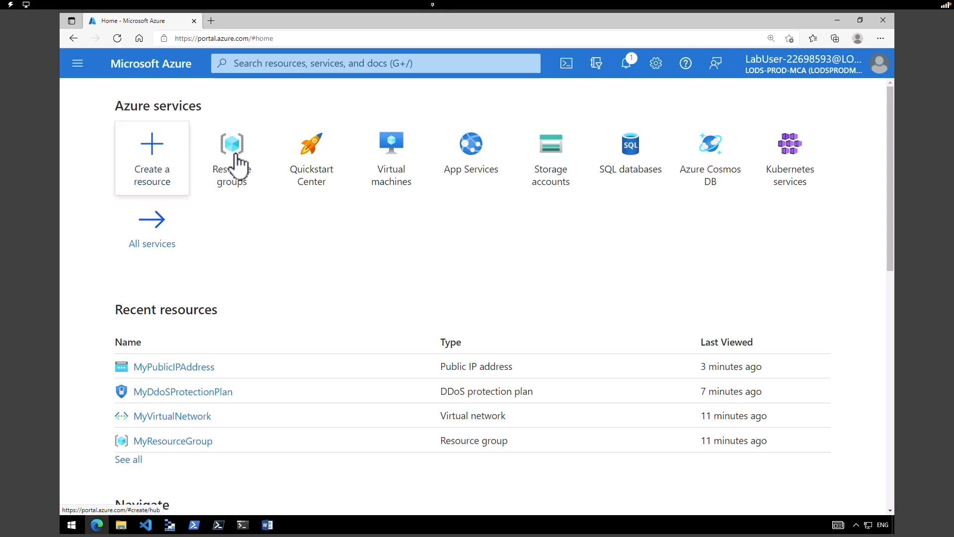
- Start a new Azure VM named MyVirtualMachine in MyResourceGroup, region East US
left_click(398, 166)
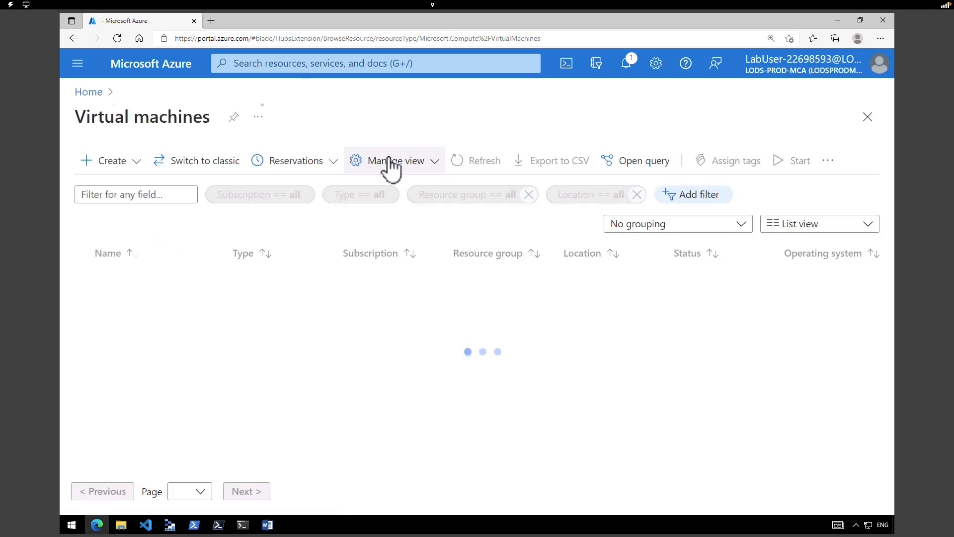
left_click(128, 164)
left_click(130, 194)
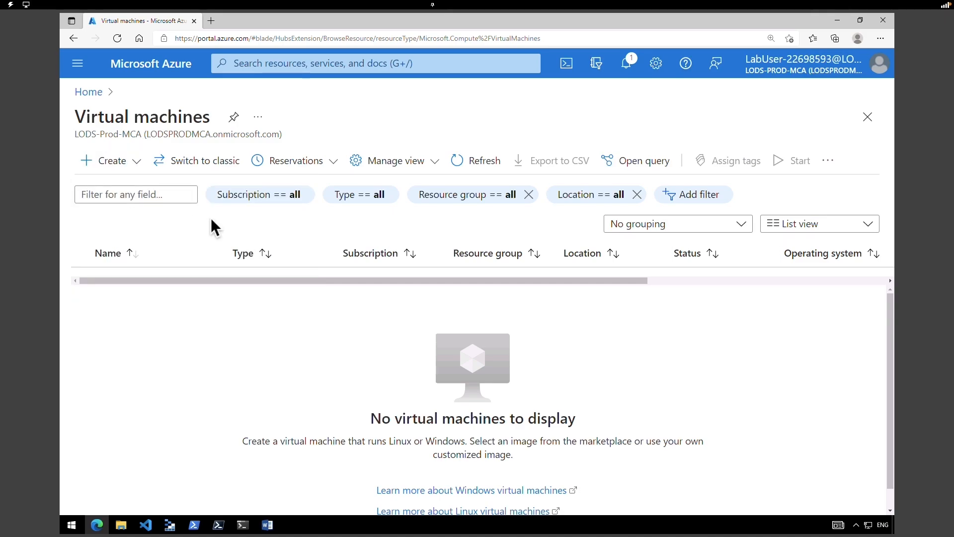
left_click_drag(893, 243, 880, 283)
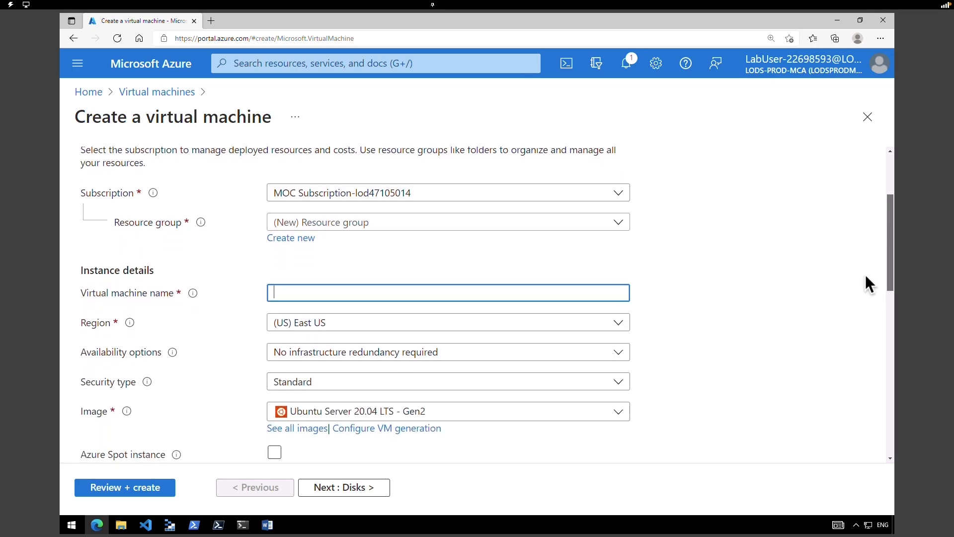
left_click(461, 224)
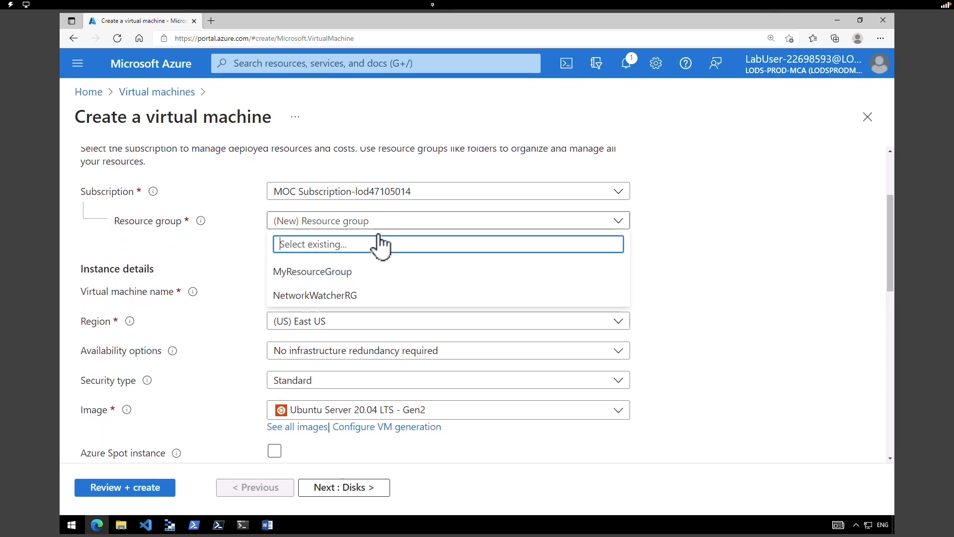
left_click(343, 273)
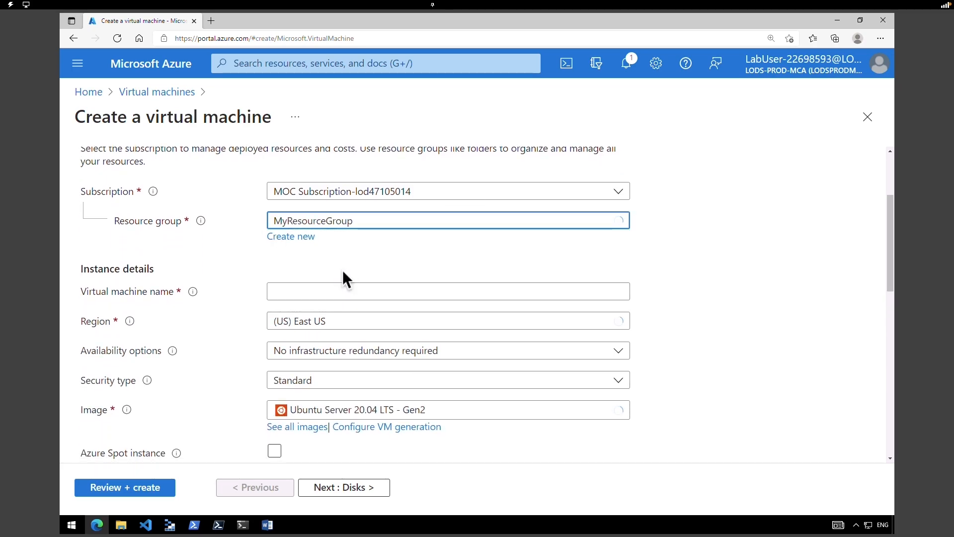
left_click(325, 290)
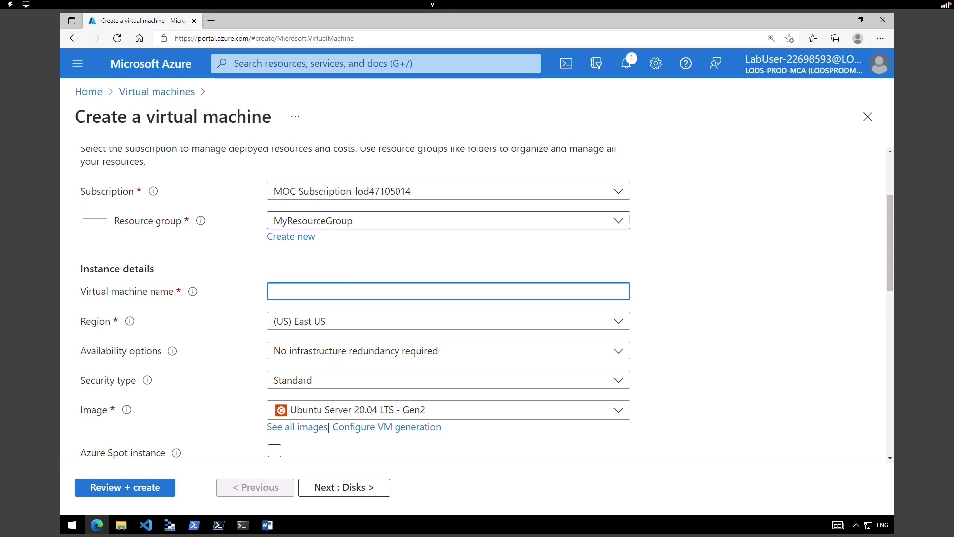
type("MyVirtualMachine")
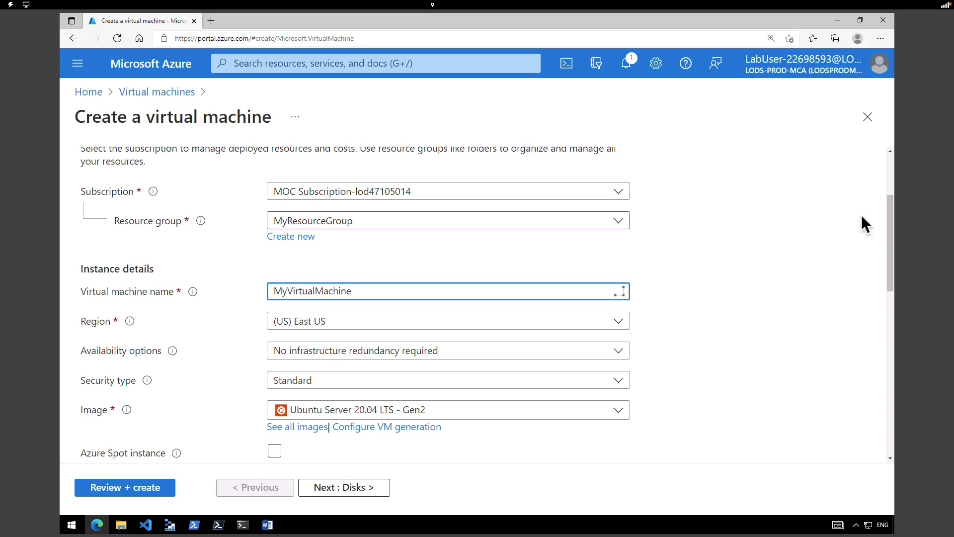
left_click(339, 329)
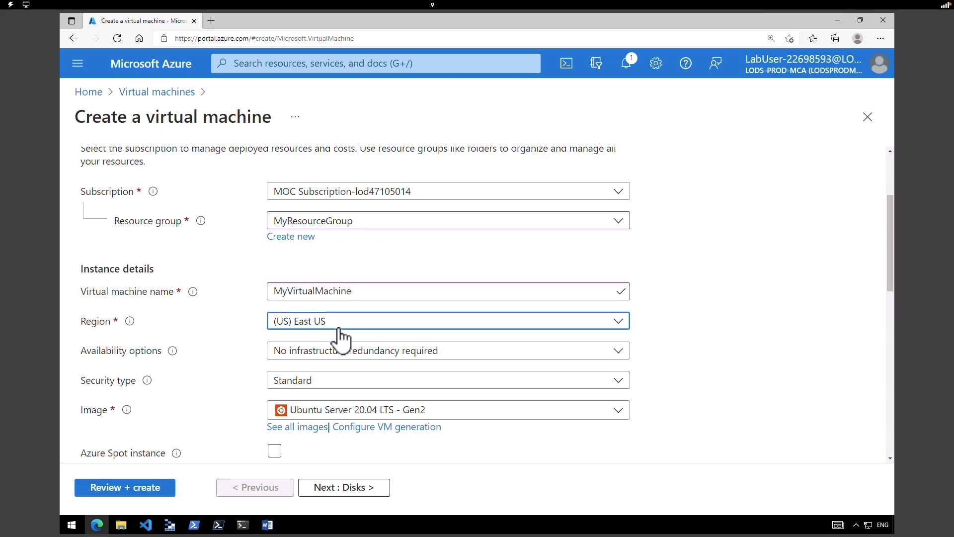
left_click(338, 329)
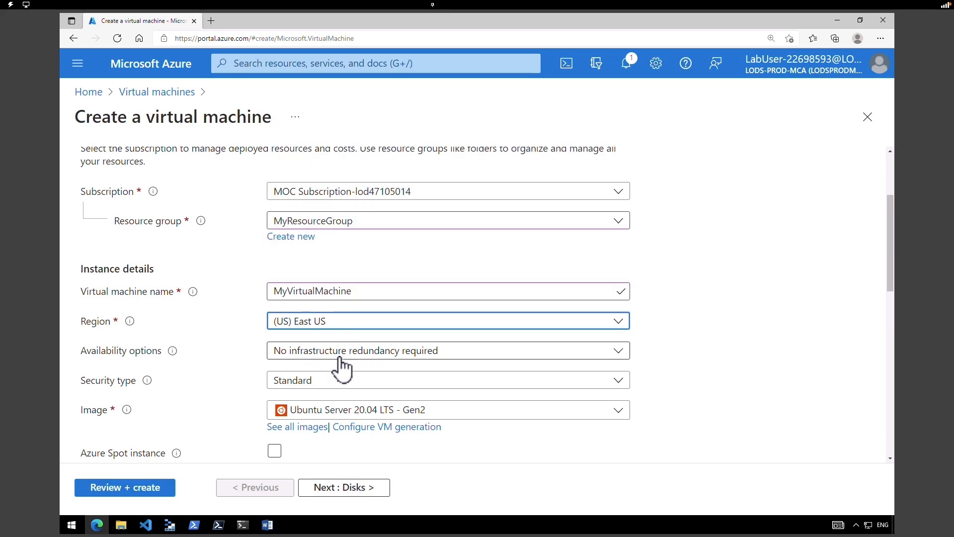
- Keep no infrastructure redundancy and Ubuntu Server 20.04 LTS, and choose size B1ls
left_click(341, 357)
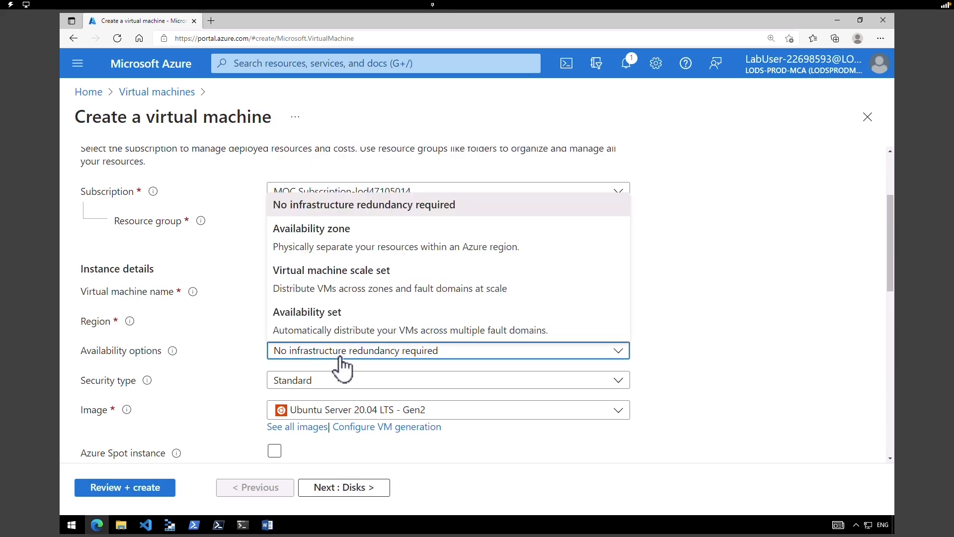
left_click(350, 210)
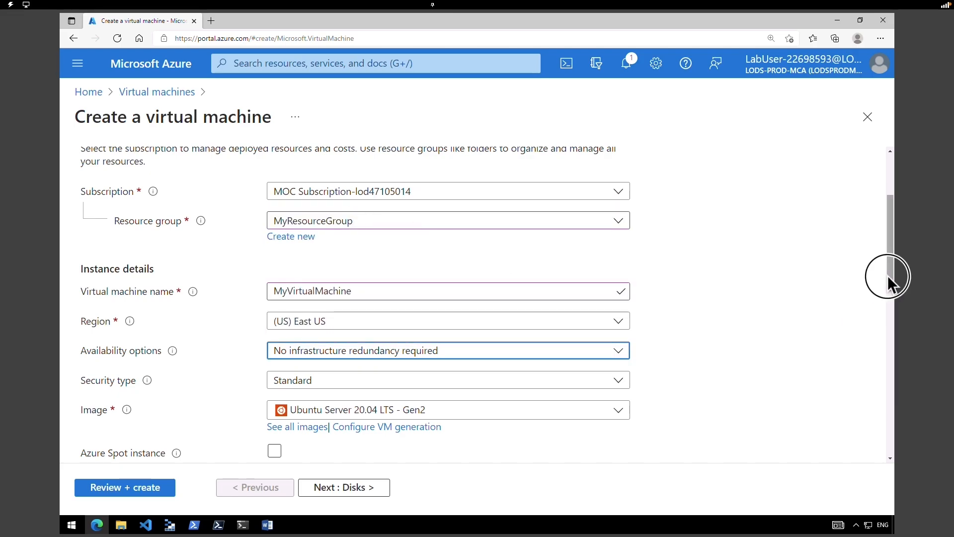
scroll(888, 281, "down", 2)
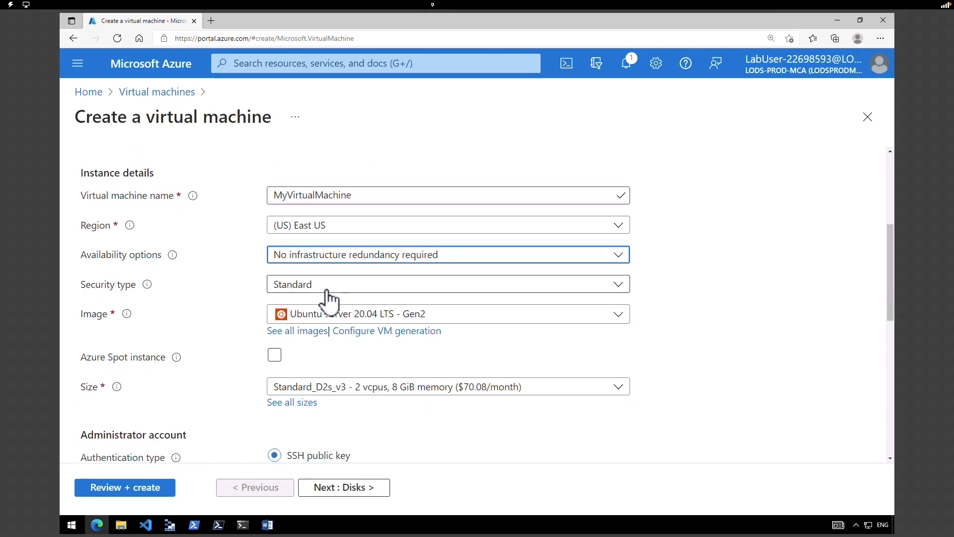
left_click(330, 317)
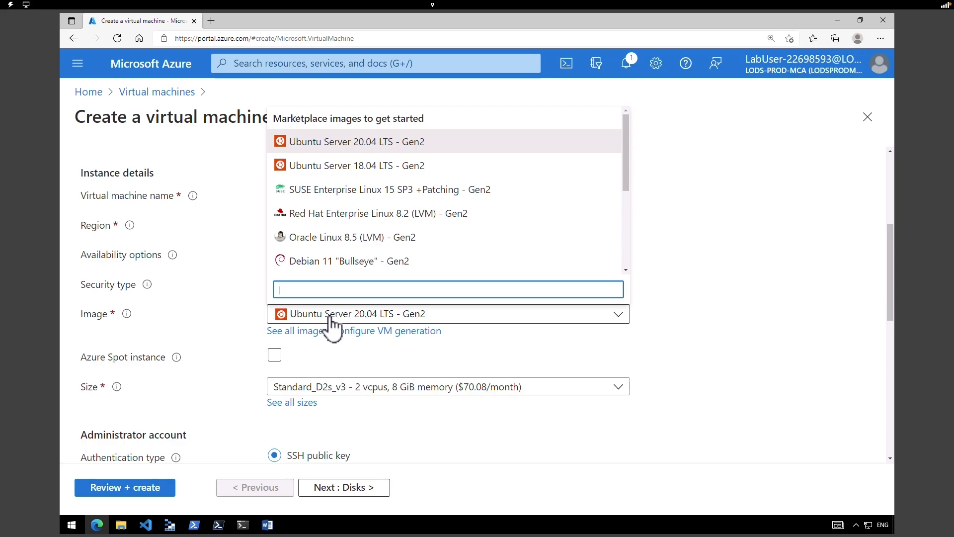
left_click(330, 320)
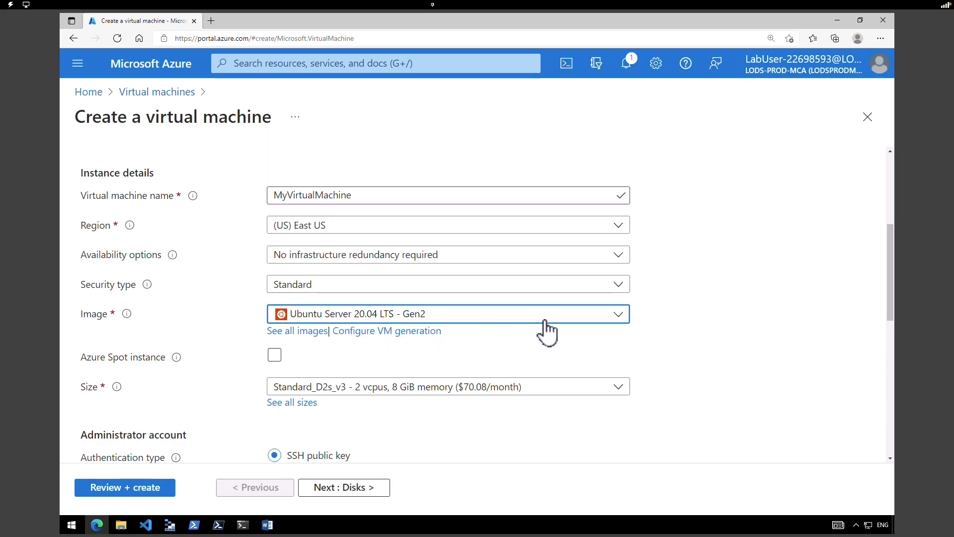
left_click(292, 402)
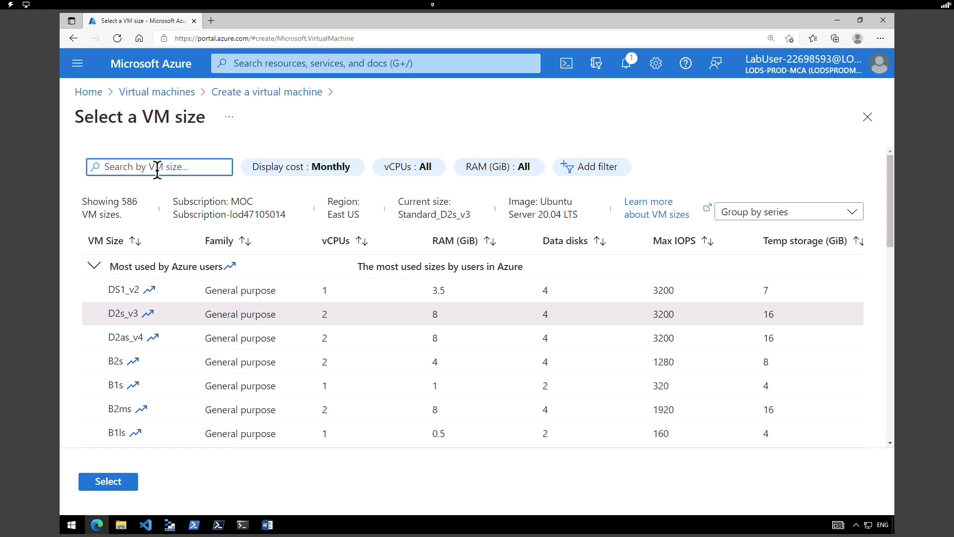
type("b1")
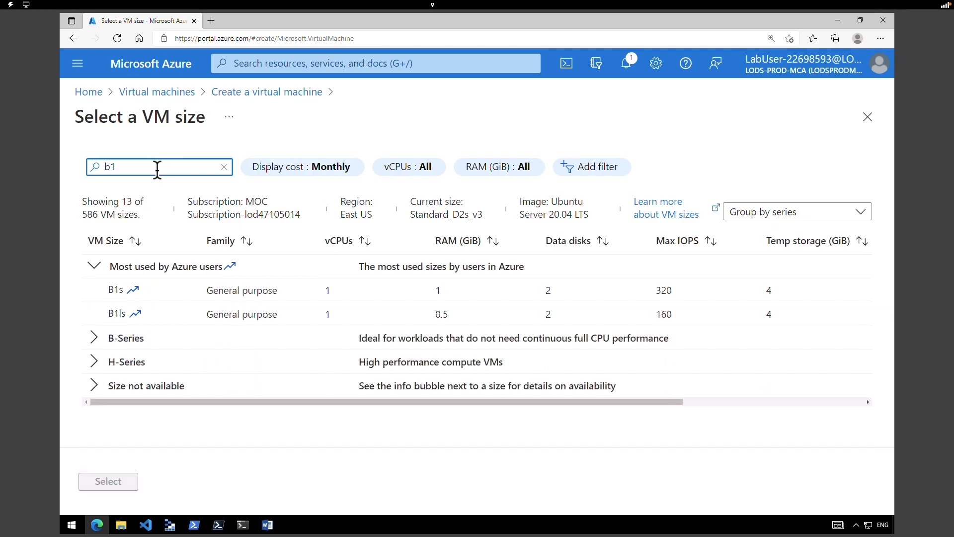
left_click(155, 314)
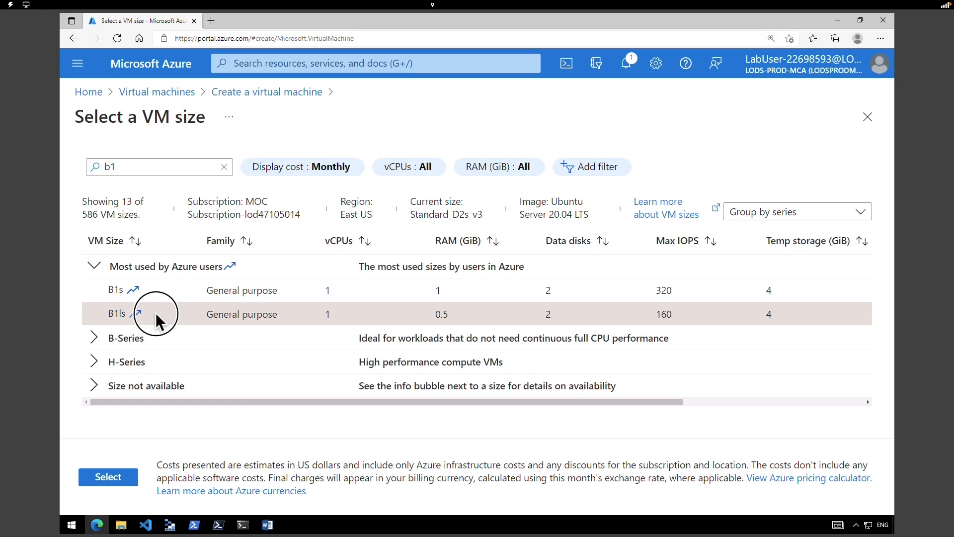
left_click(109, 481)
- Keep admin azureuser and generate a new SSH key pair named myvirtualmachine-ssh-key
scroll(881, 341, "down", 4)
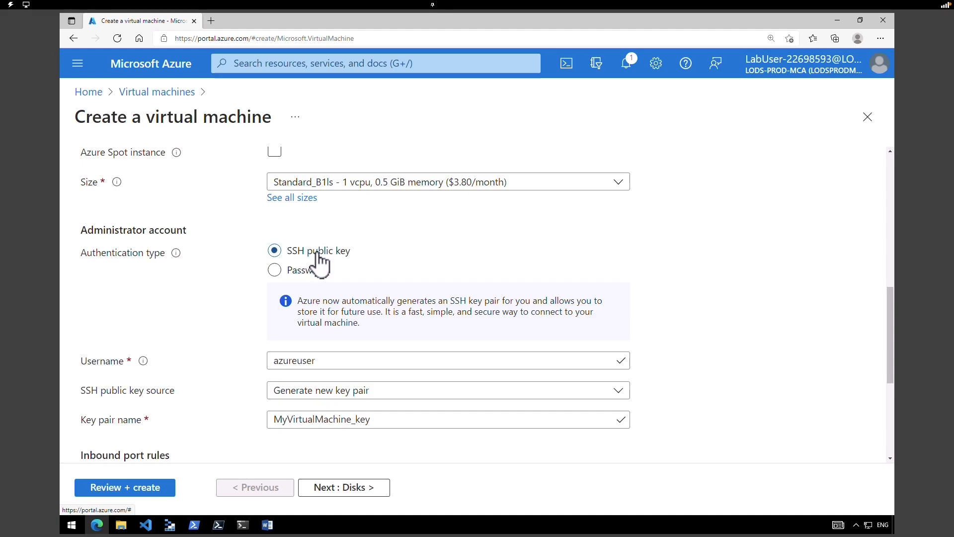
left_click(324, 361)
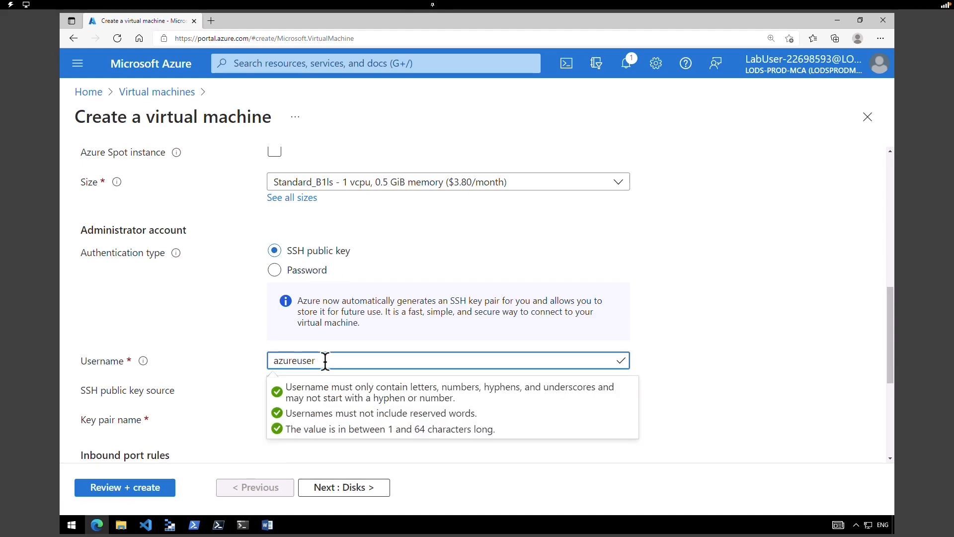
left_click(786, 349)
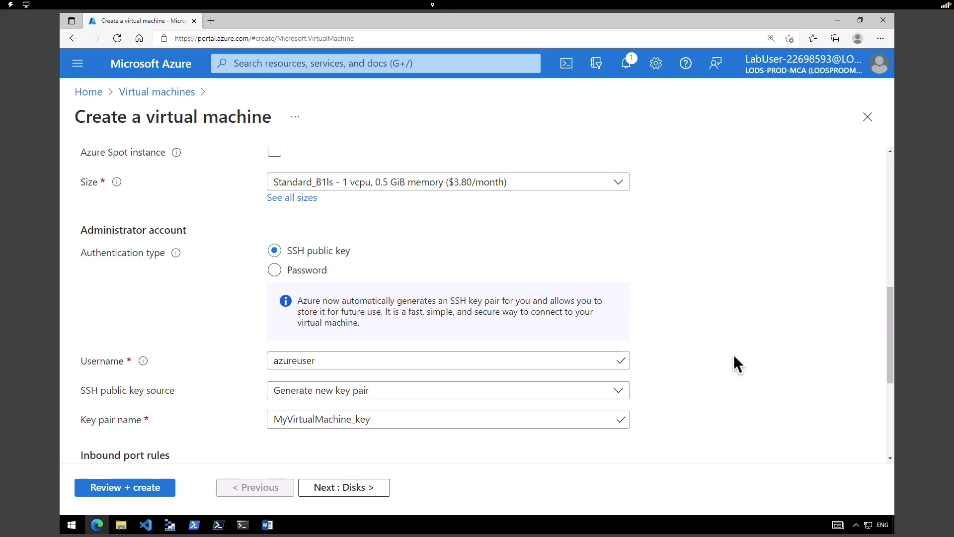
left_click(341, 395)
left_click(340, 394)
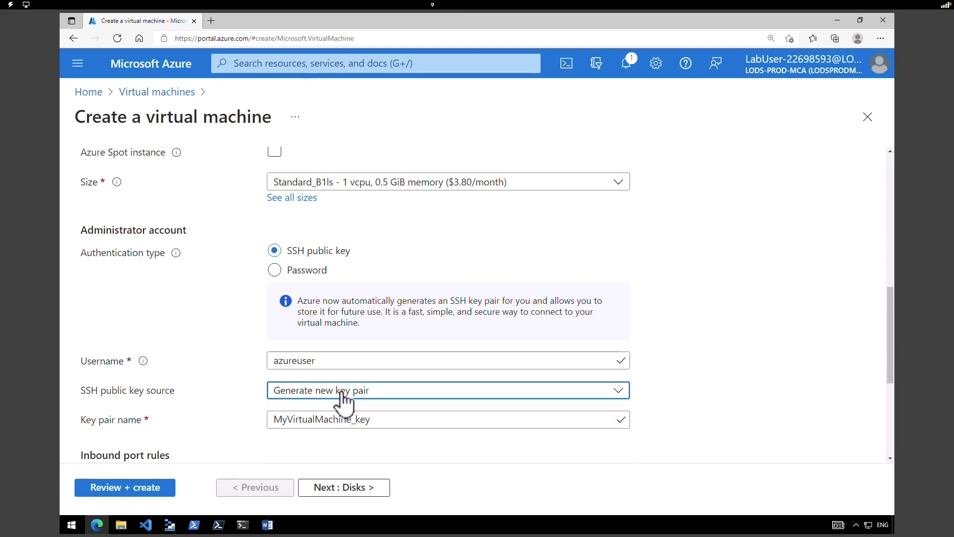
key("Tab")
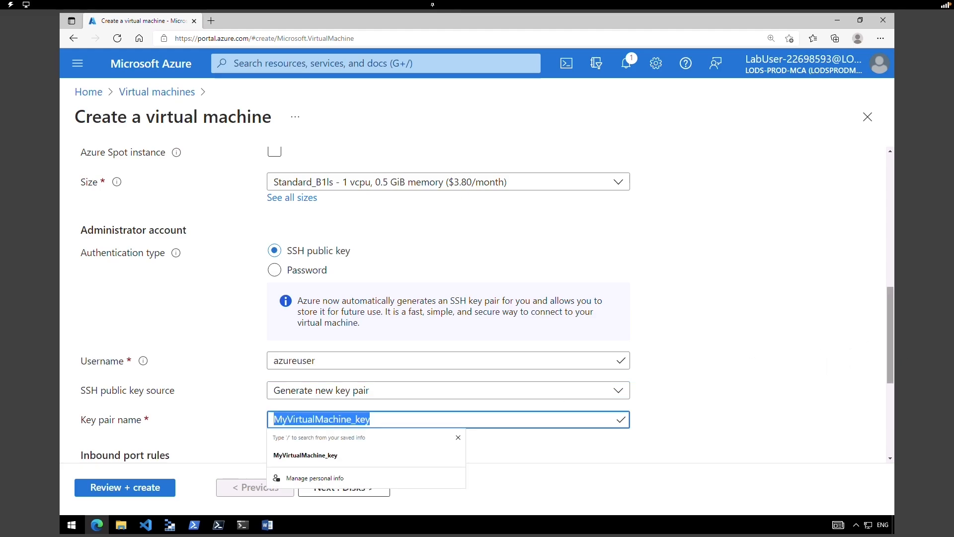
type("myvirtualmachine-ssh-key")
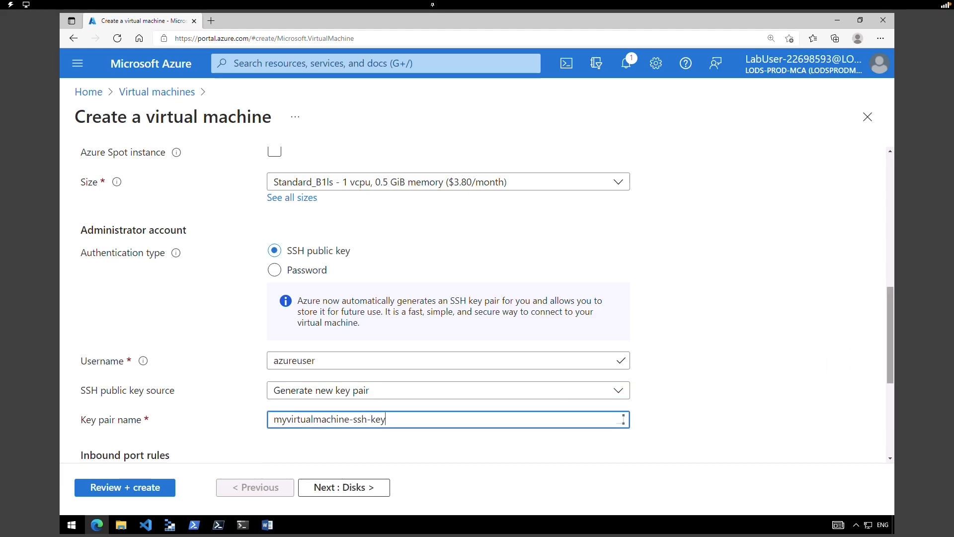
left_click(886, 419)
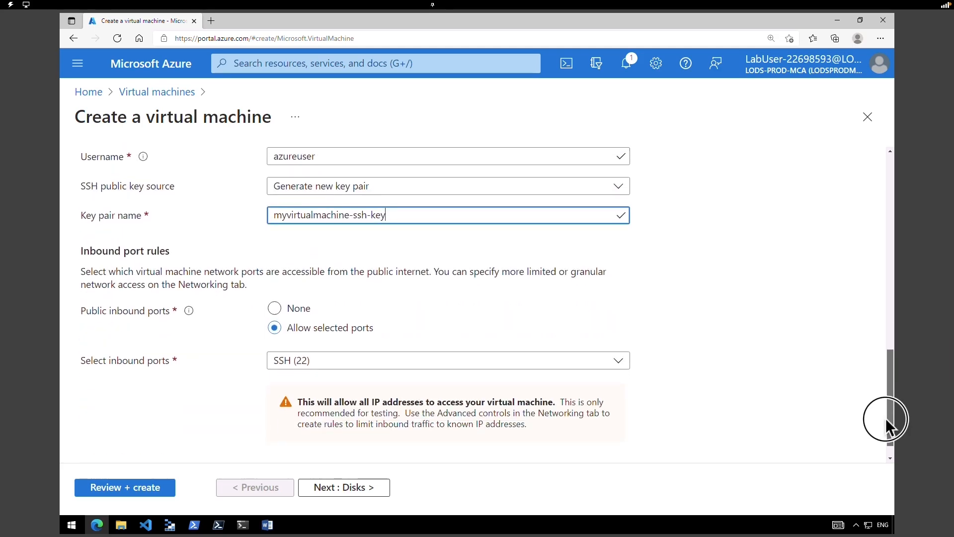
left_click(130, 491)
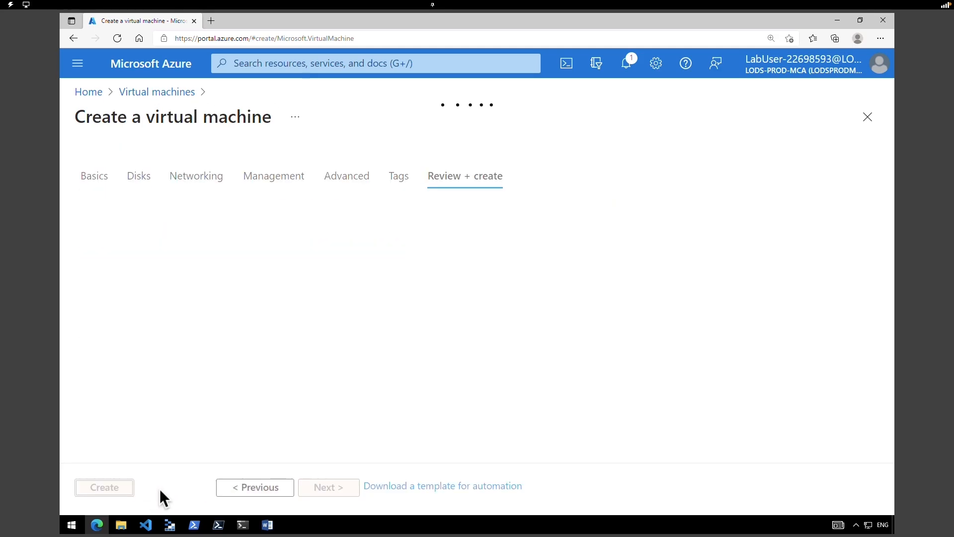
- Create the VM, downloading the private key, then open the Virtual machines list
left_click(107, 488)
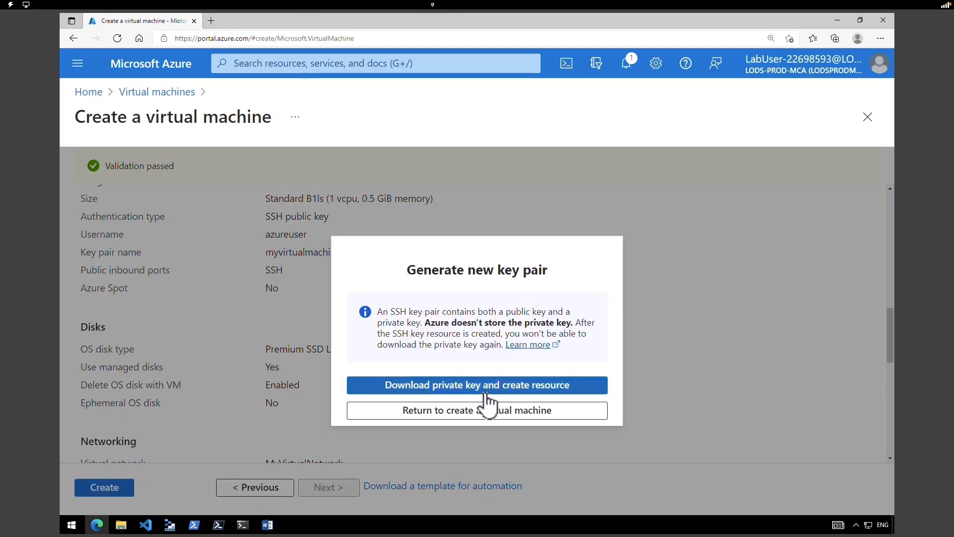
left_click(485, 391)
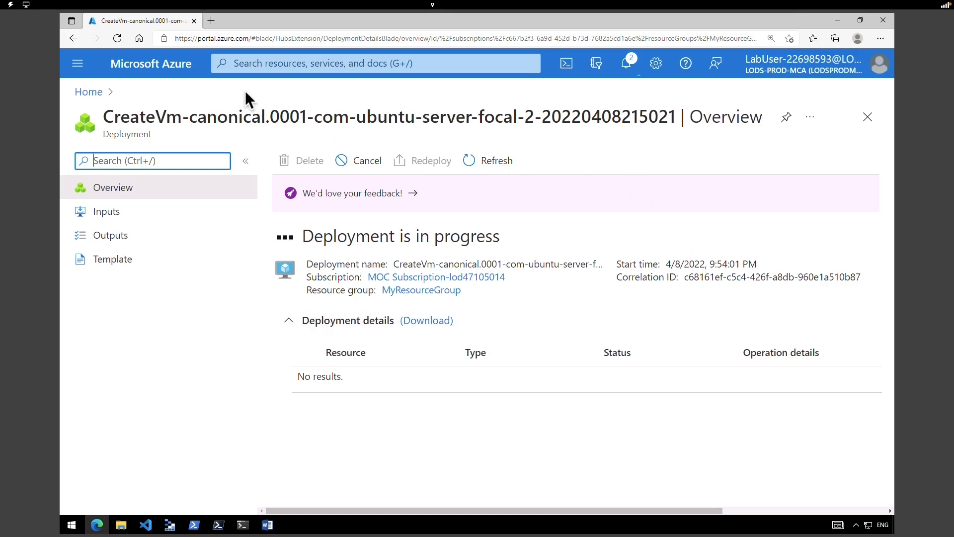
left_click(164, 72)
left_click(239, 161)
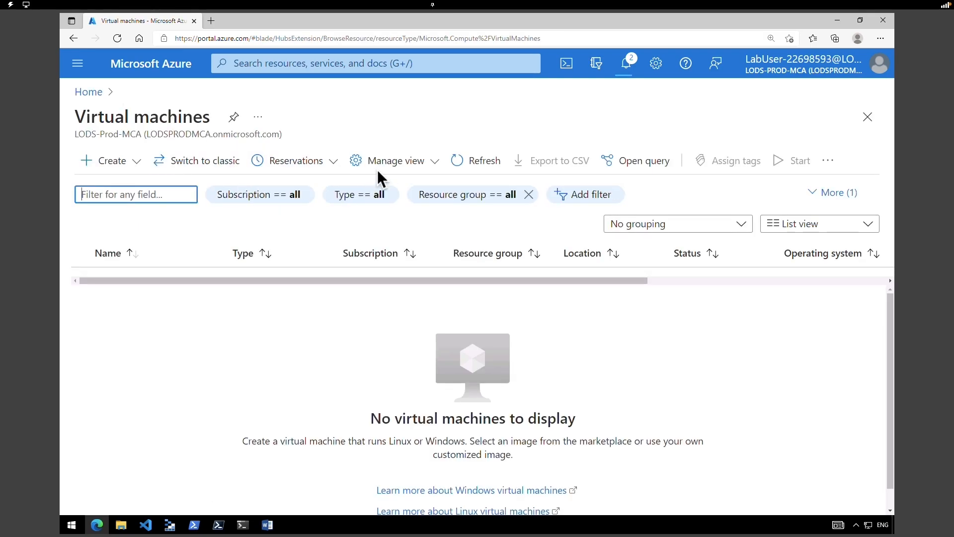
- Refresh the list, open MyVirtualMachine and view its Networking page with interface myvirtualmachine17
left_click(477, 163)
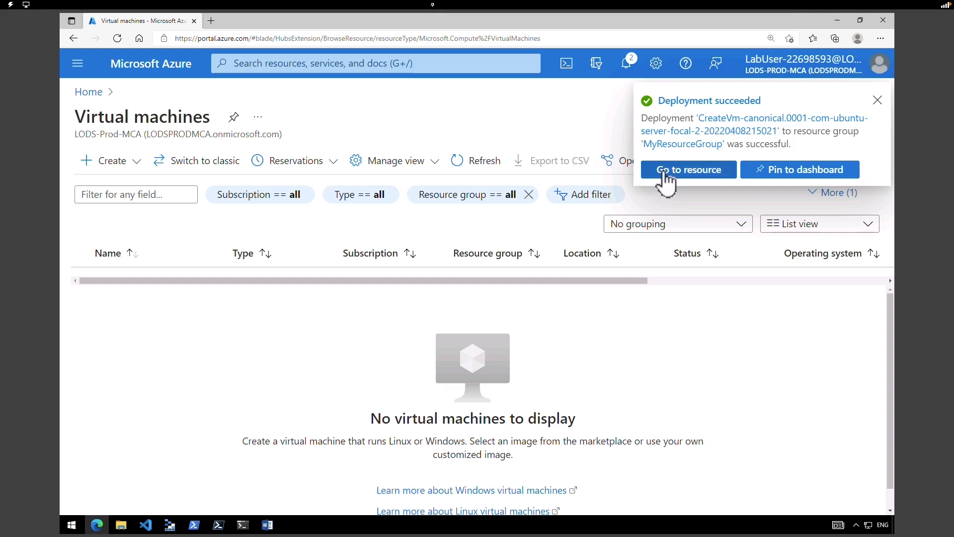
left_click(663, 170)
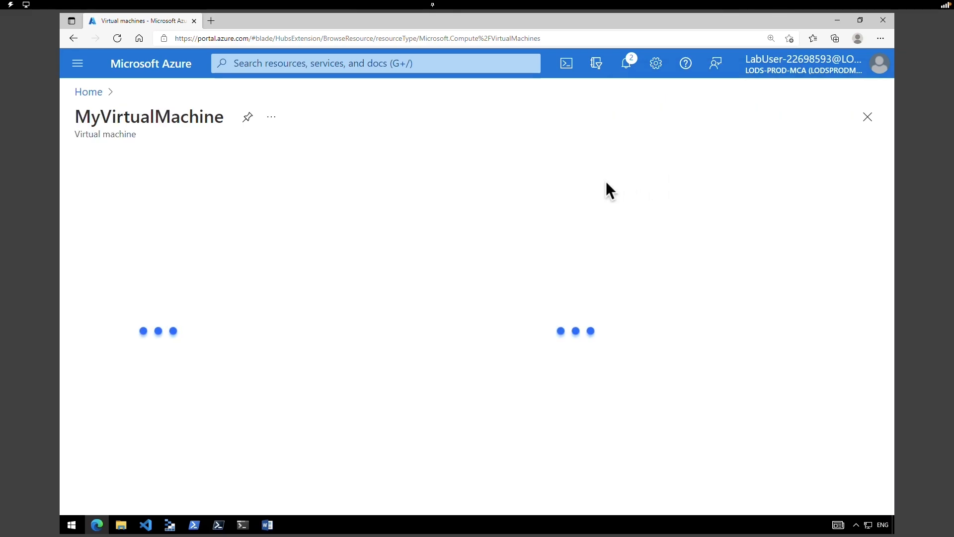
left_click(225, 119)
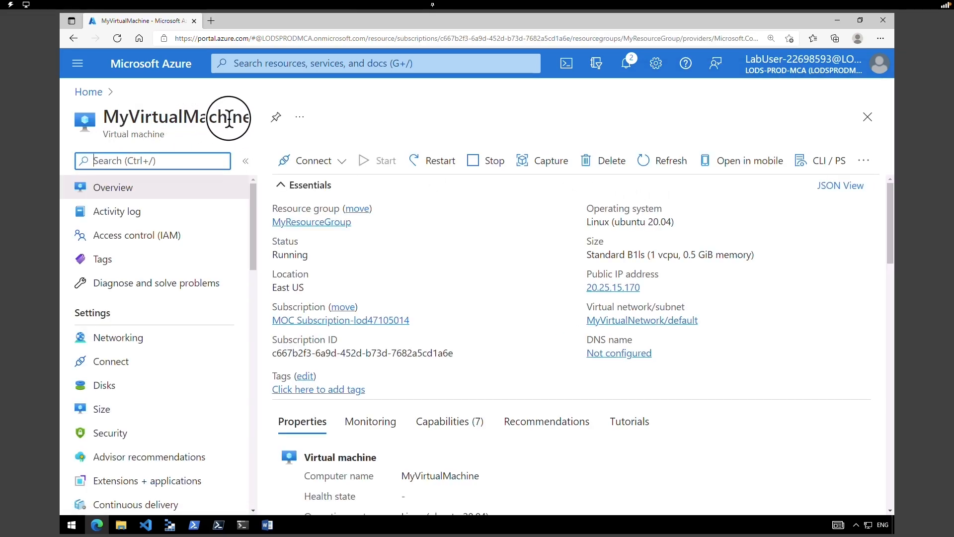
left_click_drag(229, 119, 144, 121)
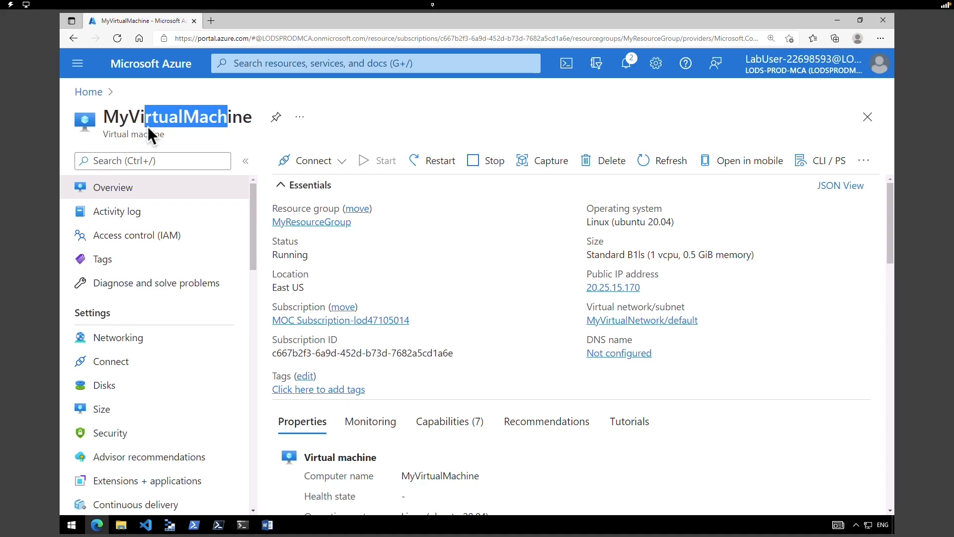
left_click(145, 127)
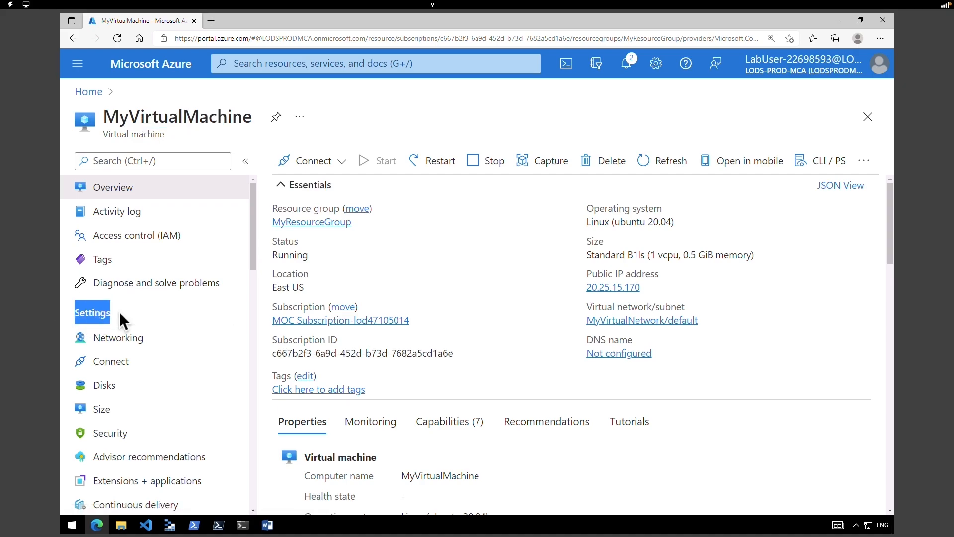
left_click(141, 338)
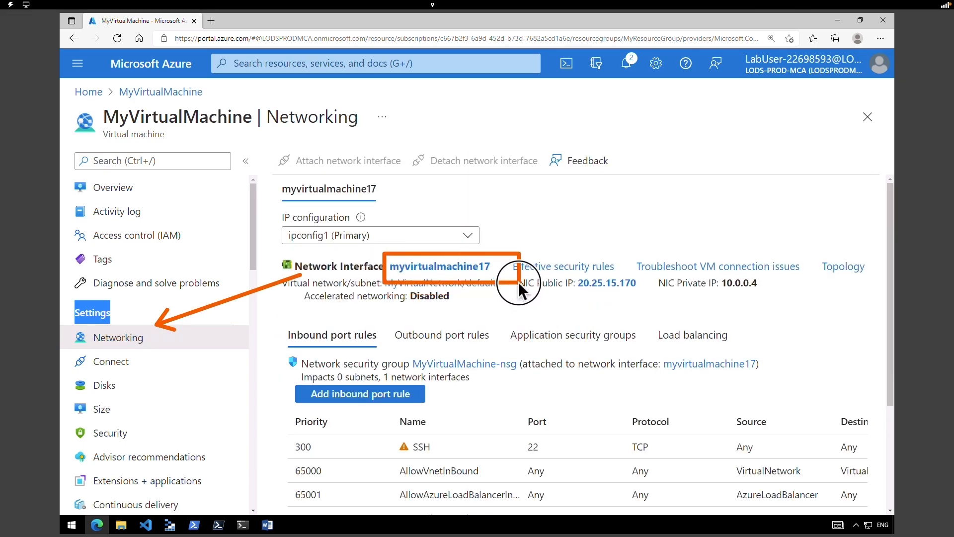
- Associate MyPublicIPAddress with myvirtualmachine17's ipconfig1 and save the change
left_click(474, 269)
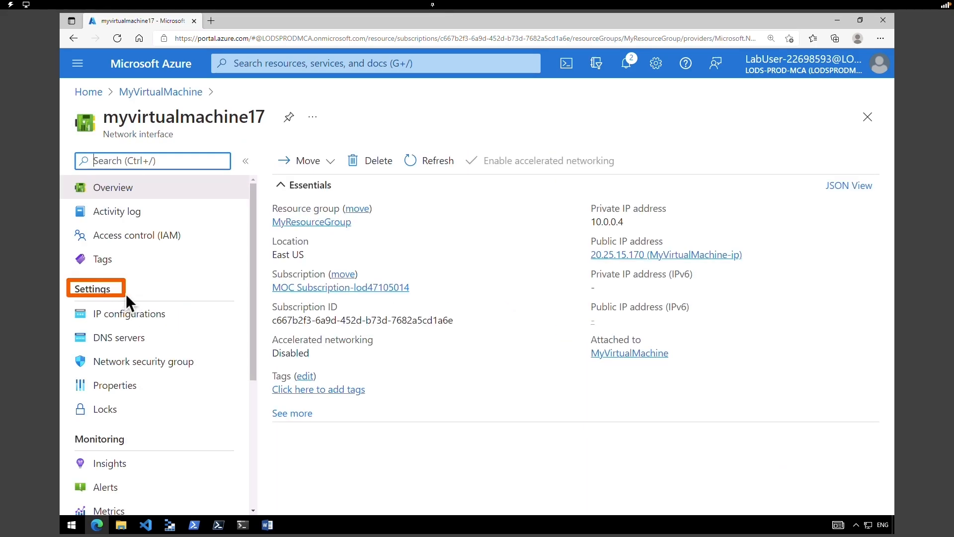
left_click(123, 324)
left_click(358, 377)
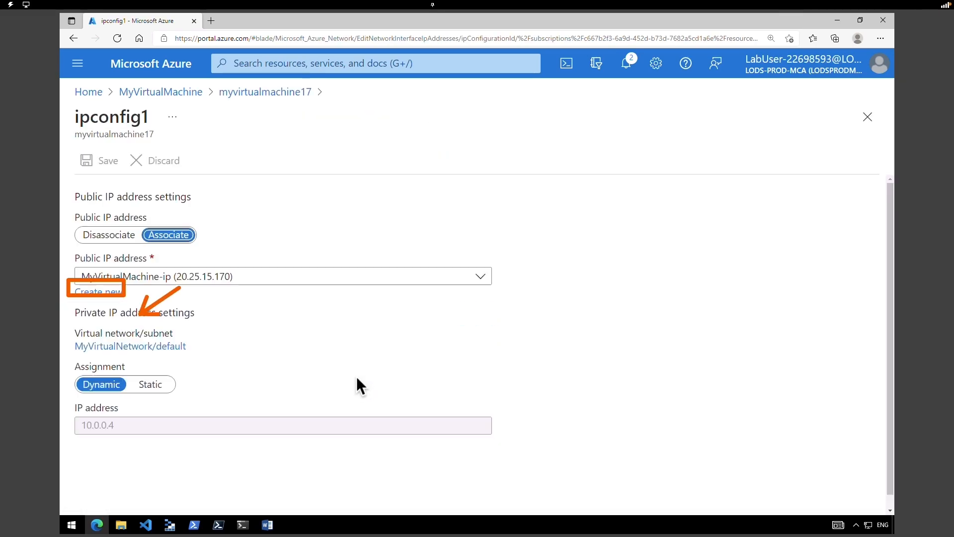
left_click(345, 278)
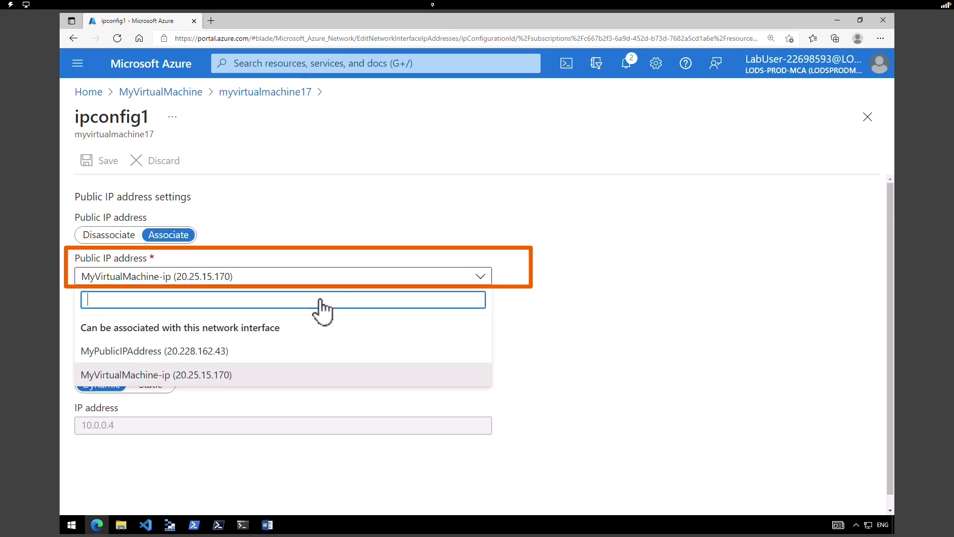
left_click(203, 352)
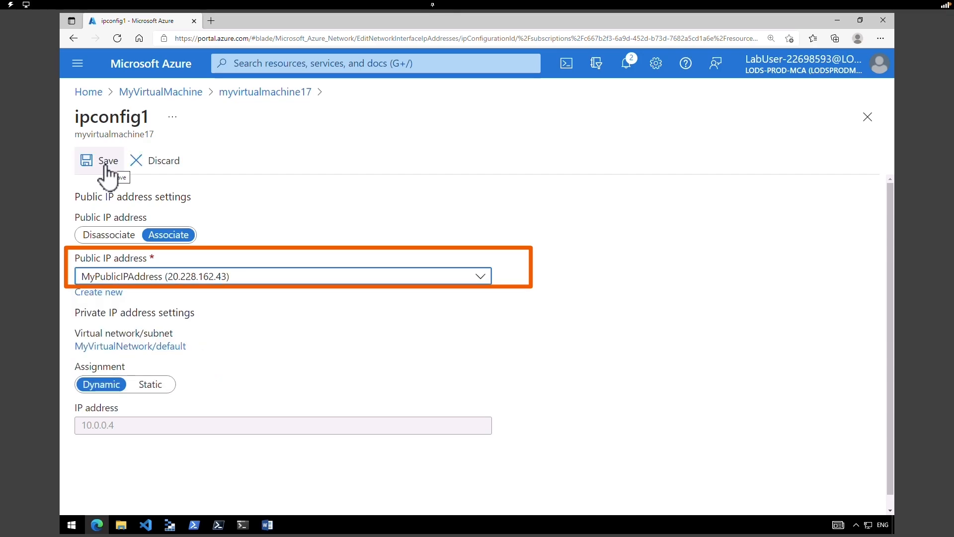
left_click(105, 164)
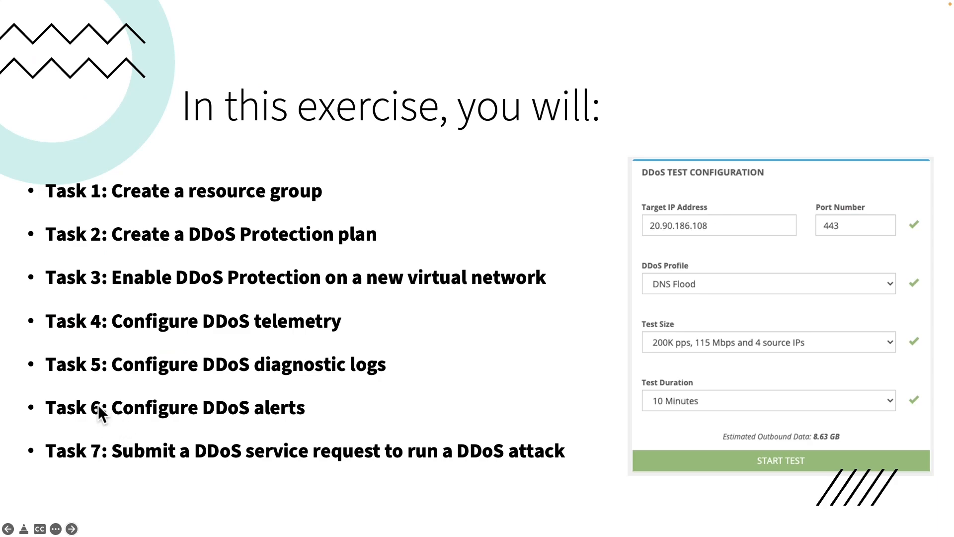
mouse_move(28, 393)
left_mouse_down()
mouse_move(263, 429)
mouse_move(309, 423)
left_mouse_up()
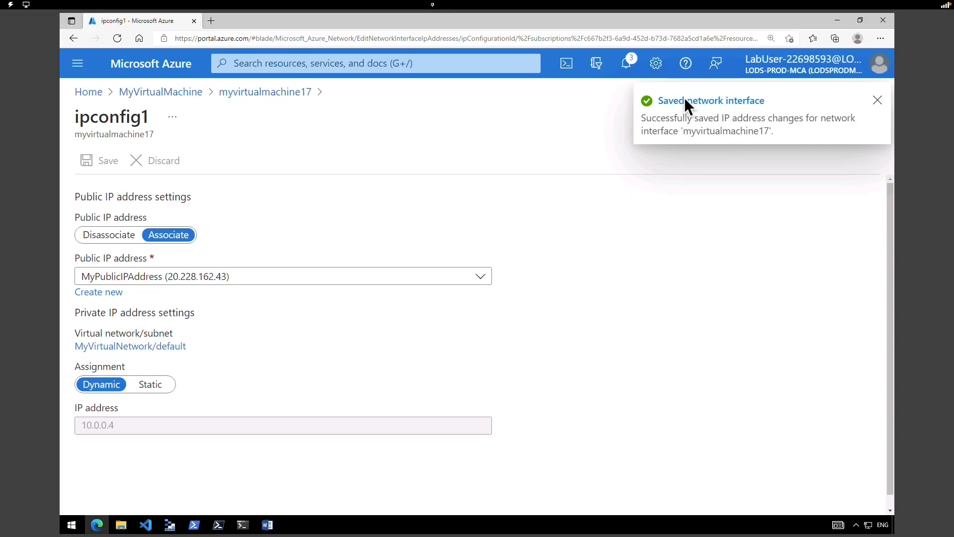
- Via MyResourceGroup, open MyDdoSProtectionPlan's Alerts and start a new alert rule
left_click(162, 70)
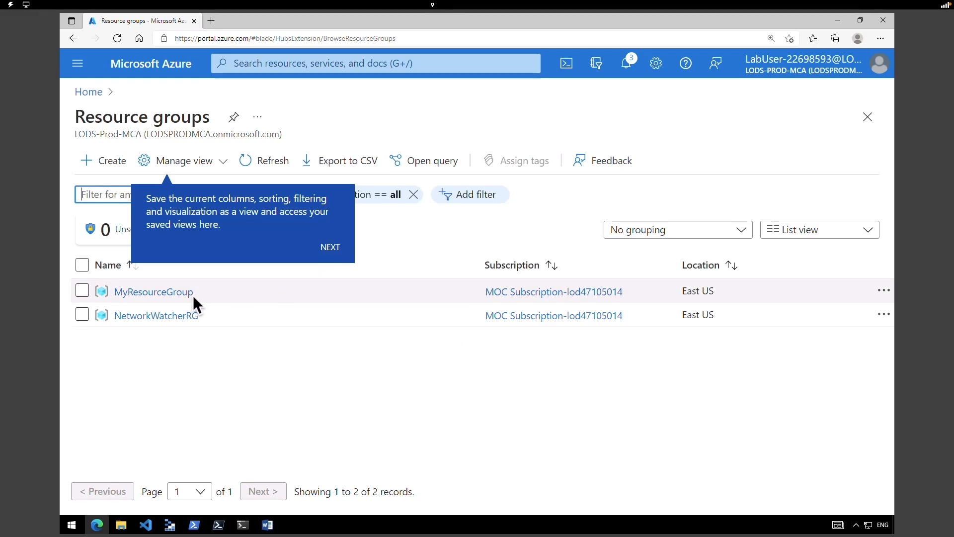
left_click(176, 293)
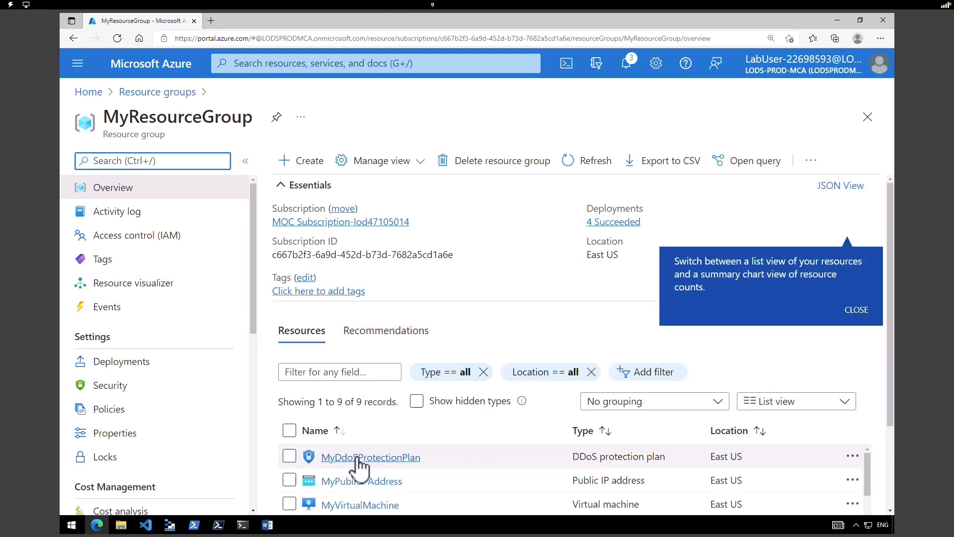
left_click(372, 457)
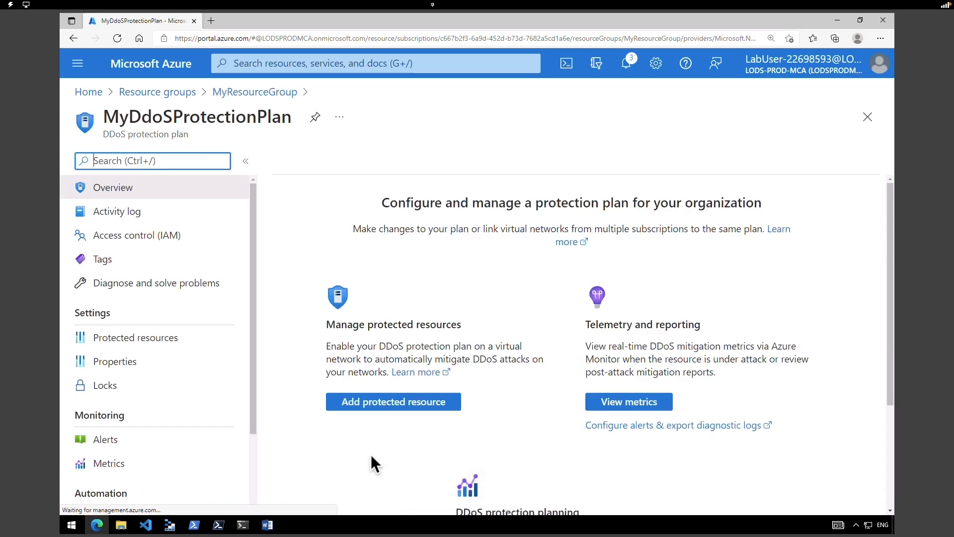
left_click_drag(255, 343, 255, 398)
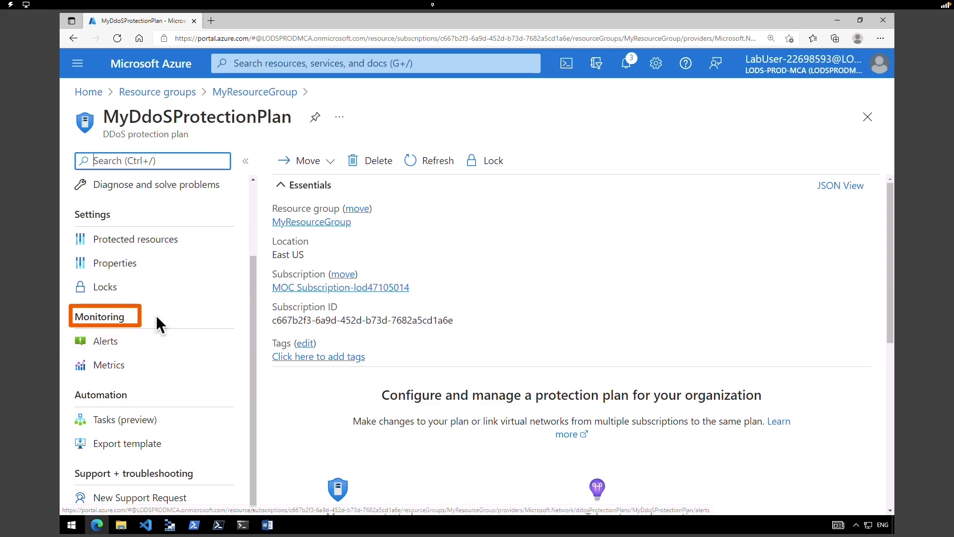
left_click(103, 342)
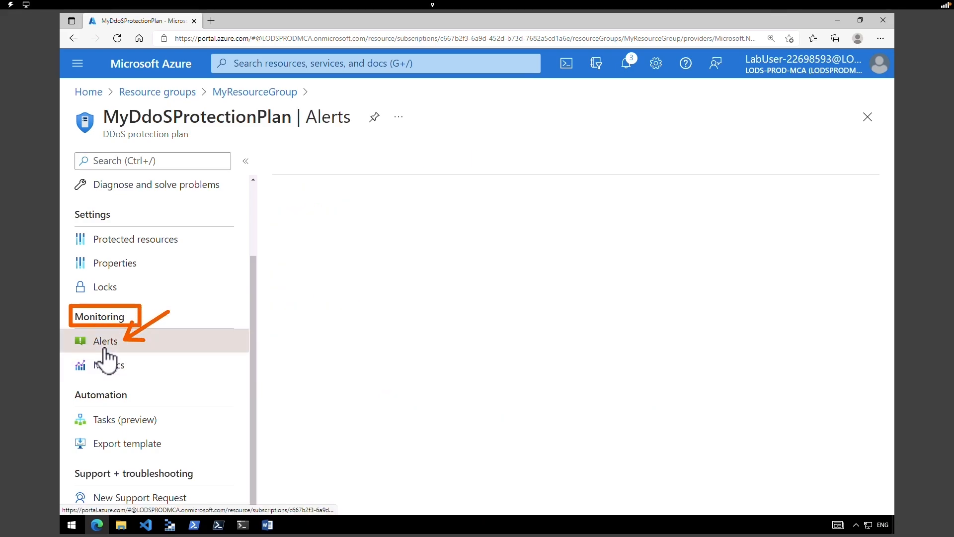
left_click(320, 170)
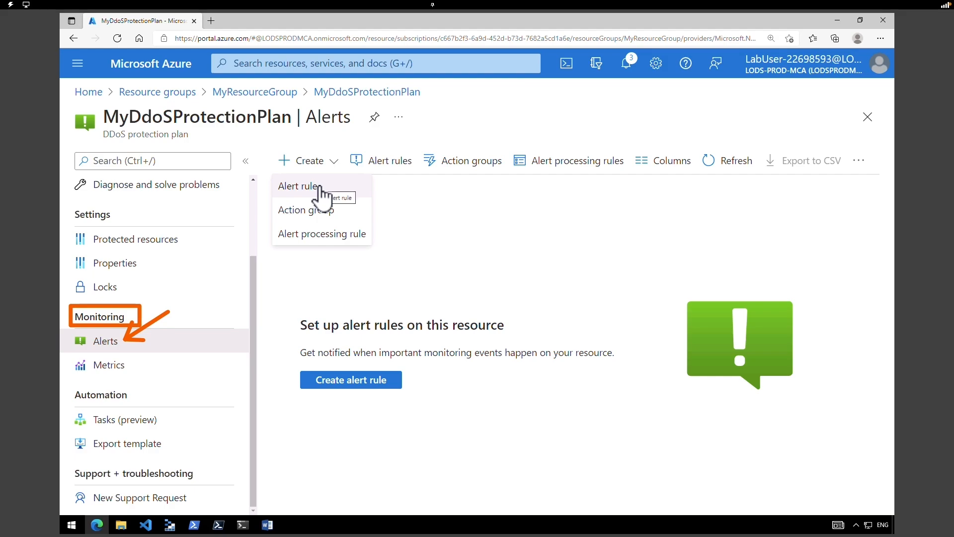
left_click(320, 187)
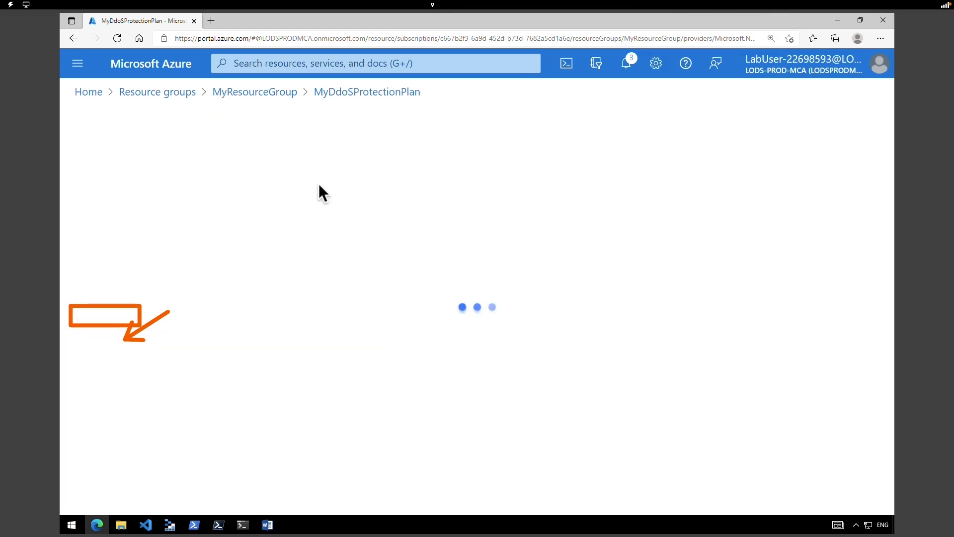
- Set the alert scope to MyPublicIPAddress, filtering resources by Public IP addresses
left_click(107, 179)
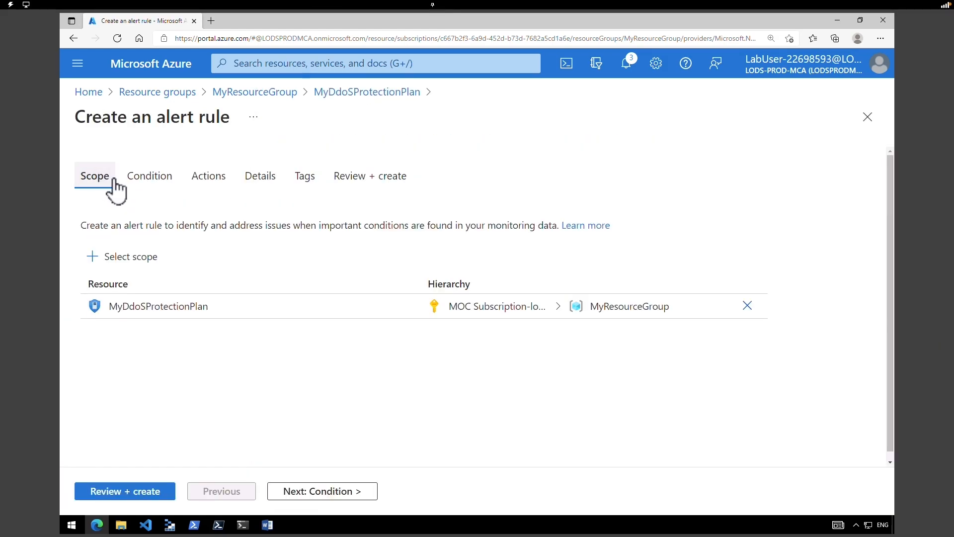
left_click(128, 263)
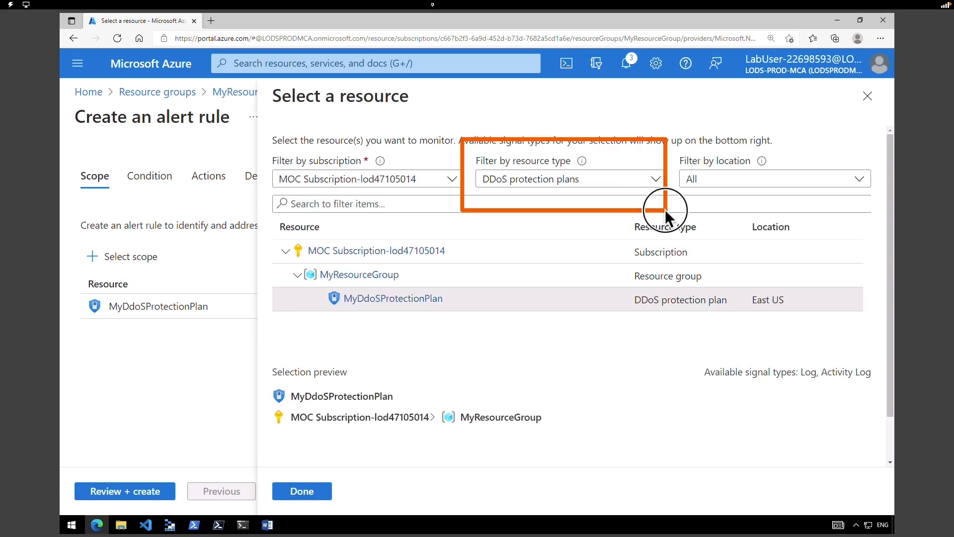
left_click(622, 182)
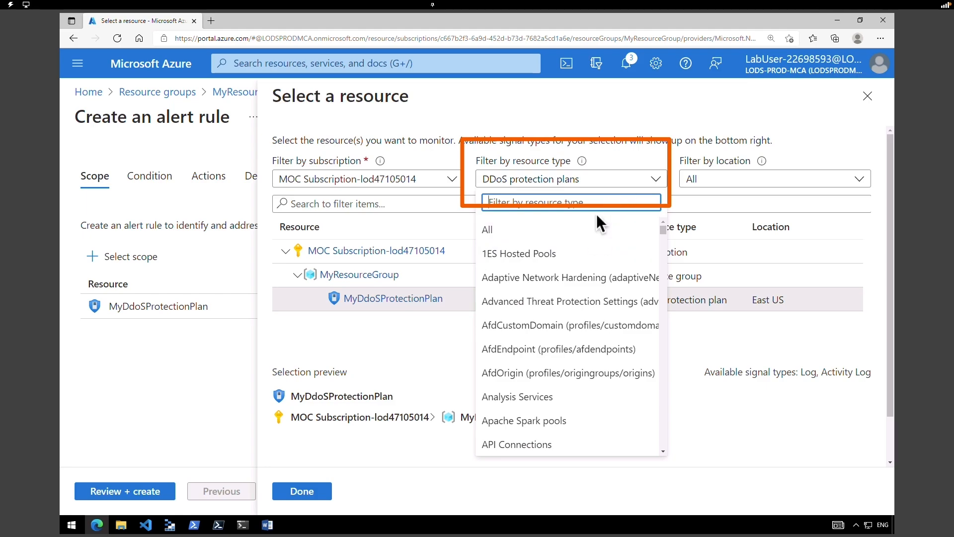
type("pub")
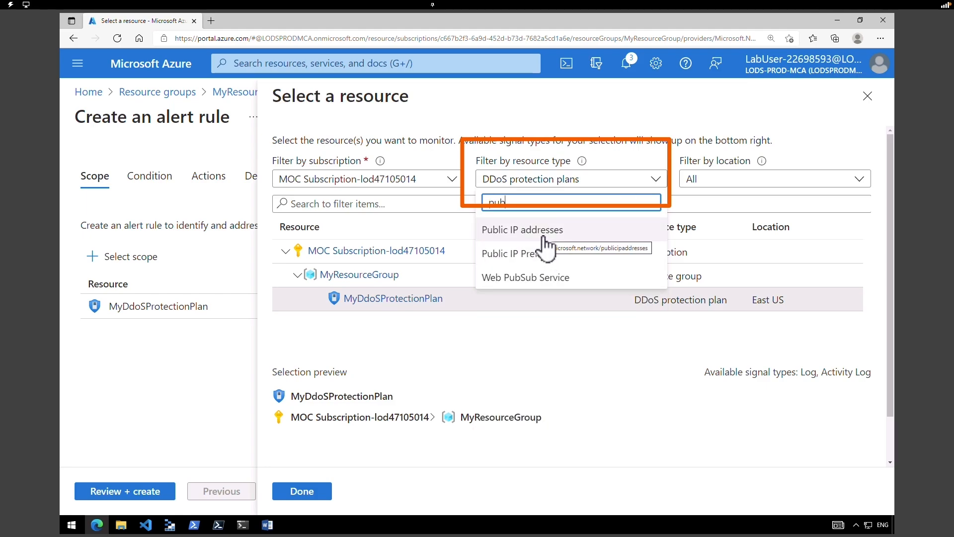
left_click(544, 235)
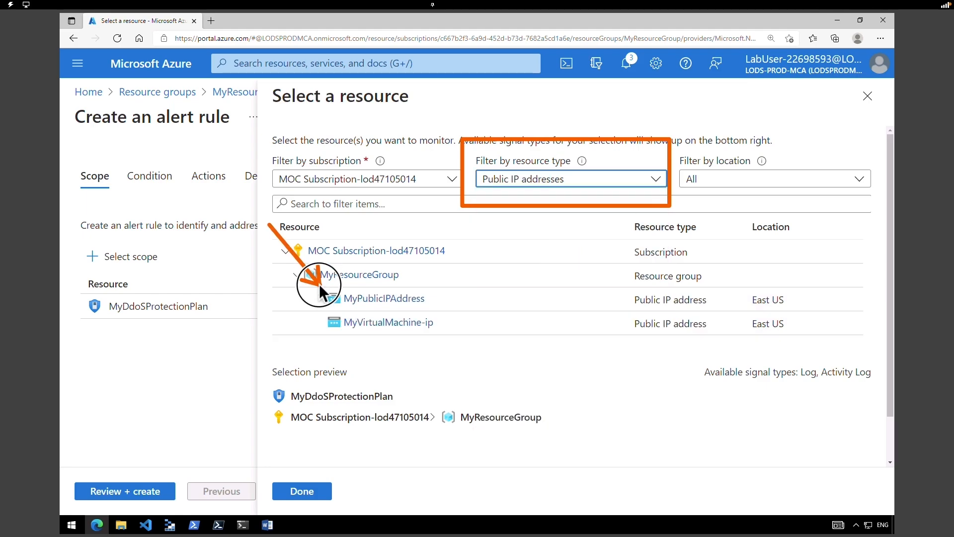
left_click(376, 309)
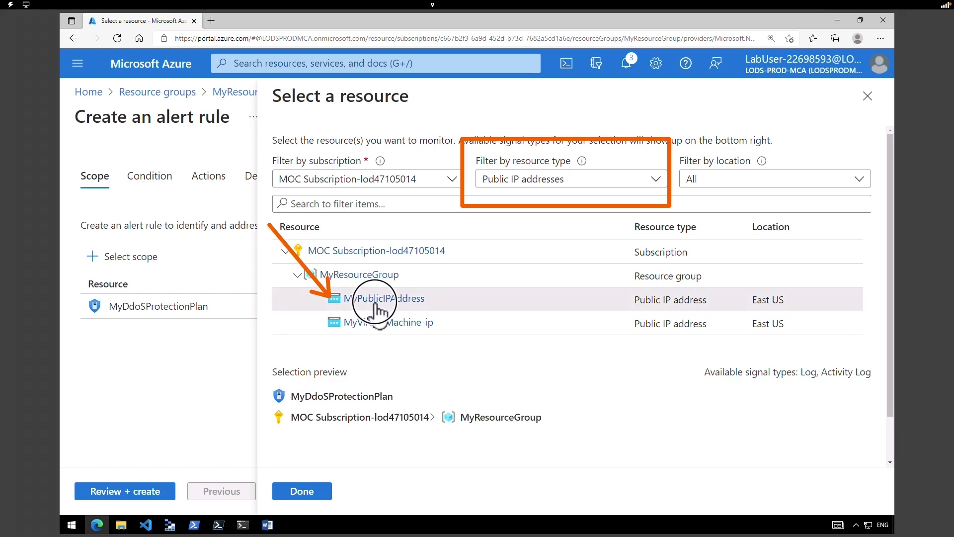
left_click(304, 492)
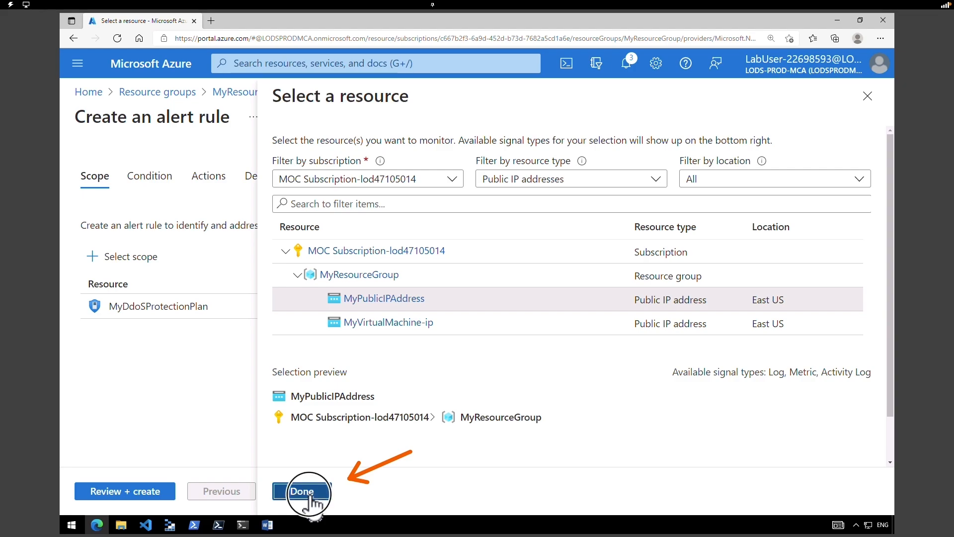
- Add the condition 'Under DDoS attack or not' with a threshold of 1
left_click(353, 239)
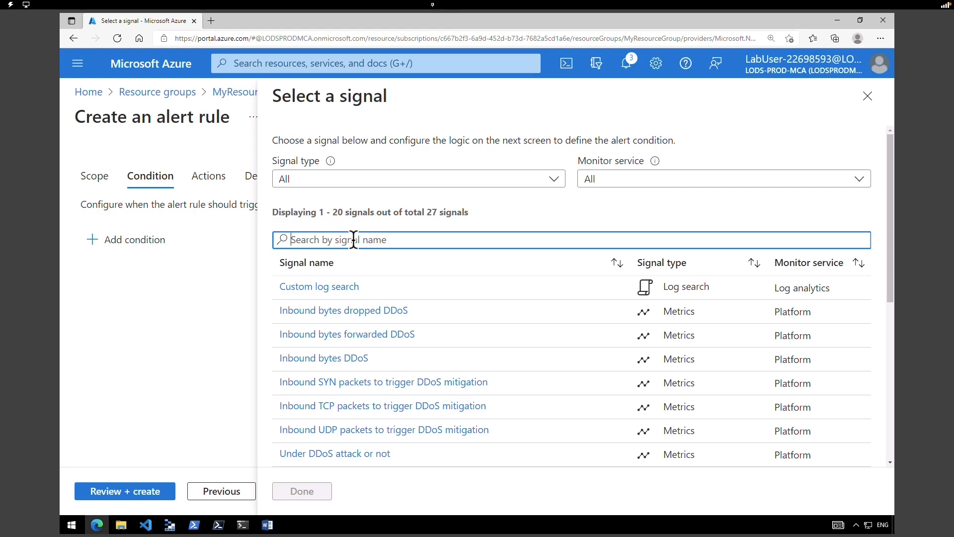
type("under ddos")
left_click(355, 287)
left_click_drag(888, 342, 884, 434)
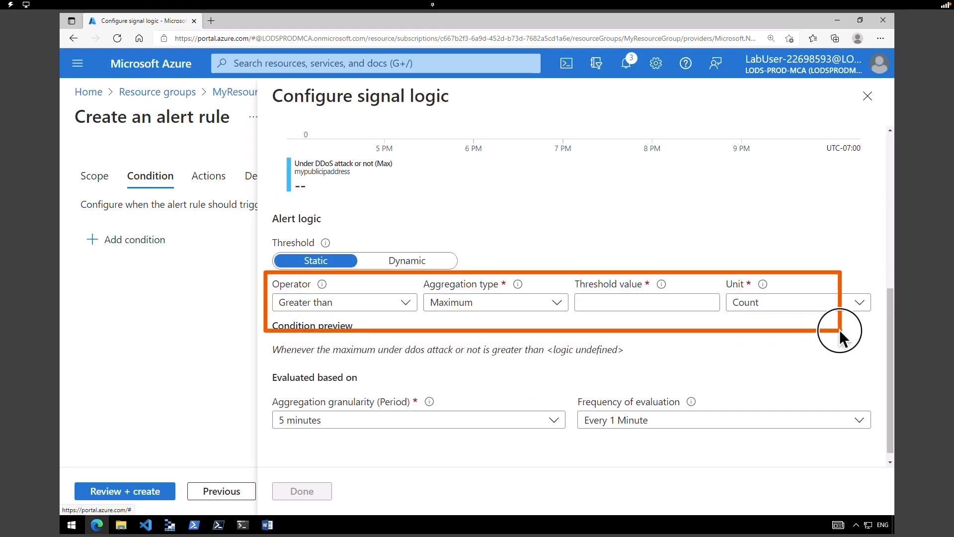
left_click(612, 302)
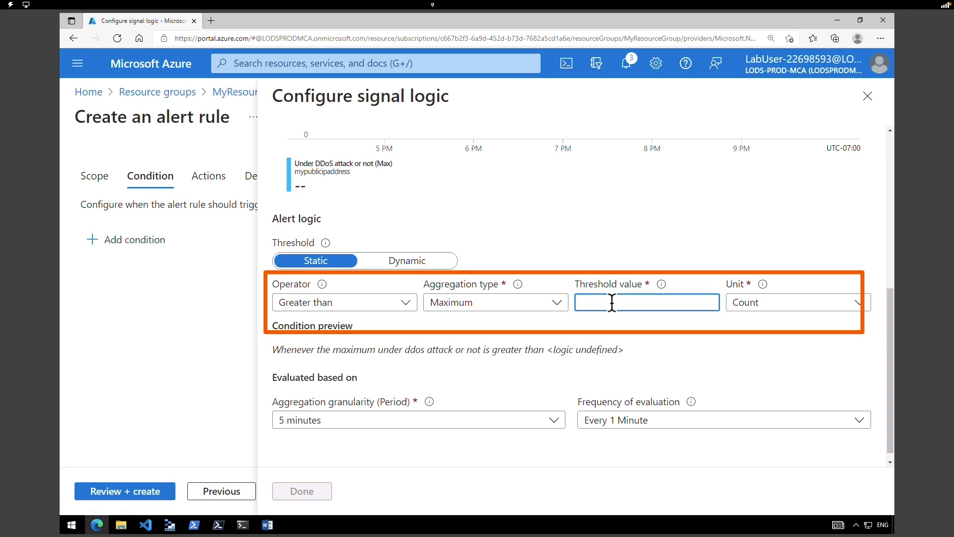
type("1")
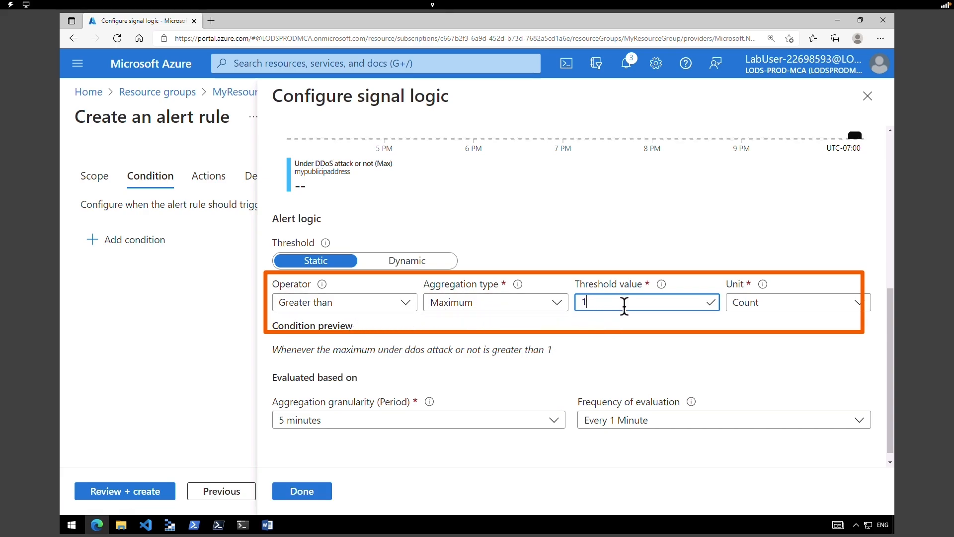
left_click(314, 501)
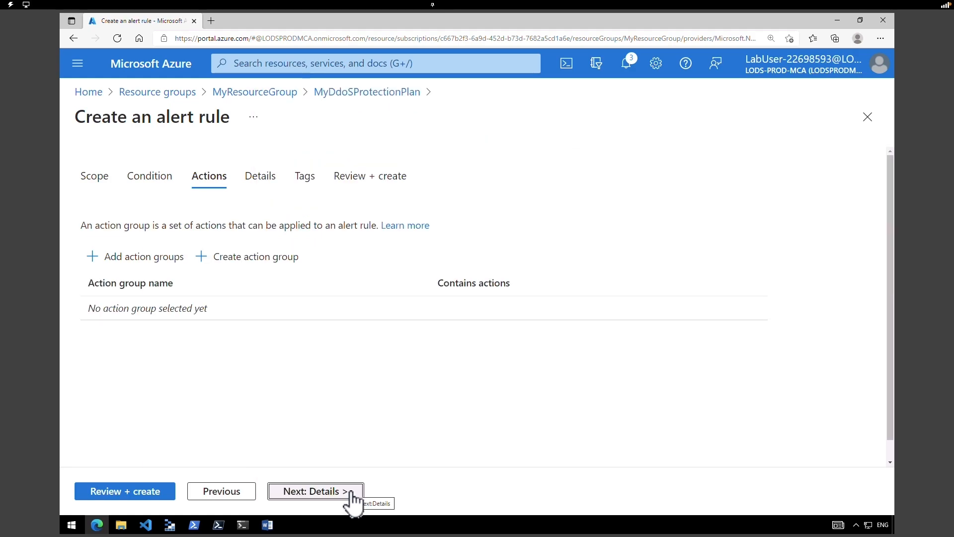
- Name the alert rule MyDdosAlert, then review and create it
left_click(351, 495)
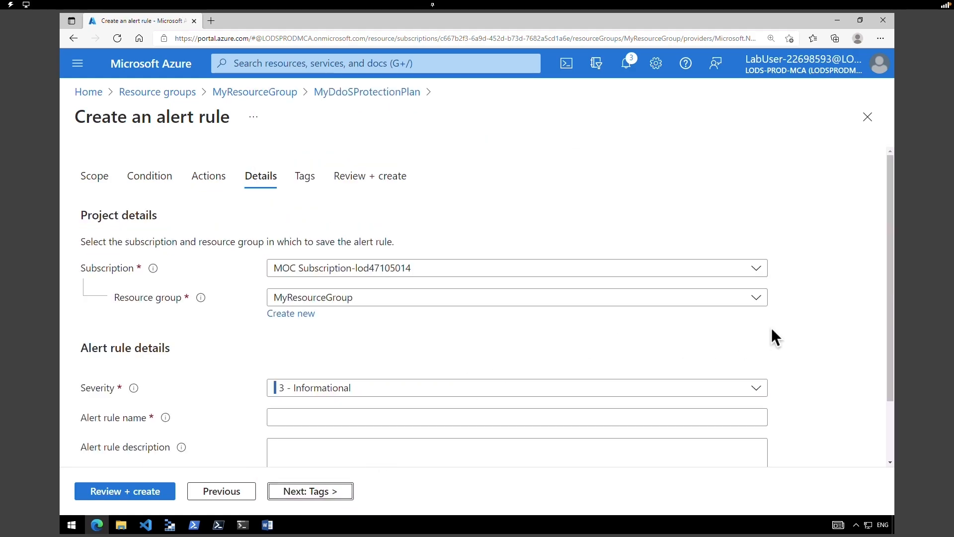
scroll(884, 356, "down", 2)
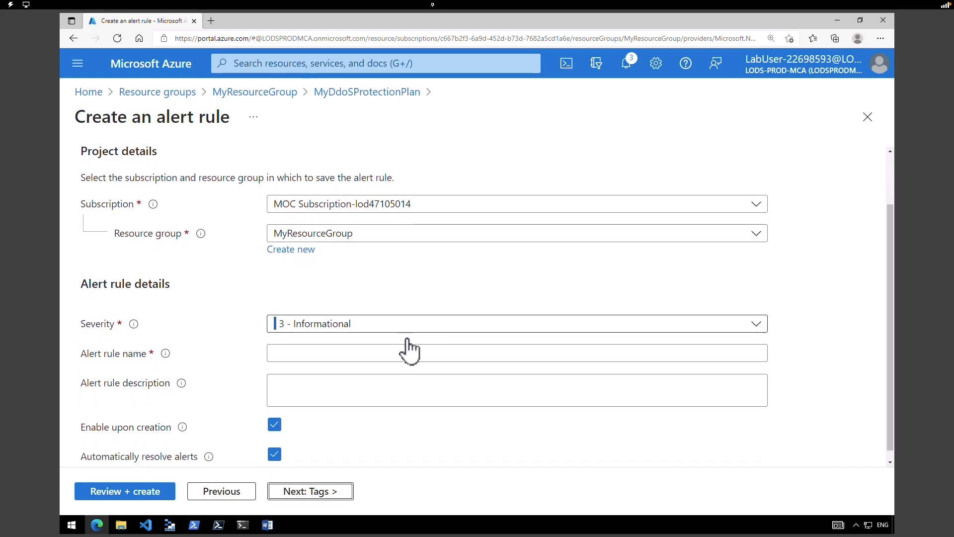
left_click(391, 352)
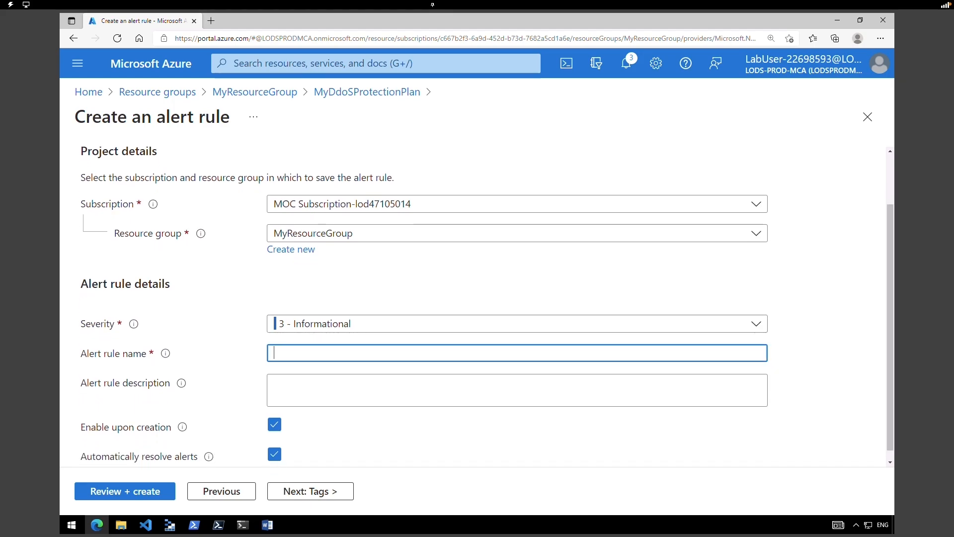
type("MyDdosAlert")
left_click(149, 494)
left_click(122, 496)
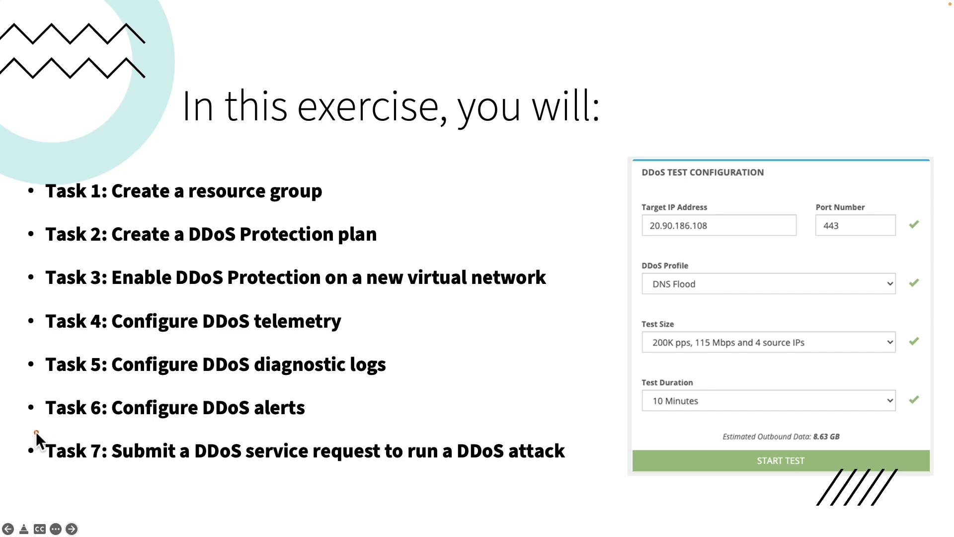
- Highlight Task 7, submitting a DDoS service request, on the exercise slide
left_click_drag(43, 465, 628, 478)
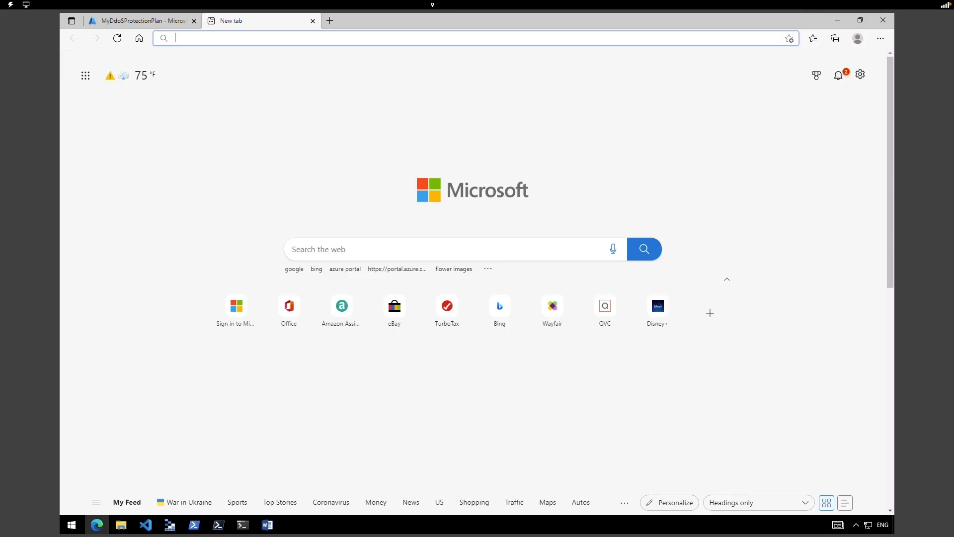
type("https://breakingpoint.cloud/")
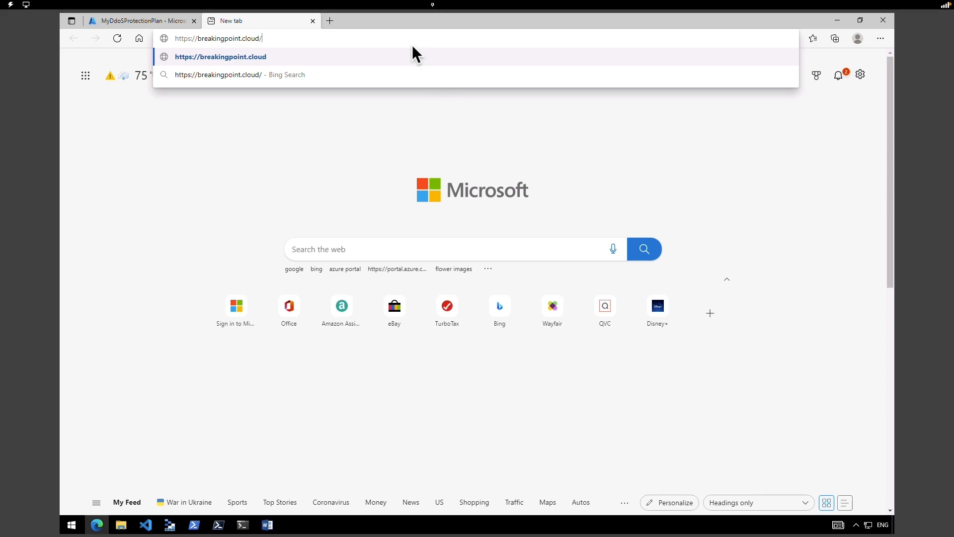
key("Return")
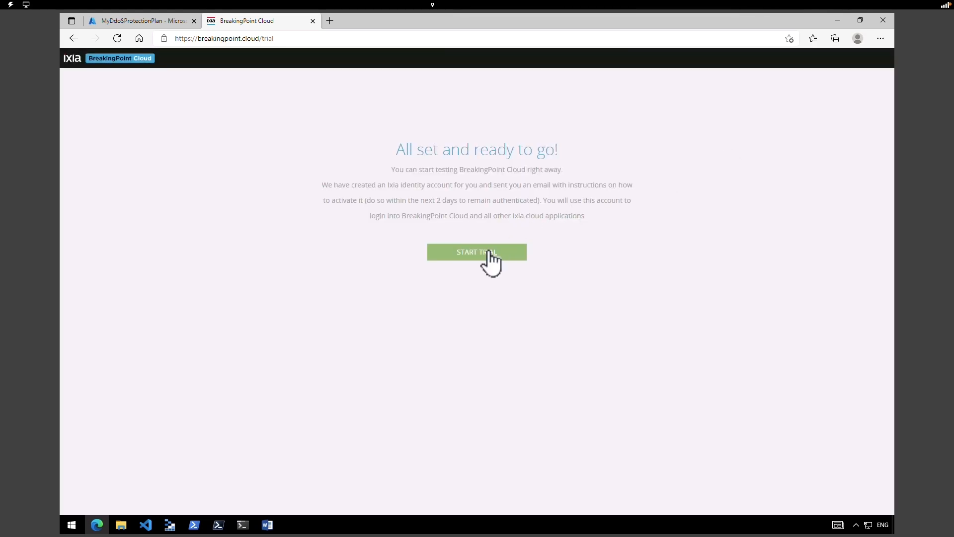
left_click(490, 258)
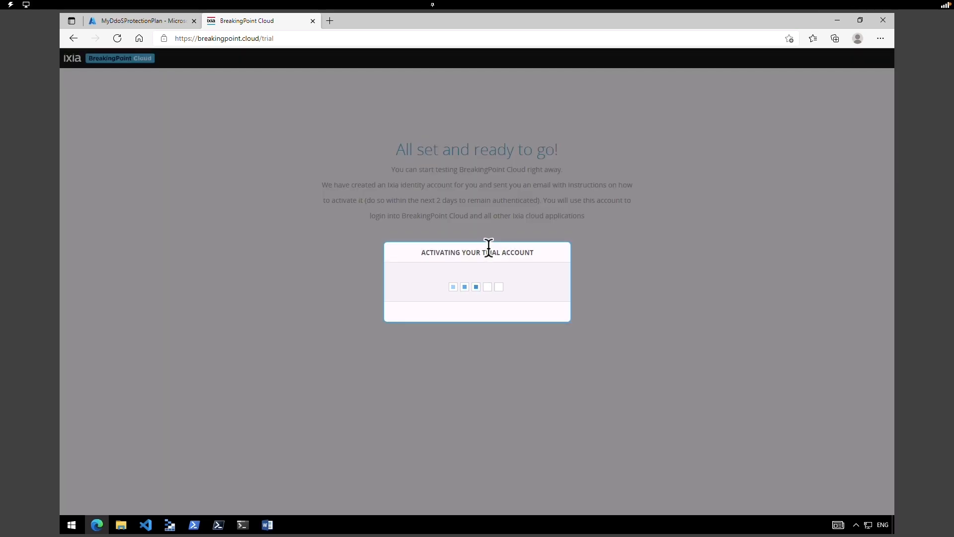
left_click(134, 21)
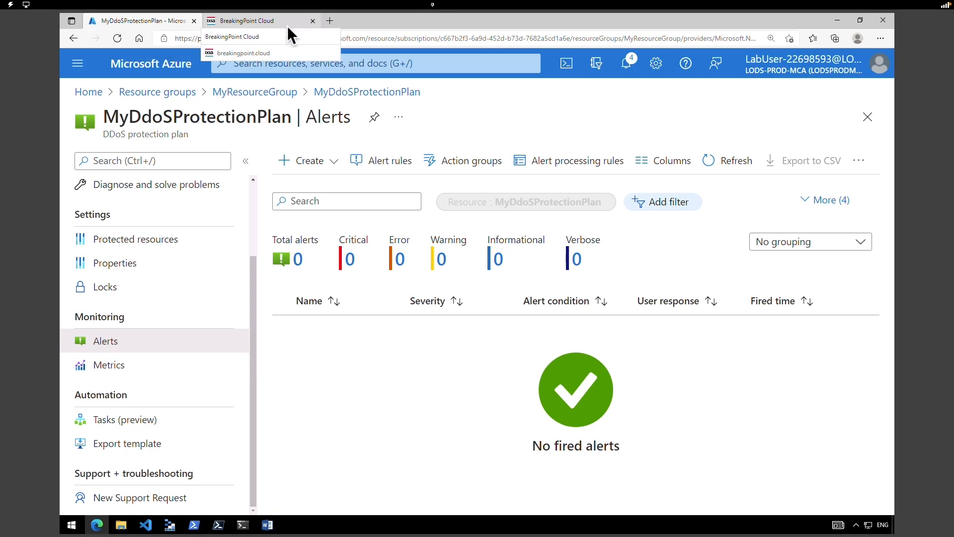
- Chart Inbound packets dropped DDoS for MyPublicIPAddress and check the Max aggregation
left_click(375, 27)
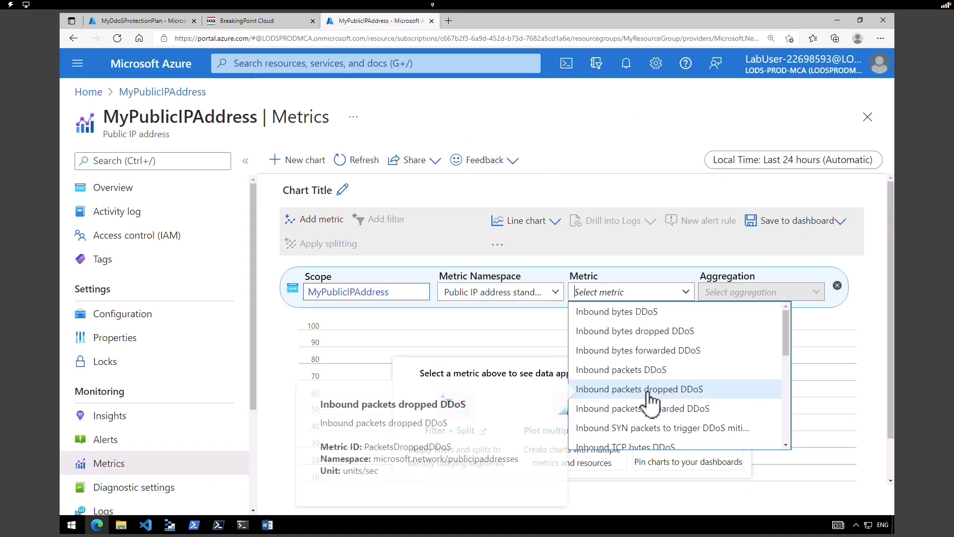
left_click(631, 389)
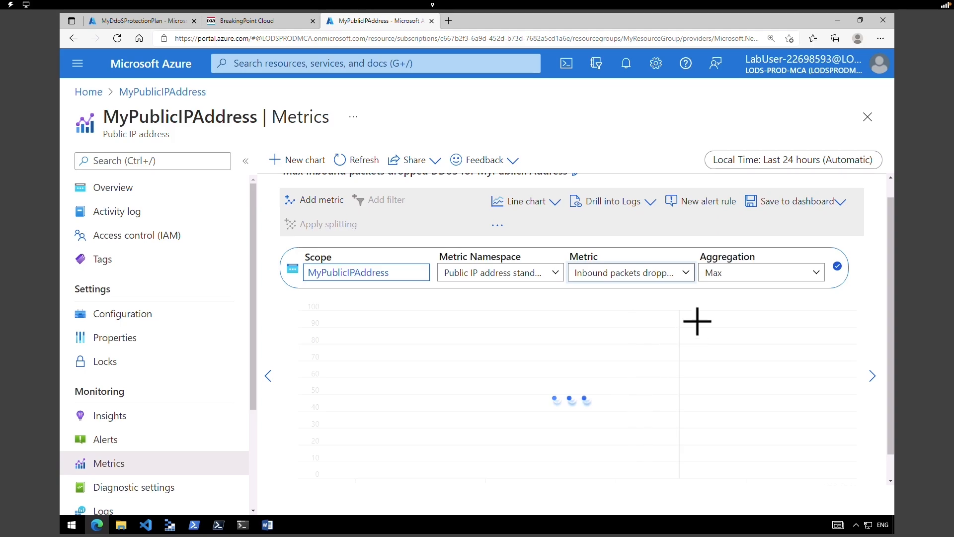
left_click(797, 276)
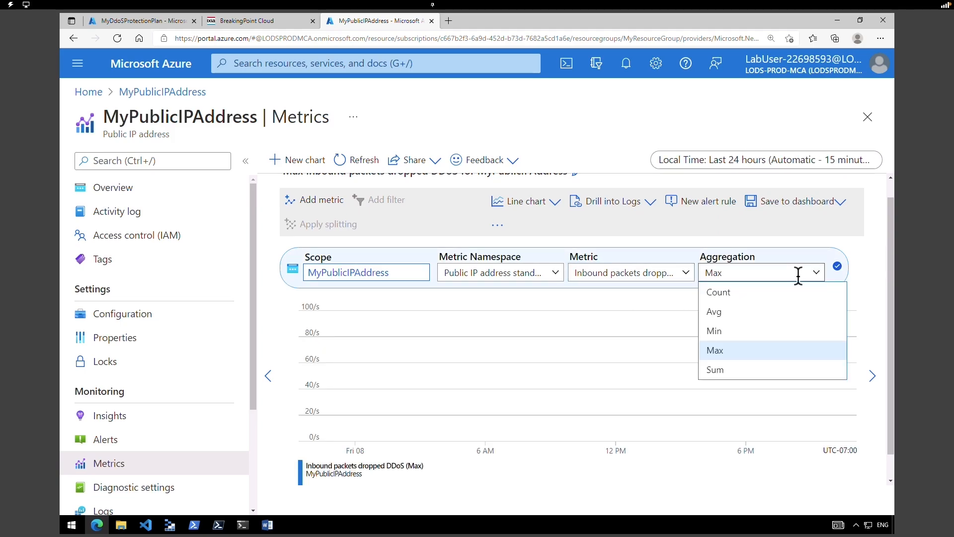
- Copy MyPublicIPAddress's IP 20.228.162.43 from the Azure portal
left_click(269, 17)
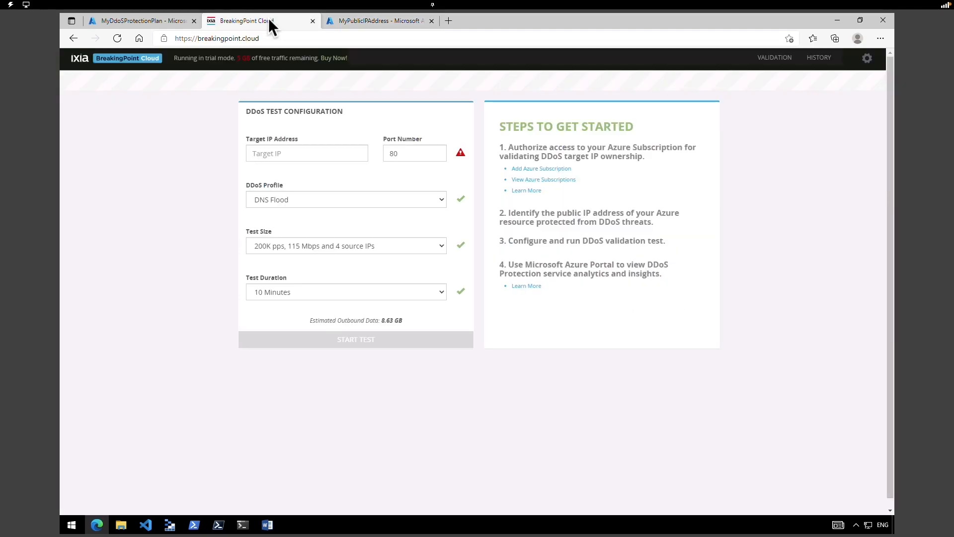
left_click(282, 152)
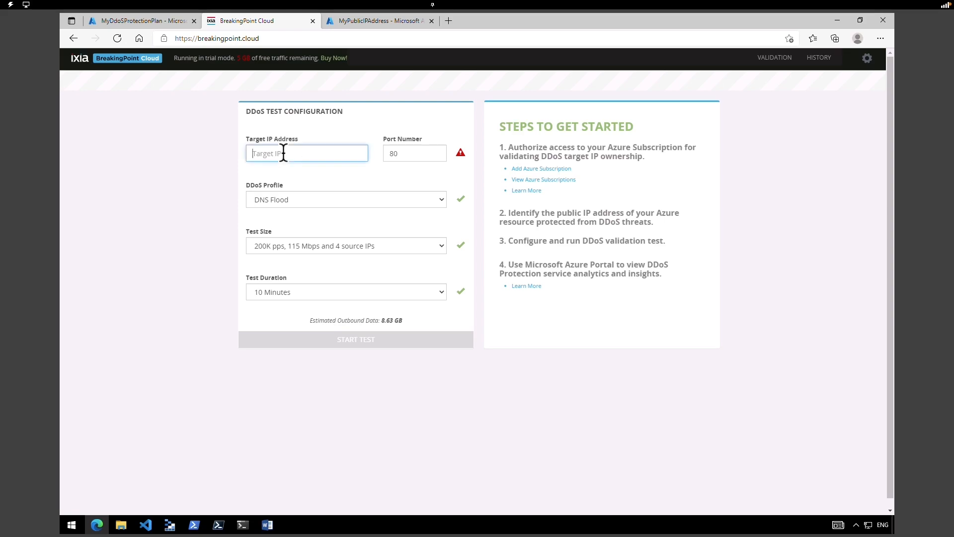
left_click(452, 20)
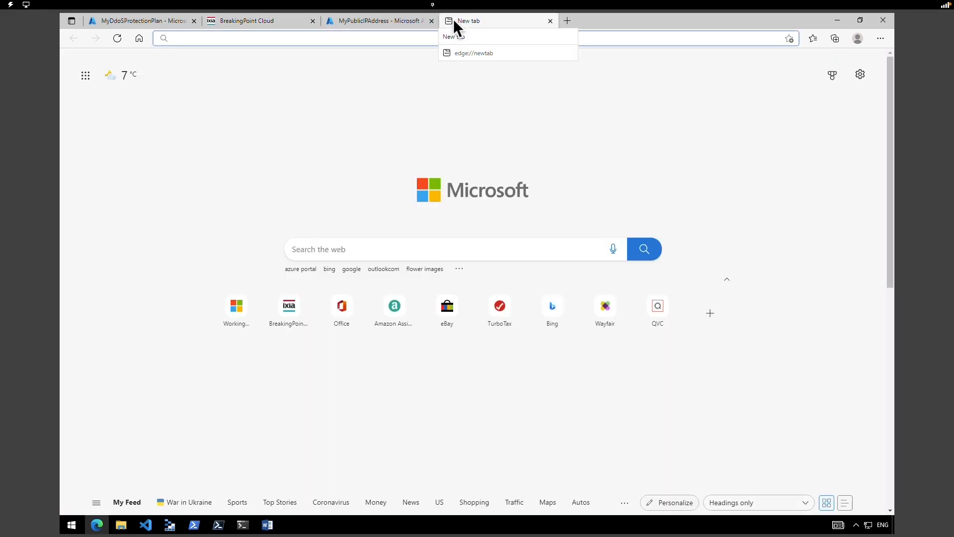
type("p")
key("Return")
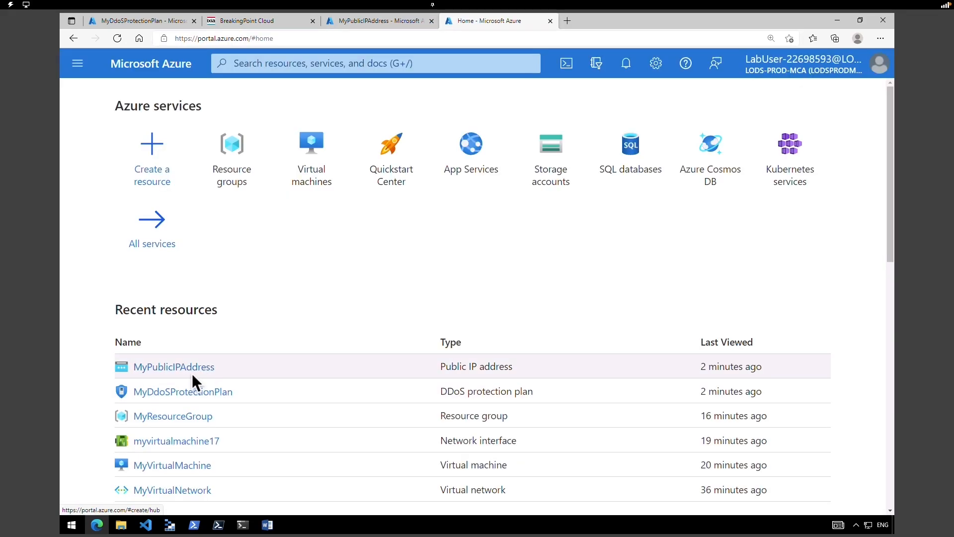
left_click(196, 368)
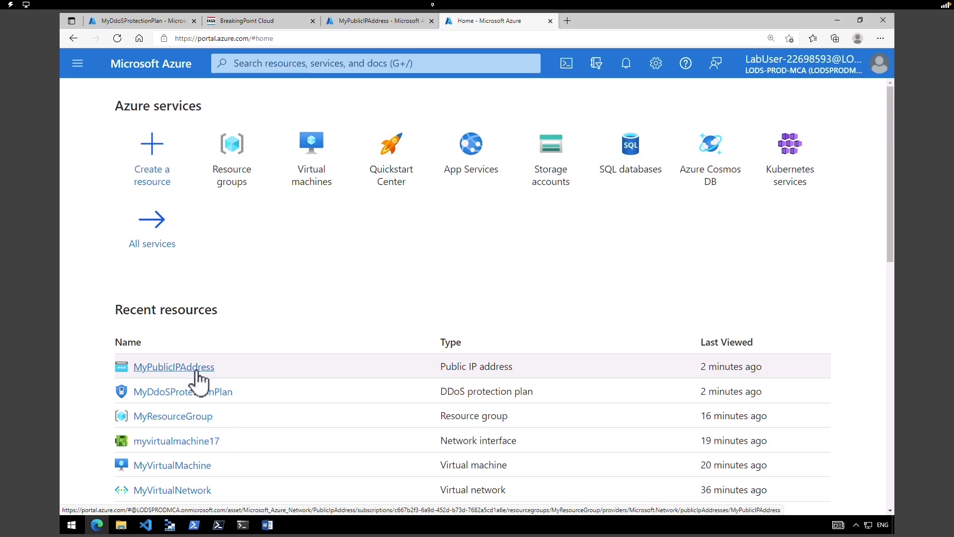
left_click(659, 325)
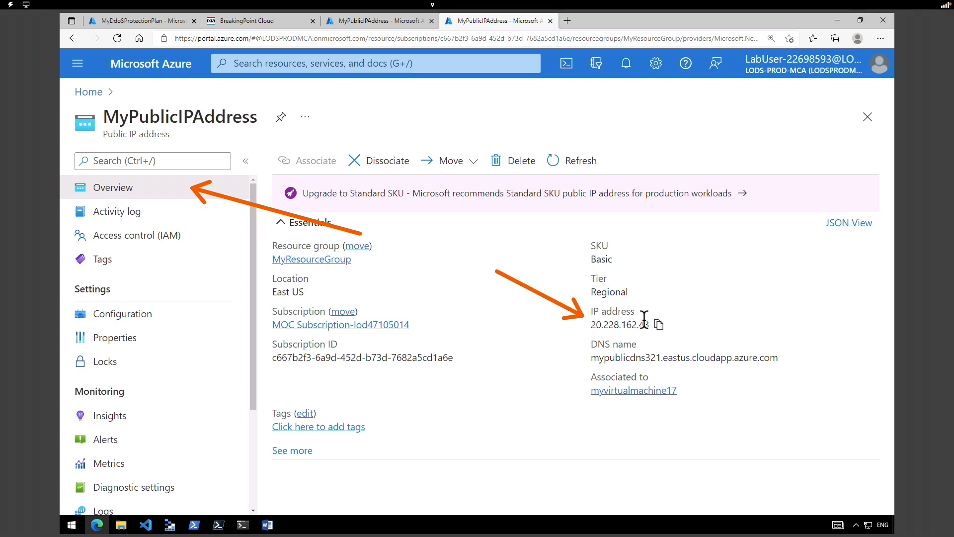
left_click(658, 326)
left_click(256, 21)
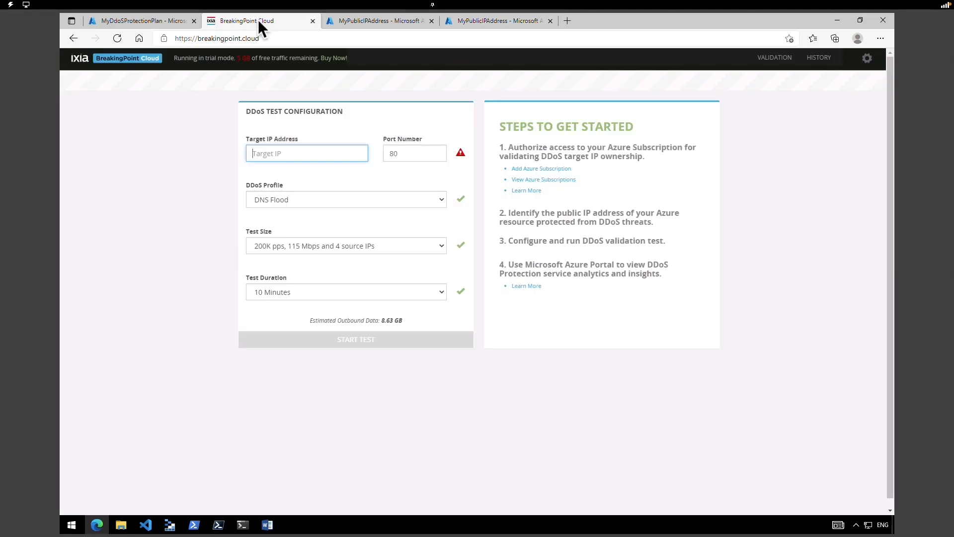
- Paste 20.228.162.43 as the BreakingPoint target IP and change the port to 443
right_click(309, 156)
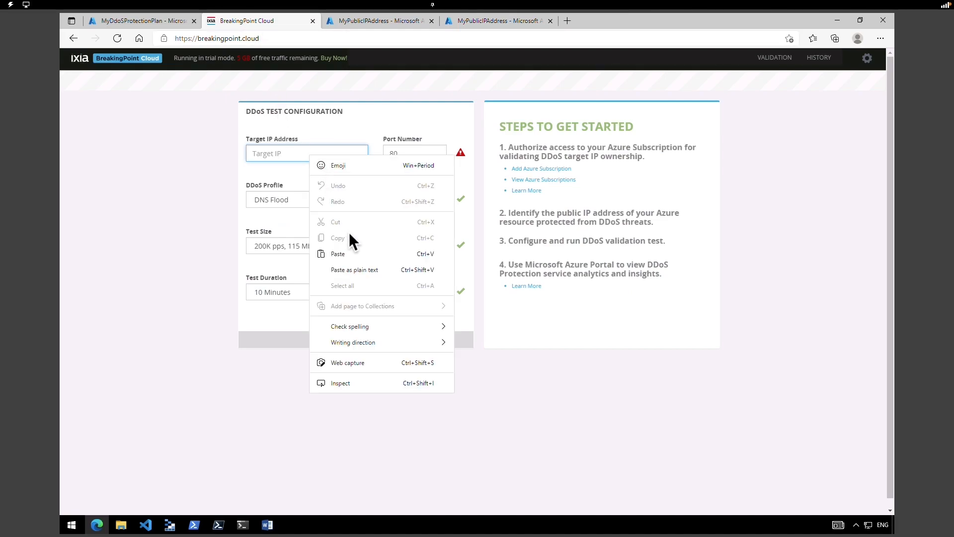
left_click(354, 257)
left_click(428, 153)
double_click(428, 153)
type("443")
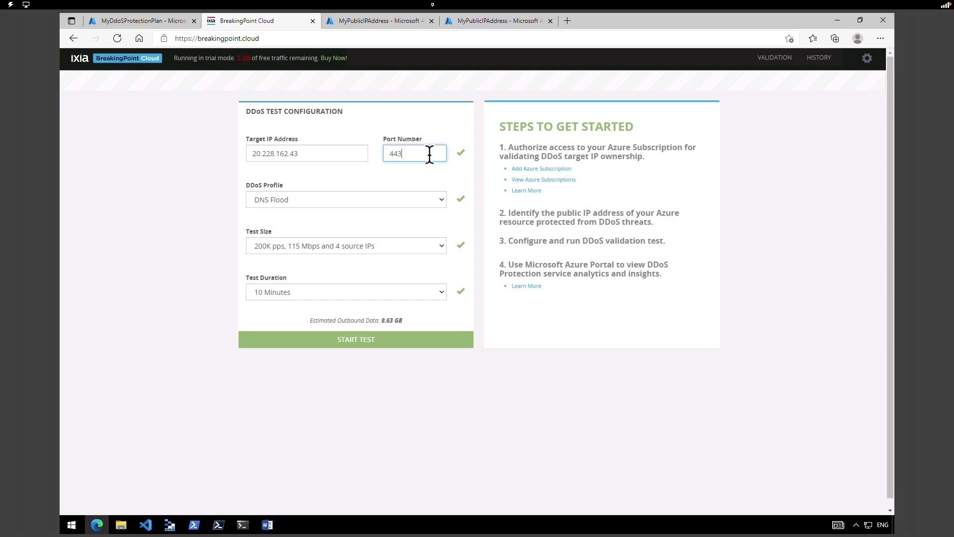
- Keep the DNS Flood profile, set test size to 200K pps with 4 source IPs, and start the test
left_click(390, 201)
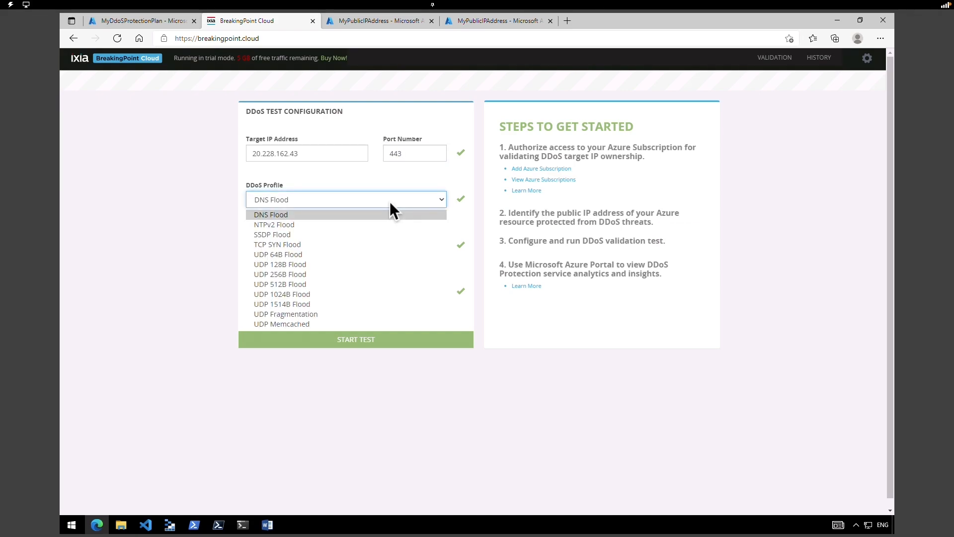
left_click(391, 201)
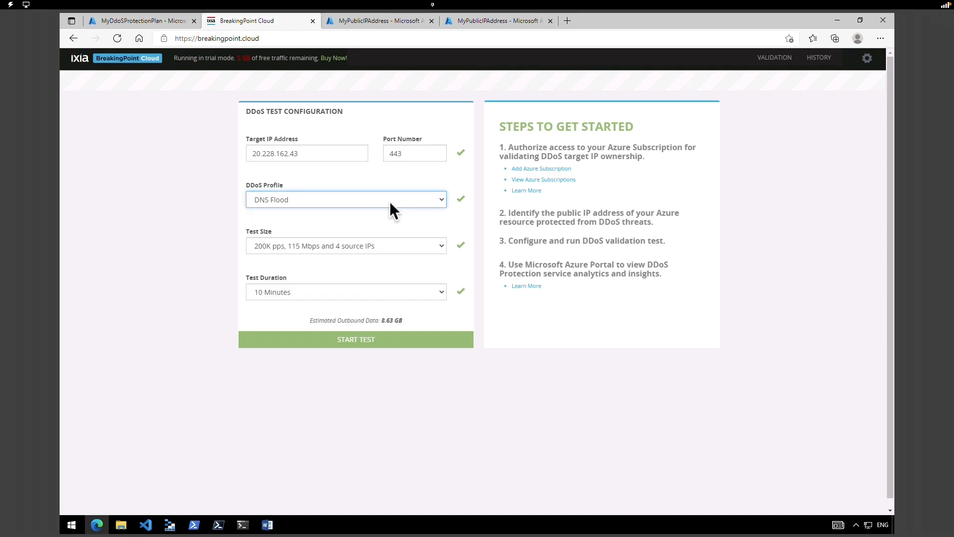
left_click(376, 246)
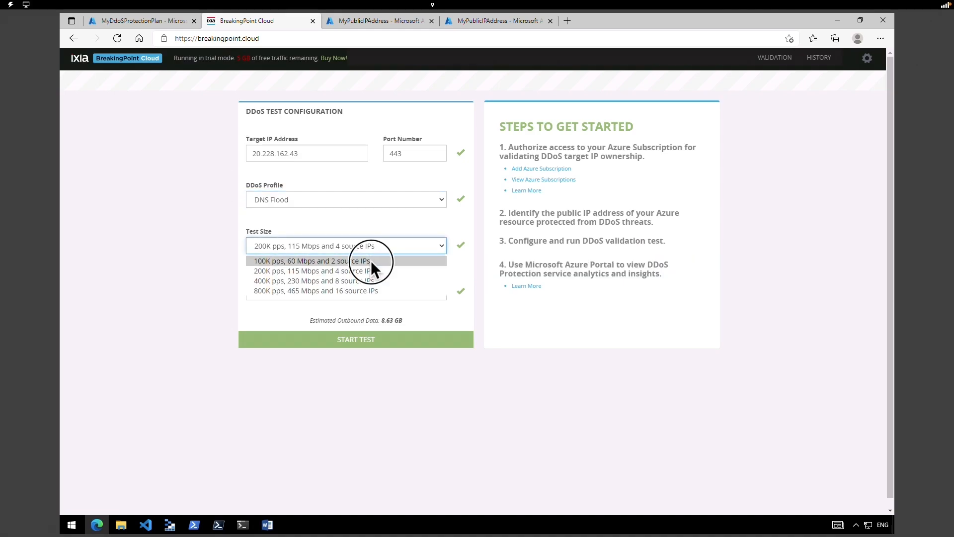
left_click(370, 261)
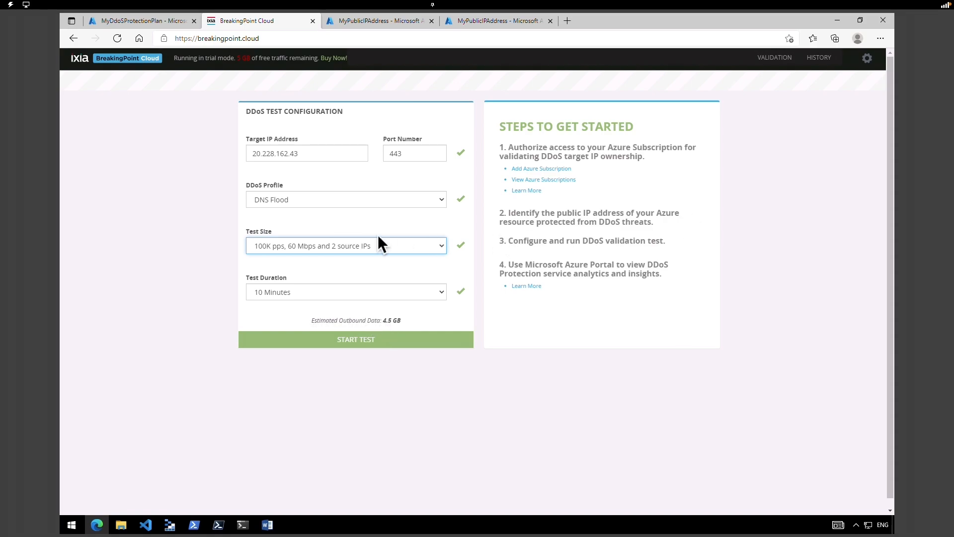
left_click(311, 249)
left_click(313, 272)
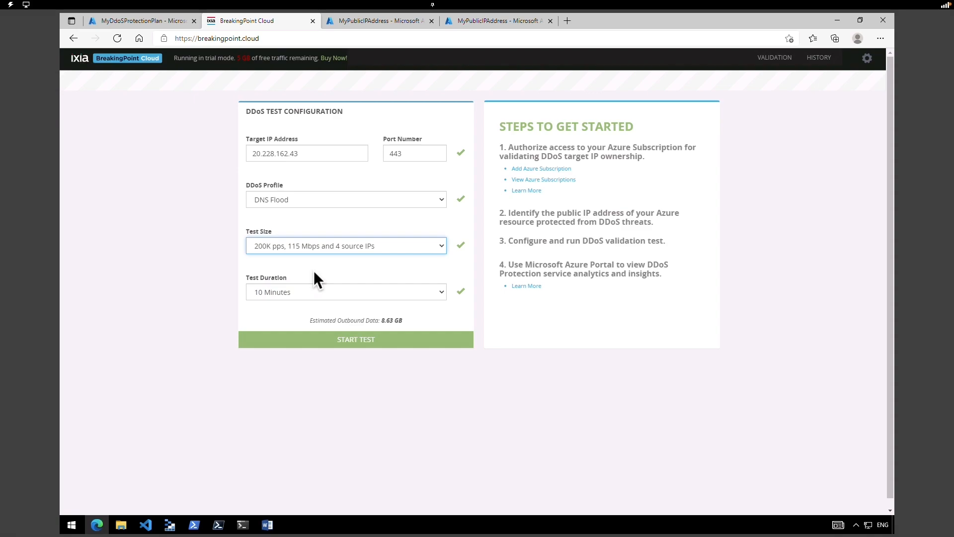
left_click(356, 342)
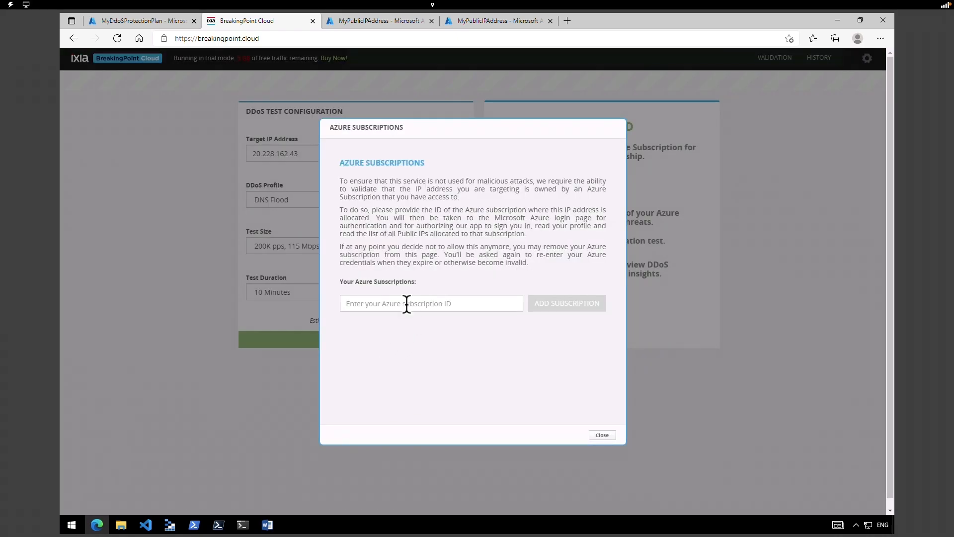
- Copy the Azure subscription ID and paste it into BreakingPoint's subscription prompt
left_click(406, 303)
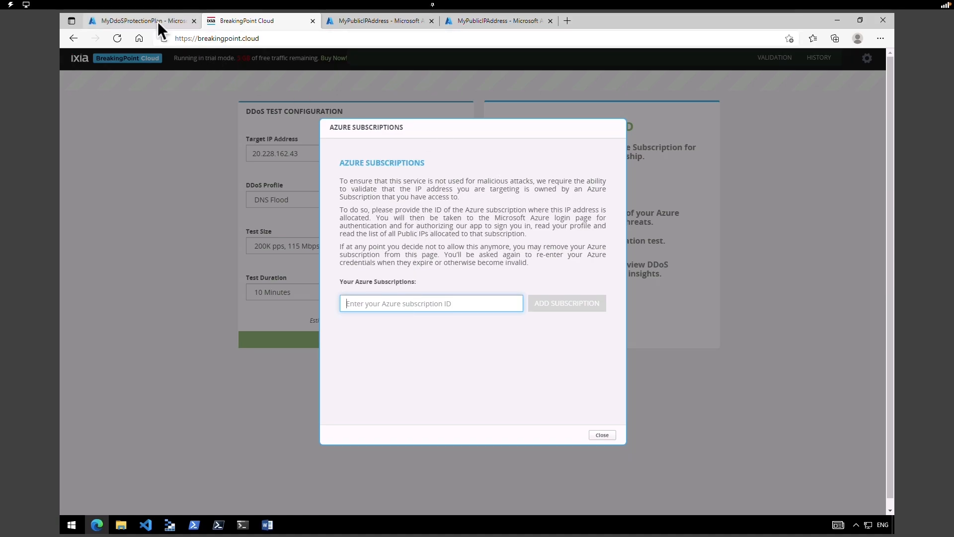
left_click(514, 20)
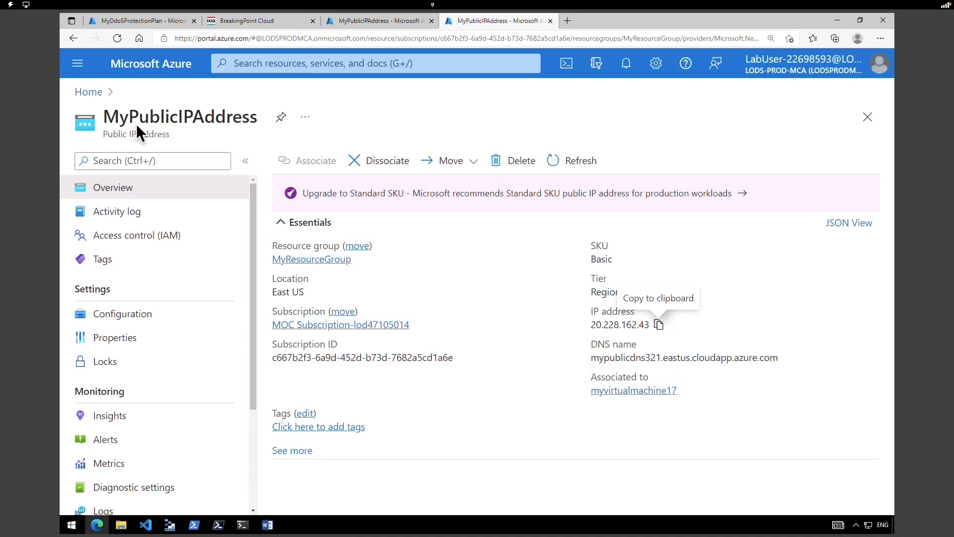
left_click(83, 92)
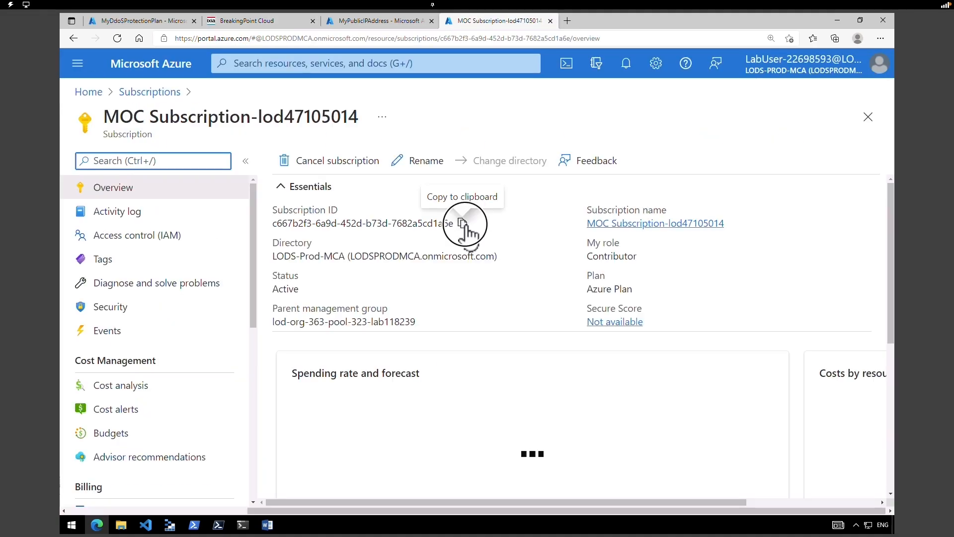
left_click(461, 224)
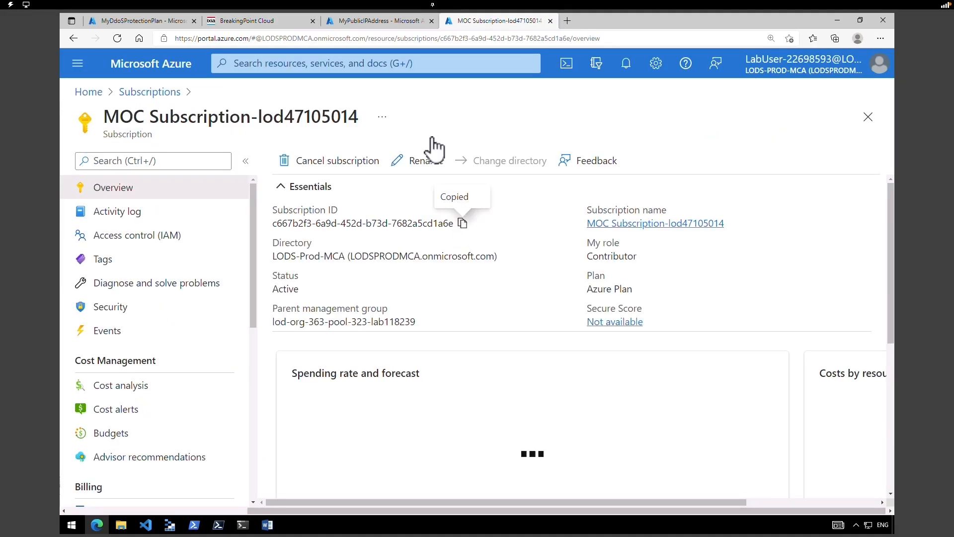
left_click(254, 20)
left_click(409, 303)
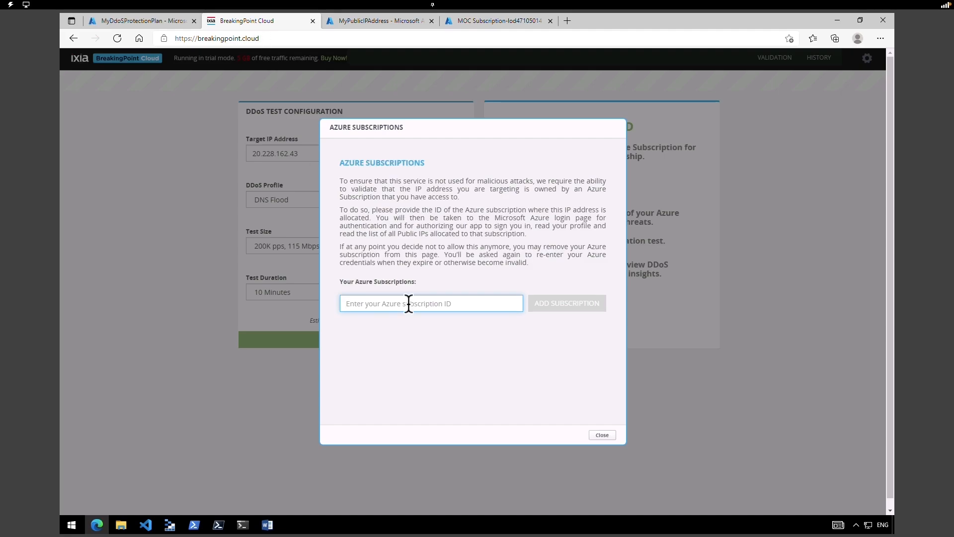
key("ctrl+v")
- Add the subscription, sign in with the lab account, accept the permissions, and close the dialog
left_click(559, 303)
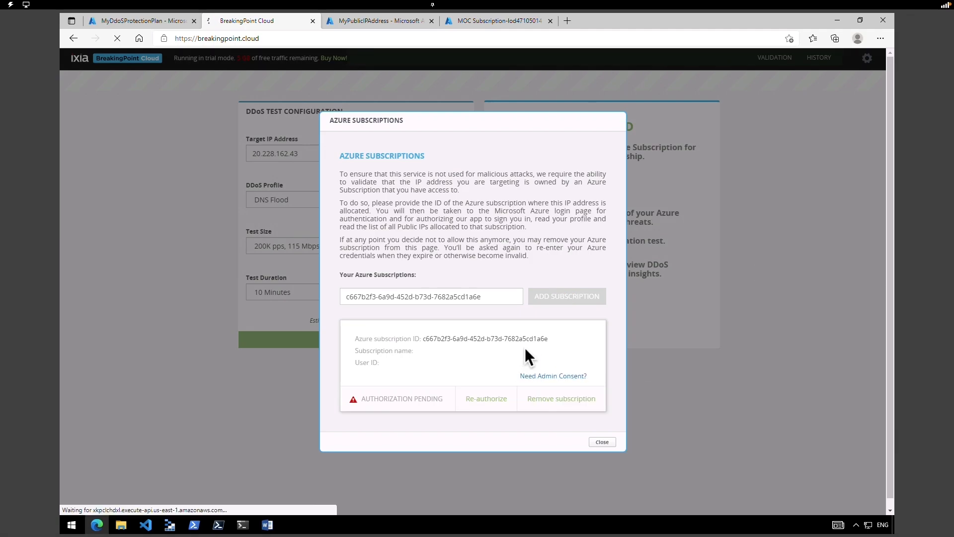
left_click(538, 376)
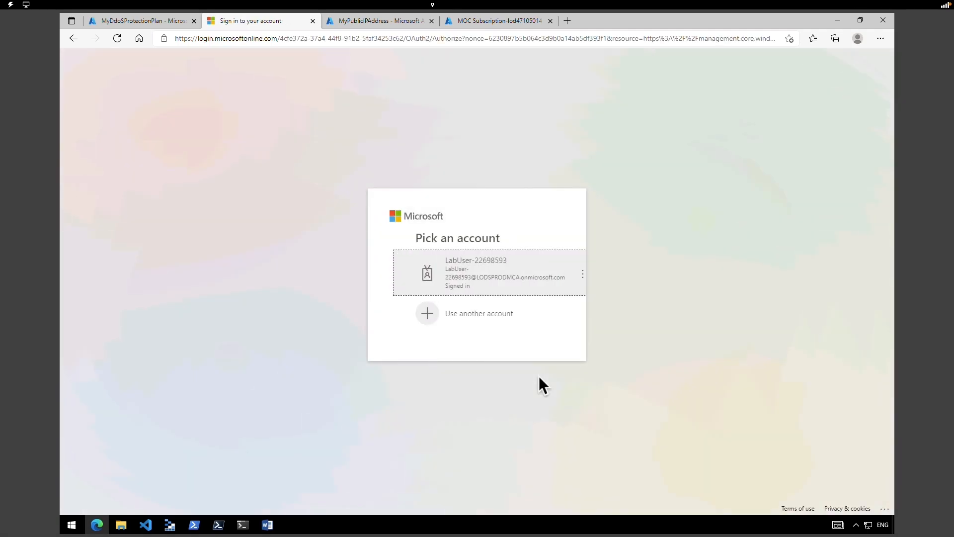
left_click(472, 287)
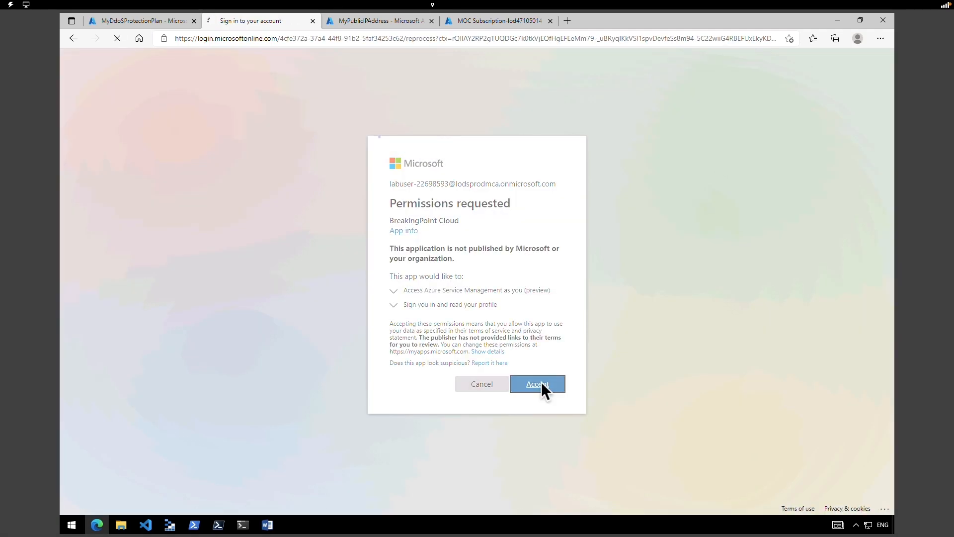
left_click(541, 383)
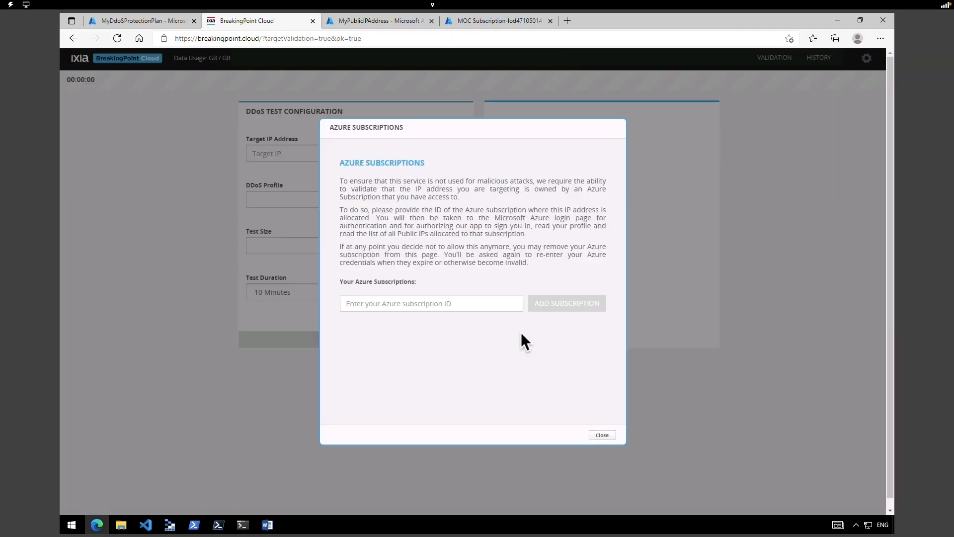
left_click(602, 440)
left_click(354, 20)
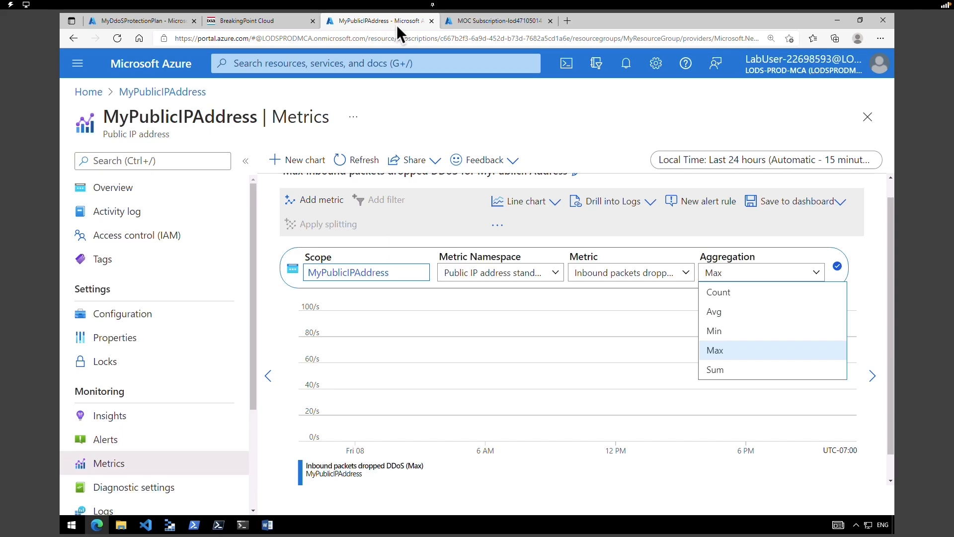
- Return from the subscription overview to the Azure portal home page
left_click(461, 22)
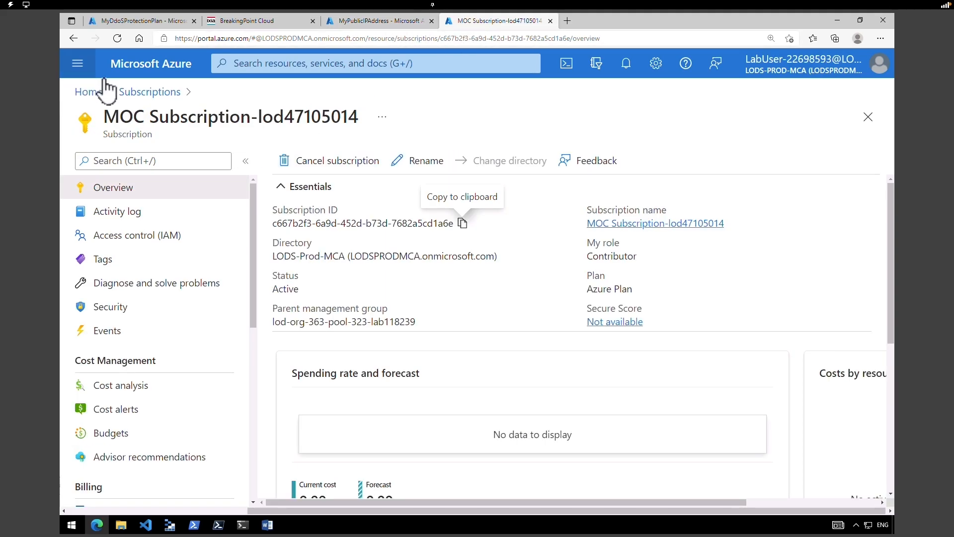
left_click(144, 64)
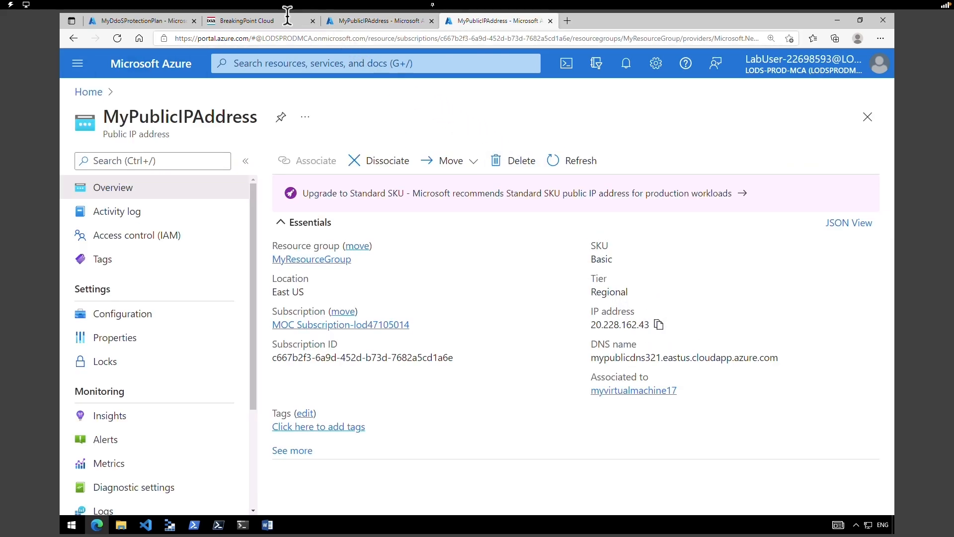
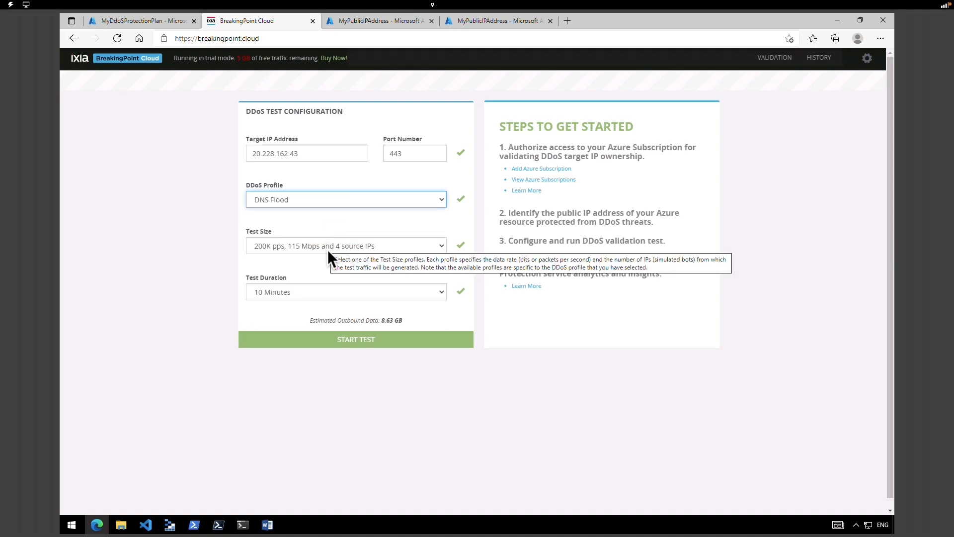
- Start the 200K pps DNS Flood test and highlight its 5.00GB quota-exceeded error
left_click(304, 315)
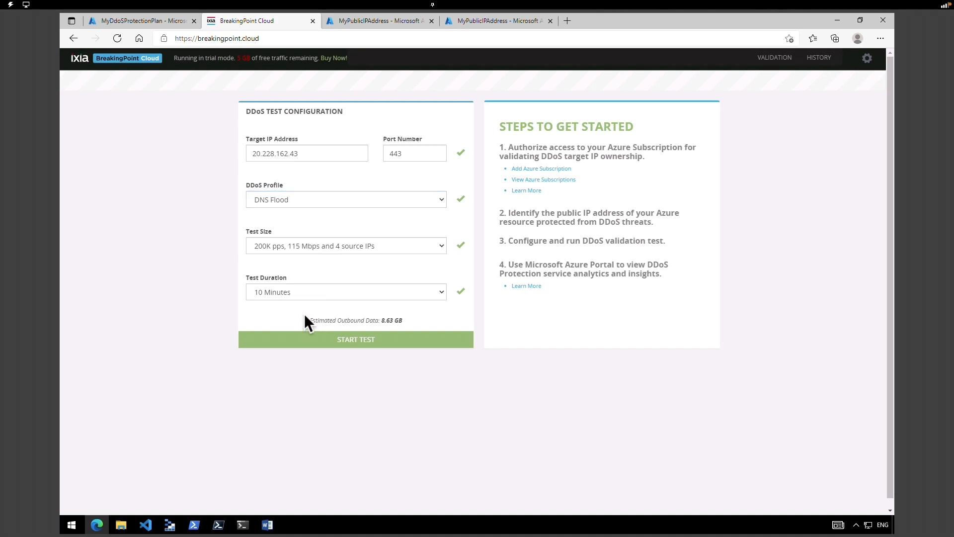
left_click(362, 340)
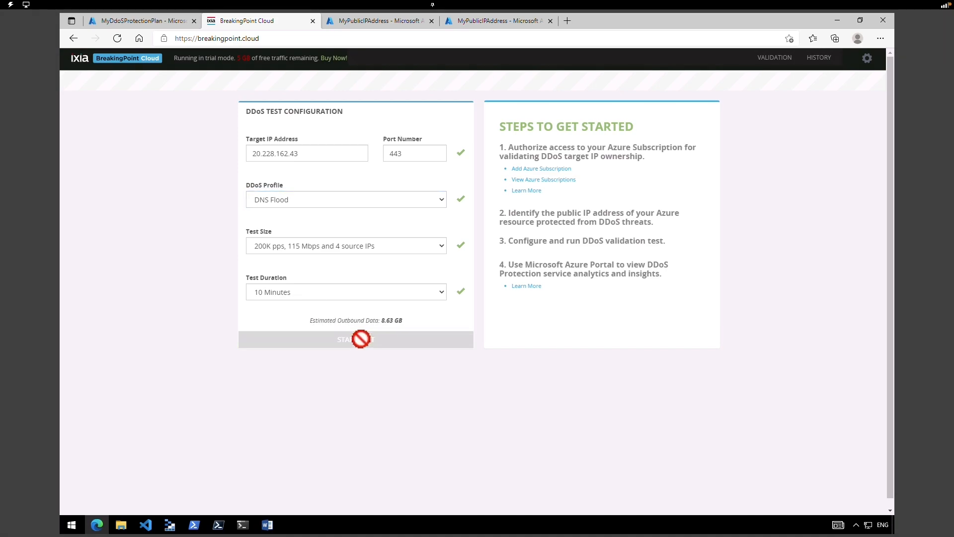
left_click_drag(581, 289, 656, 286)
left_click_drag(580, 285, 689, 284)
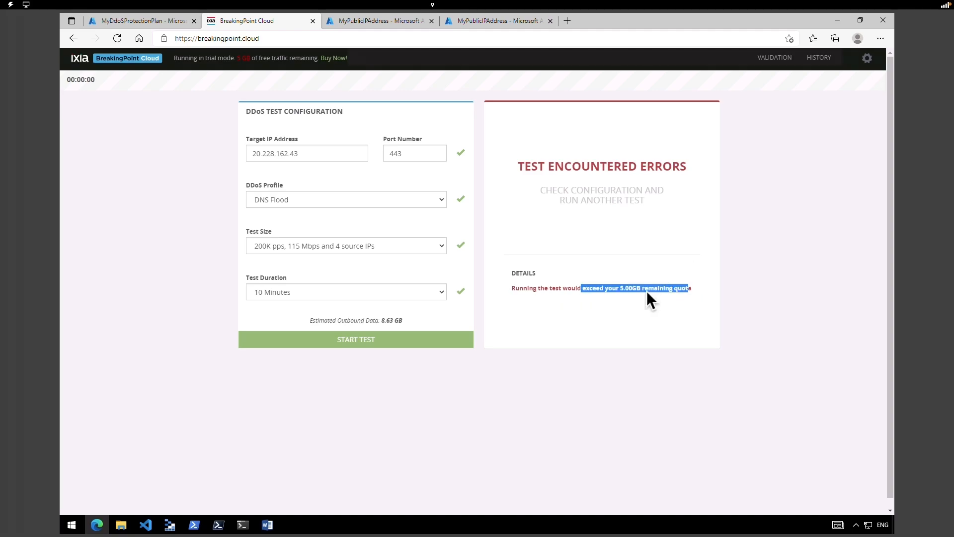
- Reduce the test size to 100K pps, 60 Mbps, 2 source IPs (4.5 GB) and relaunch
left_click(390, 246)
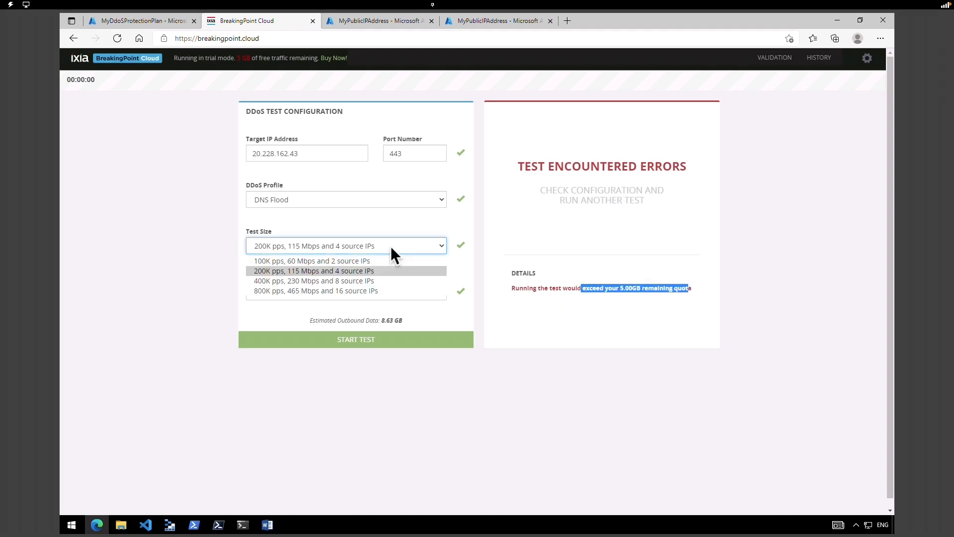
left_click(369, 262)
left_click(369, 340)
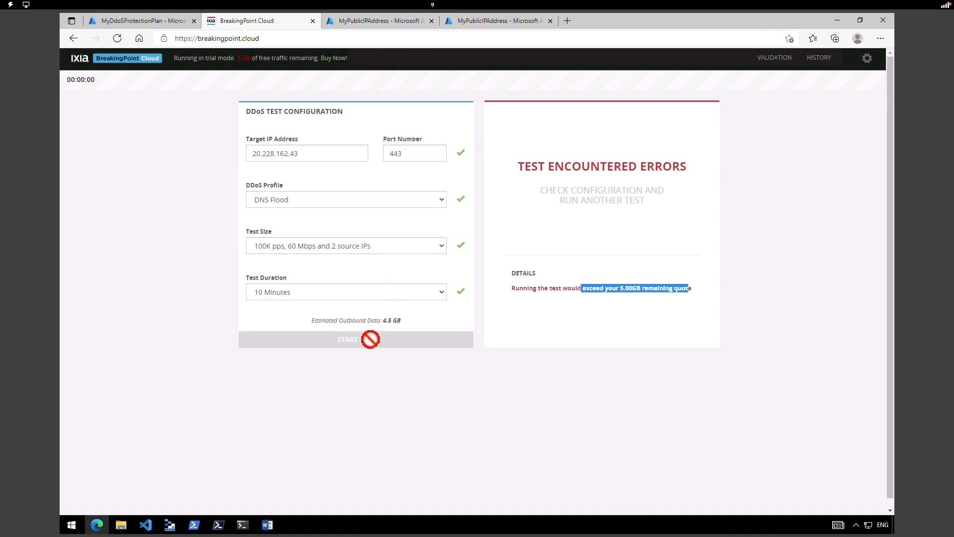
left_click_drag(363, 320, 402, 323)
left_click(427, 392)
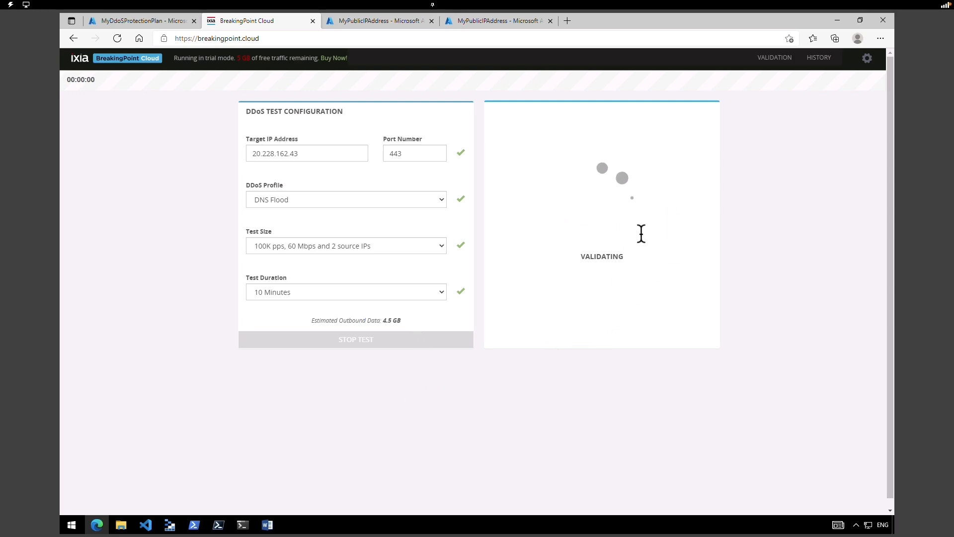
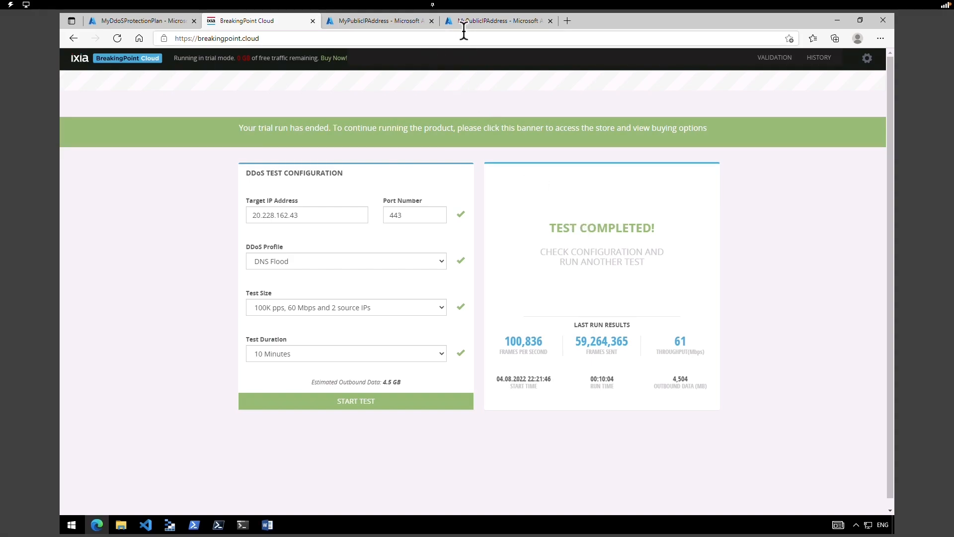
- Refresh the MyPublicIPAddress DDoS metrics charts, including inbound packets dropped
left_click(393, 24)
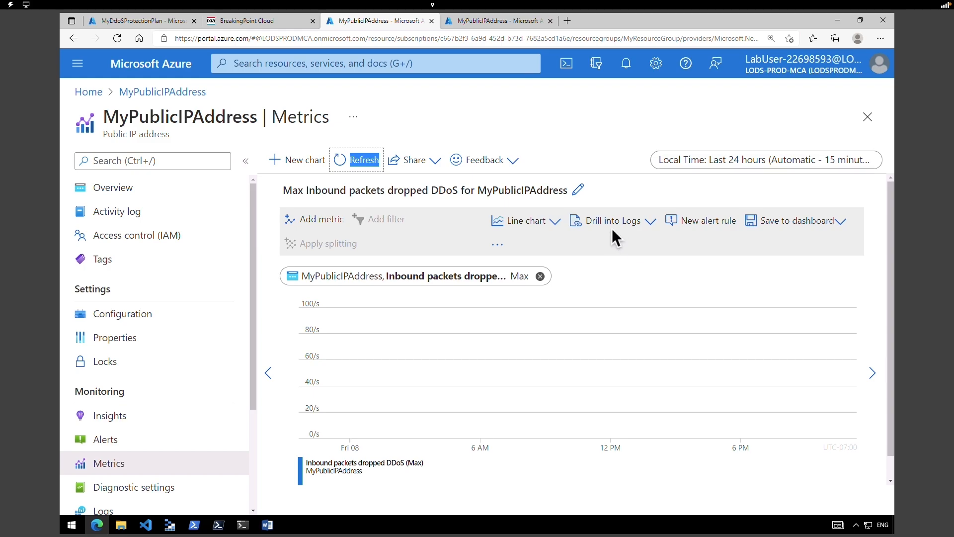
left_click(354, 169)
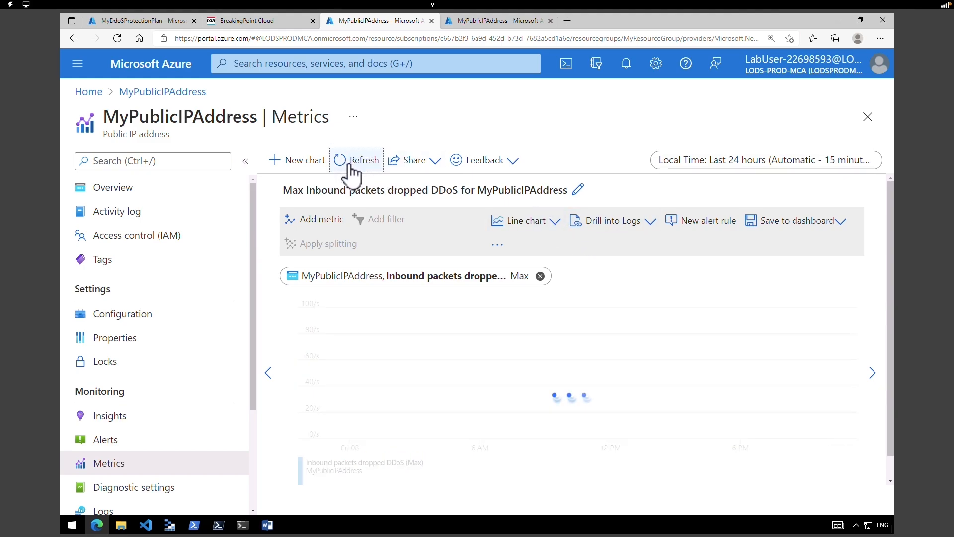
left_click(351, 166)
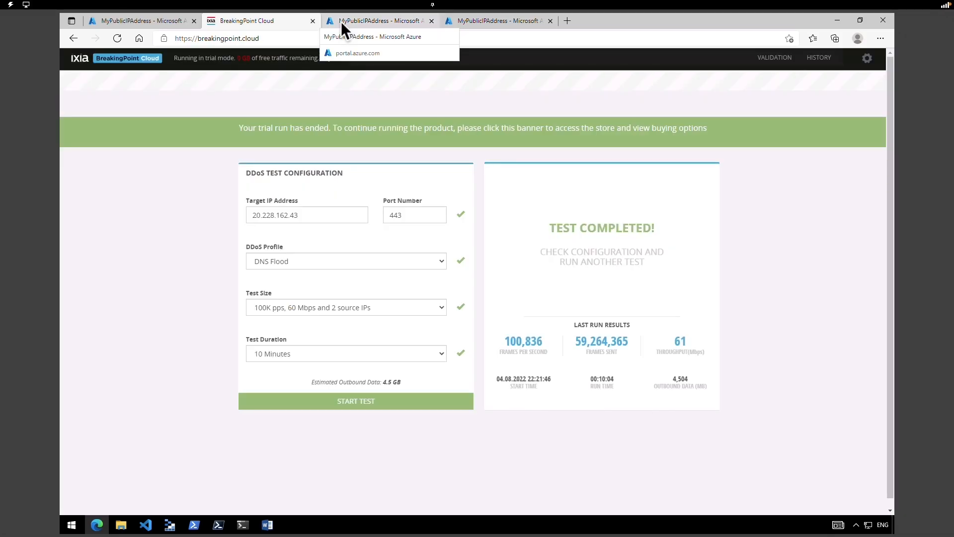
left_click(343, 22)
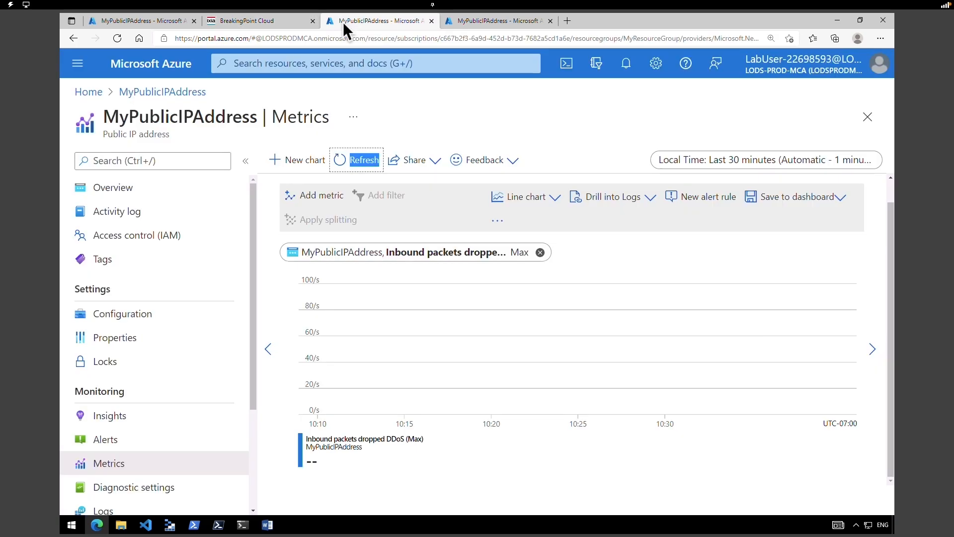
left_click(363, 164)
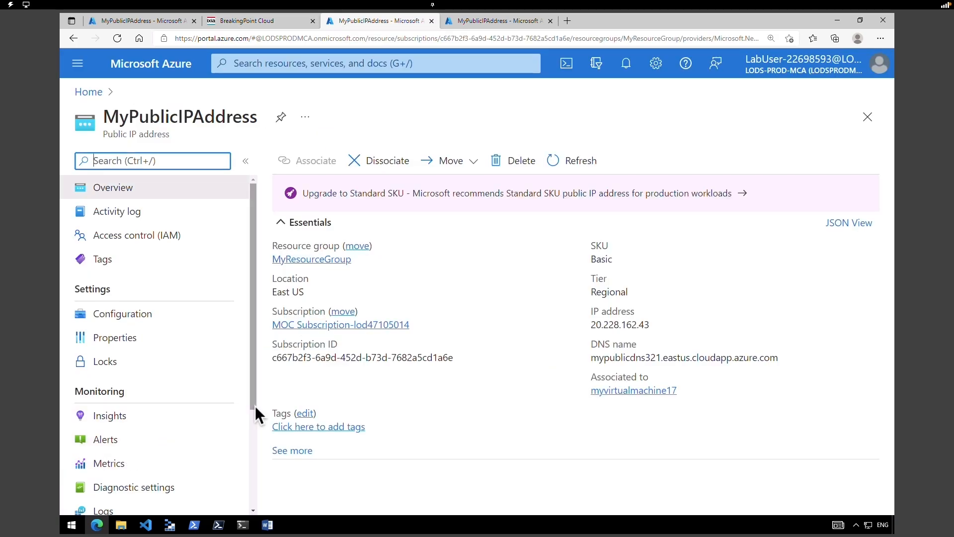
scroll(250, 423, "down", 2)
- Chart the 'Under DDoS attack or not' metric and check the BreakingPoint Cloud test results
left_click(127, 416)
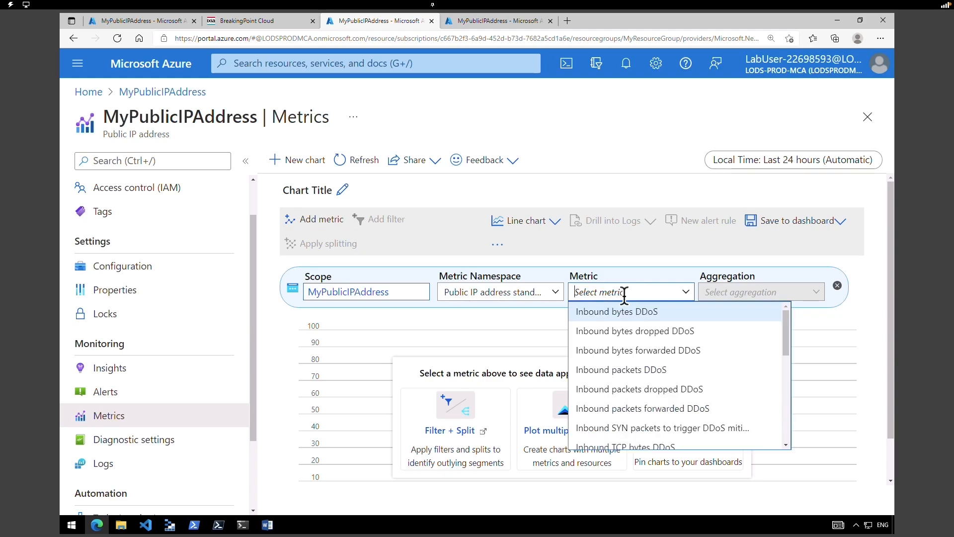
type("under")
left_click(638, 312)
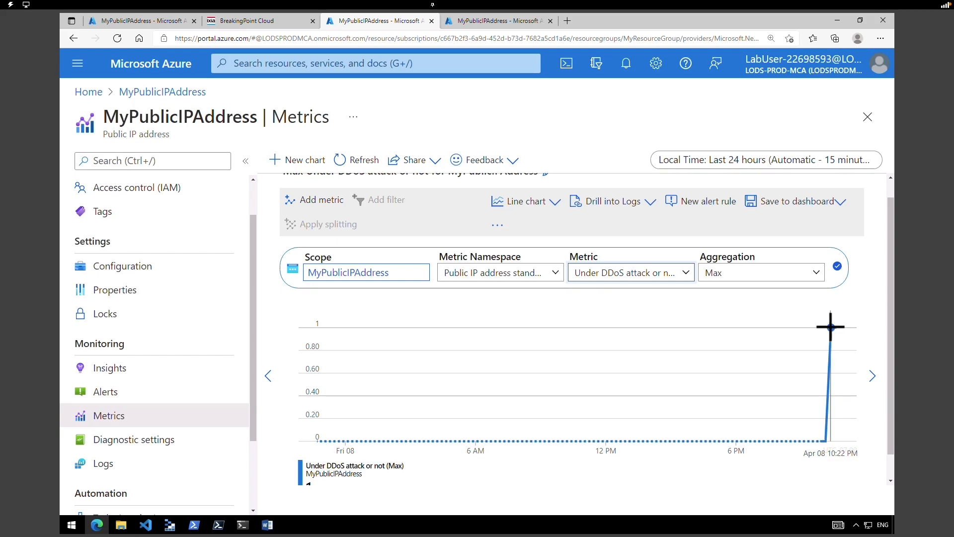
left_click(266, 21)
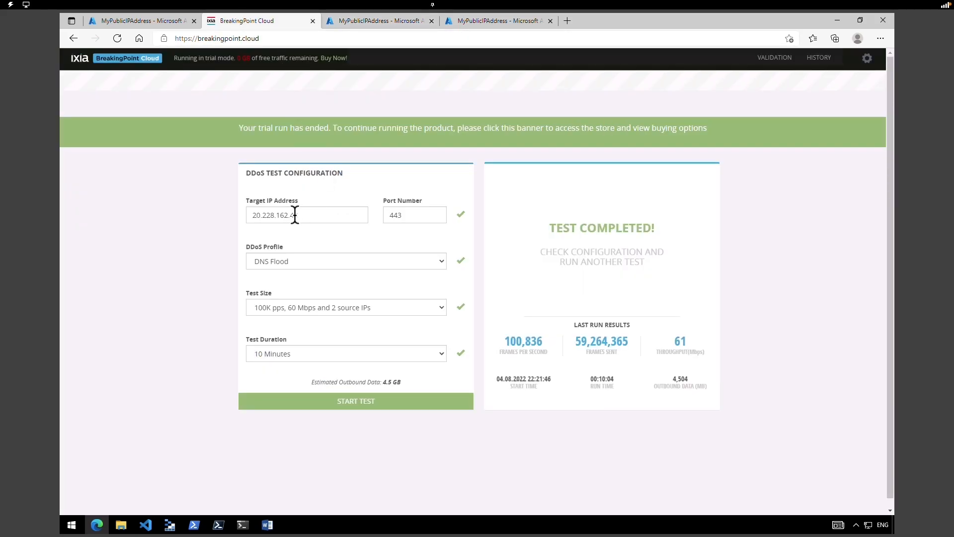
- Return to the Azure metrics page and dismiss the open metric list
left_click(145, 24)
left_click(855, 320)
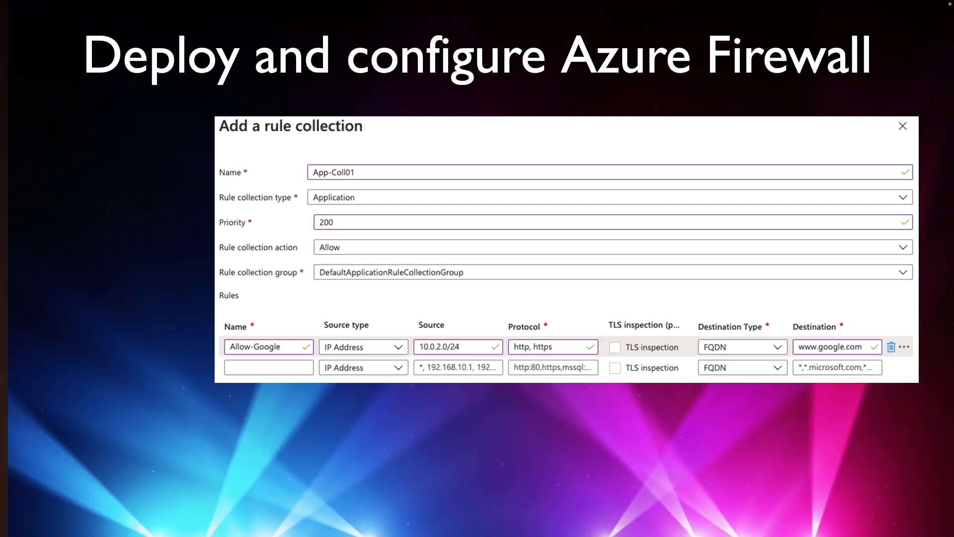
- Set up a new resource group named Test-FW-RG in East US and validate it
left_click(170, 261)
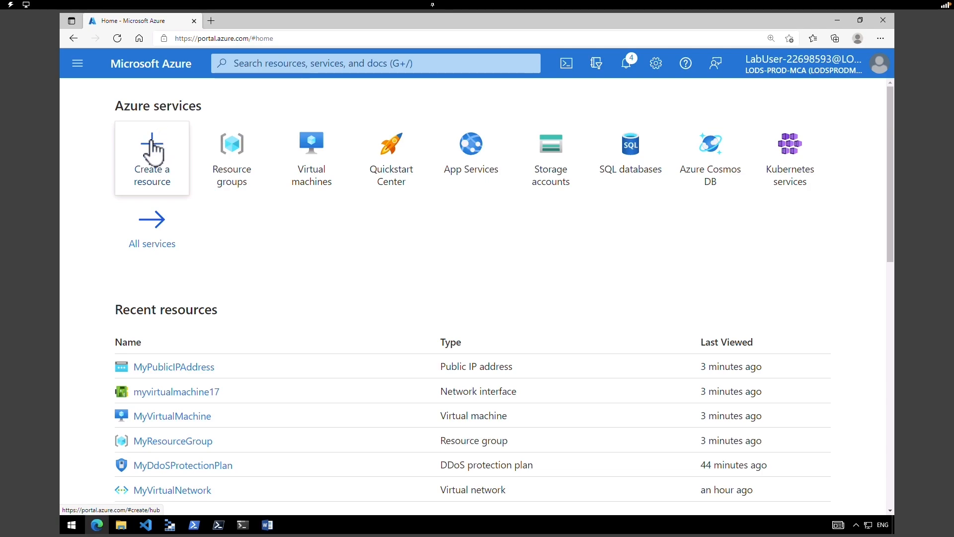
left_click(230, 164)
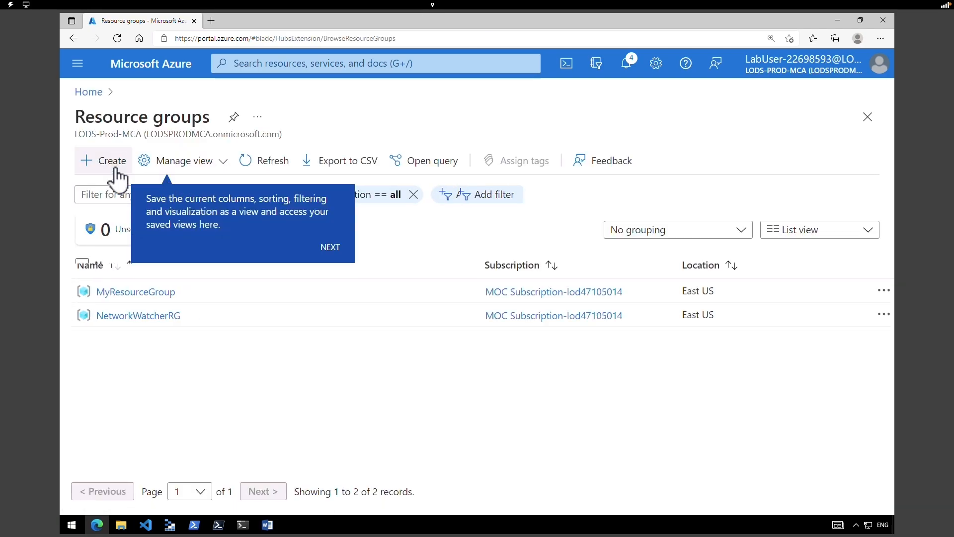
left_click(116, 169)
left_click(116, 169)
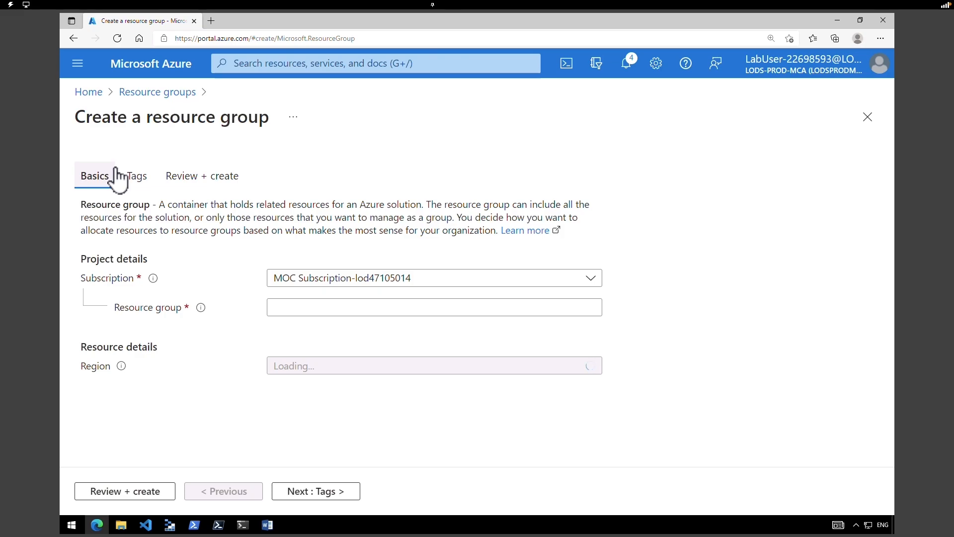
type("Test-FW-RG")
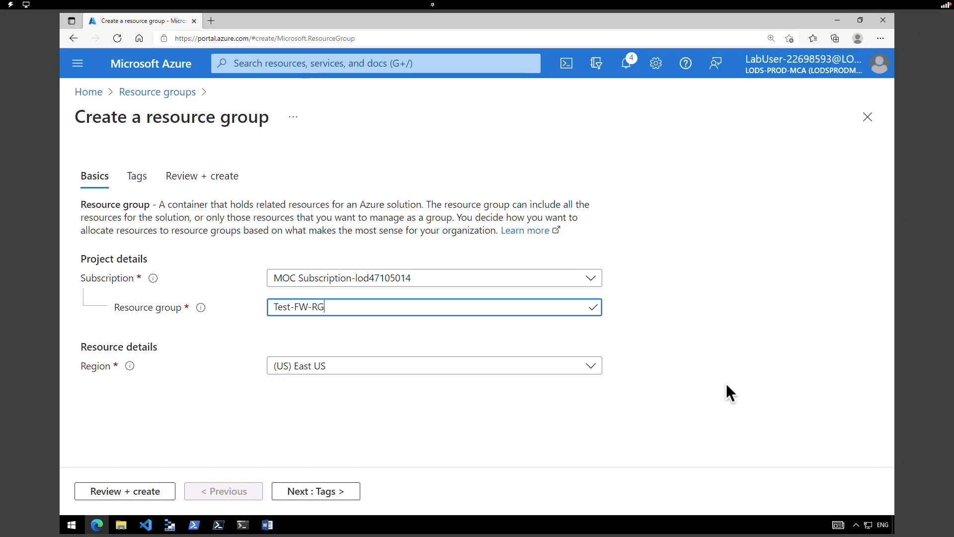
left_click(143, 490)
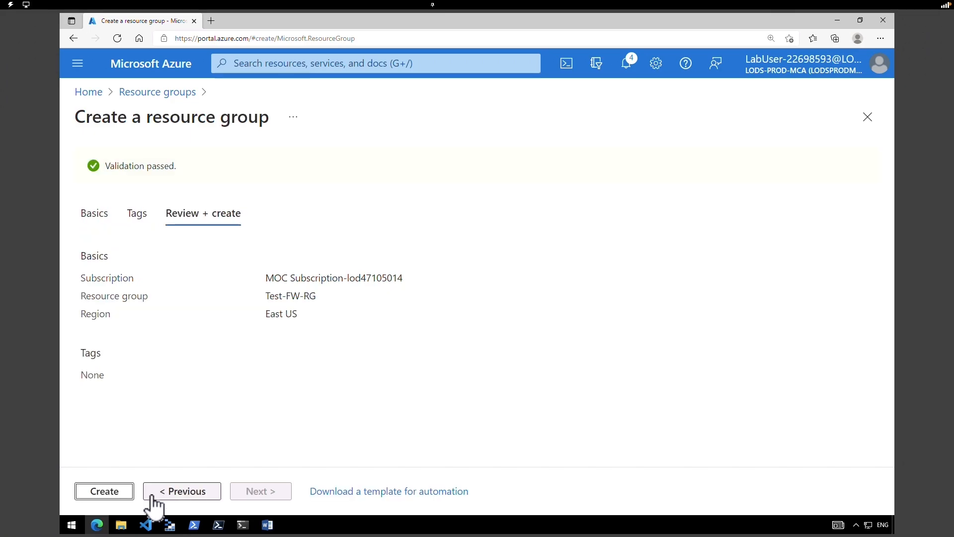
- Create Test-FW-RG, then start a Marketplace virtual network inside that resource group
left_click(104, 491)
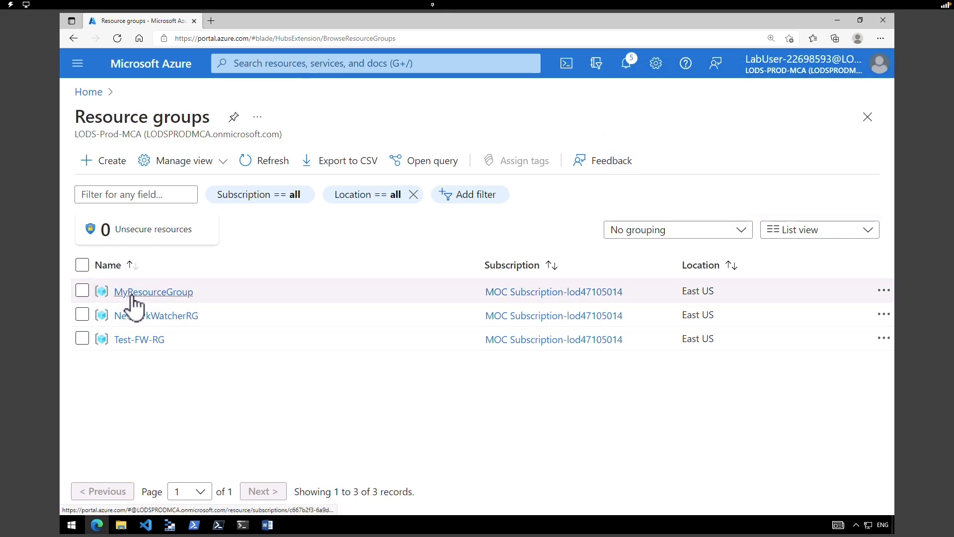
left_click(130, 340)
left_click(311, 164)
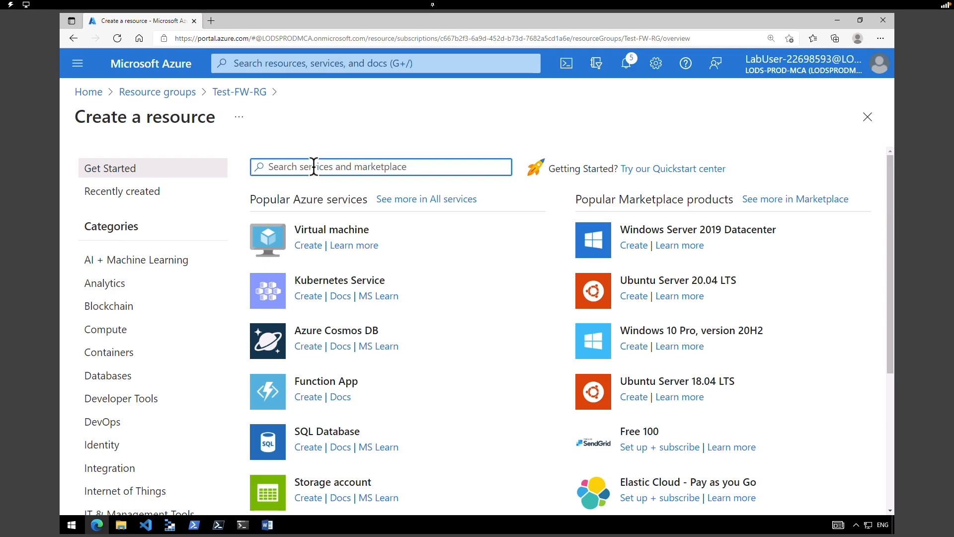
type("virtual network")
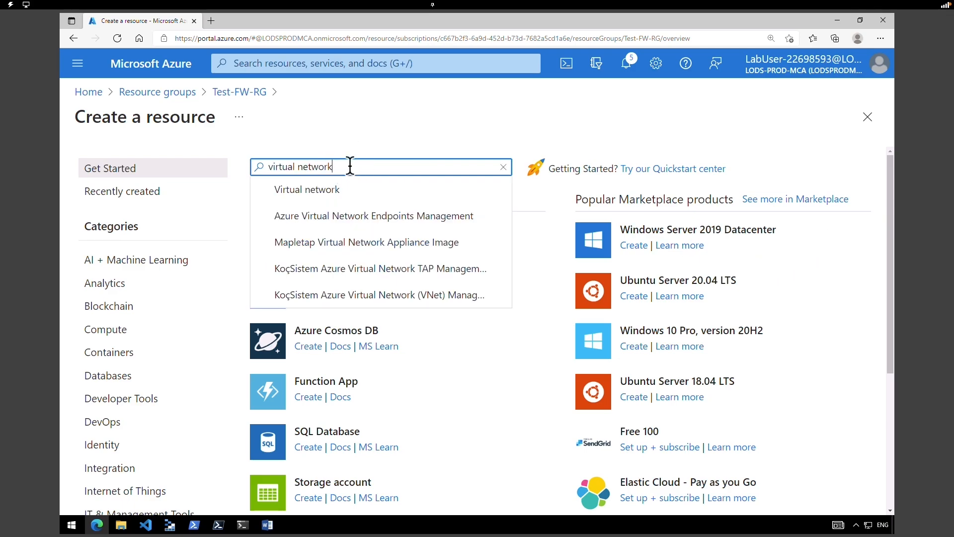
key("Return")
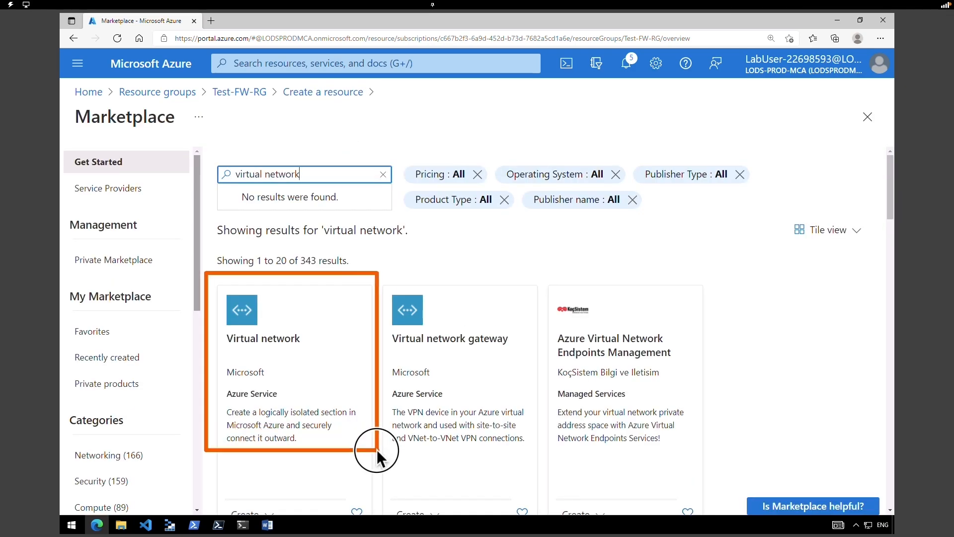
left_click(285, 342)
left_click(382, 266)
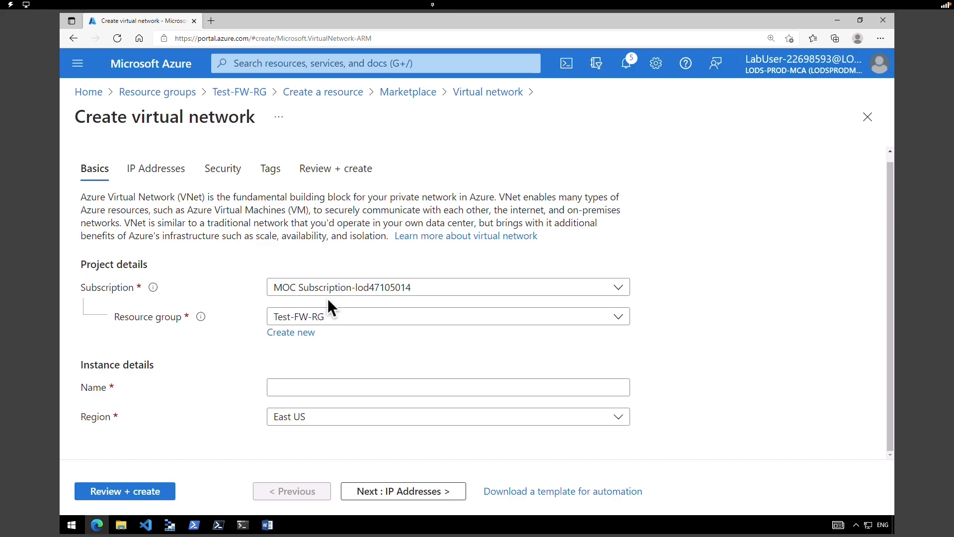
- Name the virtual network Test-FW-VN and go to its 10.0.0.0/16 IPv4 address space
left_click(354, 386)
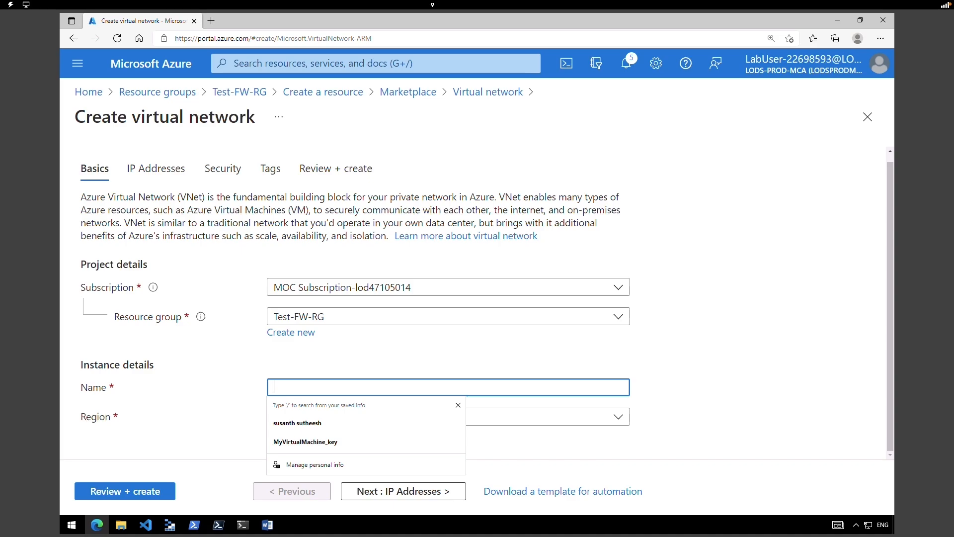
type("virtual network")
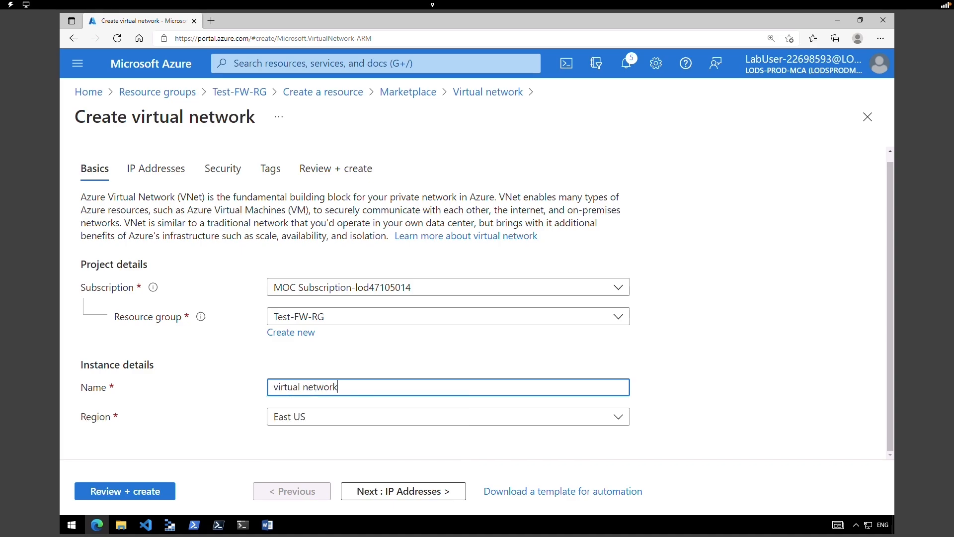
key("ctrl+a")
type("Test-FW-VN")
left_click(418, 492)
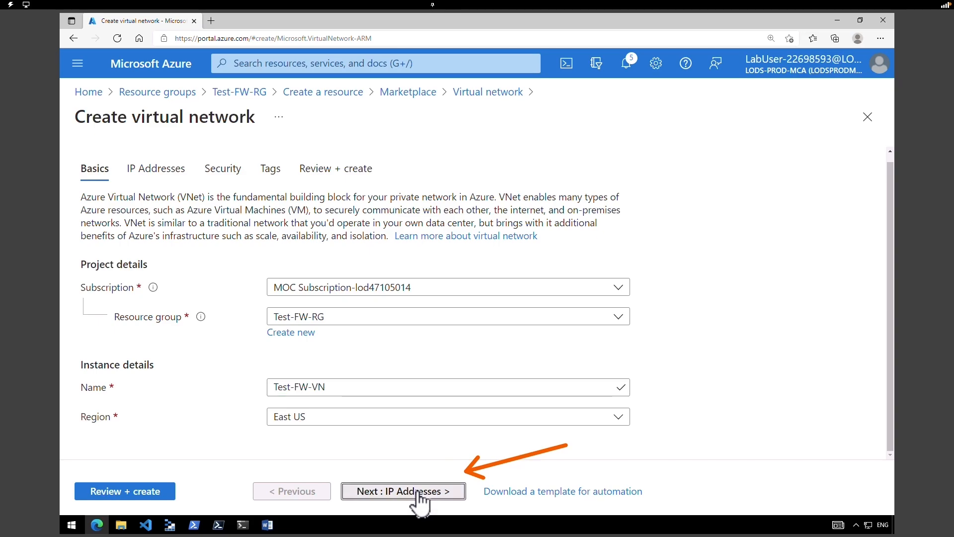
left_click(164, 249)
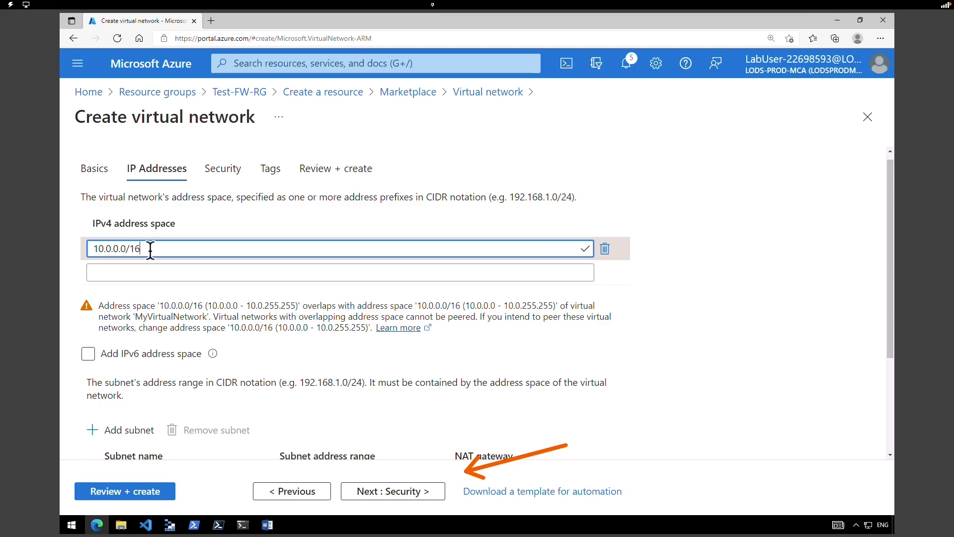
- Add the AzureFirewallSubnet subnet with address range 10.0.1.0/26
left_click_drag(885, 324, 885, 392)
left_click(129, 323)
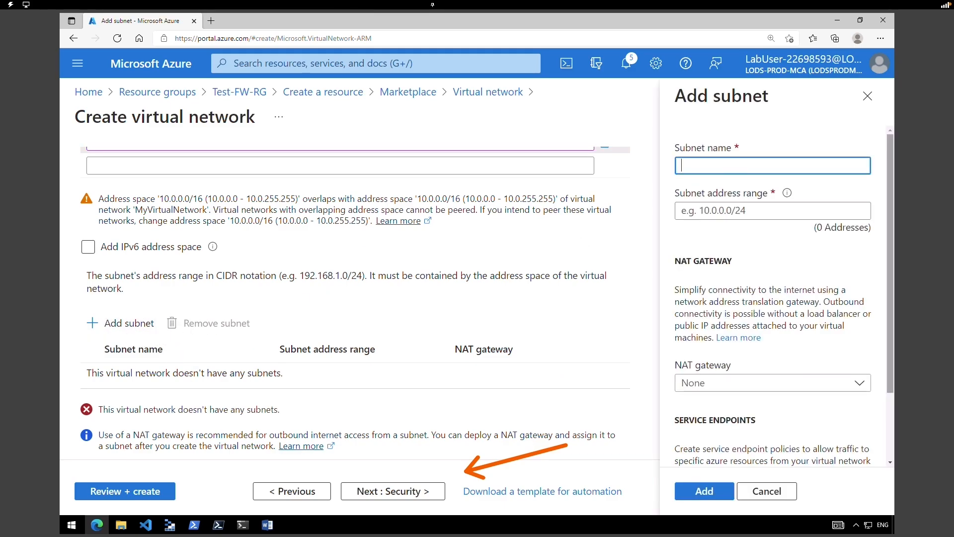
type("AzureFirewallSubnet")
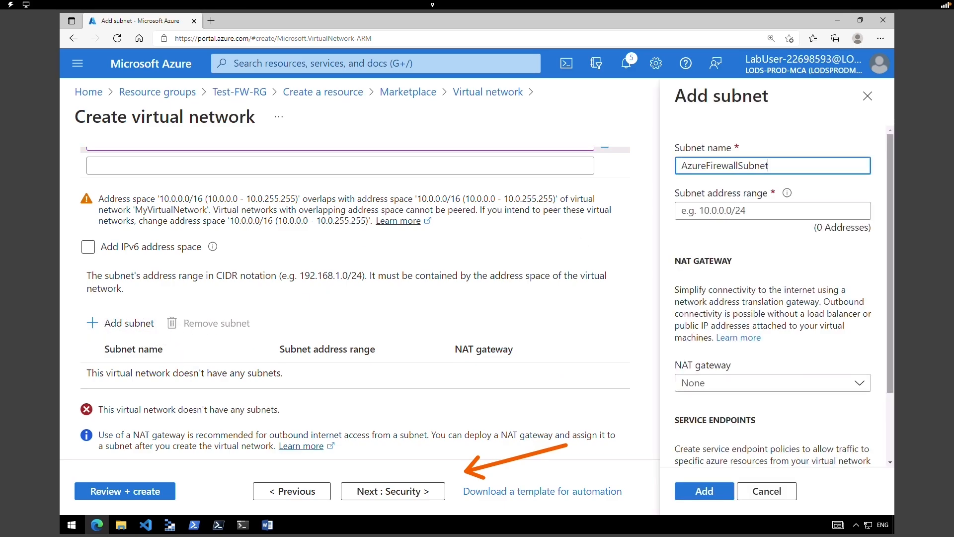
left_click(705, 211)
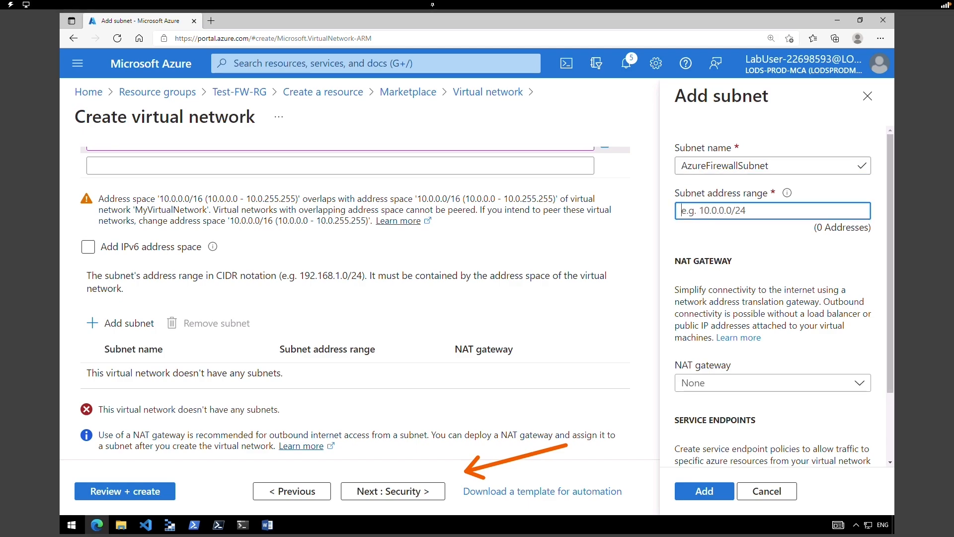
type("10.0.1.0/26")
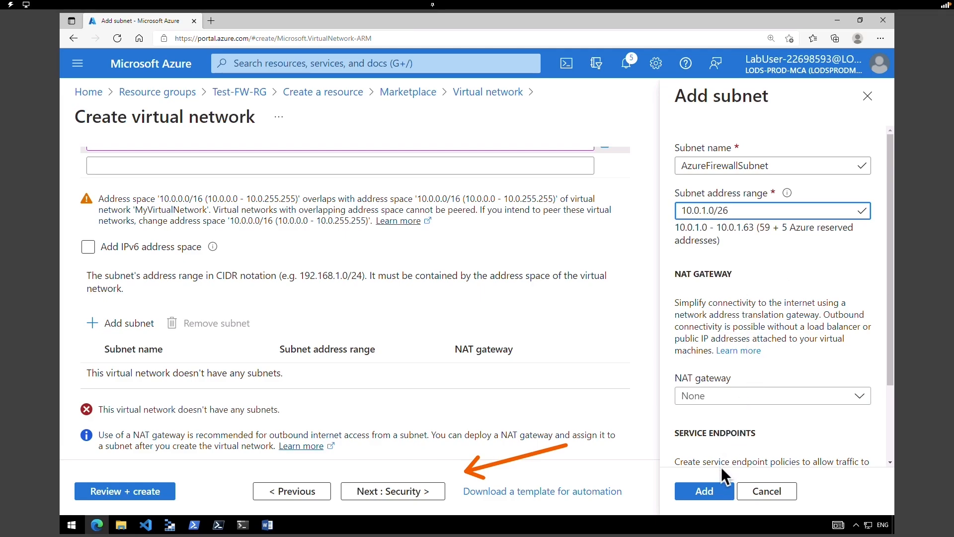
left_click(709, 494)
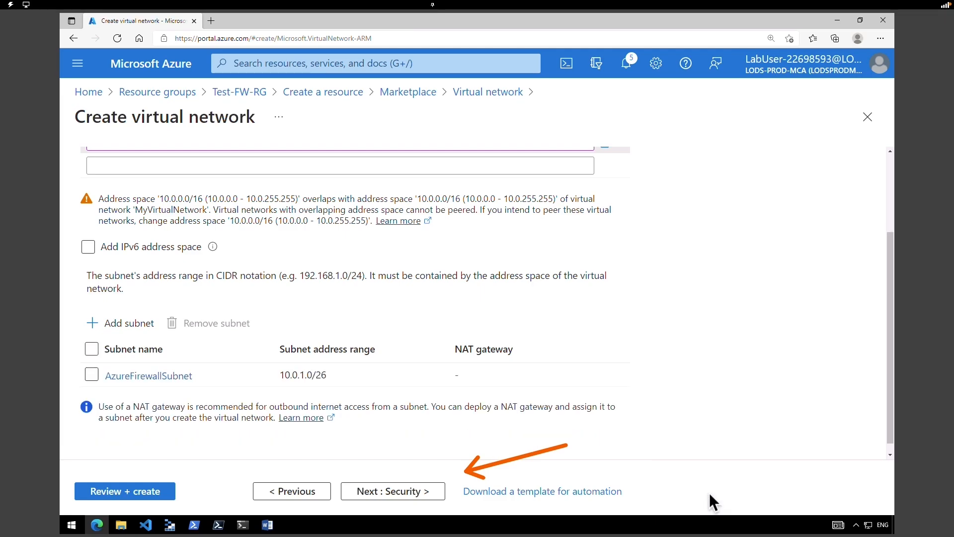
- Add a second subnet, Workload-SN, with range 10.0.2.0/24
left_click(129, 325)
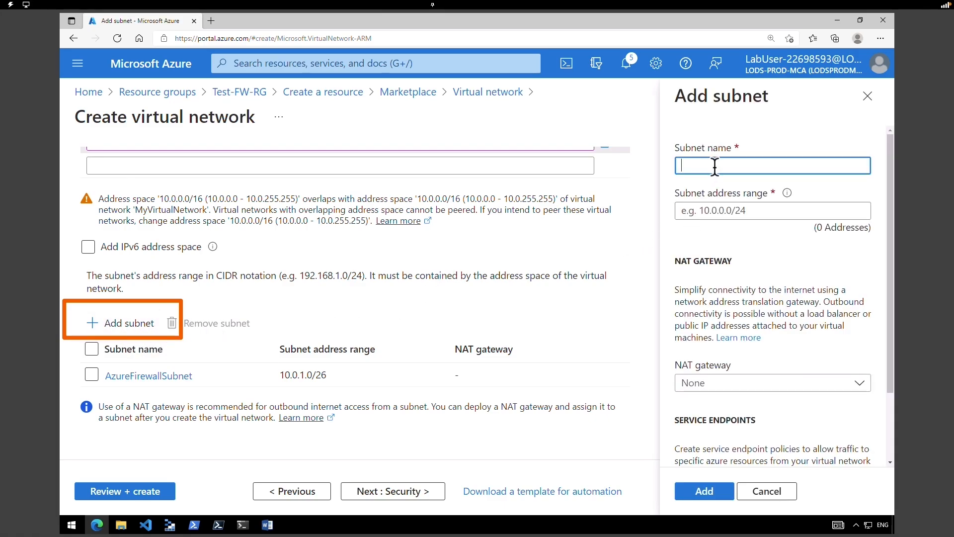
type("Workload-SN")
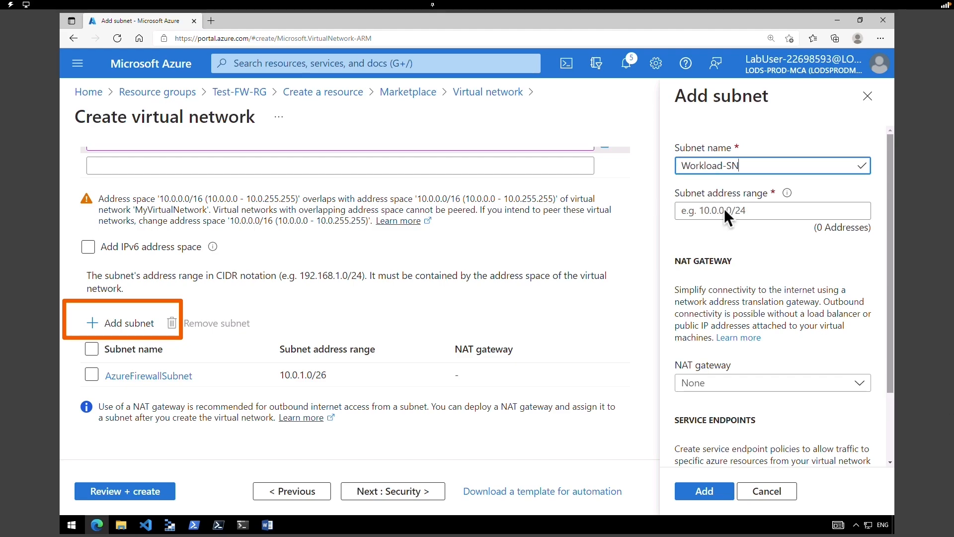
left_click(723, 208)
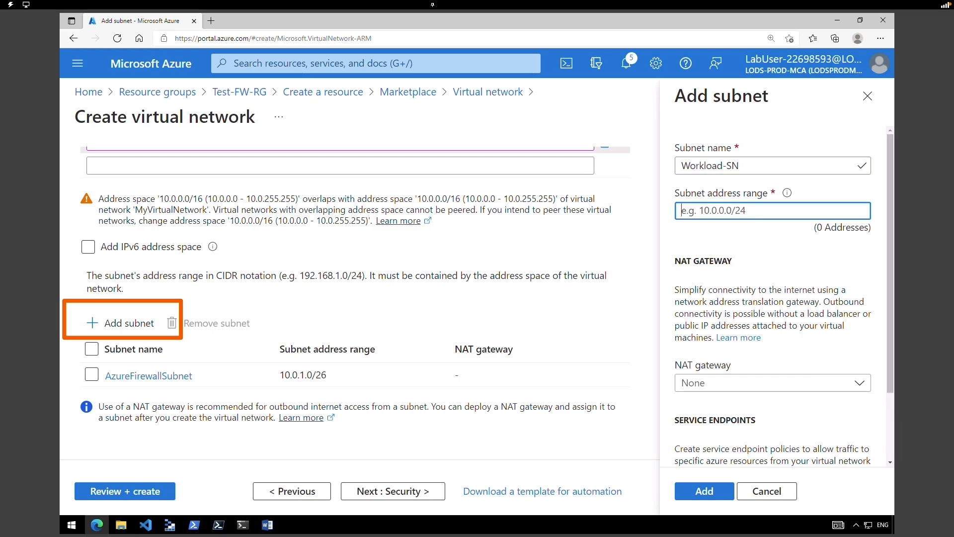
type("10.0.2.0/24")
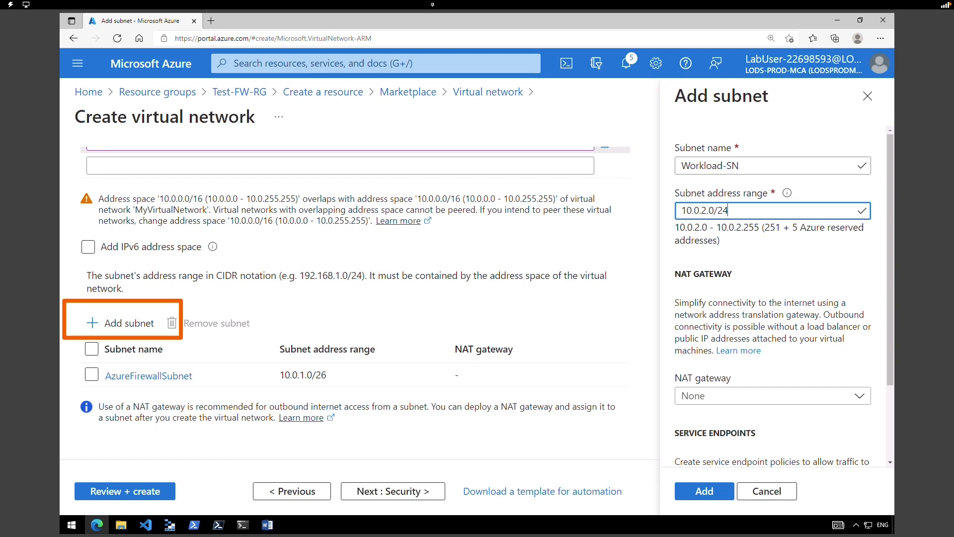
left_click(723, 493)
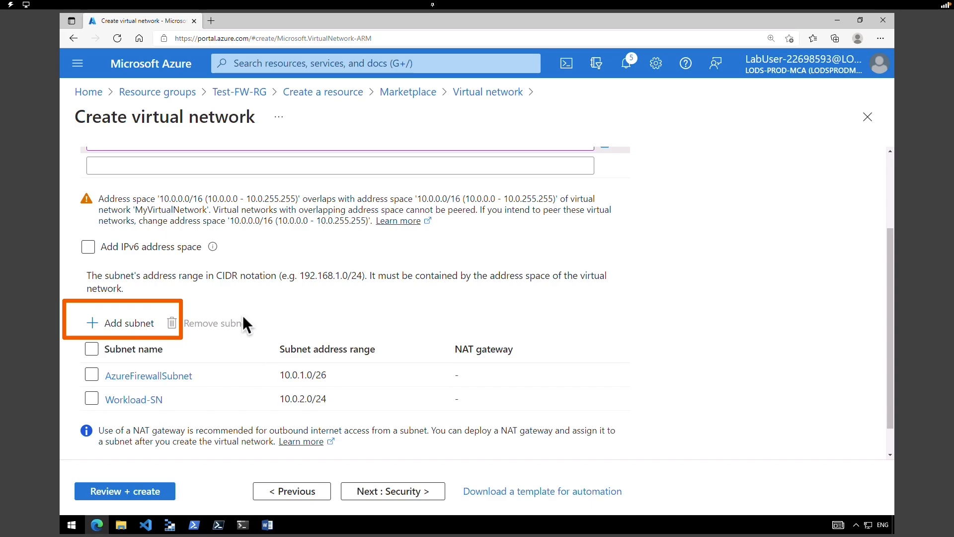
scroll(825, 383, "up", 2)
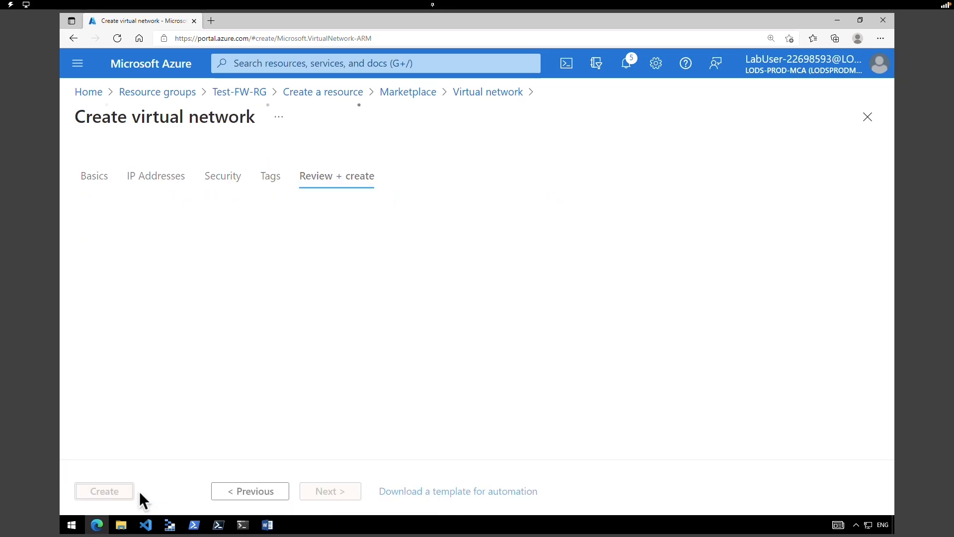
- Deploy Test-FW-VN, then review its address space and the two subnets
left_click(93, 493)
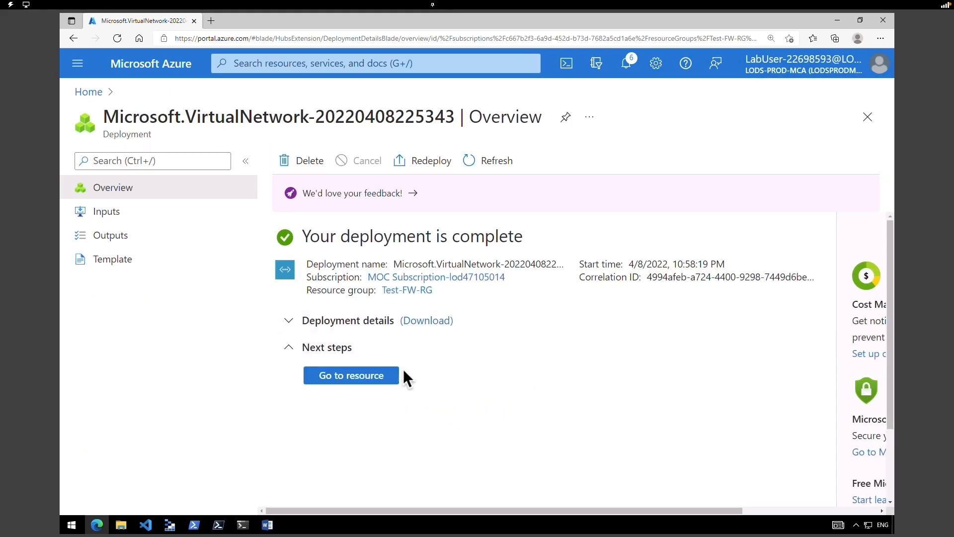
left_click(390, 376)
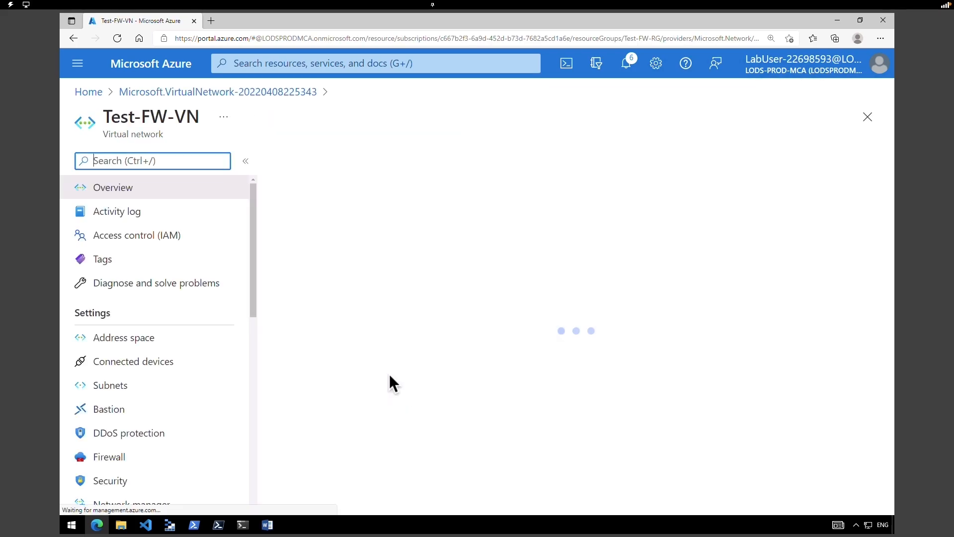
left_click_drag(253, 208, 237, 243)
left_click(190, 253)
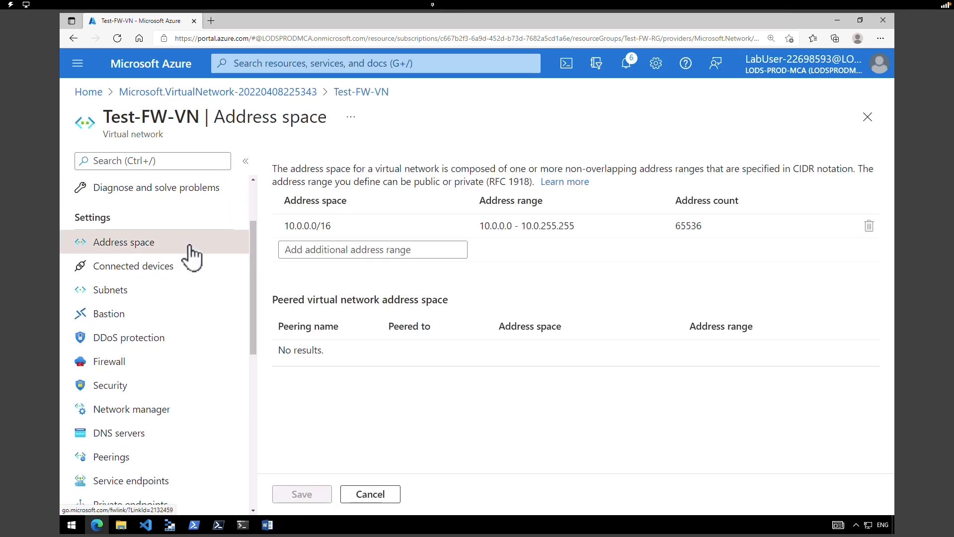
left_click(147, 305)
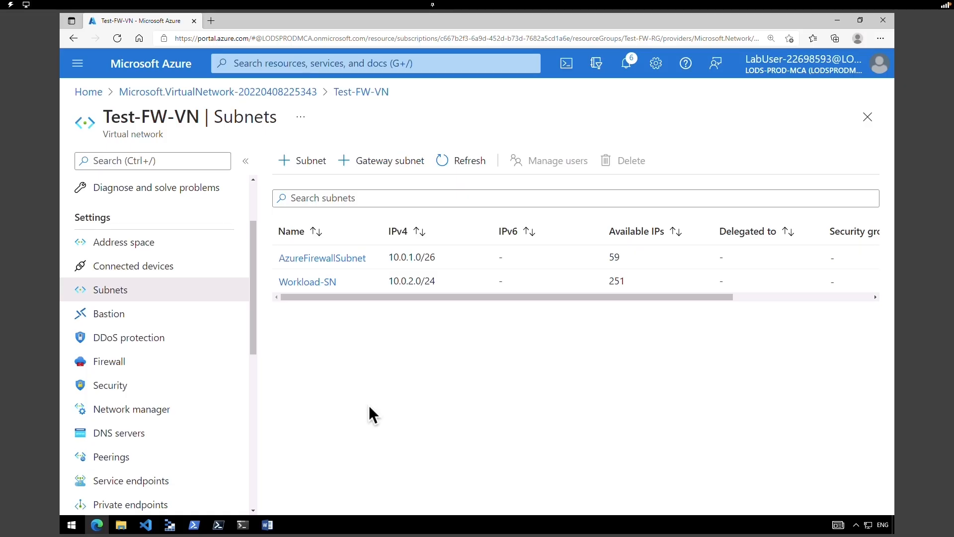
- In PowerShell Cloud Shell, set $RGName to Test-FW-RG and enter the firewall.json deployment command
left_click(566, 63)
type("$RGName = \"Test-FW-RG\"")
key("Return")
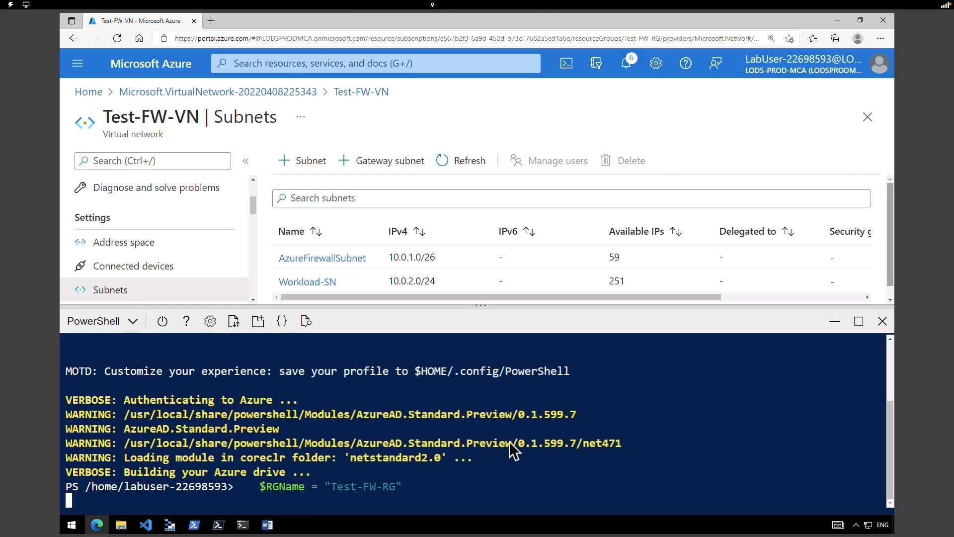
key("Return")
type("New-AzResourceGroupDeployment -ResourceGroupName $RGName -TemplateFile firewall.json -TemplateParameterFile firewall.parameters.json")
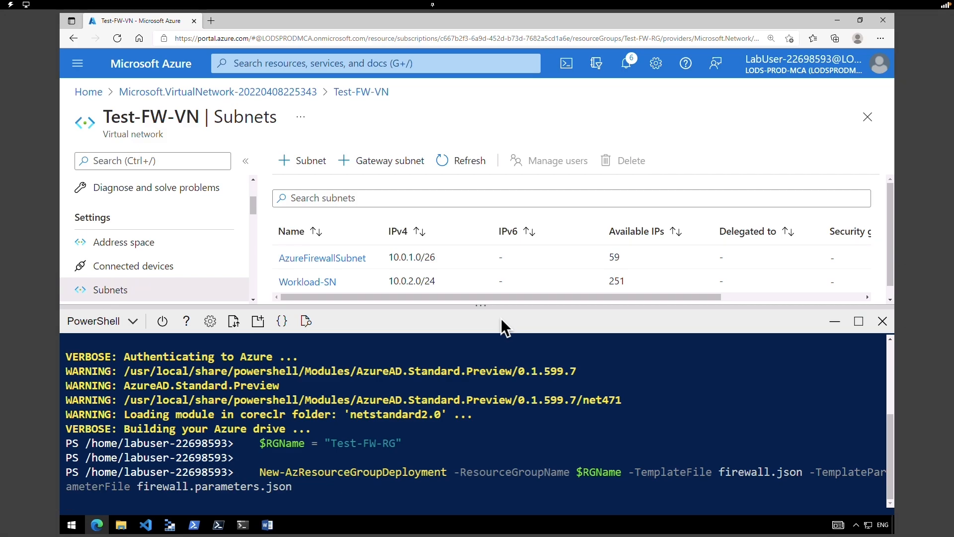
left_click_drag(470, 304, 478, 386)
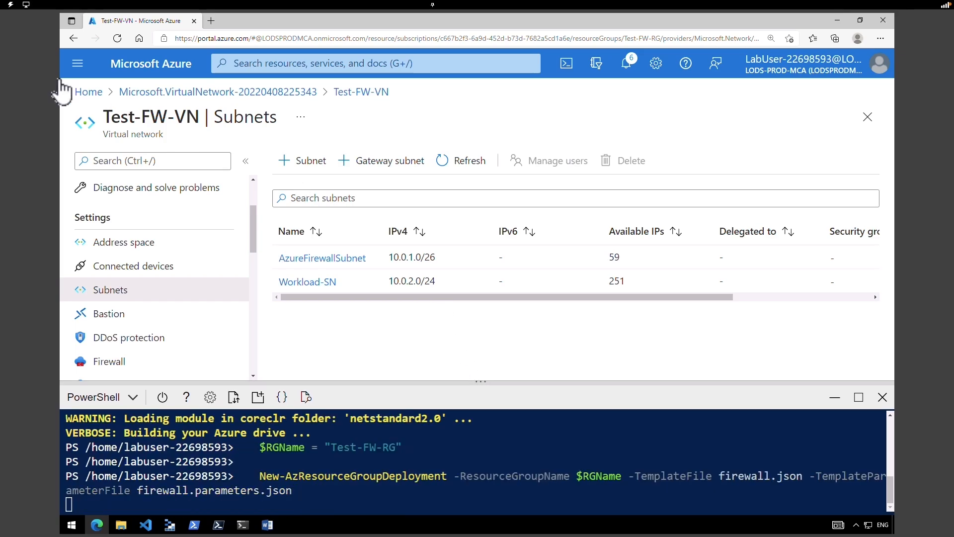
- Open the Virtual machines list and refresh until Srv-Work shows Running
left_click(87, 92)
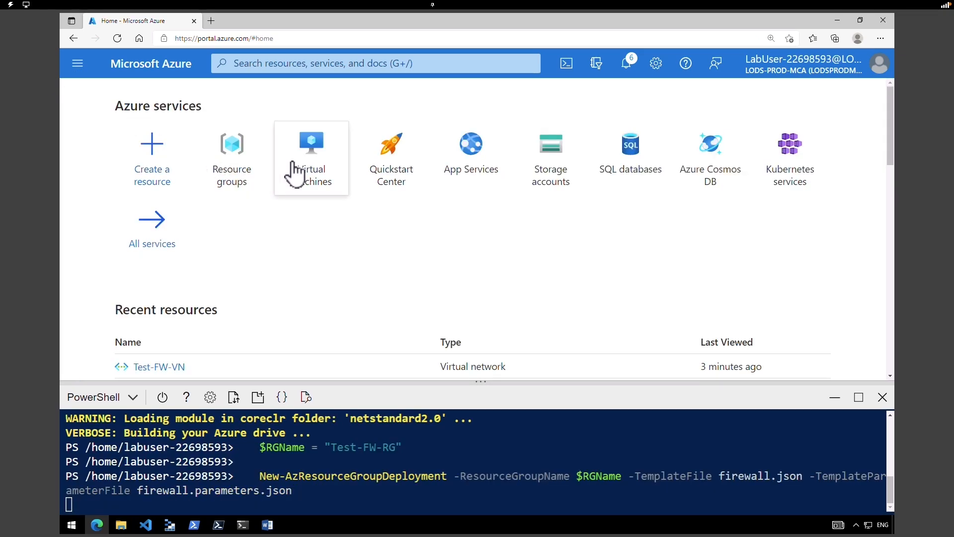
left_click(306, 167)
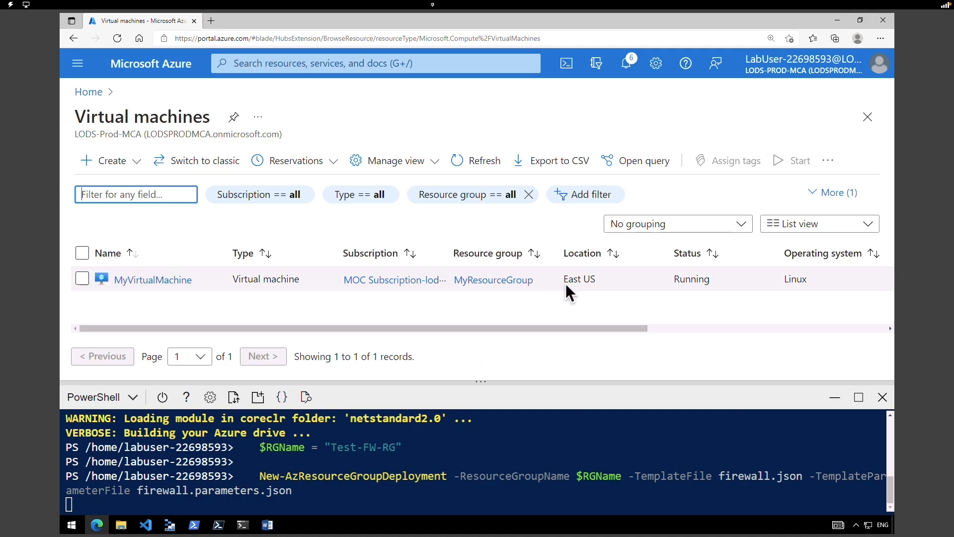
left_click_drag(595, 328, 502, 331)
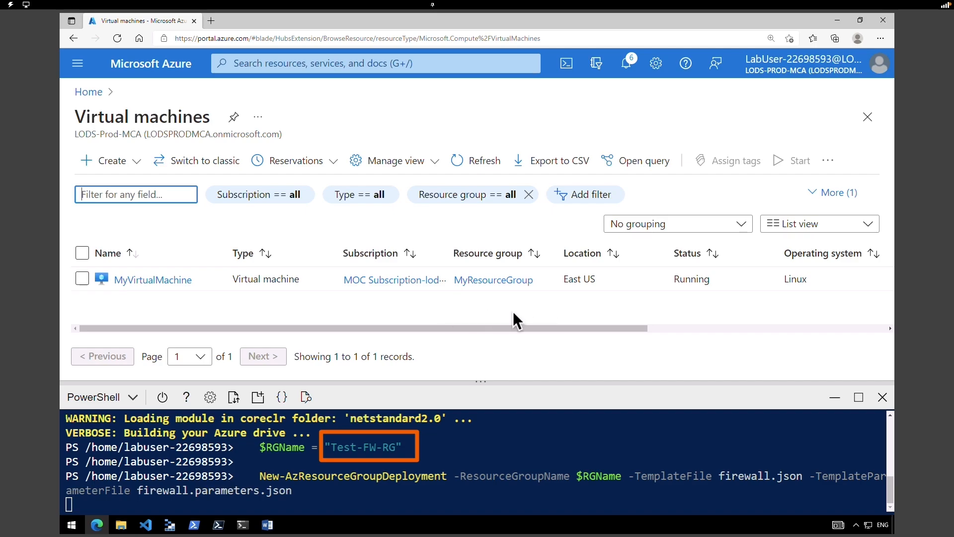
left_click(490, 165)
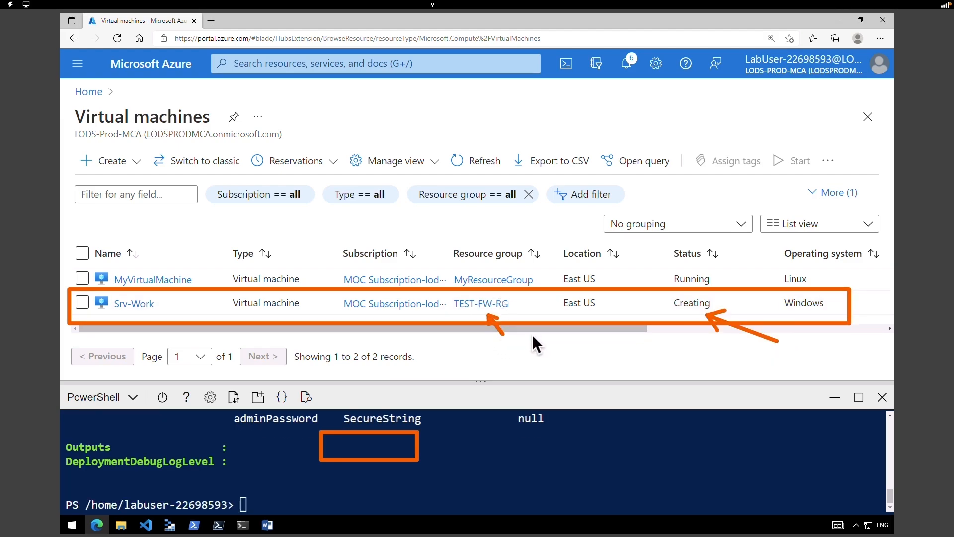
left_click(481, 168)
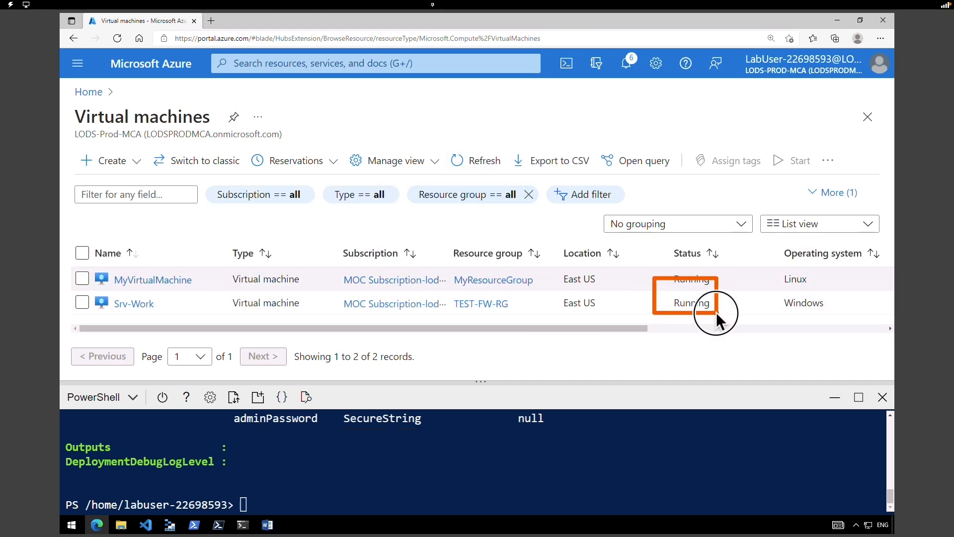
- Open Srv-Work's Networking page and highlight its private IP 10.0.2.4
left_click(125, 302)
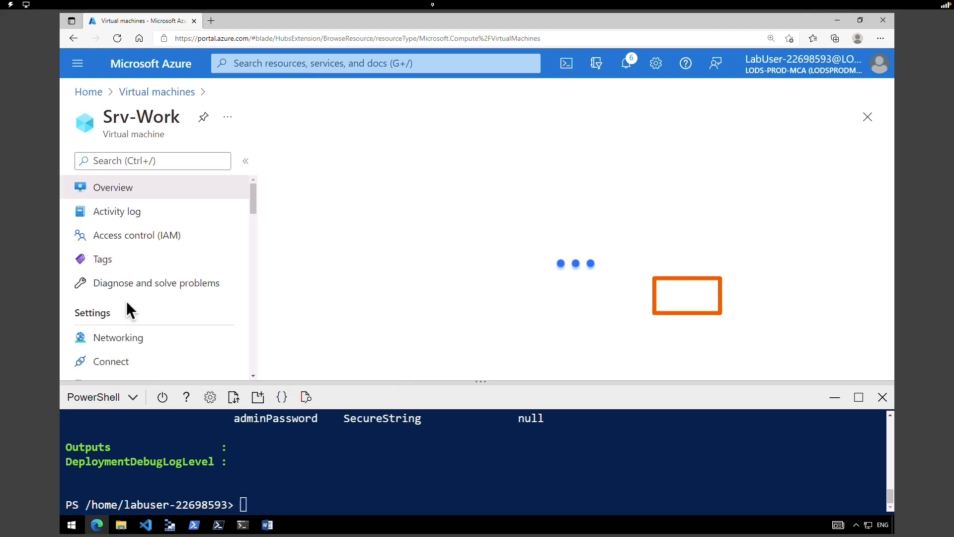
left_click(881, 404)
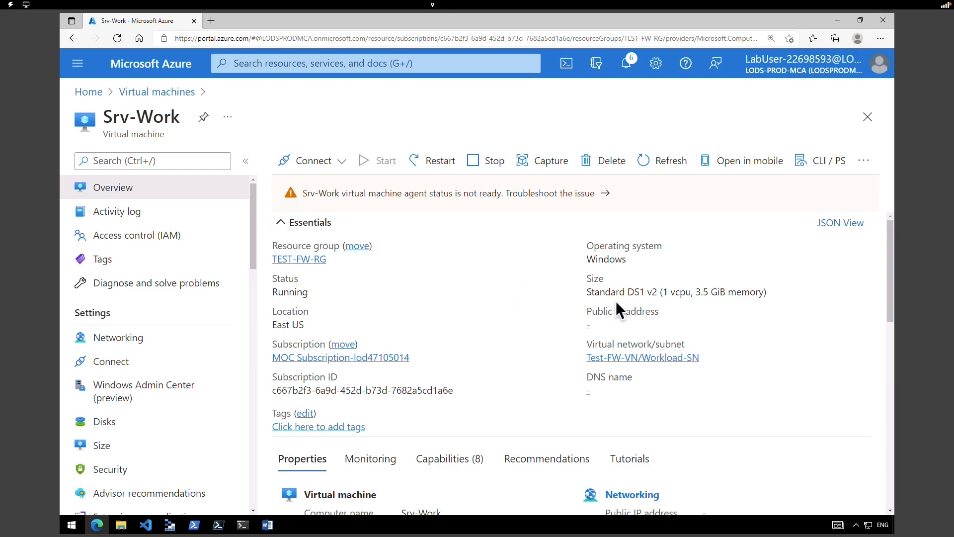
left_click(175, 343)
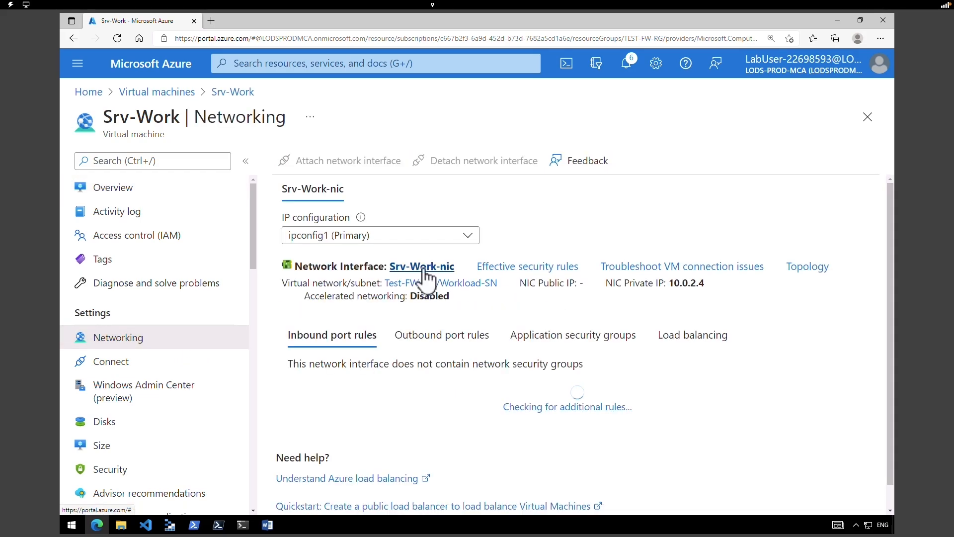
left_click_drag(672, 282, 701, 286)
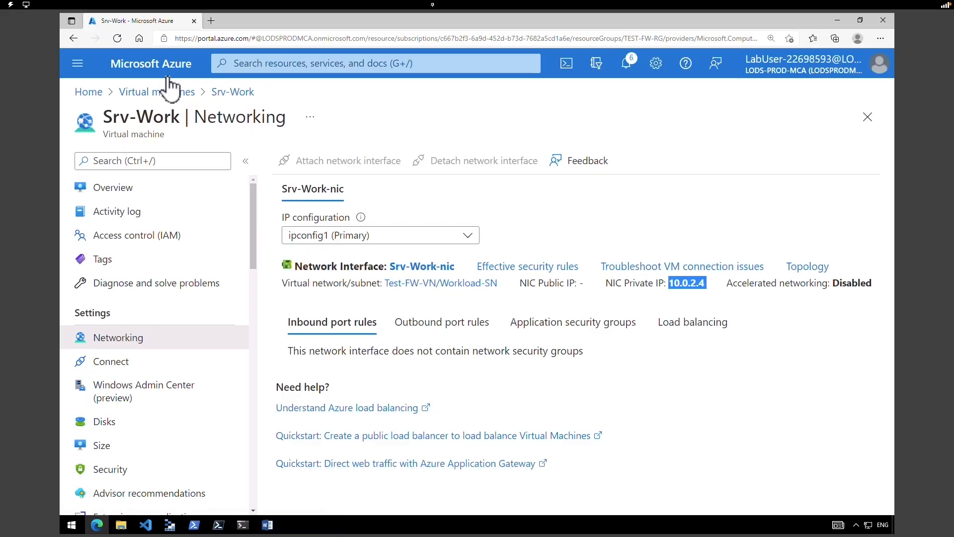
- From Home, search the Marketplace for 'firewall' and start creating a Microsoft Firewall
left_click(168, 76)
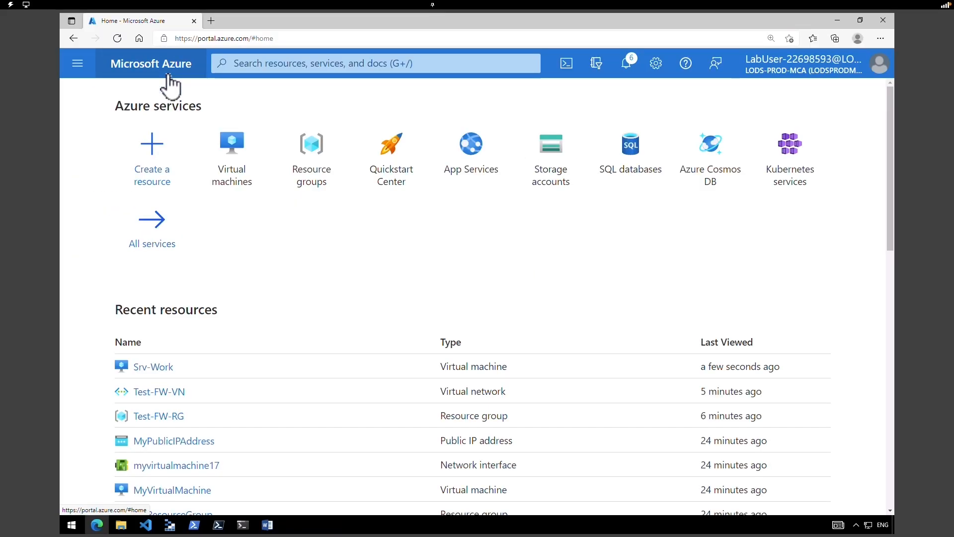
left_click(162, 163)
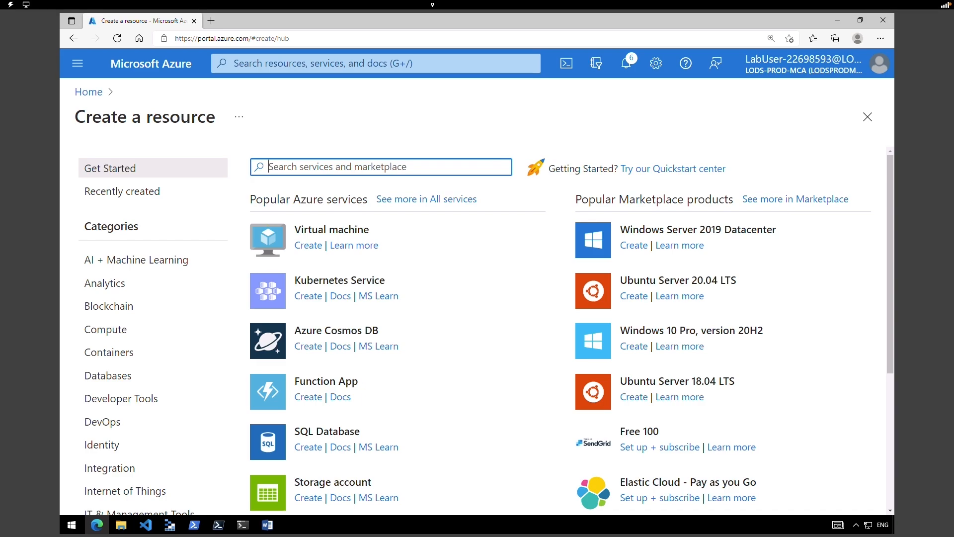
type("firewall")
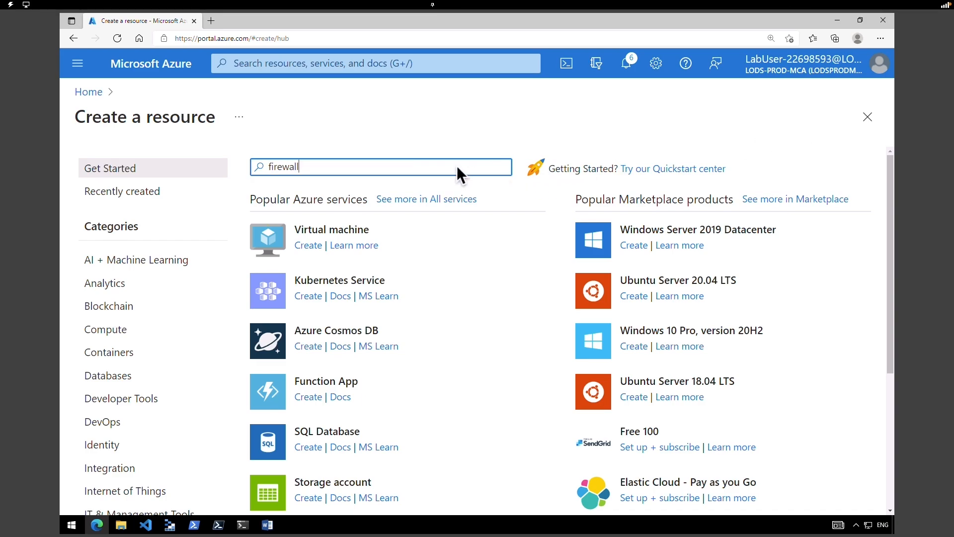
key("Return")
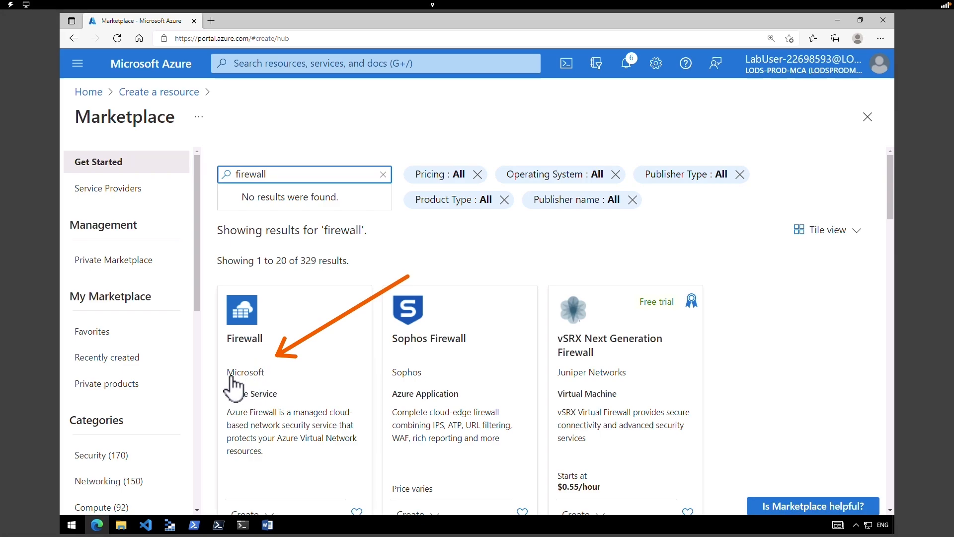
left_click(261, 386)
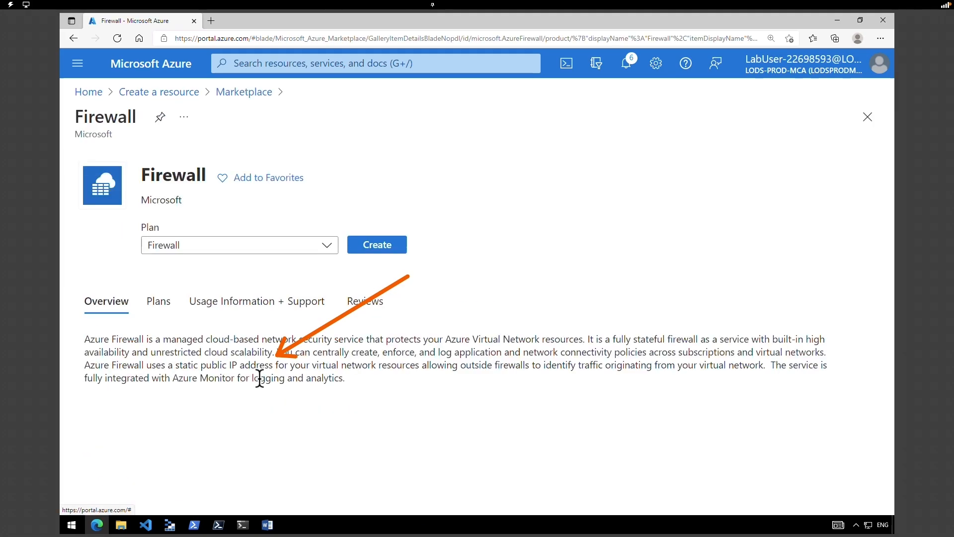
left_click(390, 244)
- Place the firewall in resource group Test-FW-RG and name it Test-FW01
left_click_drag(891, 273, 896, 296)
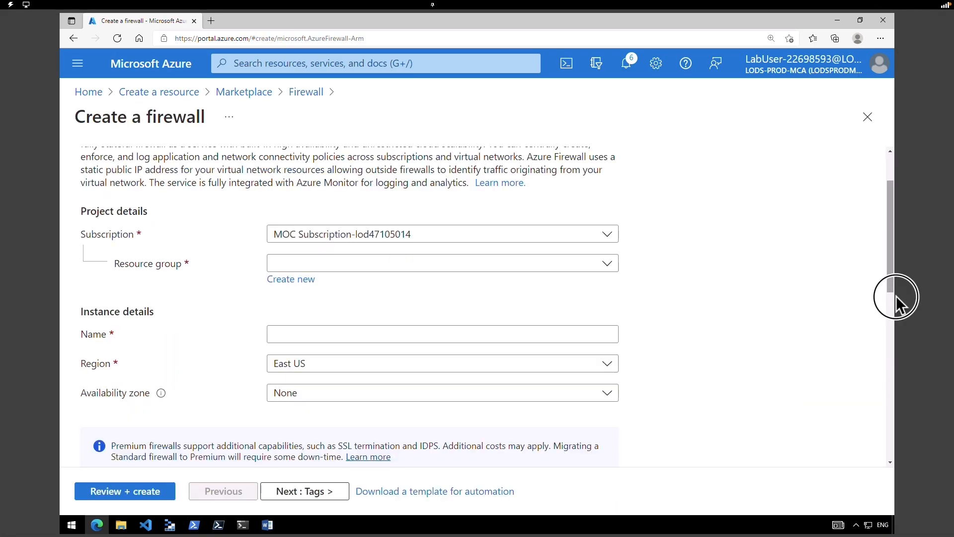
left_click(353, 269)
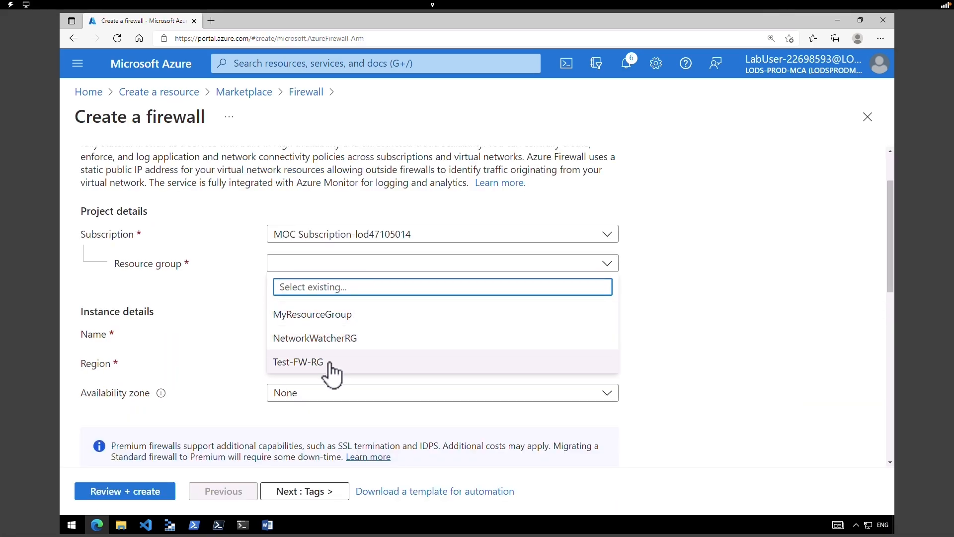
left_click(315, 364)
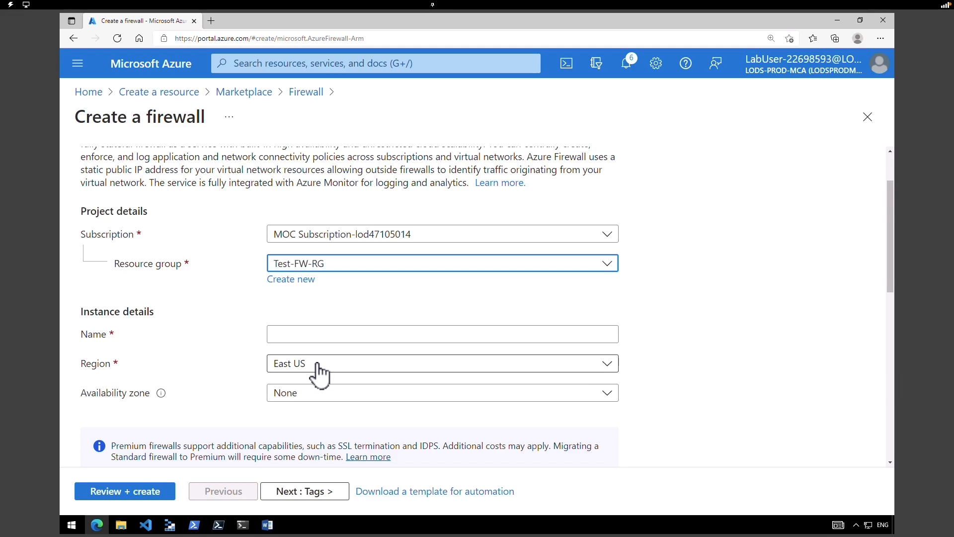
left_click(376, 334)
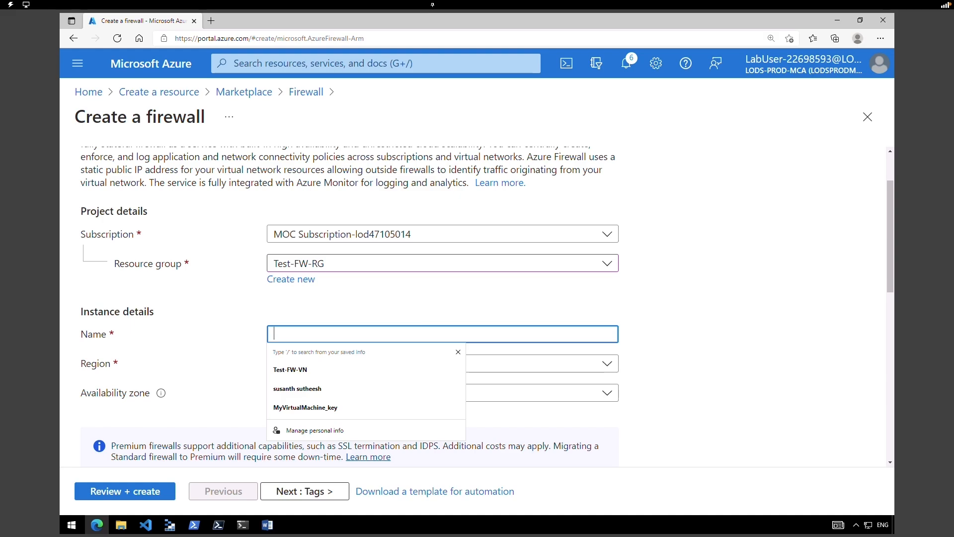
type("Test-FW01")
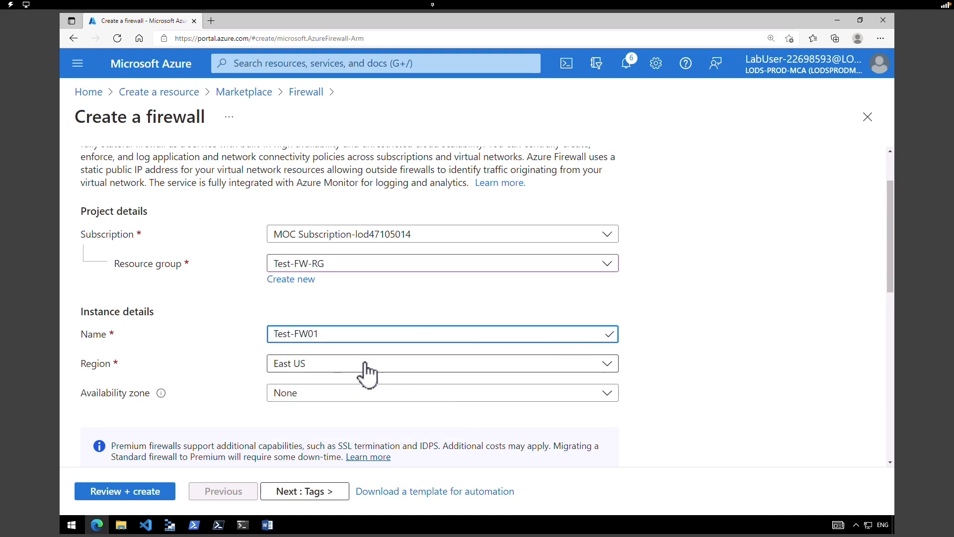
- Keep Firewall Policy management and add a new policy named fw-test-pol
left_click_drag(892, 269, 863, 305)
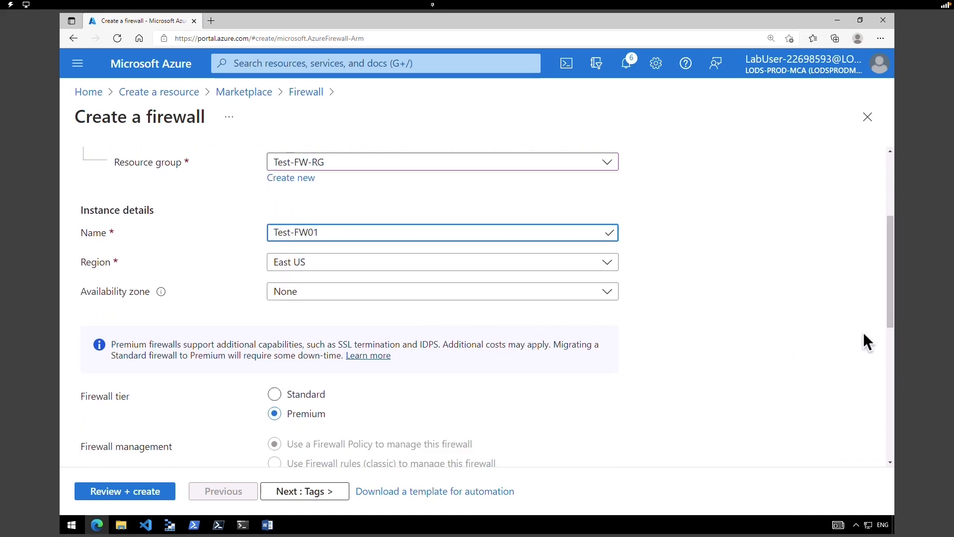
scroll(517, 354, "down", 2)
left_click_drag(534, 317, 310, 298)
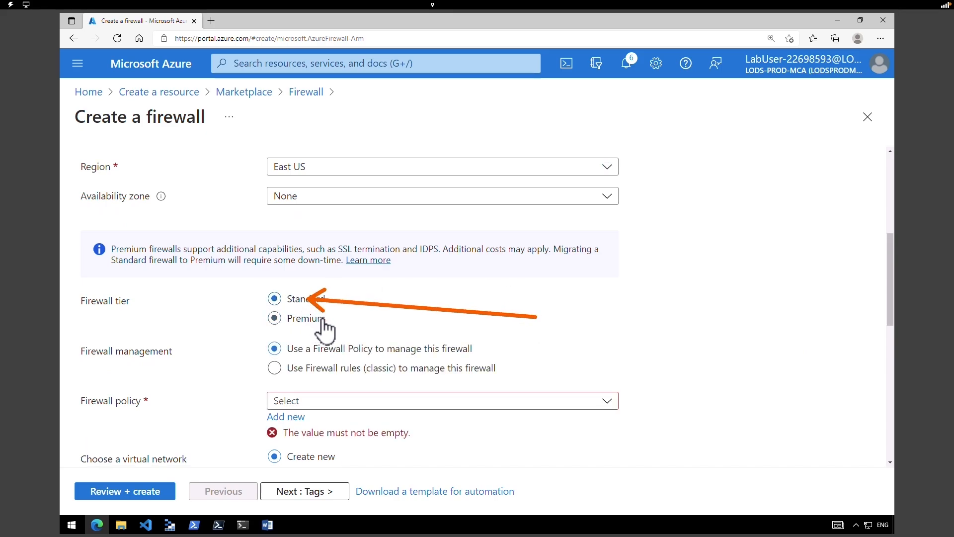
left_click_drag(172, 328, 247, 344)
left_click(274, 351)
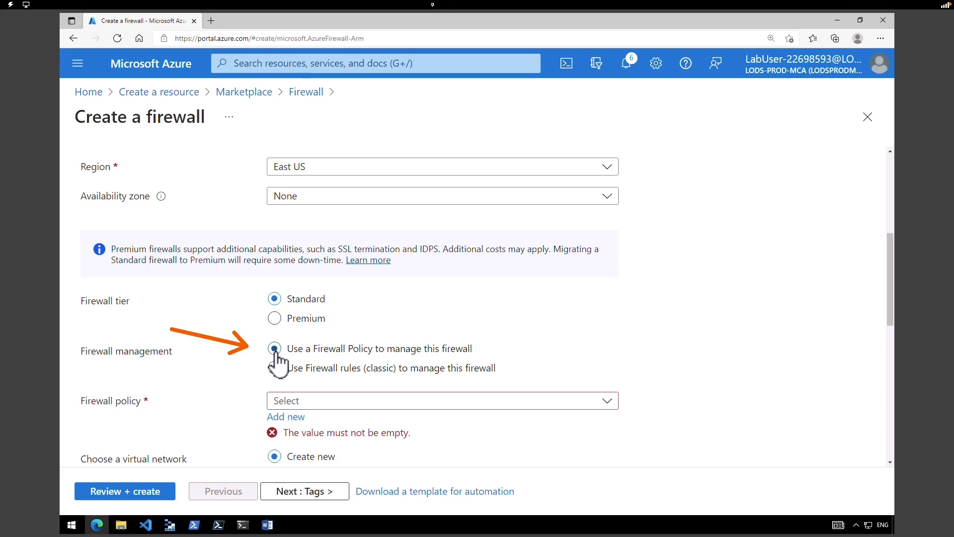
left_click(286, 417)
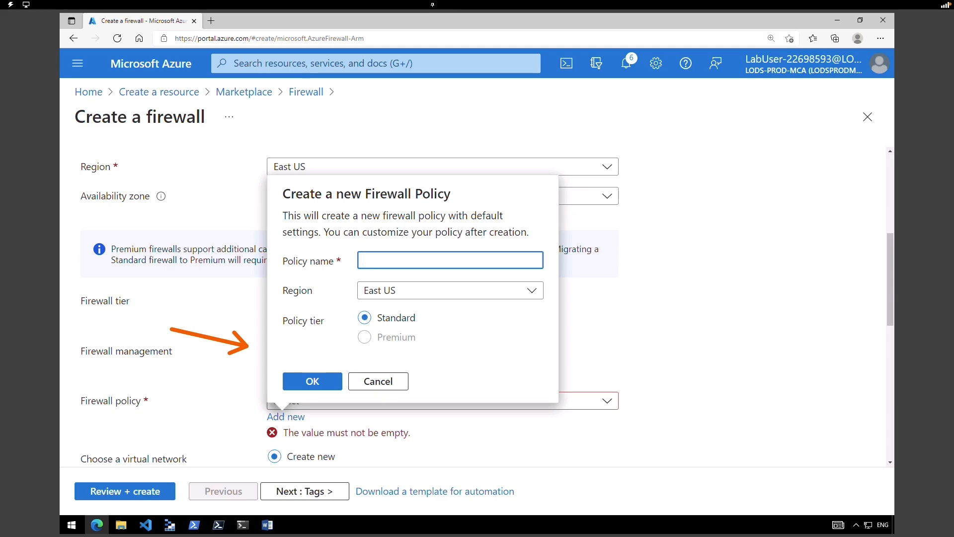
type("fw-test-pol")
left_click(324, 383)
left_click_drag(891, 315, 890, 344)
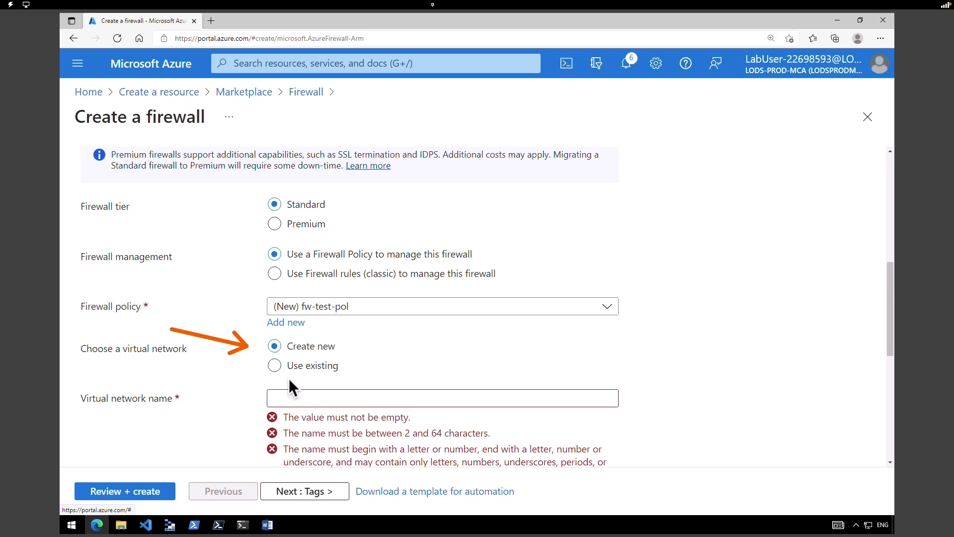
- Attach the firewall to the existing virtual network Test-FW-VN
left_click(275, 366)
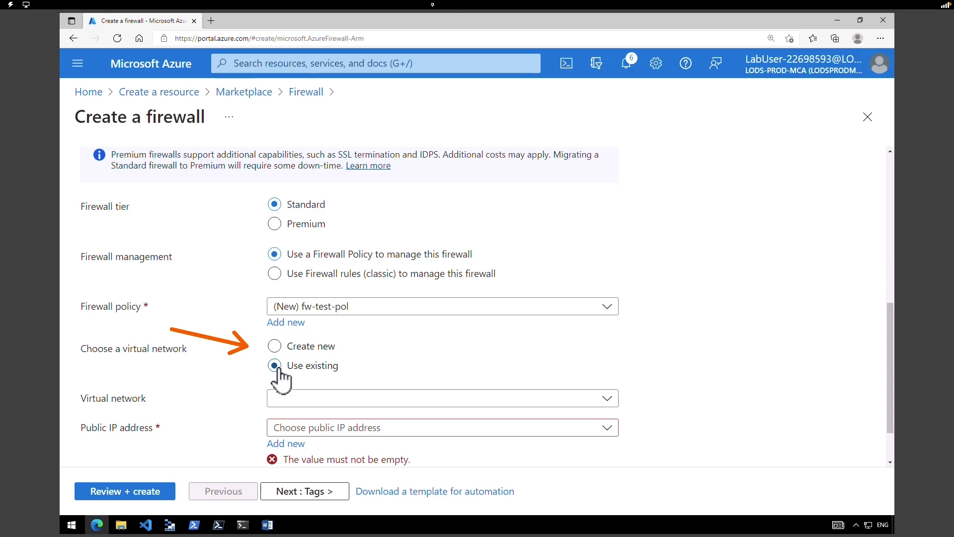
left_click(314, 397)
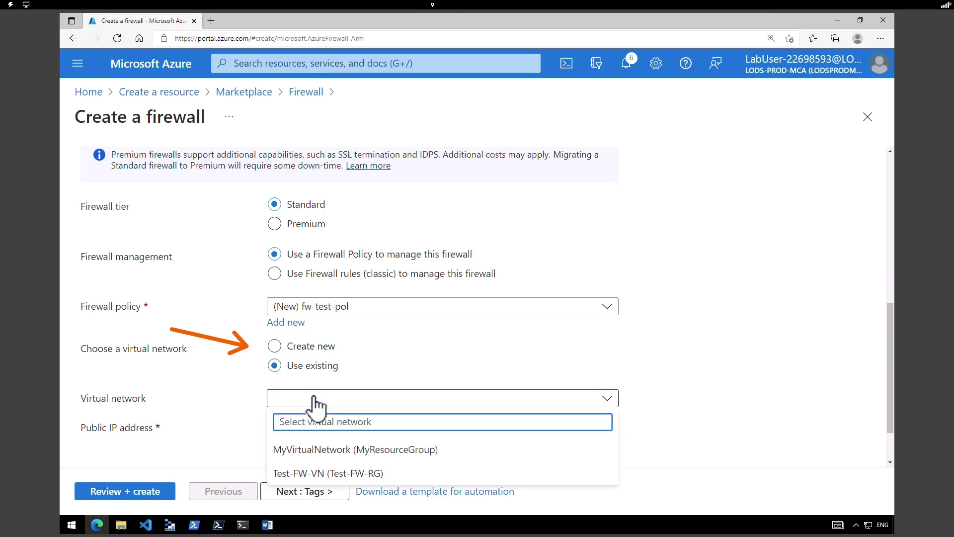
left_click(342, 470)
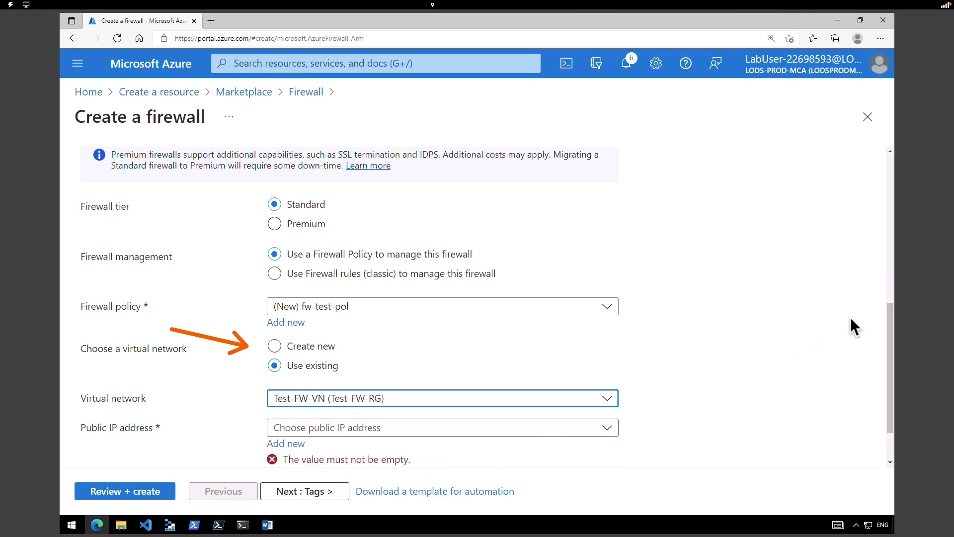
scroll(874, 330, "down", 2)
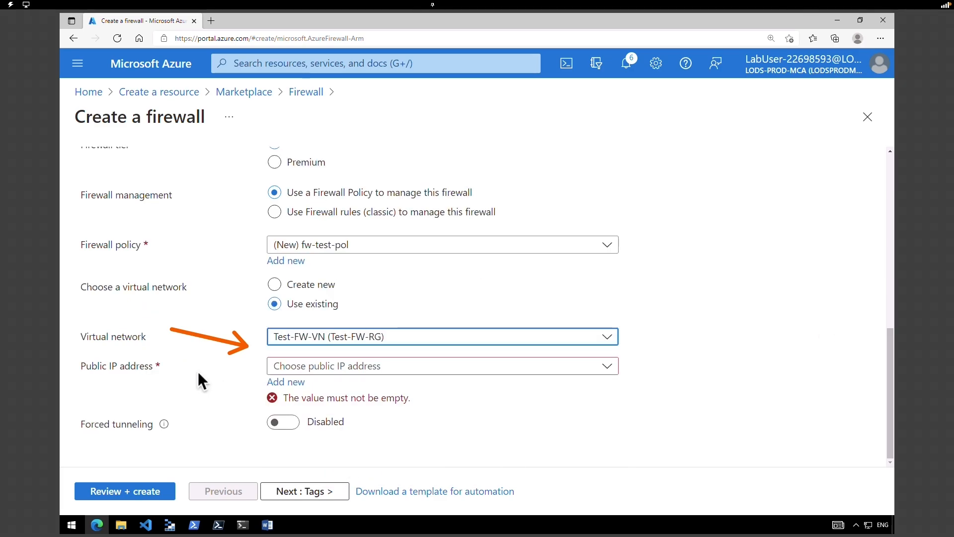
- Add a new public IP named fw-pip and run Review + create validation
left_click(285, 382)
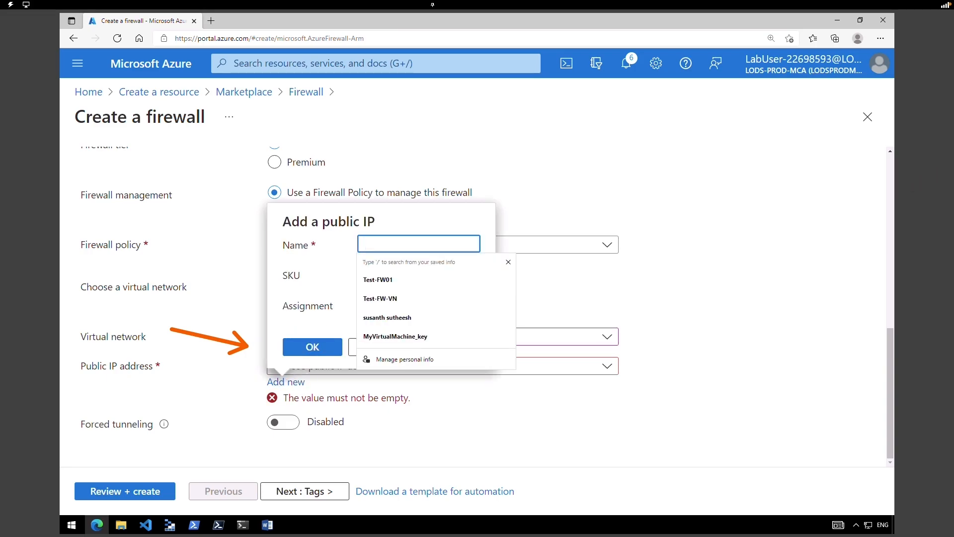
type("fw-pip")
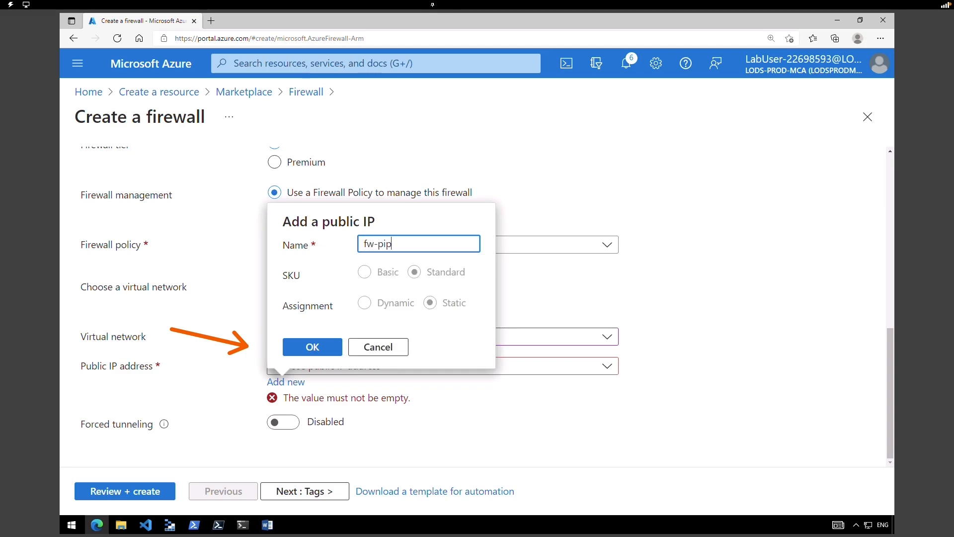
left_click(324, 349)
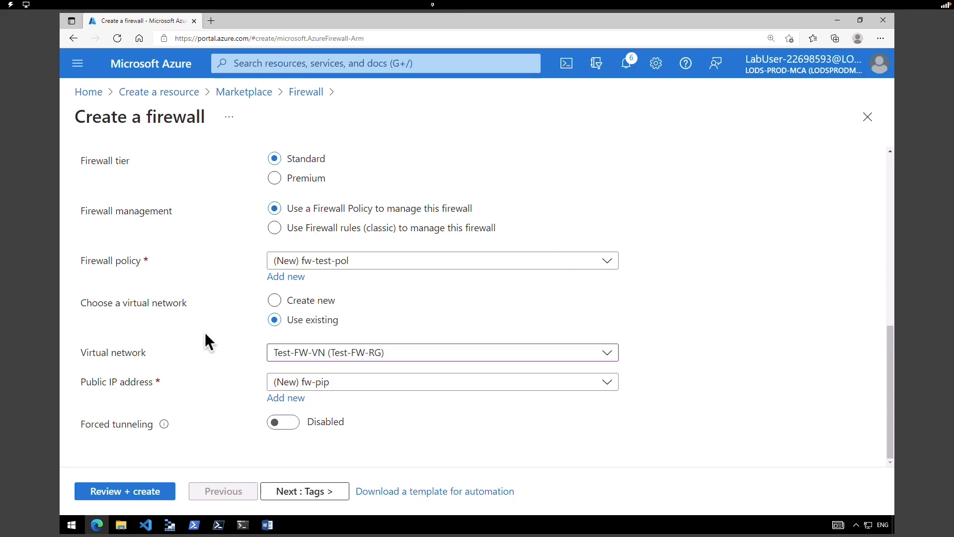
left_click(160, 493)
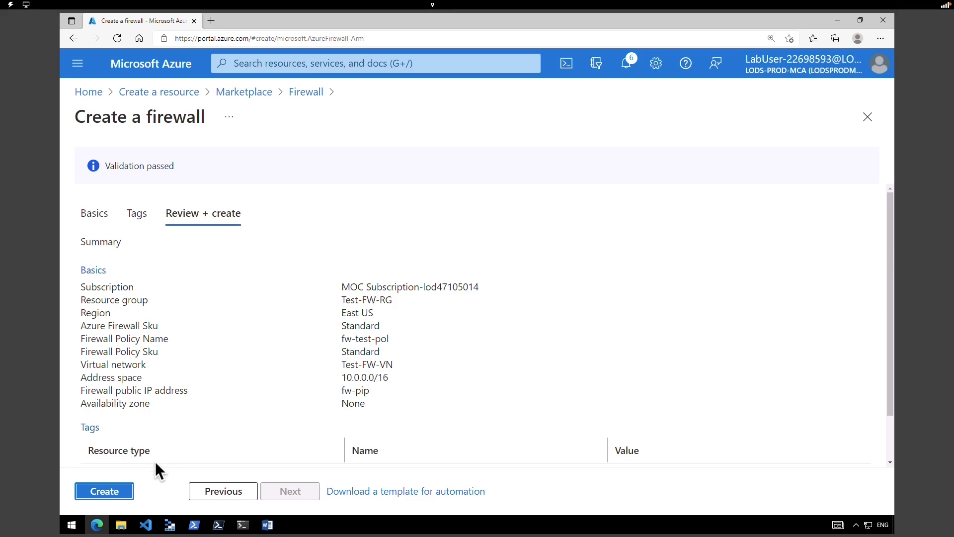
- Deploy Test-FW01 and copy its private IP 10.0.1.4 from the Overview
left_click(121, 490)
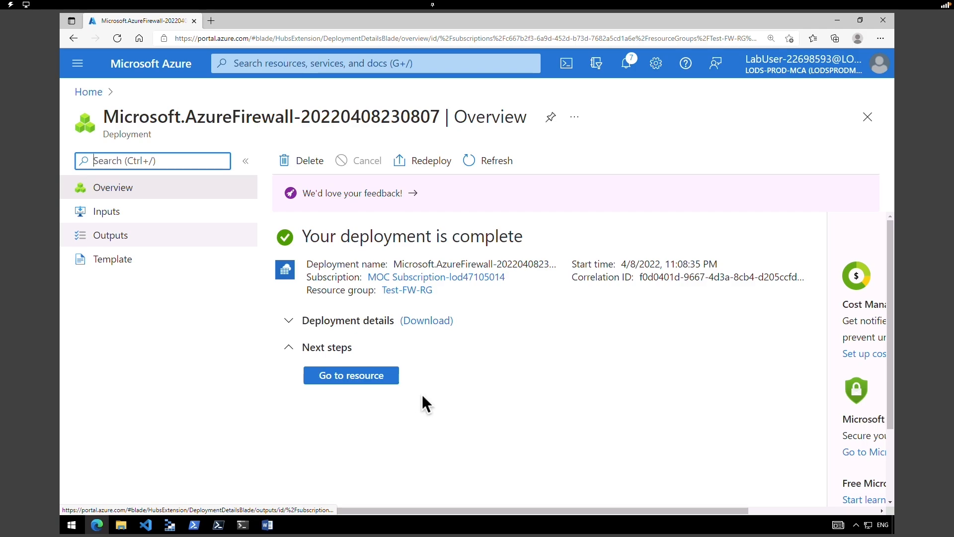
left_click(341, 375)
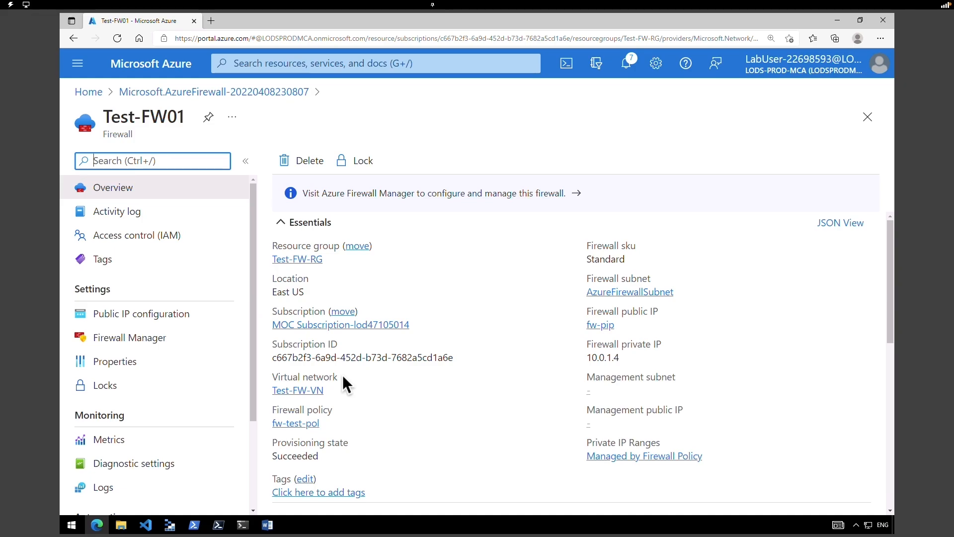
left_click(143, 191)
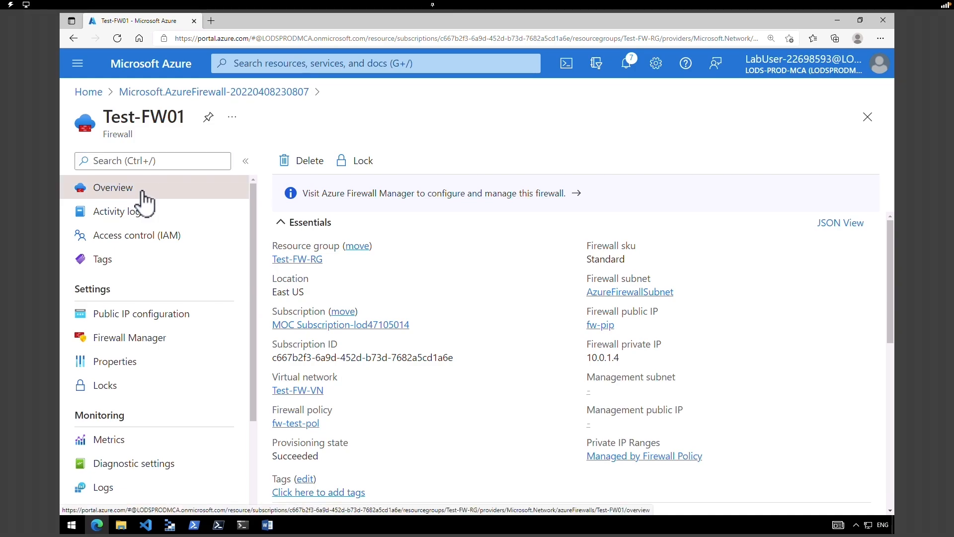
left_click_drag(587, 344, 664, 358)
left_click(629, 359)
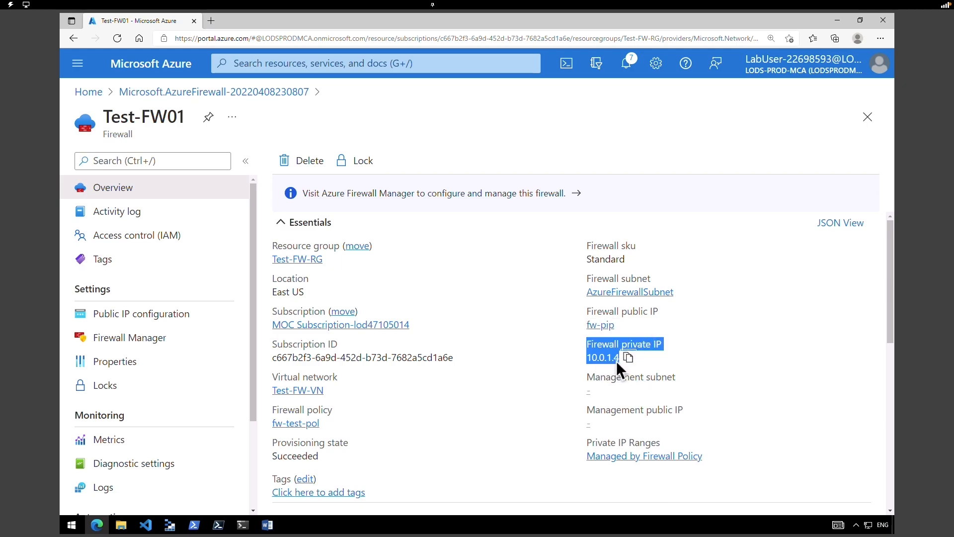
left_click(479, 303)
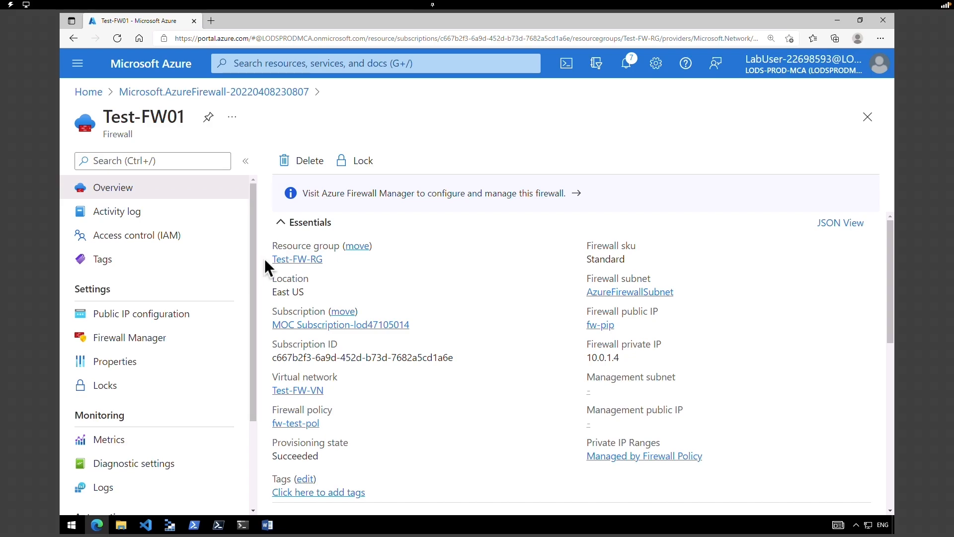
- Outline Task 5: Create a default route on the PowerPoint task-list slide
left_click(155, 322)
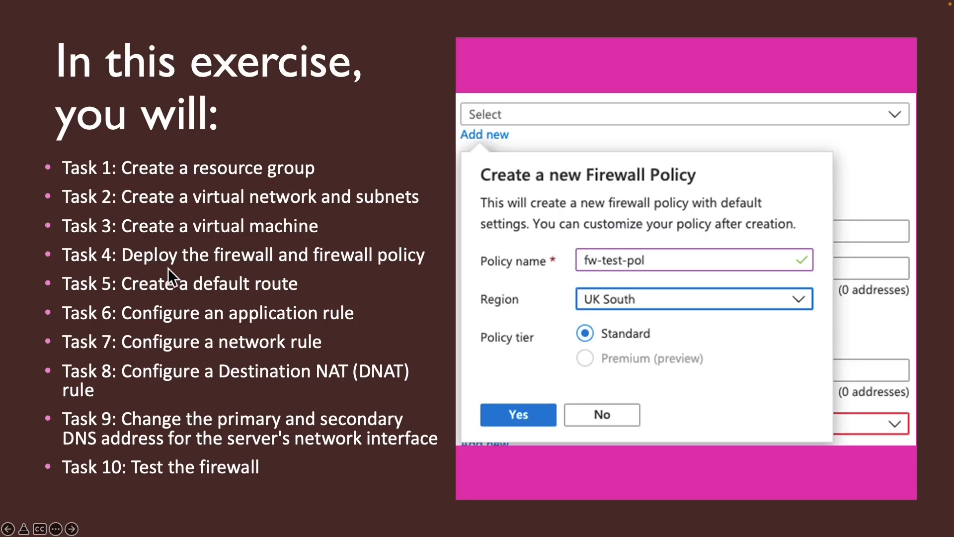
mouse_move(26, 271)
left_mouse_down()
mouse_move(159, 293)
mouse_move(316, 297)
left_mouse_up()
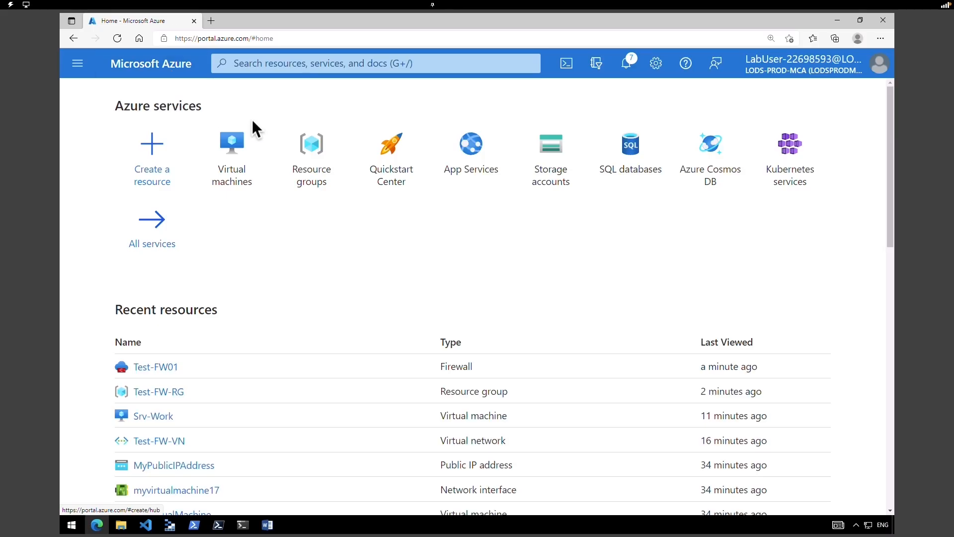
- Create and deploy route table Firewall-route in Test-FW-RG, East US
left_click(152, 169)
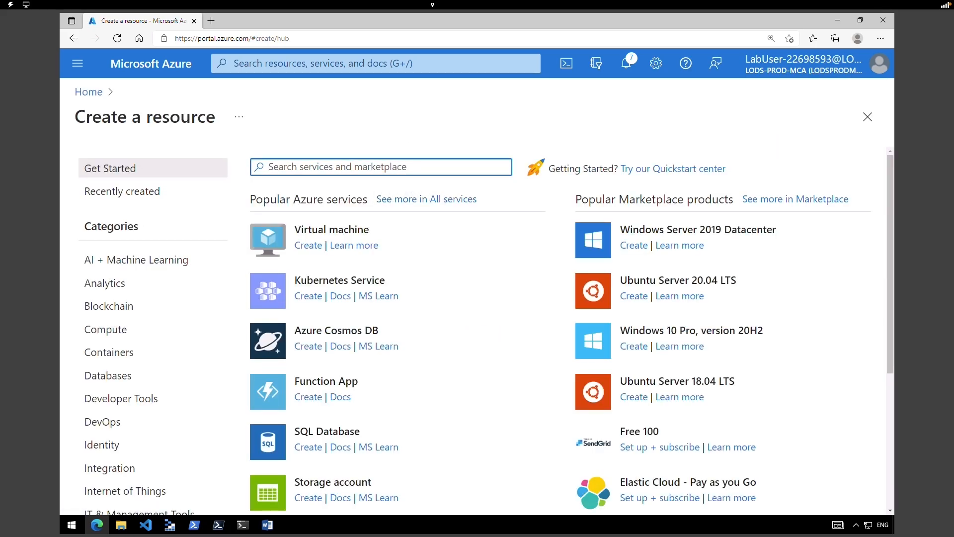
type("route")
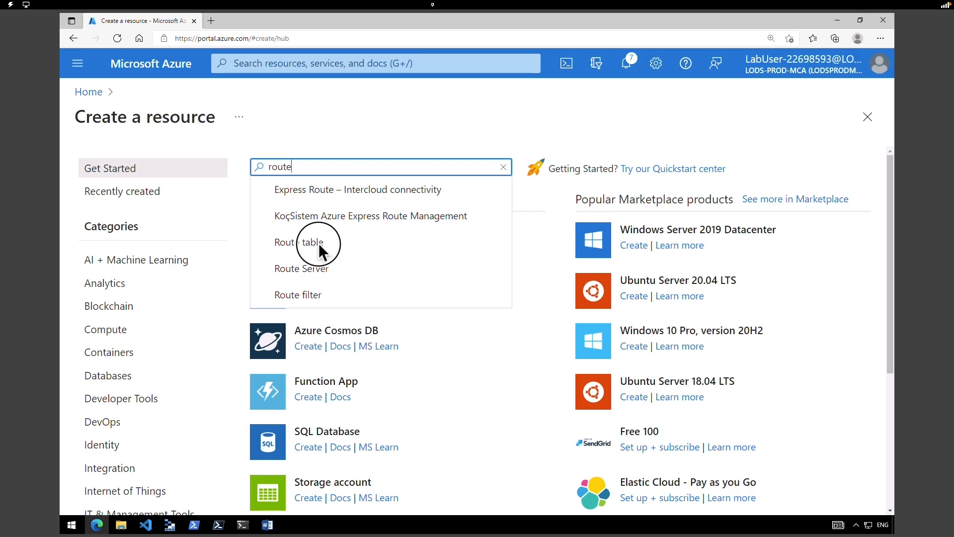
left_click(318, 243)
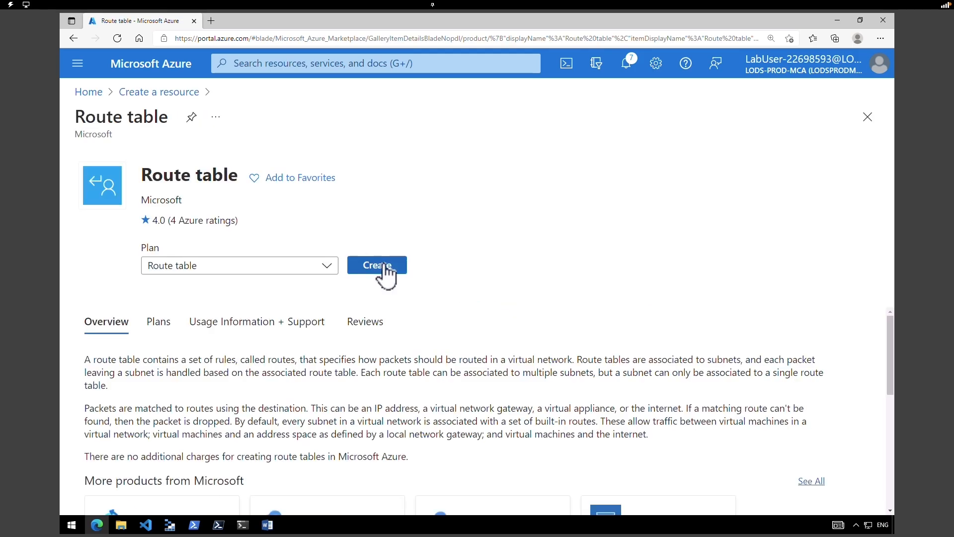
left_click(384, 269)
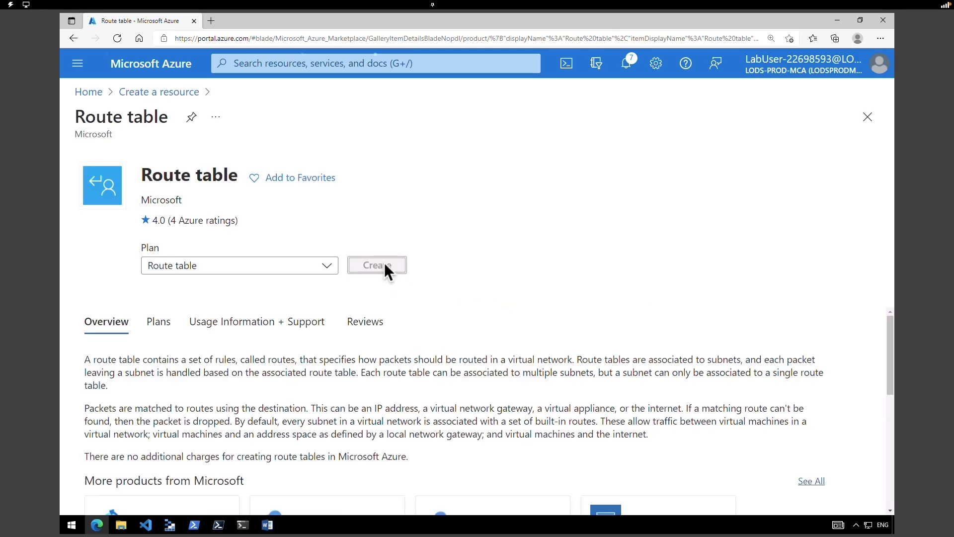
left_click(356, 299)
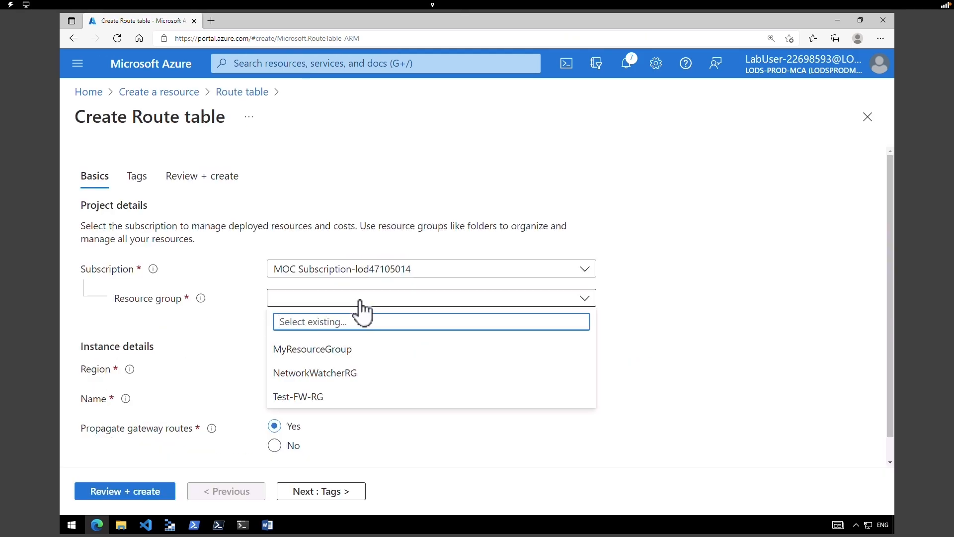
left_click(338, 397)
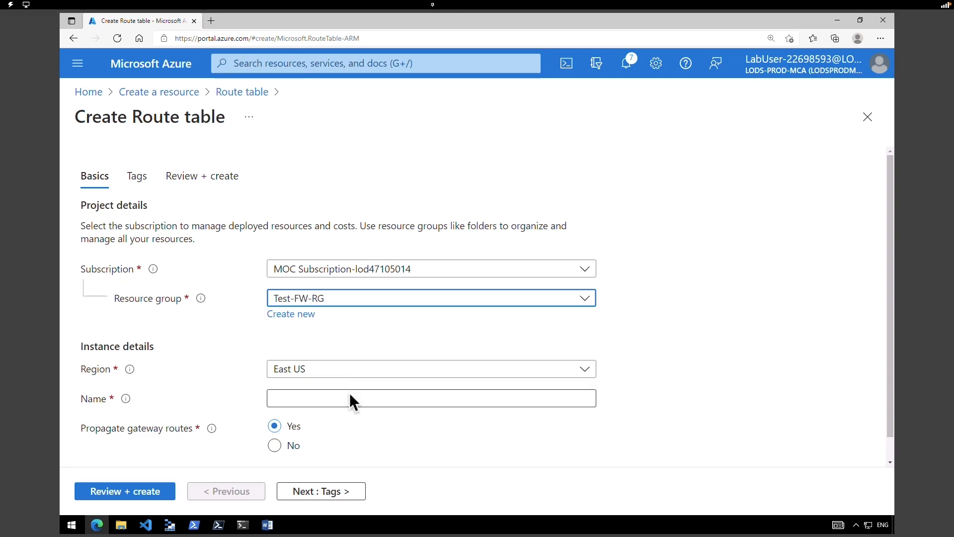
left_click(348, 399)
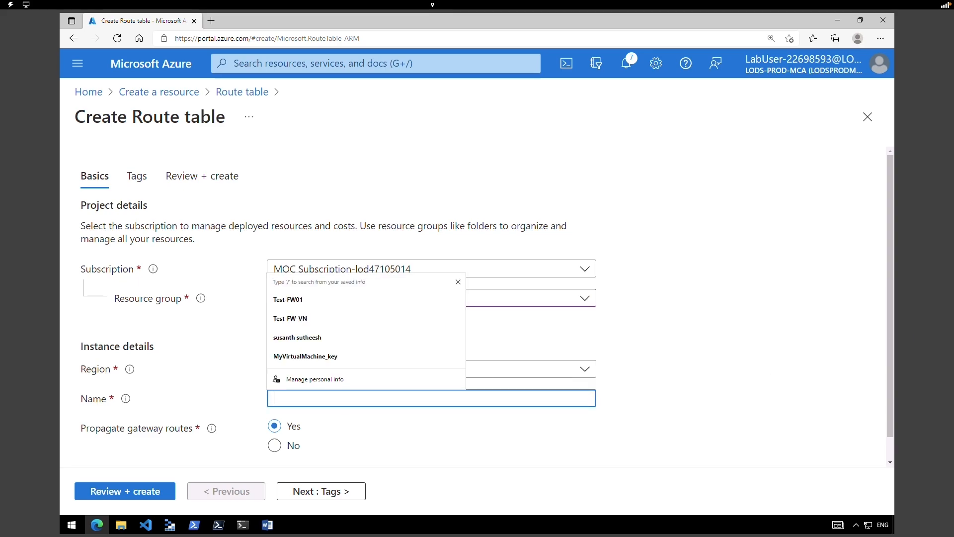
type("Firewall-route")
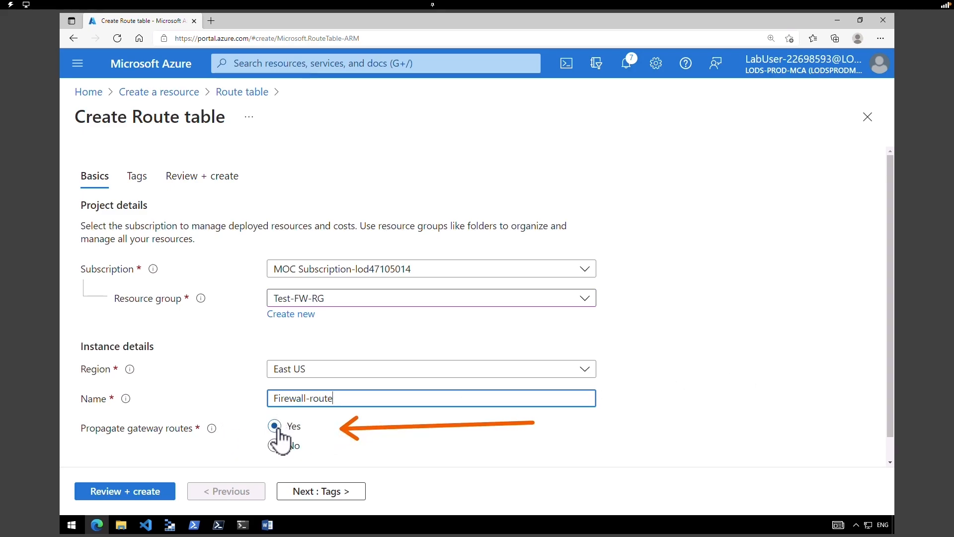
left_click(154, 497)
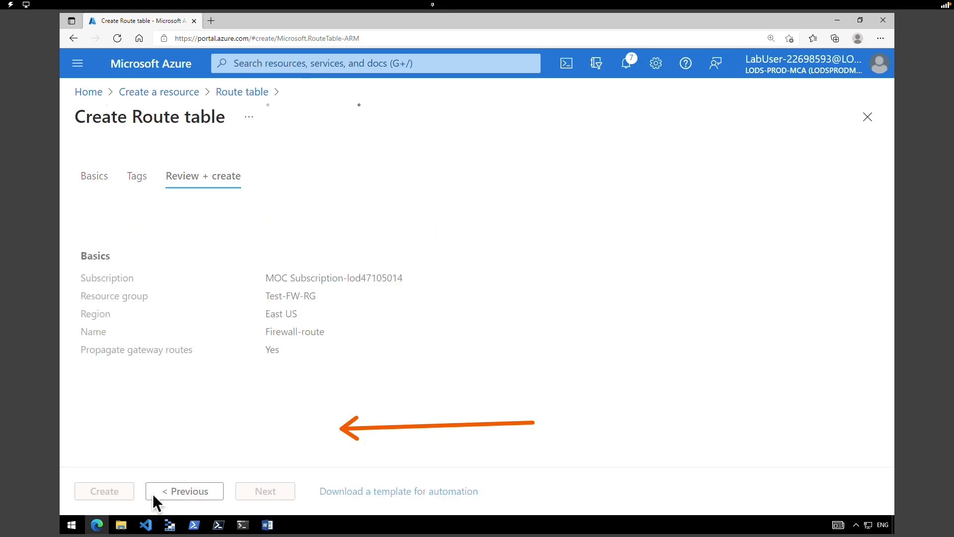
left_click(111, 492)
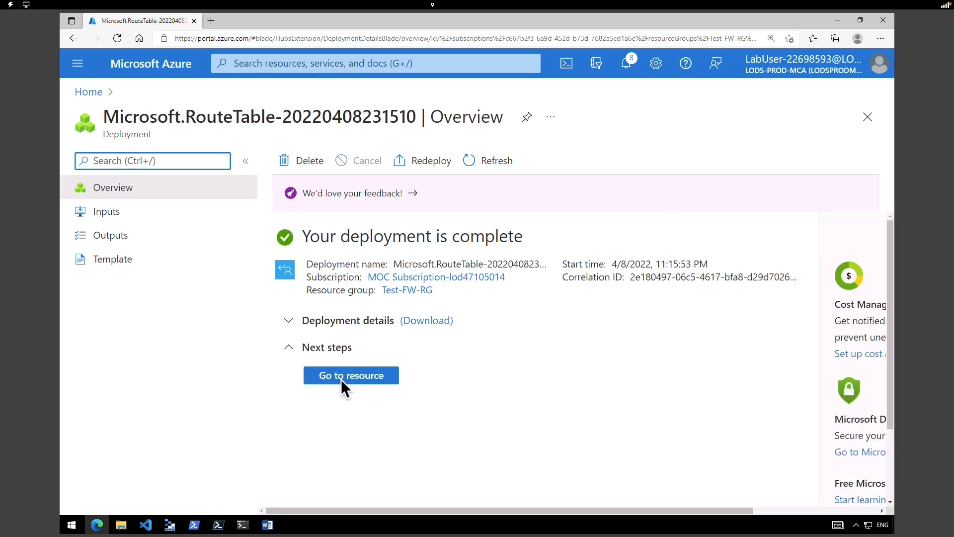
- Open Firewall-route and associate it with subnet Workload-SN (10.0.2.0/24) of Test-FW-VN
left_click(347, 380)
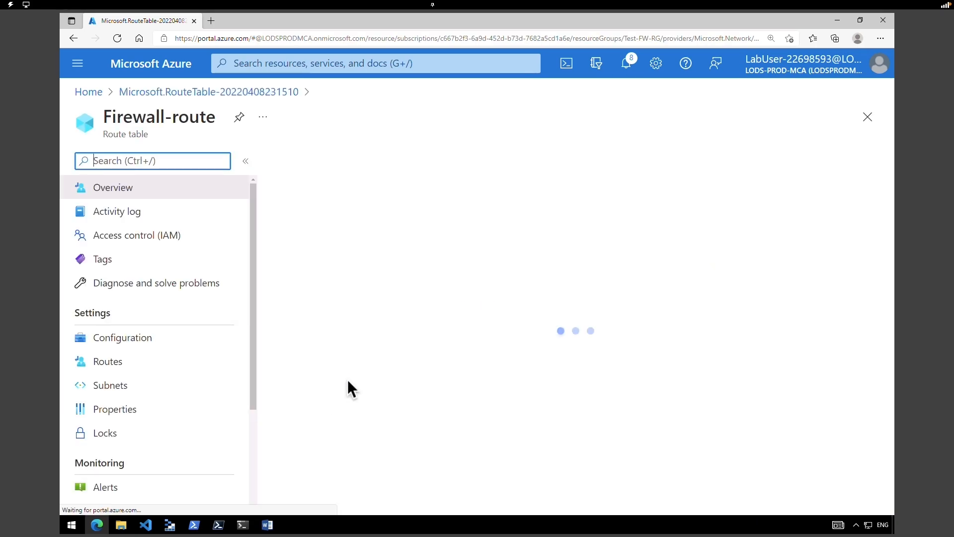
left_click_drag(118, 117, 201, 118)
left_click_drag(70, 313, 124, 320)
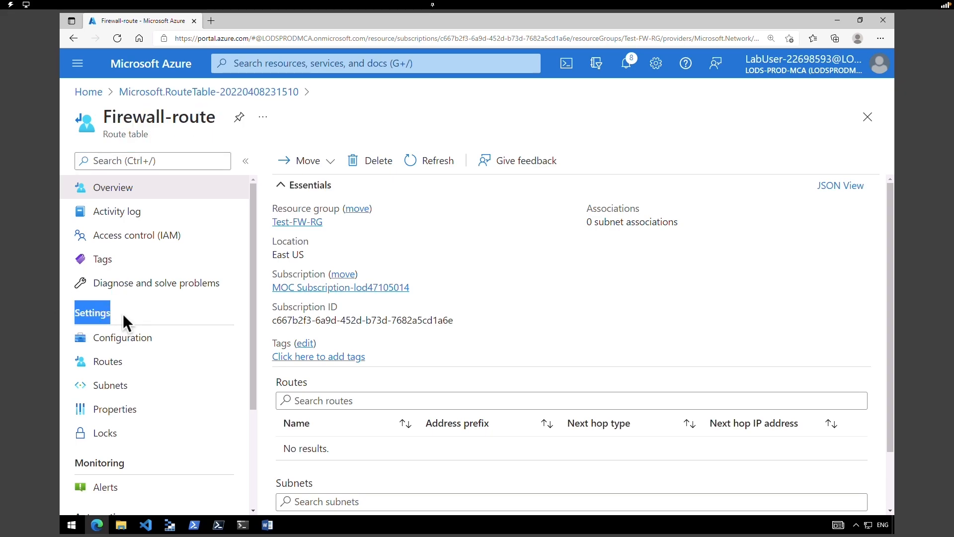
left_click(124, 392)
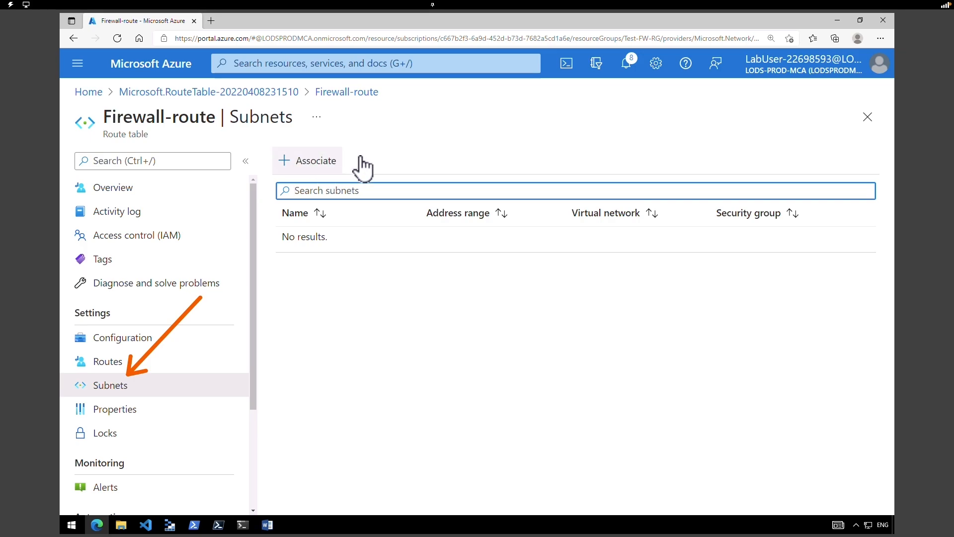
left_click(316, 163)
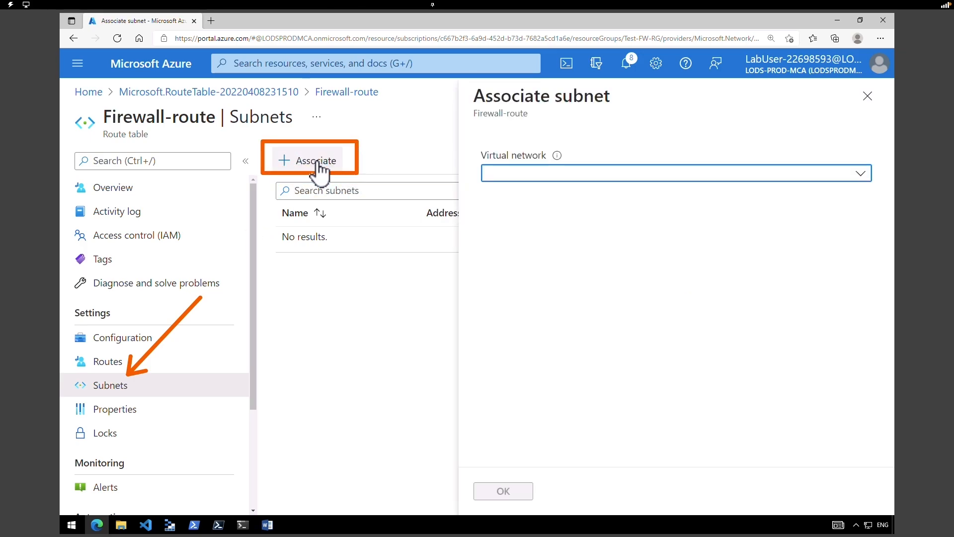
left_click(527, 178)
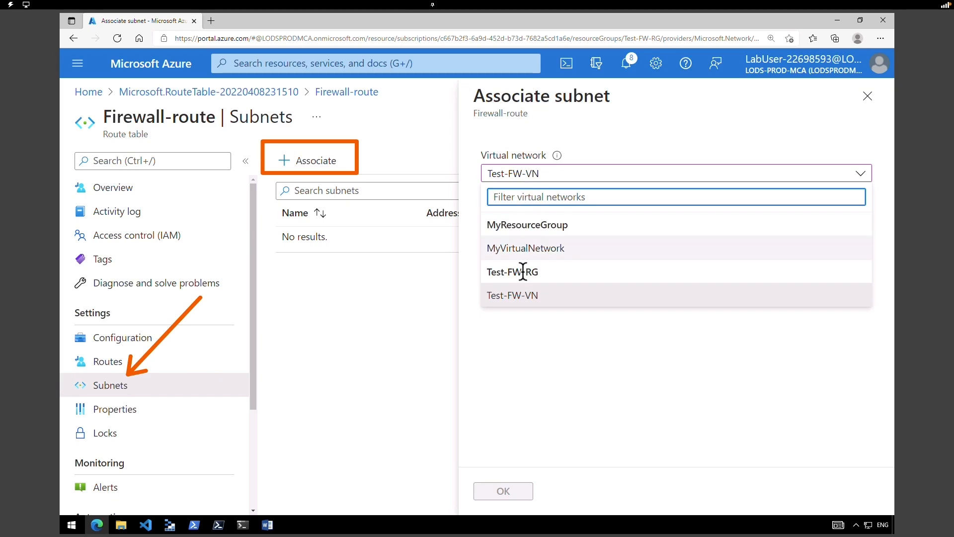
left_click(520, 298)
left_click(521, 226)
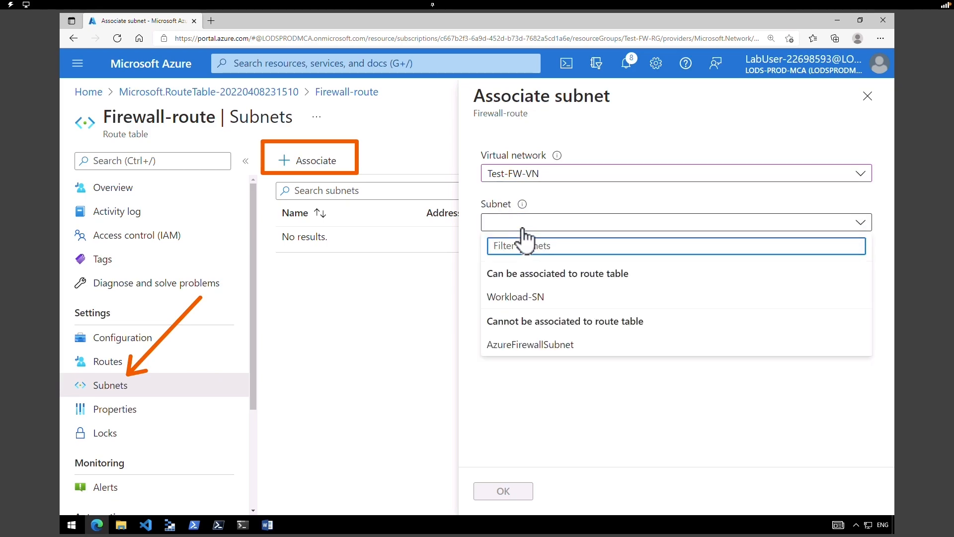
left_click(528, 297)
left_click(511, 494)
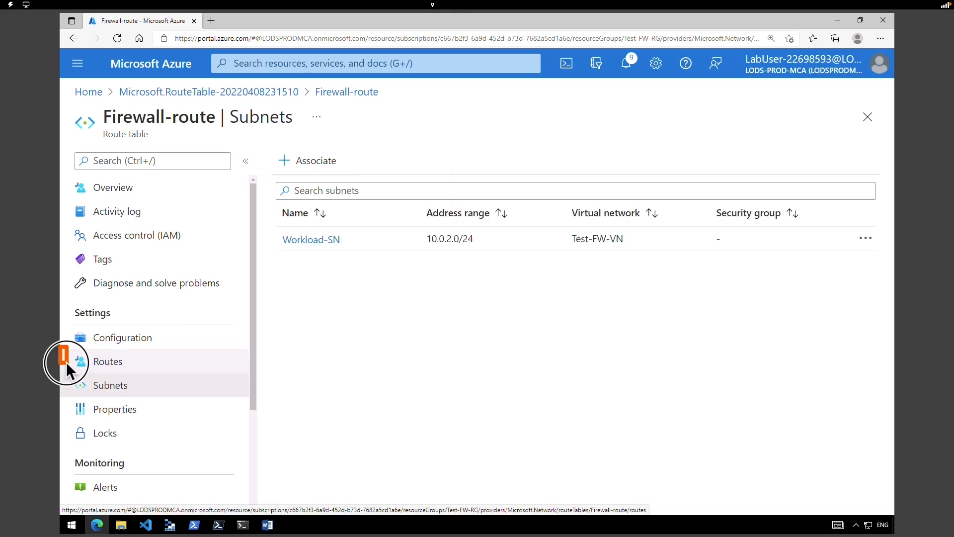
- Draft route fw-dg for IP range 0.0.0.0/0 with next hop type Virtual appliance
left_click(136, 369)
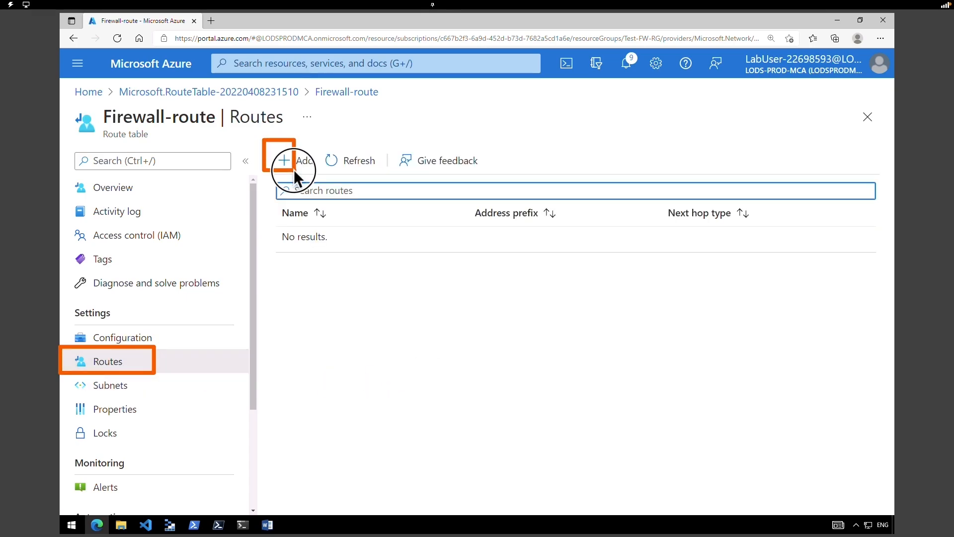
left_click(311, 165)
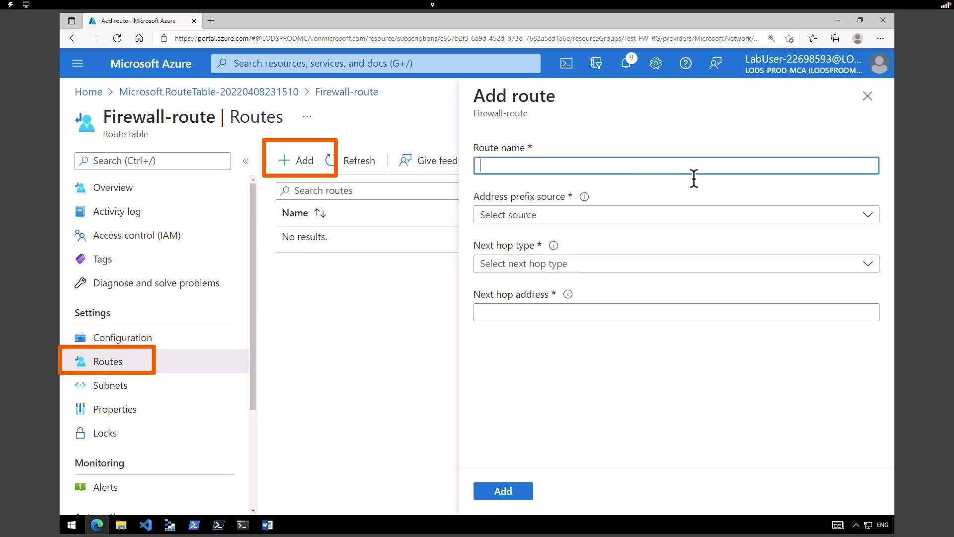
type("fw-dg")
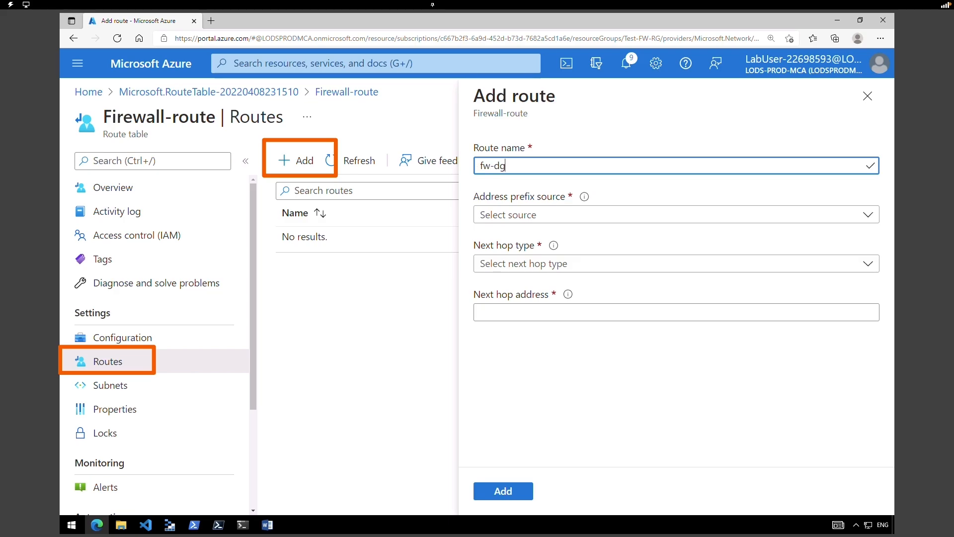
left_click(506, 214)
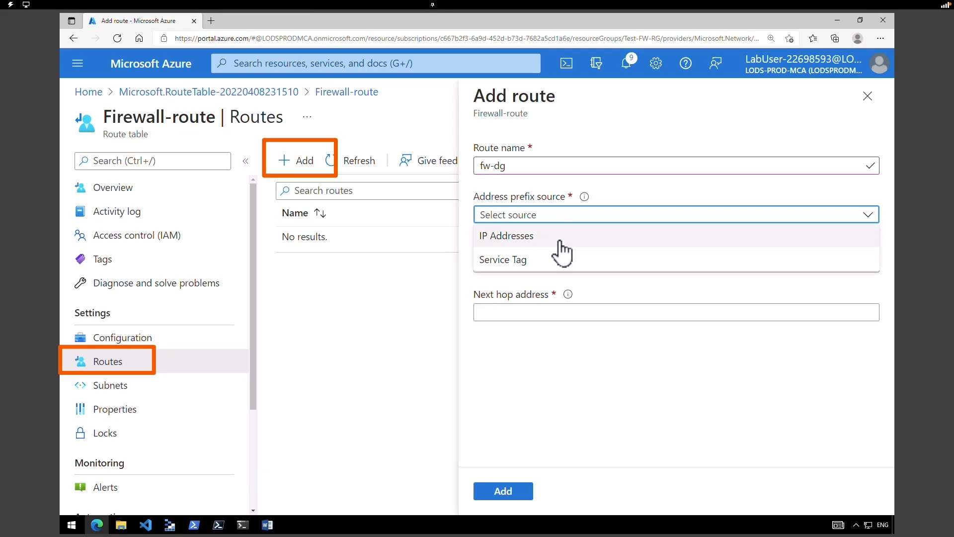
left_click(559, 237)
left_click(569, 264)
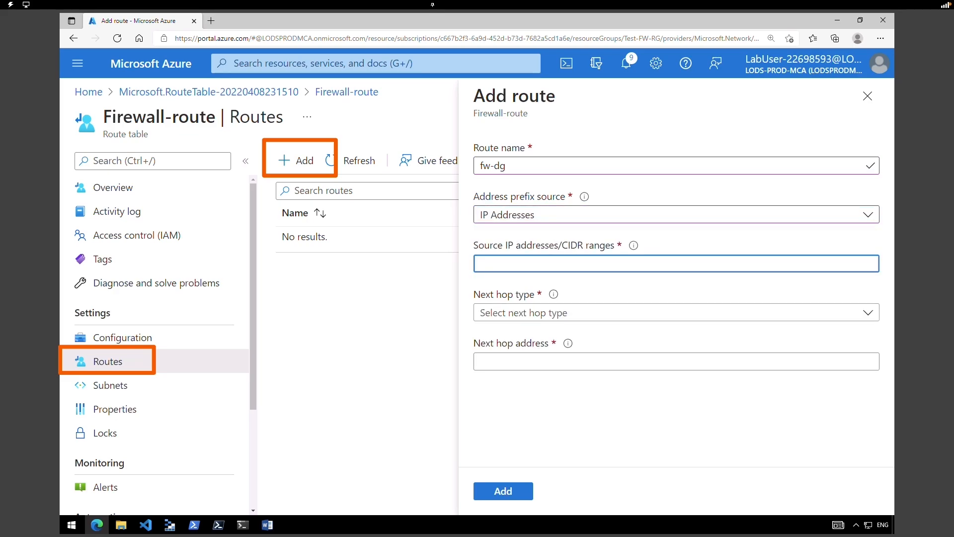
type("0.0.0.0/0")
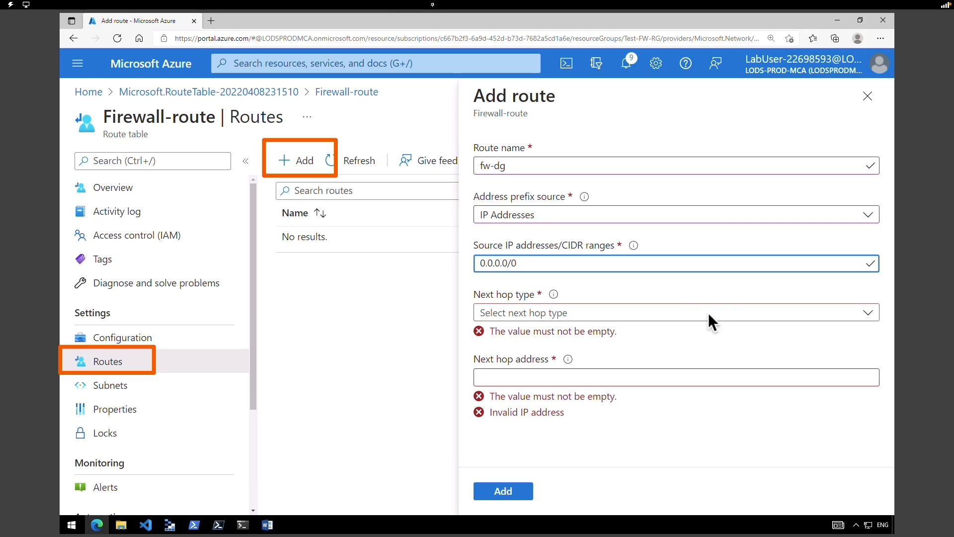
left_click(502, 313)
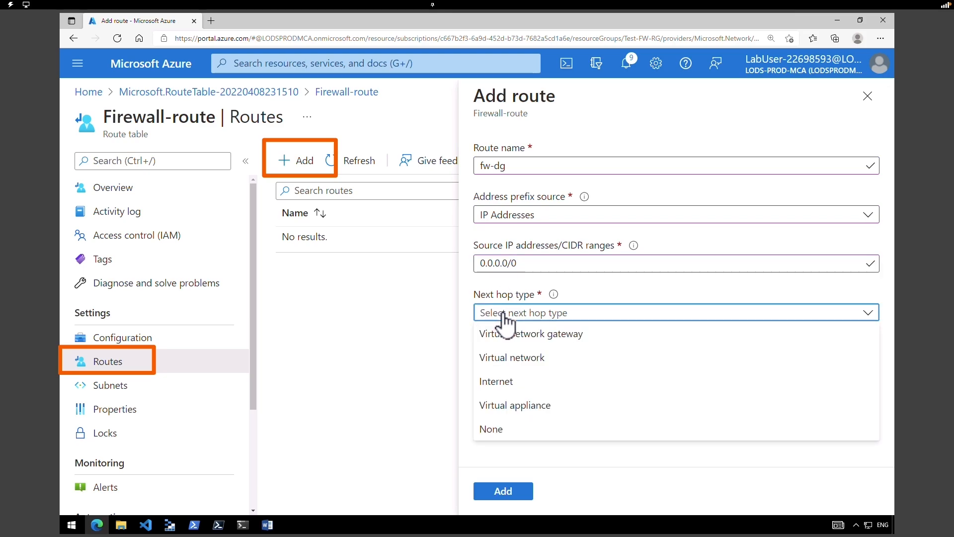
left_click(542, 405)
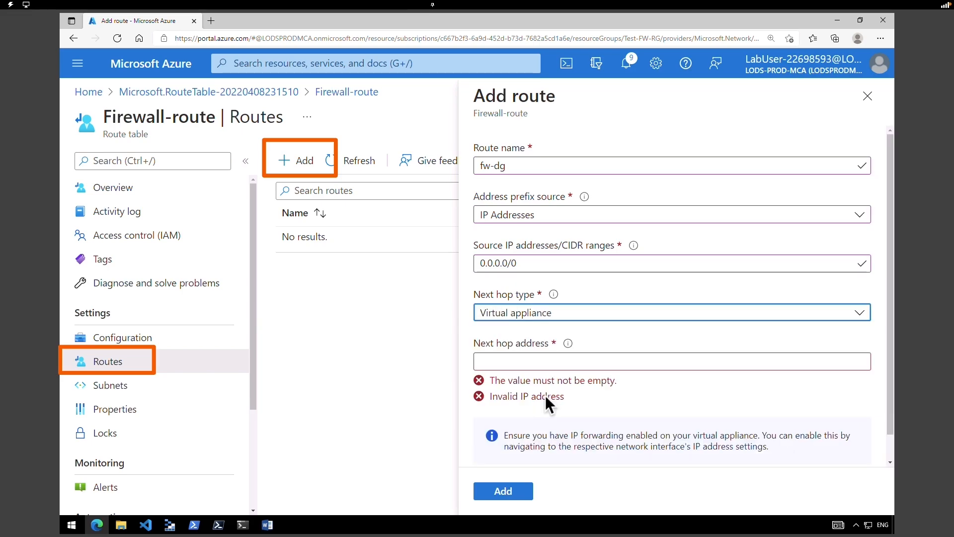
left_click(571, 357)
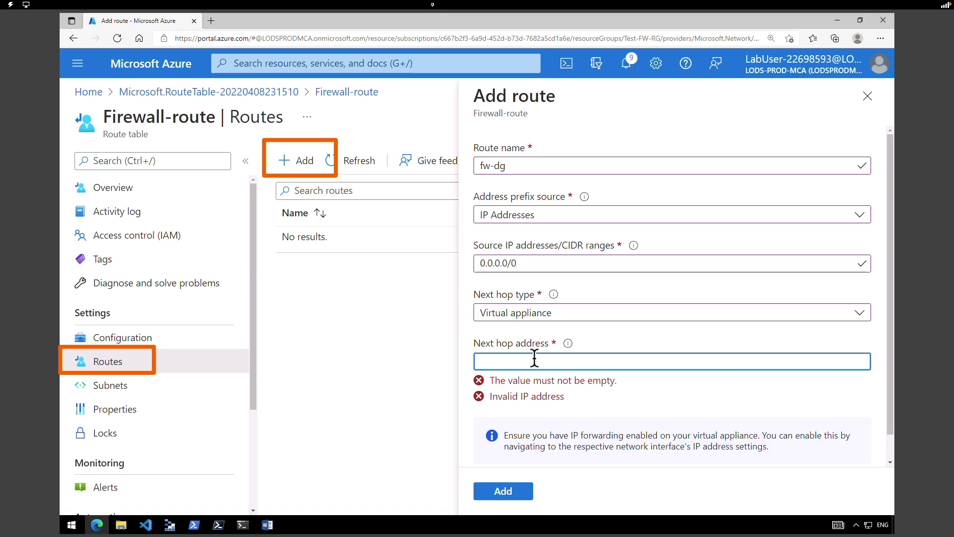
- In a new tab, copy Test-FW01's private IP 10.0.1.4
left_click(210, 21)
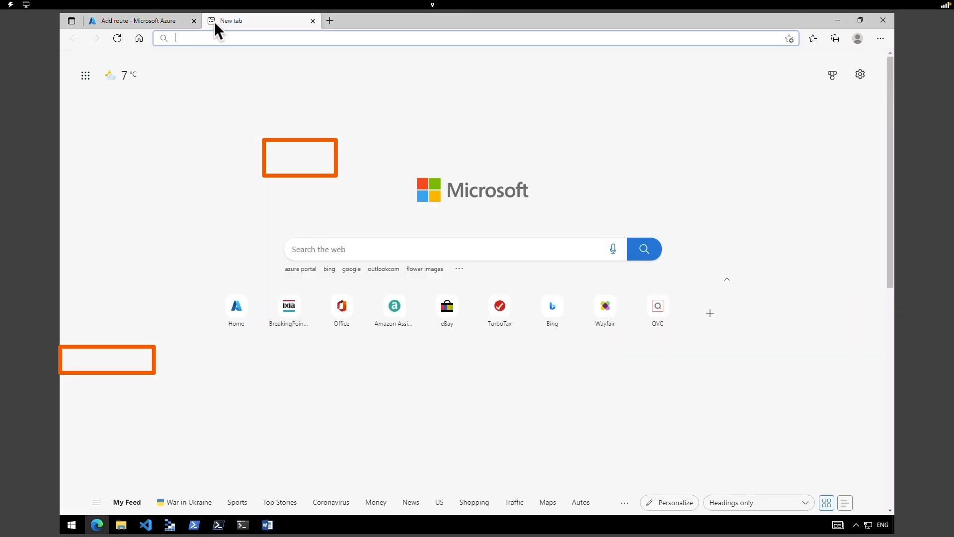
type("https://portal.azure.com")
key("Return")
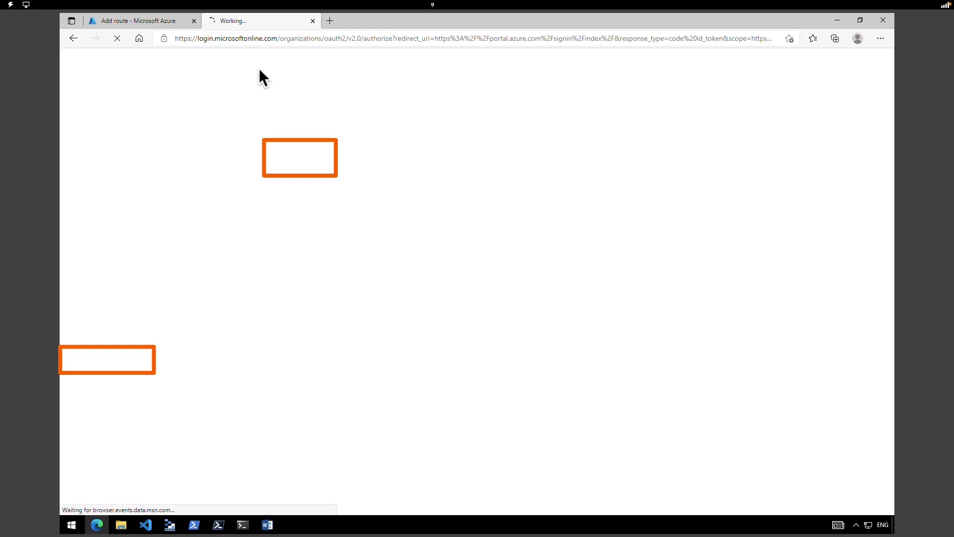
left_click(164, 417)
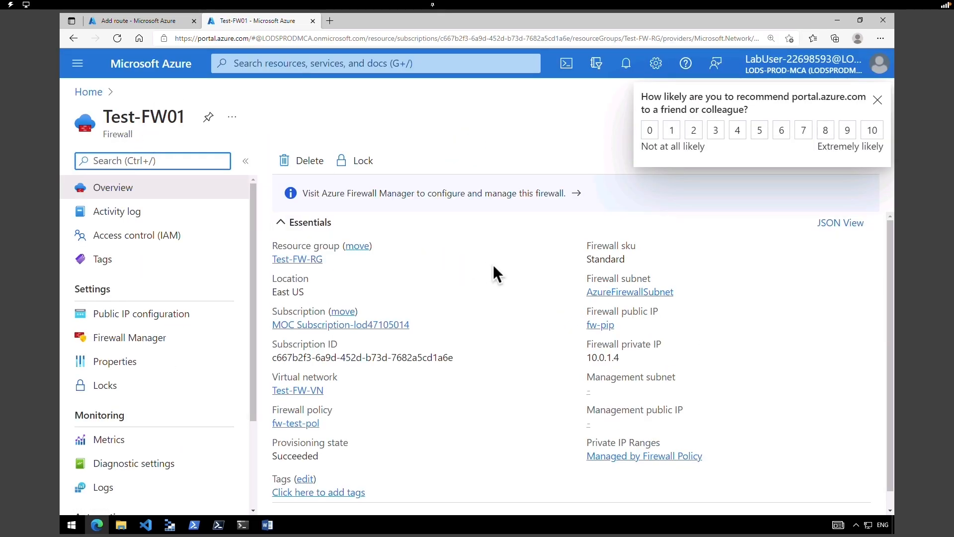
left_click(628, 358)
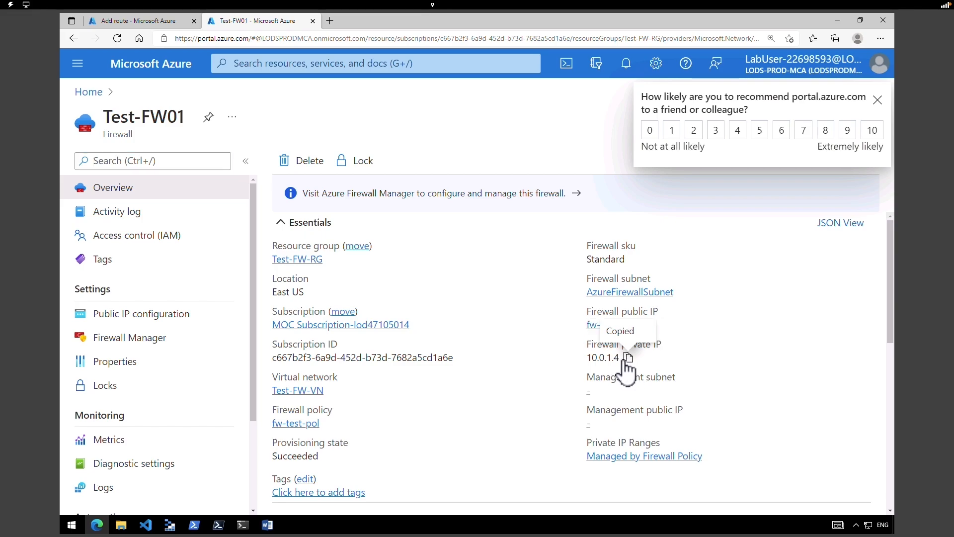
- Paste 10.0.1.4 as the fw-dg next hop address and add the route
left_click(151, 20)
right_click(513, 361)
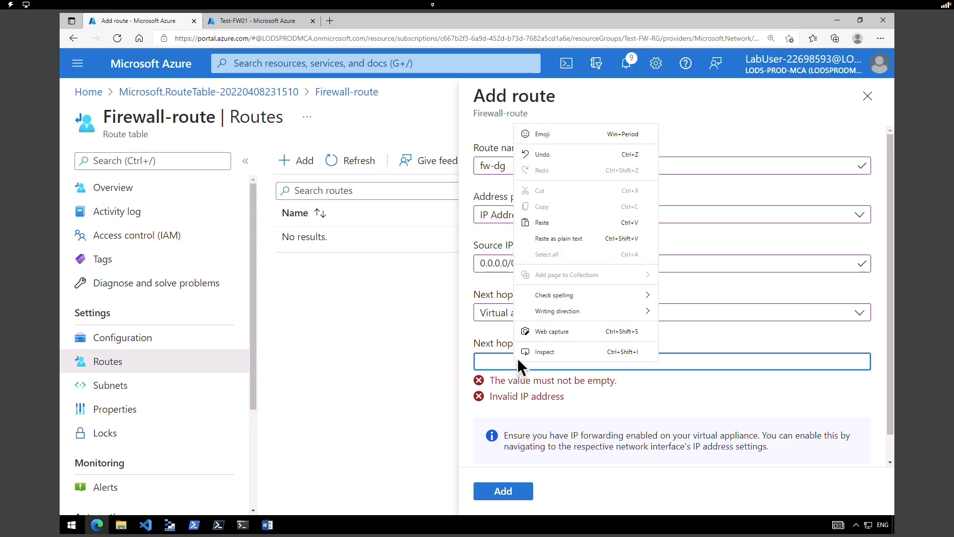
left_click(553, 223)
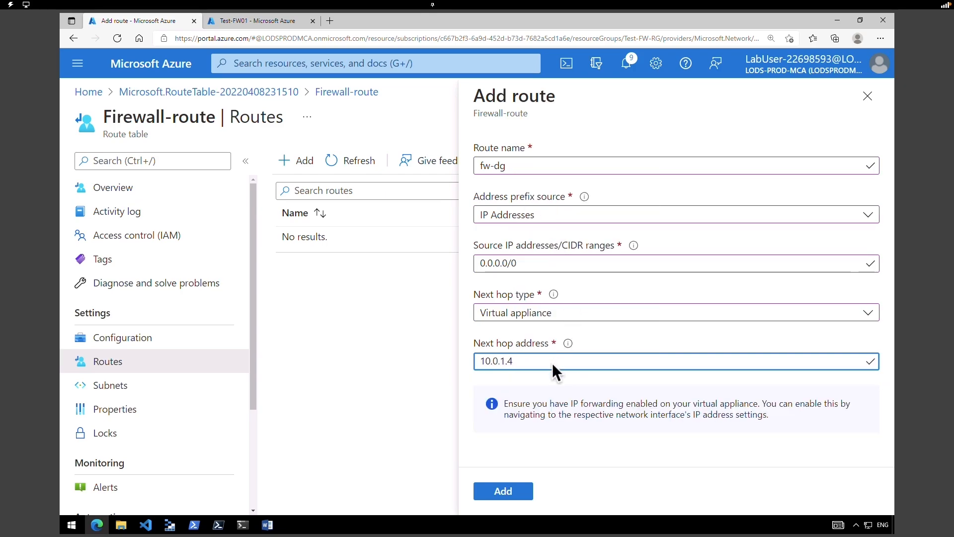
left_click(519, 492)
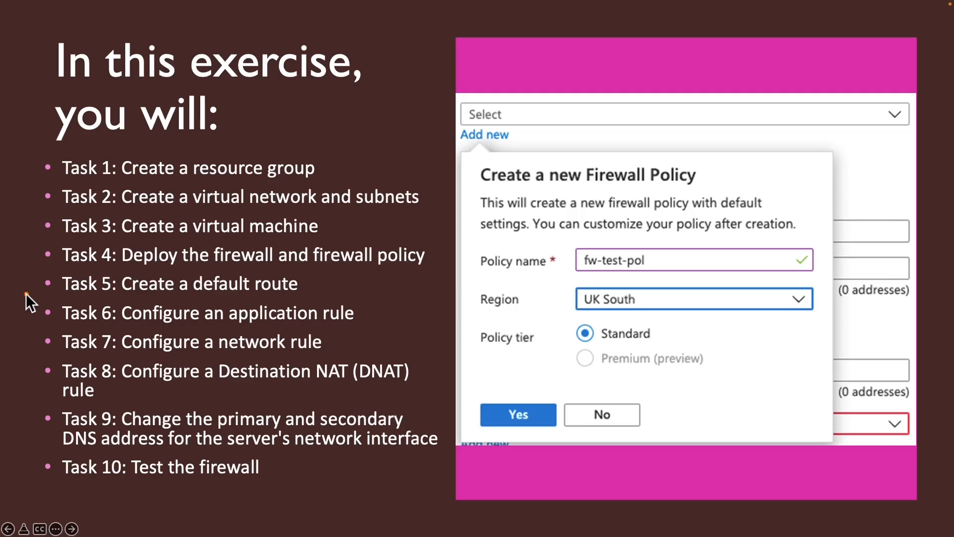
left_click_drag(296, 328, 367, 327)
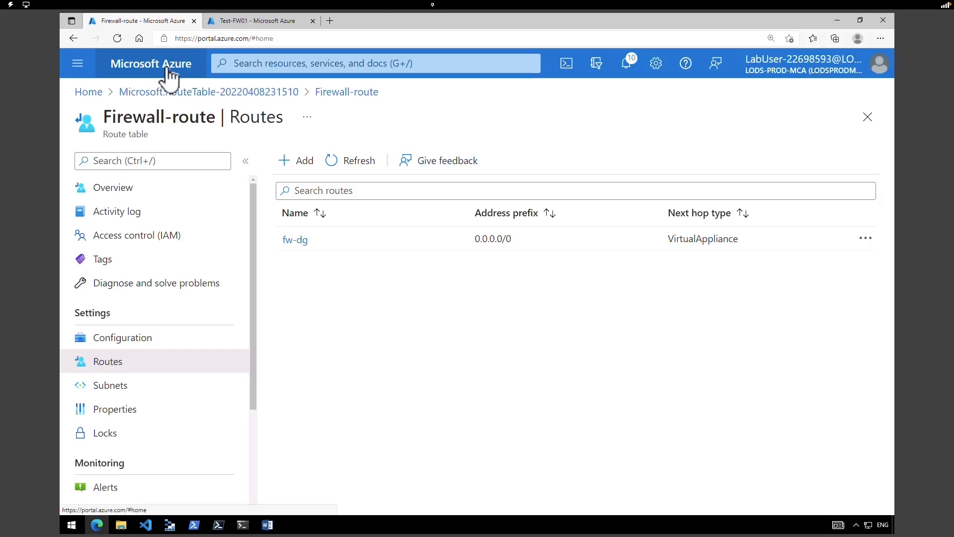
- Open firewall policy fw-test-pol from the Test-FW-RG resource group
left_click(167, 68)
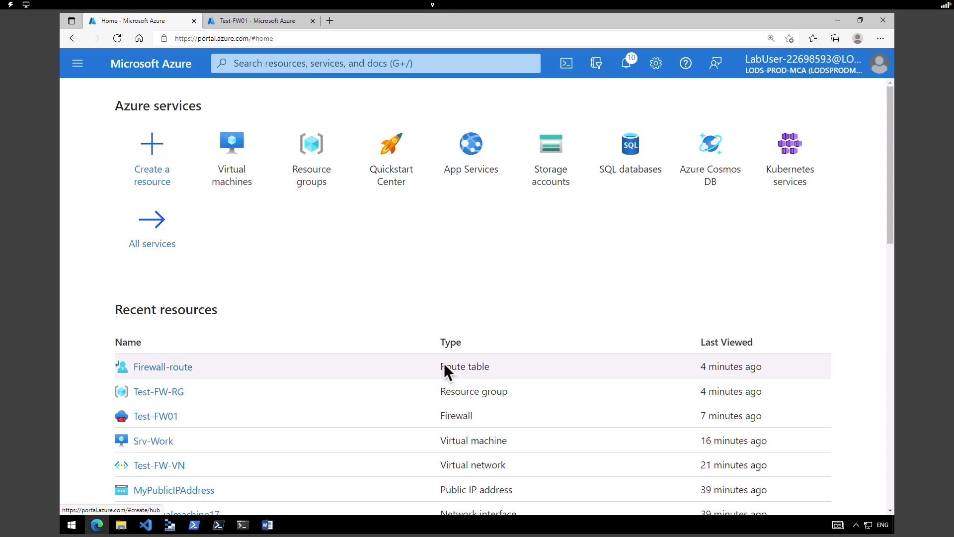
left_click(310, 173)
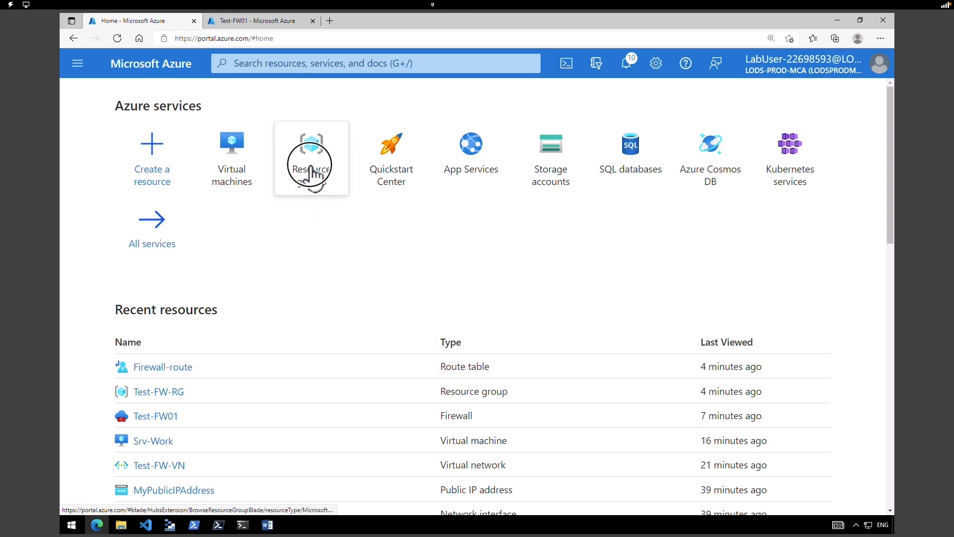
left_click(144, 337)
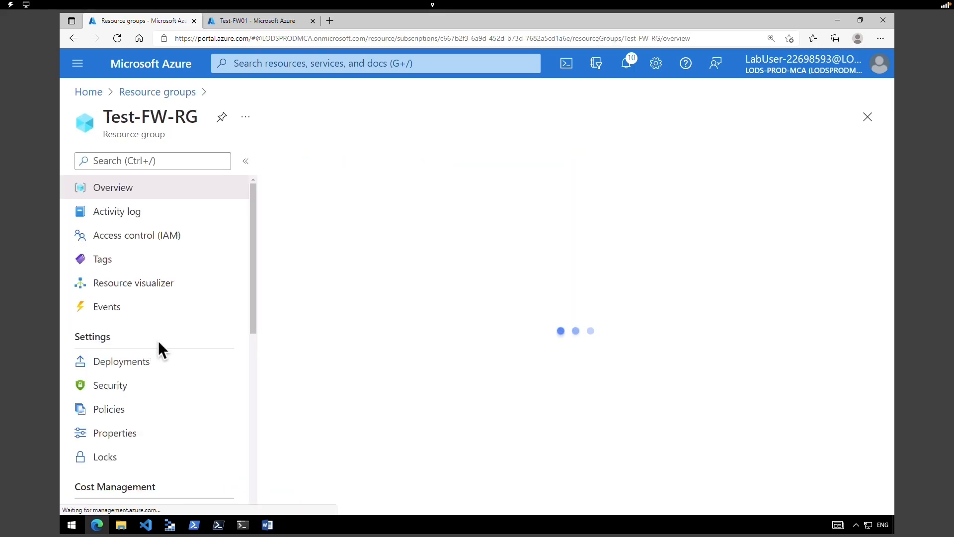
left_click(889, 357)
left_click_drag(889, 357, 891, 418)
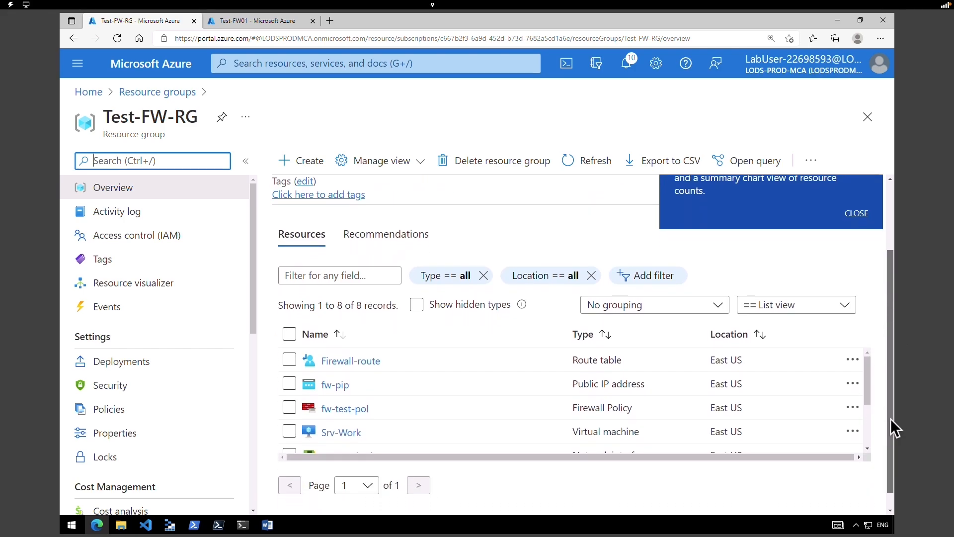
left_click(606, 338)
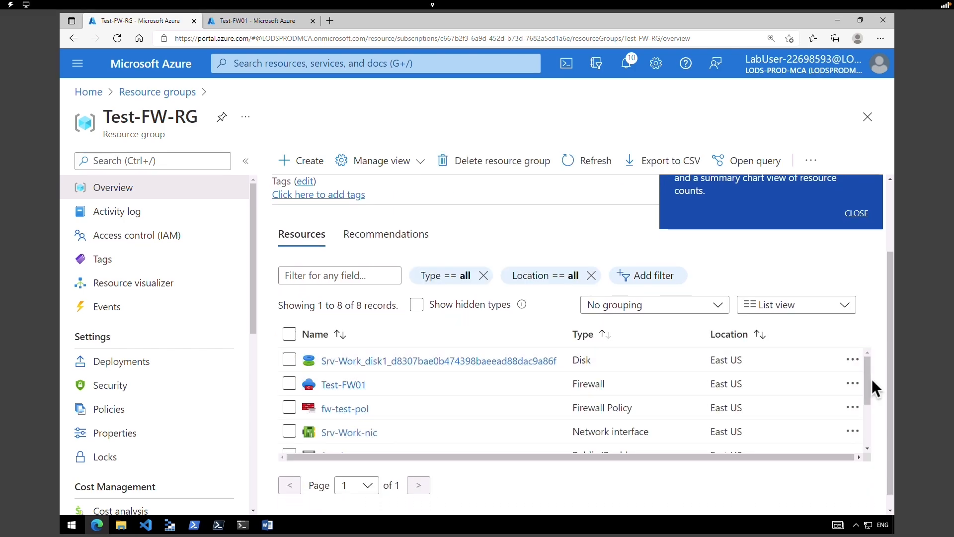
left_click_drag(572, 407, 636, 406)
left_click(355, 413)
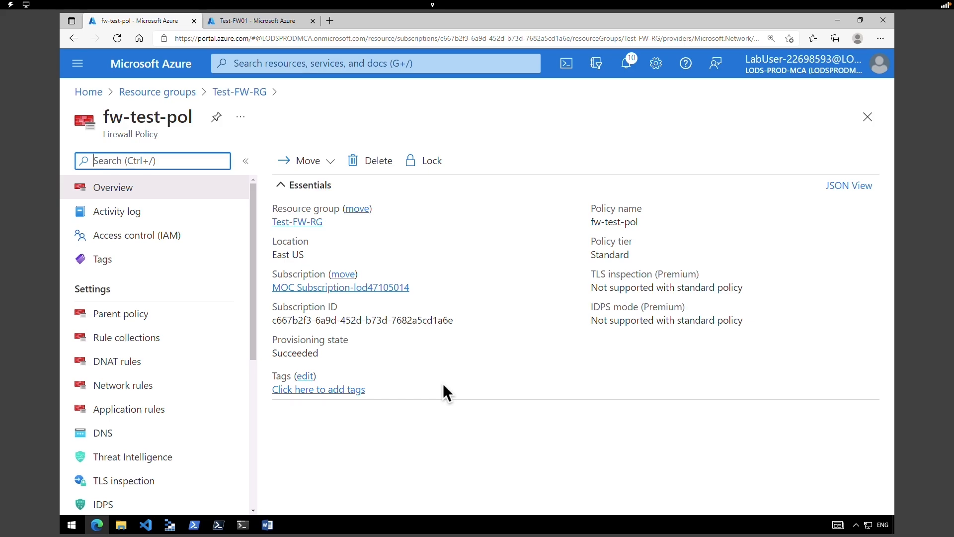
- Show the policy's Application rules and start a new rule collection
left_click(120, 293)
double_click(121, 291)
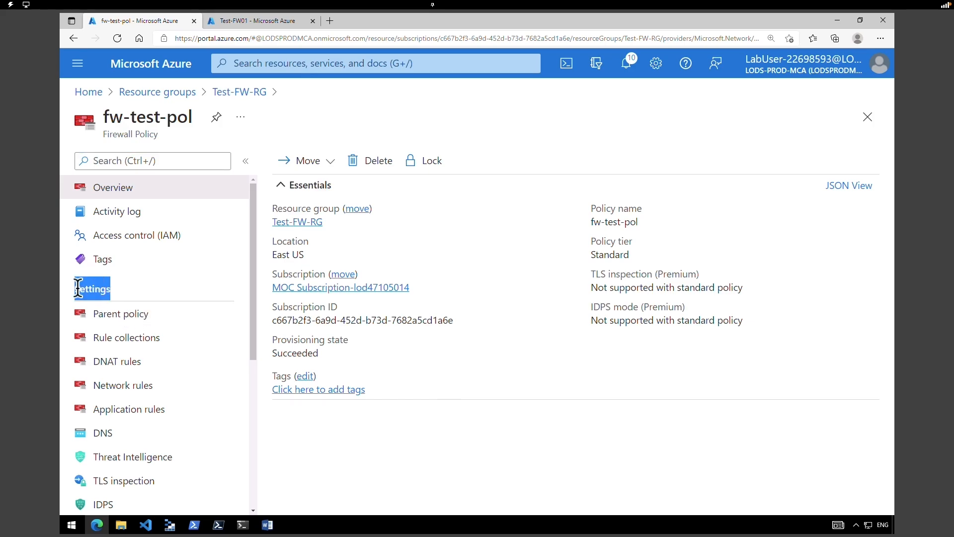
left_click(159, 417)
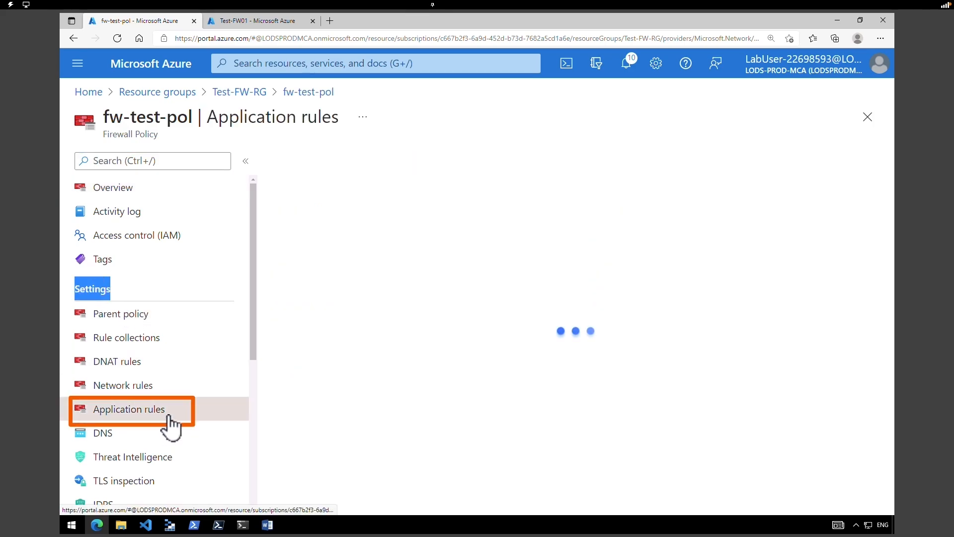
left_click(346, 175)
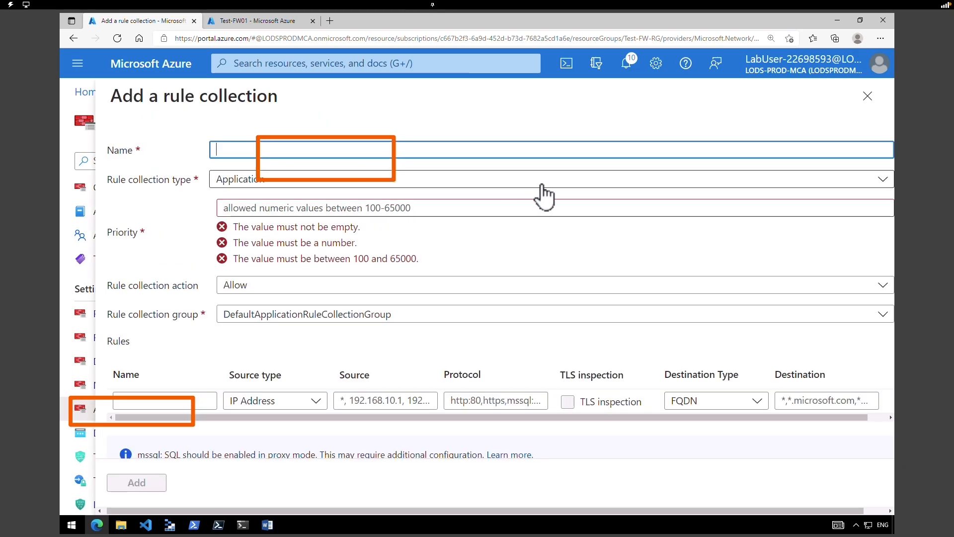
- Name the application rule collection App-Coll01 with priority 200
left_click(543, 150)
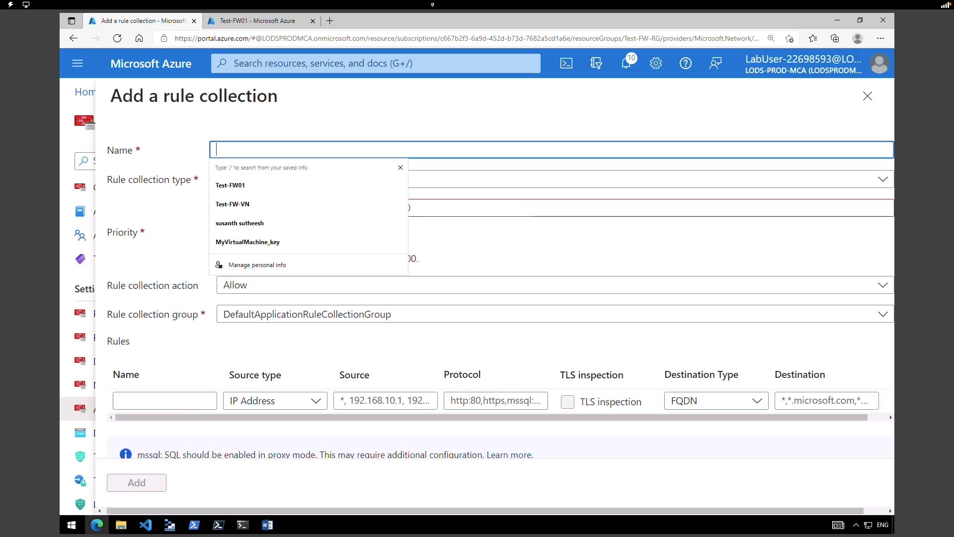
type("App-Coll01")
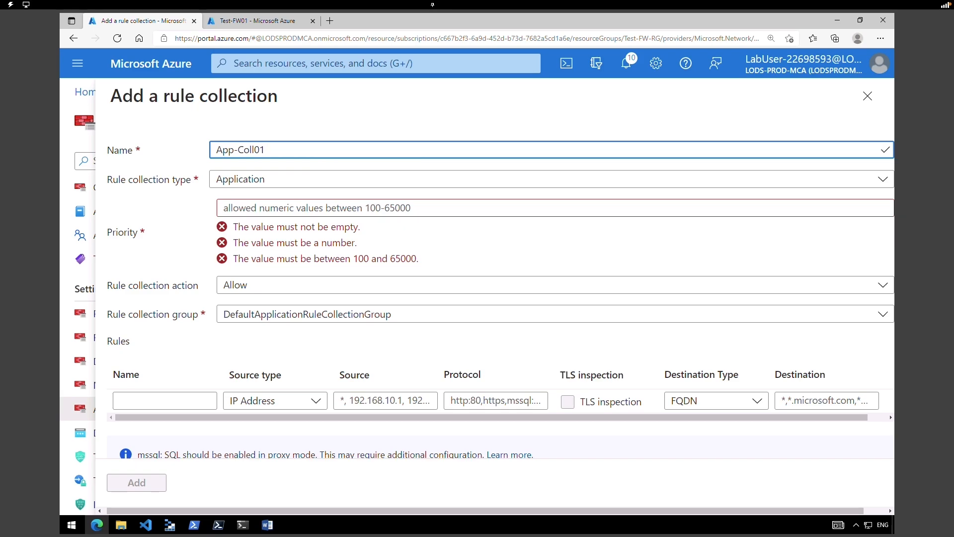
left_click(332, 208)
type("200")
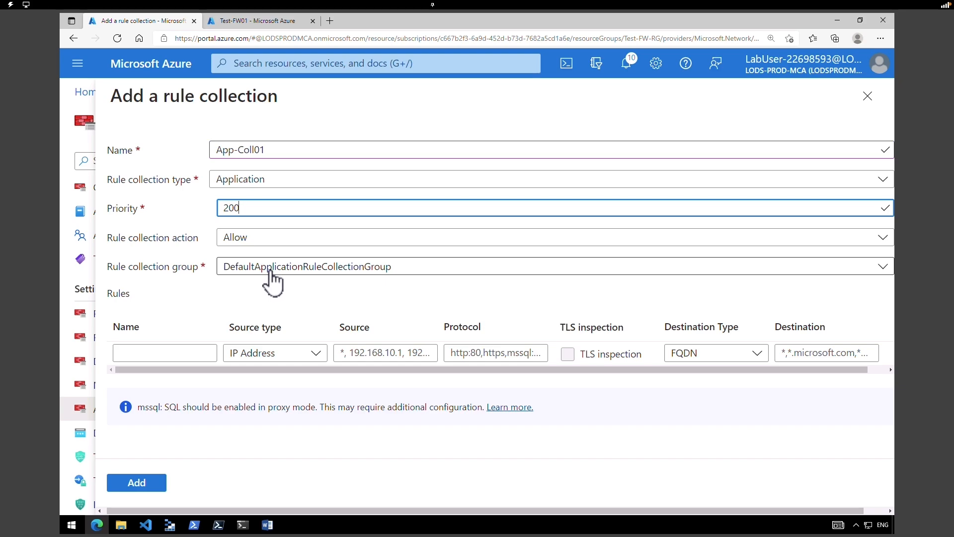
- Add a rule named Allow-Google with source 10.0.2.0/24
left_click(201, 353)
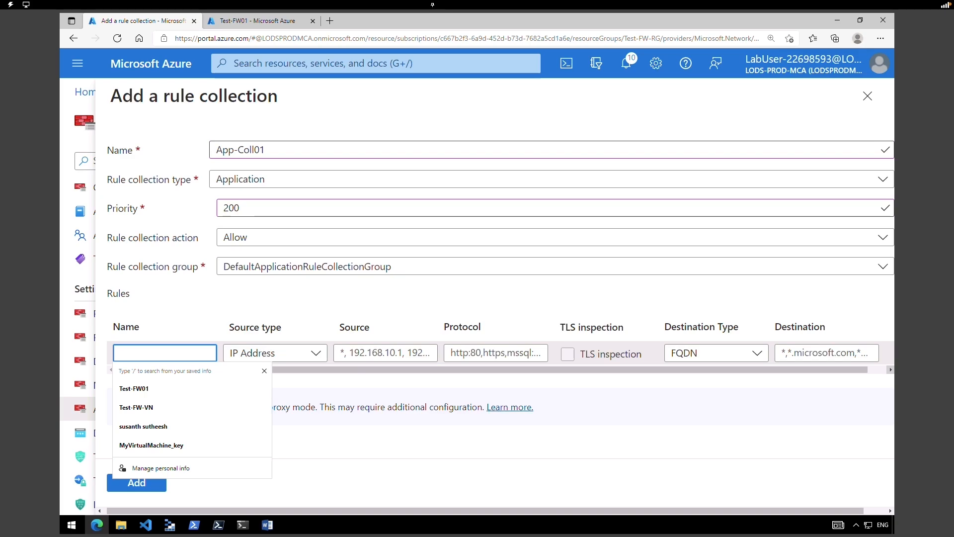
type("Allow-Google")
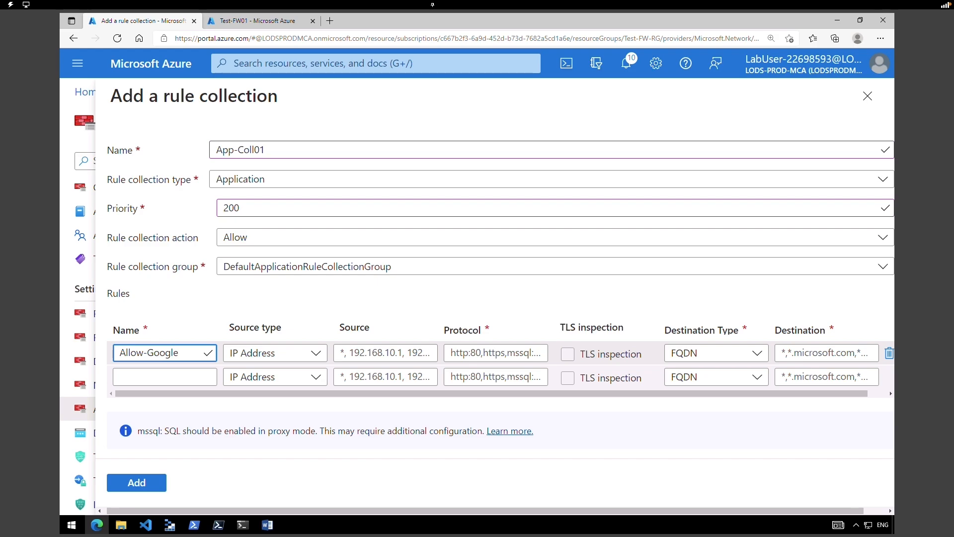
left_click(374, 353)
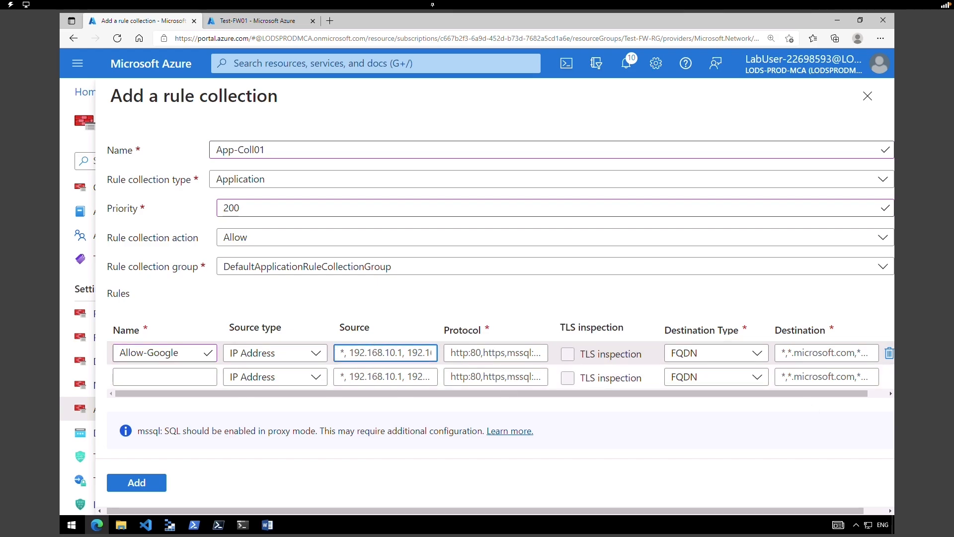
type("10.0.2.0/24")
left_click(496, 353)
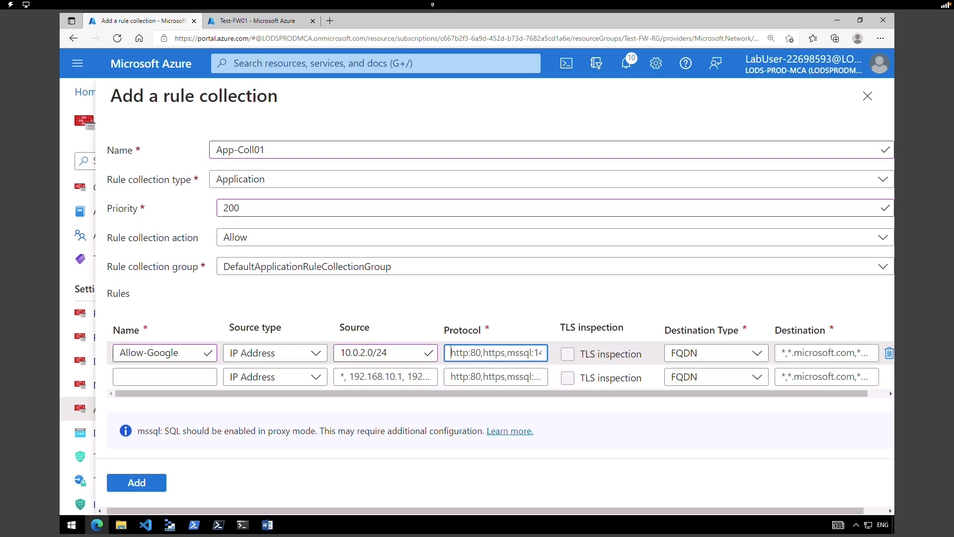
key("ctrl+a")
type("http, https")
left_click(692, 354)
left_click(694, 370)
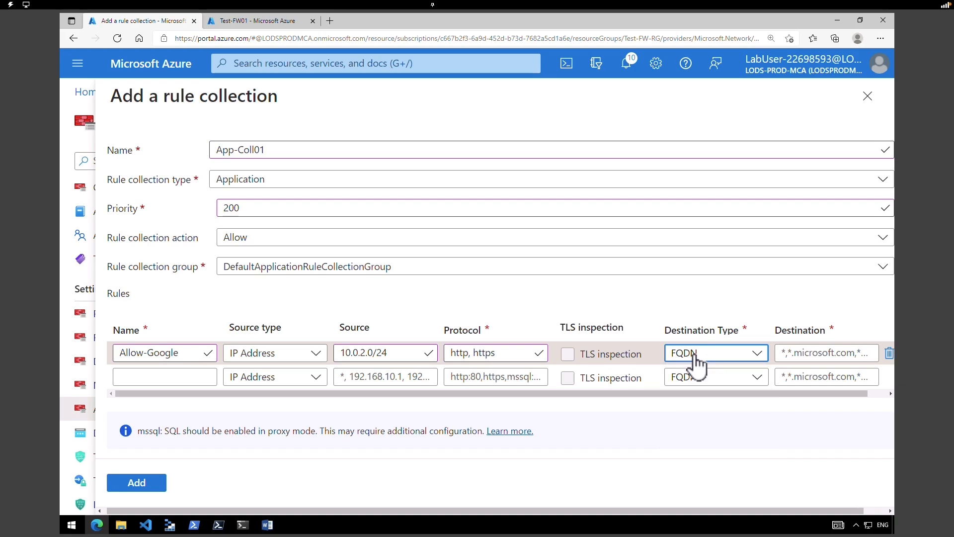
left_click(808, 355)
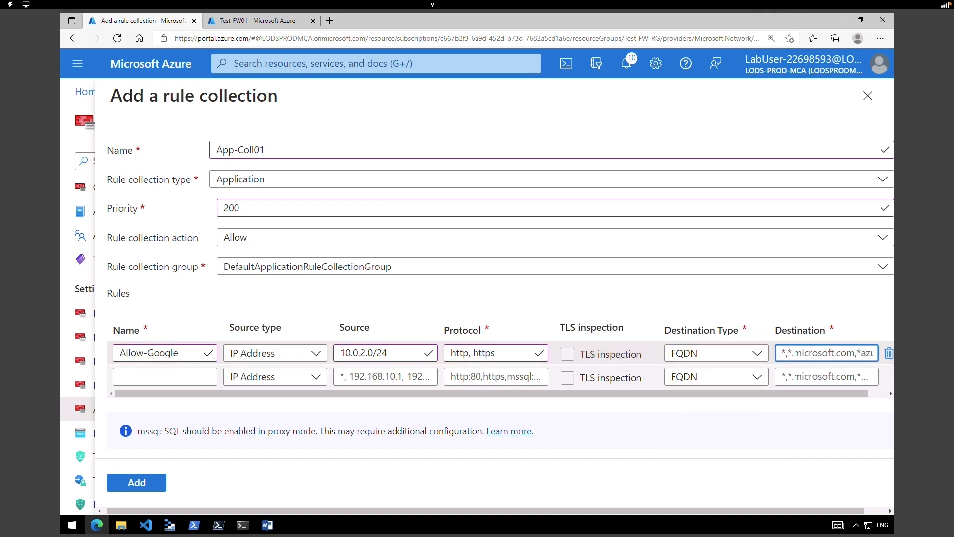
key("ctrl+a")
type("www.google.com")
left_click(145, 483)
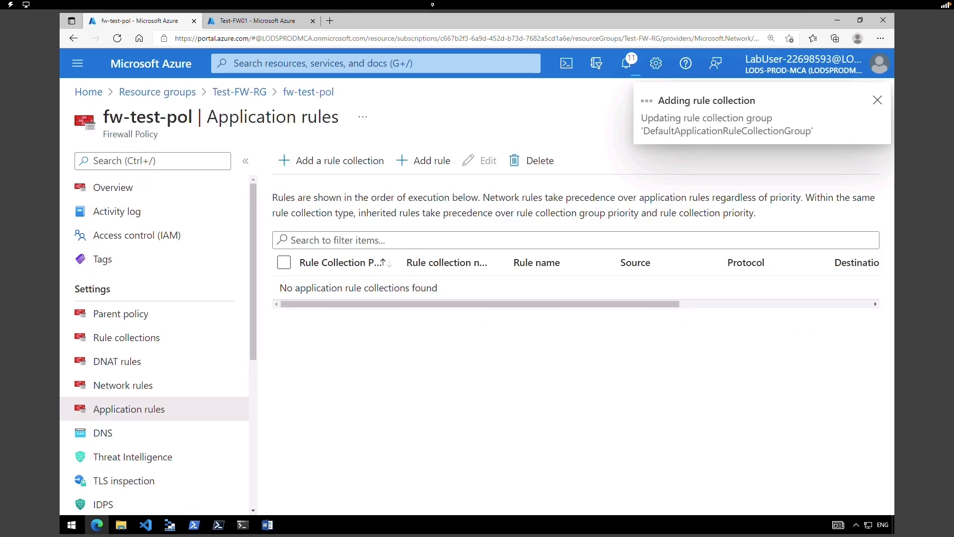
- Check the App-Coll01 deployment notification, then go to the policy's Network rules page
left_click(627, 65)
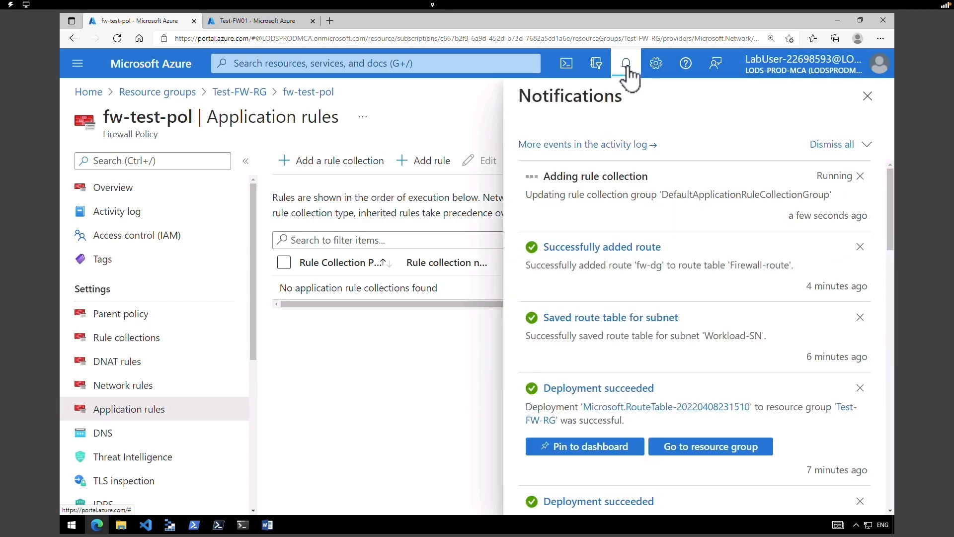
left_click(627, 67)
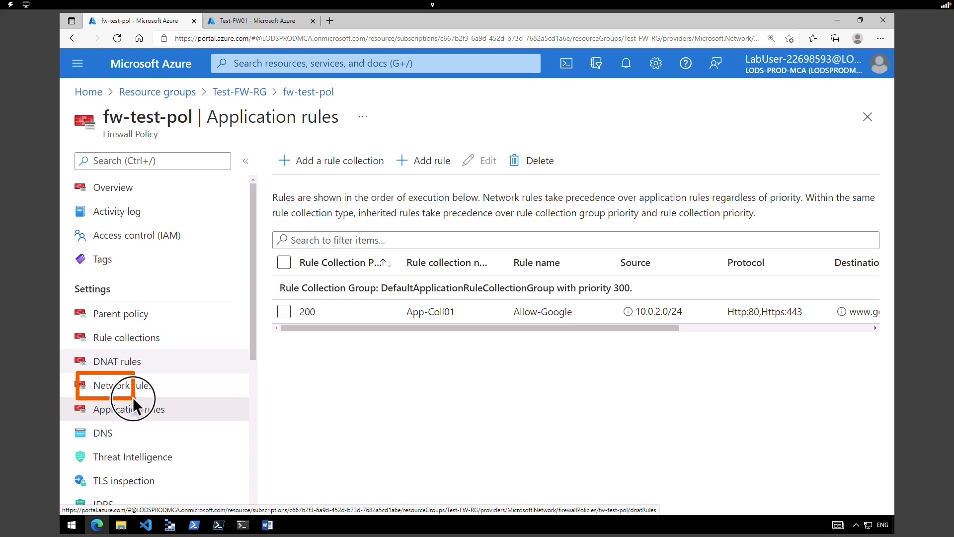
left_click(147, 391)
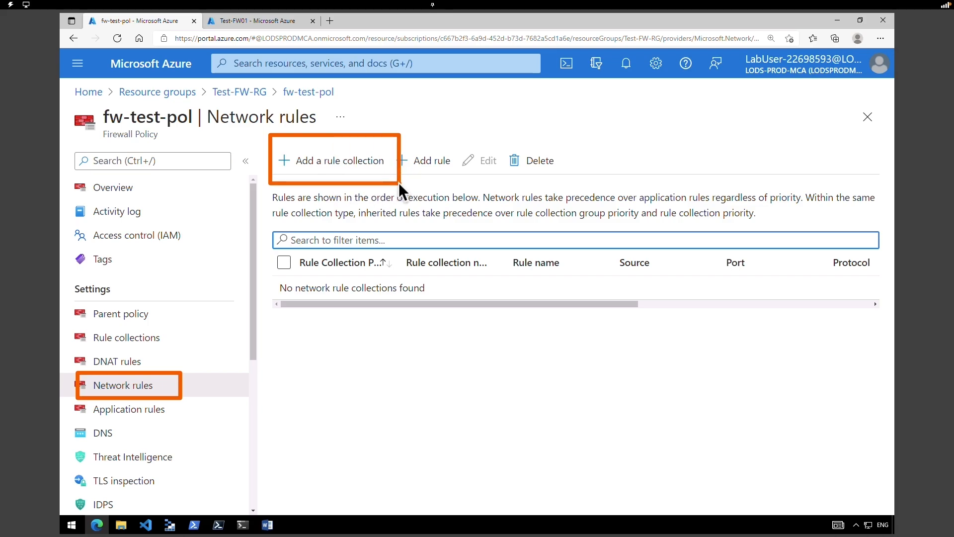
- Create network rule collection Net-Coll01, priority 200, action Allow, in DefaultNetworkRuleCollectionGroup
left_click(373, 170)
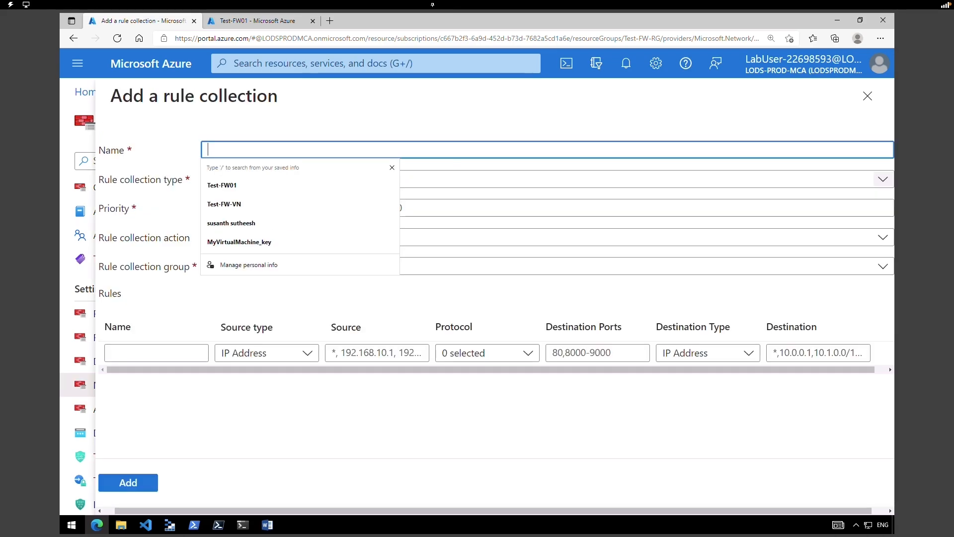
type("Net-Coll01")
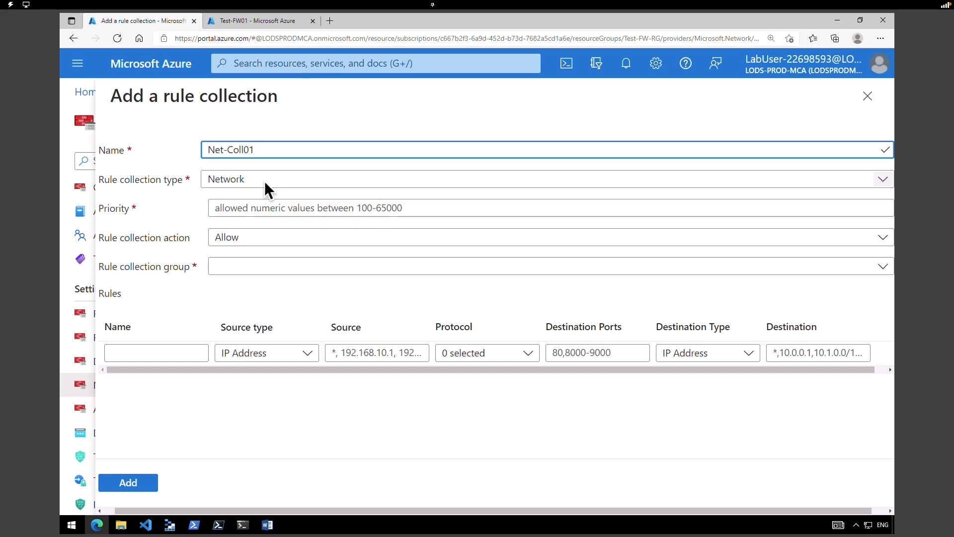
left_click(260, 209)
type("200")
left_click(283, 239)
left_click(276, 266)
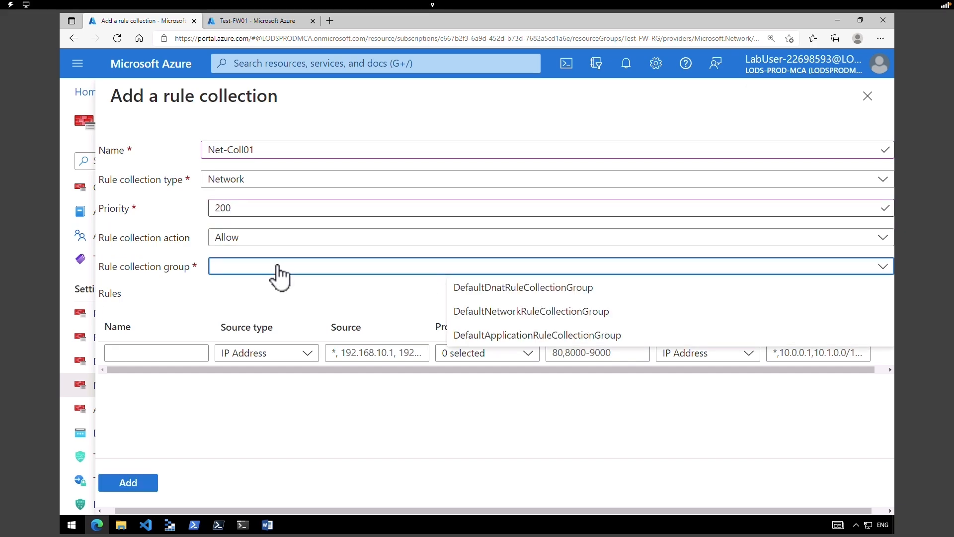
left_click(501, 311)
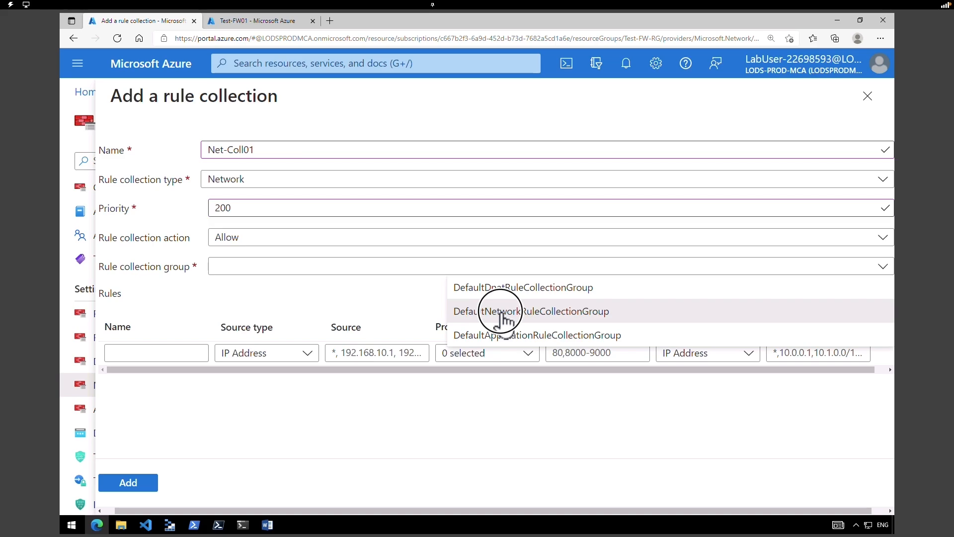
- Add rule Allow-DNS with source 10.0.2.0/24 and protocol UDP
left_click(156, 352)
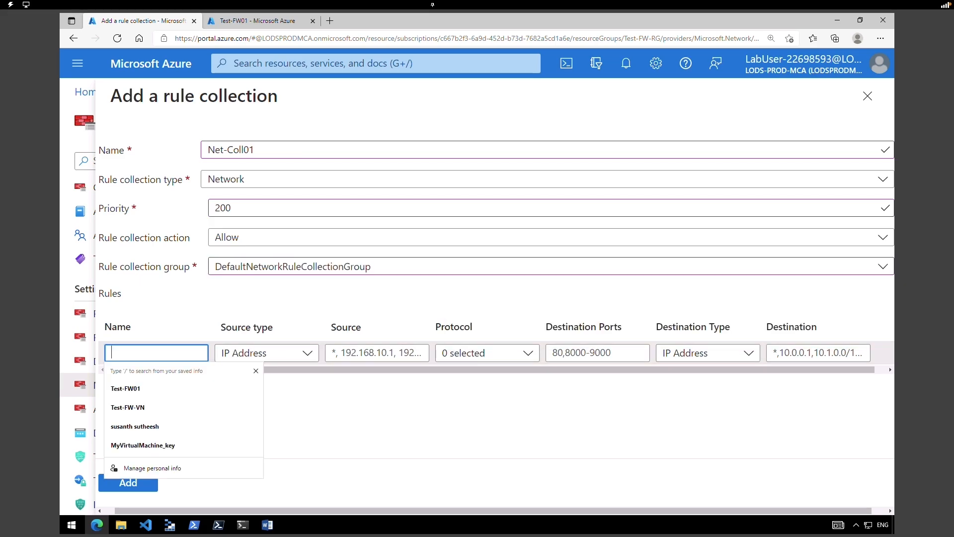
type("Allow-DNS")
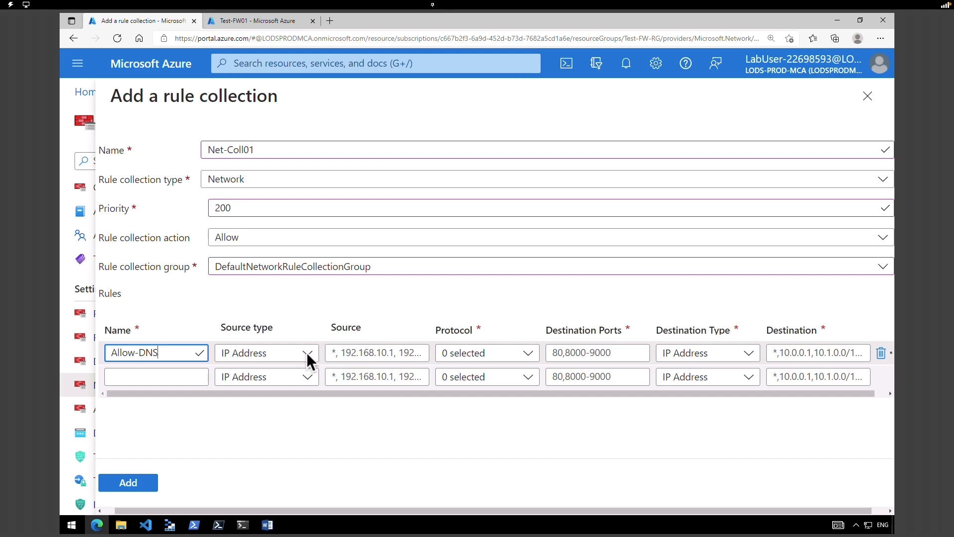
left_click(392, 354)
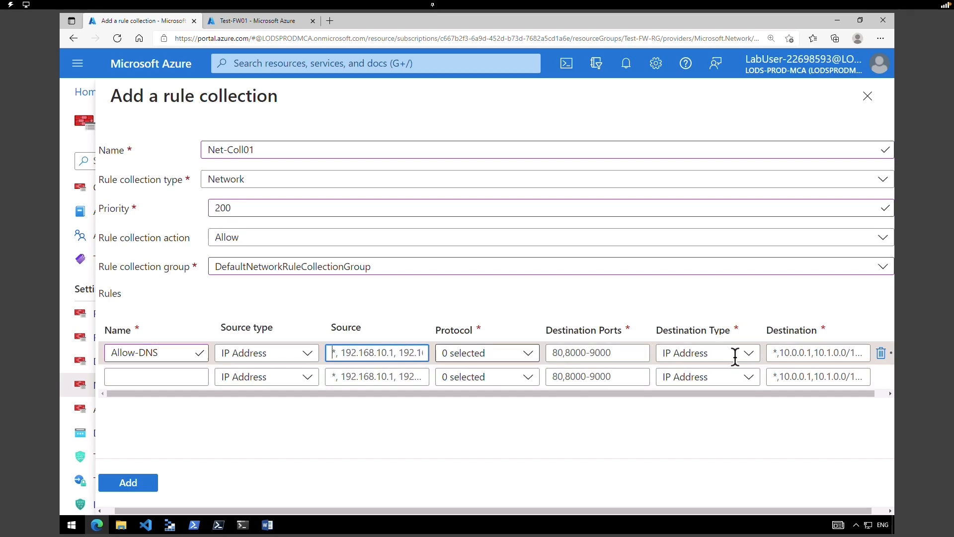
key("ctrl+a")
type("10.0.2.0/24")
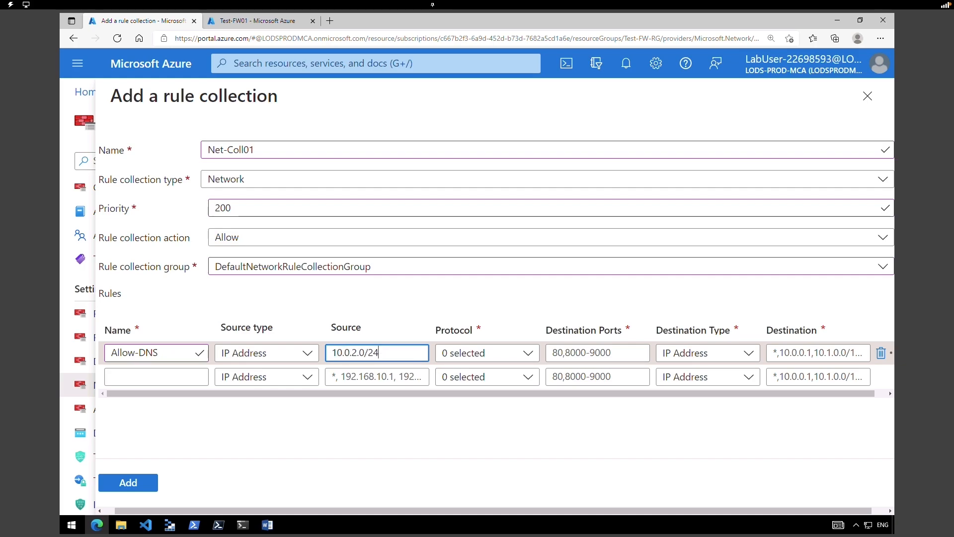
left_click(475, 353)
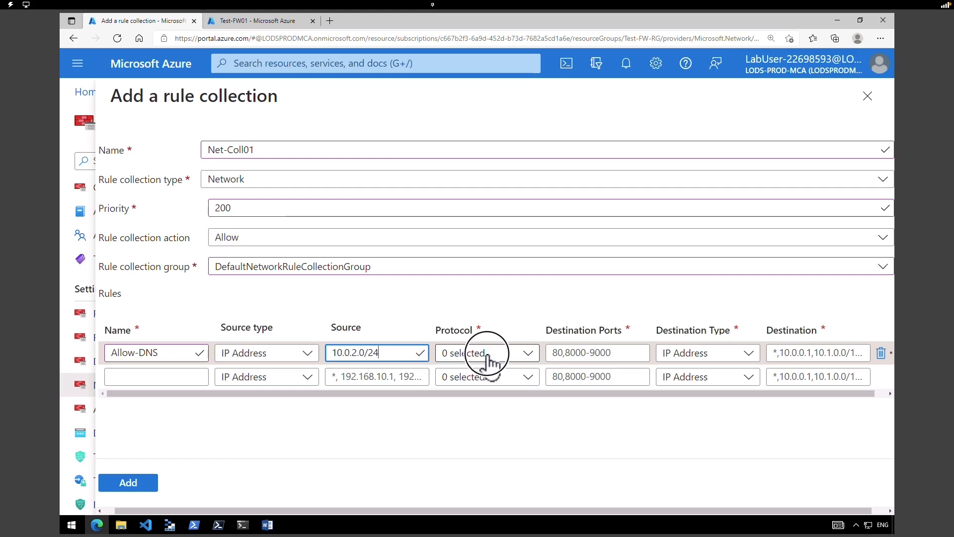
left_click(449, 397)
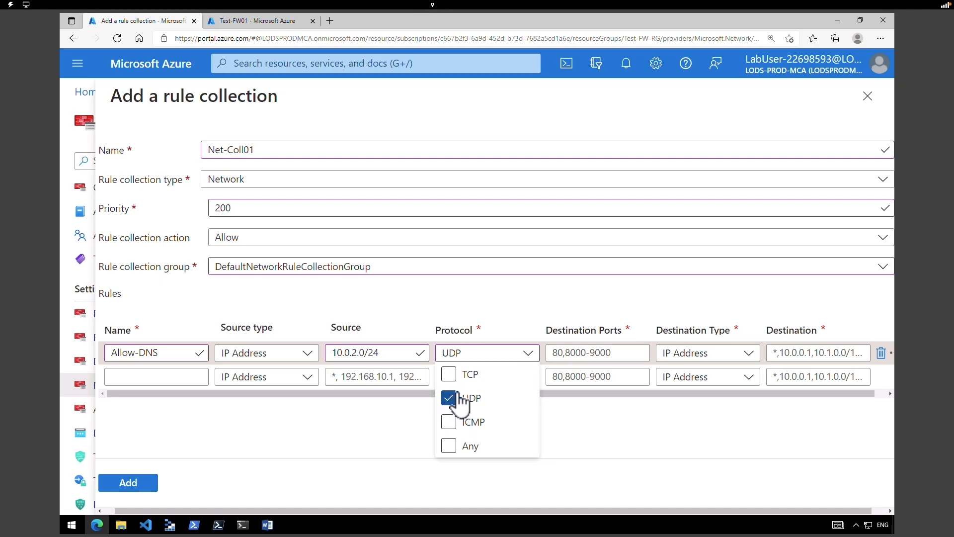
- Set Allow-DNS to port 53 with IP destinations 209.244.0.3 and 209.244.0.4, then add the collection
left_click(556, 352)
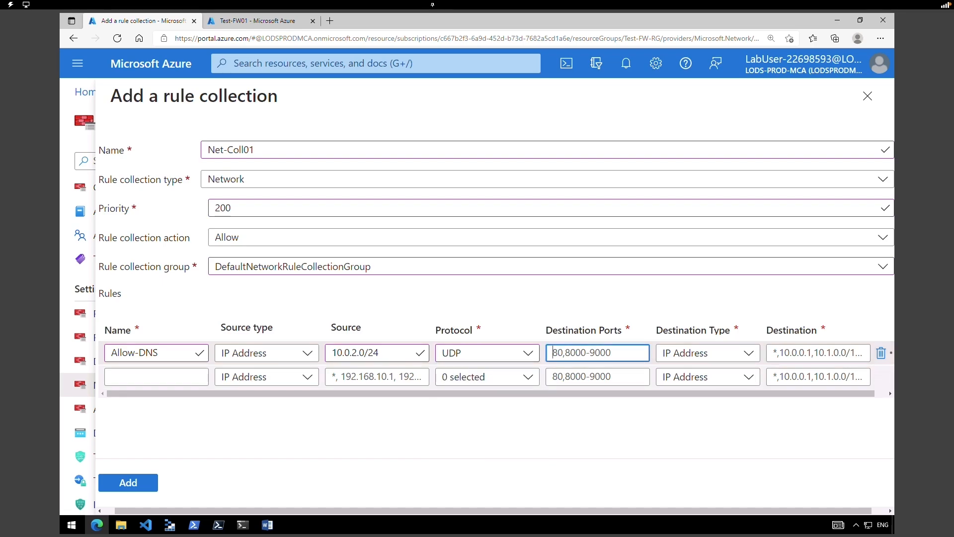
type("53")
left_click(734, 354)
left_click(734, 368)
left_click(831, 356)
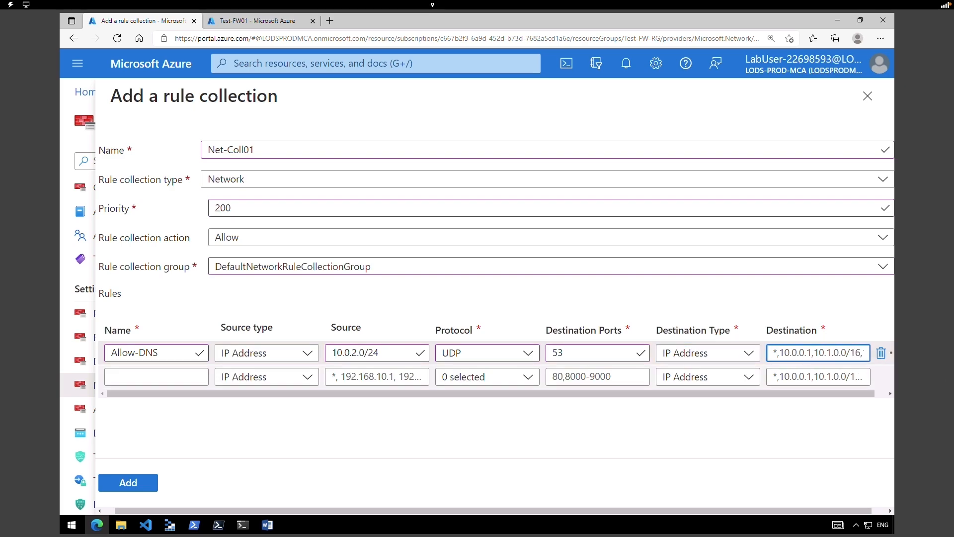
type("209.244.0.3,209.244.0.4")
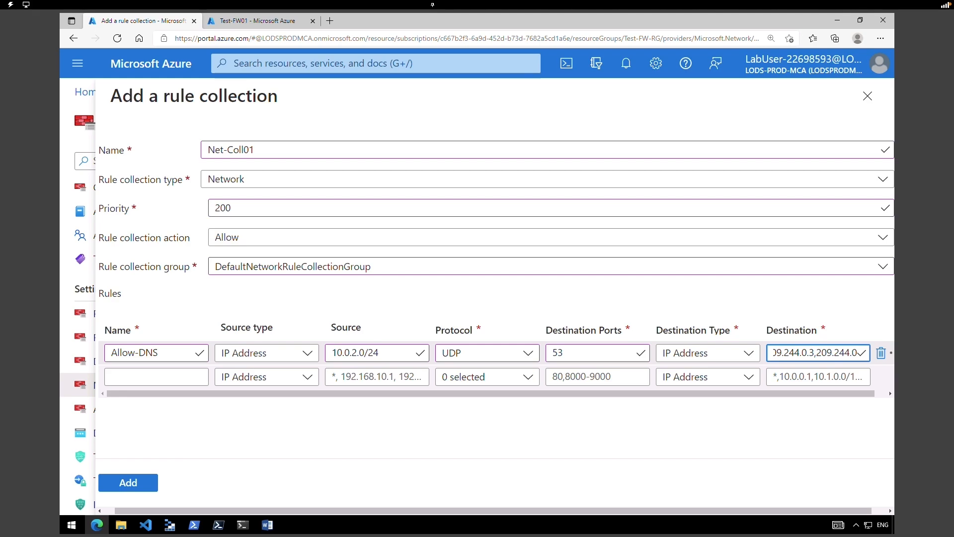
left_click(123, 486)
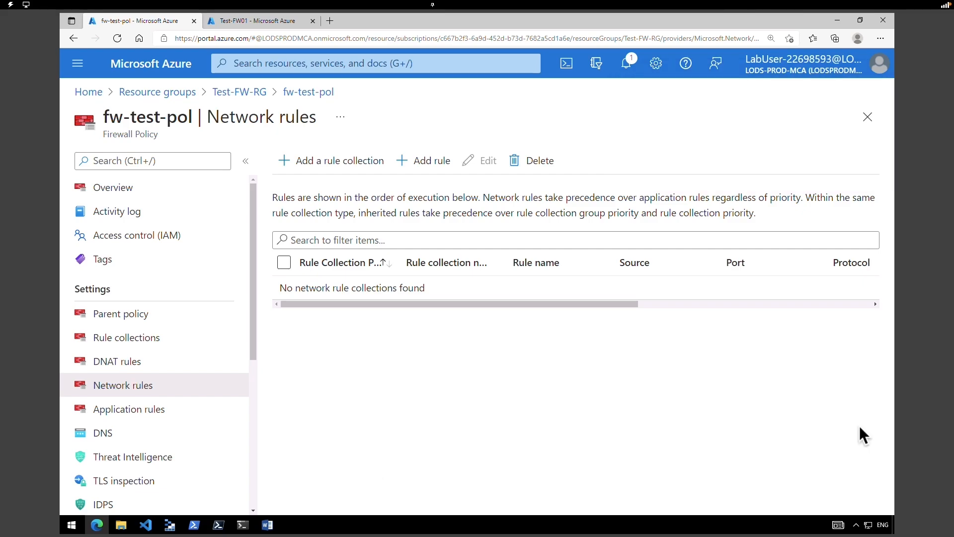
- Go to DNAT rules, confirm the network rule collection was added, and dismiss the success toast
left_click(149, 364)
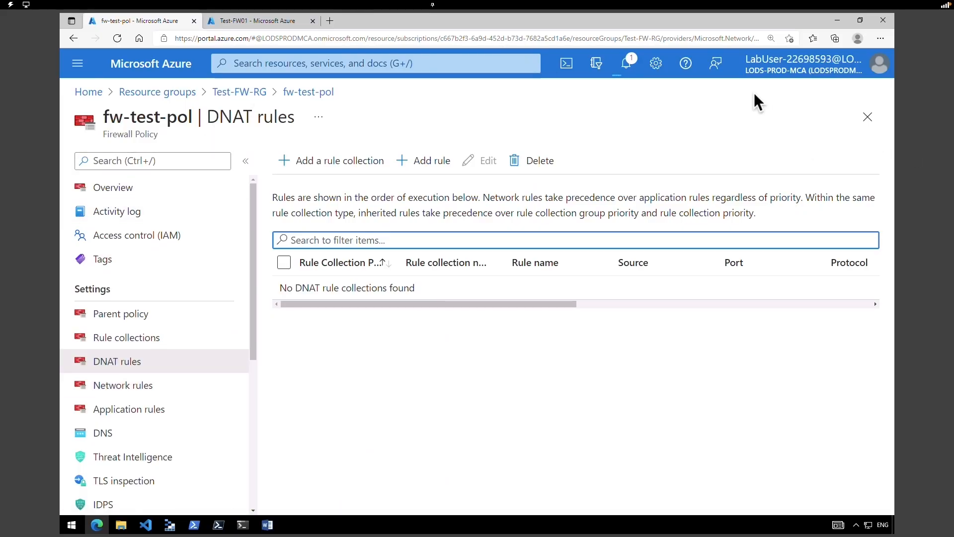
left_click(624, 66)
left_click(625, 66)
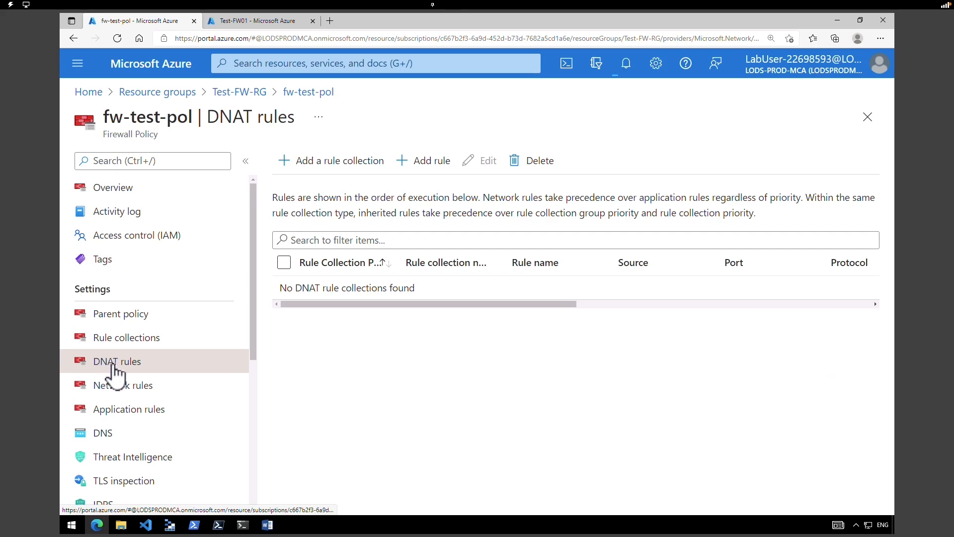
left_click(69, 352)
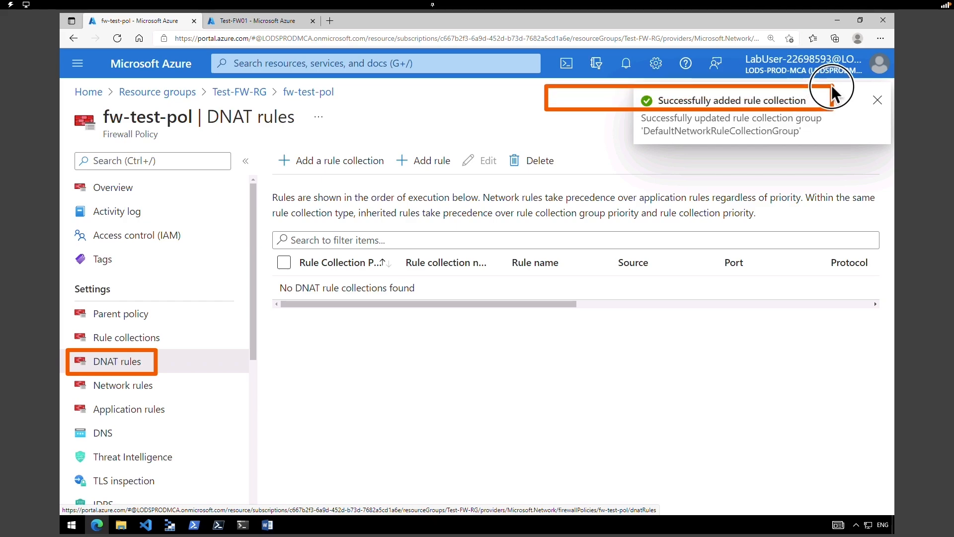
left_click(877, 100)
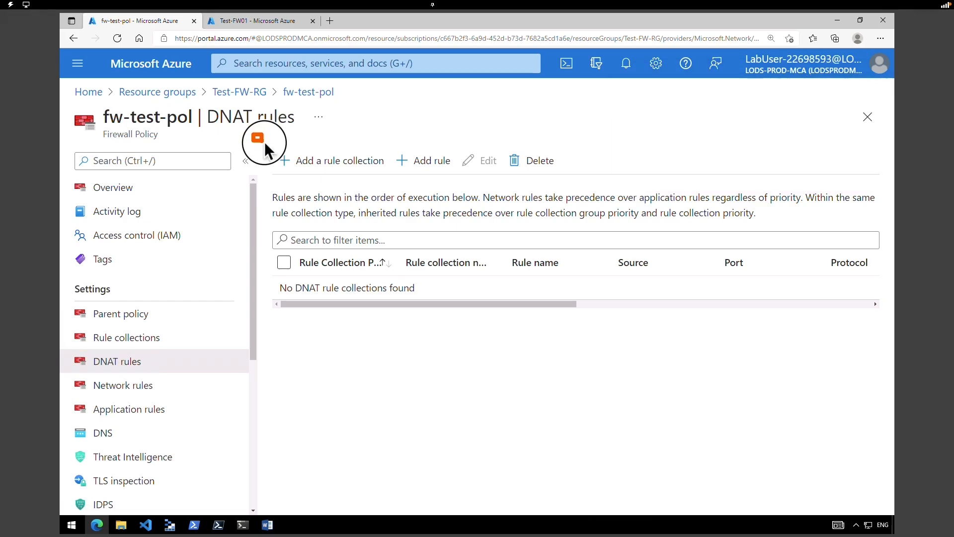
- Create DNAT rule collection rdp with priority 200 in DefaultDnatRuleCollectionGroup
left_click(374, 171)
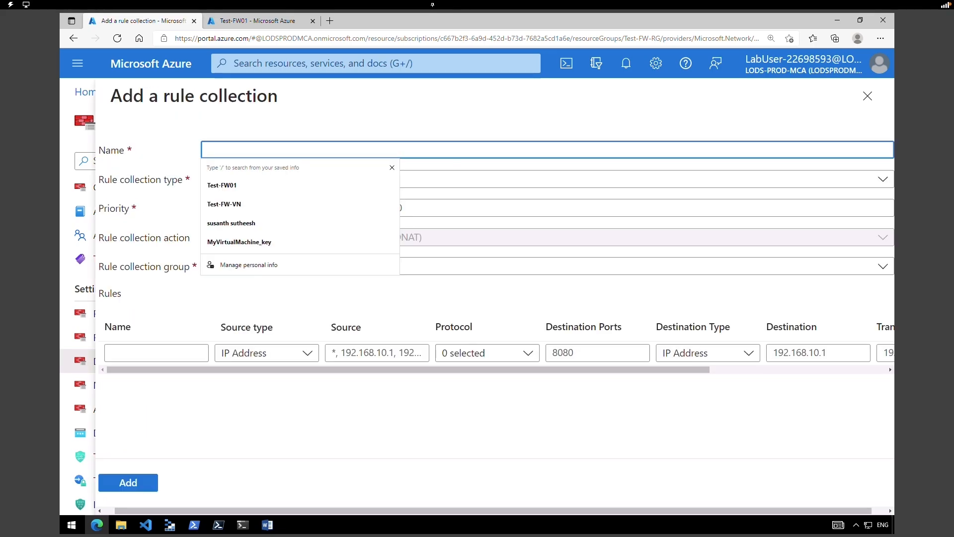
type("rdp")
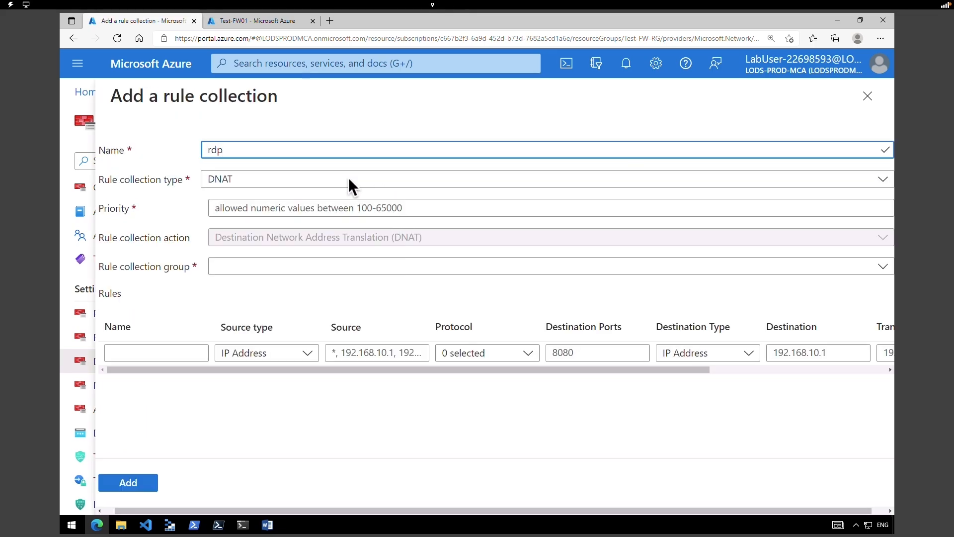
left_click(336, 209)
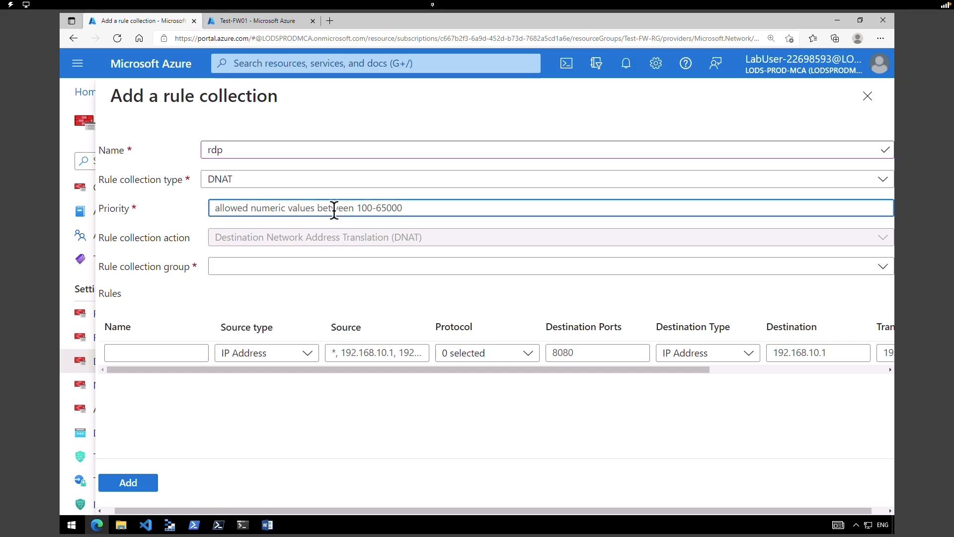
type("200")
left_click(293, 238)
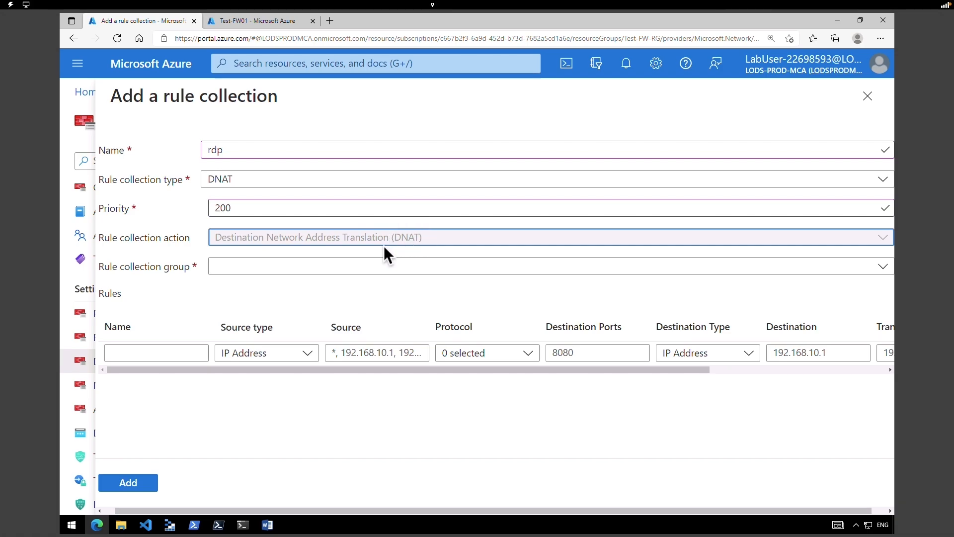
left_click(311, 268)
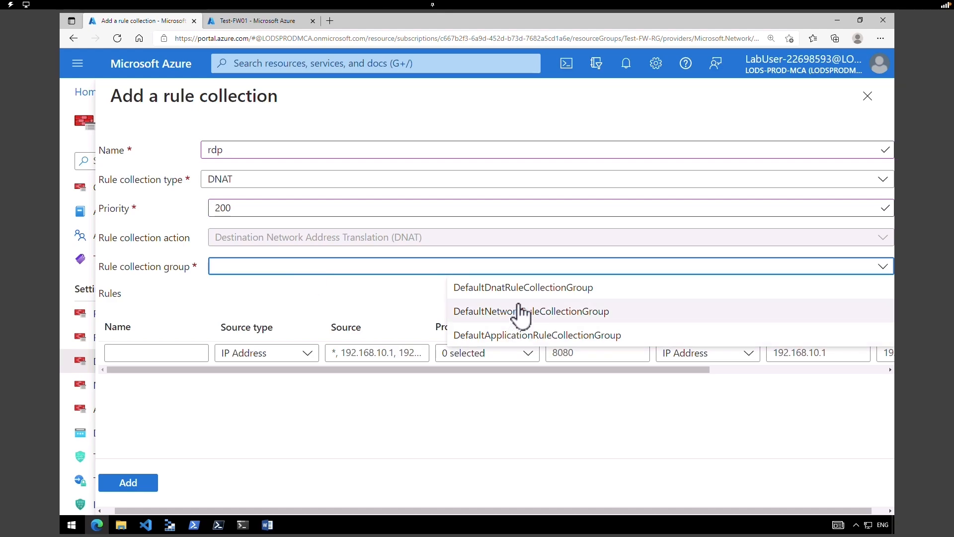
left_click(547, 289)
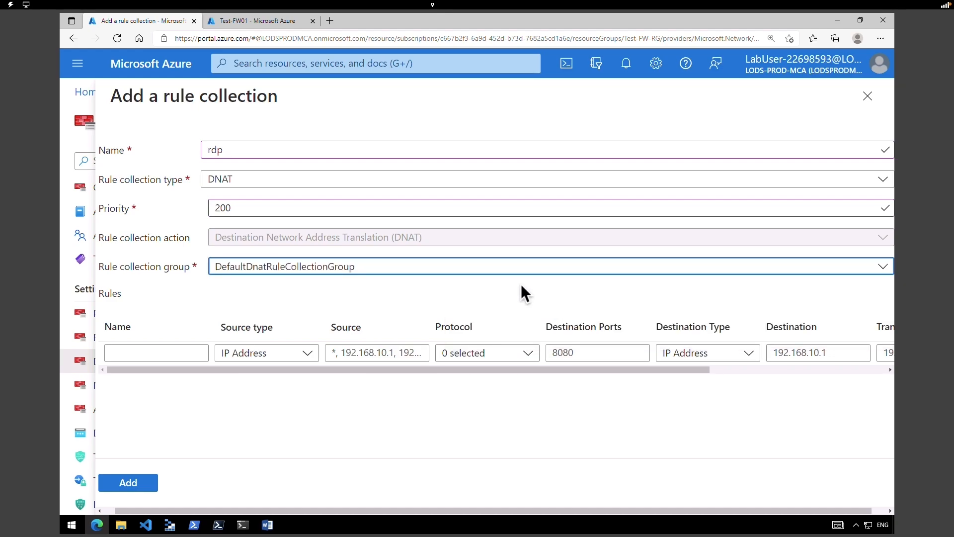
- Add rule rdp-nat with source *, protocol TCP, destination port 8080 and IP Address destination type
left_click(190, 353)
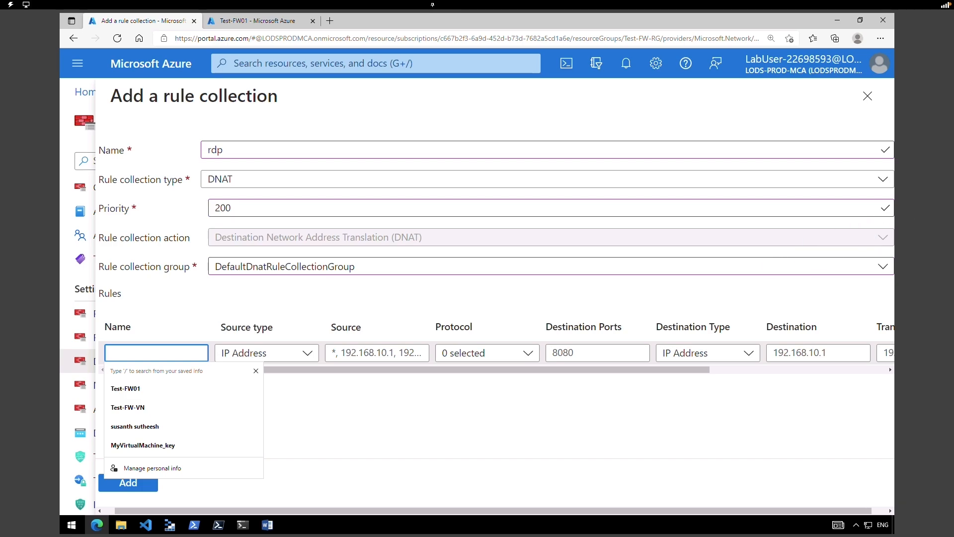
type("rdp-nat")
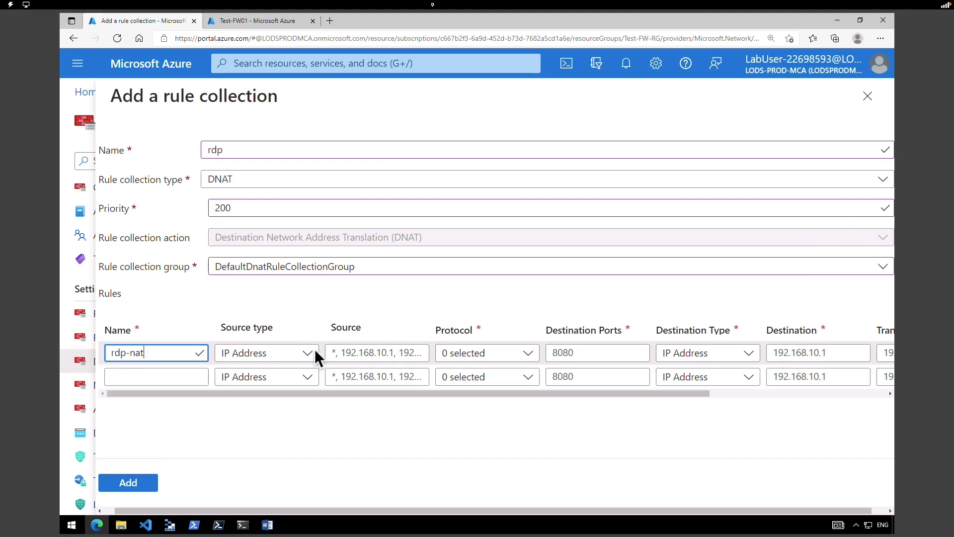
left_click(365, 351)
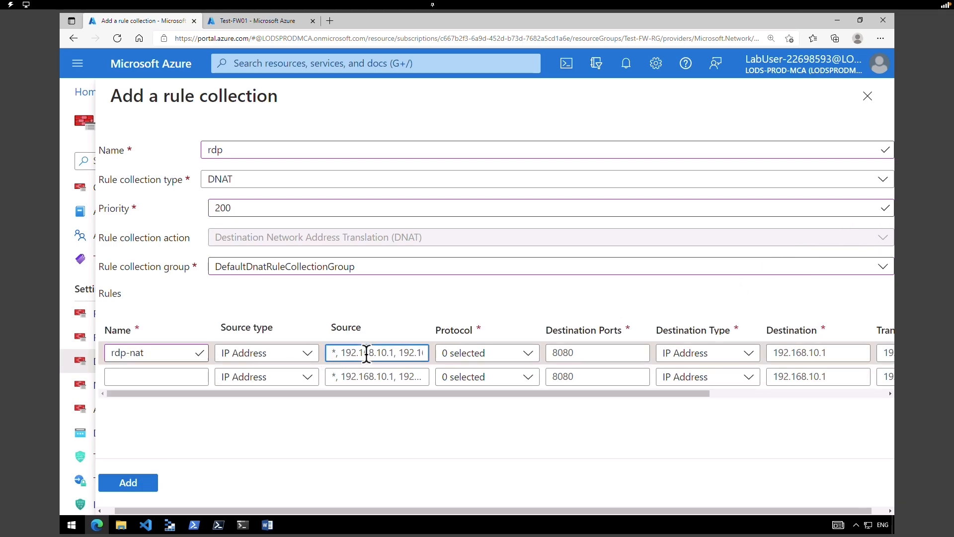
left_click(517, 354)
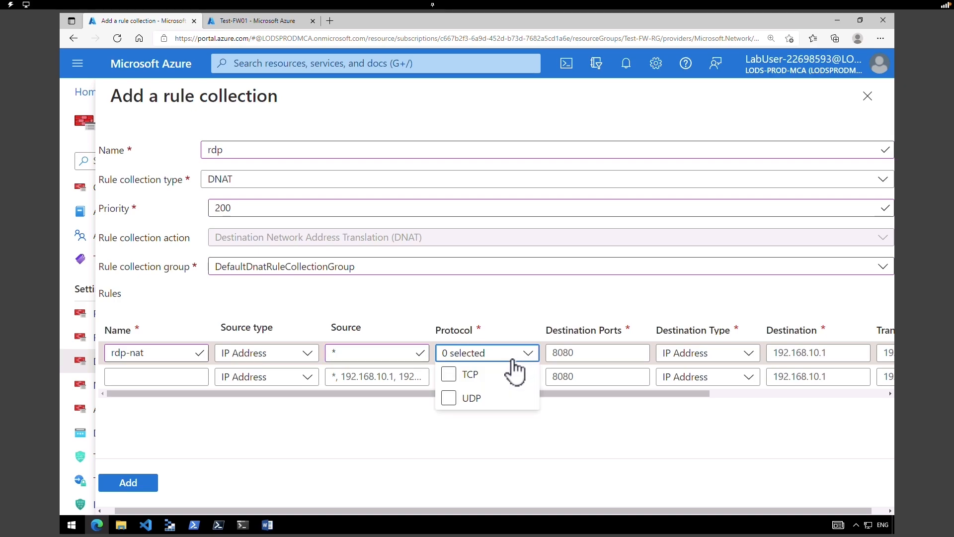
left_click(470, 375)
left_click(579, 354)
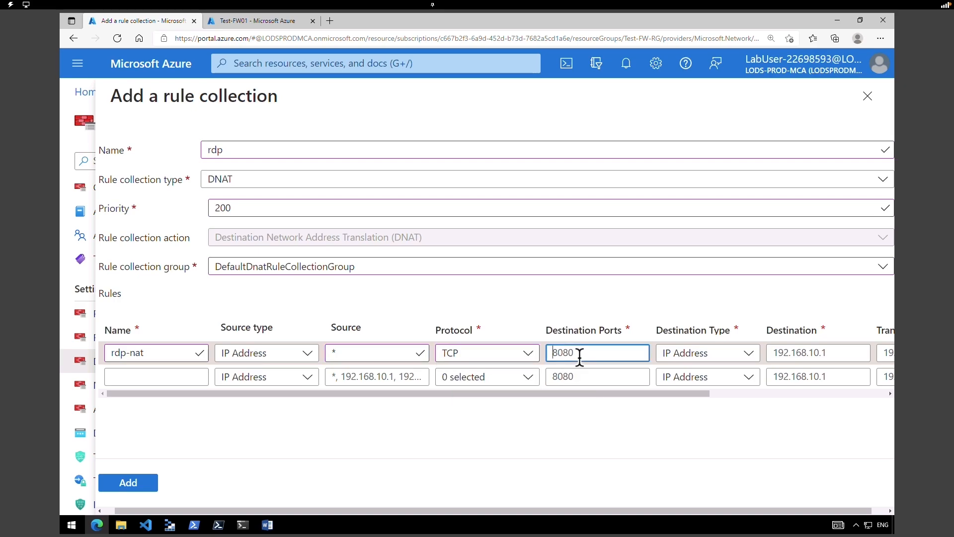
type("8080")
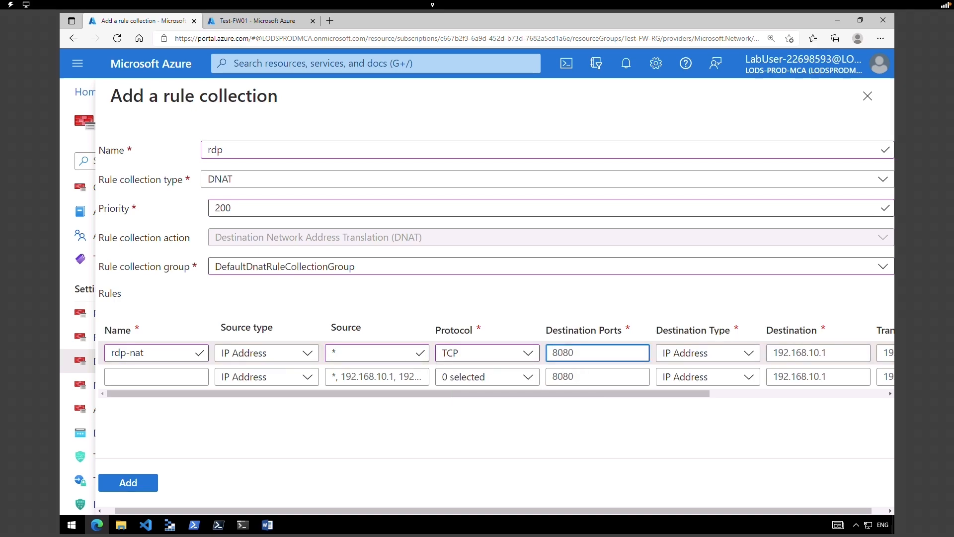
left_click(717, 355)
left_click(717, 372)
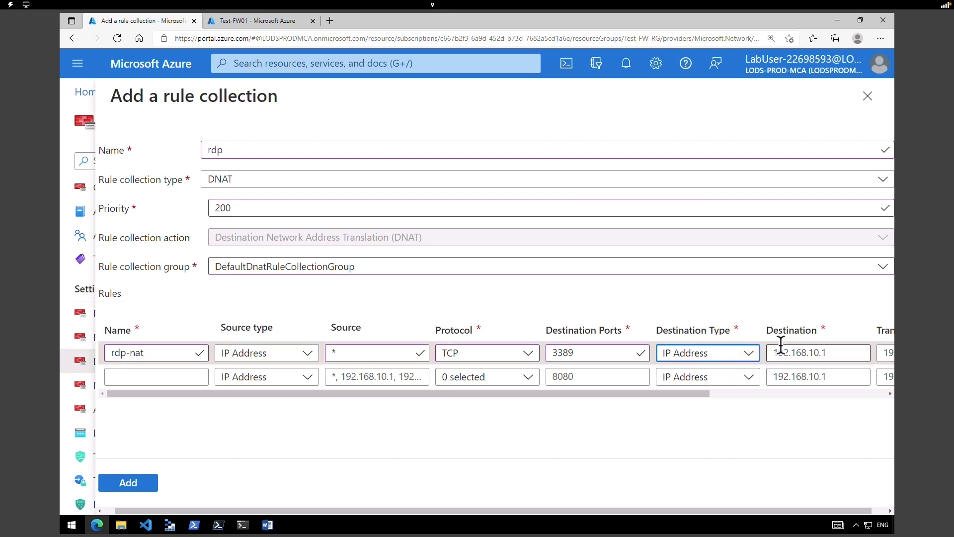
left_click(793, 352)
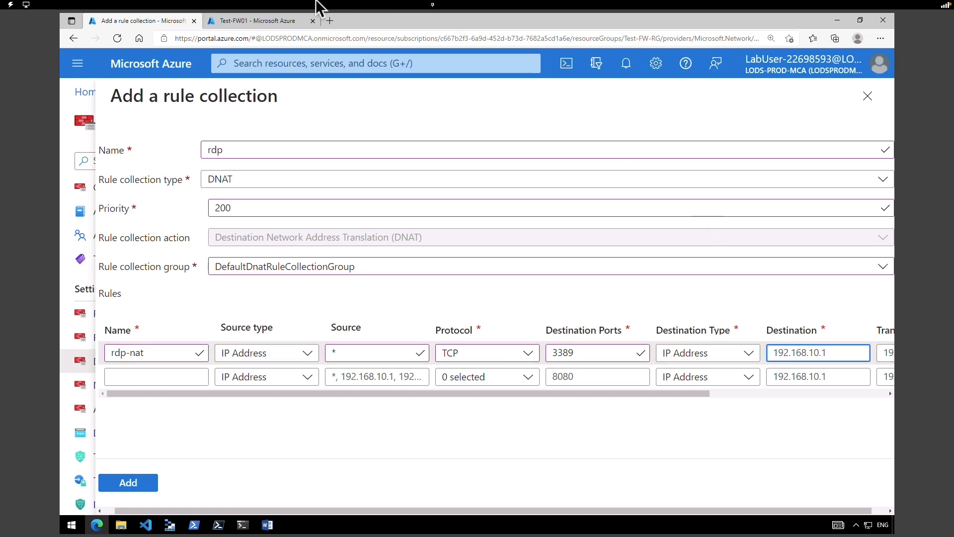
- Copy Test-FW01's public IP 20.25.60.196 from its Public IP configuration page
left_click(258, 22)
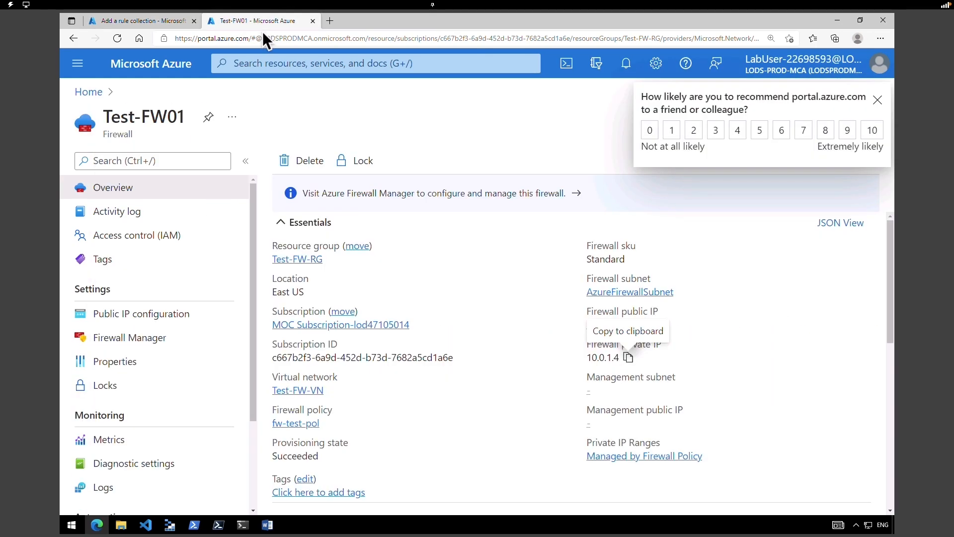
left_click(129, 314)
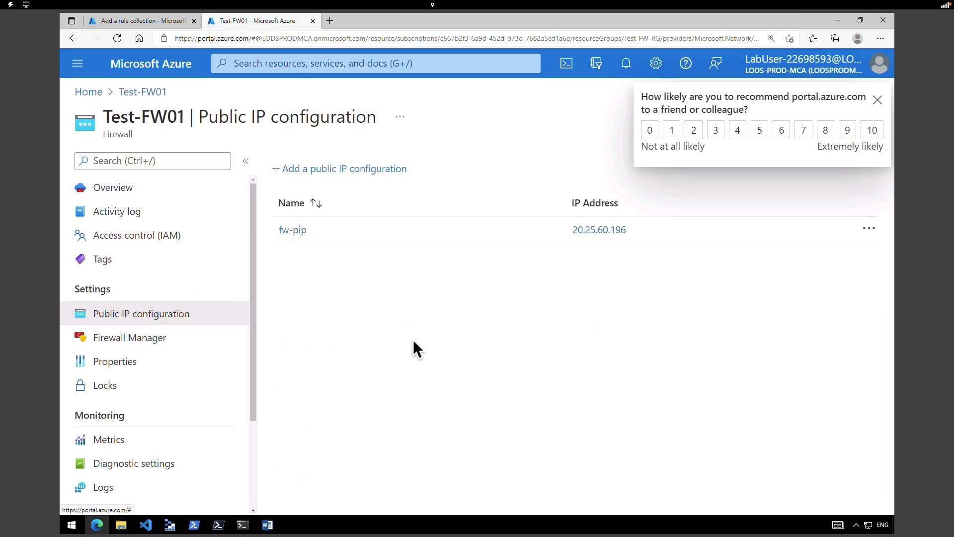
double_click(580, 226)
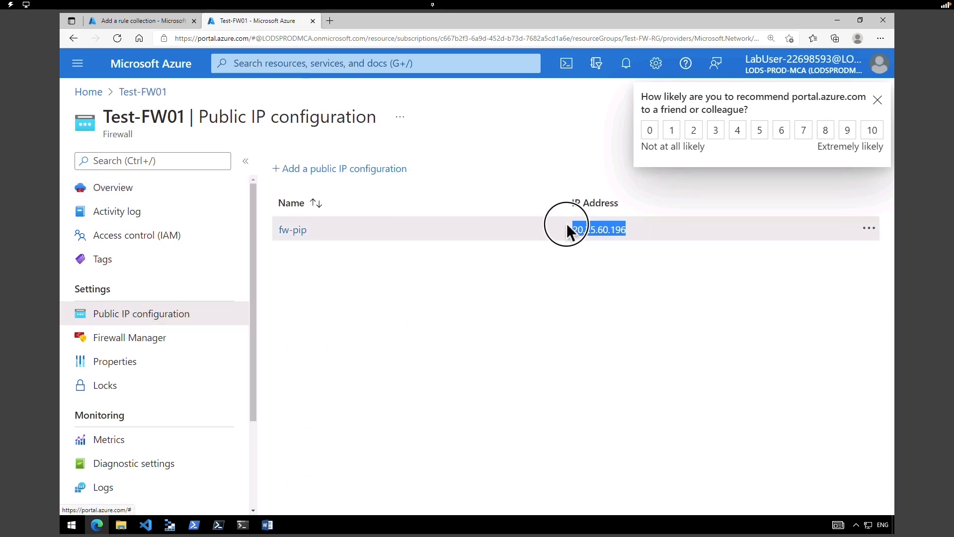
right_click(599, 240)
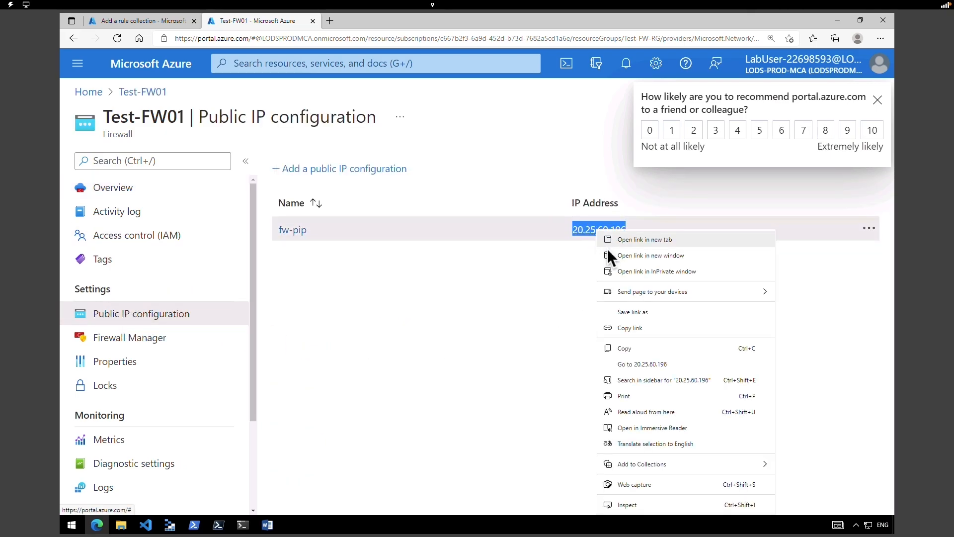
left_click(624, 347)
left_click(168, 25)
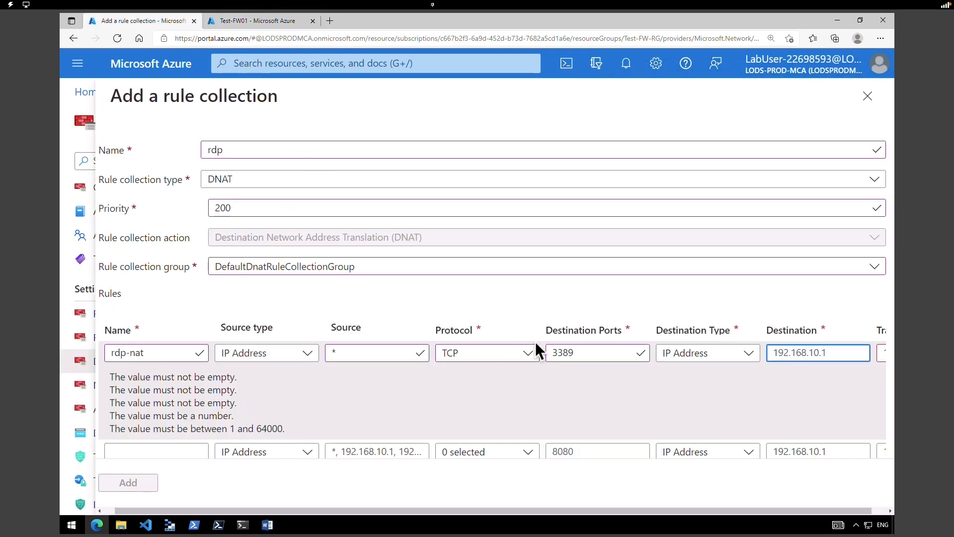
- Paste 20.25.60.196 as rdp-nat's destination and move through the translated address and port fields
right_click(823, 354)
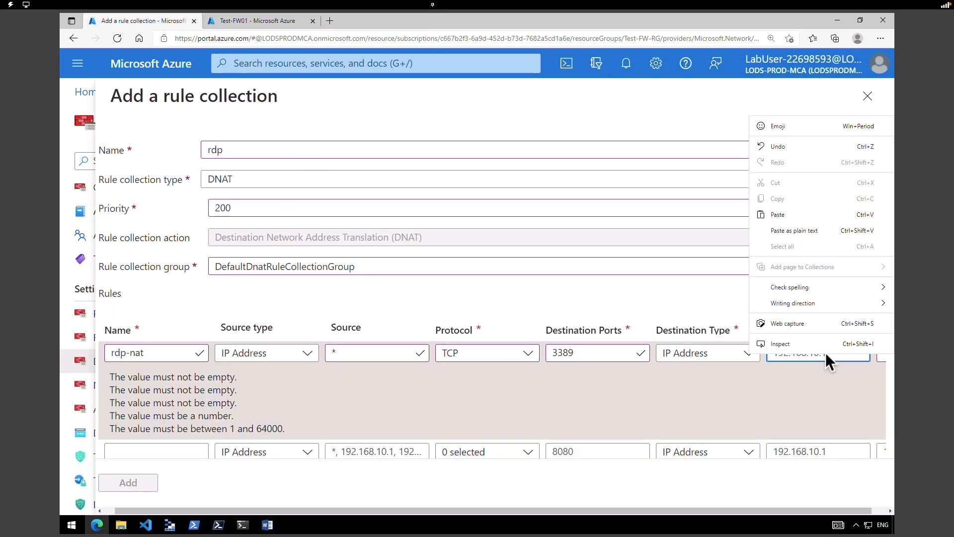
left_click(810, 217)
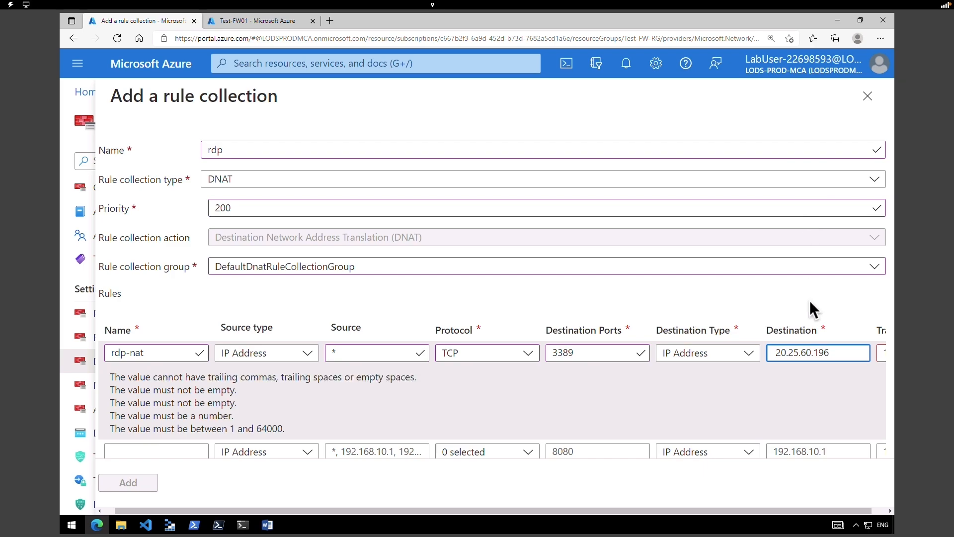
left_click(880, 354)
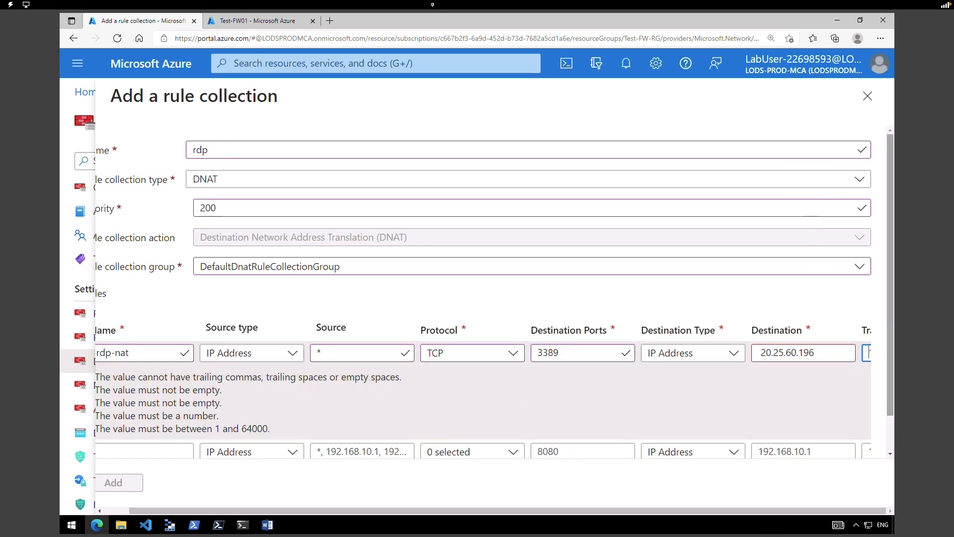
left_click(558, 342)
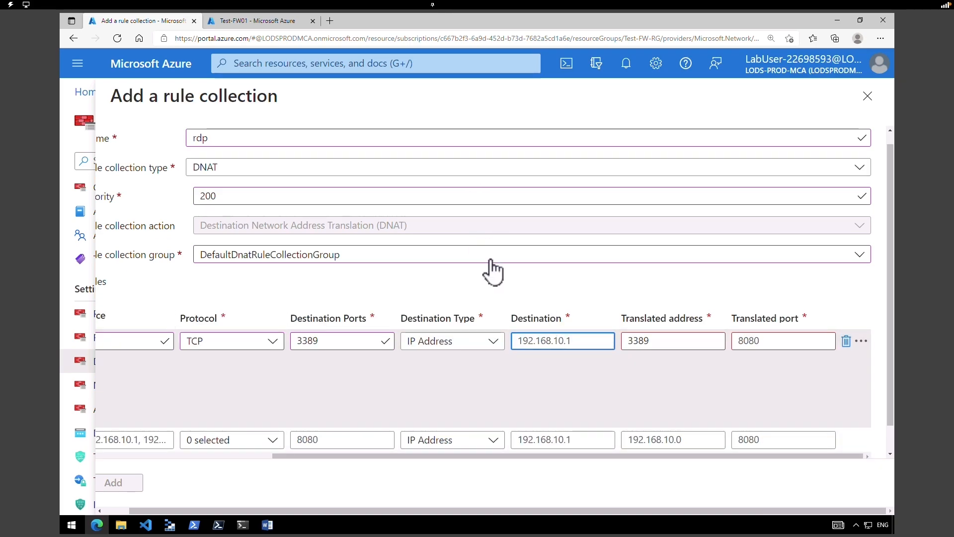
key("ctrl+v")
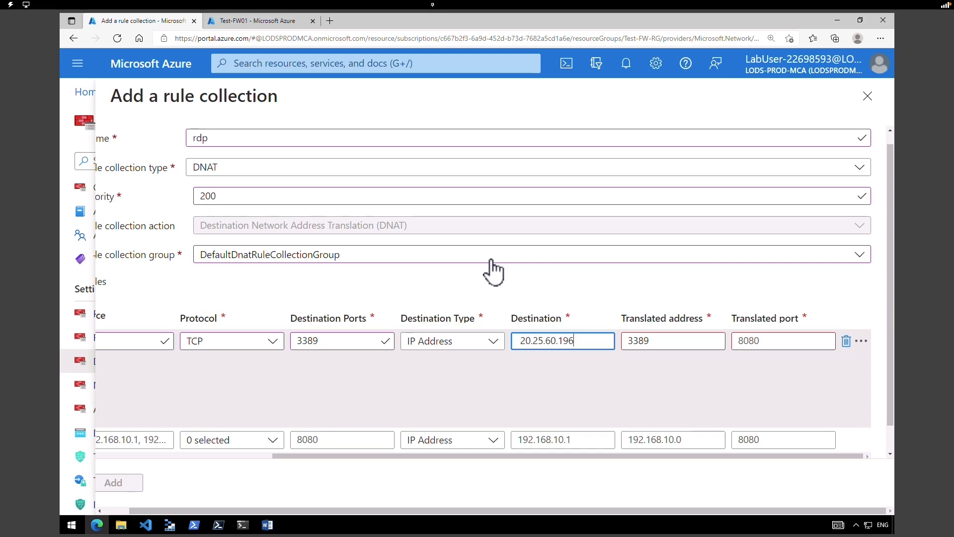
left_click(521, 341)
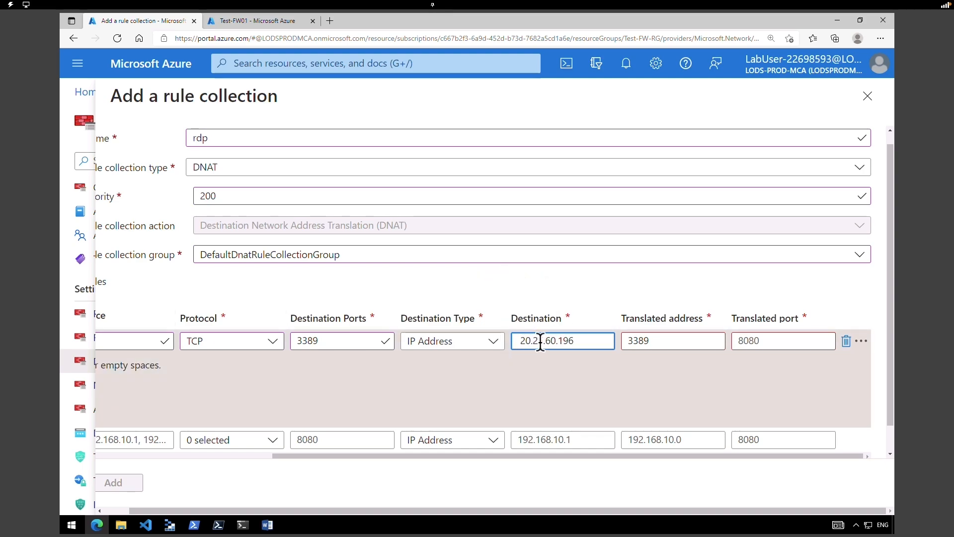
left_click(673, 342)
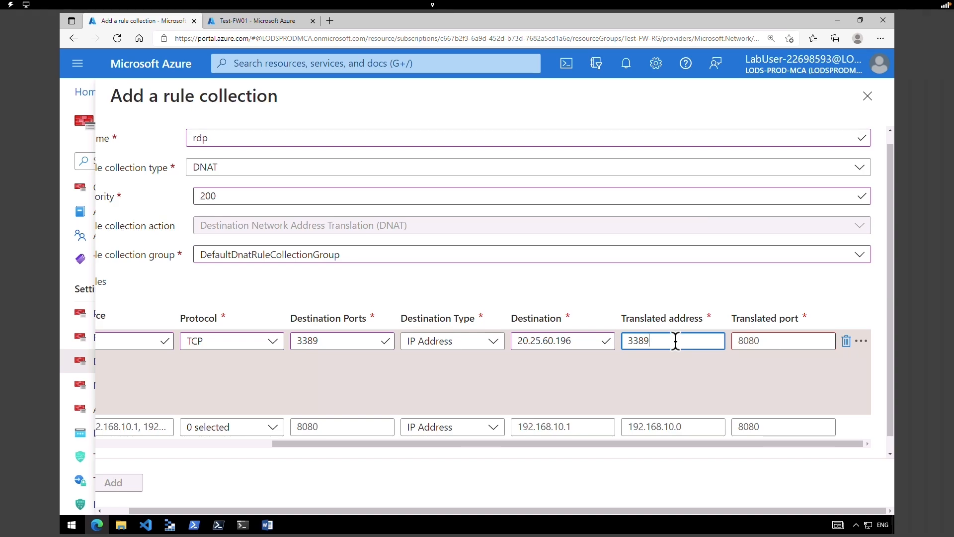
left_click(776, 340)
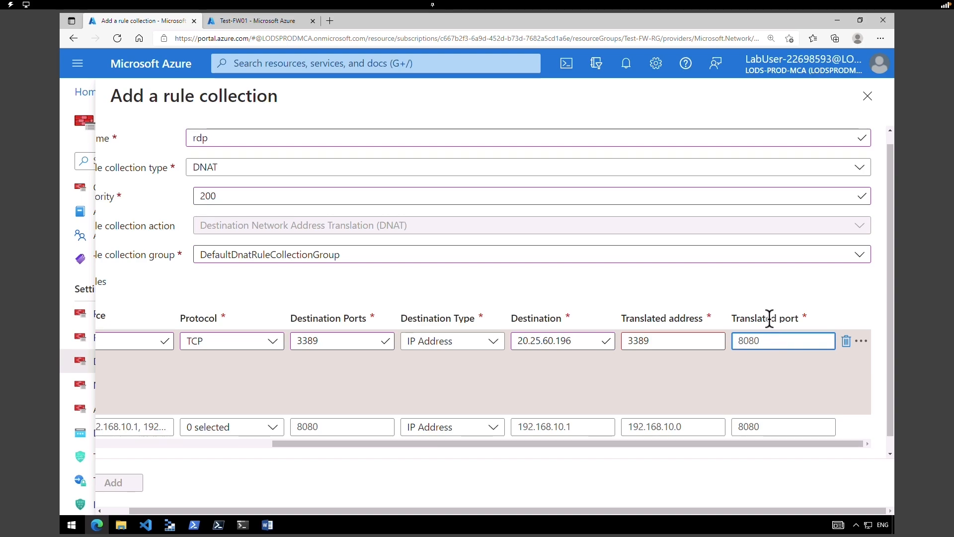
left_click(253, 20)
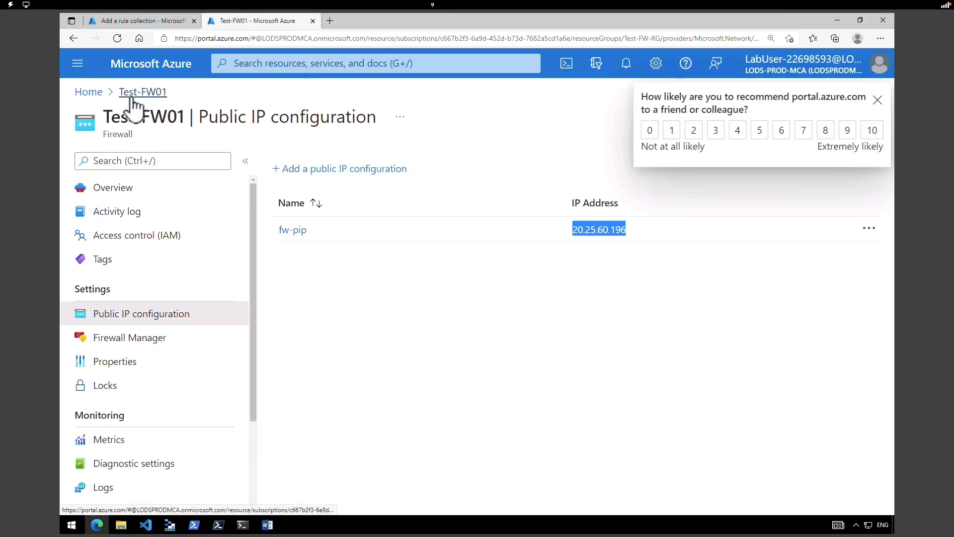
- Copy Srv-Work's private IP 10.0.2.4 from its Networking page
left_click(89, 92)
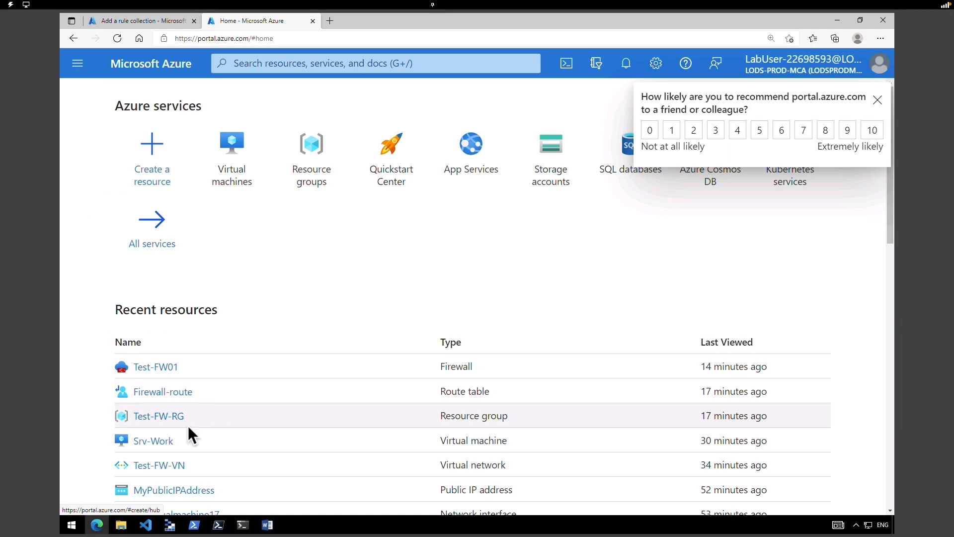
left_click(155, 440)
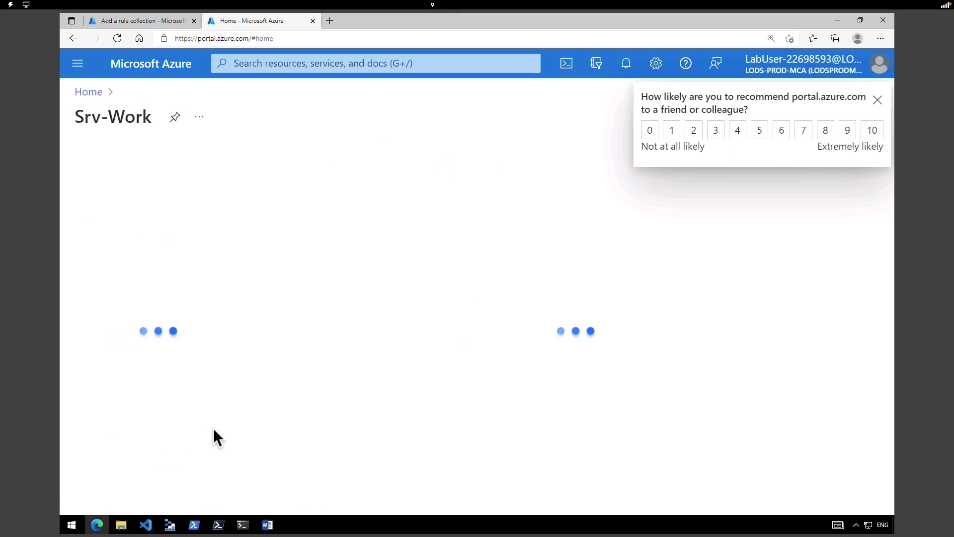
left_click(132, 346)
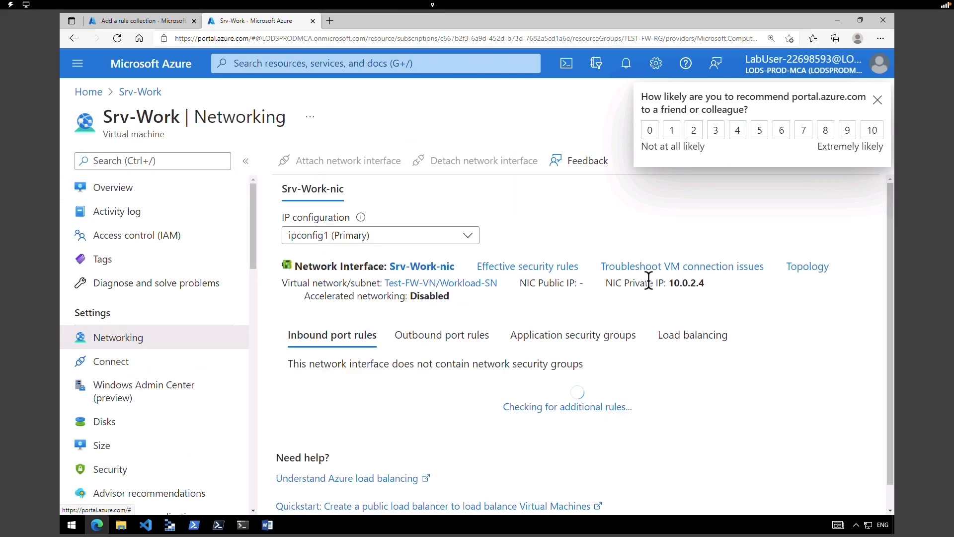
left_click_drag(697, 281, 678, 287)
left_click(685, 284)
right_click(677, 288)
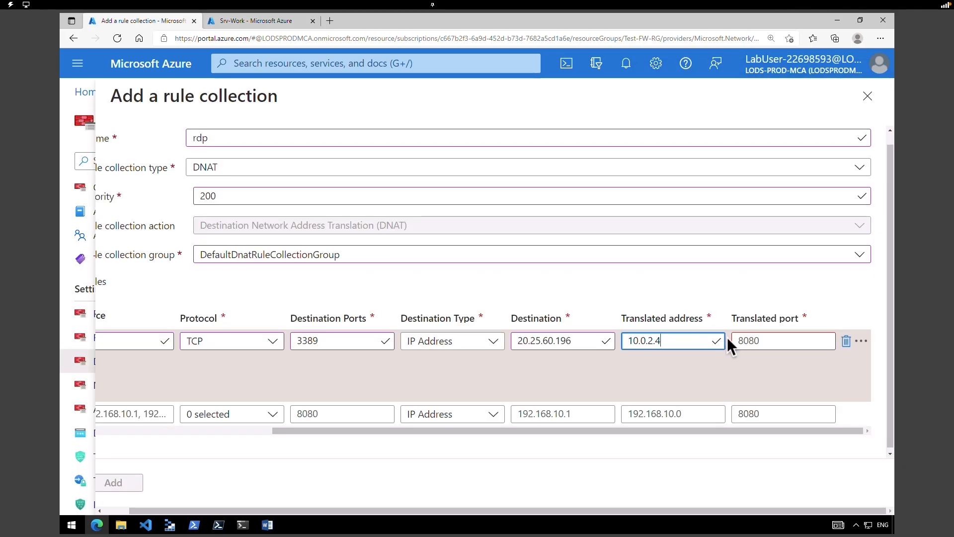
- Set rdp-nat's translated port to 3389 and add the rdp rule collection
left_click(771, 340)
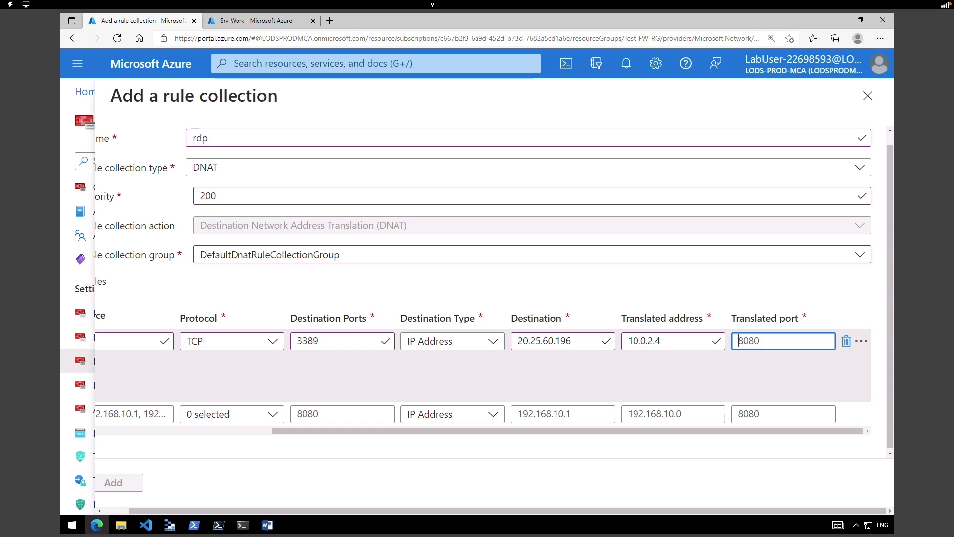
left_click(866, 445)
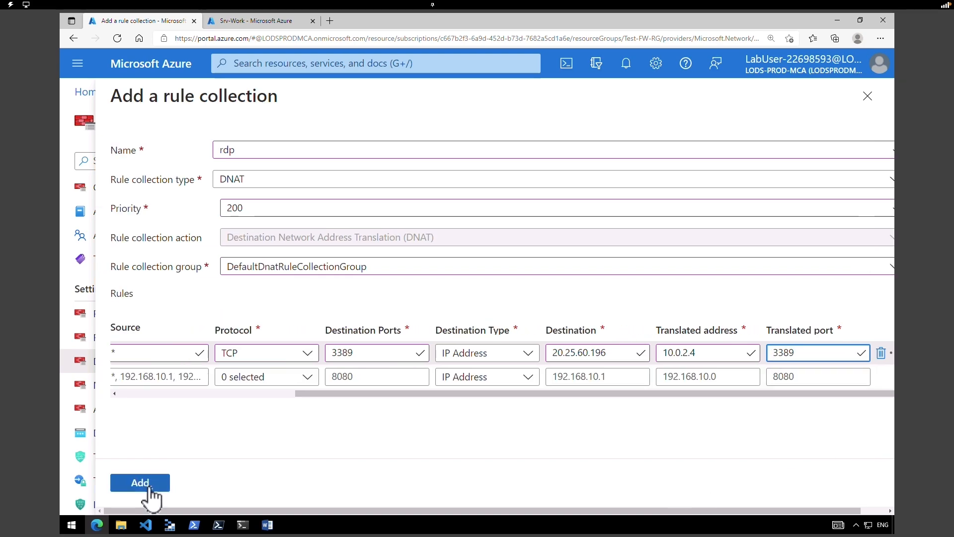
left_click(148, 489)
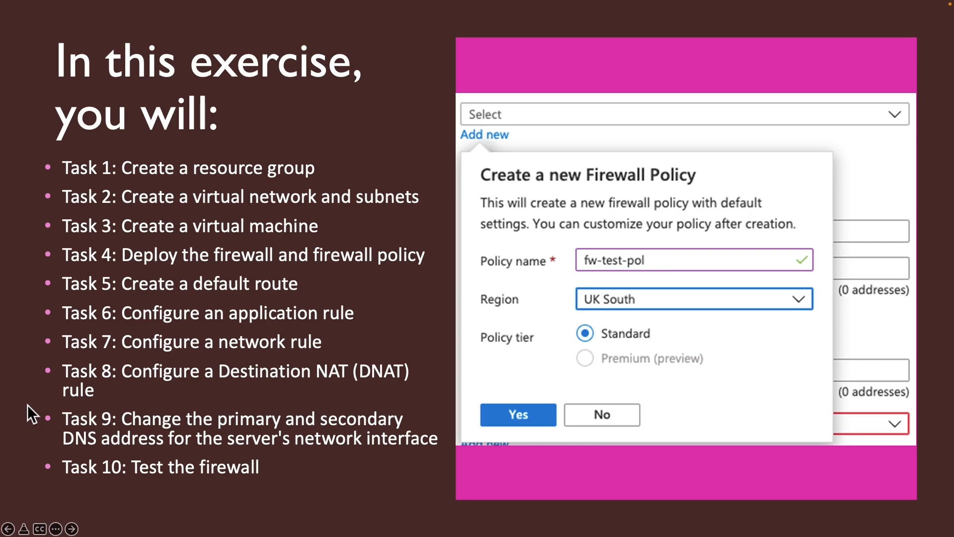
- Draw an orange rectangle around Task 9, changing the server's DNS addresses
mouse_move(29, 394)
left_mouse_down()
mouse_move(104, 448)
mouse_move(461, 451)
left_mouse_up()
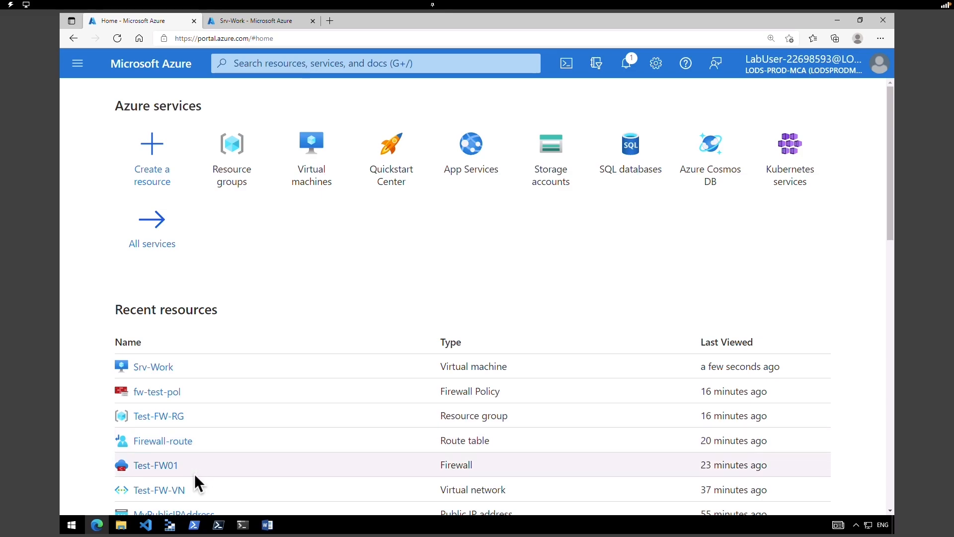
- Go from Srv-Work's networking to the Srv-Work-nic network interface's DNS servers settings
left_click(144, 367)
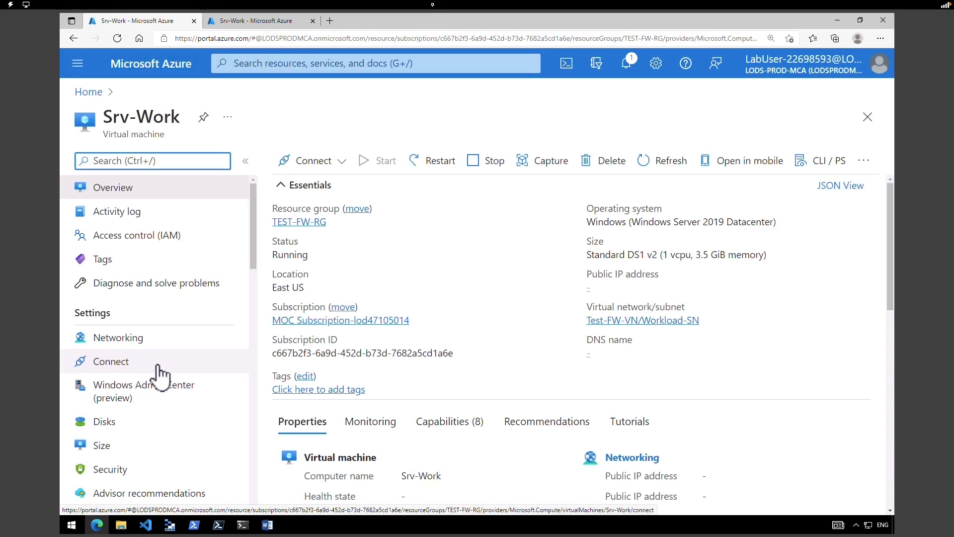
left_click(158, 347)
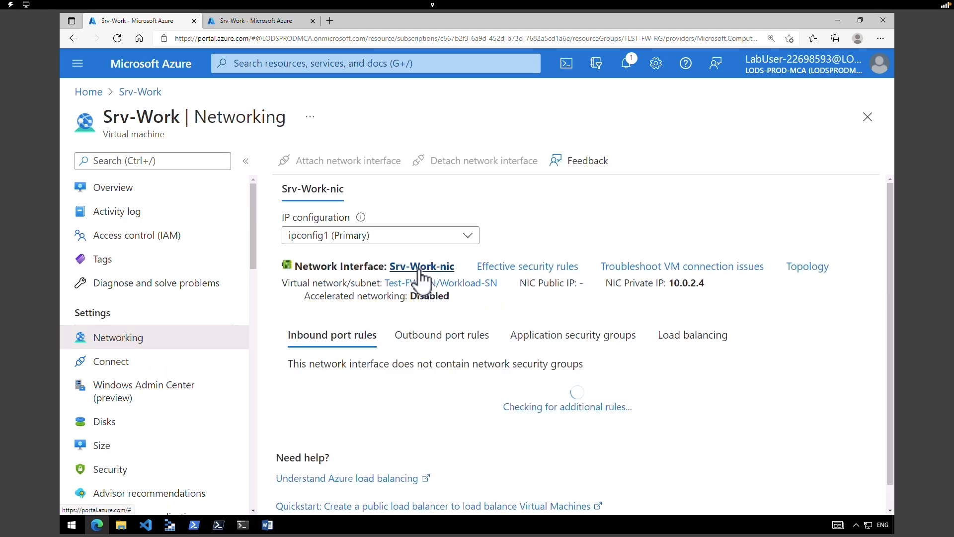
left_click(420, 268)
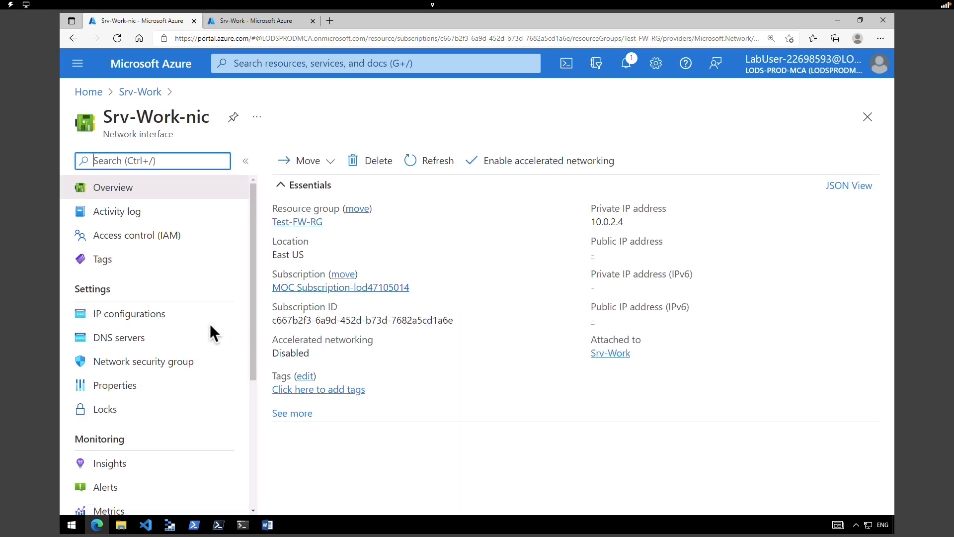
double_click(114, 290)
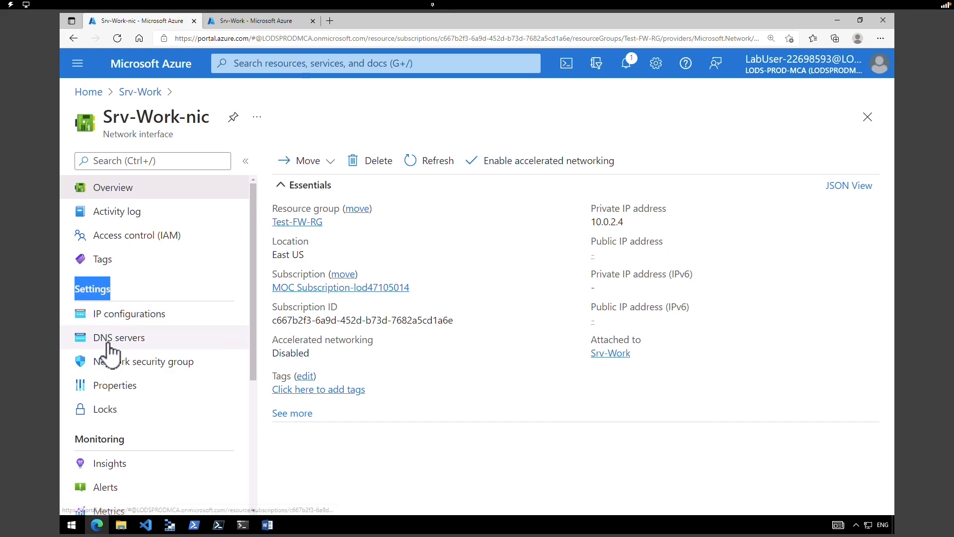
left_click(110, 343)
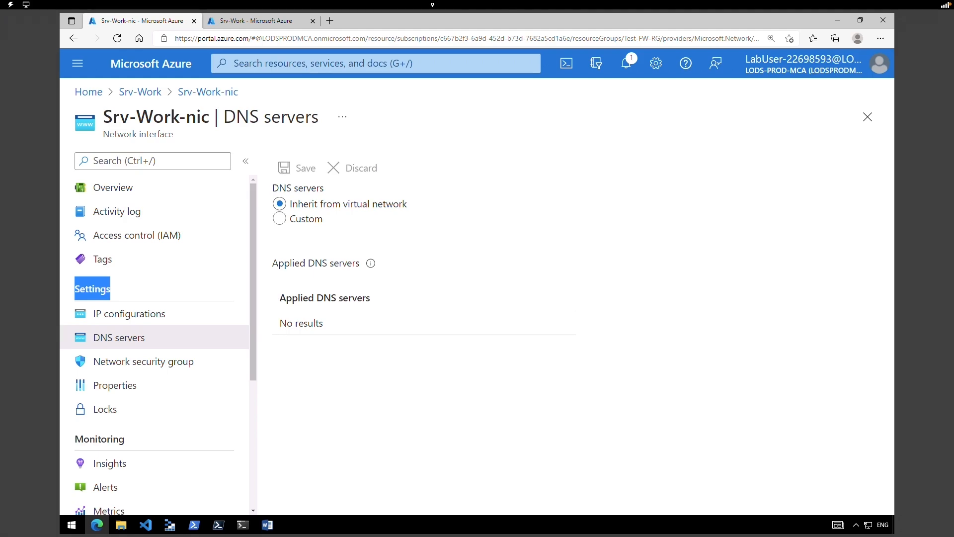
- Switch Srv-Work-nic to custom DNS servers 209.244.0.3 and 209.244.0.4 and save
left_click(307, 219)
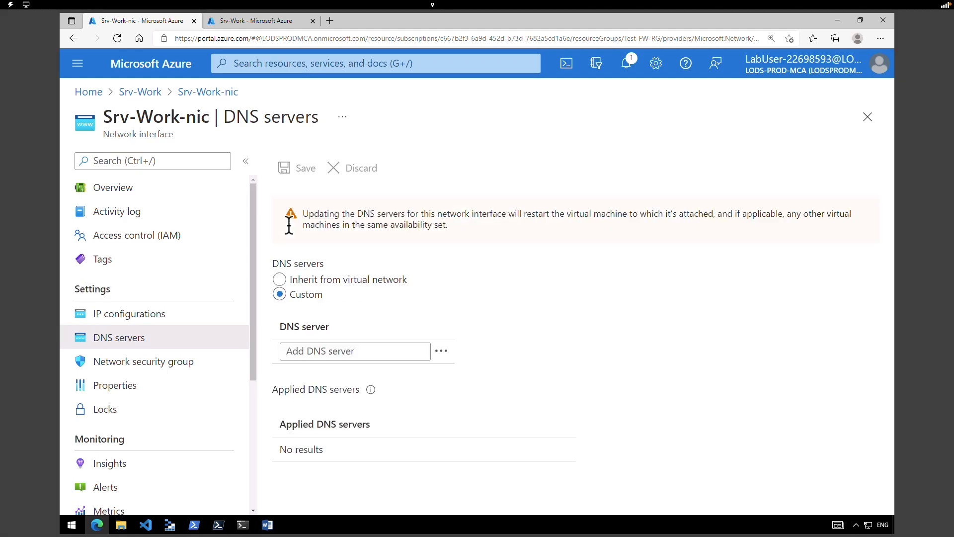
key("Tab")
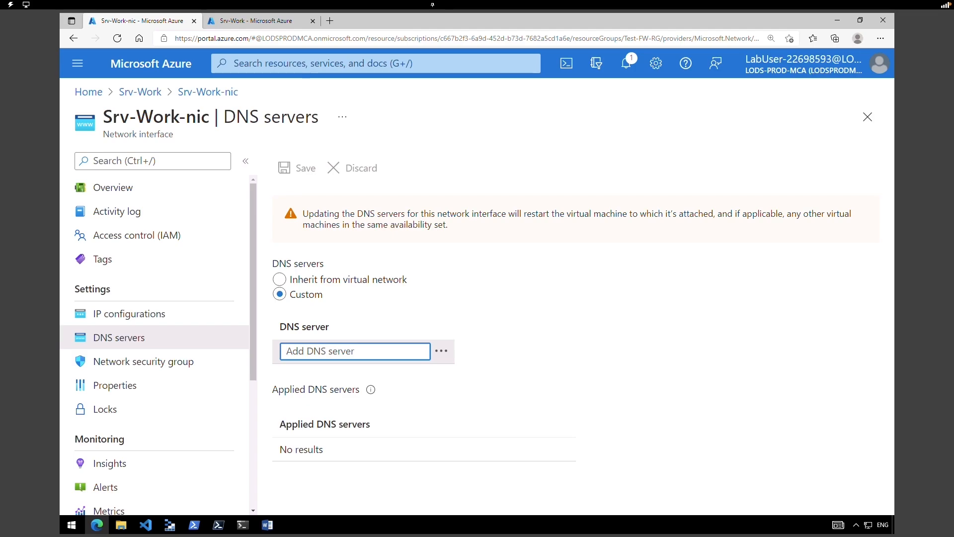
type("209.244.0.3")
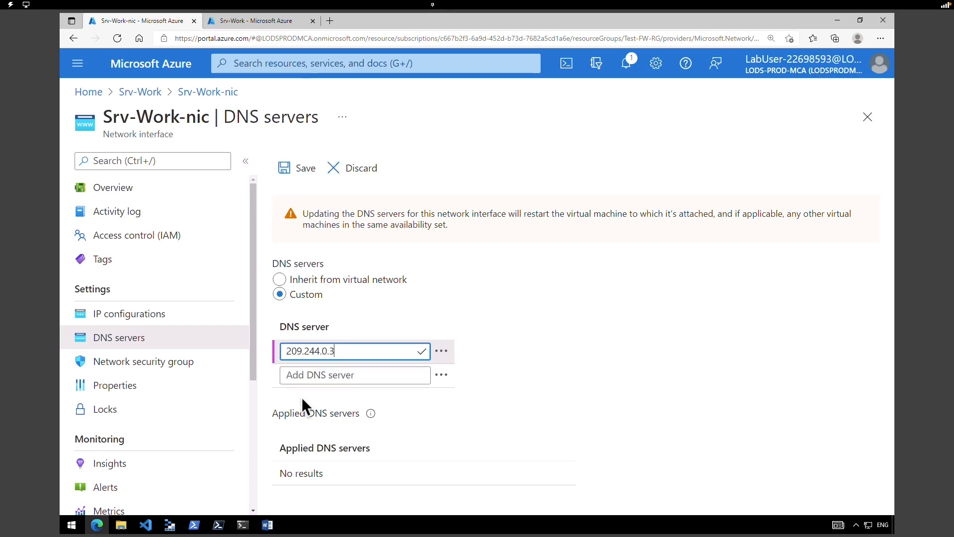
key("Tab")
type("209.244.0.4")
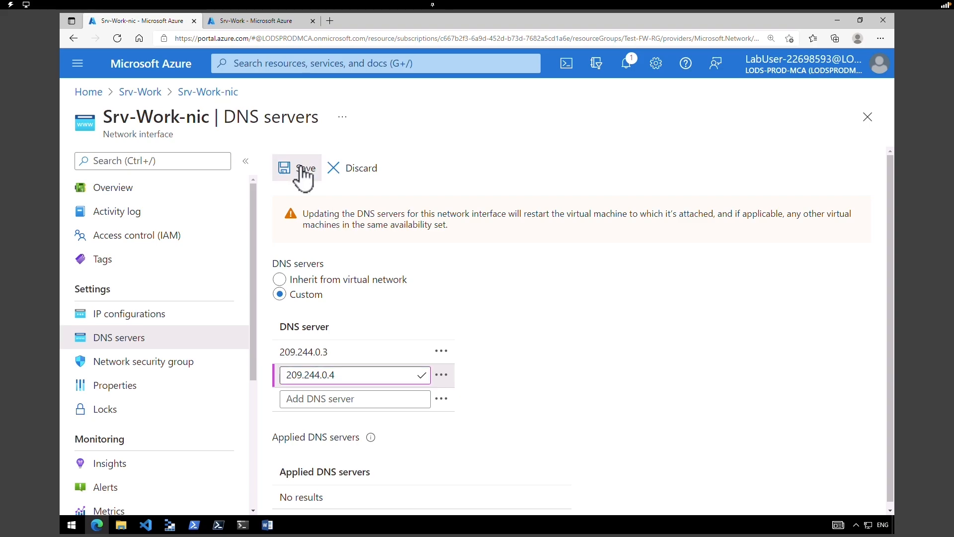
left_click(300, 169)
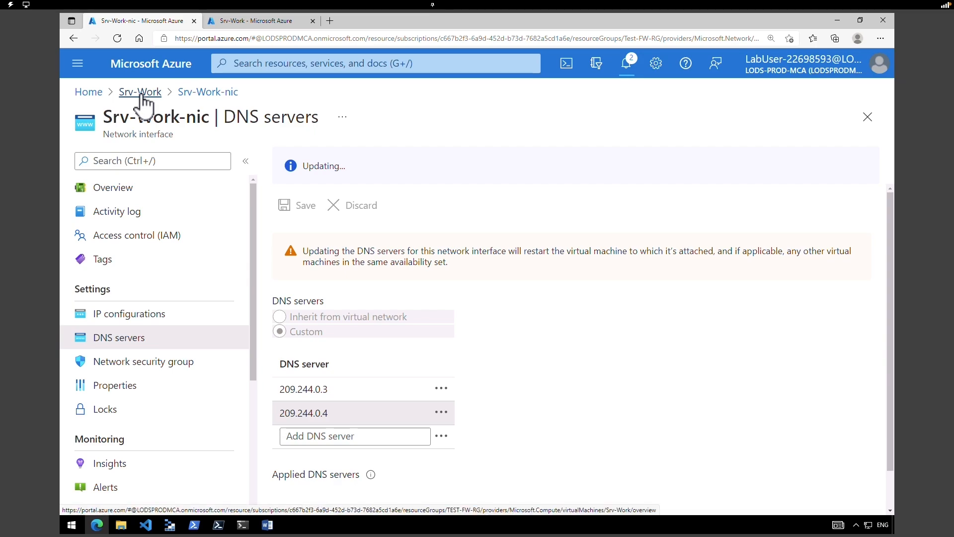
- Return to the Srv-Work overview and restart the virtual machine, confirming with Yes
left_click(141, 94)
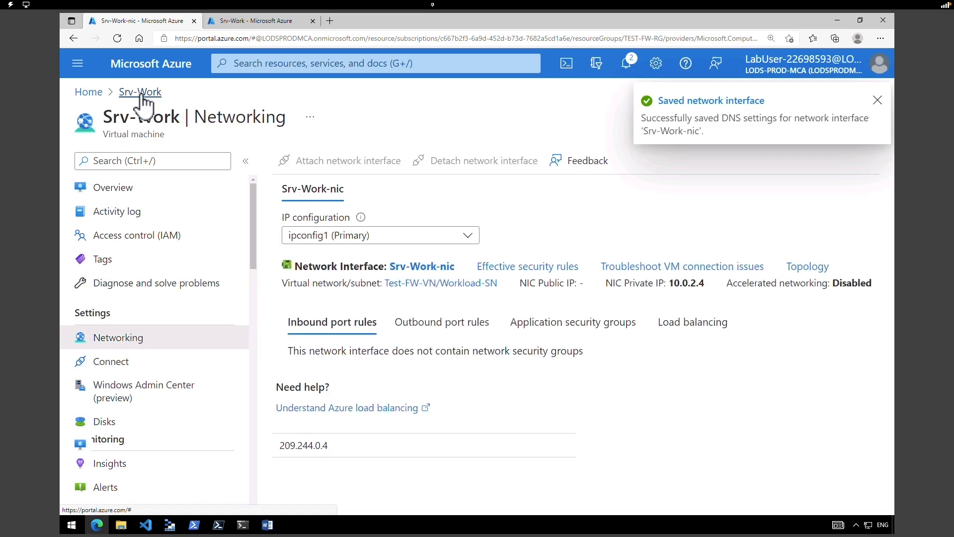
left_click(113, 192)
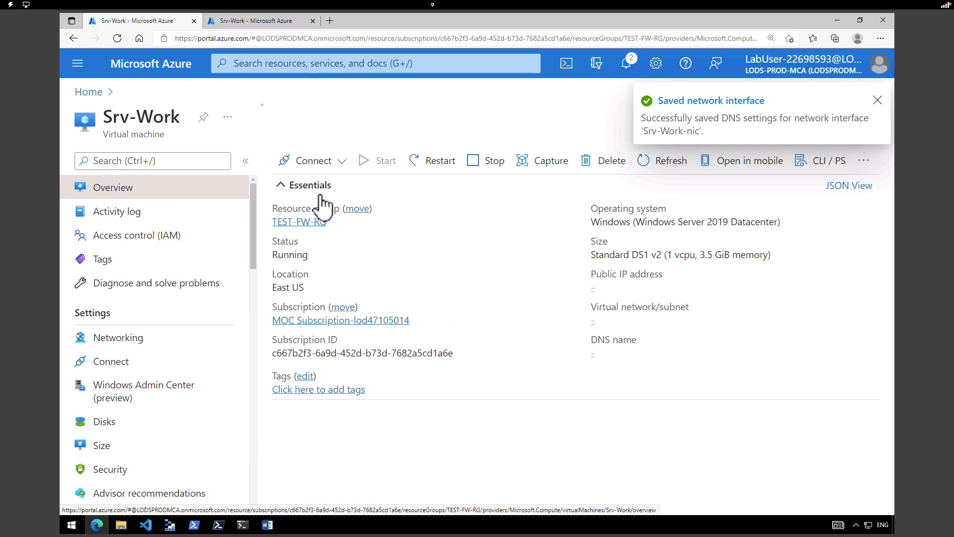
left_click(428, 161)
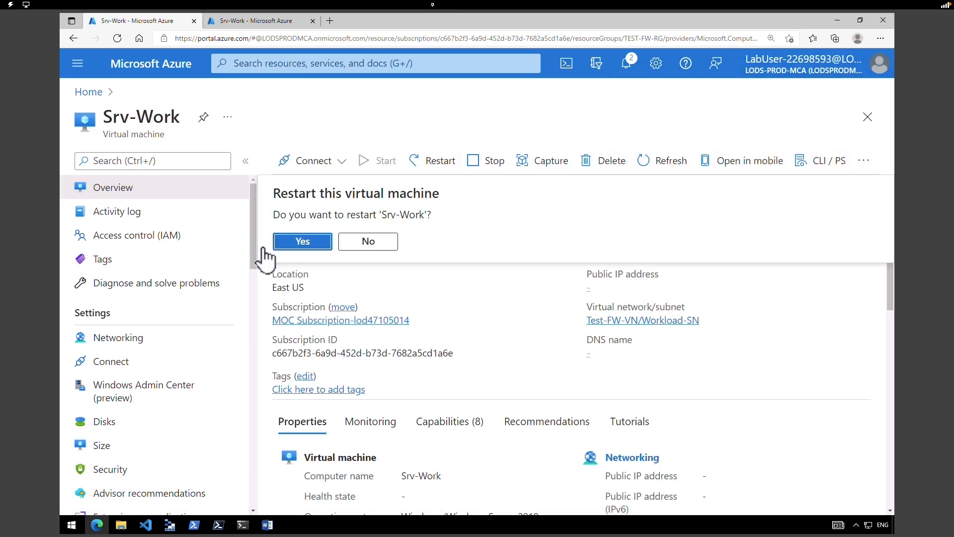
left_click(301, 242)
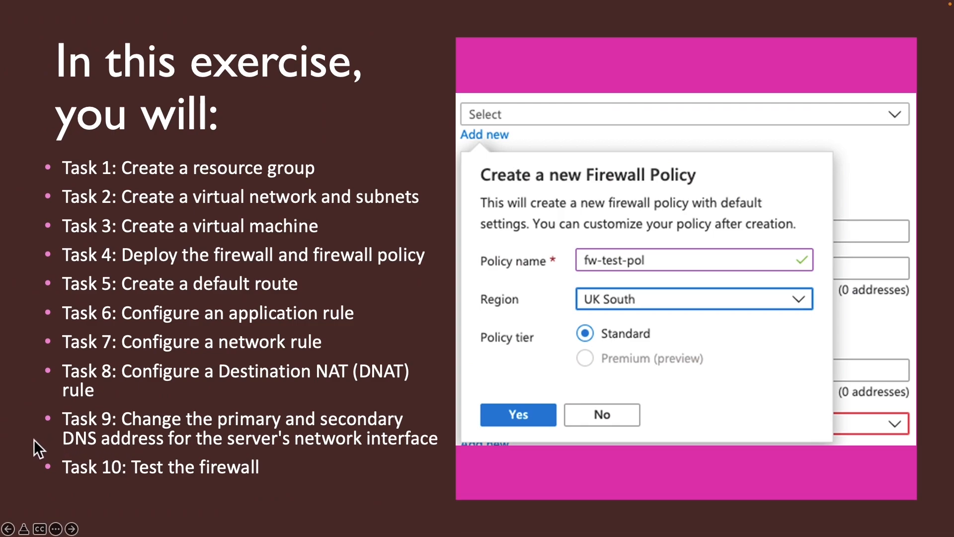
- Draw a pen rectangle around the 'Task 10: Test the firewall' bullet on the slide
mouse_move(34, 439)
left_mouse_down()
mouse_move(157, 491)
mouse_move(324, 493)
left_mouse_up()
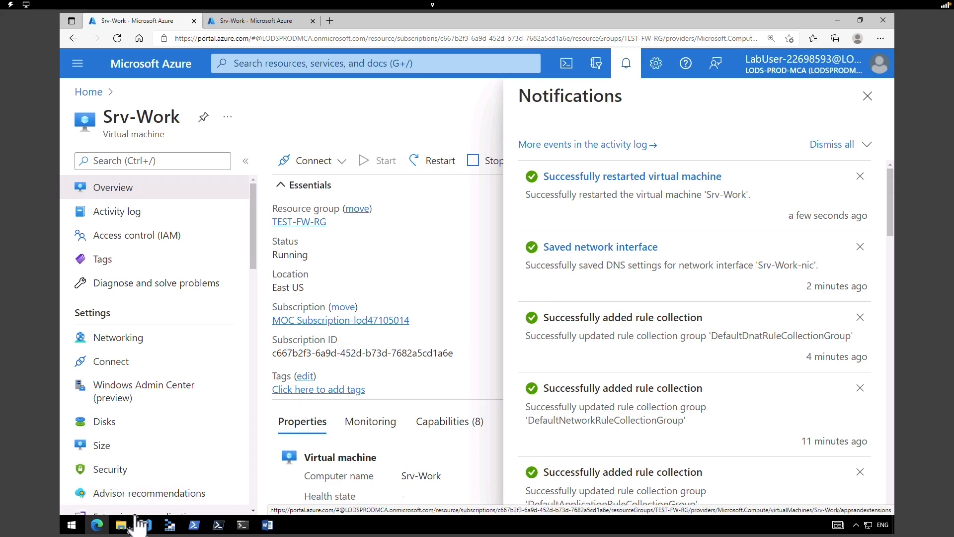
- Open the Windows Start menu once the successful restart notification appears
left_click(72, 525)
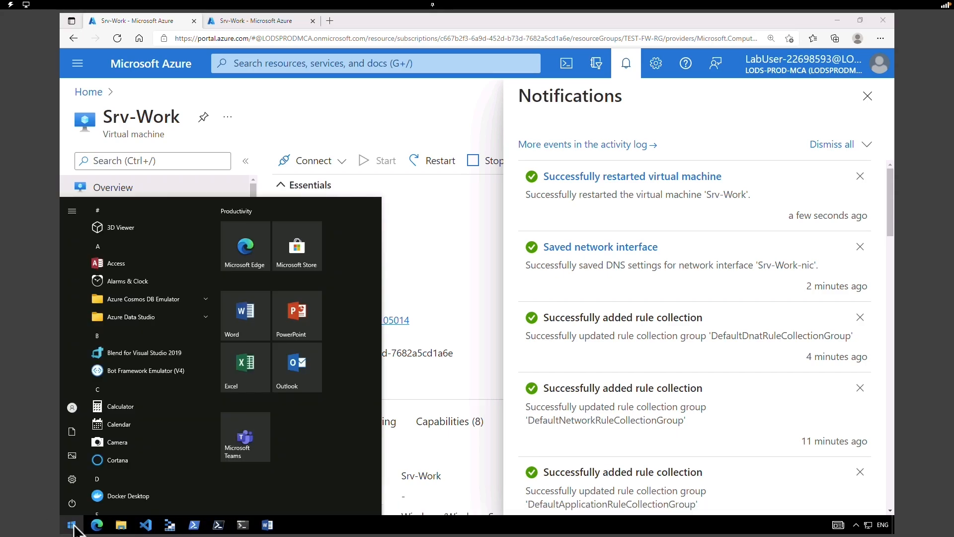
- Launch Remote Desktop Connection with mstsc from Run and expand its full connection options
right_click(74, 524)
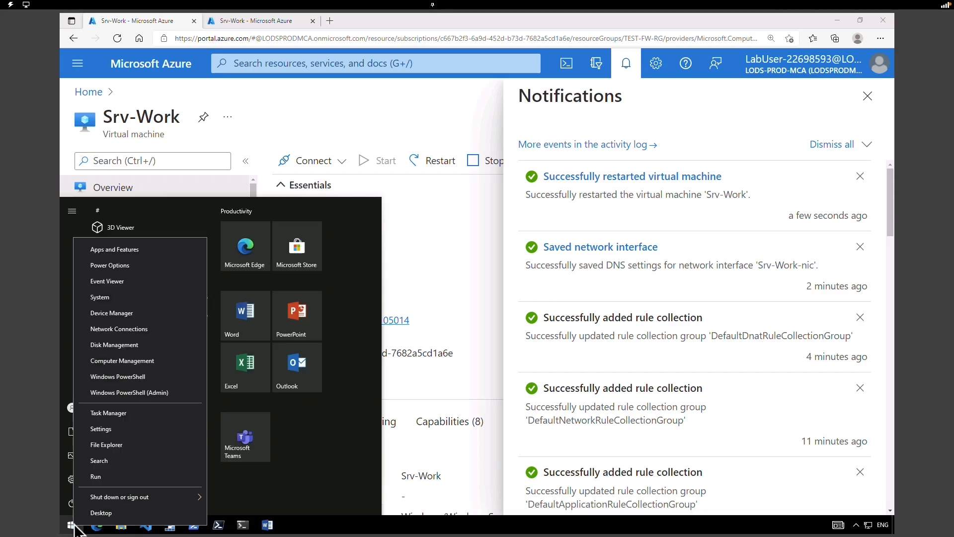
left_click(94, 477)
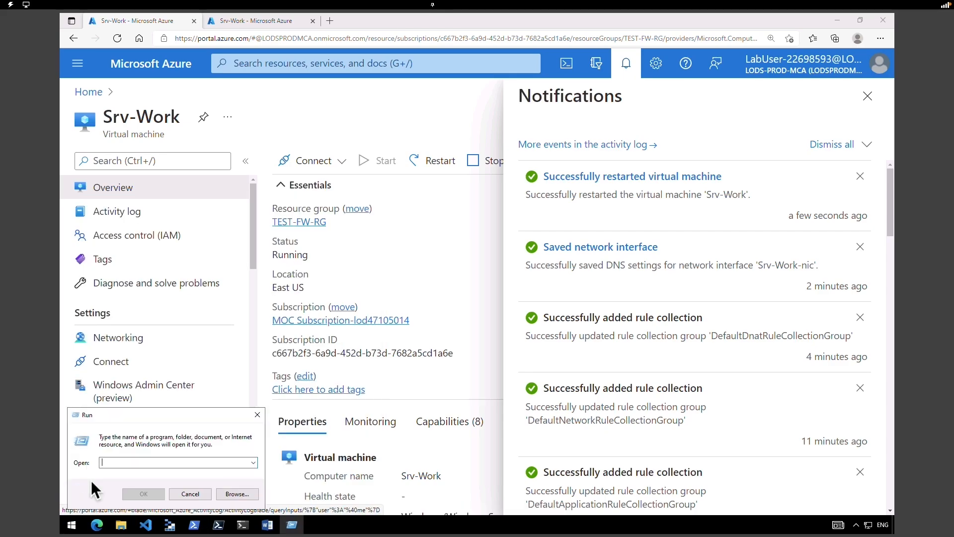
type("mstsc")
key("Return")
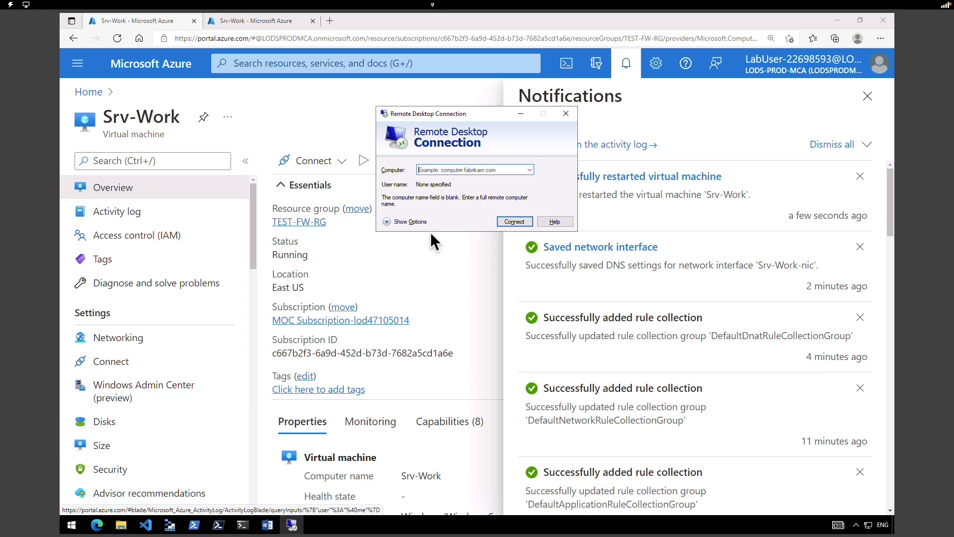
left_click(416, 222)
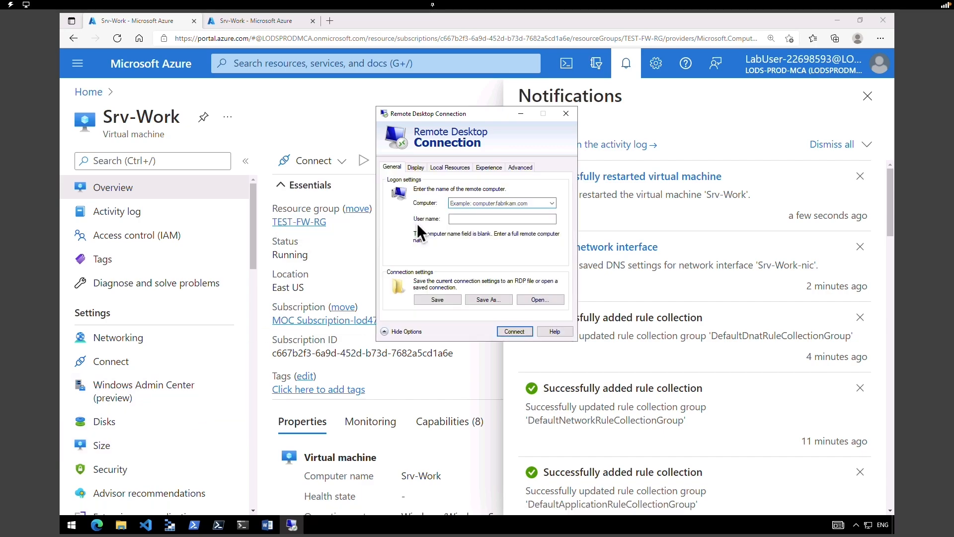
left_click(472, 203)
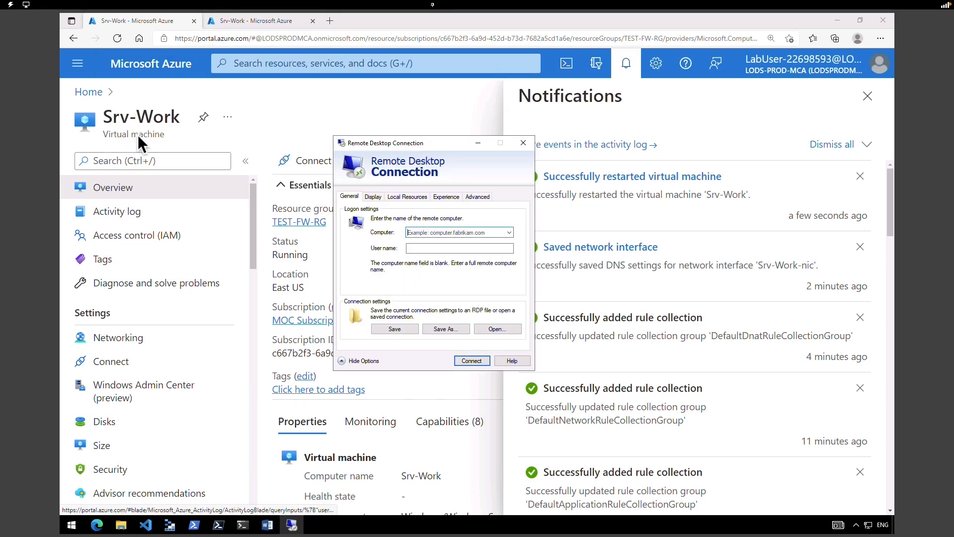
- Open Test-FW01's public IP configuration and select fw-pip's address 20.25.60.196 for copying
left_click(254, 20)
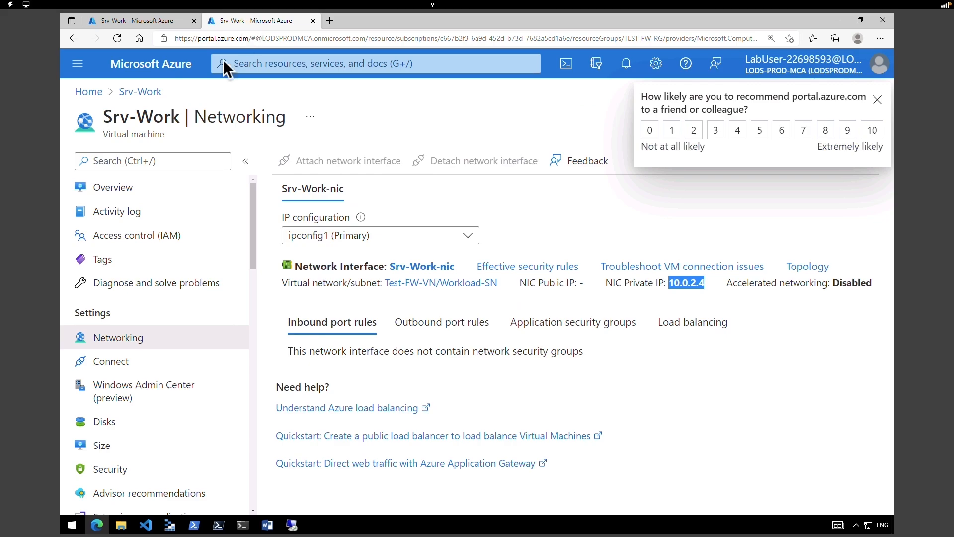
left_click(89, 92)
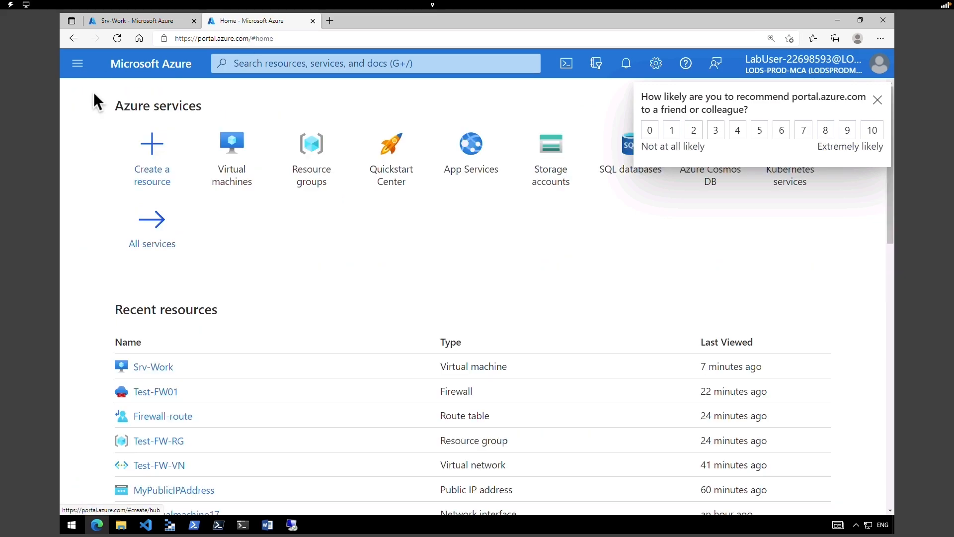
left_click(164, 392)
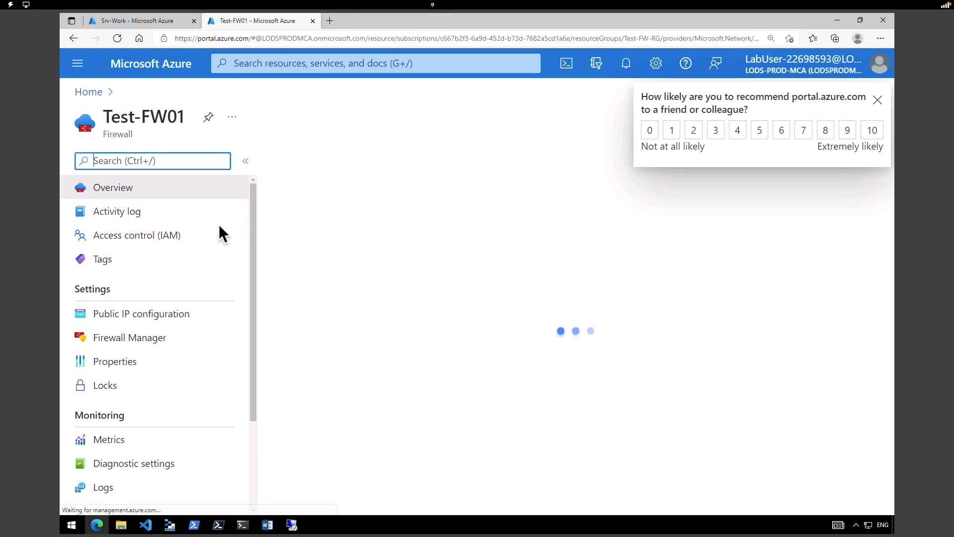
left_click(116, 321)
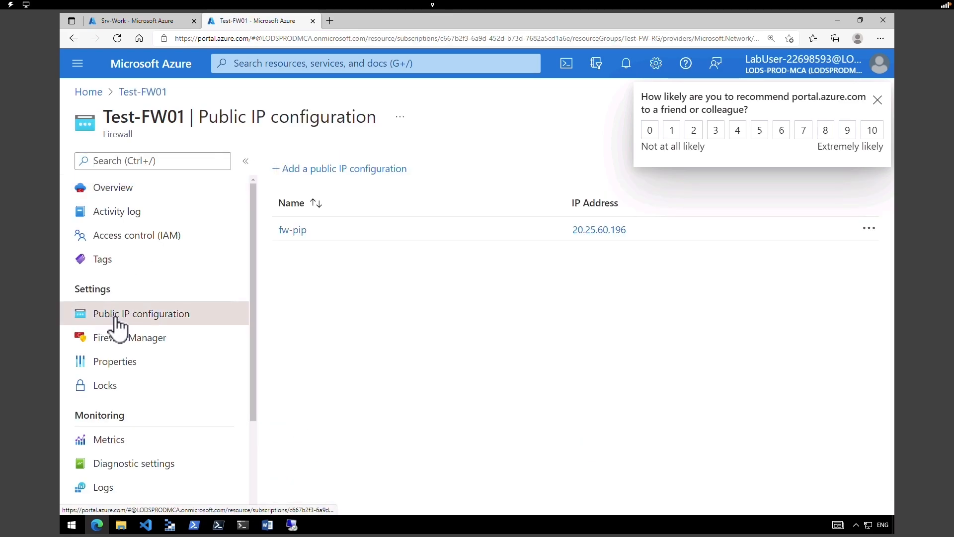
left_click_drag(628, 230, 573, 229)
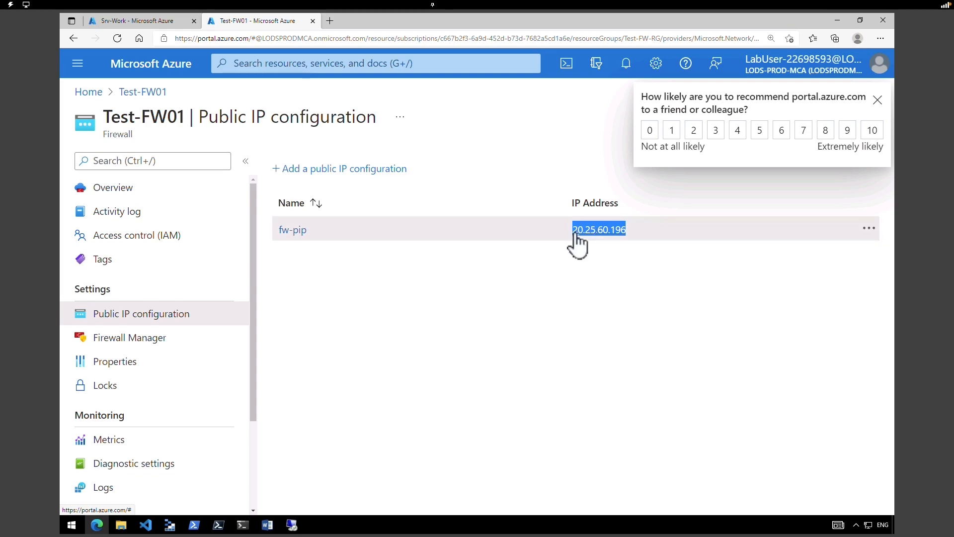
right_click(575, 231)
- Copy the firewall IP and enter 20.25.60.196:3389 as the computer with user name TestUser
left_click(610, 348)
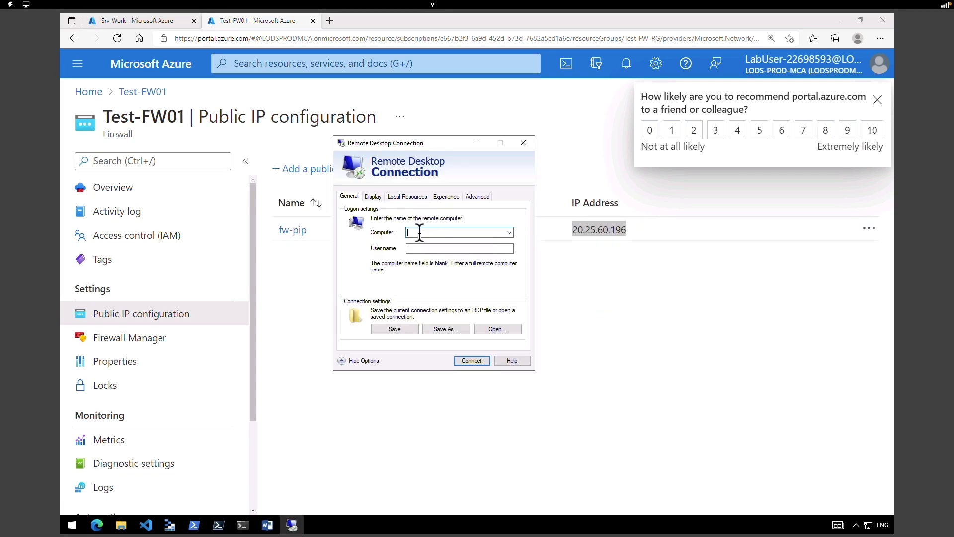
key("ctrl+v")
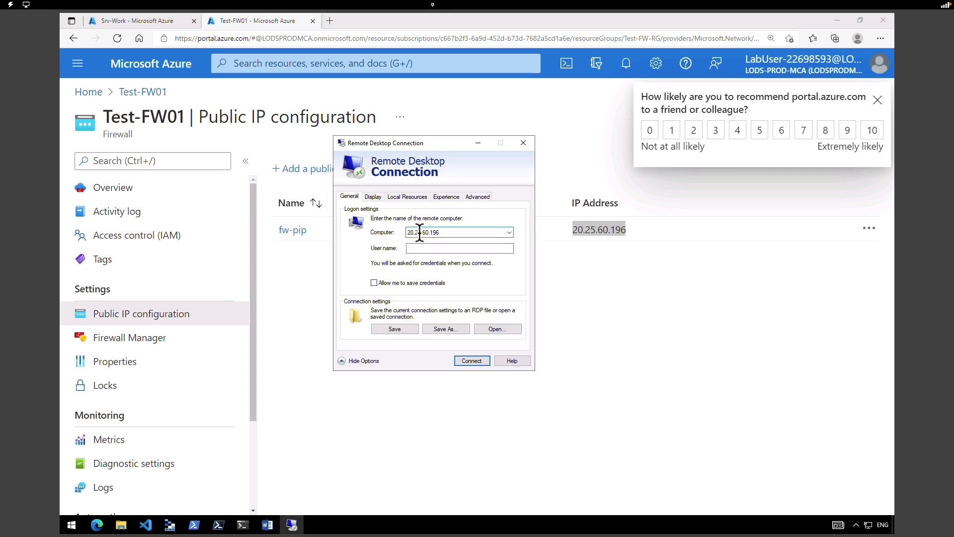
type(":")
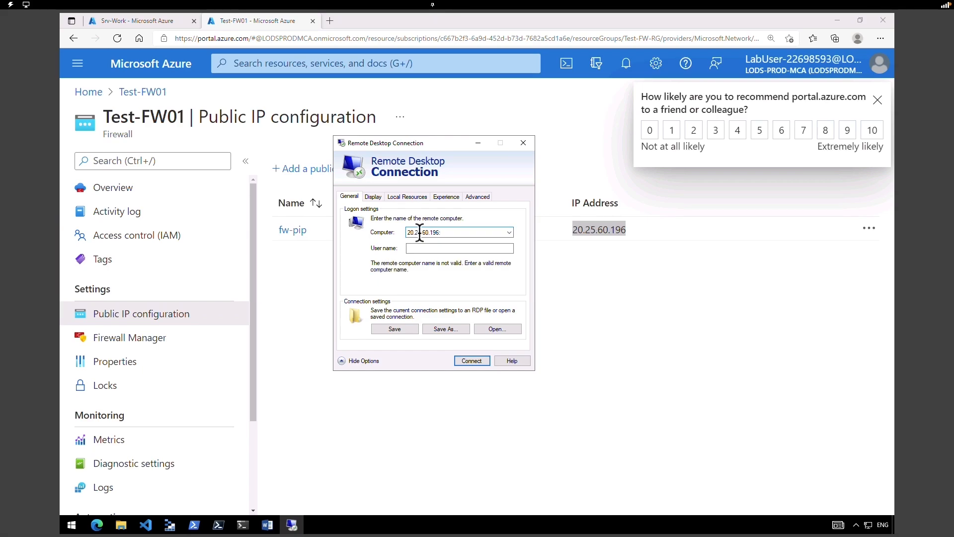
type("3389")
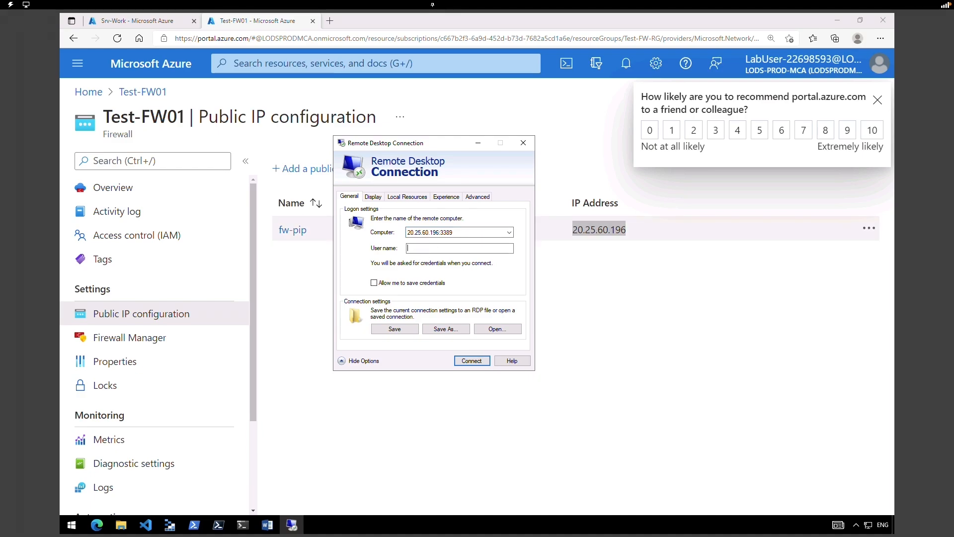
type("TestUser")
- Connect, supply the account password and accept the certificate warning to reach the desktop
left_click(476, 359)
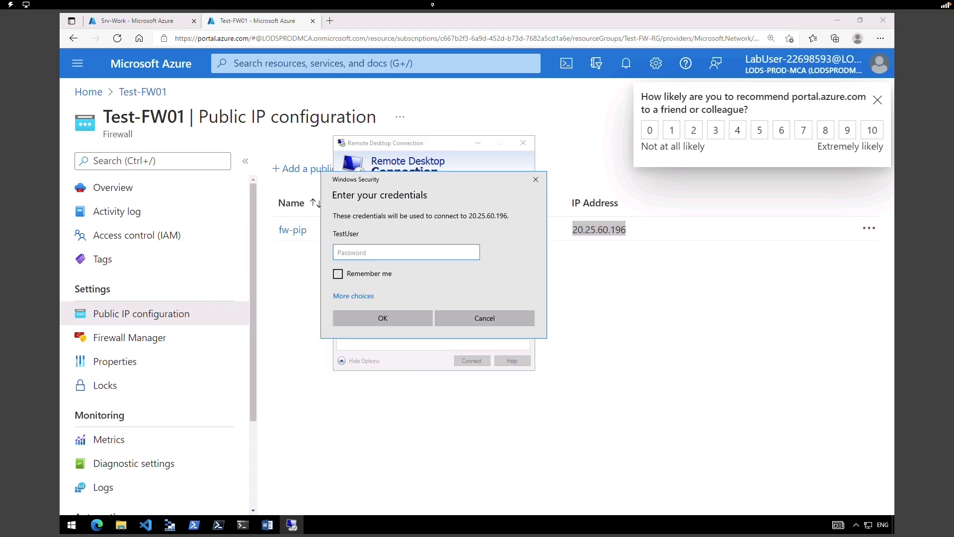
left_click(381, 252)
key("ctrl+v")
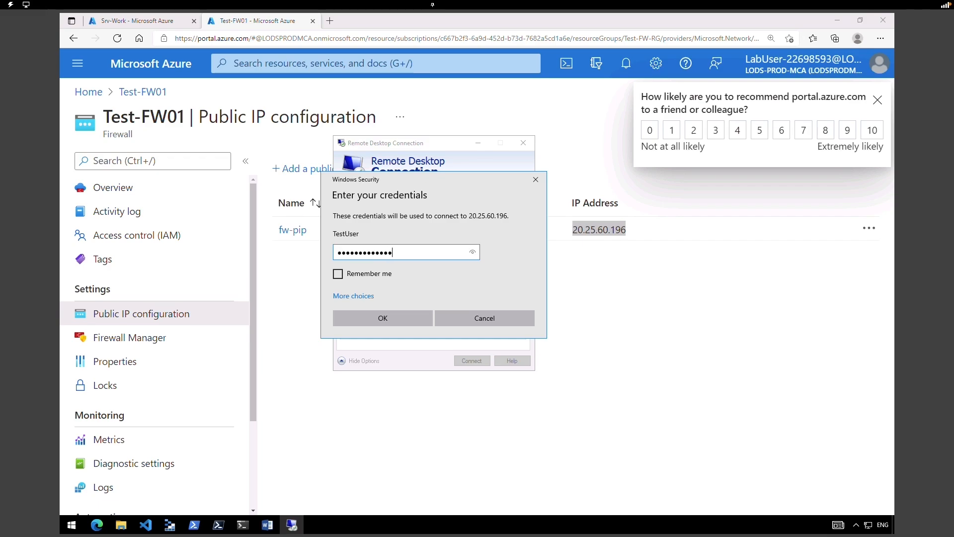
left_click(381, 320)
left_click(464, 338)
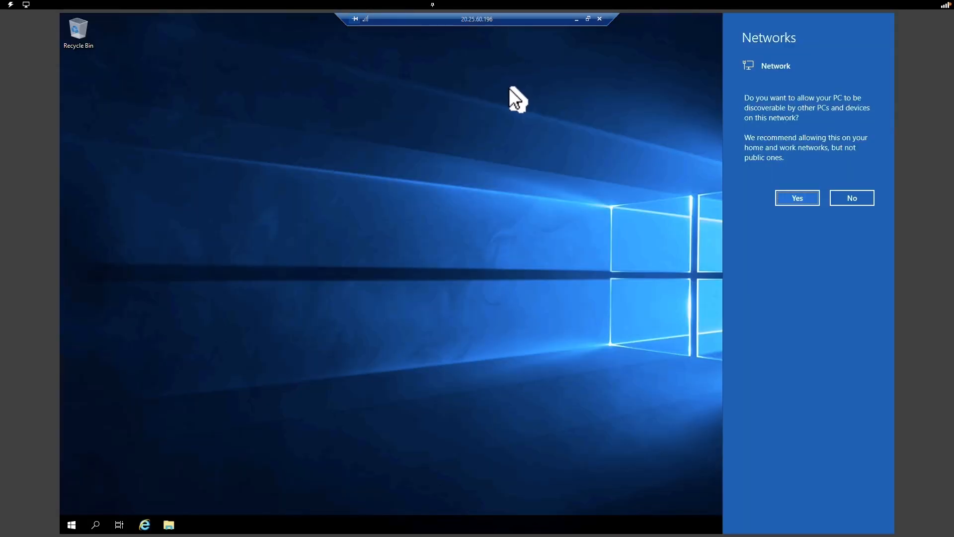
- Allow network discovery, close the Admin Center pop-up and Server Manager, then open Internet Explorer
left_click(798, 199)
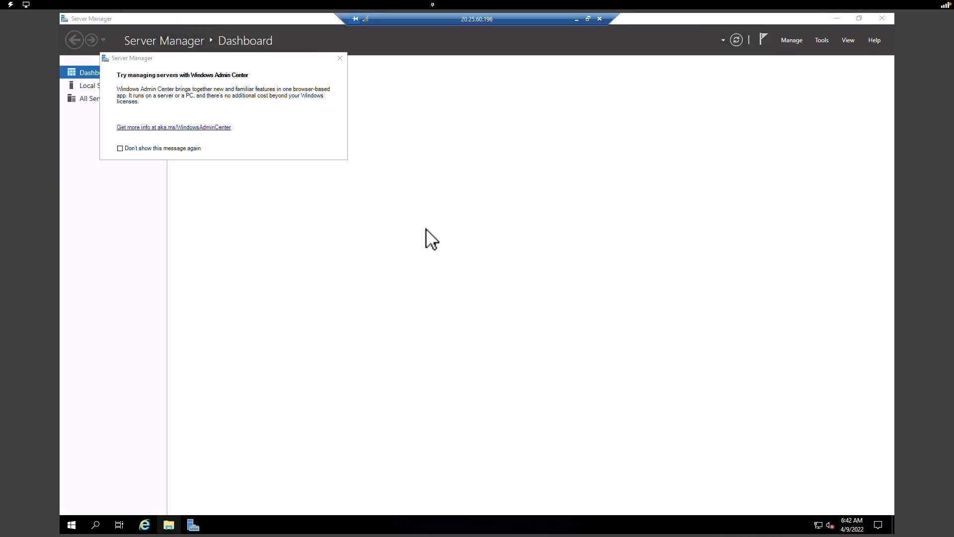
left_click(340, 59)
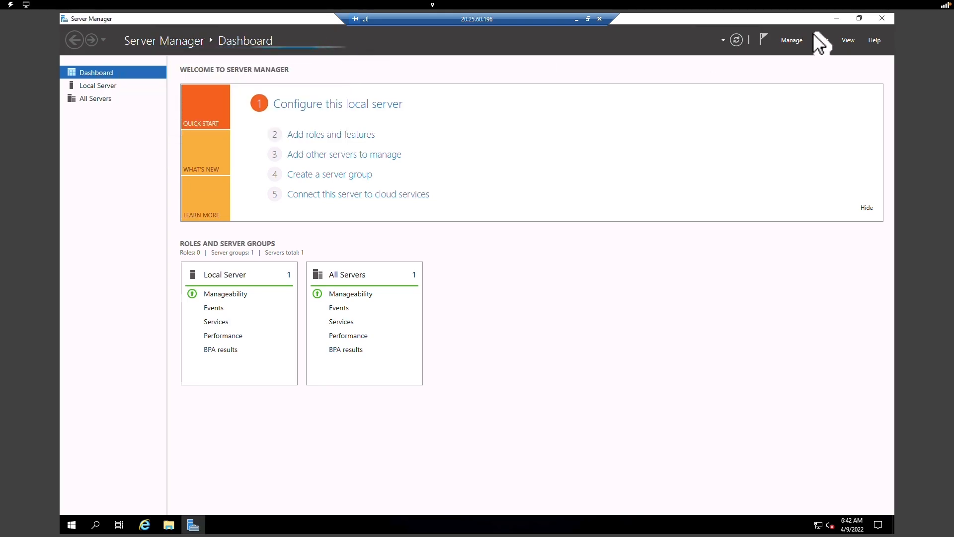
left_click(882, 19)
left_click(144, 524)
left_click_drag(288, 39, 355, 70)
left_click(368, 78)
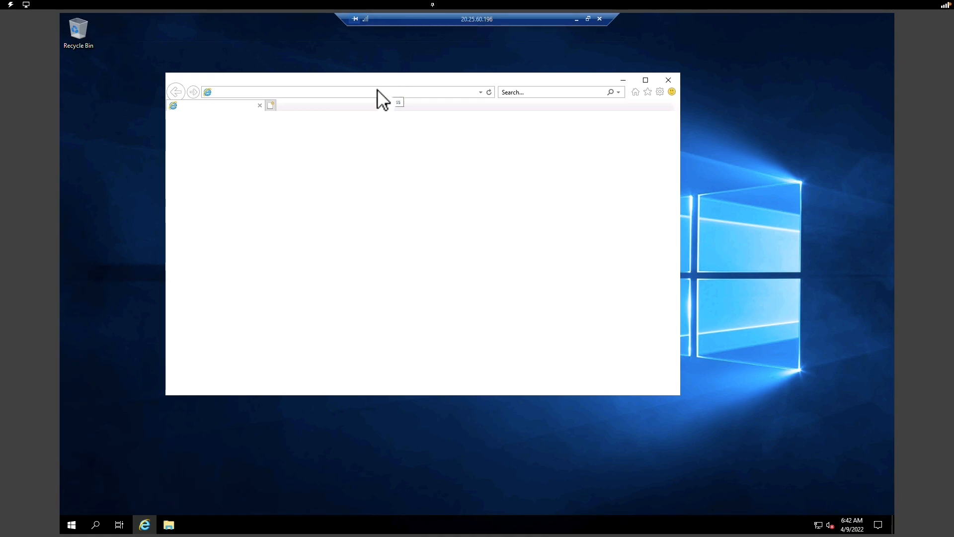
left_click(505, 315)
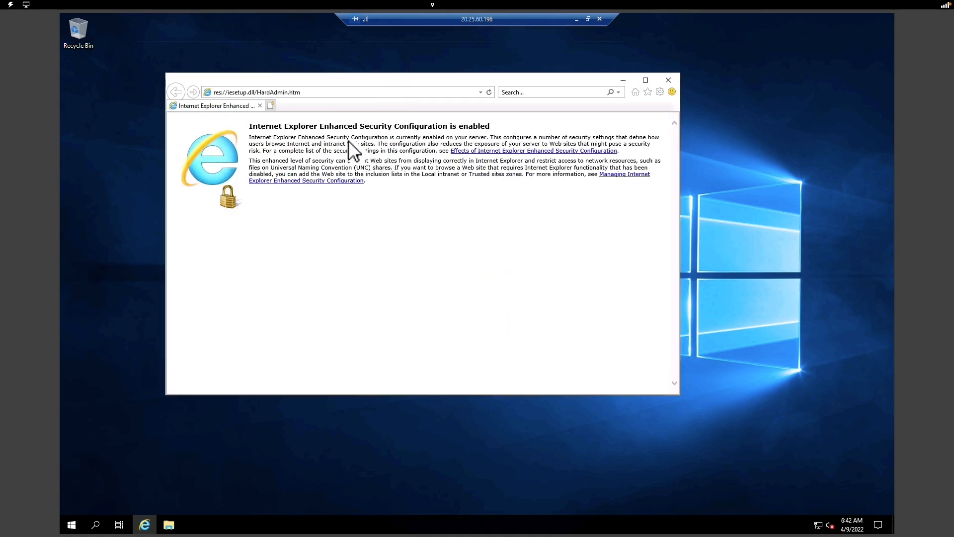
left_click(301, 94)
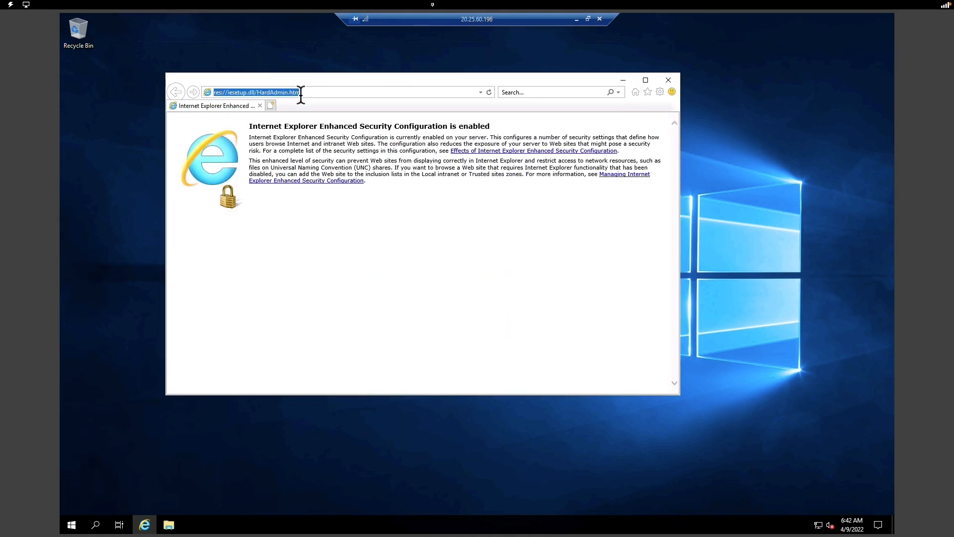
type("www")
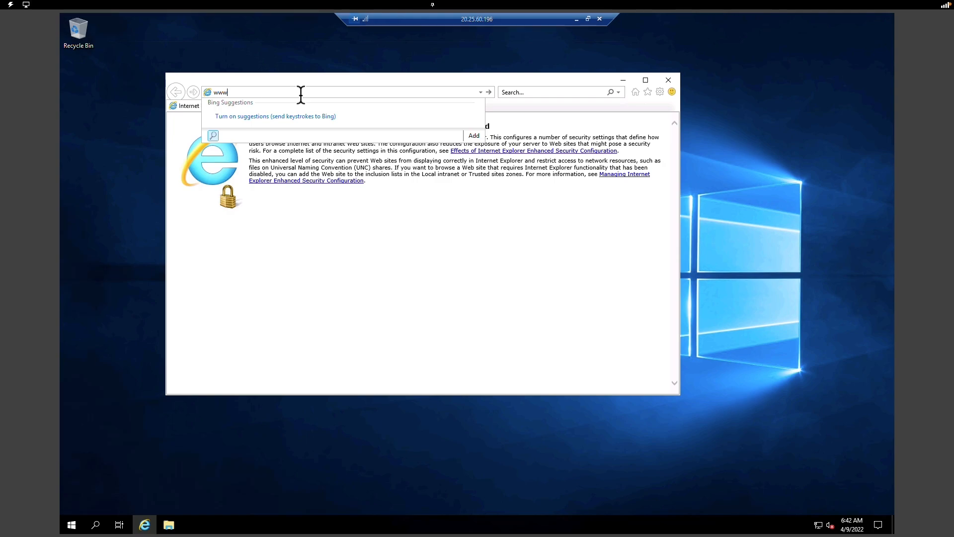
type(".google.com")
key("Return")
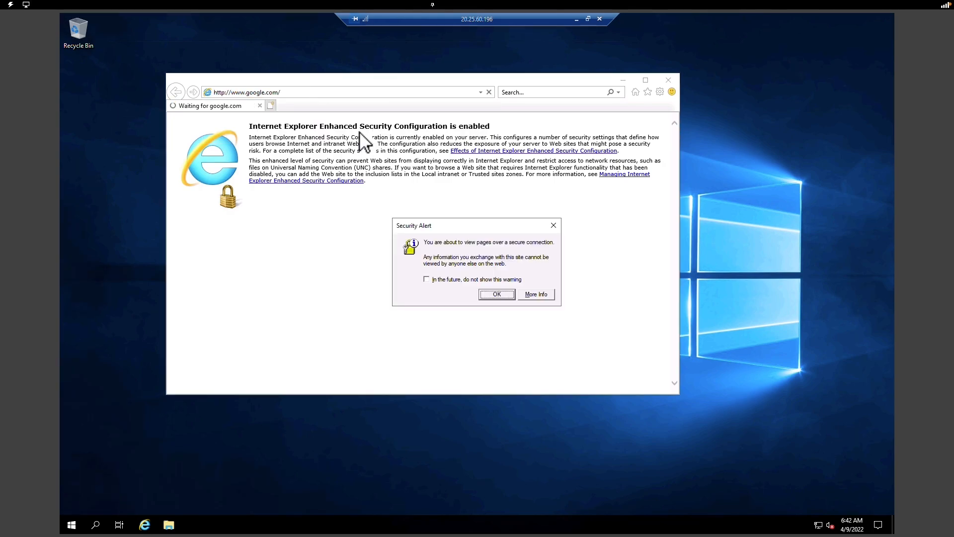
left_click(497, 295)
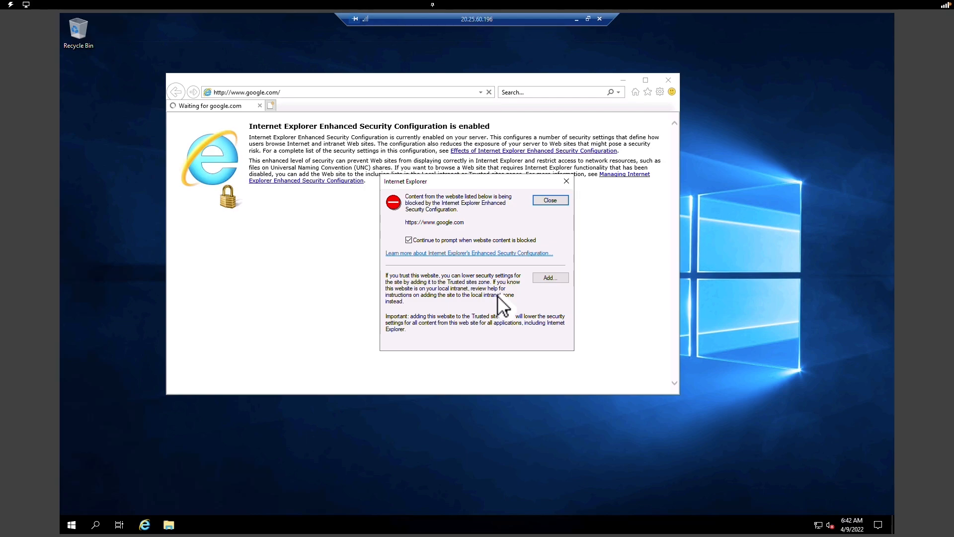
left_click(561, 200)
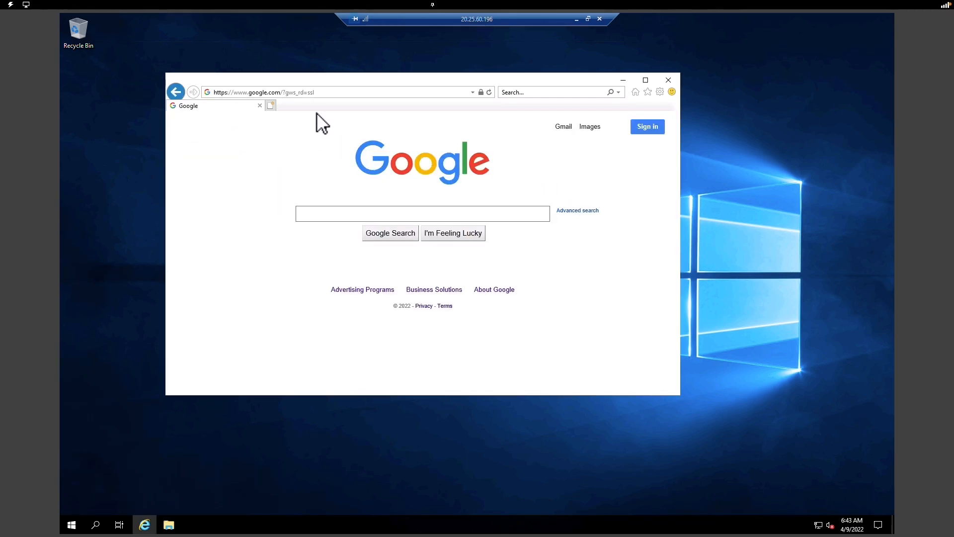
left_click(334, 91)
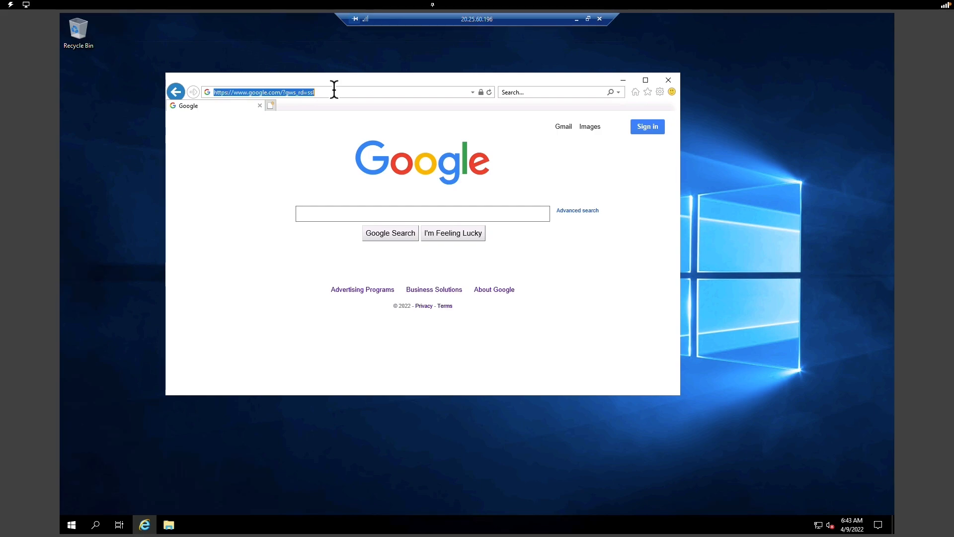
type("www.microsoft.com")
key("Return")
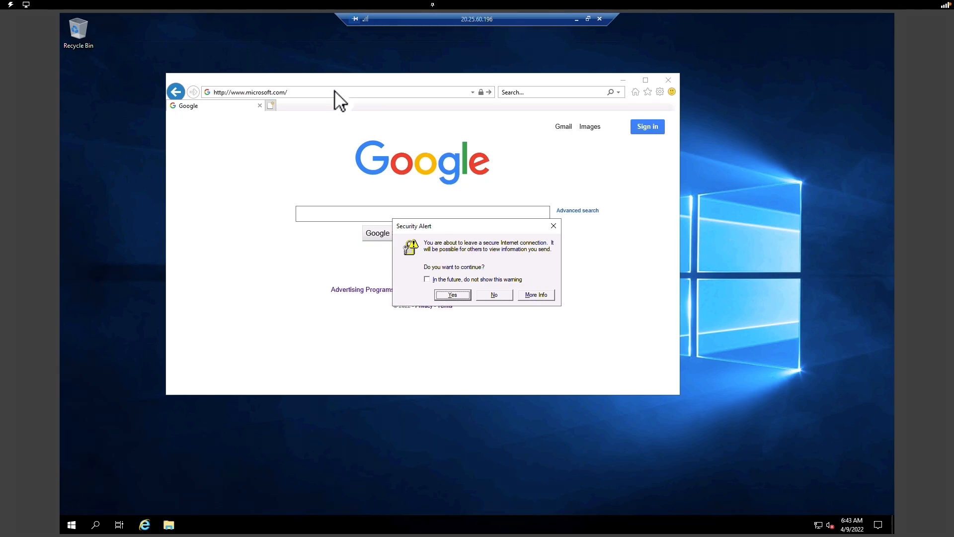
key("Return")
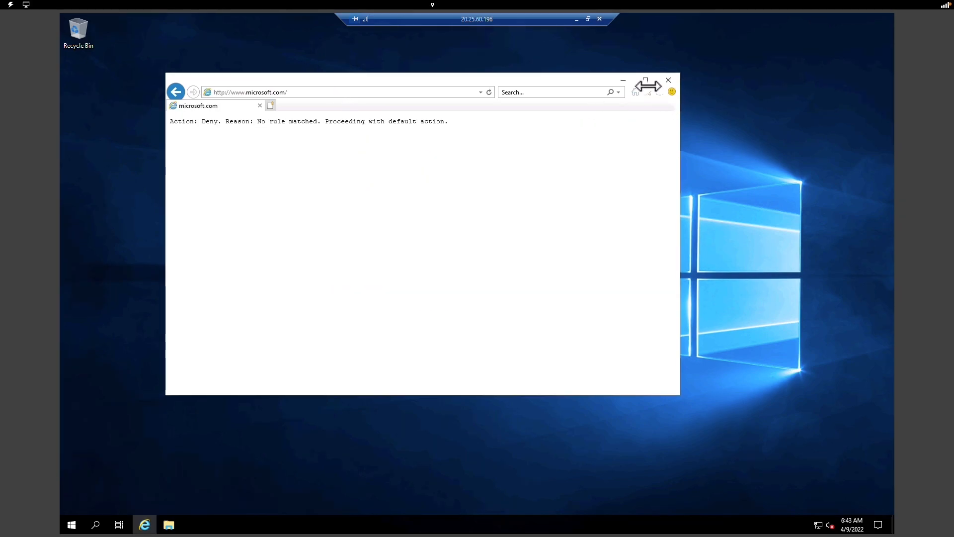
- Zoom the page to 400% so the 'Action: Deny' message is readable
left_click(660, 93)
mouse_move(562, 126)
left_click(687, 152)
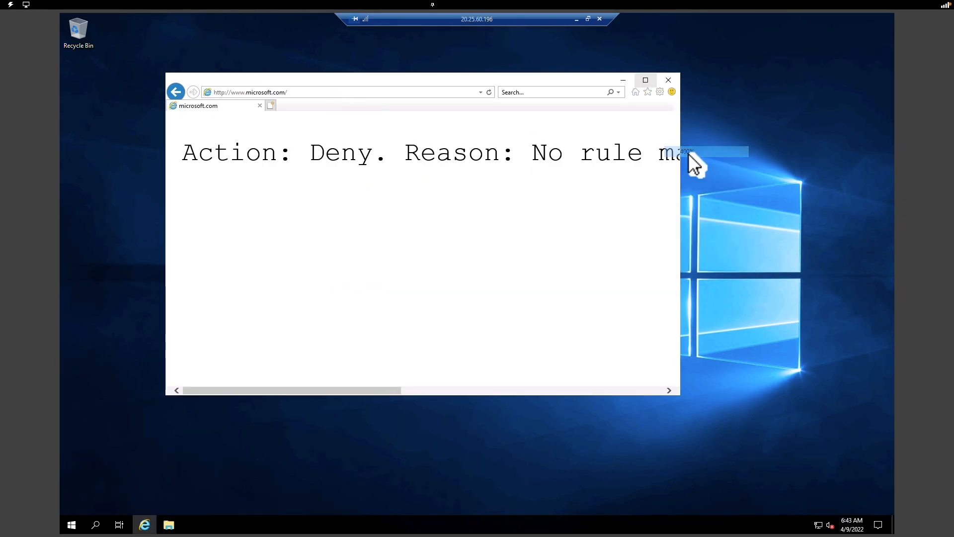
left_click_drag(395, 390, 194, 414)
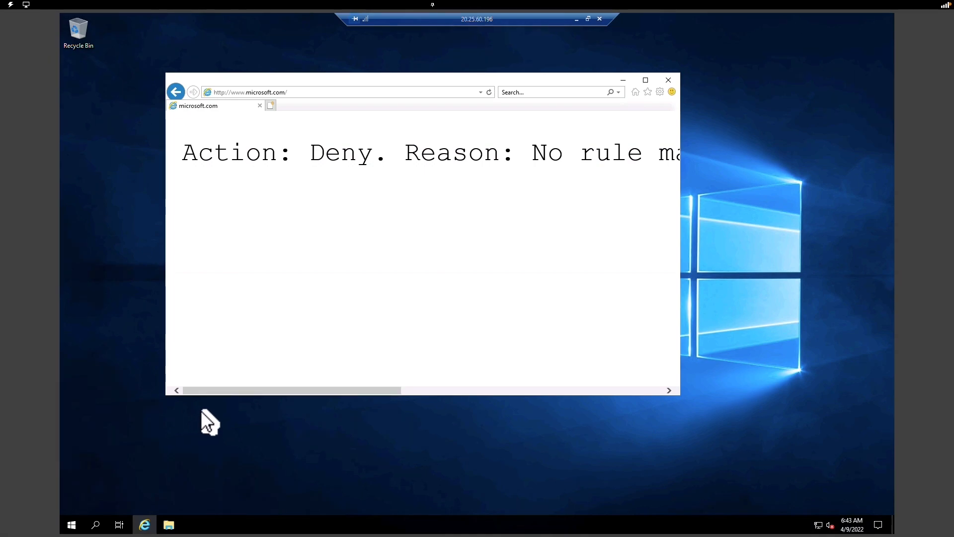
- Load the Google homepage in a new Internet Explorer tab, dismissing the Enhanced Security warning
left_click(375, 93)
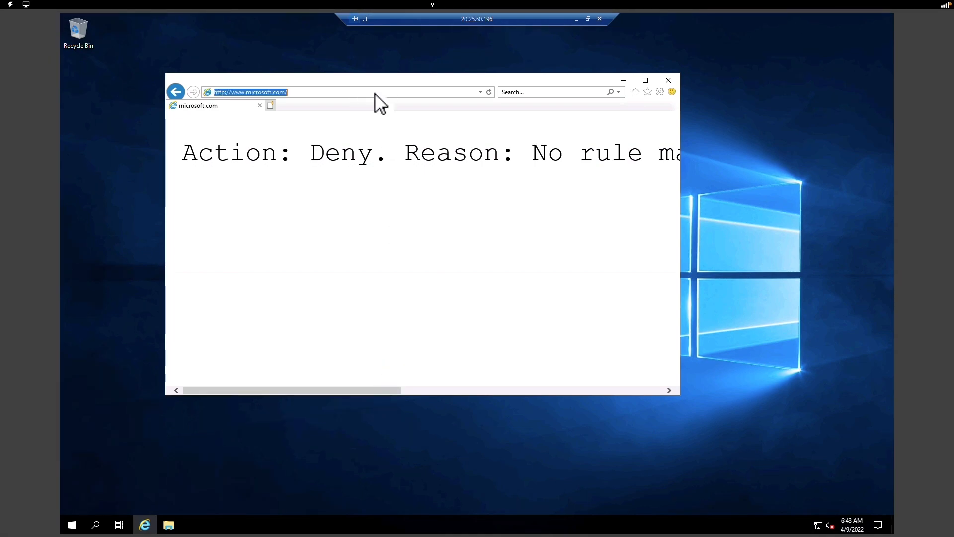
left_click(269, 106)
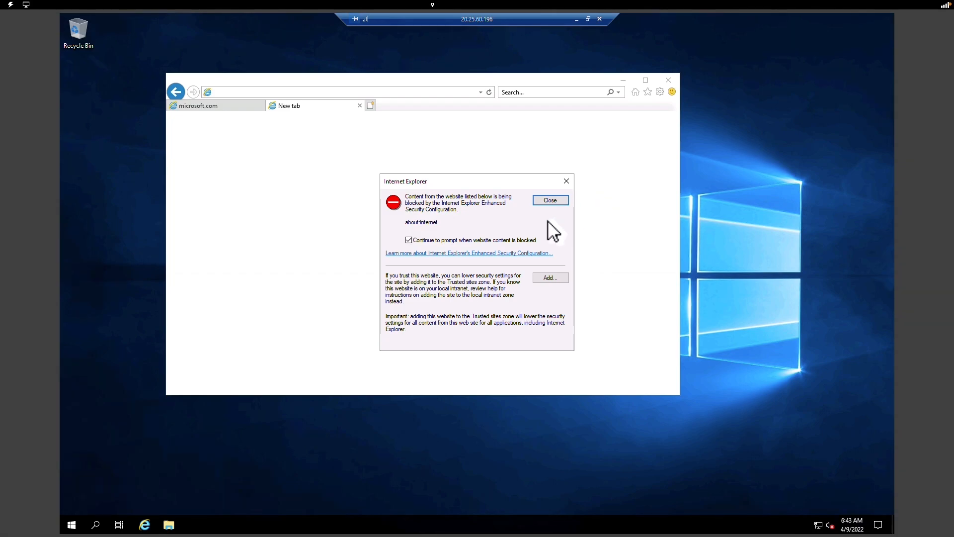
left_click(522, 240)
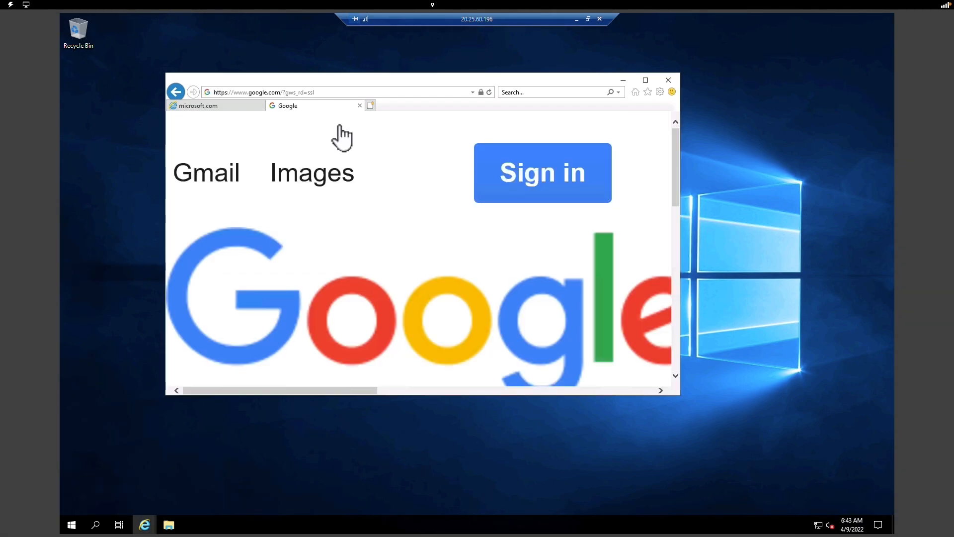
- Compare the allowed Google tab with the microsoft.com tab showing the firewall's Deny message
left_click(230, 106)
left_click(298, 108)
left_click(233, 108)
left_click(299, 106)
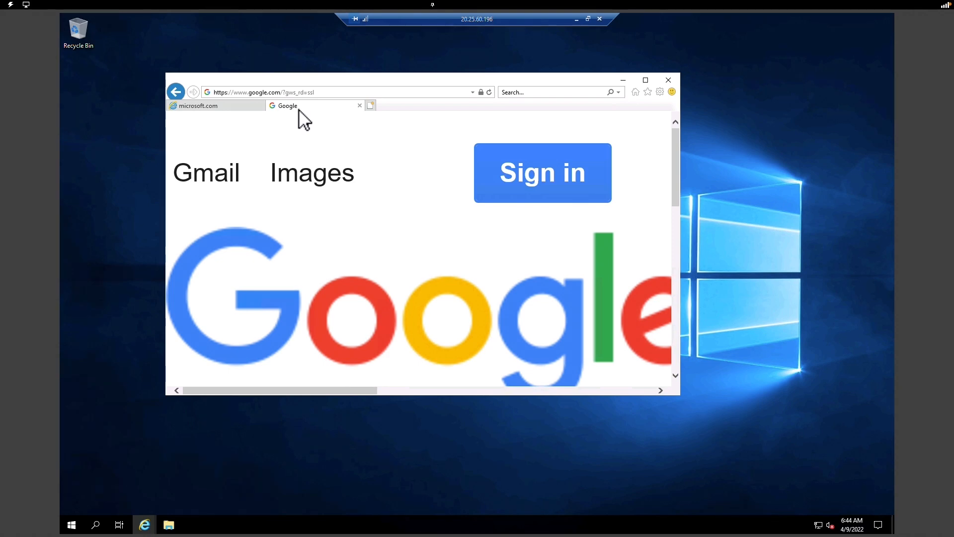
left_click(240, 108)
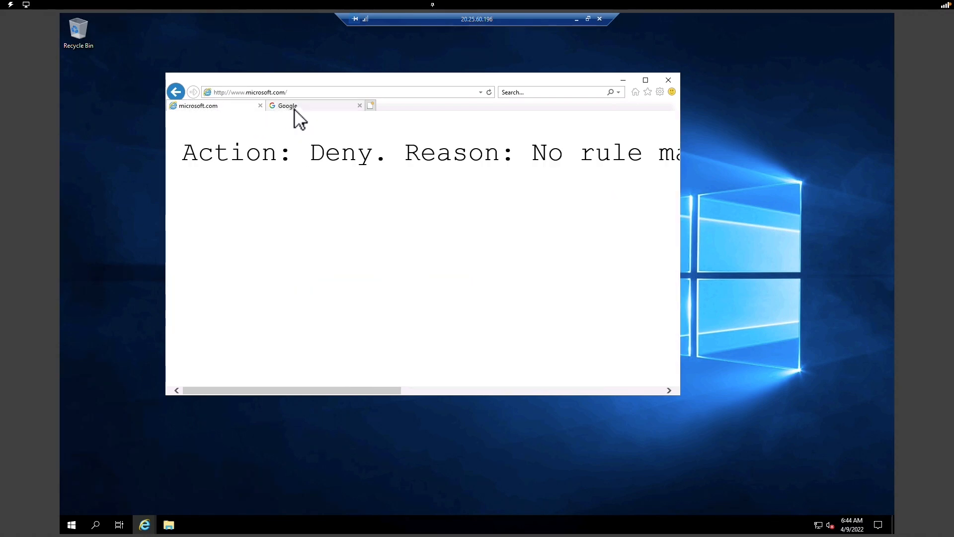
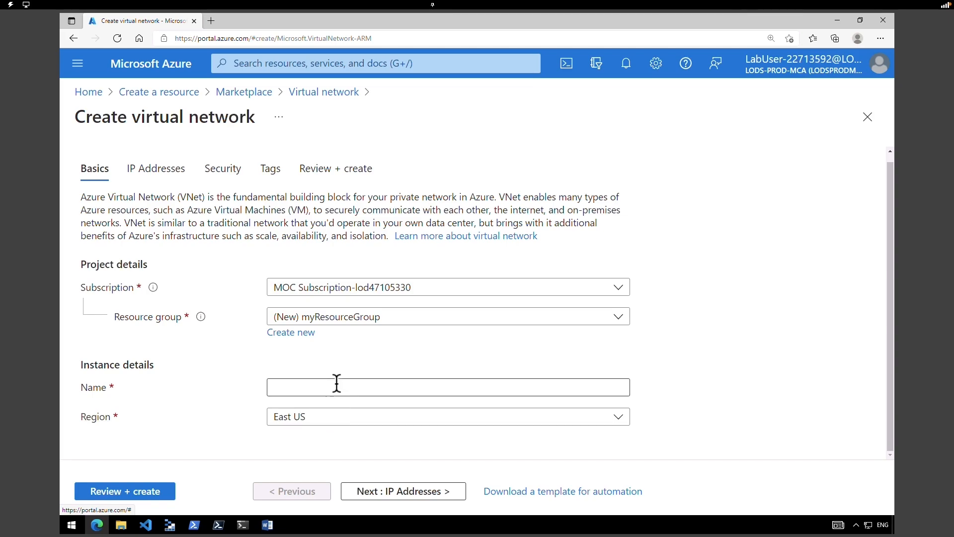
- Name the network CoreServicesVNet in East US and keep the 10.0.0.0/16 address space
type("CoreServicesVNet")
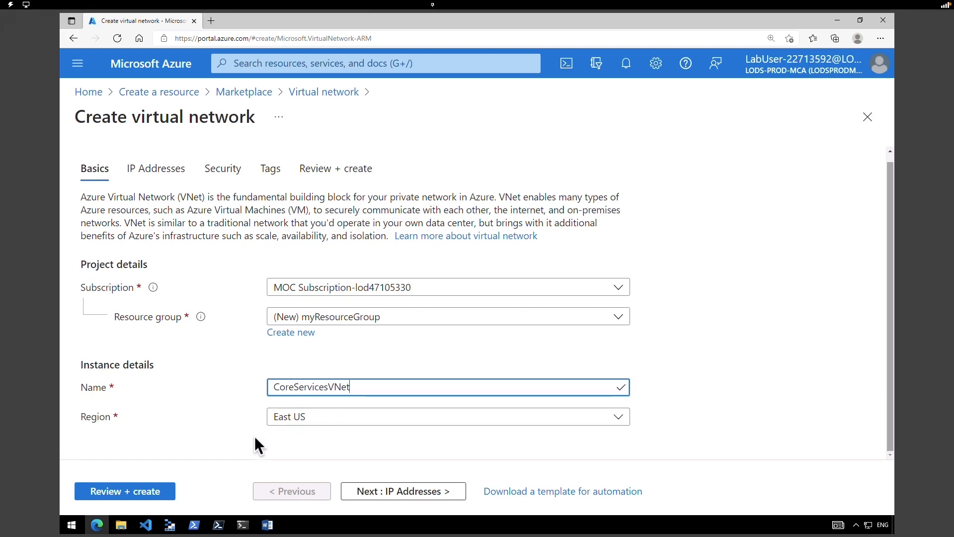
left_click(317, 417)
left_click(315, 421)
left_click(383, 494)
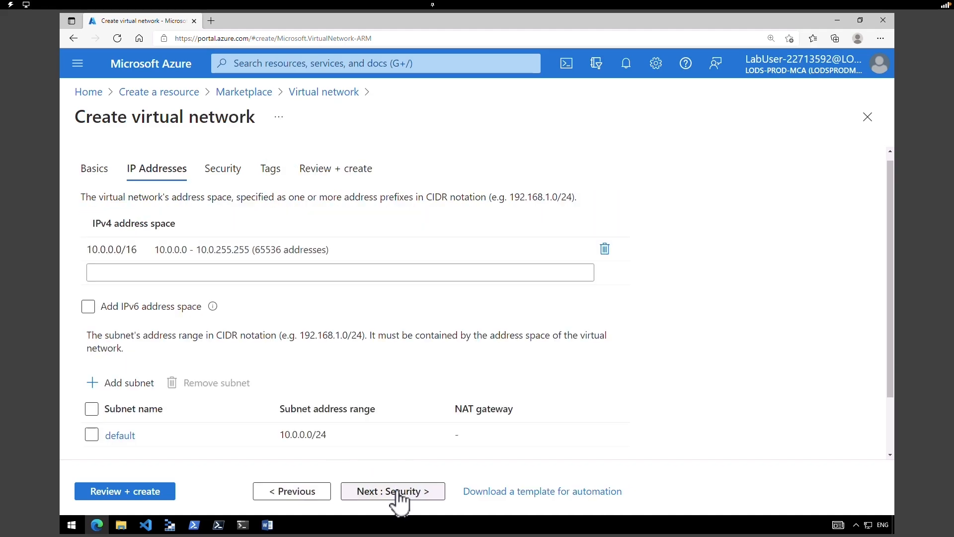
left_click(100, 249)
left_click_drag(98, 249, 154, 249)
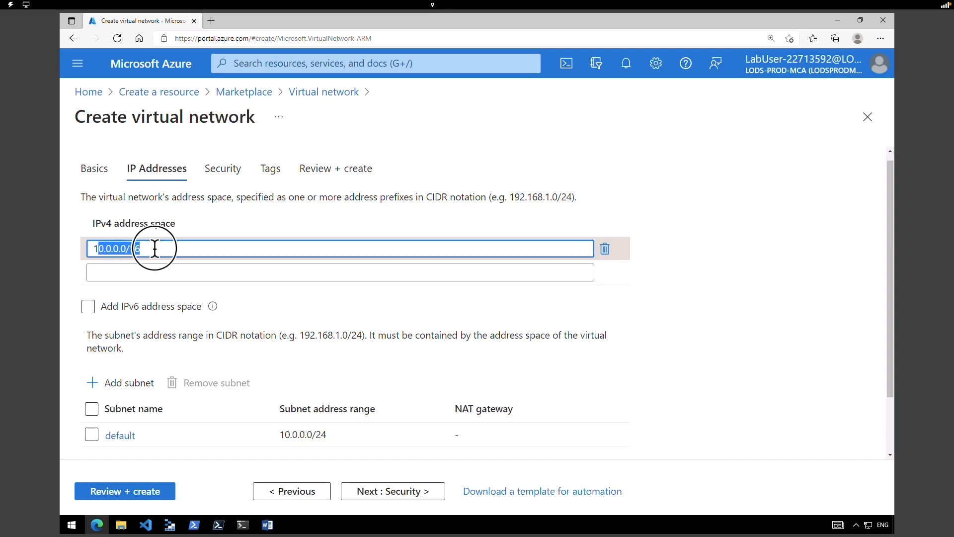
left_click(155, 248)
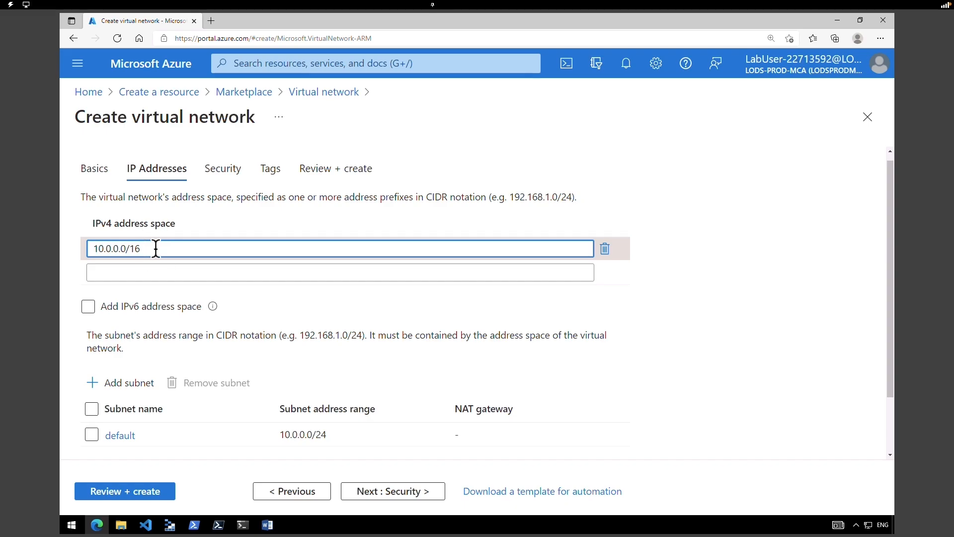
- Rename the default 10.0.0.0/24 subnet to Public and save it
left_click(128, 444)
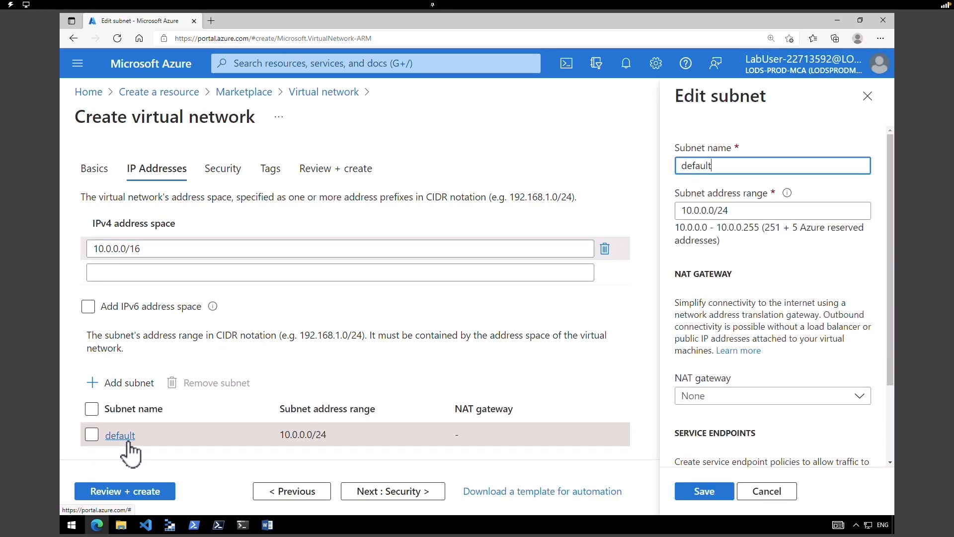
left_click(712, 168)
double_click(711, 168)
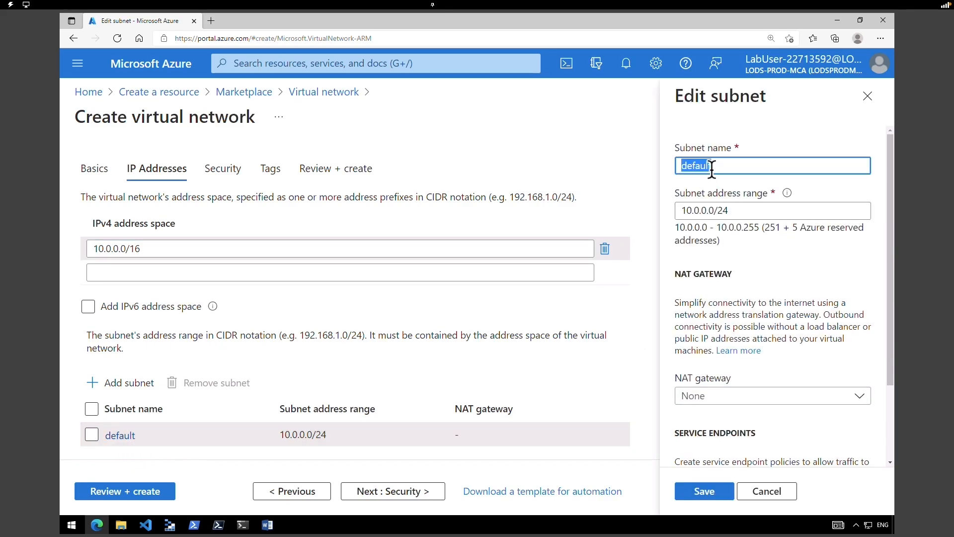
type("Public")
triple_click(730, 210)
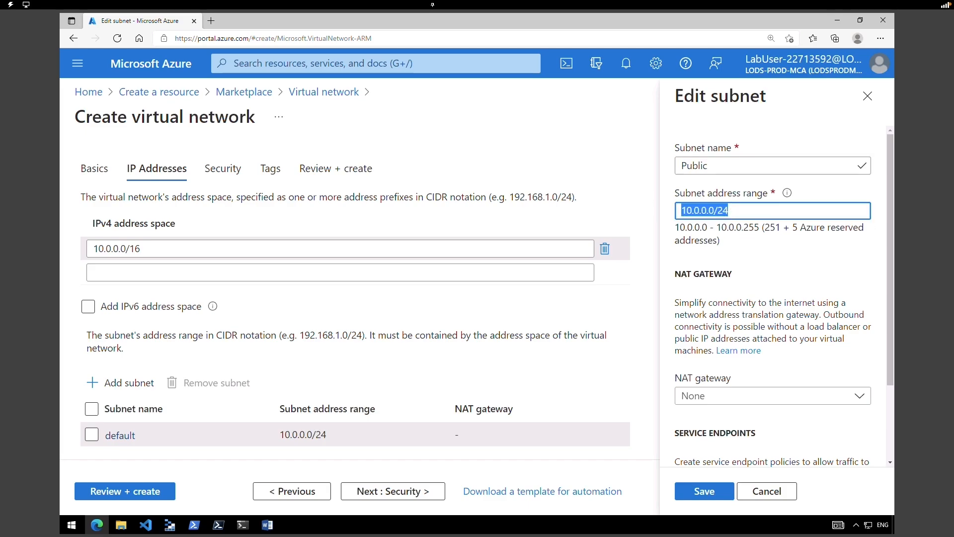
key("End")
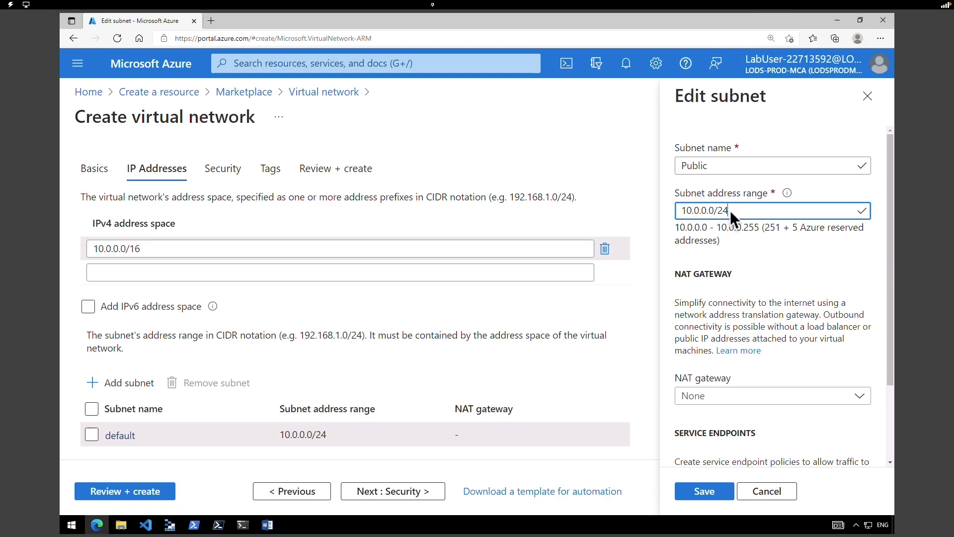
left_click(694, 494)
- Validate and deploy the CoreServicesVNet virtual network
left_click(384, 497)
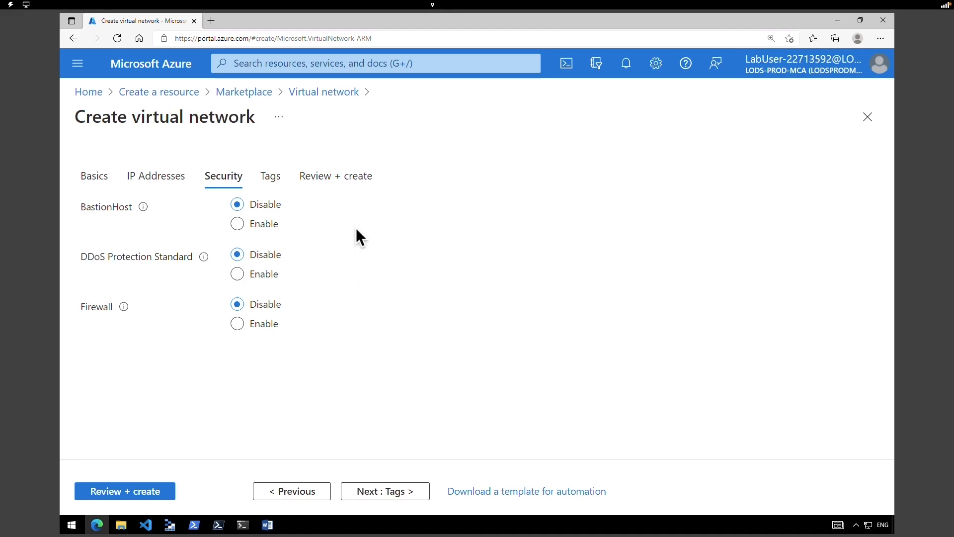
left_click(119, 492)
left_click(112, 493)
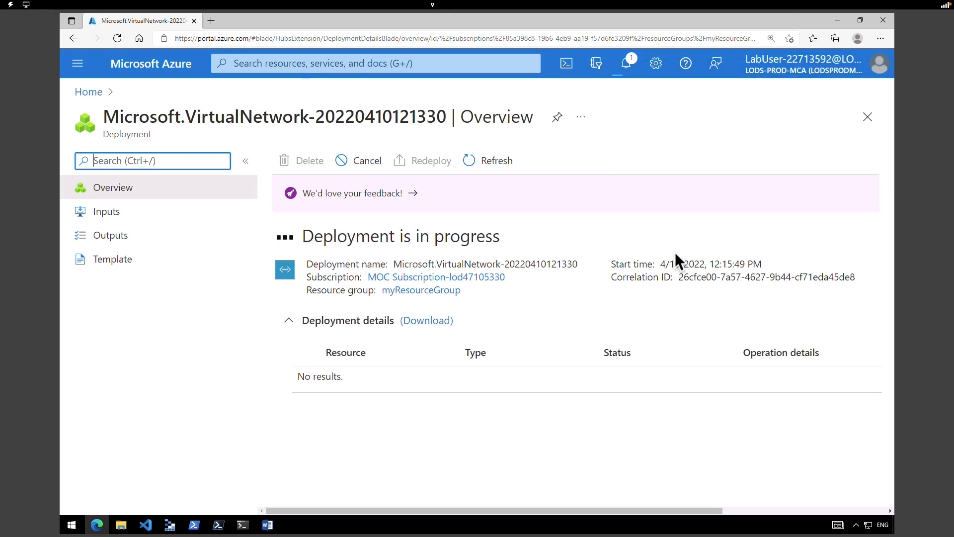
- Open CoreServicesVNet and display its Subnets page with the Public subnet
left_click(710, 174)
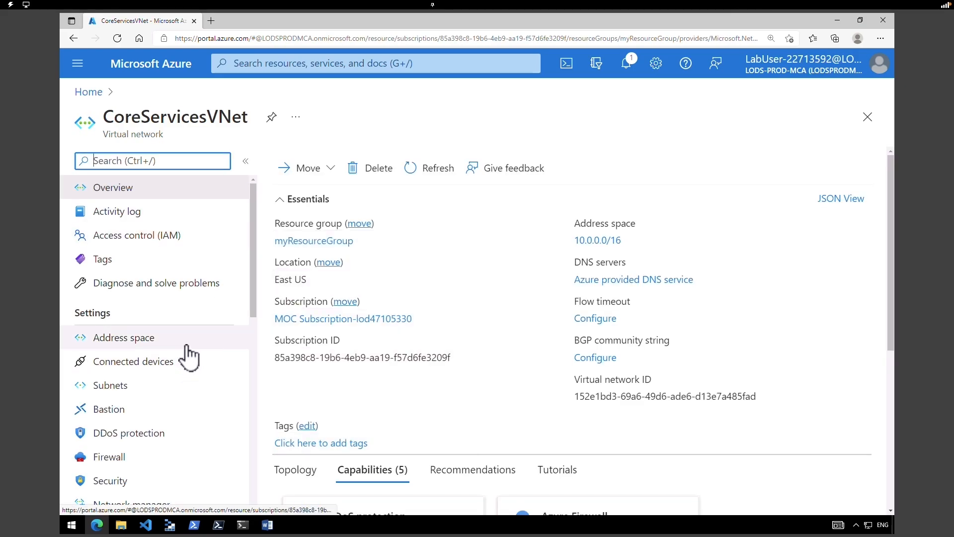
left_click(188, 356)
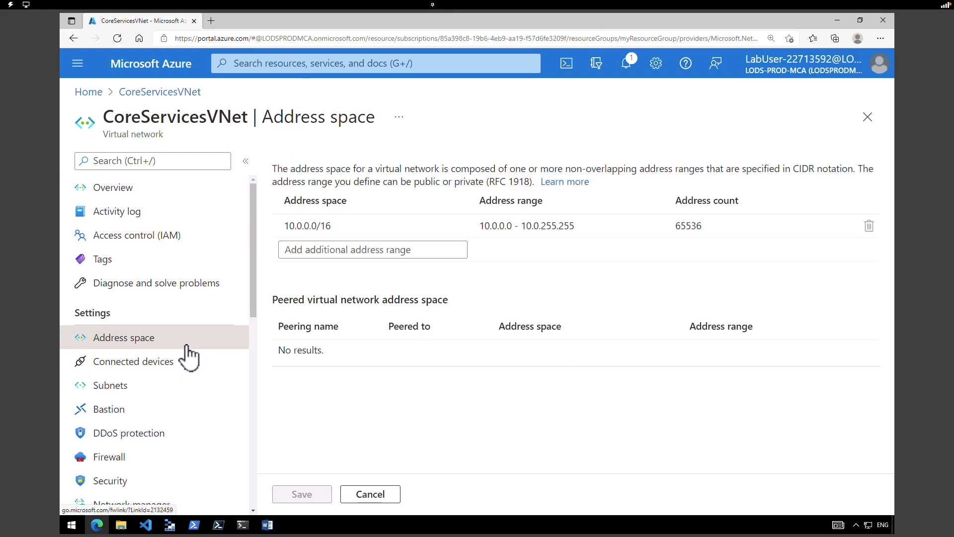
left_click(162, 386)
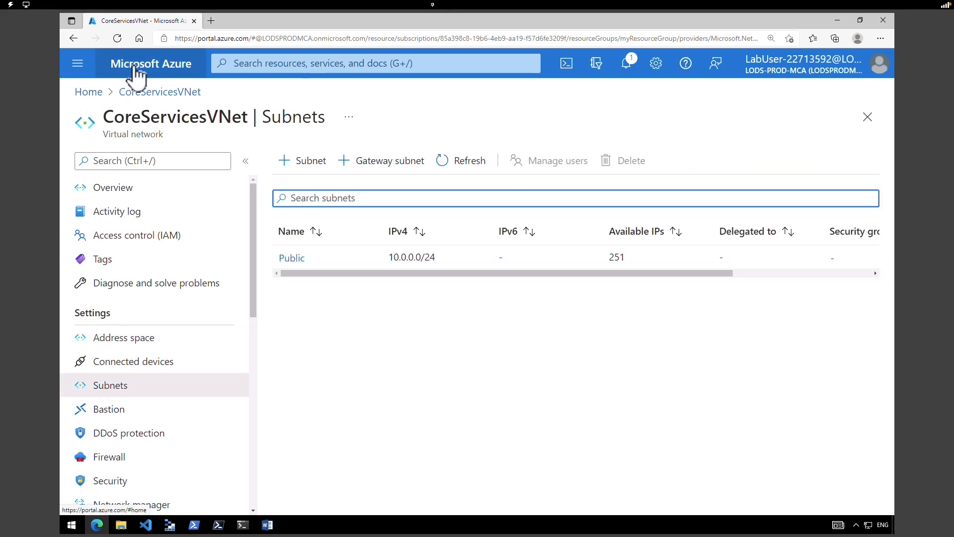
left_click(135, 69)
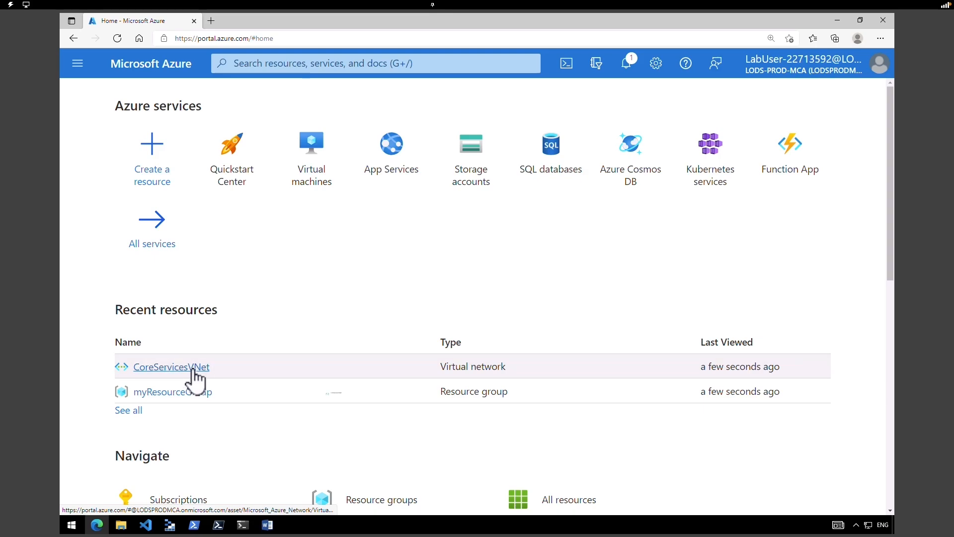
left_click(191, 368)
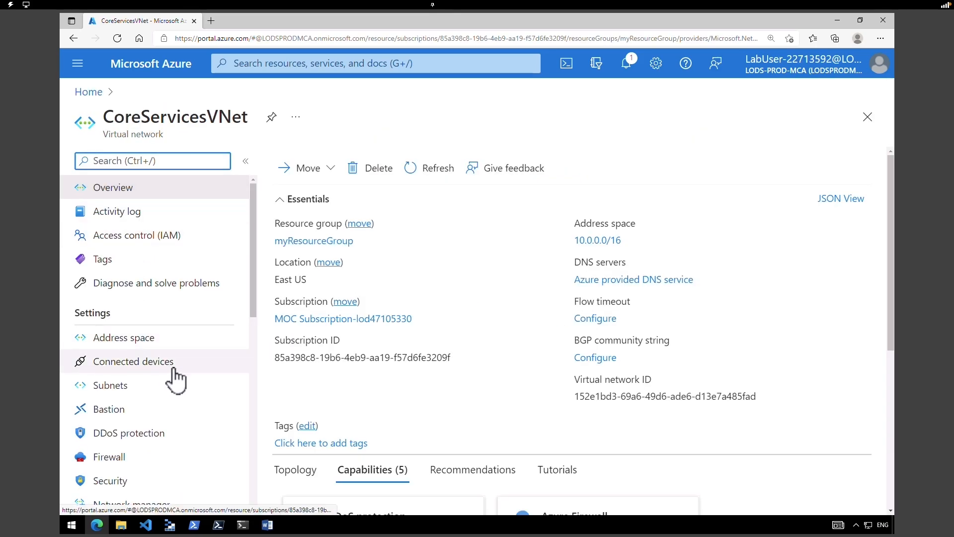
left_click_drag(75, 312, 115, 315)
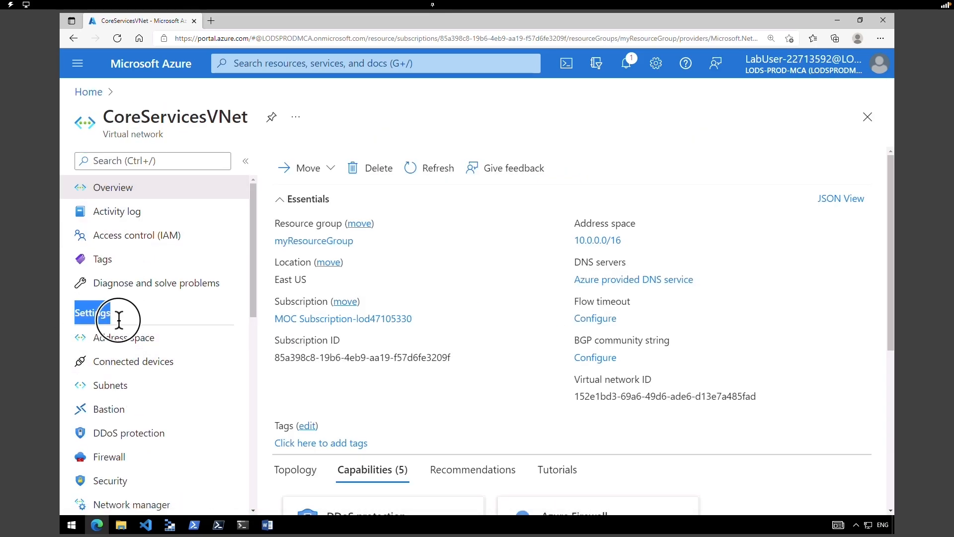
left_click(137, 397)
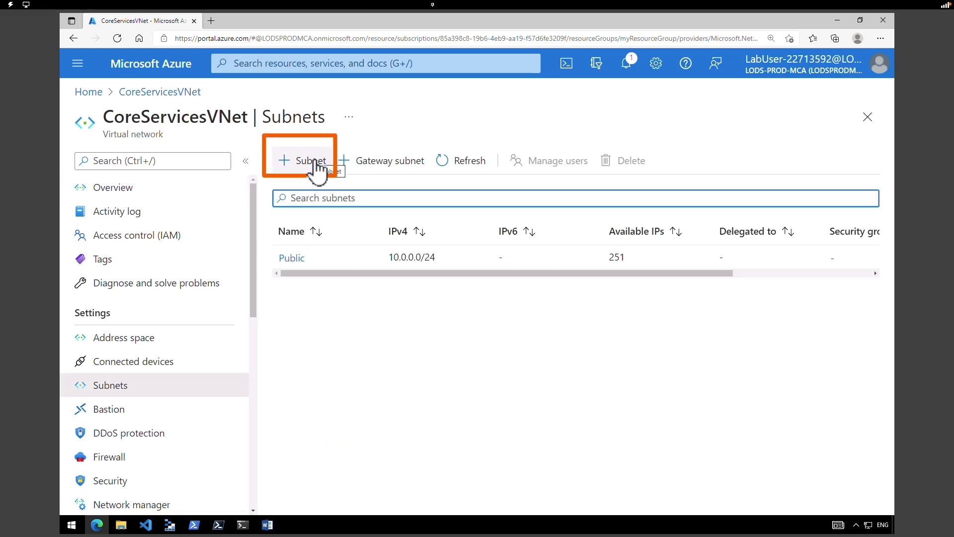
- Start a new subnet named Private with the 10.0.1.0/24 range
left_click(310, 161)
left_click_drag(550, 165, 476, 164)
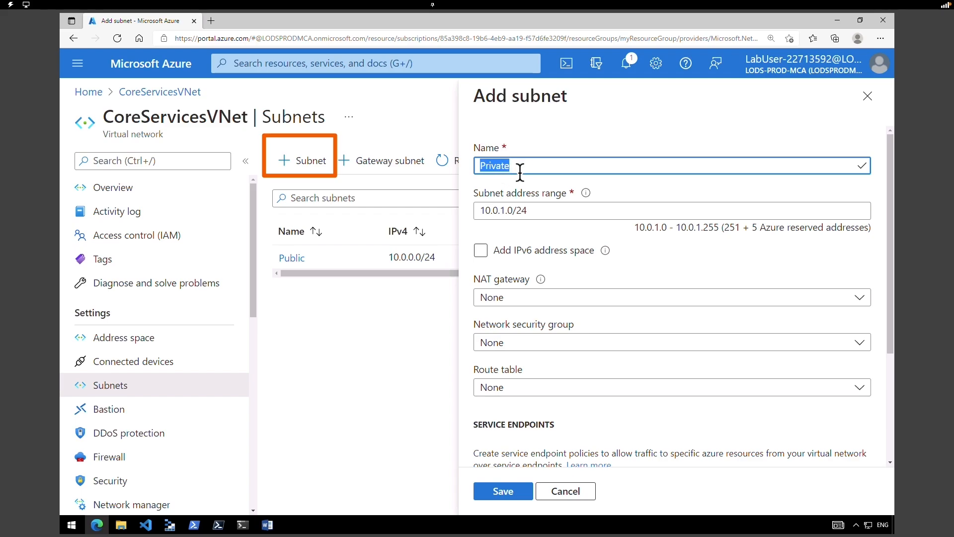
left_click_drag(528, 210, 456, 208)
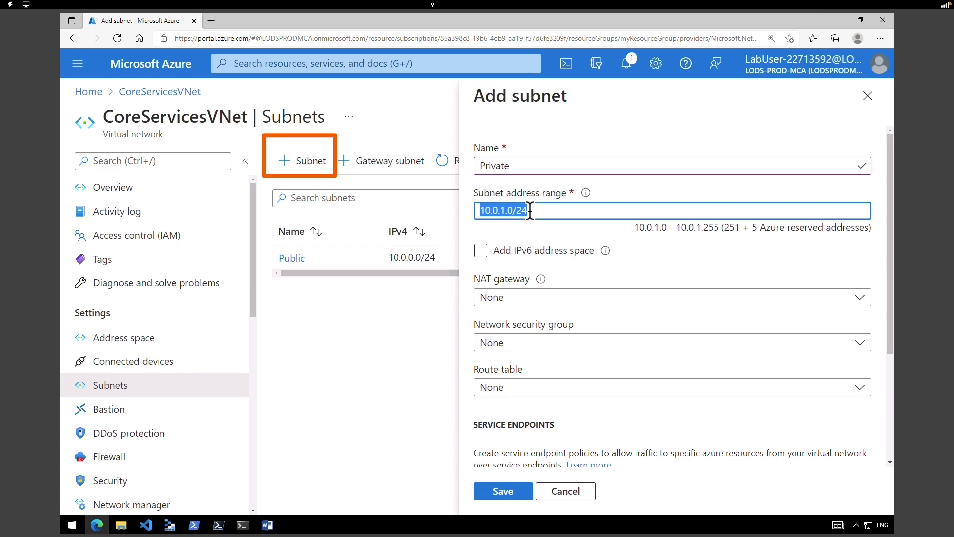
scroll(889, 298, "down", 1)
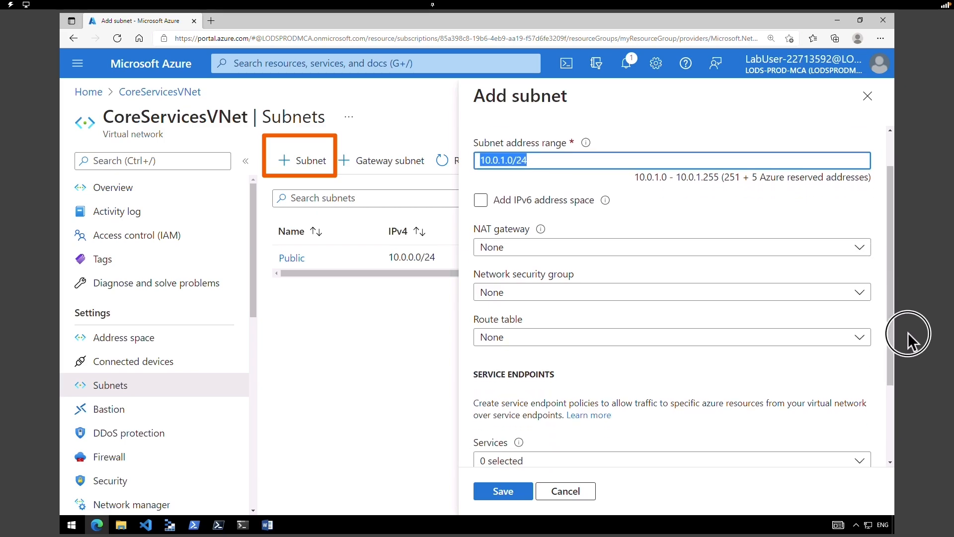
left_click_drag(889, 367, 896, 437)
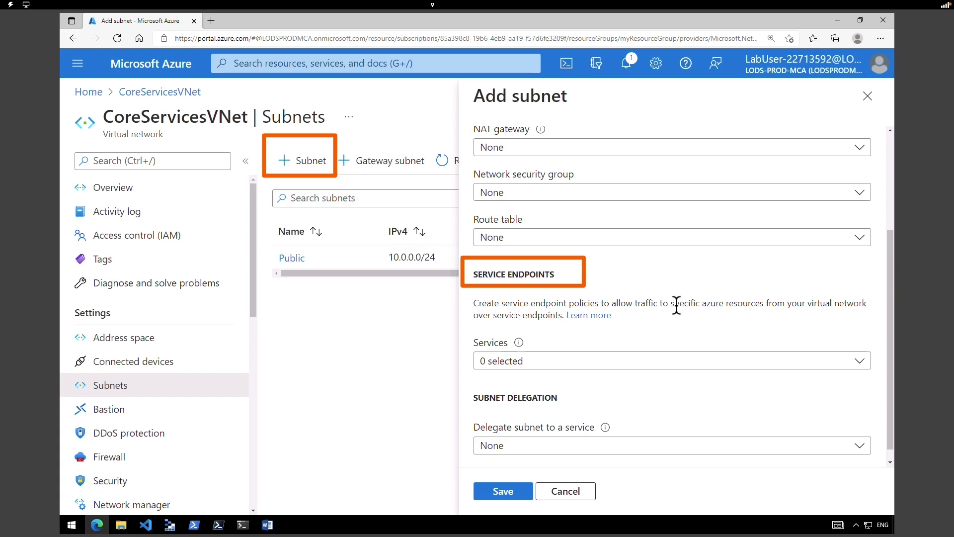
- Enable the Microsoft.Storage service endpoint on the Private subnet and save it
left_click(526, 362)
left_click(563, 288)
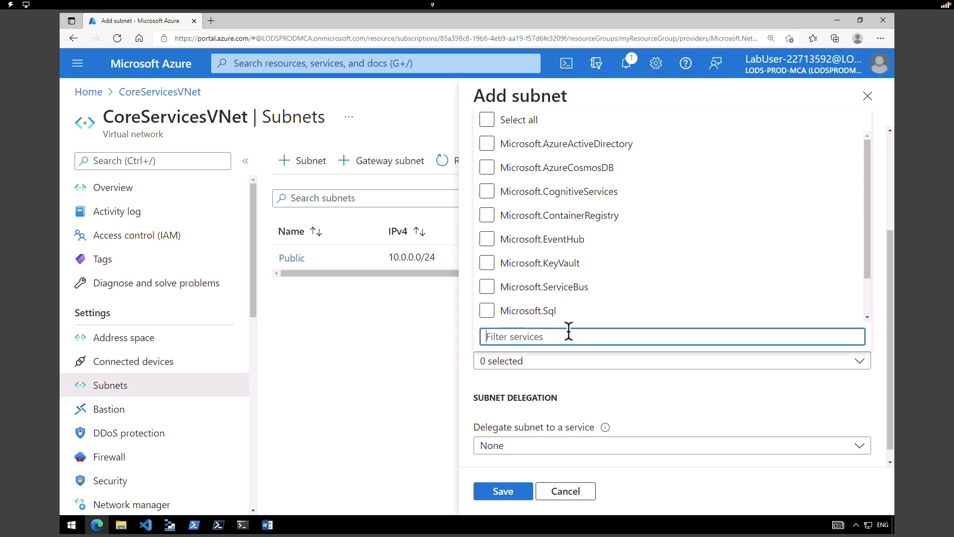
type("microsoft.storage")
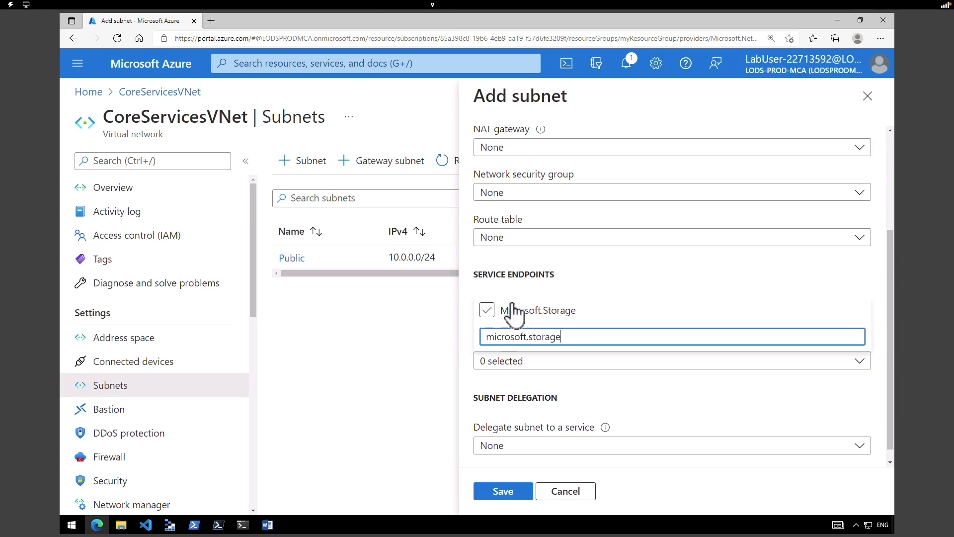
left_click(486, 311)
scroll(890, 454, "down", 1)
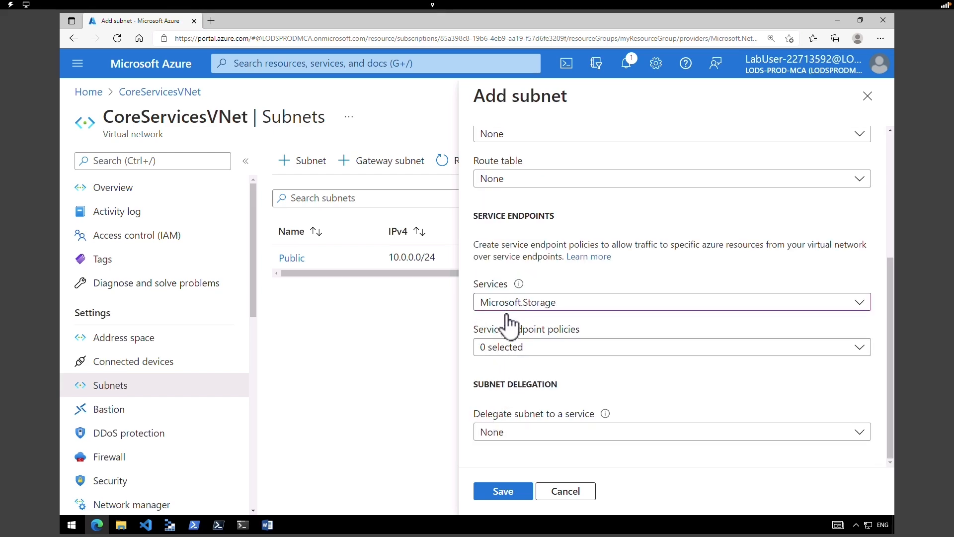
left_click(502, 492)
left_click(281, 263)
mouse_move(281, 263)
left_mouse_down()
mouse_move(341, 298)
mouse_move(484, 308)
left_mouse_up()
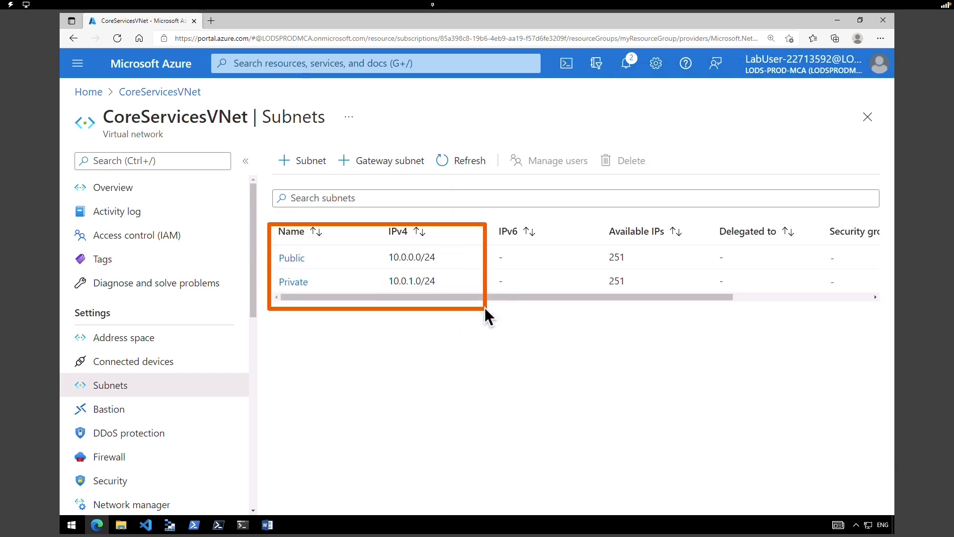
mouse_move(366, 186)
left_mouse_down()
mouse_move(388, 247)
mouse_move(513, 214)
mouse_move(799, 215)
left_mouse_up()
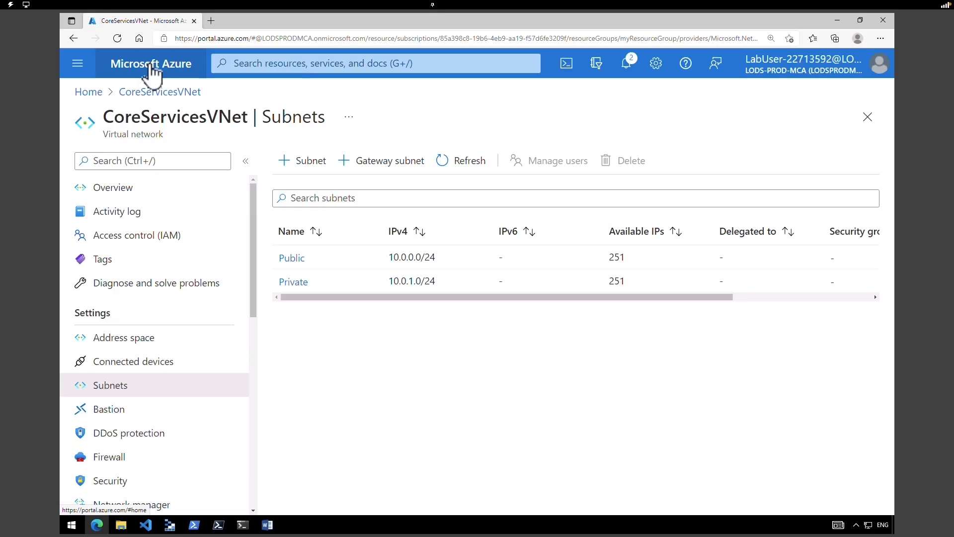
left_click(149, 64)
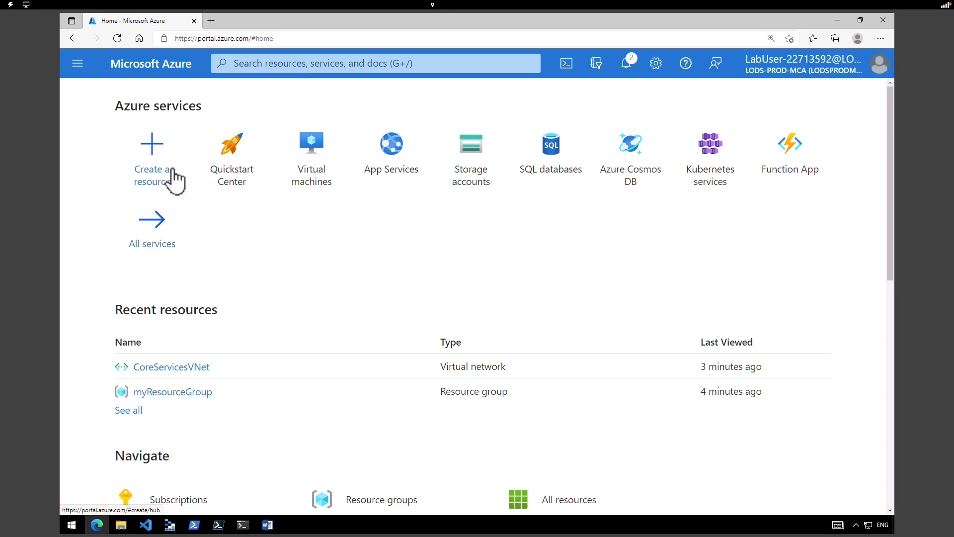
- Find the Network security group product in the Marketplace by searching 'security group'
left_click(158, 171)
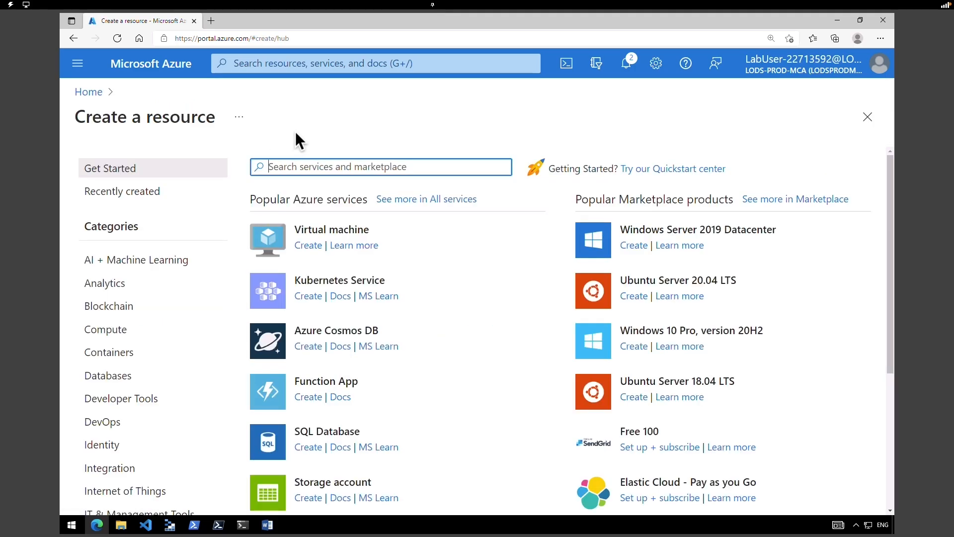
type("security group")
triple_click(253, 167)
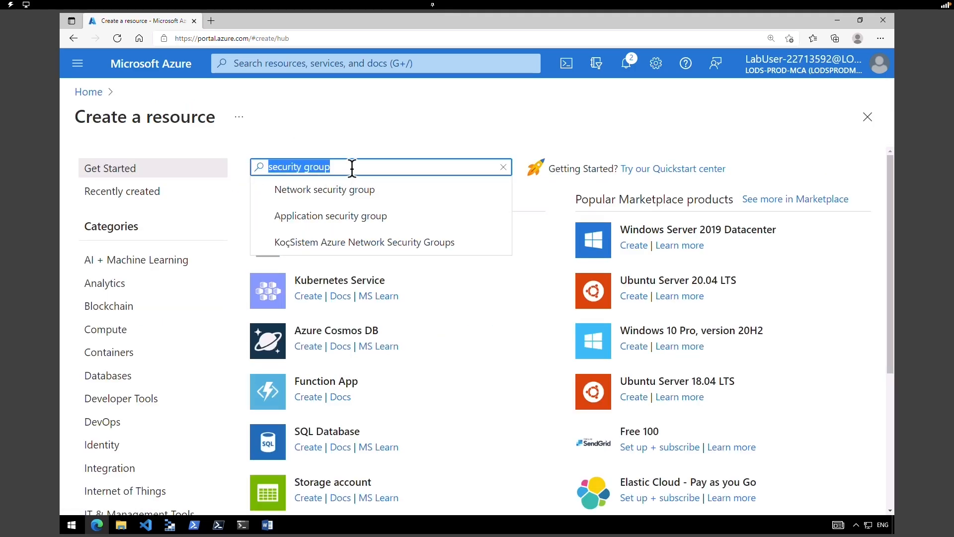
key("Return")
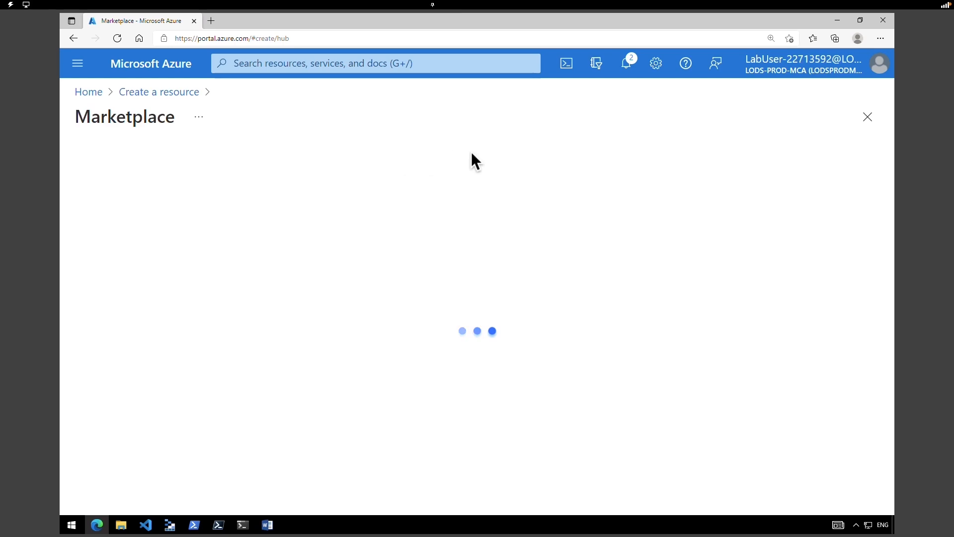
left_click(301, 370)
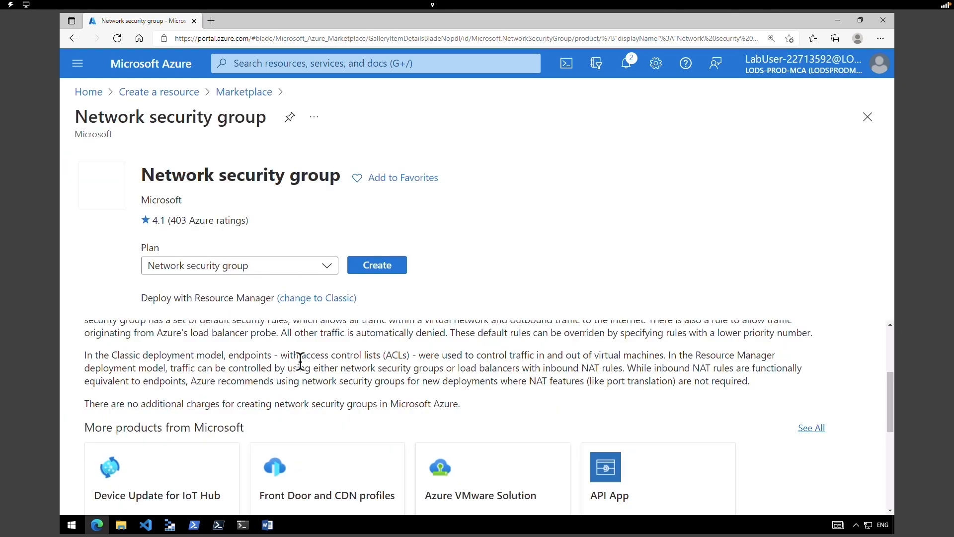
- Create ContosoPrivateNSG in myResourceGroup, passing validation and starting deployment
left_click(378, 269)
left_click(382, 258)
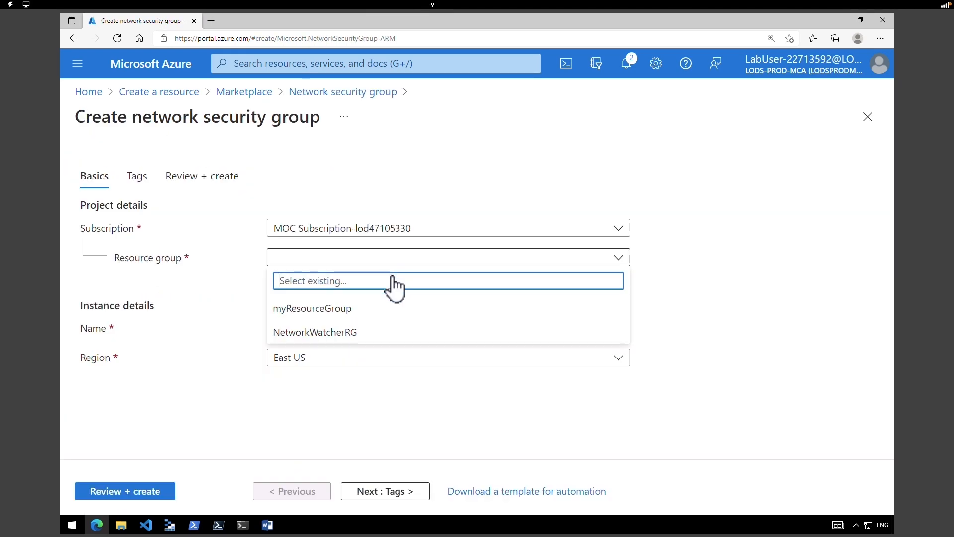
left_click(365, 314)
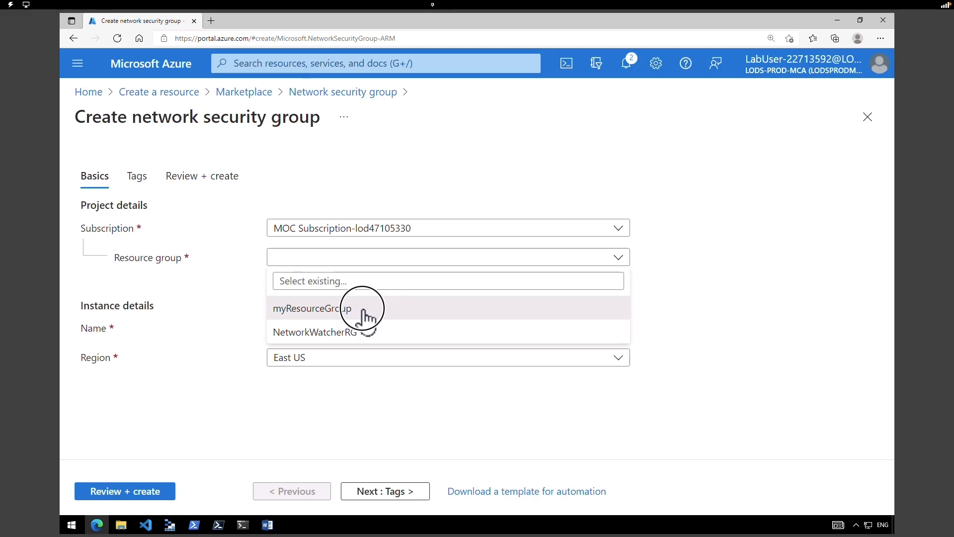
left_click(343, 327)
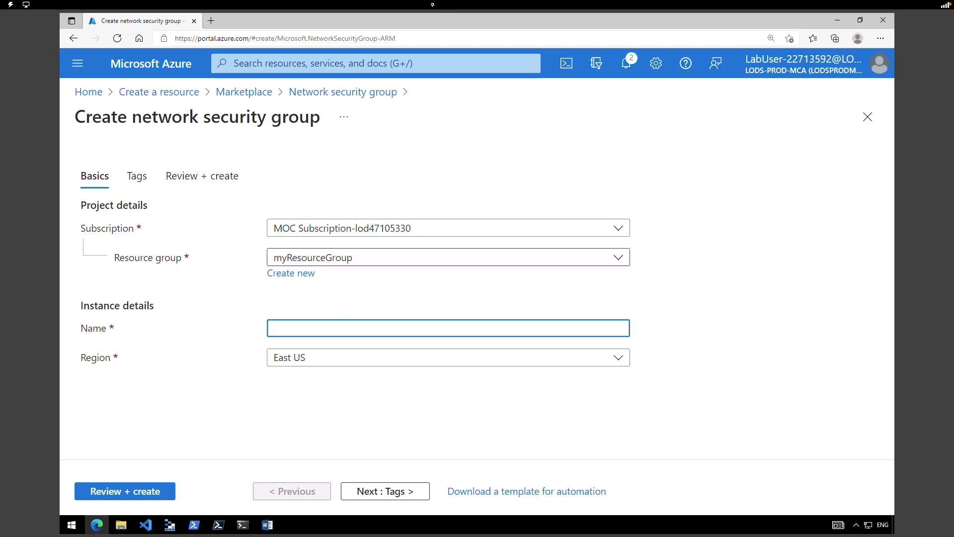
type("ContosoPrivateNSG")
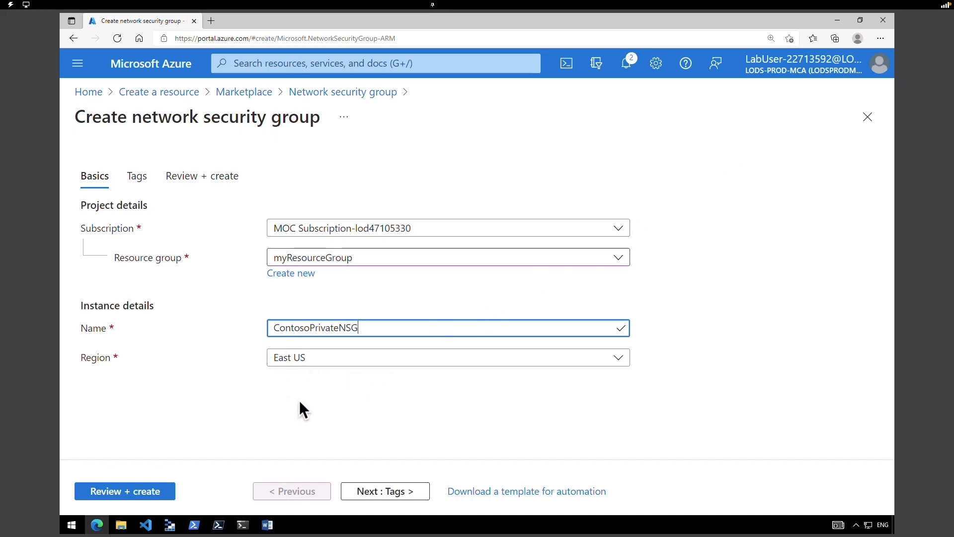
left_click(152, 493)
left_click(122, 494)
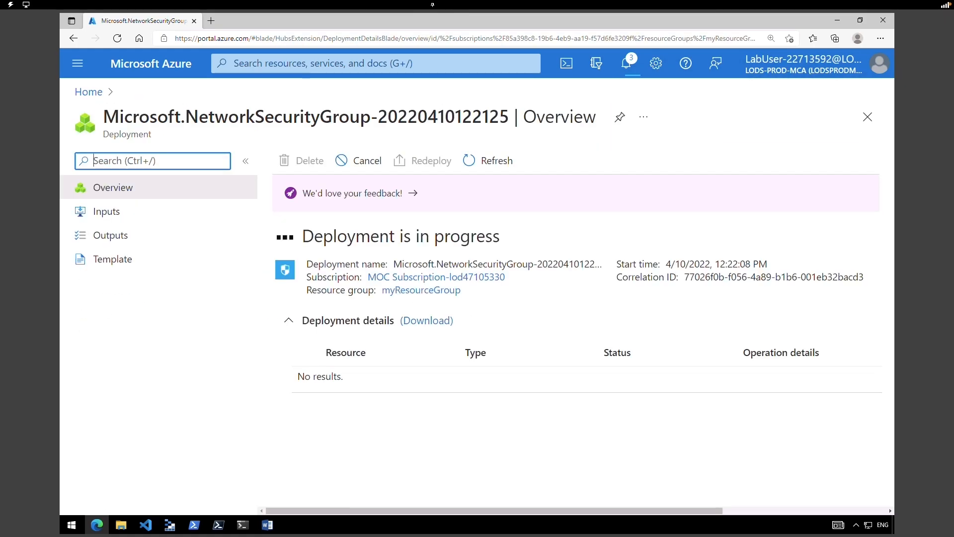
- Open ContosoPrivateNSG's outbound security rules and start a new rule
left_click(698, 171)
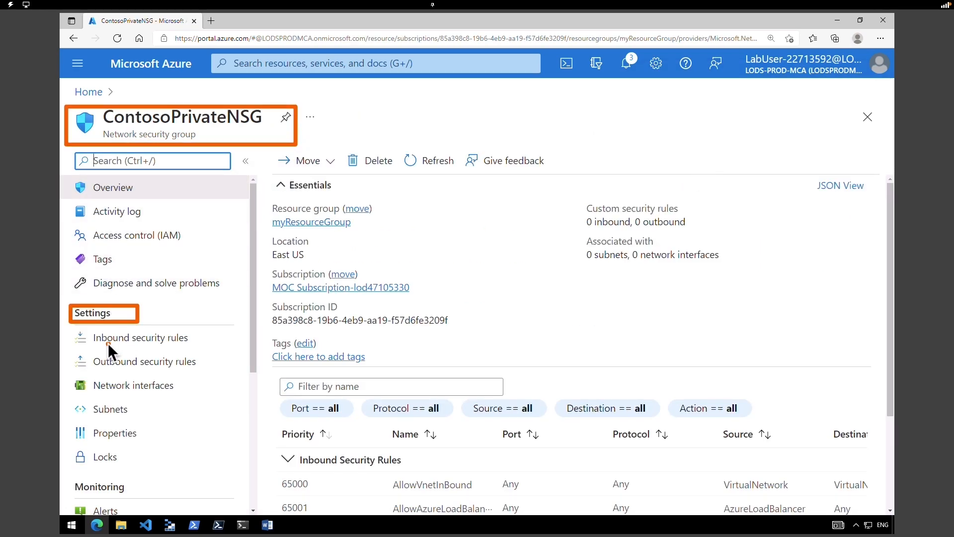
left_click(69, 367)
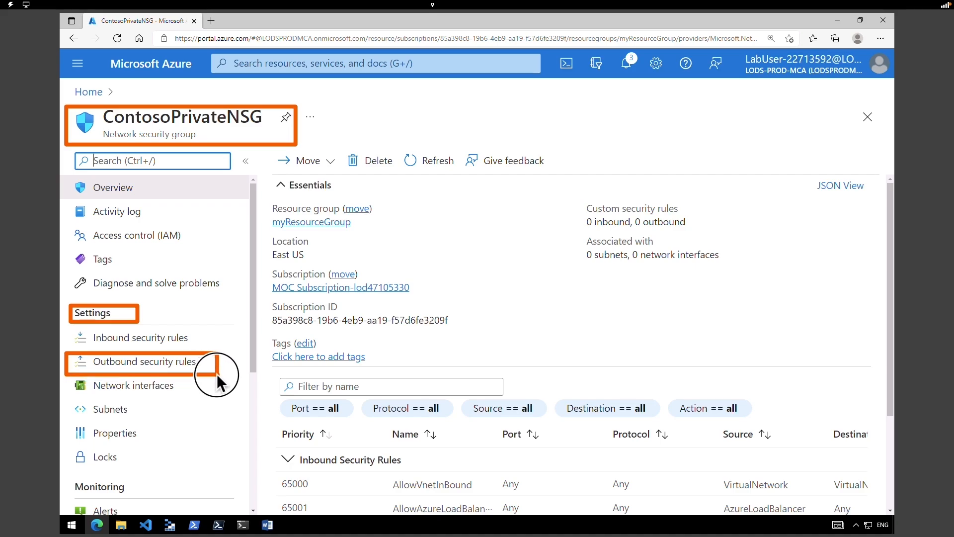
left_click(189, 369)
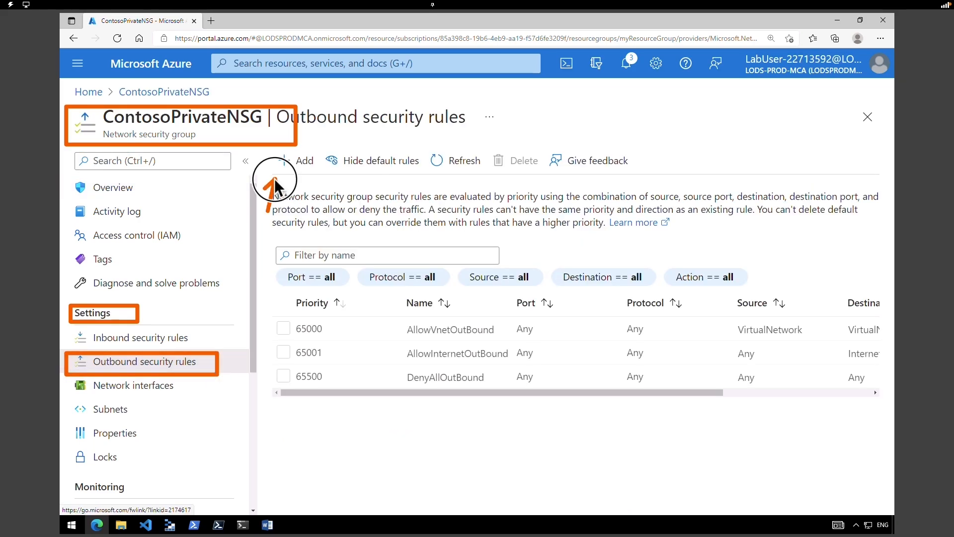
left_click(288, 169)
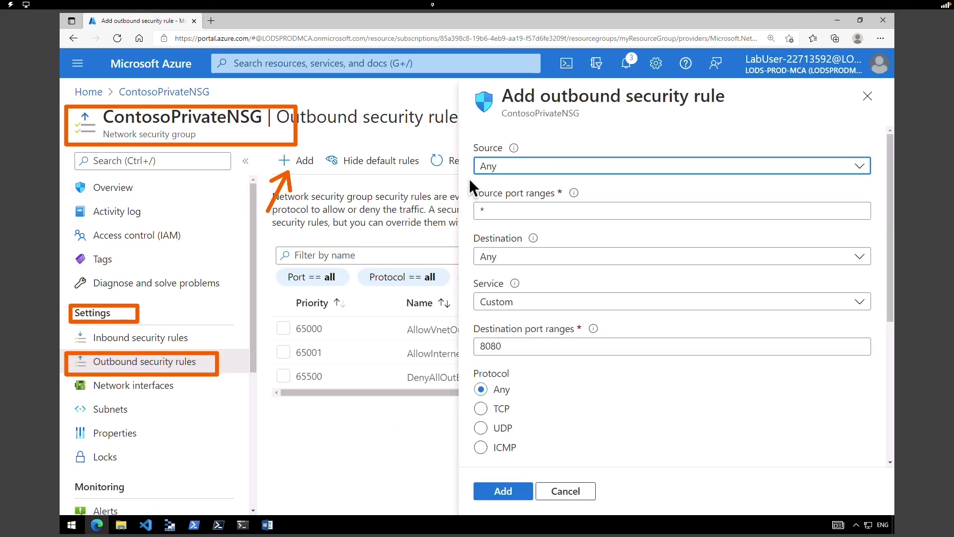
- Set source Any, destination service tag Storage, and destination port ranges *
left_click(492, 168)
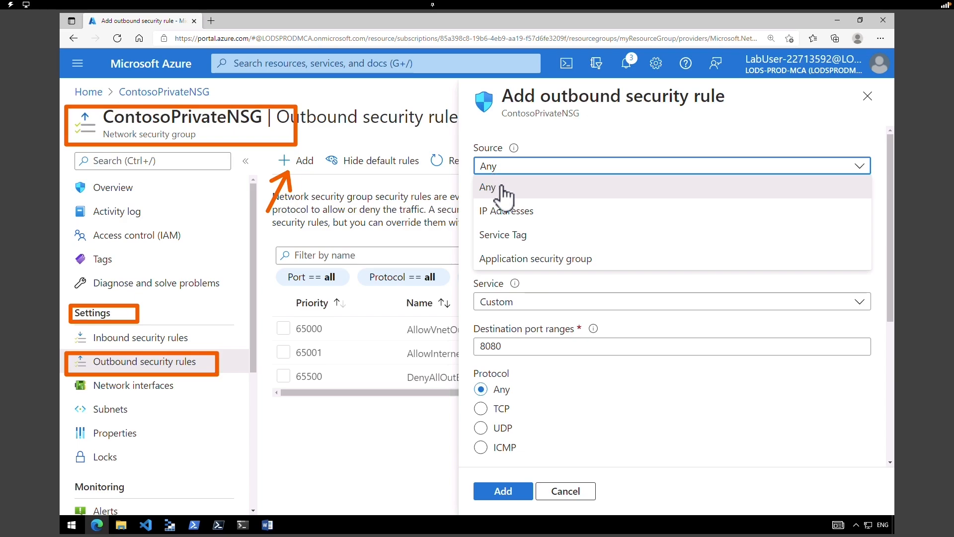
left_click(497, 192)
left_click(494, 210)
double_click(478, 210)
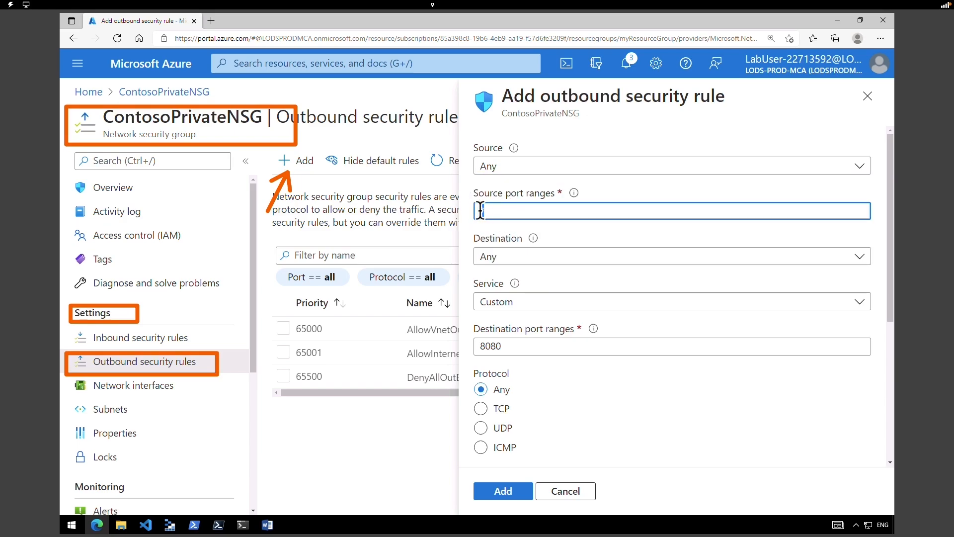
left_click(549, 261)
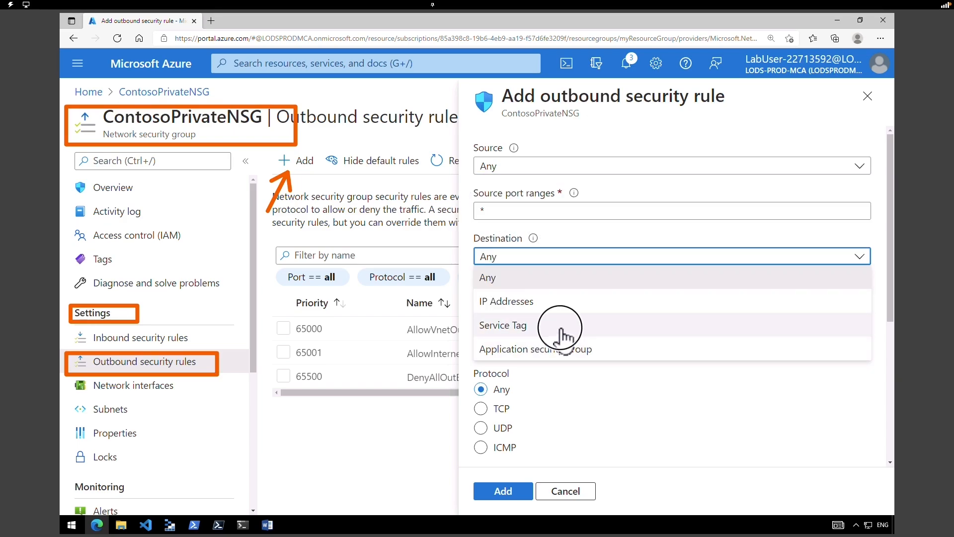
left_click(560, 326)
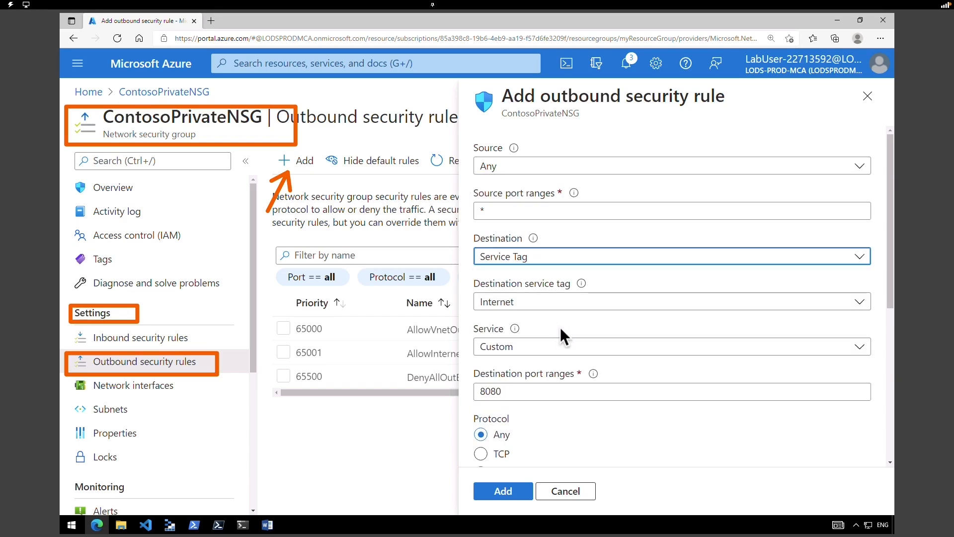
left_click(533, 304)
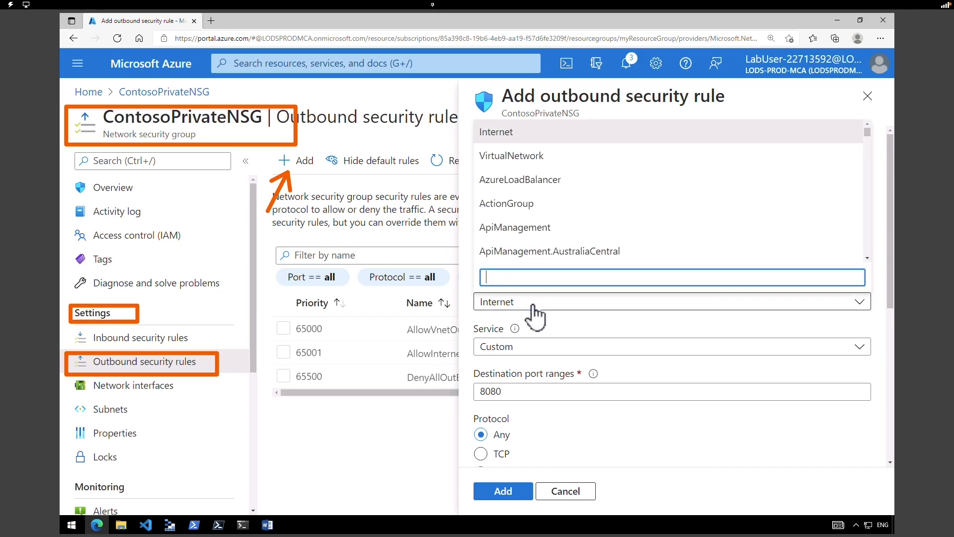
type("stor")
left_click(543, 133)
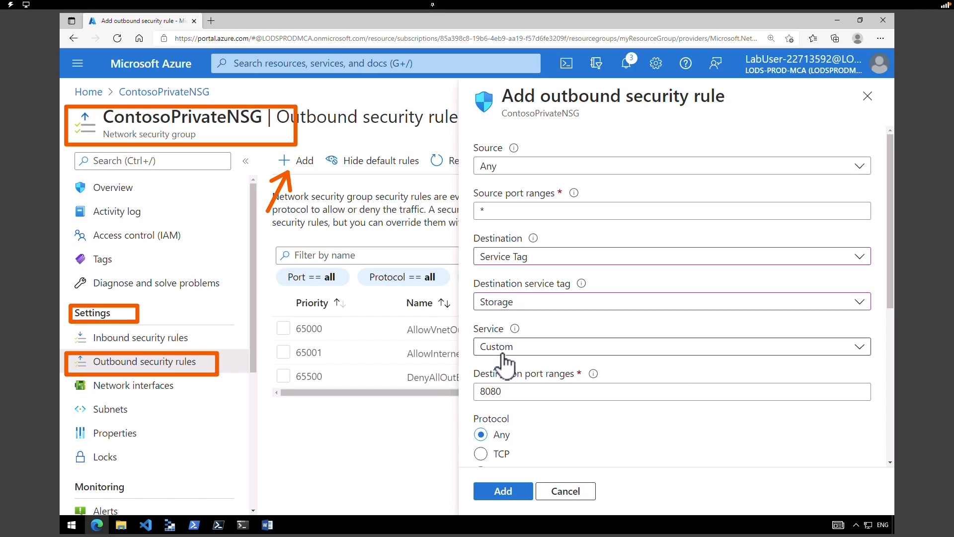
scroll(560, 344, "down", 2)
double_click(525, 282)
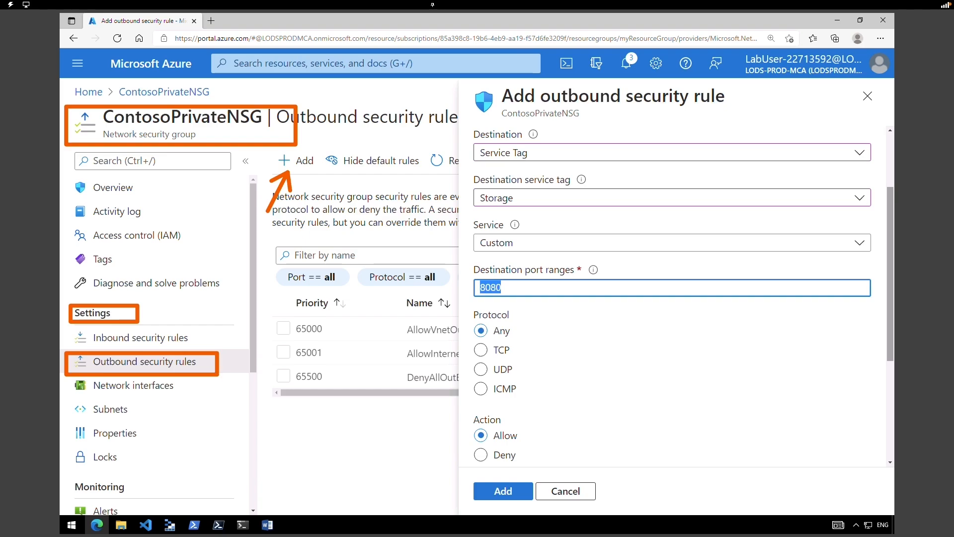
type("*")
- Name the priority-100 rule Allow-Storage-All and add it
scroll(889, 325, "down", 4)
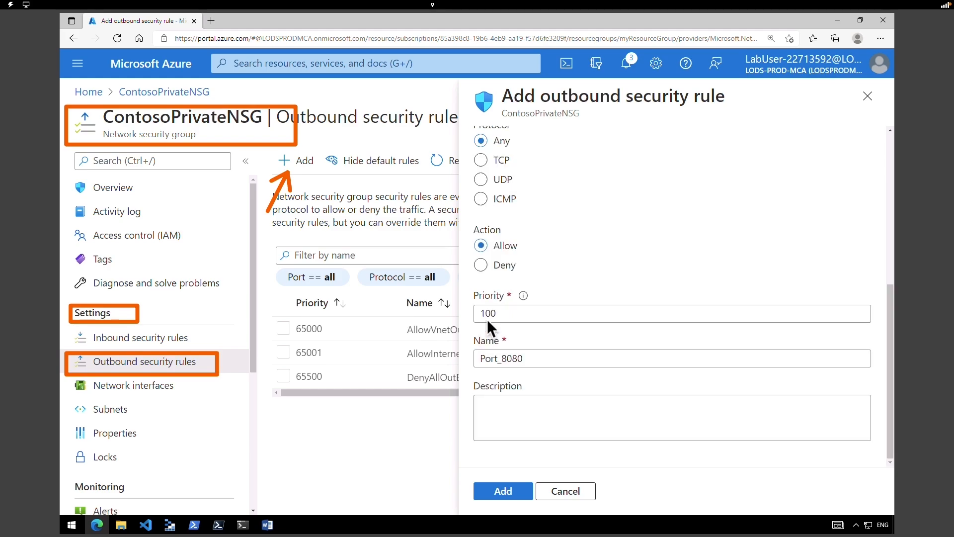
left_click(486, 314)
left_click_drag(478, 358, 547, 358)
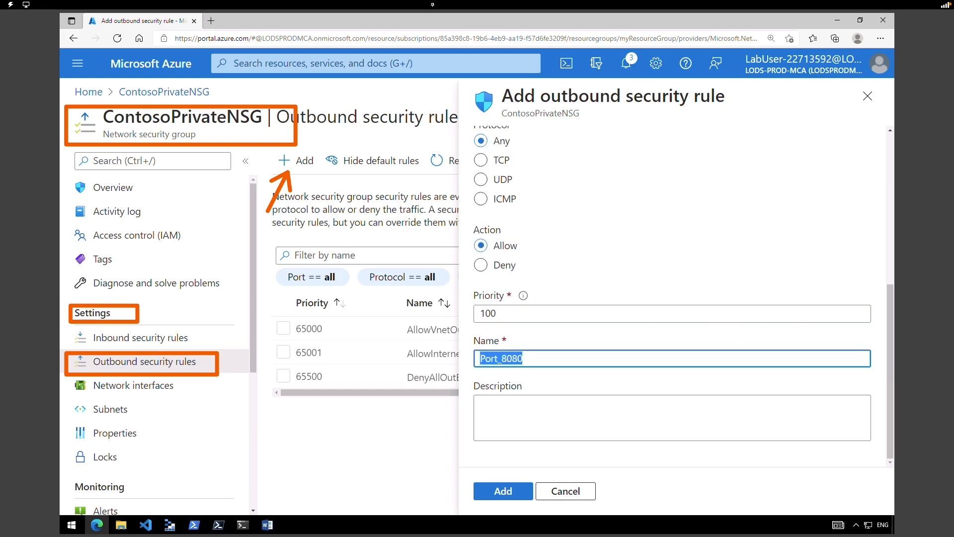
type("Allow-Storage-All")
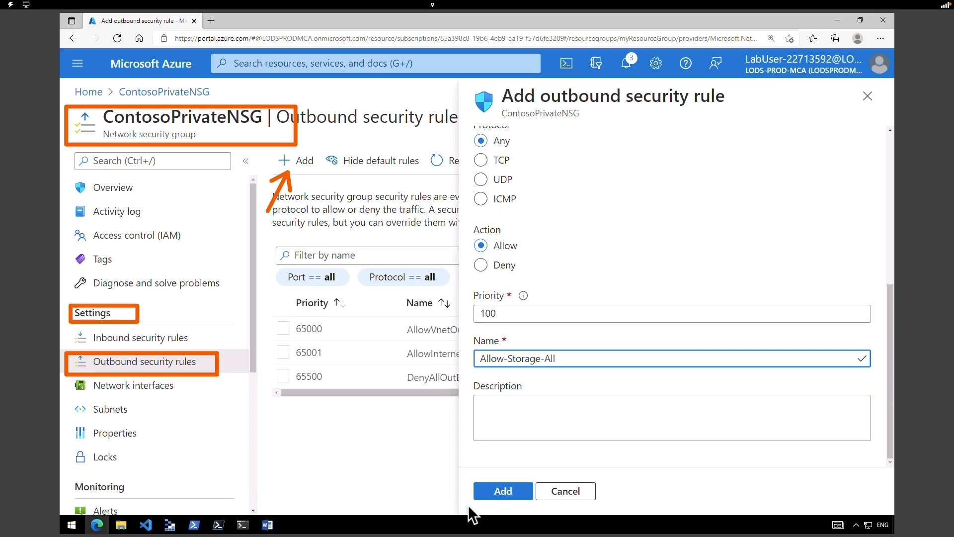
left_click(508, 493)
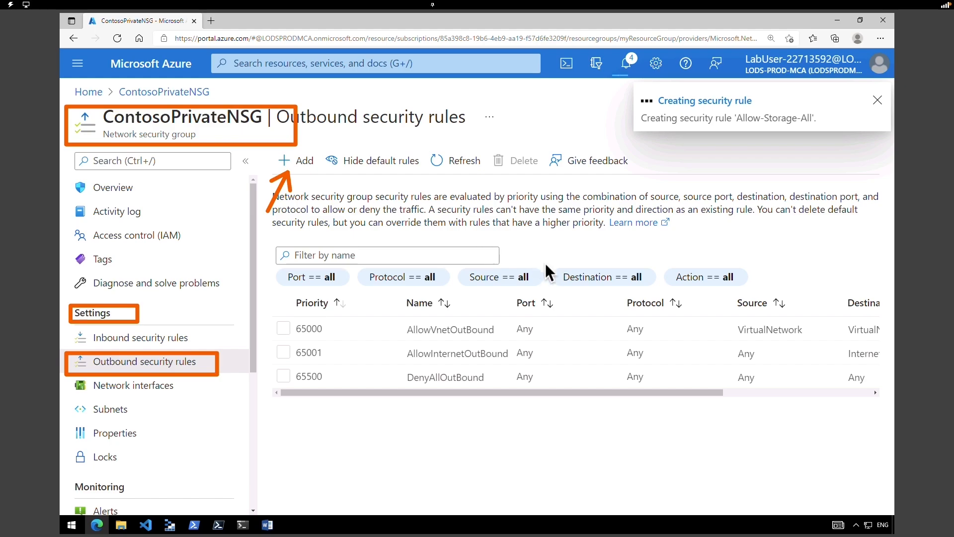
- Refresh the outbound rules to show Allow-Storage-All, then start another outbound rule
left_click(453, 162)
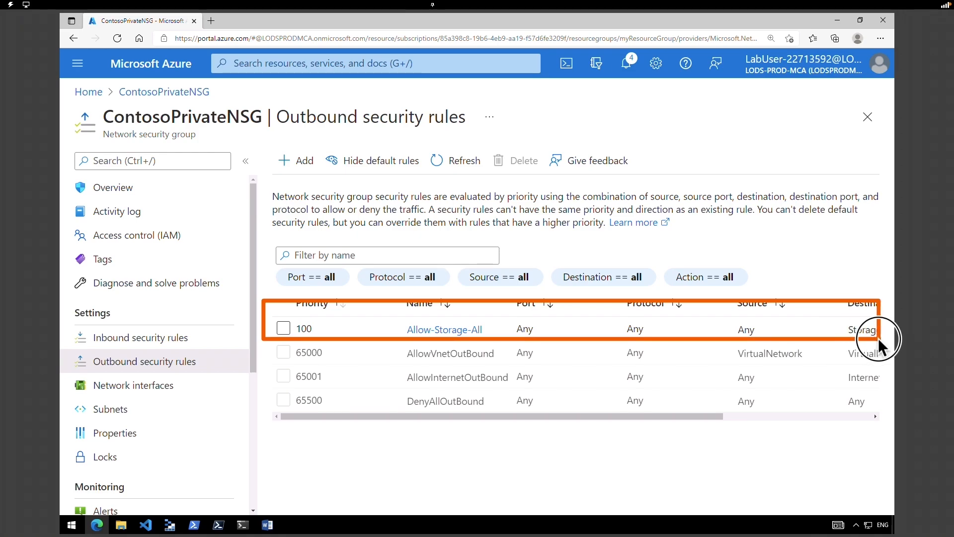
left_click(311, 167)
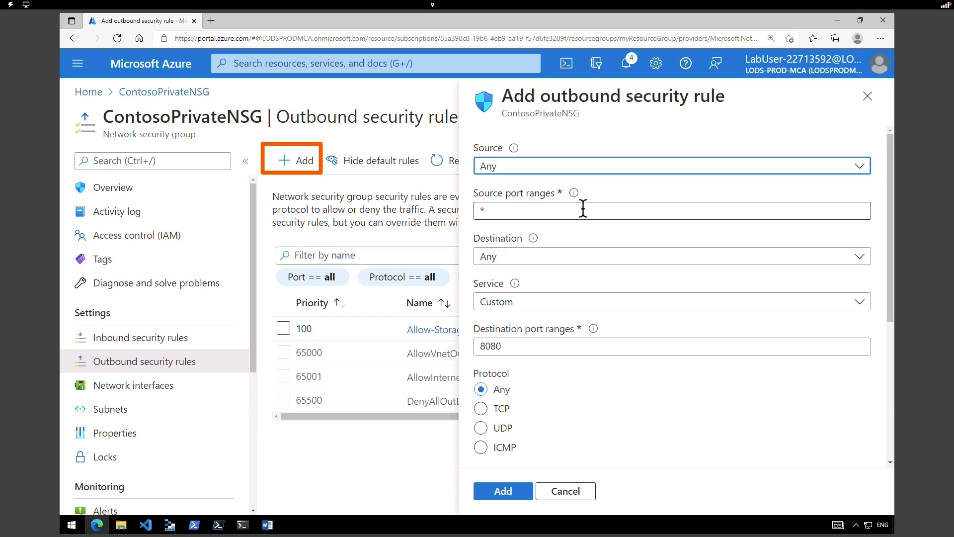
- Keep source Any and set the destination to the Internet service tag
left_click(518, 170)
left_click(519, 170)
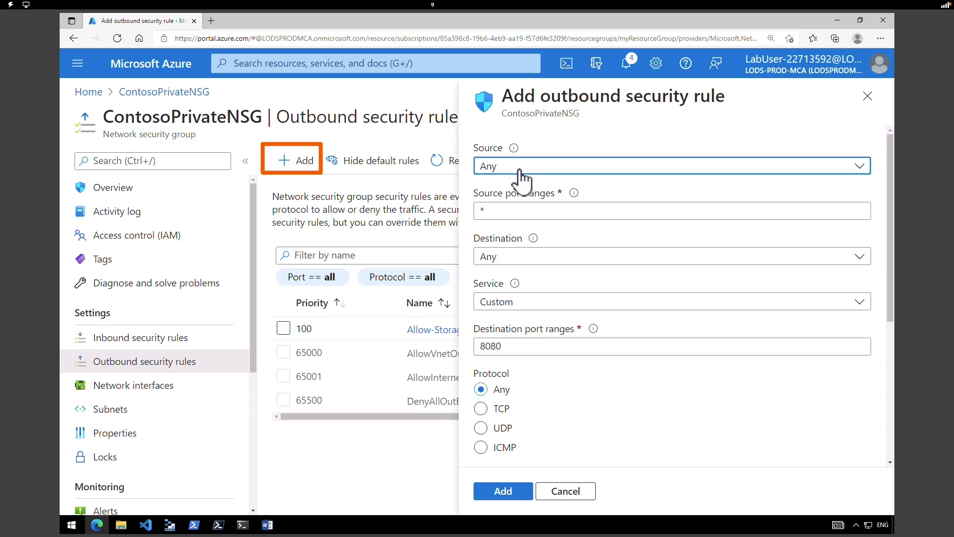
left_click(513, 213)
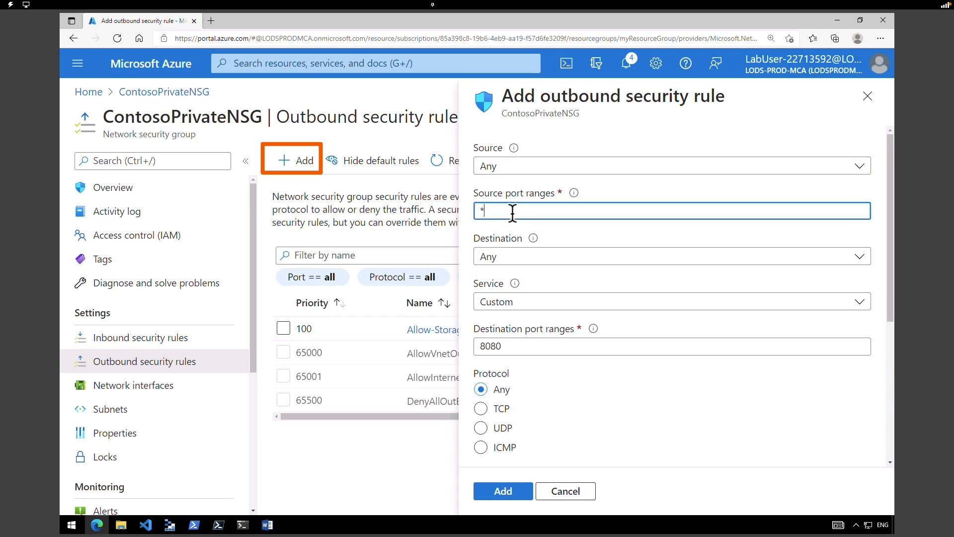
left_click(523, 258)
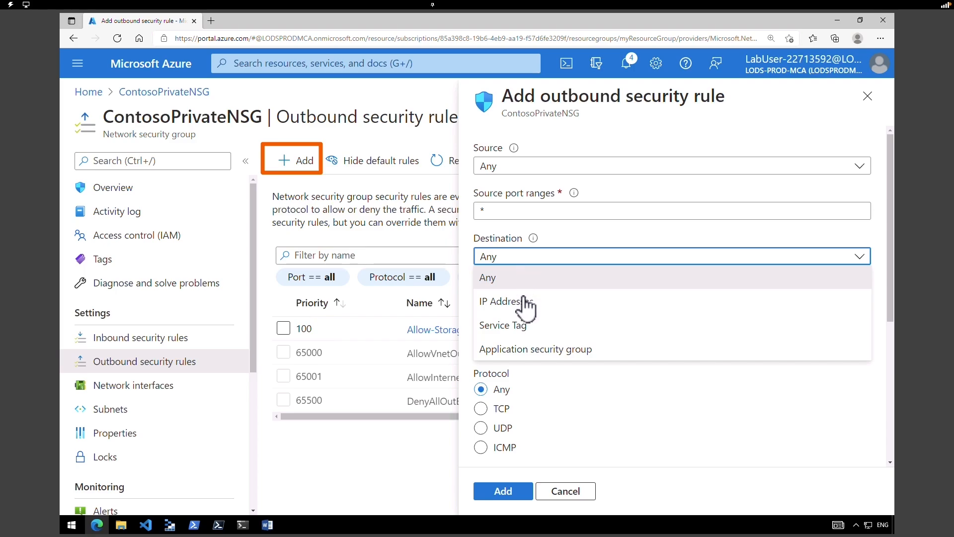
left_click(522, 324)
left_click(535, 303)
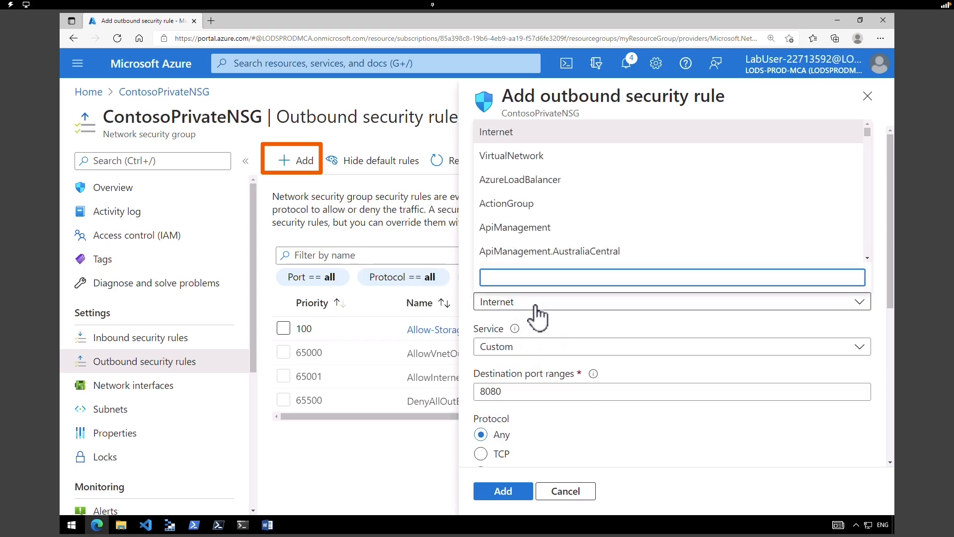
left_click(509, 132)
left_click_drag(517, 398, 435, 396)
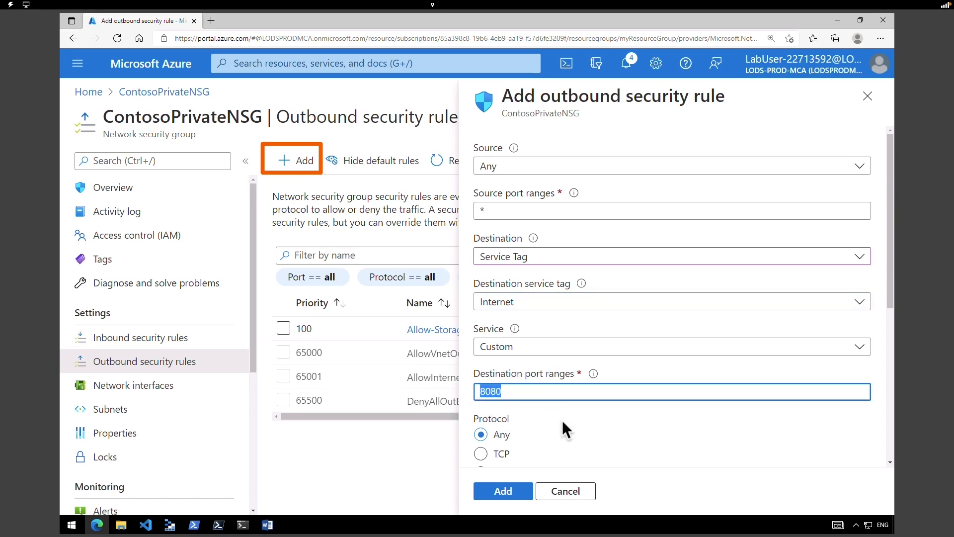
scroll(603, 217, "down", 5)
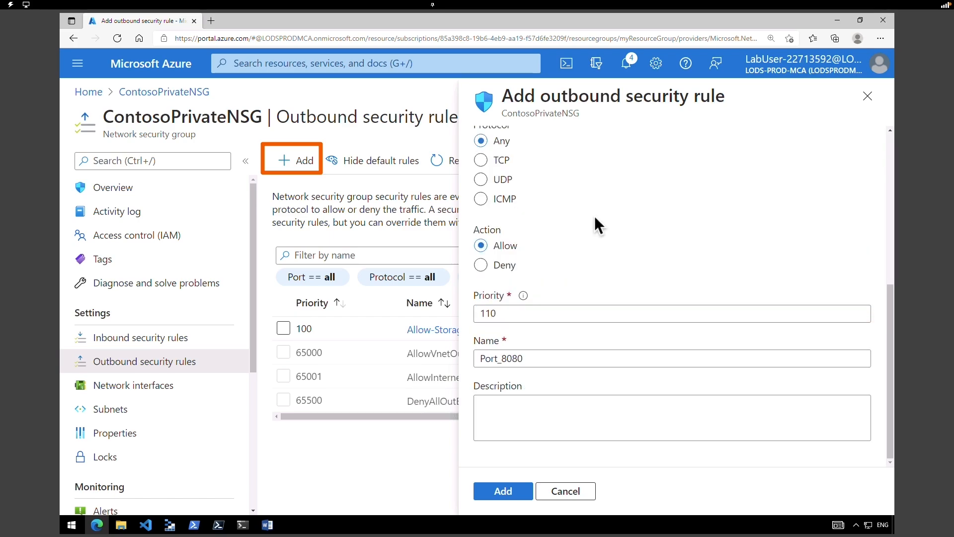
scroll(516, 219, "up", 1)
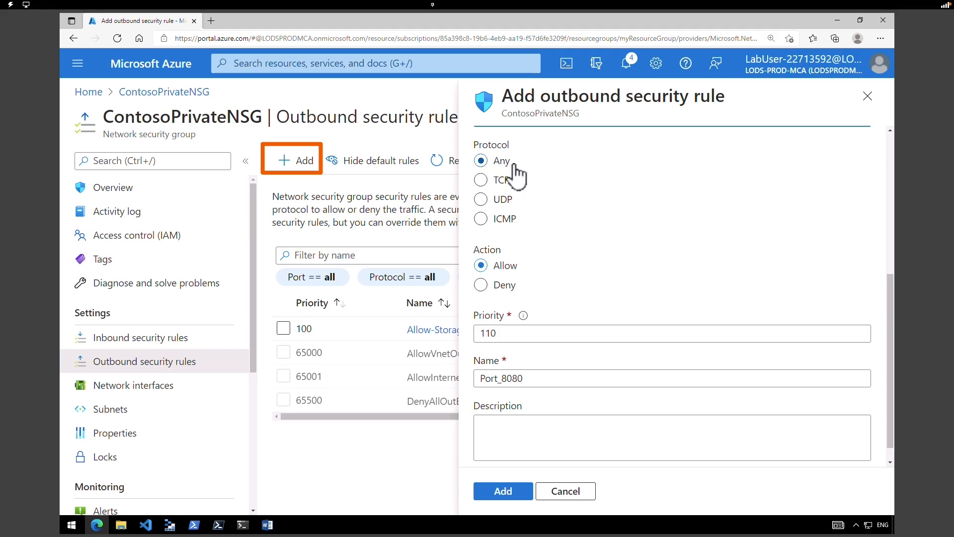
scroll(563, 261, "up", 1)
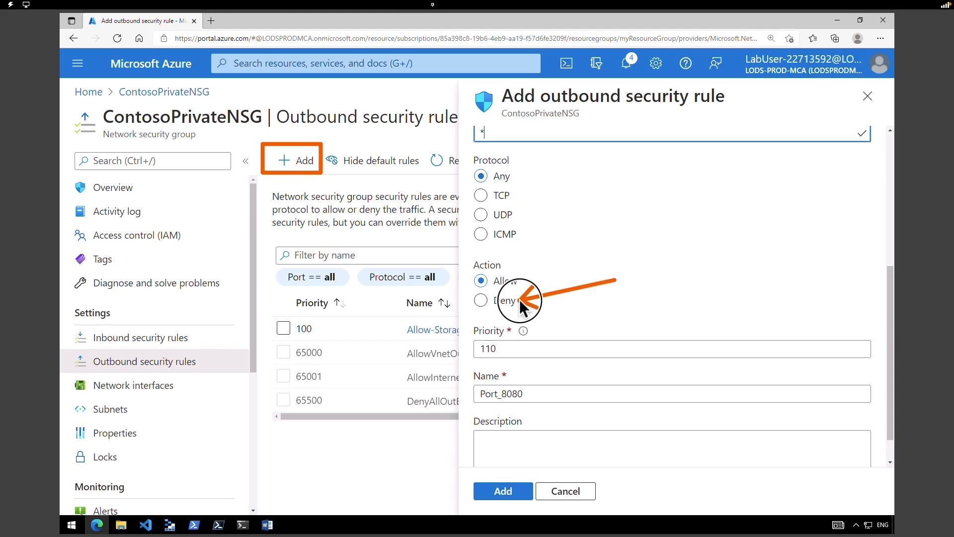
- Make the priority-110 rule Deny, name it Deny-Internet-All, and add it
left_click(481, 300)
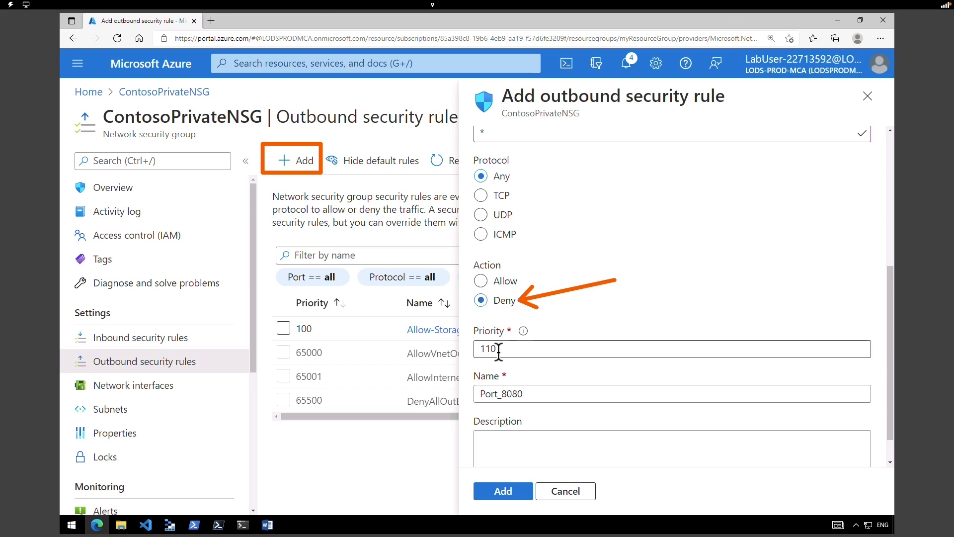
left_click(513, 393)
double_click(513, 393)
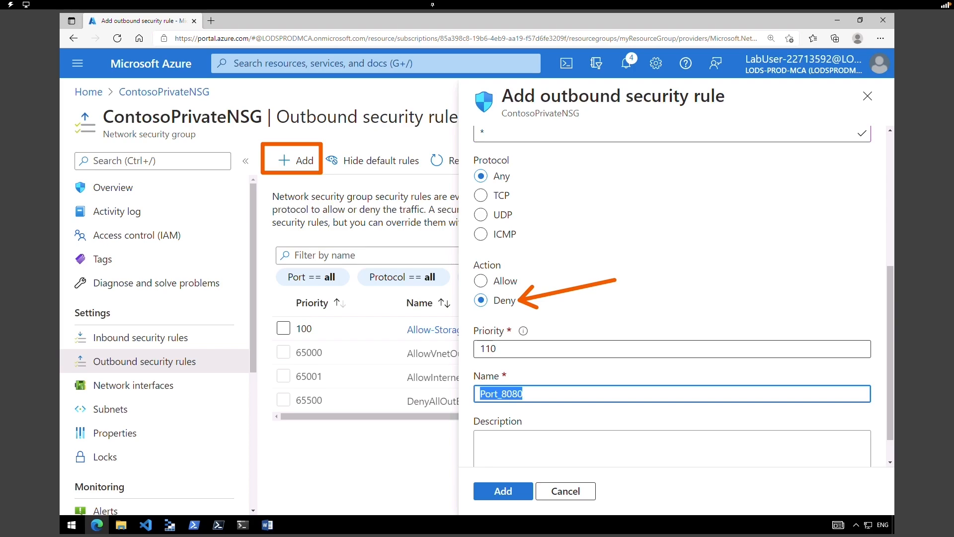
type("Deny-Internet-All")
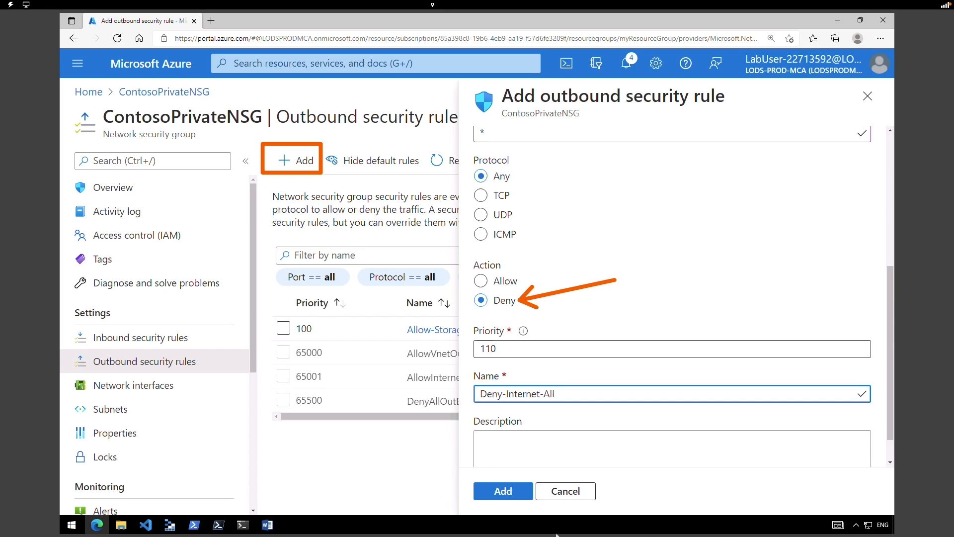
left_click(503, 494)
mouse_move(270, 307)
left_mouse_down()
mouse_move(276, 338)
mouse_move(449, 380)
mouse_move(878, 370)
left_mouse_up()
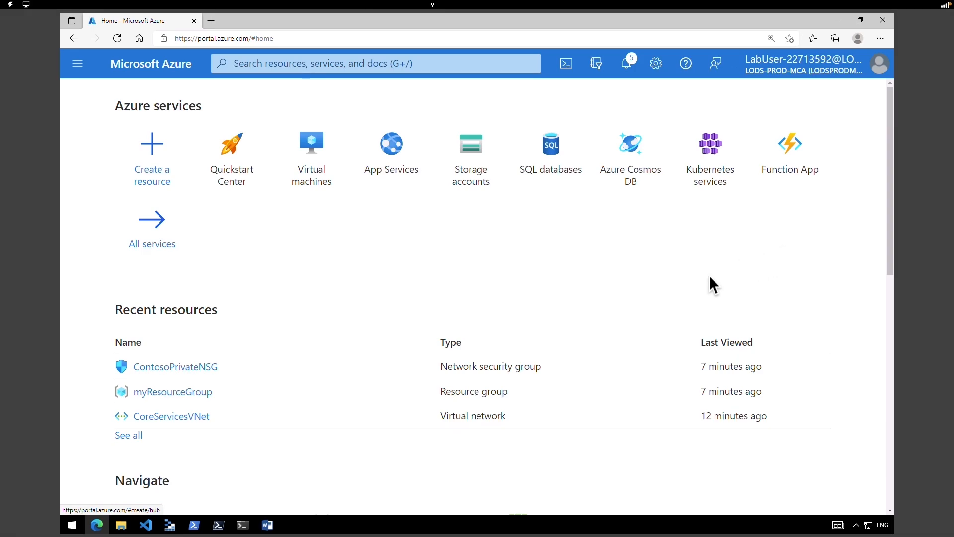
- Open ContosoPrivateNSG from Recent resources and go to its inbound security rules
left_click(197, 373)
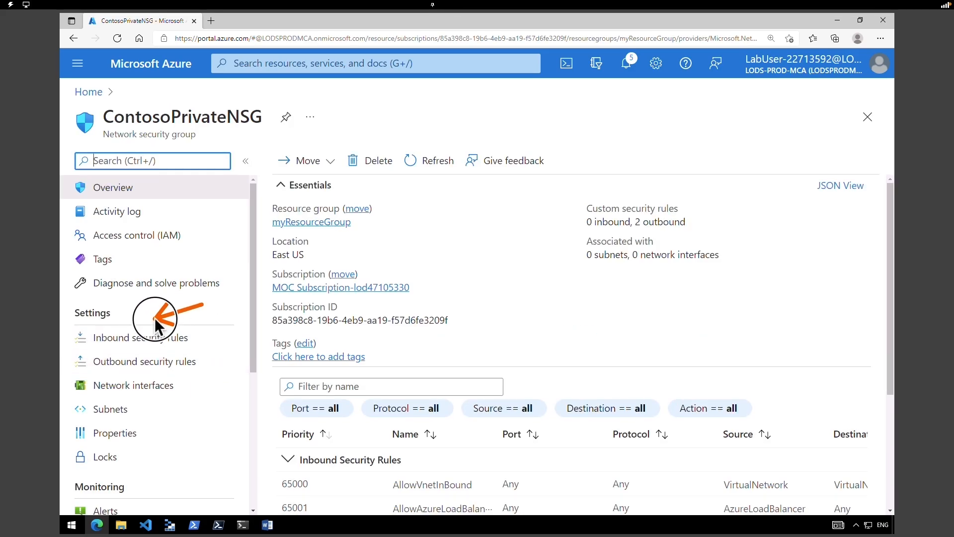
left_click(122, 343)
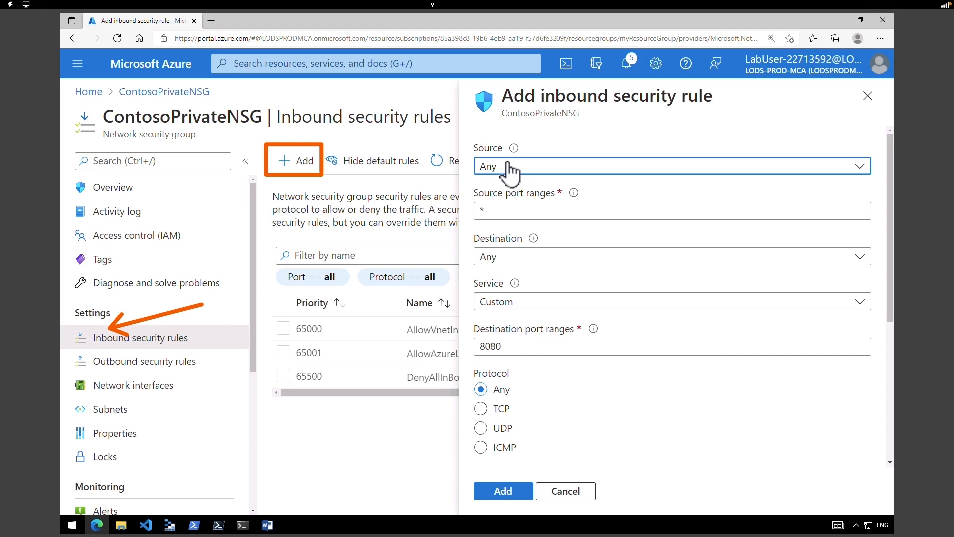
- Keep source and destination Any and set destination port ranges to 3389
left_click(509, 169)
left_click(508, 169)
left_click(530, 210)
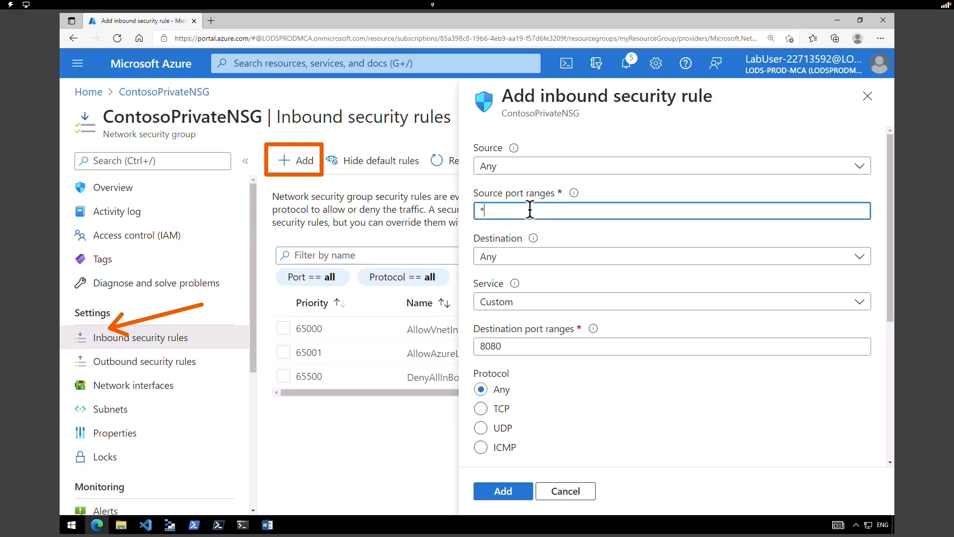
left_click(531, 258)
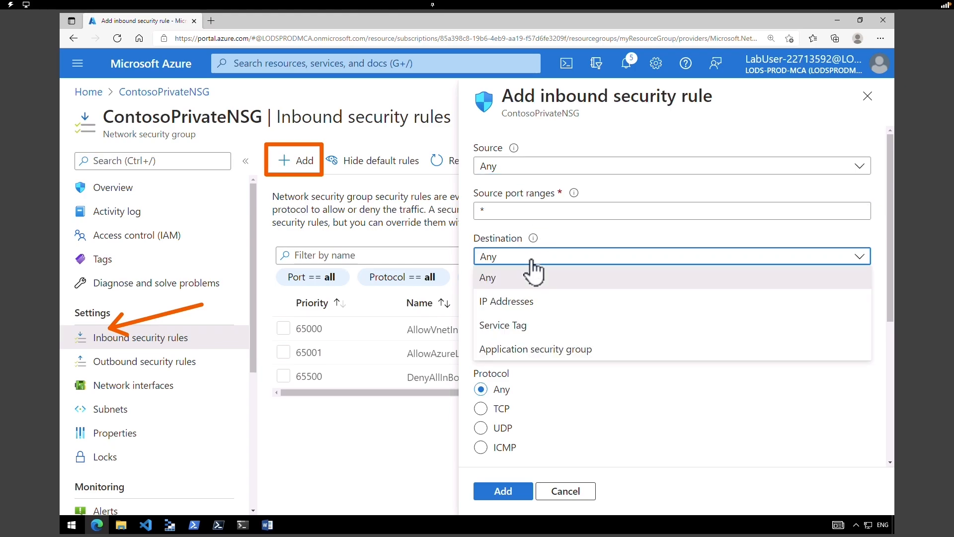
left_click(532, 274)
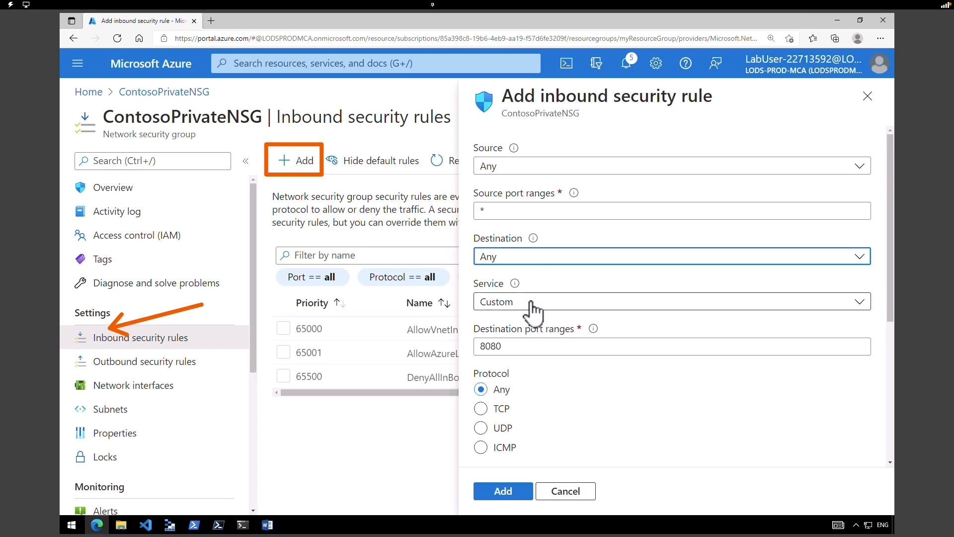
double_click(510, 346)
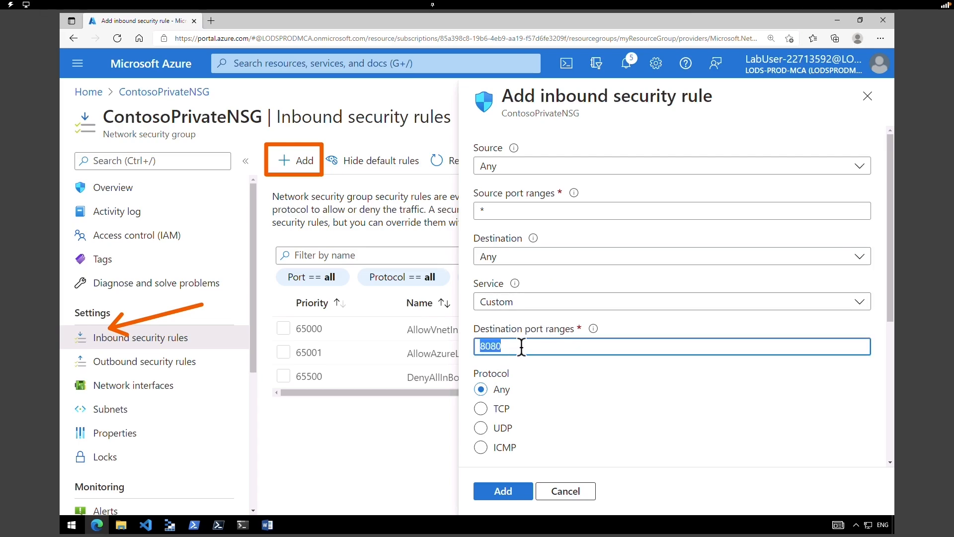
type("3389")
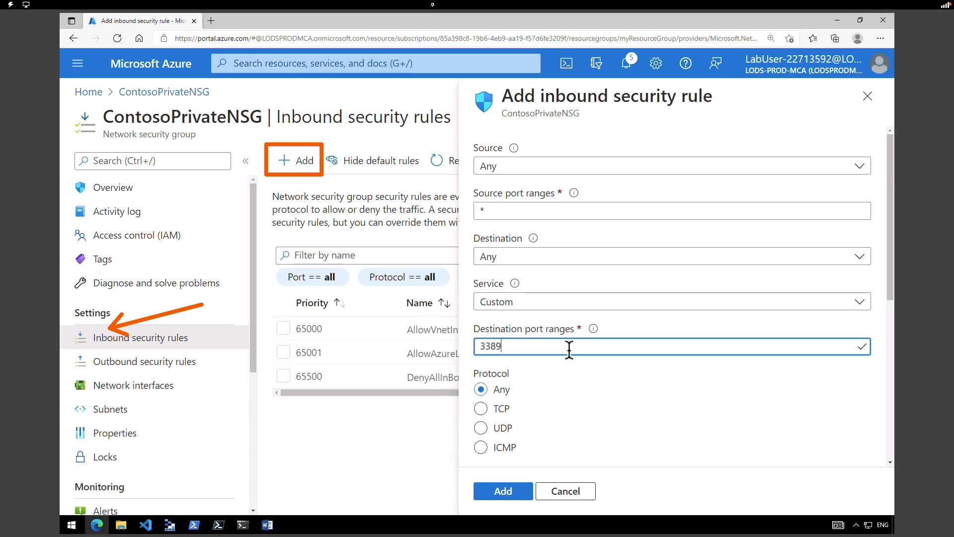
left_click_drag(890, 292, 891, 339)
scroll(496, 216, "down", 4)
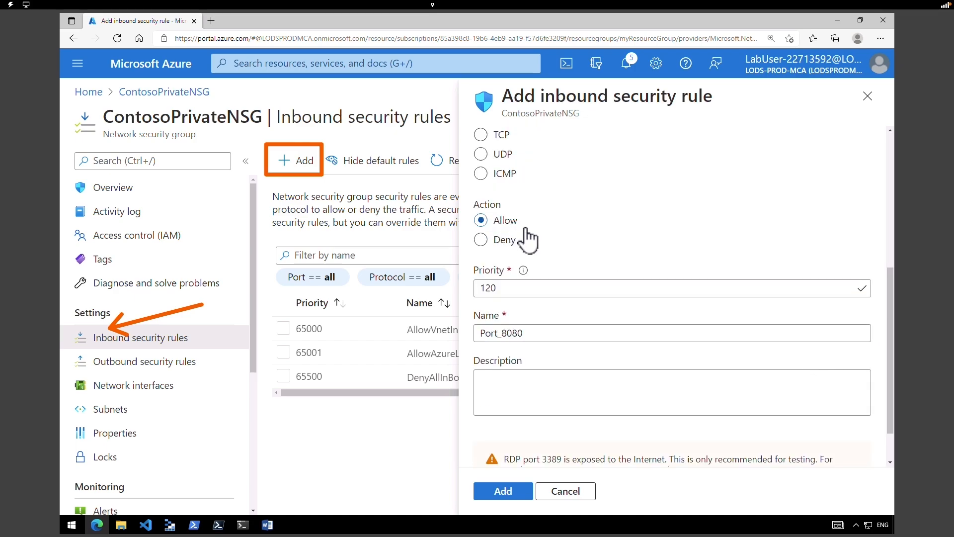
- Name the priority-120 rule Allow-RDP-All and add it
double_click(530, 334)
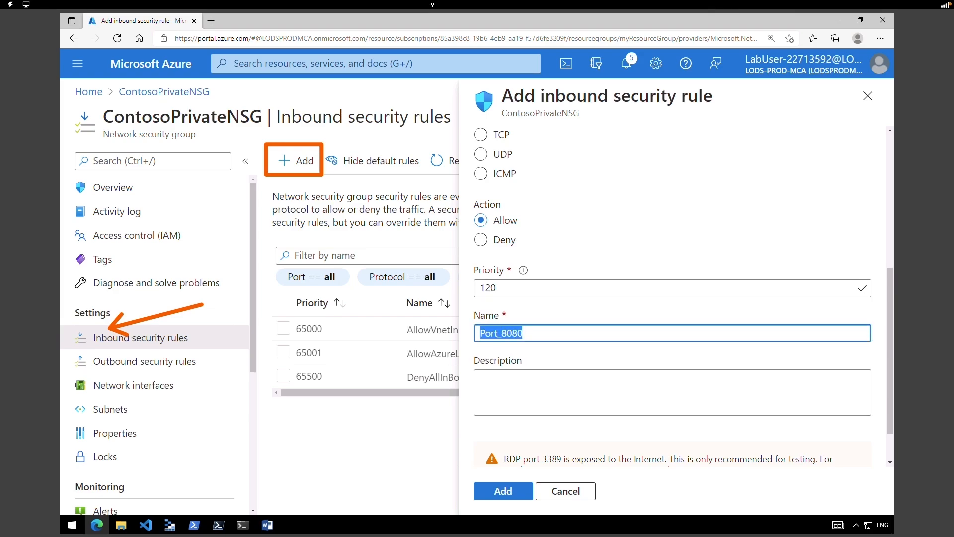
type("Allow-RDP-All")
left_click(517, 490)
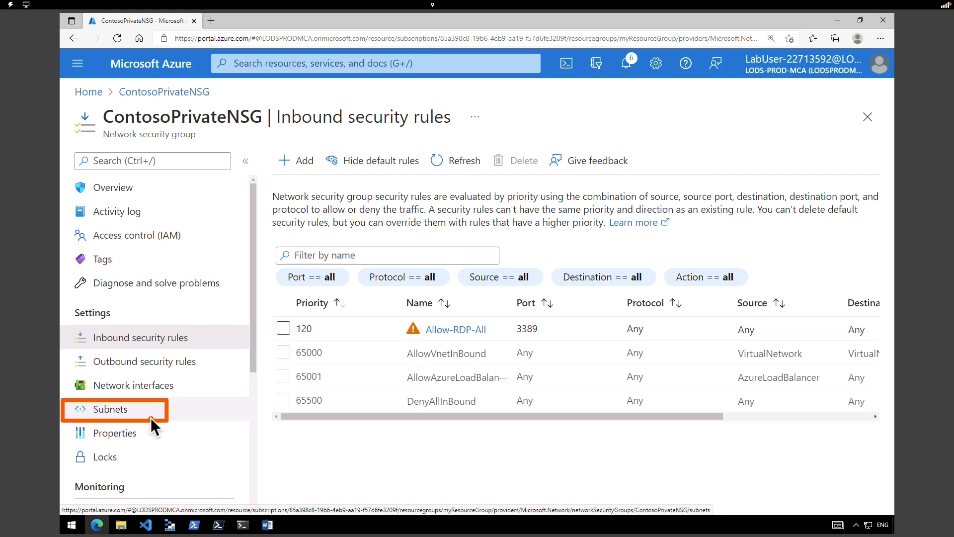
- Associate ContosoPrivateNSG with the Private subnet of CoreServicesVNet
left_click(131, 418)
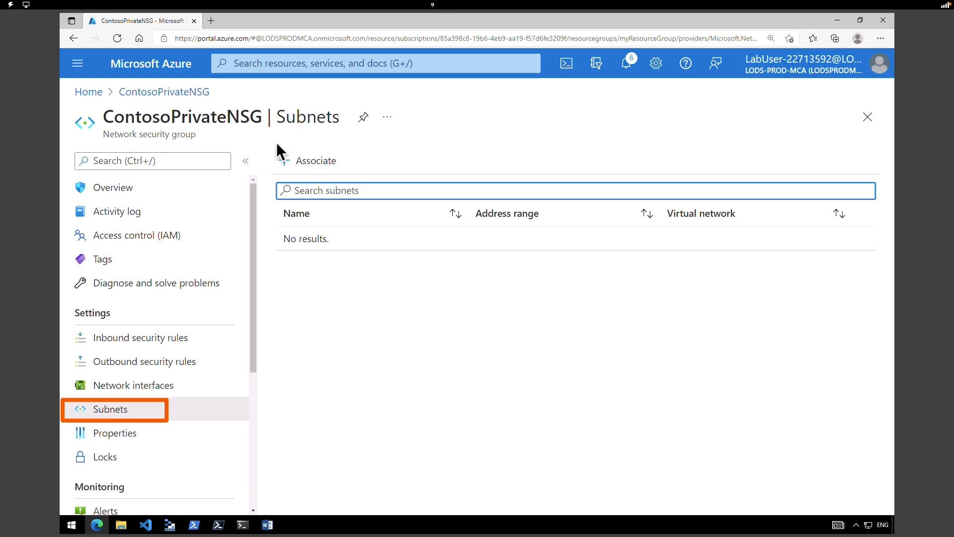
left_click(330, 164)
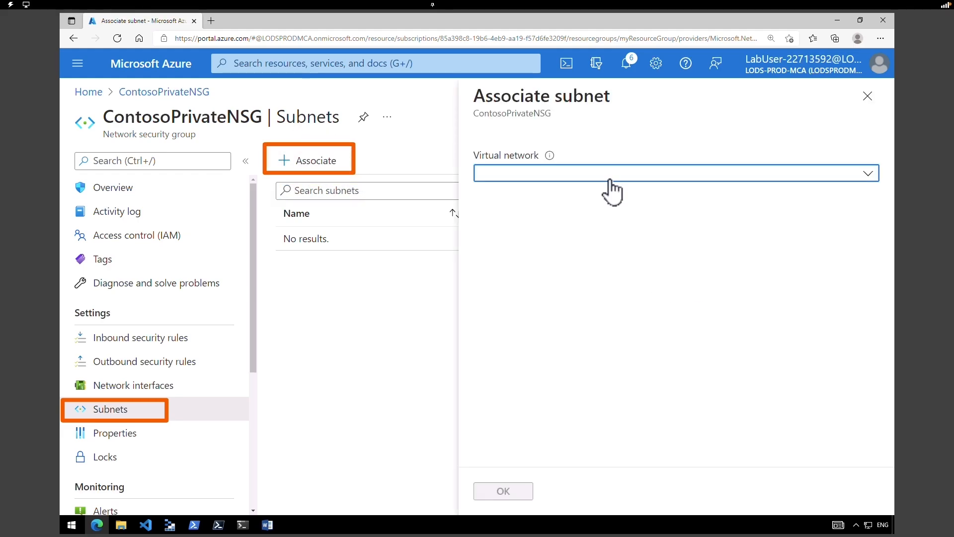
left_click(611, 174)
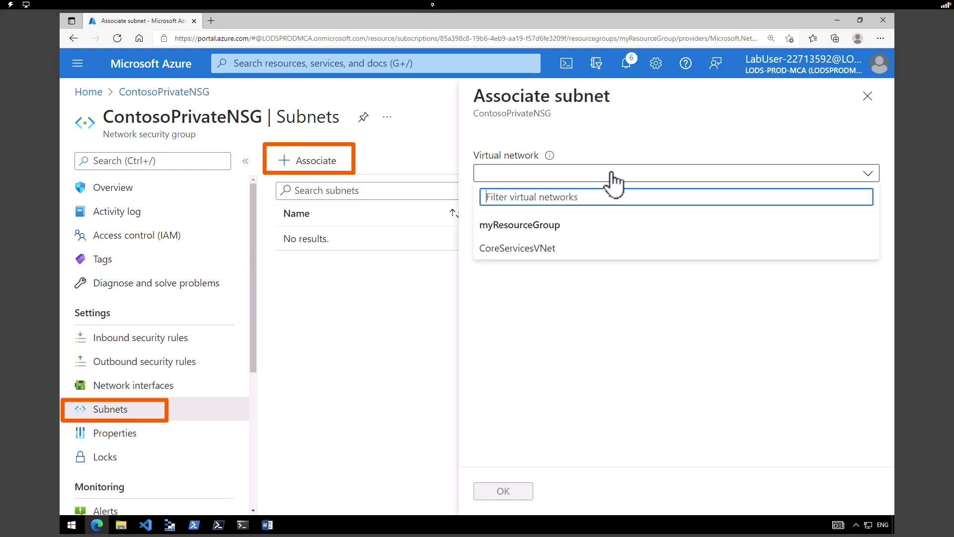
left_click(552, 251)
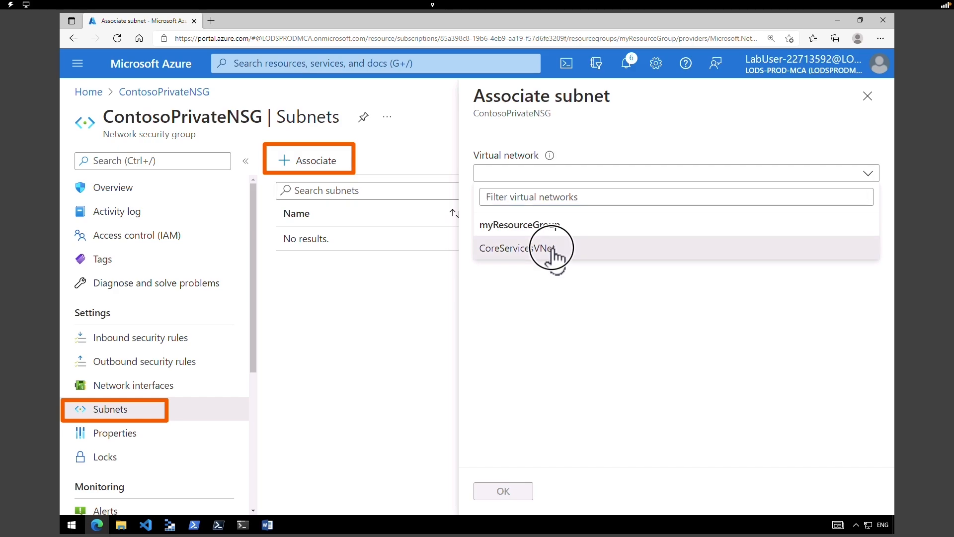
left_click(549, 225)
left_click(530, 298)
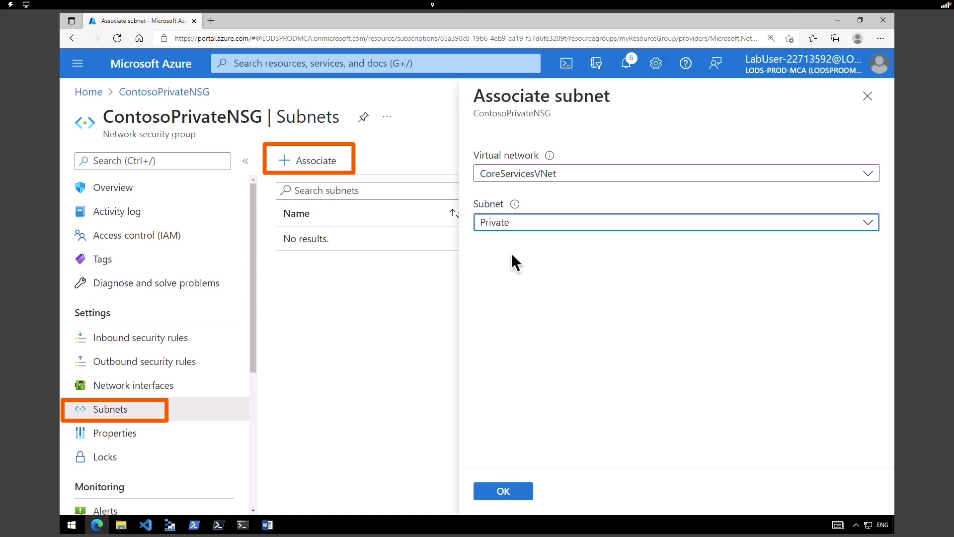
left_click(511, 492)
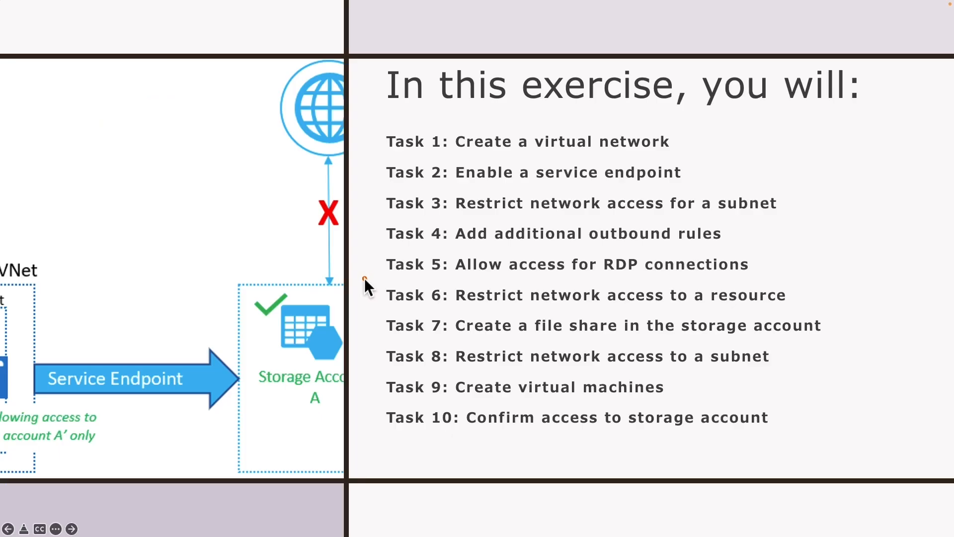
mouse_move(365, 278)
left_mouse_down()
mouse_move(376, 305)
mouse_move(443, 312)
mouse_move(815, 314)
left_mouse_up()
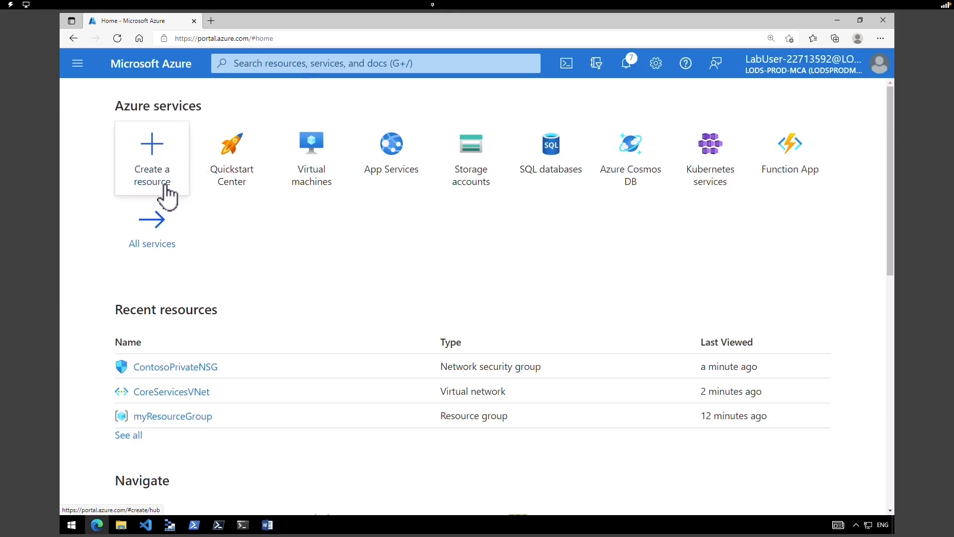
- Open the Storage accounts list, dismiss its tips and start a new storage account
left_click(482, 180)
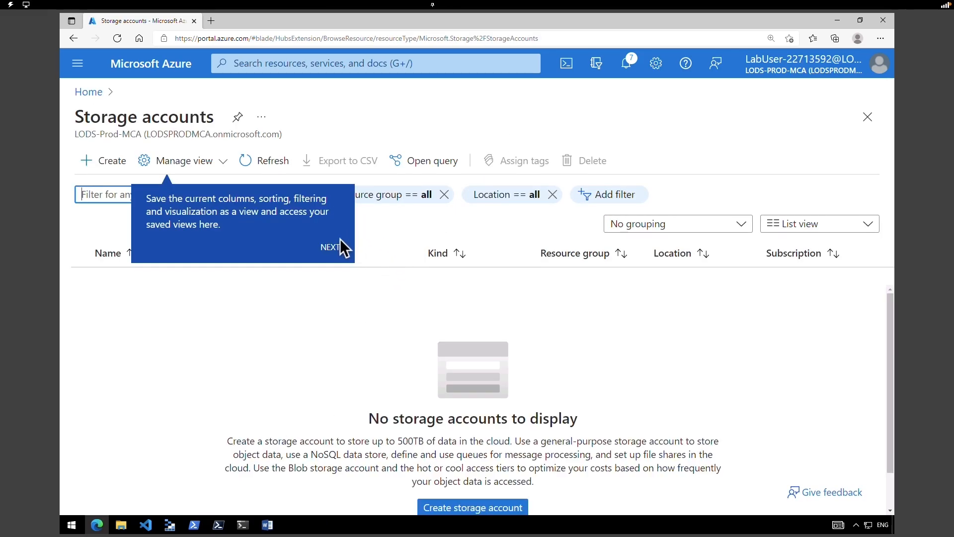
left_click(334, 247)
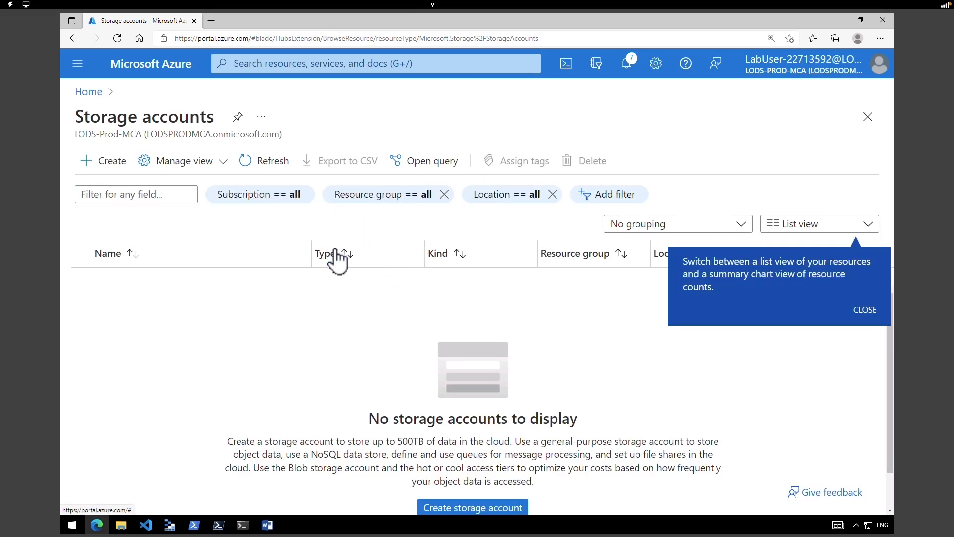
left_click(861, 313)
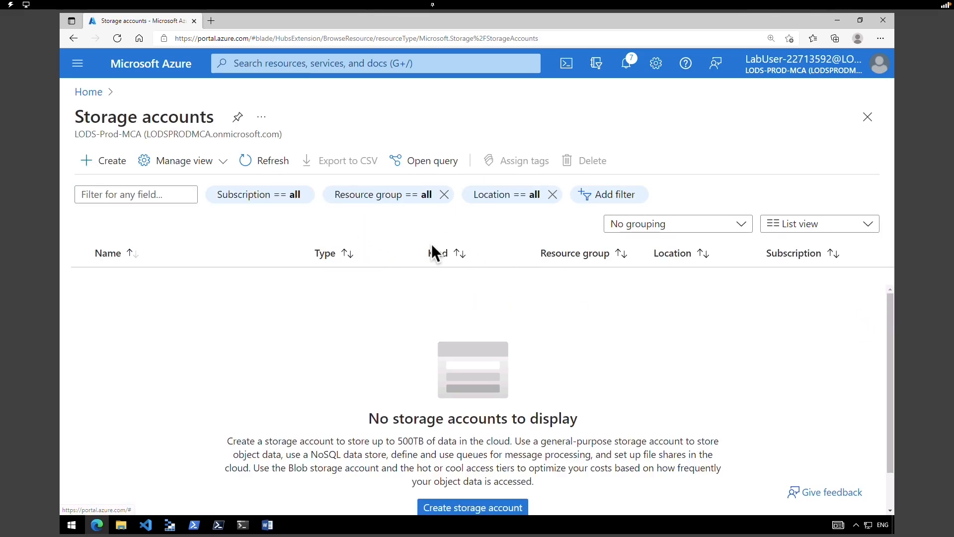
left_click(112, 163)
left_click_drag(870, 295, 870, 321)
- Place the storage account in myResourceGroup and name it contosostorage87685gk
left_click(419, 267)
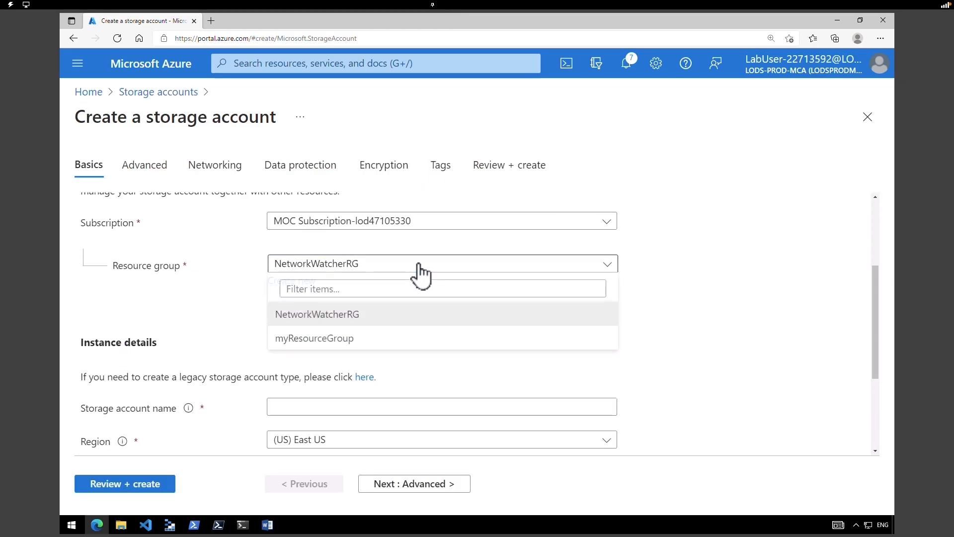
left_click(328, 340)
scroll(511, 330, "down", 3)
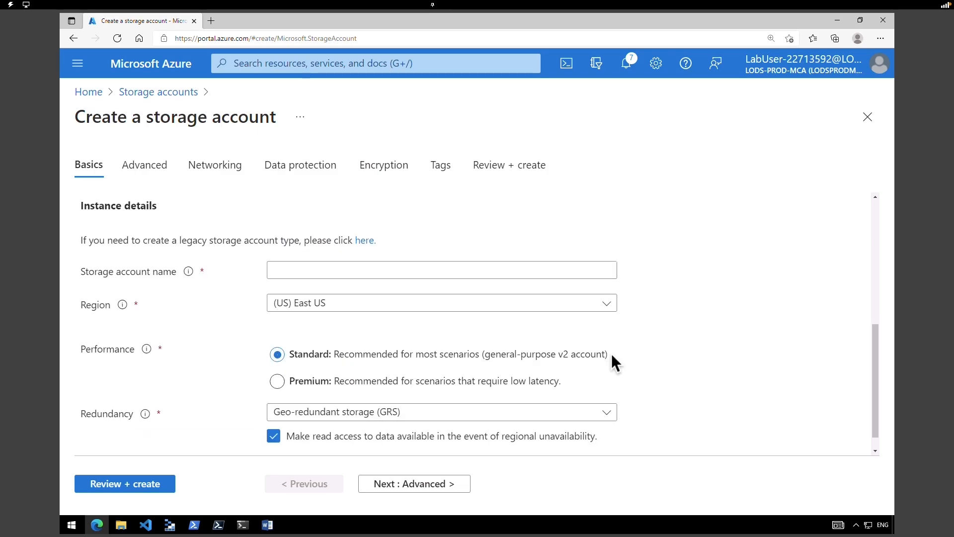
left_click(332, 270)
type("contosostorage87685gk")
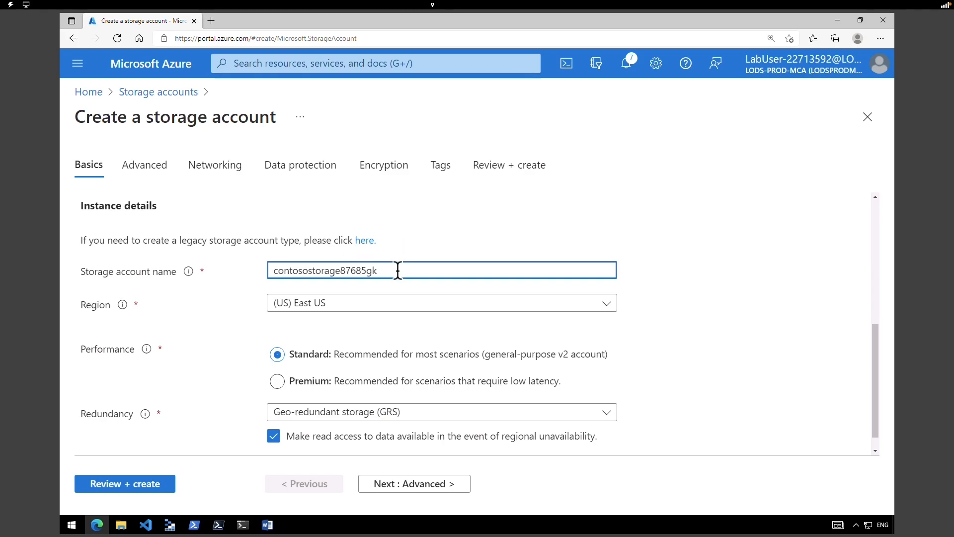
left_click(681, 292)
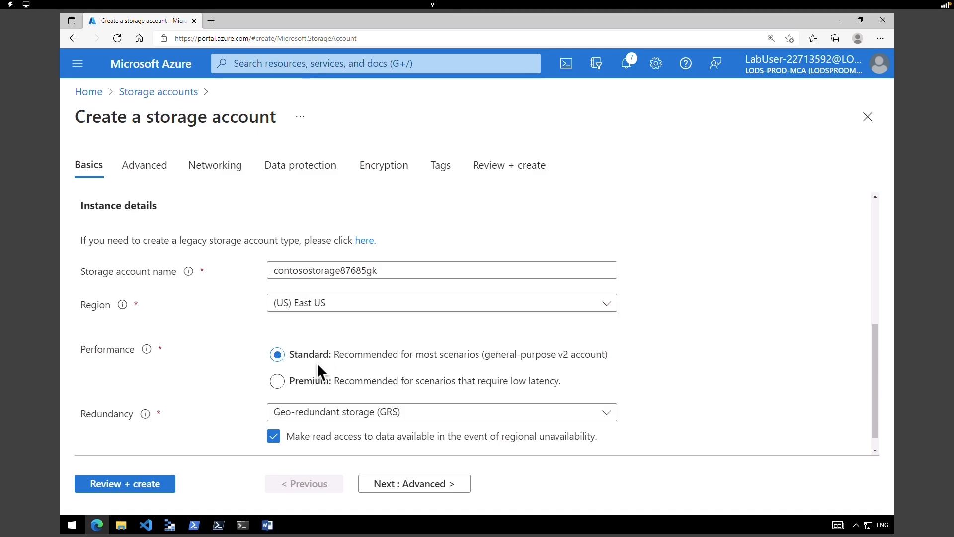
- Set redundancy to Locally-redundant storage (LRS), then review and create the account
left_click(354, 415)
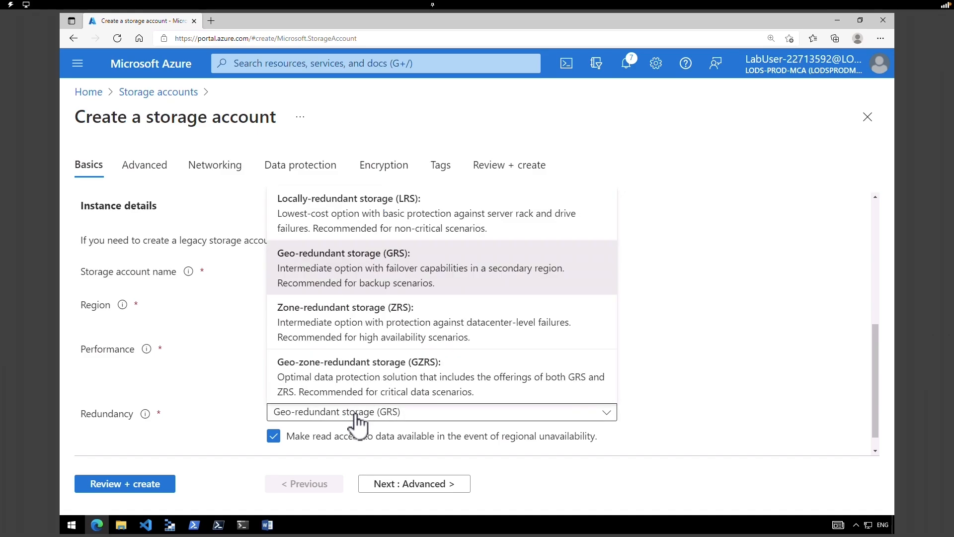
left_click(372, 214)
left_click_drag(875, 367, 872, 404)
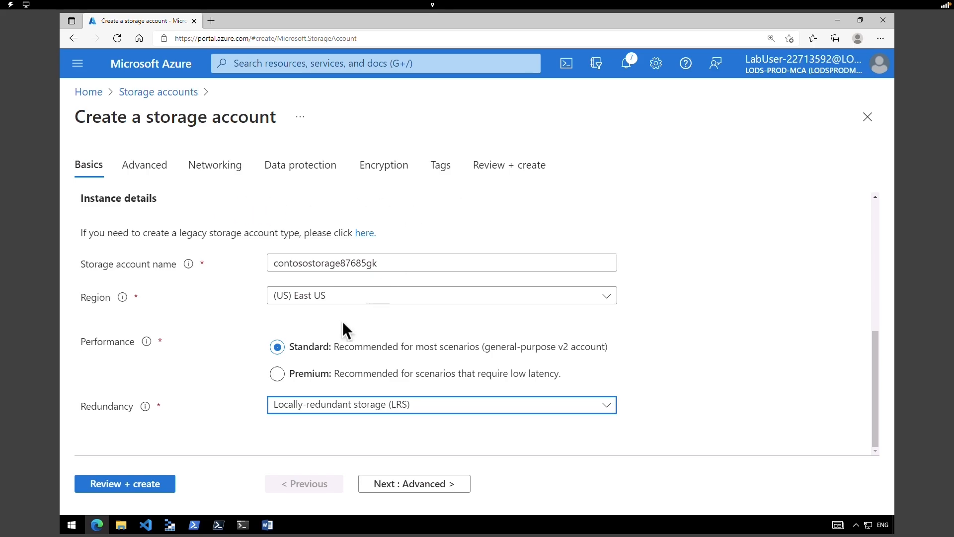
left_click(155, 486)
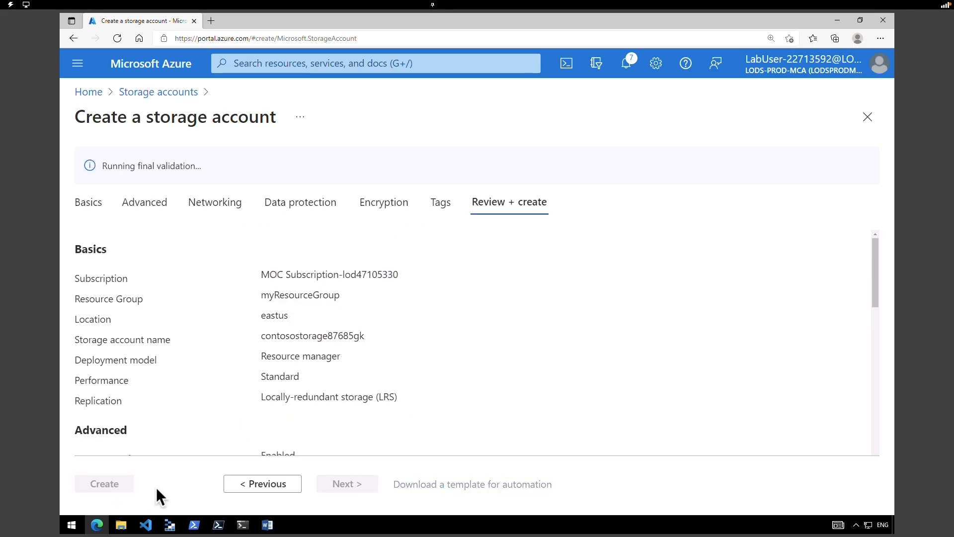
left_click(119, 487)
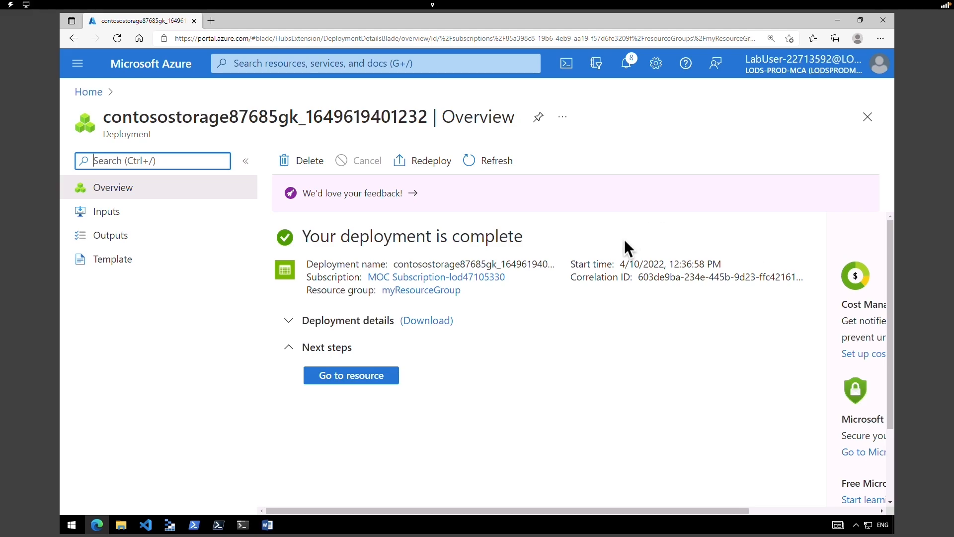
- Open the deployed contosostorage87685gk account and review Task 7, creating a file share
left_click(369, 381)
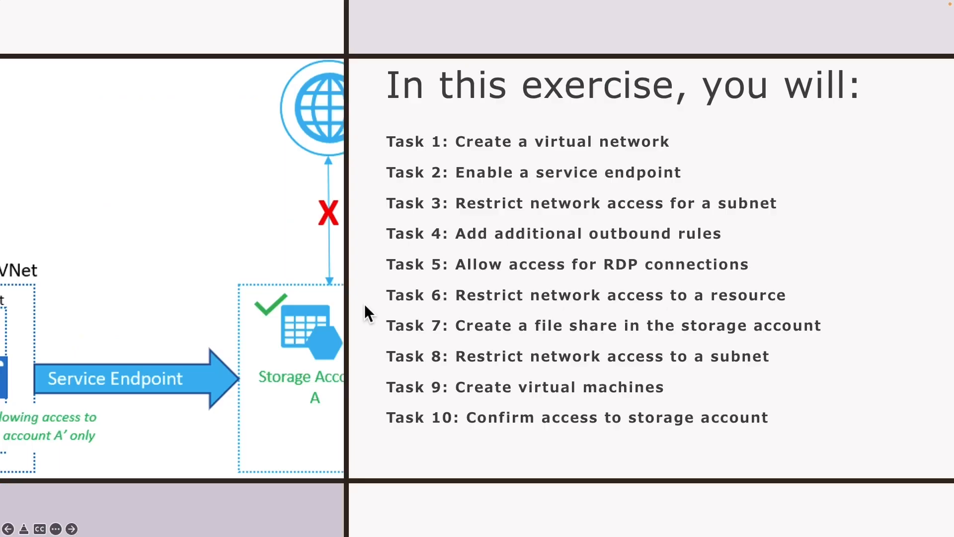
mouse_move(365, 309)
left_mouse_down()
mouse_move(401, 340)
mouse_move(830, 356)
mouse_move(824, 333)
mouse_move(836, 339)
left_mouse_up()
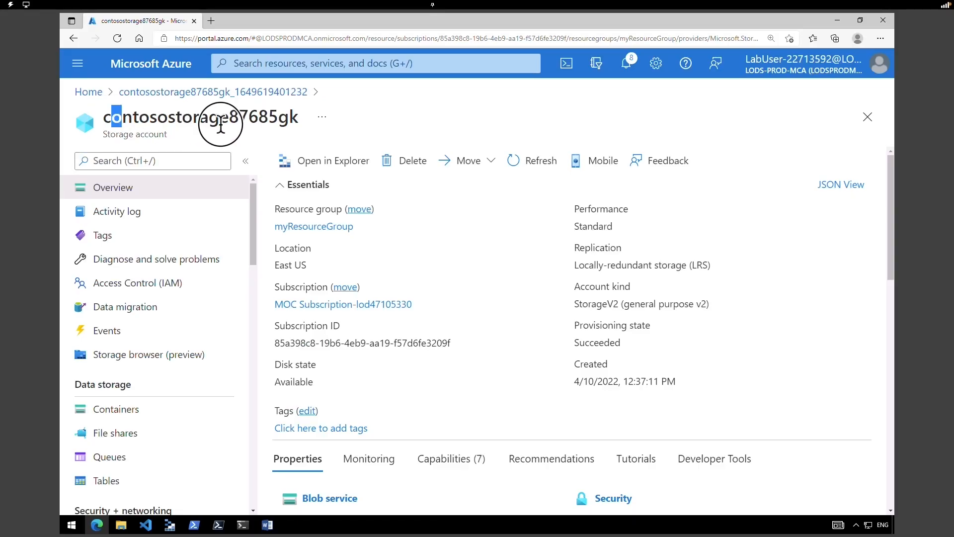
left_click_drag(111, 117, 261, 122)
left_click_drag(252, 199, 252, 247)
- Create a file share named marketing with the Transaction optimized tier and open it
left_click_drag(74, 252, 129, 253)
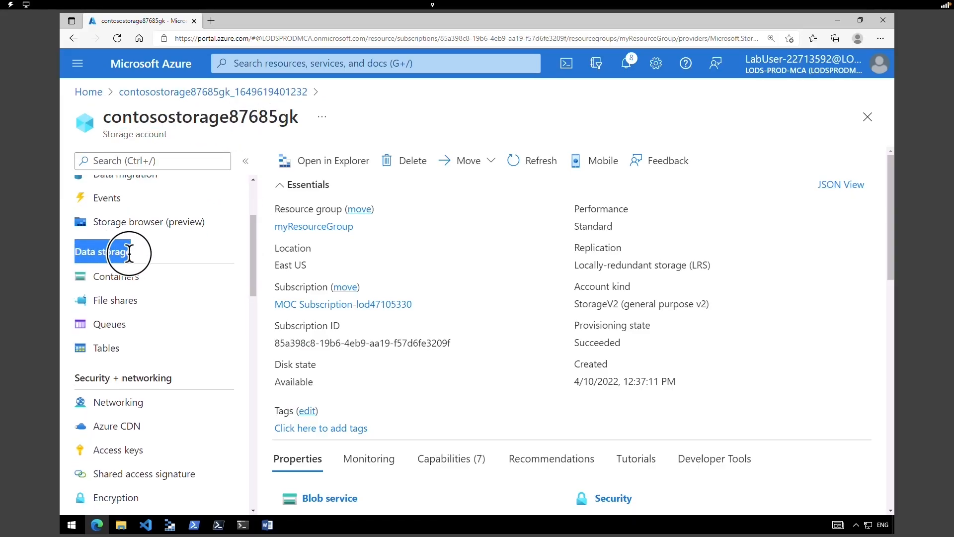
left_click(130, 308)
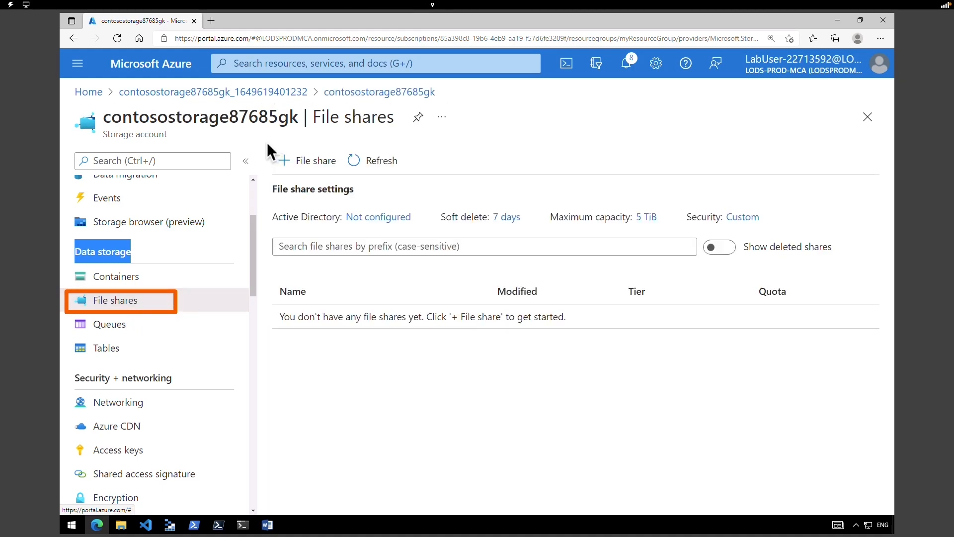
left_click(319, 166)
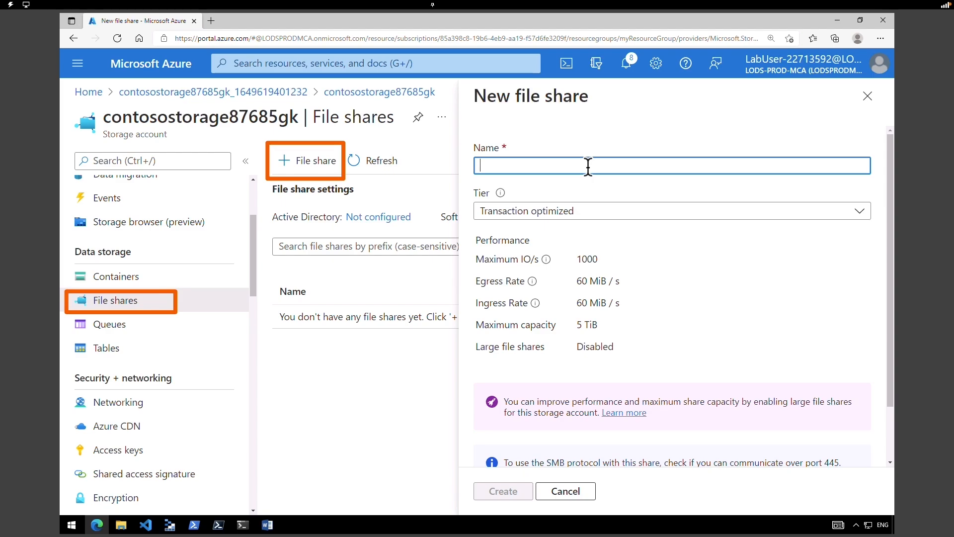
type("marketing")
left_click(623, 212)
left_click(557, 294)
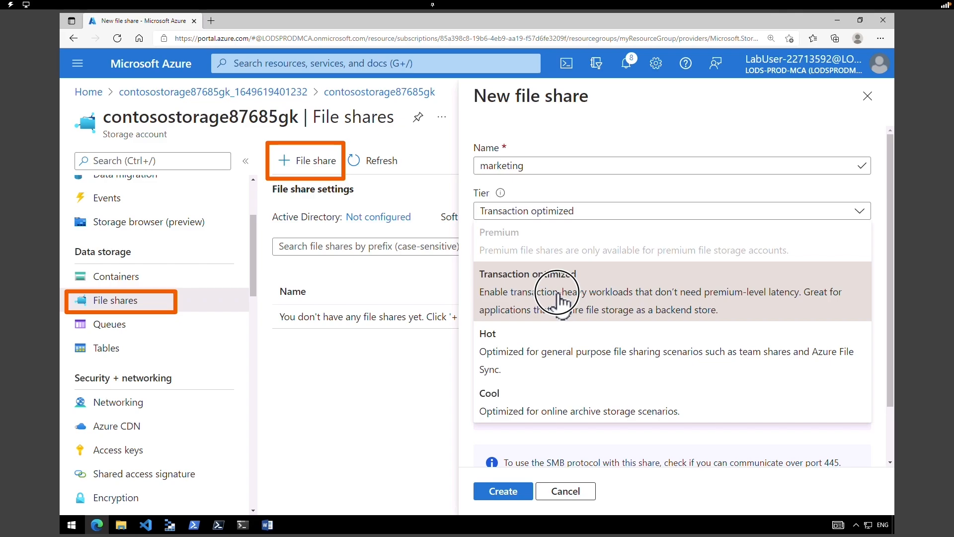
scroll(542, 397, "down", 2)
left_click(517, 492)
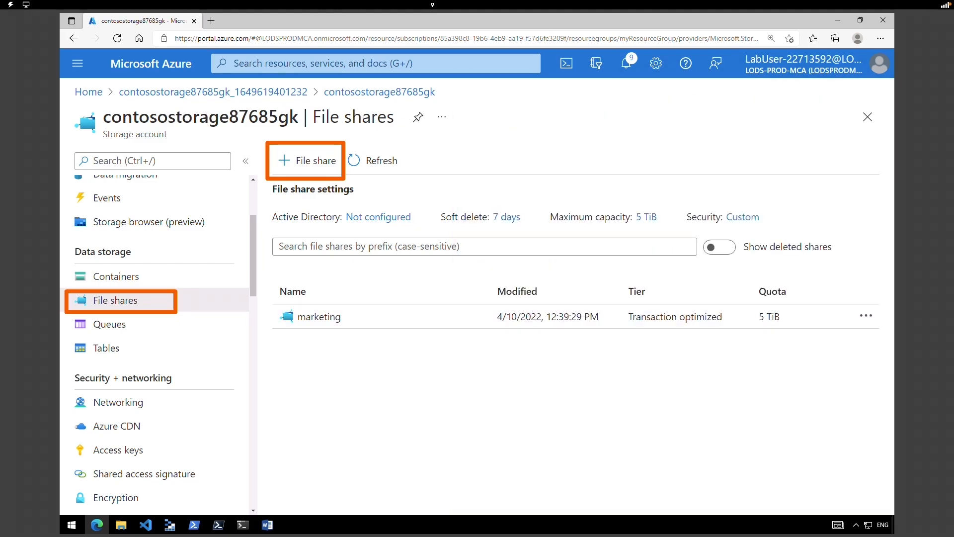
left_click(334, 319)
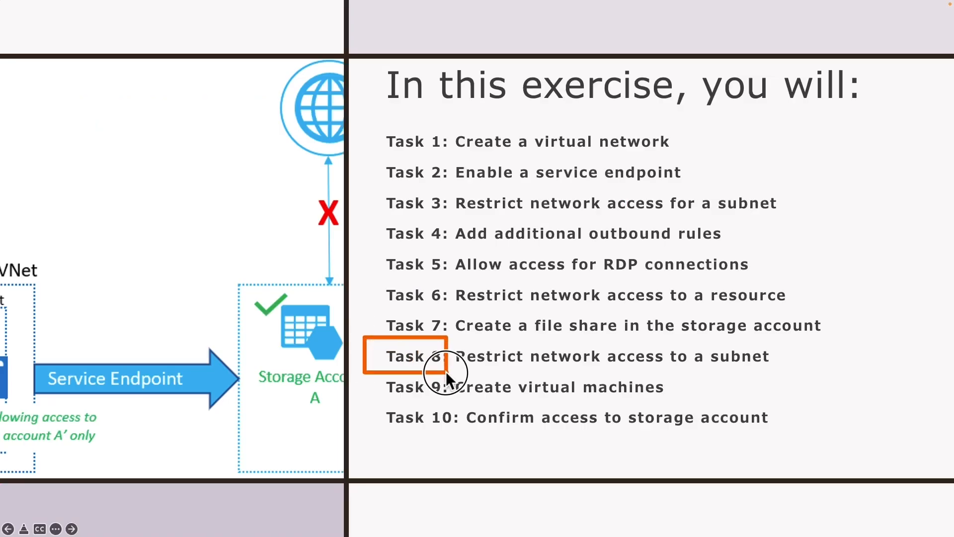
mouse_move(445, 371)
left_mouse_down()
mouse_move(636, 380)
mouse_move(802, 371)
left_mouse_up()
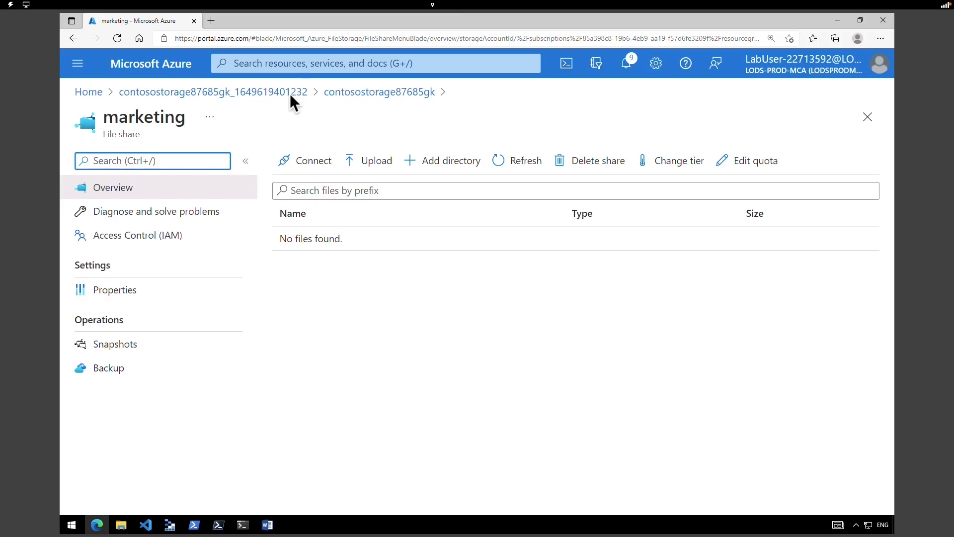
- Open the storage account's Networking settings and allow access only from selected networks
left_click(272, 93)
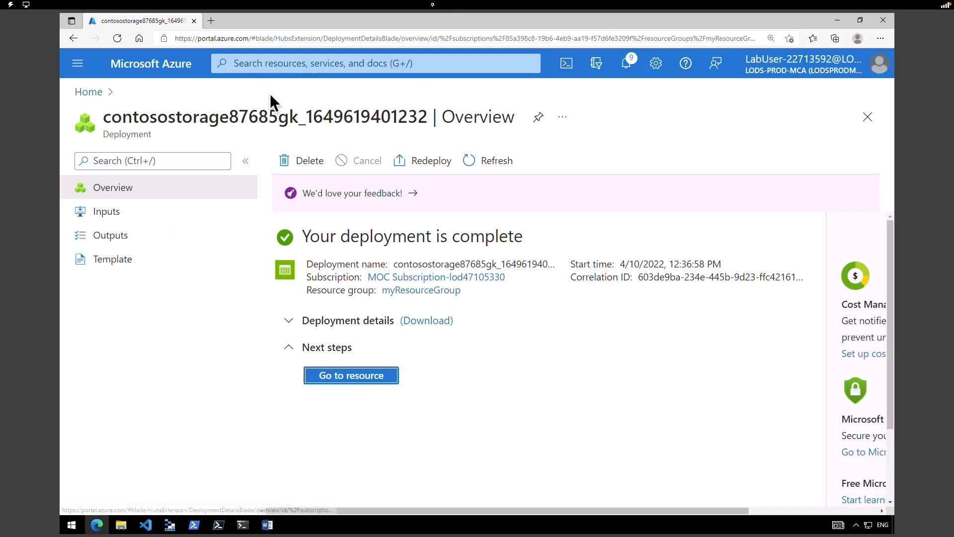
left_click(357, 371)
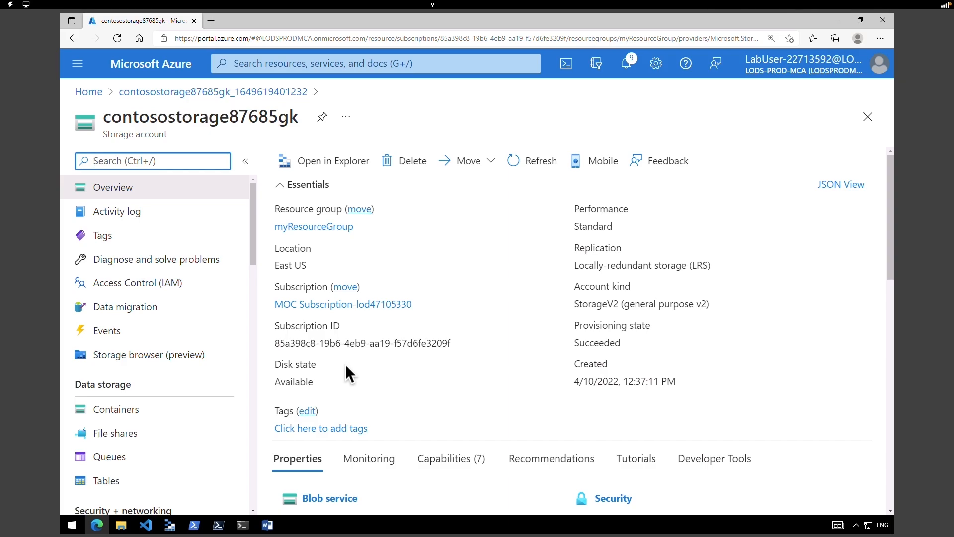
left_click_drag(252, 246, 252, 305)
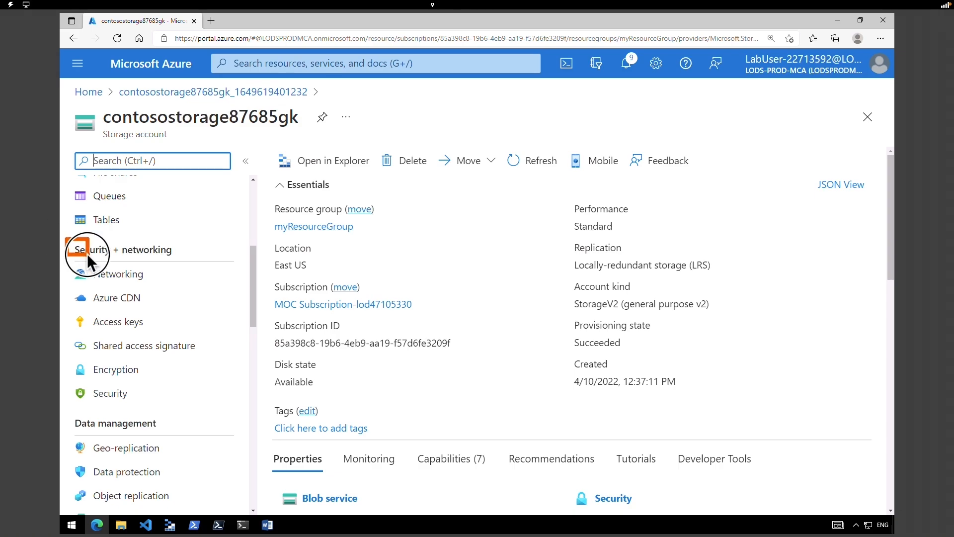
left_click(121, 278)
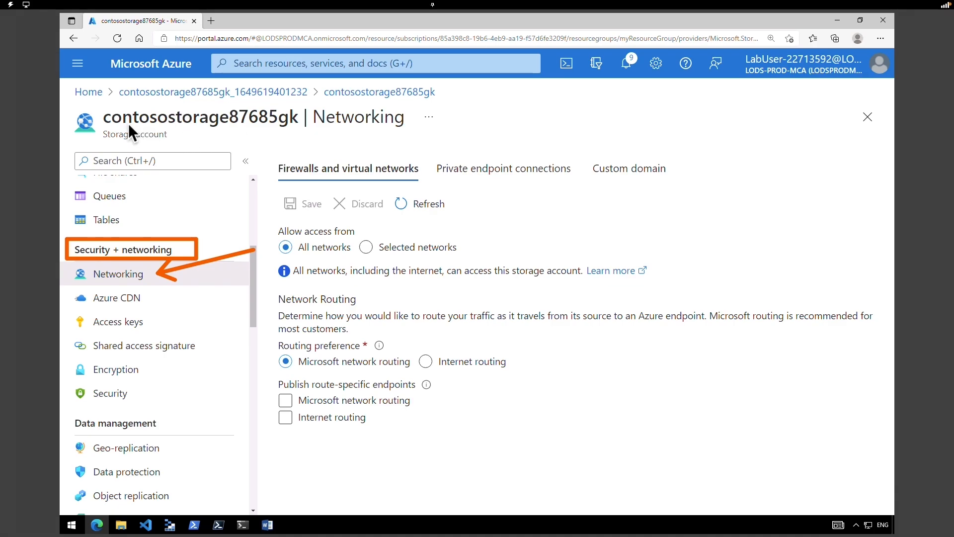
left_click(366, 247)
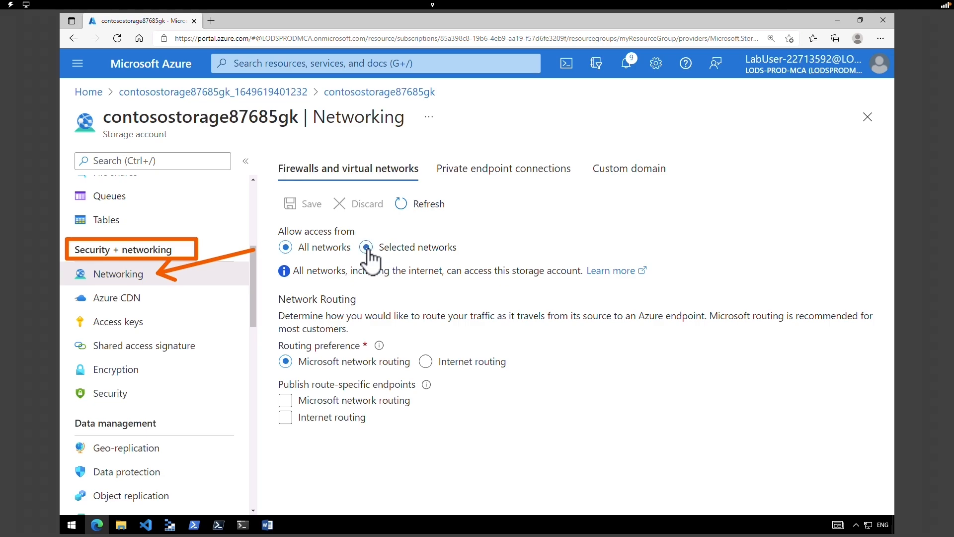
scroll(779, 241, "down", 2)
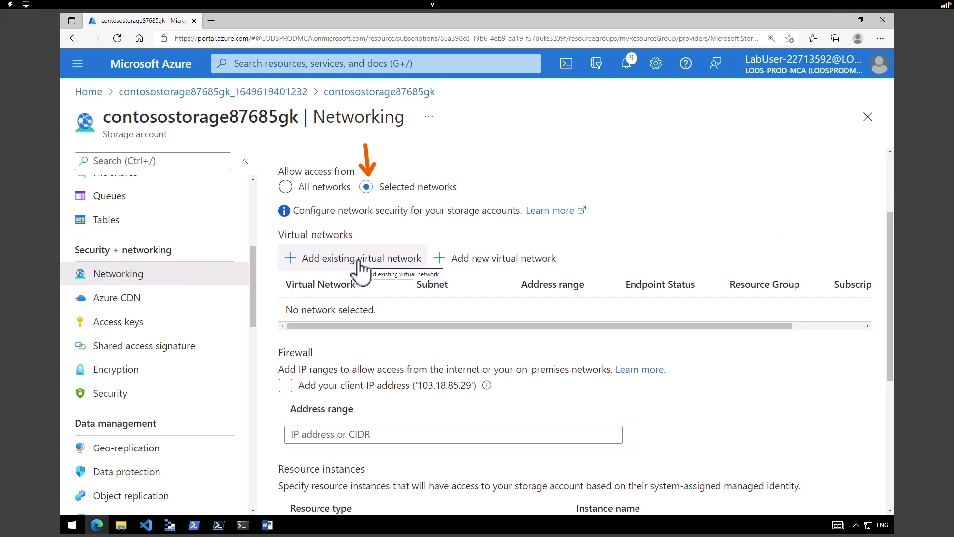
- Add CoreServicesVNet's Private subnet as an allowed existing virtual network
left_click(360, 264)
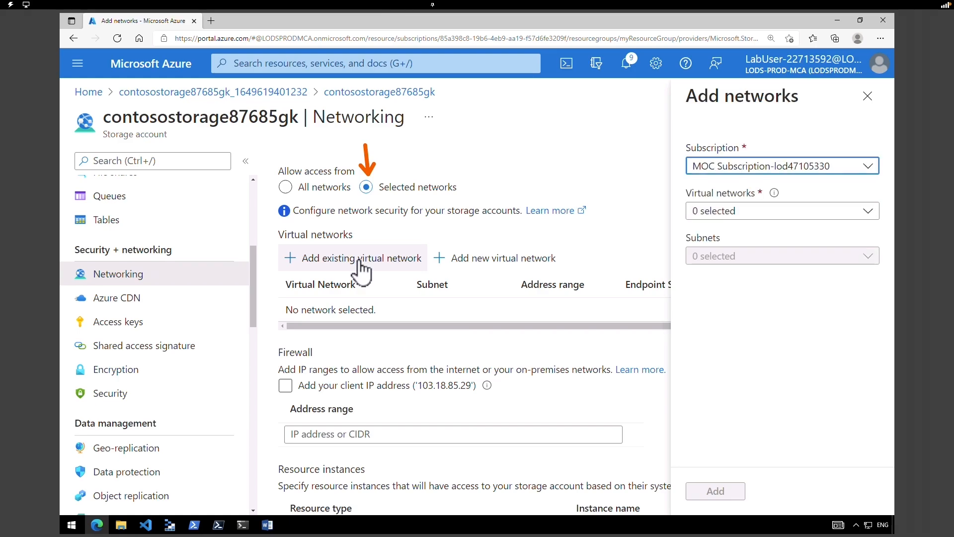
left_click(758, 172)
left_click(759, 171)
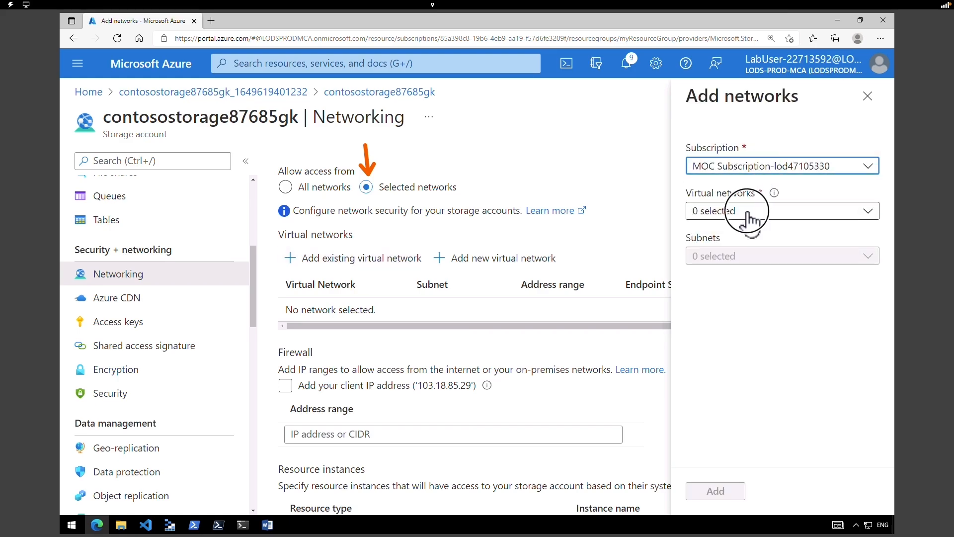
left_click(751, 211)
left_click(733, 313)
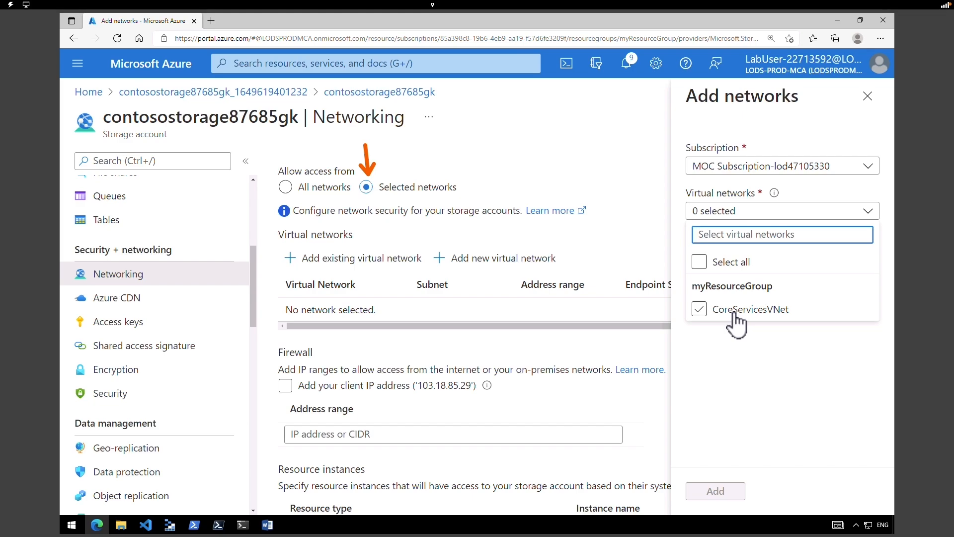
left_click(734, 312)
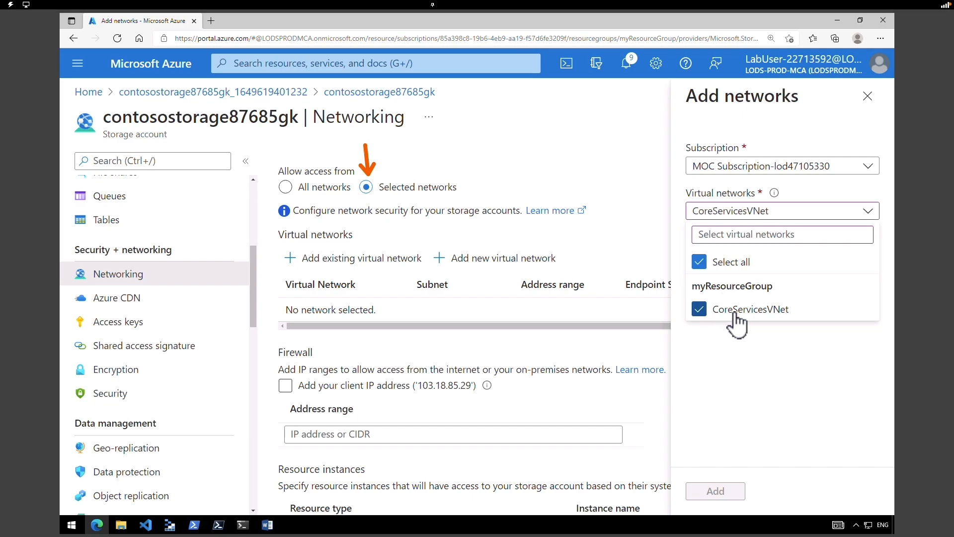
left_click(734, 420)
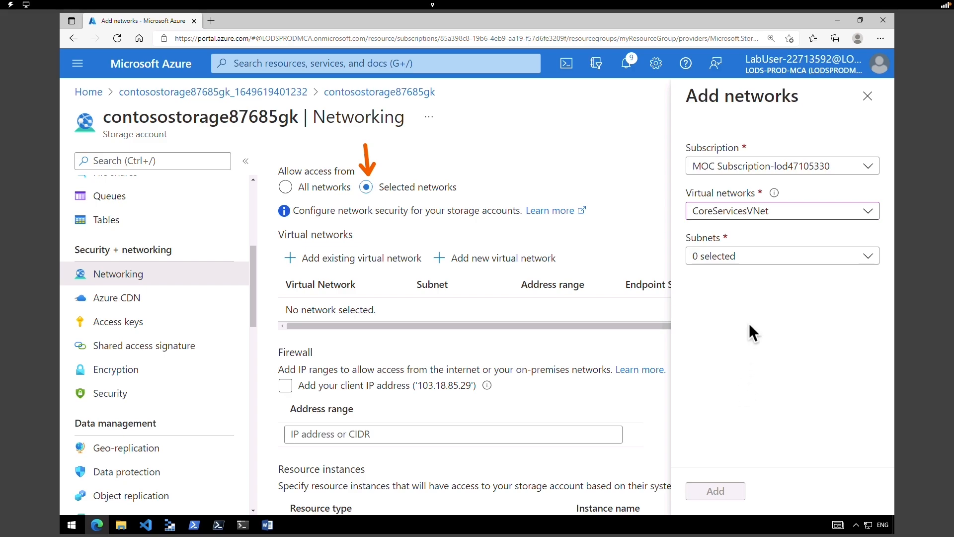
left_click(748, 259)
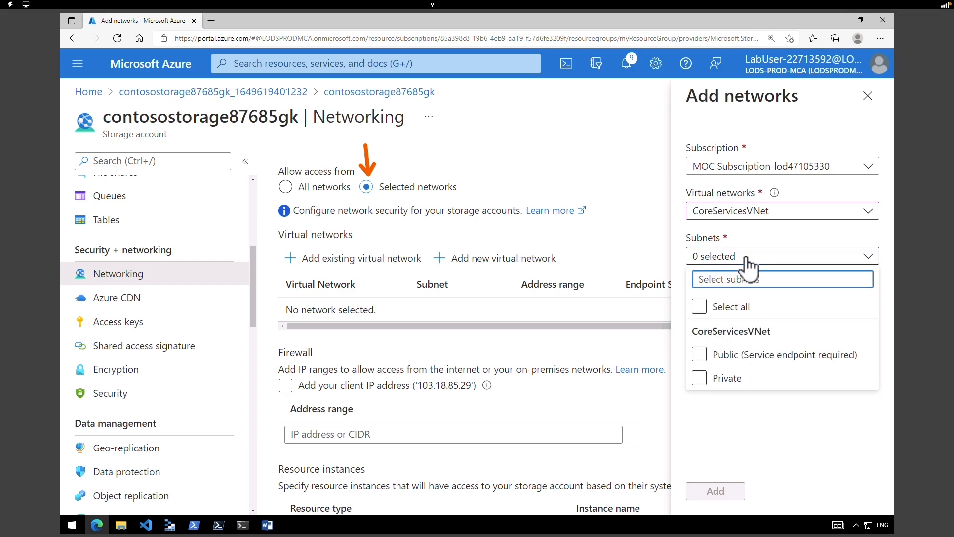
left_click(718, 378)
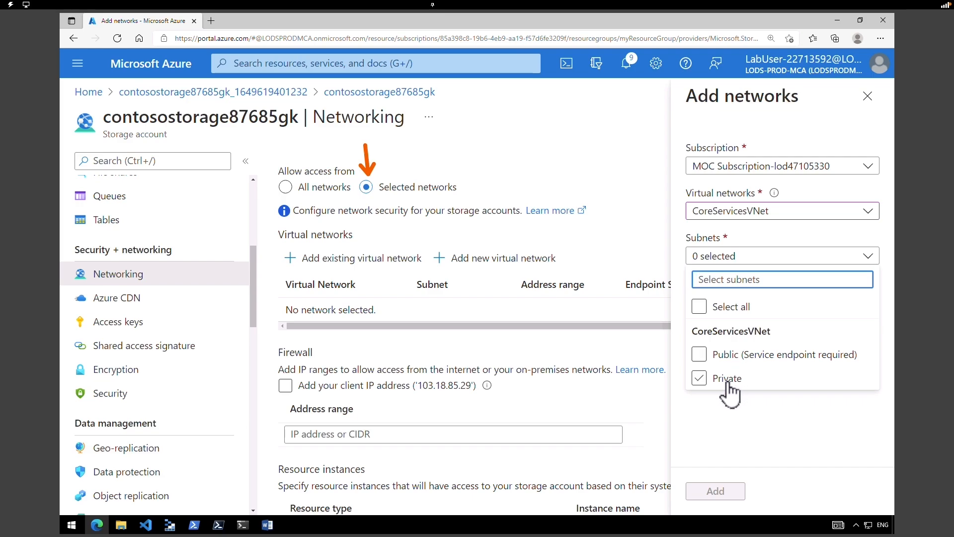
left_click(716, 493)
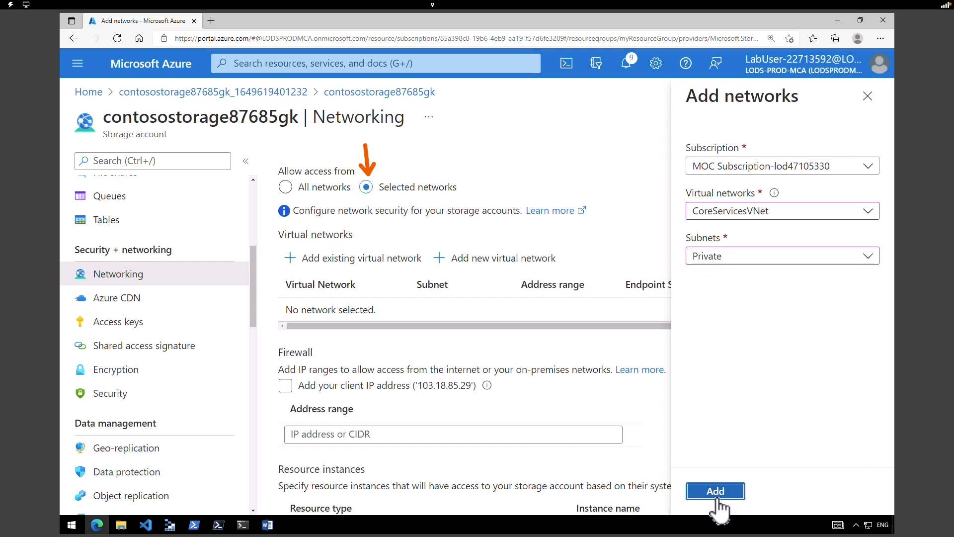
scroll(887, 476, "down", 2)
left_click_drag(890, 431, 892, 242)
- Save the network restriction, run the VMs.json deployment in Cloud Shell, and return home
left_click(293, 204)
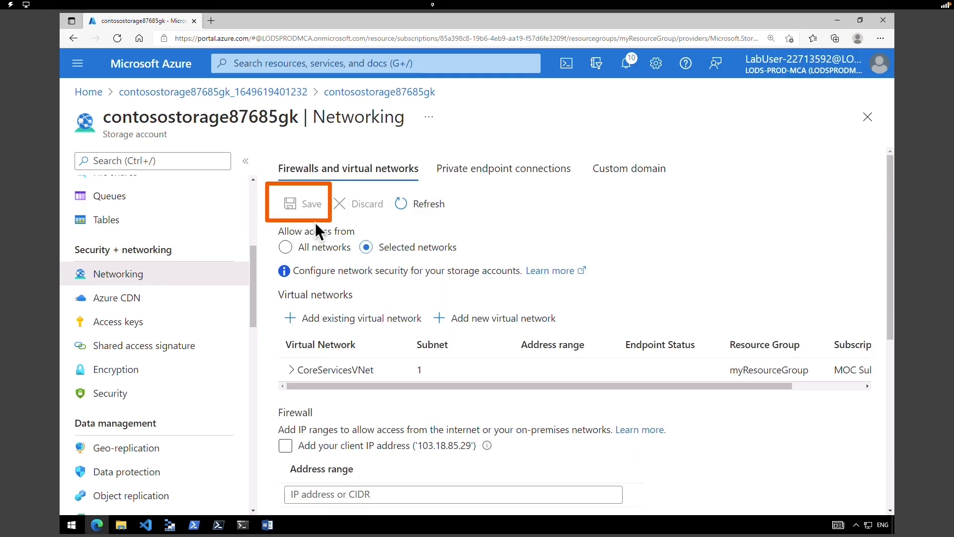
mouse_move(368, 368)
left_mouse_down()
mouse_move(407, 424)
mouse_move(801, 440)
left_mouse_up()
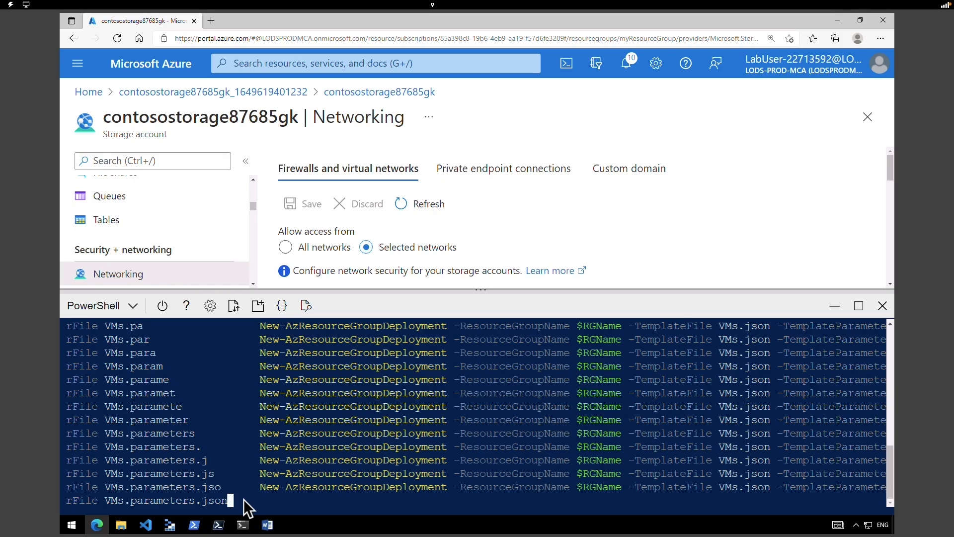
key("Return")
left_click(150, 65)
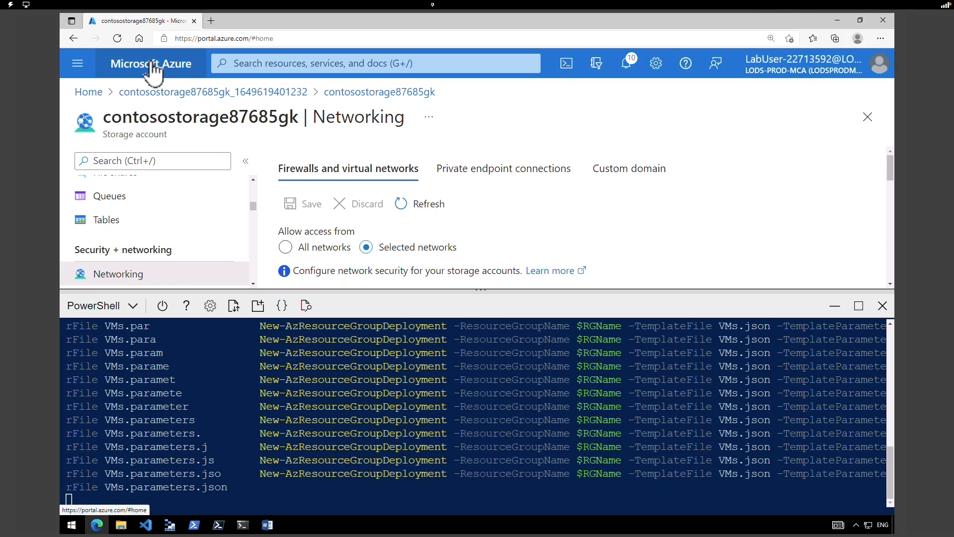
- Refresh the Virtual machines list until ContosoPrivate and ContosoPublic run, then open ContosoPrivate
left_click(833, 306)
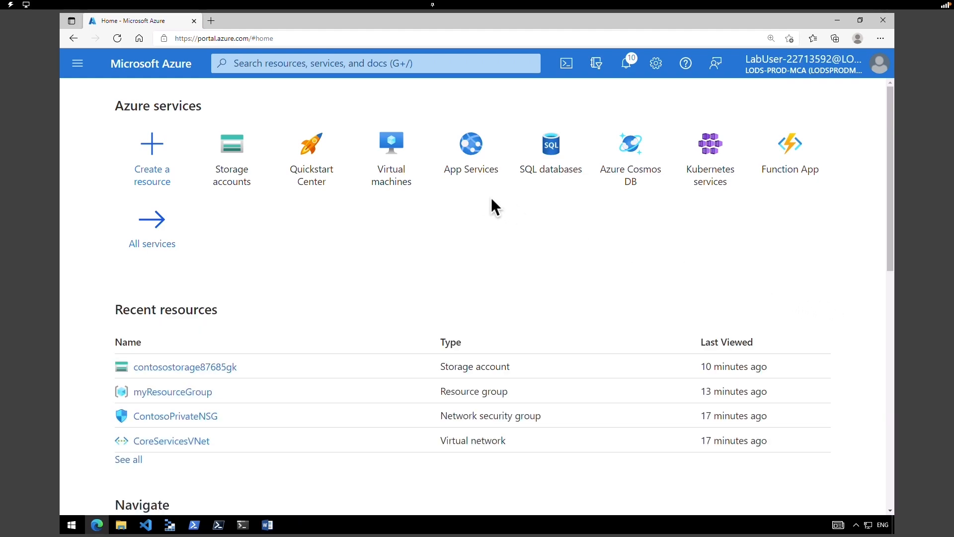
left_click(394, 167)
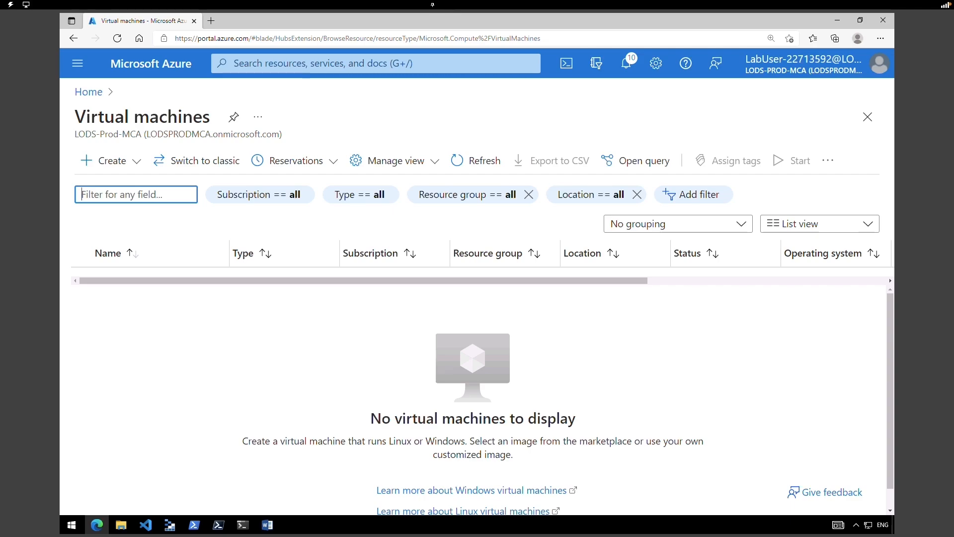
key("ctrl")
left_click(489, 166)
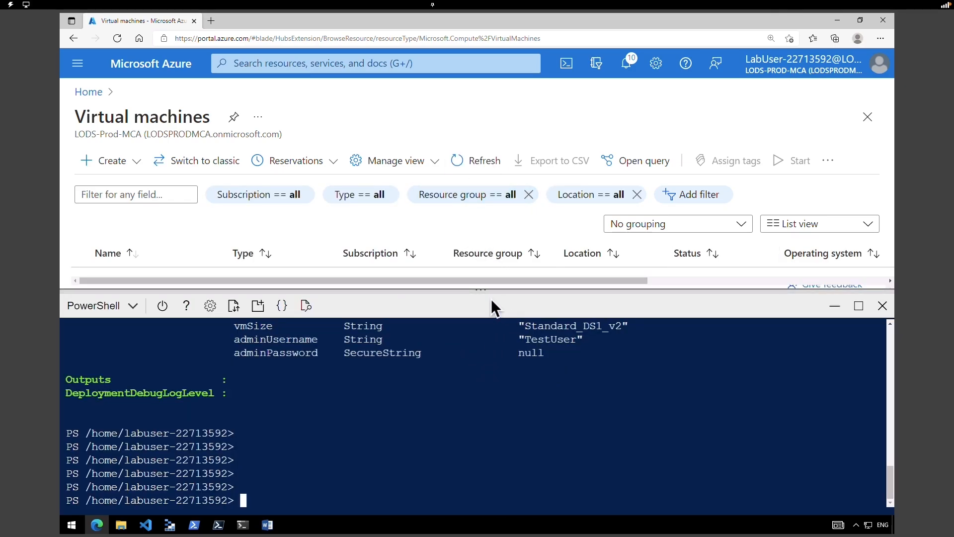
left_click(835, 305)
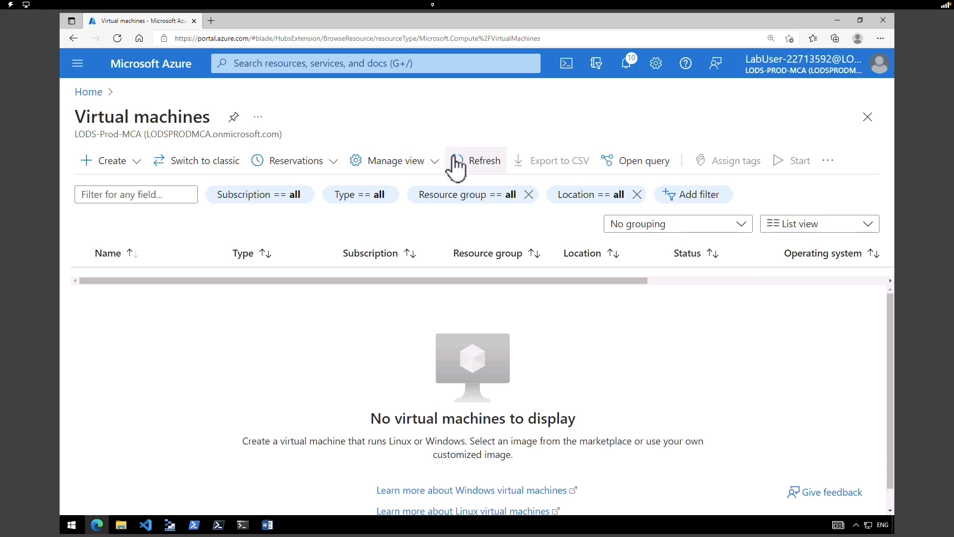
left_click(455, 161)
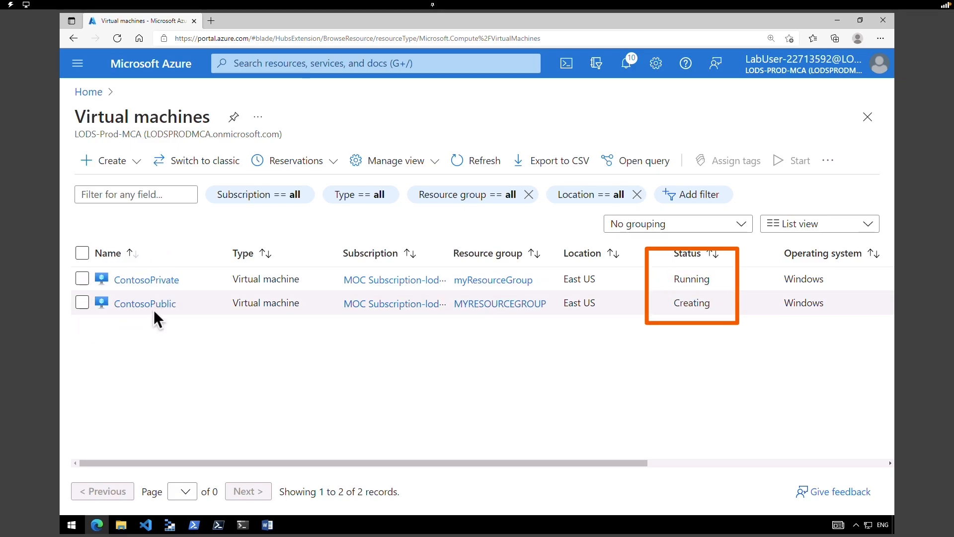
left_click(476, 160)
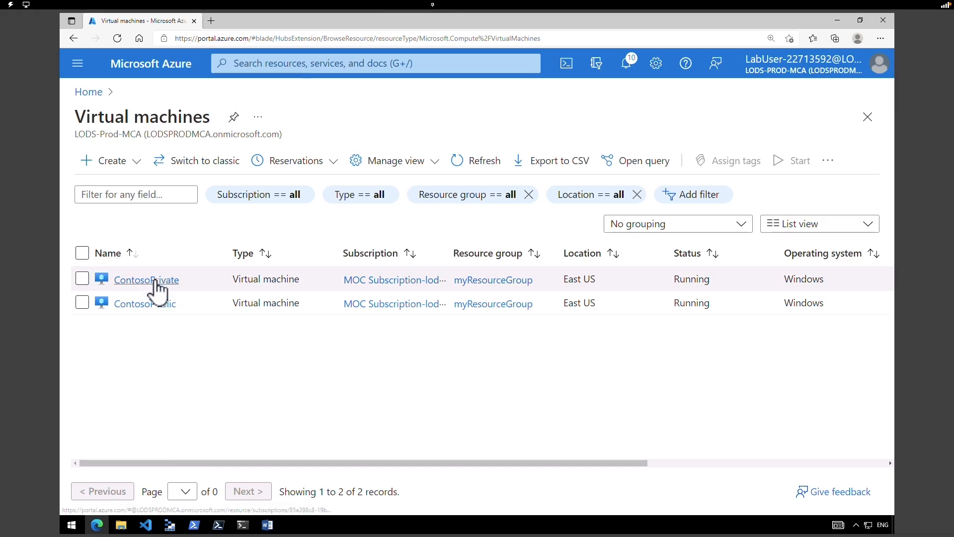
left_click(157, 280)
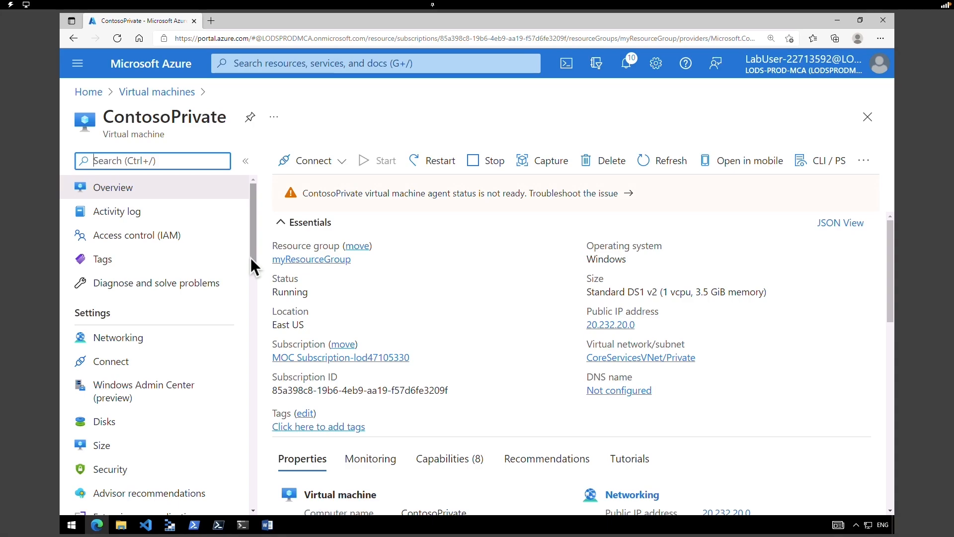
- Download ContosoPrivate's RDP connection file and open it
left_click(318, 165)
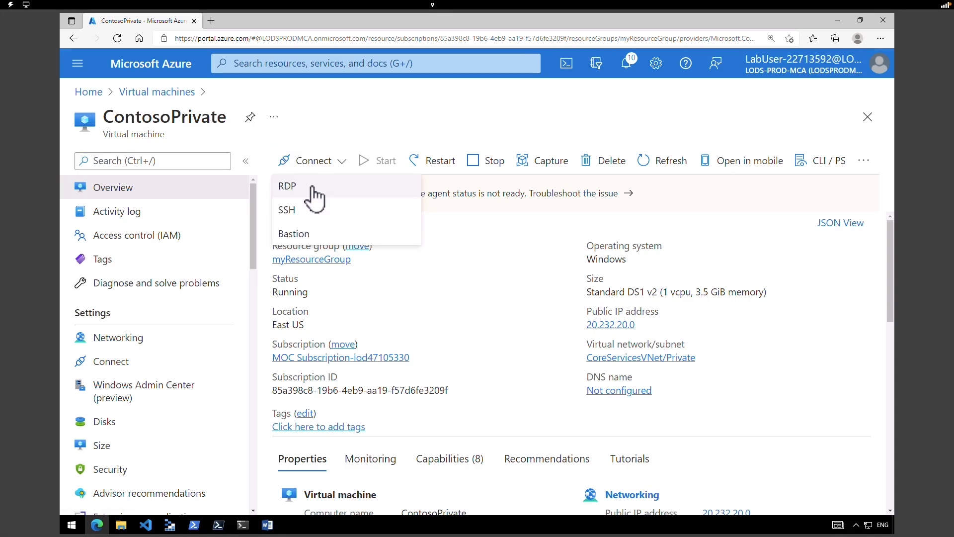
left_click(314, 196)
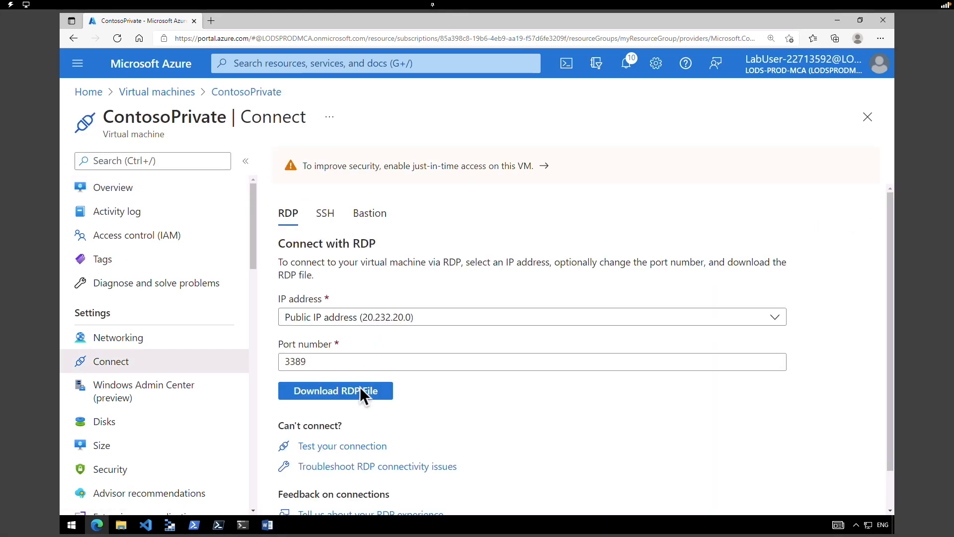
left_click(362, 397)
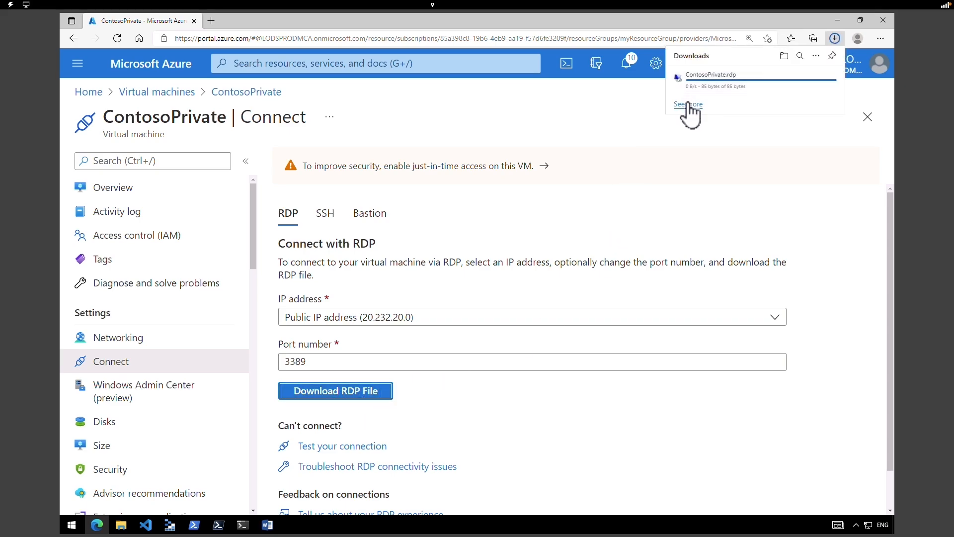
left_click(697, 83)
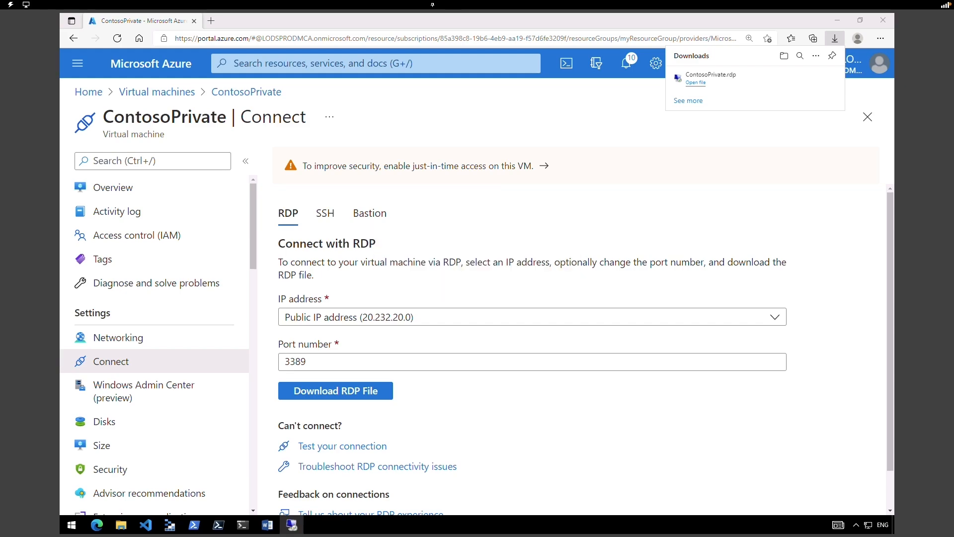
- Sign in with the account password, accept the certificate, network and IE prompts
key("Tab")
key("ctrl+v")
left_click(432, 325)
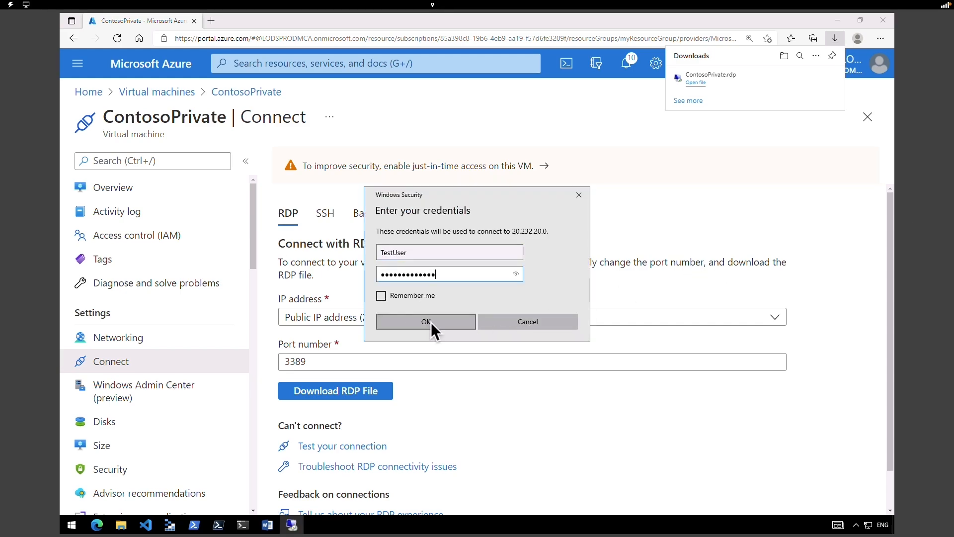
left_click(512, 349)
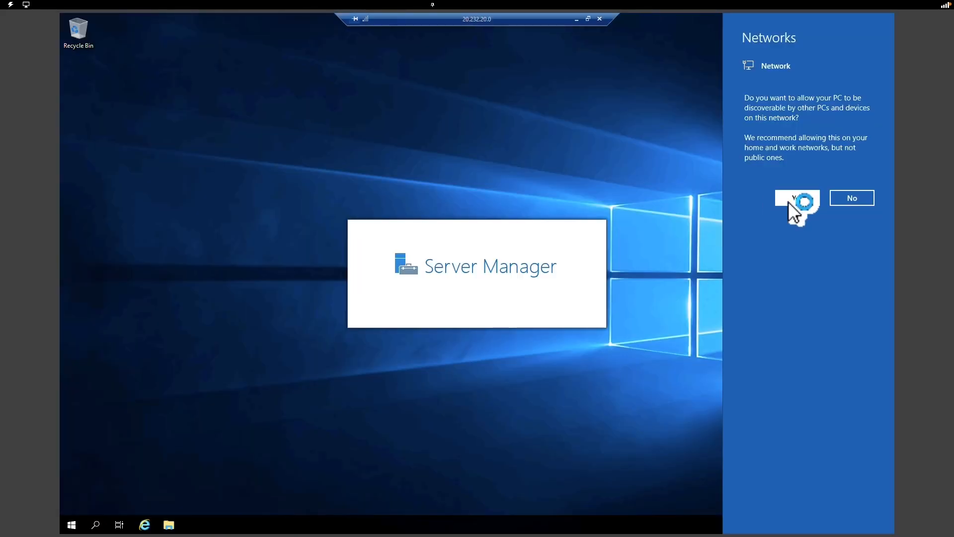
left_click(790, 199)
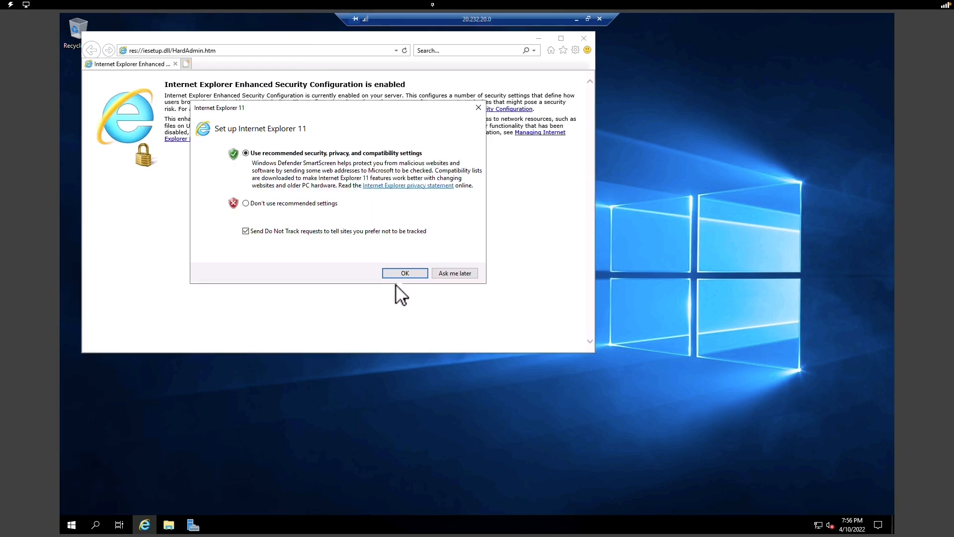
left_click(403, 274)
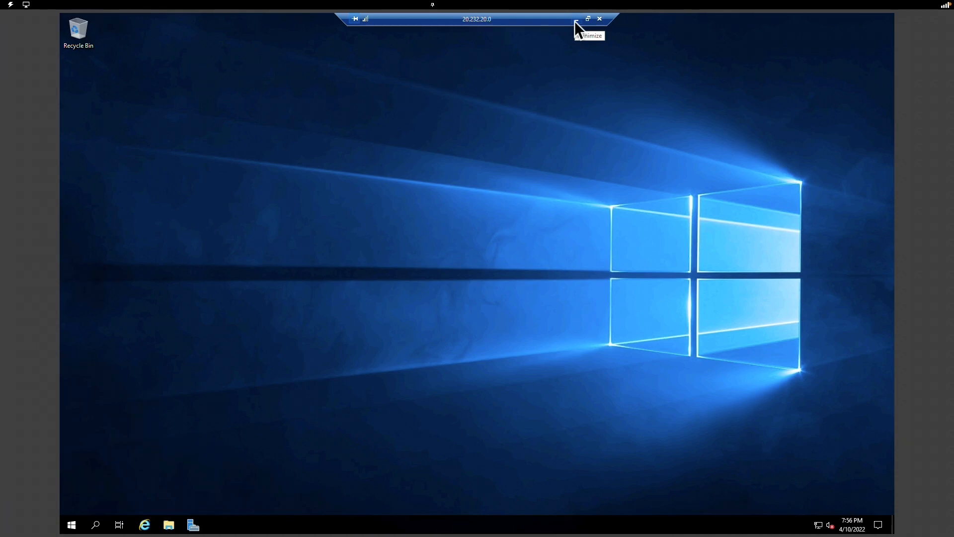
- Open contosostorage87685gk's Access keys, reveal the keys and copy key1
left_click(576, 20)
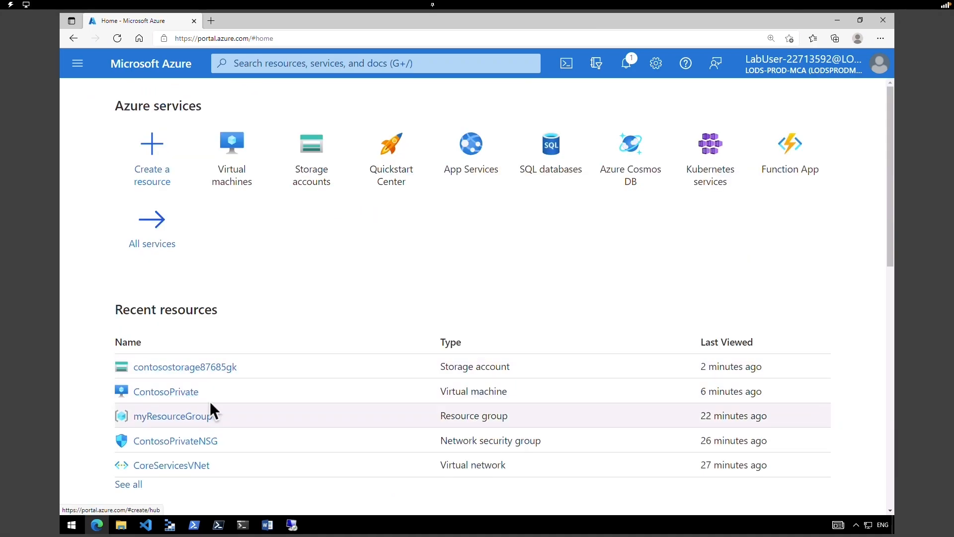
left_click(212, 372)
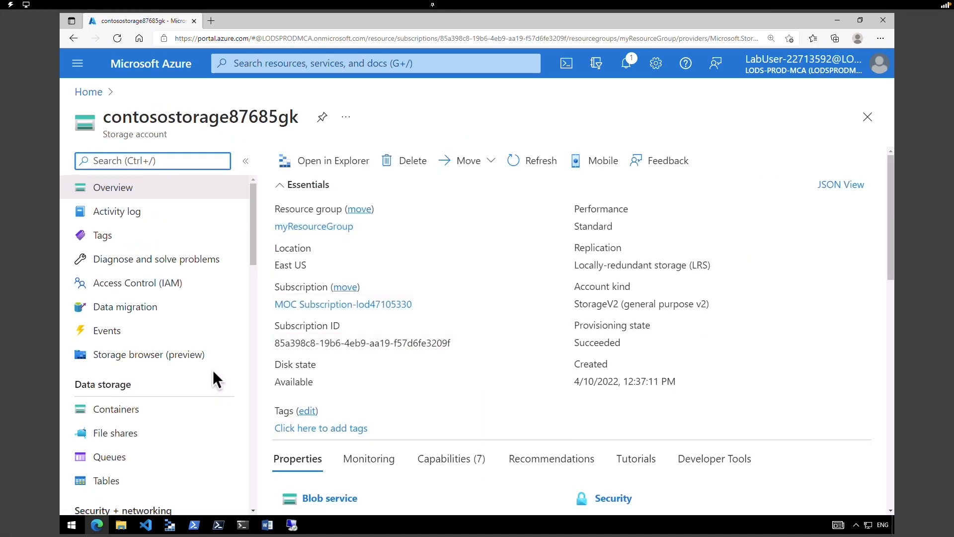
left_click_drag(254, 245, 251, 311)
left_click_drag(73, 246, 171, 262)
left_click(152, 318)
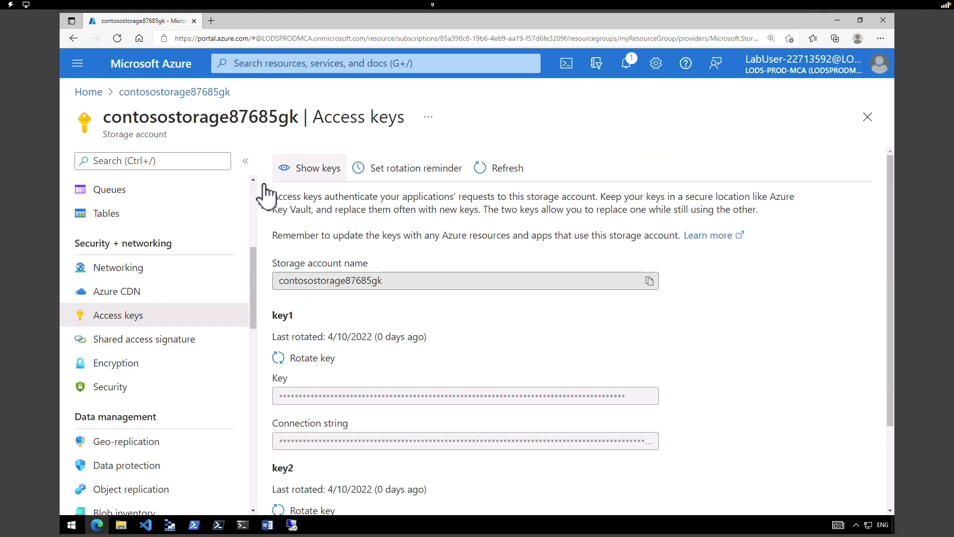
left_click(311, 169)
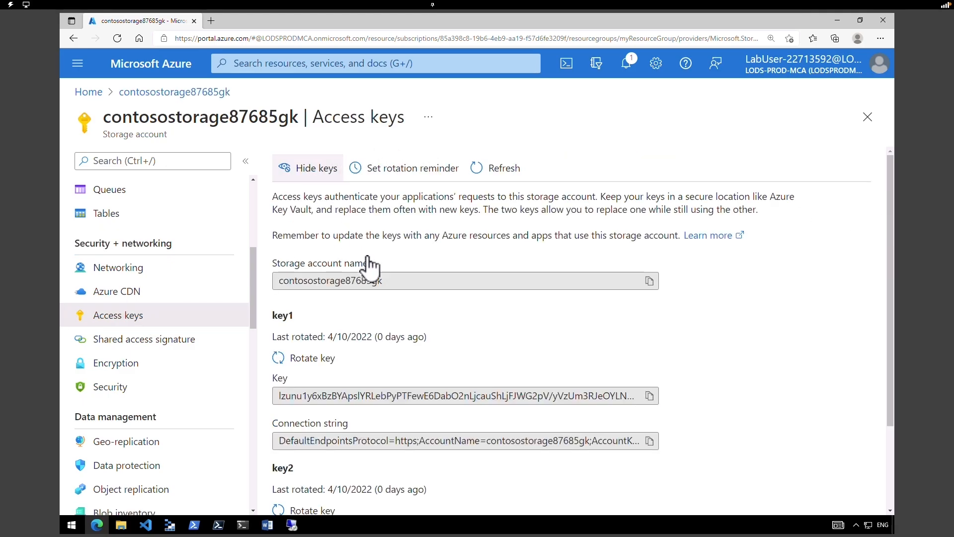
left_click(652, 397)
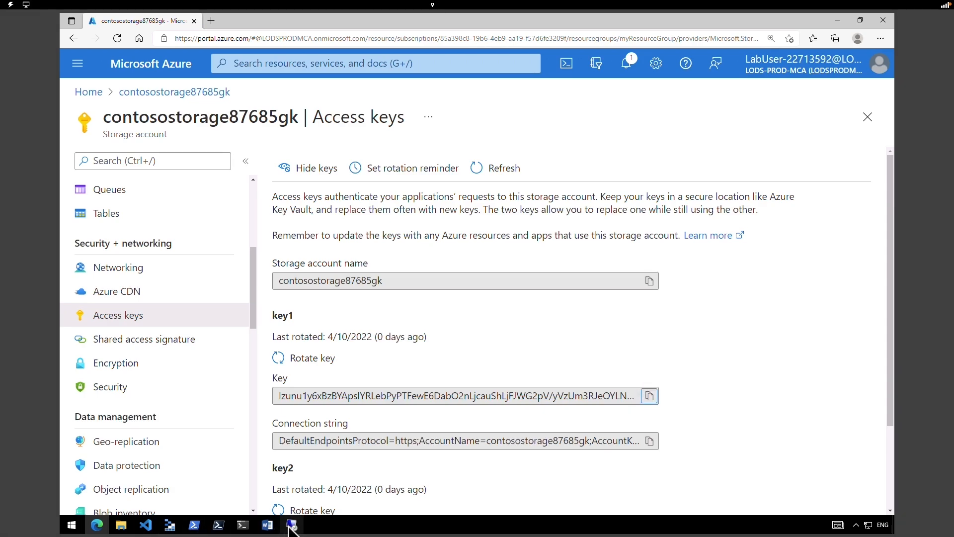
- Start Notepad in the remote session and paste the storage account name below the key
left_click(292, 524)
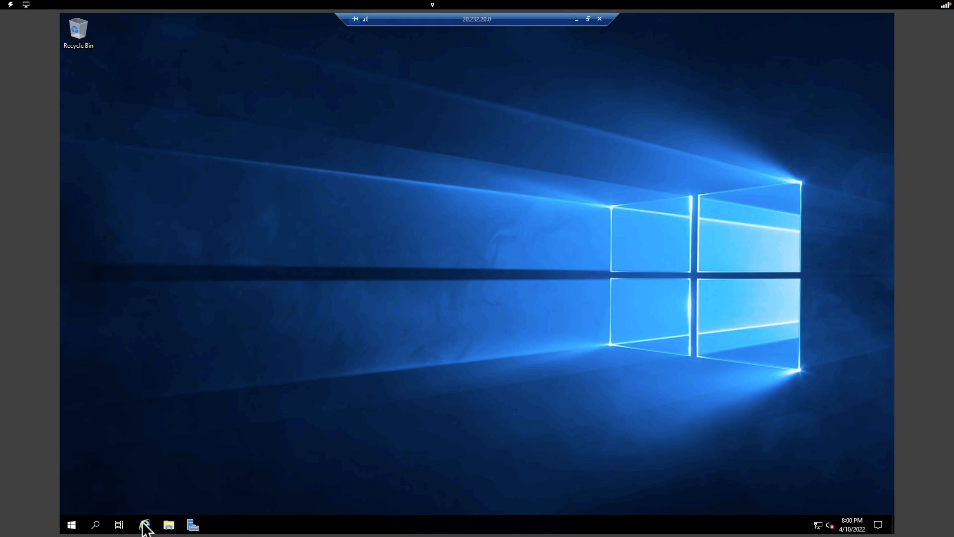
left_click(95, 525)
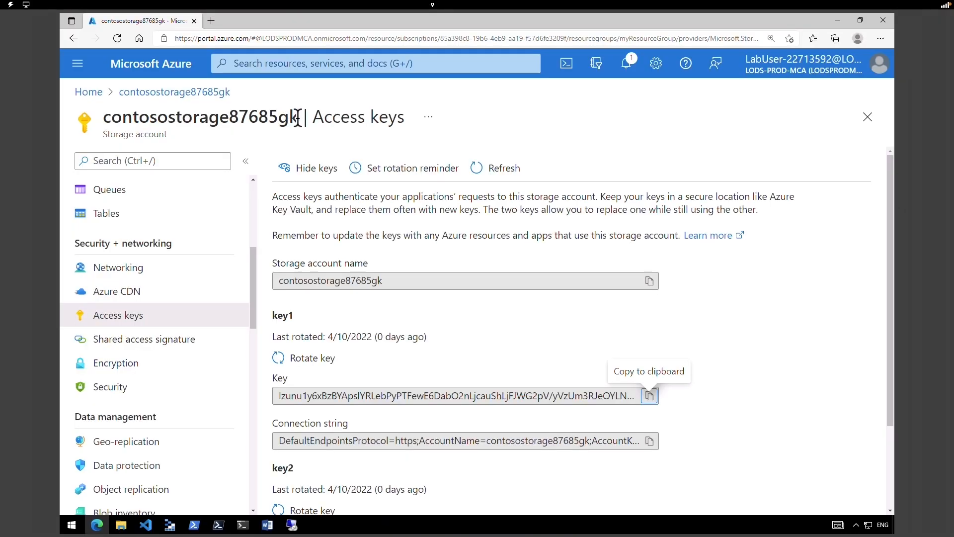
mouse_move(298, 118)
left_mouse_down()
mouse_move(139, 109)
mouse_move(105, 117)
mouse_move(300, 122)
left_mouse_up()
left_click(105, 117)
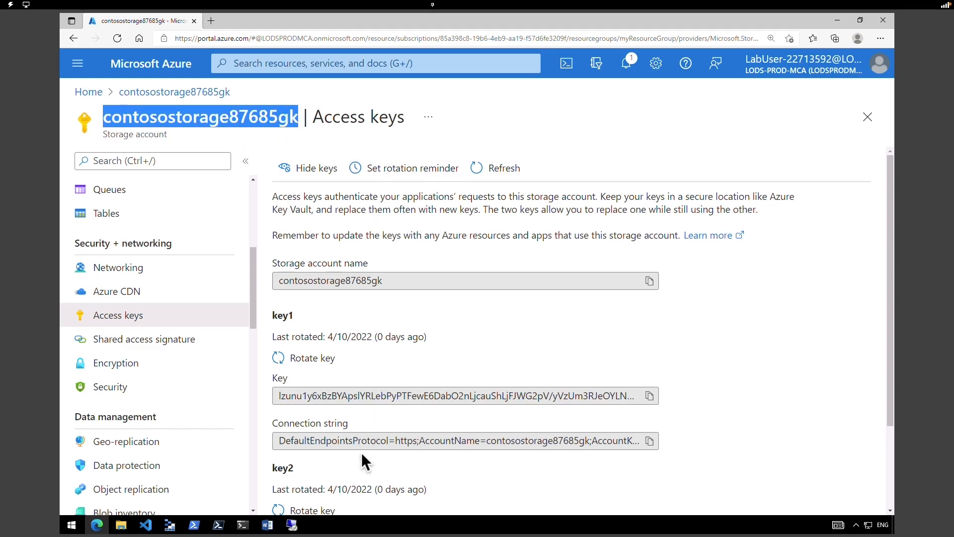
left_click(290, 526)
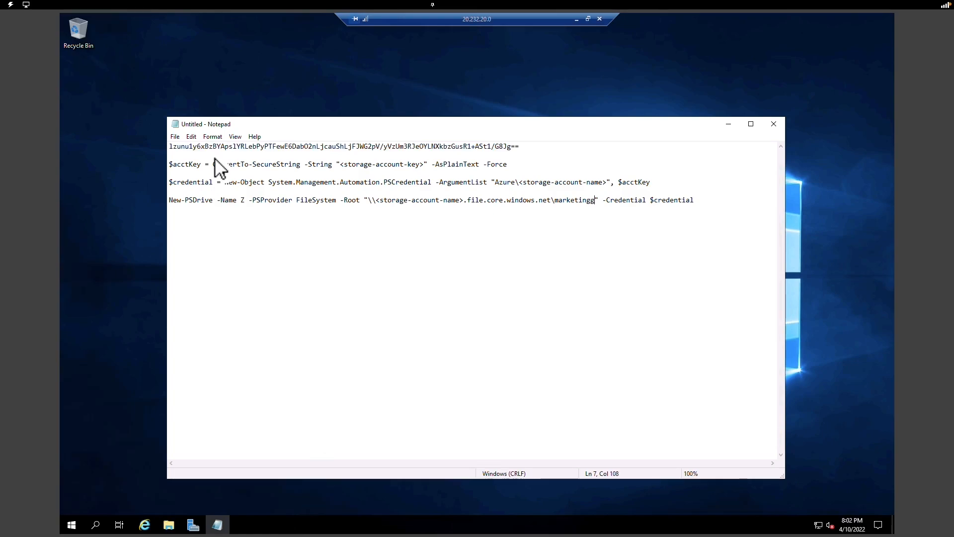
left_click(518, 154)
key("ctrl+v")
- Copy the storage key line and paste it over the <storage-account-key> placeholder
left_click_drag(267, 154, 194, 155)
left_click(272, 147)
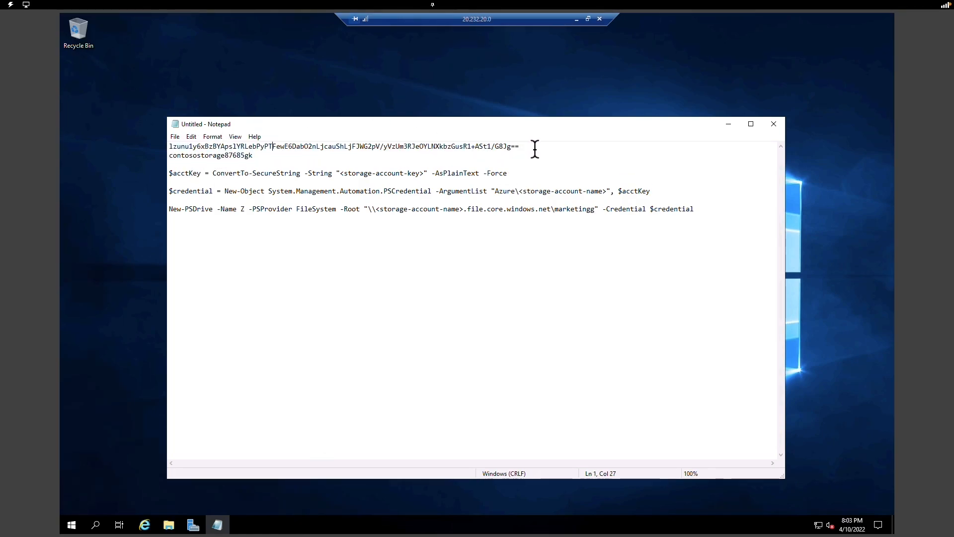
left_click_drag(528, 146, 167, 146)
right_click(234, 148)
left_click(265, 180)
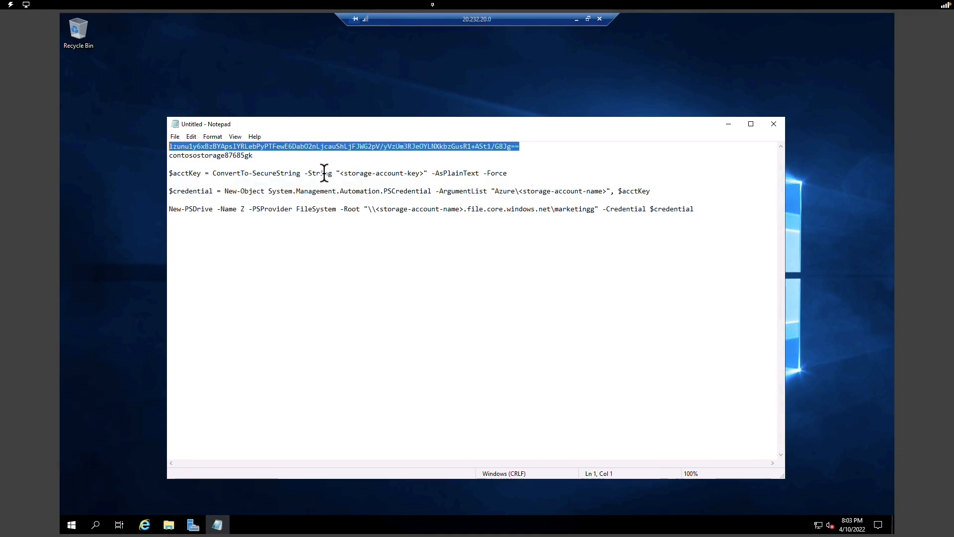
left_click_drag(336, 173, 426, 174)
key("ctrl+v")
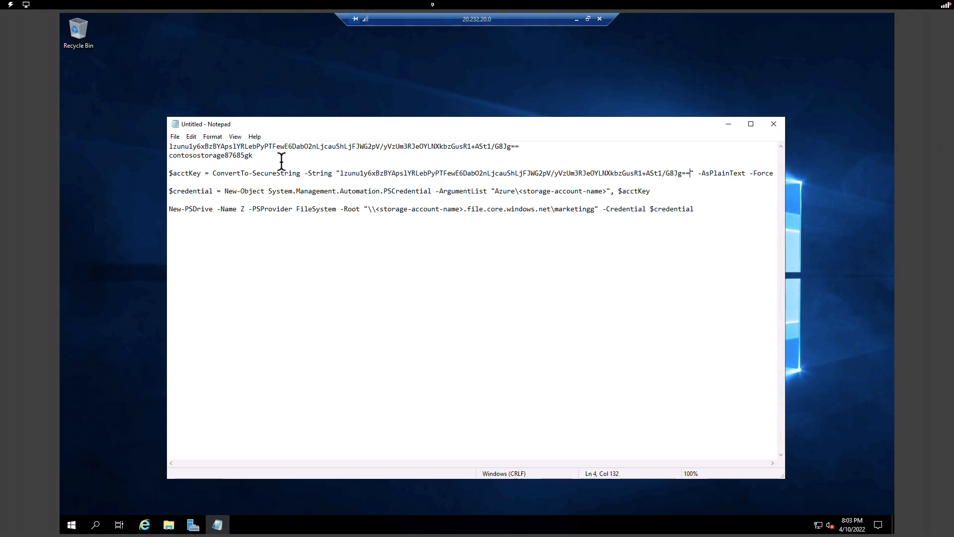
- Copy the account name, then copy the three completed PowerShell command lines
left_click_drag(262, 157, 167, 158)
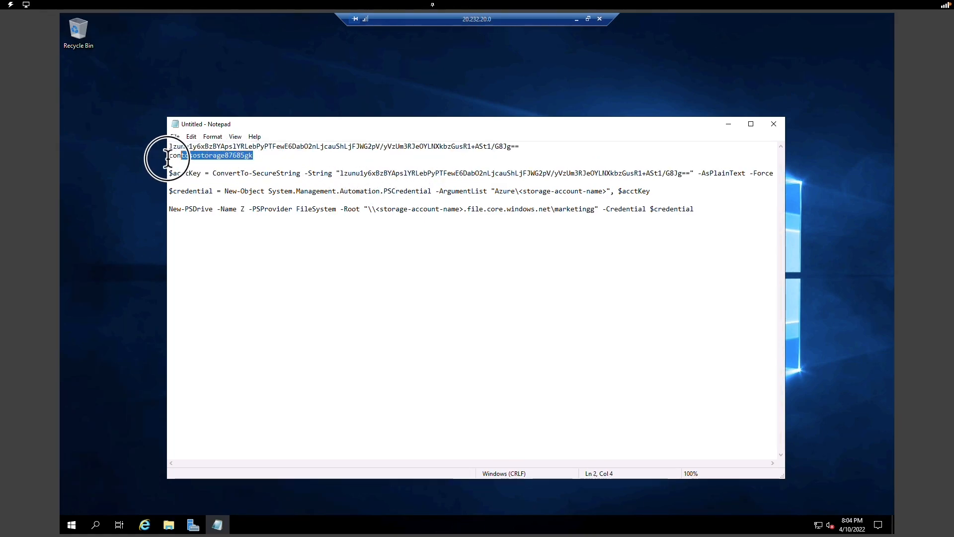
right_click(181, 155)
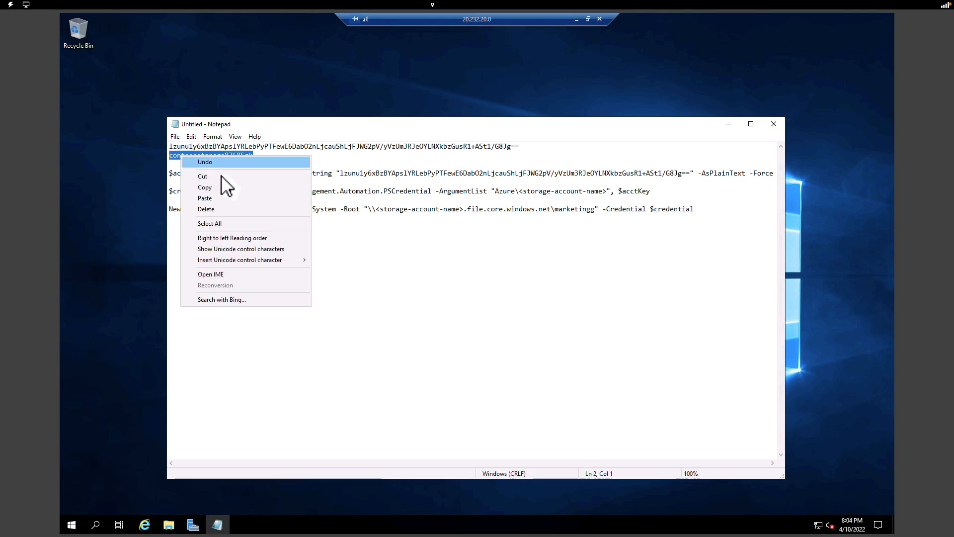
left_click(205, 187)
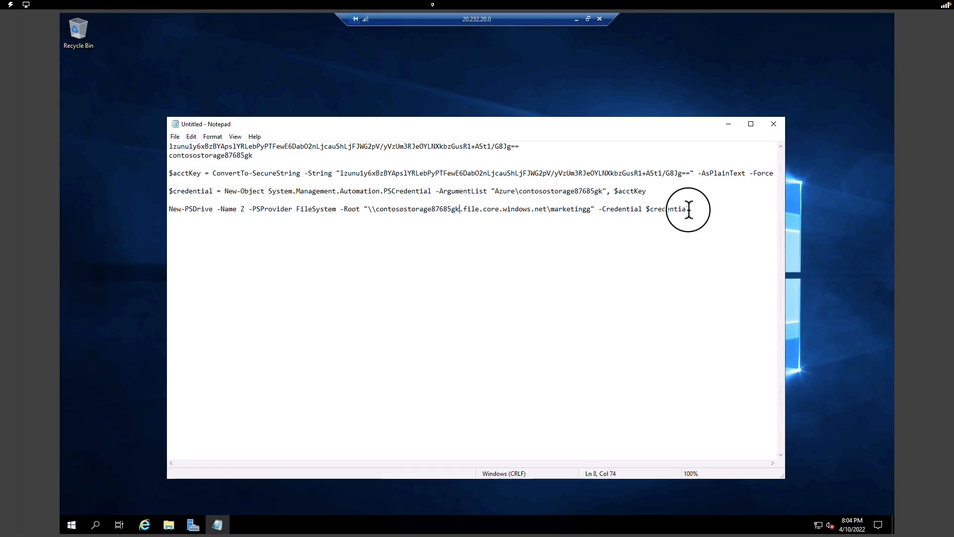
left_click_drag(688, 208, 170, 173)
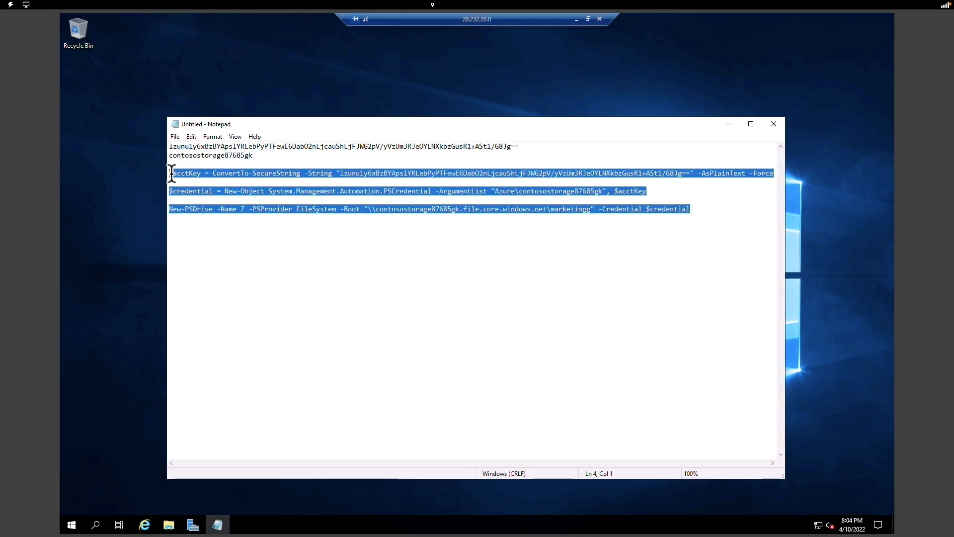
right_click(174, 173)
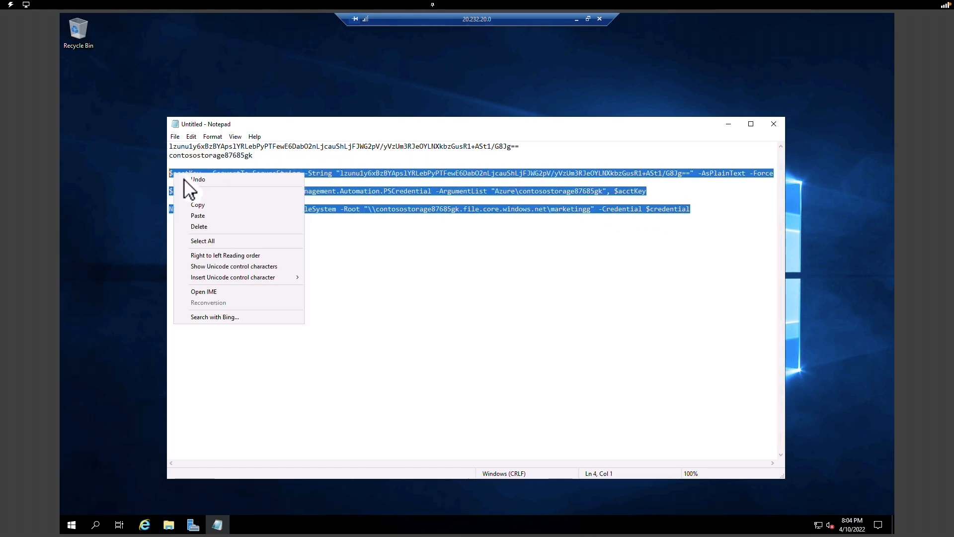
left_click(209, 205)
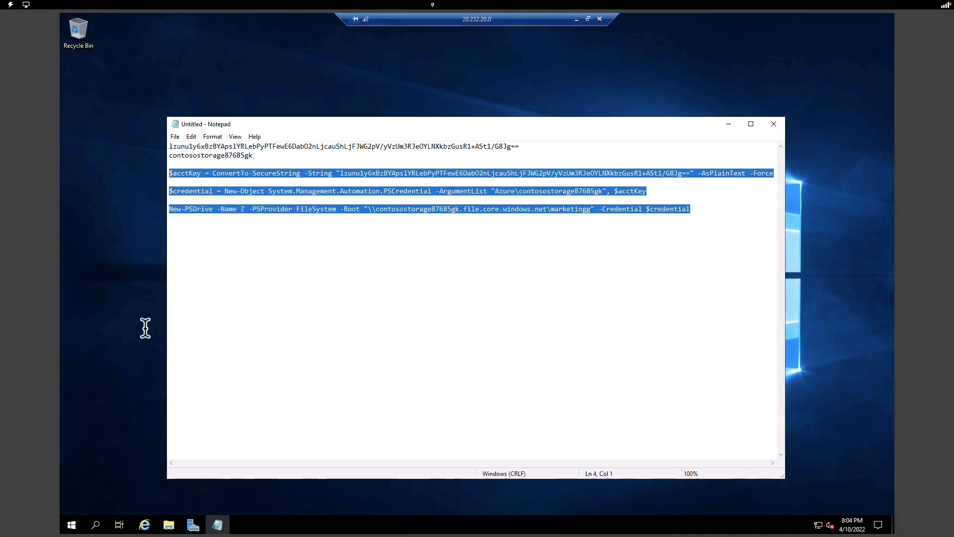
right_click(70, 523)
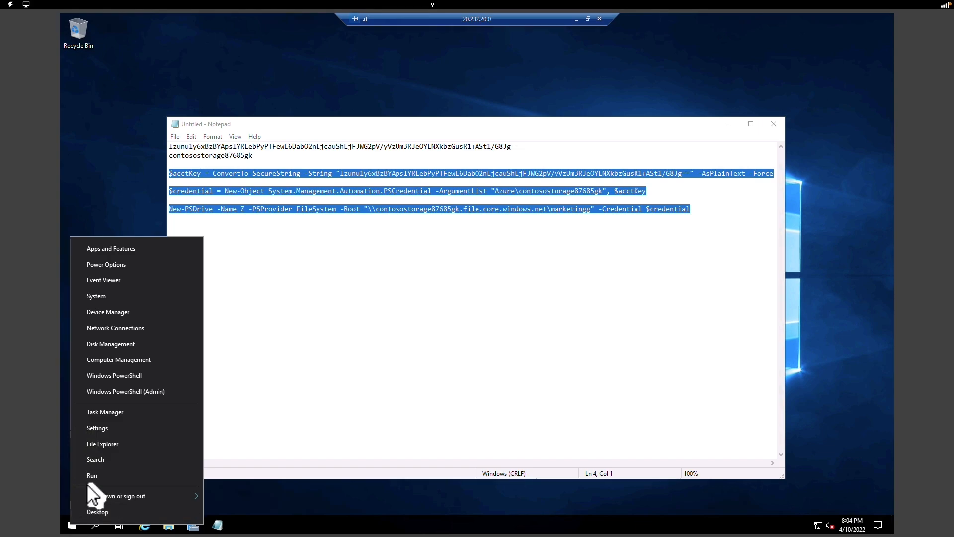
- Launch an administrator PowerShell and File Explorer on This PC, arranged side by side
left_click(138, 392)
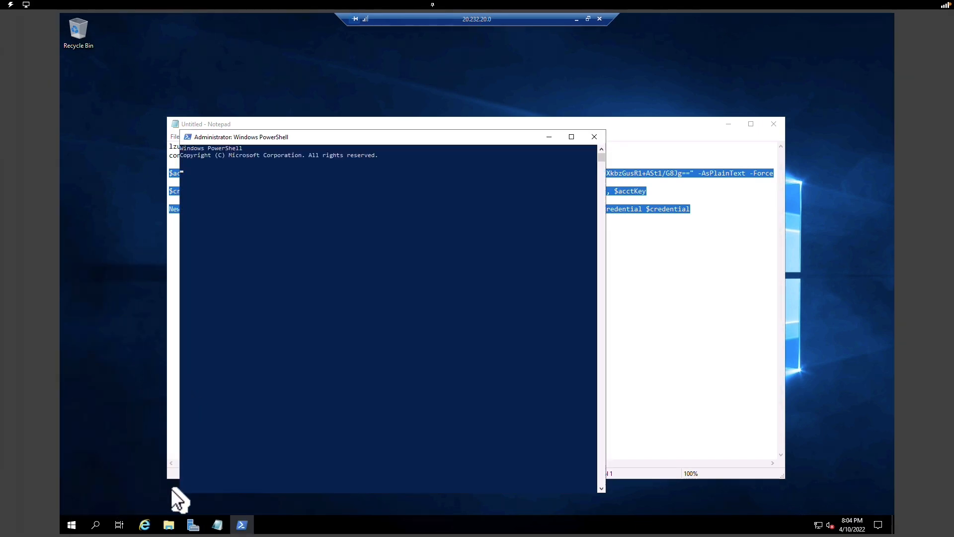
left_click(169, 526)
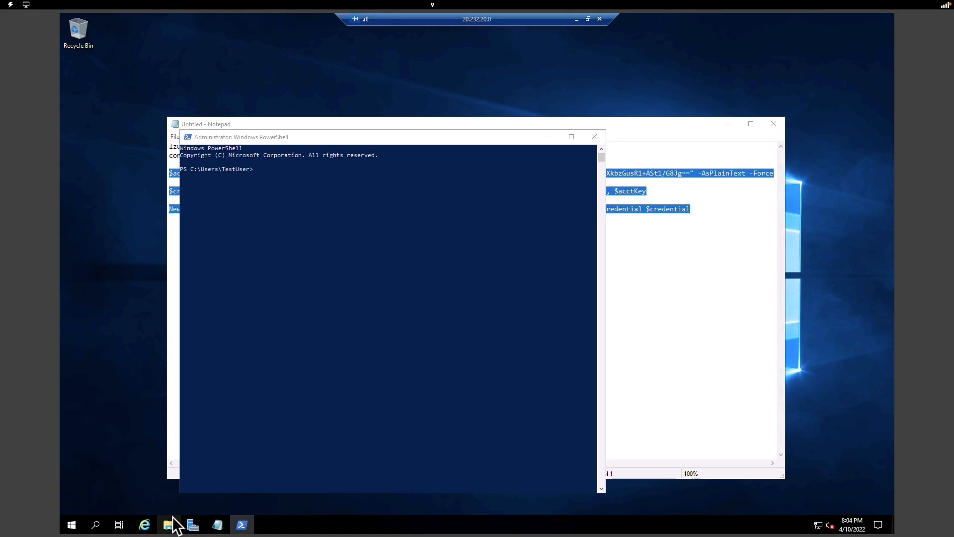
left_click_drag(397, 111, 455, 105)
left_click(226, 243)
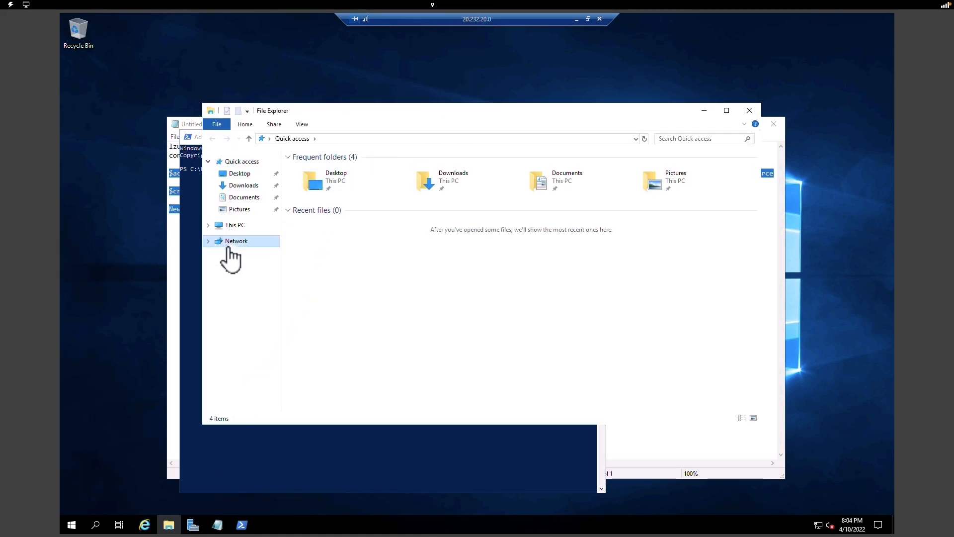
left_click(226, 239)
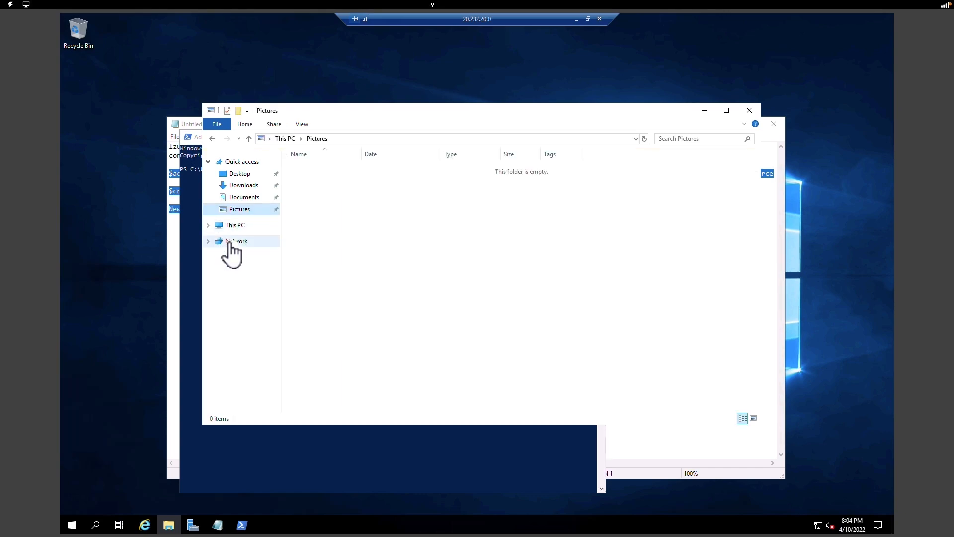
left_click_drag(422, 116, 571, 107)
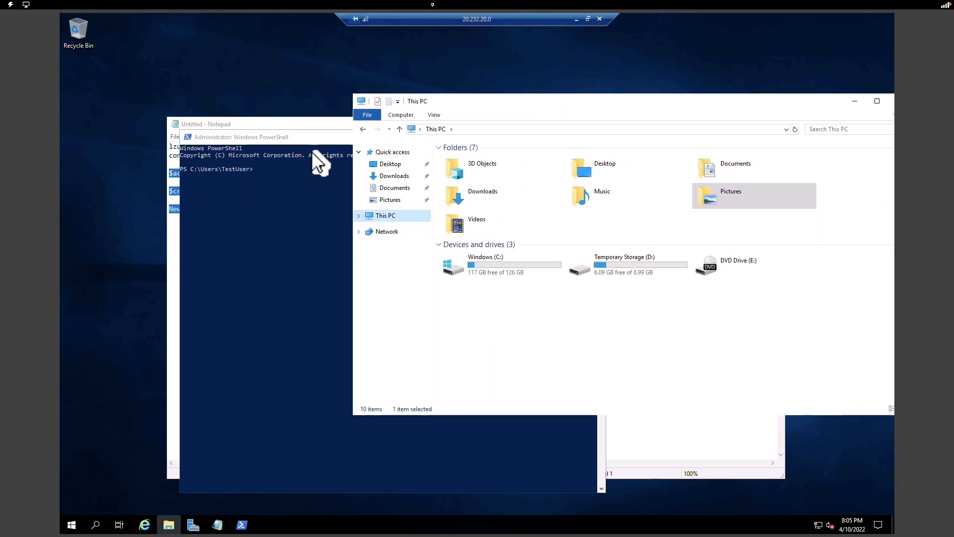
left_click_drag(309, 141, 195, 81)
left_click(573, 107)
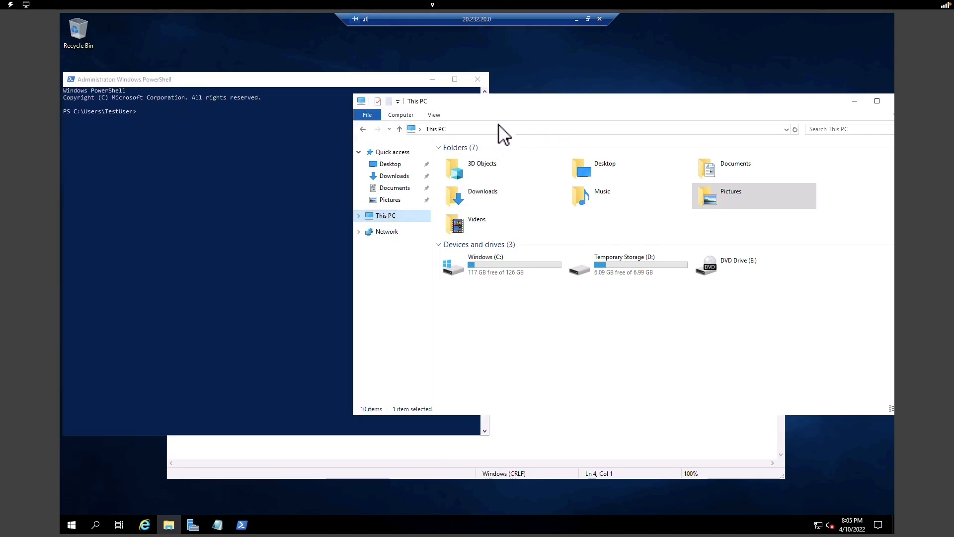
left_click_drag(346, 105, 498, 77)
left_click(198, 168)
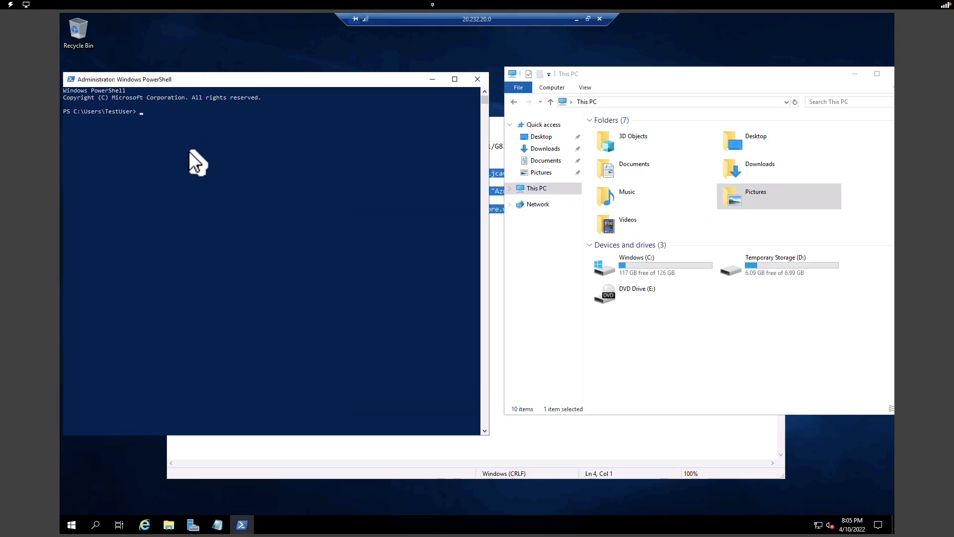
- Paste and run the commands mapping drive Z, then refresh This PC in Explorer
right_click(189, 151)
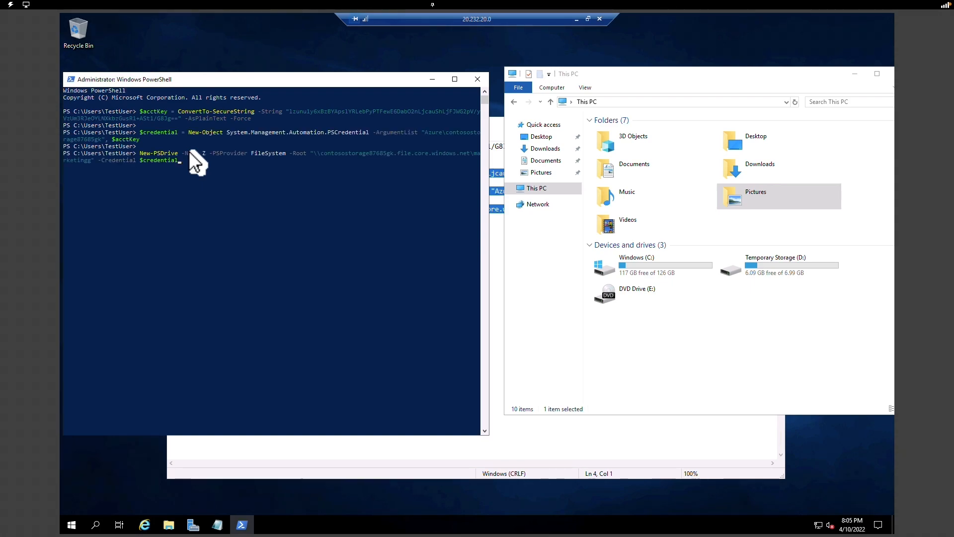
key("Return")
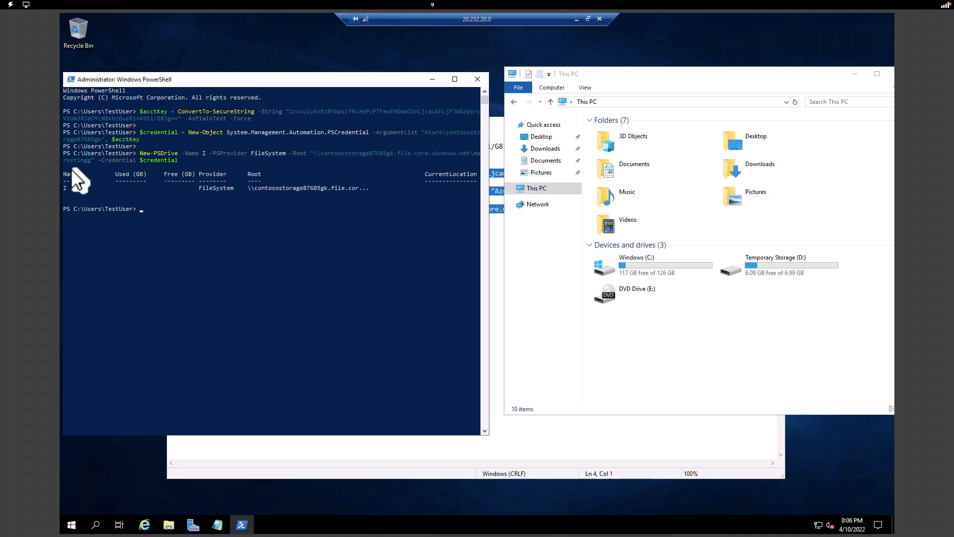
mouse_move(61, 162)
left_mouse_down()
mouse_move(117, 228)
mouse_move(475, 219)
left_mouse_up()
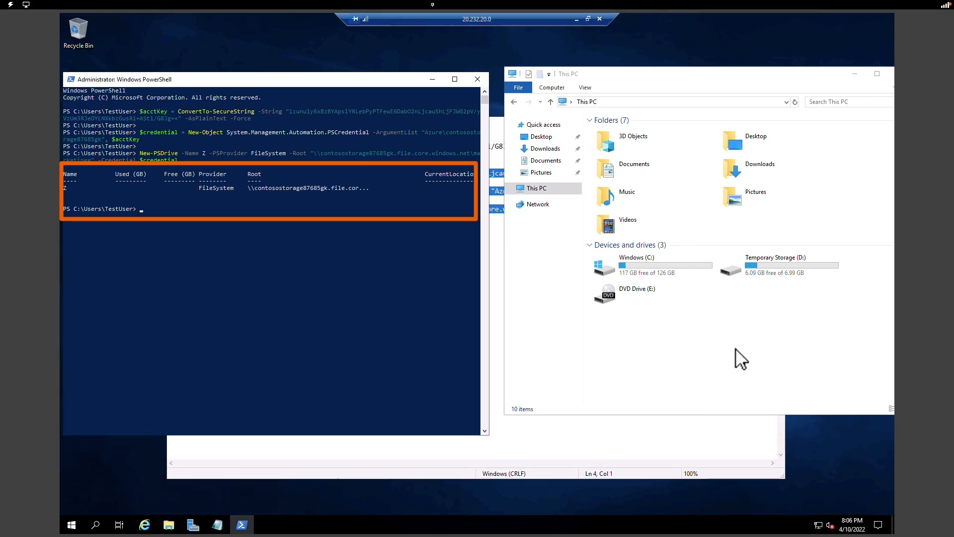
right_click(710, 342)
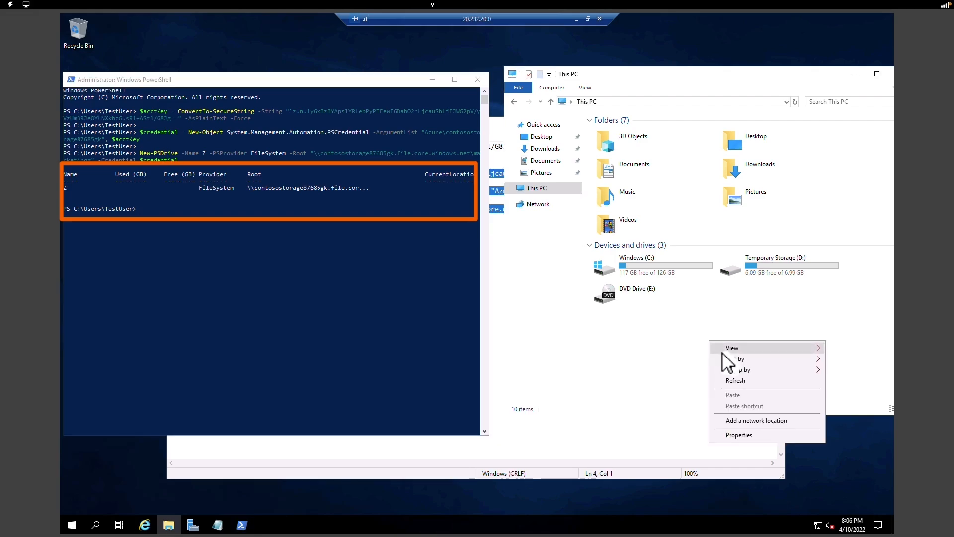
left_click(737, 381)
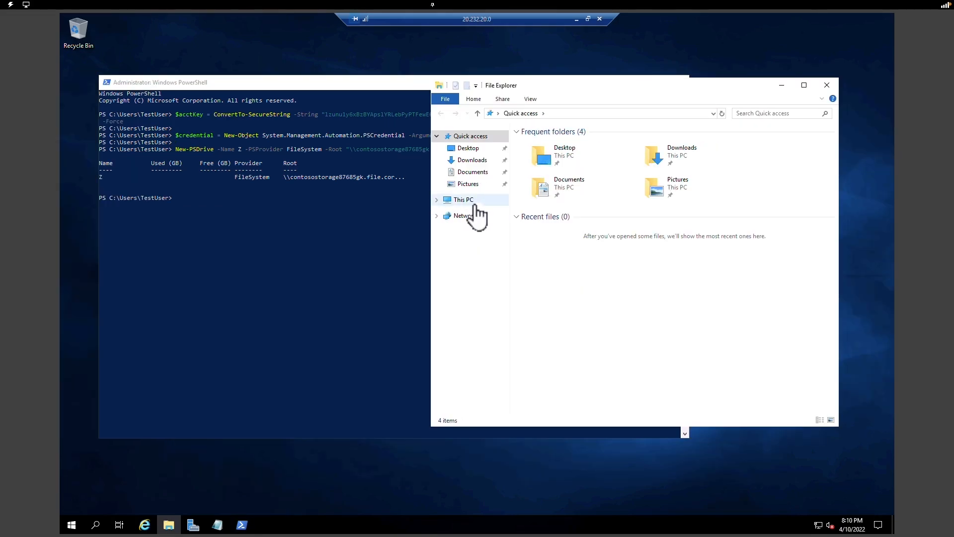
left_click(471, 203)
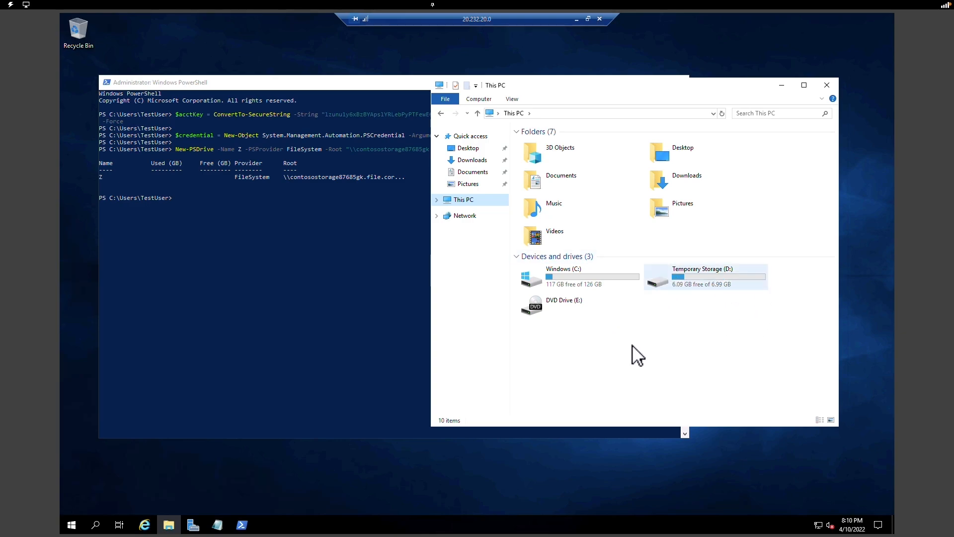
- Ping bing.com from ContosoPrivate's PowerShell; every request times out with 100% loss
left_click(781, 85)
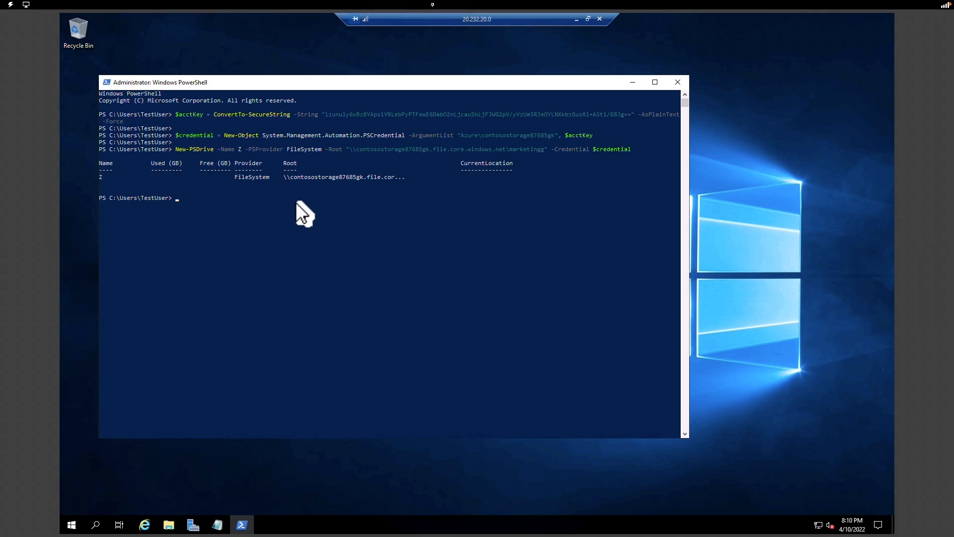
left_click(277, 204)
type("ping bing.com")
key("Return")
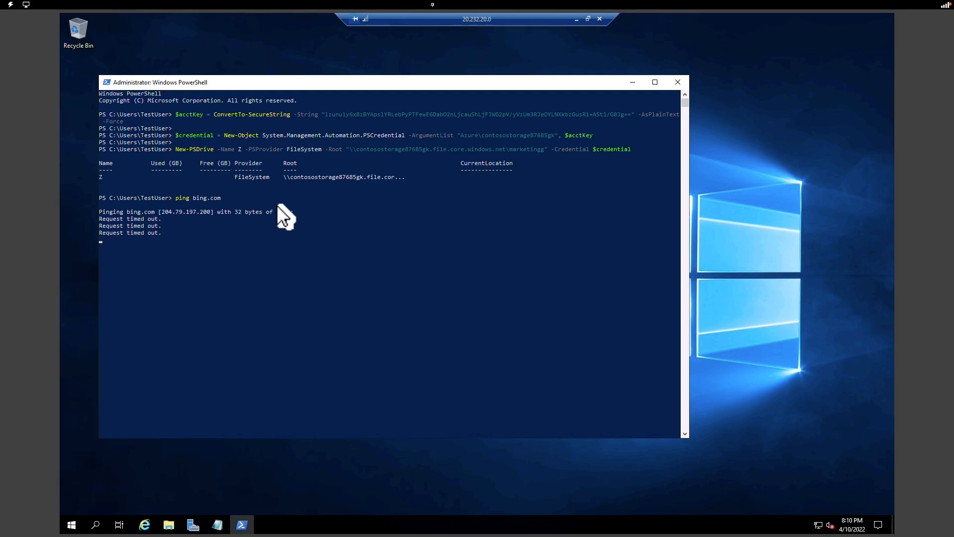
- Connect to the ContosoPublic VM over RDP from the portal, signing in and accepting the certificate
left_click(575, 19)
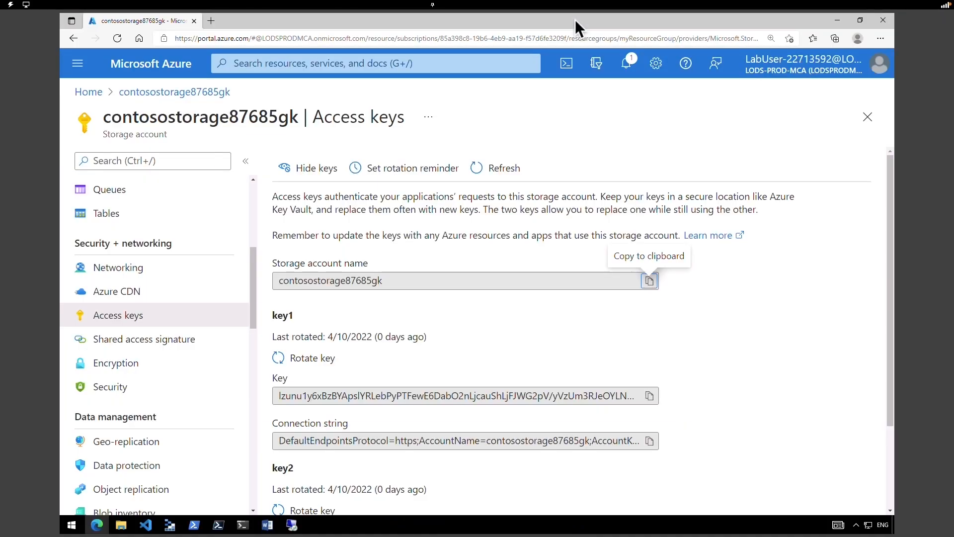
left_click(163, 75)
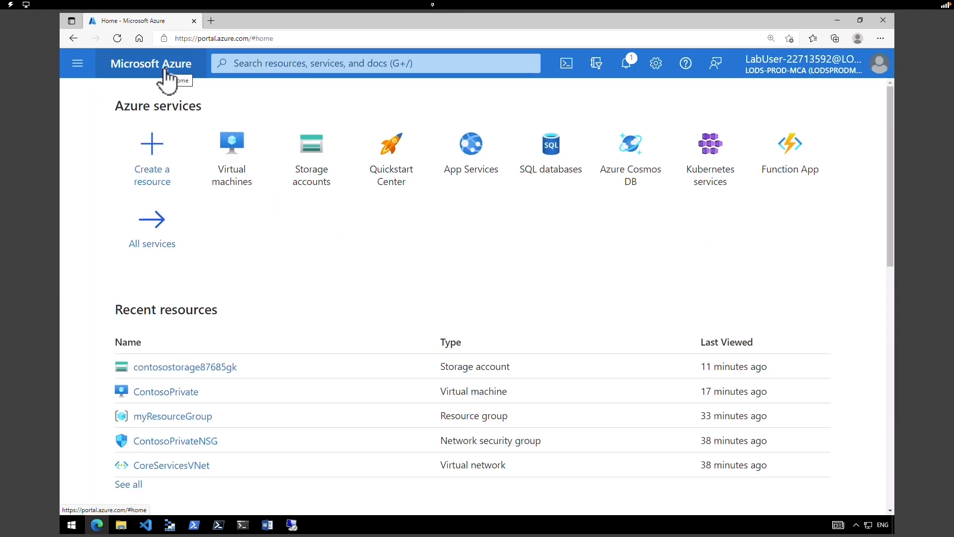
left_click(232, 166)
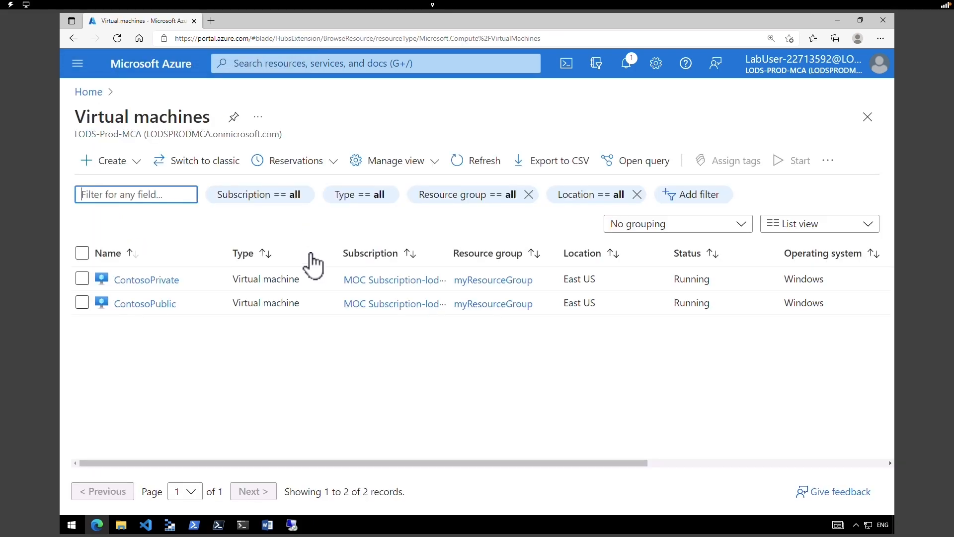
left_click(154, 306)
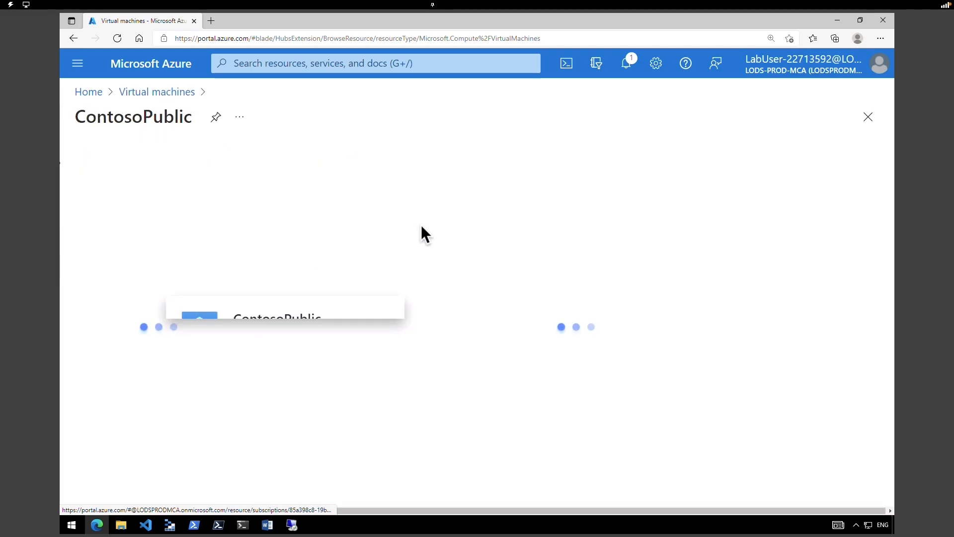
left_click(315, 161)
left_click(315, 196)
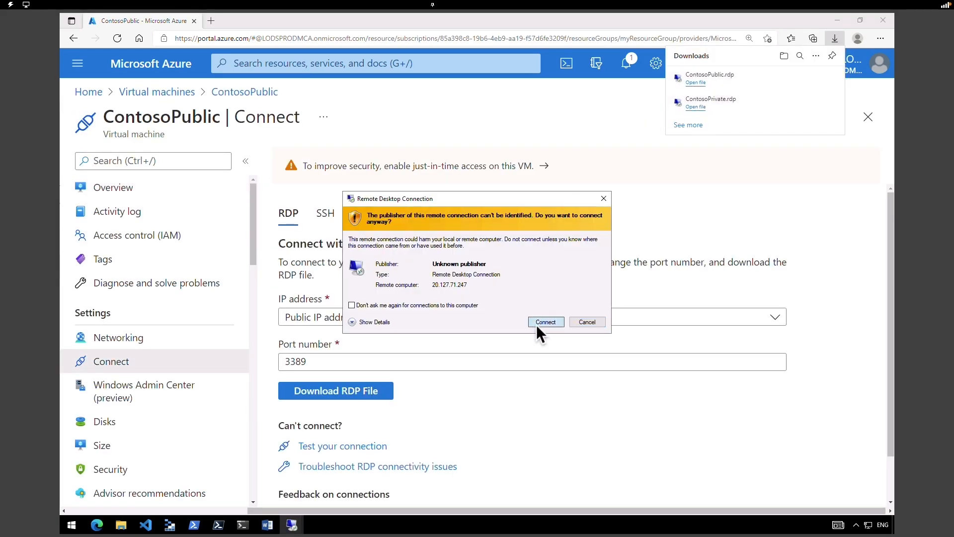
left_click(541, 323)
left_click(437, 324)
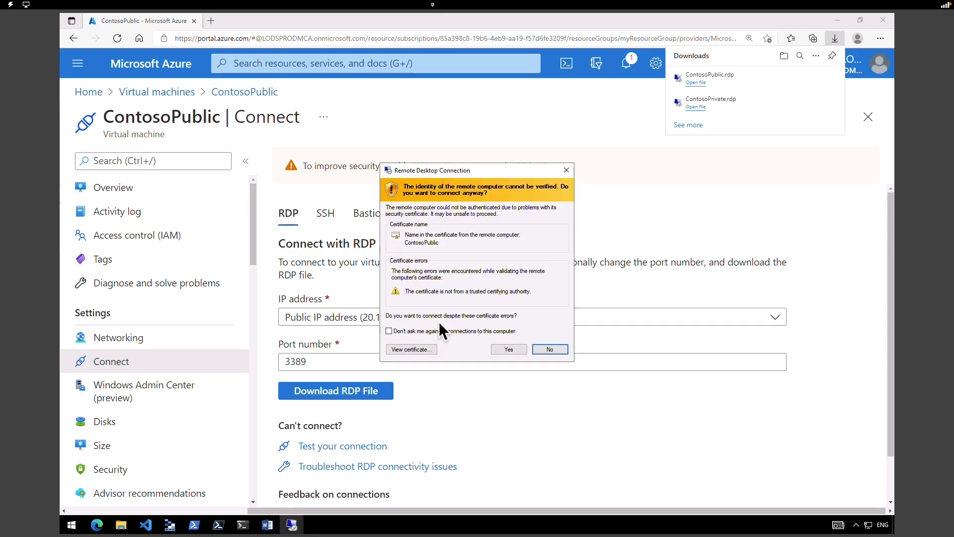
left_click(516, 347)
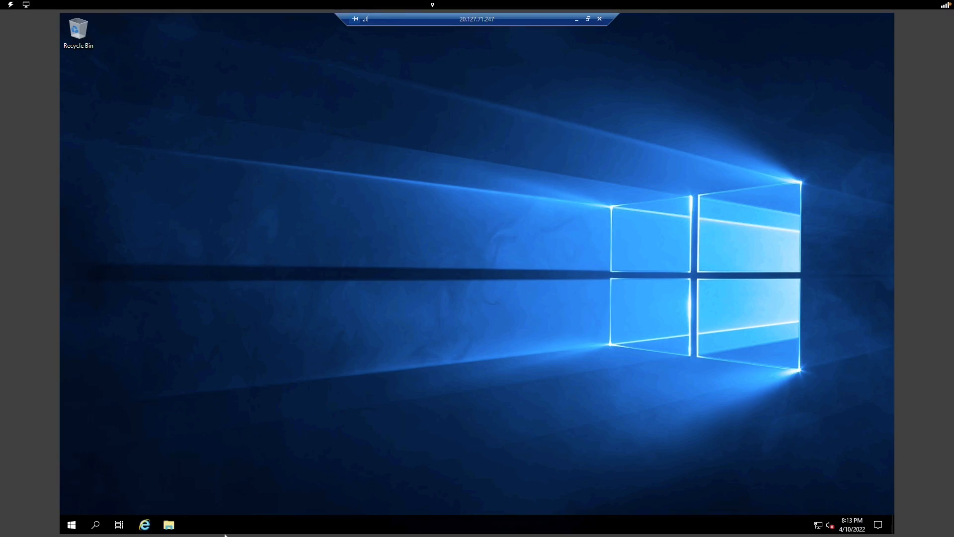
- Start an administrator PowerShell on ContosoPublic, then switch to the ContosoPrivate session
right_click(71, 525)
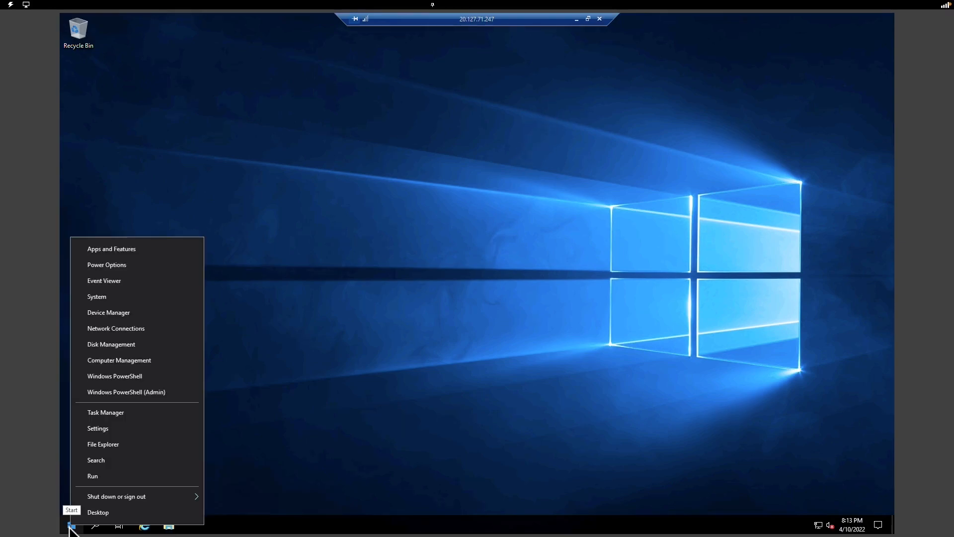
left_click(144, 394)
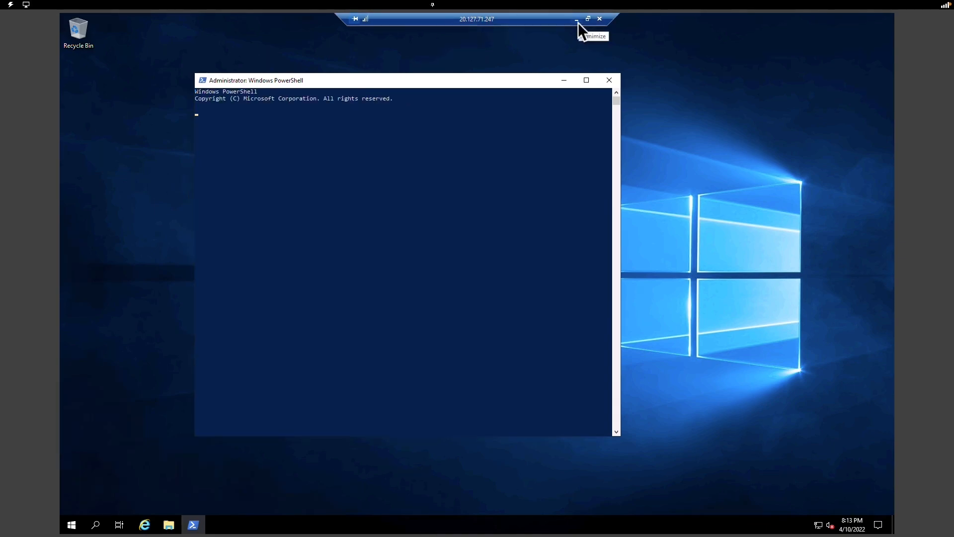
double_click(549, 22)
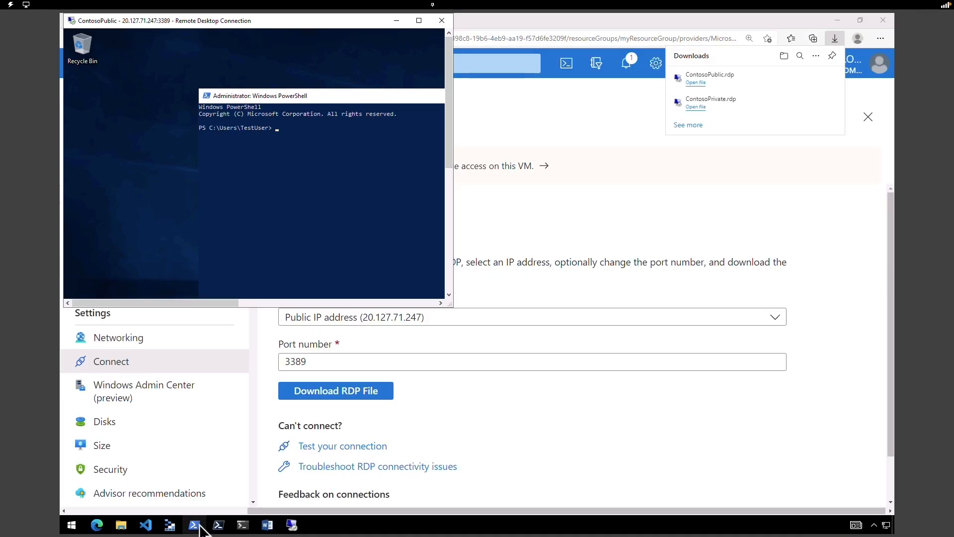
left_click(294, 525)
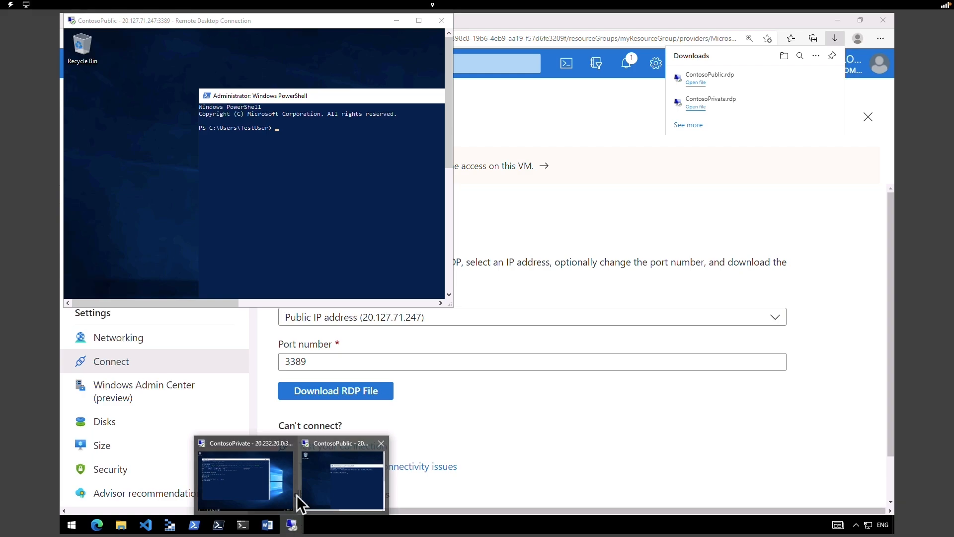
left_click(261, 485)
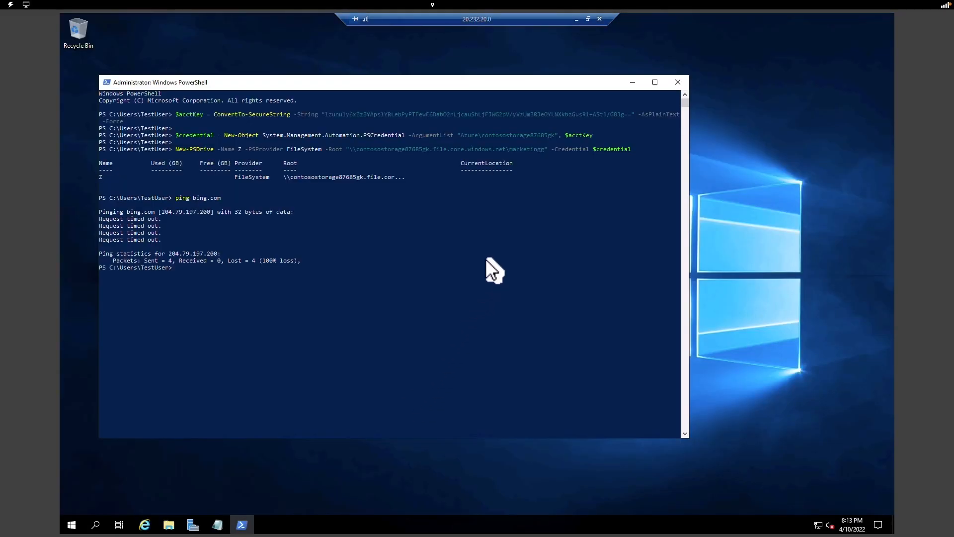
- Run the saved key conversion and drive Z mapping commands in ContosoPublic's PowerShell
left_click(218, 525)
key("ctrl+alt+Break")
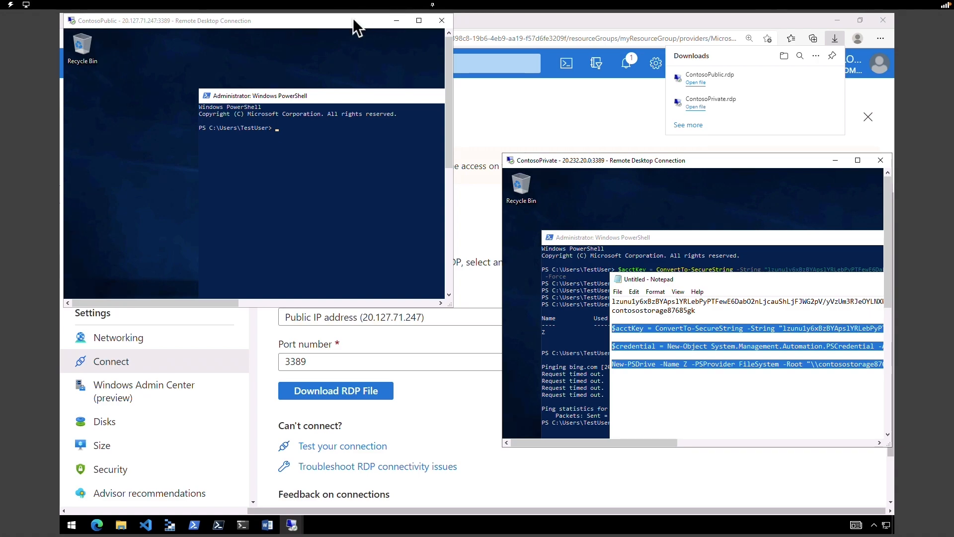
double_click(352, 19)
right_click(320, 132)
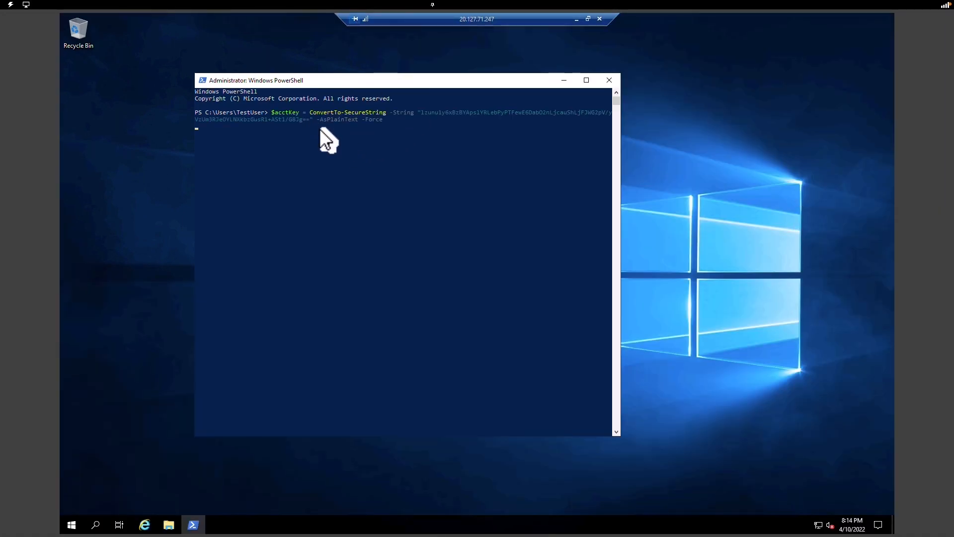
right_click(320, 128)
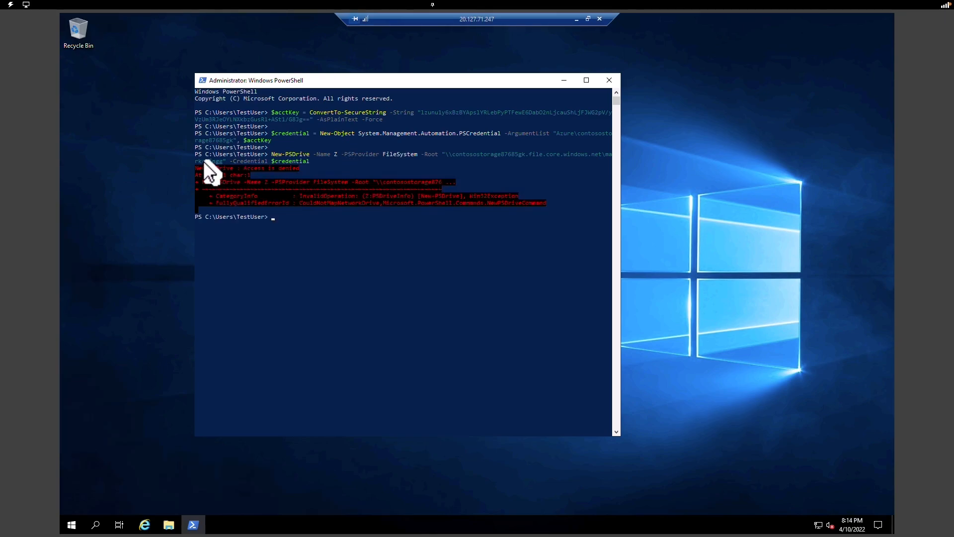
- Ping google.com from ContosoPublic's PowerShell, getting 4 of 4 replies with 0% loss
left_click_drag(179, 152, 556, 225)
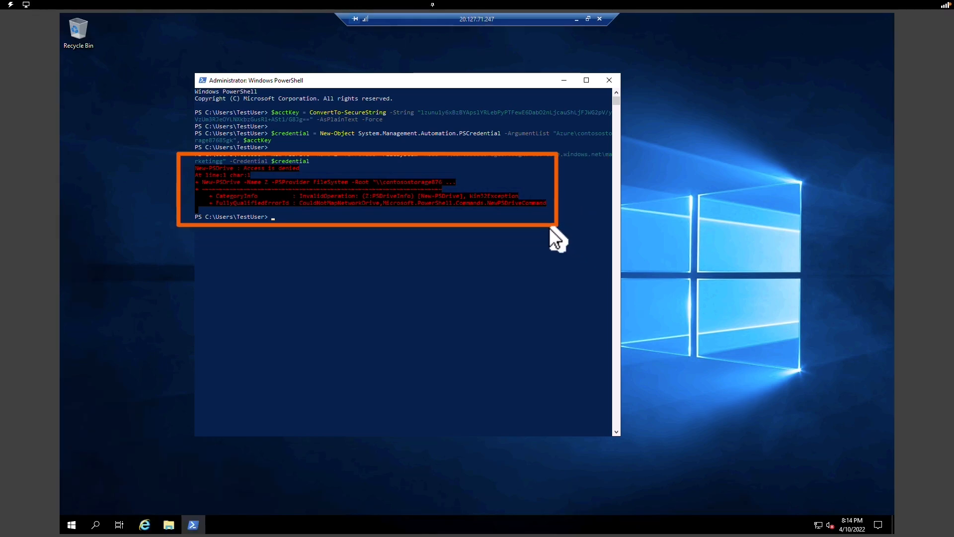
key("Escape")
left_click(373, 231)
left_click(296, 224)
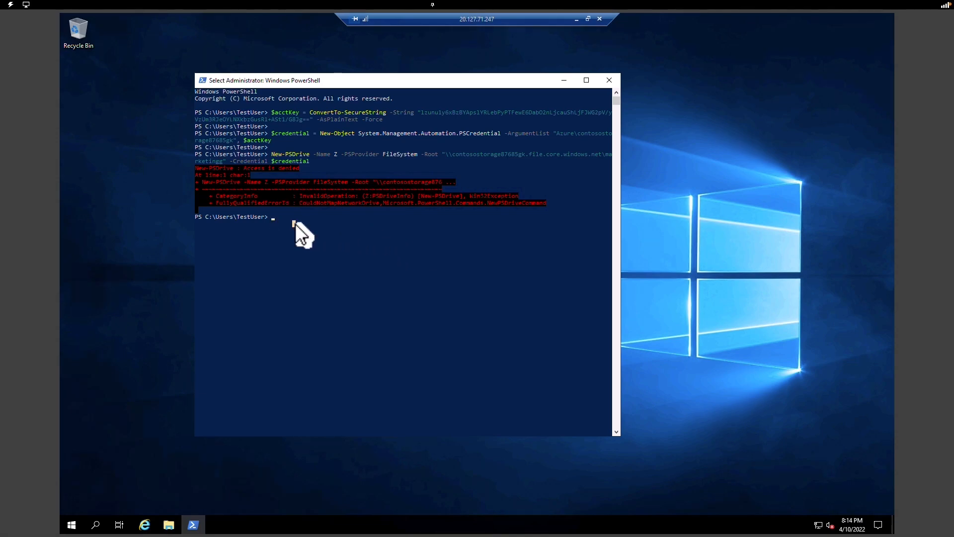
type("pi")
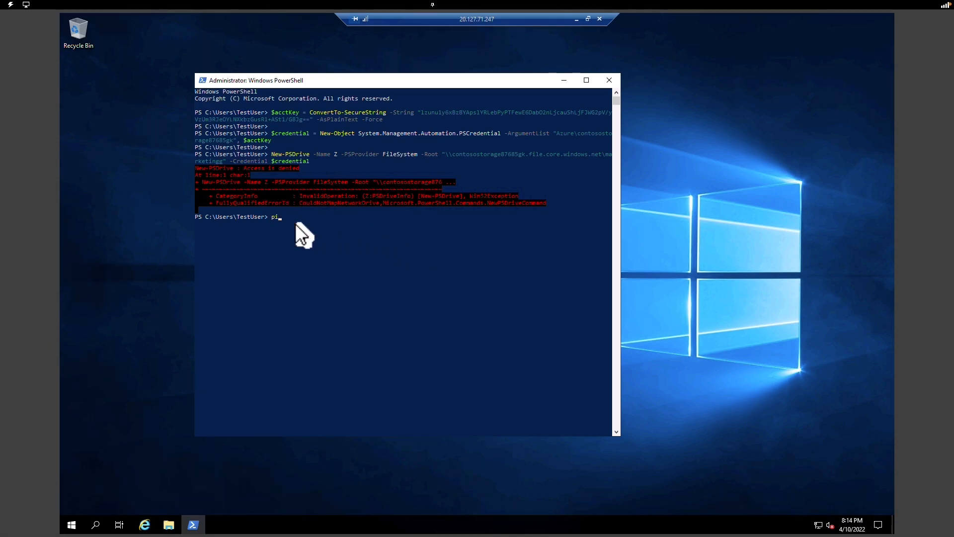
type("ng google.com")
key("Return")
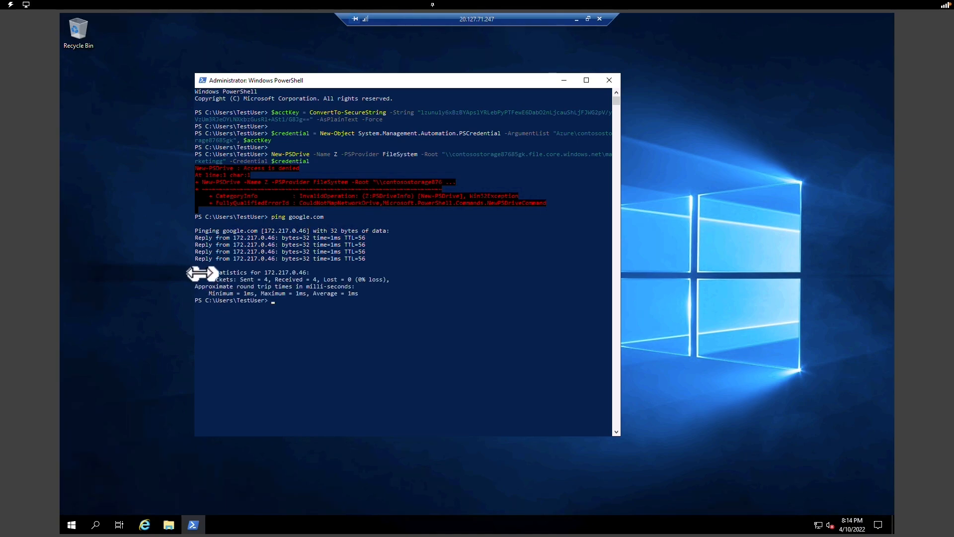
- Enlarge the ContosoPublic window and place the ContosoPrivate session beside it
double_click(430, 20)
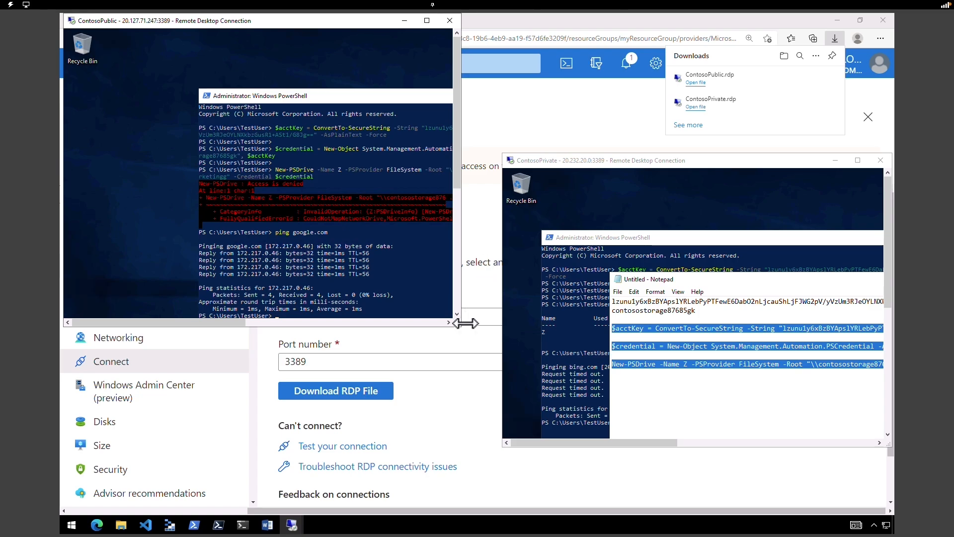
left_click_drag(456, 326, 492, 458)
left_click_drag(499, 151, 490, 9)
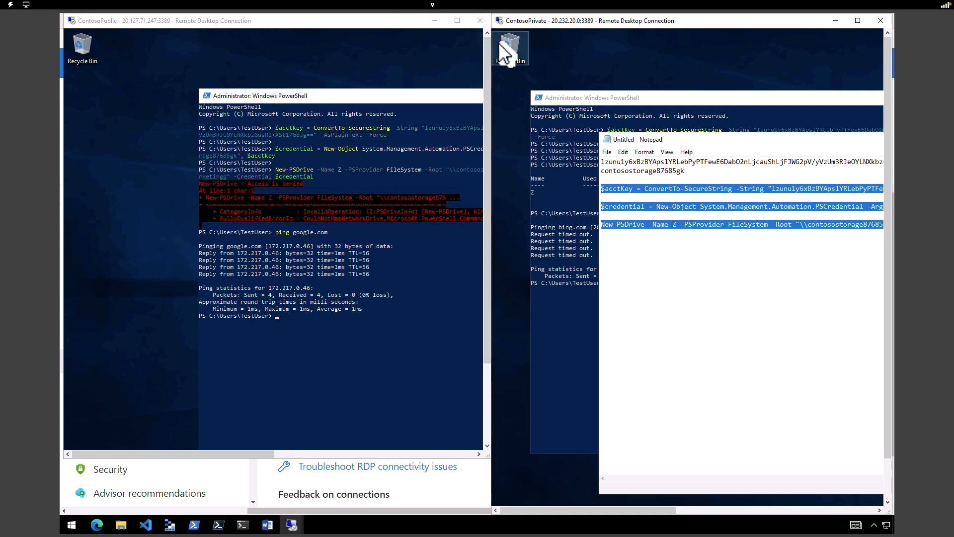
- Bring the ContosoPrivate PowerShell window to the front
left_click(555, 103)
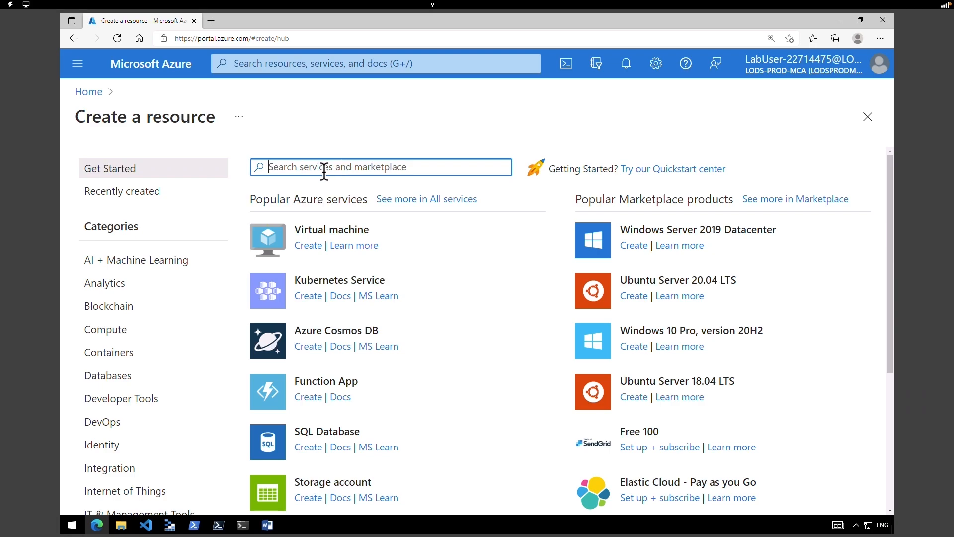
- Name the network IntLB-VNet in new resource group IntLB-RG, region West US
type("v")
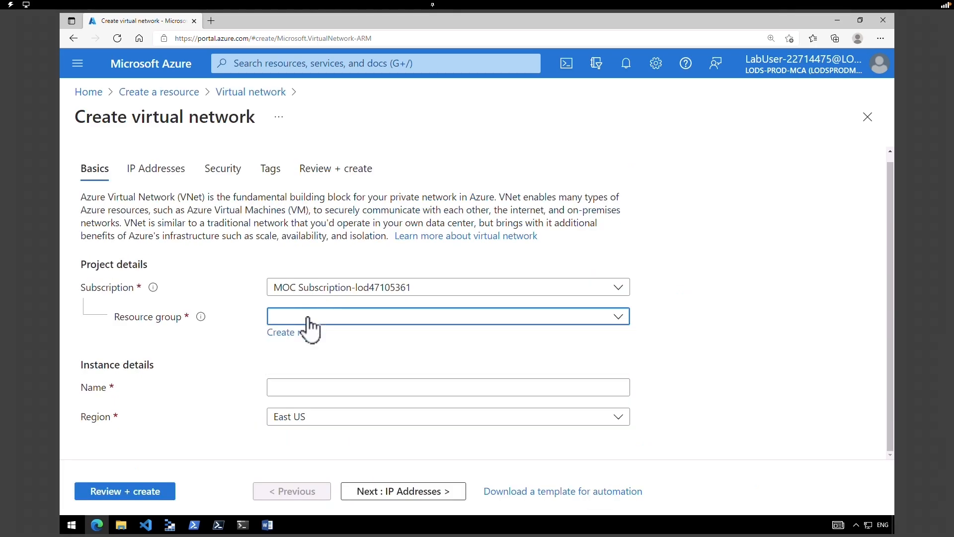
left_click(280, 332)
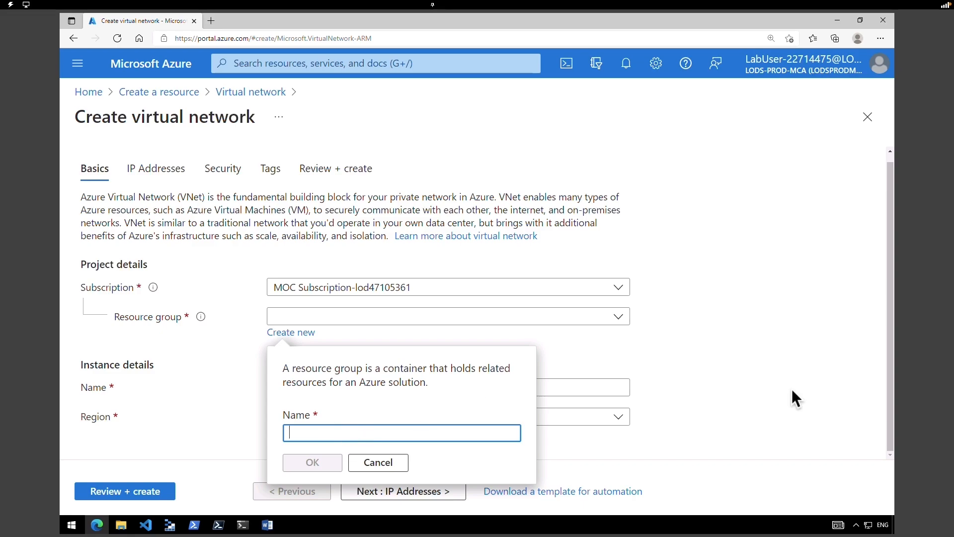
type("IntLB-RG")
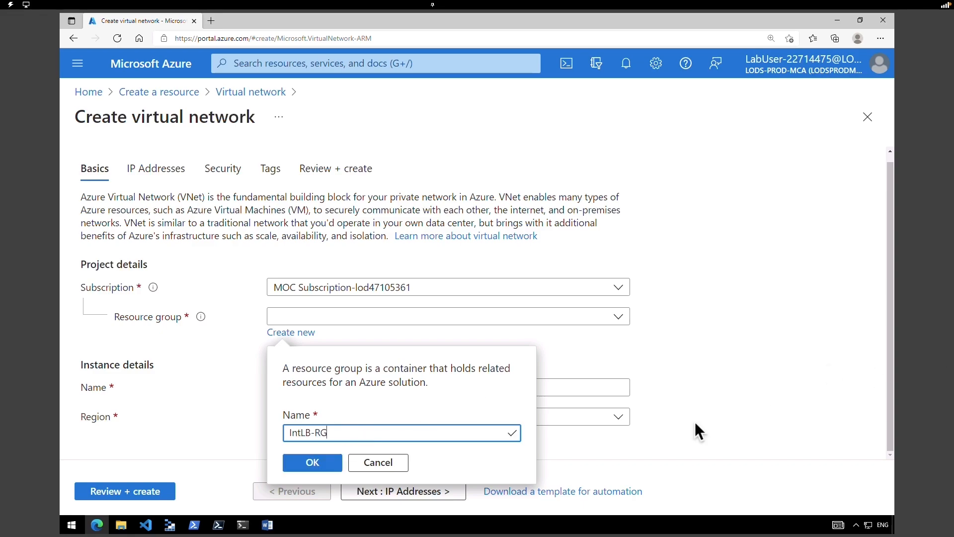
left_click(326, 463)
left_click(343, 383)
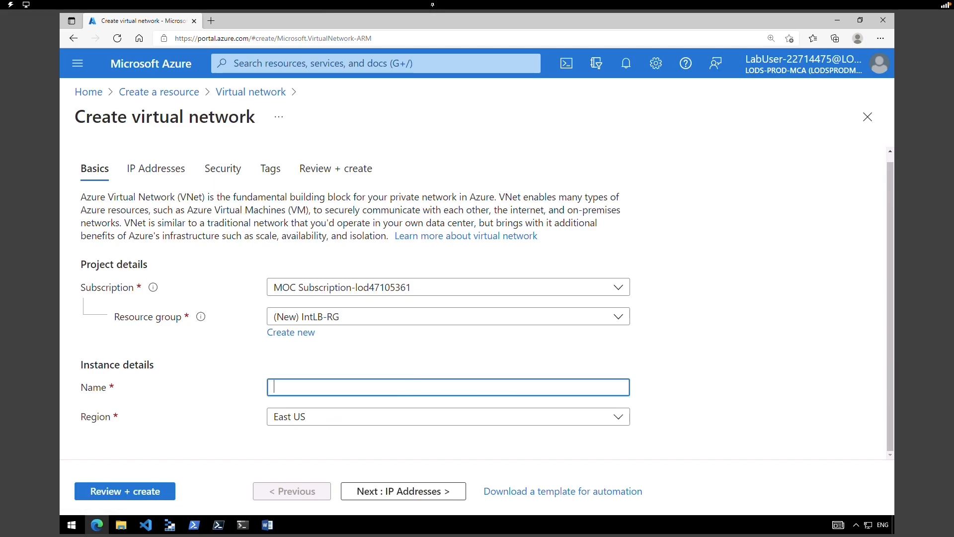
type("IntLB-VNet")
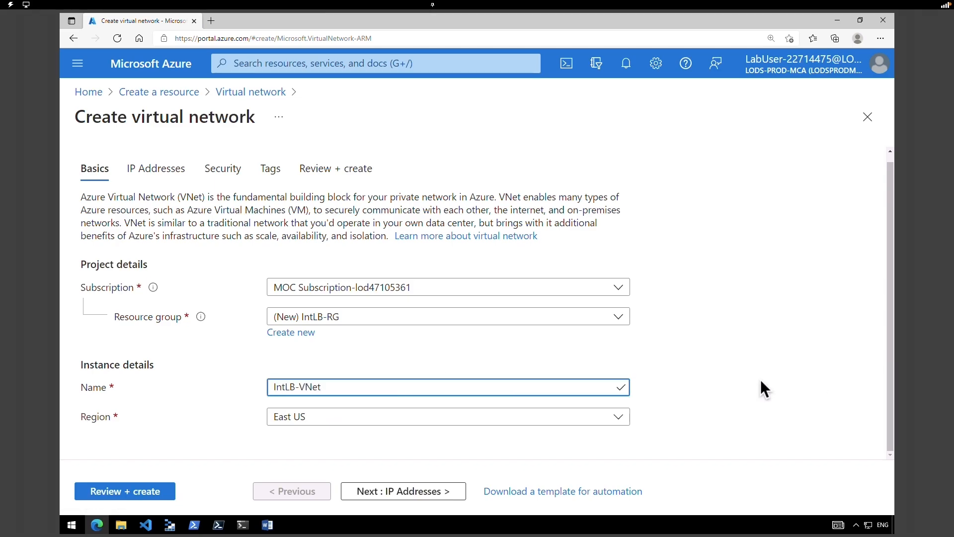
left_click(293, 417)
left_click_drag(625, 199, 335, 326)
left_click(334, 326)
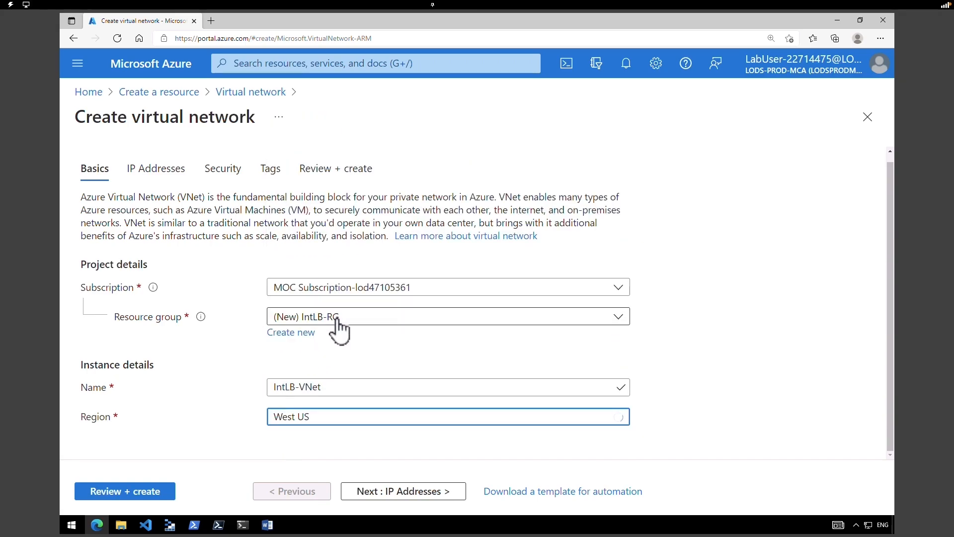
left_click(380, 499)
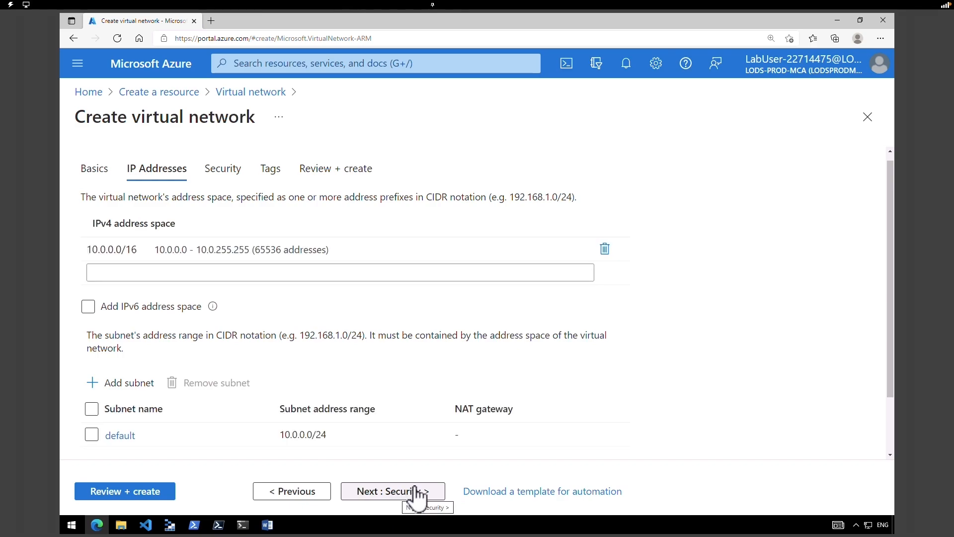
- Set address space 10.1.0.0/16 and add subnet myBackendSubnet with range 10.1.0.0/24
left_click(209, 249)
type("10.1.0.0/16")
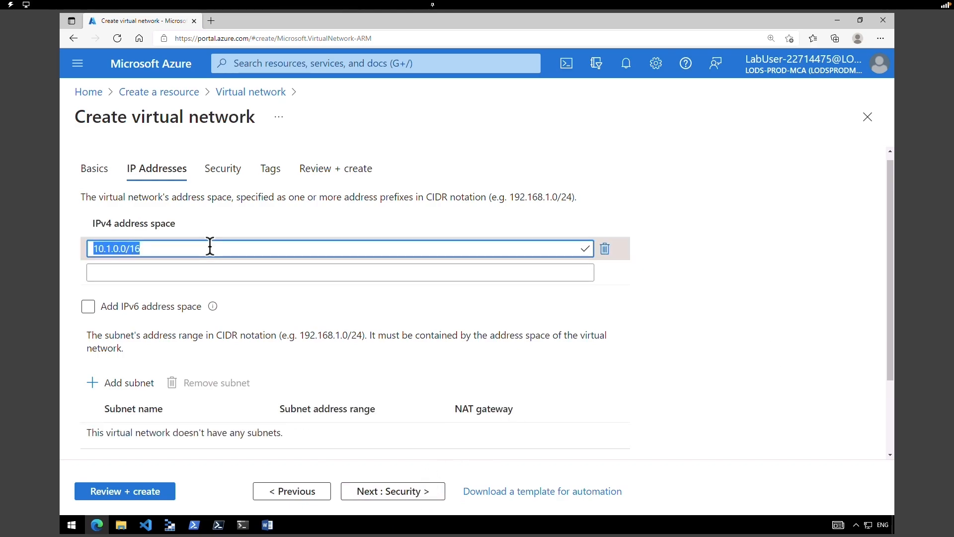
left_click(107, 249)
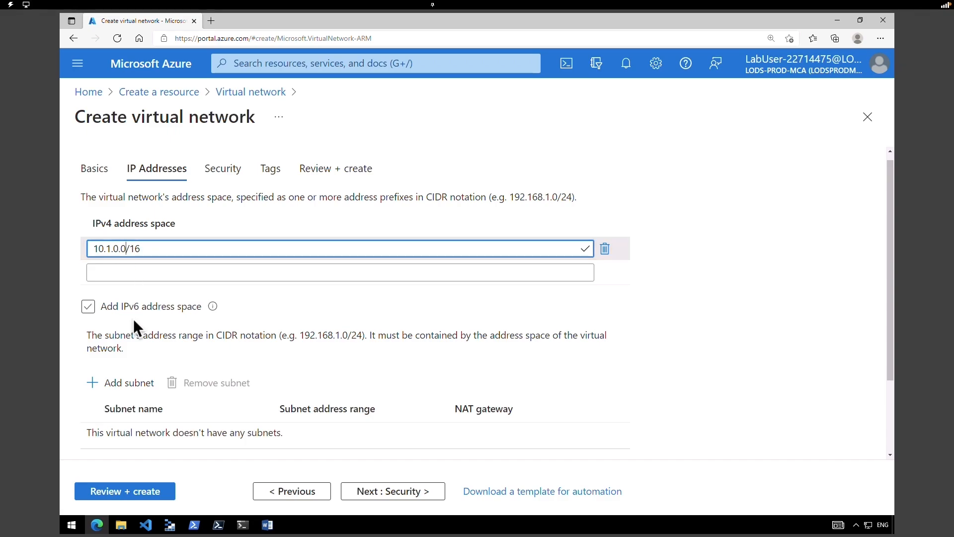
left_click(138, 391)
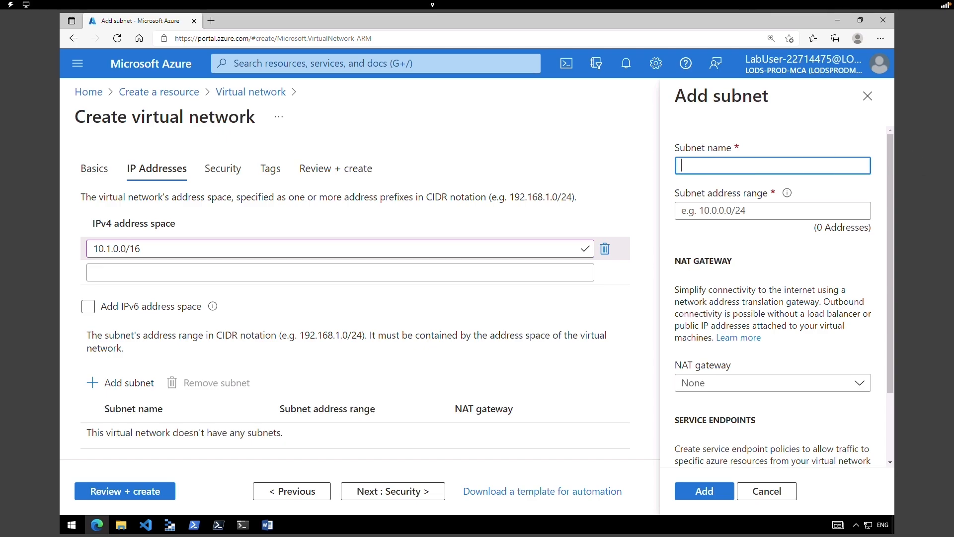
type("myBackendSubnet")
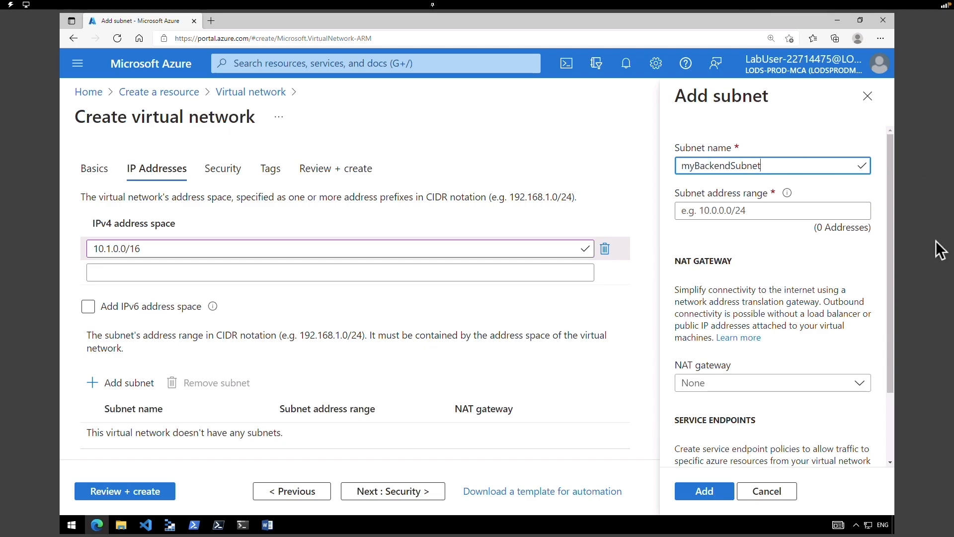
left_click(713, 211)
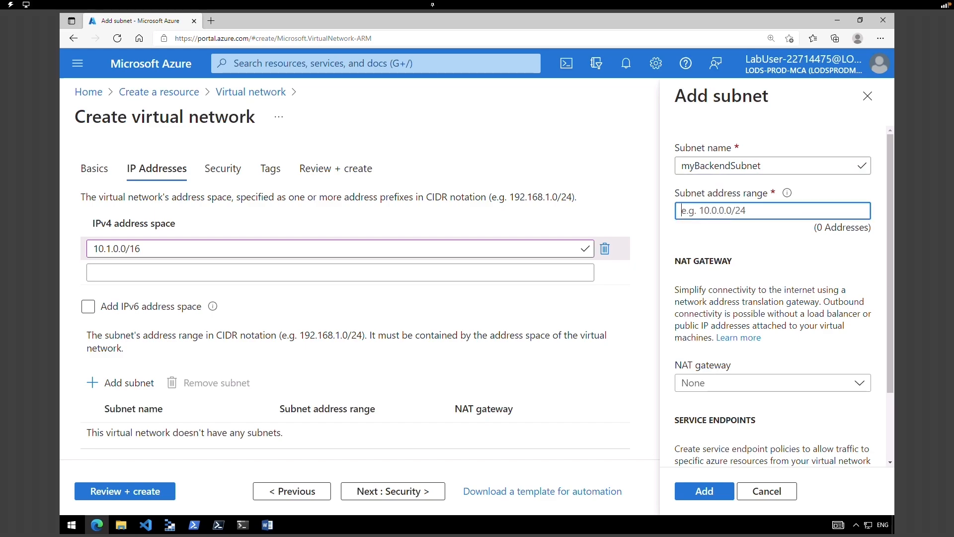
type("10.1.0.0/24")
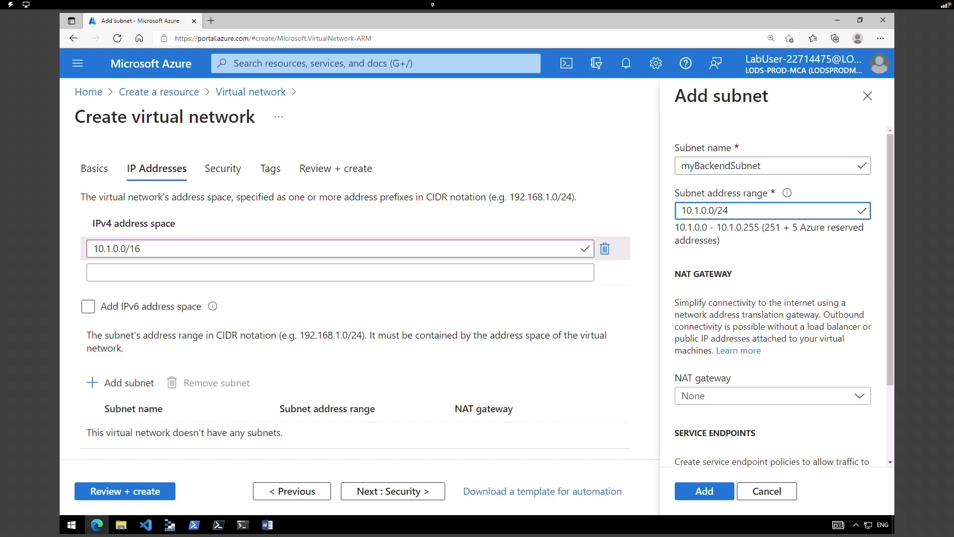
left_click(708, 489)
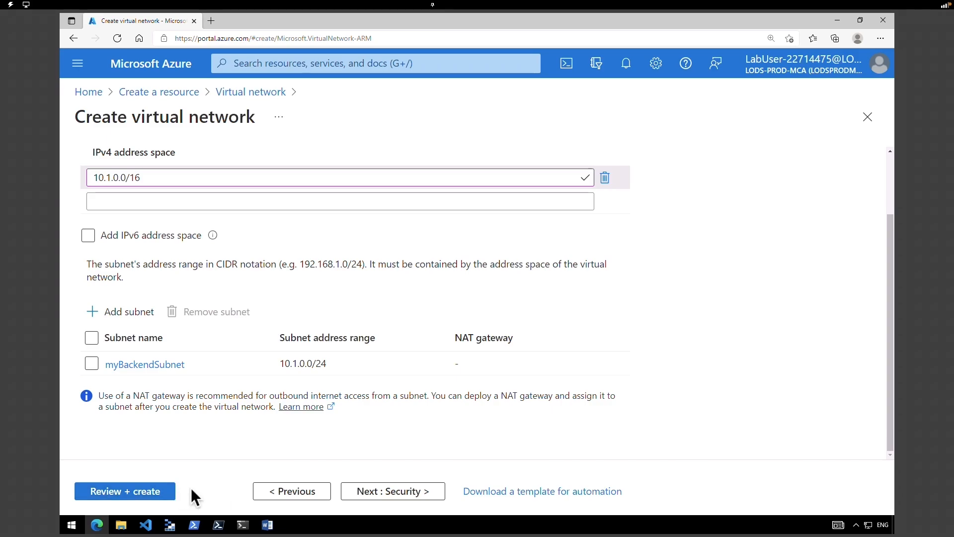
- Turn on Bastion as myBastionHost, subnet 10.1.1.0/24, with new public IP myBastionIP
left_click(400, 493)
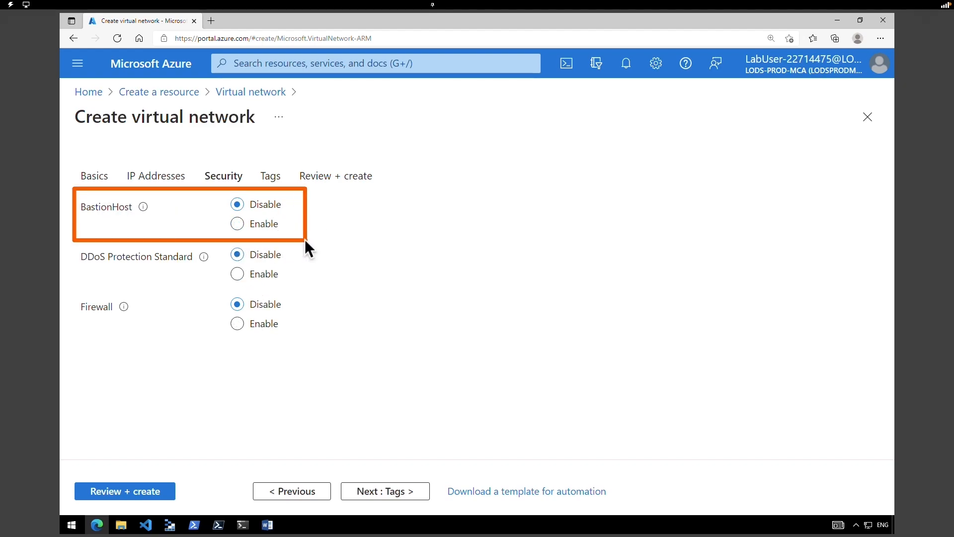
left_click(260, 229)
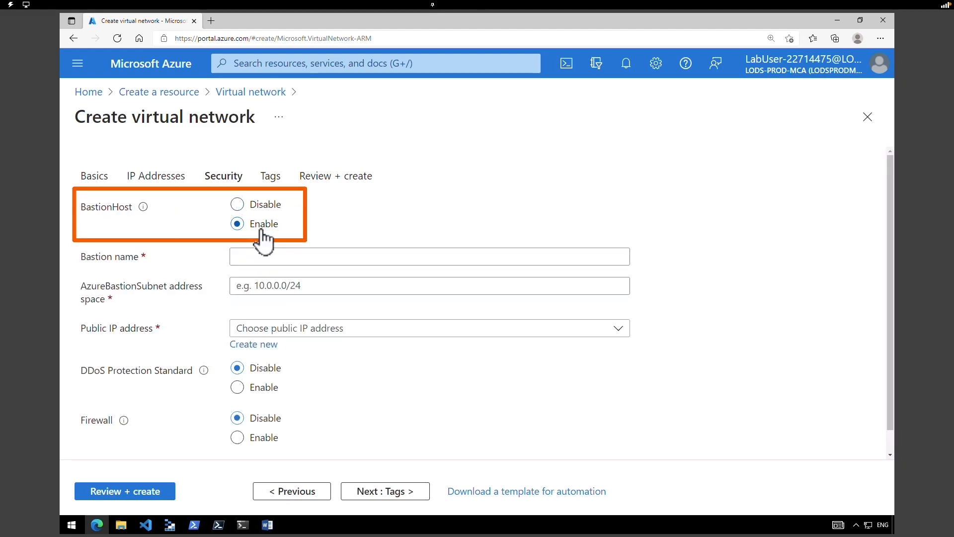
left_click(292, 257)
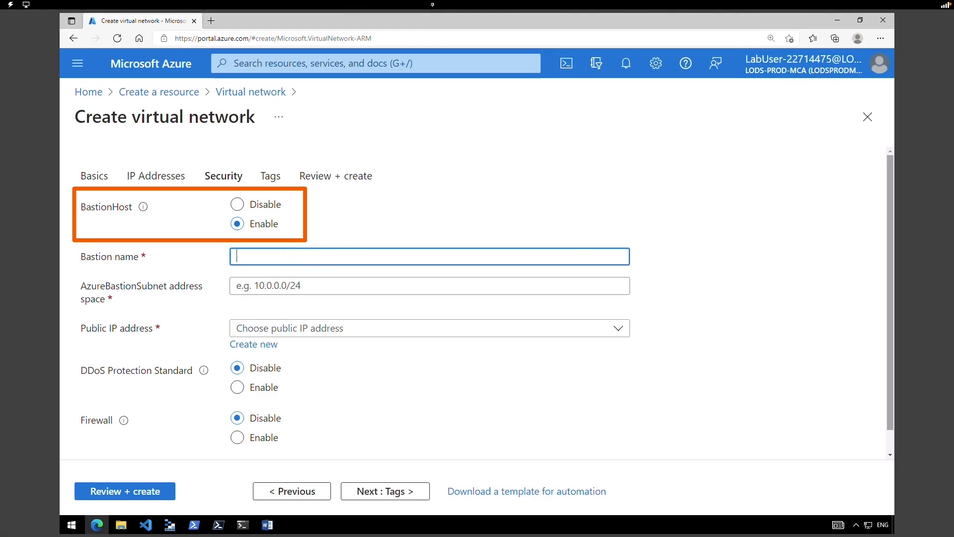
type("myBastionHost")
left_click(290, 284)
type("10.1.1.0/24")
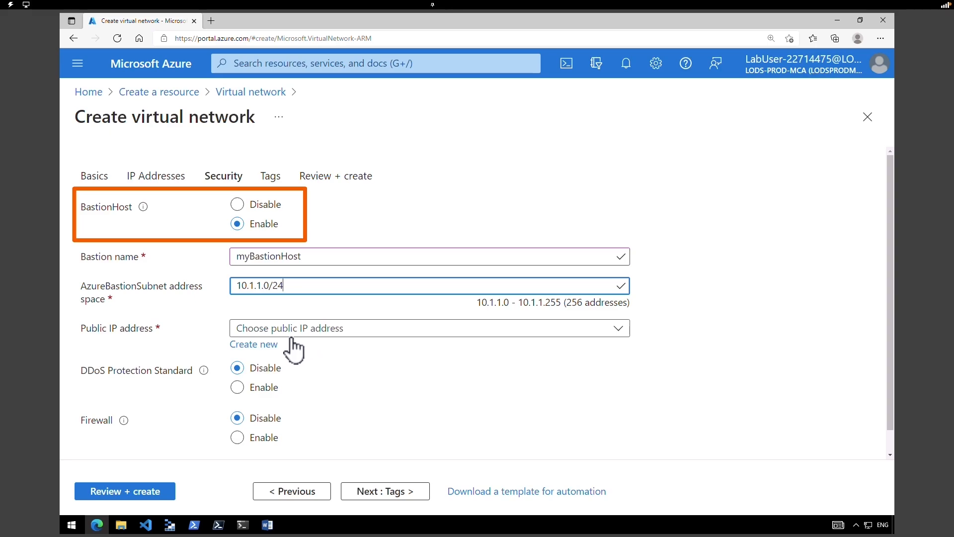
left_click(271, 343)
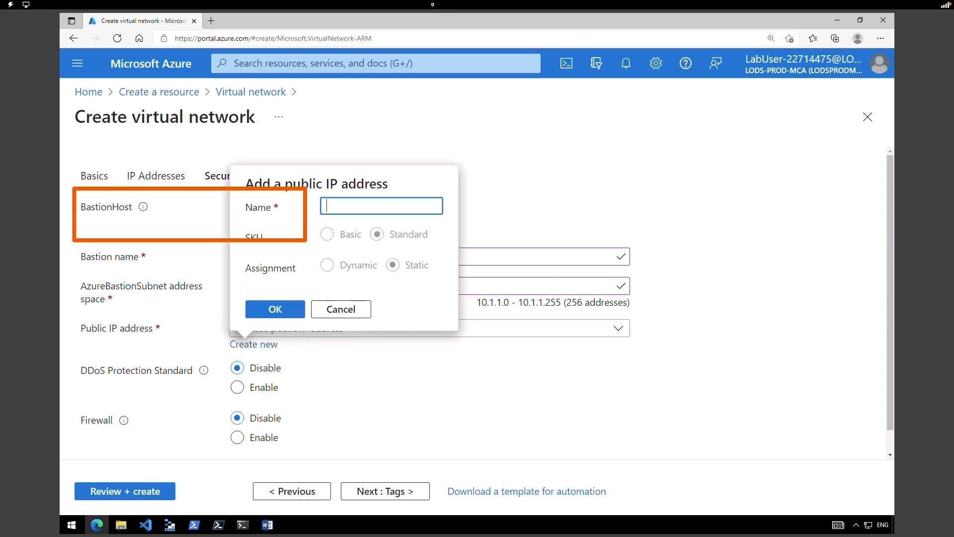
type("myBastionIP")
left_click(279, 310)
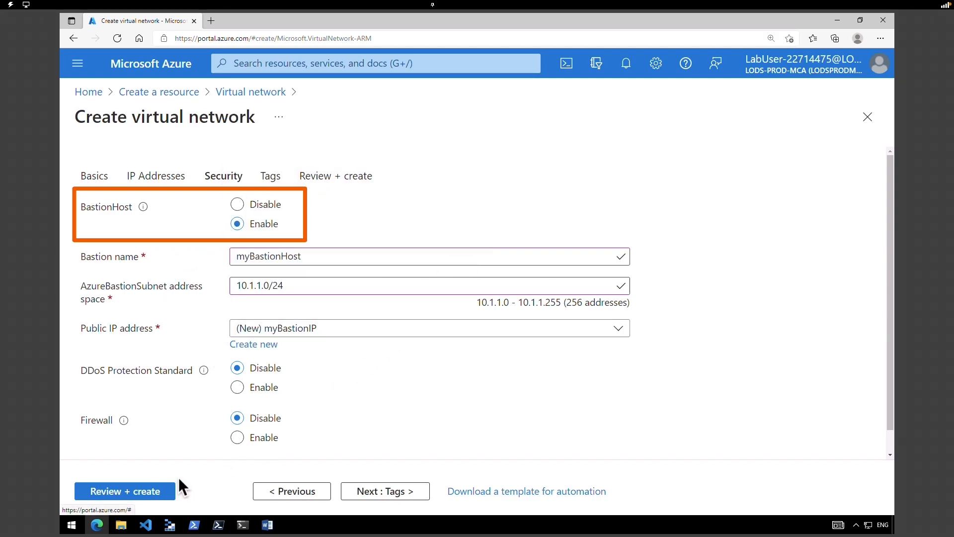
- Review and create IntLB-VNet, then check its address space and subnets list
left_click(160, 489)
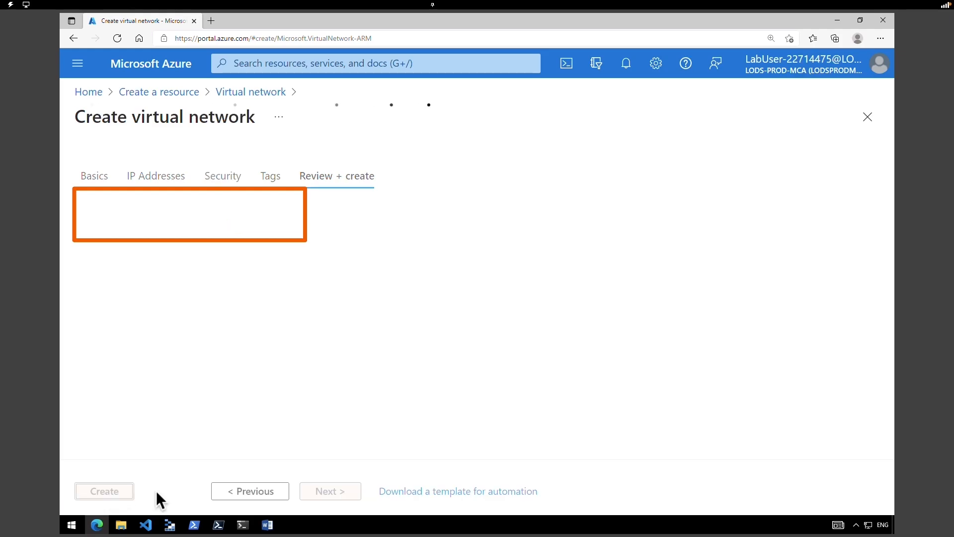
left_click(102, 490)
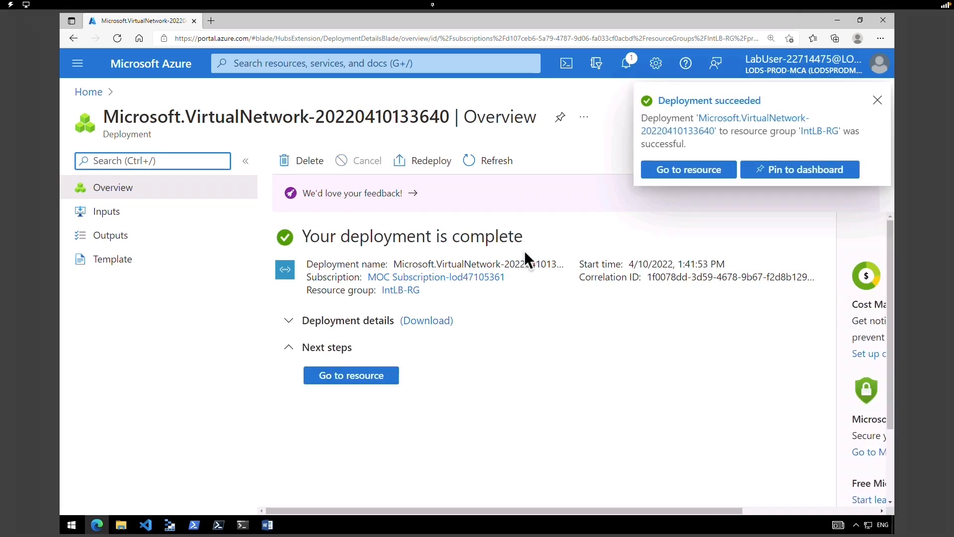
left_click(670, 172)
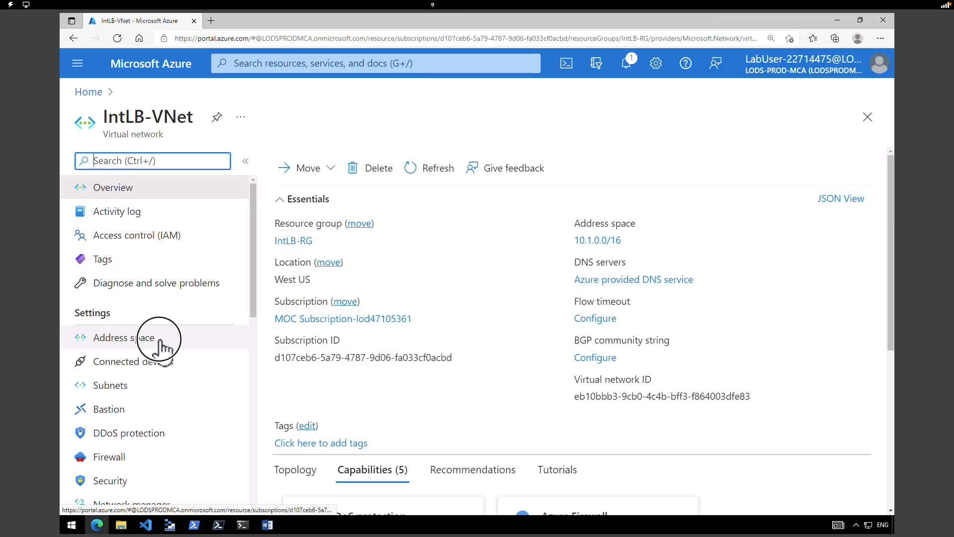
left_click(158, 338)
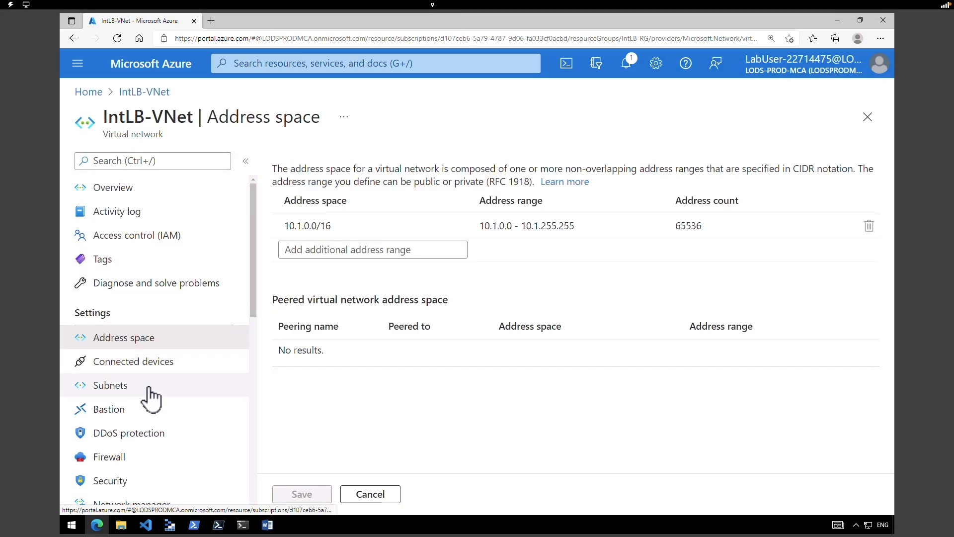
left_click(148, 390)
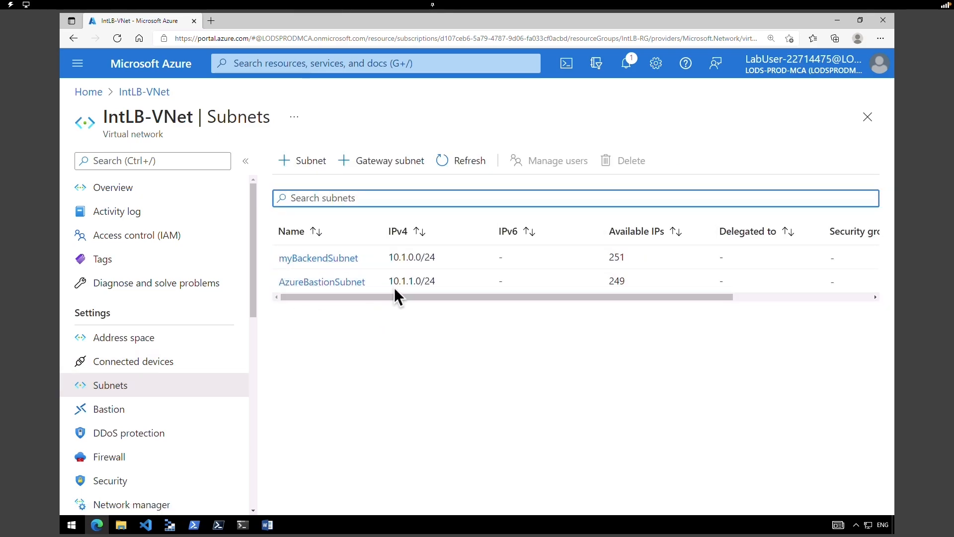
mouse_move(28, 103)
left_mouse_down()
mouse_move(103, 131)
mouse_move(386, 141)
left_mouse_up()
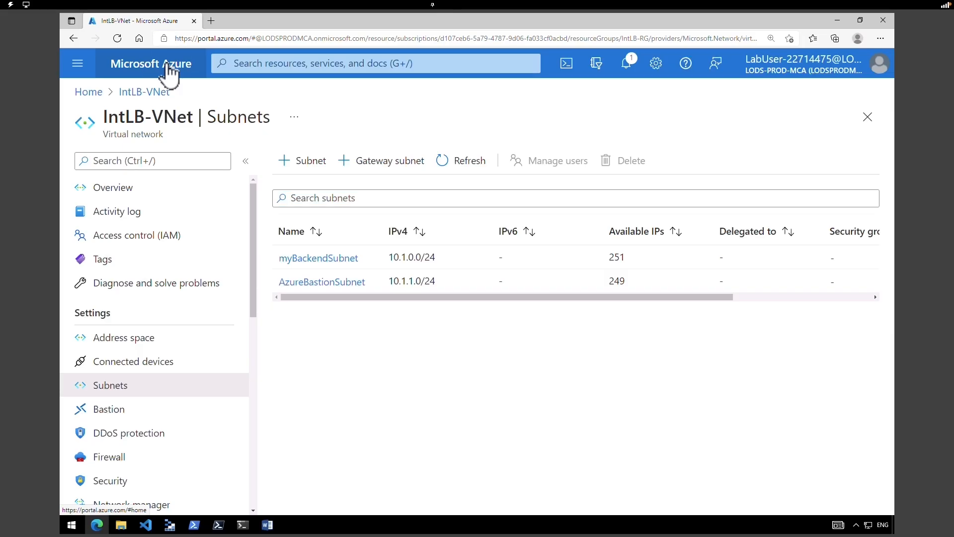
- Search the Marketplace for 'load balancer' and start creating one from the Load Balancer tile
left_click(164, 68)
left_click(156, 158)
left_click(301, 167)
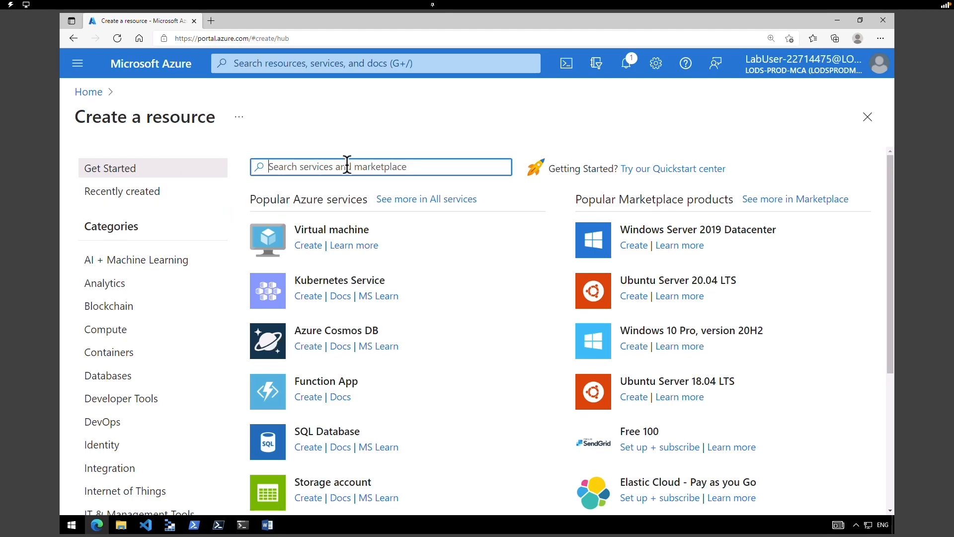
type("load balancer")
key("Return")
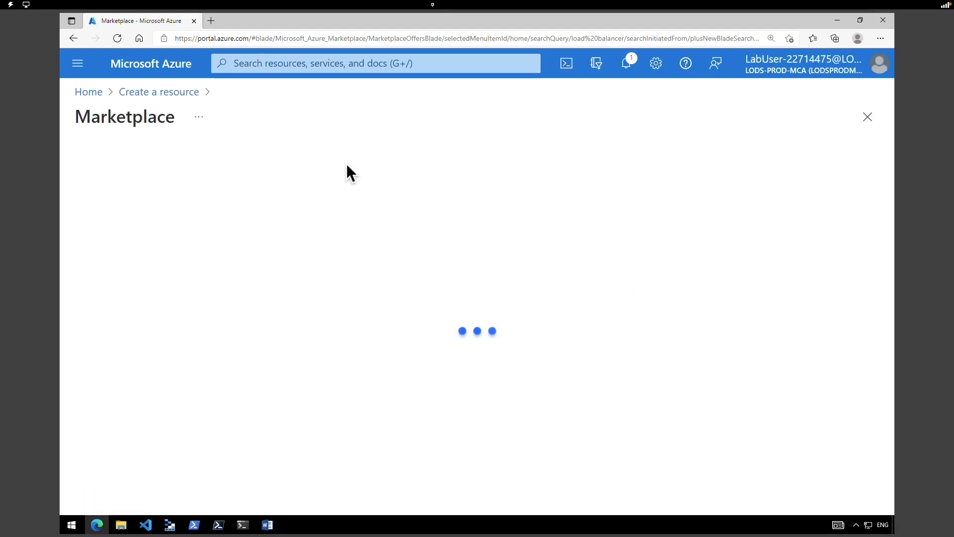
left_click(460, 369)
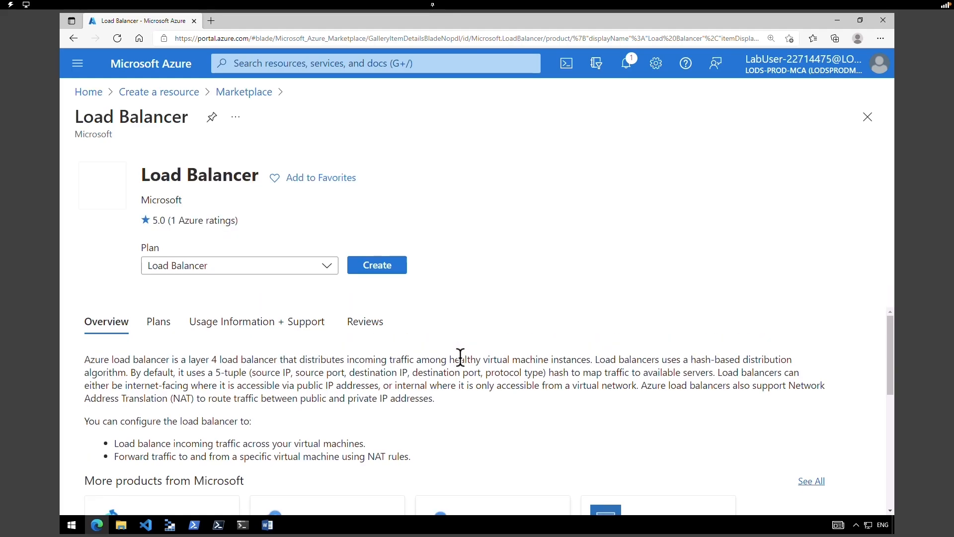
left_click(391, 269)
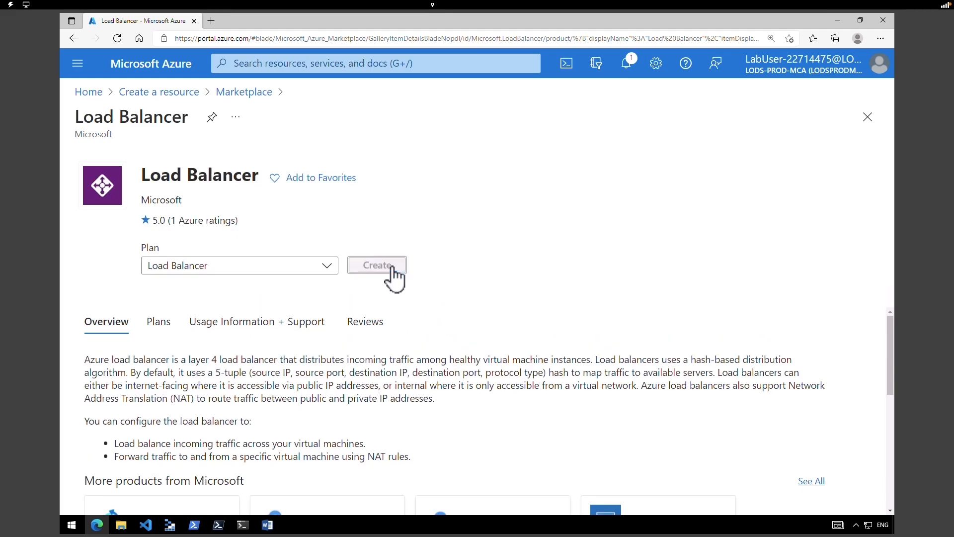
- Choose resource group IntLB-RG, enter the name myIntLoadBalancer, and select Internal type
left_click(300, 276)
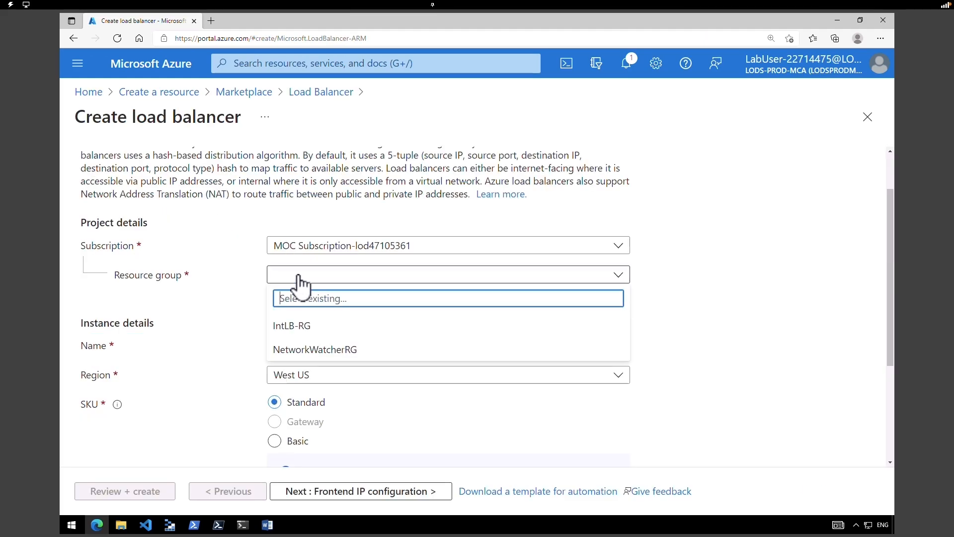
left_click(300, 328)
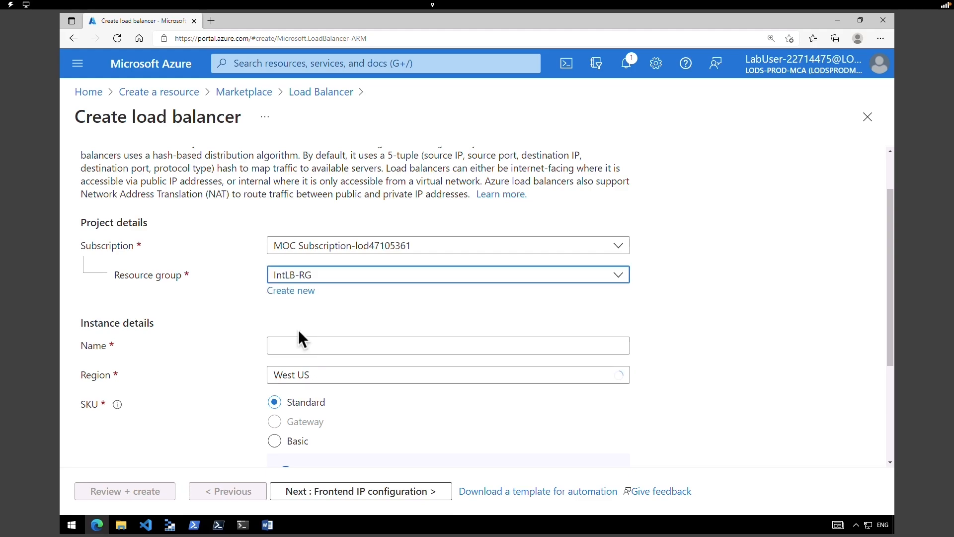
left_click(286, 344)
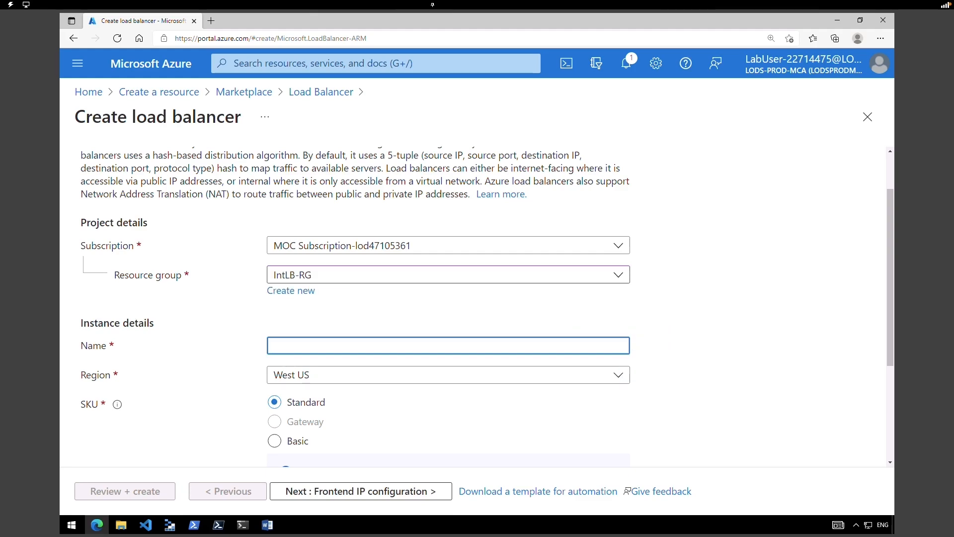
type("myIntLoadBalancer")
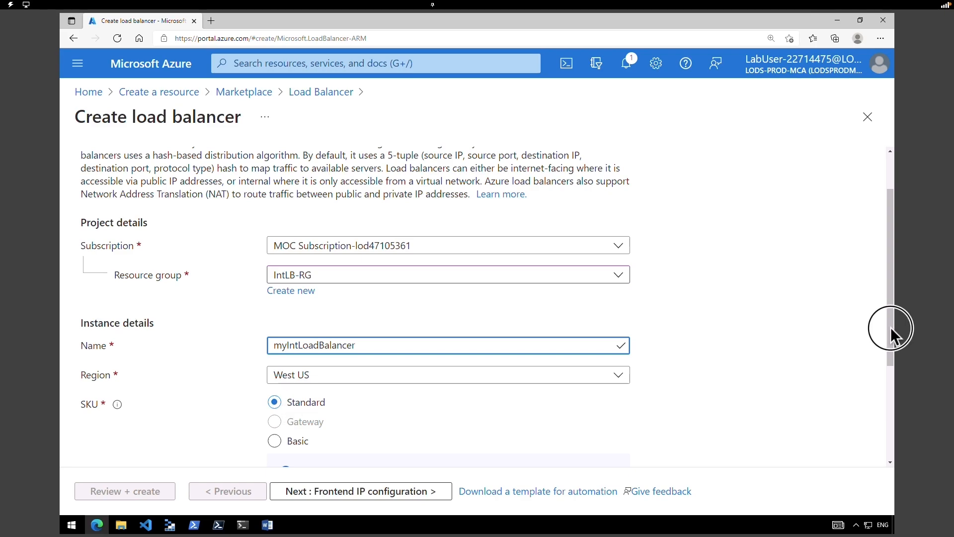
scroll(890, 323, "down", 3)
left_click(273, 376)
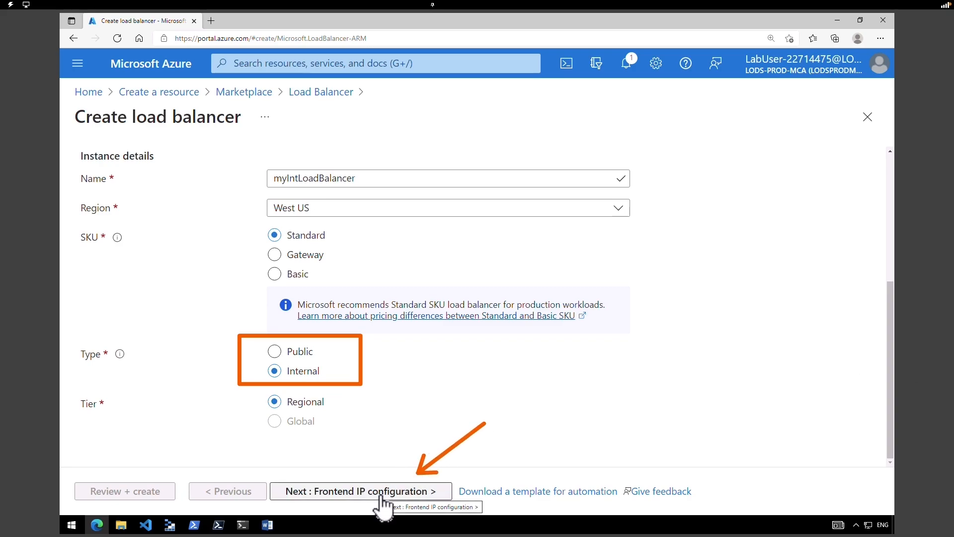
- Add frontend IP LoadBalancerFrontEnd on IntLB-VNet's myBackendSubnet with Dynamic assignment
left_click(382, 505)
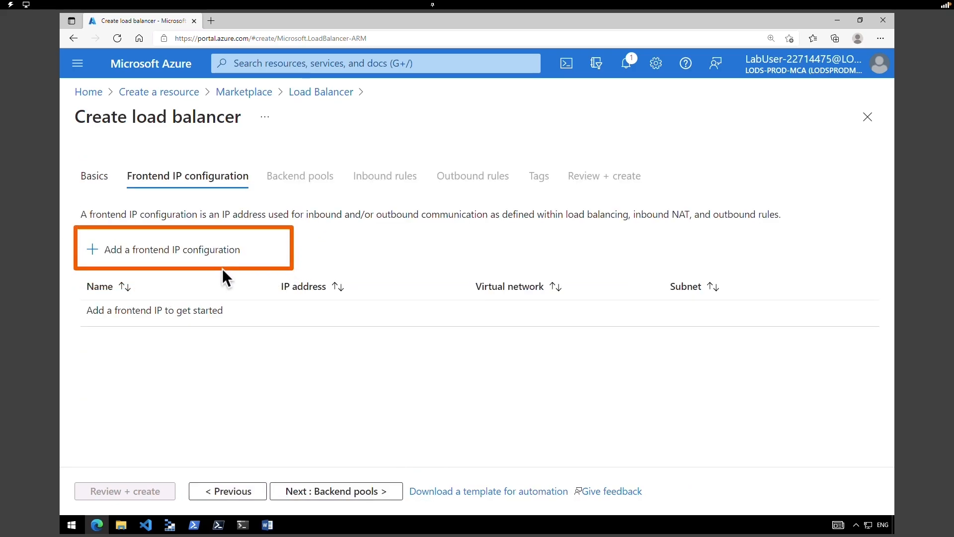
left_click(198, 259)
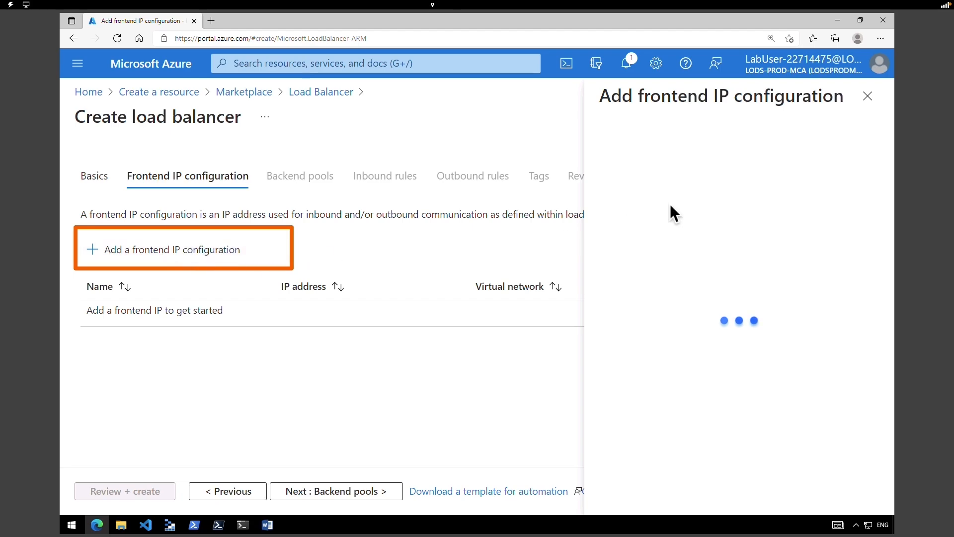
type("LoadBalancerFrontEnd")
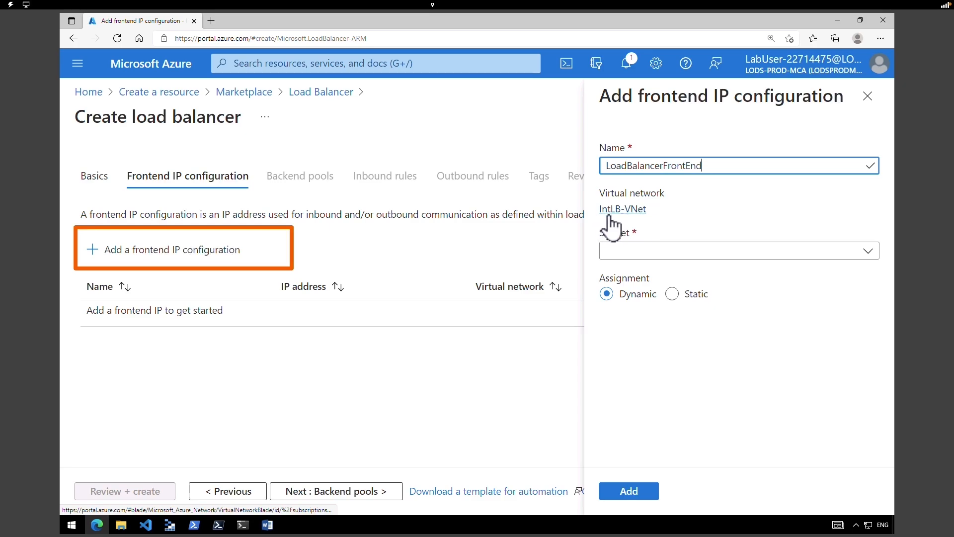
left_click(646, 255)
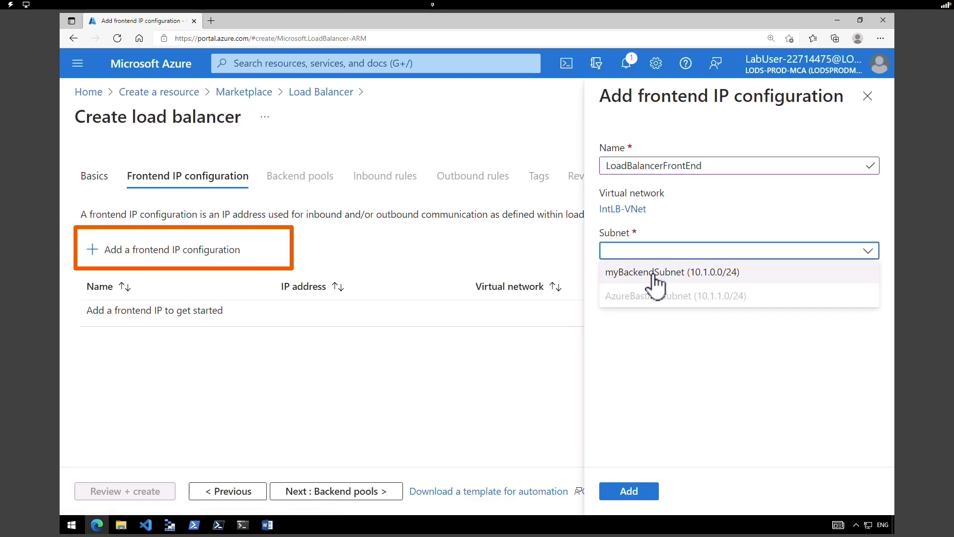
left_click(645, 281)
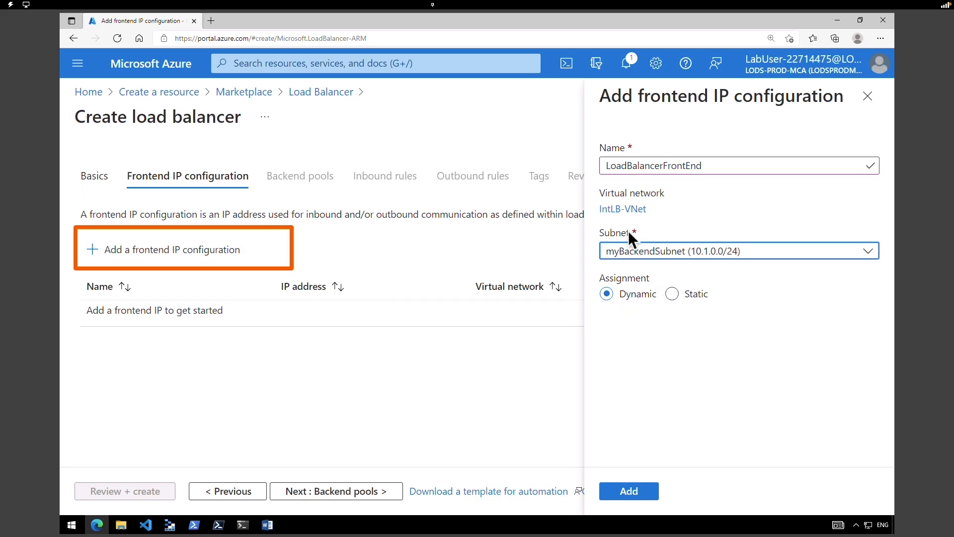
left_click(646, 496)
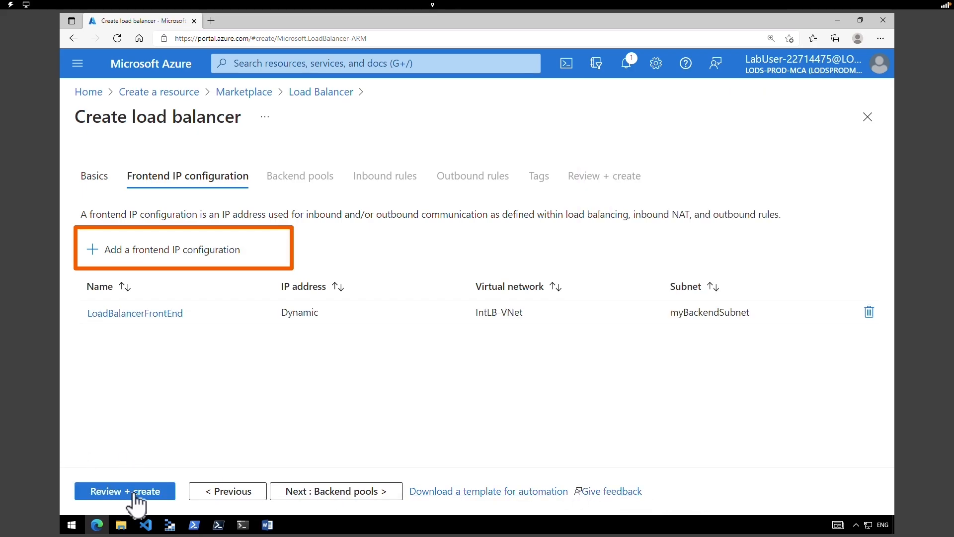
- Review and create myIntLoadBalancer, then open the deployed load balancer's overview
left_click(134, 494)
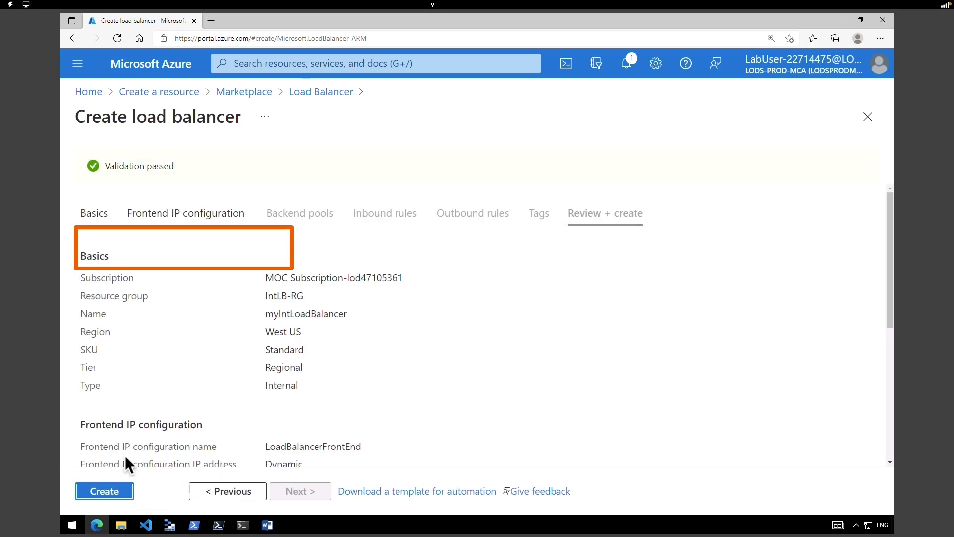
left_click(110, 494)
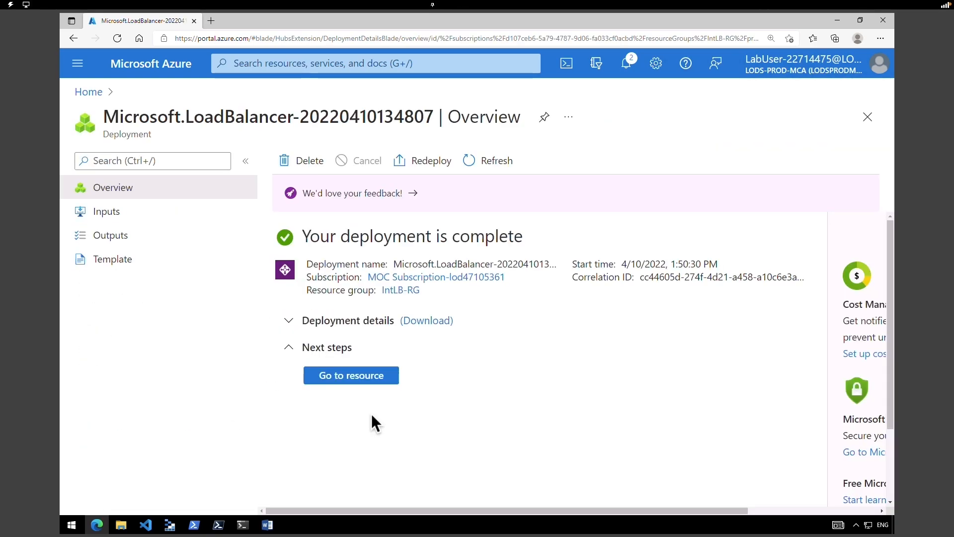
left_click(368, 378)
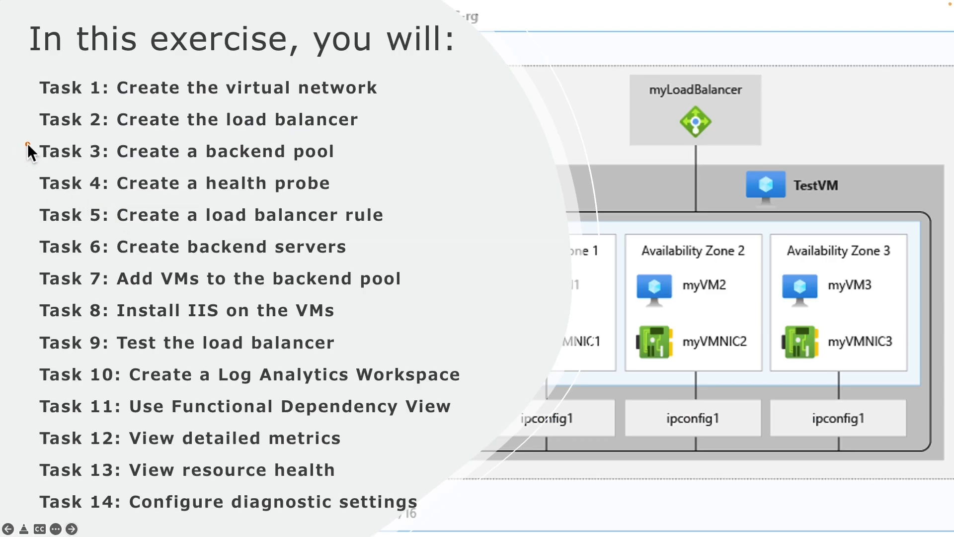
mouse_move(22, 140)
left_mouse_down()
mouse_move(157, 163)
mouse_move(349, 163)
left_mouse_up()
- Add a backend pool named myBackendPool from myIntLoadBalancer's Backend pools page
left_click_drag(119, 116, 273, 121)
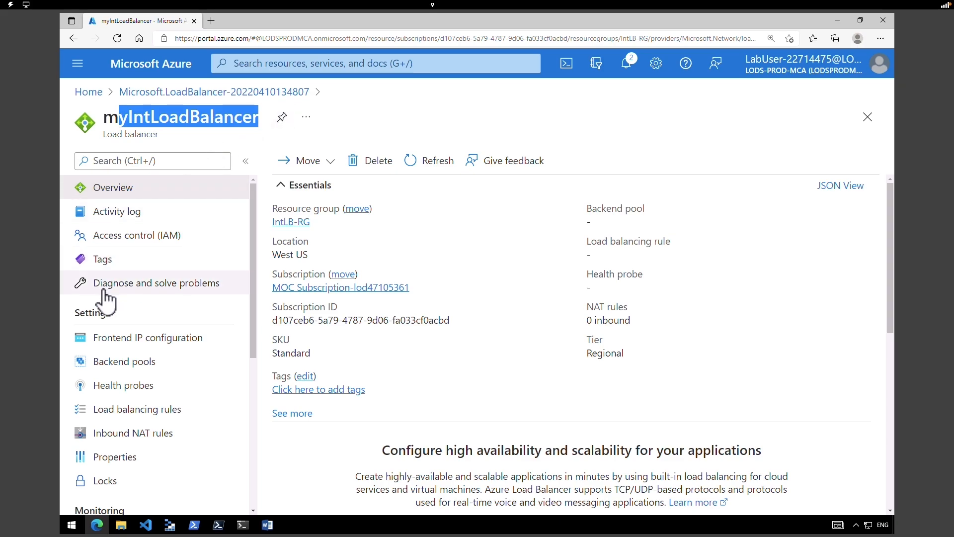
left_click(134, 361)
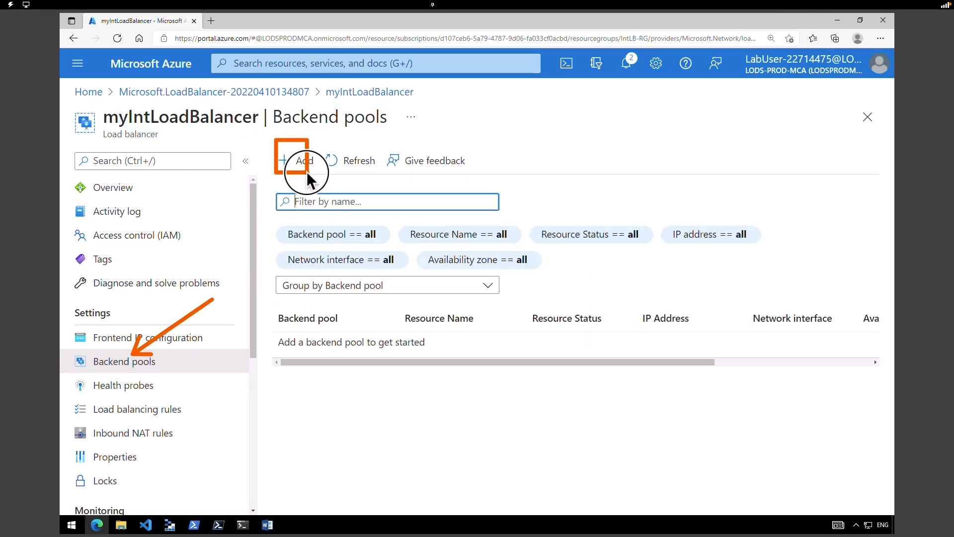
left_click(300, 160)
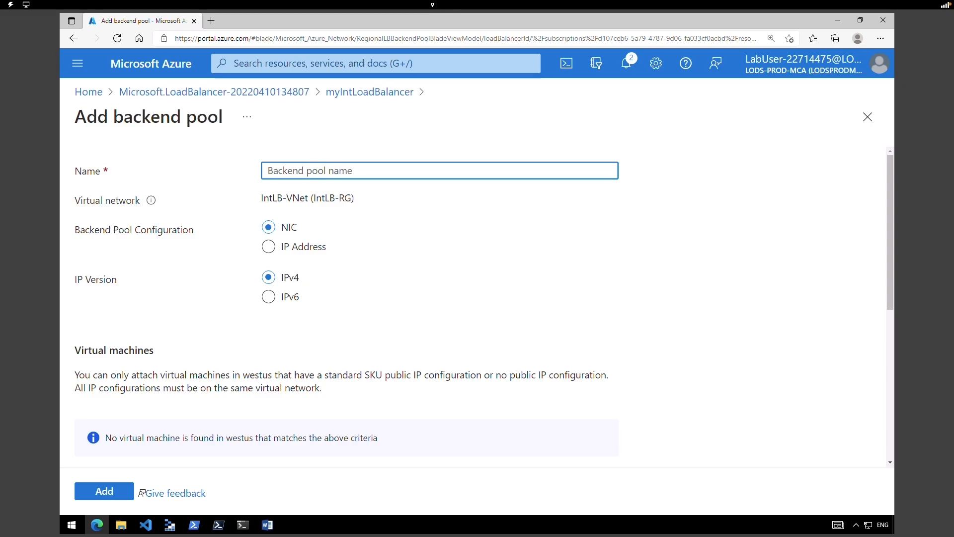
type("myBackendPool")
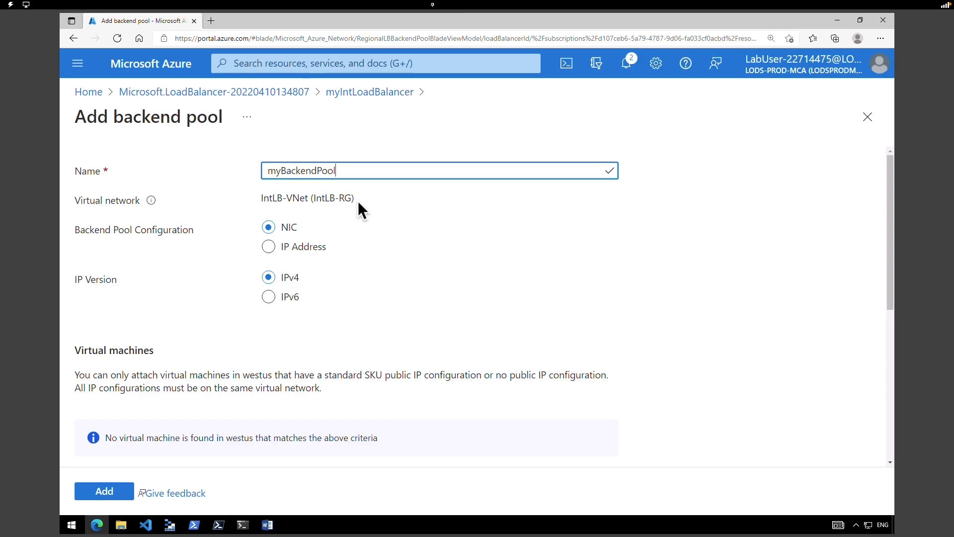
mouse_move(890, 282)
left_mouse_down()
mouse_move(893, 311)
mouse_move(890, 281)
left_mouse_up()
left_click(88, 350)
left_click_drag(88, 350, 162, 351)
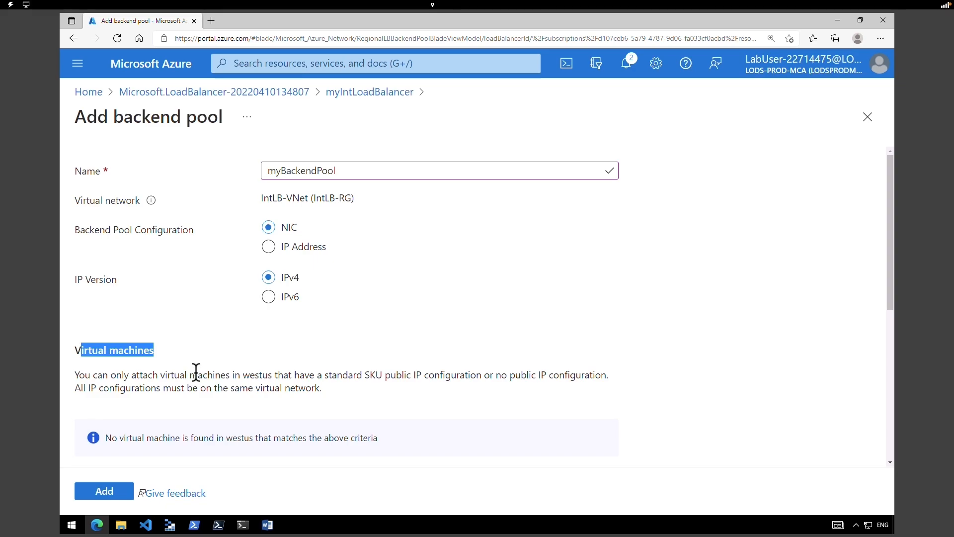
left_click(110, 492)
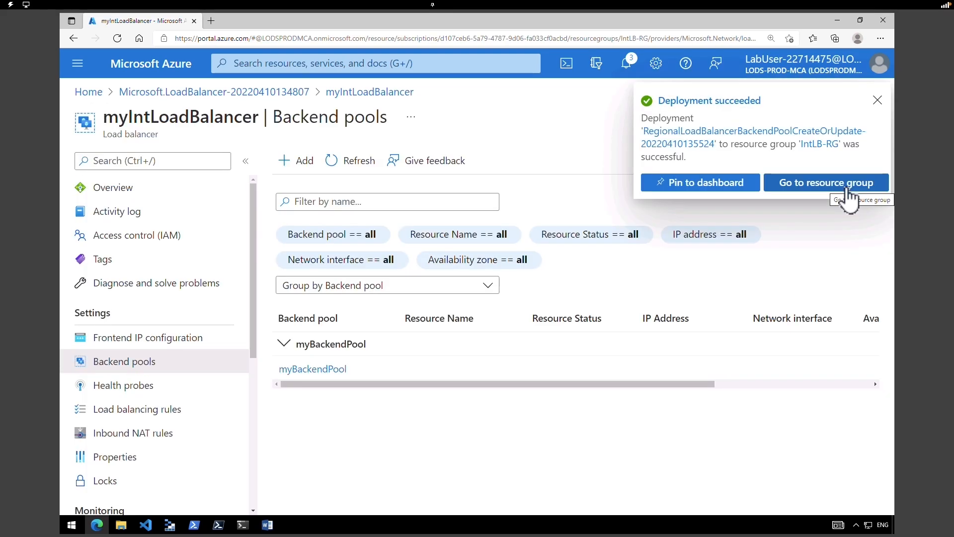
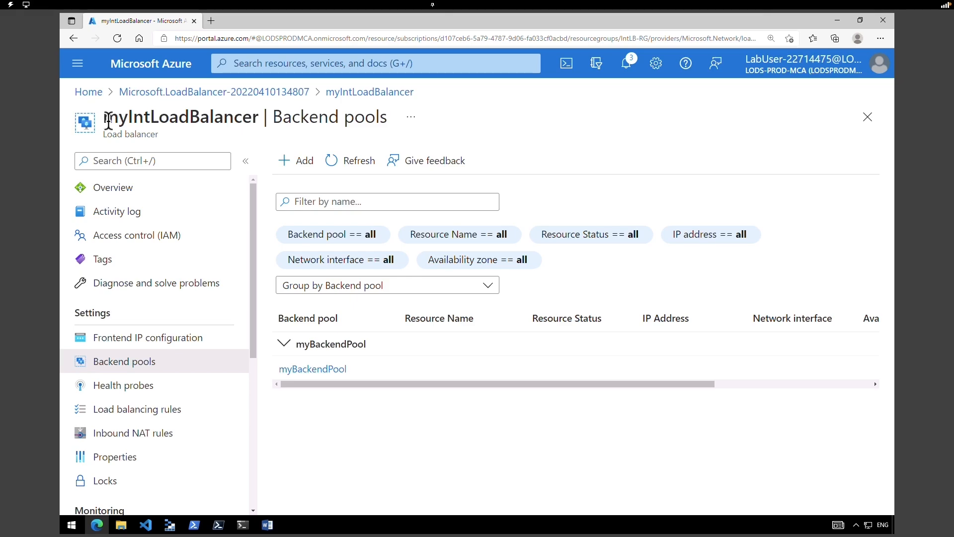
- Start a new health probe named myHealthProbe using HTTP on port 80 with path /
left_click(104, 394)
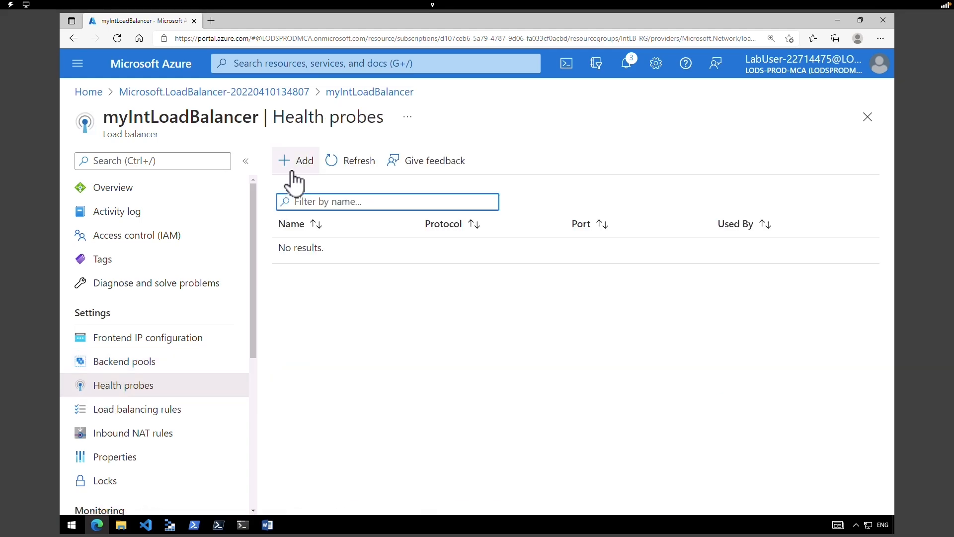
left_click(294, 169)
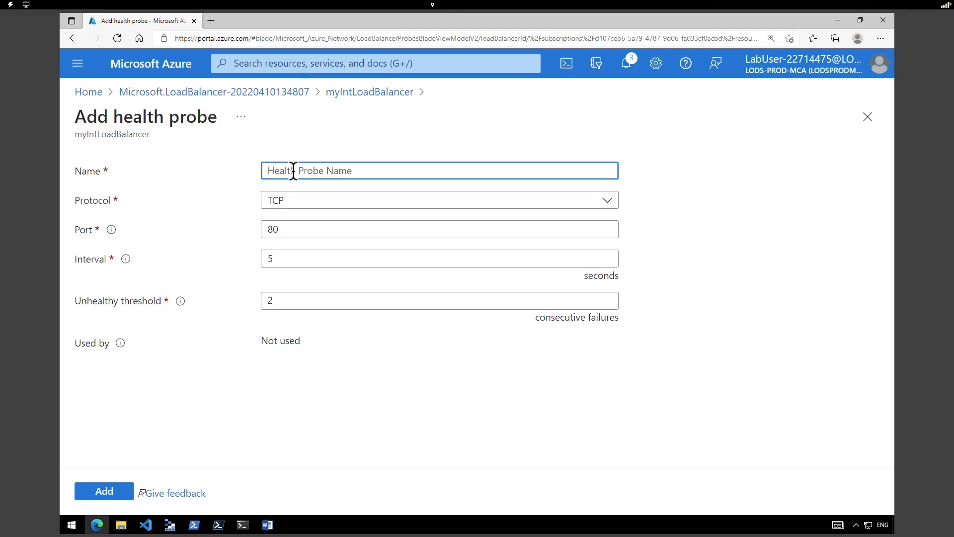
type("myHealthProbe")
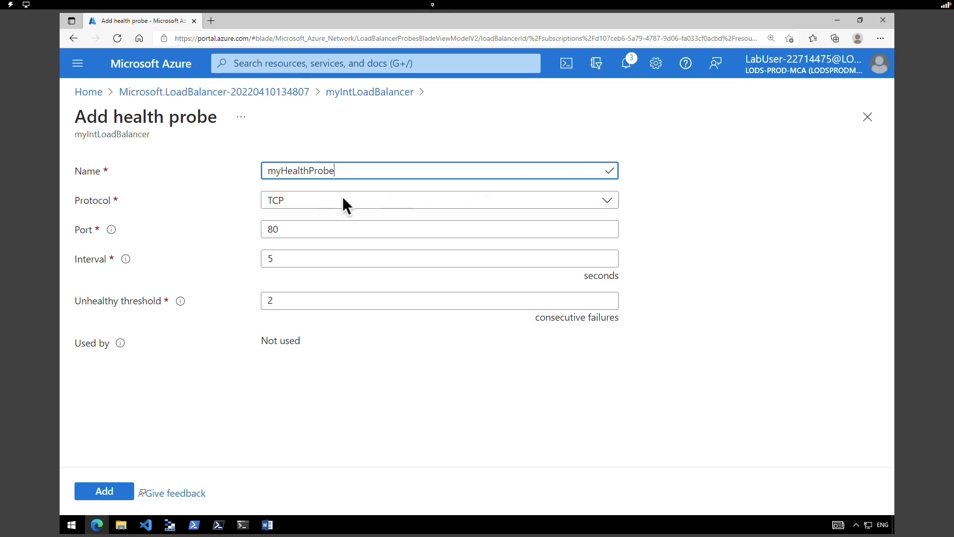
left_click(342, 199)
left_click(319, 228)
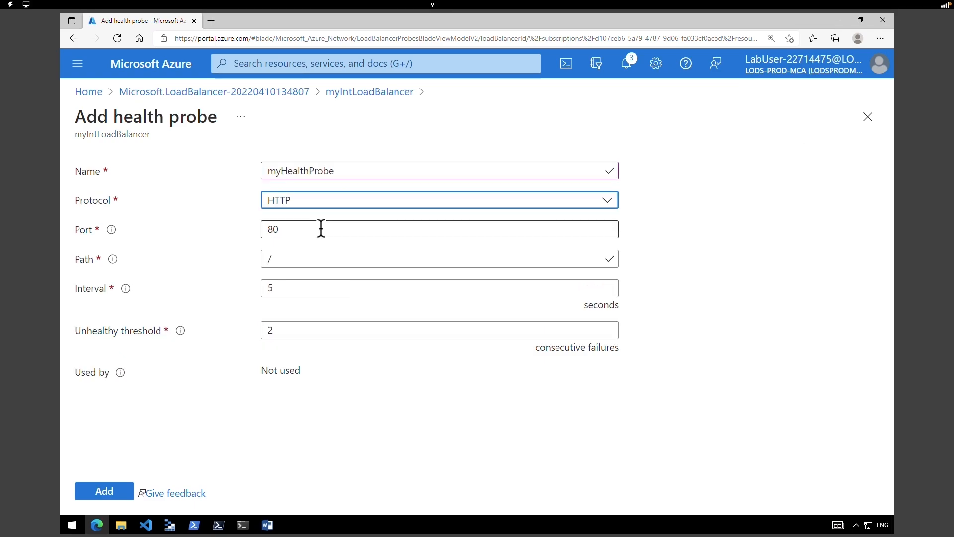
left_click(319, 257)
left_click(717, 284)
- Set the probe interval to 15 seconds and add myHealthProbe
left_click(378, 281)
double_click(378, 282)
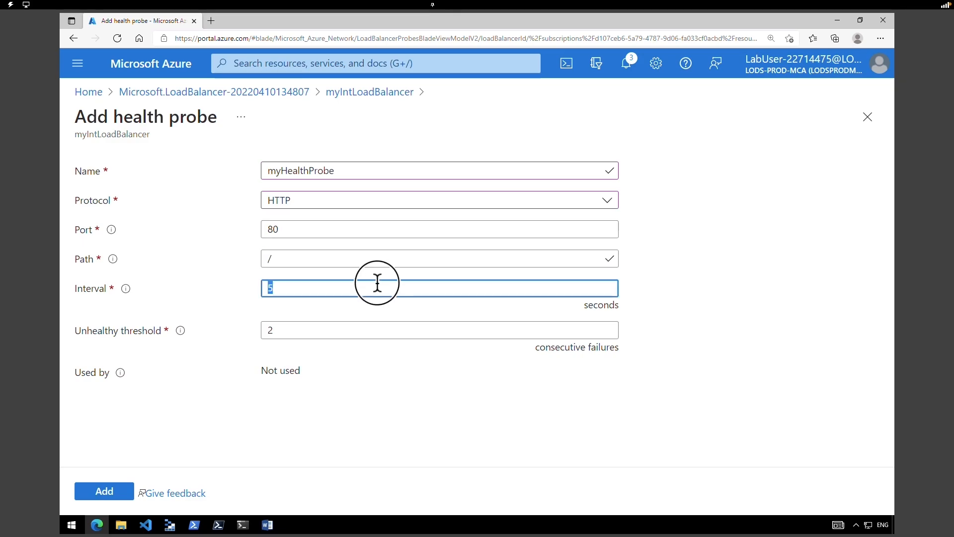
type("15")
left_click(131, 330)
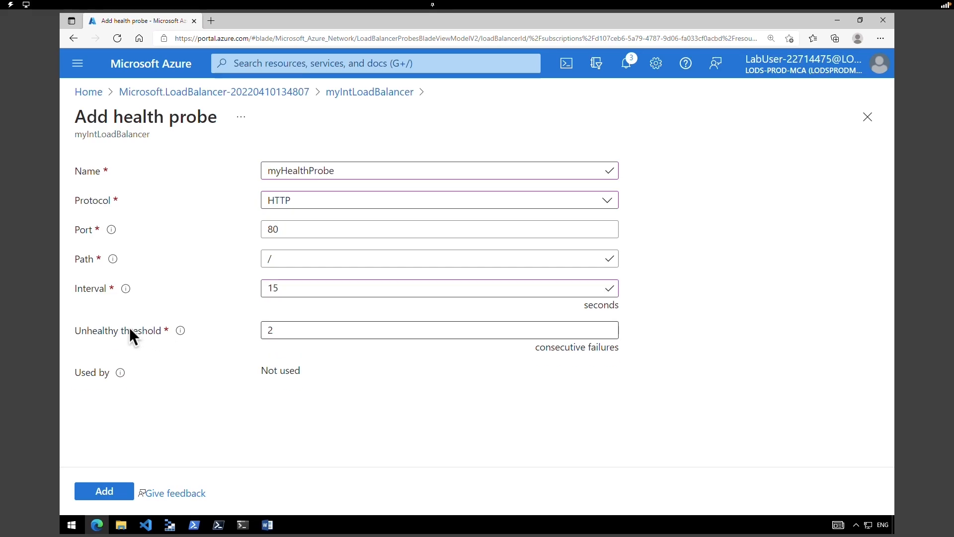
left_click_drag(91, 328, 154, 328)
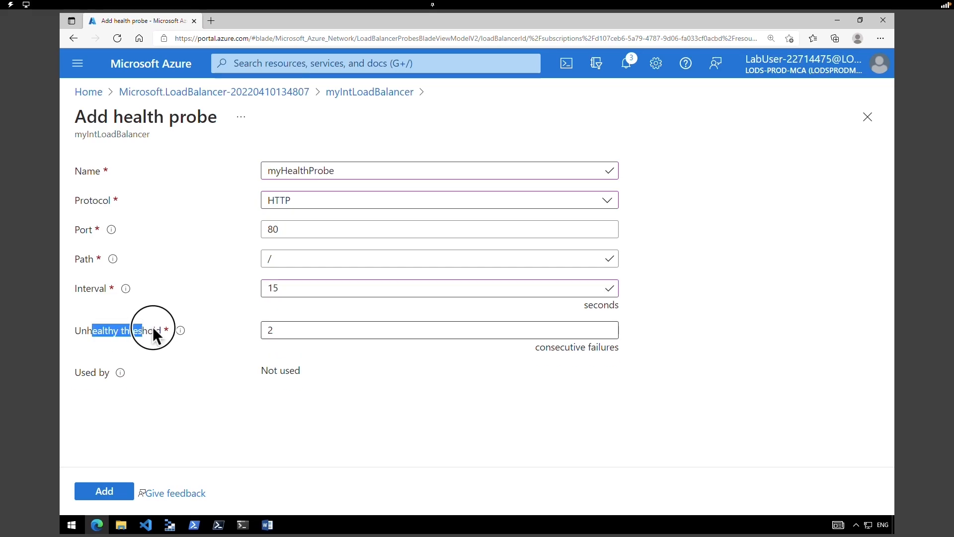
left_click(261, 421)
left_click(124, 493)
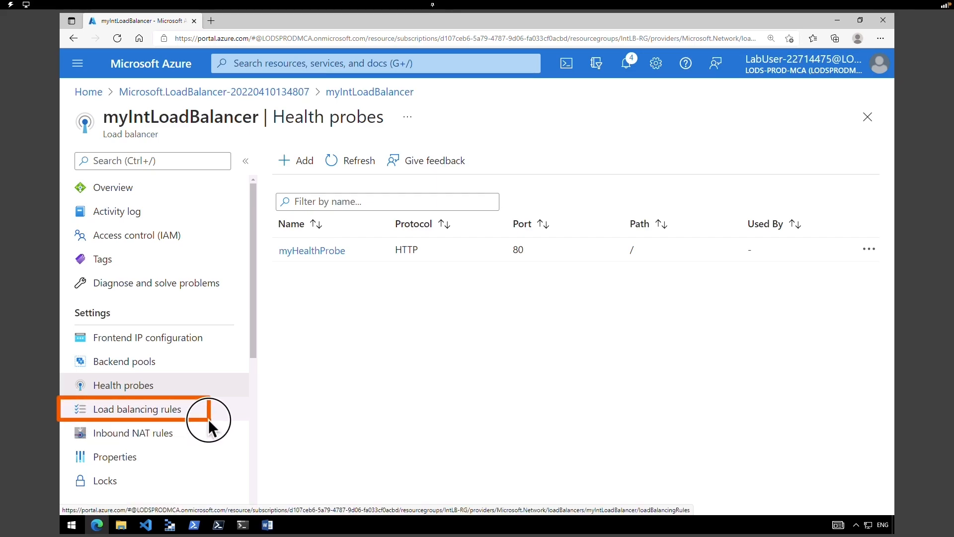
- Start rule myHTTPRule with frontend LoadBalancerFrontEnd (10.1.0.4) and backend pool myBackendPool
left_click(168, 411)
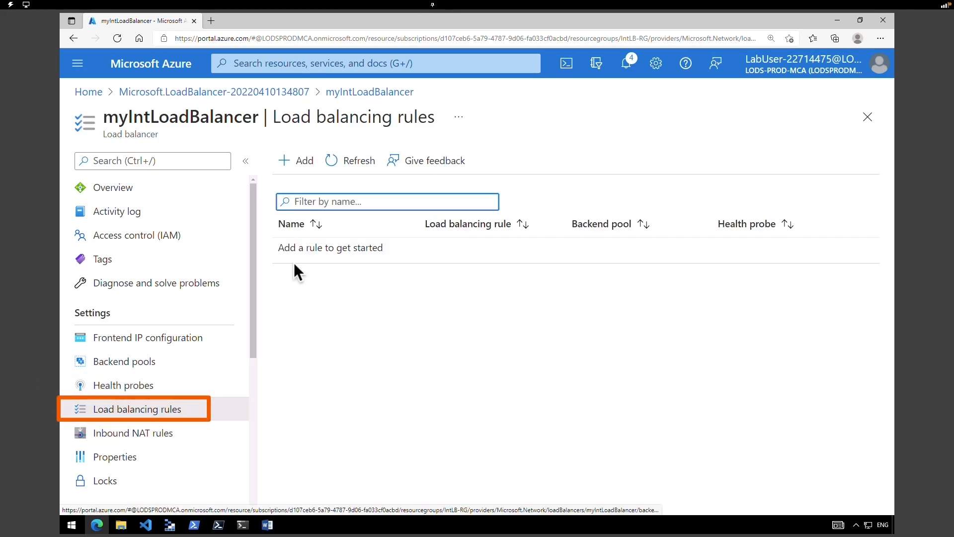
left_click(306, 162)
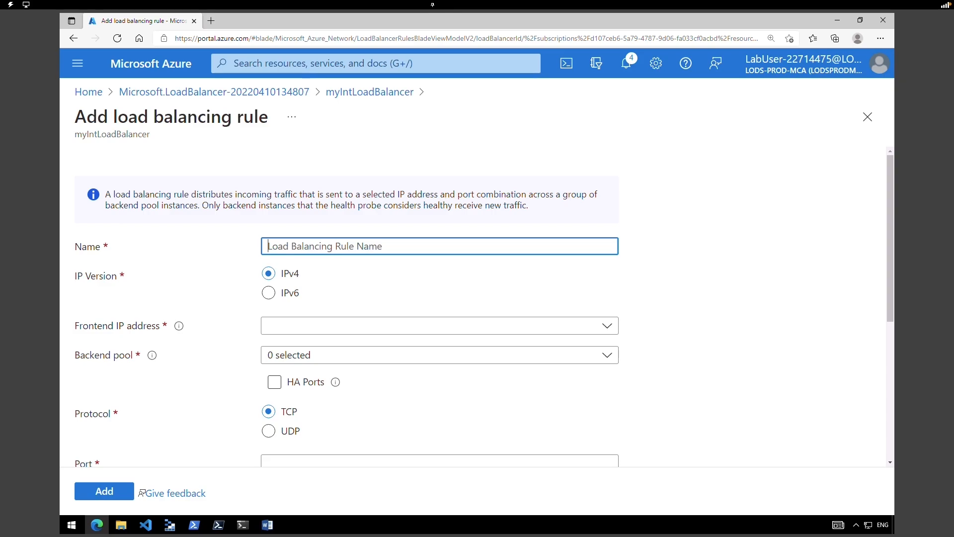
type("myHTTPRule")
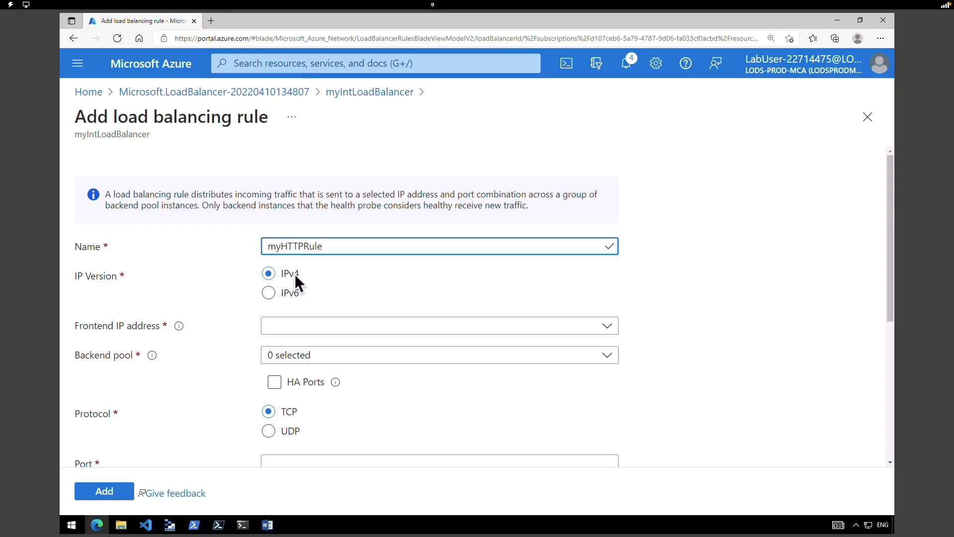
left_click(291, 326)
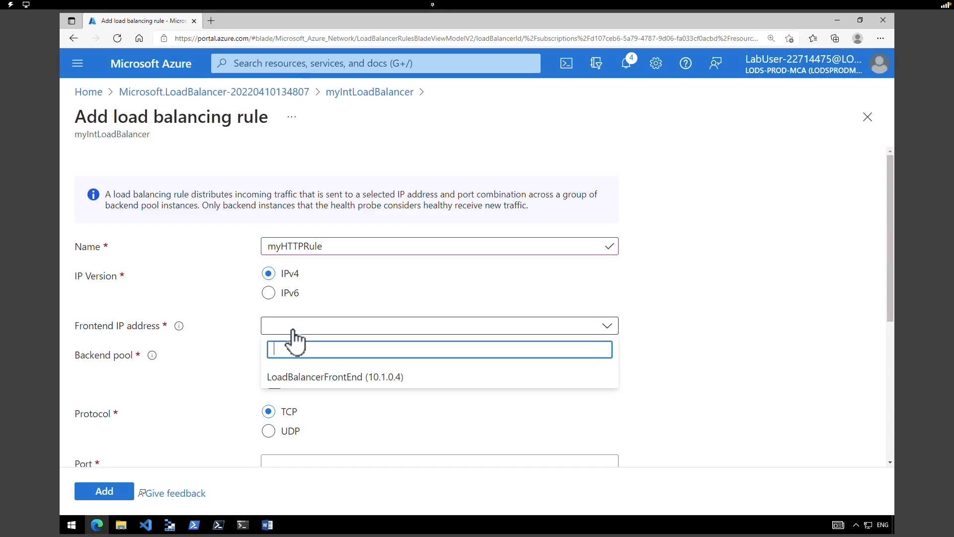
left_click(308, 378)
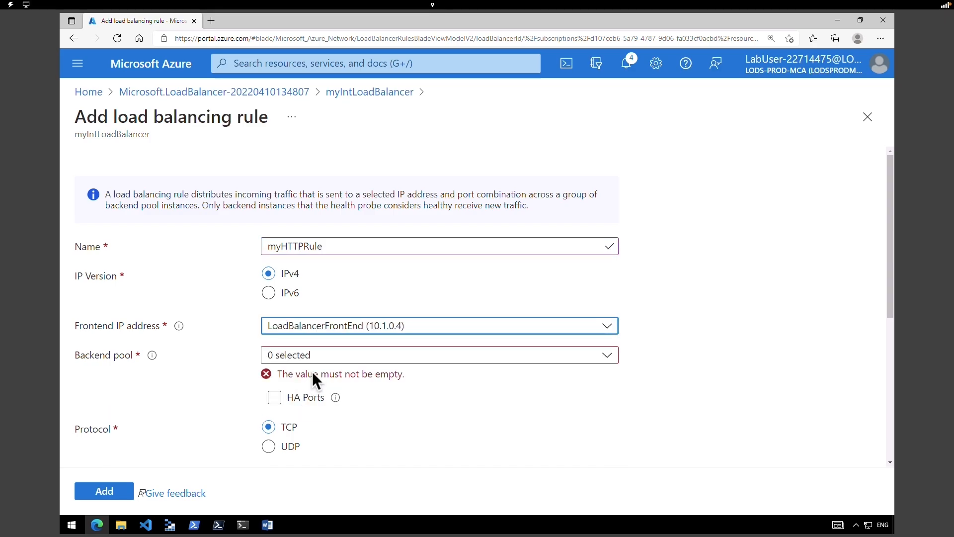
left_click(324, 360)
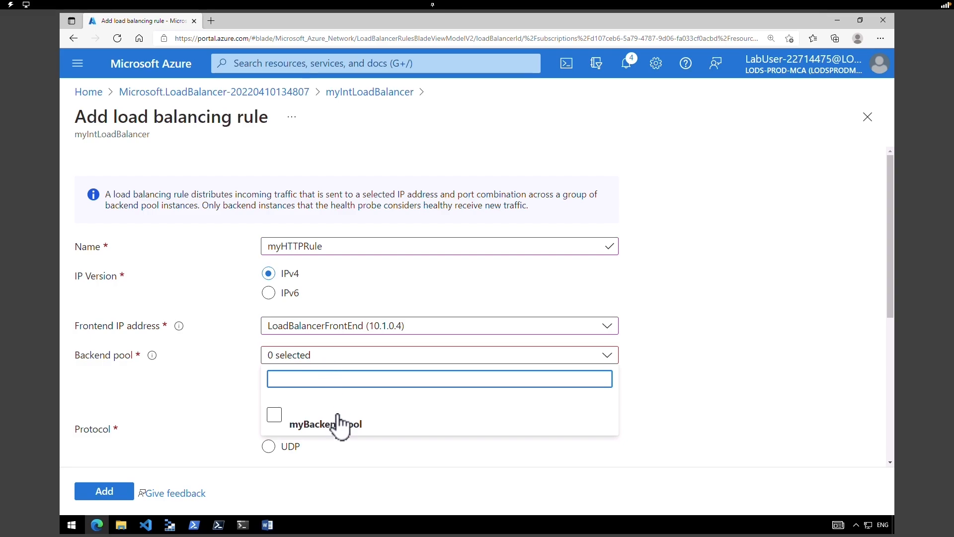
left_click(273, 416)
left_click(865, 351)
- Set frontend and backend ports 80, probe myHealthProbe, idle timeout 15 minutes, and add the rule
scroll(436, 278, "down", 2)
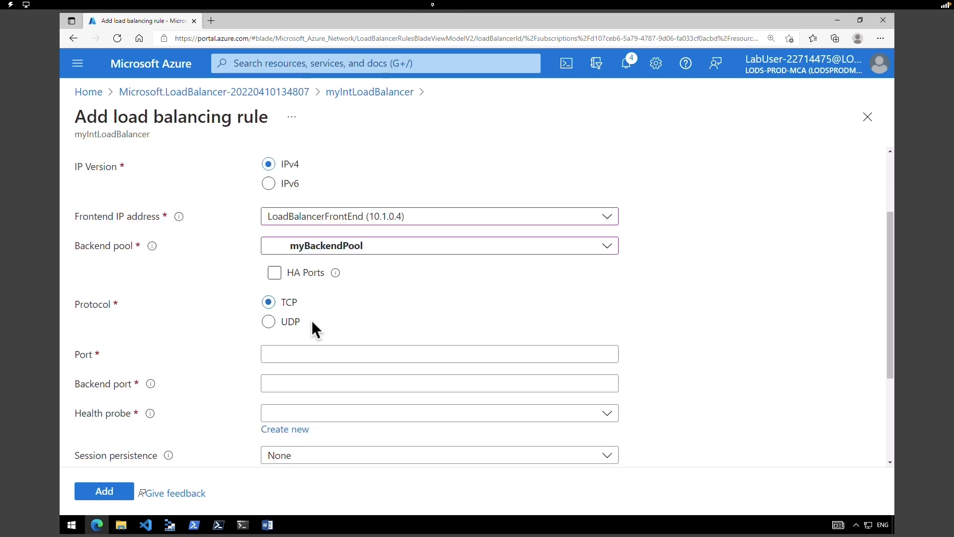
left_click(319, 353)
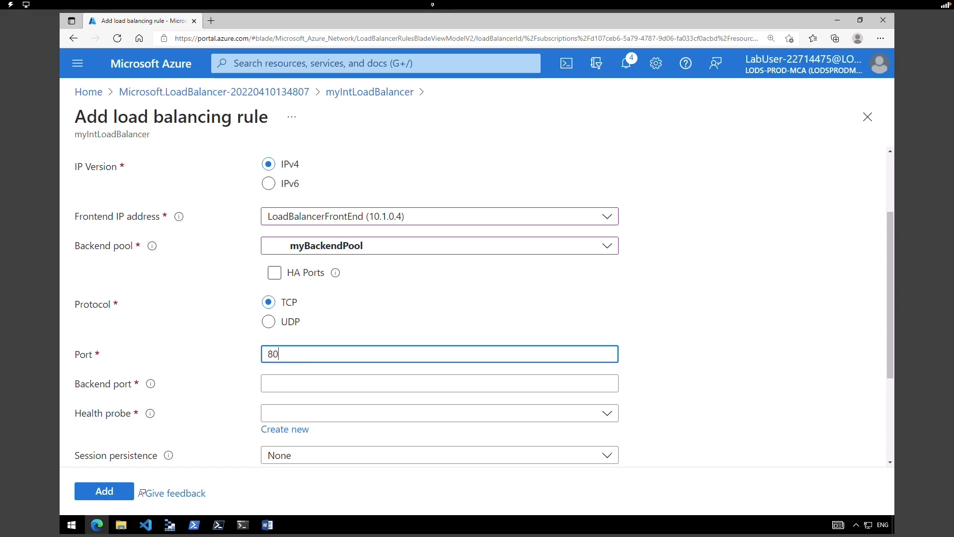
left_click(300, 383)
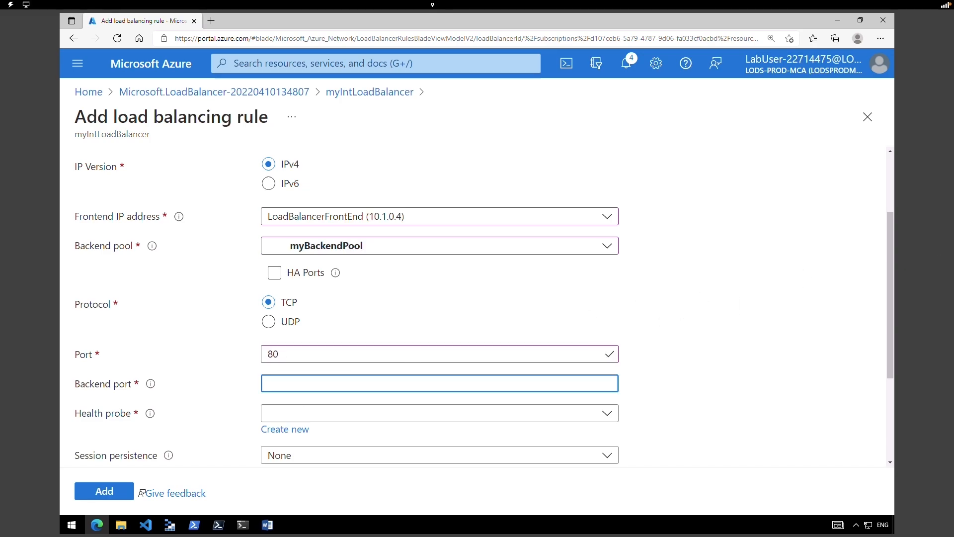
type("80")
left_click(391, 413)
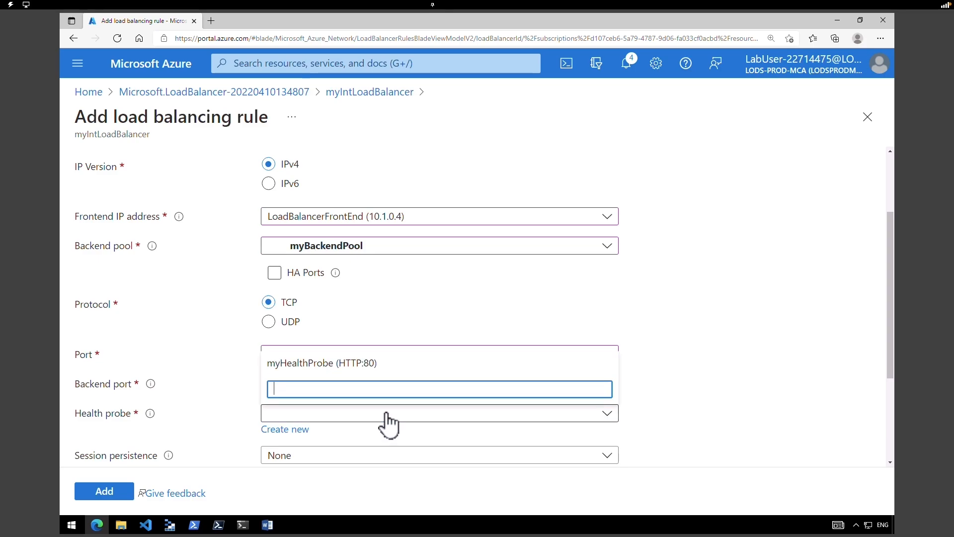
left_click(349, 362)
left_click_drag(881, 303, 878, 381)
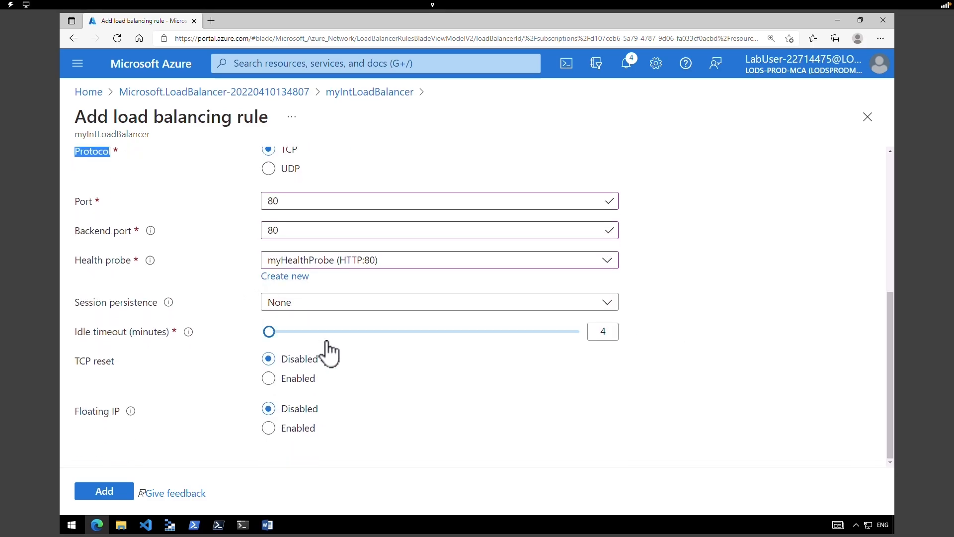
double_click(610, 332)
type("15")
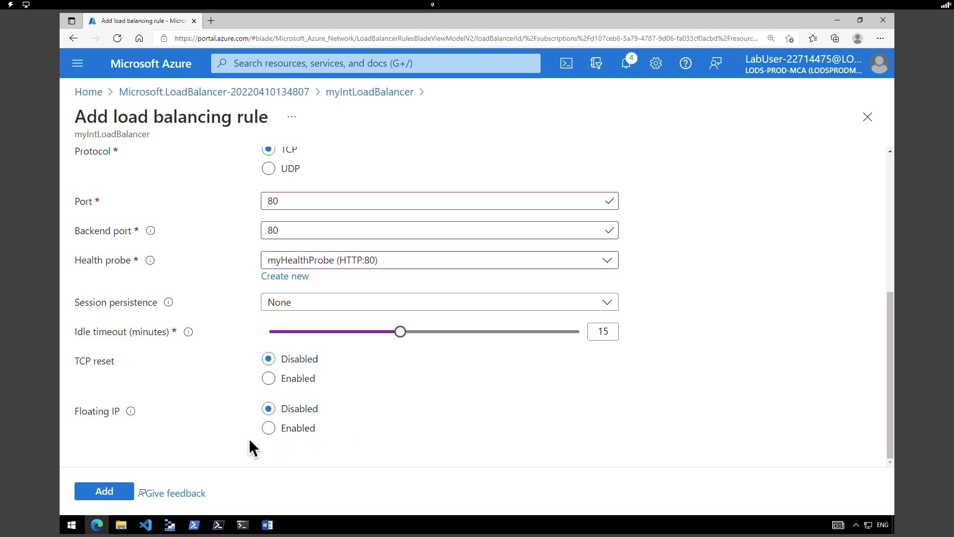
left_click(107, 490)
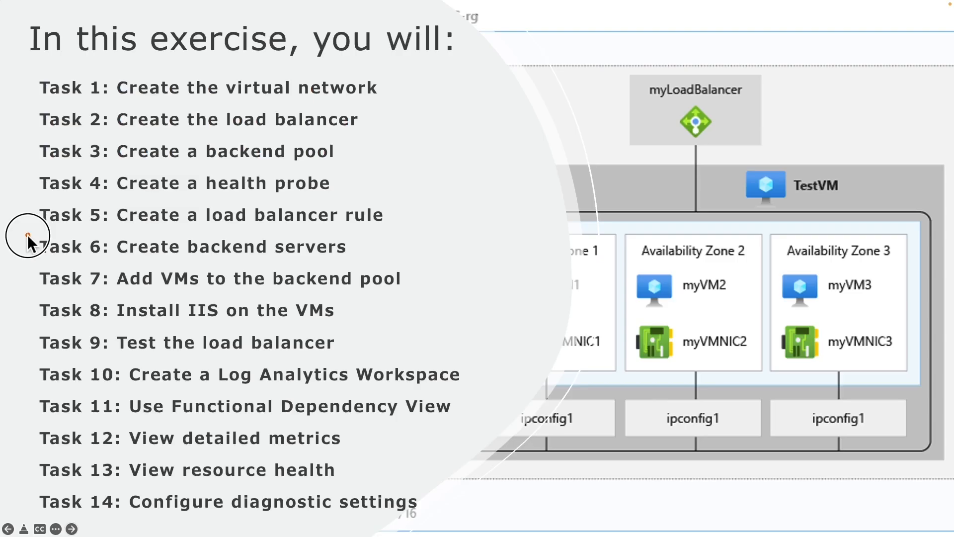
mouse_move(28, 234)
left_mouse_down()
mouse_move(290, 272)
mouse_move(380, 264)
left_mouse_up()
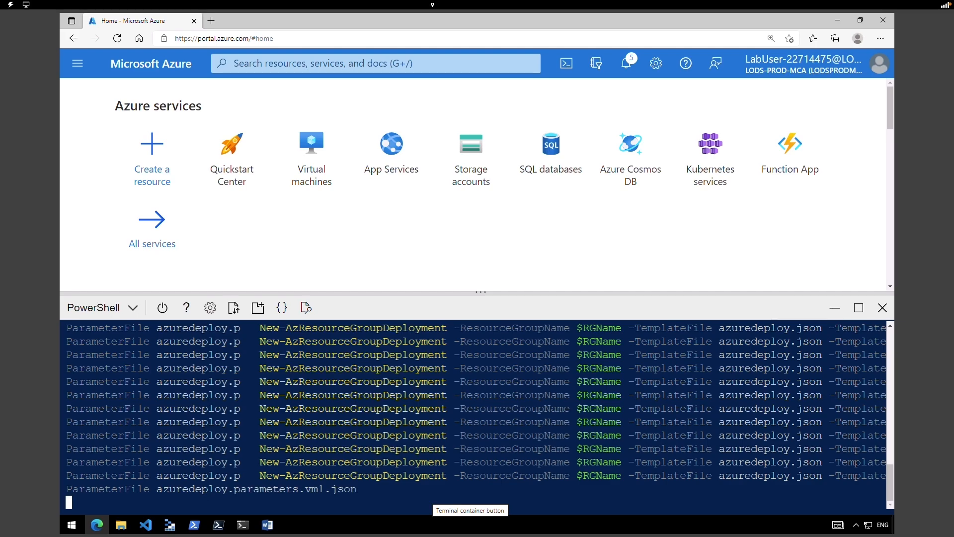
- Close the PowerShell pane and refresh Virtual machines until myVM1, myVM2 and myVM3 show Running
left_click(312, 167)
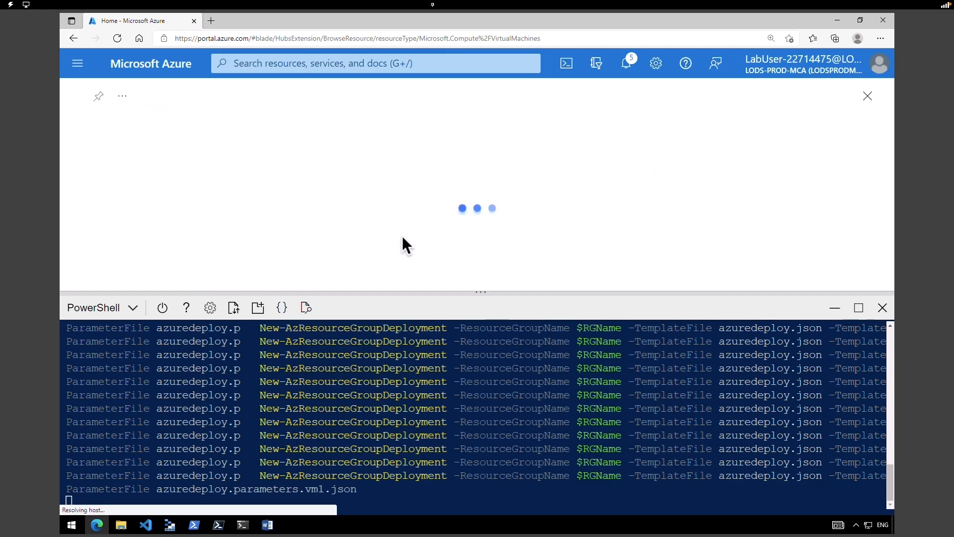
left_click_drag(484, 292, 477, 400)
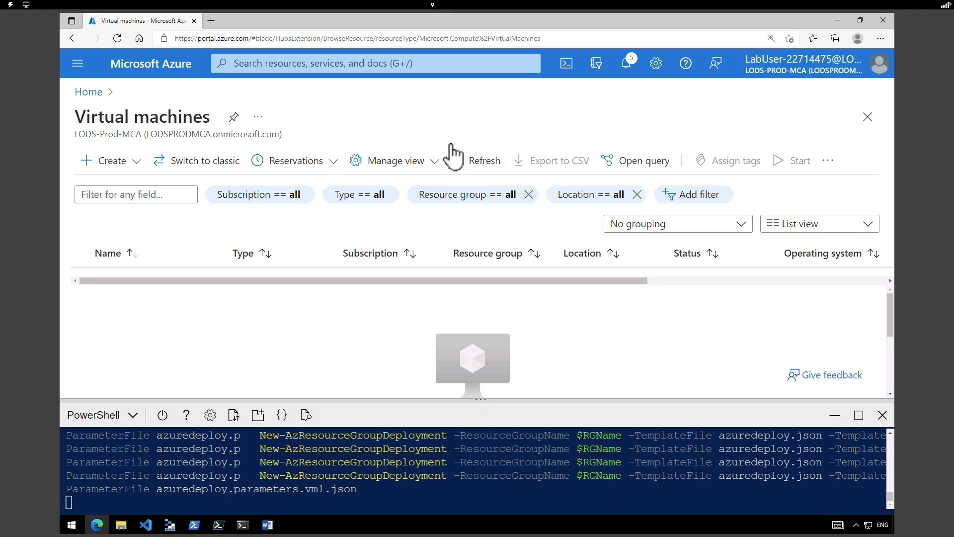
left_click(484, 165)
left_click(483, 164)
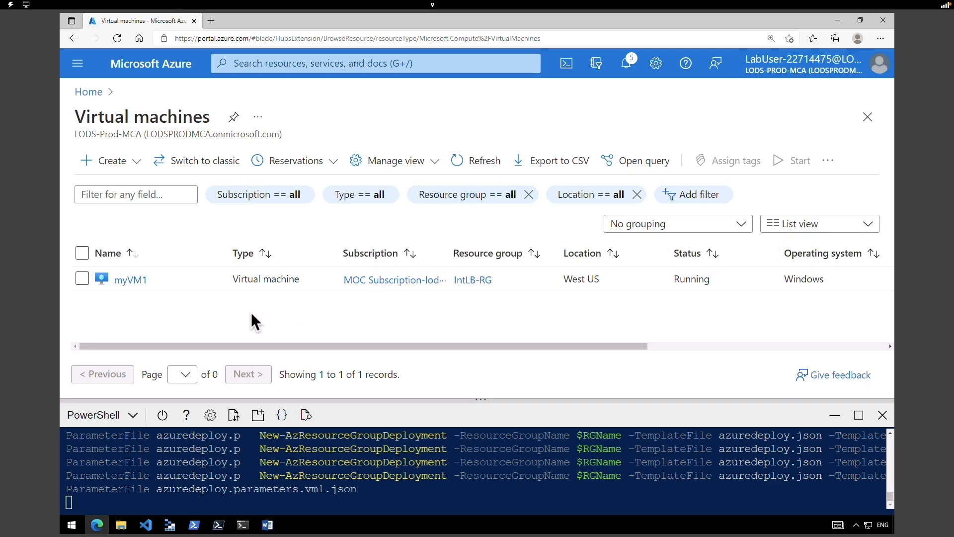
left_click(258, 495)
left_click(834, 418)
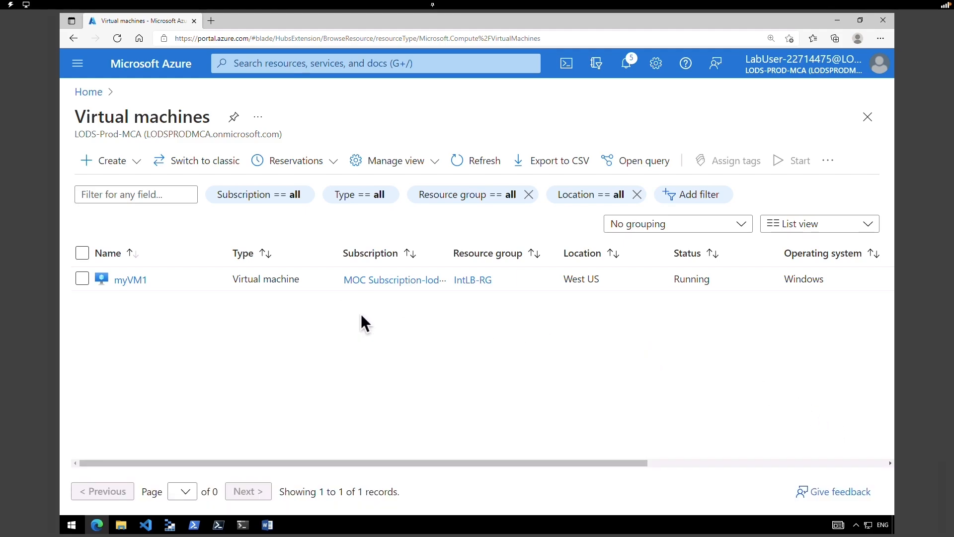
left_click(476, 160)
left_click(478, 159)
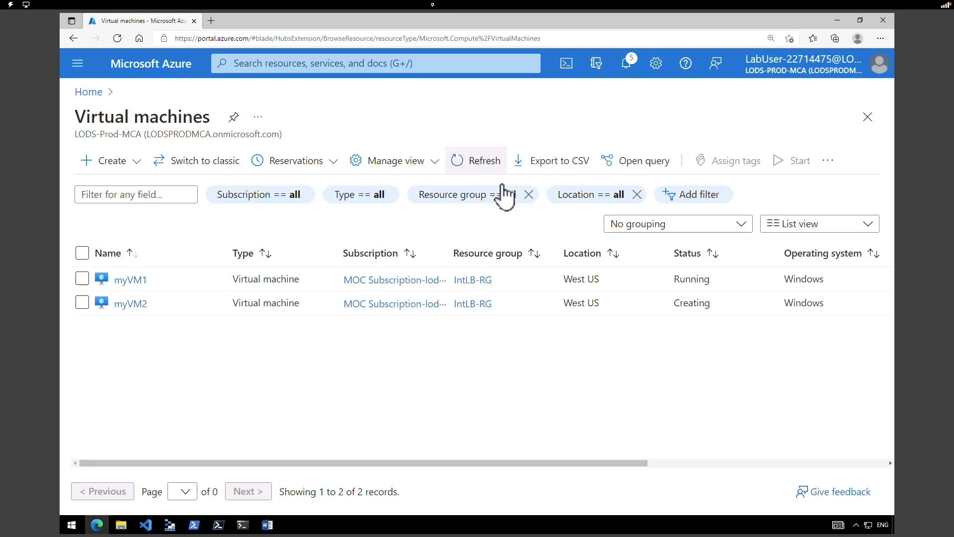
left_click_drag(723, 306, 674, 304)
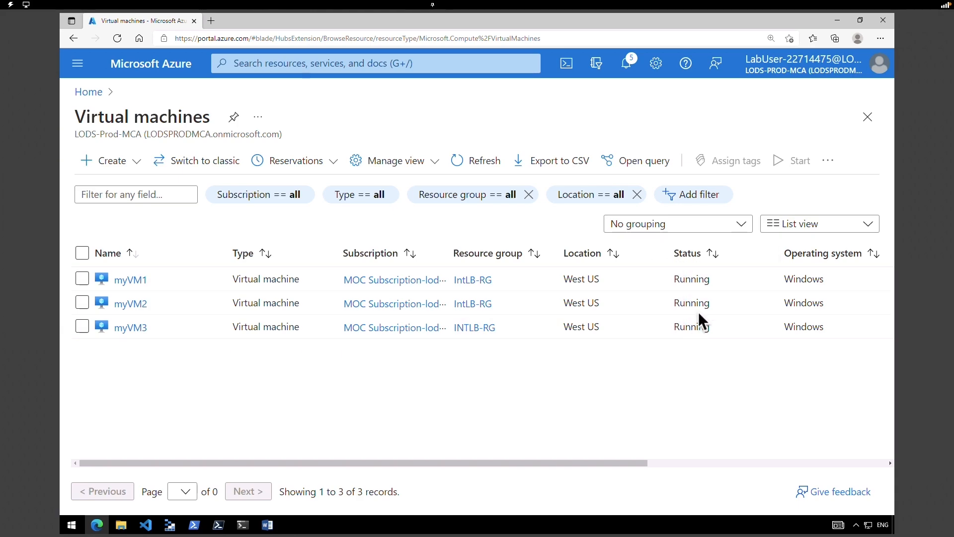
left_click(678, 351)
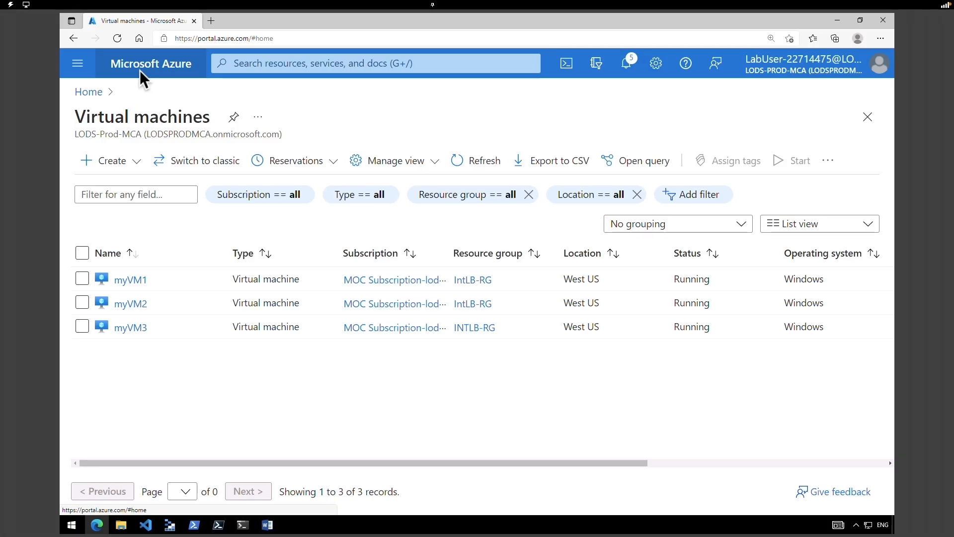
- From Home, reach myIntLoadBalancer via Recent resources, then its Backend pools and myBackendPool
left_click(141, 79)
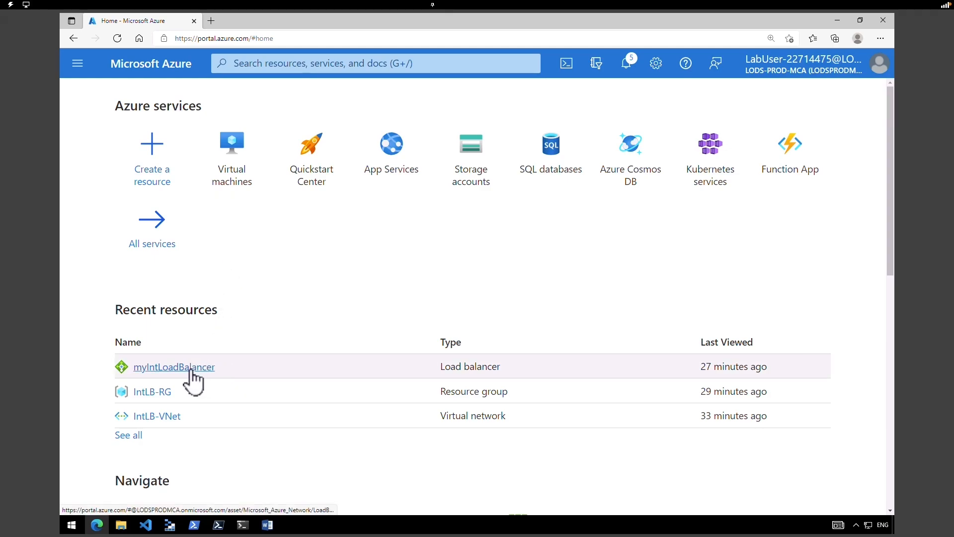
mouse_move(193, 380)
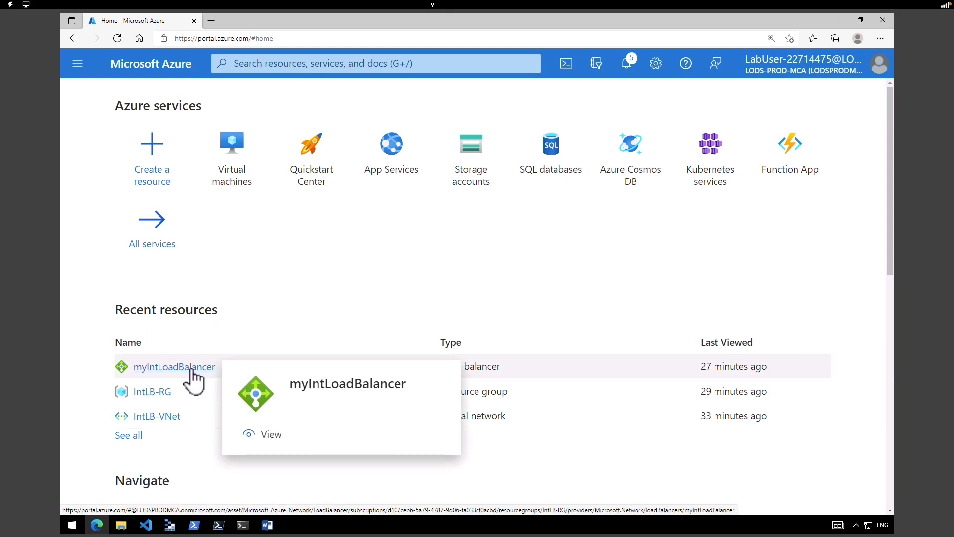
left_click(193, 378)
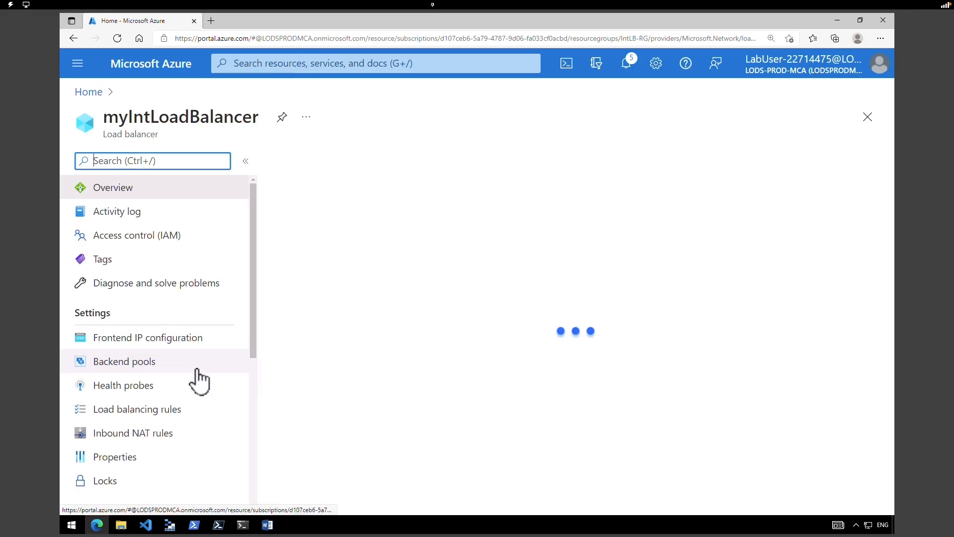
left_click(101, 312)
left_click_drag(102, 312, 114, 309)
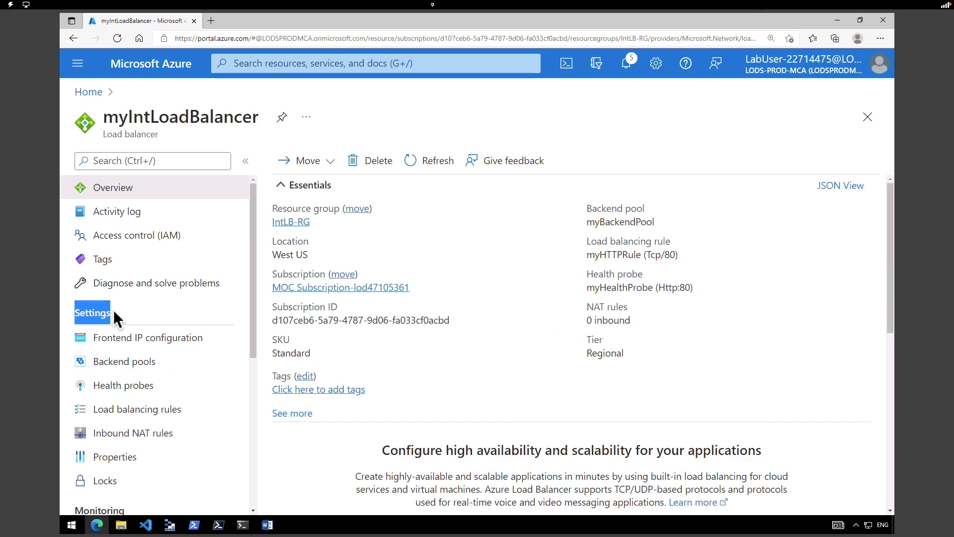
left_click(141, 372)
left_click(309, 369)
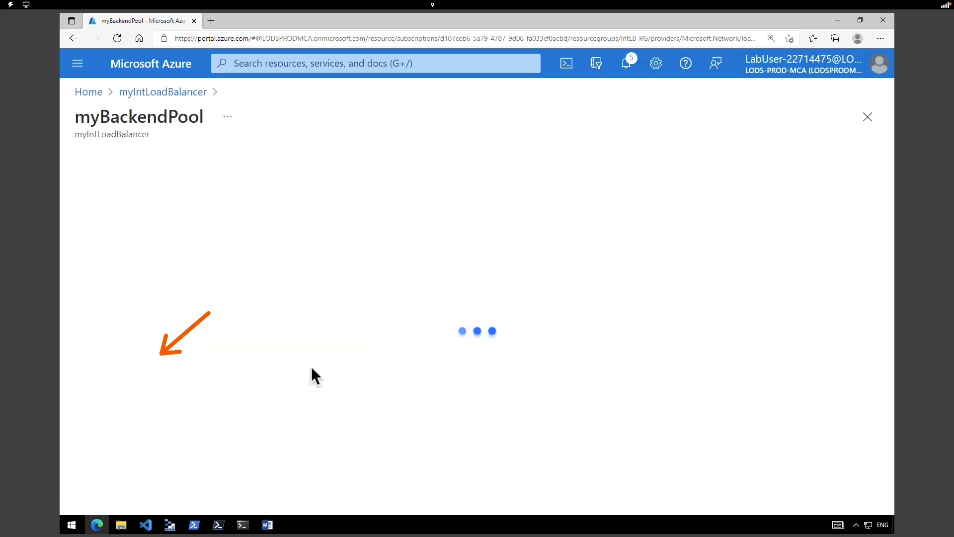
- Select all three VMs (myVM1, myVM2, myVM3) for myBackendPool and save the pool
left_click_drag(890, 341, 895, 290)
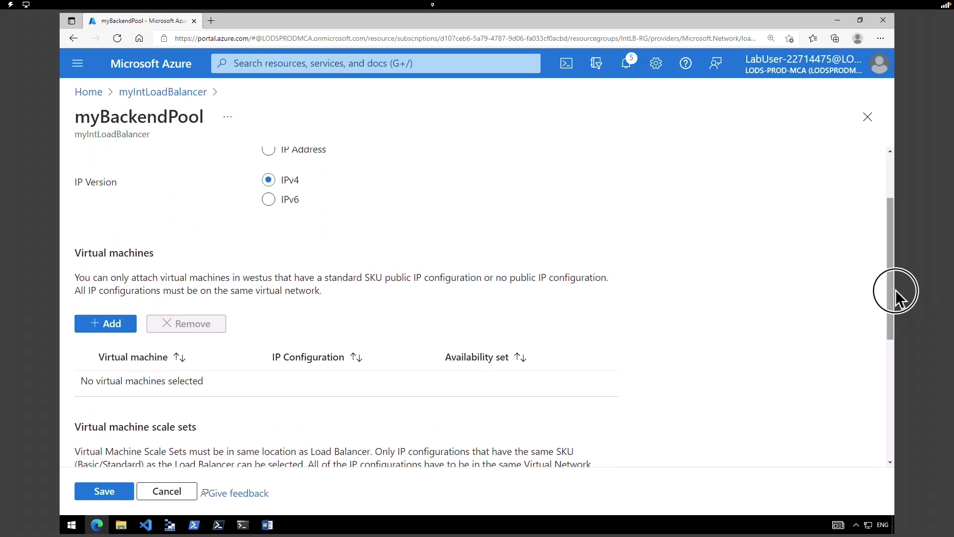
left_click(891, 342)
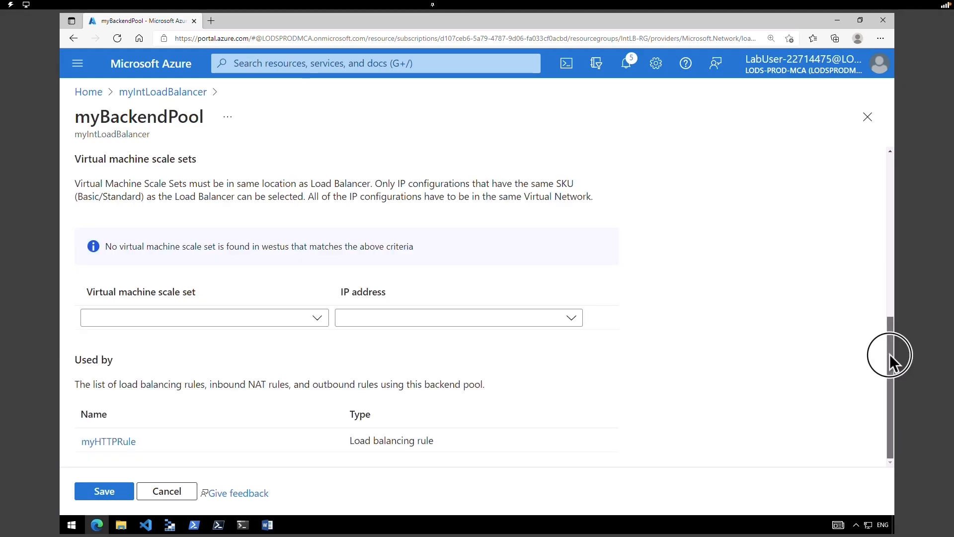
scroll(155, 234, "up", 4)
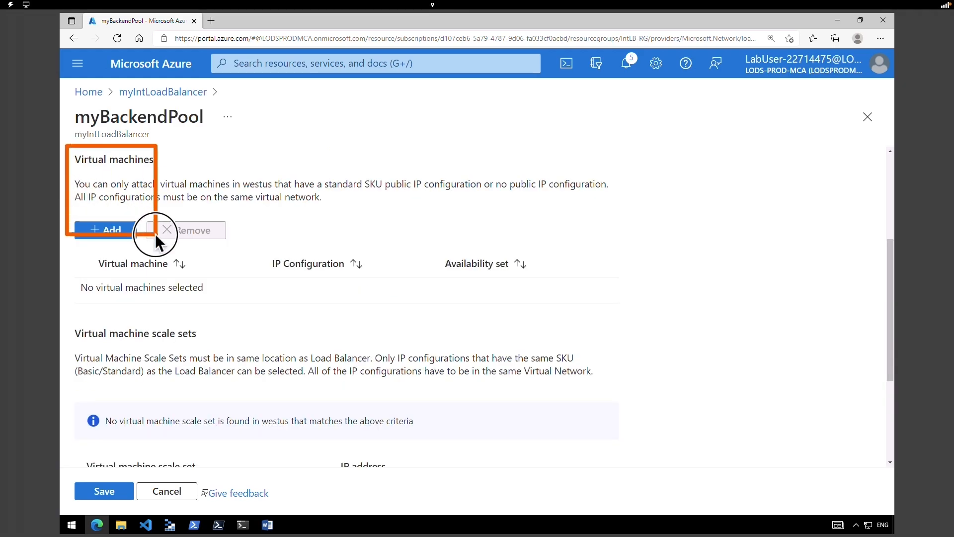
left_click(90, 234)
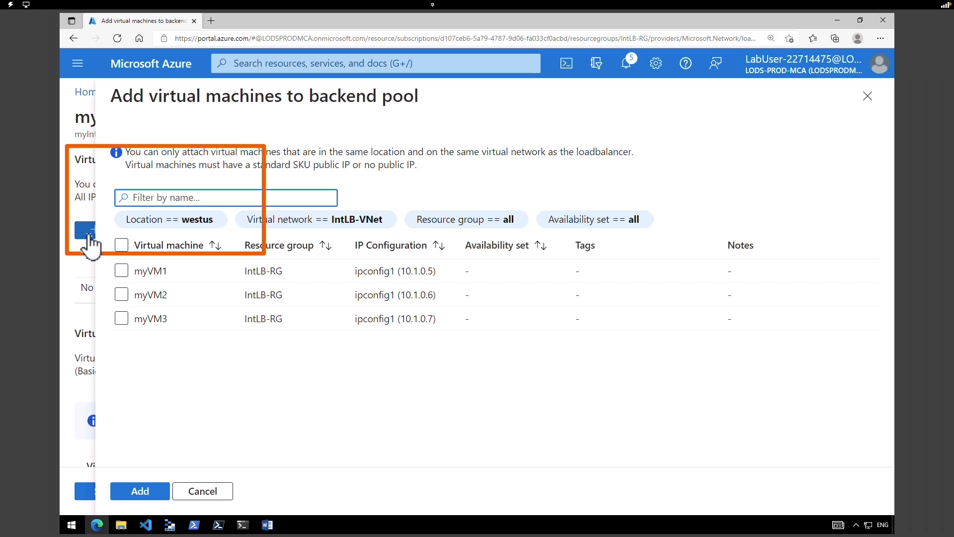
left_click(123, 248)
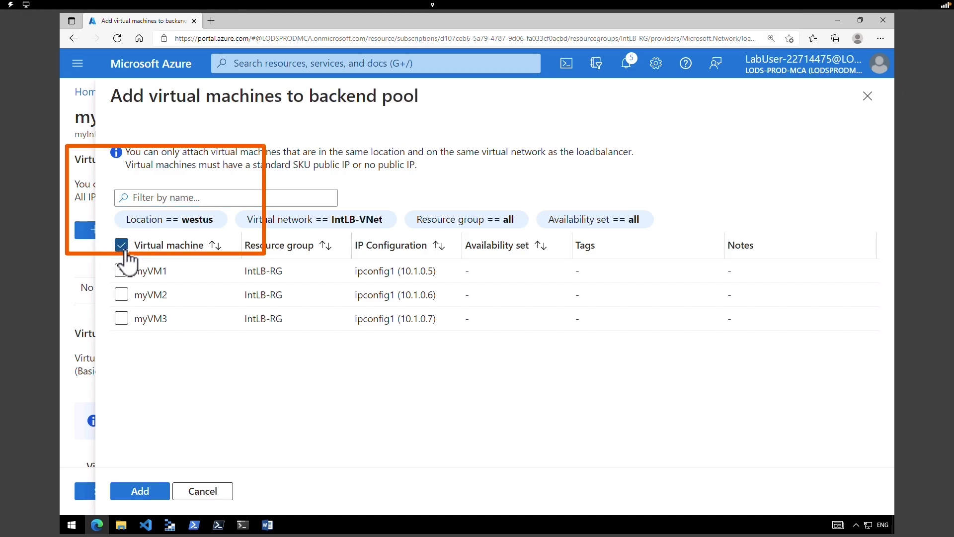
left_click(139, 493)
left_click(116, 492)
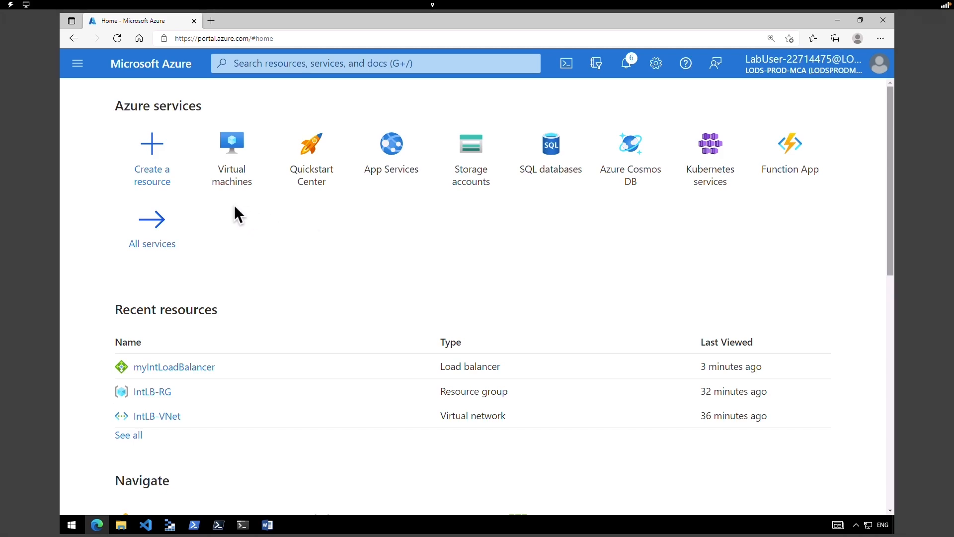
- Connect to myVM1 through Bastion with the admin credentials, allowing portal pop-ups in Edge
left_click(239, 164)
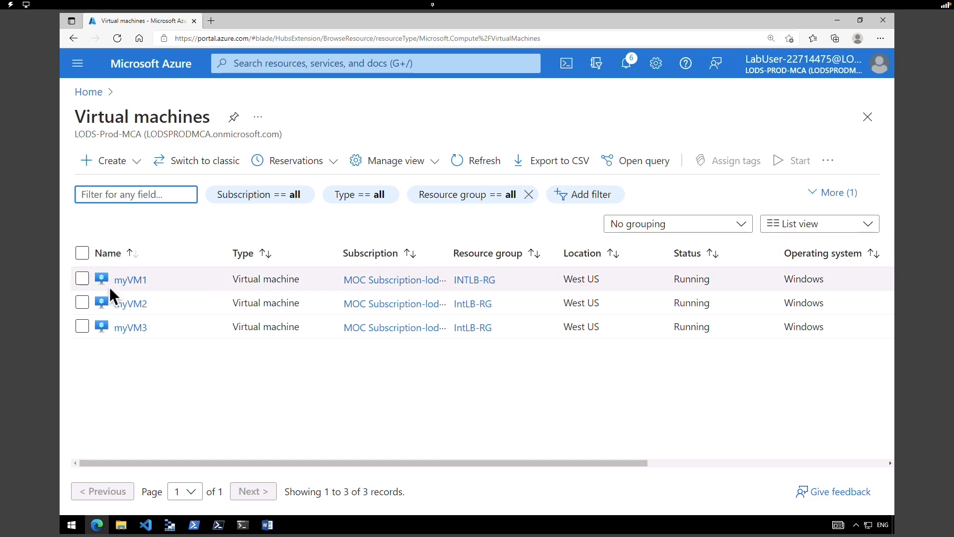
mouse_move(134, 284)
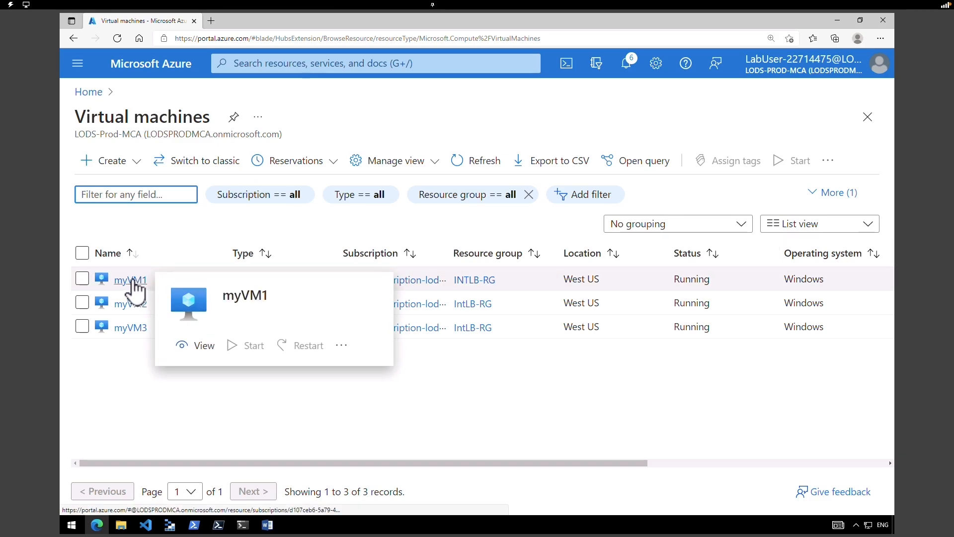
left_click(132, 280)
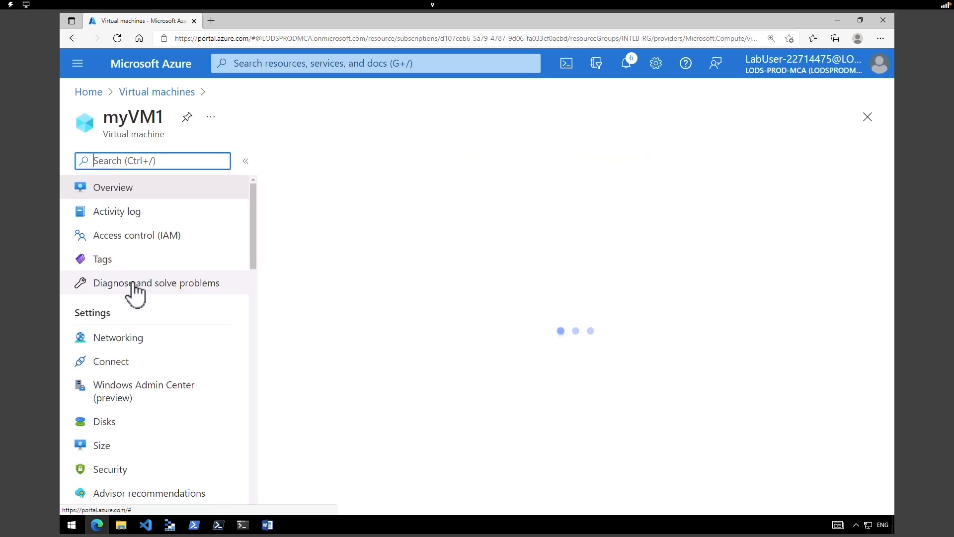
left_click(338, 163)
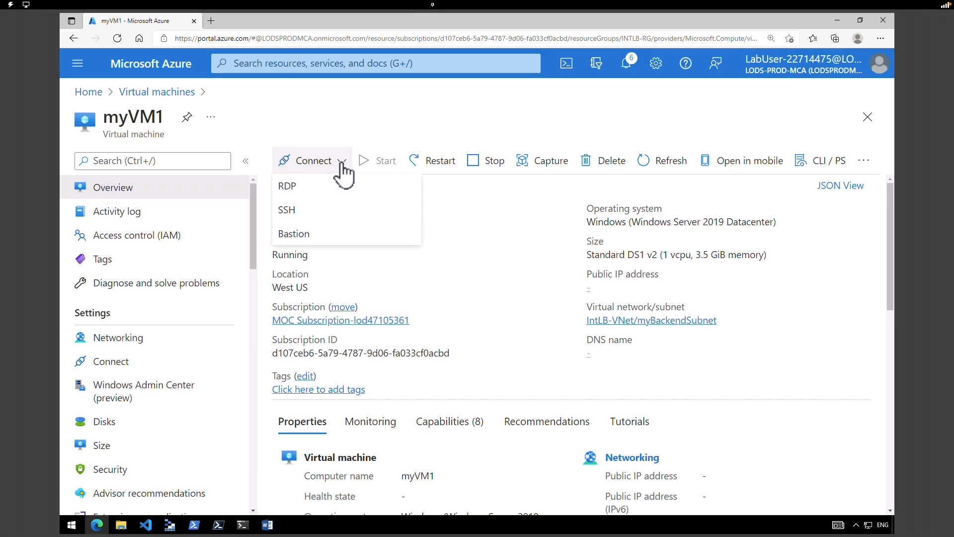
left_click(300, 235)
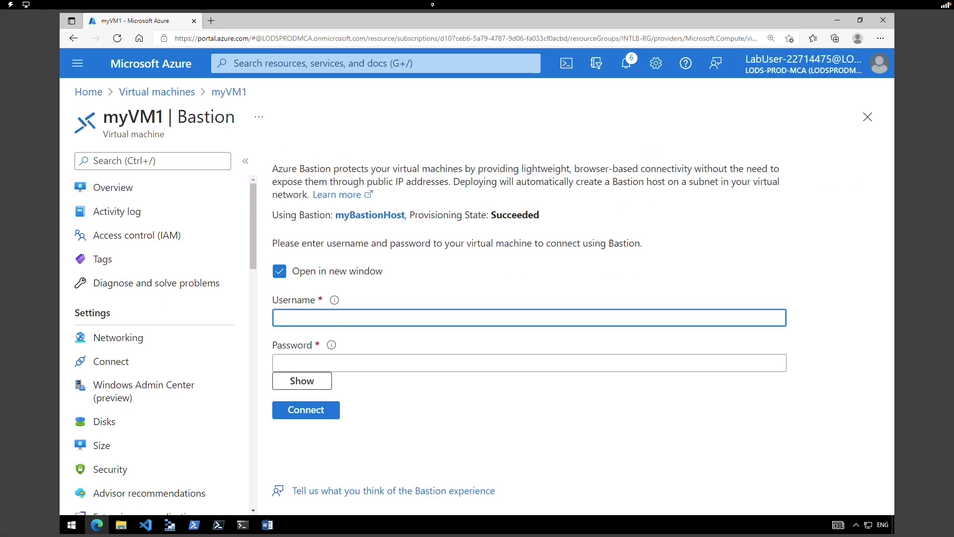
type("TestUser")
key("Tab")
type("TestPa$$w0rd!")
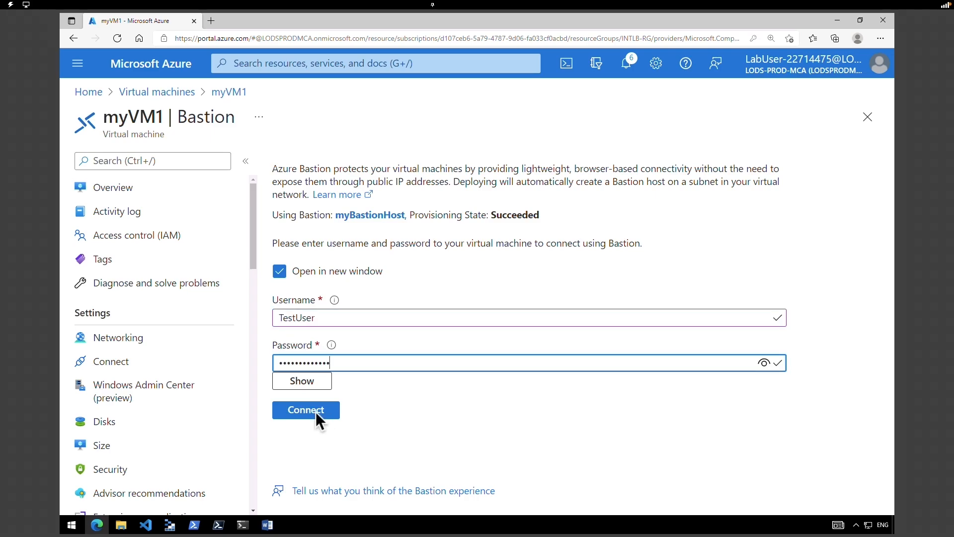
left_click(315, 412)
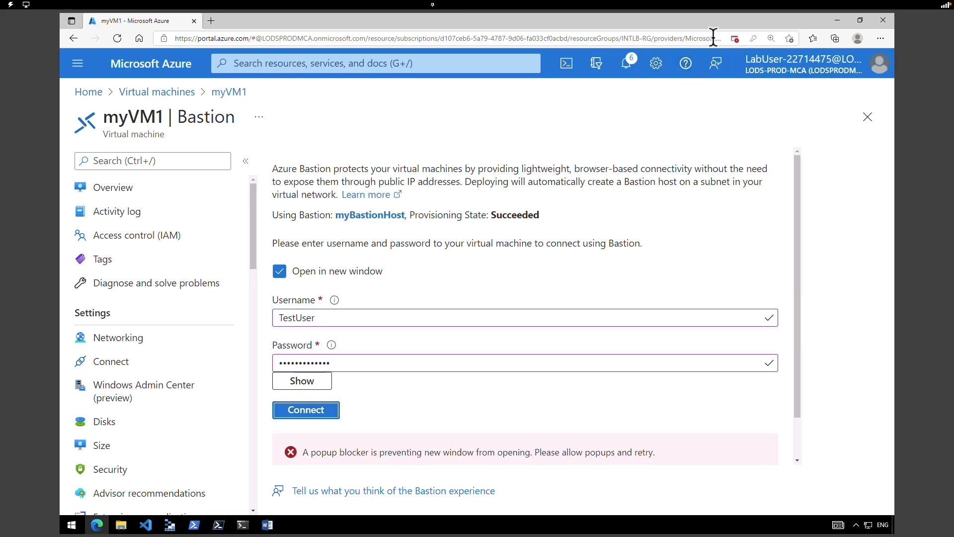
left_click(736, 39)
left_click(696, 91)
left_click(779, 128)
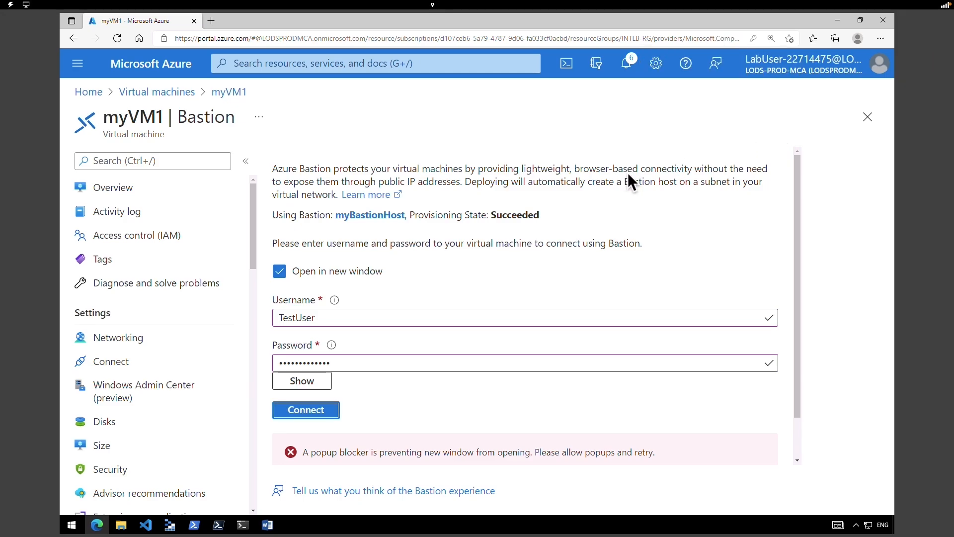
left_click(308, 410)
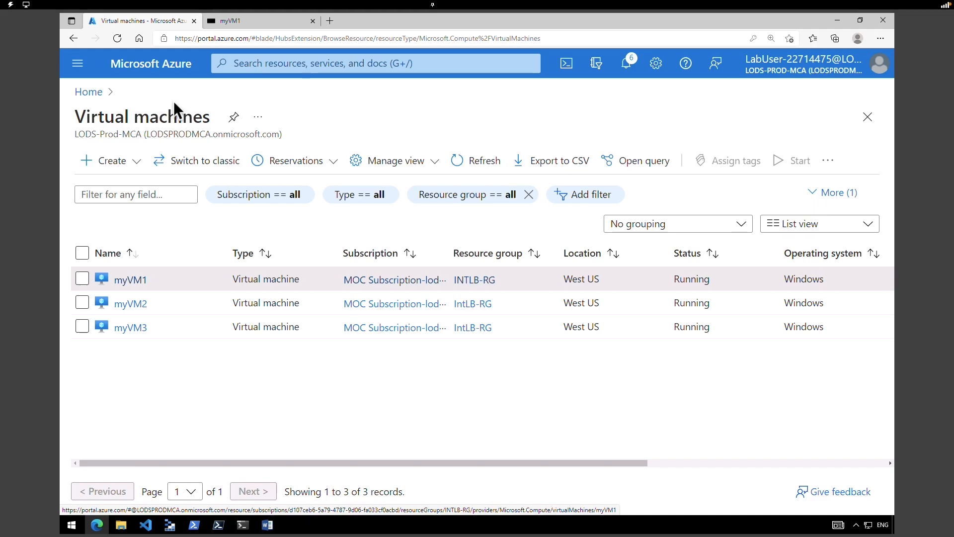
- Connect to myVM2 through Bastion with the admin credentials, then return to the VM list
left_click(133, 304)
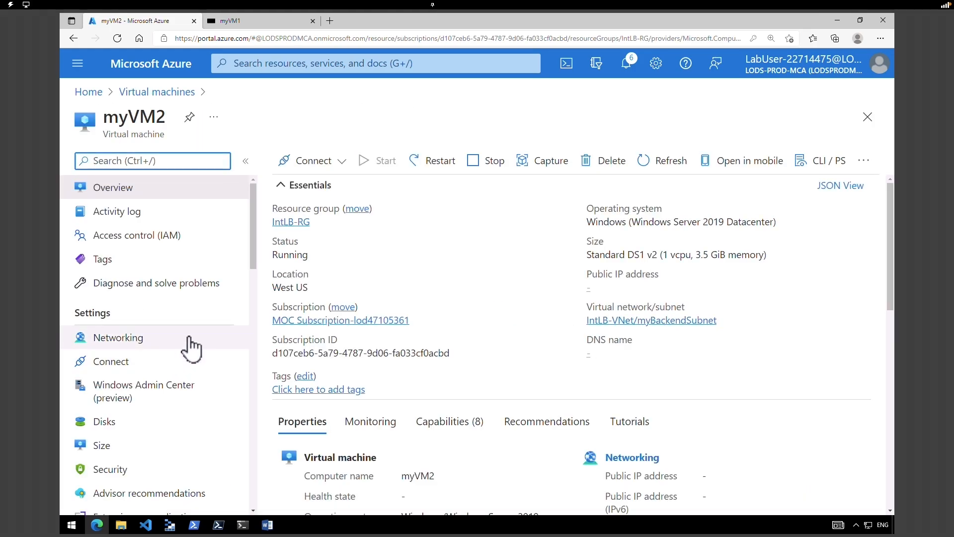
left_click(313, 160)
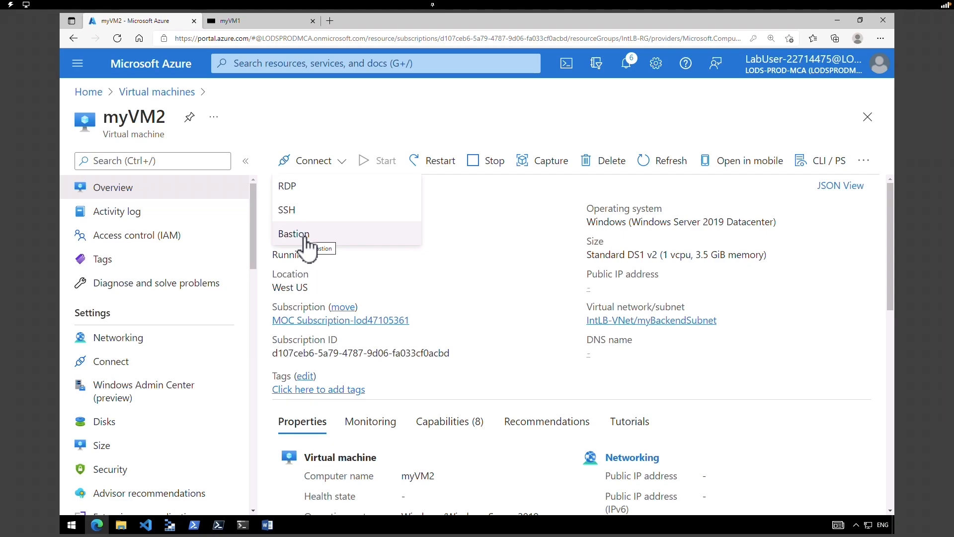
left_click(304, 238)
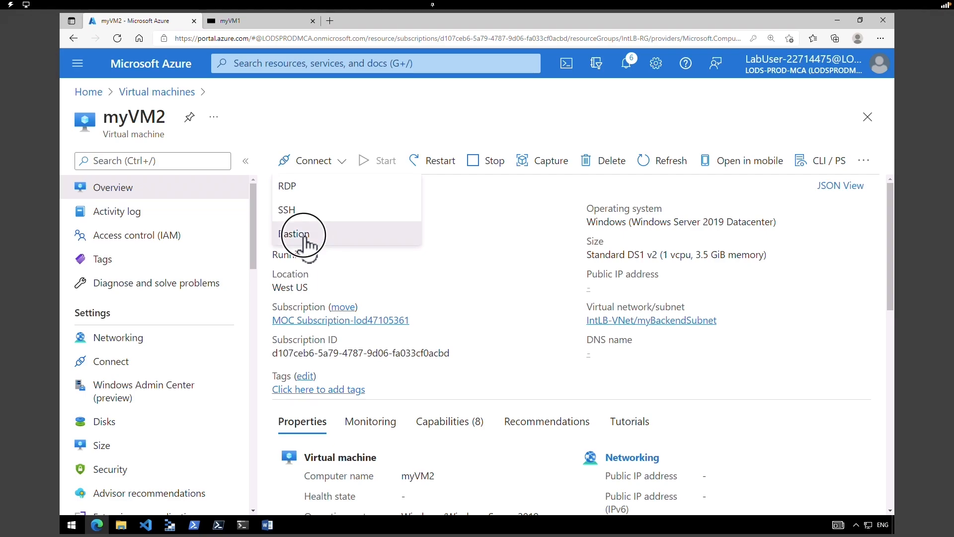
type("TestUser")
key("Tab")
type("Pa55w.rd1234")
left_click(314, 411)
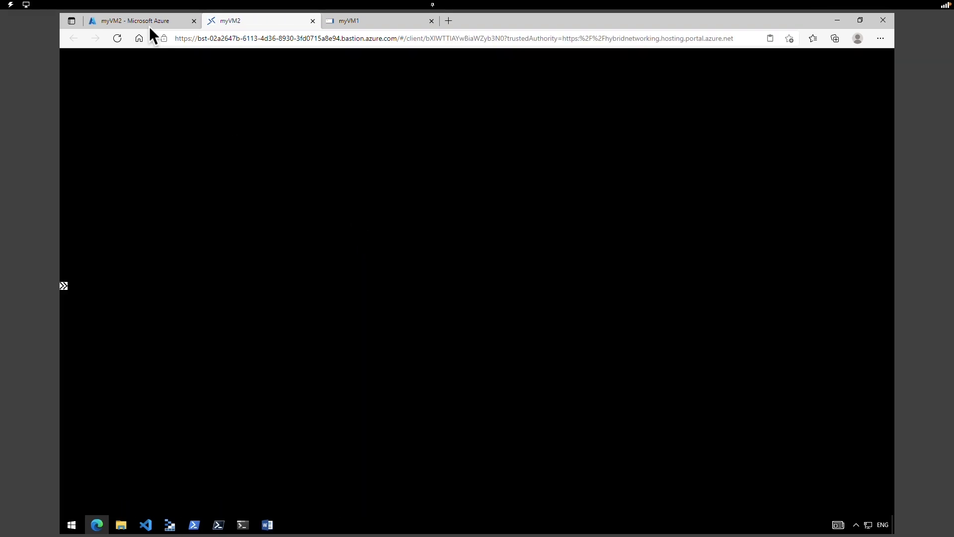
left_click(149, 25)
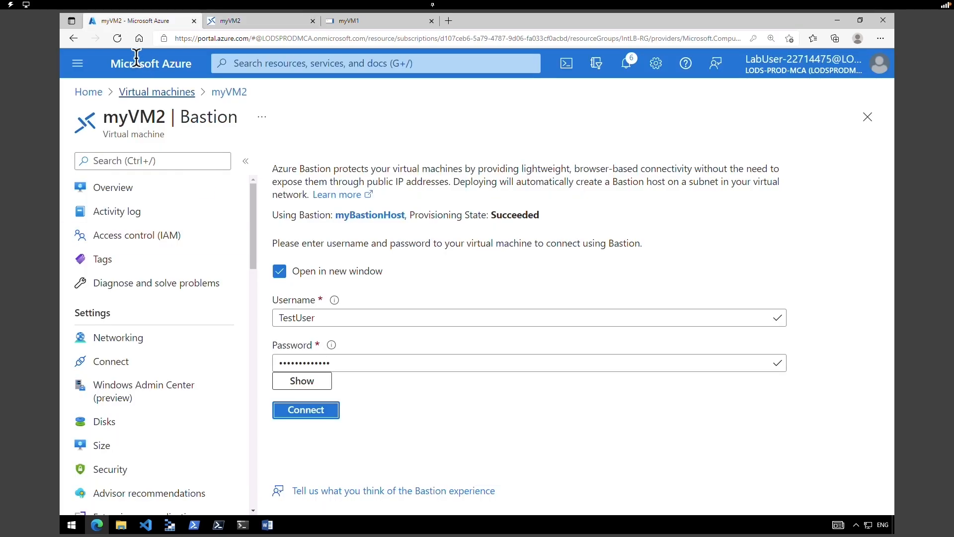
left_click(142, 94)
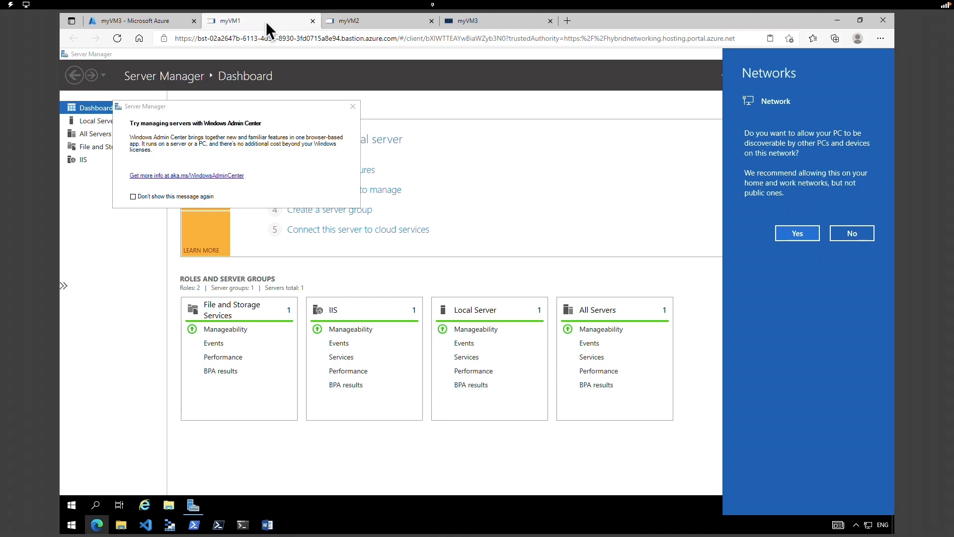
- On myVM1 and myVM2, run Install-WindowsFeature -name Web-Server -IncludeManagementTools in admin PowerShell
left_click(353, 107)
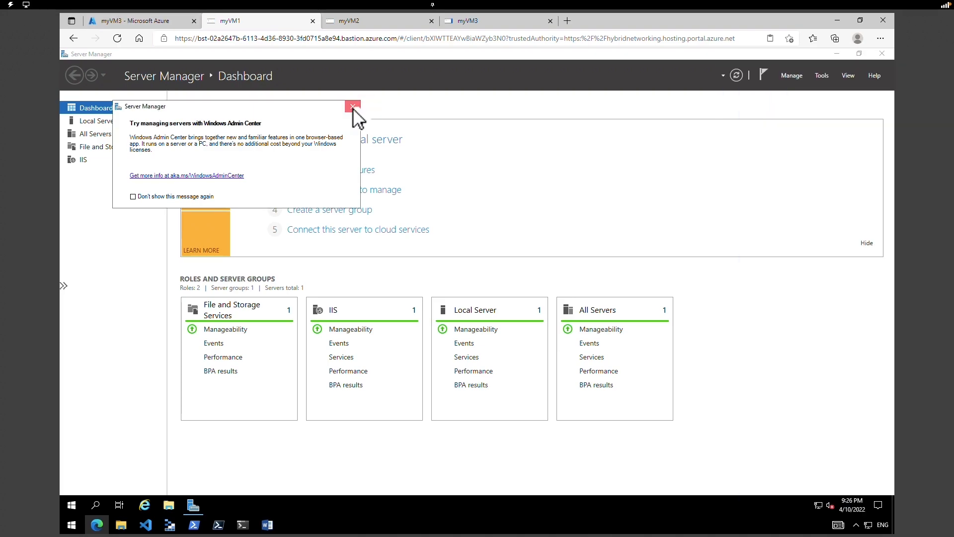
left_click(353, 106)
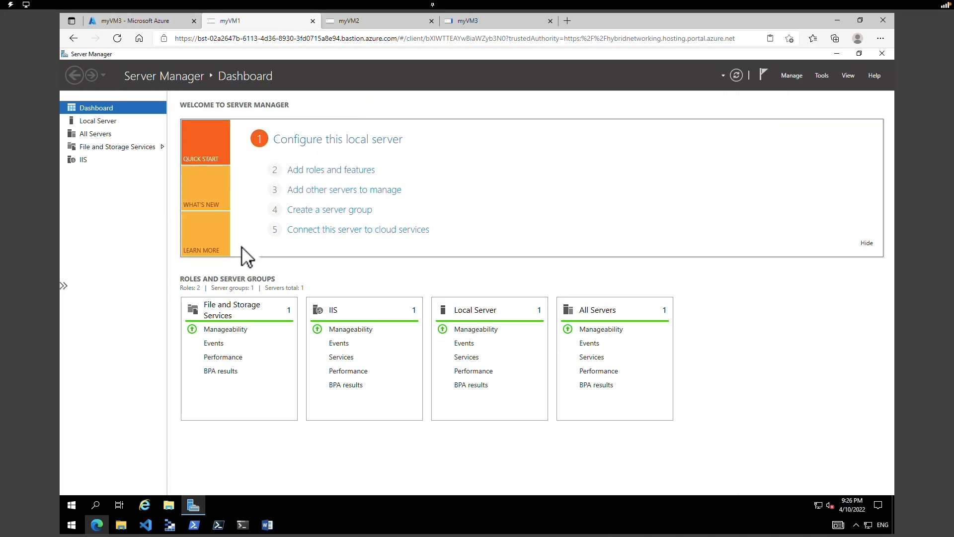
right_click(72, 505)
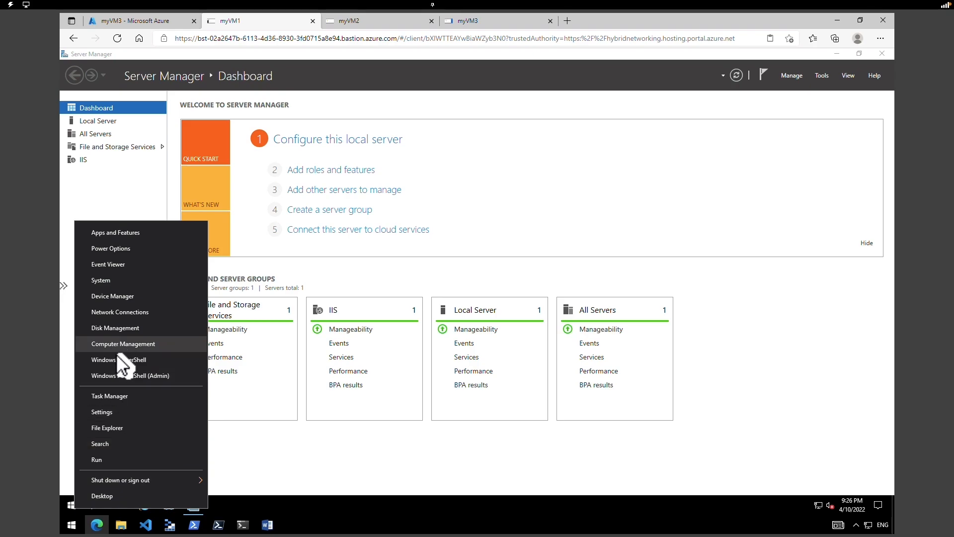
left_click(120, 375)
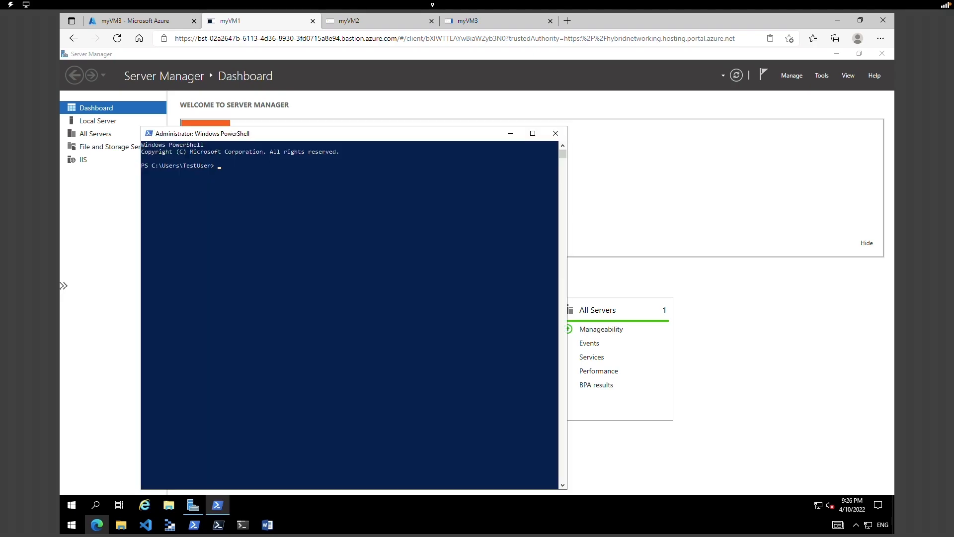
type("Install-WindowsFeature -name Web-Server -IncludeManagementTools")
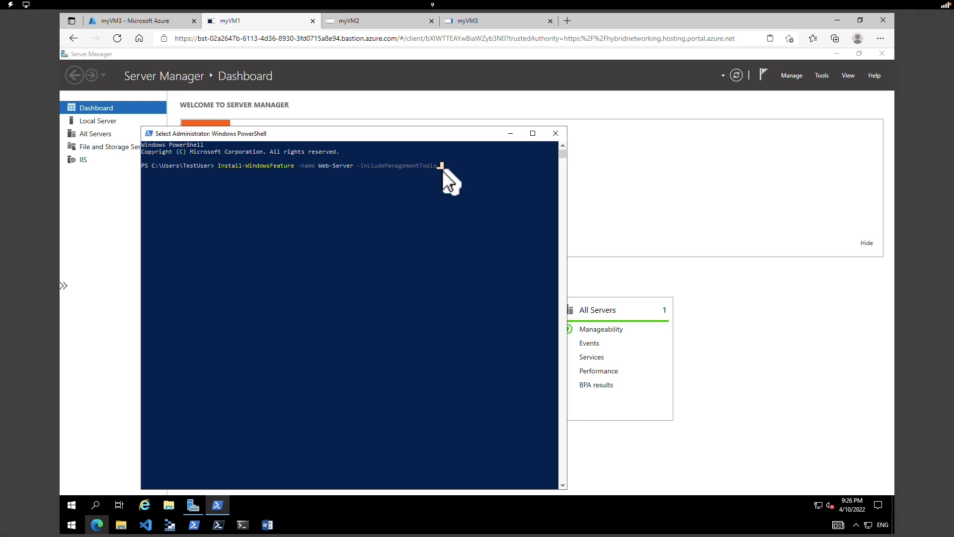
left_click(394, 25)
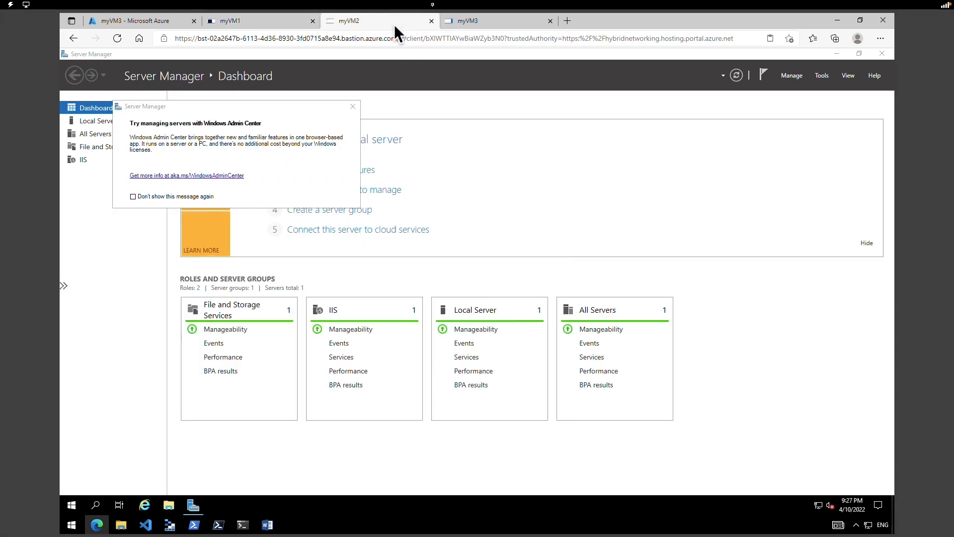
right_click(71, 505)
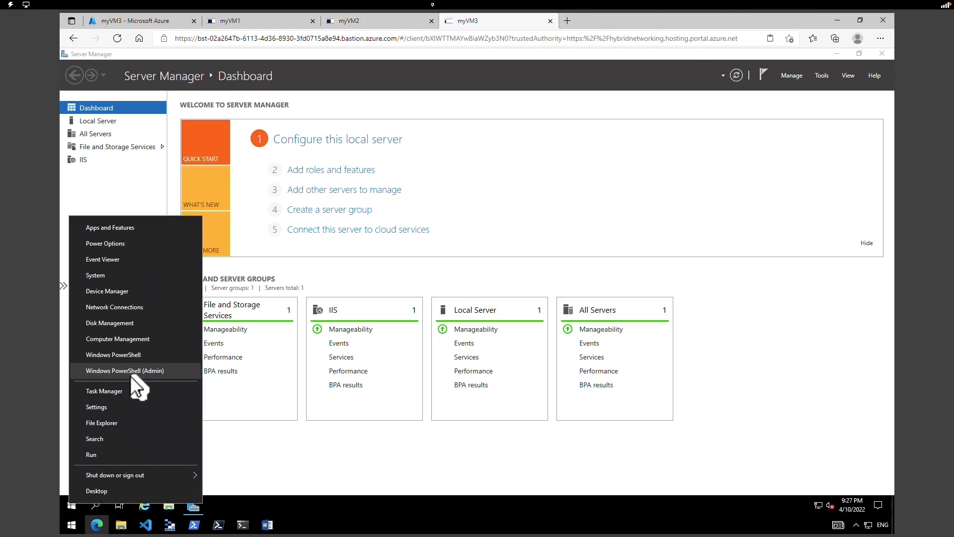
left_click(131, 376)
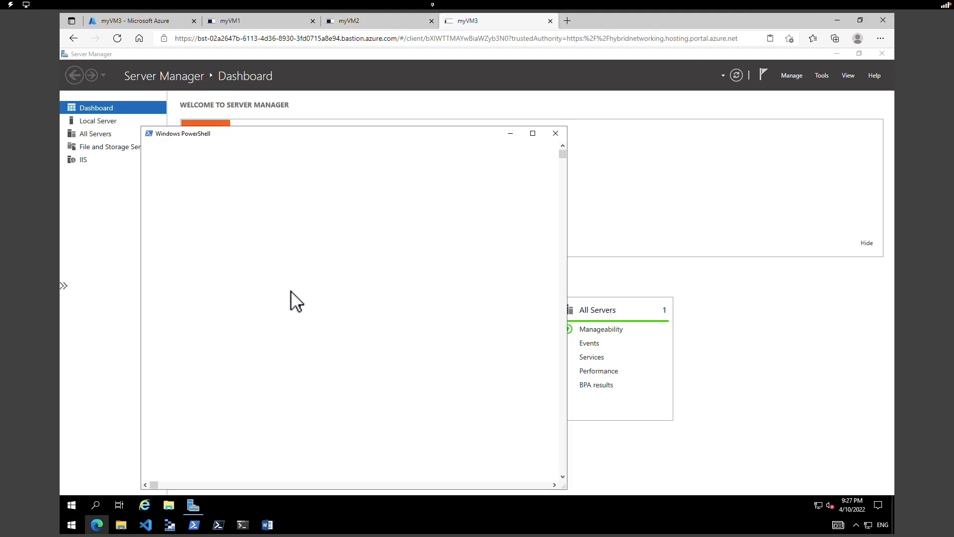
left_click(313, 242)
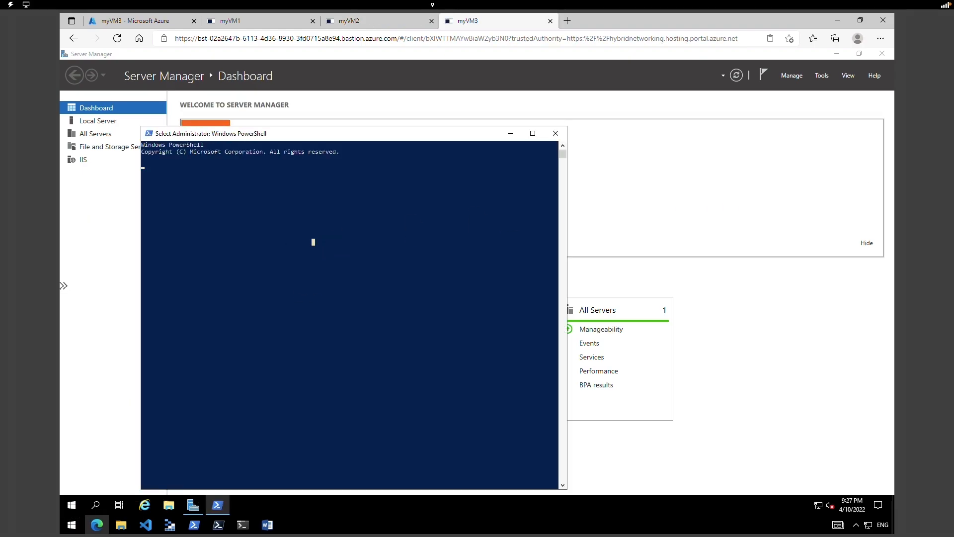
key("Escape")
type("Install-WindowsFeature -name Web-Server -IncludeManagementTools")
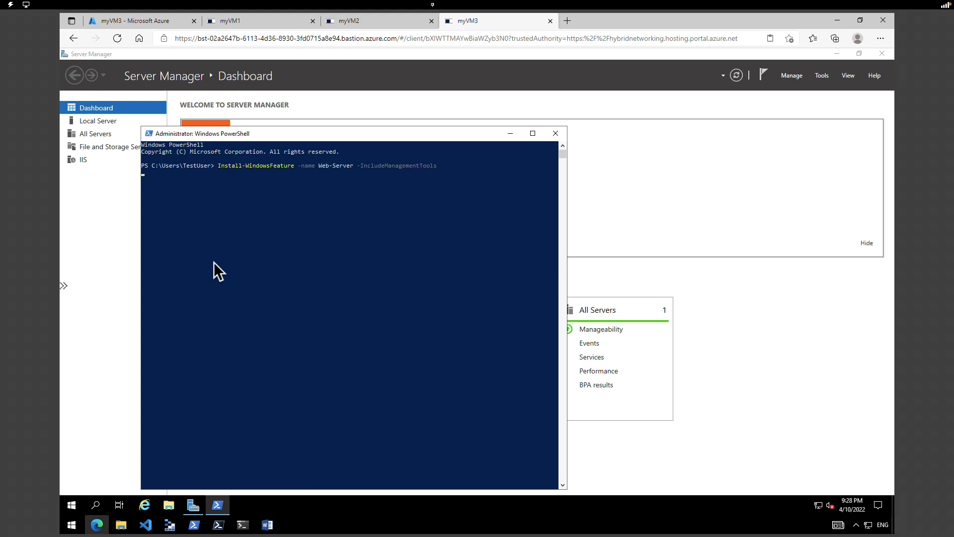
- On myVM1, delete the default iisstart.htm and write a 'Hello World from' computer-name page
left_click(233, 20)
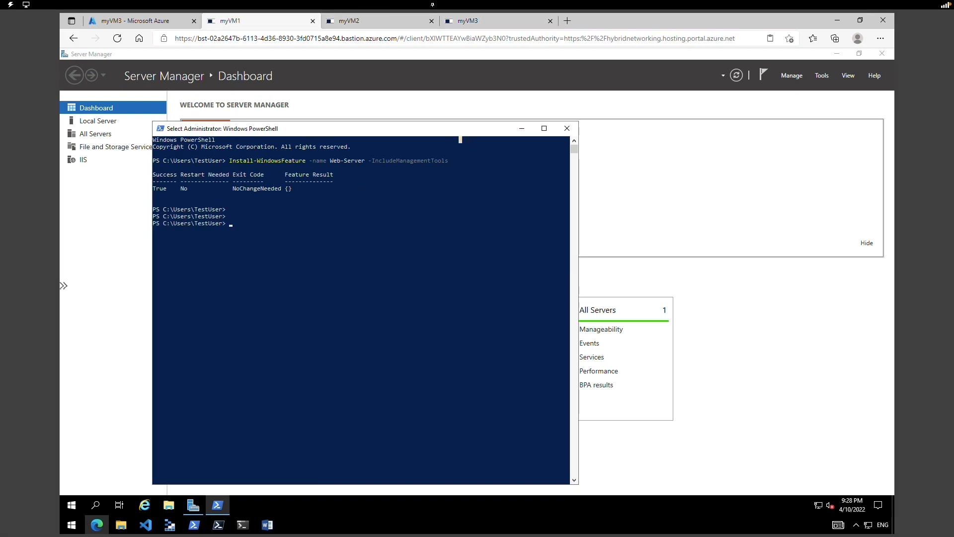
type("Remove-Item C:\\inetpub\\wwwroot\\iisstart.htm")
key("Return")
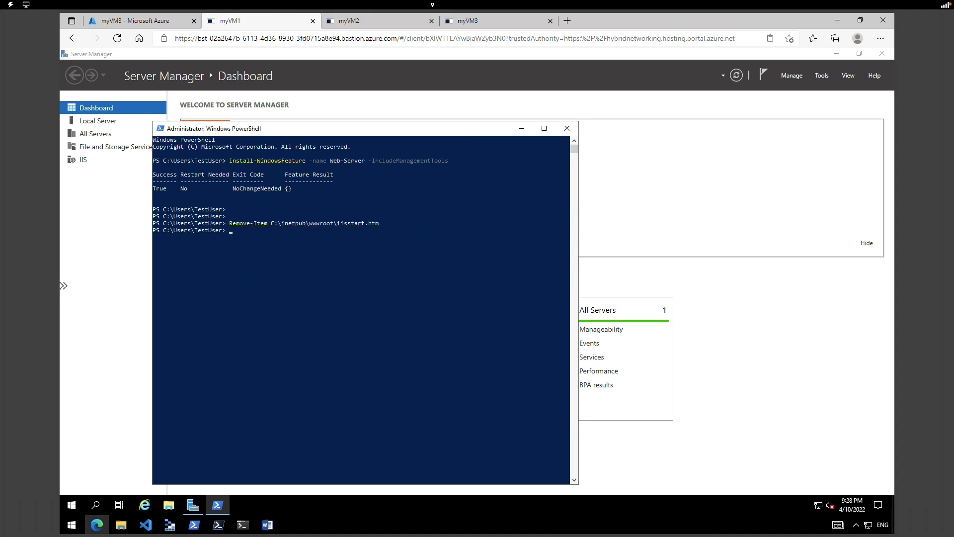
type("Add-Content -Path \"C:\\inetpub\\wwwroot\\iisstart.htm\" -Value $(\"Hello World from \" + $env:computername")
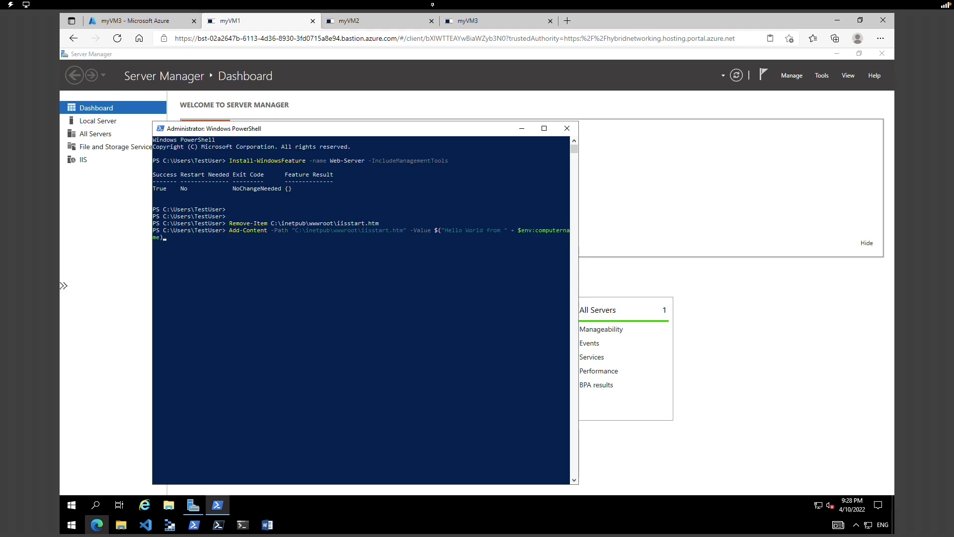
left_click(360, 22)
left_click(240, 227)
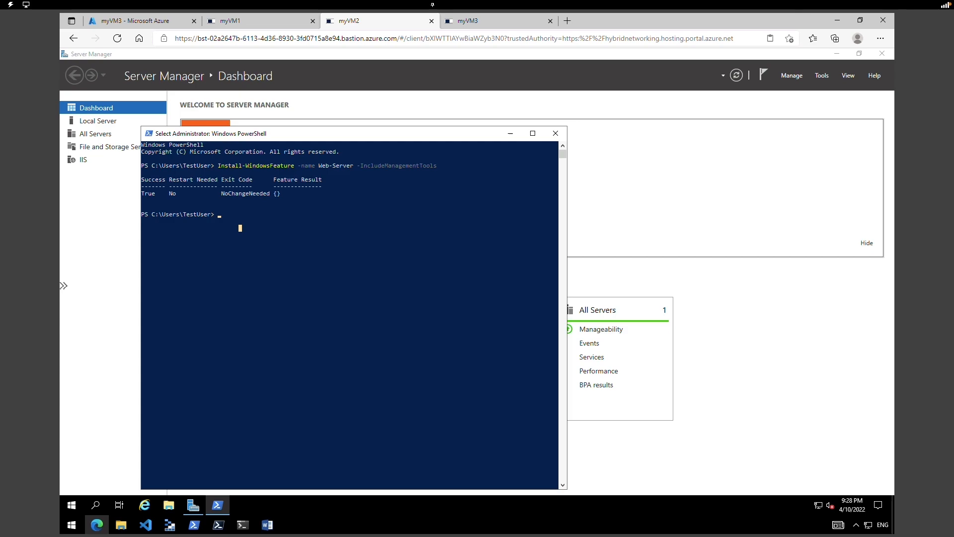
key("ctrl+Tab")
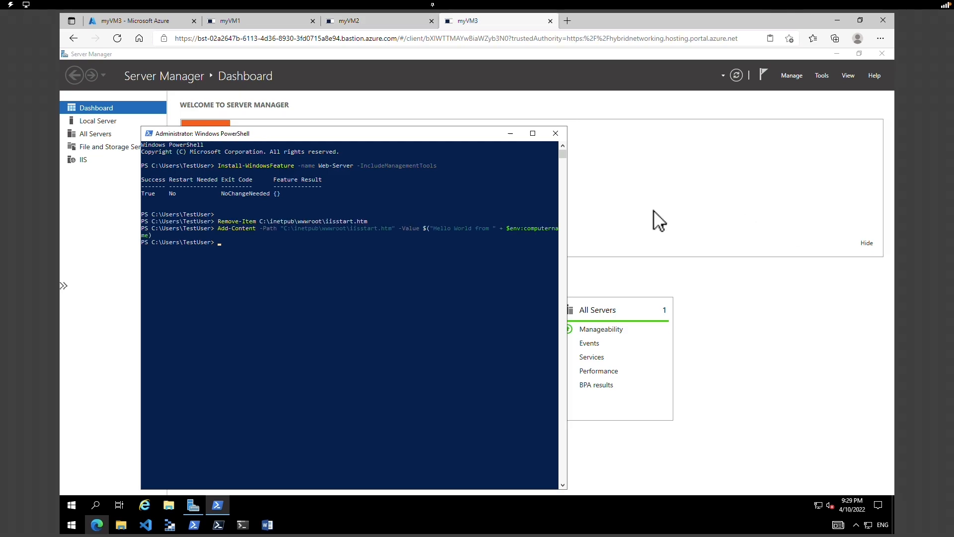
left_click(147, 19)
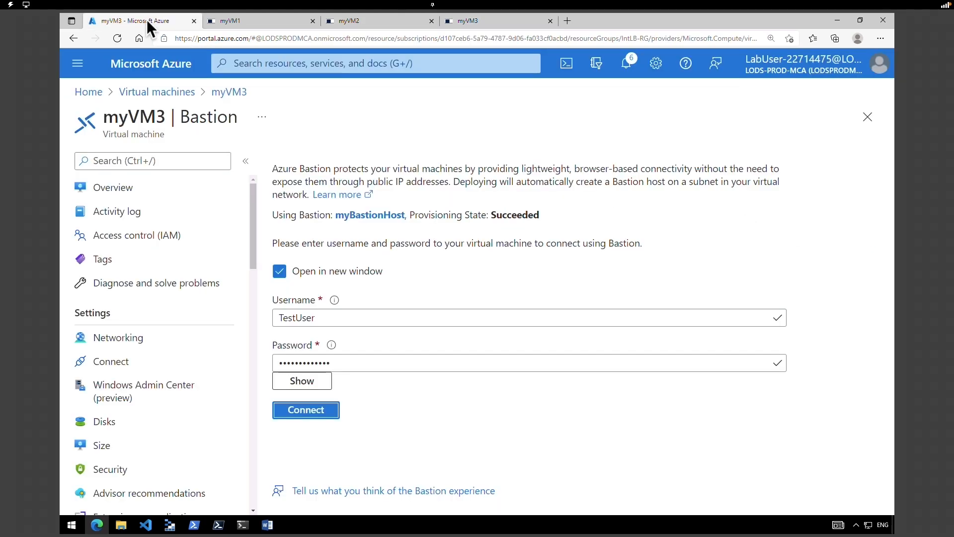
- Dismiss the save-password prompt, reach Virtual machines from Home, and choose Create > Azure virtual machine
left_click(158, 93)
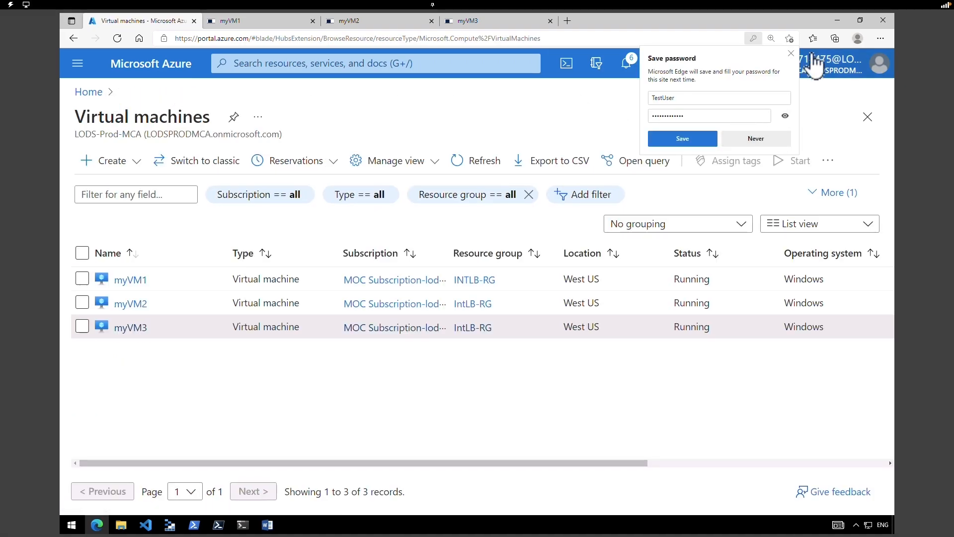
left_click(789, 54)
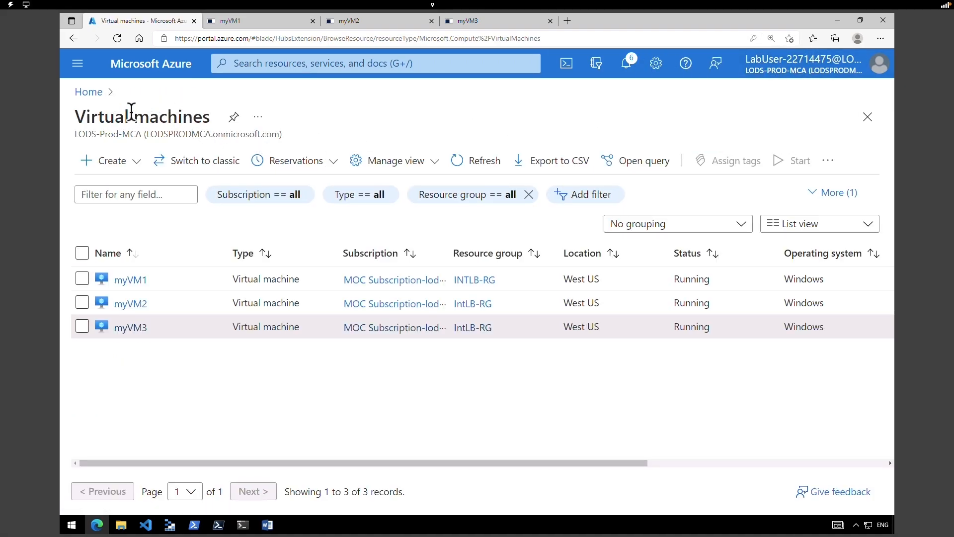
left_click(90, 93)
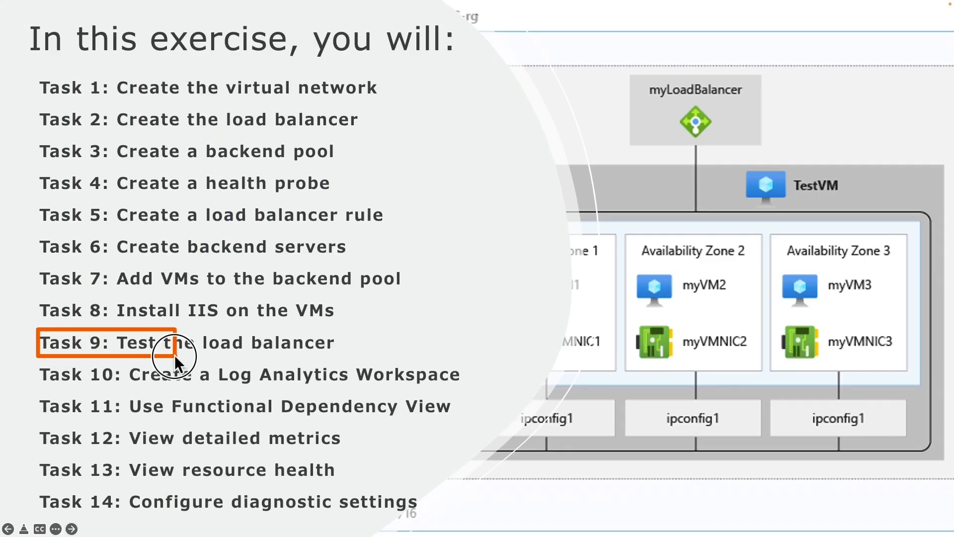
left_click_drag(174, 355, 365, 357)
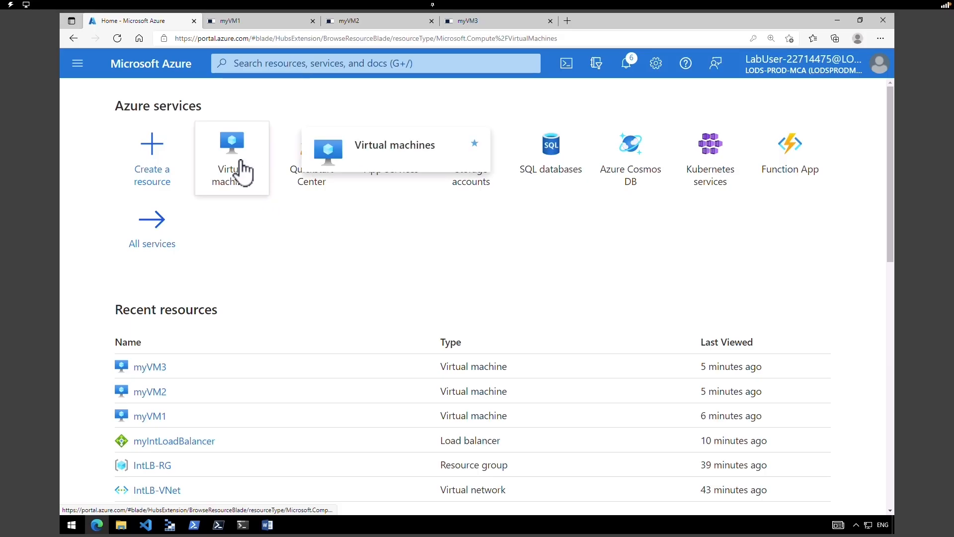
left_click(241, 171)
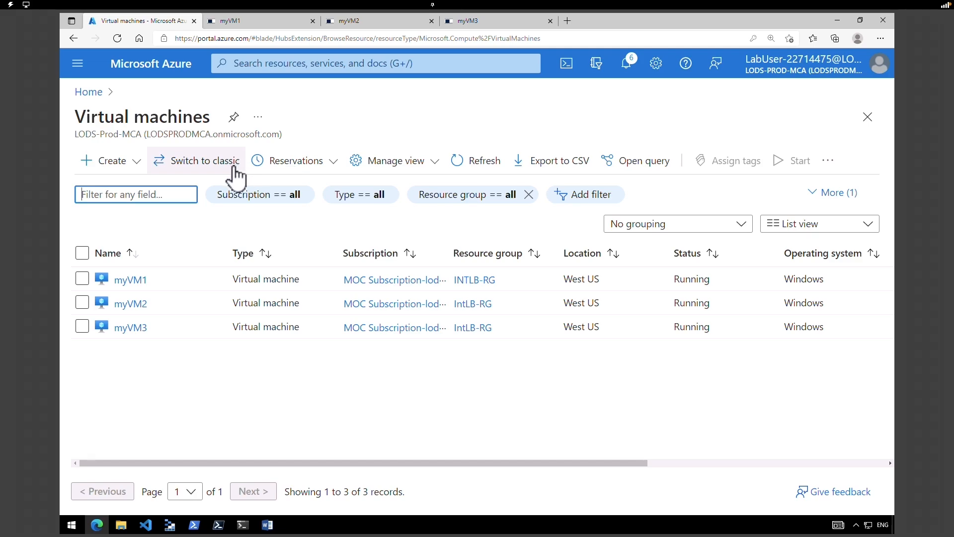
left_click(134, 173)
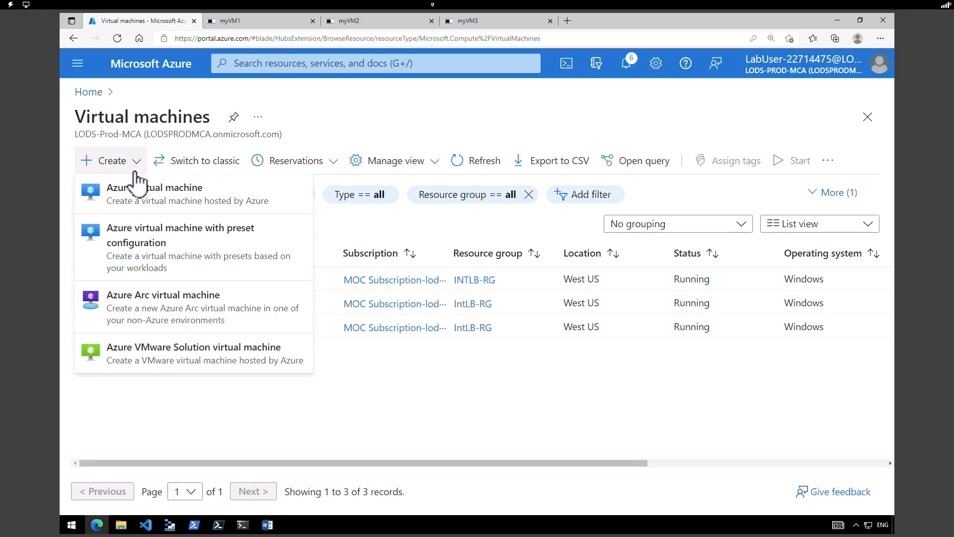
left_click(138, 186)
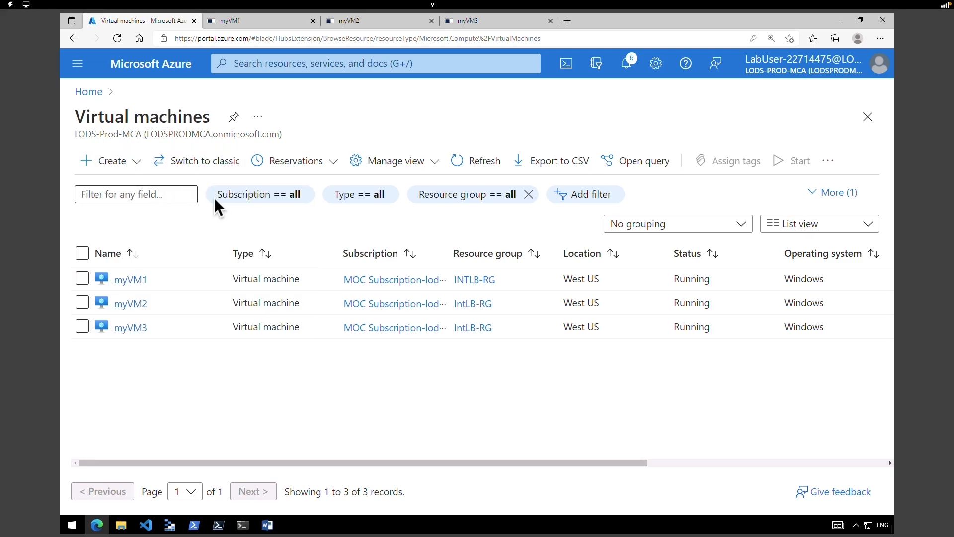
- Name the new VM myTestVM in IntLB-RG using the Windows Server 2019 Datacenter image
left_click(322, 353)
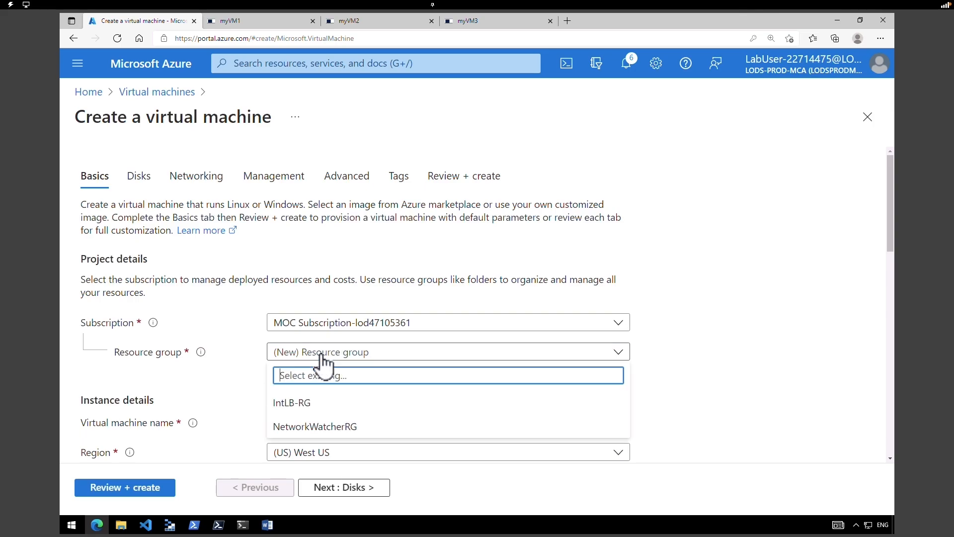
left_click(303, 403)
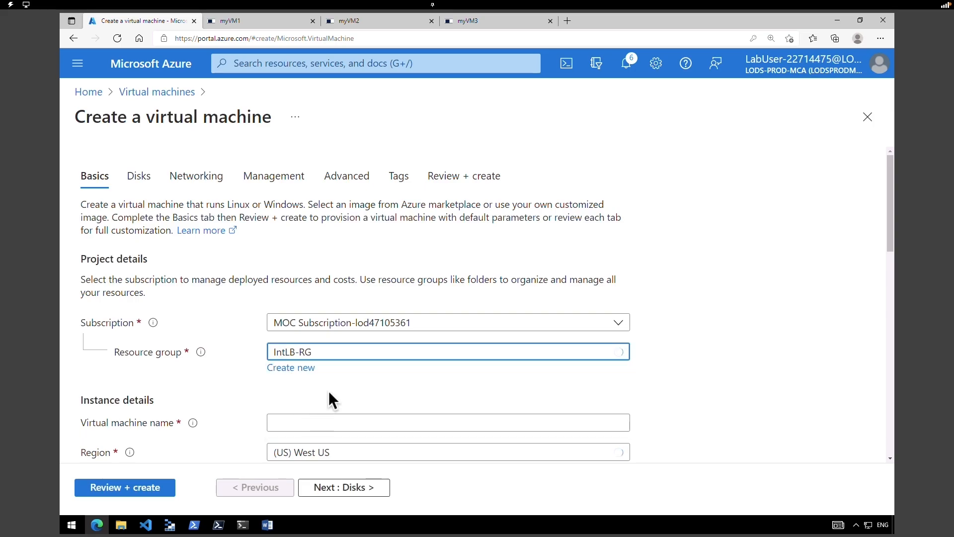
left_click_drag(891, 237, 892, 288)
left_click(469, 257)
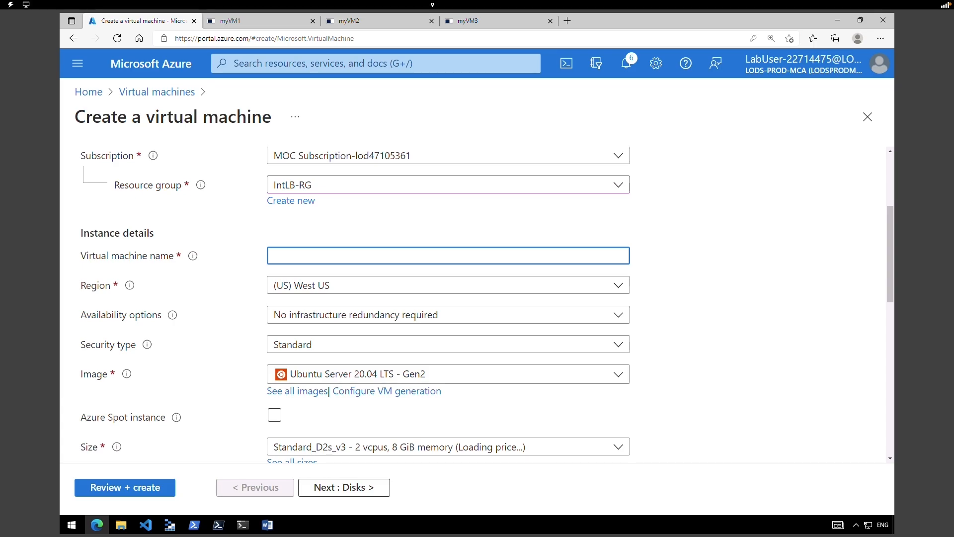
type("myTestVM")
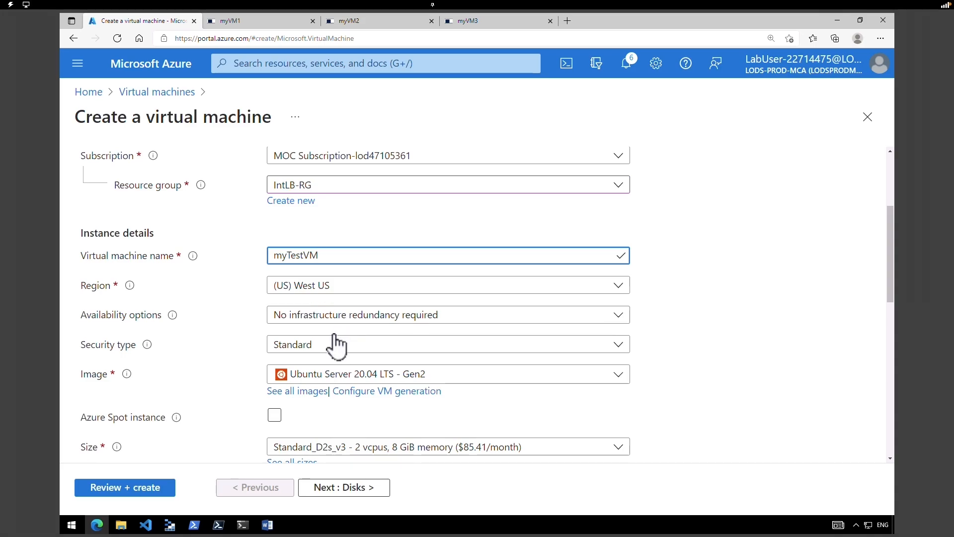
left_click(331, 375)
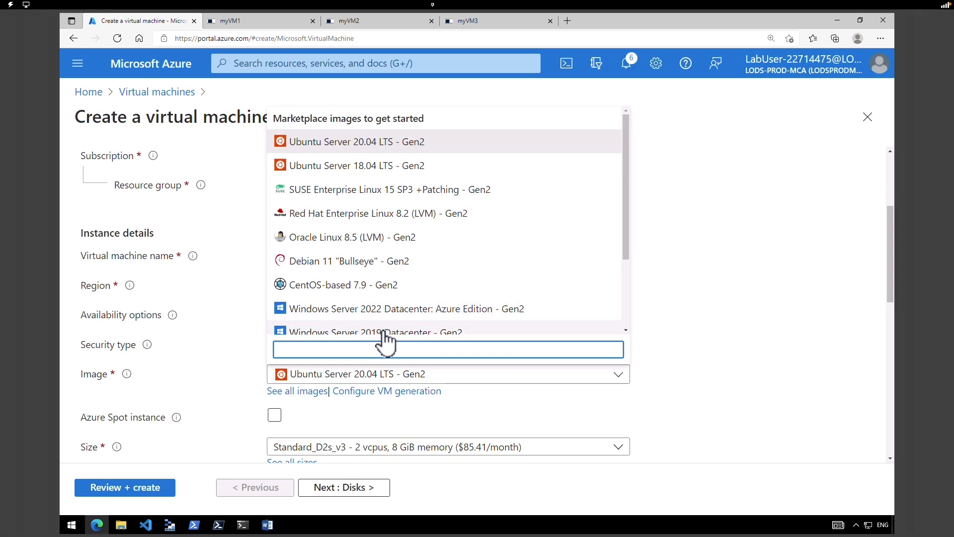
key("Escape")
scroll(381, 329, "down", 3)
left_click(374, 332)
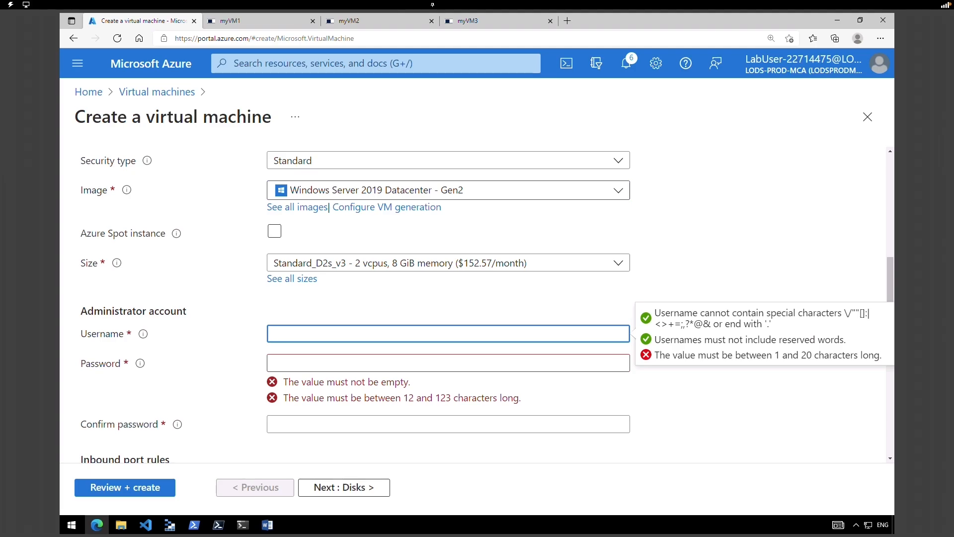
- Enter the administrator username and password, then continue to Disks
type("TestUser")
key("Tab")
type("Pa55w.rd1234")
key("Tab")
type("Pa55w.rd1234")
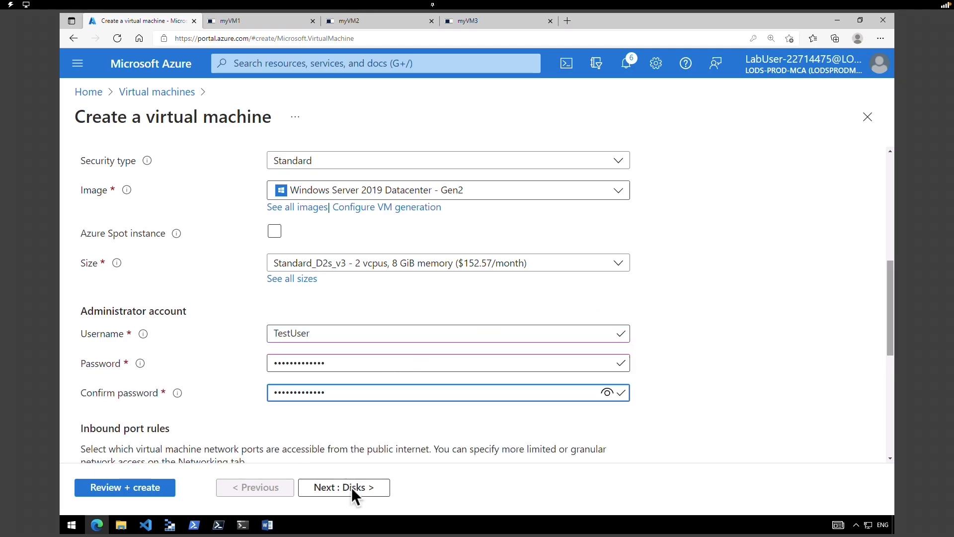
left_click(353, 488)
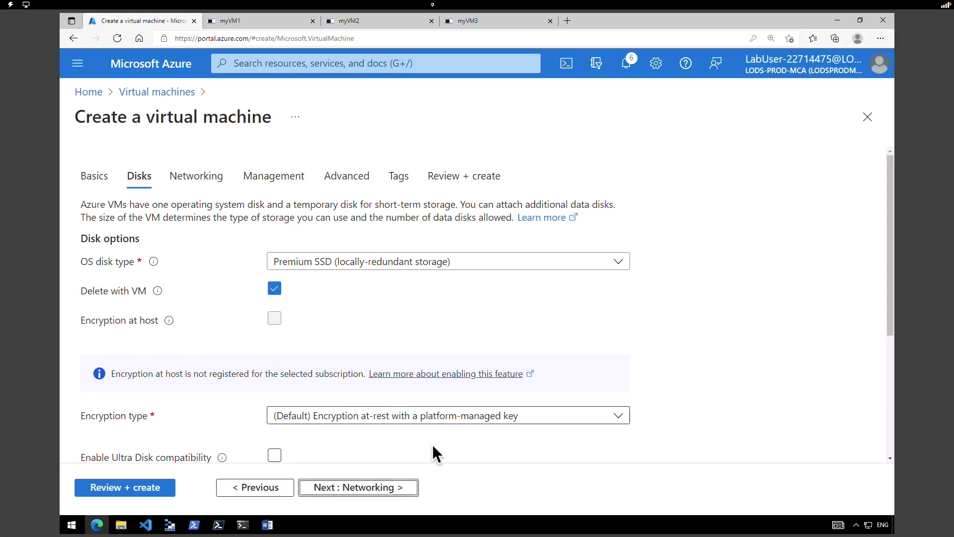
- Keep myBackendSubnet, set public IP to None, use the existing myNSG, then go to Review + create
left_click(397, 487)
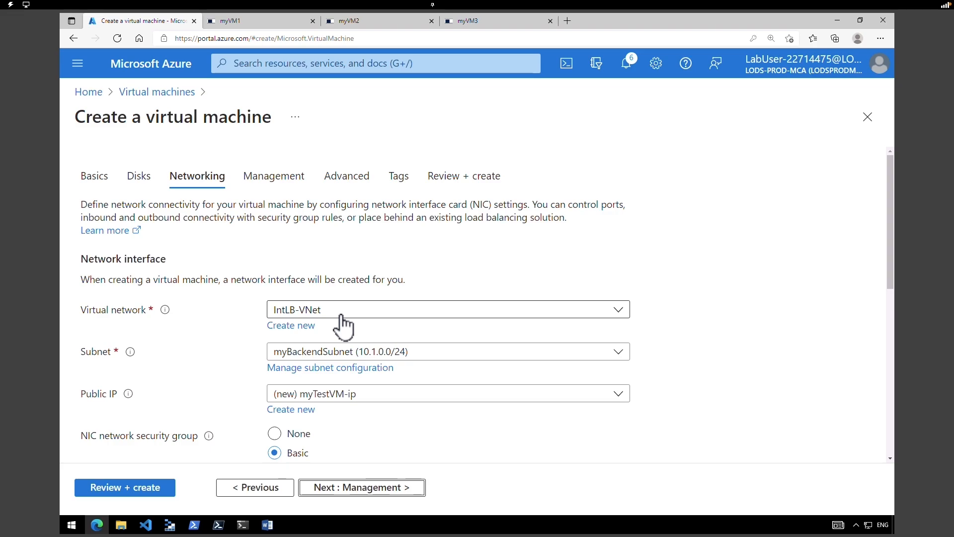
left_click(332, 353)
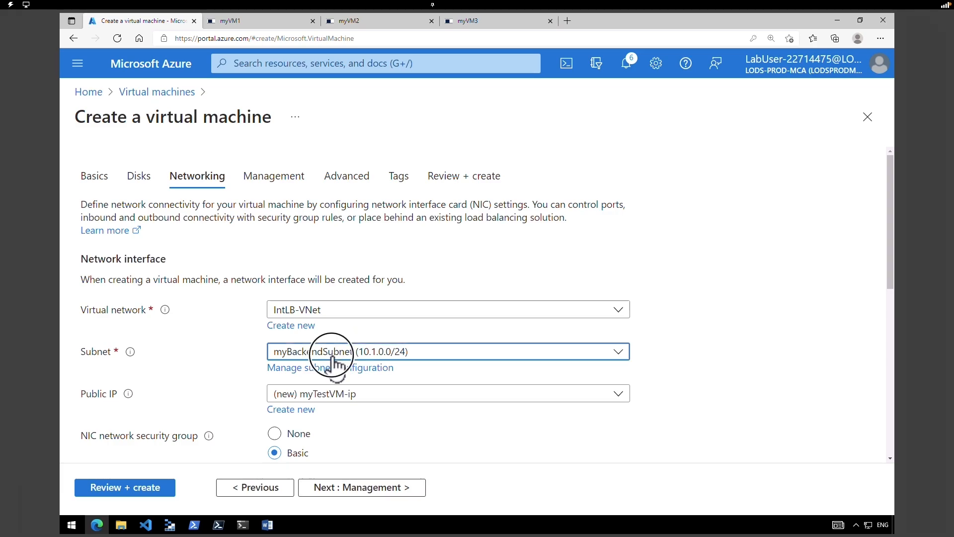
left_click(332, 354)
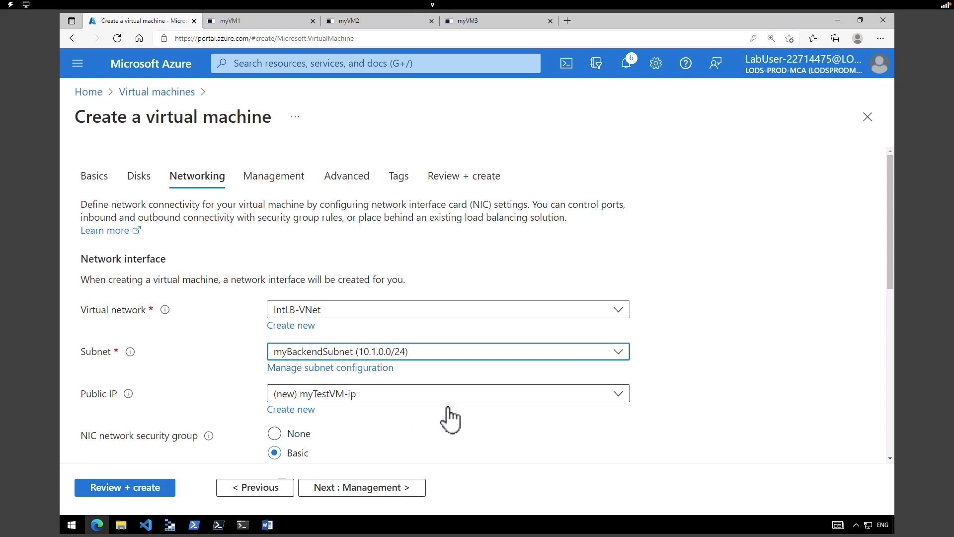
left_click(527, 397)
left_click(290, 441)
scroll(893, 342, "down", 3)
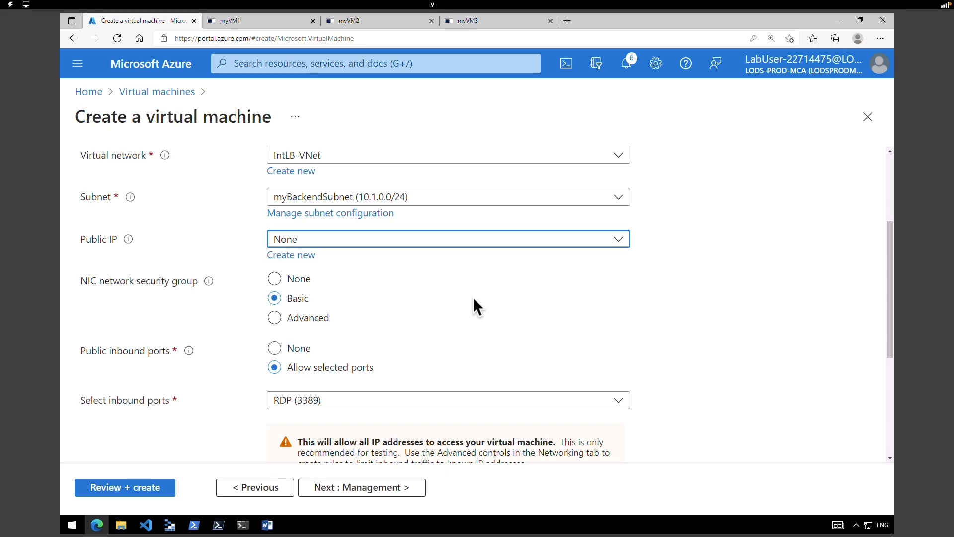
left_click(274, 319)
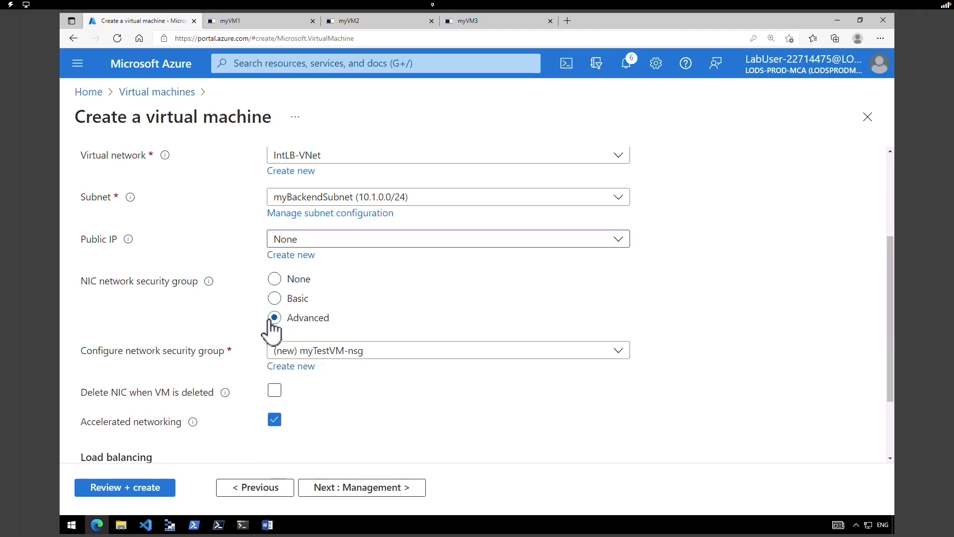
left_click(303, 355)
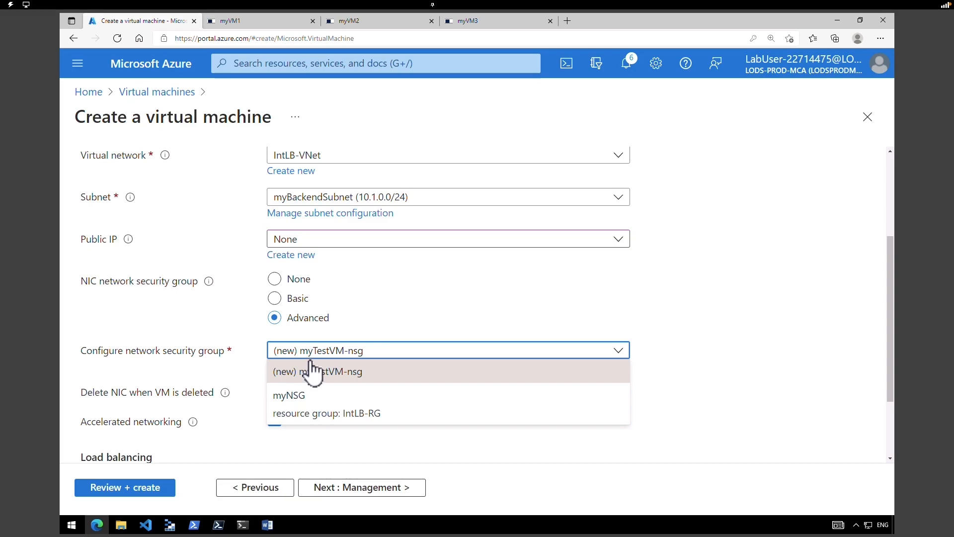
left_click(314, 405)
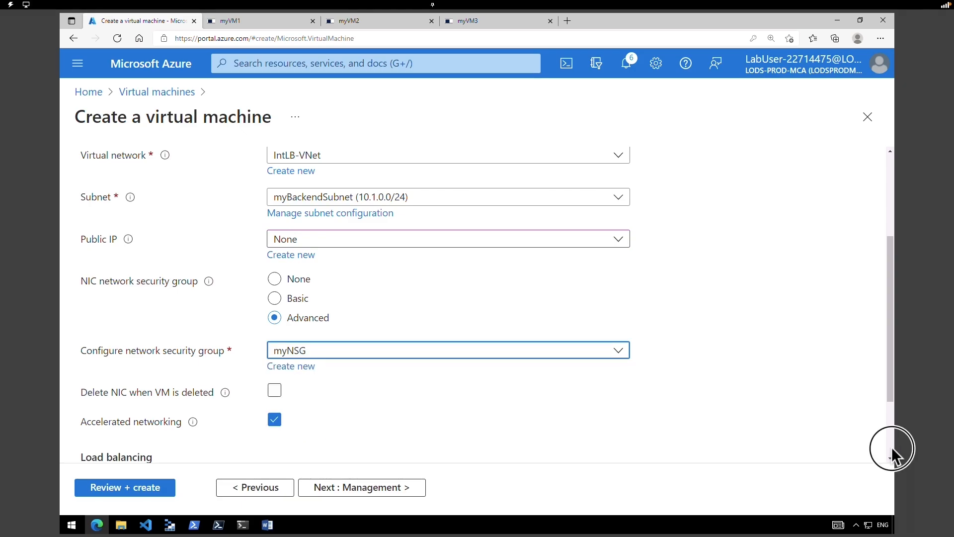
scroll(891, 446, "down", 2)
left_click(145, 489)
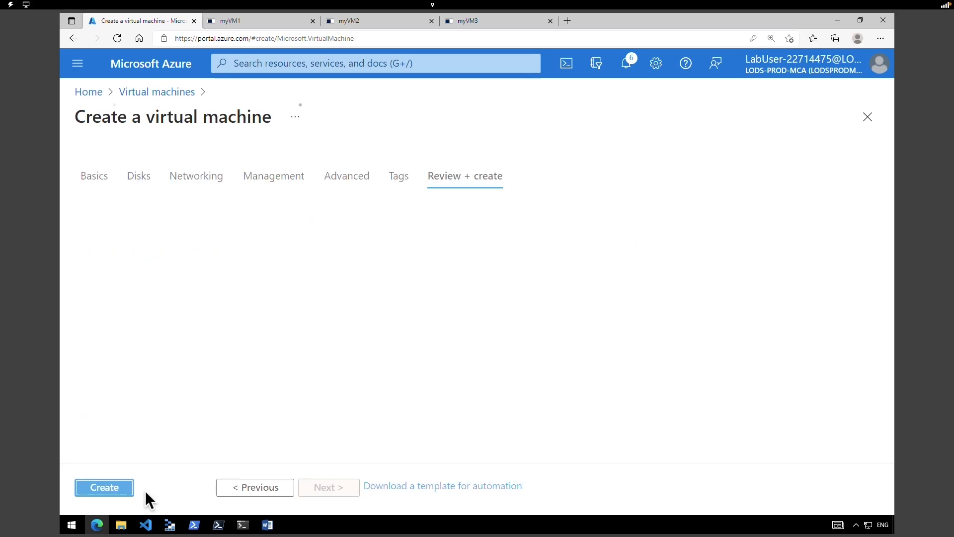
- Go back two pages, revalidate until Validation passed, and create the Standard DS1 v2 myTestVM
left_click_drag(891, 270, 893, 226)
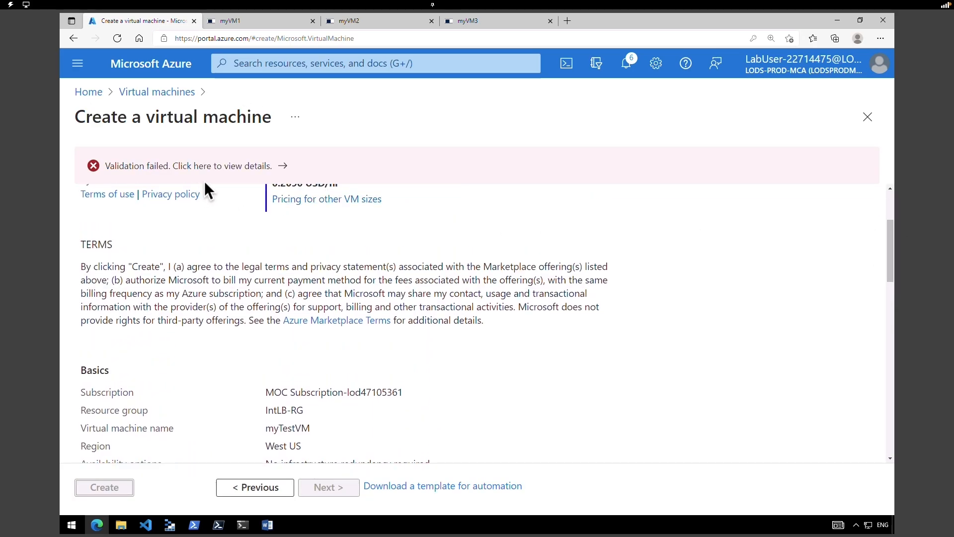
scroll(283, 447, "up", 5)
left_click(247, 487)
left_click(248, 488)
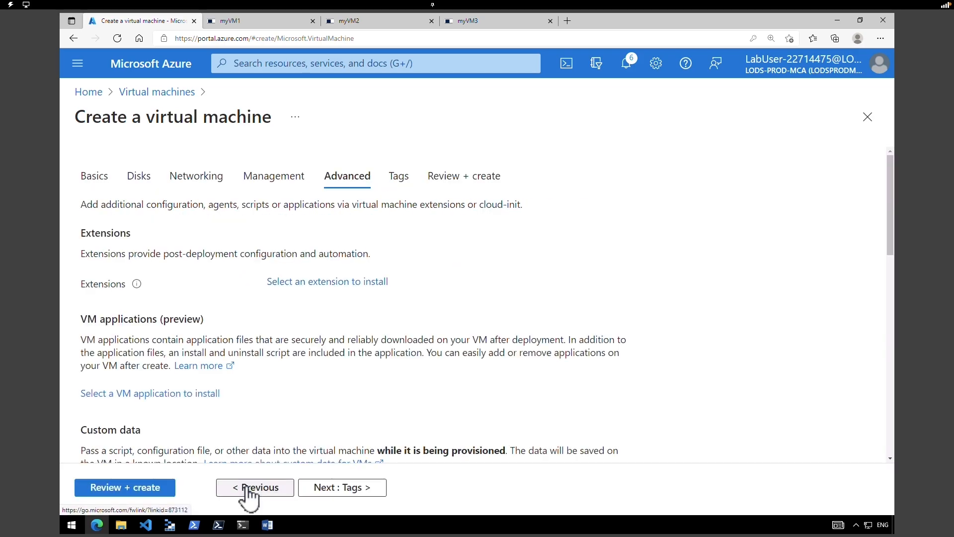
left_click(133, 486)
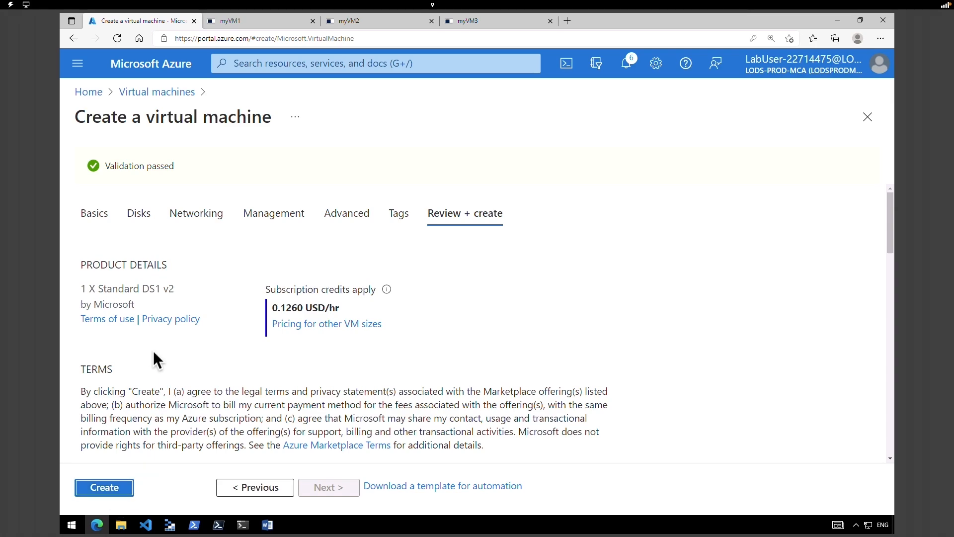
left_click_drag(130, 305, 82, 282)
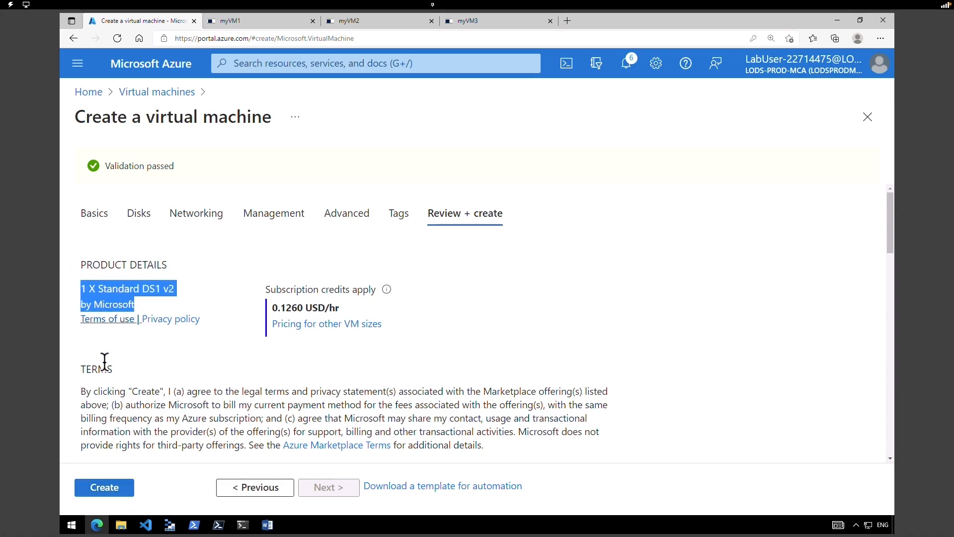
left_click(108, 486)
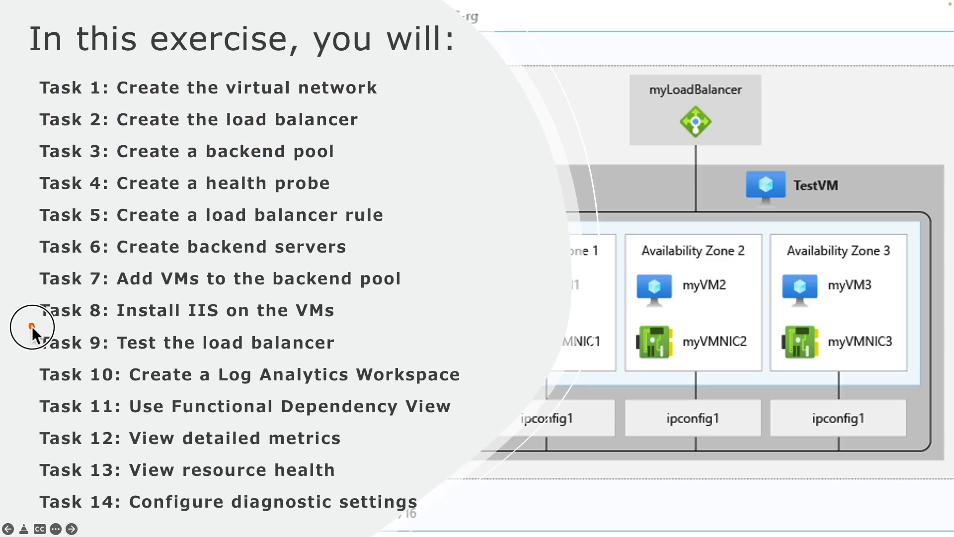
left_click_drag(31, 326, 352, 357)
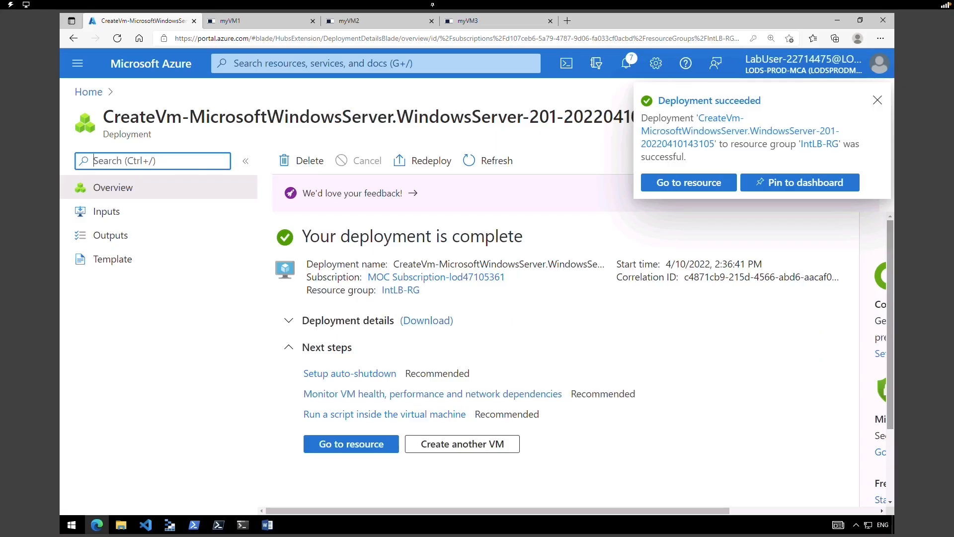
- Connect to the new myTestVM through Bastion using the VM's admin username and password
left_click(717, 185)
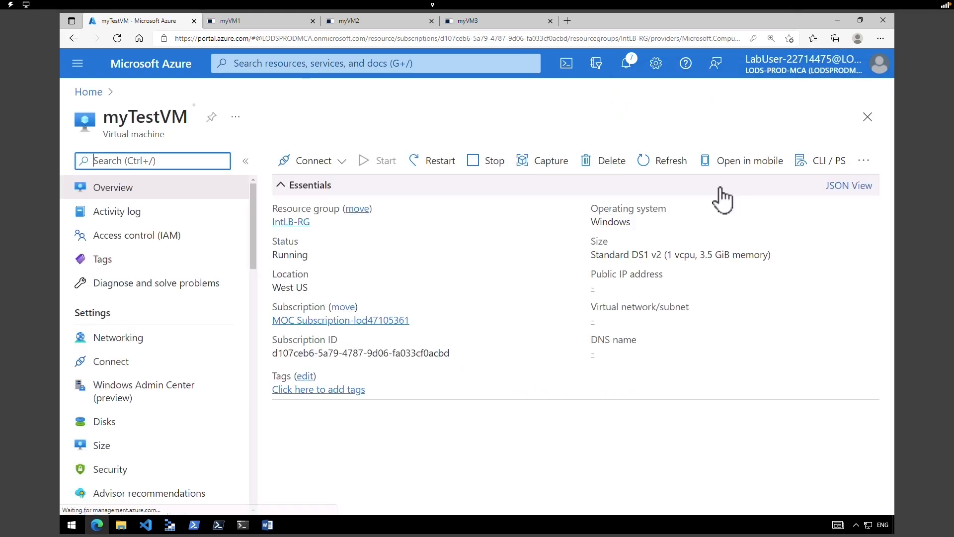
left_click(342, 163)
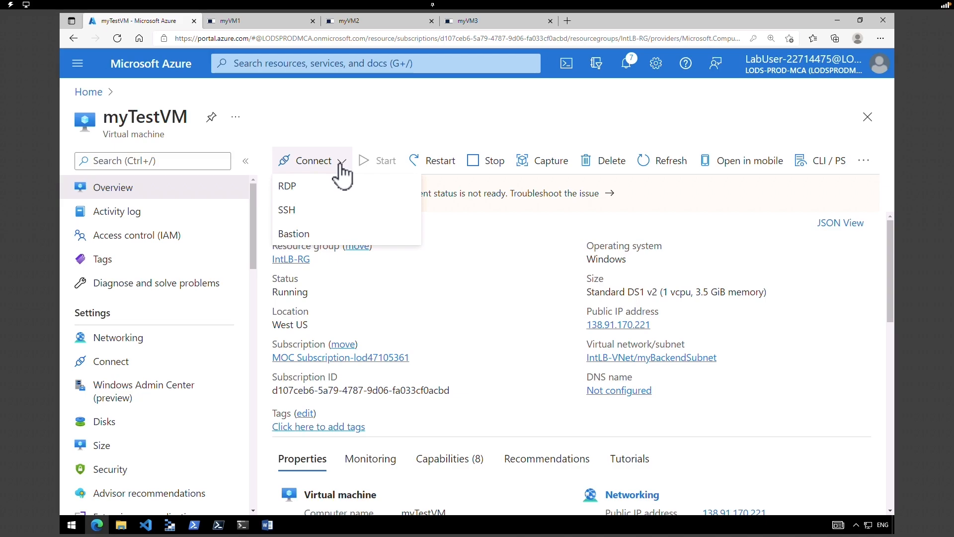
left_click(295, 234)
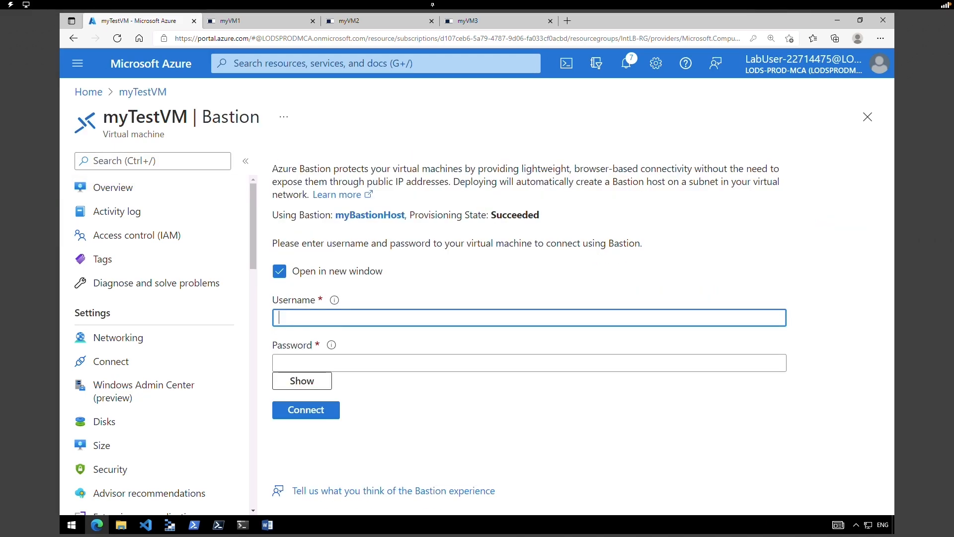
type("TestUser")
left_click(362, 368)
type("Pa55w.rd1234!")
left_click(316, 410)
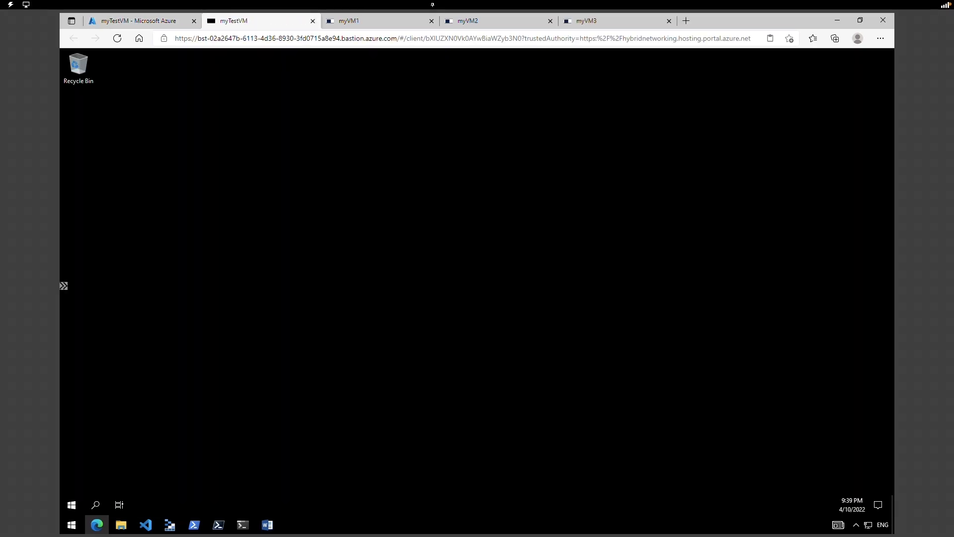
- Allow network discovery, launch Internet Explorer with recommended settings, then return to the portal tab
left_click(794, 232)
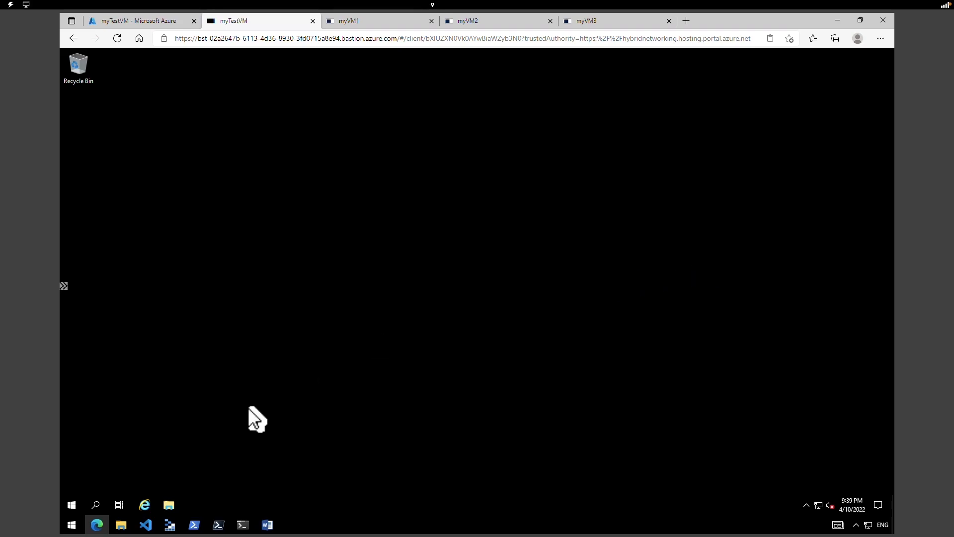
left_click(148, 505)
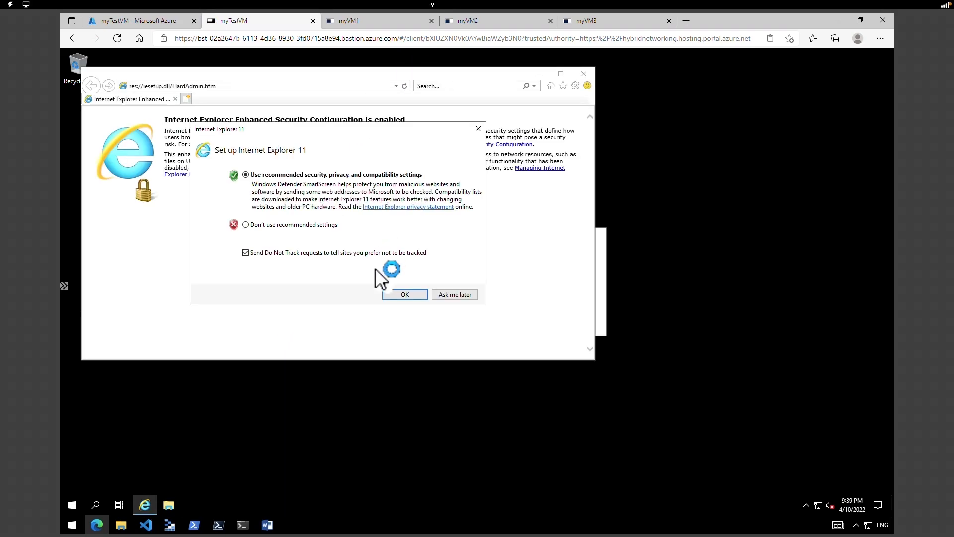
left_click(393, 295)
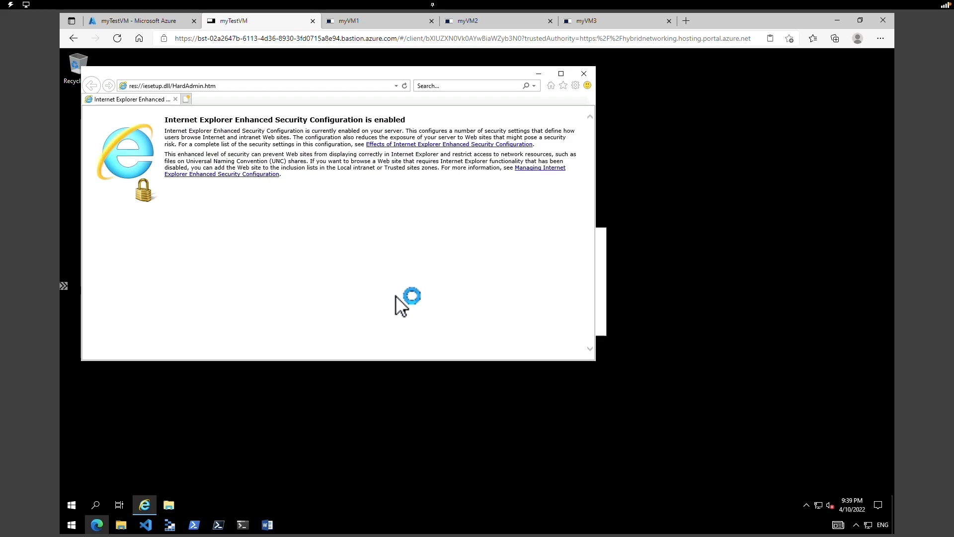
left_click_drag(416, 71, 448, 77)
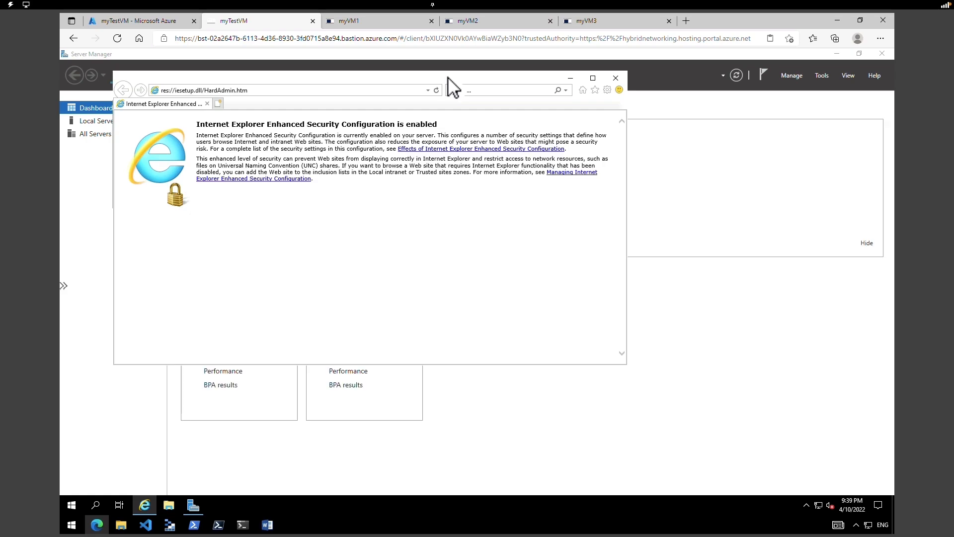
left_click(148, 20)
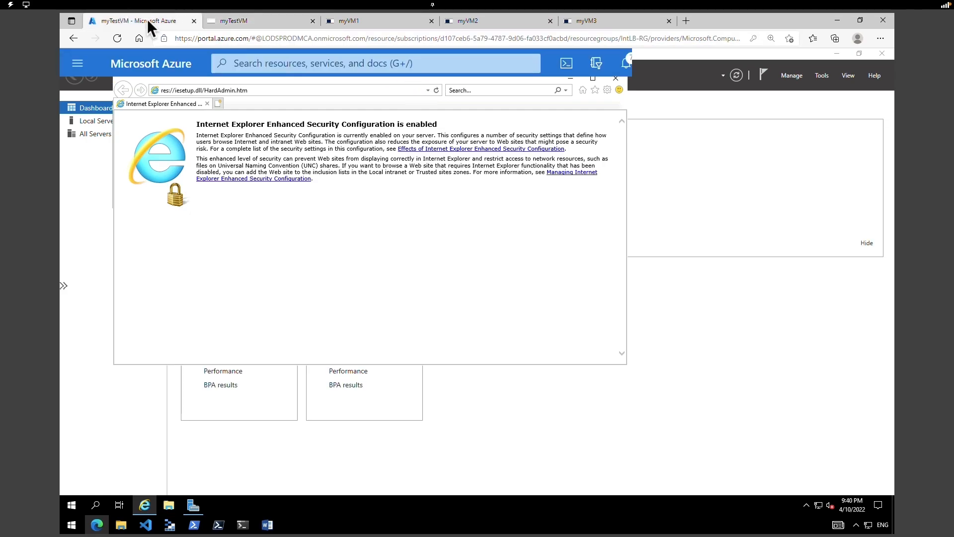
- Open myIntLoadBalancer from Home and copy its private IP address 10.1.0.4 from Essentials
left_click(152, 64)
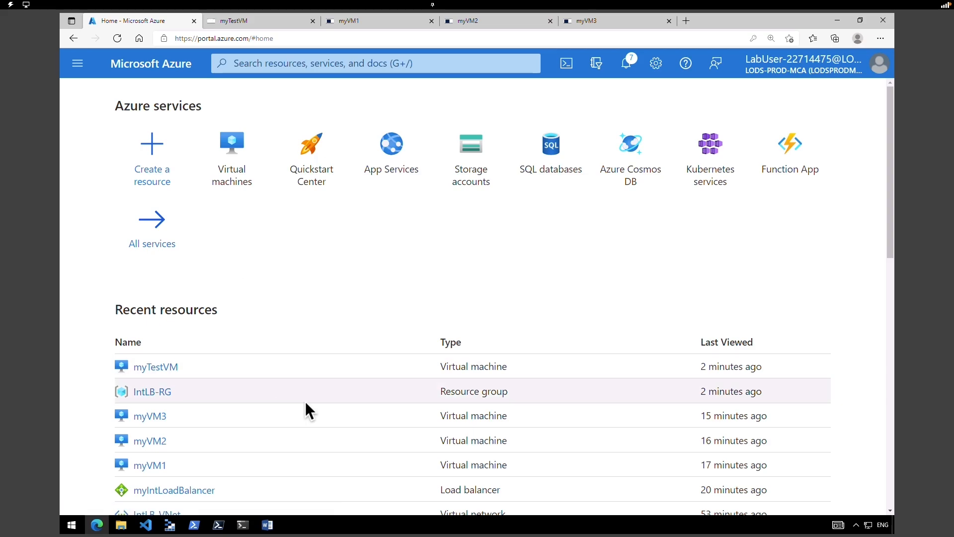
left_click(165, 491)
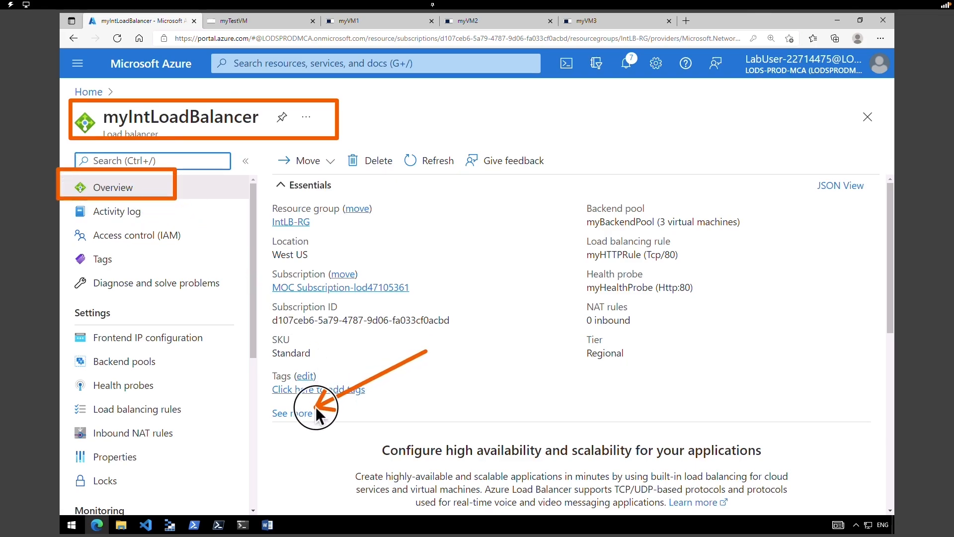
left_click(297, 420)
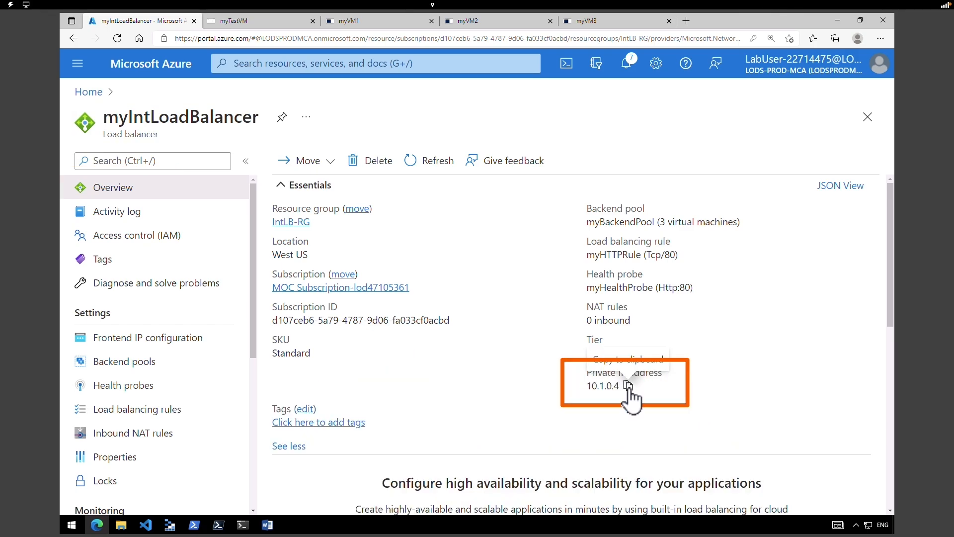
left_click(629, 386)
- In the myTestVM session, load 10.1.0.4 in Internet Explorer and zoom the page to 250%
left_click(247, 22)
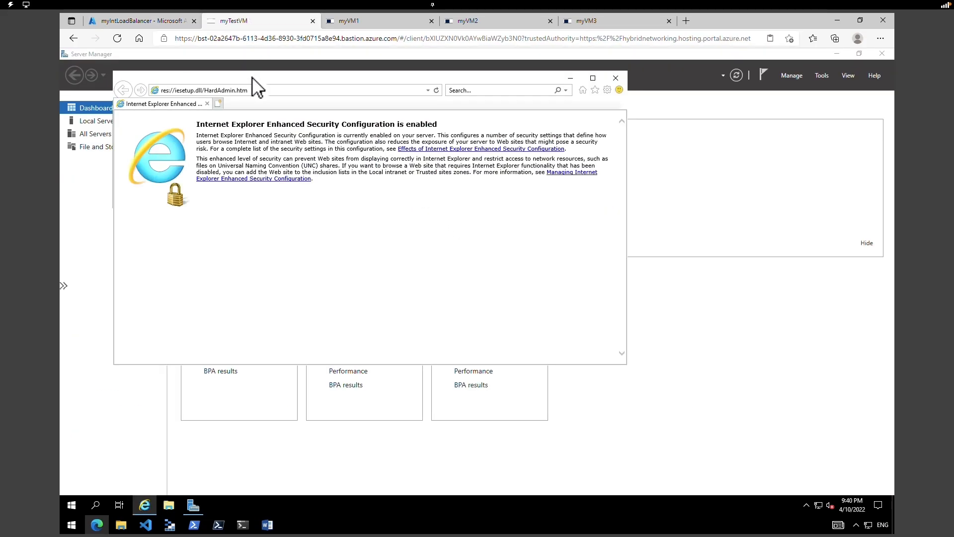
left_click(257, 92)
right_click(257, 92)
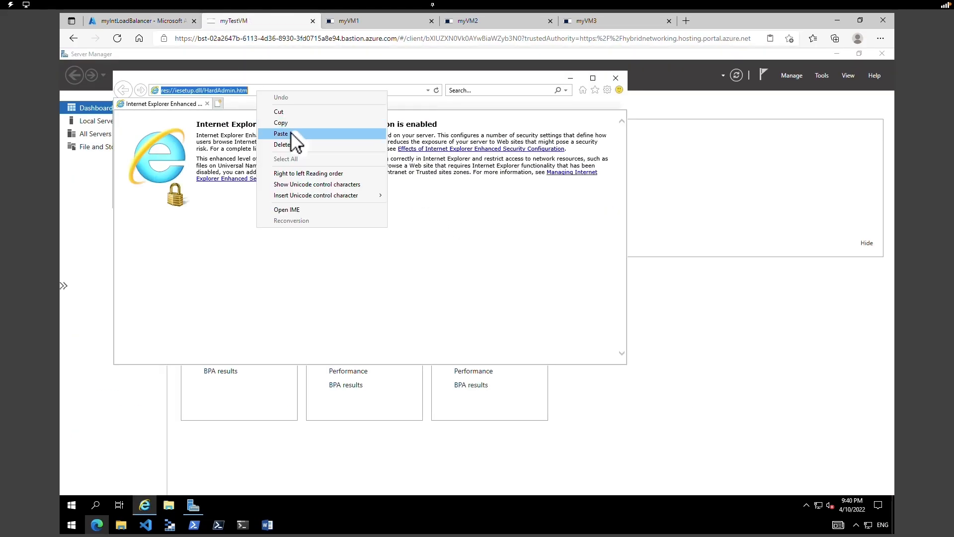
left_click(291, 132)
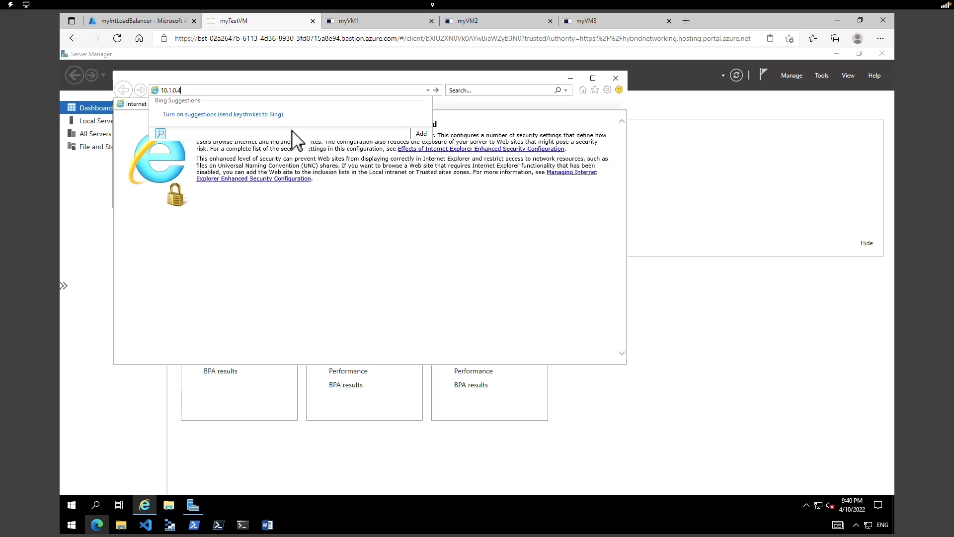
key("Return")
left_click(607, 89)
left_click(596, 126)
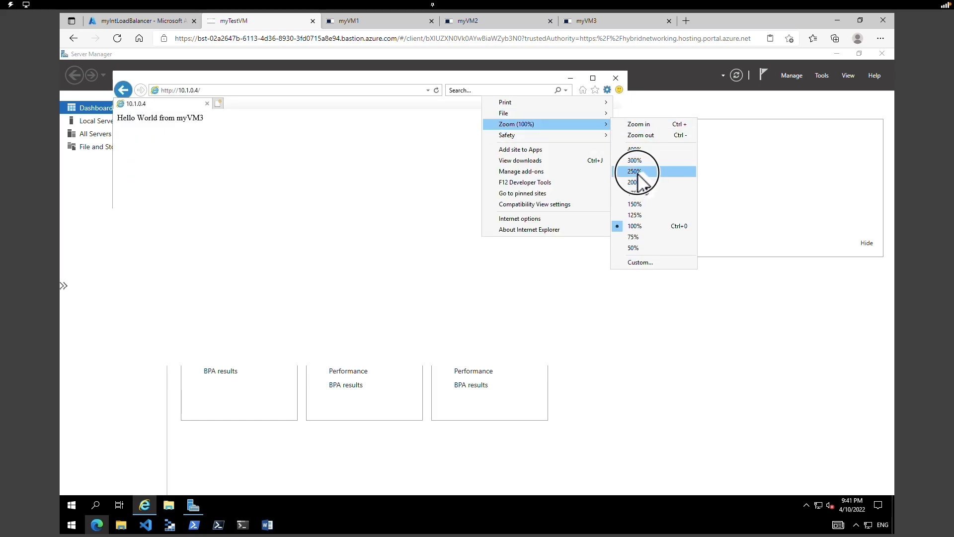
left_click(634, 171)
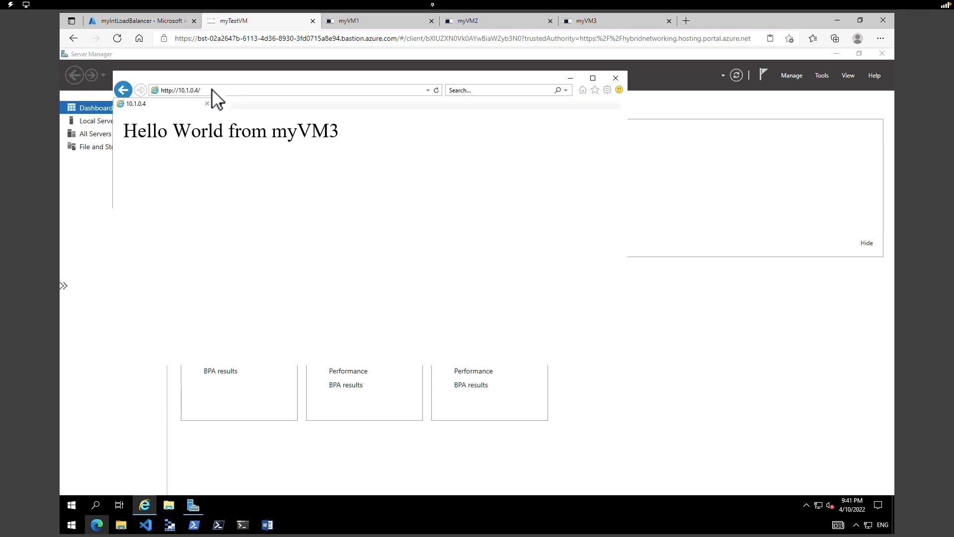
- Reload the page repeatedly until it reports Hello World from myVM2
left_click(212, 89)
key("Return")
left_click(234, 90)
left_click(437, 90)
double_click(314, 131)
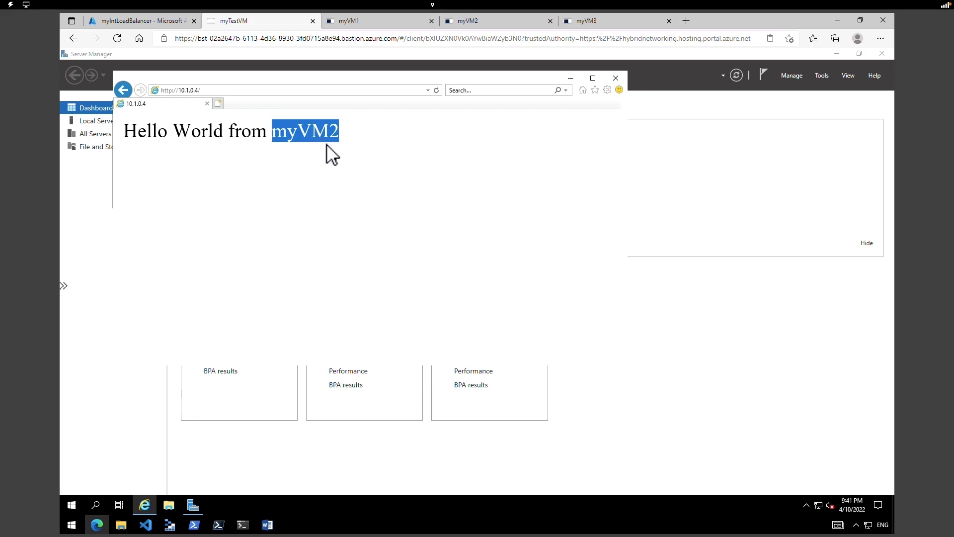
left_click(438, 93)
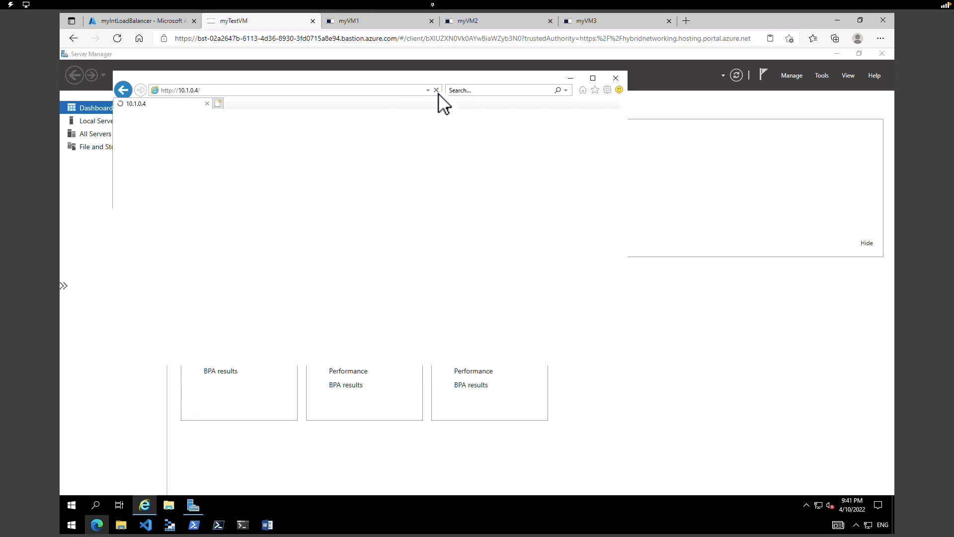
left_click(436, 93)
double_click(290, 126)
left_click(432, 161)
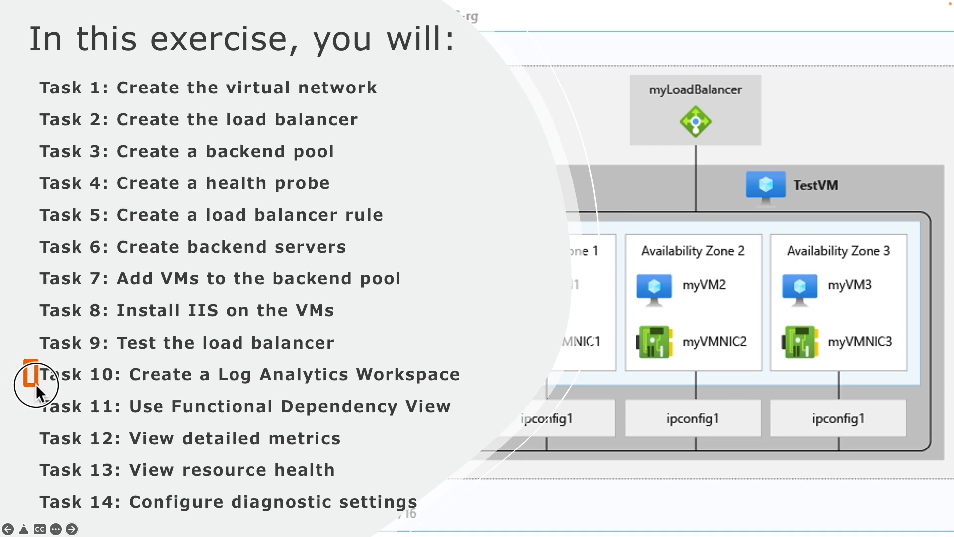
- Bring the myIntLoadBalancer Overview blade back into view in the portal
left_click_drag(37, 385, 480, 389)
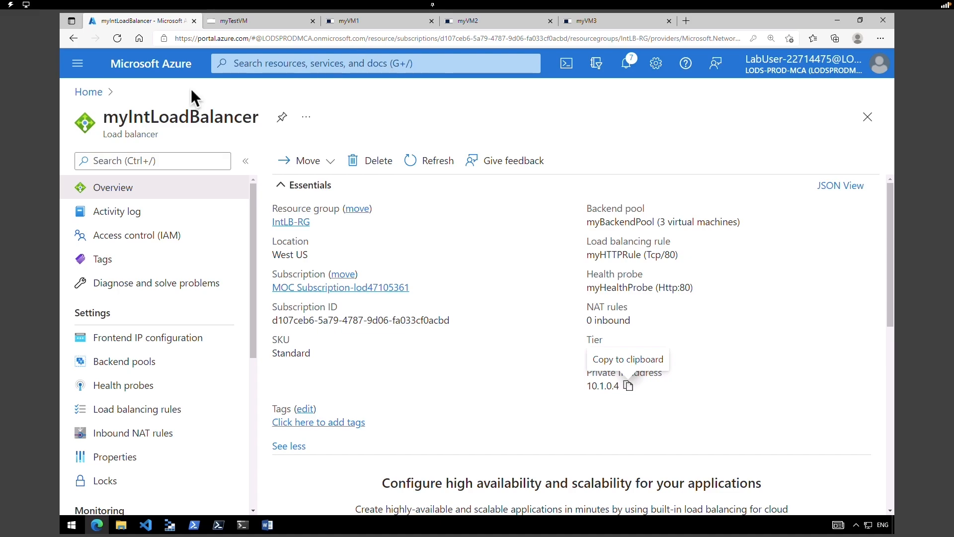
- Create Log Analytics workspace myLAworkspace in IntLB-RG, West US, and open the deployed workspace
left_click(174, 73)
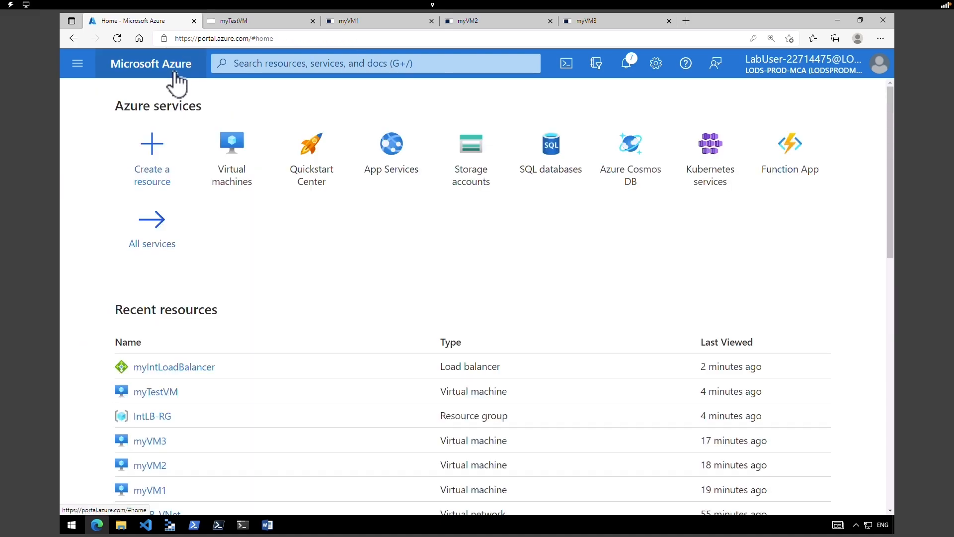
left_click(158, 151)
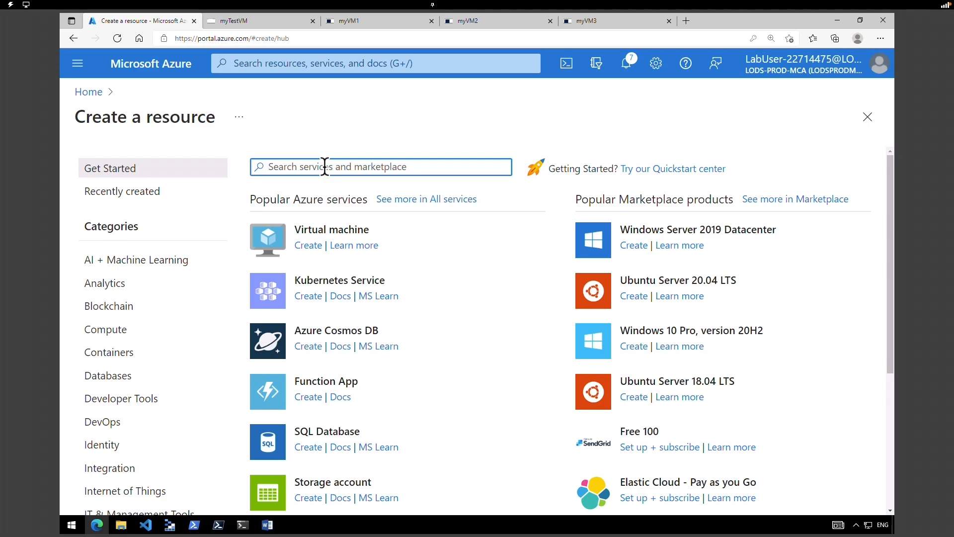
left_click(330, 192)
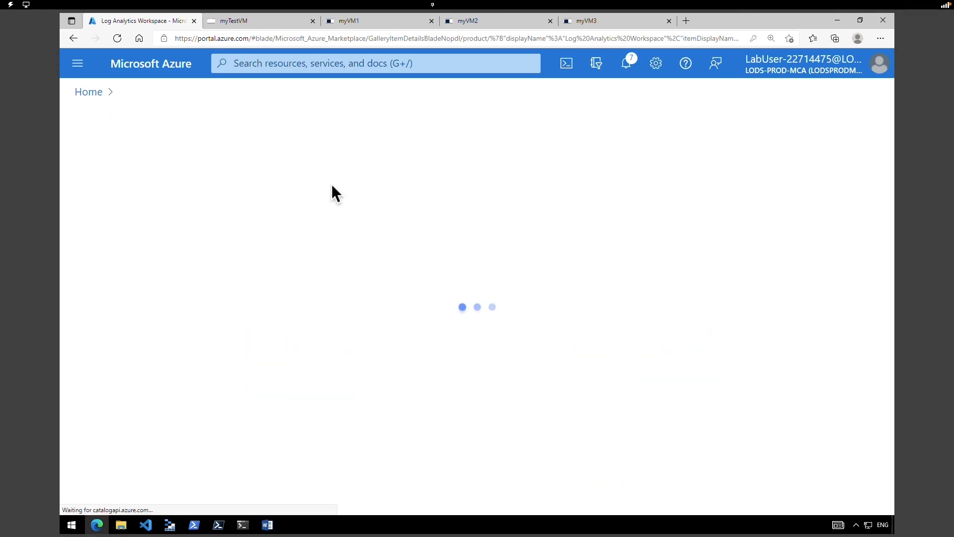
left_click(395, 269)
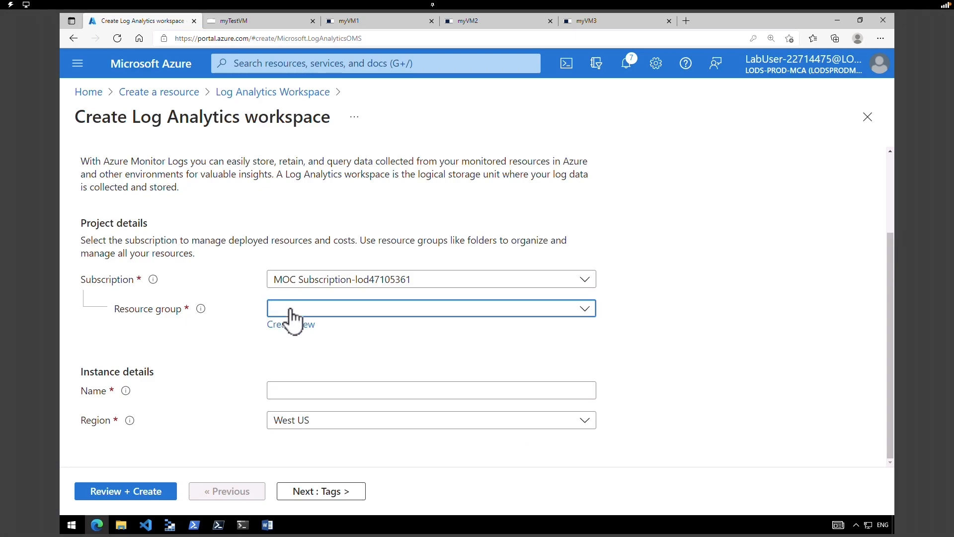
left_click(298, 309)
left_click(305, 368)
left_click(308, 390)
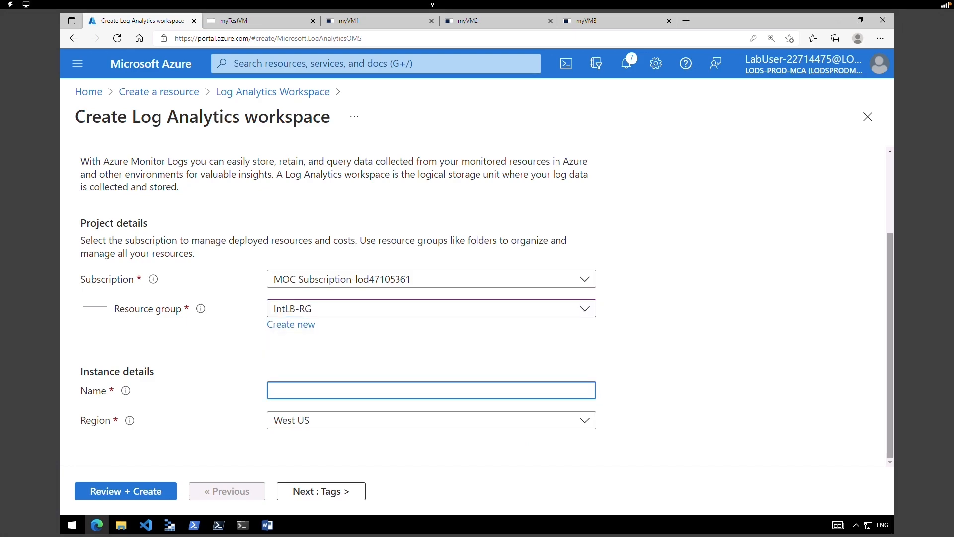
type("myLAworkspace")
left_click(140, 489)
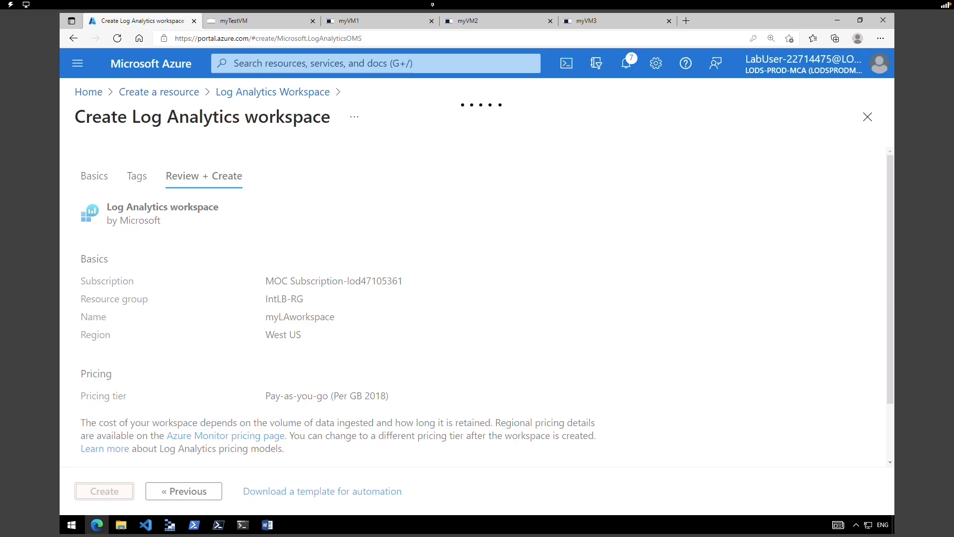
left_click(102, 495)
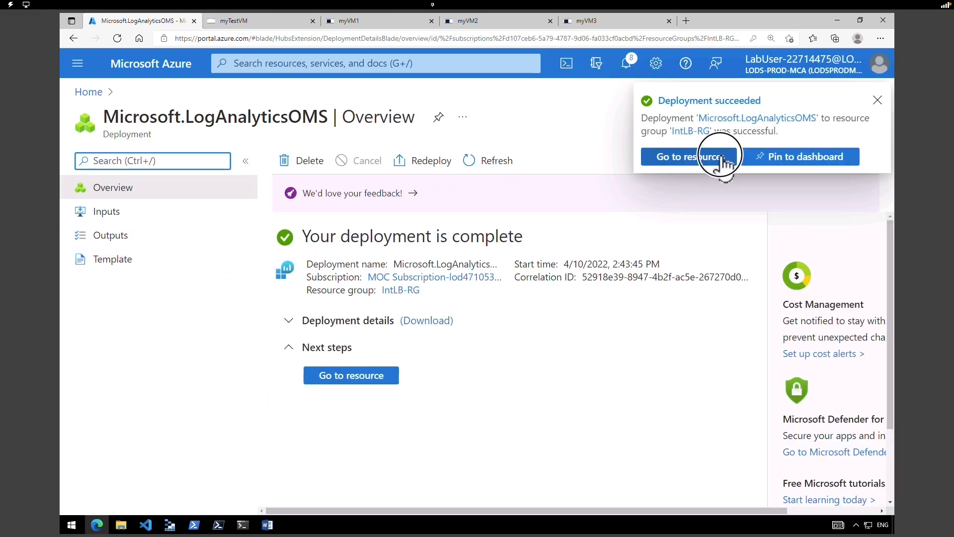
left_click(720, 156)
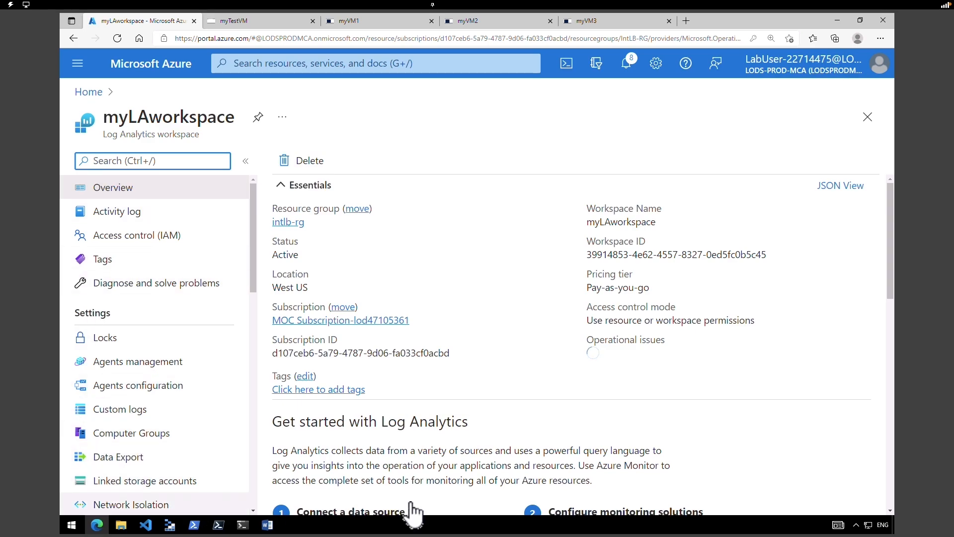
left_click_drag(885, 235, 890, 264)
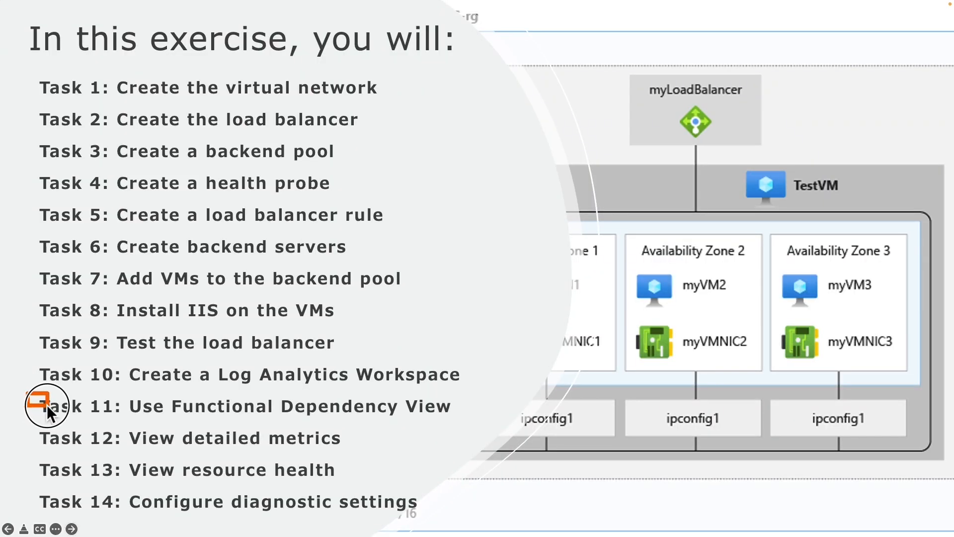
- Open myIntLoadBalancer from Home and show its Monitoring > Insights page
left_click_drag(252, 420, 473, 423)
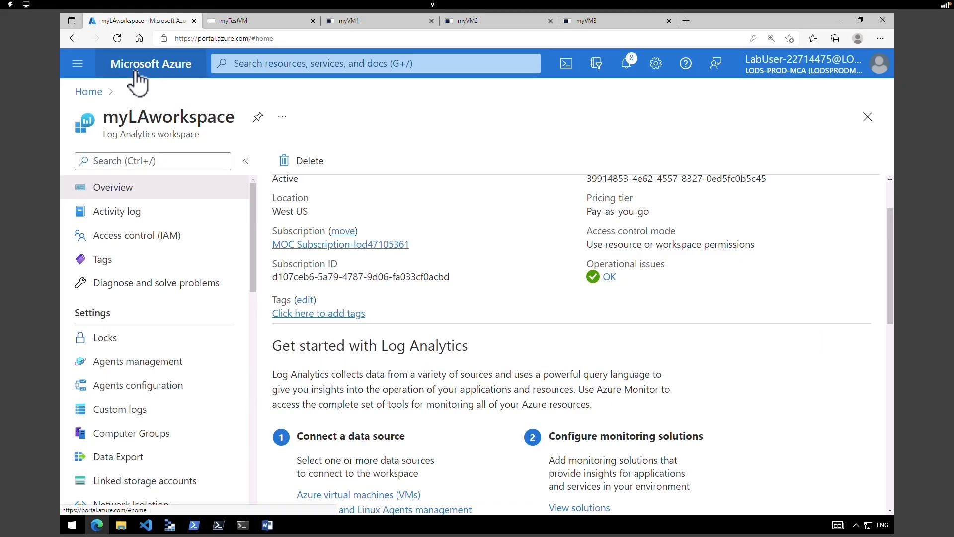
left_click(135, 72)
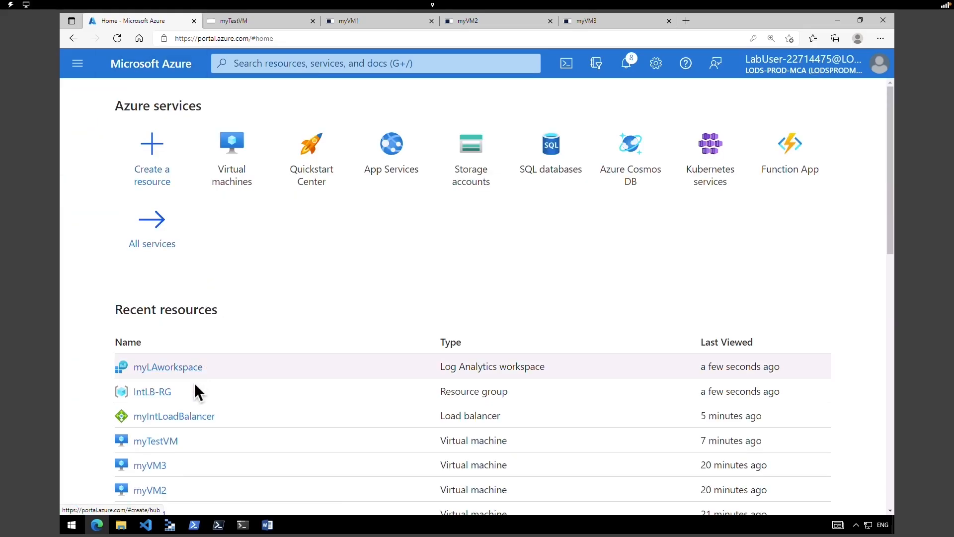
left_click(166, 417)
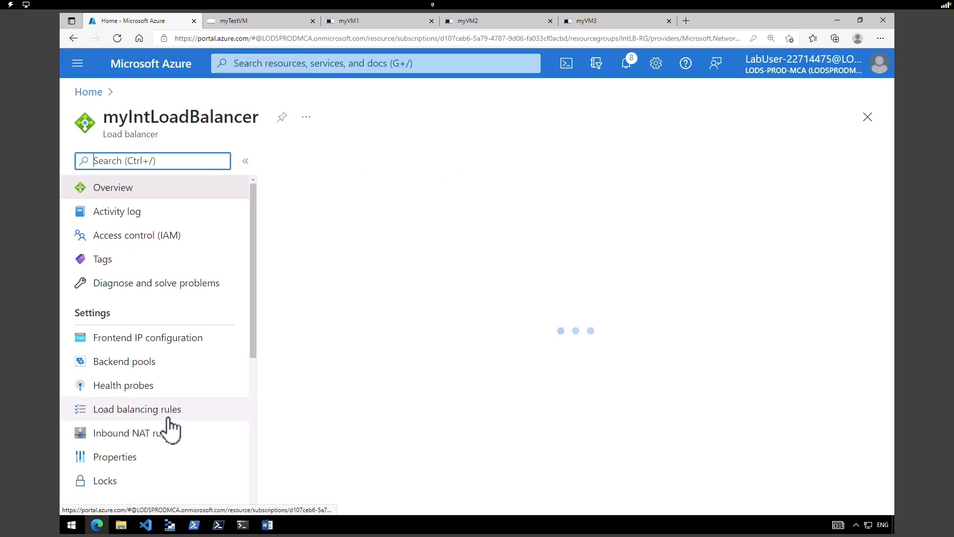
left_click_drag(255, 358, 257, 436)
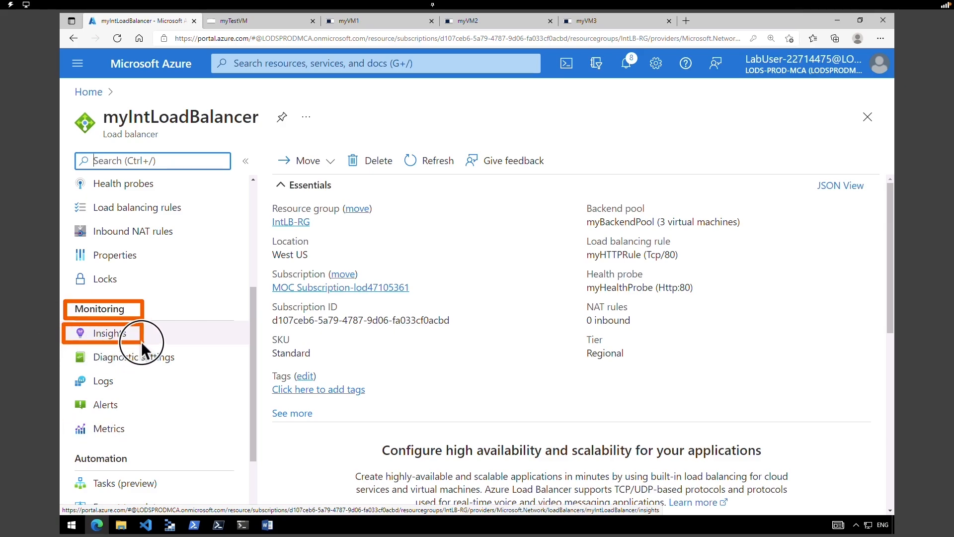
left_click(62, 337)
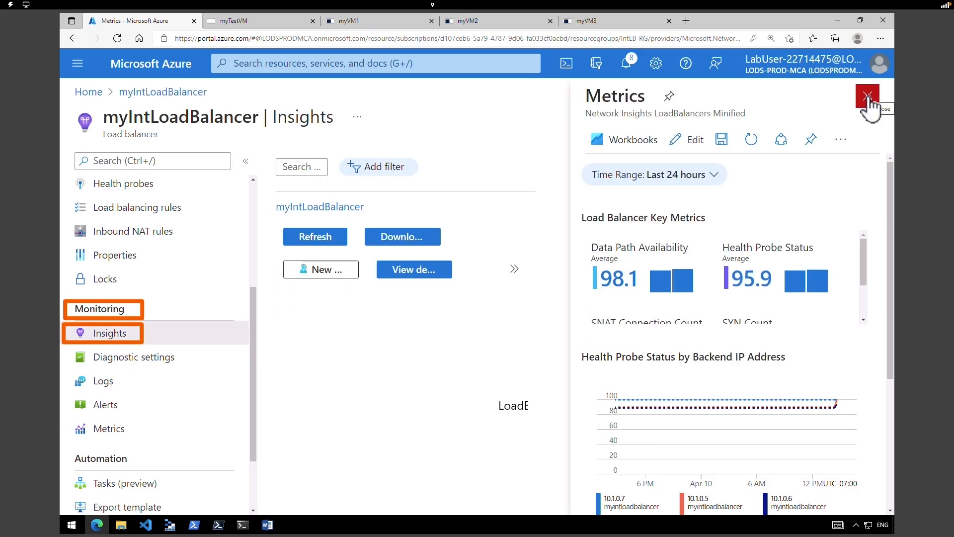
left_click(867, 97)
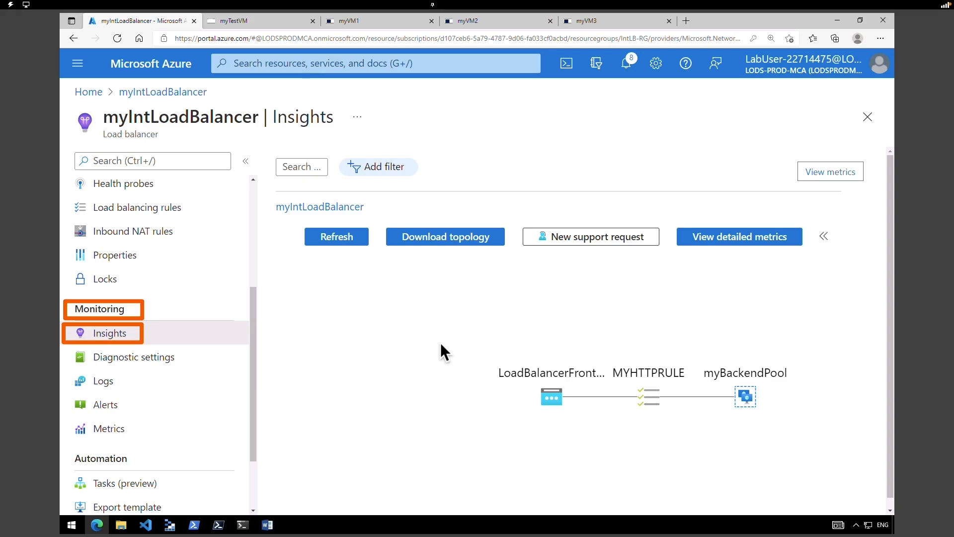
scroll(632, 364, "down", 1)
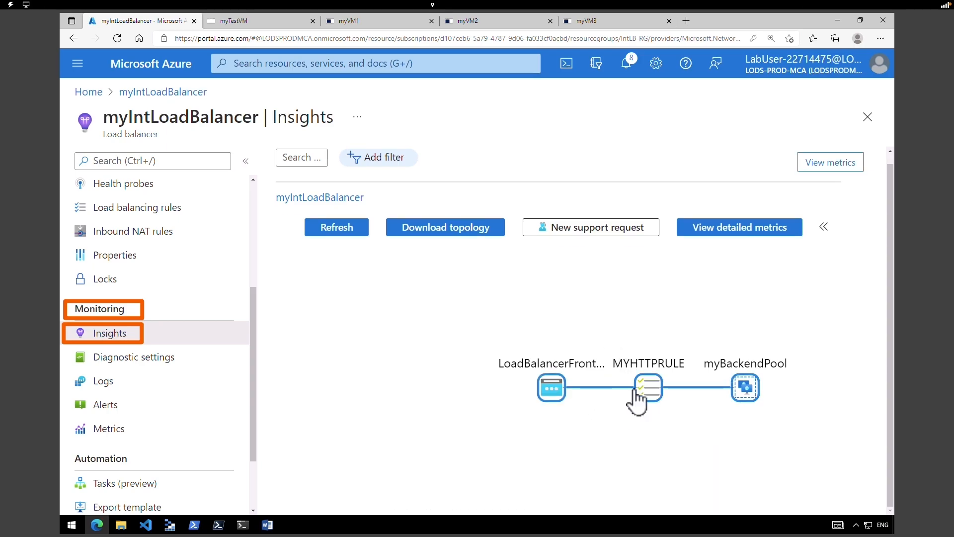
left_click_drag(639, 400, 478, 353)
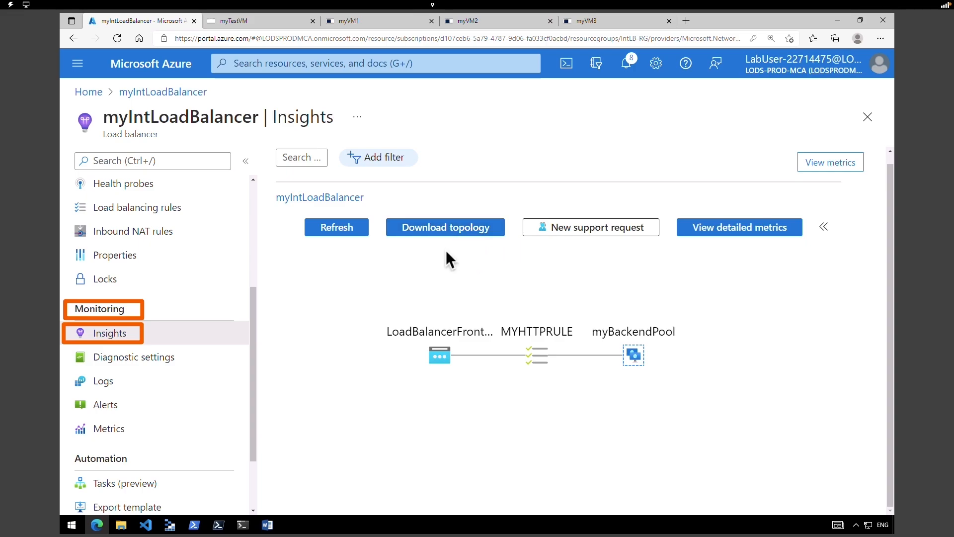
left_click(343, 231)
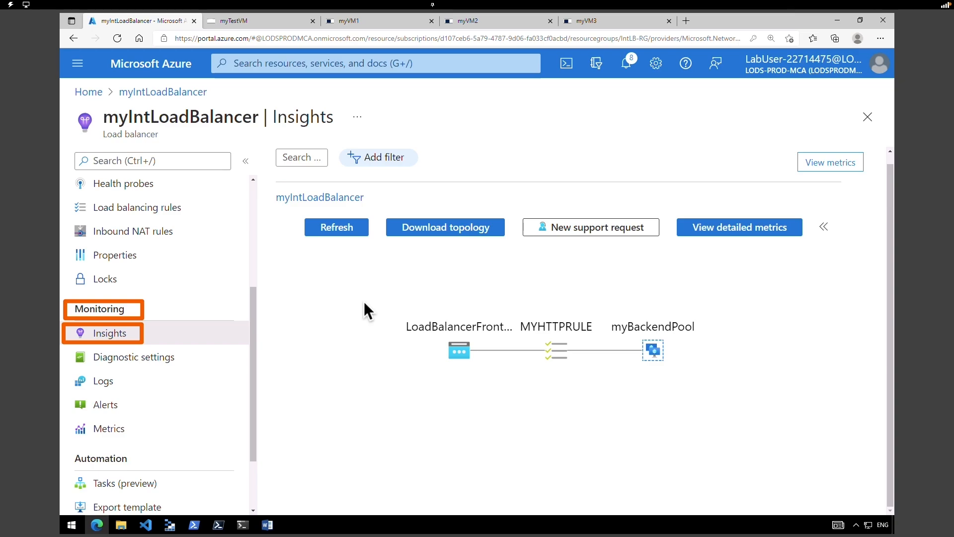
key("alt+f")
key("ctrl+minus")
left_click(729, 411)
left_click(782, 423)
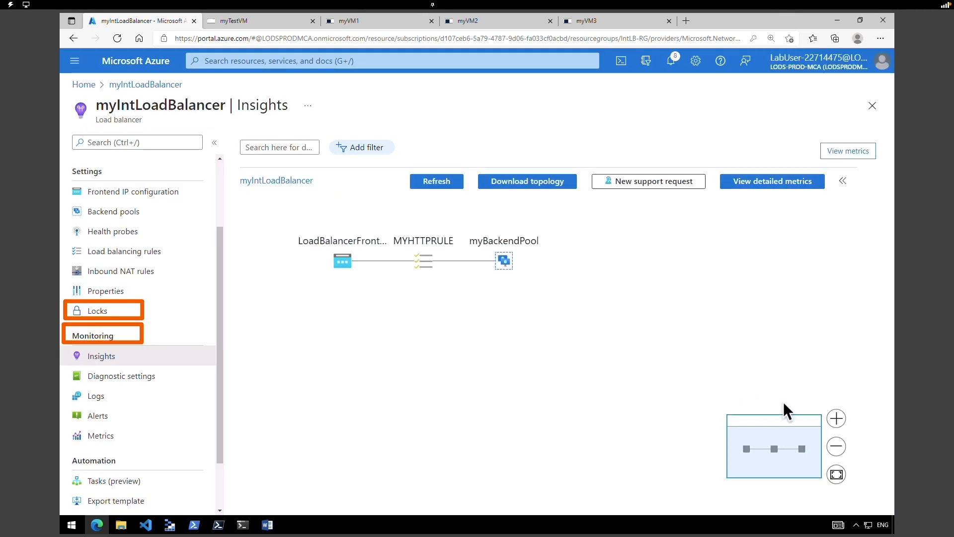
left_click(837, 474)
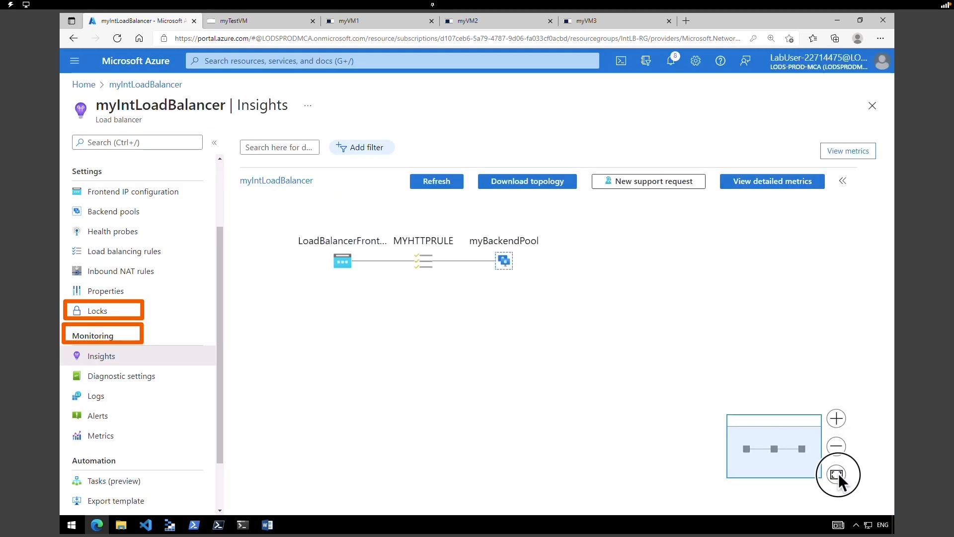
left_click(837, 418)
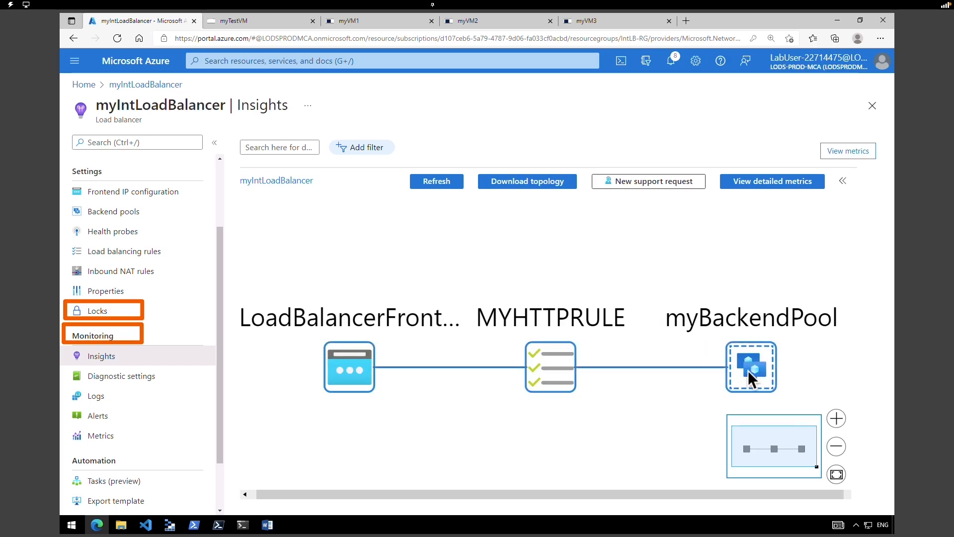
mouse_move(748, 371)
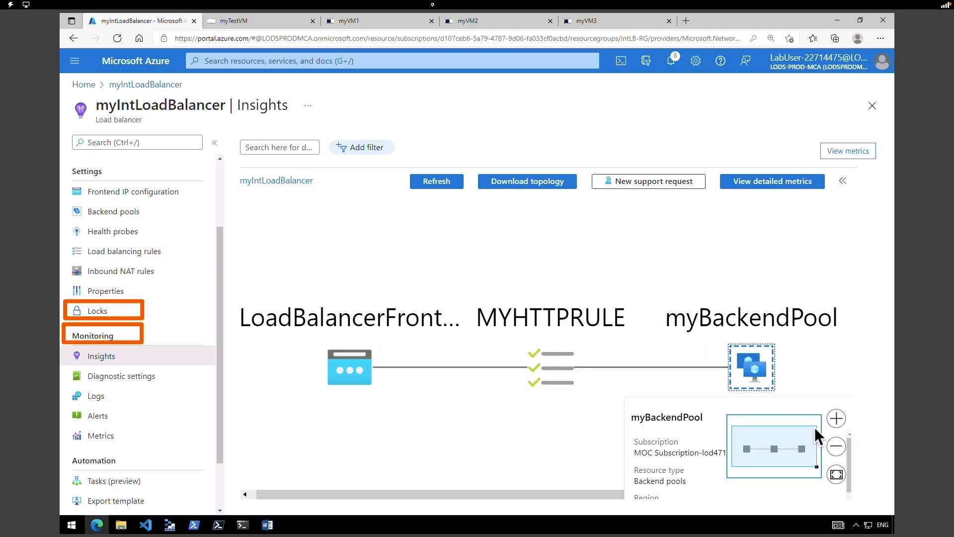
left_click(837, 449)
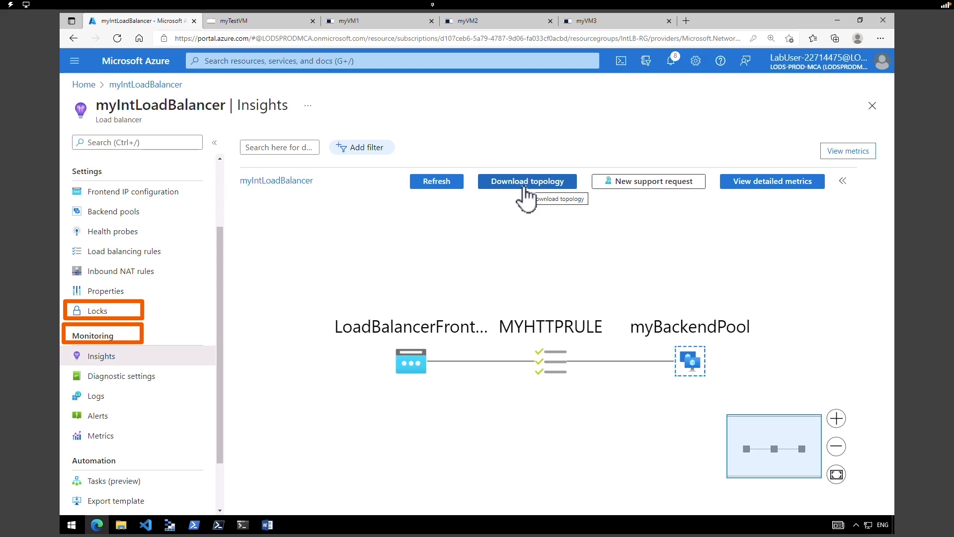
- Download the load balancer topology as Topology.svg and open it from the downloads list
left_click(522, 188)
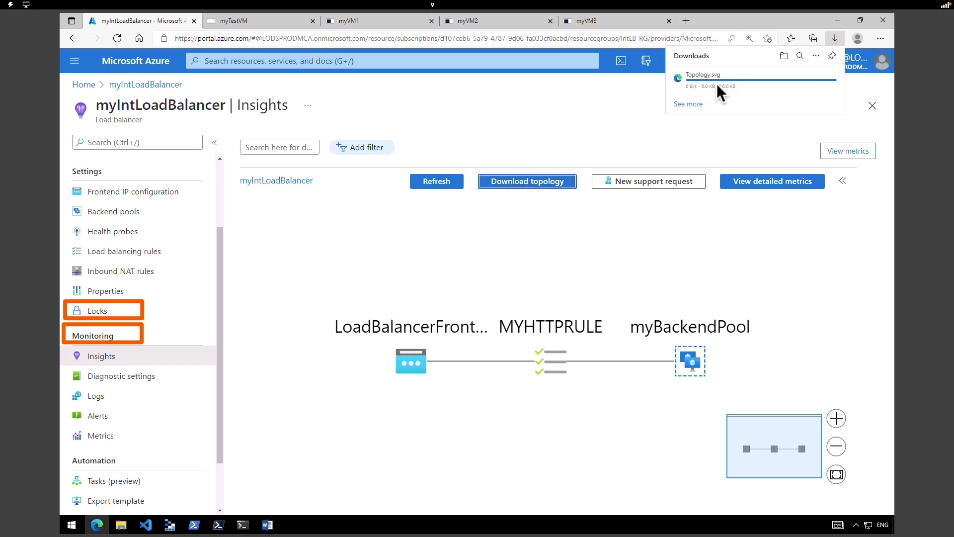
left_click(701, 86)
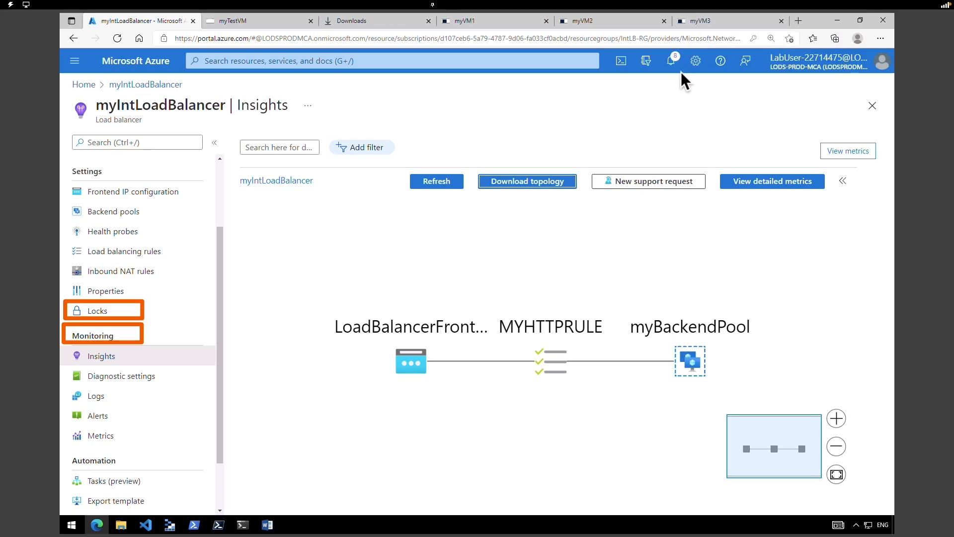
left_click(447, 18)
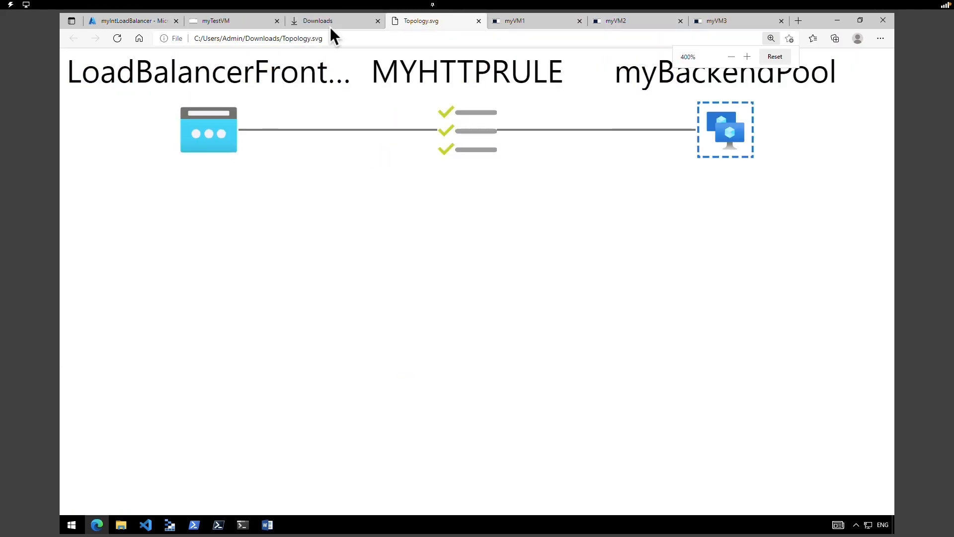
- Show key metrics: health probe status 10.1.0.7 100, 10.1.0.5 96, 10.1.0.6 92
left_click(158, 21)
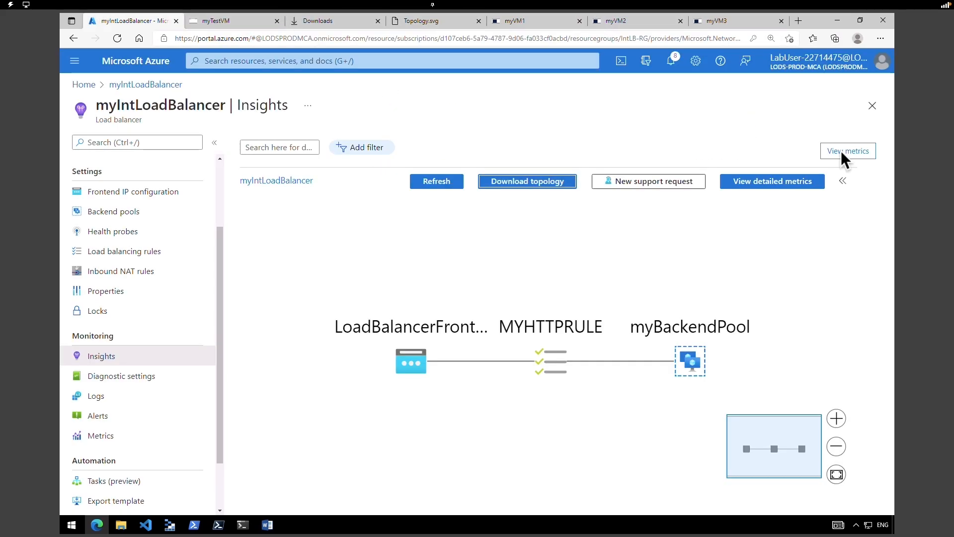
left_click(841, 149)
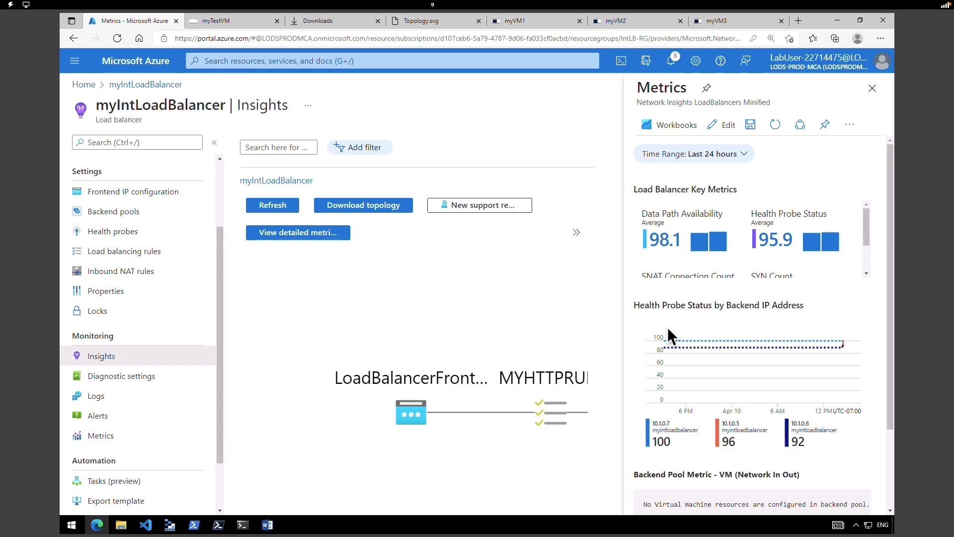
scroll(750, 238, "down", 2)
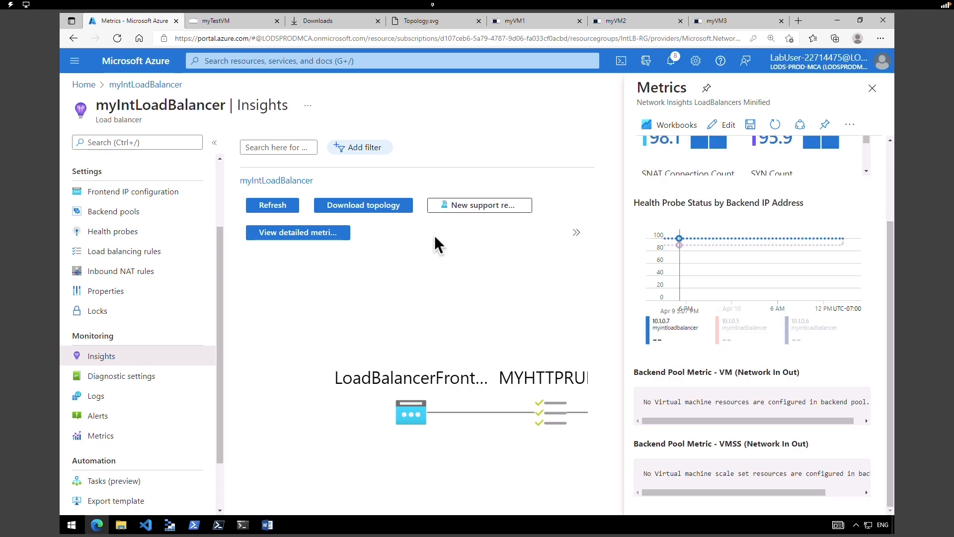
- Open the detailed metrics workbook for myIntLoadBalancer
left_click(313, 236)
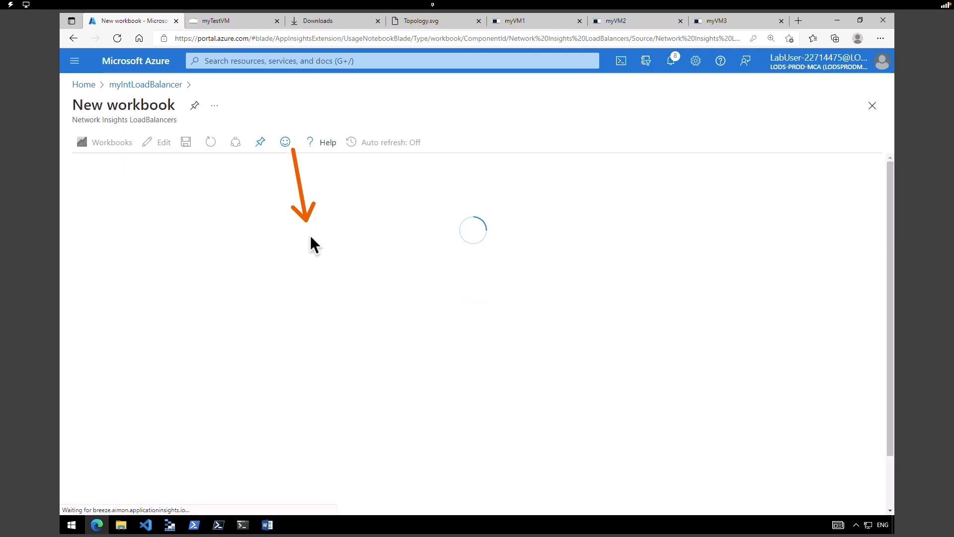
mouse_move(892, 324)
left_mouse_down()
mouse_move(887, 428)
mouse_move(883, 436)
mouse_move(881, 354)
mouse_move(858, 490)
mouse_move(848, 381)
mouse_move(828, 308)
left_mouse_up()
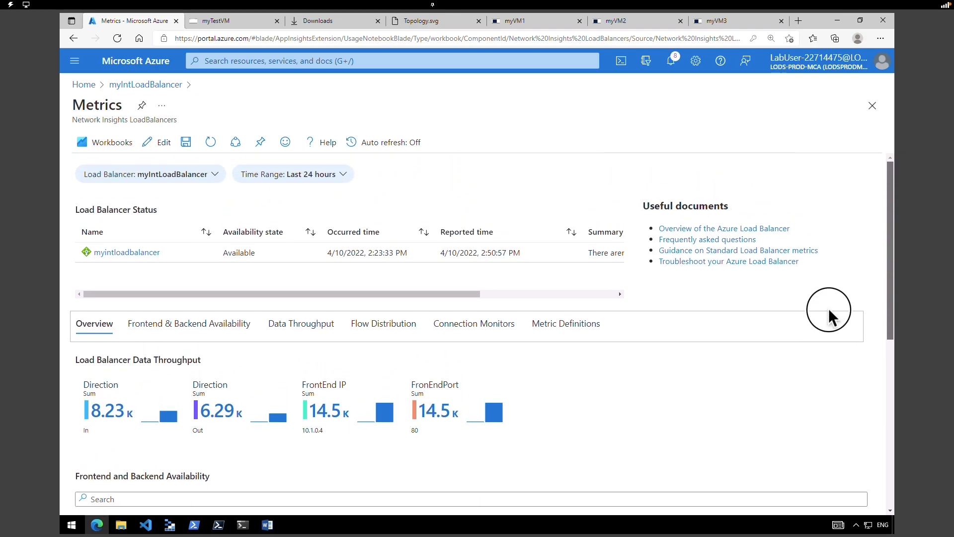
scroll(196, 230, "down", 2)
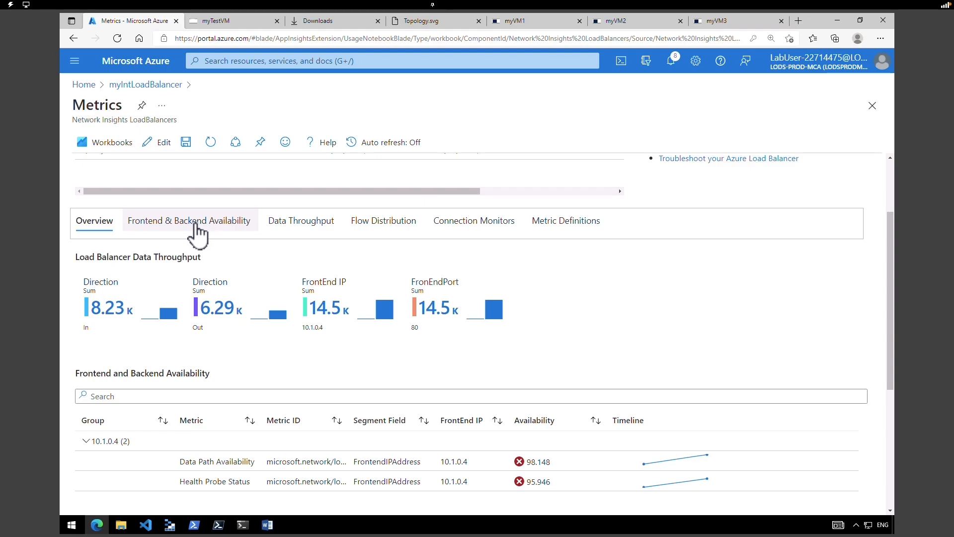
- Review Frontend & Backend Availability: Data Path Availability 98.15, Health Probe Status 95.95
left_click(238, 234)
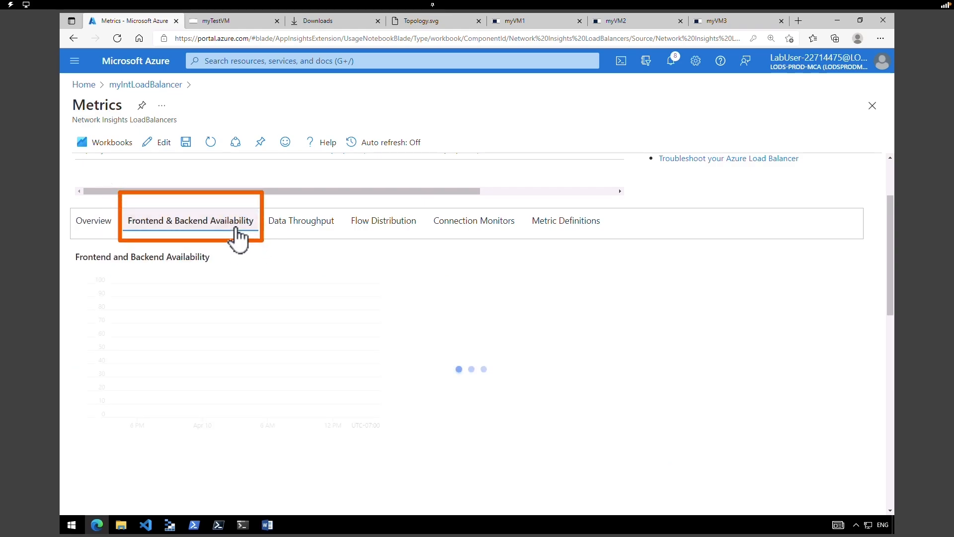
scroll(872, 225, "down", 3)
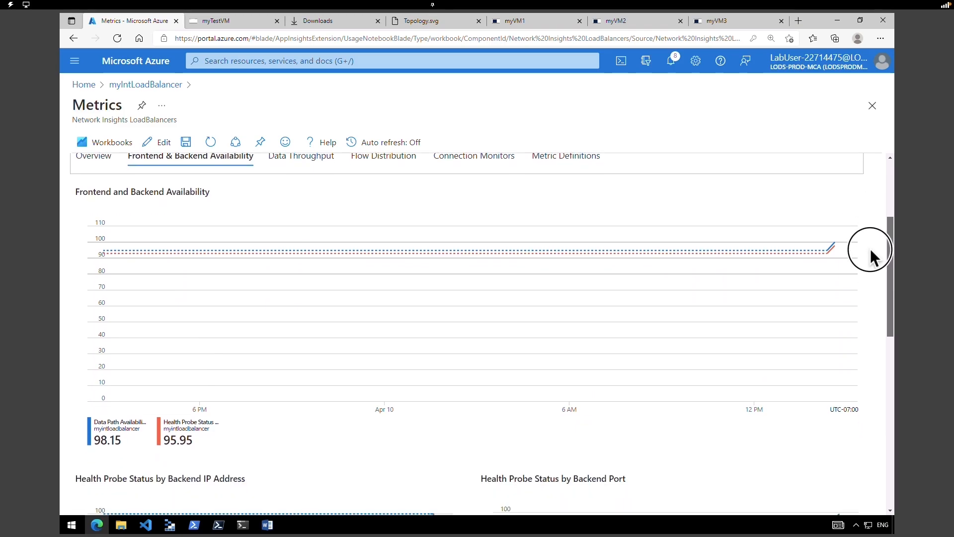
scroll(869, 258, "down", 2)
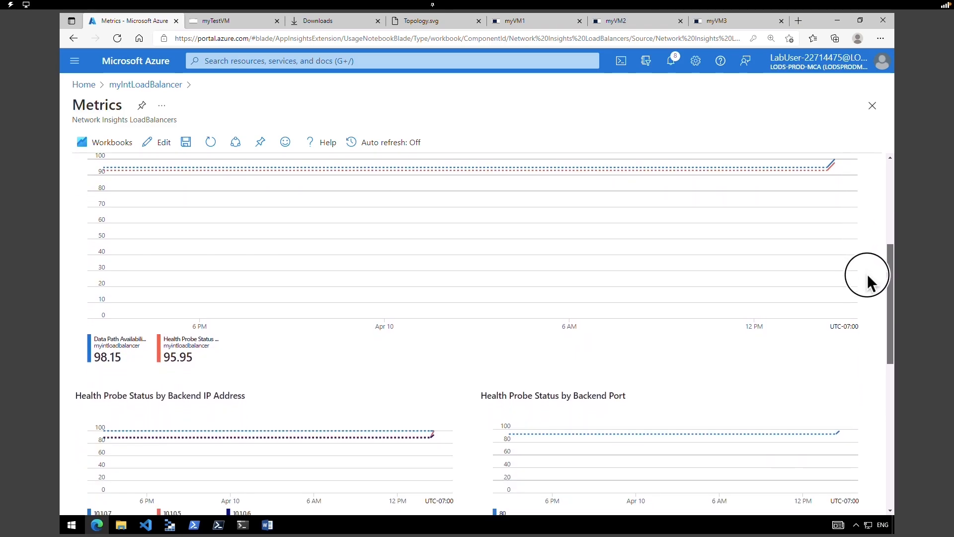
scroll(860, 246, "up", 3)
scroll(859, 234, "down", 4)
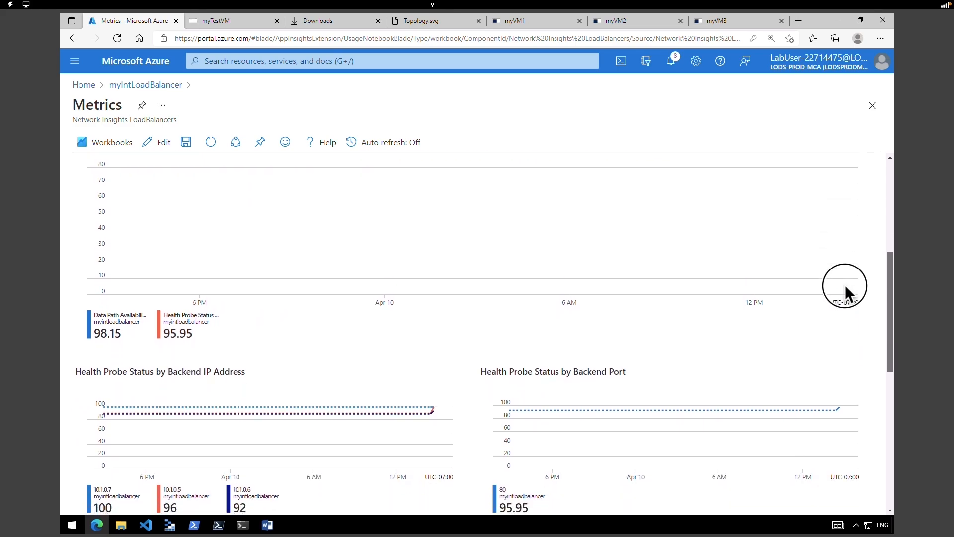
scroll(843, 299, "down", 2)
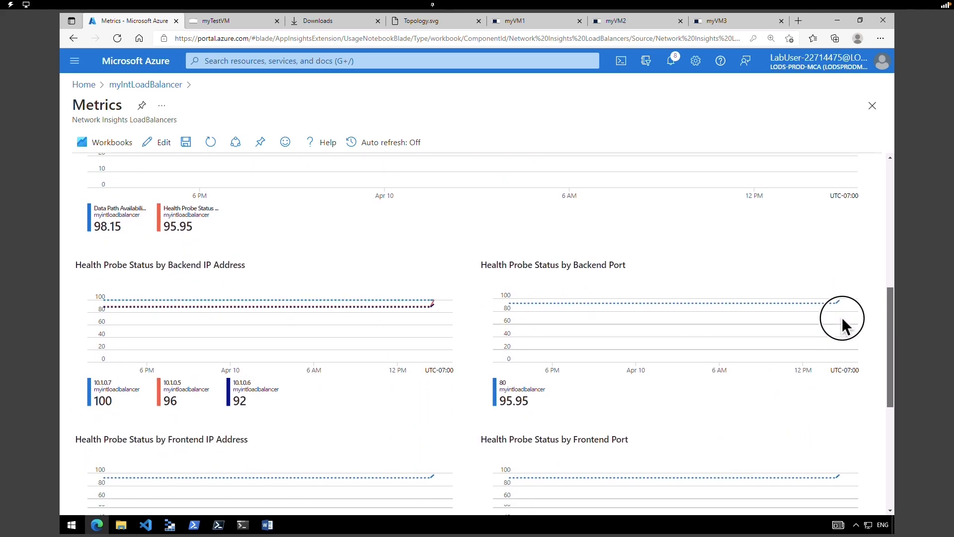
scroll(841, 321, "down", 1)
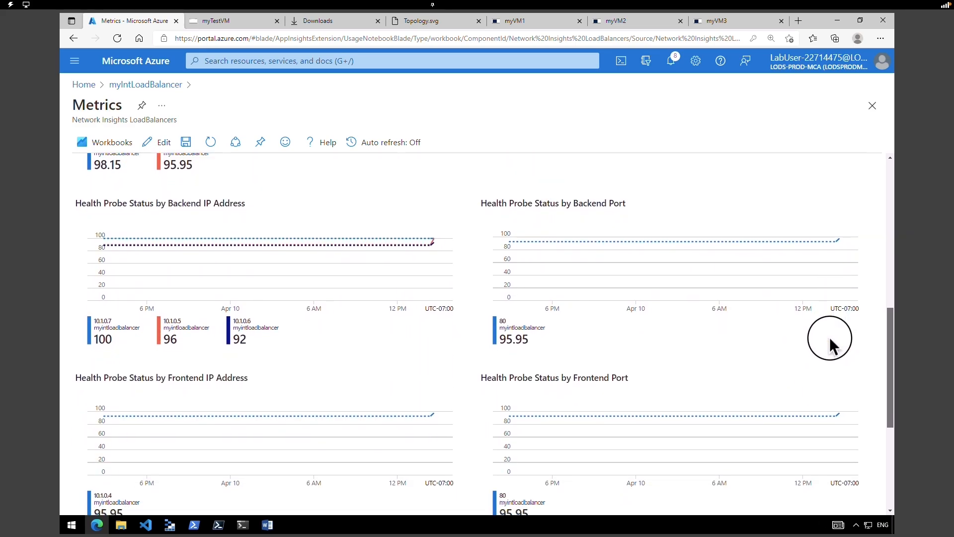
scroll(825, 350, "down", 1)
scroll(831, 320, "up", 3)
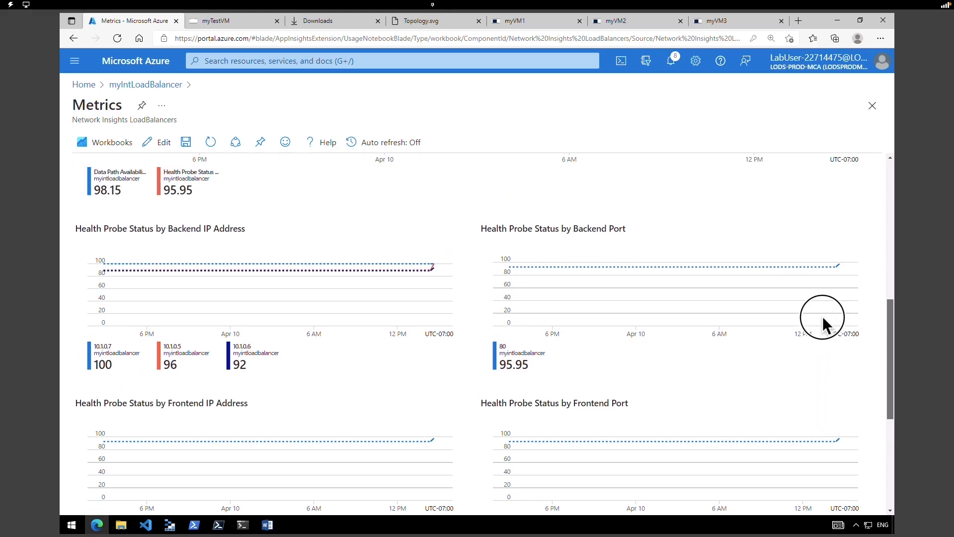
scroll(833, 300, "up", 4)
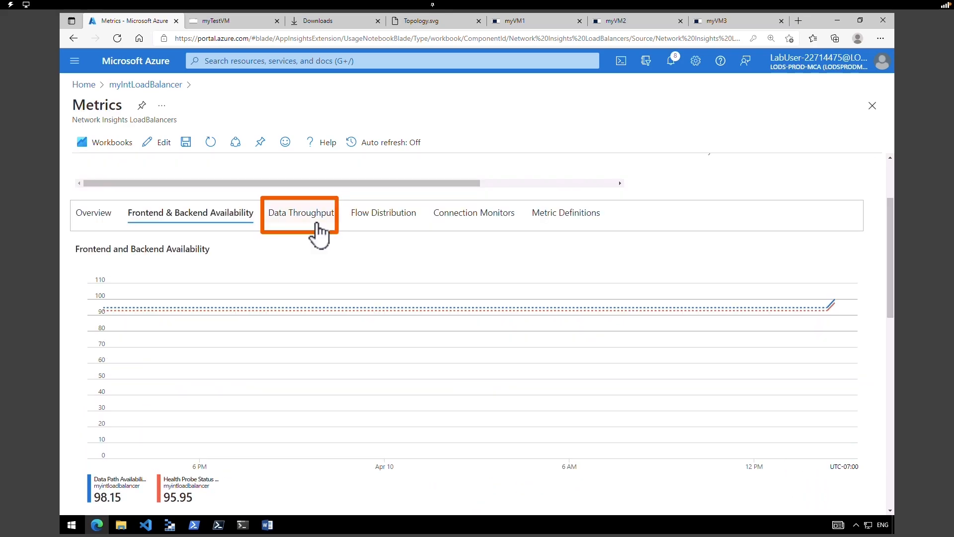
- Inspect the Data Throughput chart peak, then switch the workbook to Flow Distribution
left_click(316, 227)
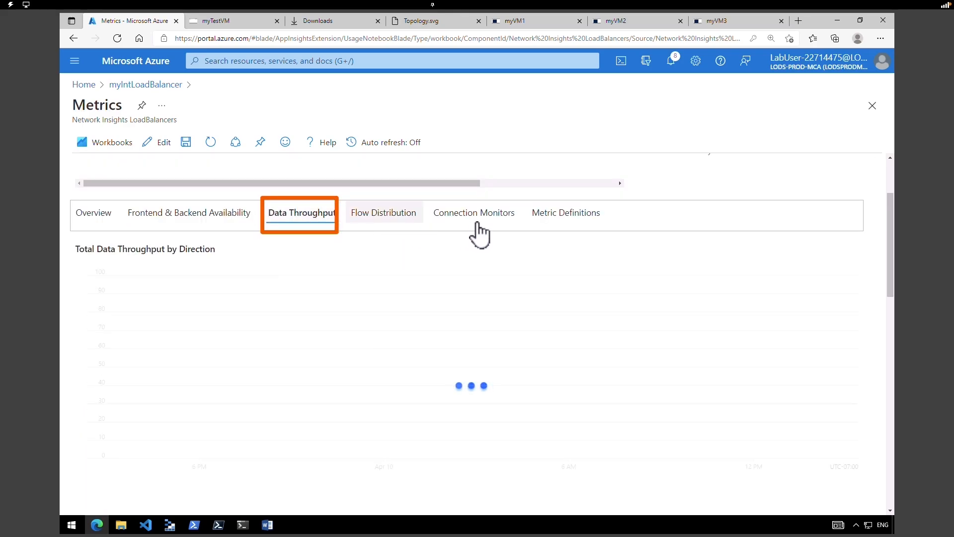
left_click_drag(884, 292, 885, 341)
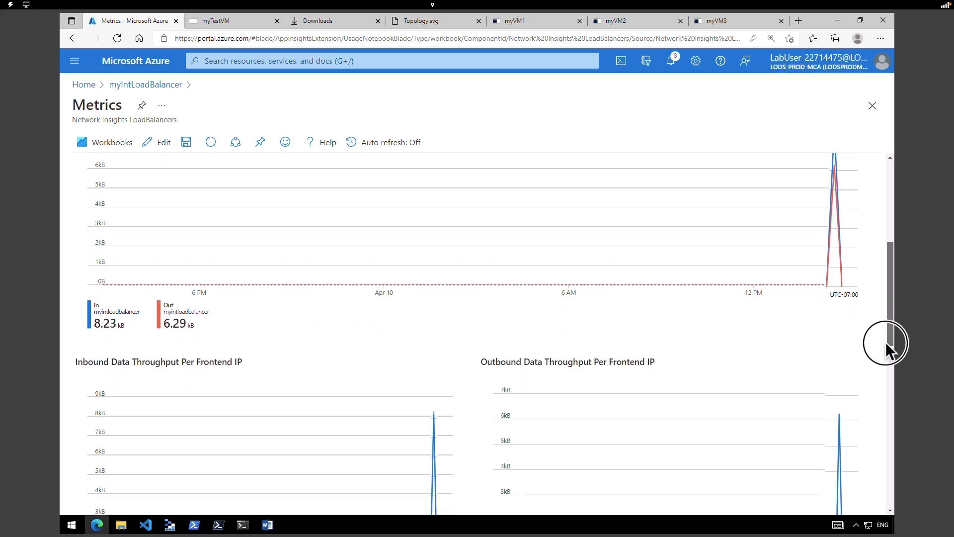
scroll(834, 350, "up", 3)
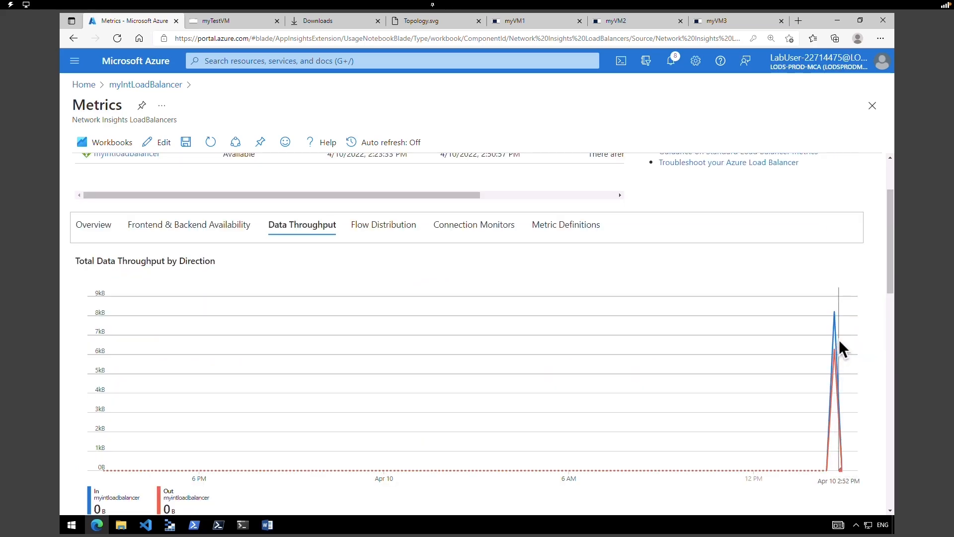
mouse_move(833, 311)
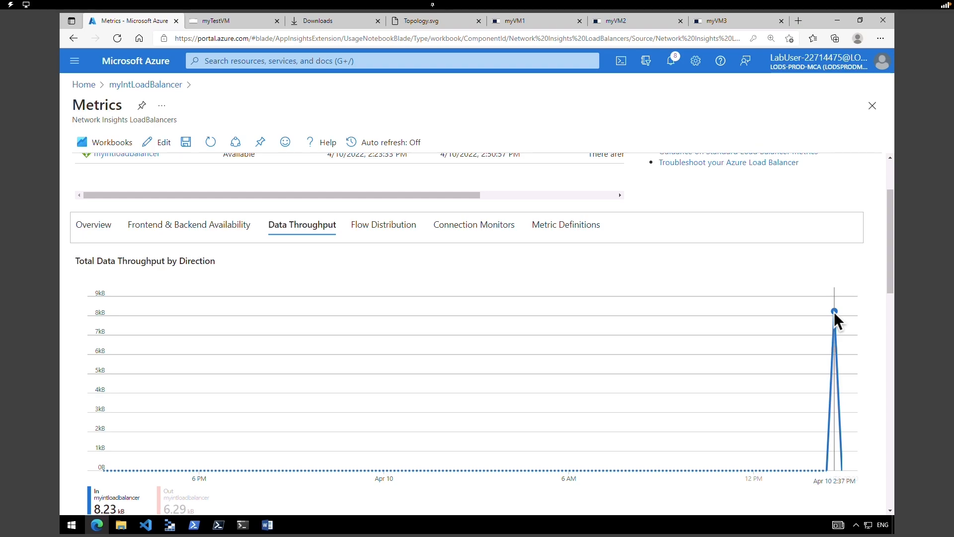
scroll(881, 245, "up", 2)
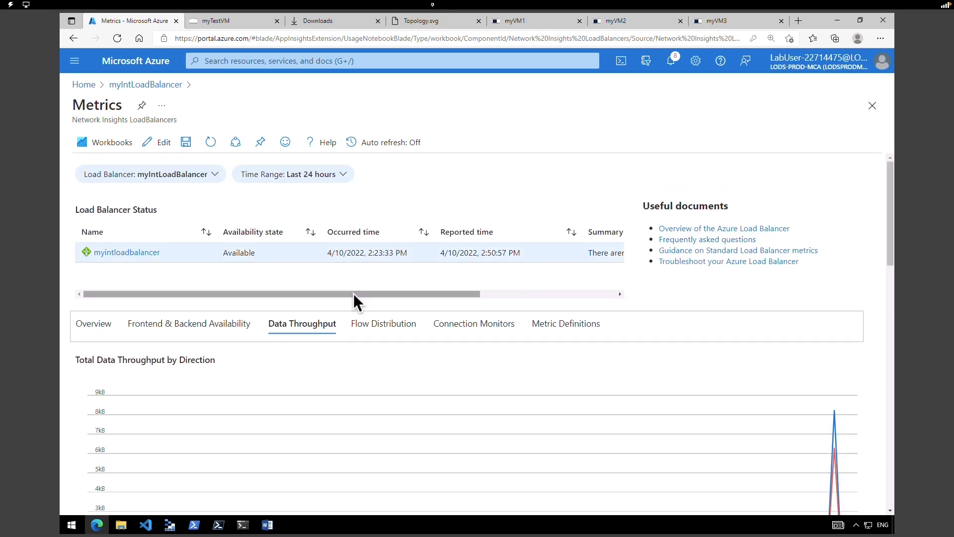
left_click(409, 328)
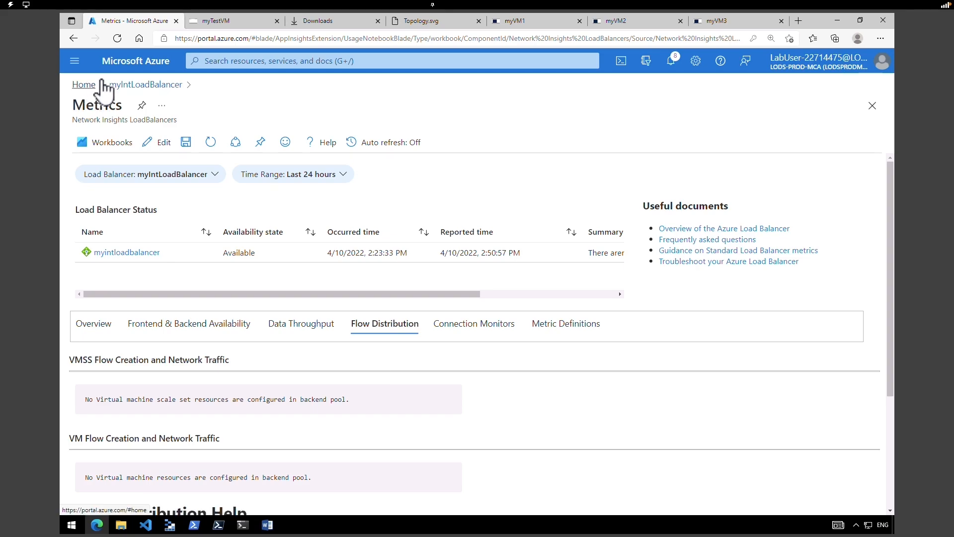
- From the Azure home page, search the top bar and open the Monitor service overview
left_click(141, 63)
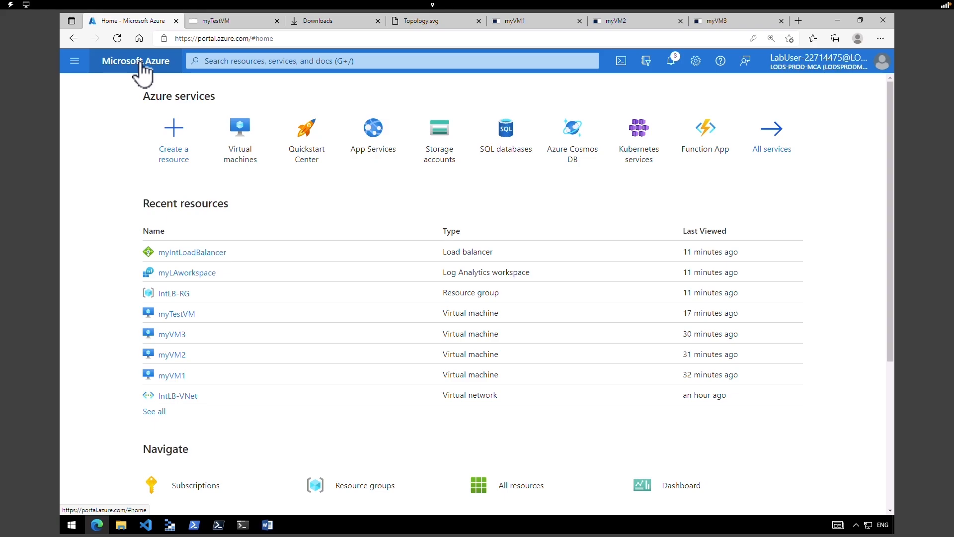
left_click(299, 60)
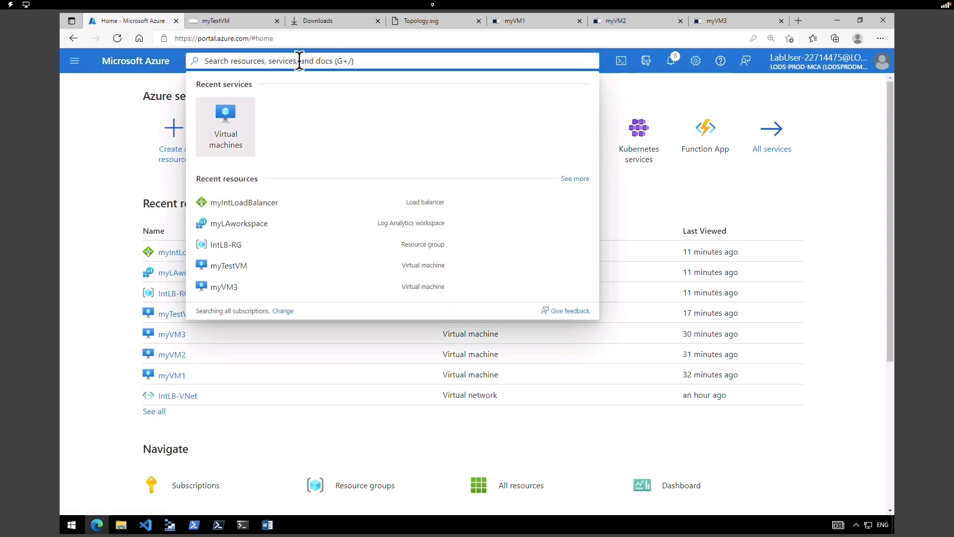
type("virtual")
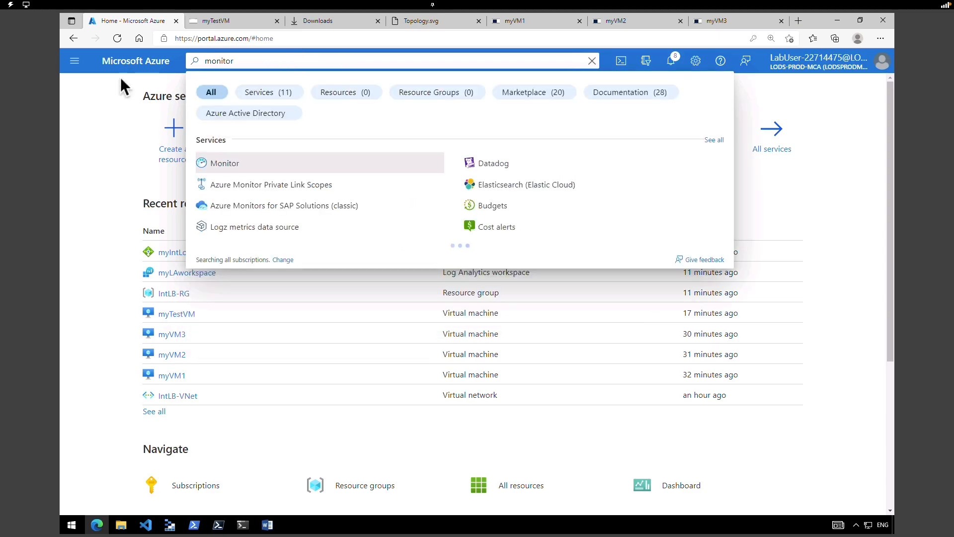
left_click(222, 160)
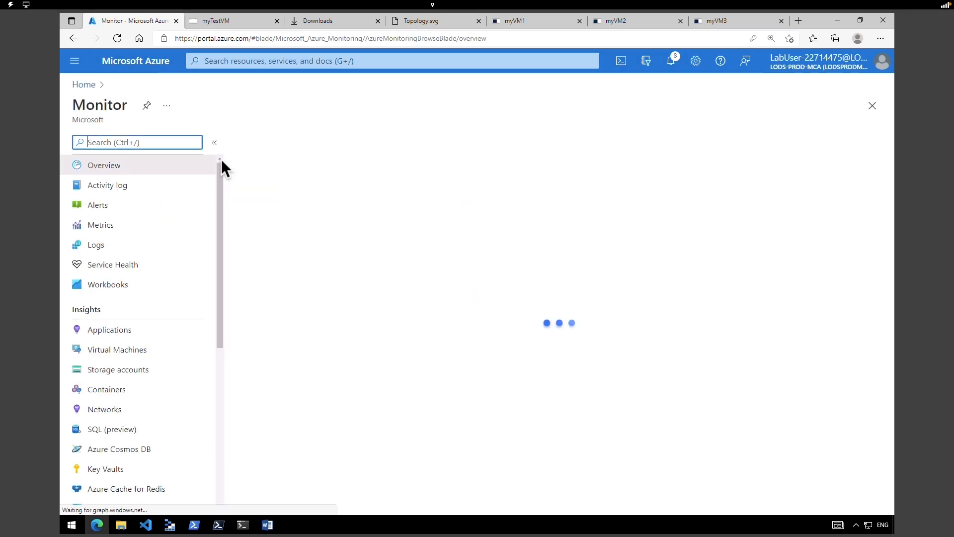
scroll(216, 334, "down", 5)
scroll(210, 382, "down", 2)
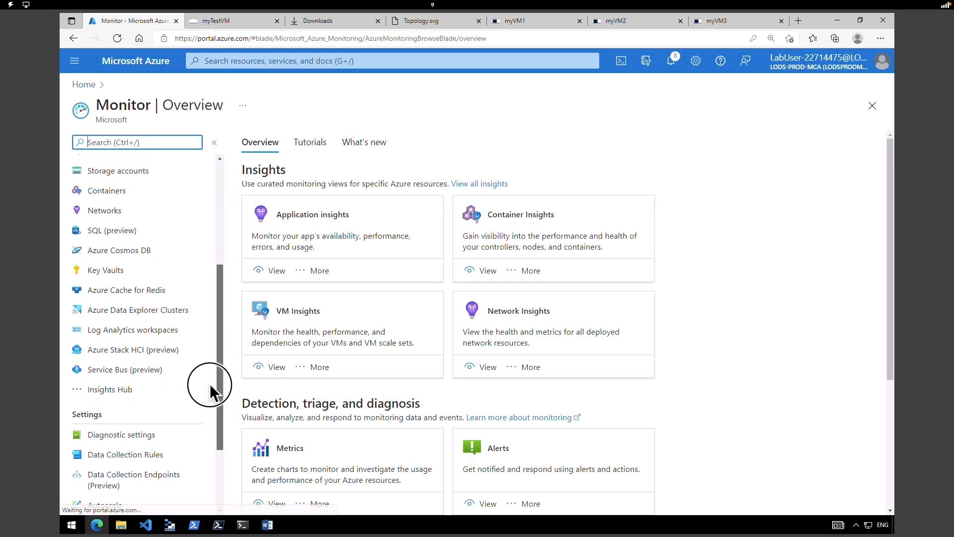
scroll(210, 384, "up", 5)
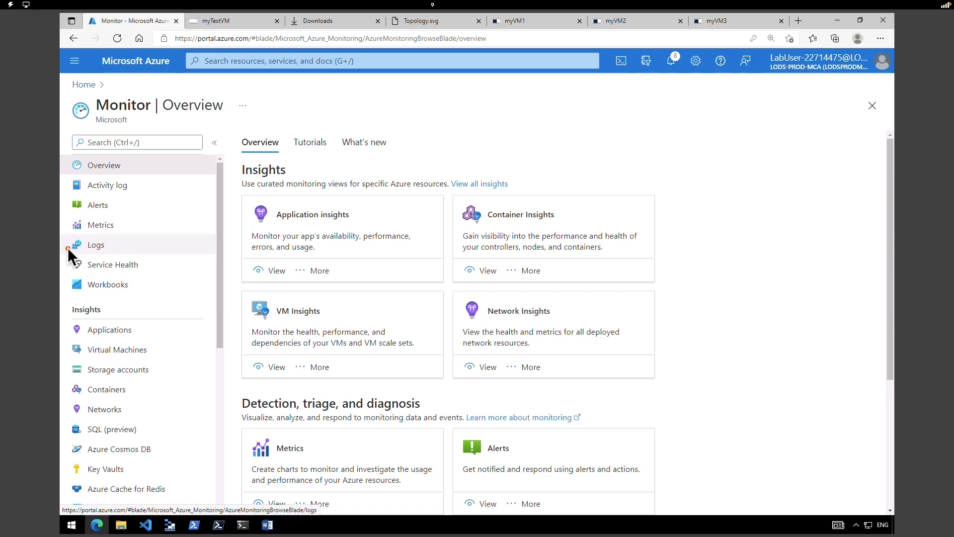
- In Service Health's Resource health, filter to Load balancer and open myintloadbalancer, reported Available
left_click(141, 270)
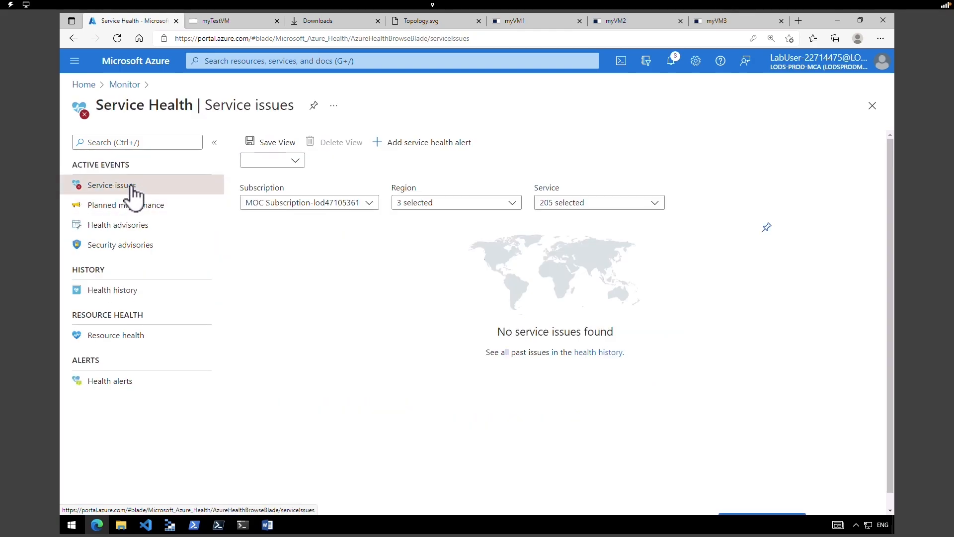
left_click(127, 337)
left_click(531, 182)
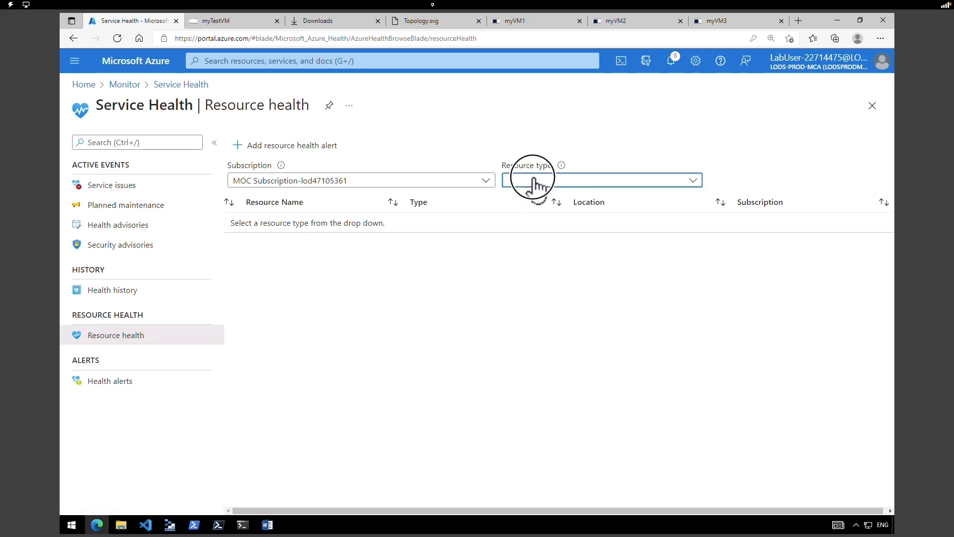
left_click(564, 182)
left_click(560, 182)
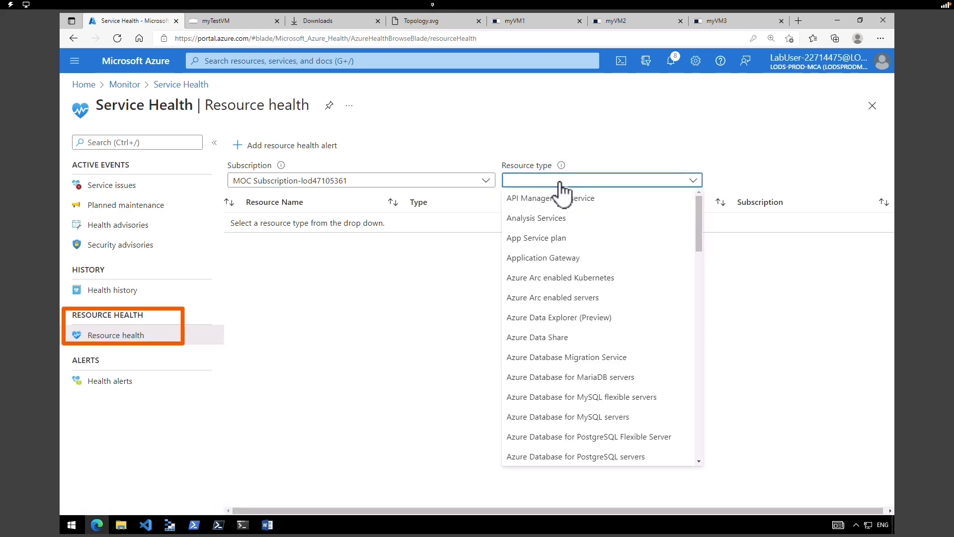
left_click_drag(699, 223, 693, 347)
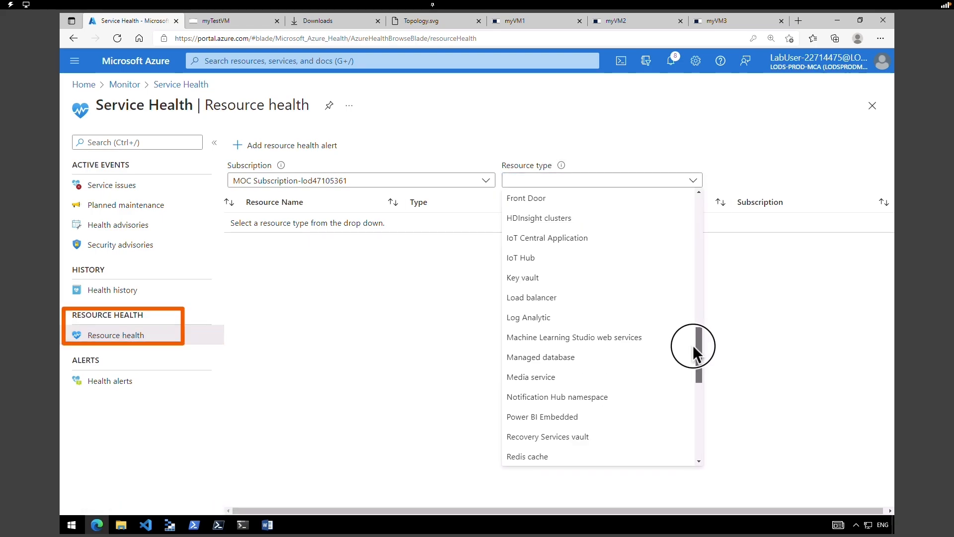
left_click(564, 298)
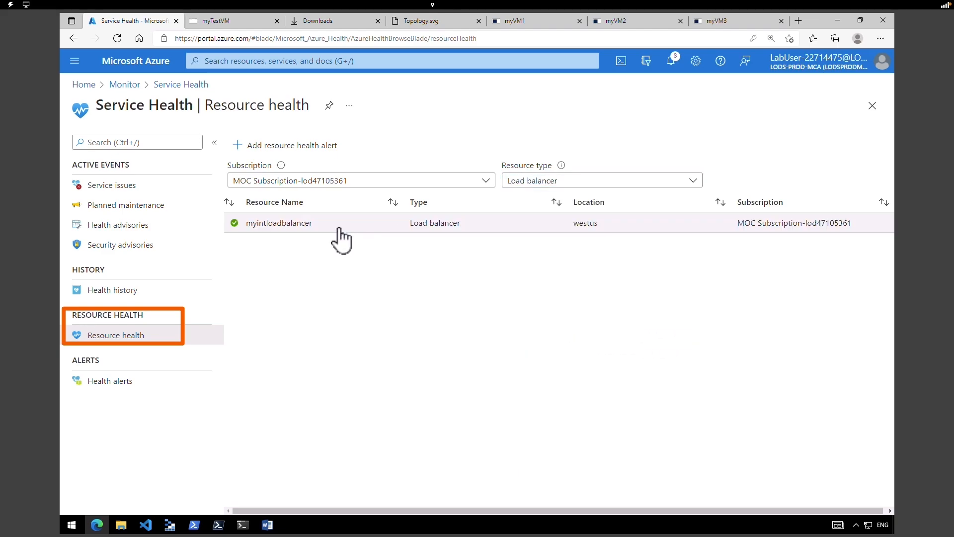
left_click(316, 223)
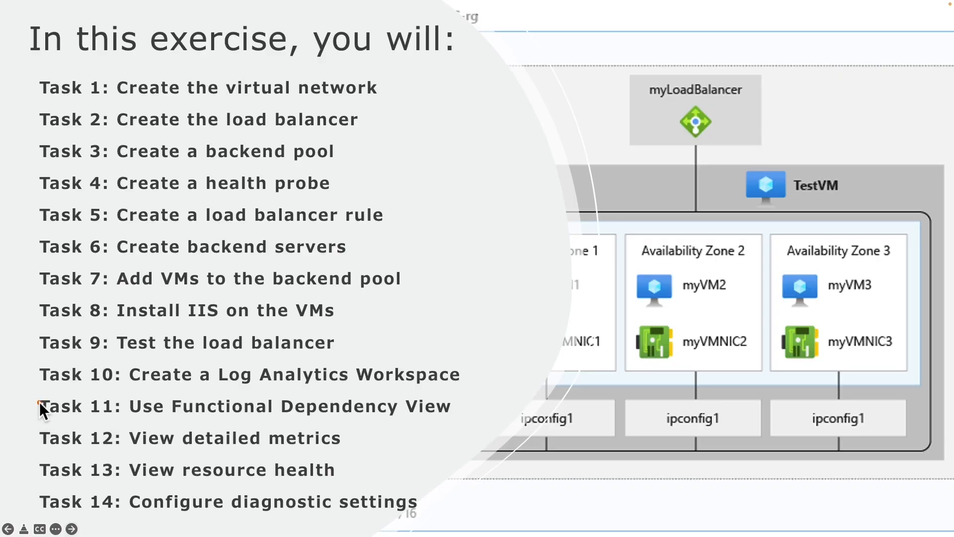
- Go back to the Azure home page showing the recently used resources
mouse_move(34, 393)
left_mouse_down()
mouse_move(71, 437)
mouse_move(187, 464)
mouse_move(286, 479)
mouse_move(472, 482)
left_mouse_up()
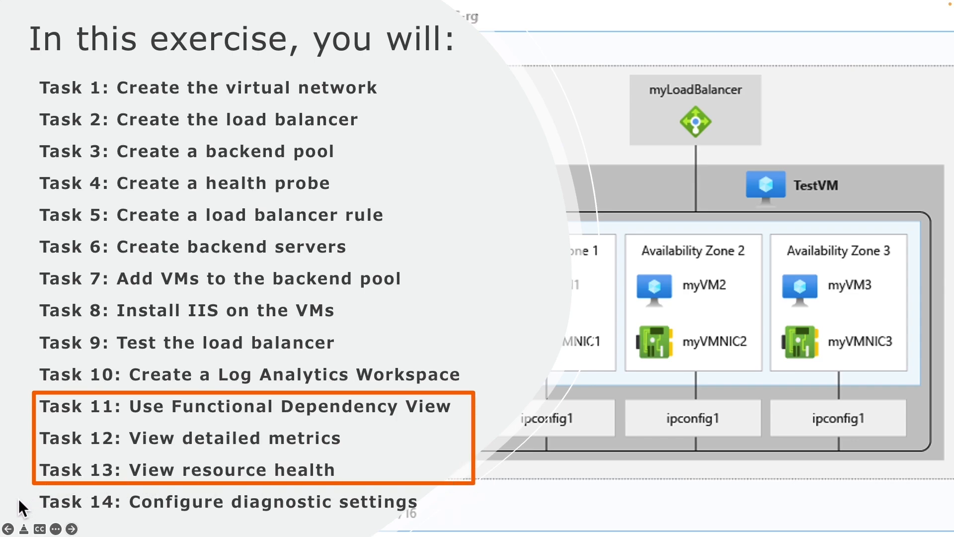
left_click_drag(21, 490, 433, 522)
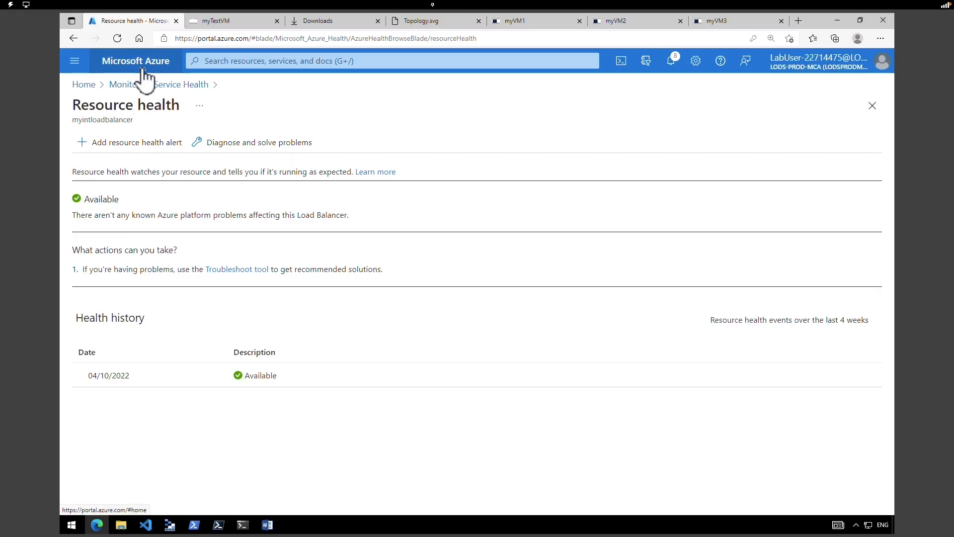
left_click(139, 65)
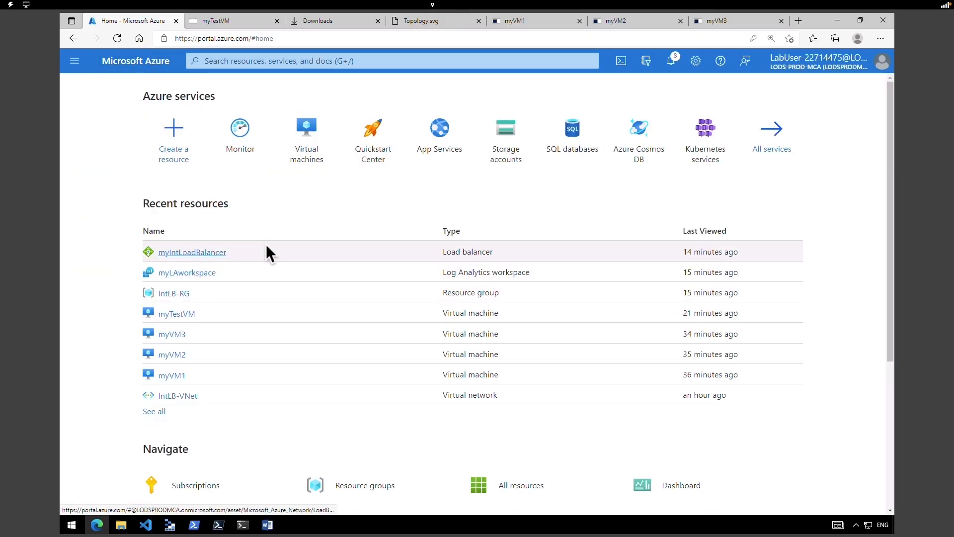
- Open myIntLoadBalancer's Diagnostic settings and start adding a new diagnostic setting
left_click(204, 251)
left_click_drag(222, 276, 223, 341)
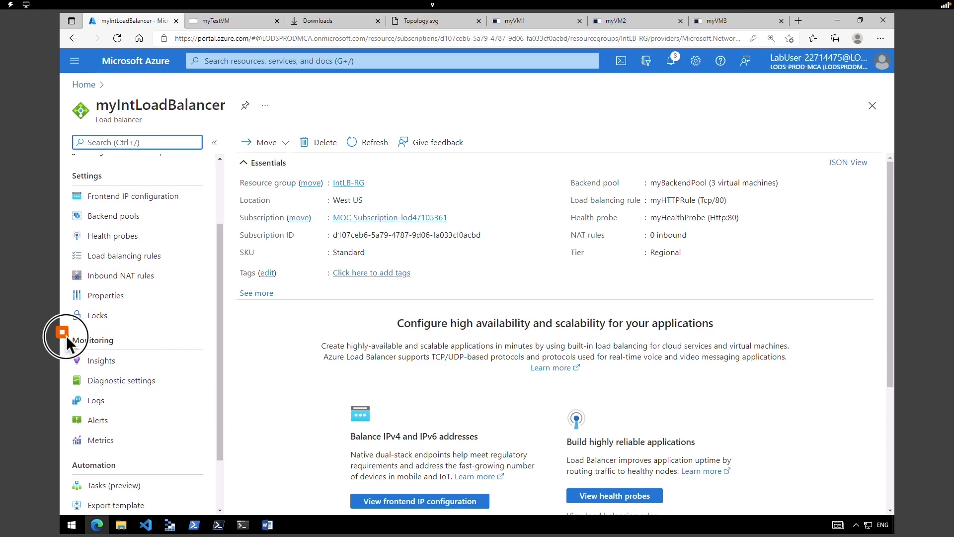
left_click(128, 389)
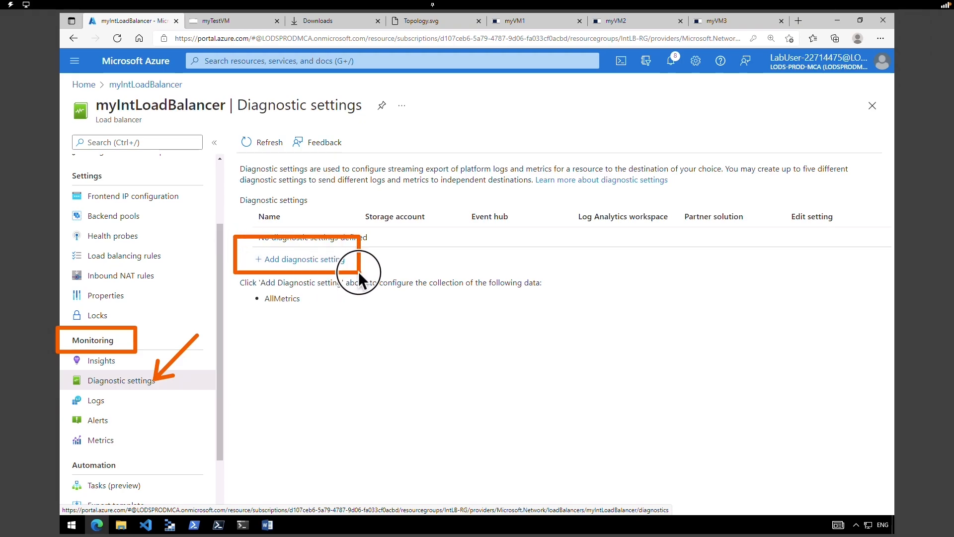
left_click(327, 262)
- Name it MyLBDiagonostics, tick AllMetrics, and send it to Log Analytics workspace myLAworkspace
left_click(339, 207)
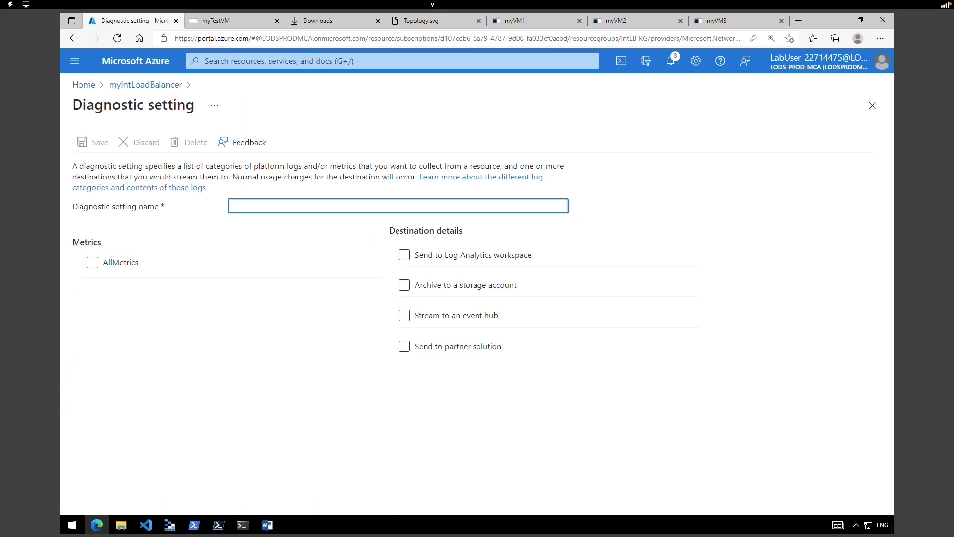
type("MyLBDiagonostics")
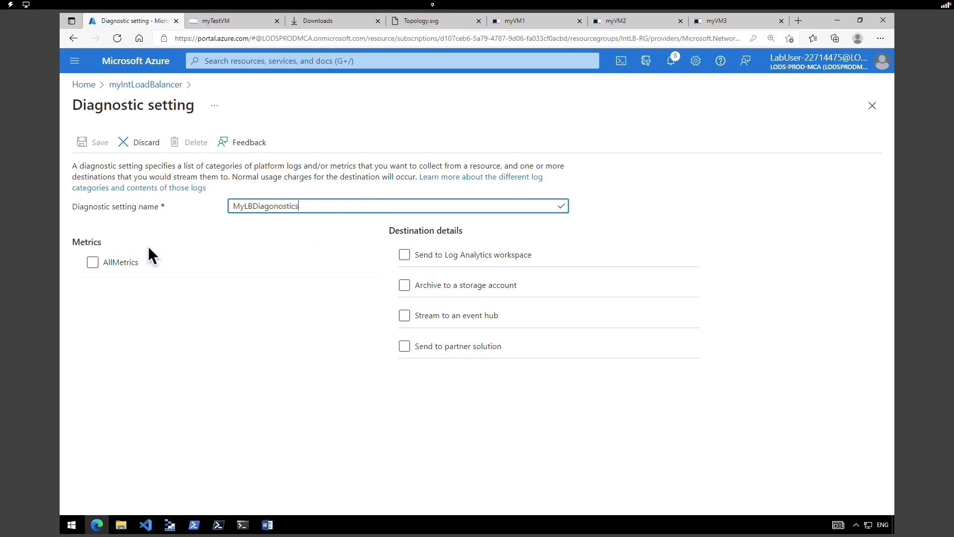
left_click(93, 261)
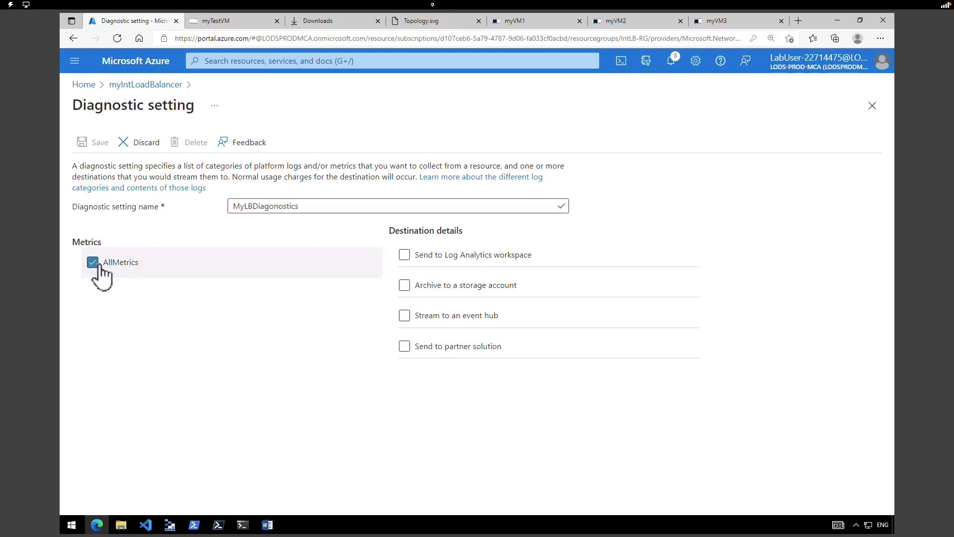
left_click(442, 255)
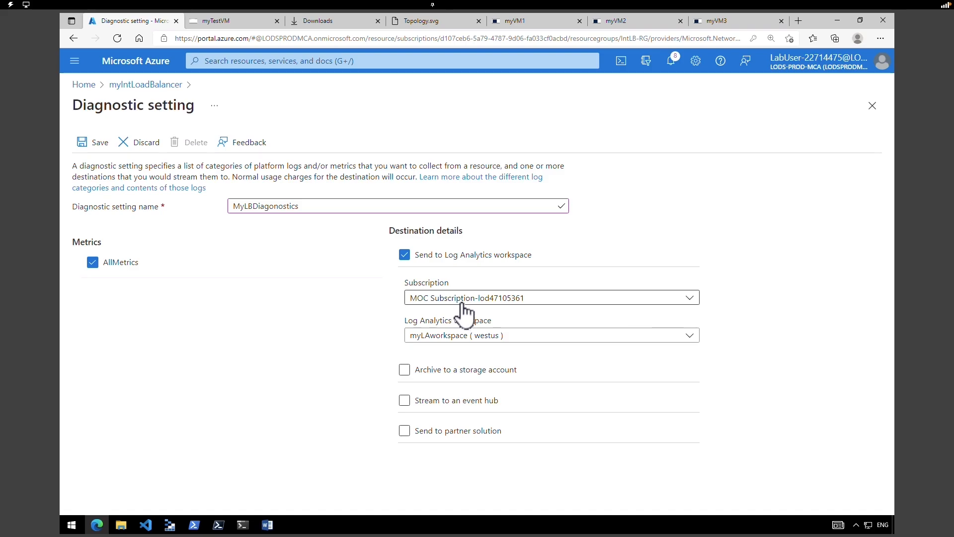
left_click(462, 336)
left_click(463, 338)
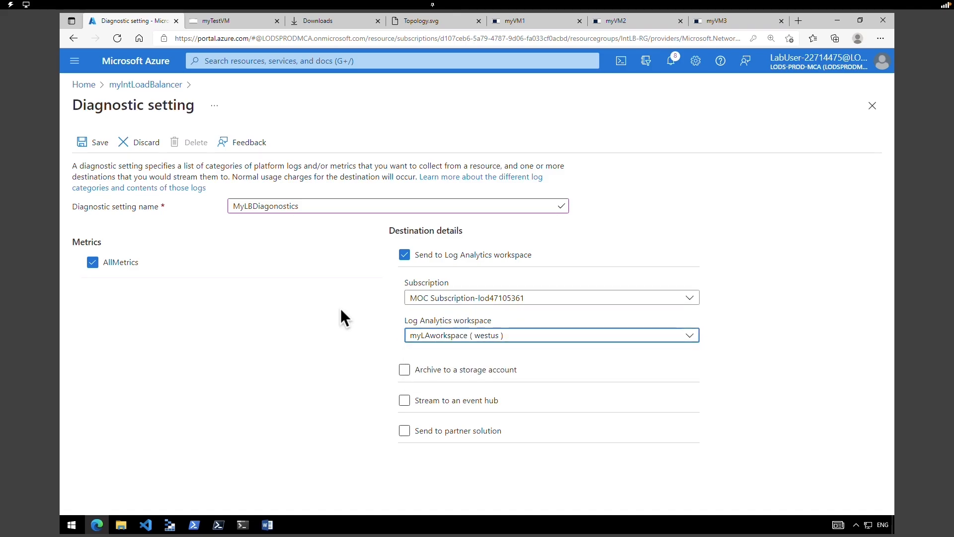
mouse_move(356, 272)
left_mouse_down()
mouse_move(664, 354)
mouse_move(838, 366)
mouse_move(831, 357)
left_mouse_up()
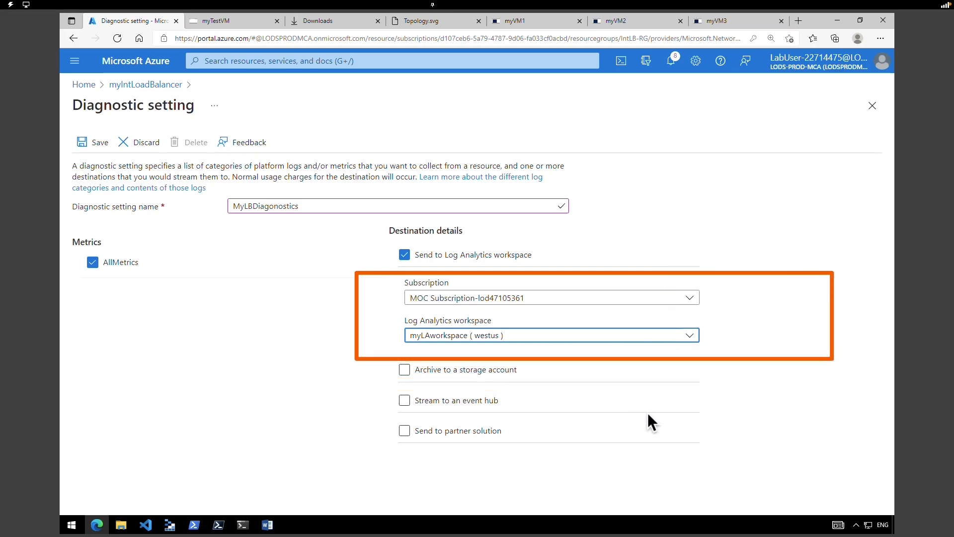
key("Escape")
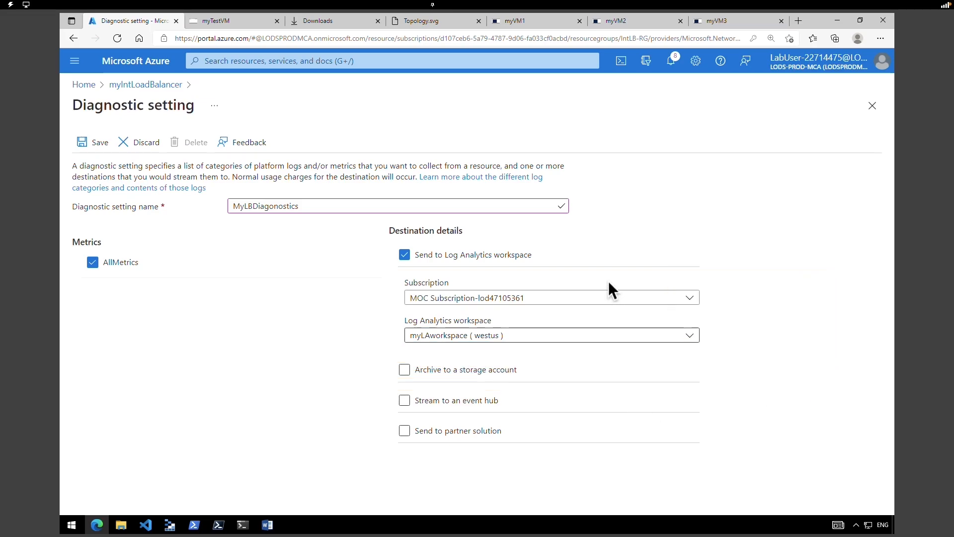
- Save the diagnostic setting and close the myTestVM, Downloads and Topology.svg tabs
left_click(97, 144)
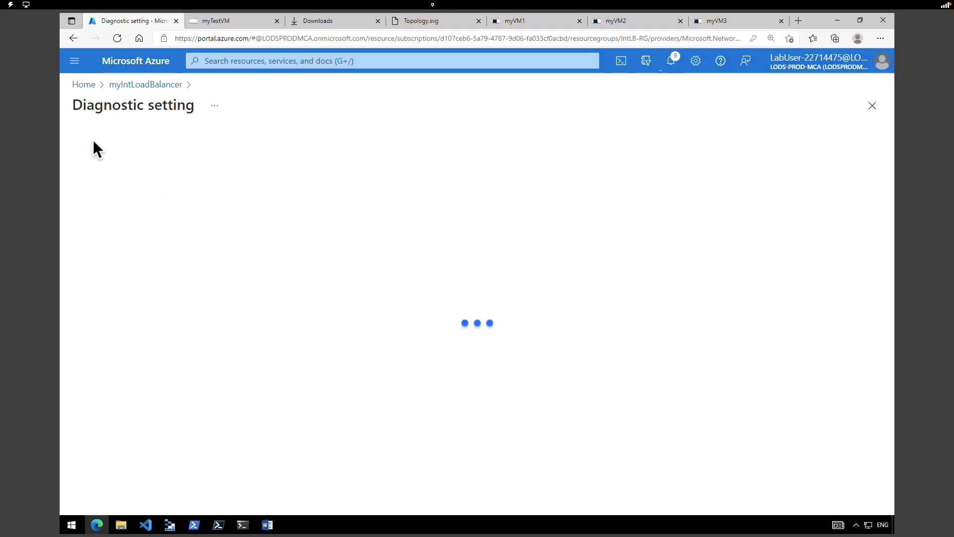
left_click(207, 23)
left_click(276, 23)
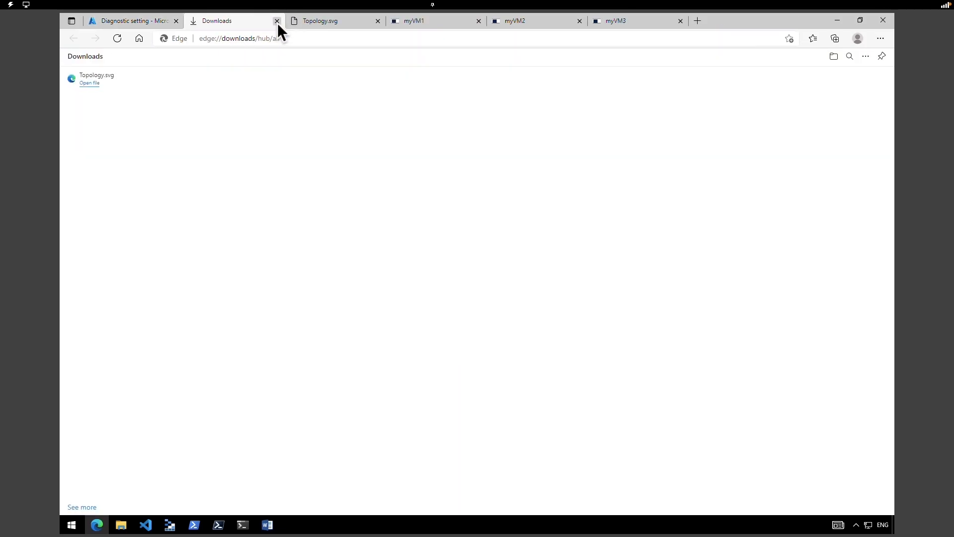
left_click(277, 22)
left_click(277, 23)
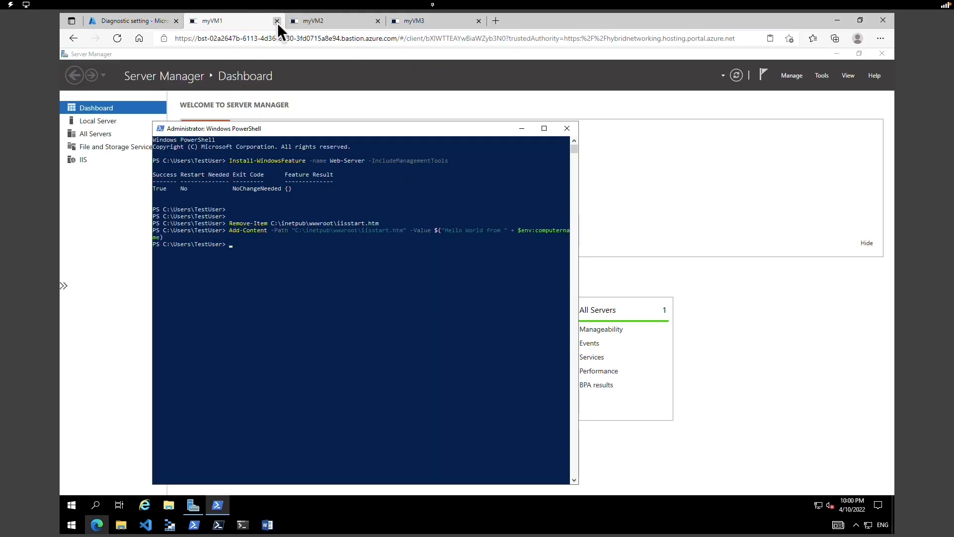